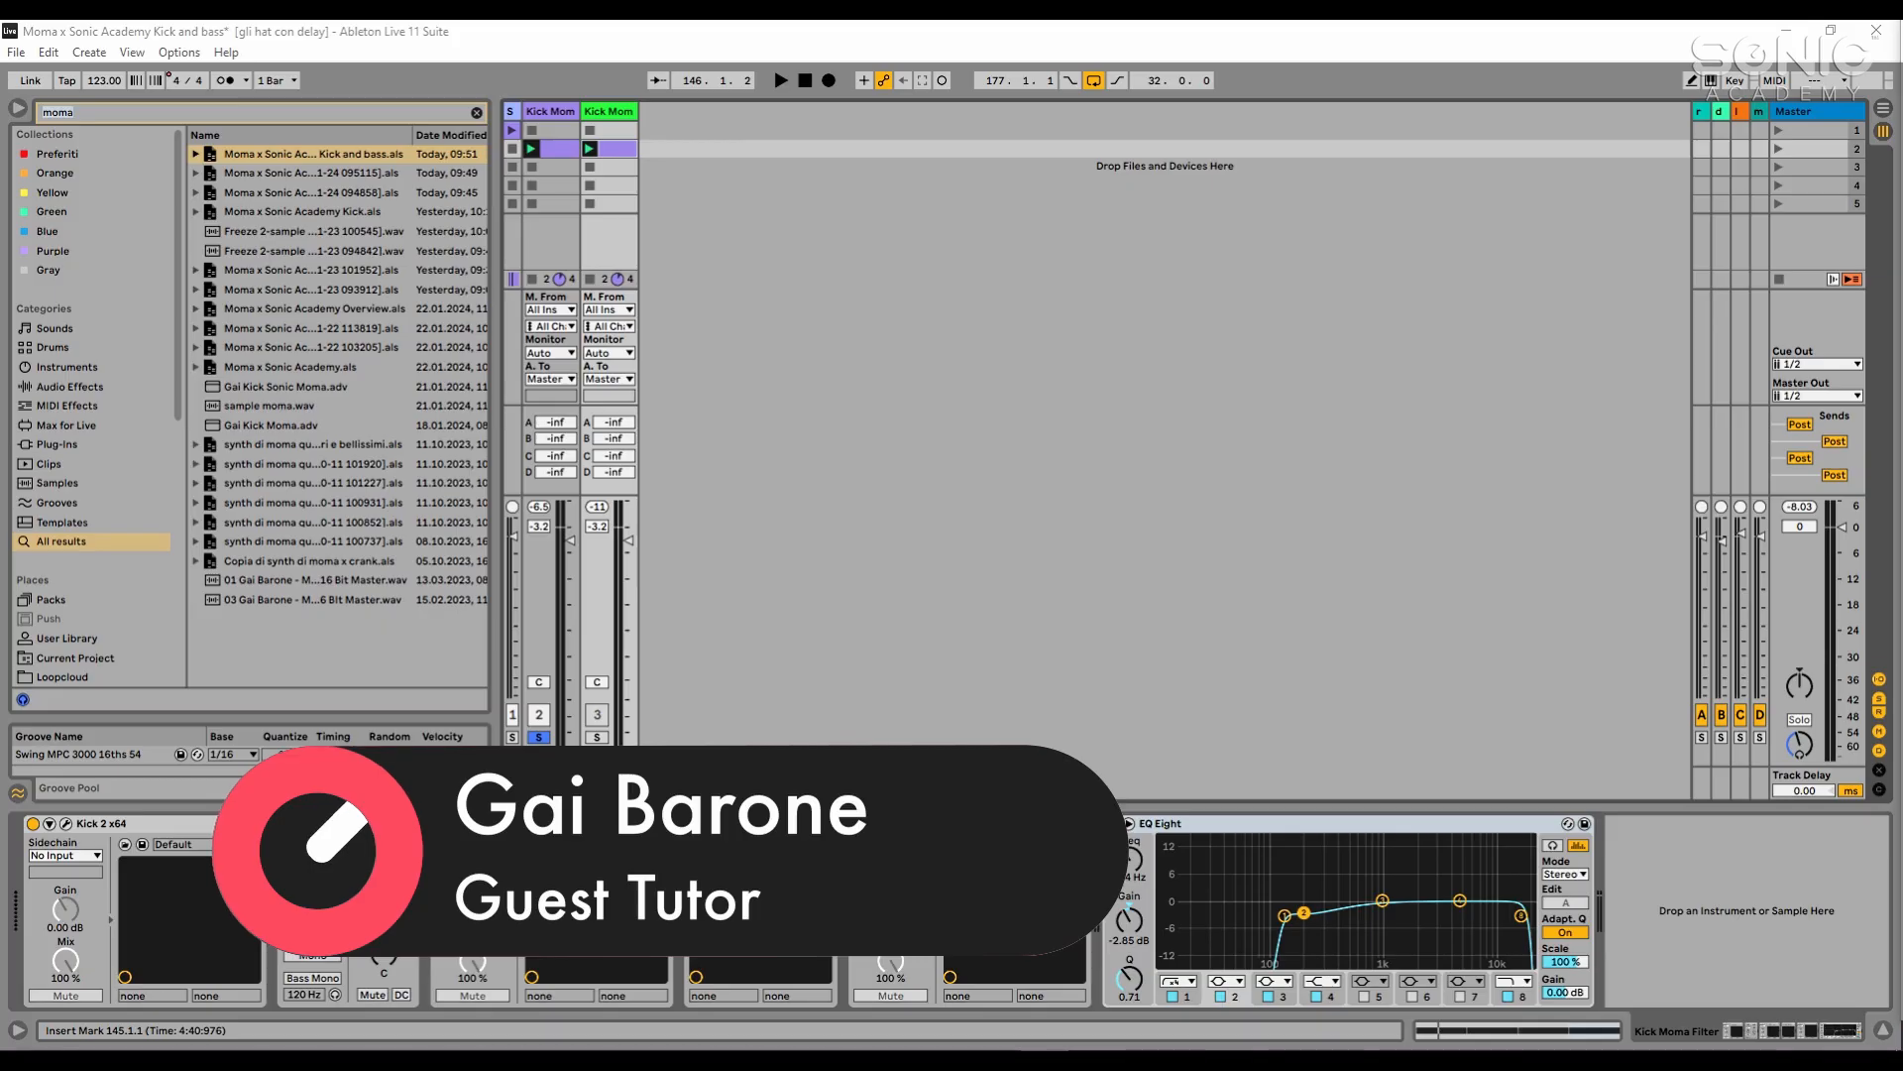
# - Search the browser for "sub" and narrow the results to the Instruments category
pyautogui.click(1056, 452)
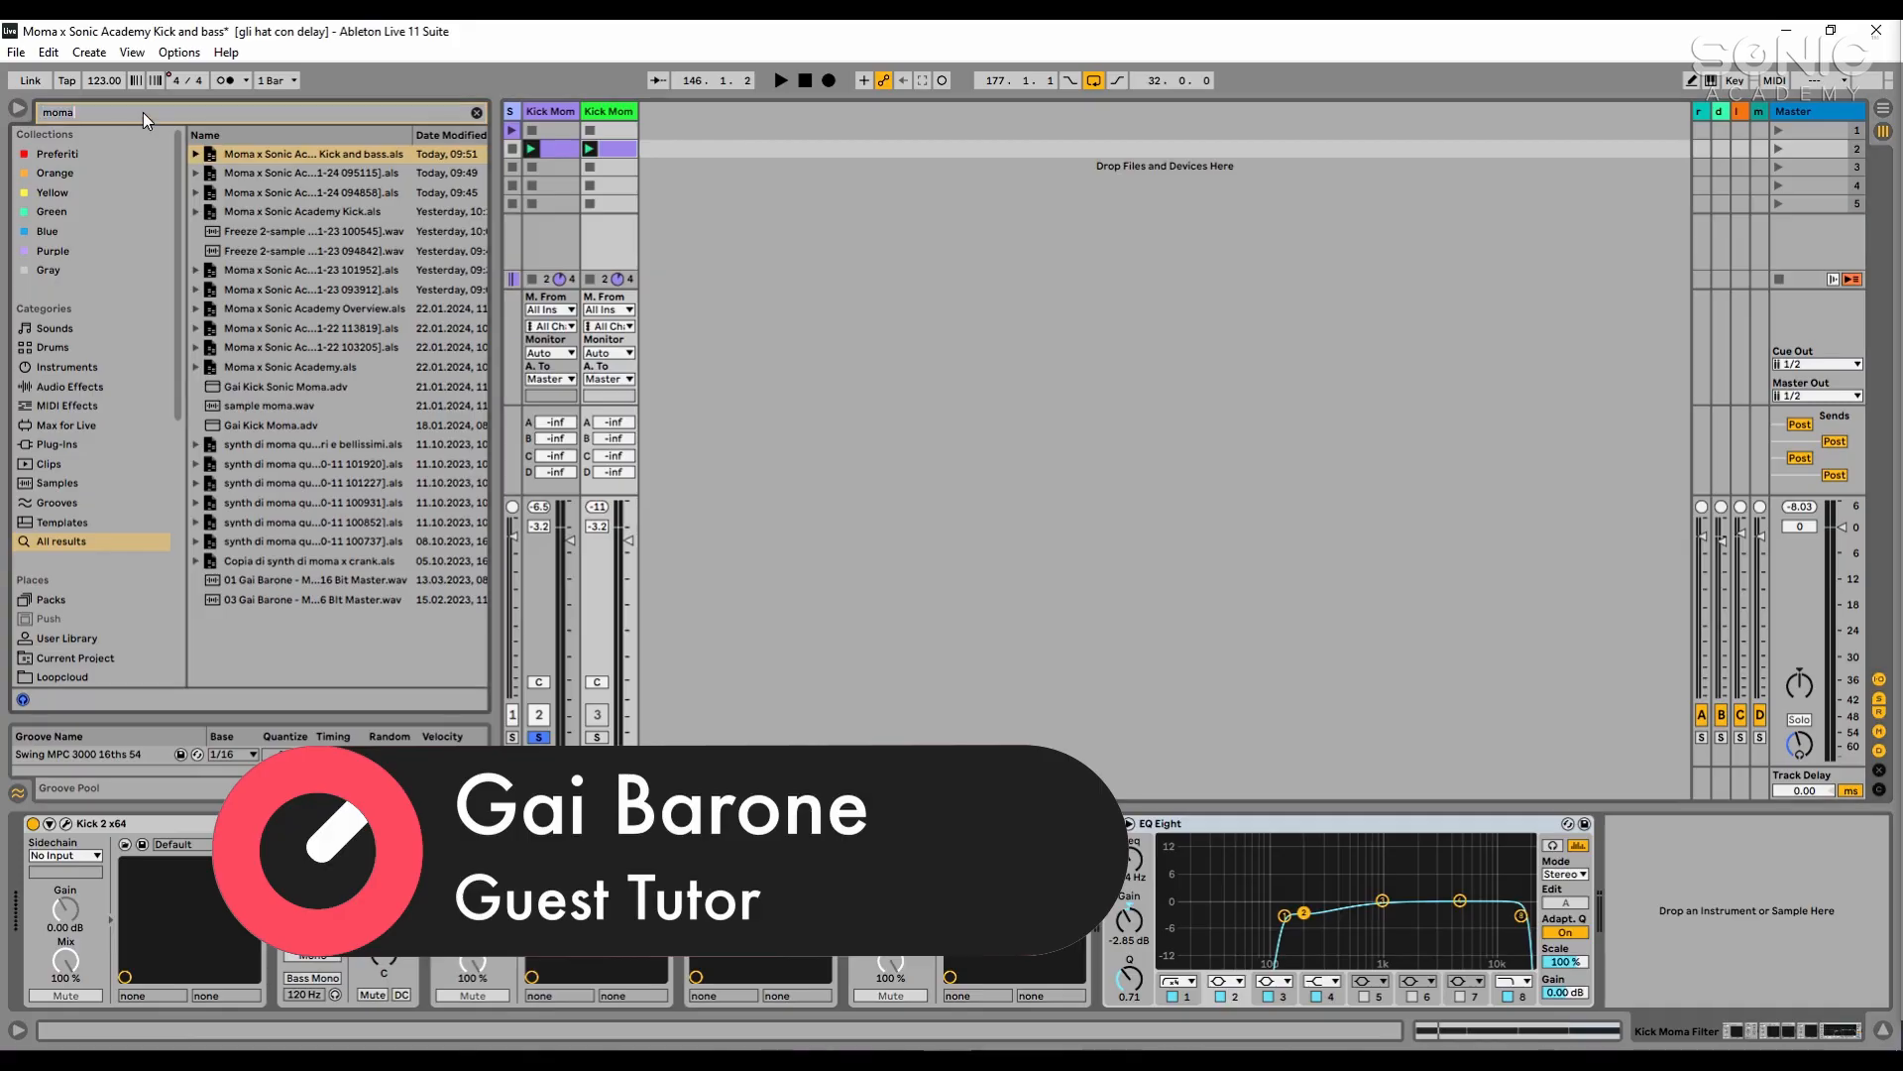
pyautogui.write('sub')
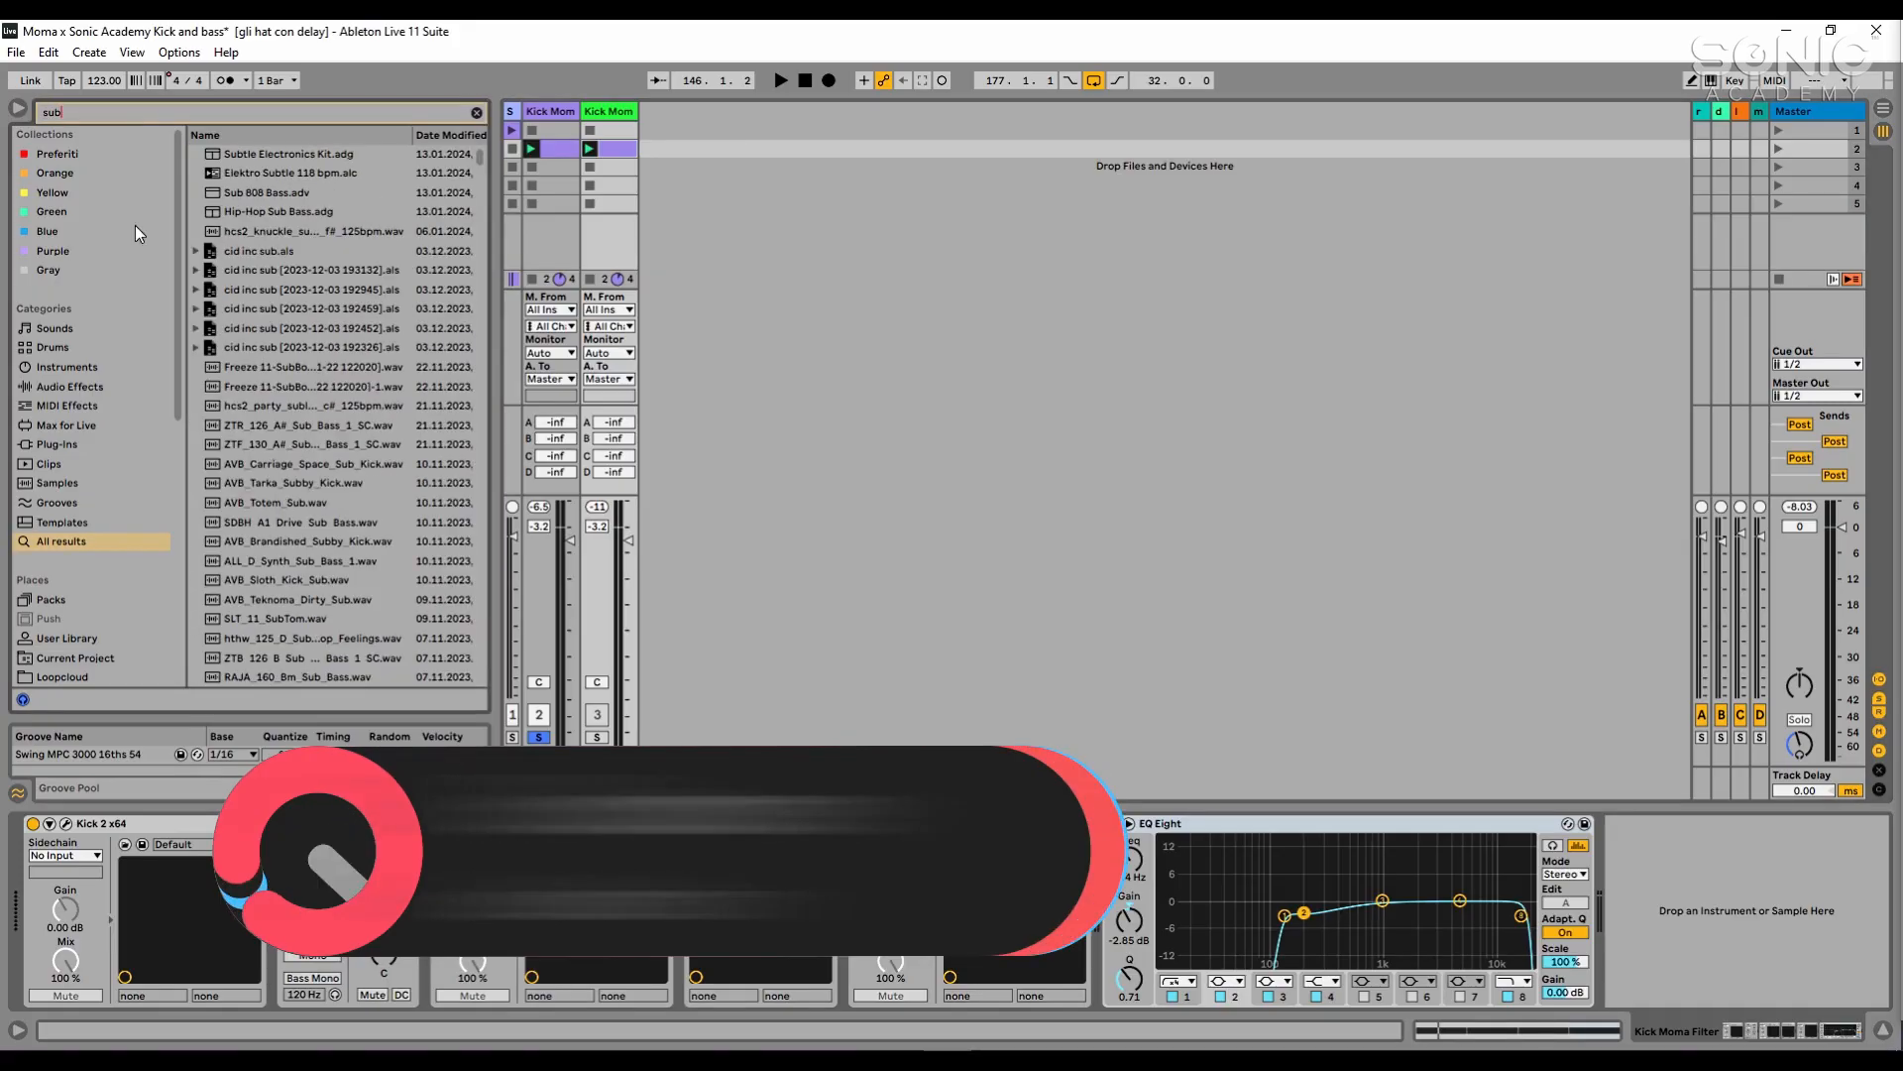
pyautogui.click(99, 439)
pyautogui.click(99, 409)
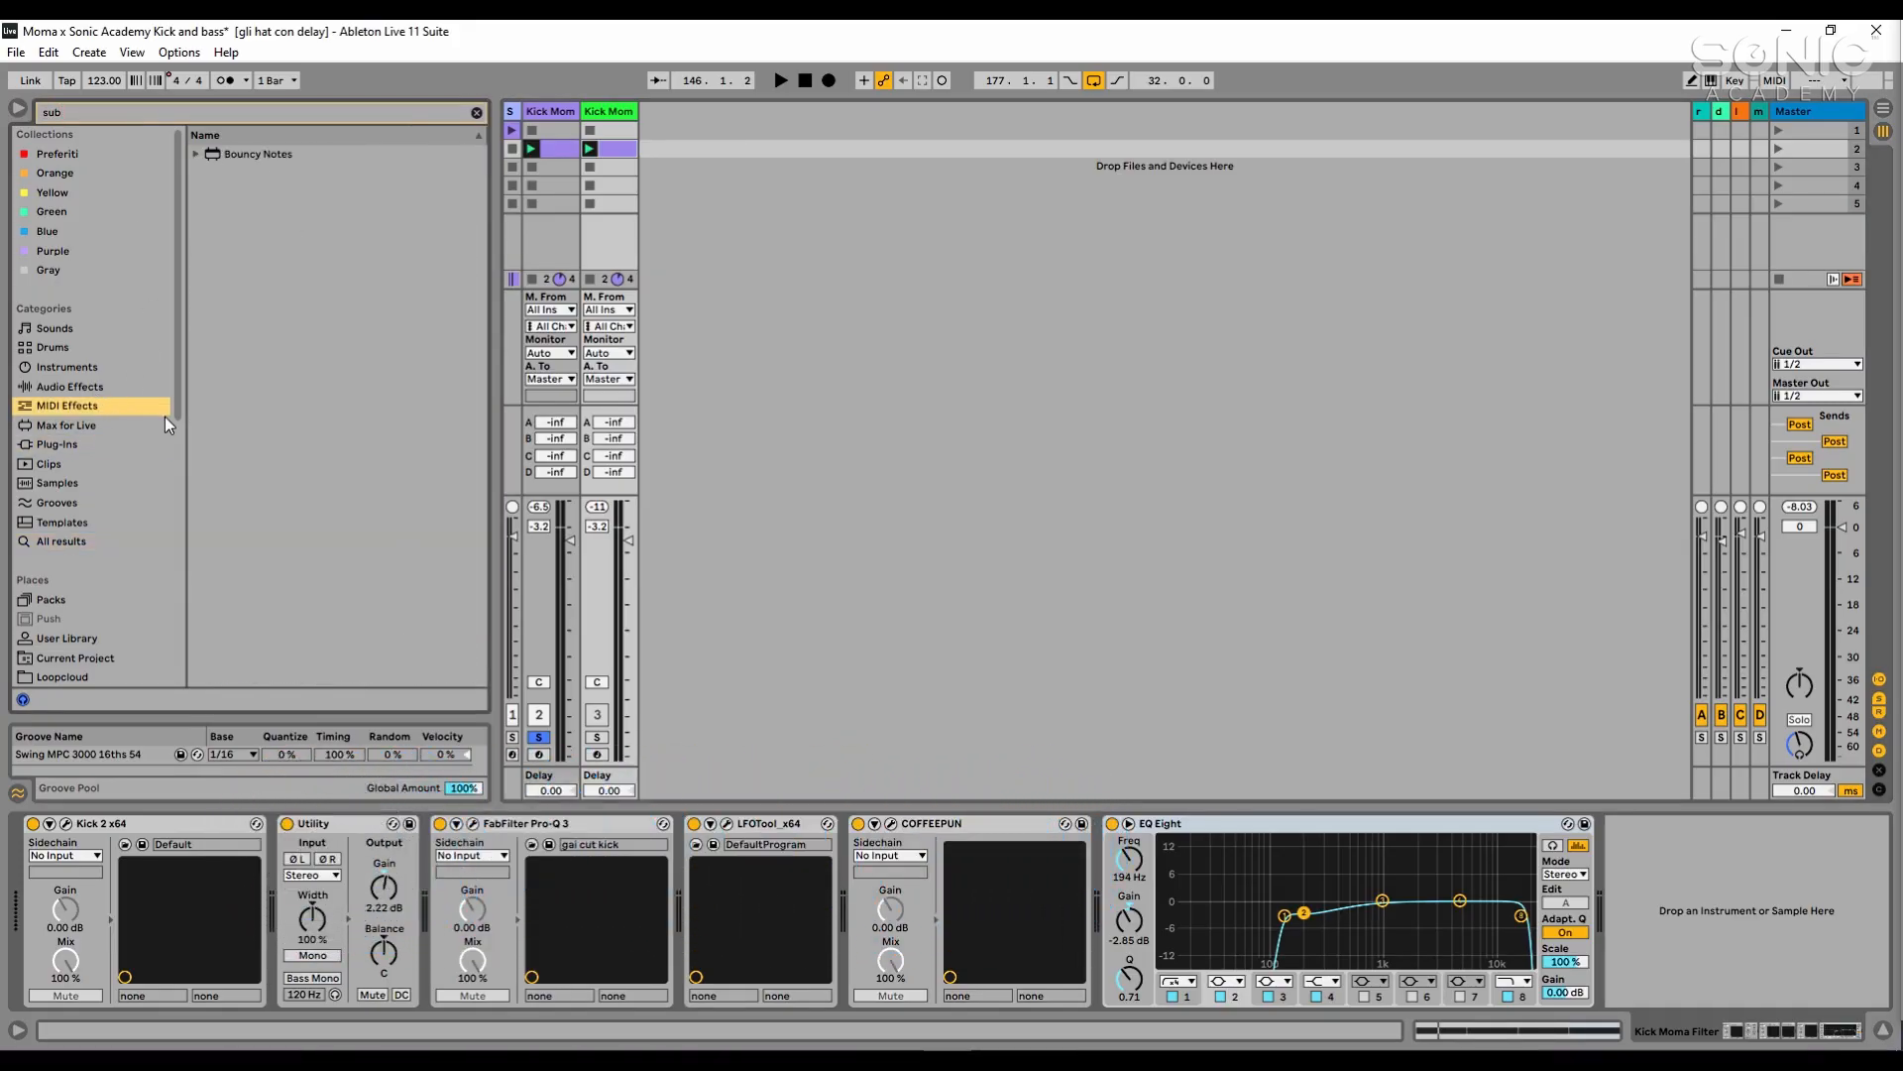
pyautogui.click(111, 370)
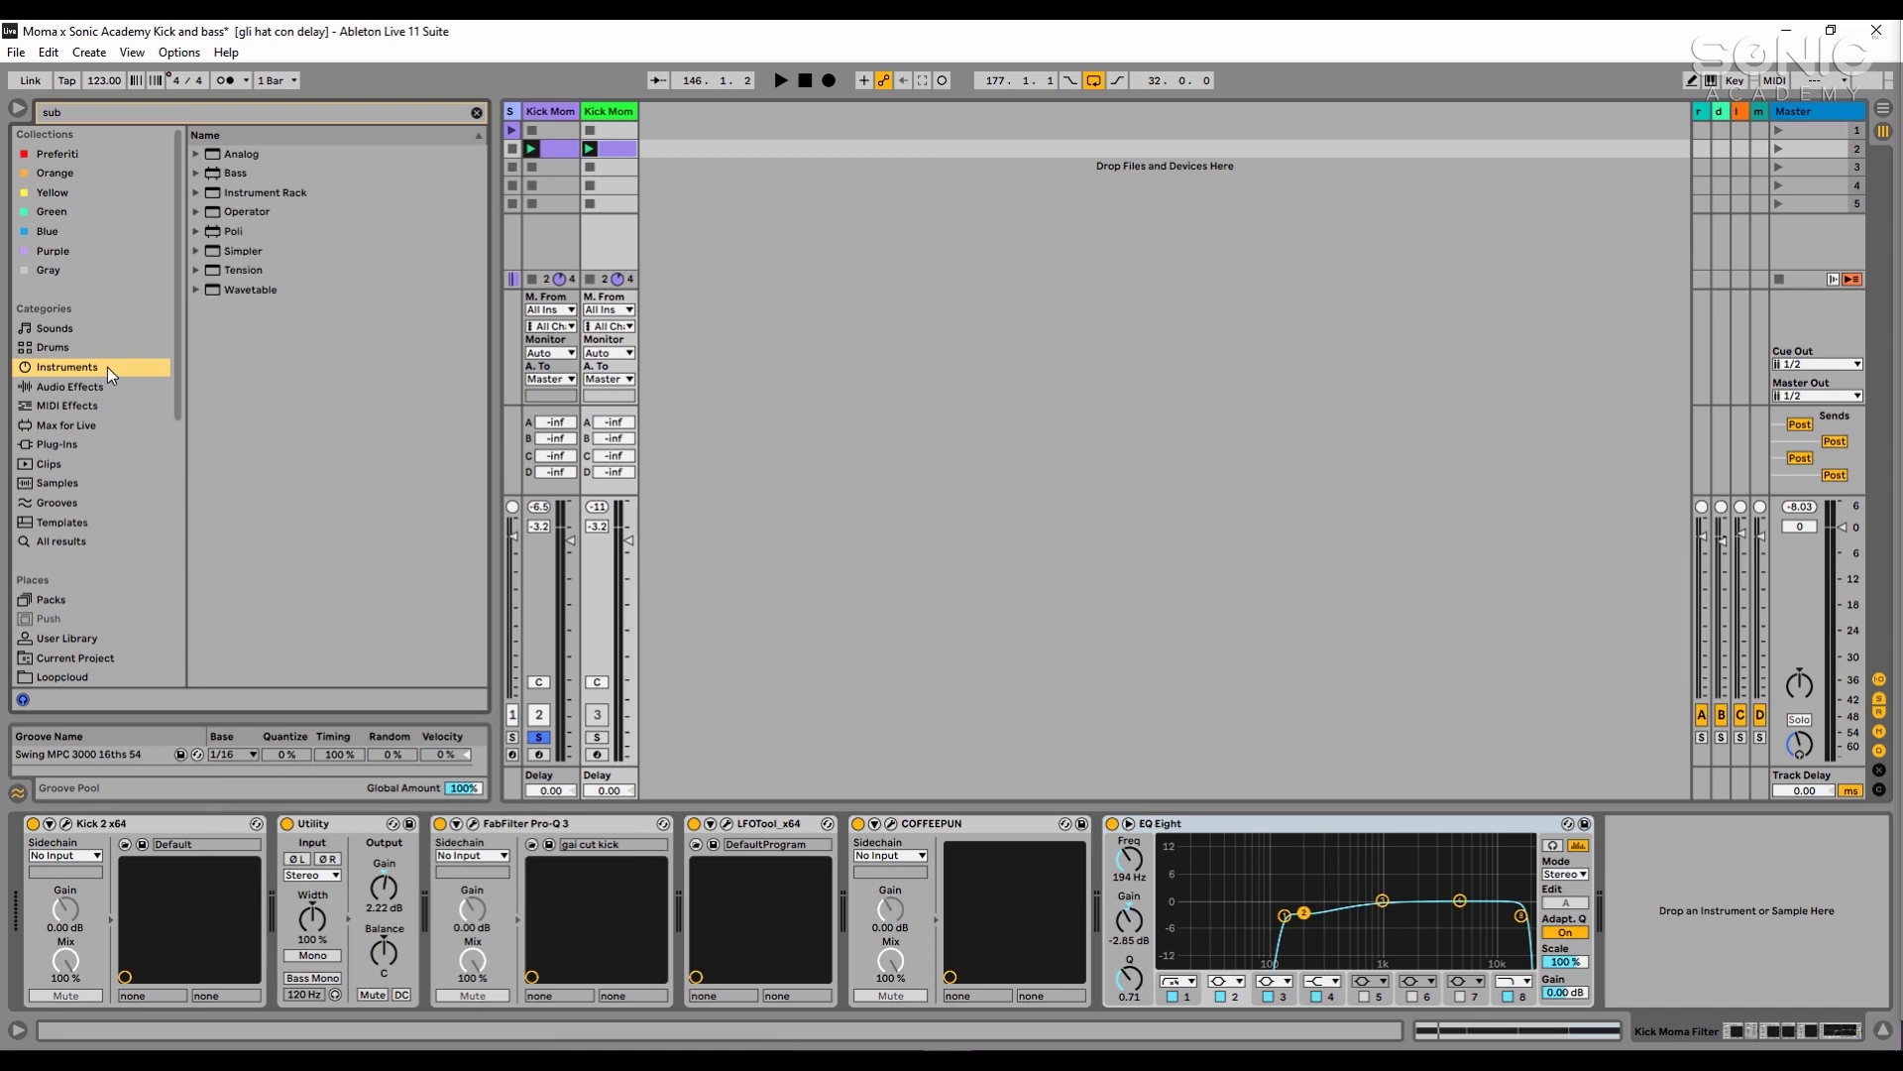
# - Load the Operator bass preset Sub Sine Bass onto a new MIDI track beside the two kick tracks
pyautogui.click(195, 153)
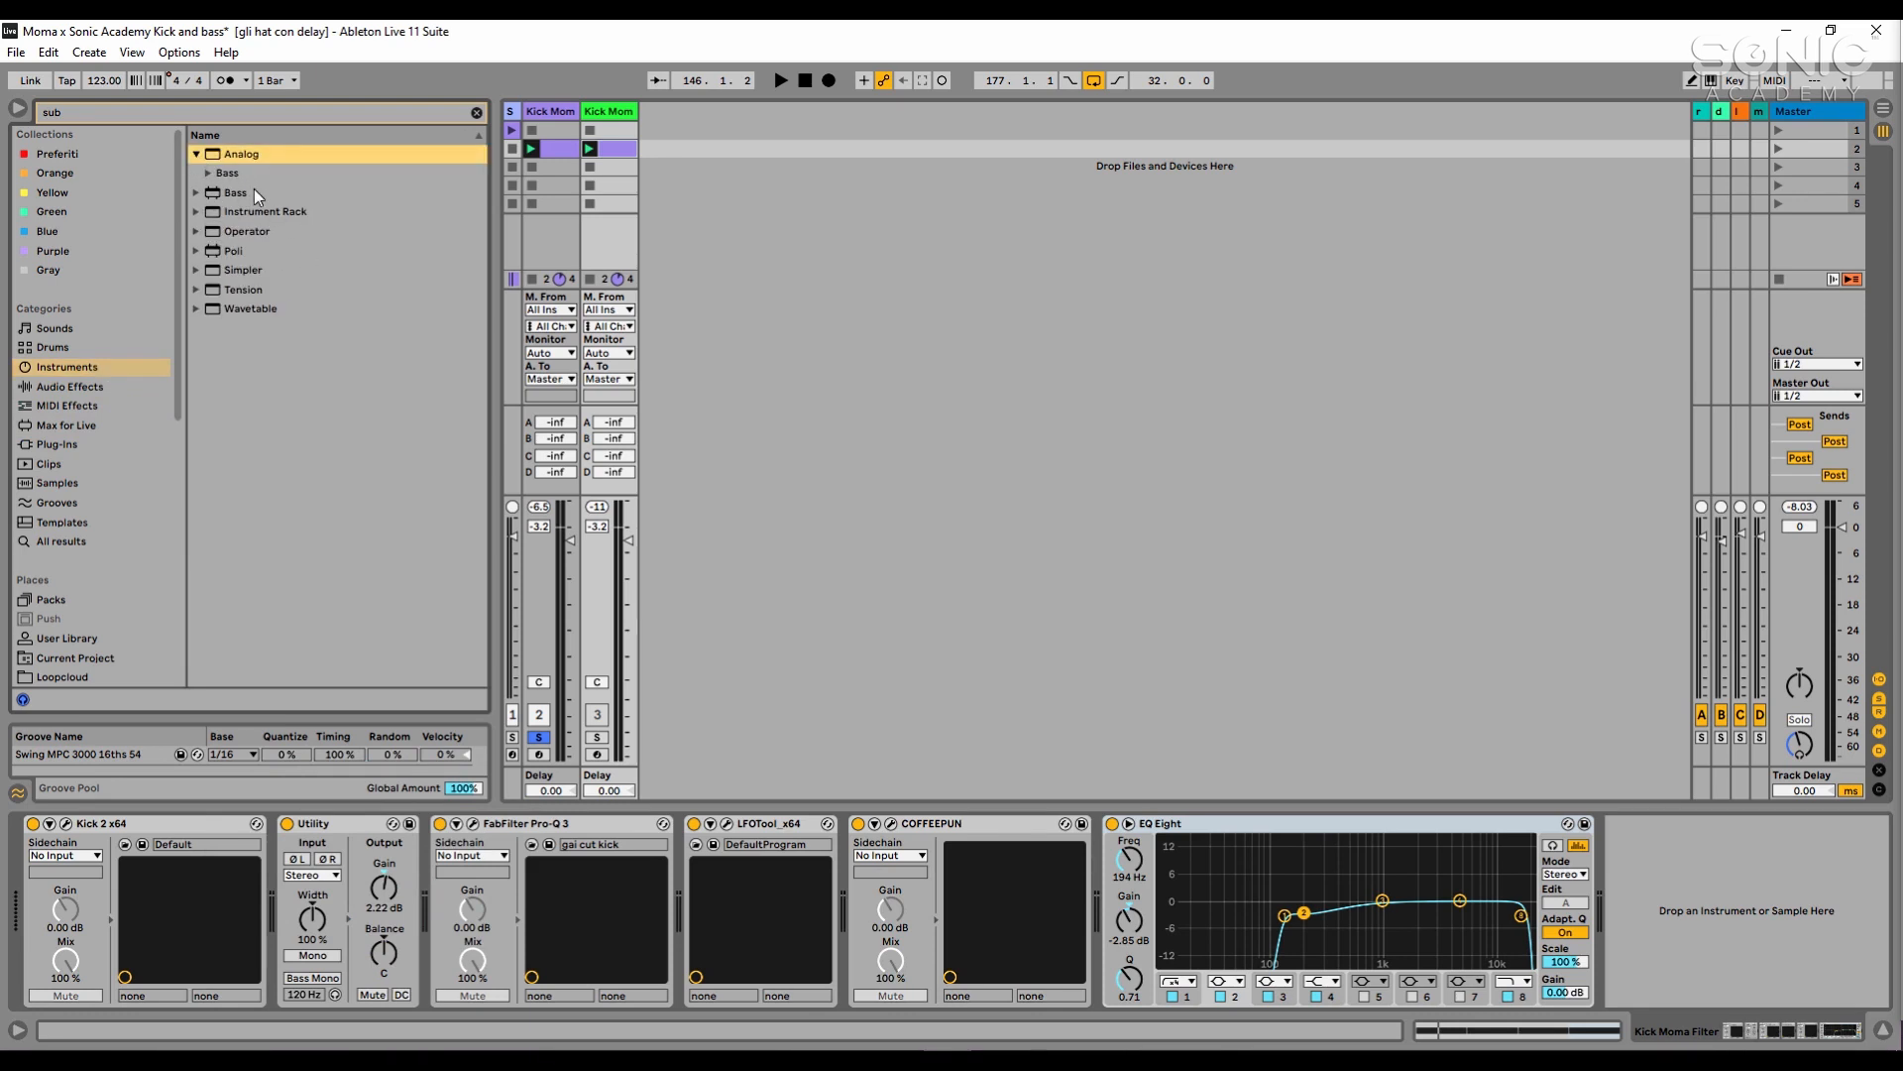
pyautogui.click(257, 284)
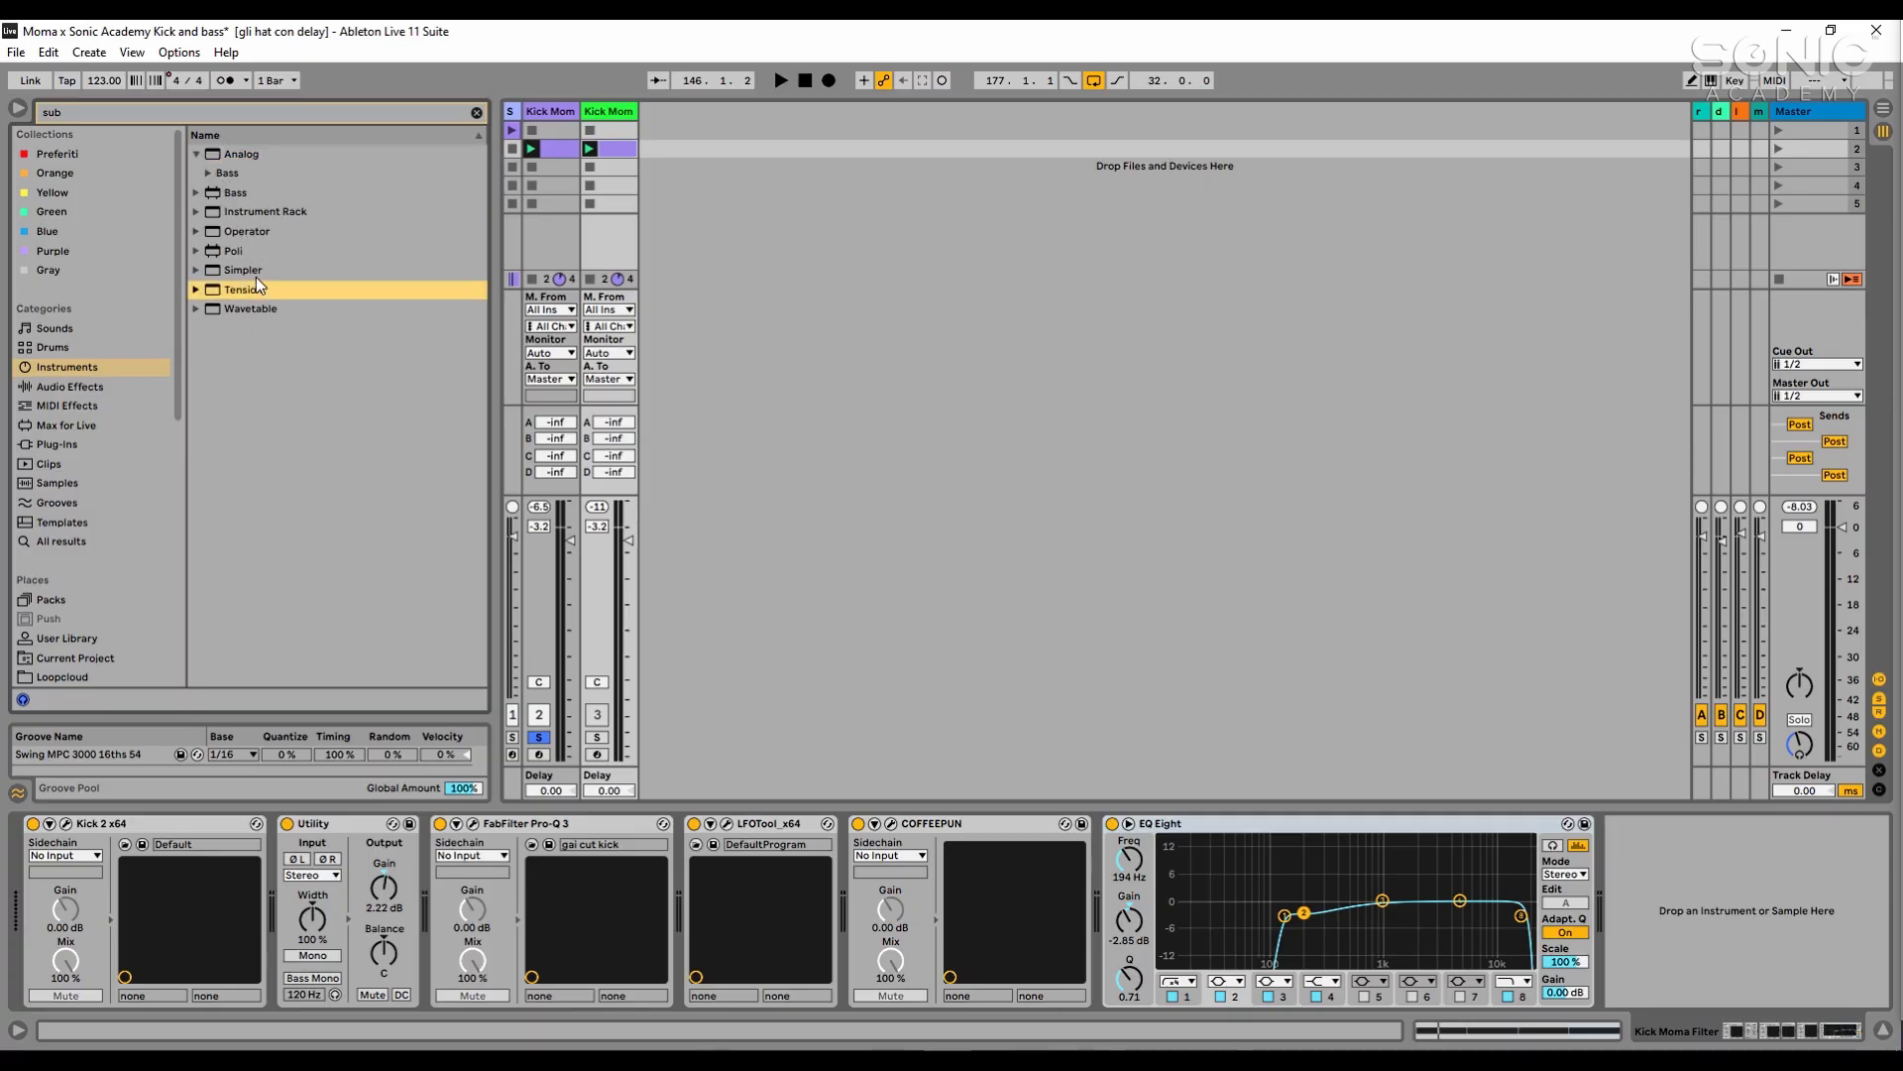
pyautogui.click(207, 233)
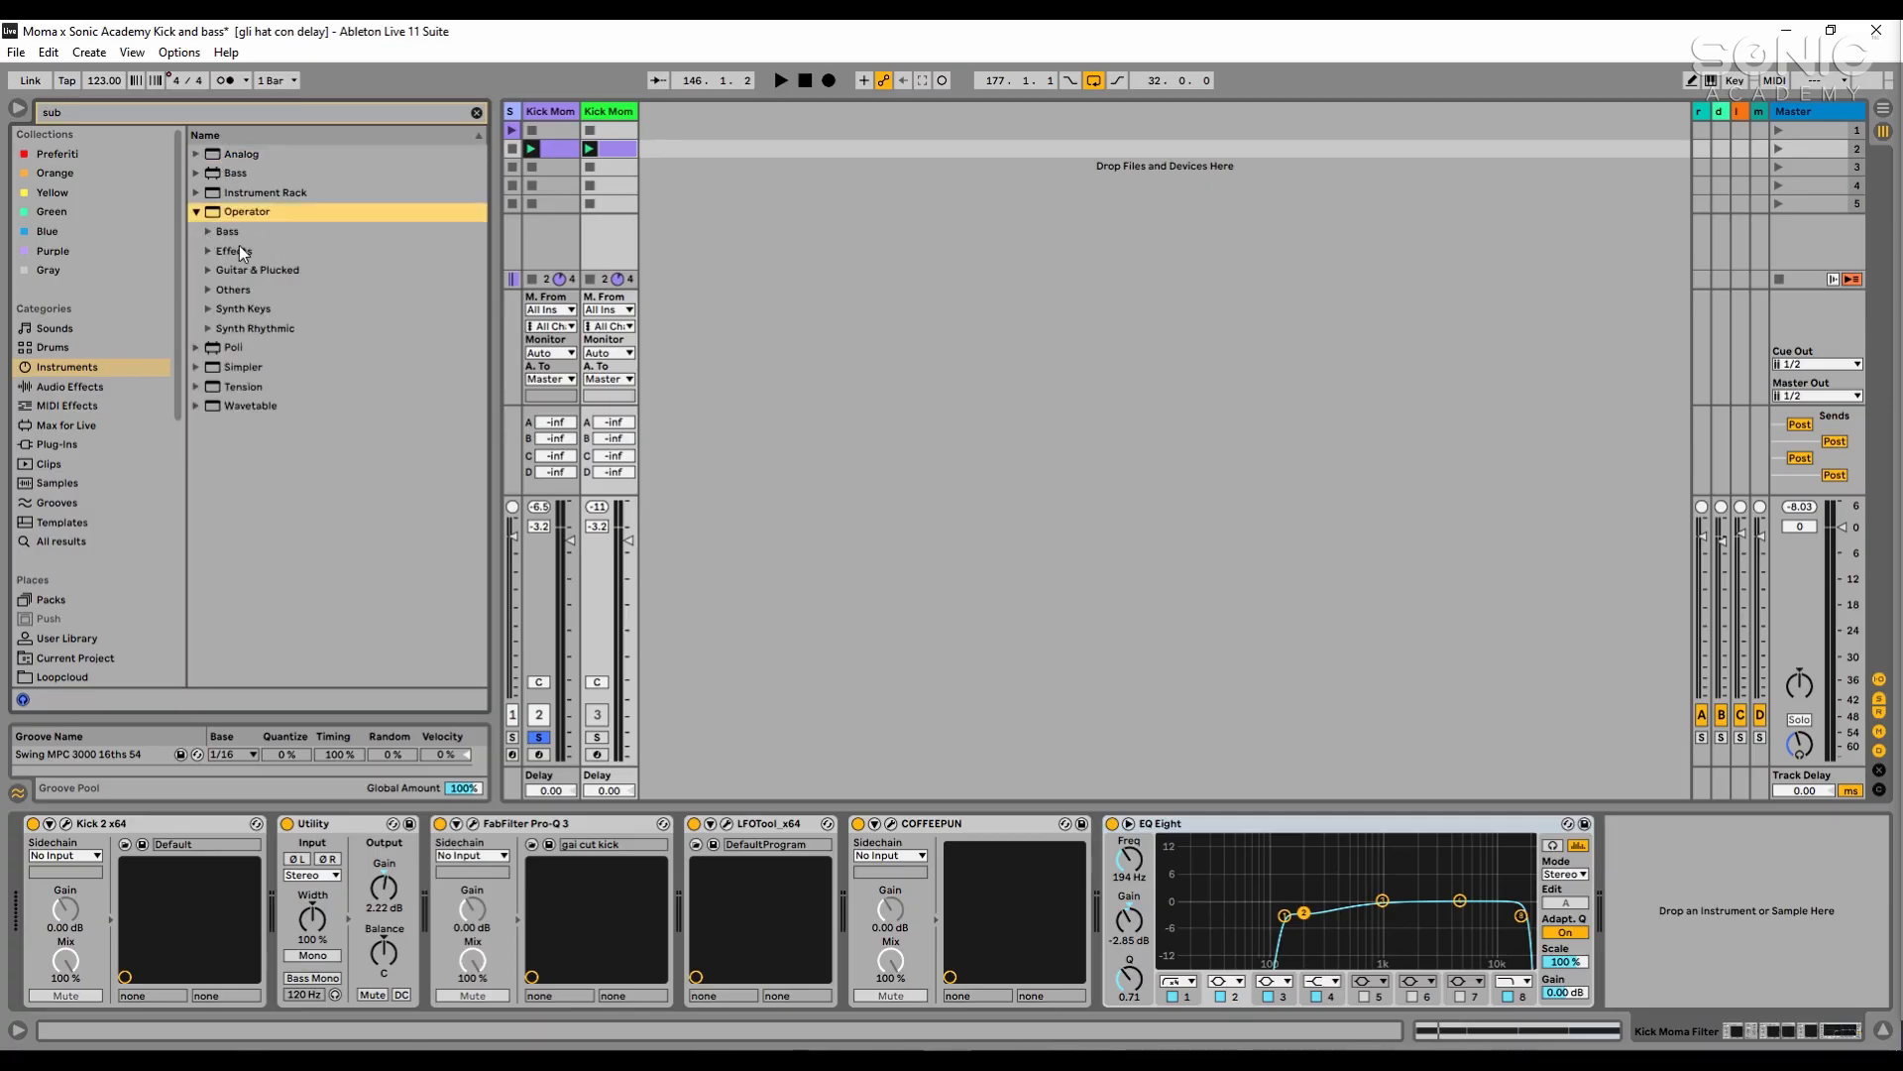
pyautogui.click(210, 234)
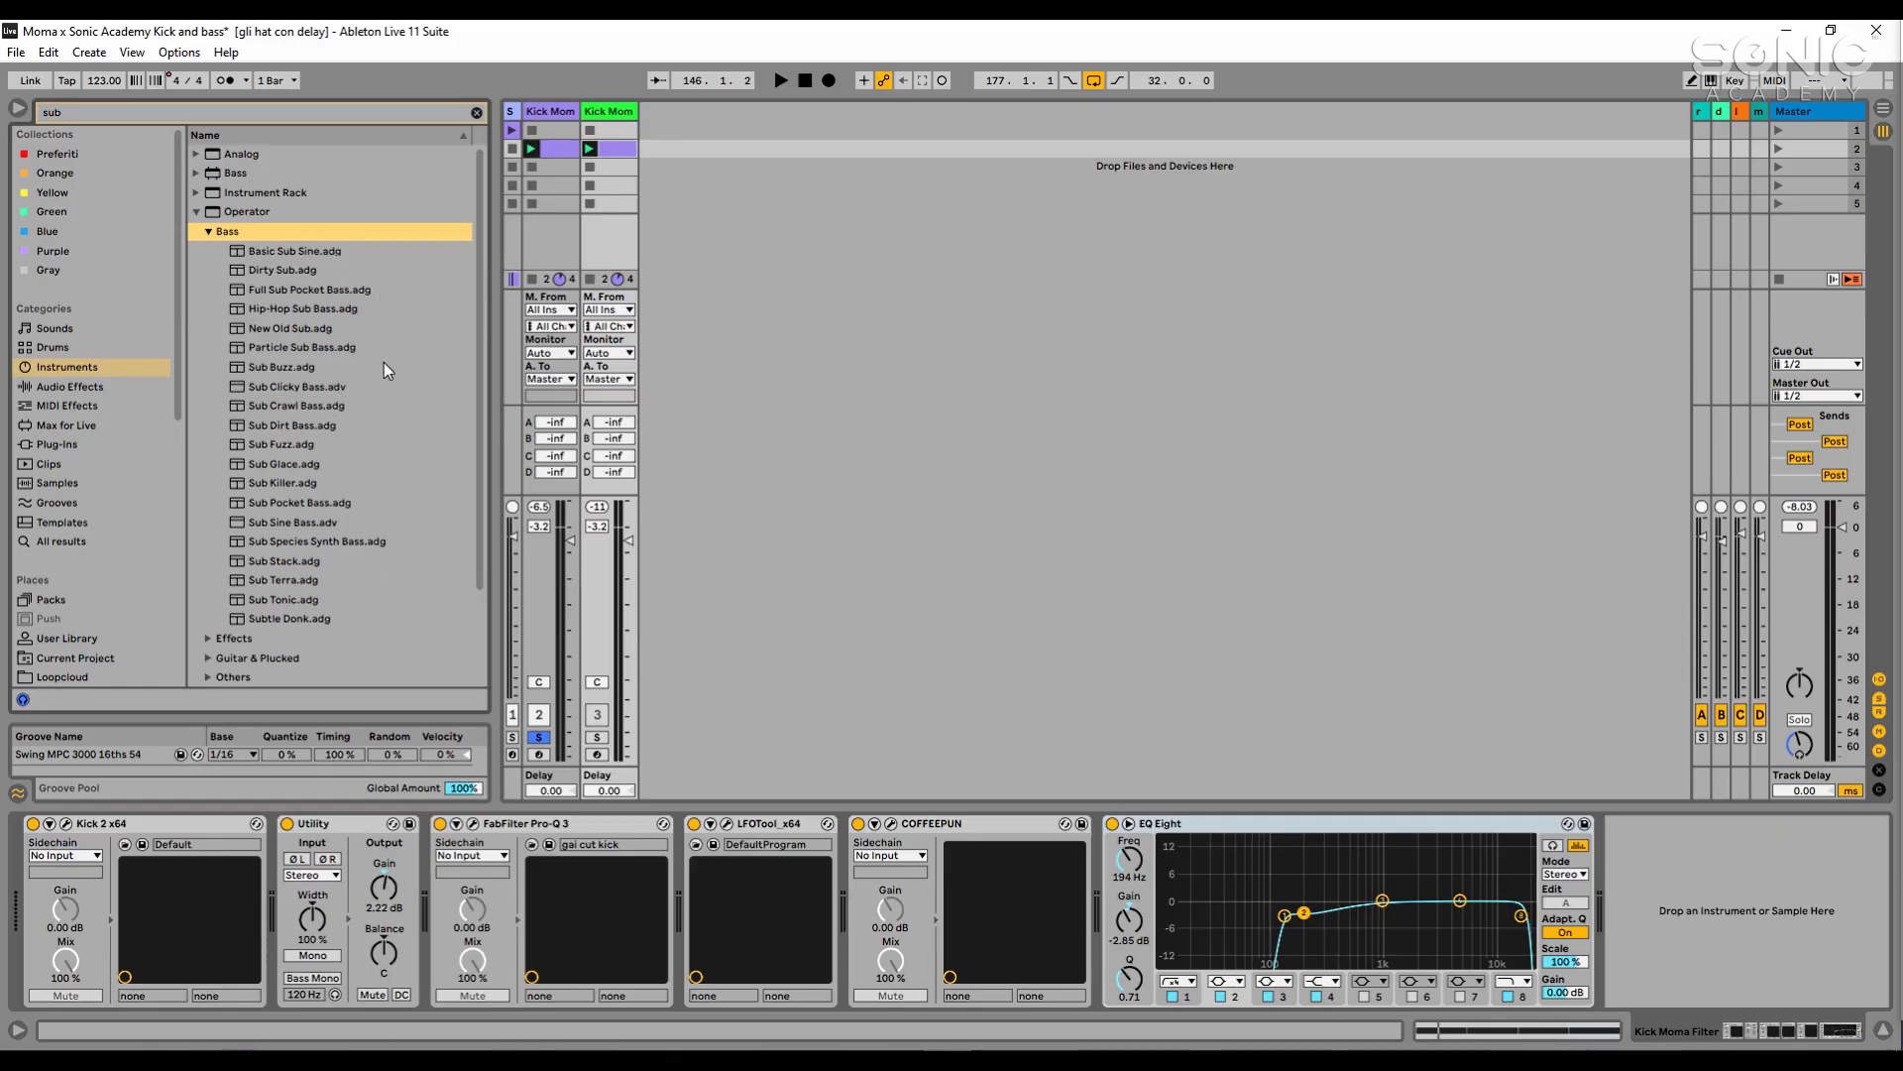
pyautogui.scroll(-1, 361, 441)
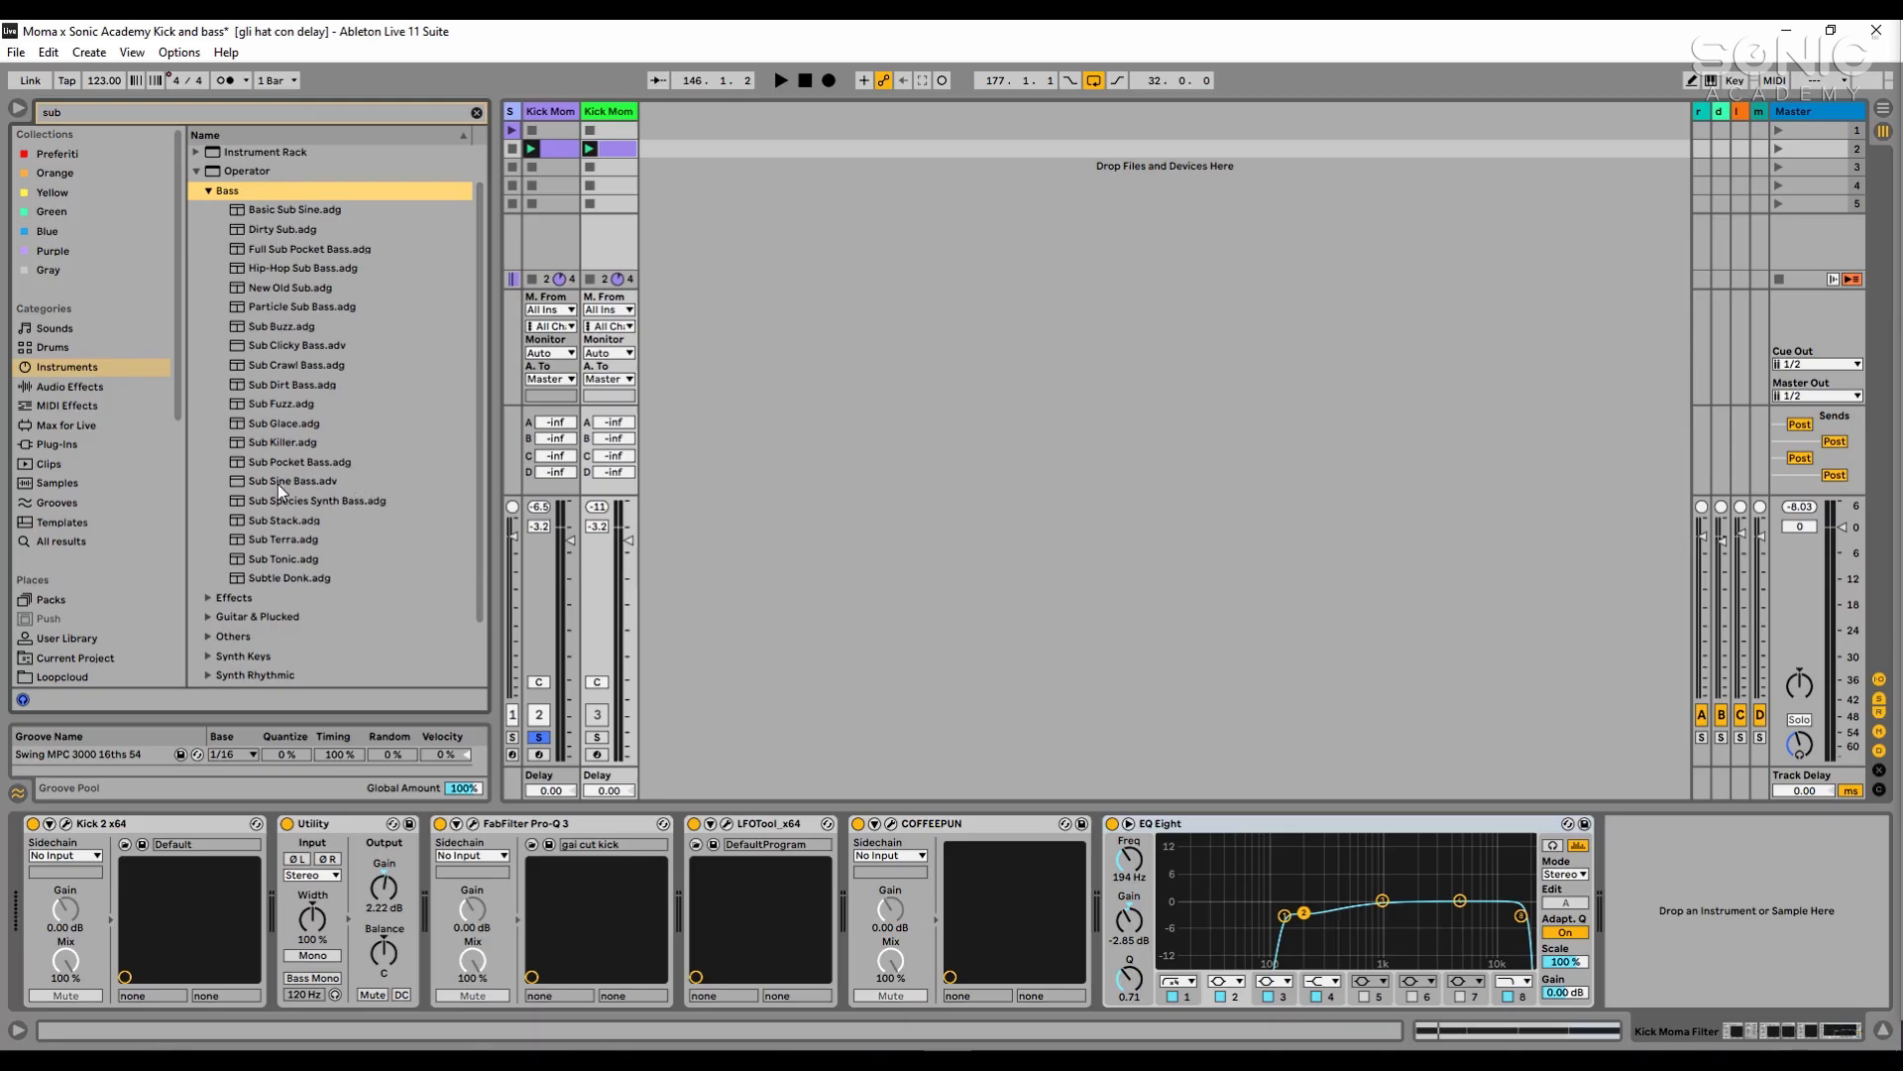
pyautogui.moveTo(277, 484); pyautogui.dragTo(805, 157)
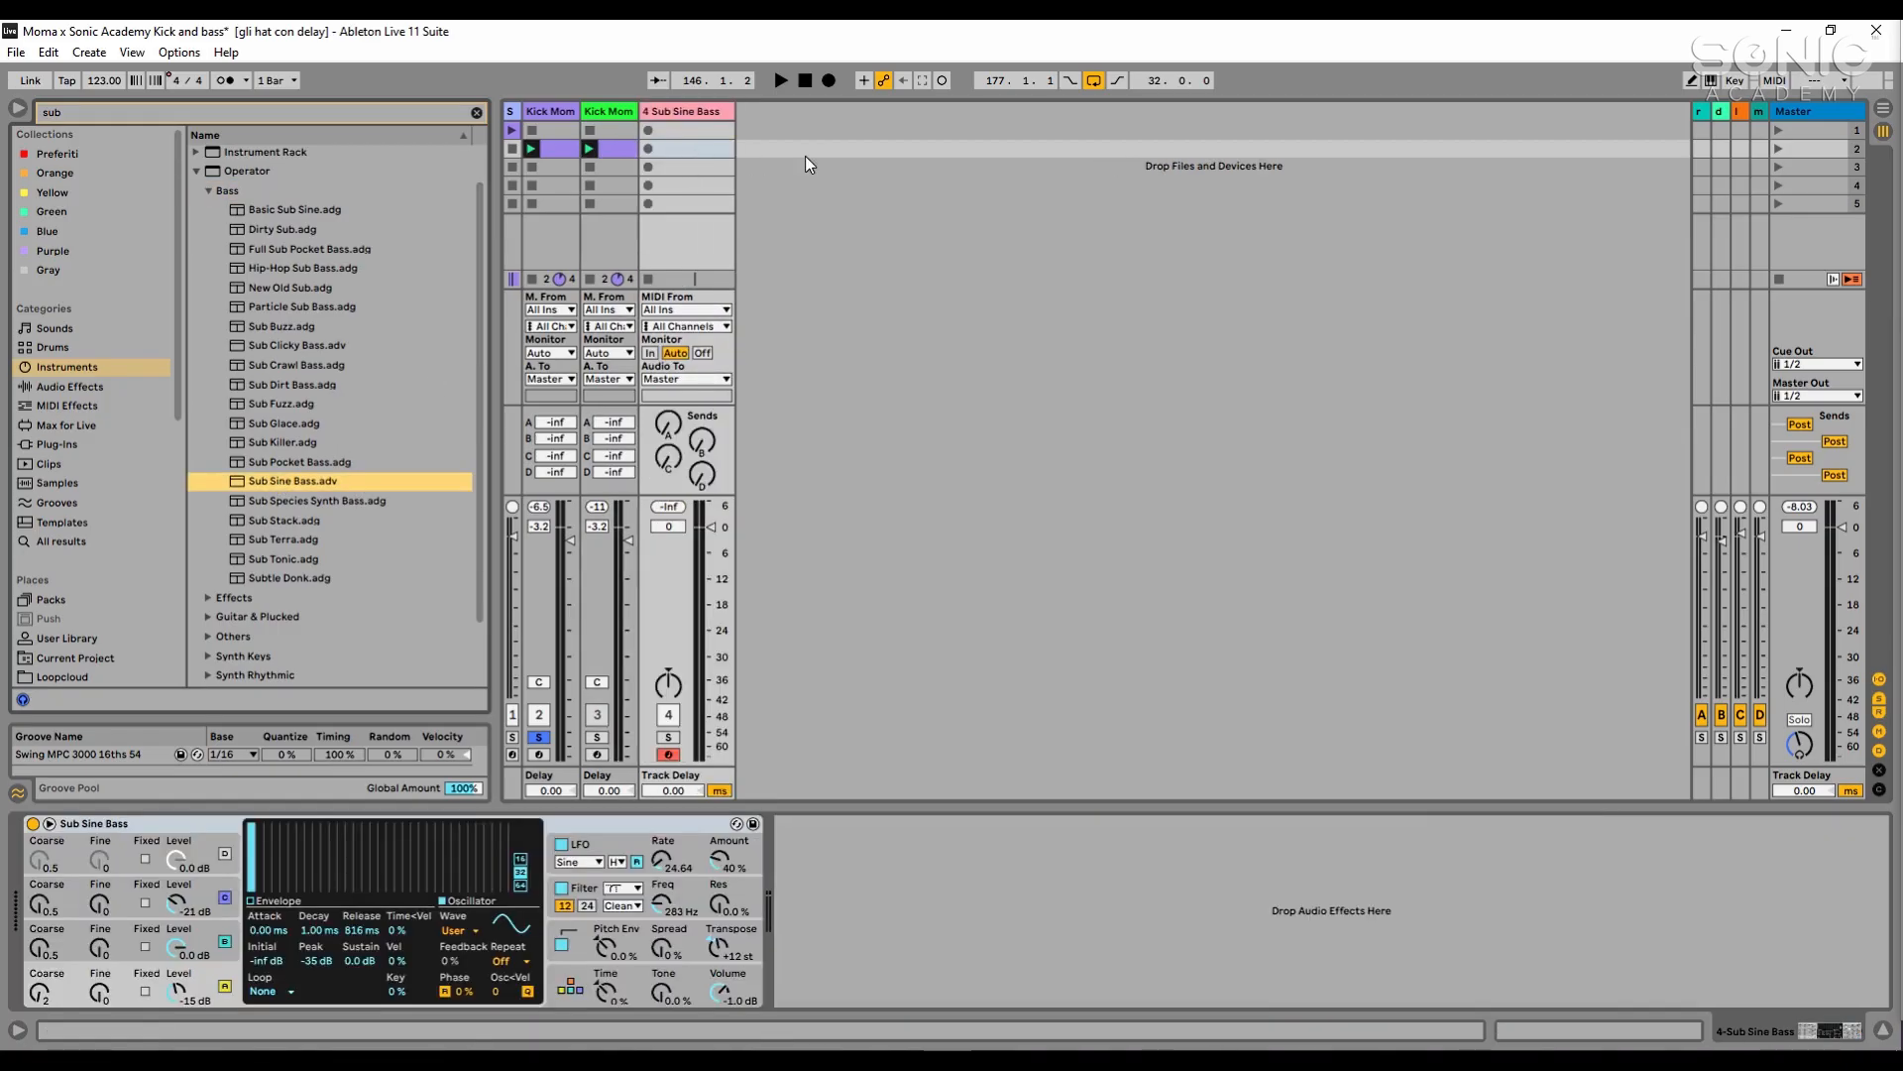
# - Create a MIDI clip in the Sub Sine Bass track's second slot with a C3 note from 1.1.3 to 1.2.2
pyautogui.doubleClick(684, 149)
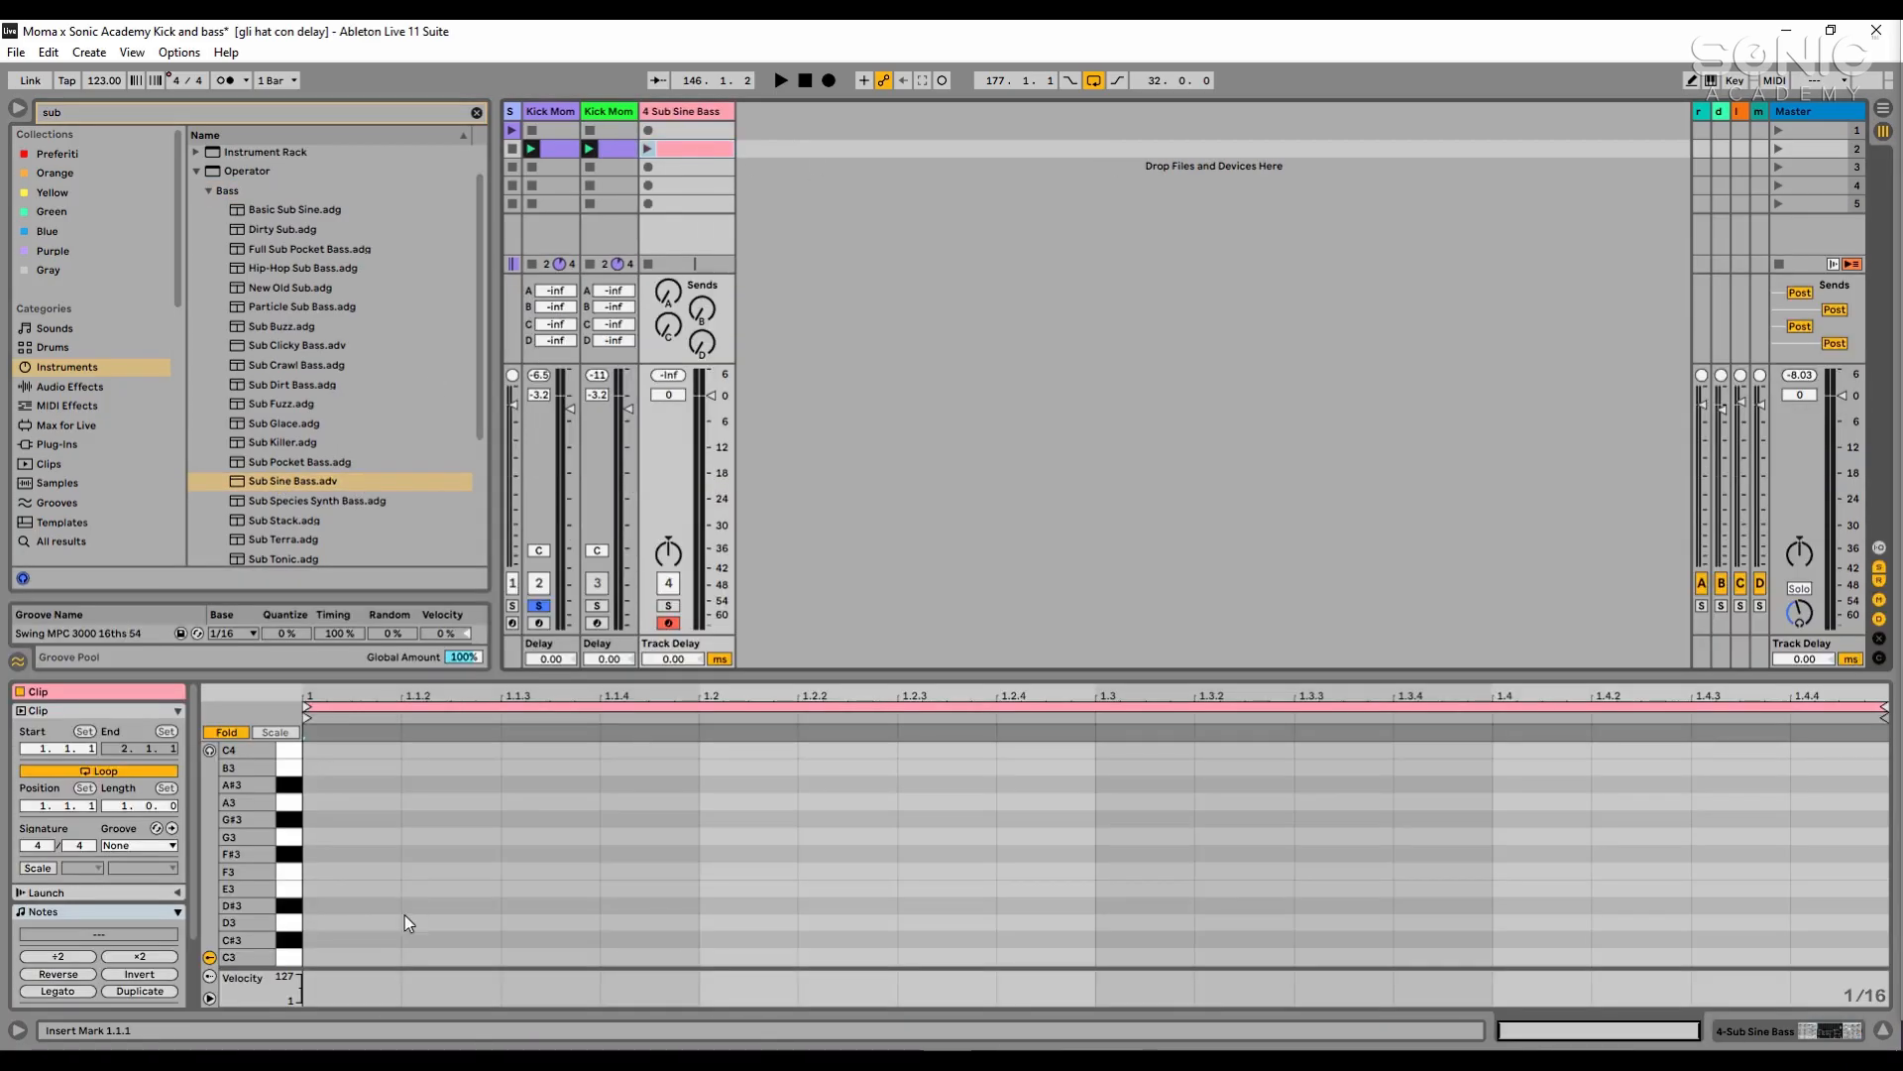
pyautogui.scroll(-1, 391, 928)
pyautogui.doubleClick(387, 936)
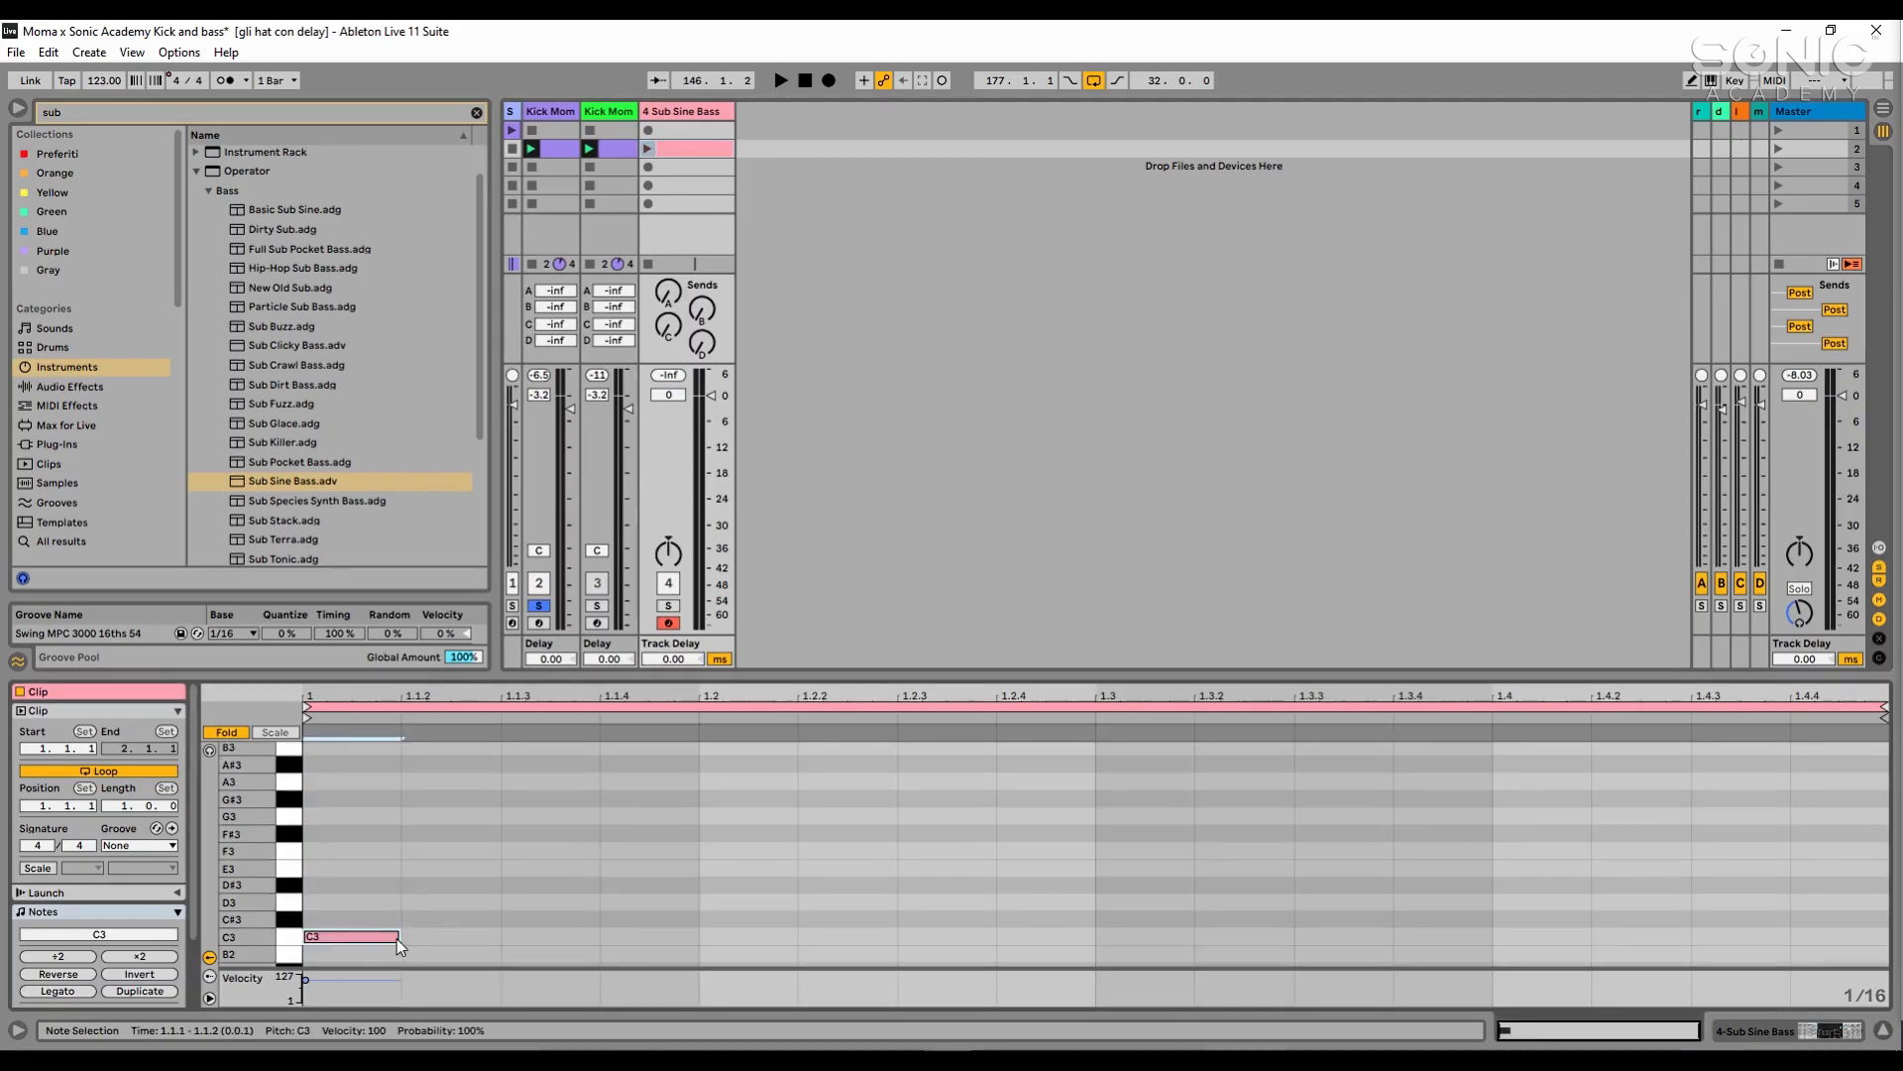
pyautogui.moveTo(396, 938); pyautogui.dragTo(646, 939)
# - Solo the Sub Sine Bass track with the kick during playback and set its volume to -10.0 dB
pyautogui.click(648, 149)
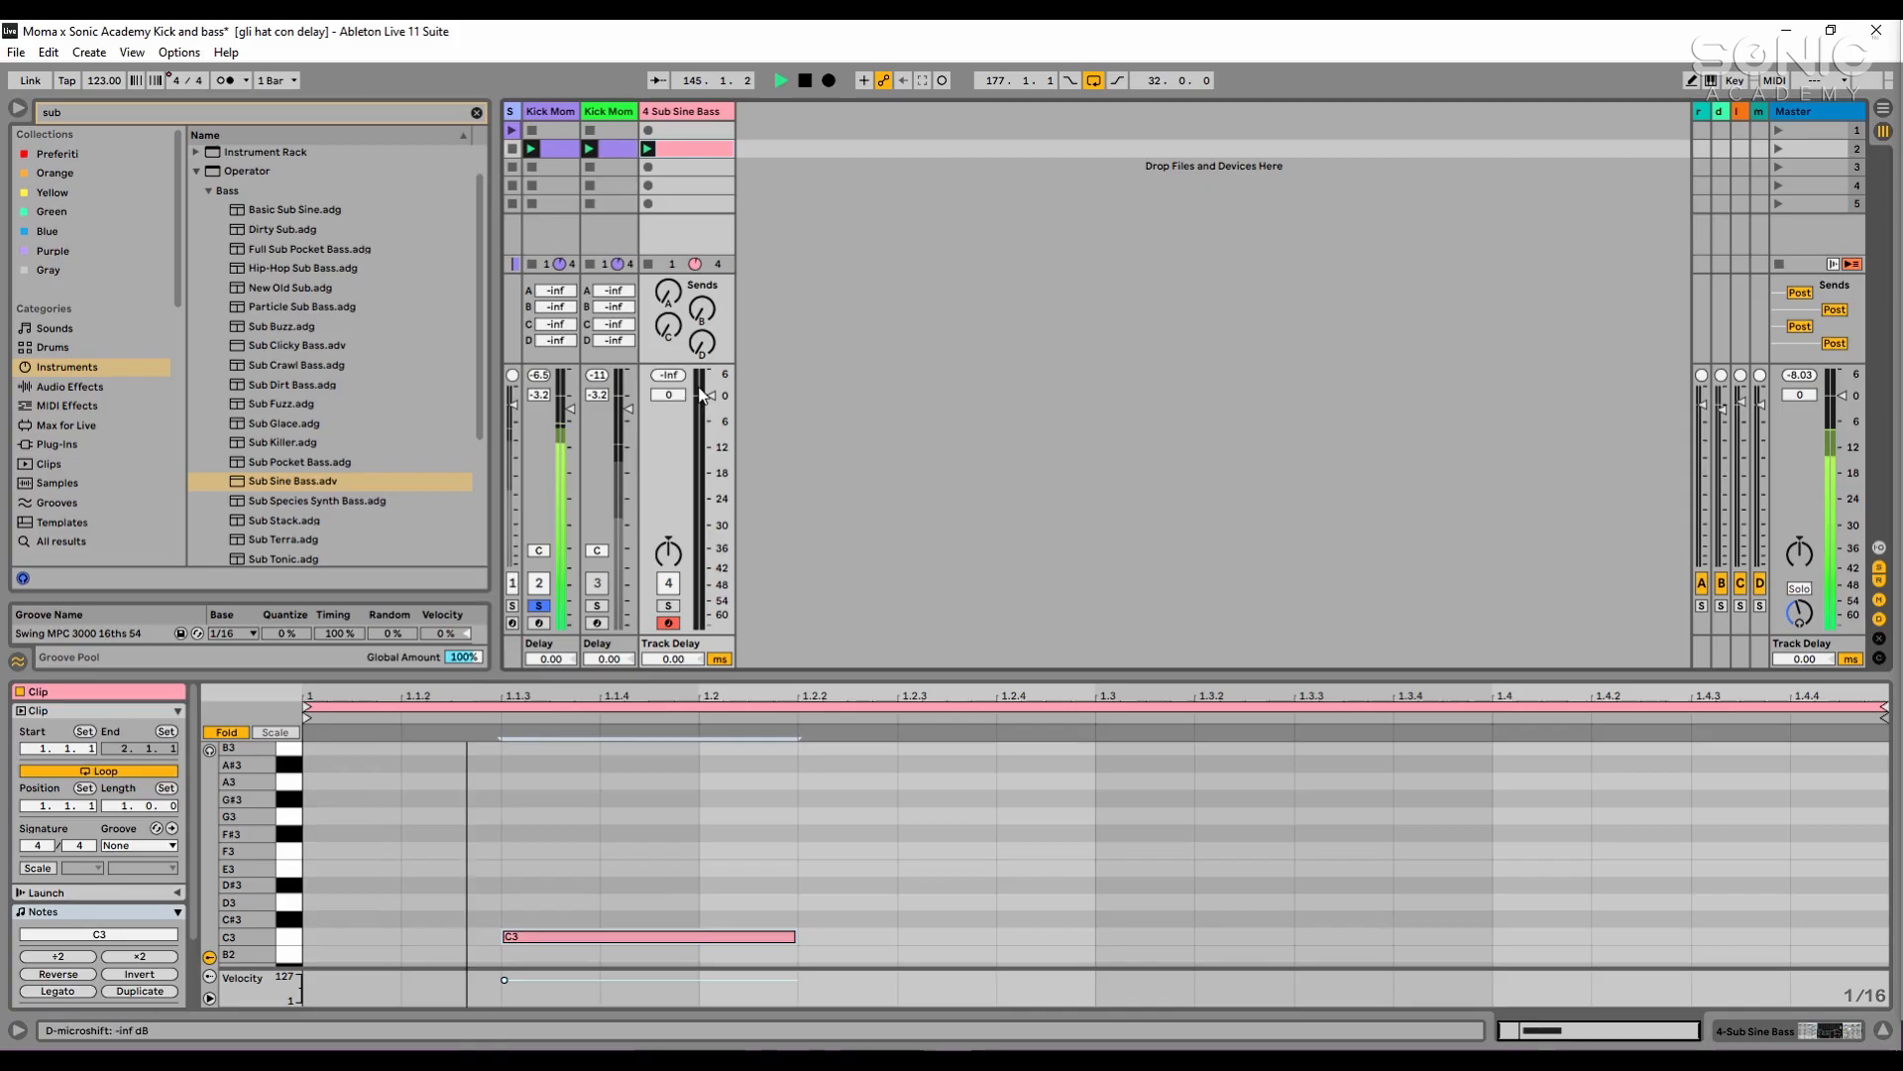
pyautogui.keyDown('ctrl'); pyautogui.click(672, 606); pyautogui.keyUp('ctrl')
pyautogui.moveTo(711, 396); pyautogui.dragTo(711, 438)
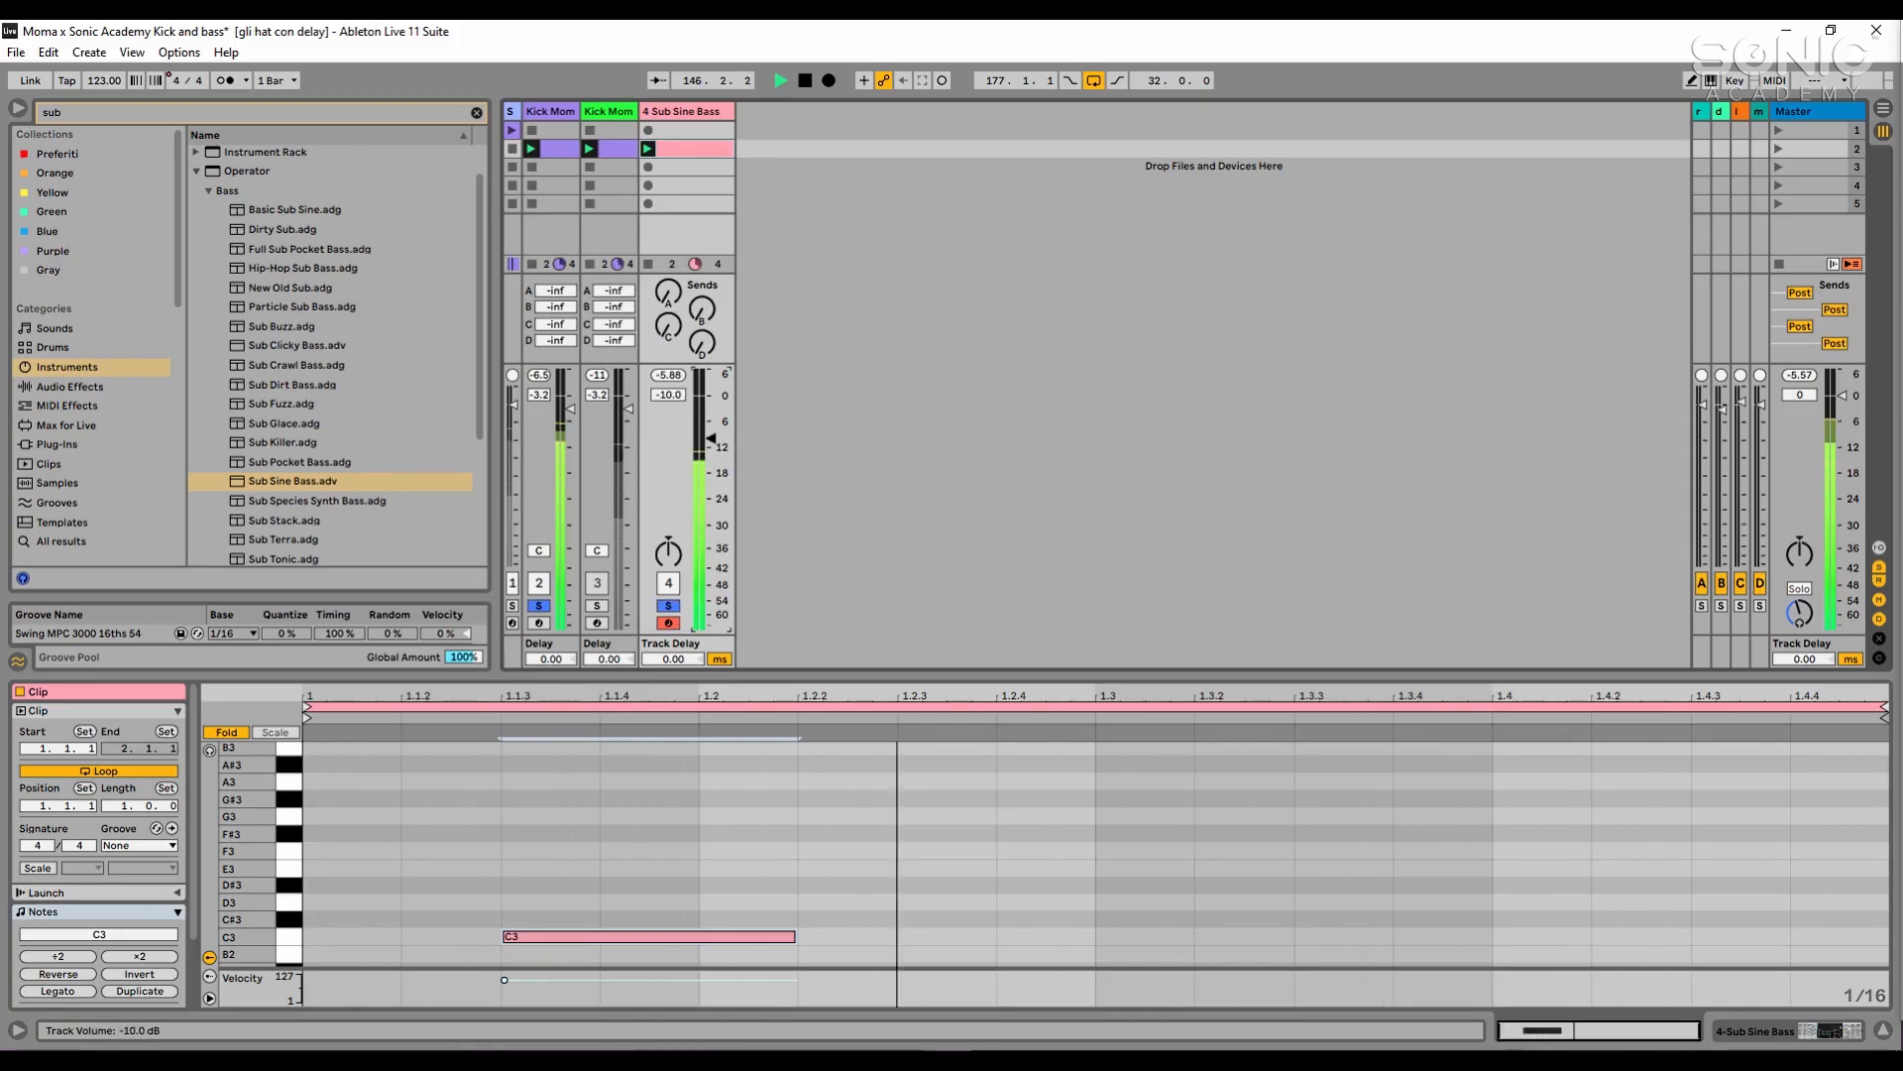
pyautogui.press('space')
# - Transpose the bass clip's note down three octaves to C0 and audition the clip
pyautogui.hotkey('ctrl', 'a')
pyautogui.hotkey('shift', 'Down')
pyautogui.hotkey('shift', 'Down')
pyautogui.hotkey('shift', 'Down')
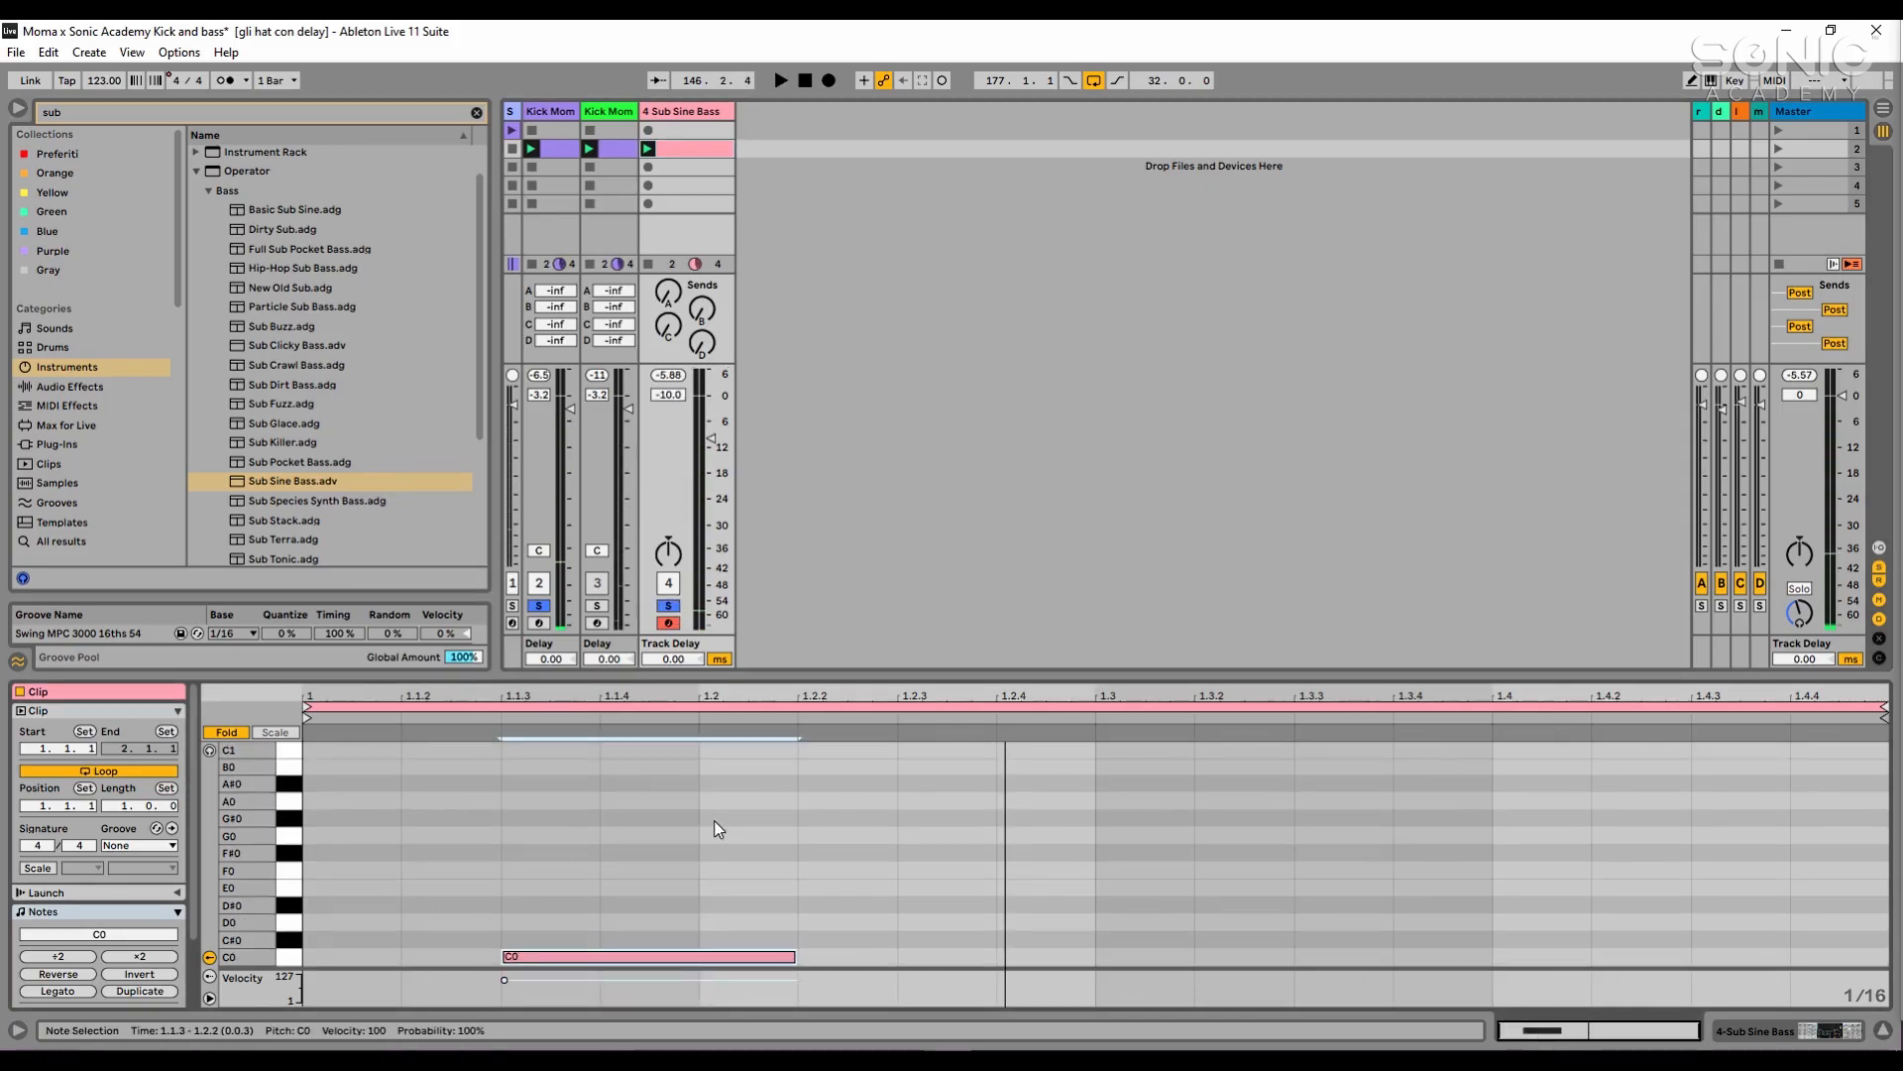
pyautogui.click(776, 205)
pyautogui.click(647, 148)
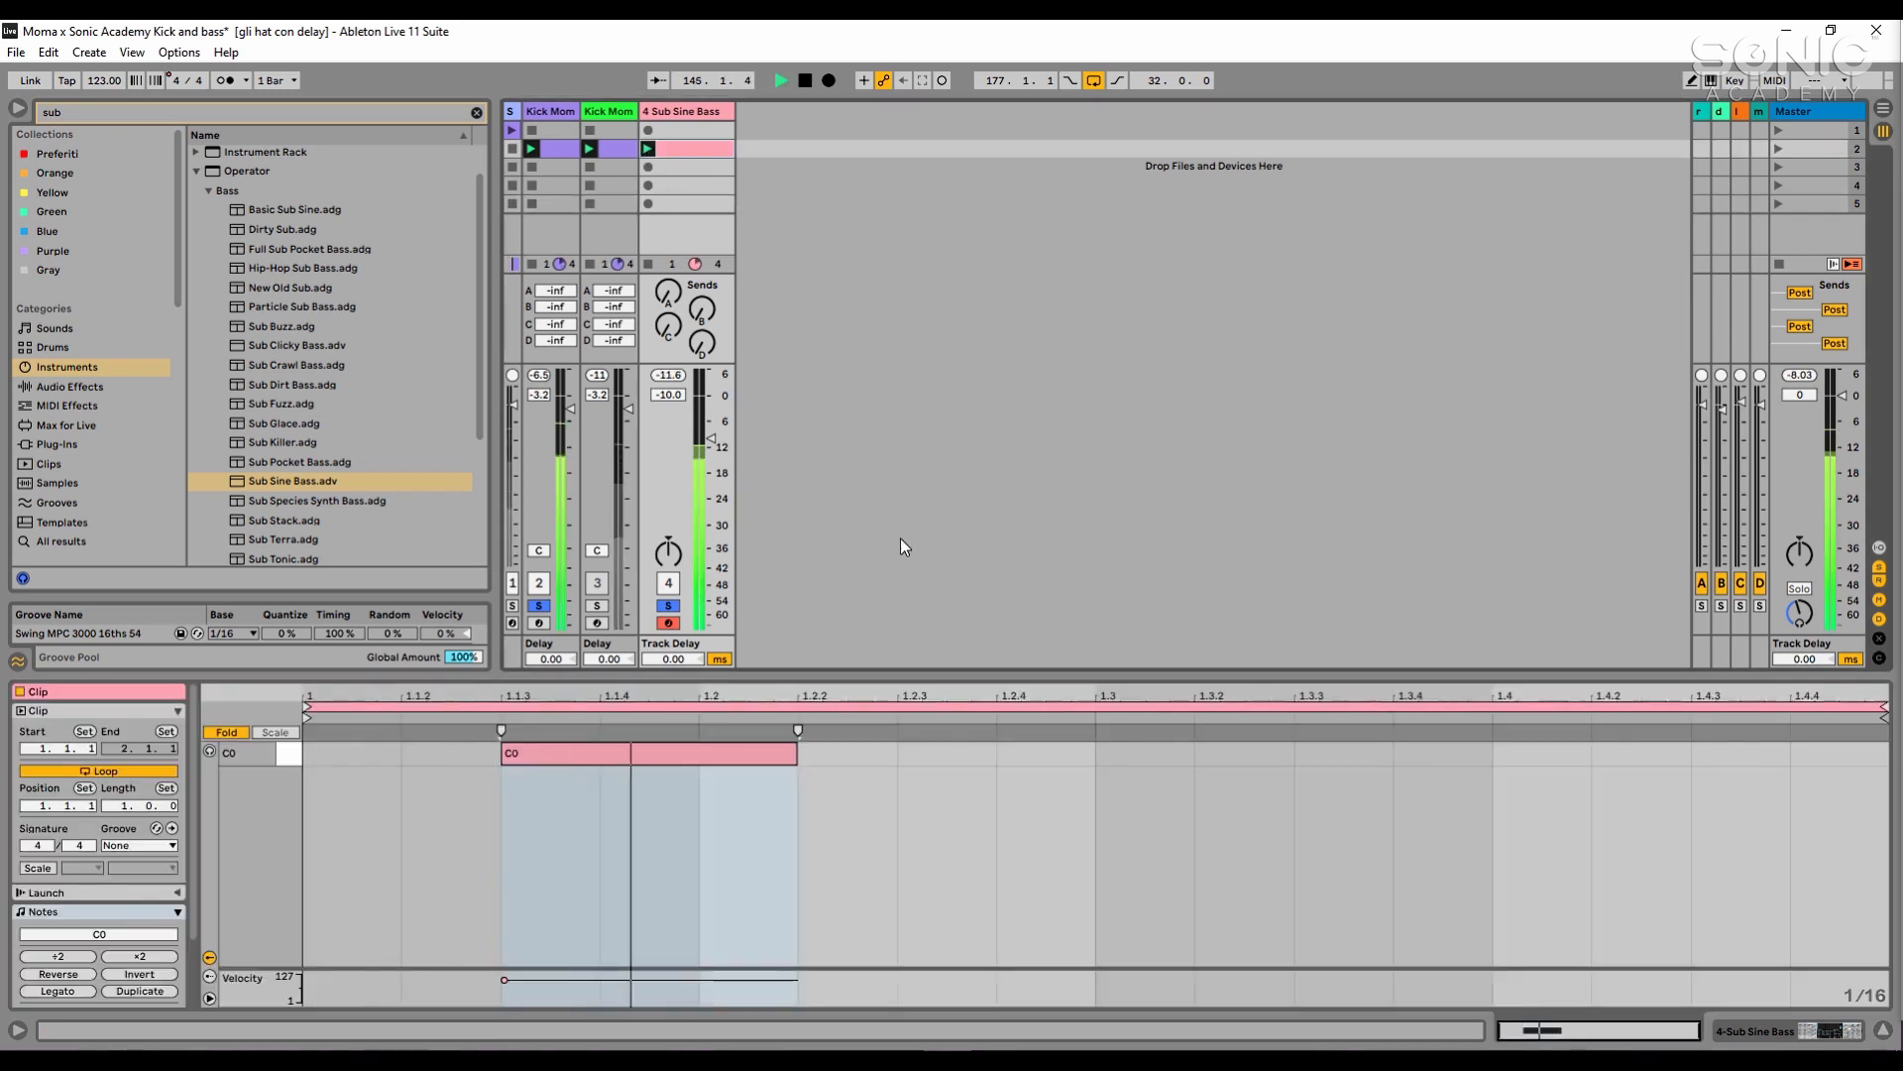
pyautogui.press('space')
# - Add sixteenth-length C0 notes at 1.3.2 and 1.4.2 in the bass clip, and clear the solos after a playback check
pyautogui.doubleClick(1249, 755)
pyautogui.doubleClick(1686, 755)
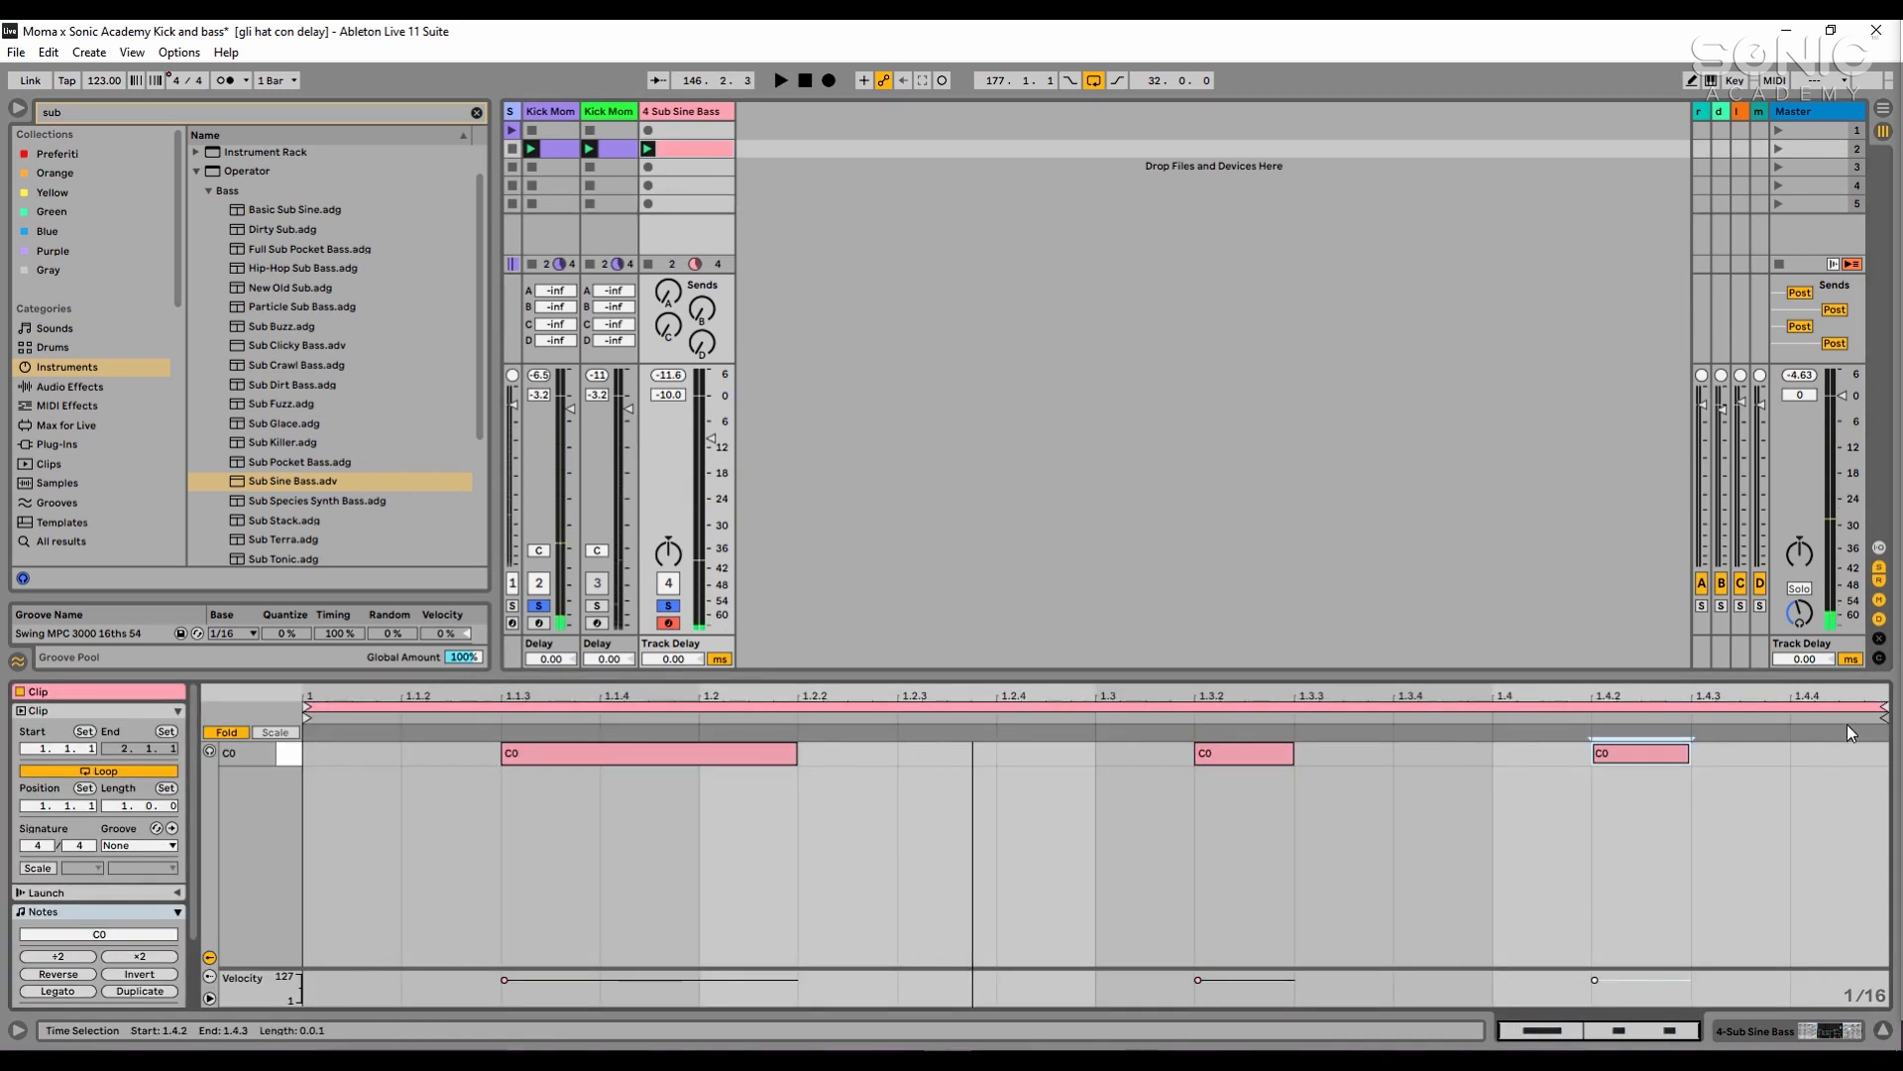
pyautogui.click(648, 149)
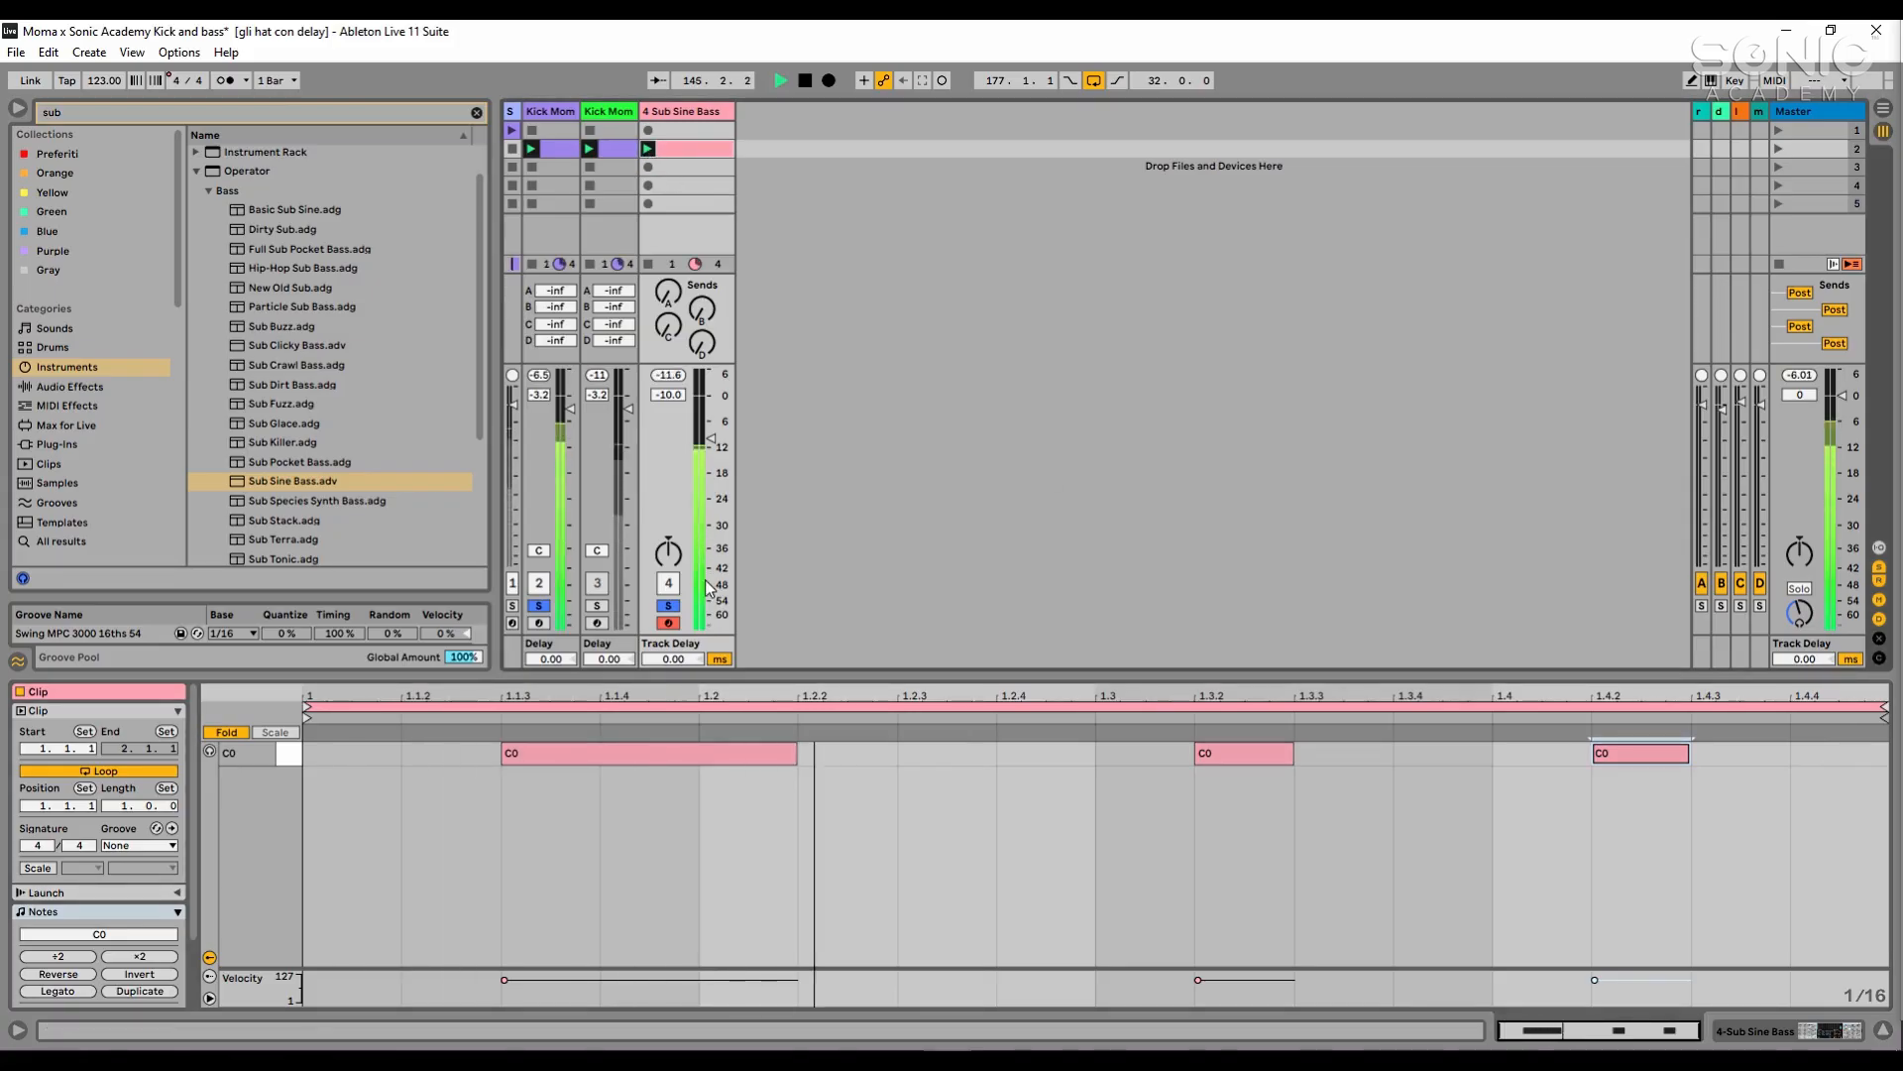
pyautogui.press('space')
pyautogui.click(670, 606)
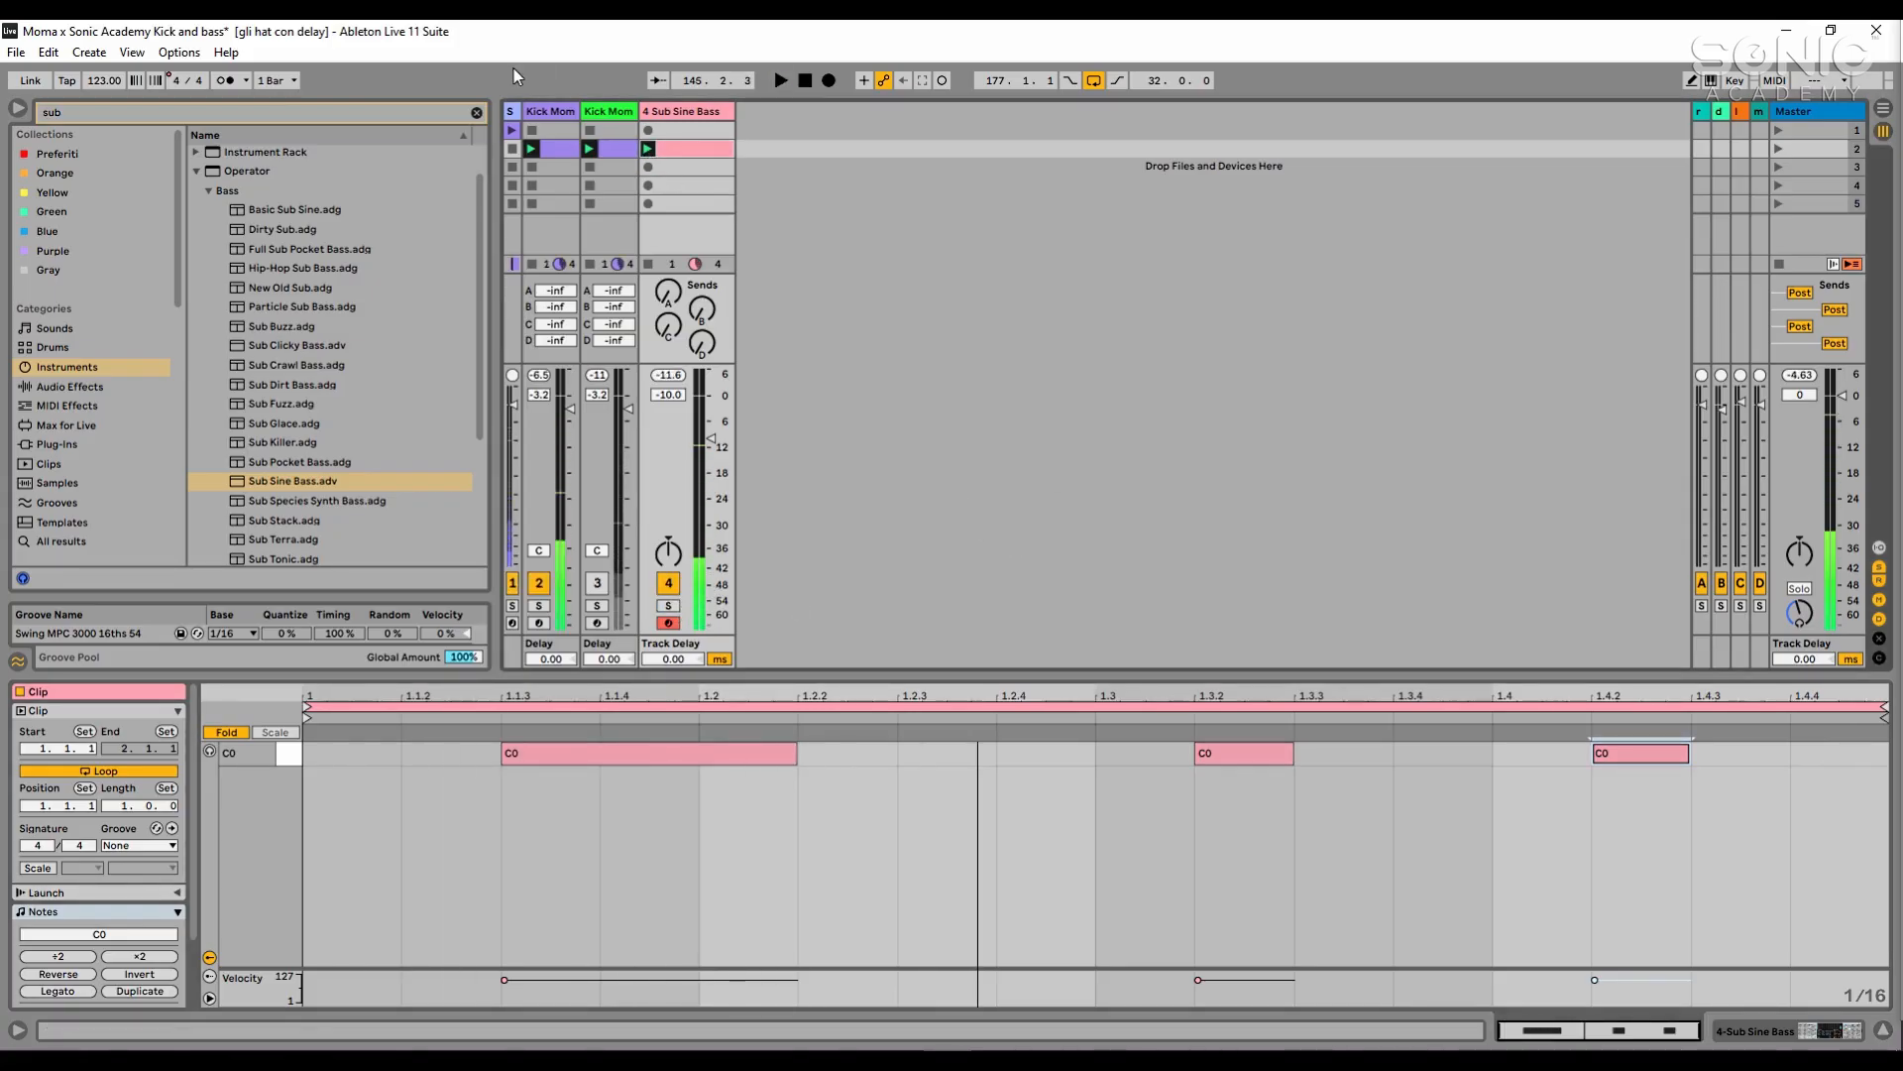
# - Add an EQ Eight audio effect after the Sub Sine Bass instrument
pyautogui.doubleClick(701, 114)
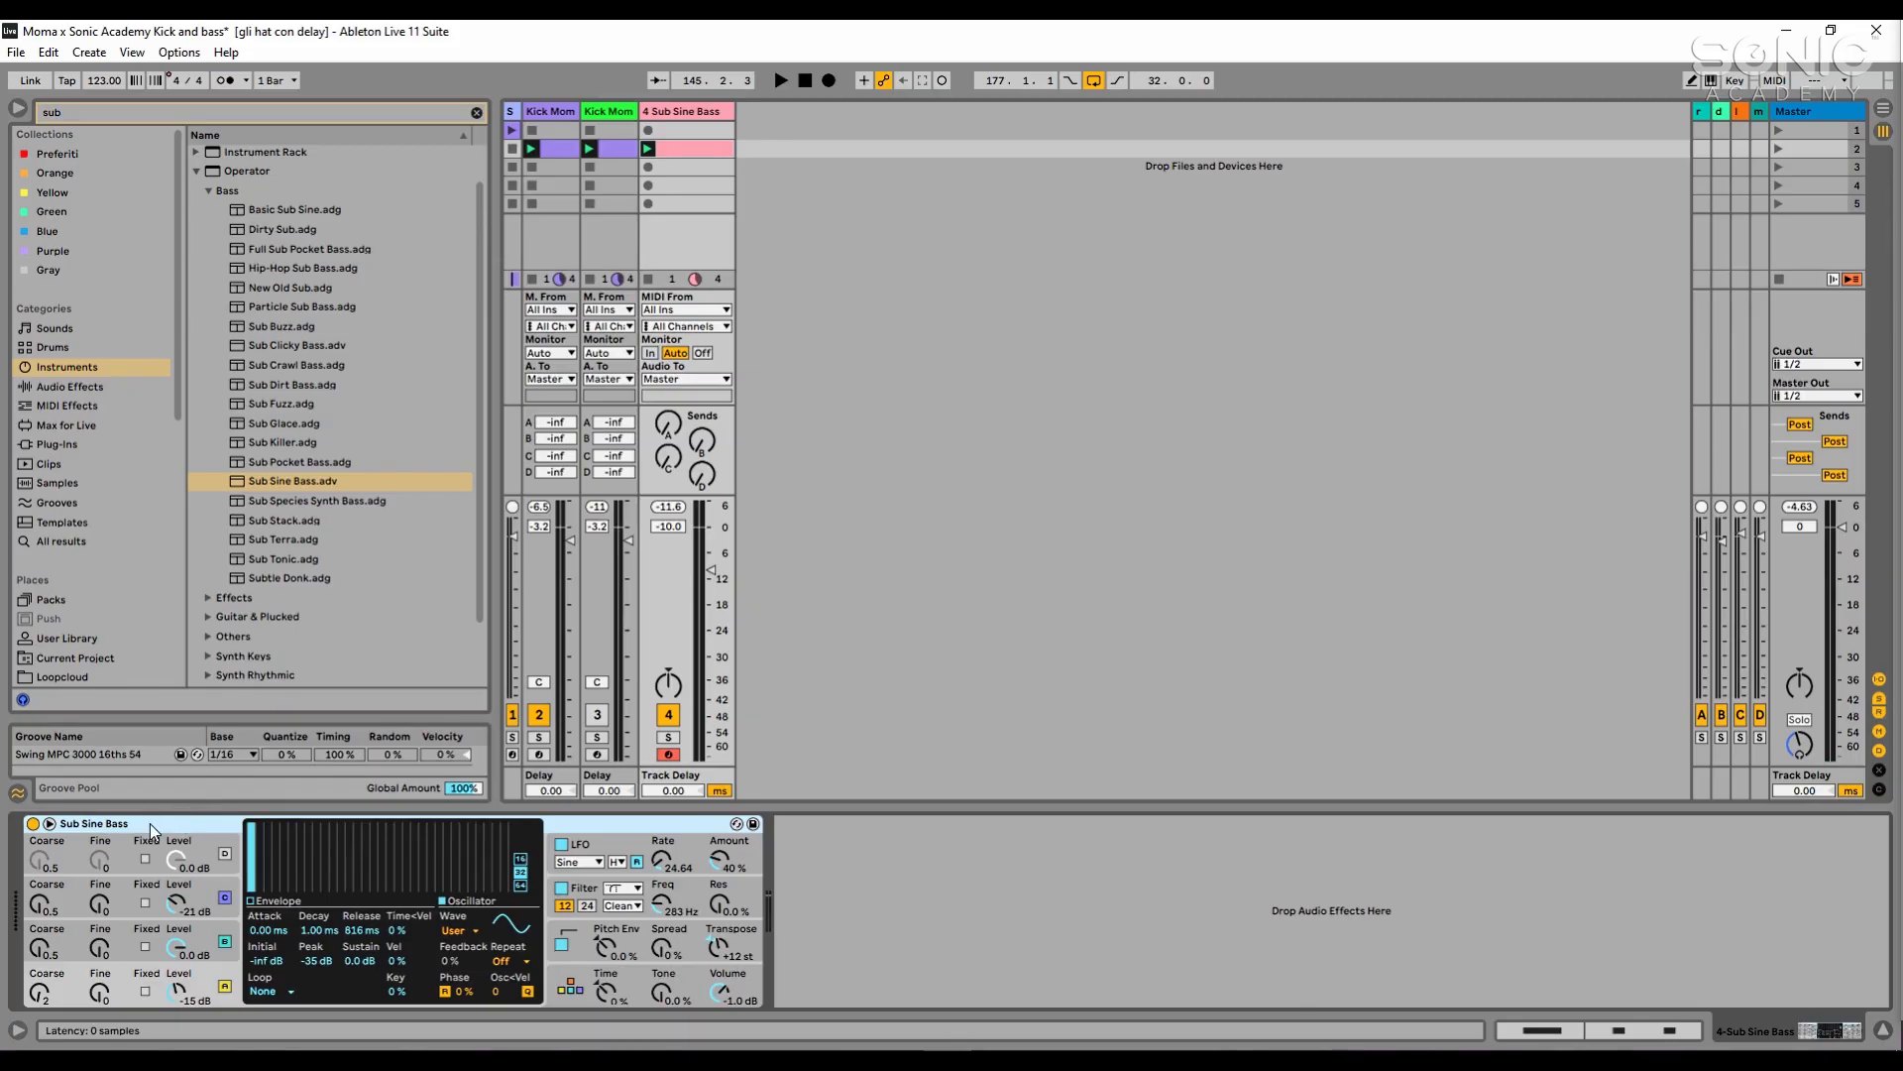
pyautogui.click(323, 117)
pyautogui.write('eq')
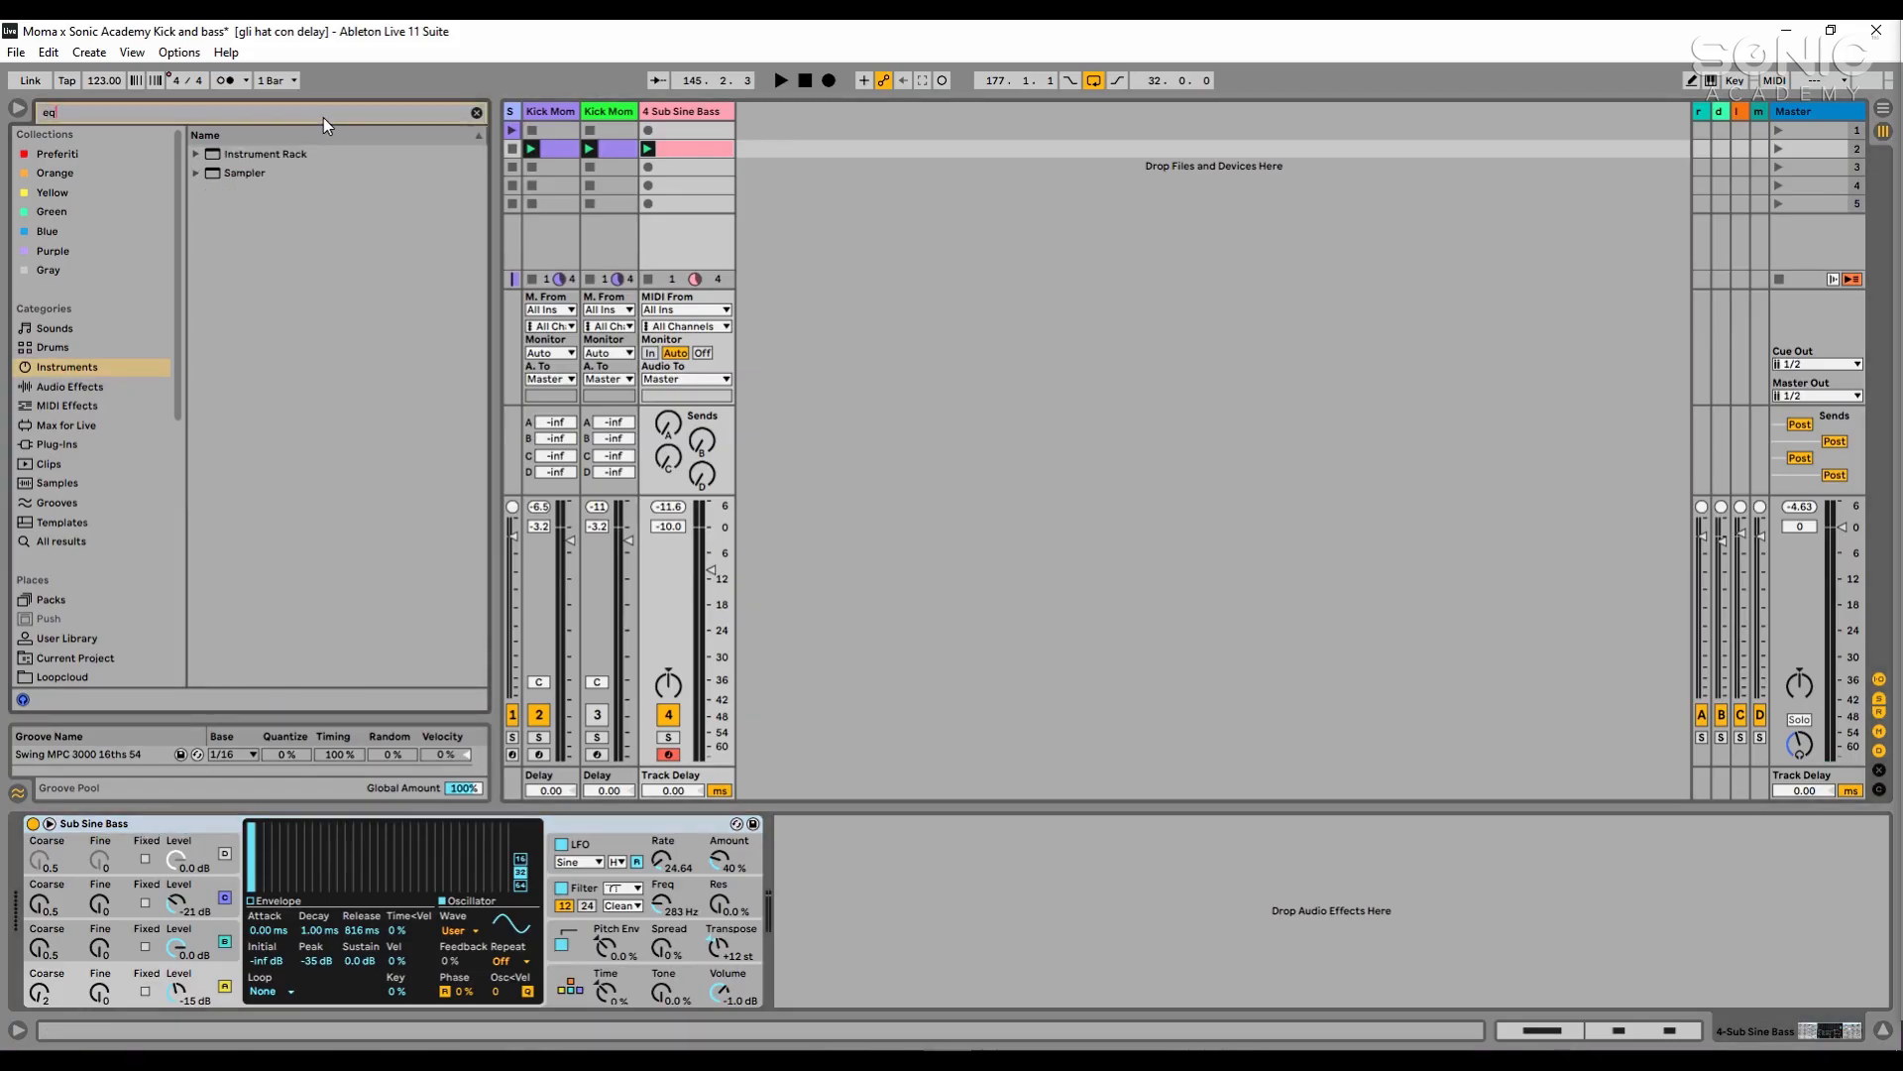
pyautogui.click(119, 387)
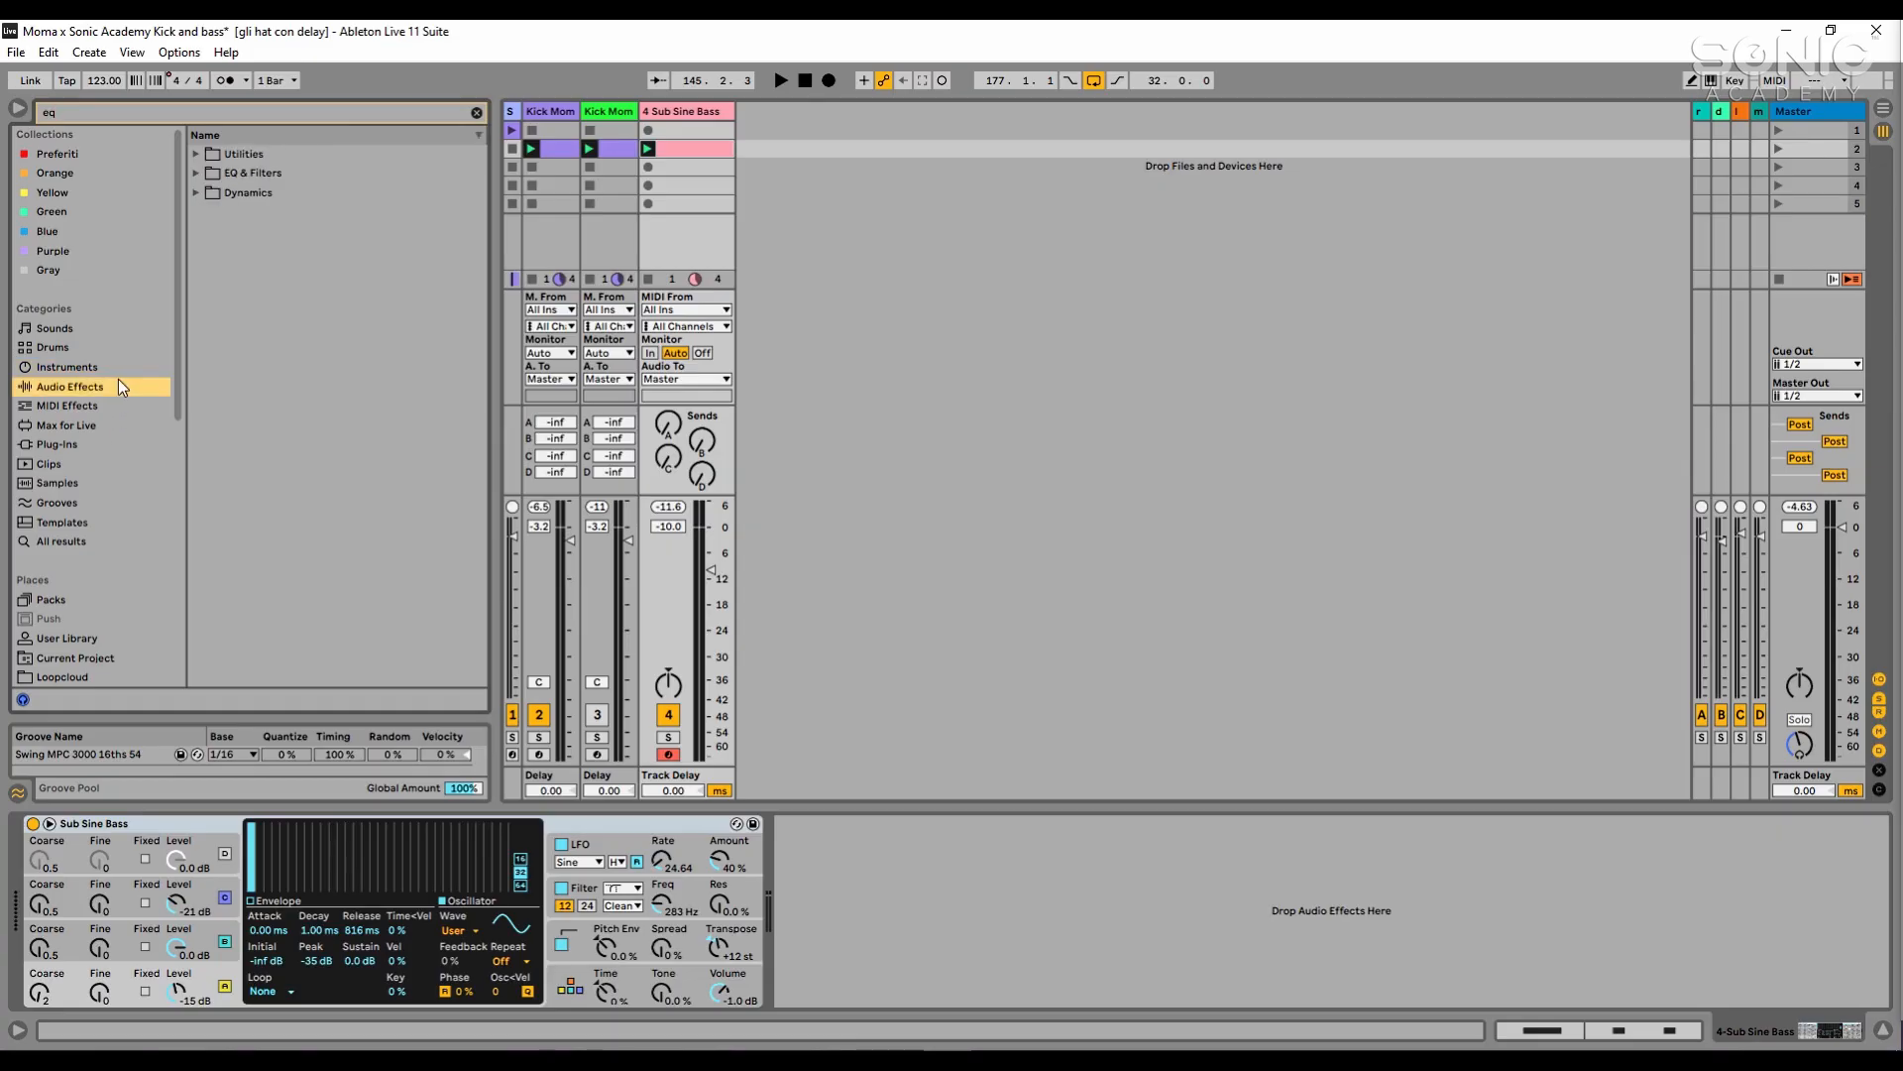
pyautogui.click(263, 176)
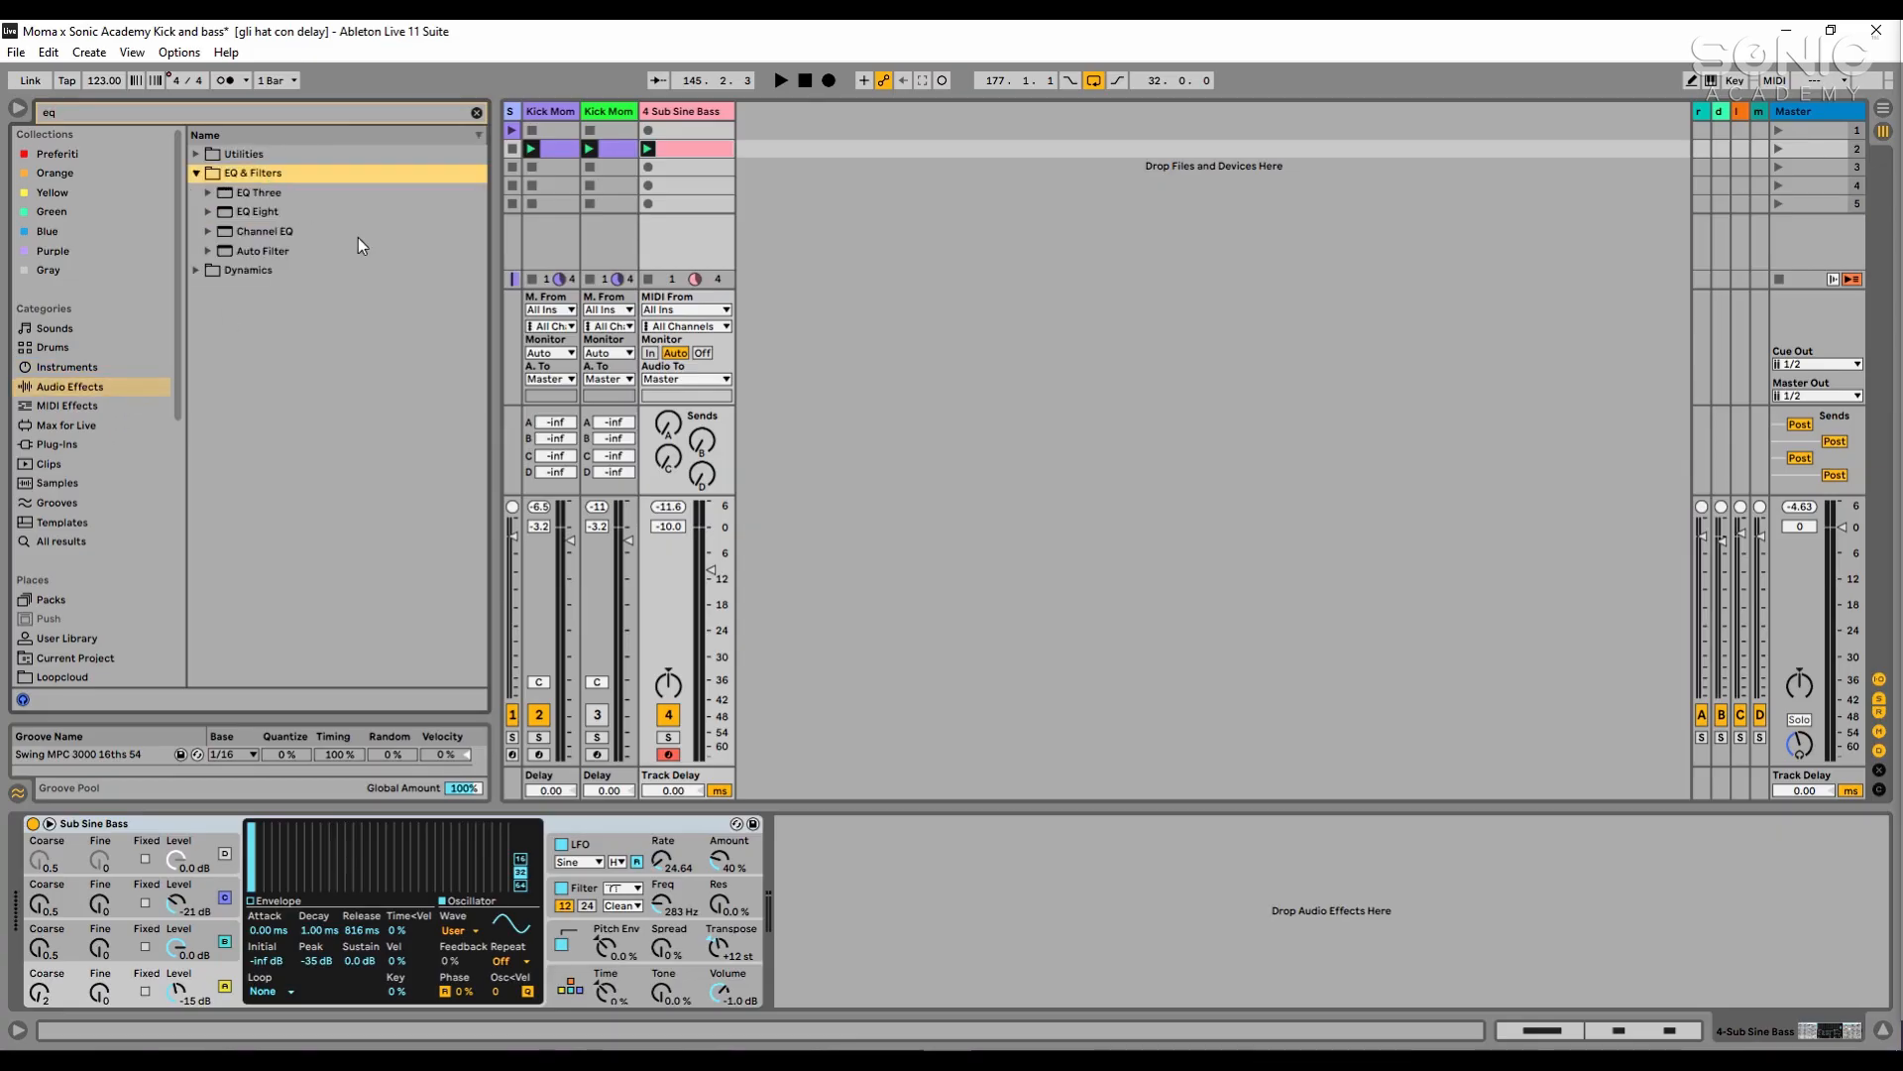
pyautogui.moveTo(325, 216); pyautogui.dragTo(1103, 841)
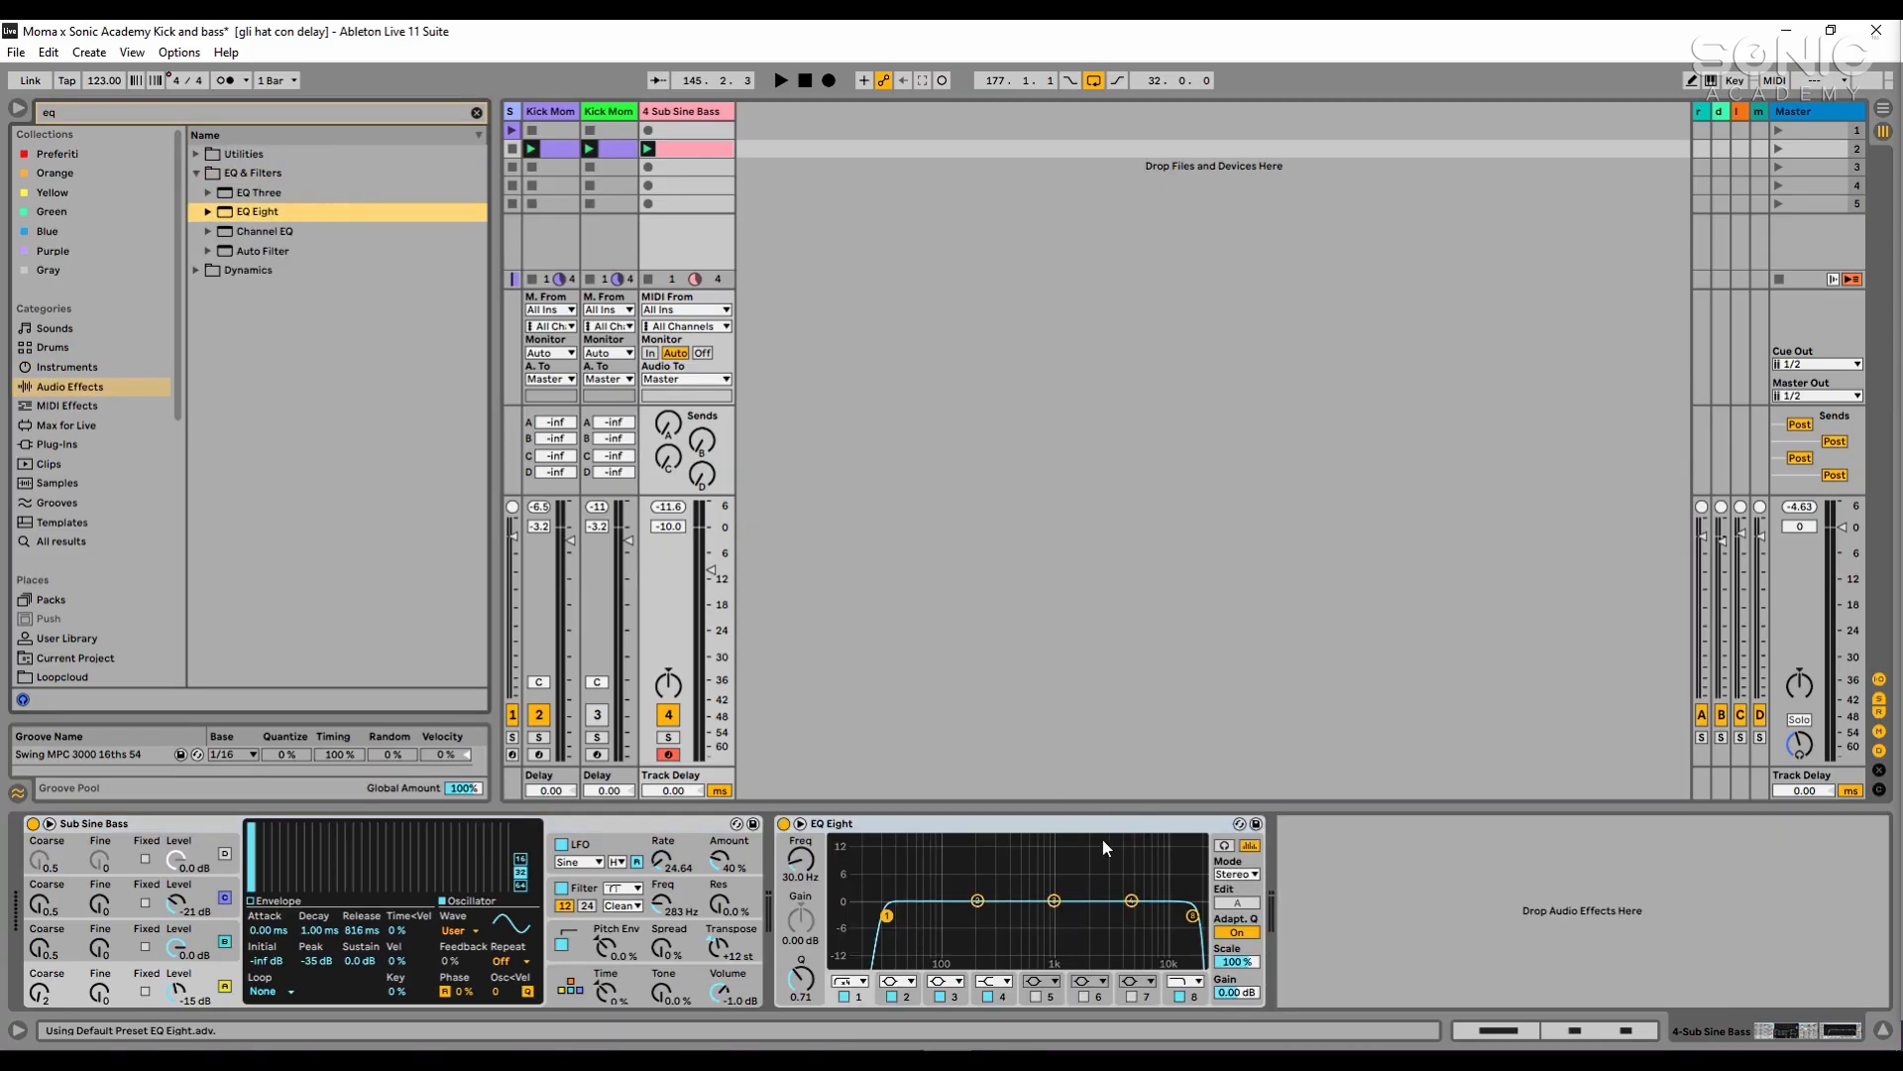
# - In EQ Eight, lower the band 8 high cut to about 190 Hz and set the band 1 low cut to 25 Hz
pyautogui.moveTo(1195, 918); pyautogui.dragTo(975, 912)
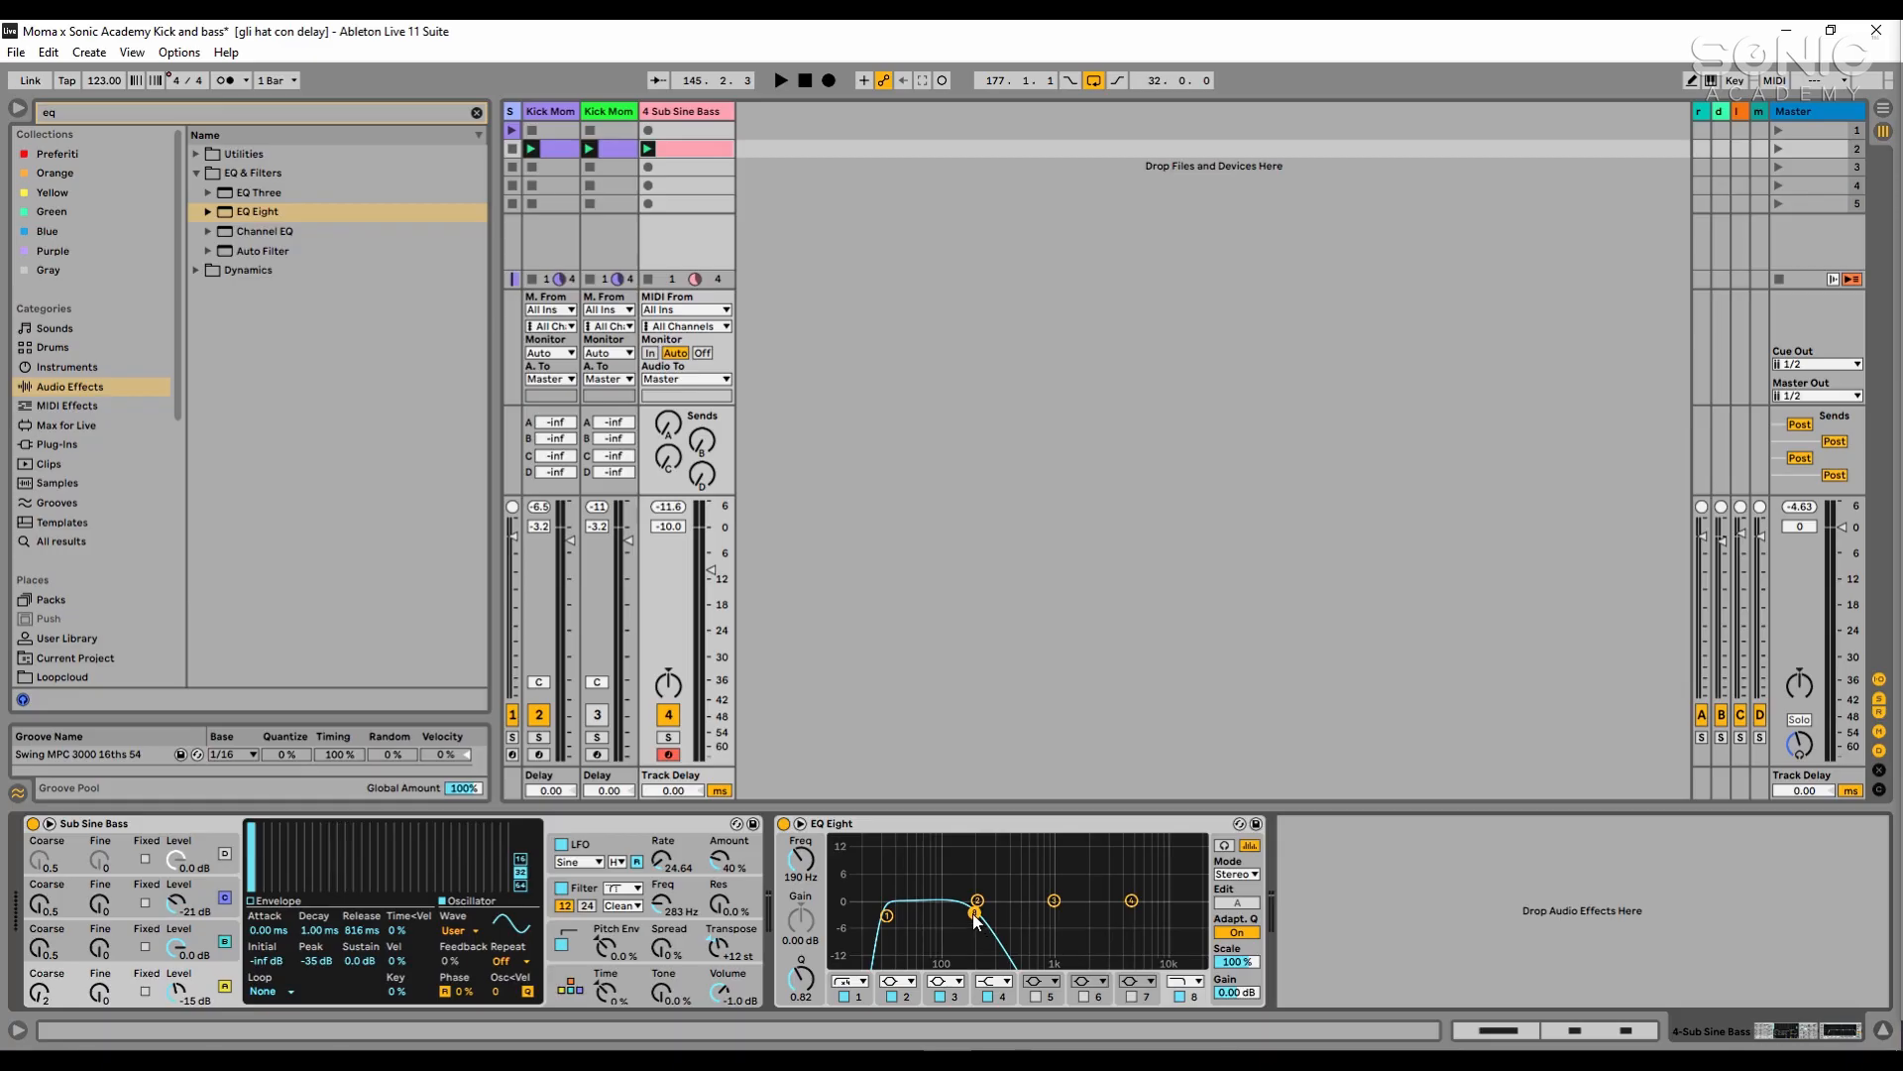
pyautogui.click(857, 995)
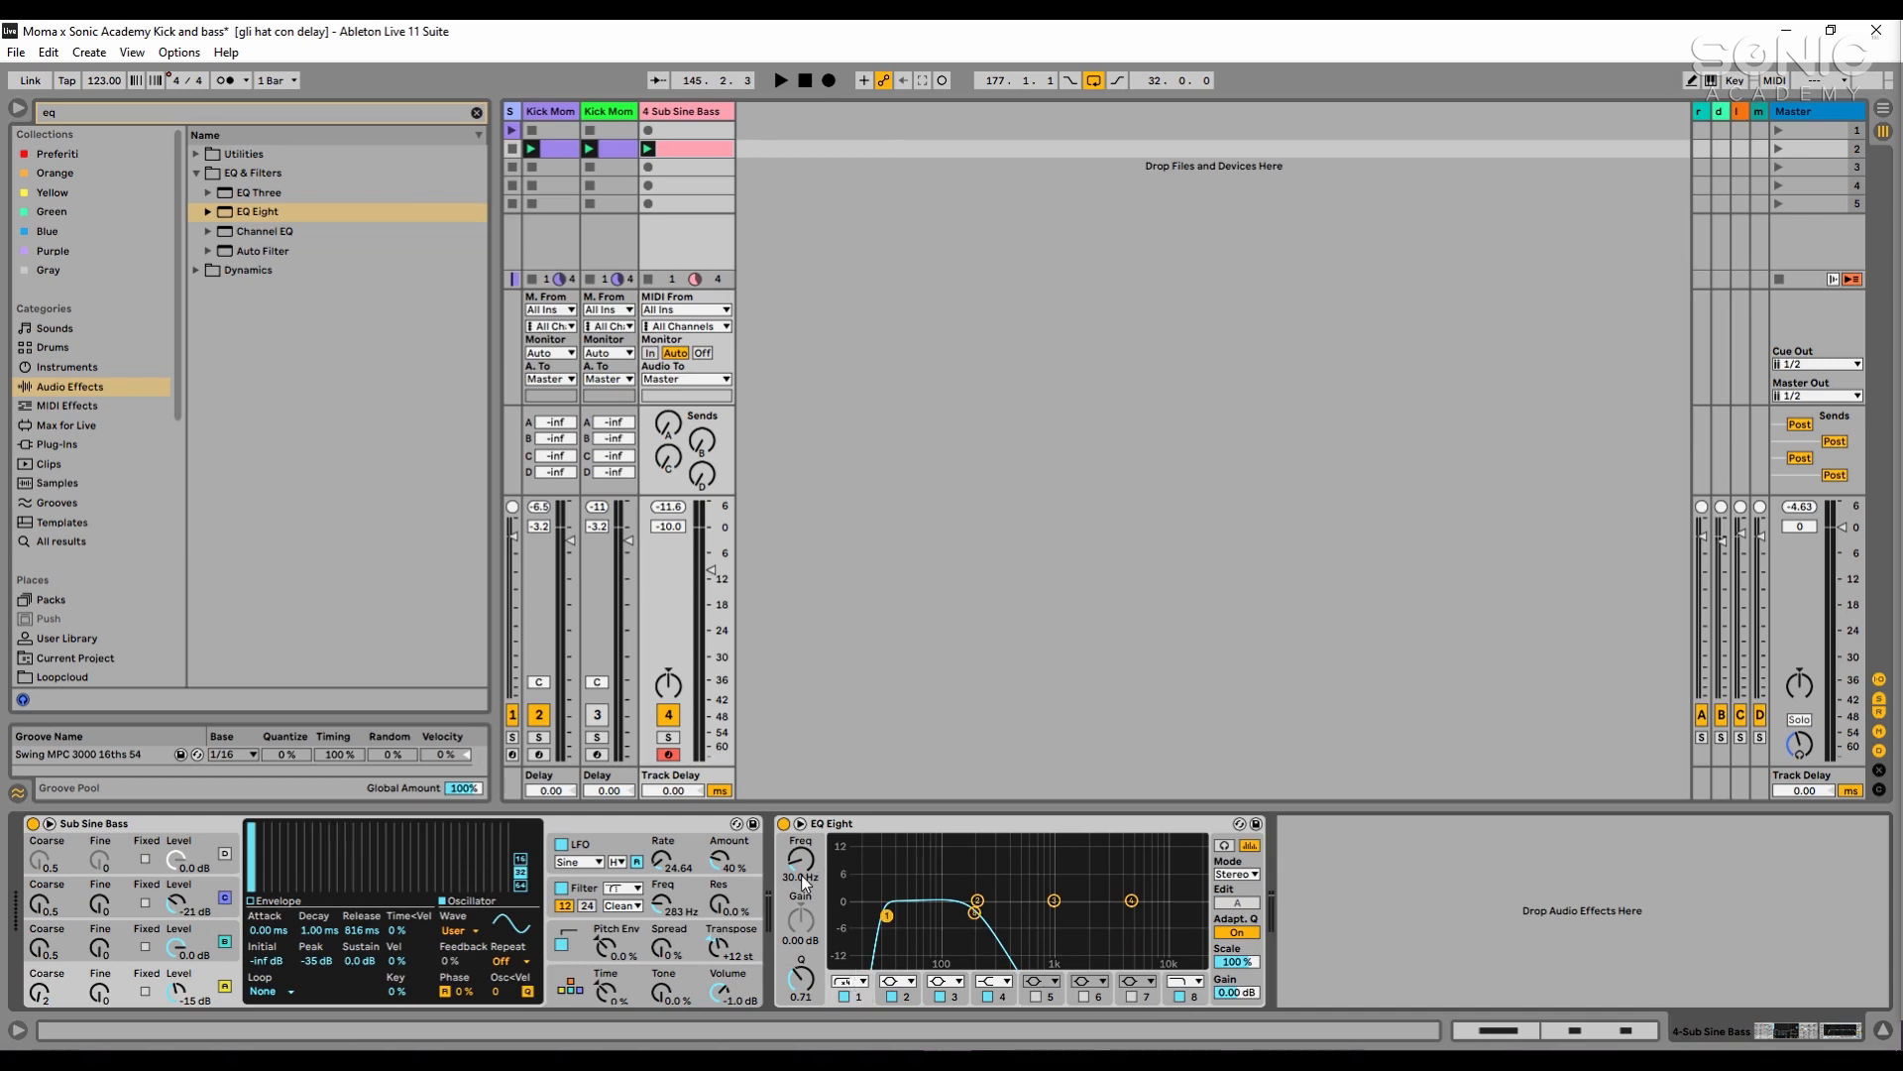
pyautogui.write('25')
pyautogui.press('Return')
# - Lower EQ Eight's high-cut band further to about 82.5 Hz while listening to the bass with the kick
pyautogui.moveTo(974, 912); pyautogui.dragTo(948, 916)
pyautogui.press('space')
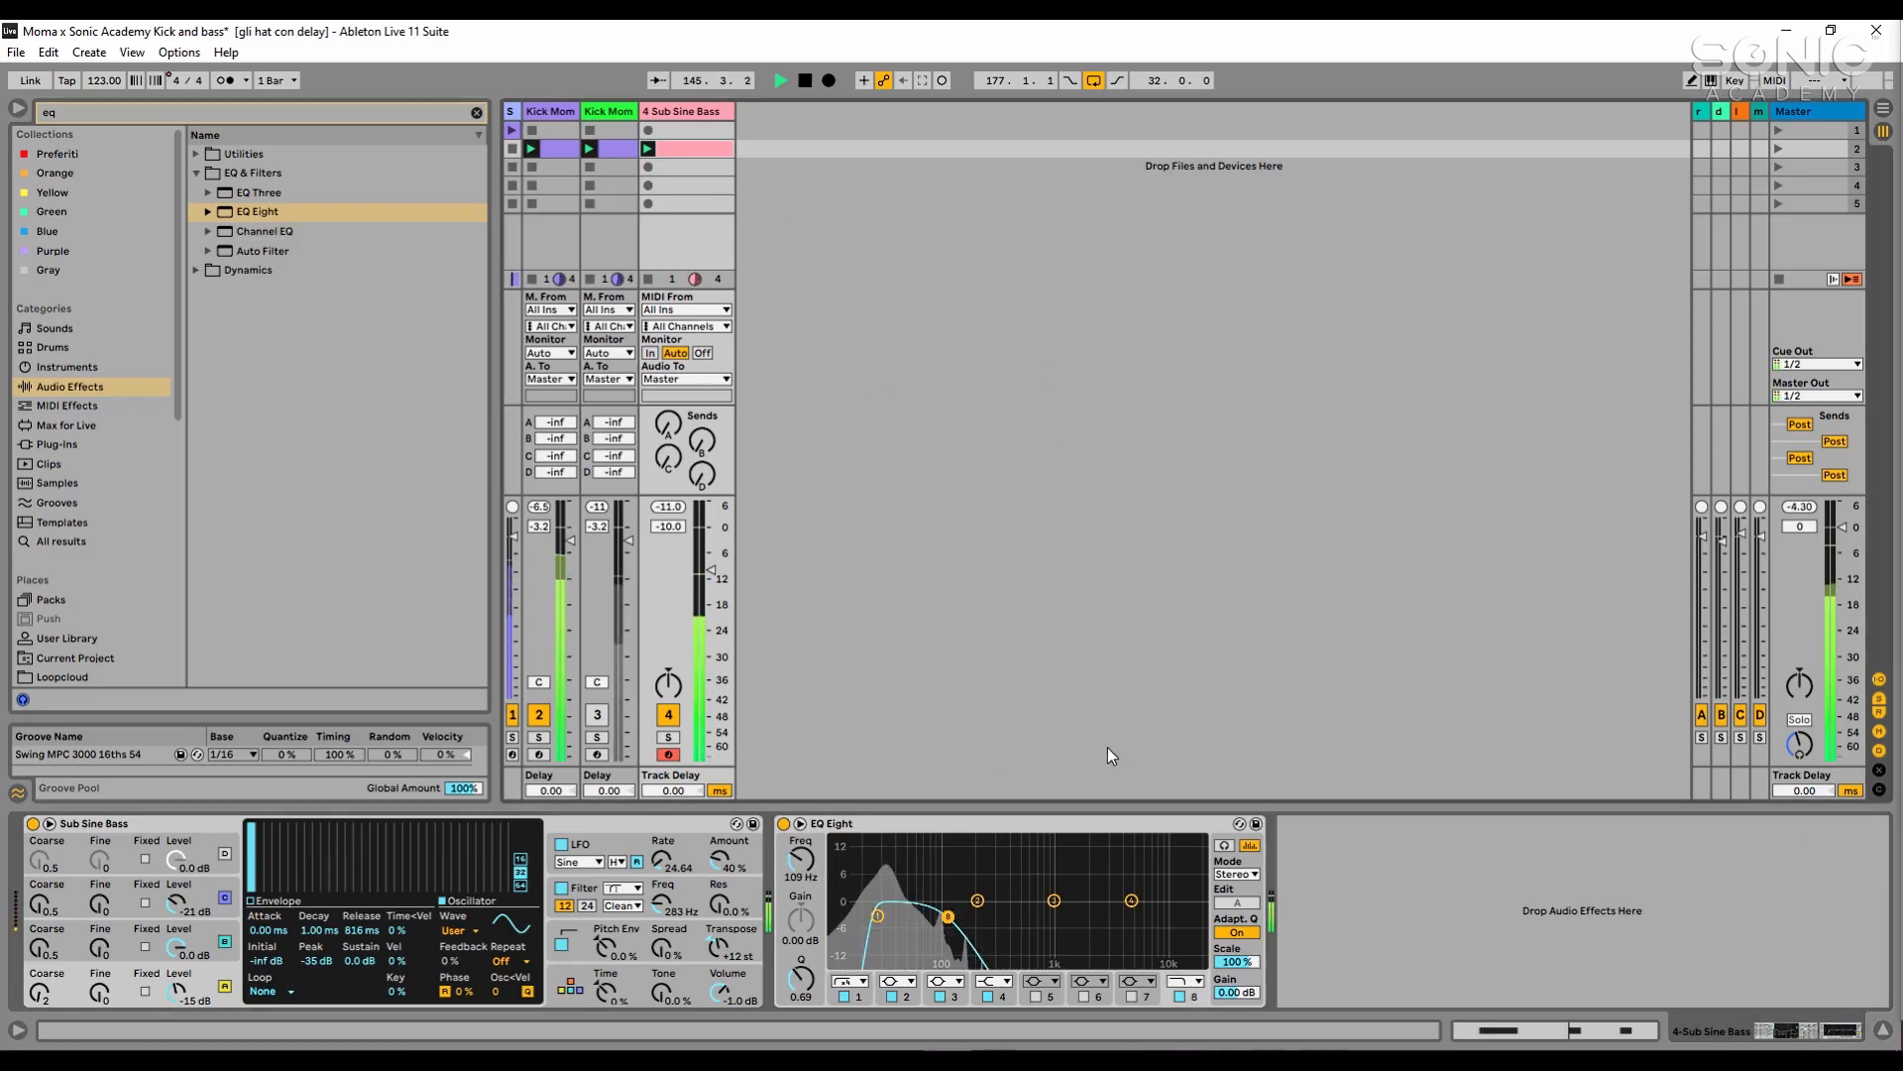
pyautogui.moveTo(948, 915); pyautogui.dragTo(934, 917)
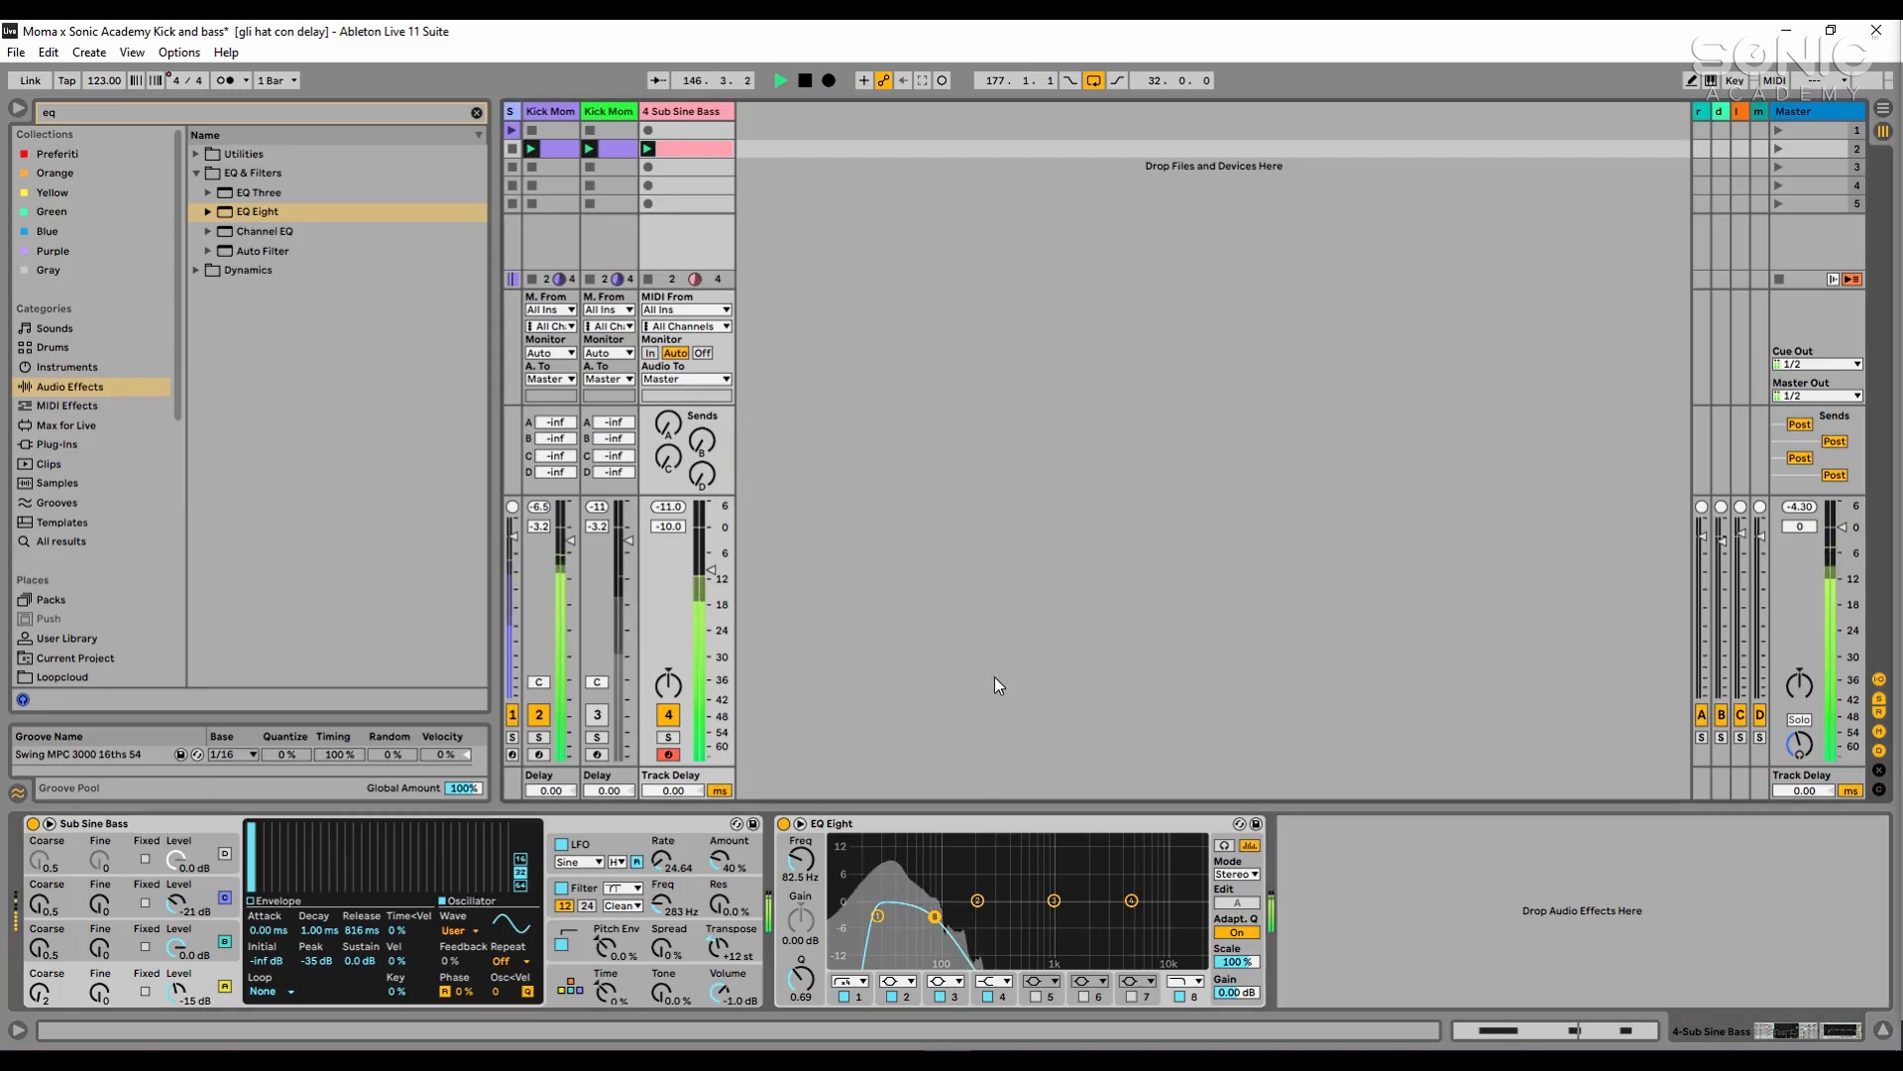
pyautogui.press('space')
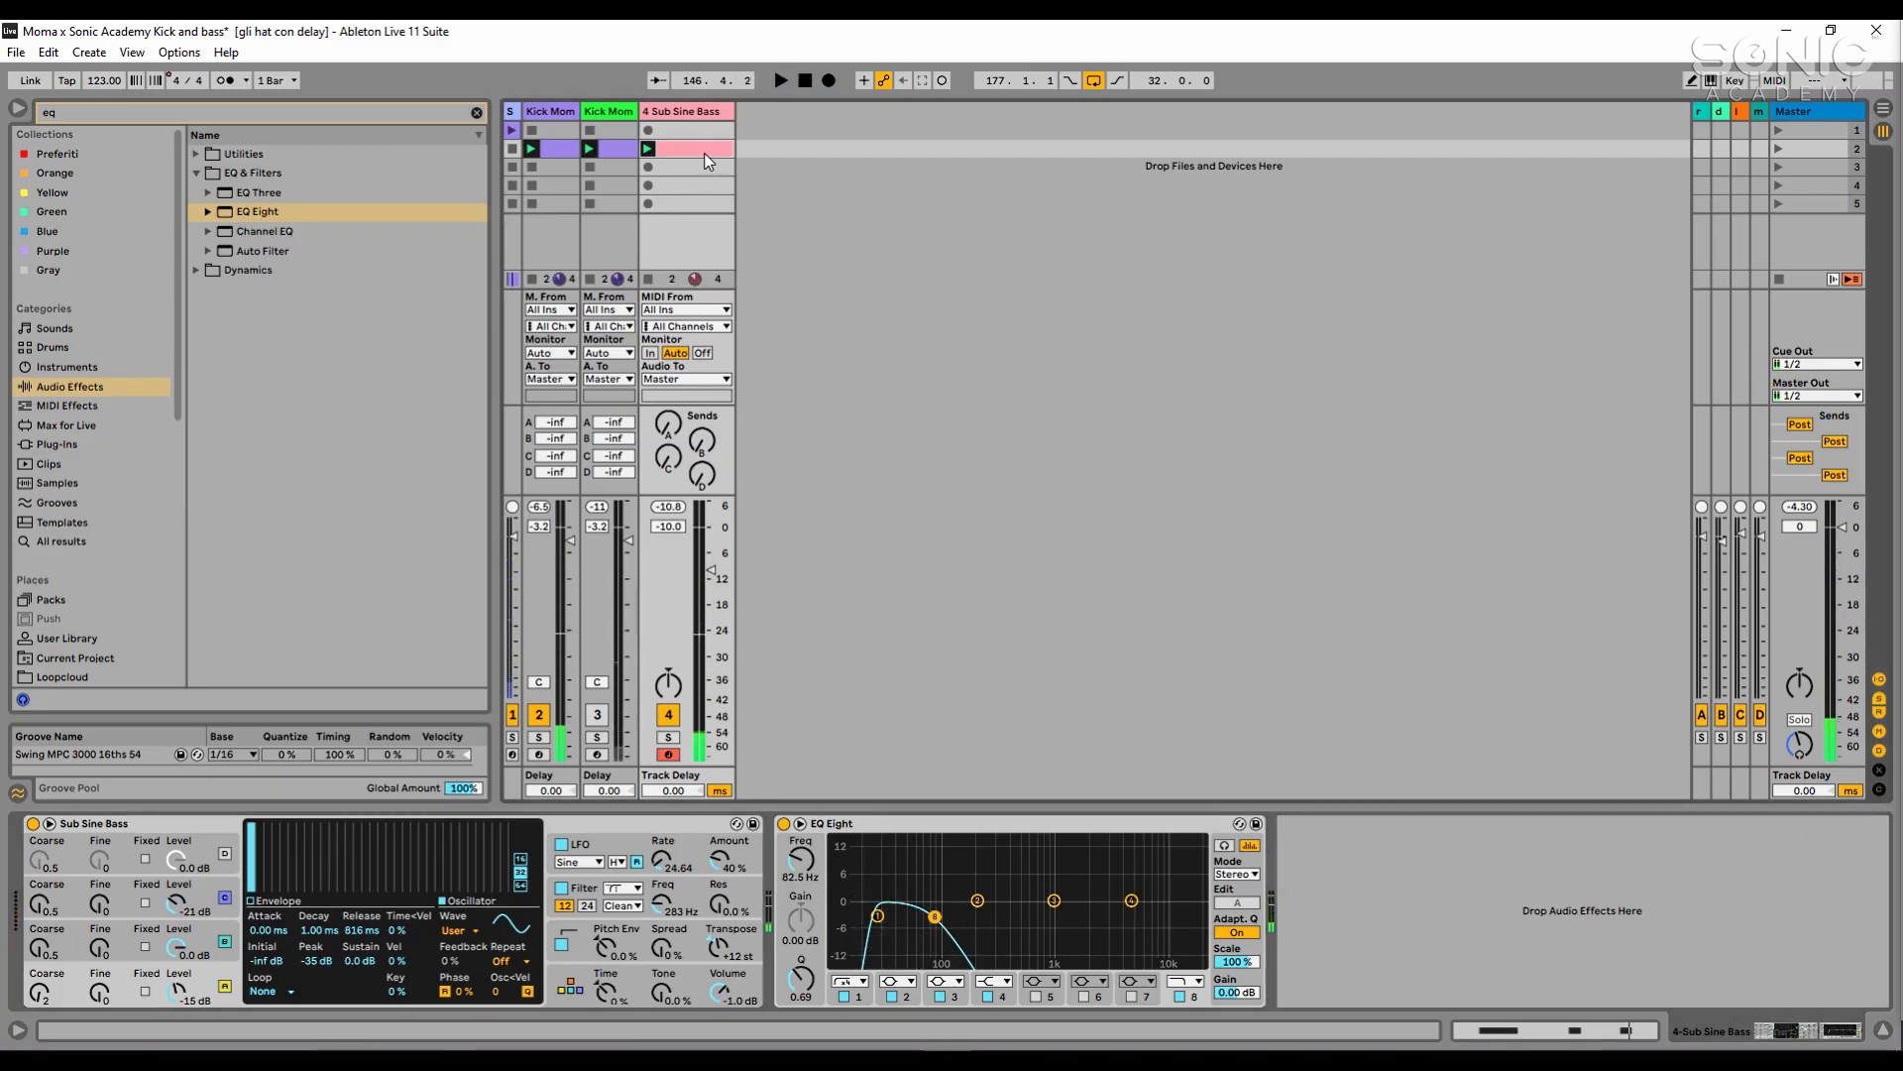
# - Add the LFOTool_x64 plug-in after EQ Eight on the Sub Sine Bass track and play the bass clip through it
pyautogui.doubleClick(705, 152)
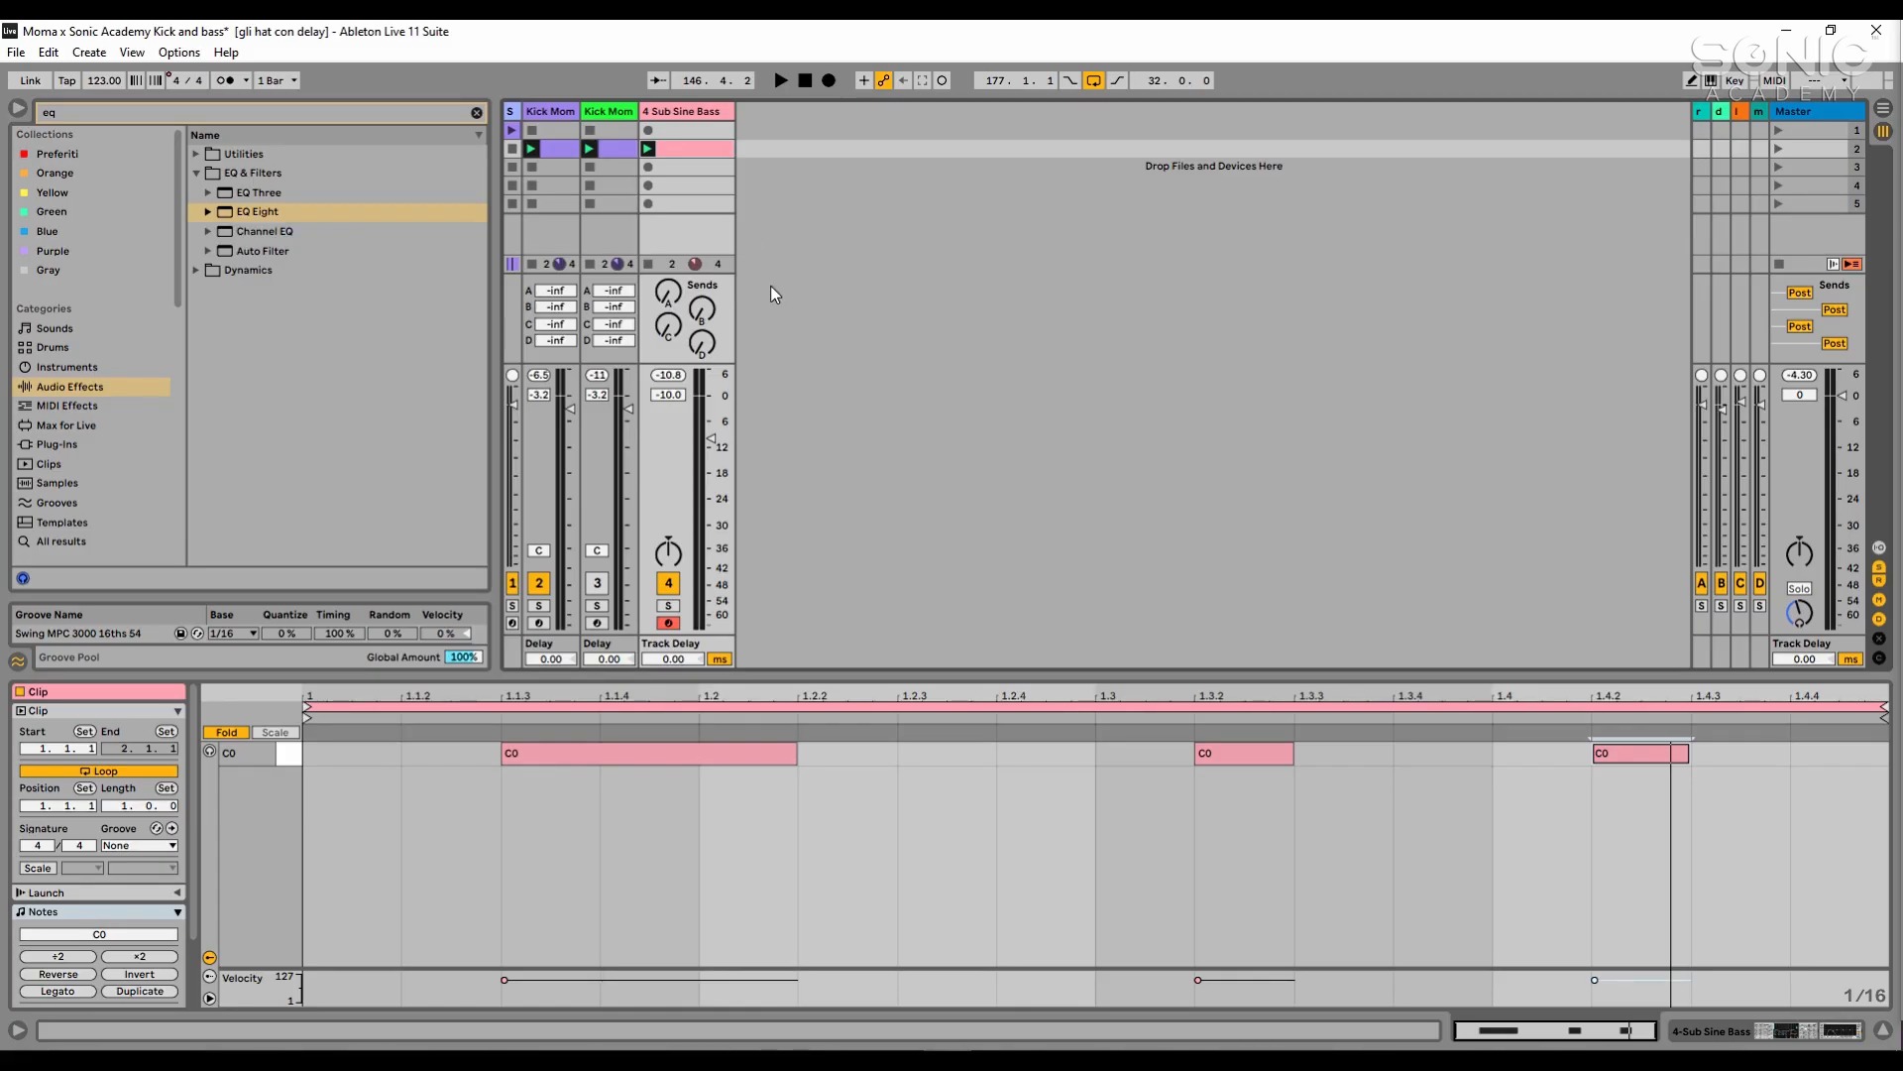
pyautogui.click(686, 111)
pyautogui.click(389, 117)
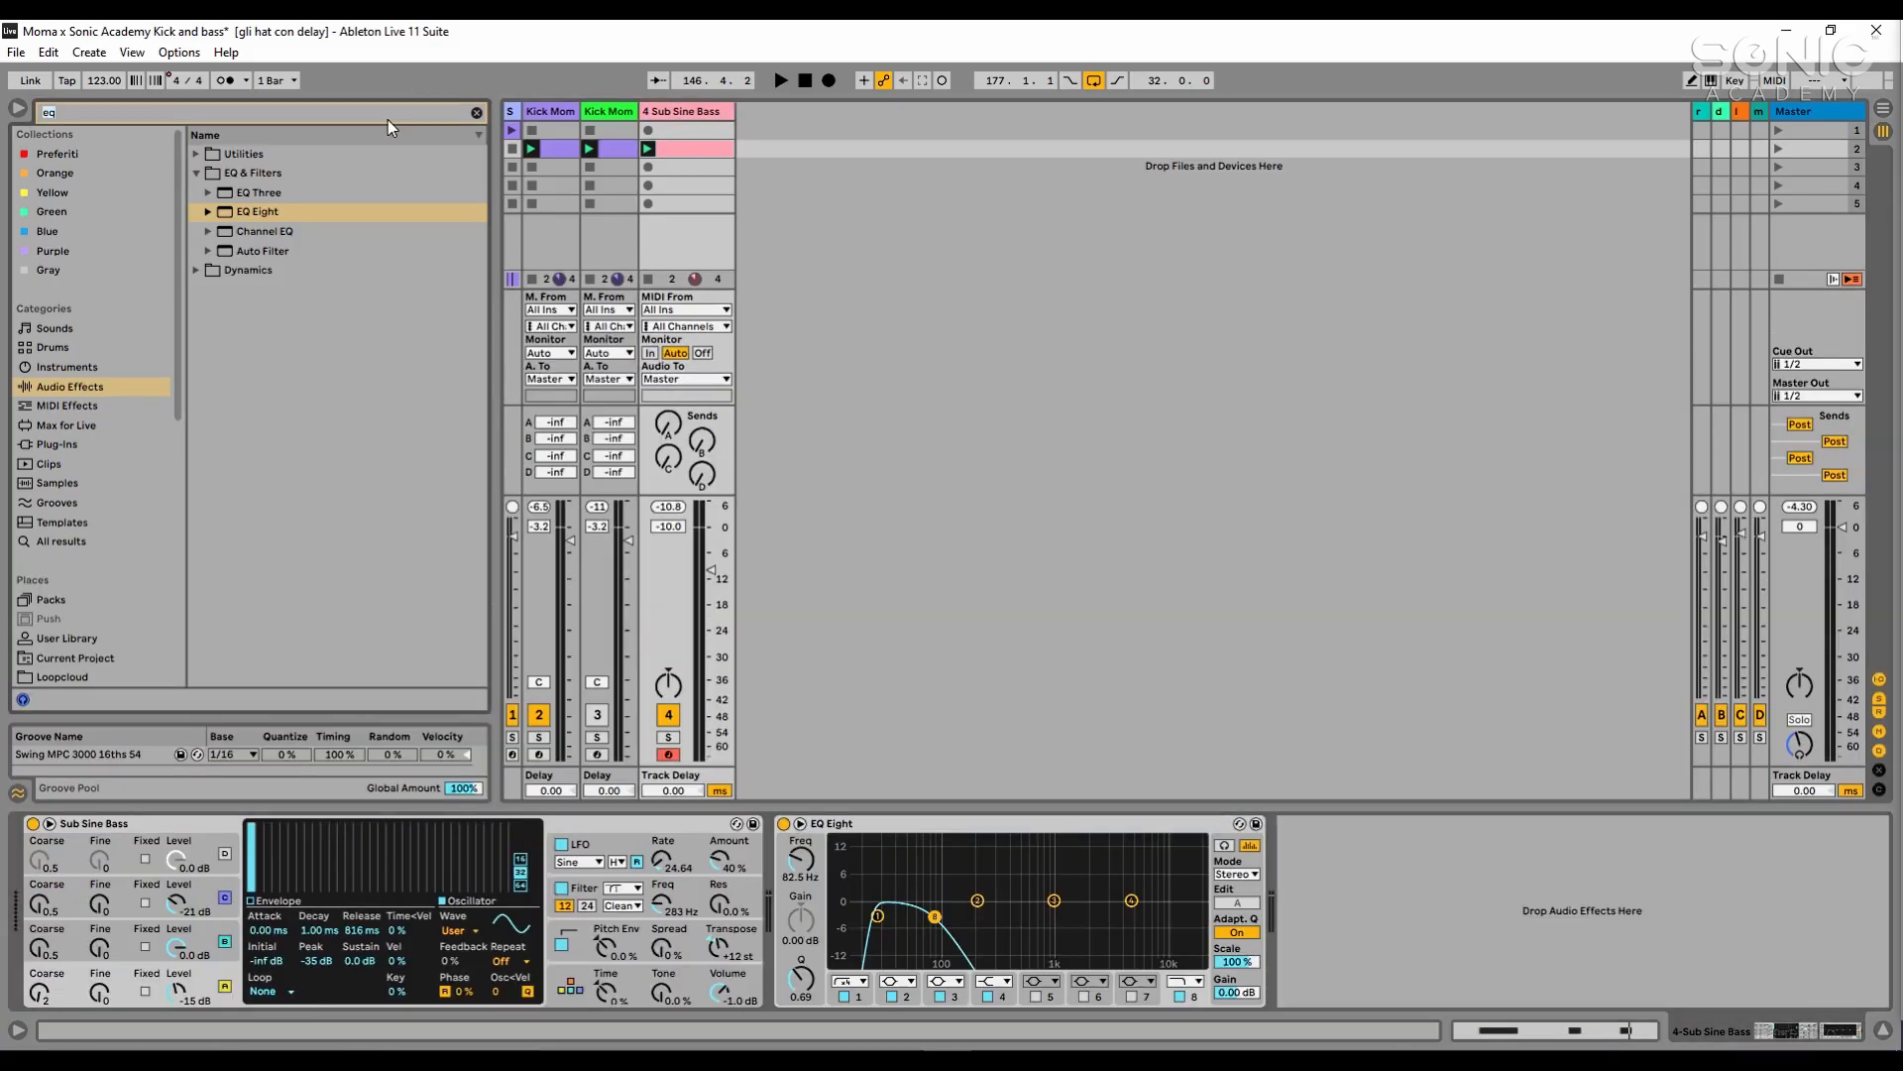
pyautogui.write('lfo')
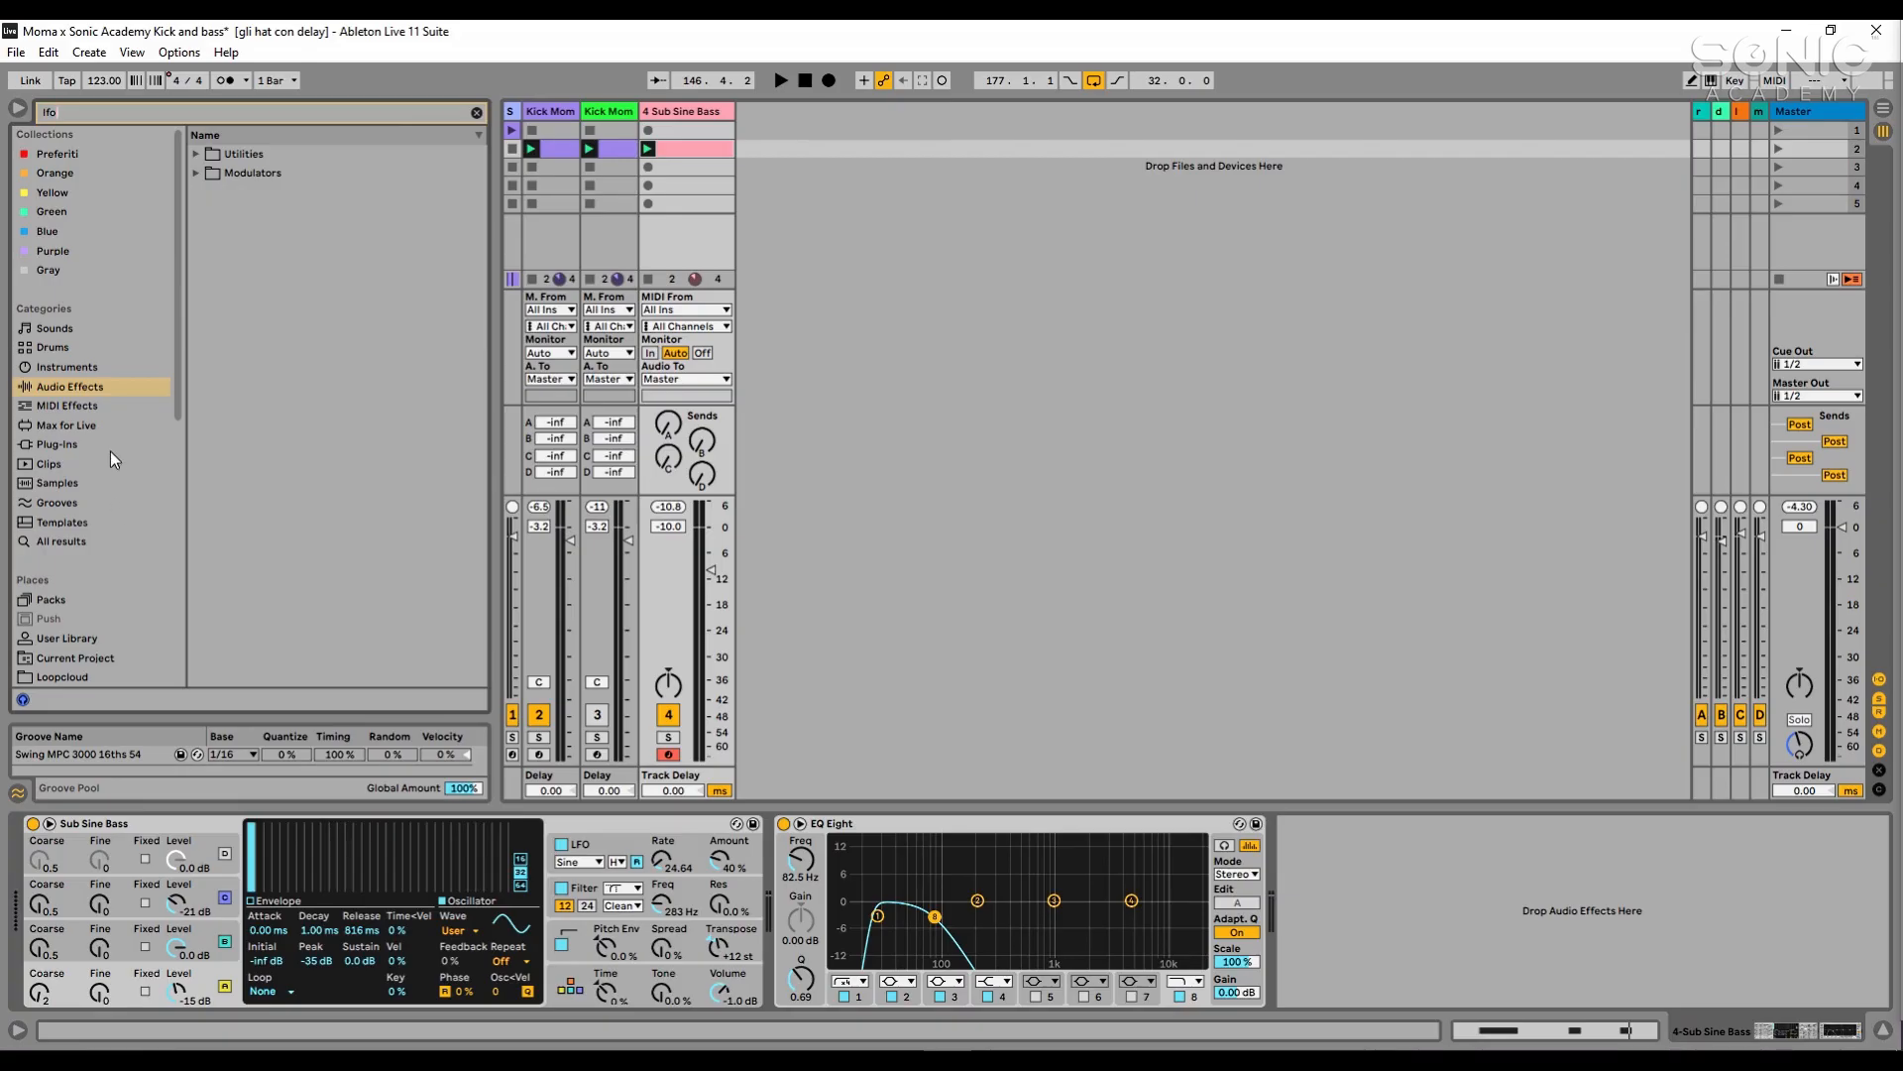
pyautogui.click(139, 444)
pyautogui.click(269, 177)
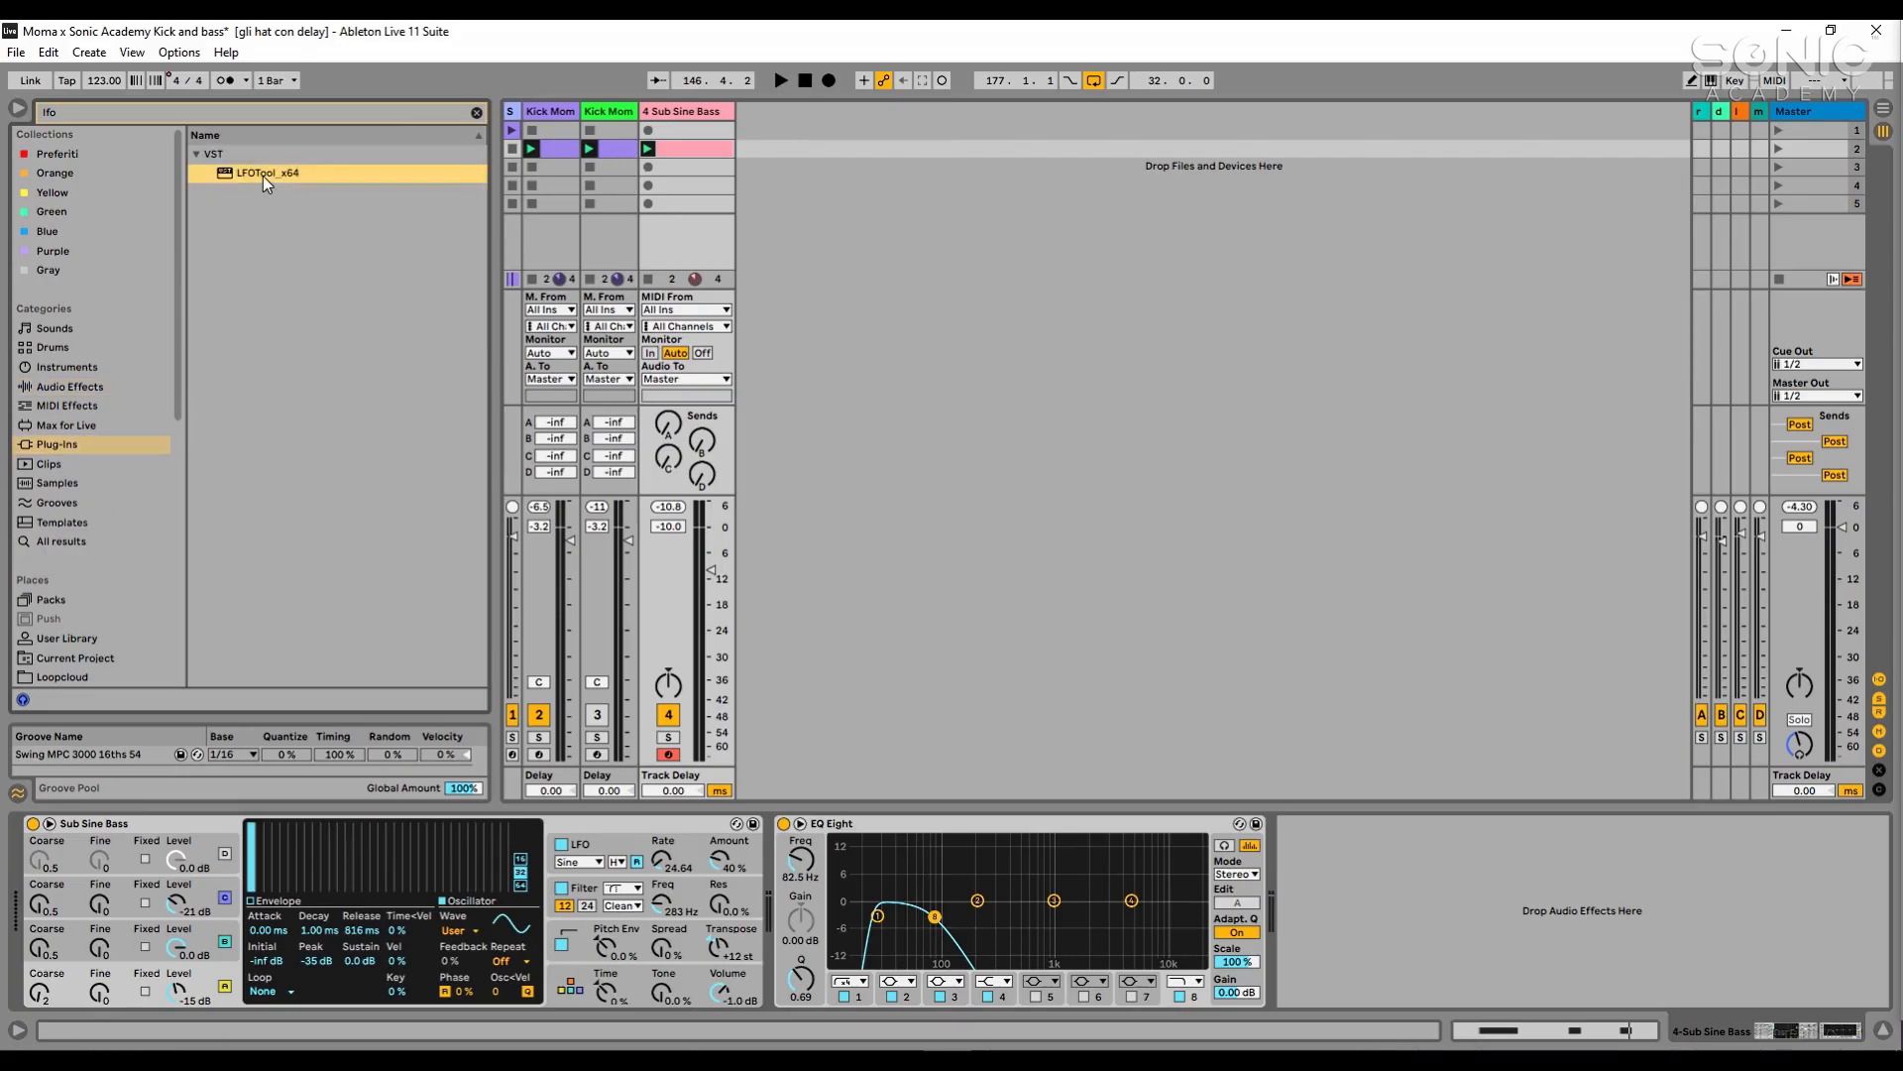
pyautogui.doubleClick(412, 170)
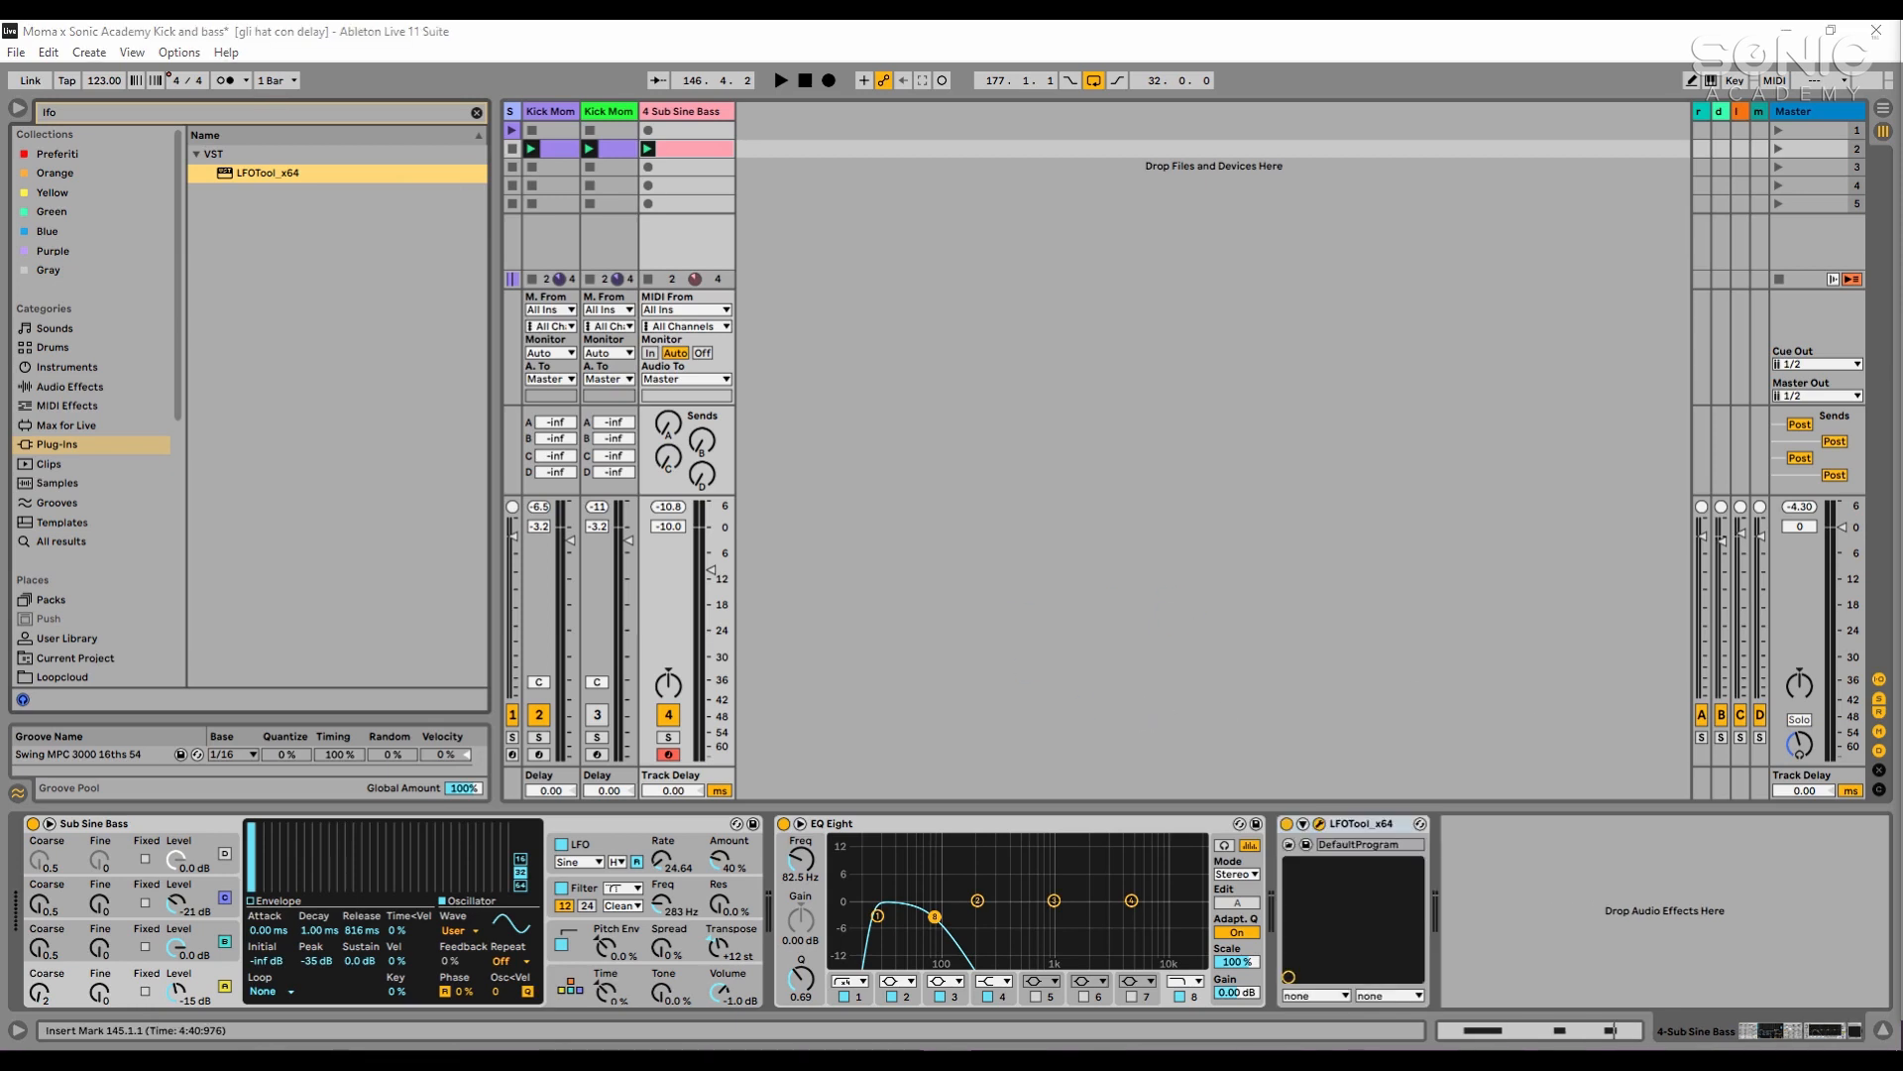
pyautogui.click(650, 149)
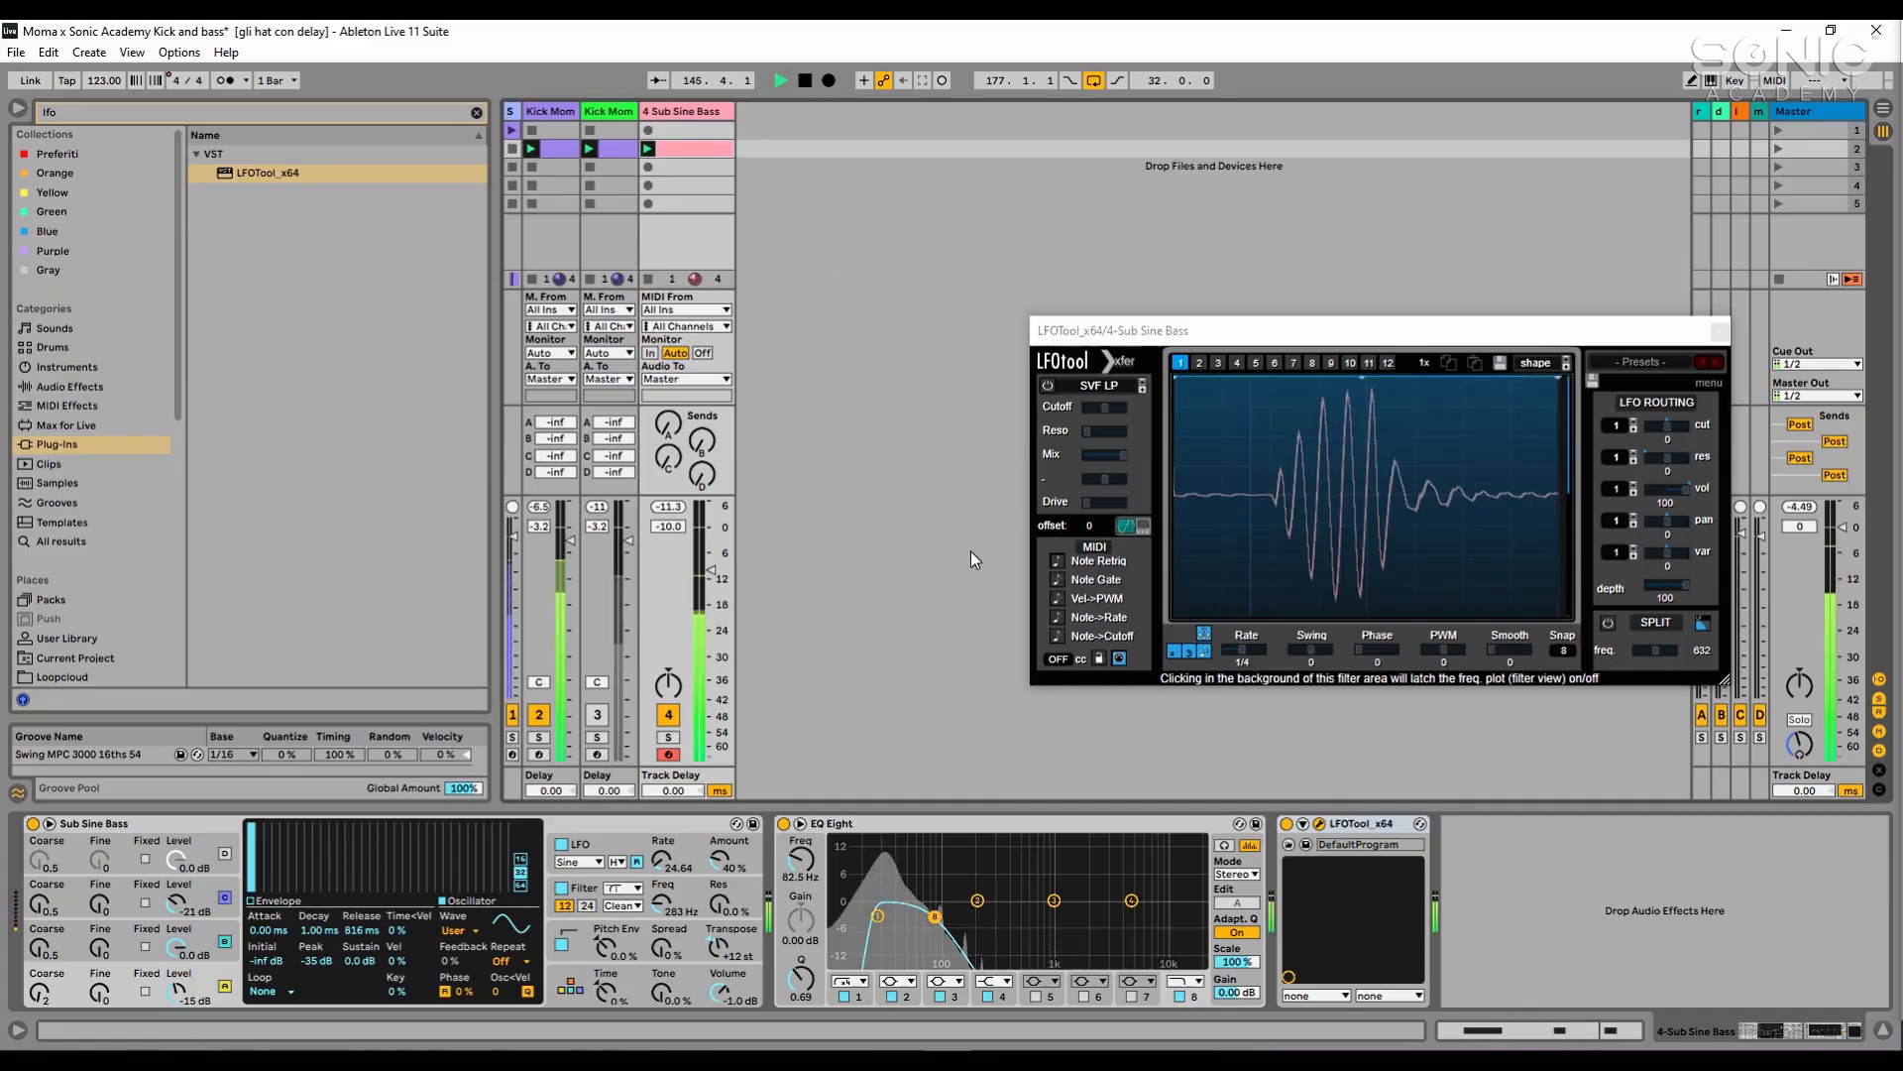
# - Lower the Sub Sine Bass instrument's output volume to -9.2 dB while checking the level in playback
pyautogui.moveTo(730, 975); pyautogui.dragTo(731, 1005)
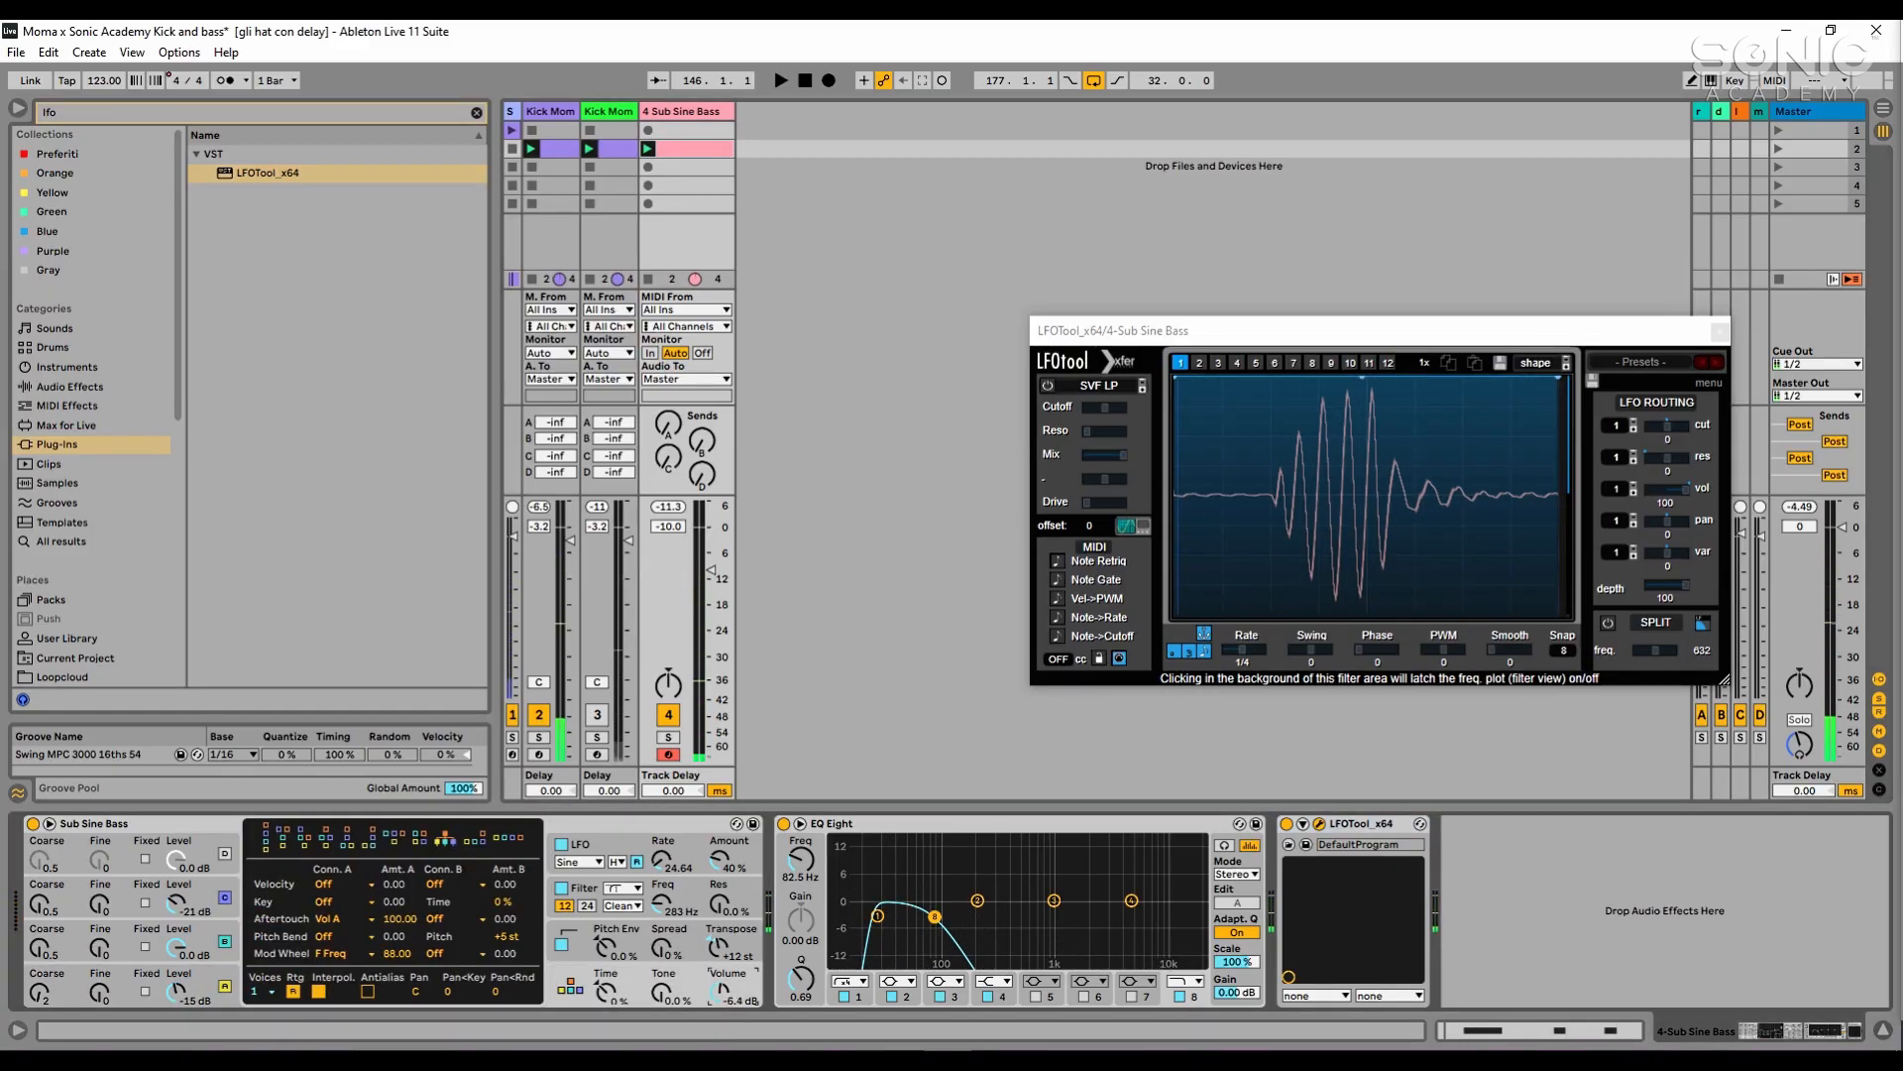
pyautogui.press('space')
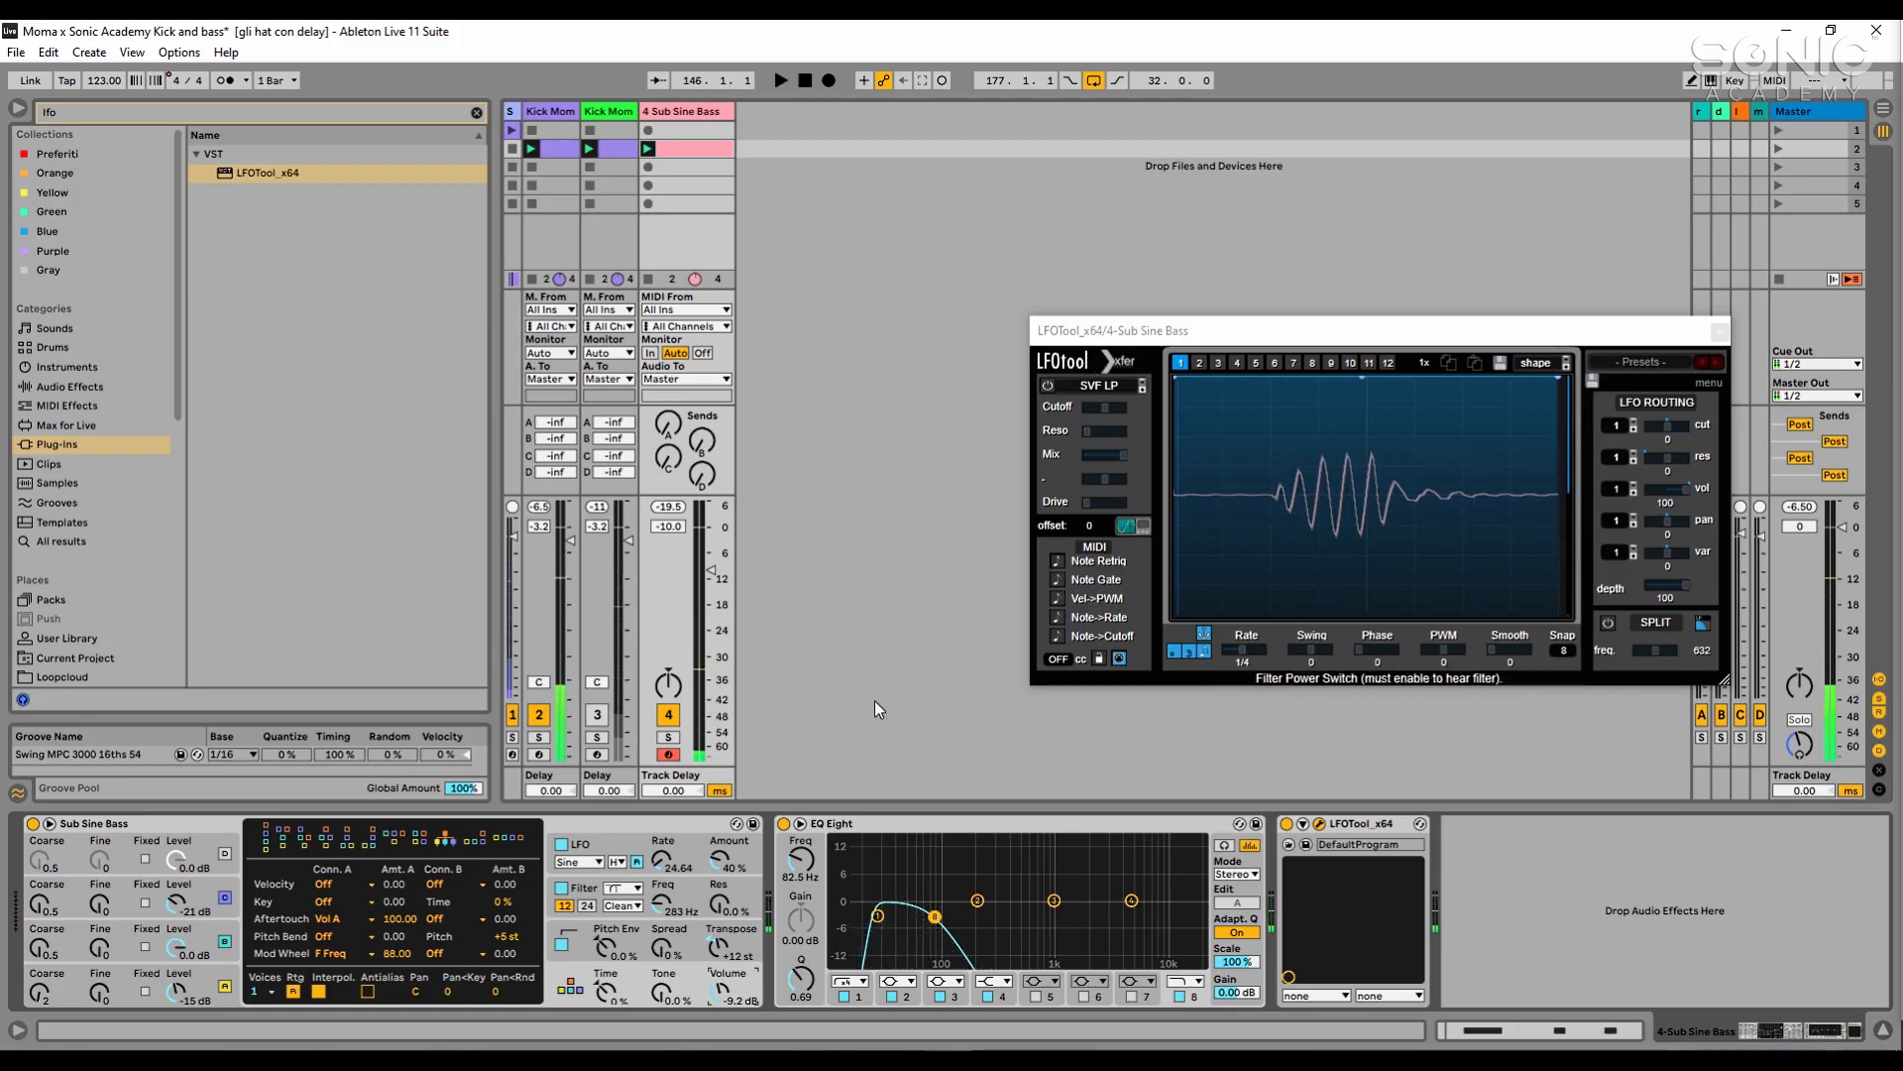
pyautogui.press('space')
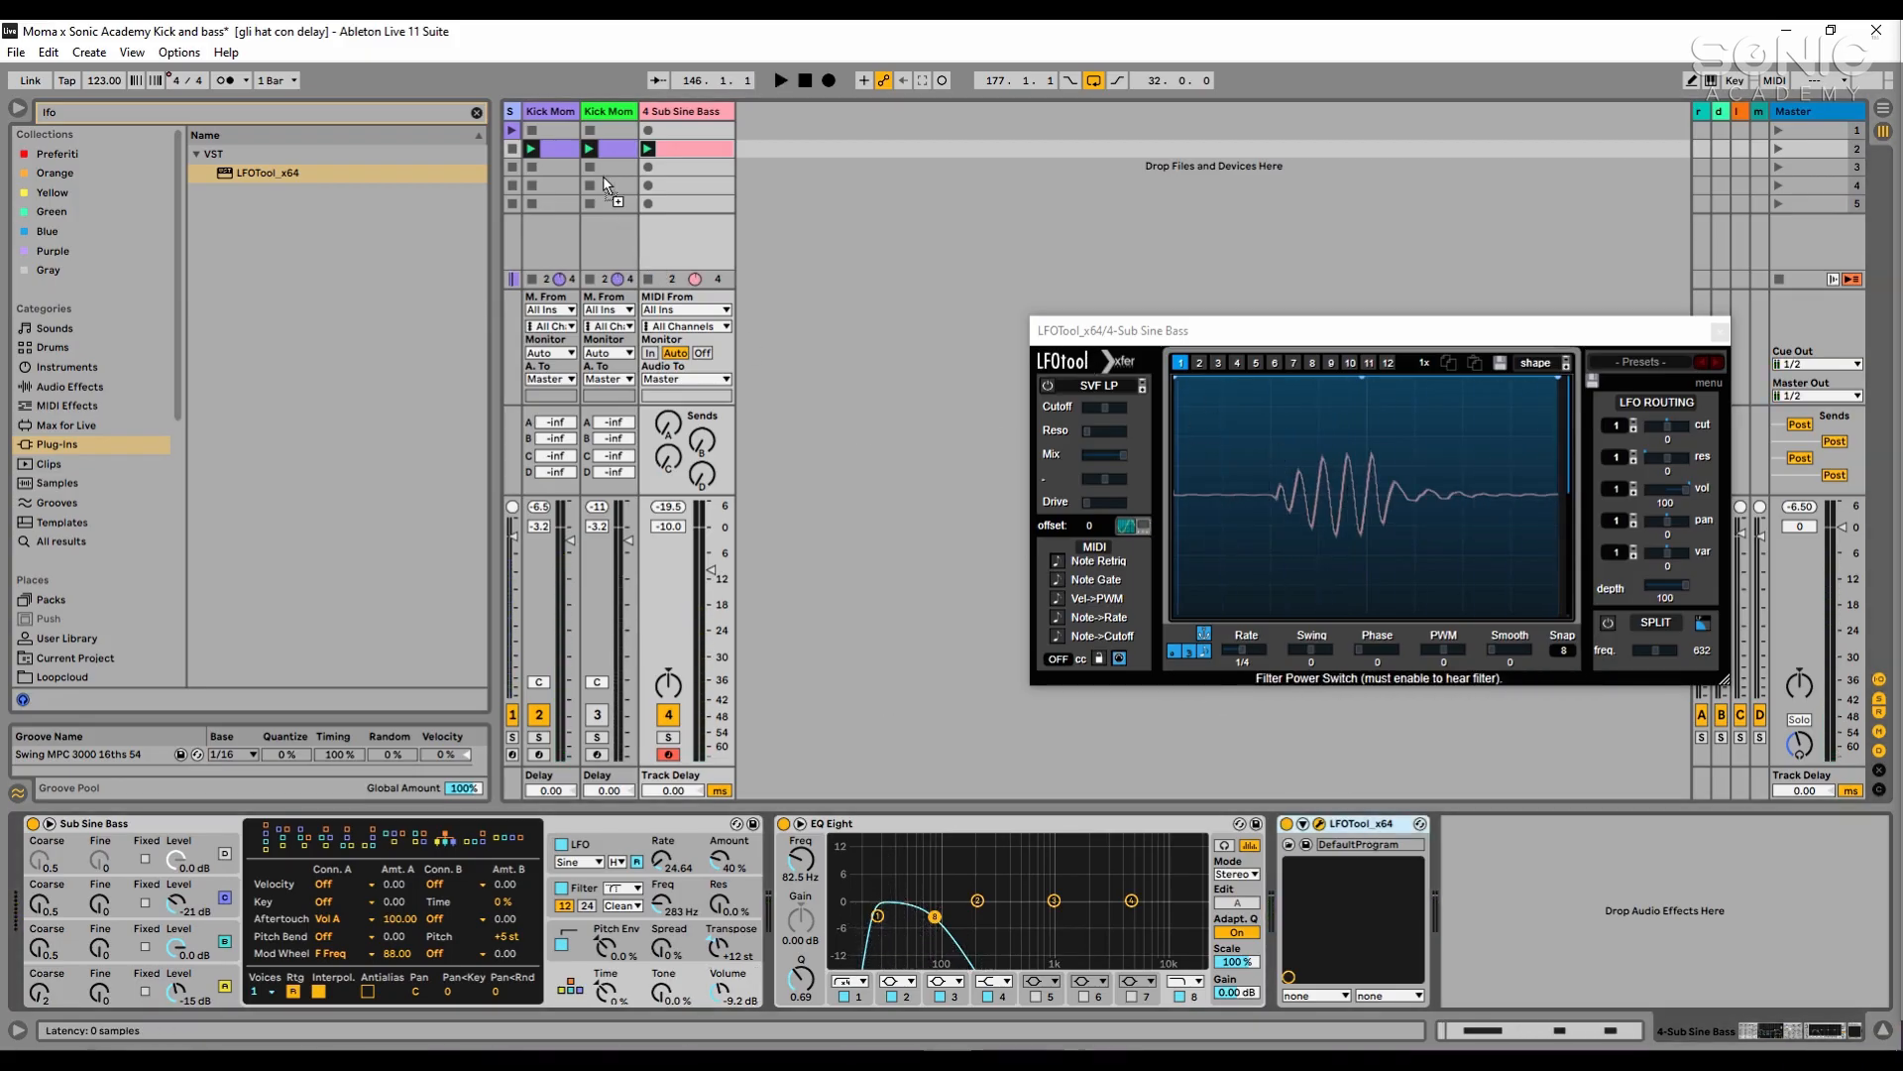
# - Add LFOTool_x64 at the end of the Kick Moma track's device chain, solo that track and play the kick through it
pyautogui.click(551, 112)
pyautogui.moveTo(556, 116); pyautogui.dragTo(556, 116)
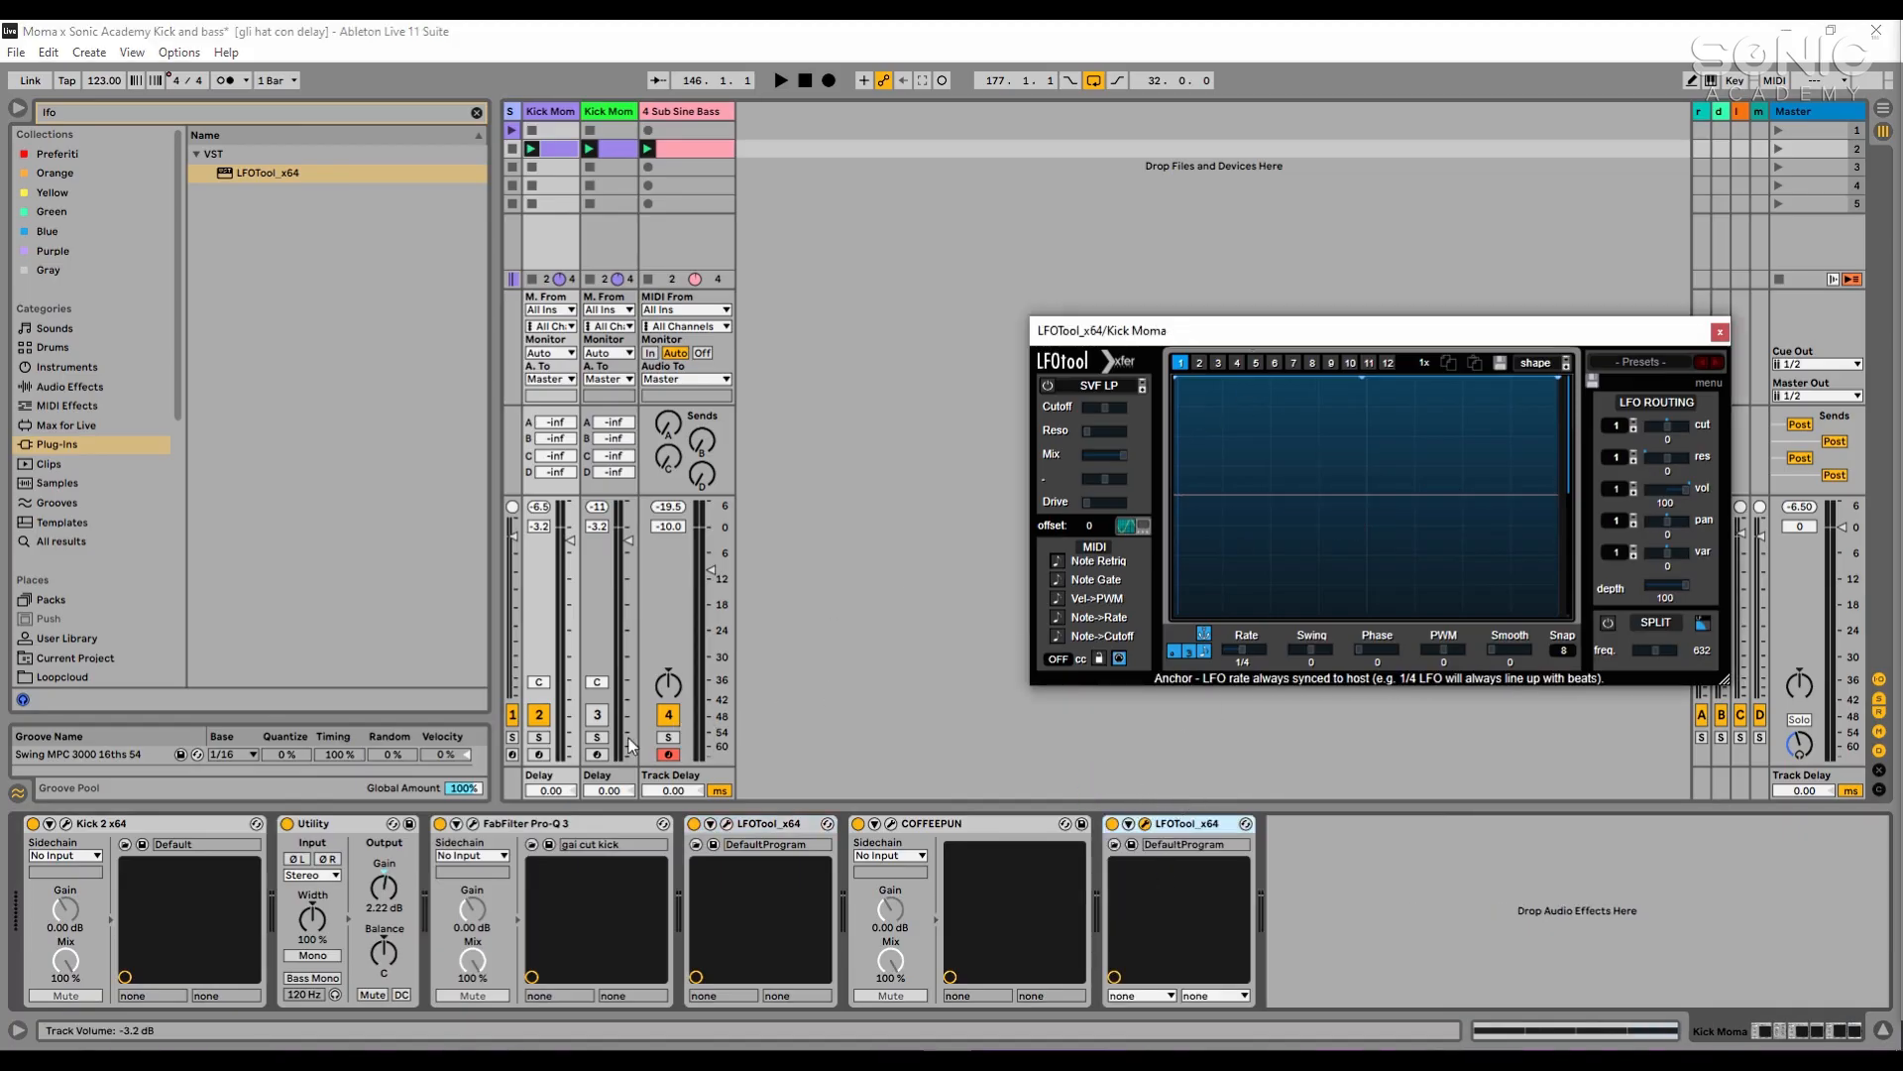
pyautogui.click(538, 736)
pyautogui.press('space')
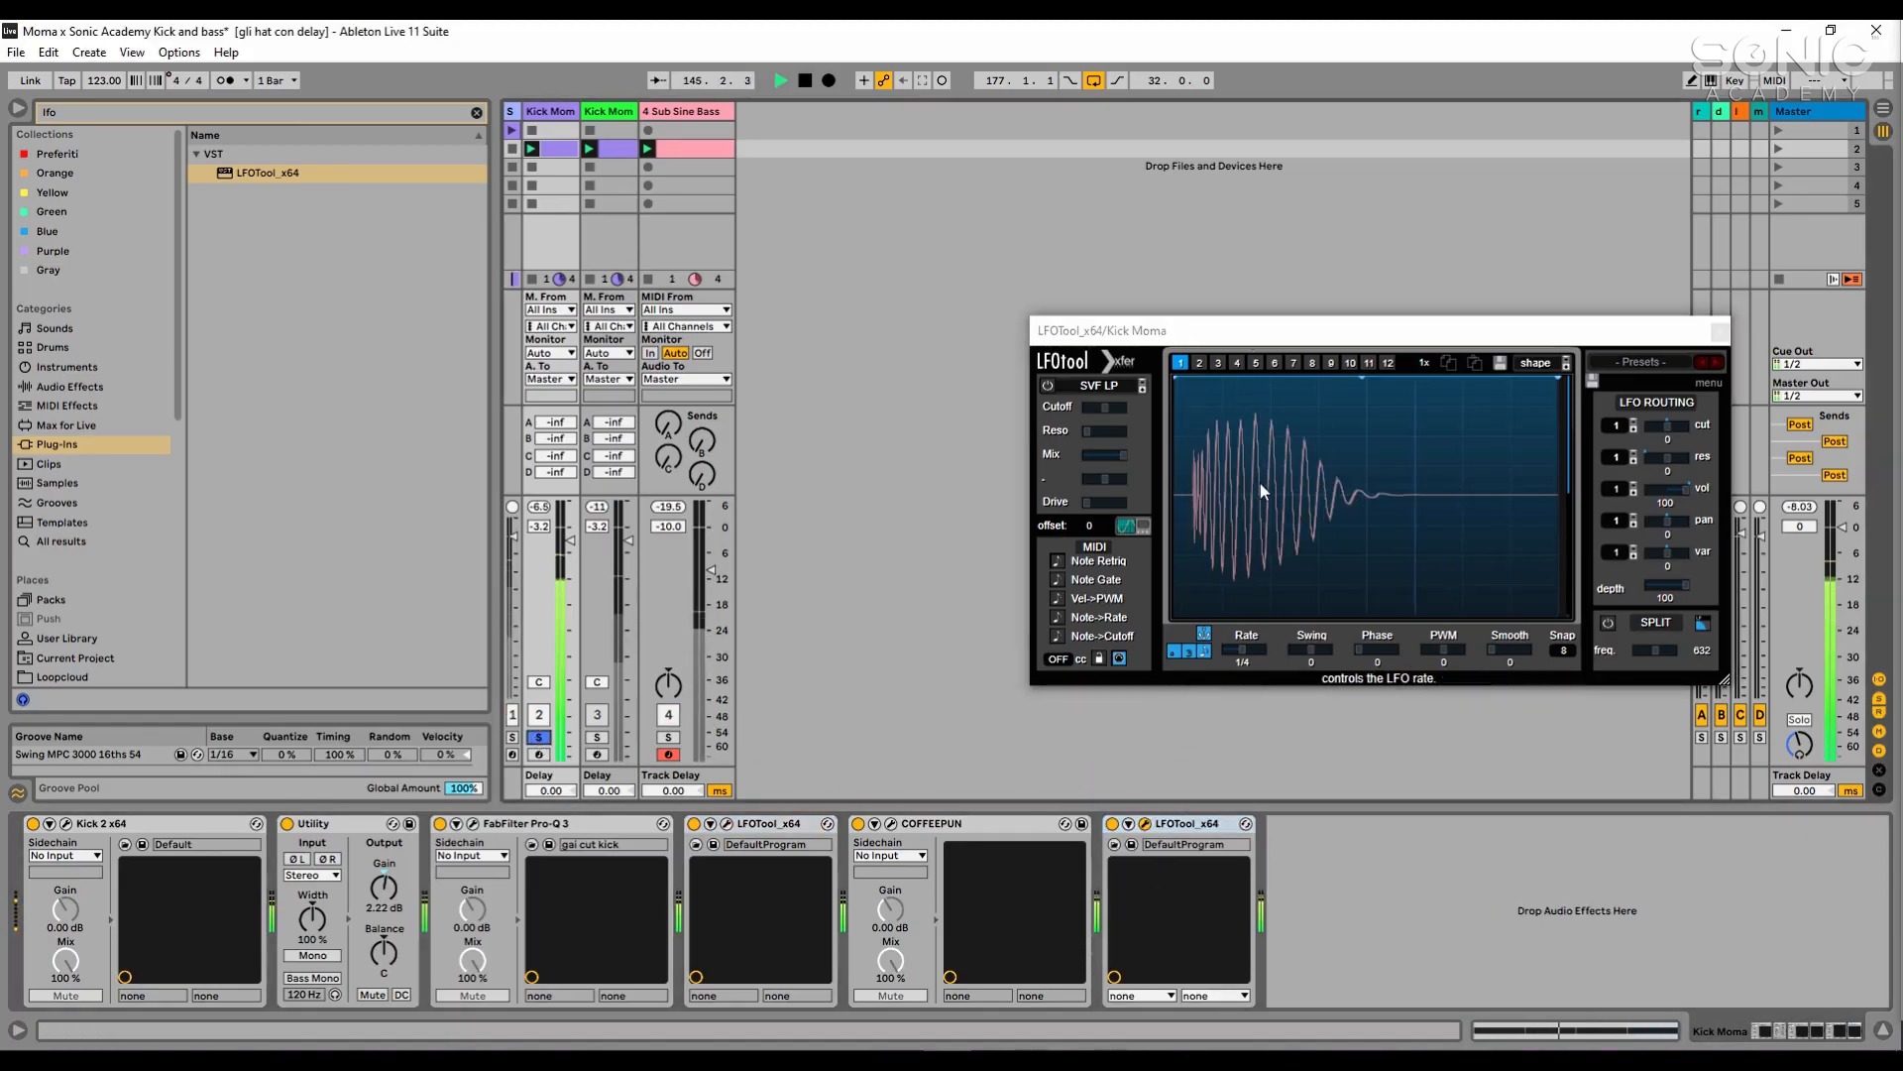
# - Move the new LFOTool_x64 directly after FabFilter Pro-Q 3 in the Kick Moma chain and play the kick to capture its waveform
pyautogui.press('space')
pyautogui.moveTo(1187, 825); pyautogui.dragTo(687, 841)
pyautogui.press('space')
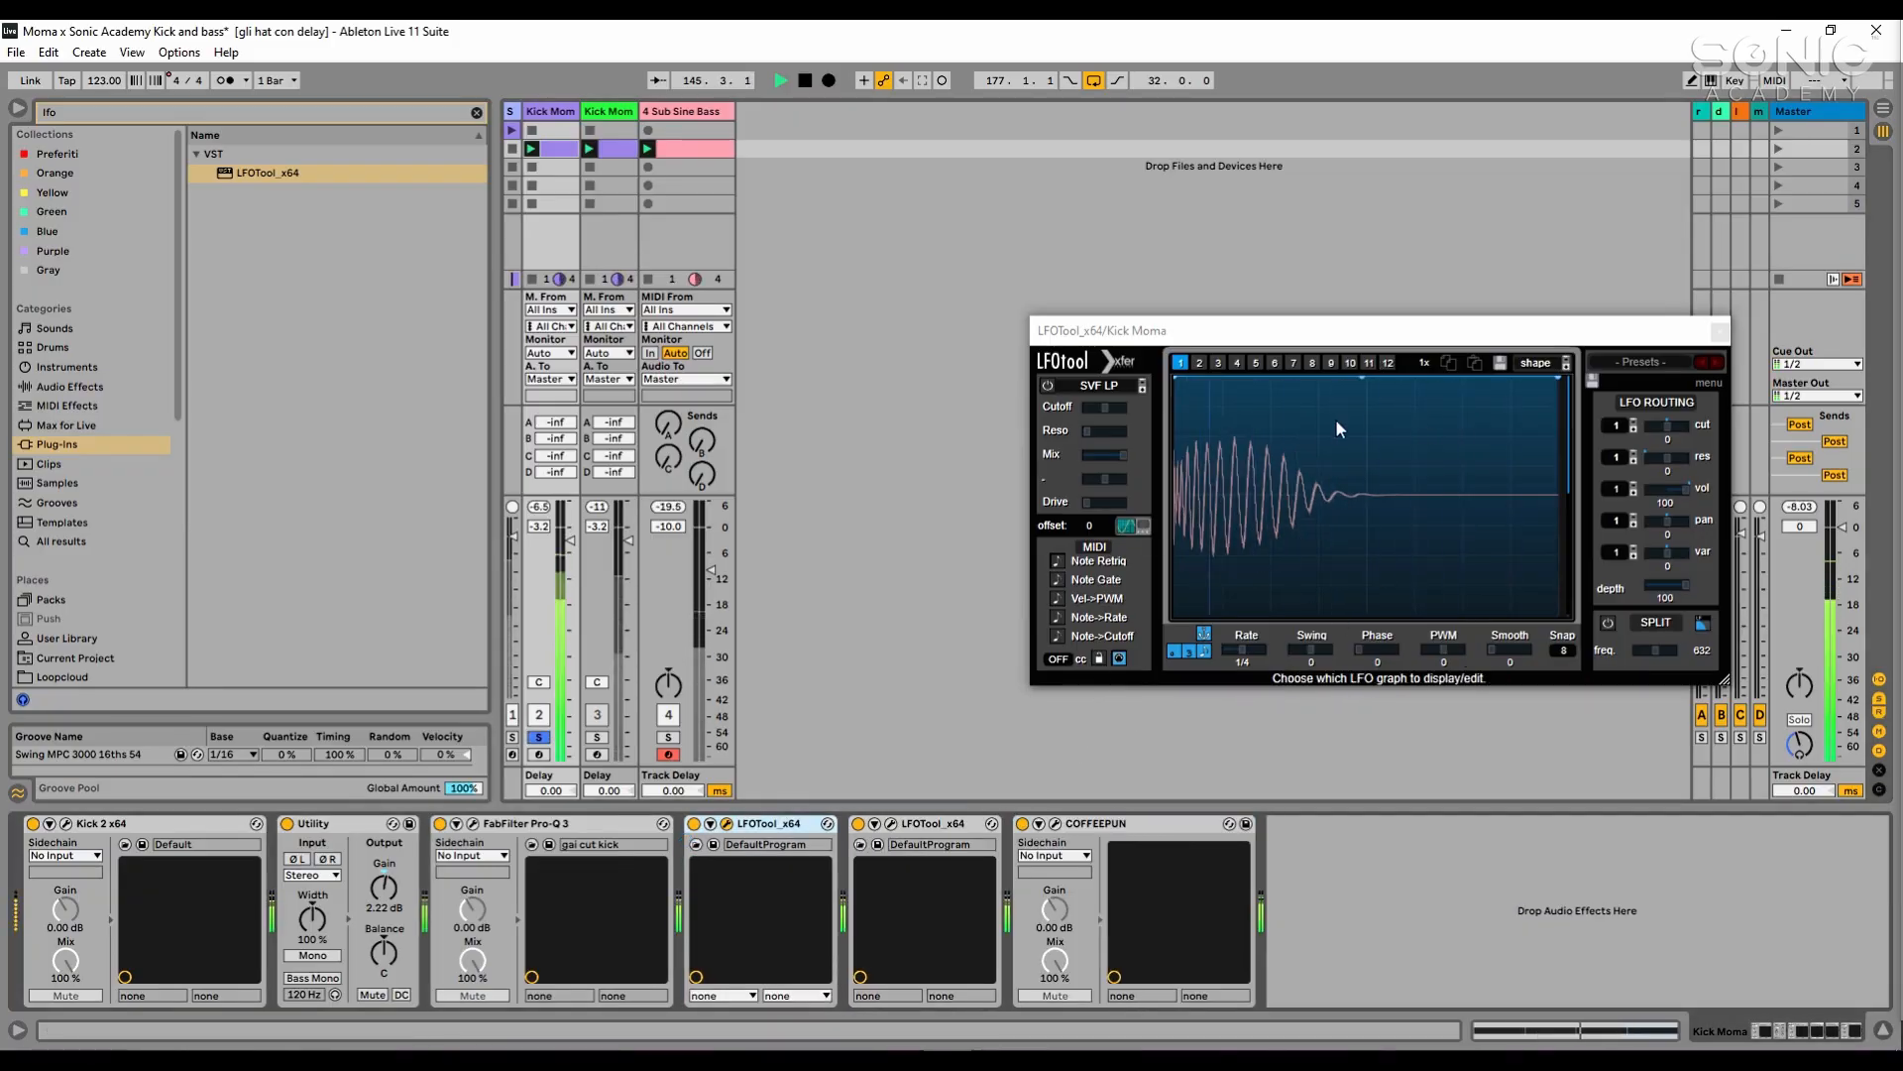
pyautogui.press('space')
# - Open the Sub Sine Bass LFOTool alongside the Kick Moma one, stack both windows and play to compare the waveforms
pyautogui.click(682, 112)
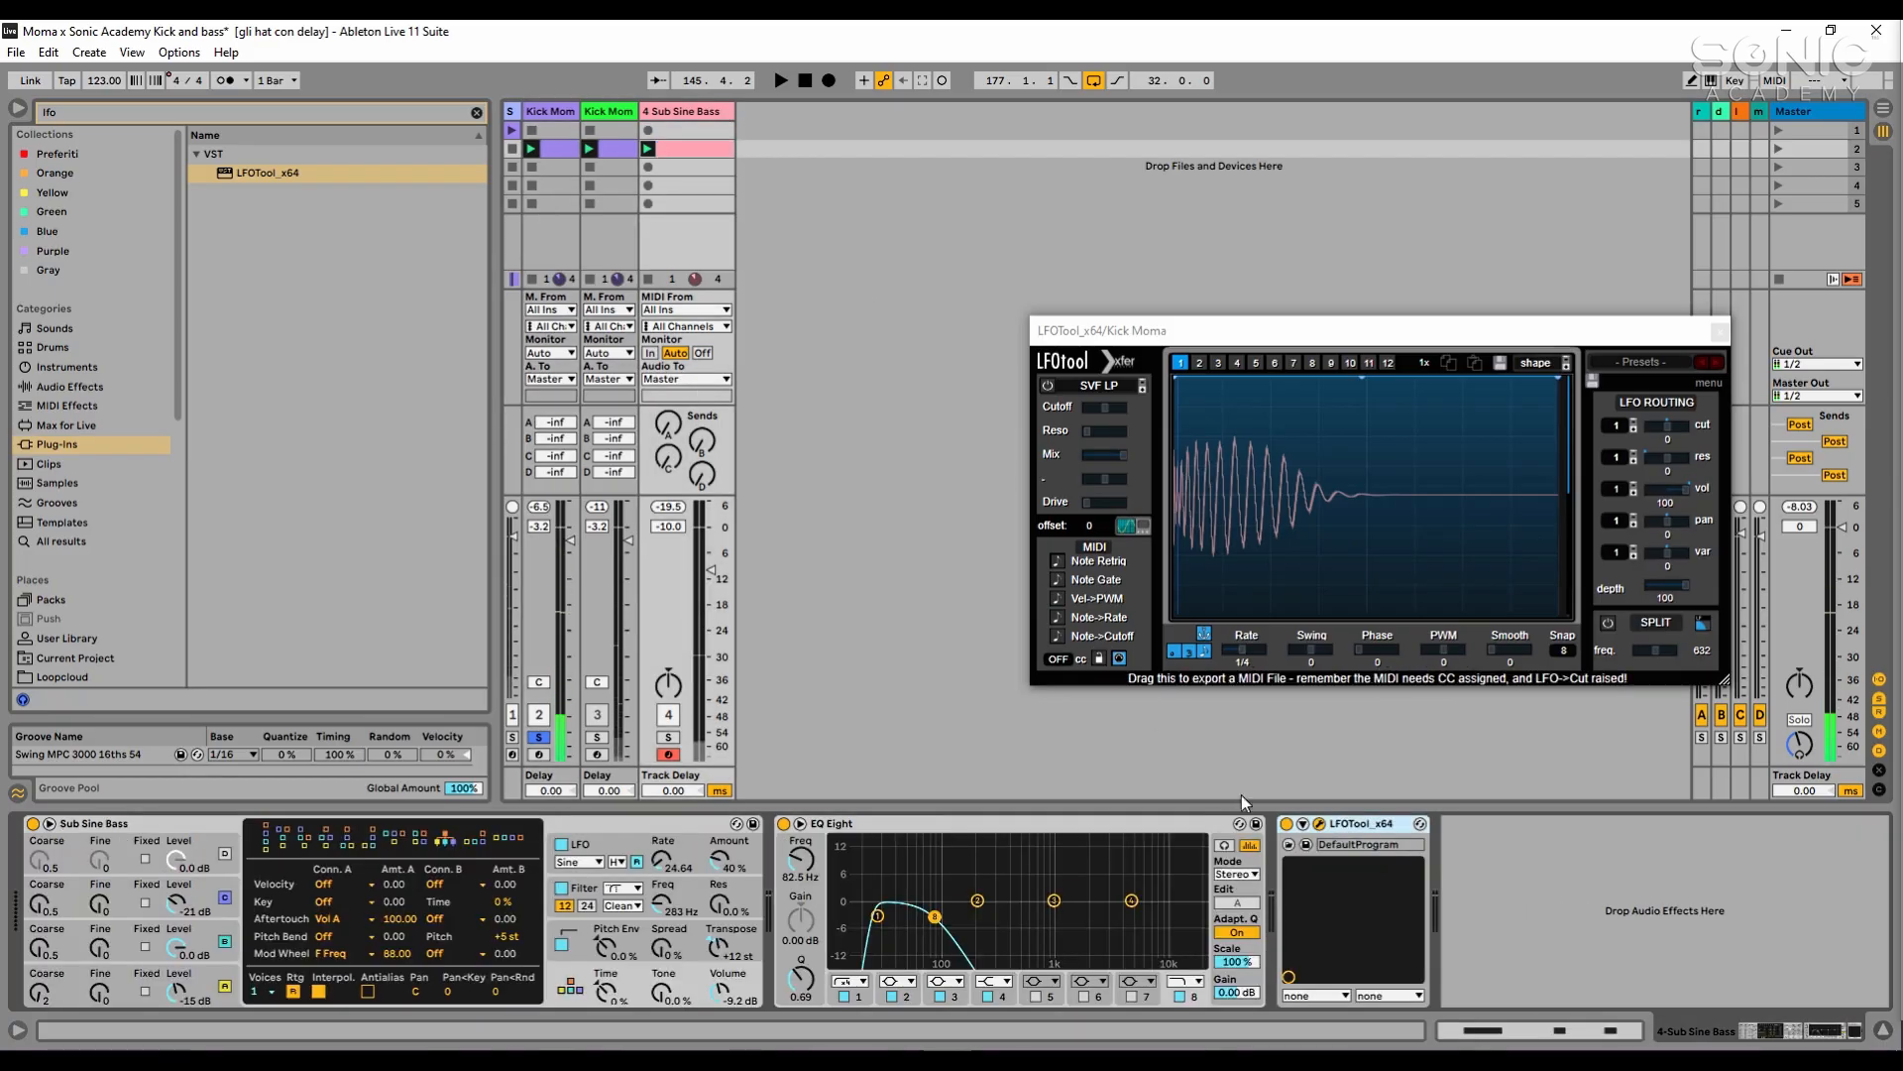
pyautogui.click(1320, 826)
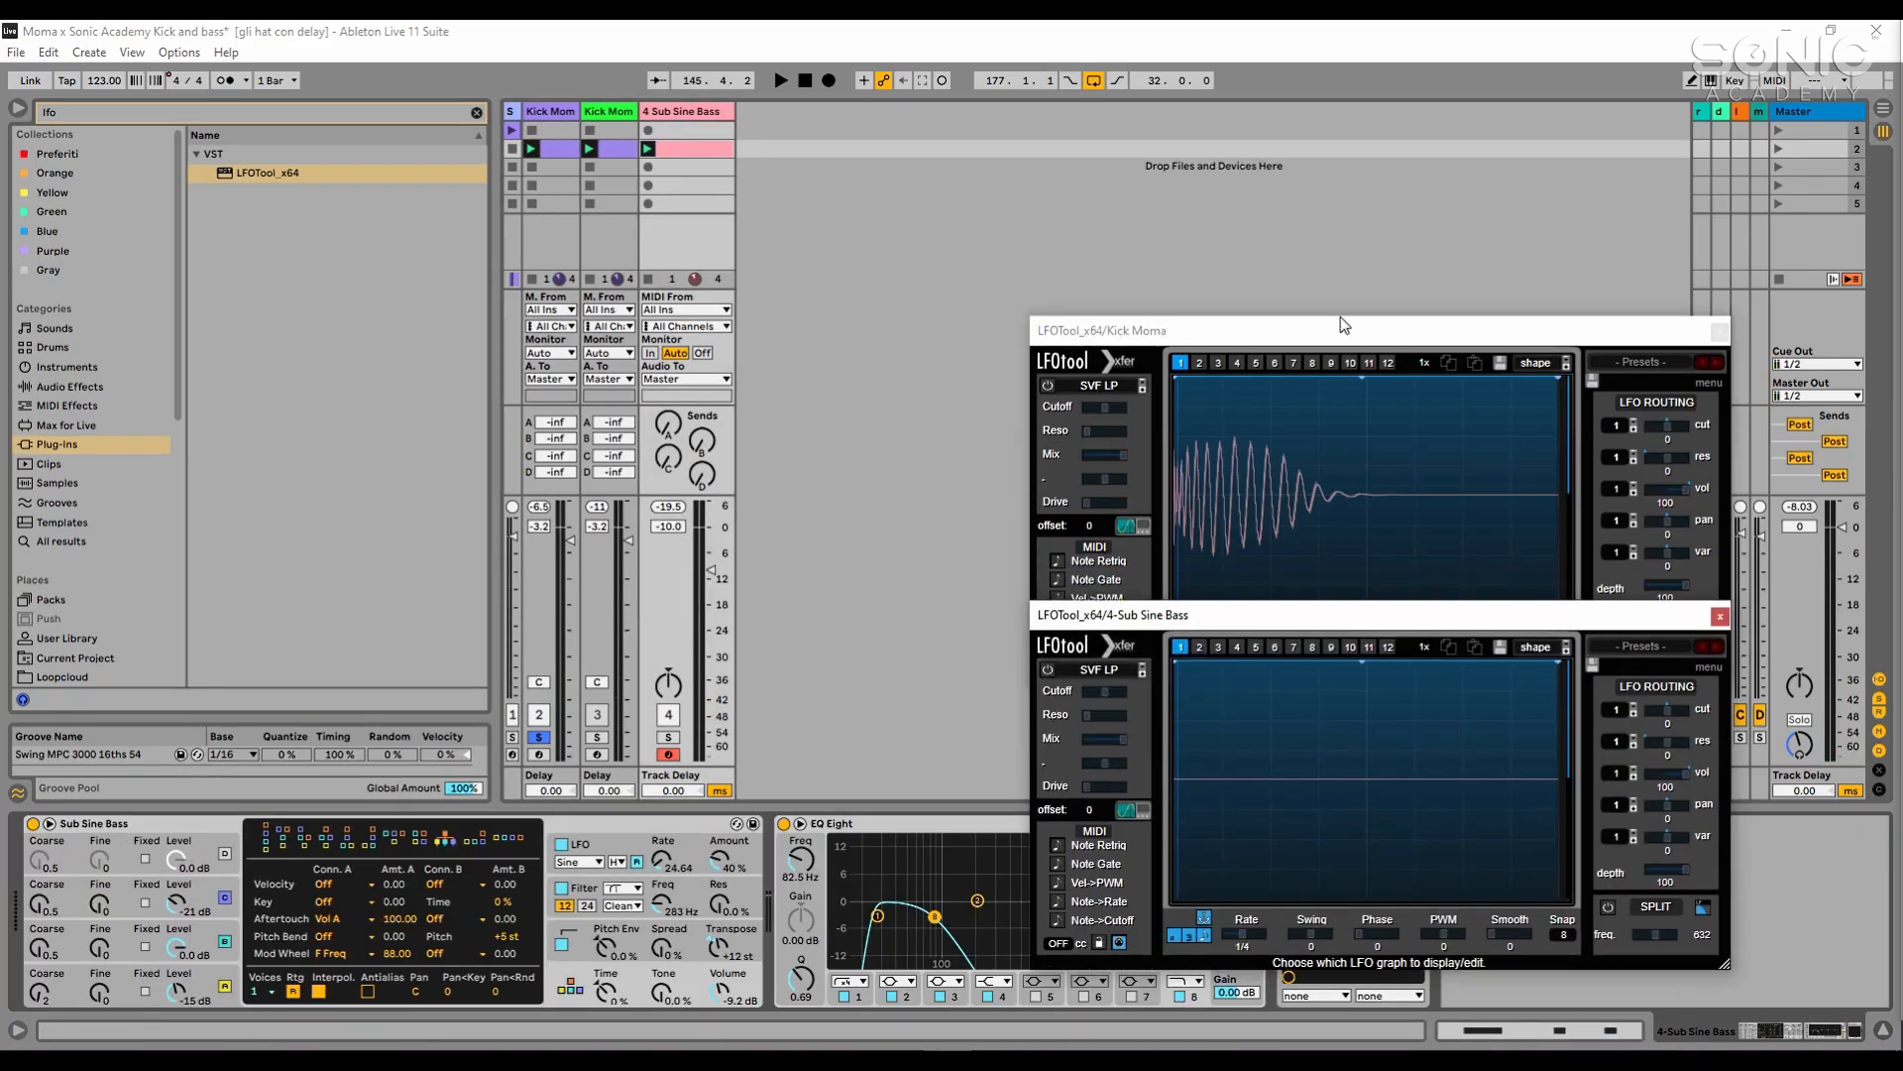
pyautogui.moveTo(1341, 324); pyautogui.dragTo(1346, 198)
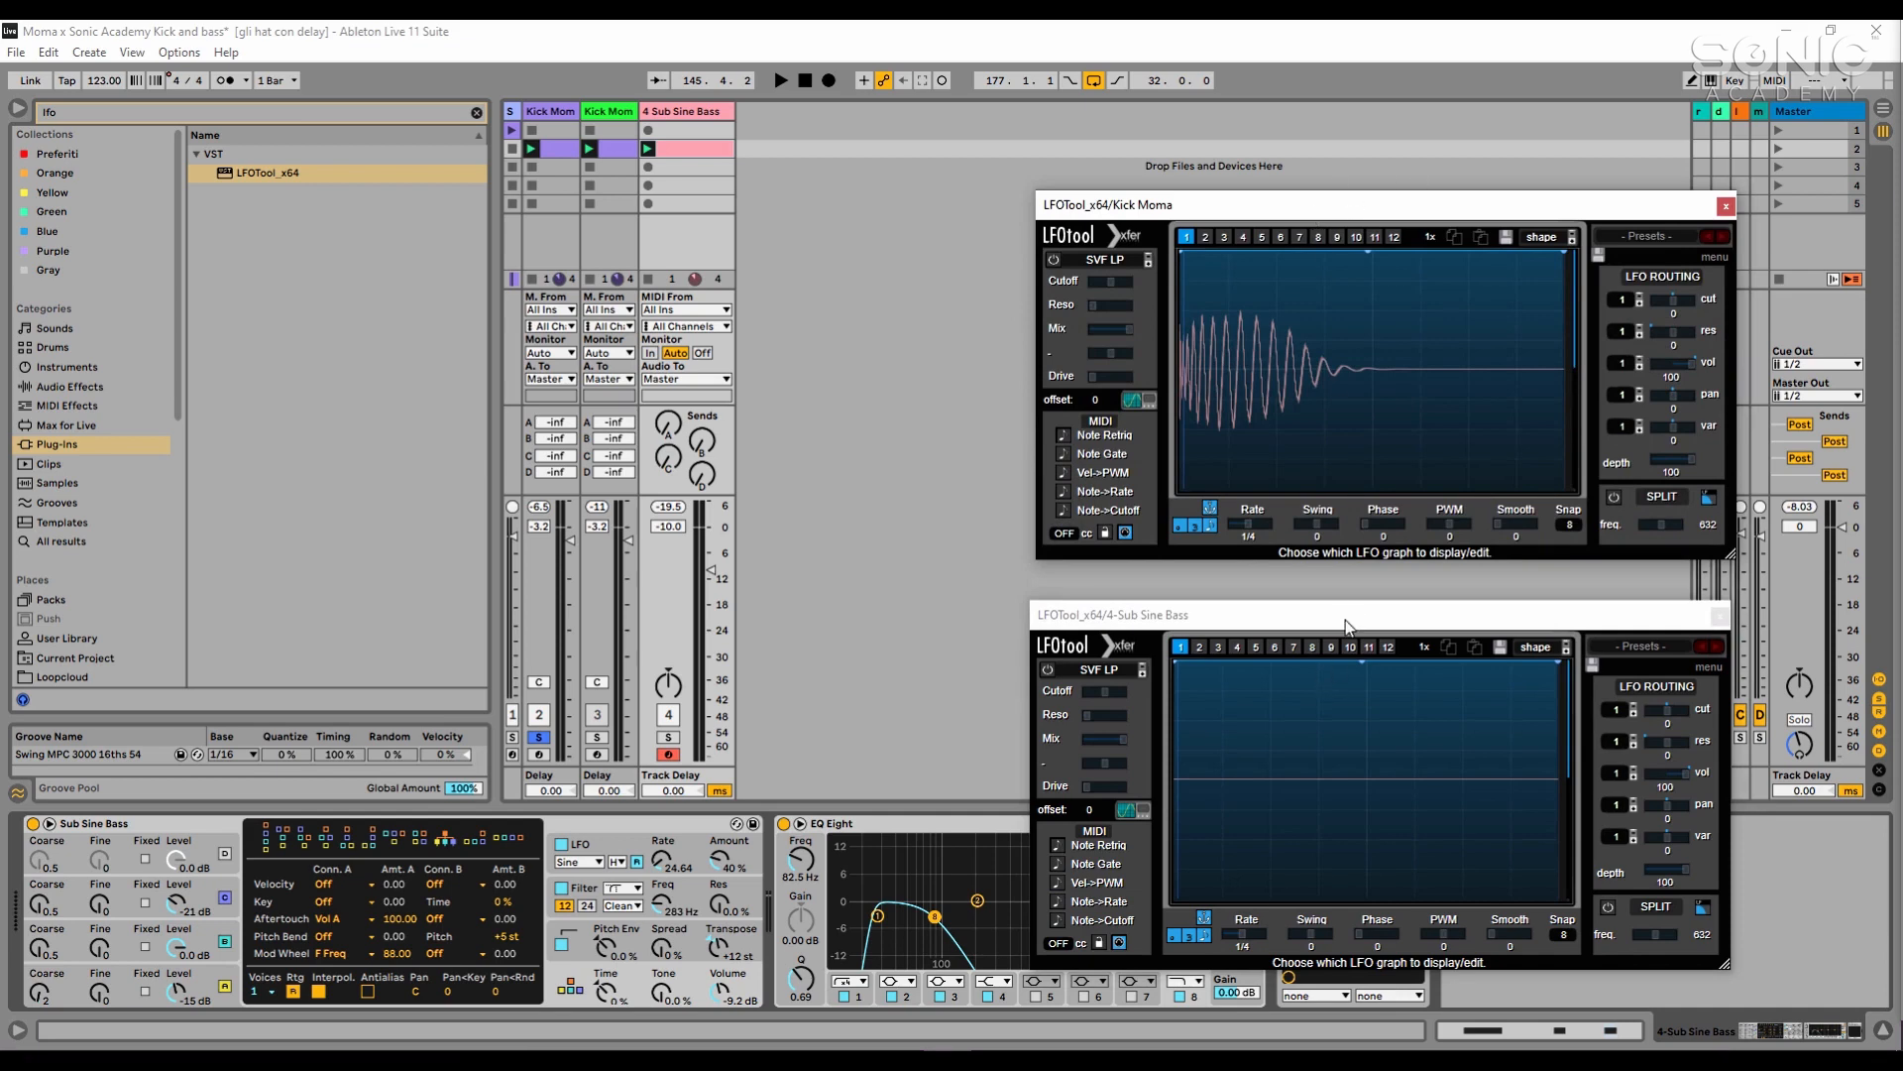
pyautogui.moveTo(1346, 621); pyautogui.dragTo(1353, 592)
pyautogui.press('space')
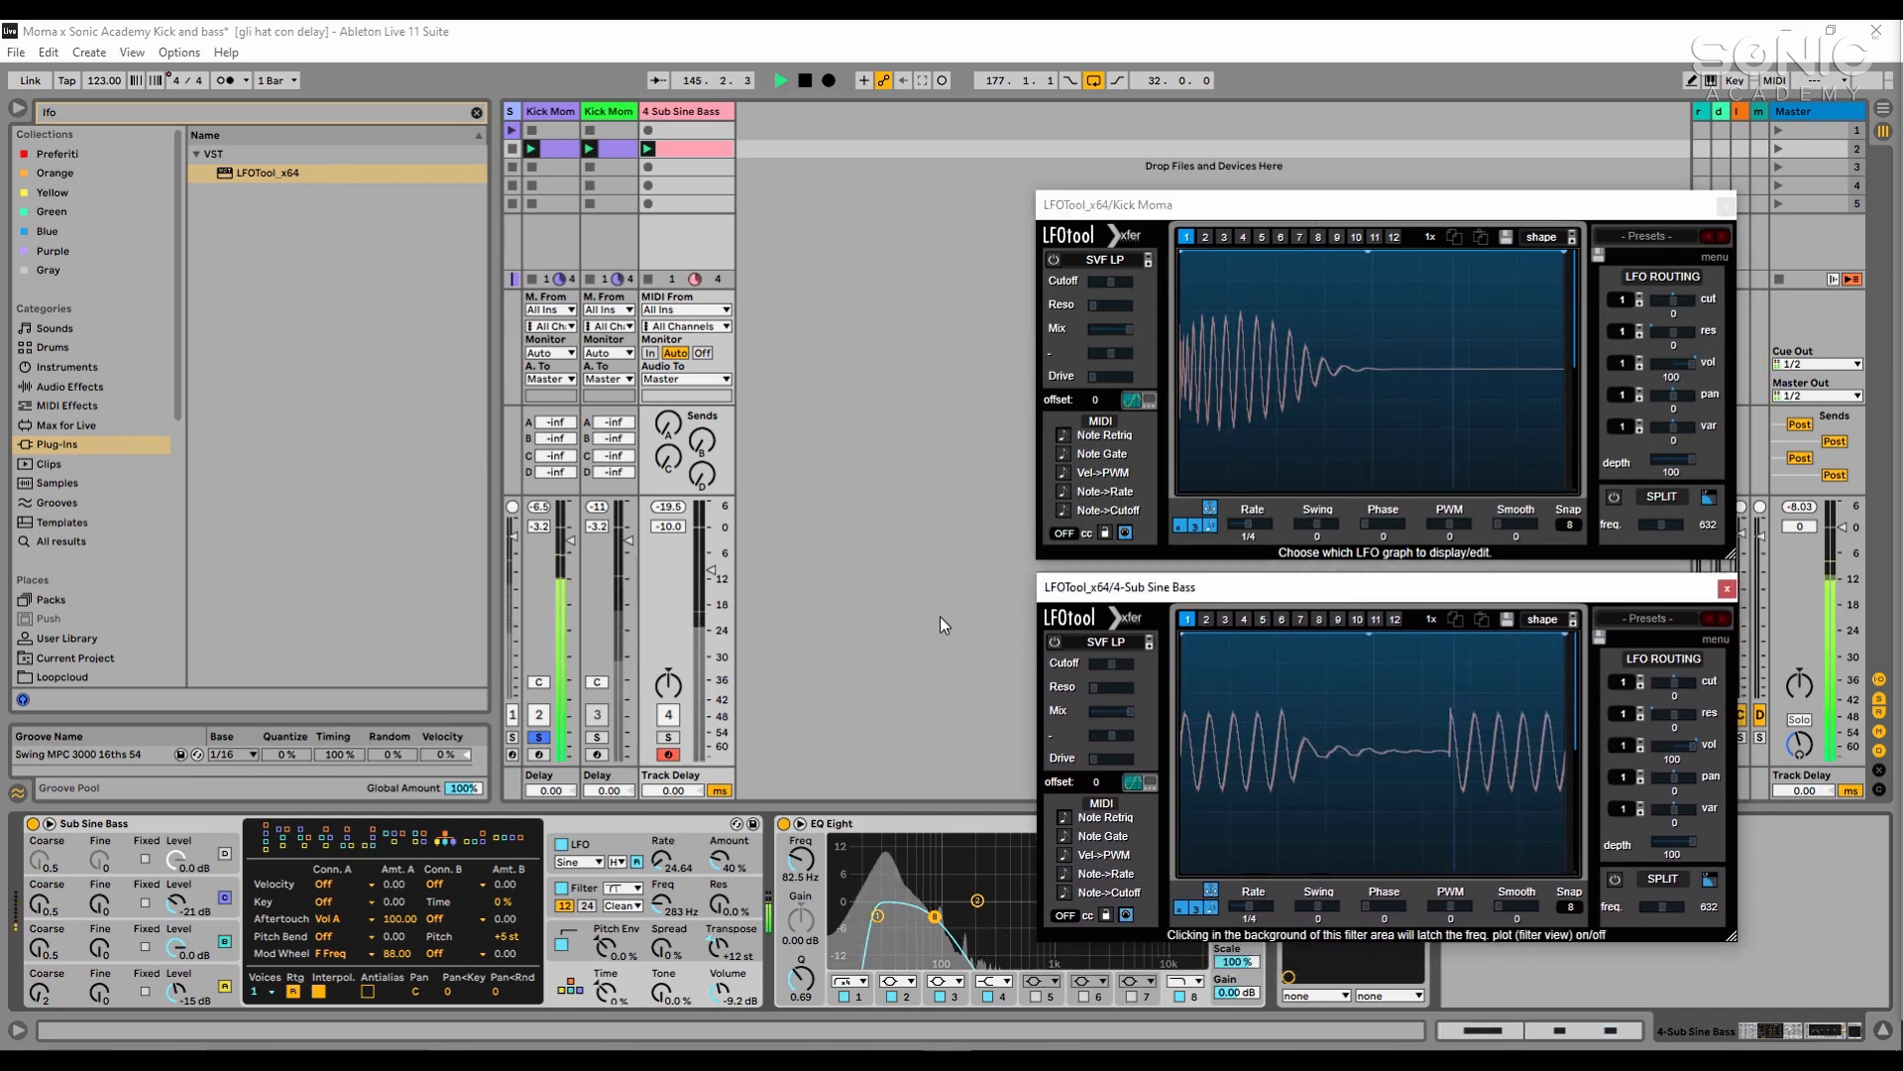
pyautogui.press('space')
# - Shape the Kick Moma LFOTool curve to stay full until just before the middle, drop steeply to zero and rise only at the end
pyautogui.click(1333, 253)
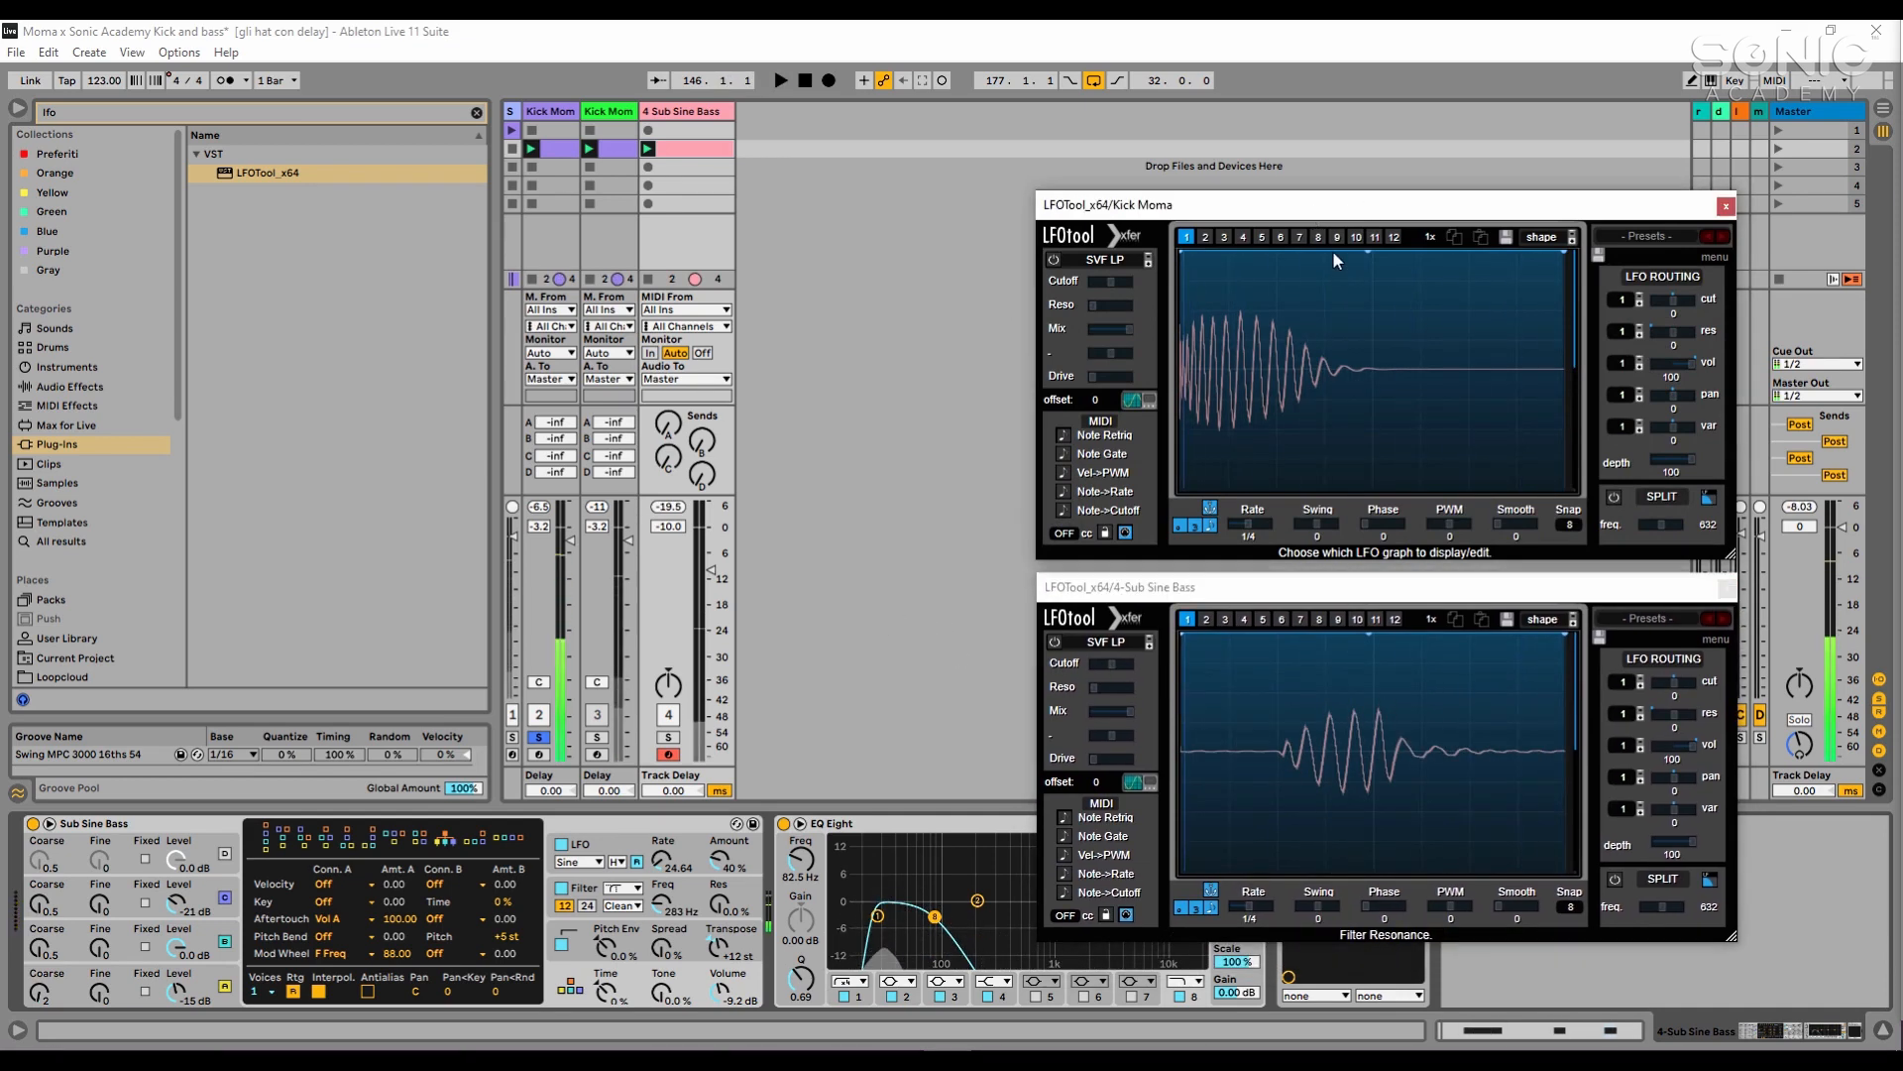
pyautogui.moveTo(1370, 253); pyautogui.dragTo(1395, 488)
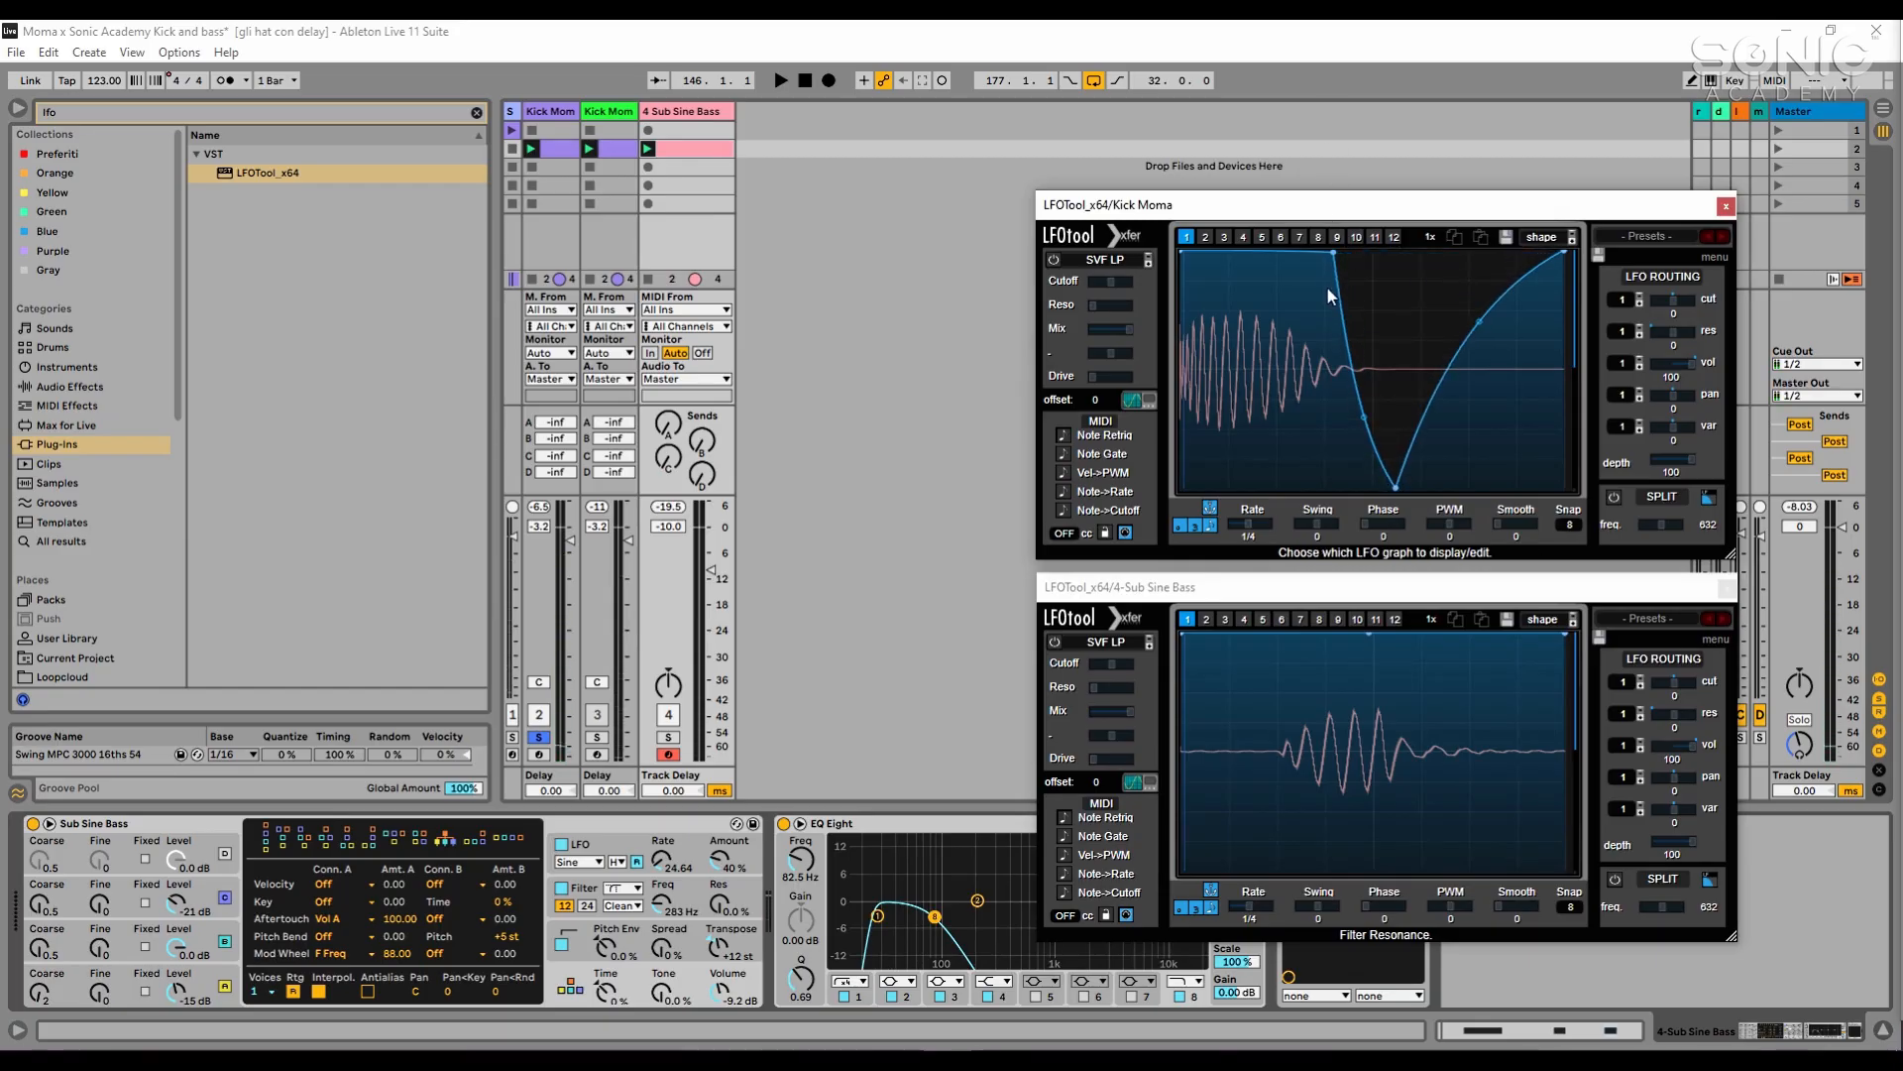
pyautogui.moveTo(1335, 258); pyautogui.dragTo(1341, 248)
pyautogui.moveTo(1366, 418); pyautogui.dragTo(1368, 396)
pyautogui.moveTo(1482, 322); pyautogui.dragTo(1377, 489)
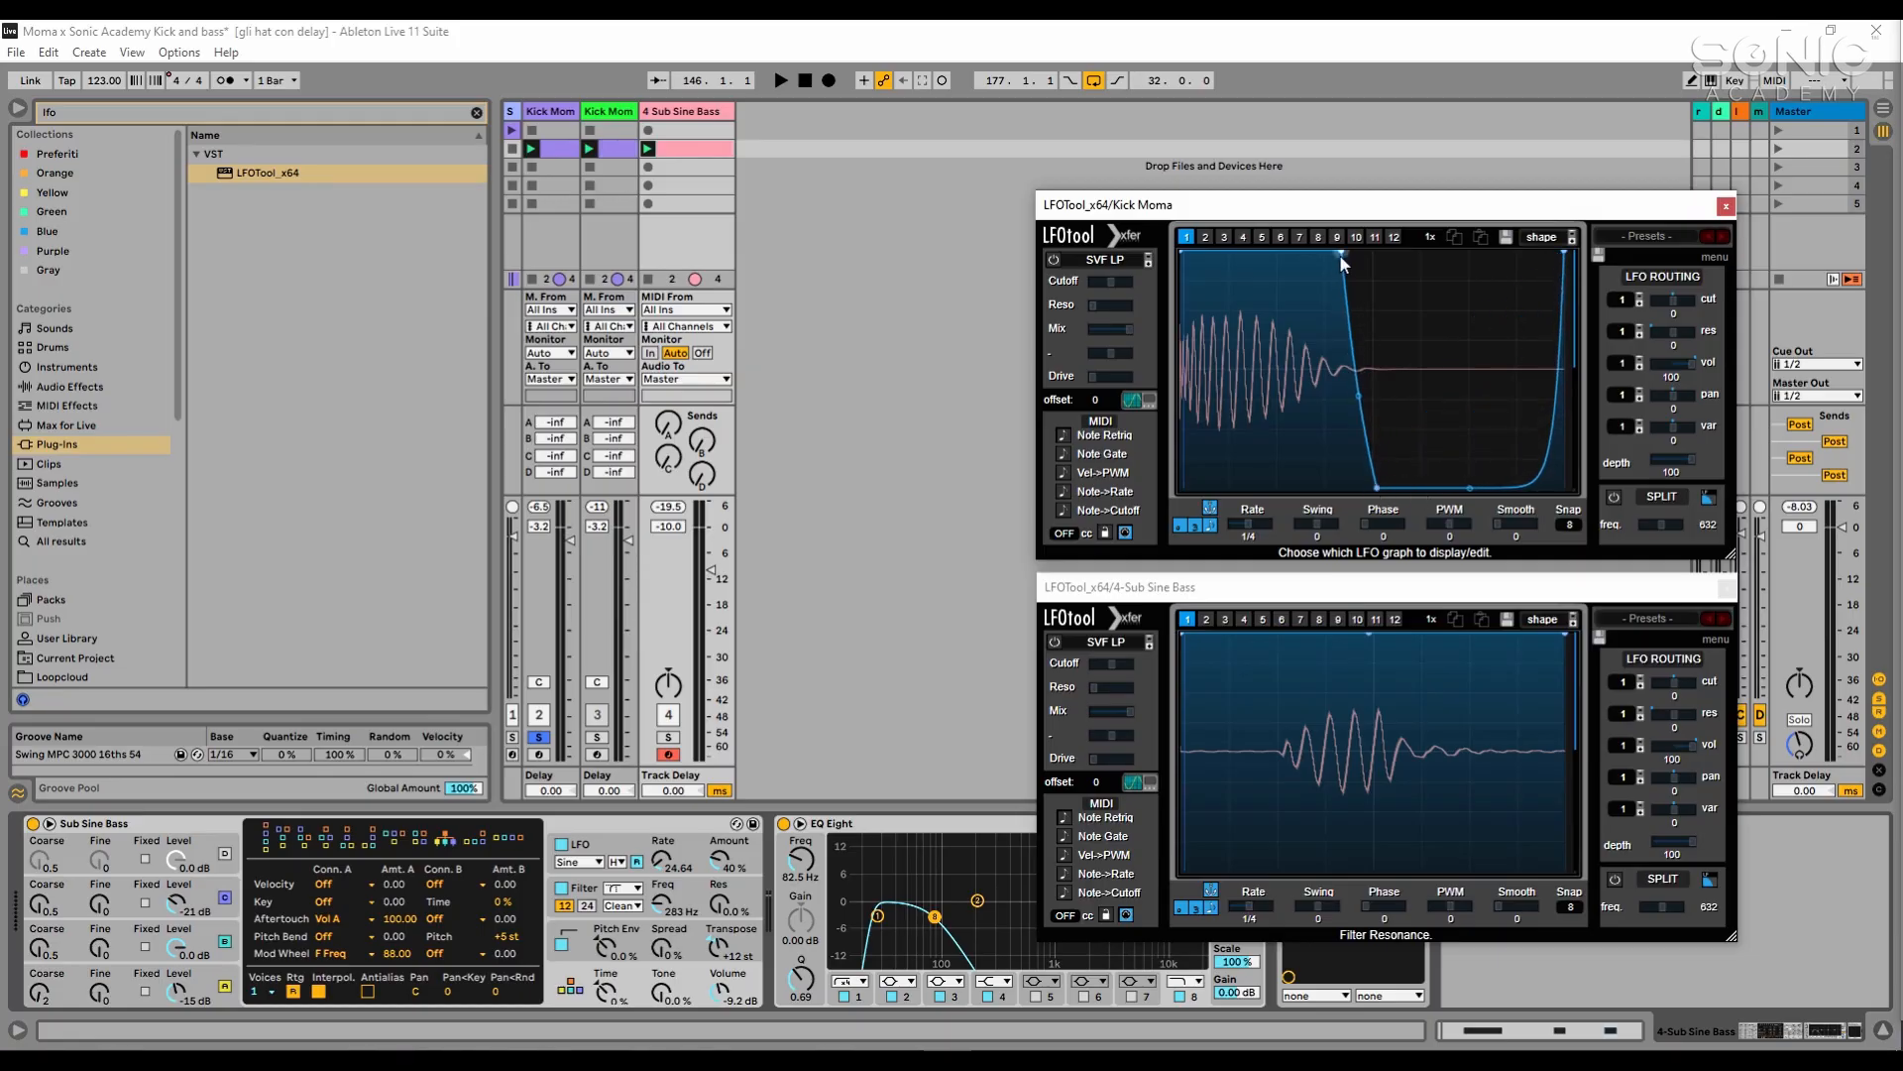
pyautogui.moveTo(1340, 254); pyautogui.dragTo(1358, 252)
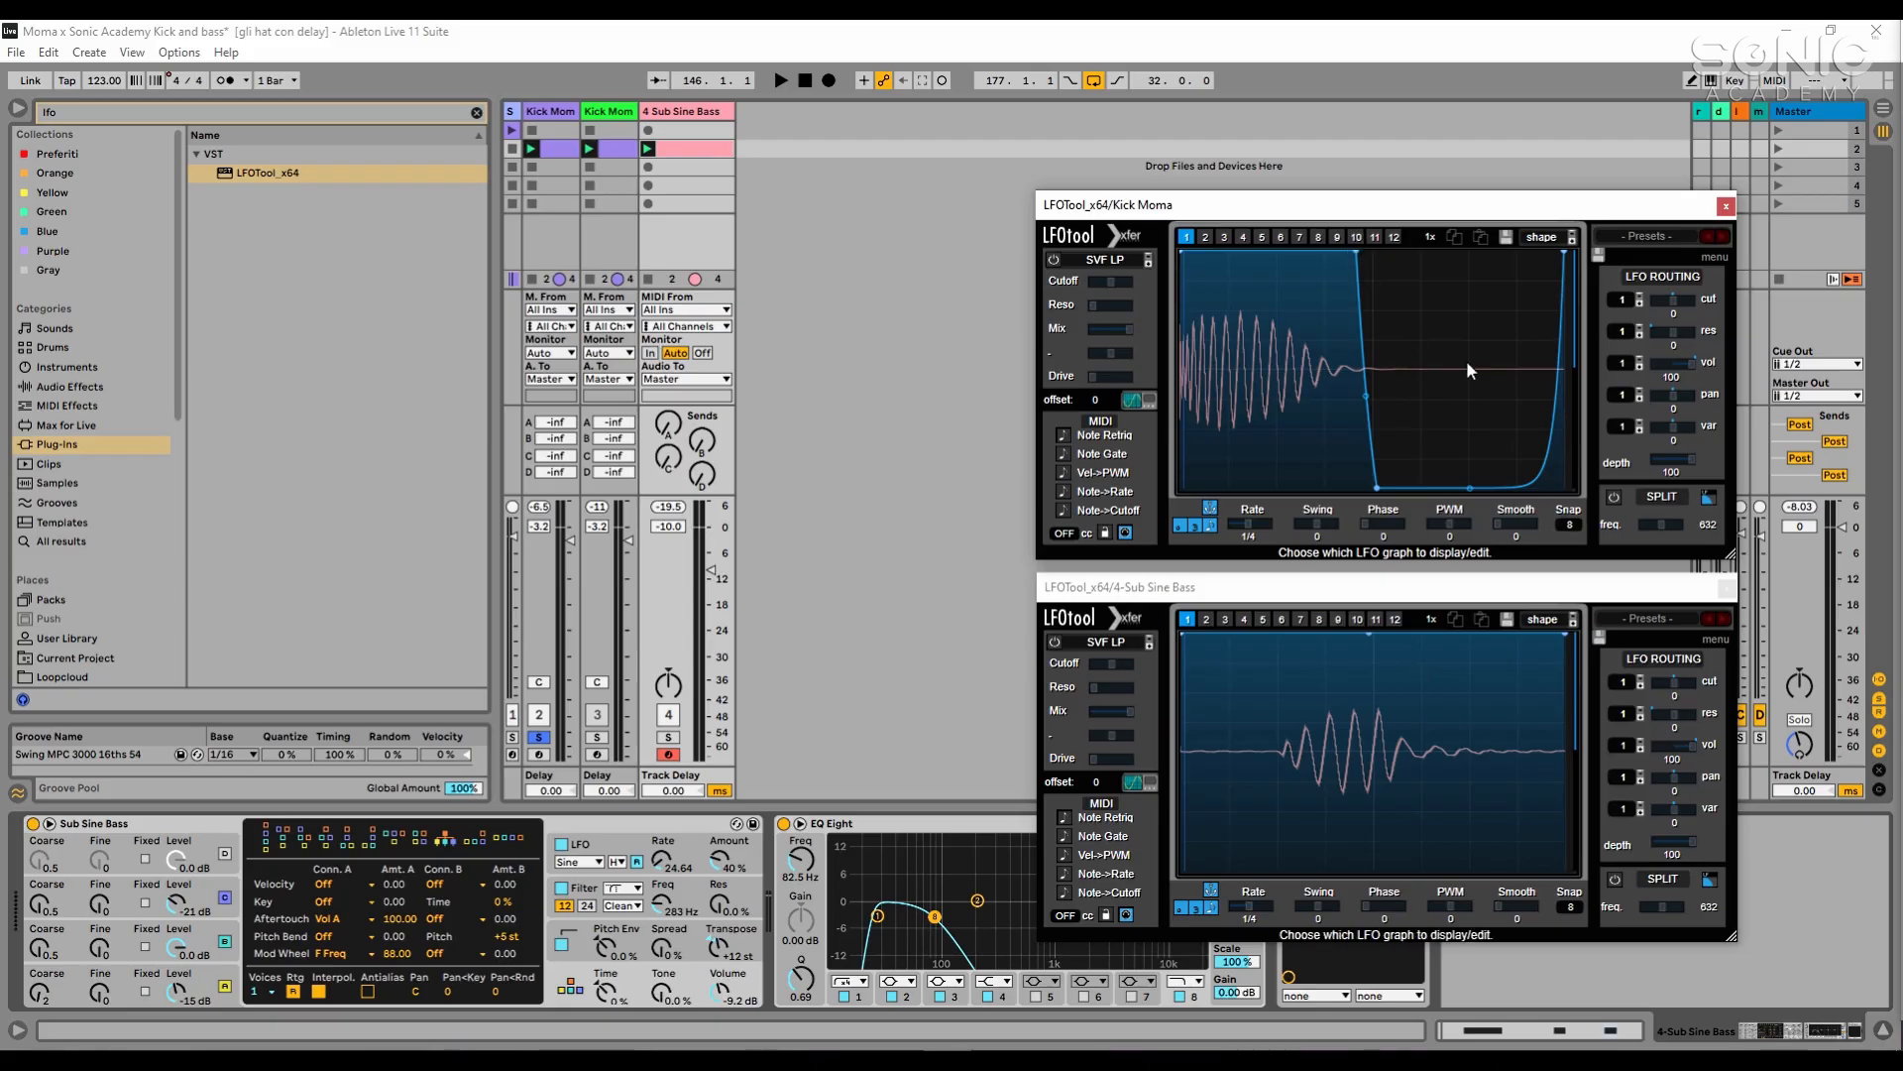
# - Shape the Sub Sine Bass LFOTool curve to rise from zero in a bend to full around the middle and drop just before the end
pyautogui.click(1328, 637)
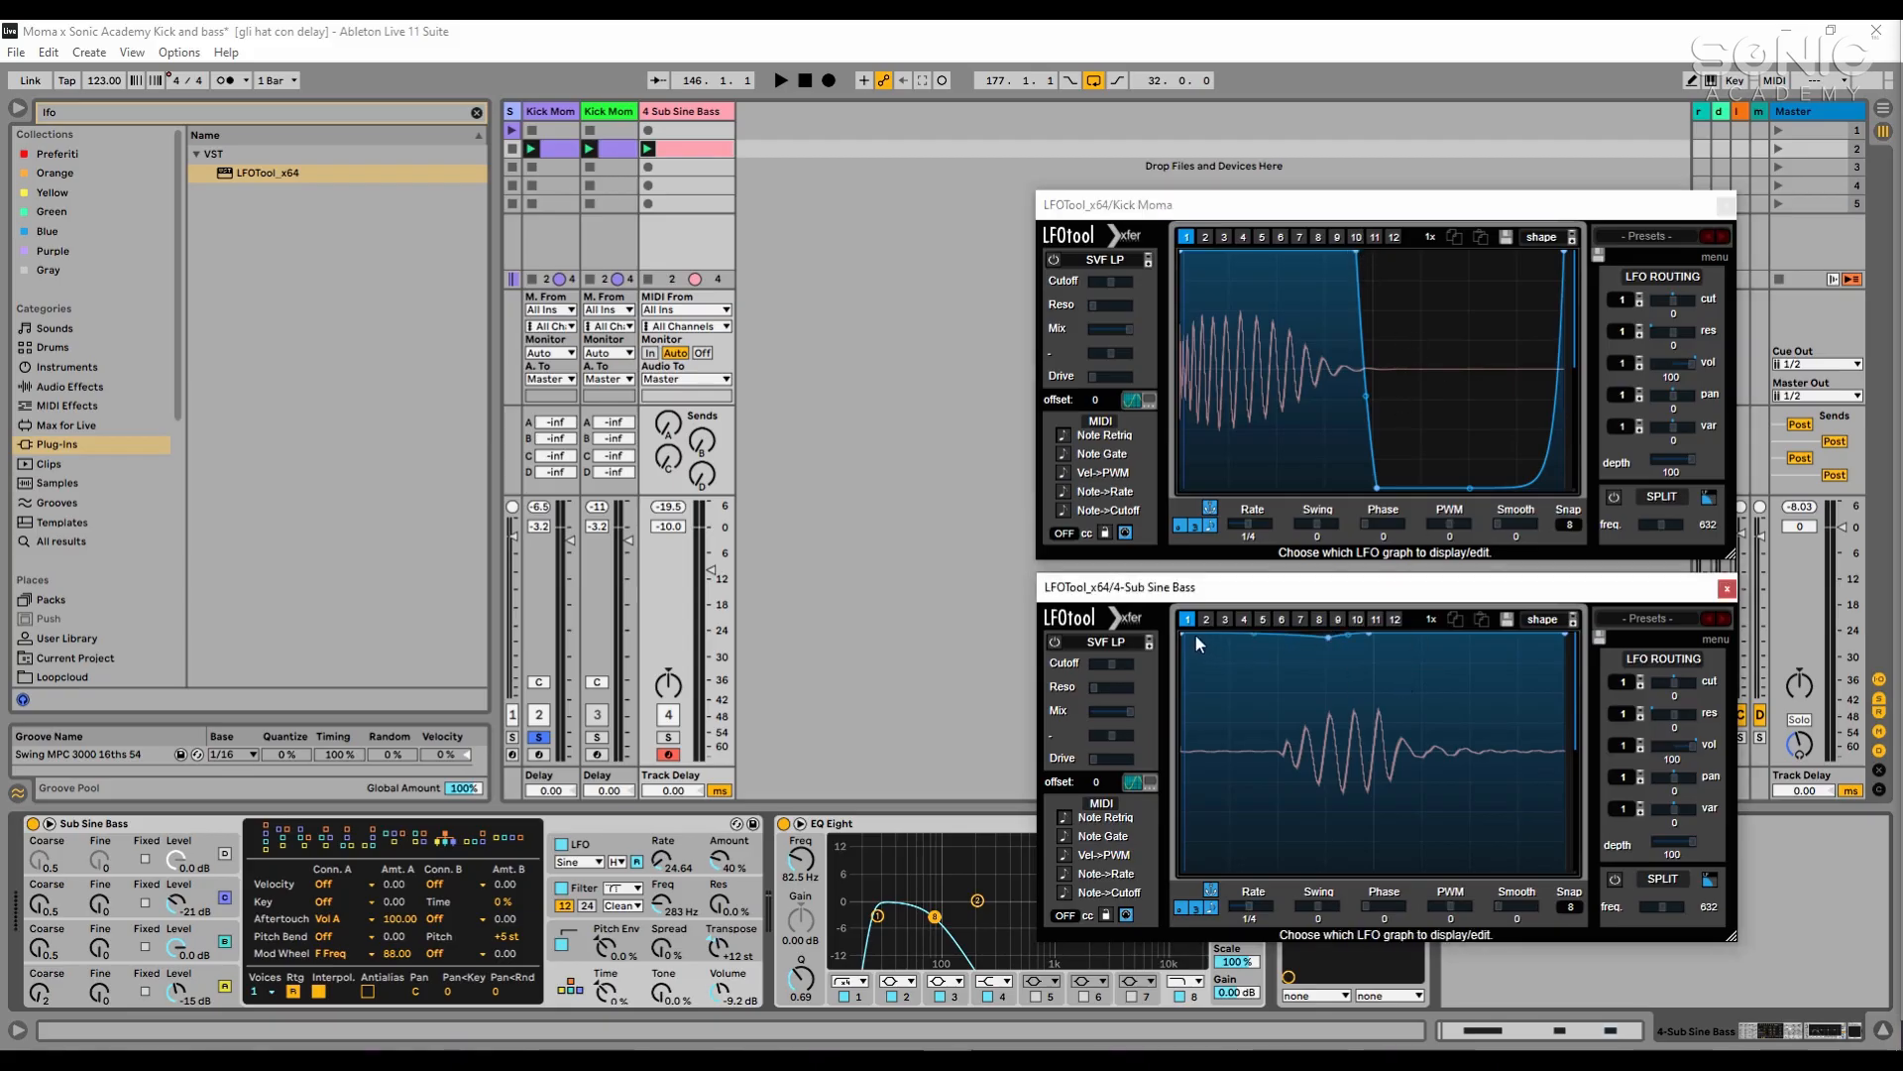
pyautogui.moveTo(1196, 642); pyautogui.dragTo(1236, 932)
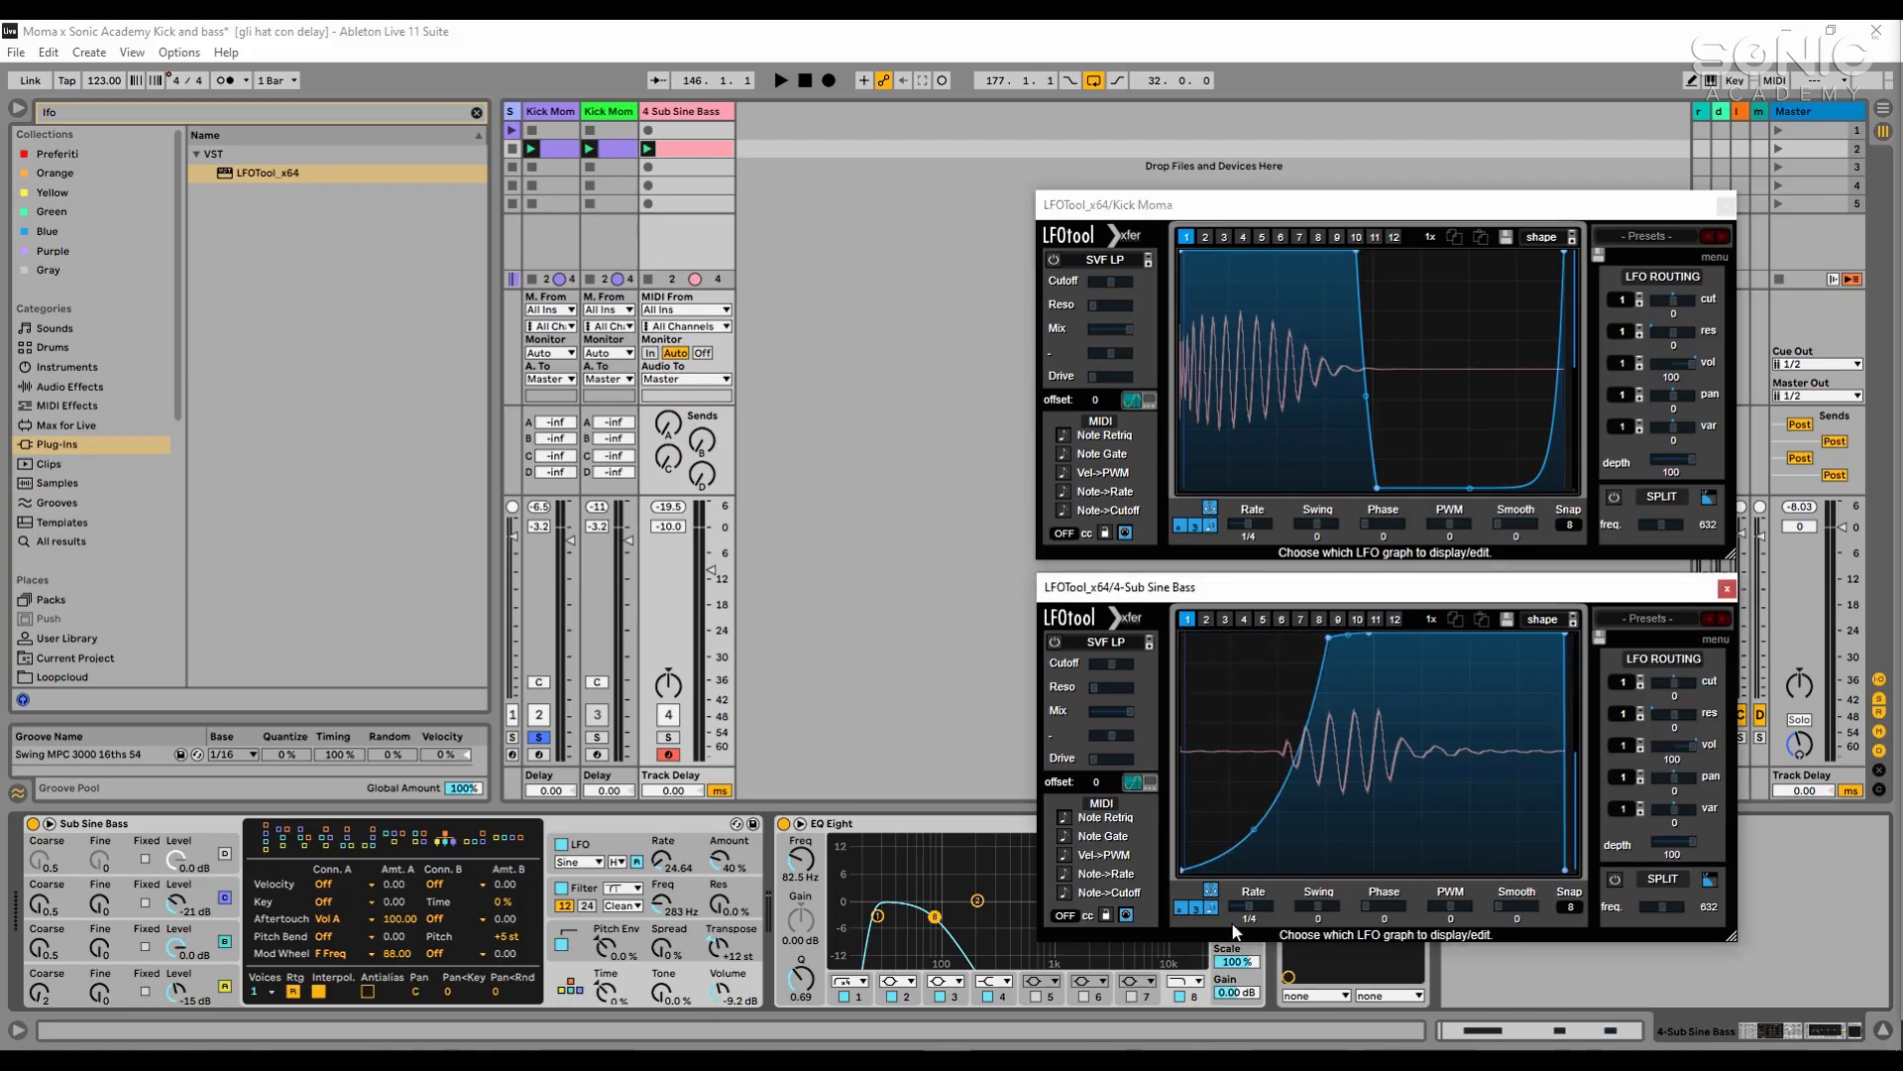
pyautogui.doubleClick(1328, 639)
pyautogui.moveTo(1273, 753); pyautogui.dragTo(1275, 831)
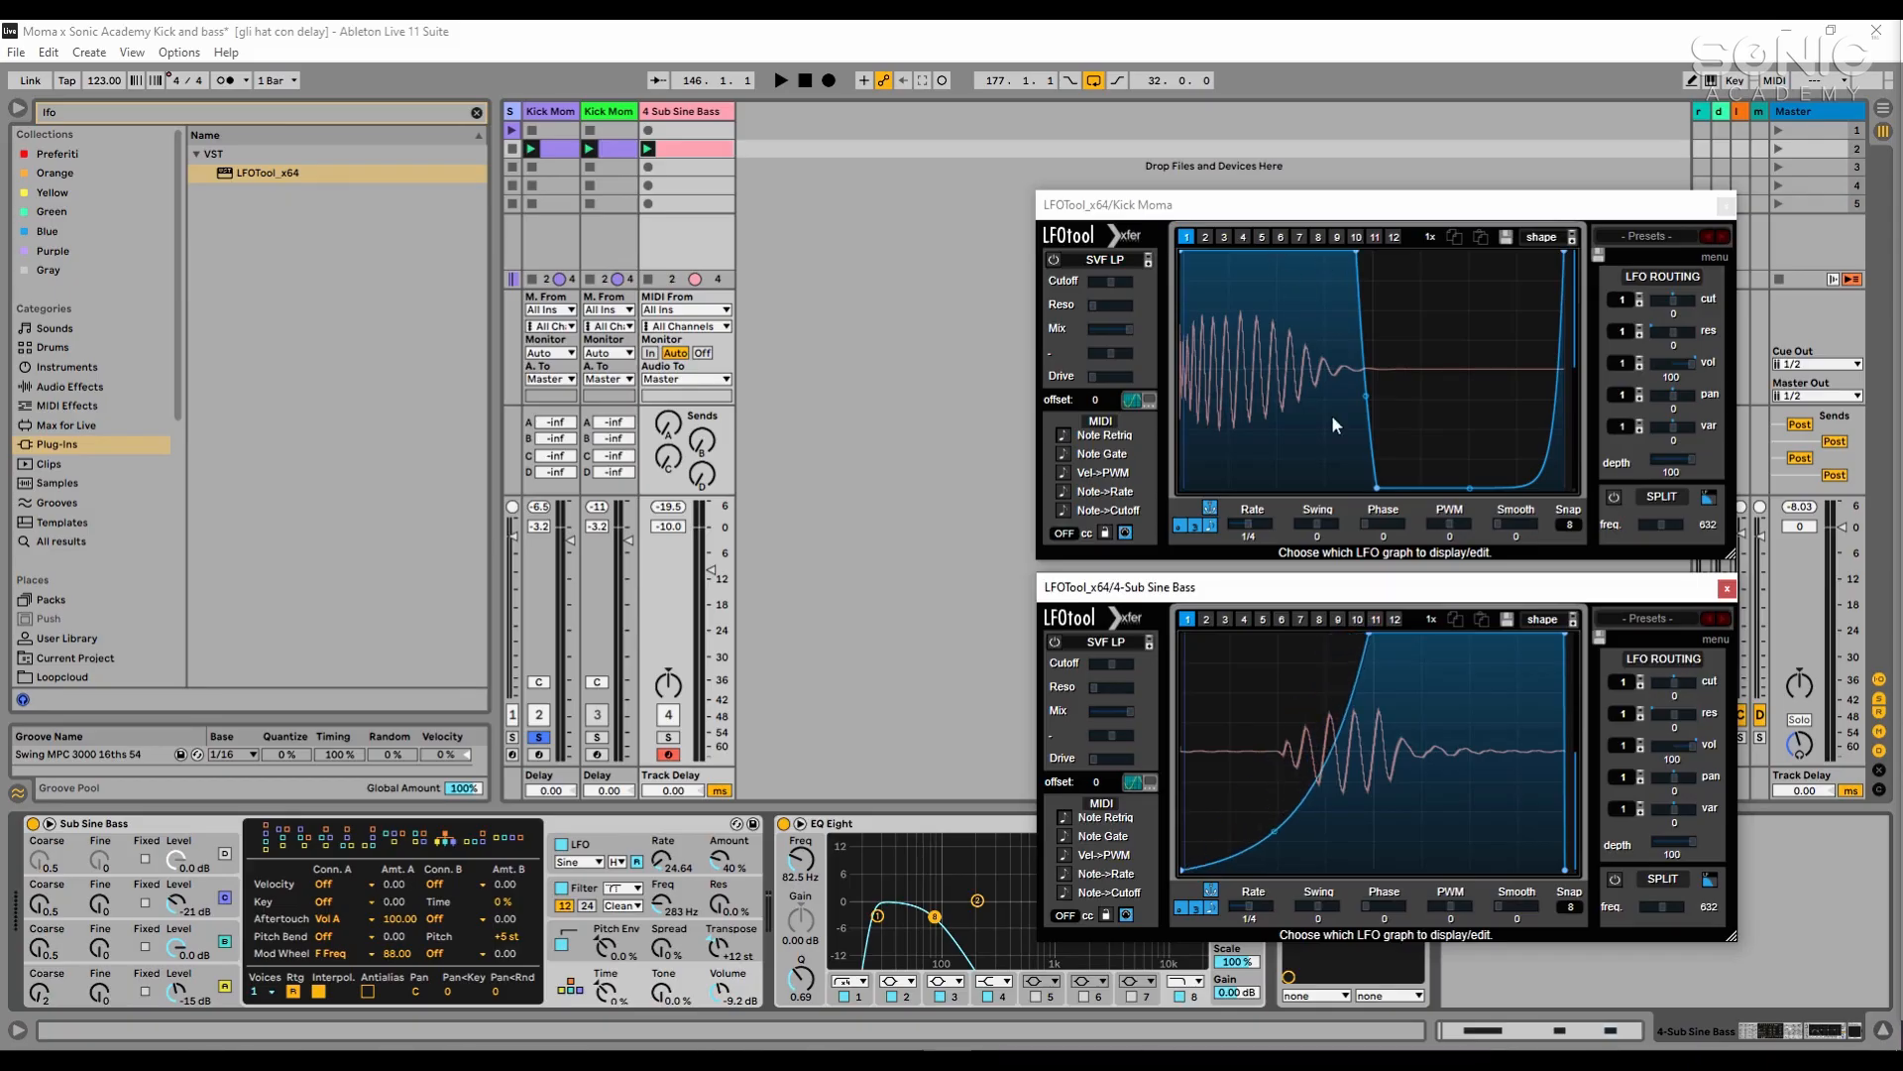
pyautogui.moveTo(1369, 635); pyautogui.dragTo(1381, 634)
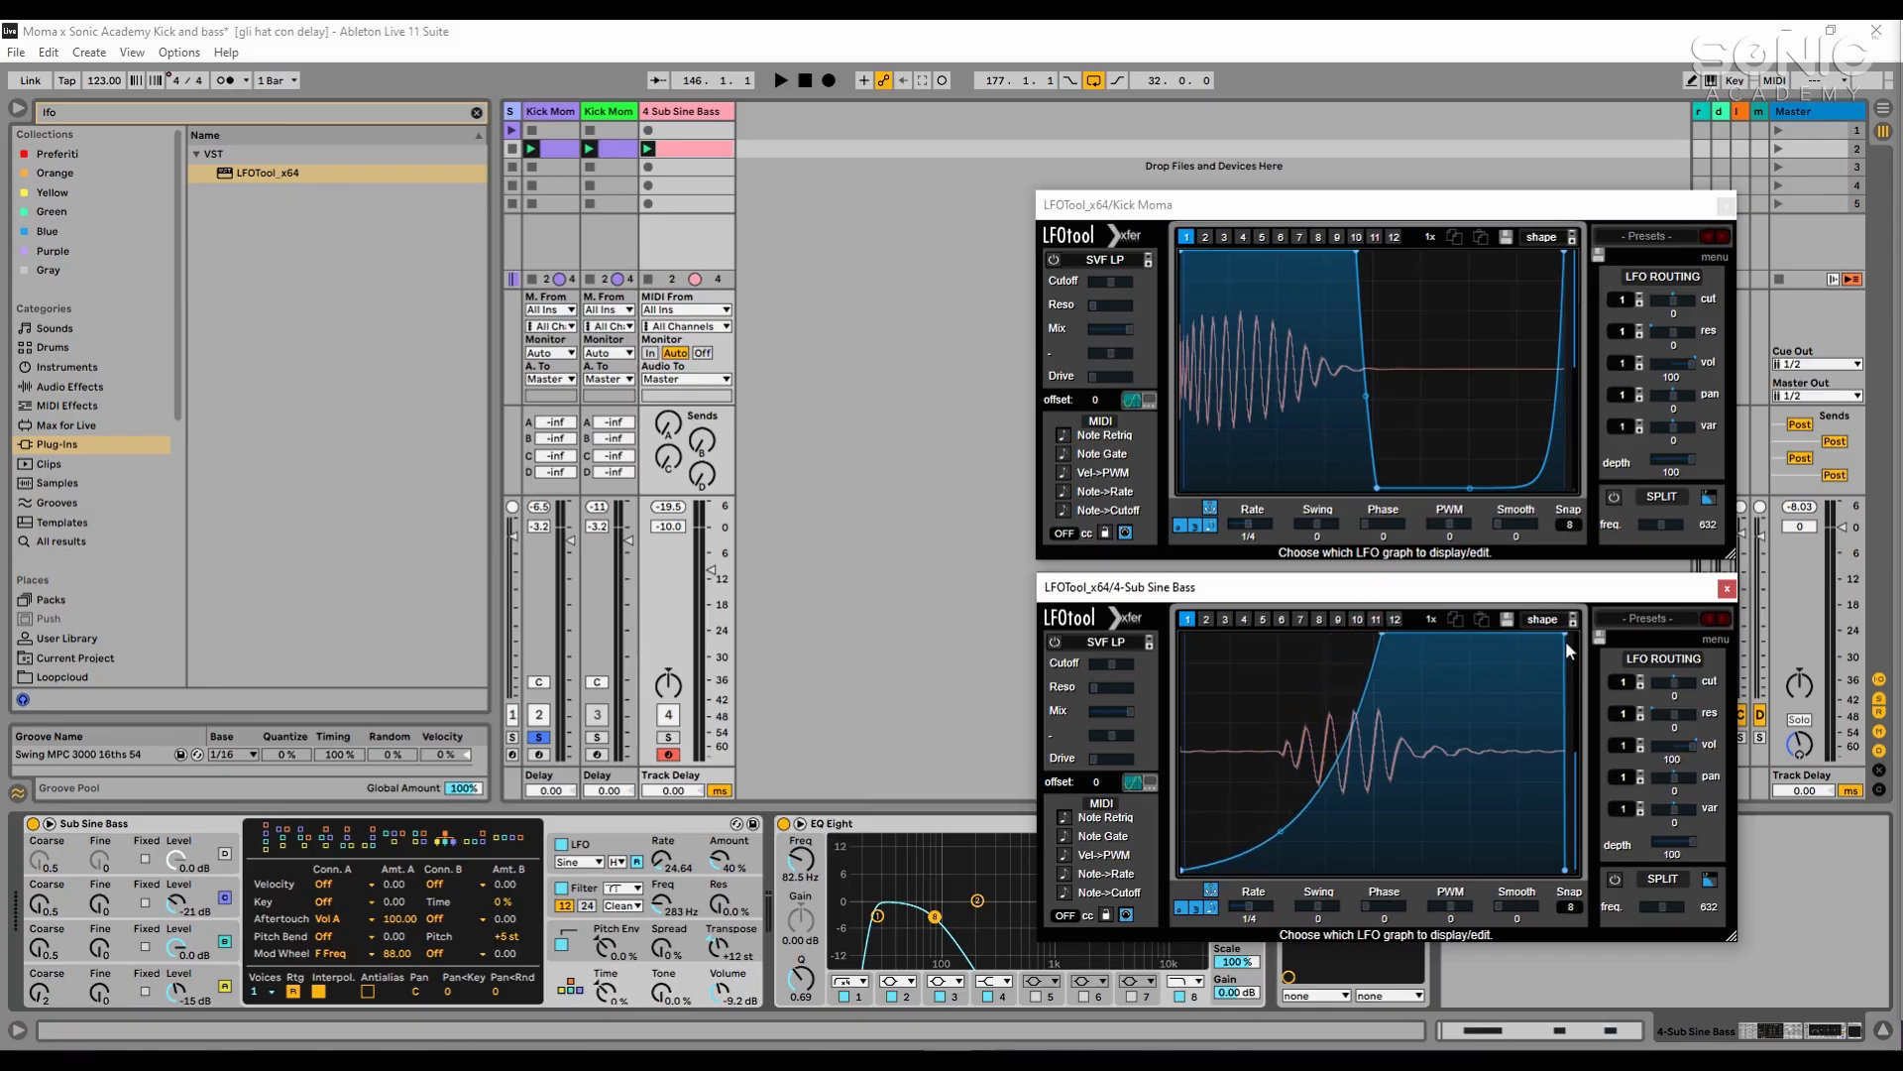
pyautogui.moveTo(1566, 640); pyautogui.dragTo(1555, 637)
# - Fine-tune the bend, middle point and end drop of the Sub Sine Bass LFOTool curve during playback
pyautogui.press('space')
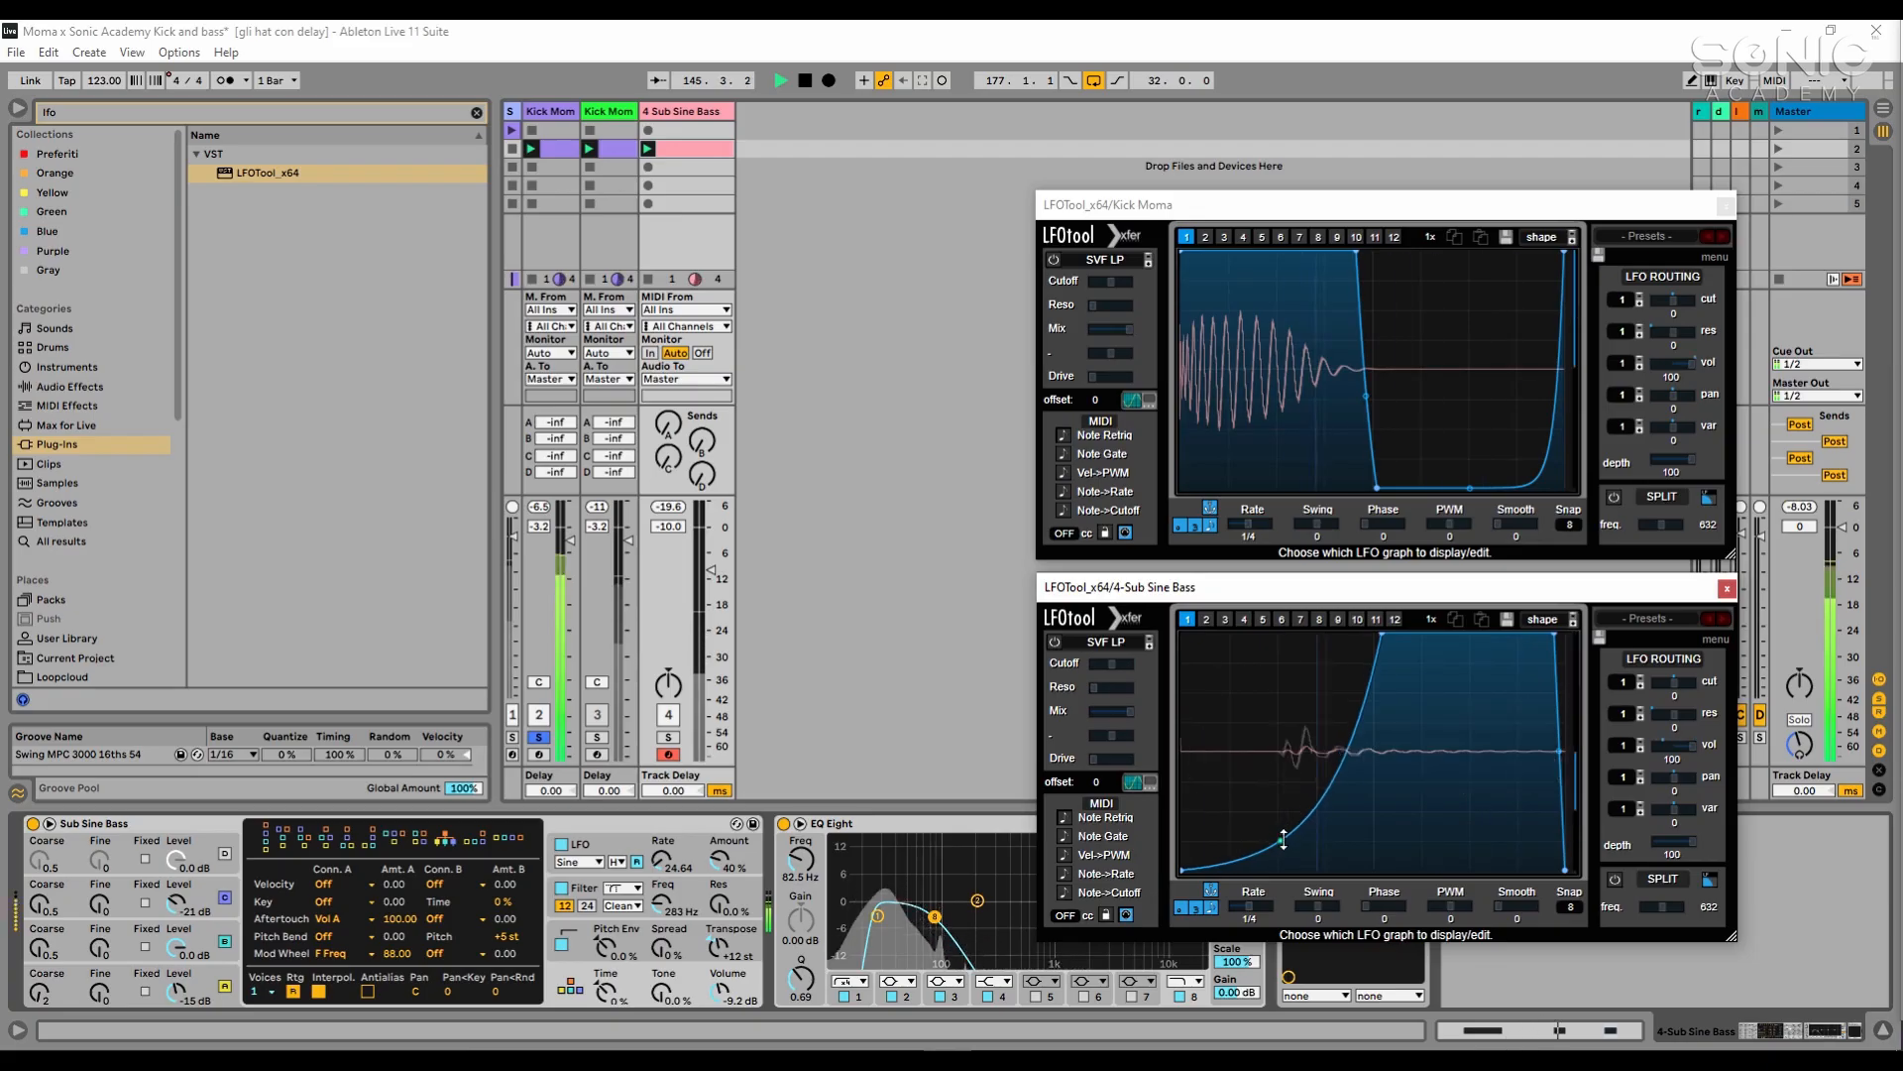
pyautogui.moveTo(1284, 840); pyautogui.dragTo(1282, 848)
pyautogui.moveTo(1383, 637); pyautogui.dragTo(1379, 639)
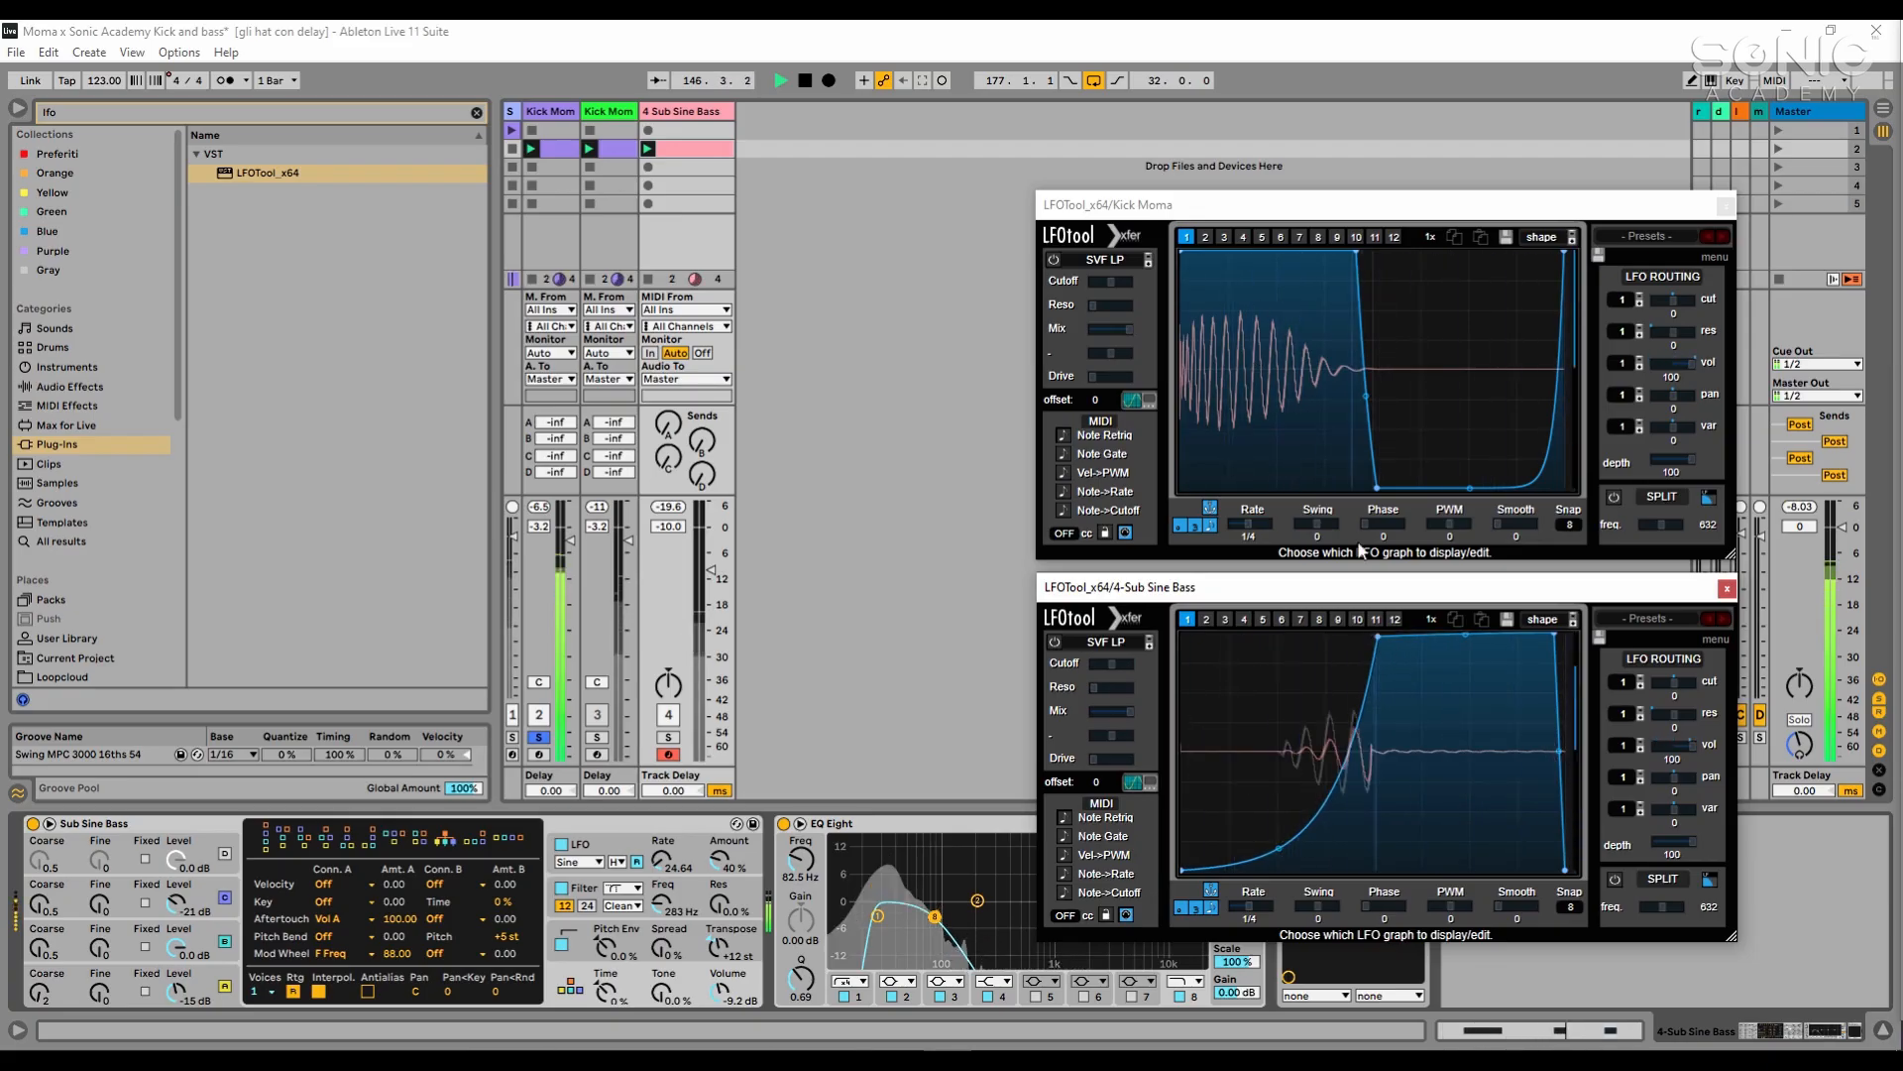
pyautogui.press('space')
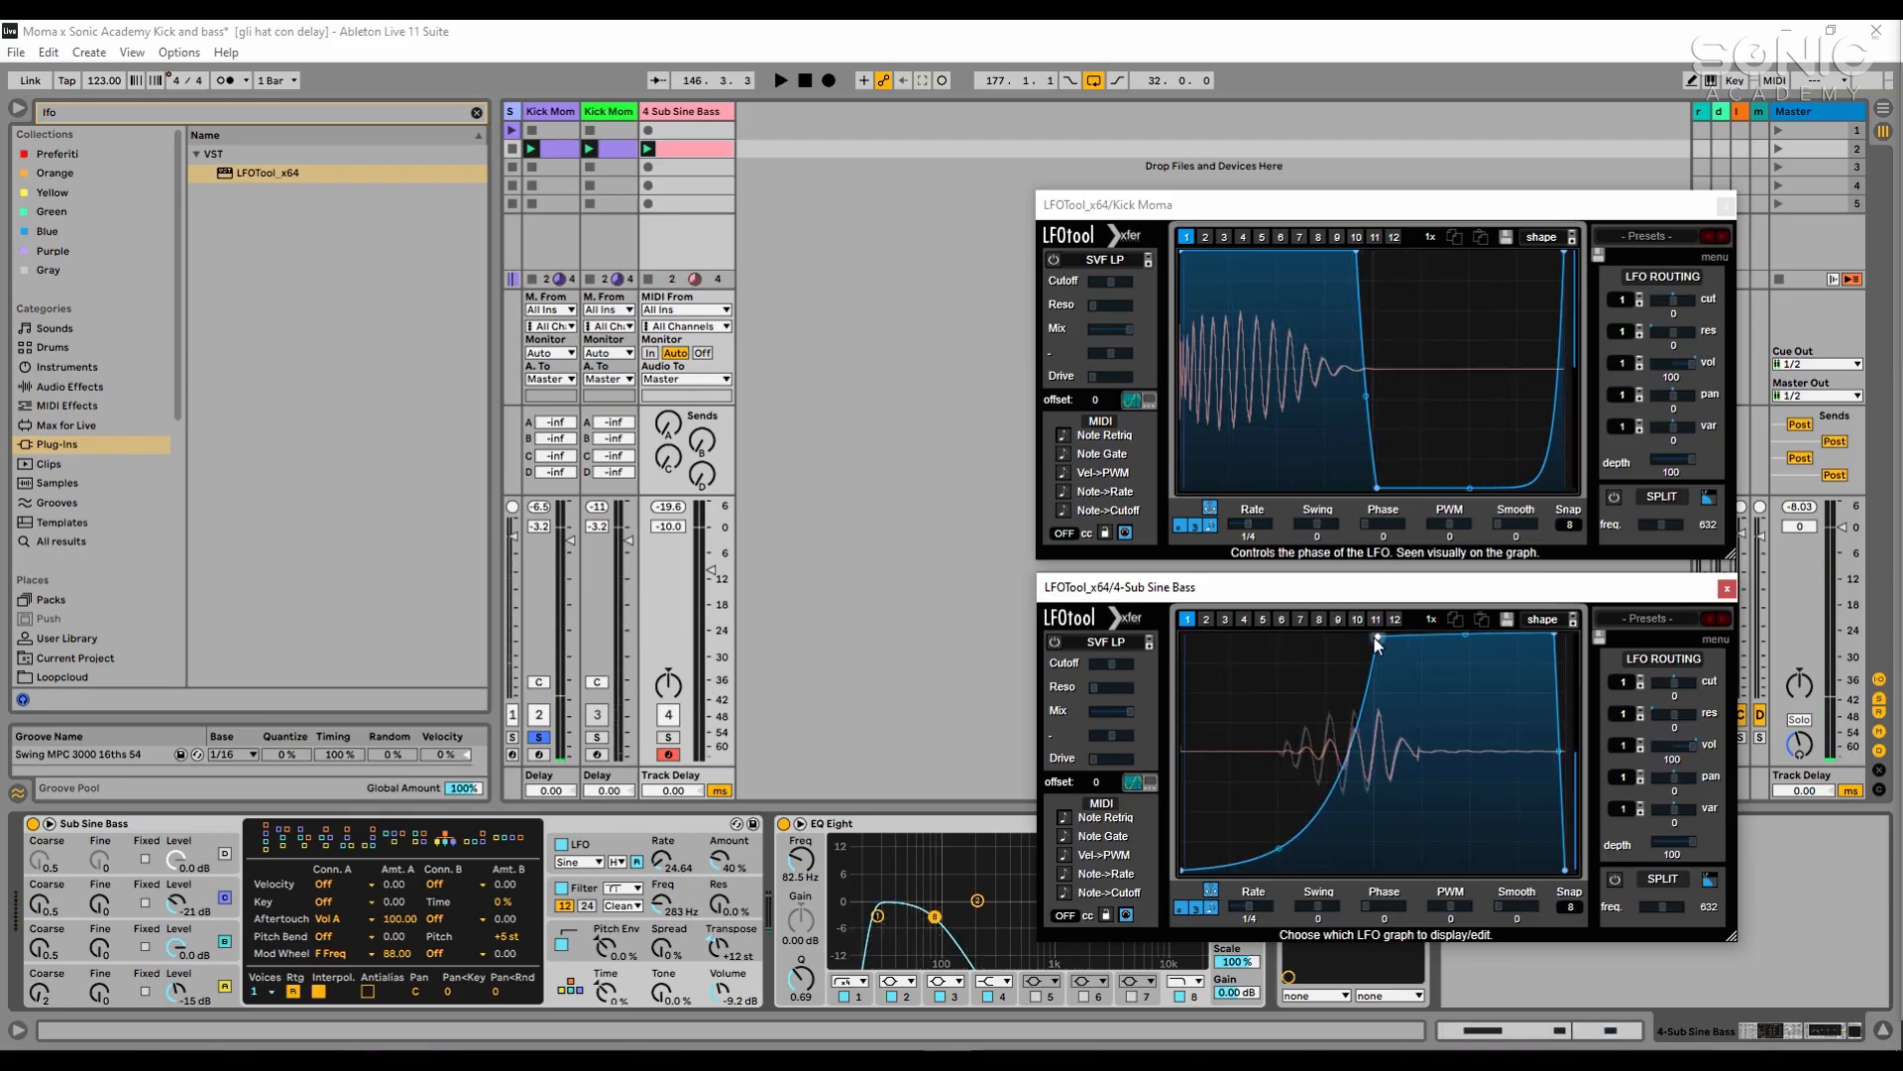
pyautogui.press('space')
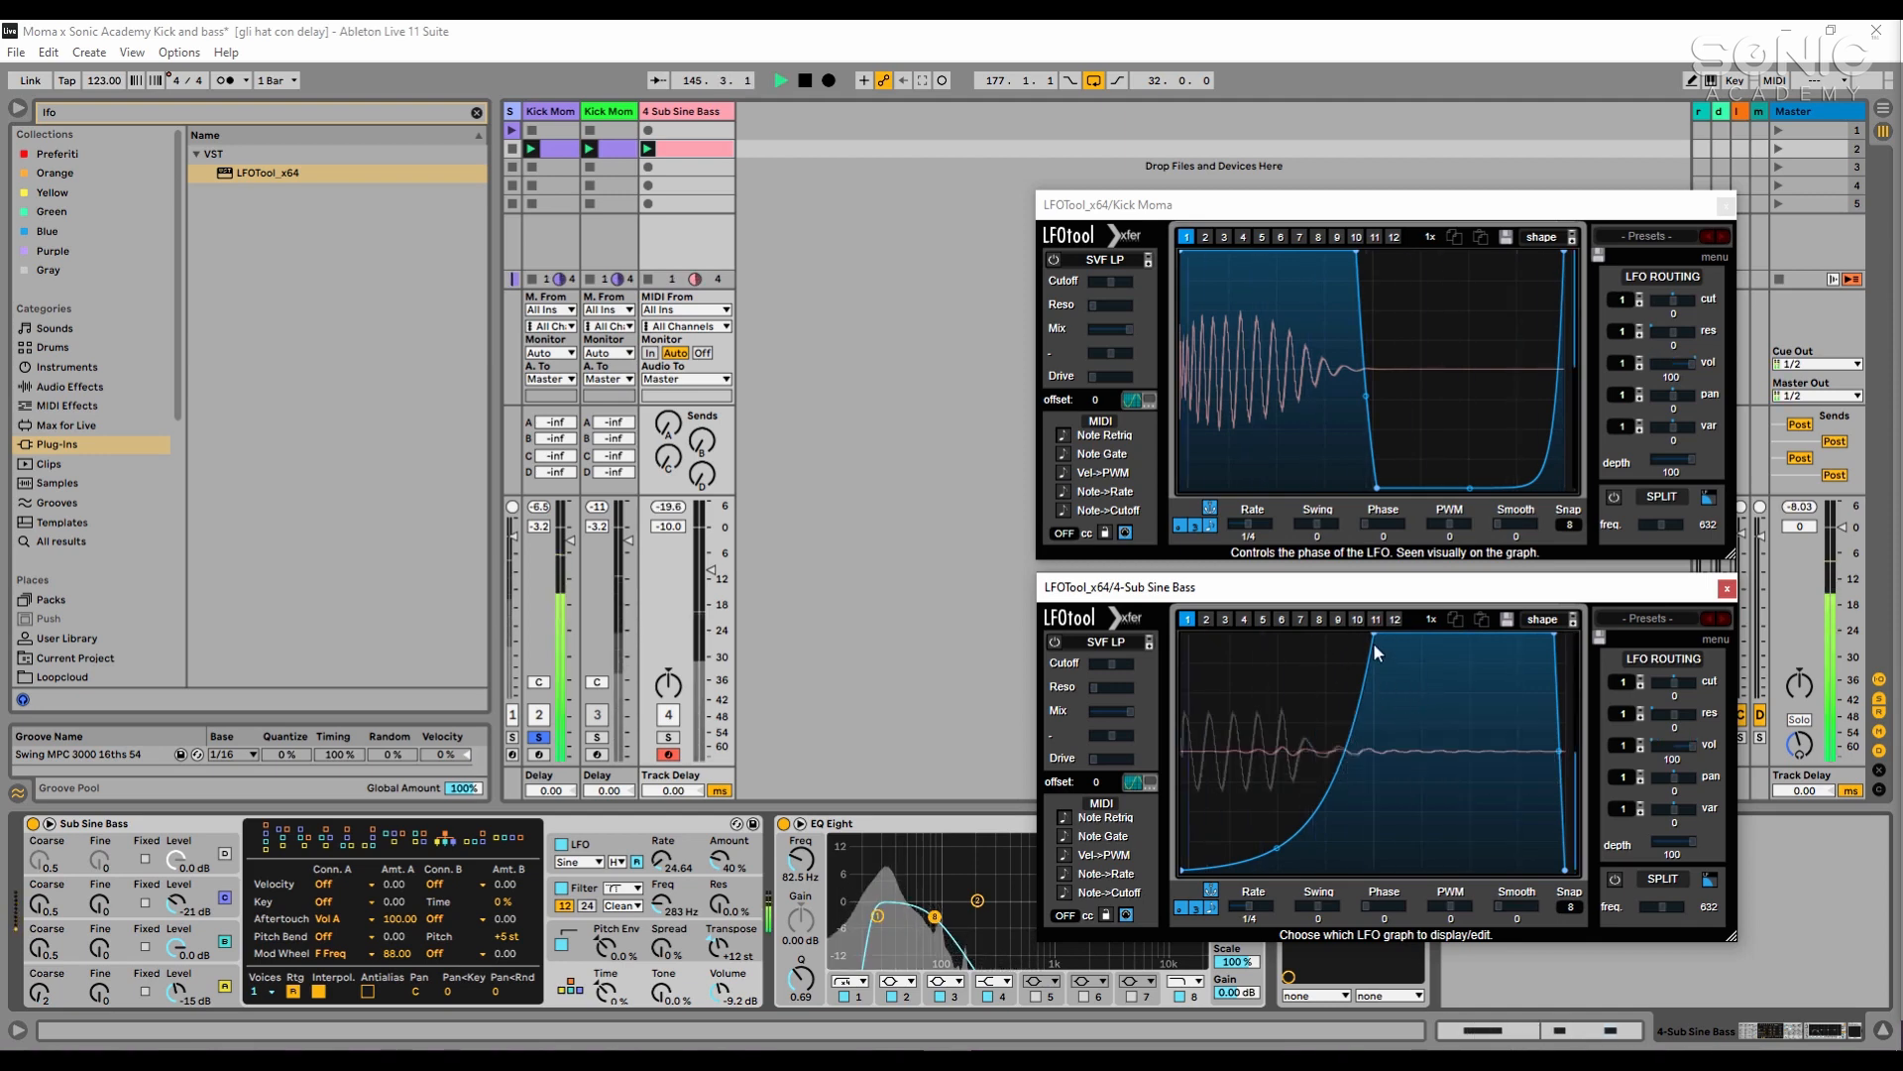
pyautogui.moveTo(1552, 637); pyautogui.dragTo(1547, 633)
pyautogui.moveTo(1378, 637); pyautogui.dragTo(1381, 639)
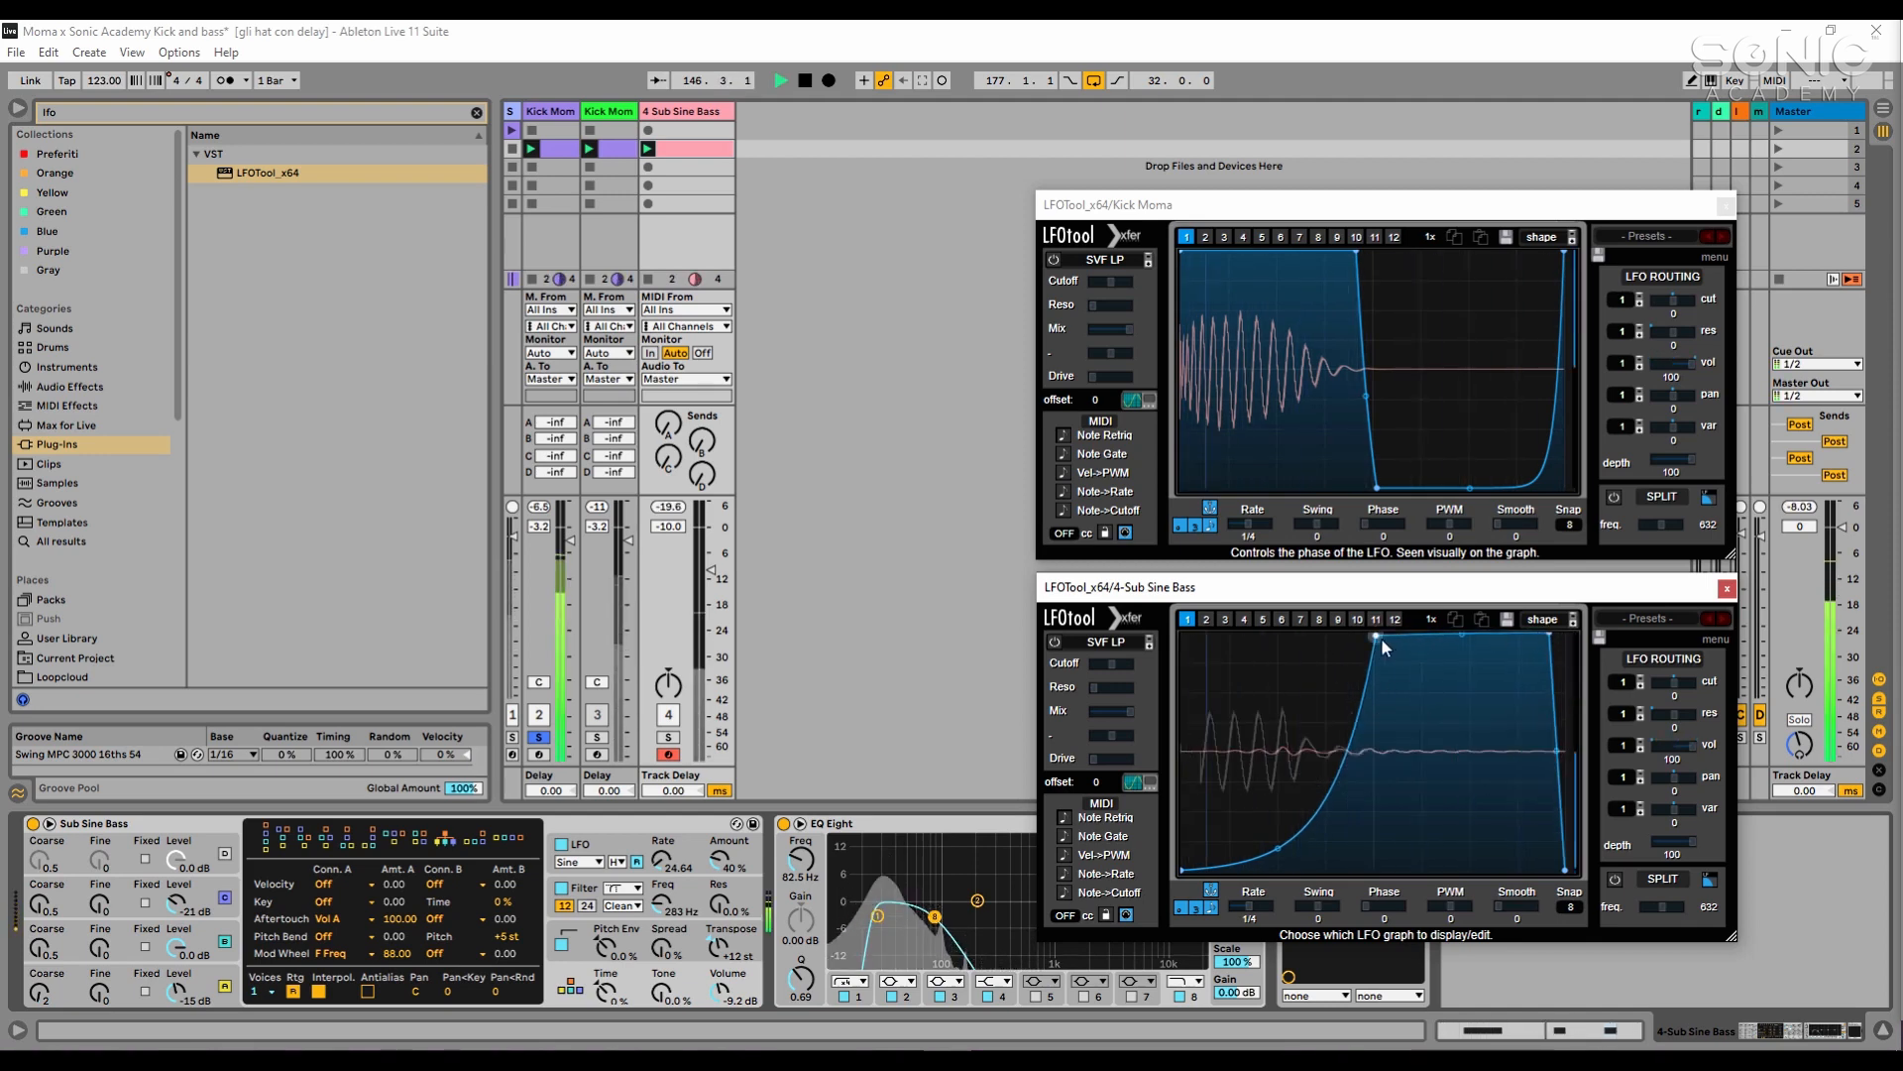
# - Solo the Sub Sine Bass track together with the kick and raise its track volume to -6.5 dB
pyautogui.keyDown('ctrl'); pyautogui.click(669, 737); pyautogui.keyUp('ctrl')
pyautogui.moveTo(711, 570); pyautogui.dragTo(711, 554)
pyautogui.press('space')
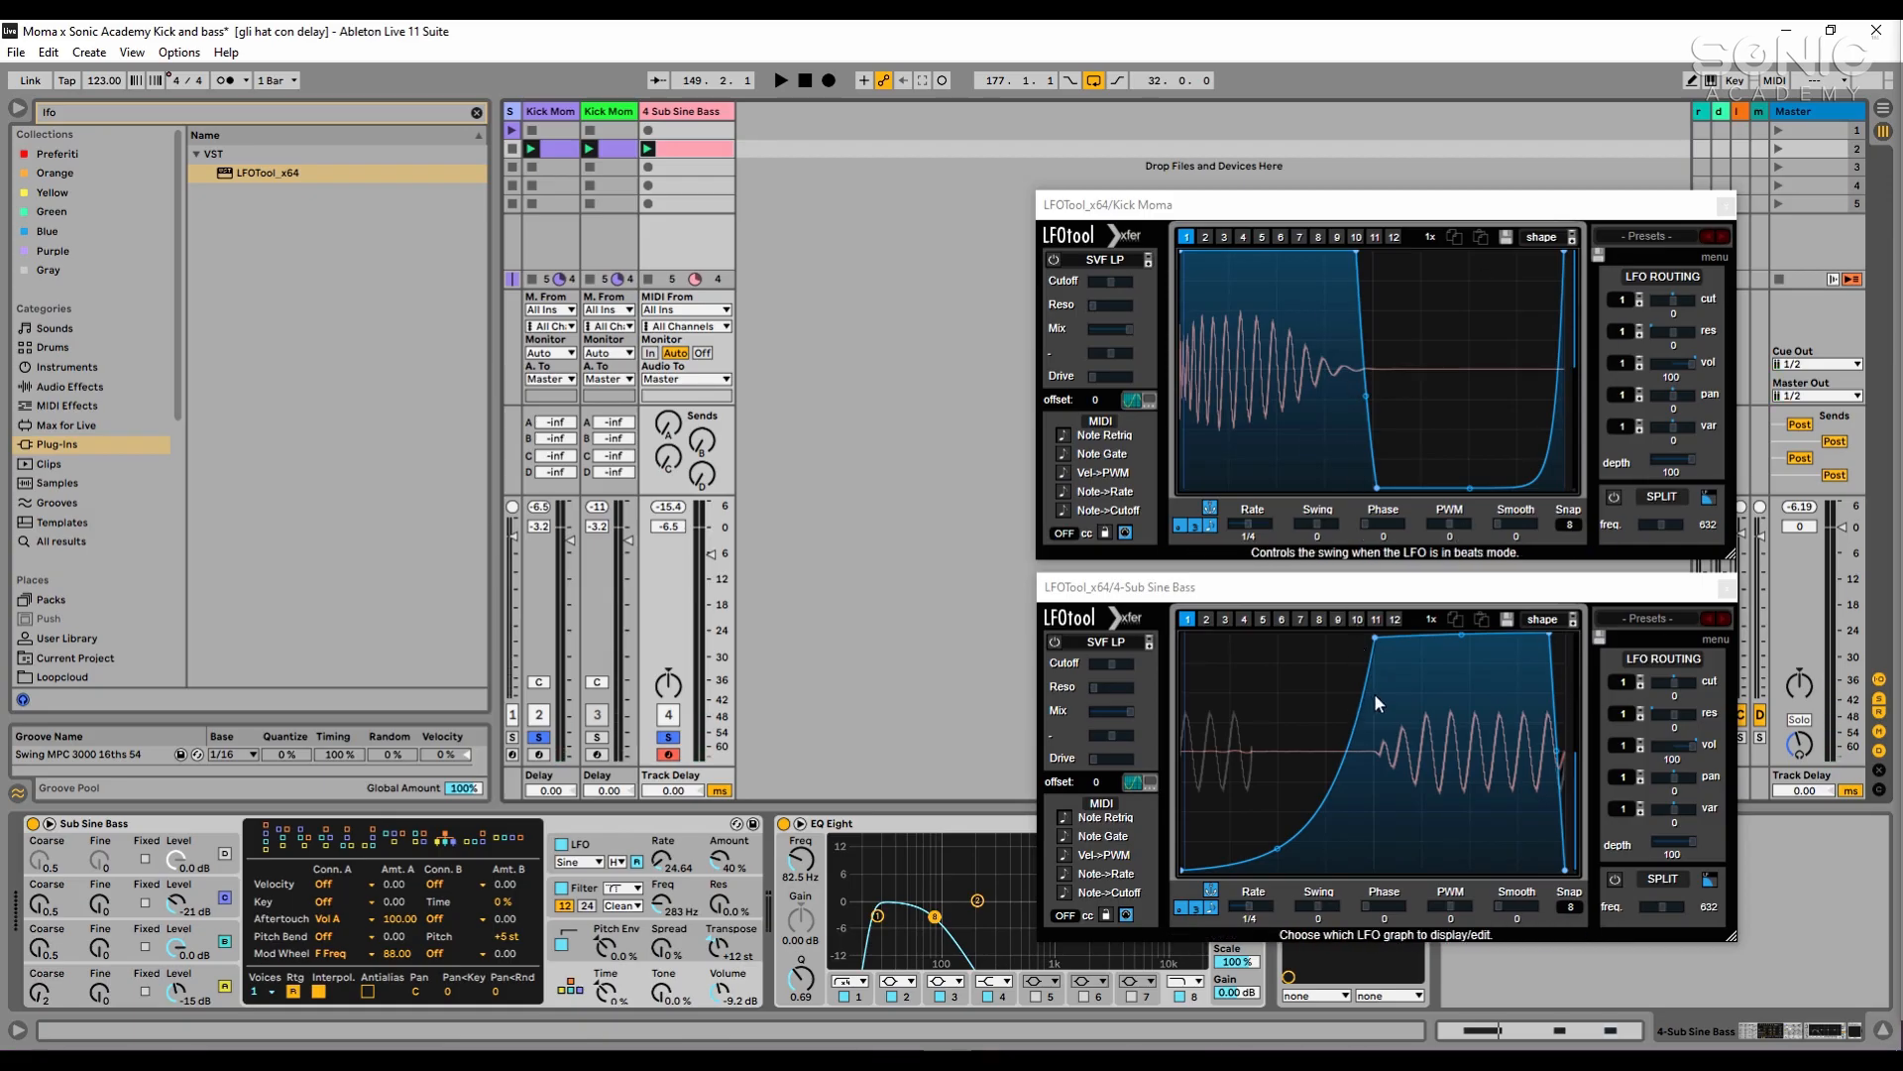
# - Deepen the rising bend of the bass LFOTool curve slightly and raise the Sub Sine Bass track volume to -4 dB during playback
pyautogui.moveTo(1276, 849); pyautogui.dragTo(1276, 853)
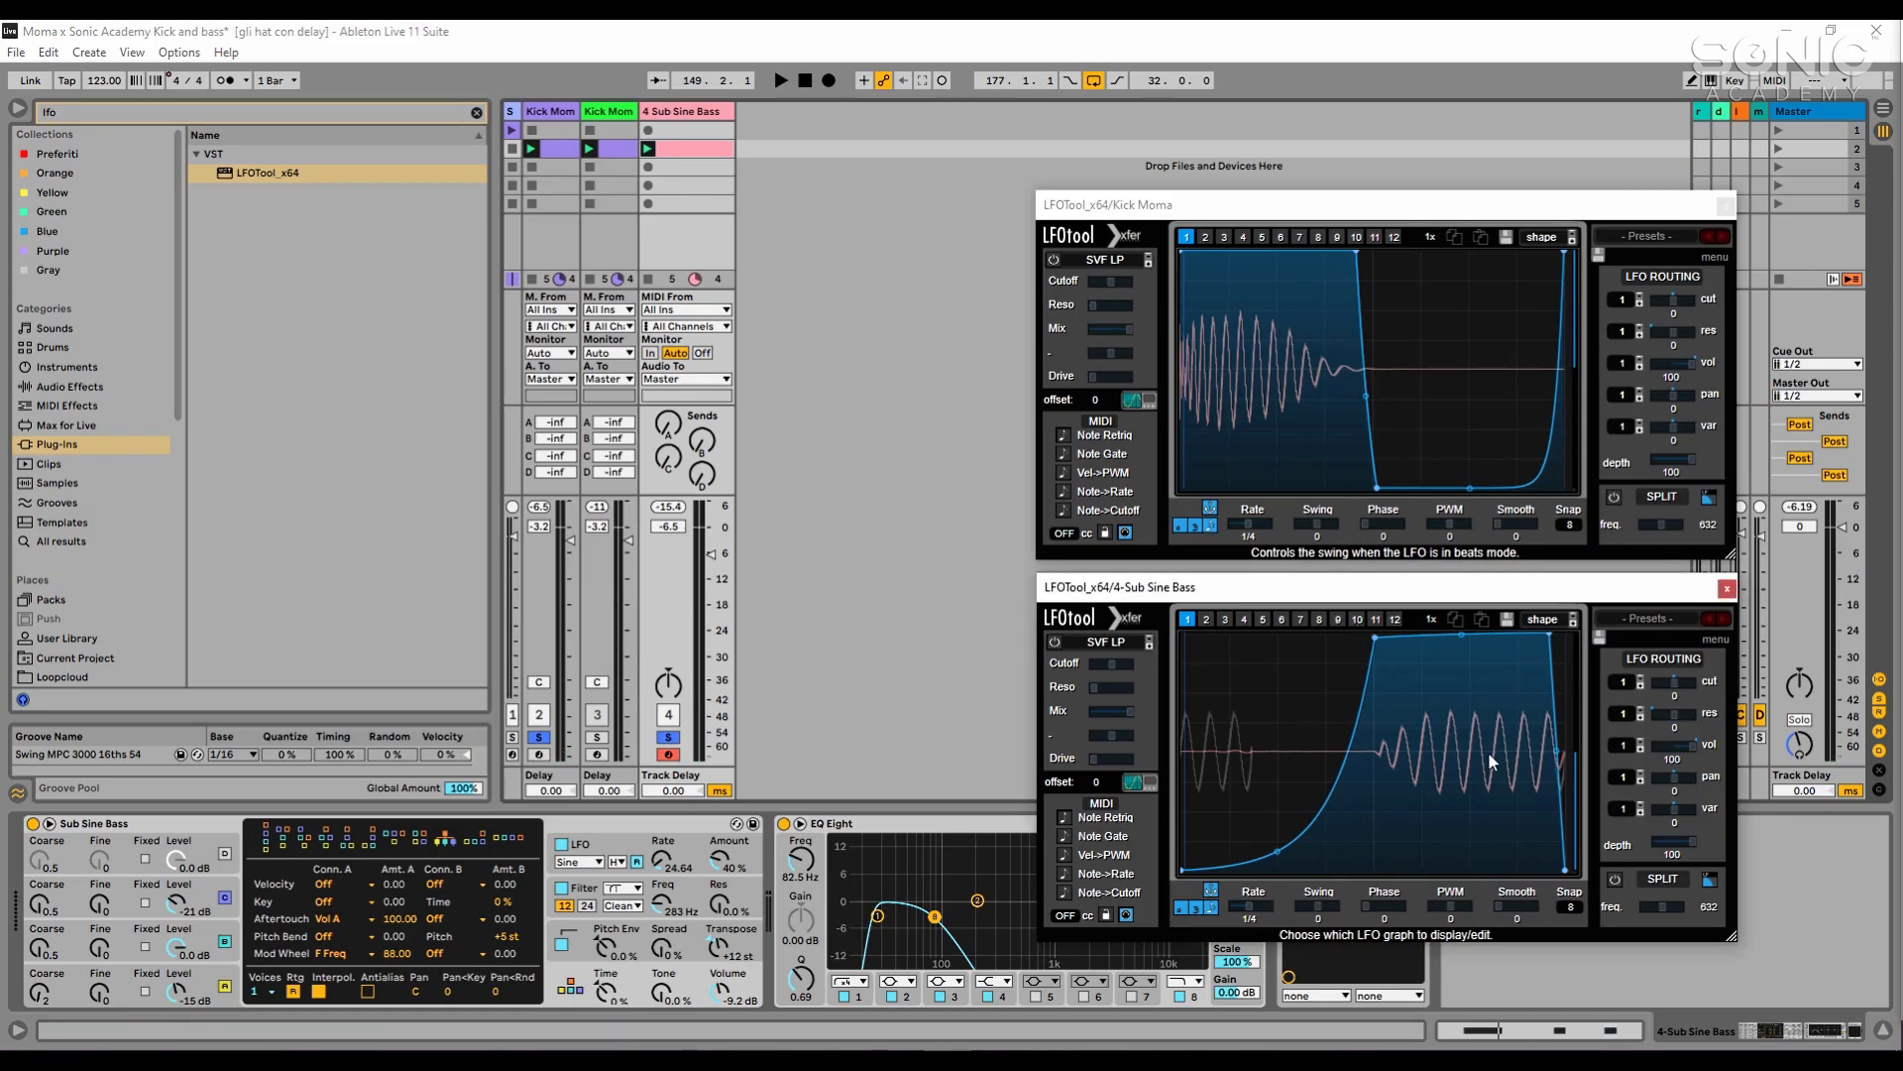
pyautogui.click(972, 599)
pyautogui.press('space')
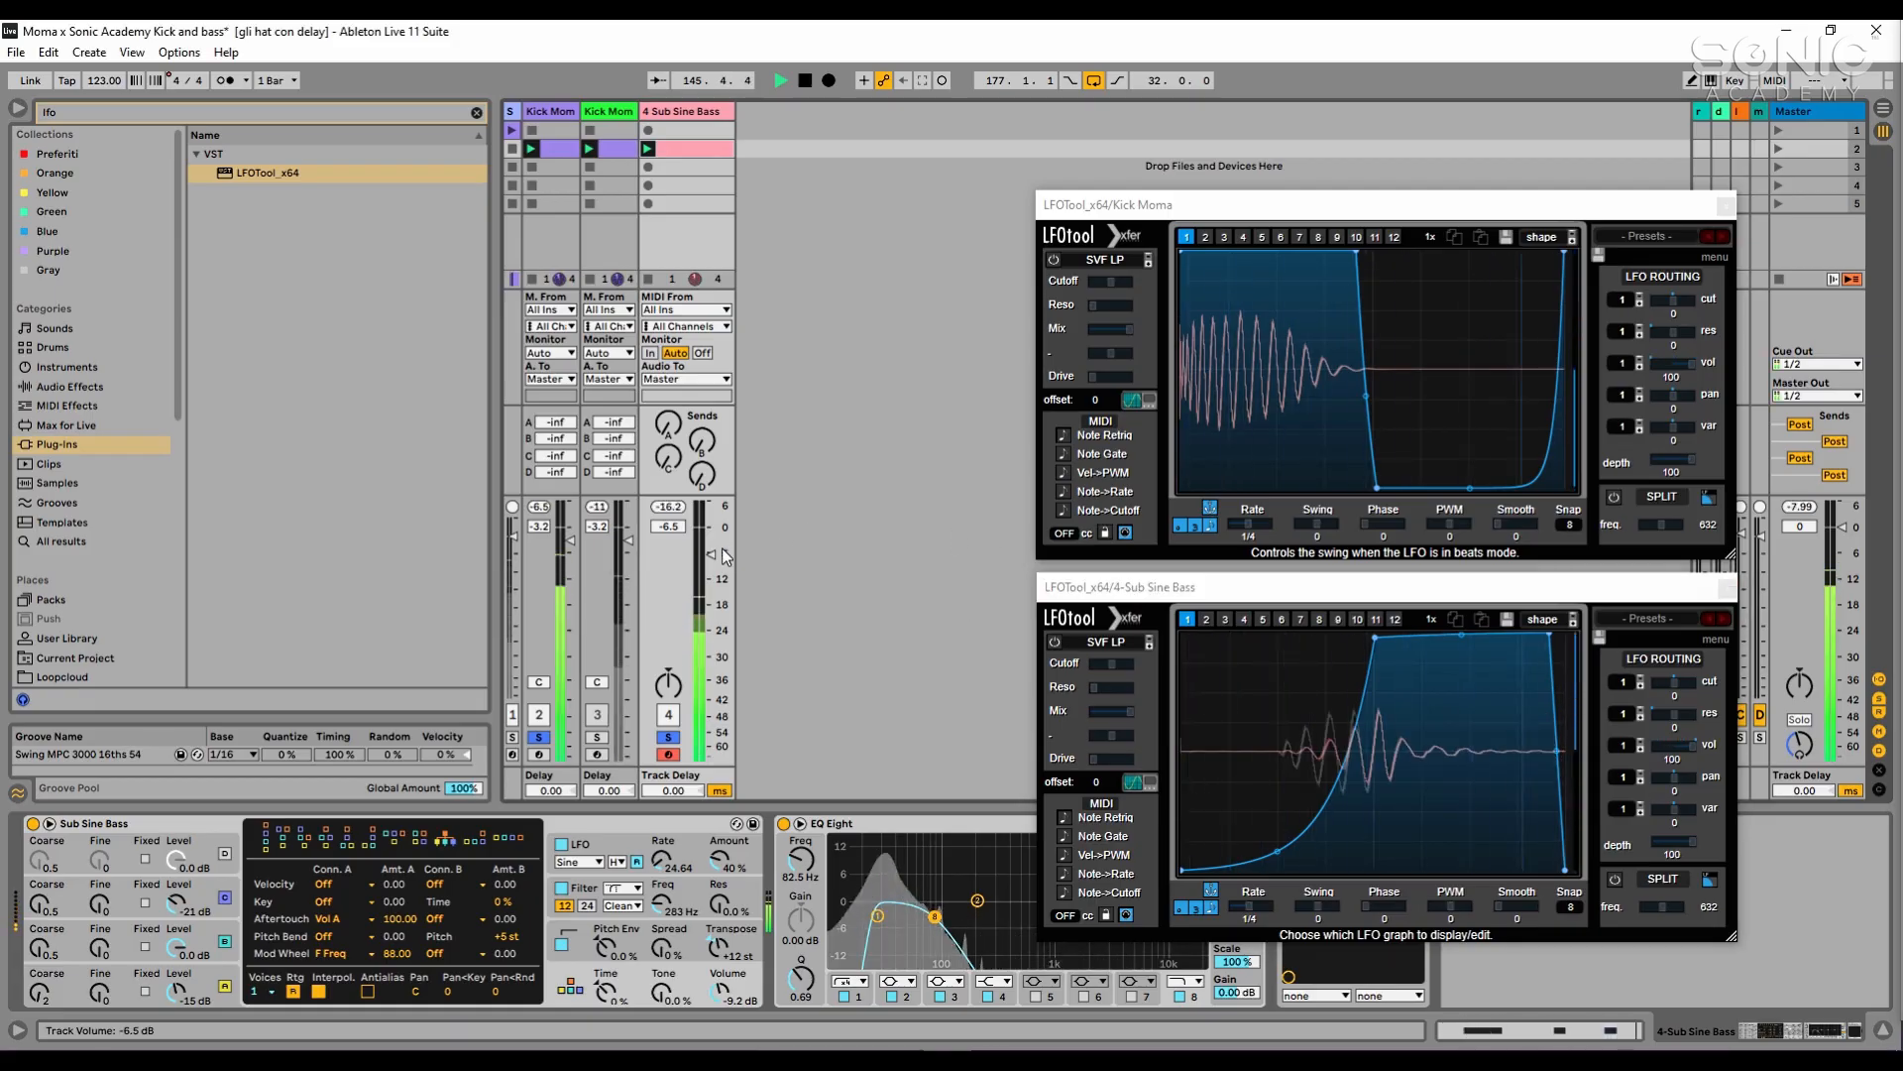
pyautogui.moveTo(711, 553); pyautogui.dragTo(710, 544)
pyautogui.press('space')
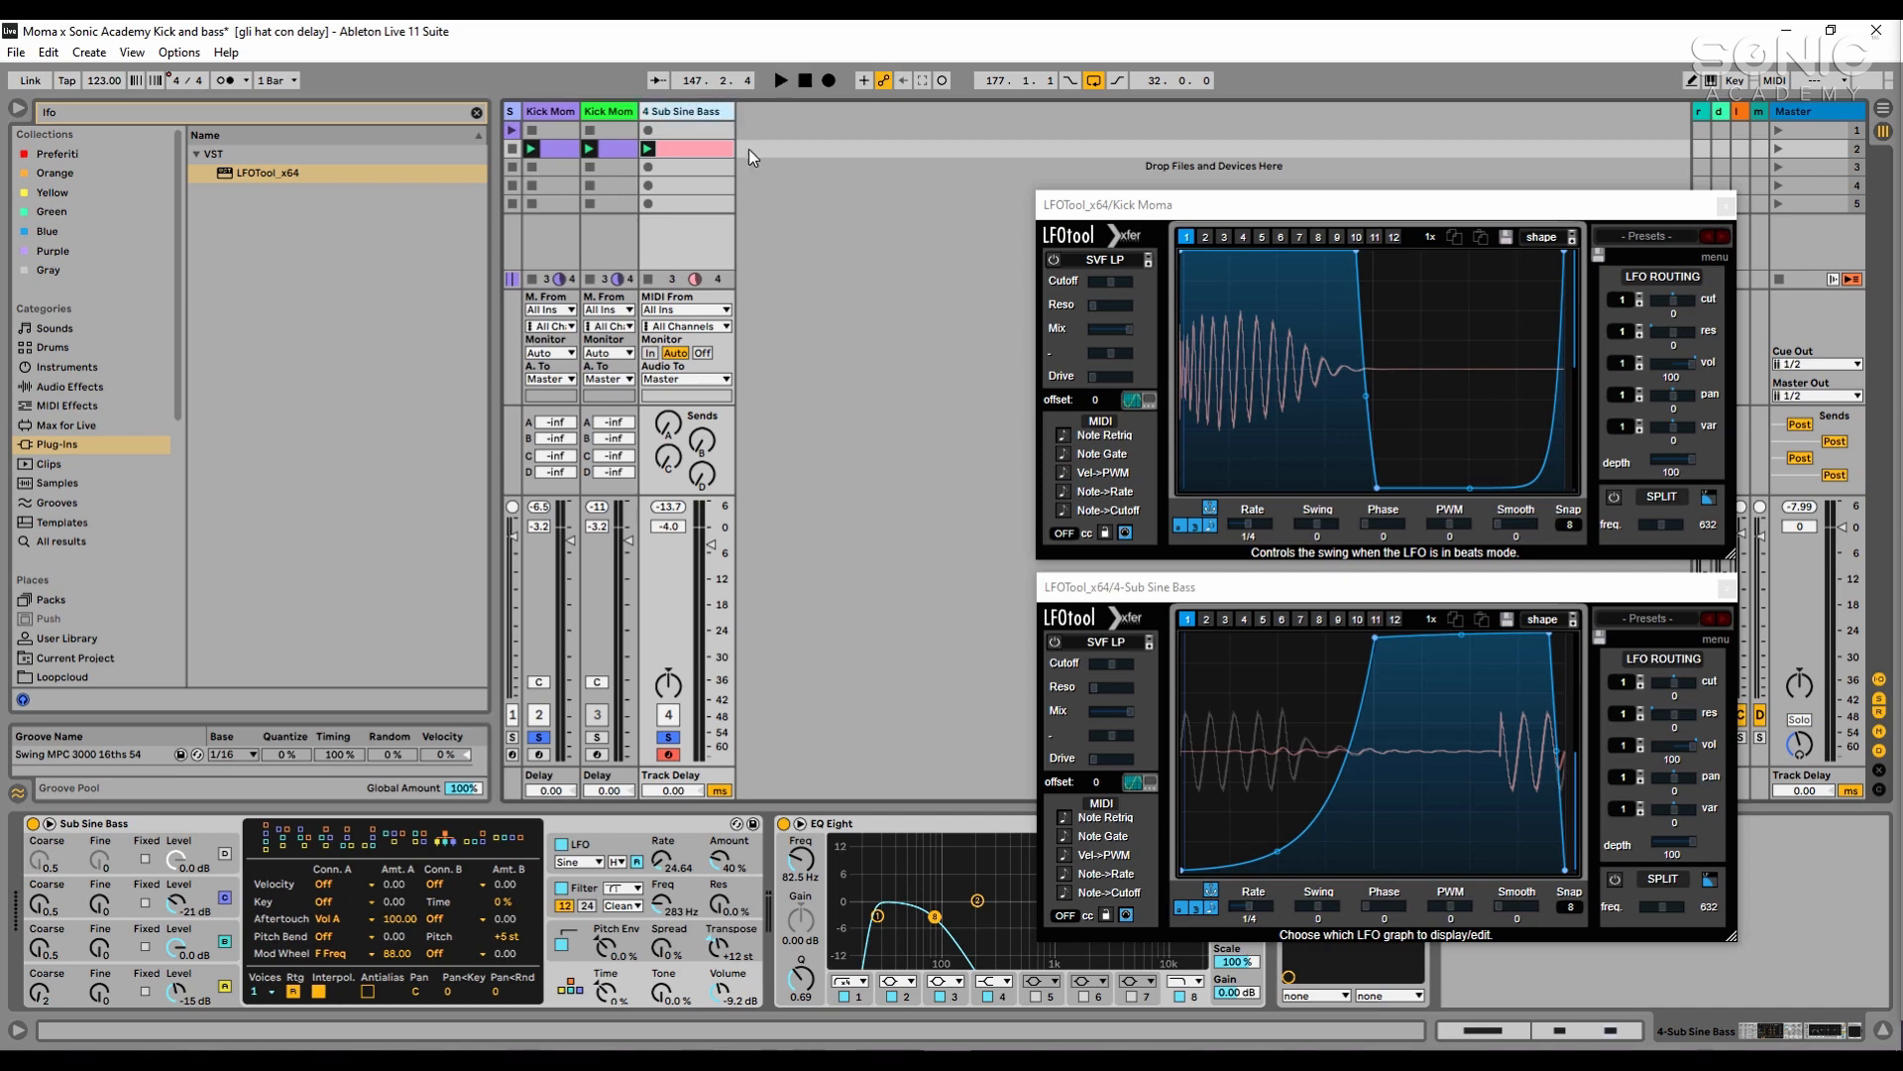
# - Search the audio effects for "compre", add the Dynamics Compressor to the Sub Sine Bass track and close both LFOTool windows
pyautogui.click(876, 240)
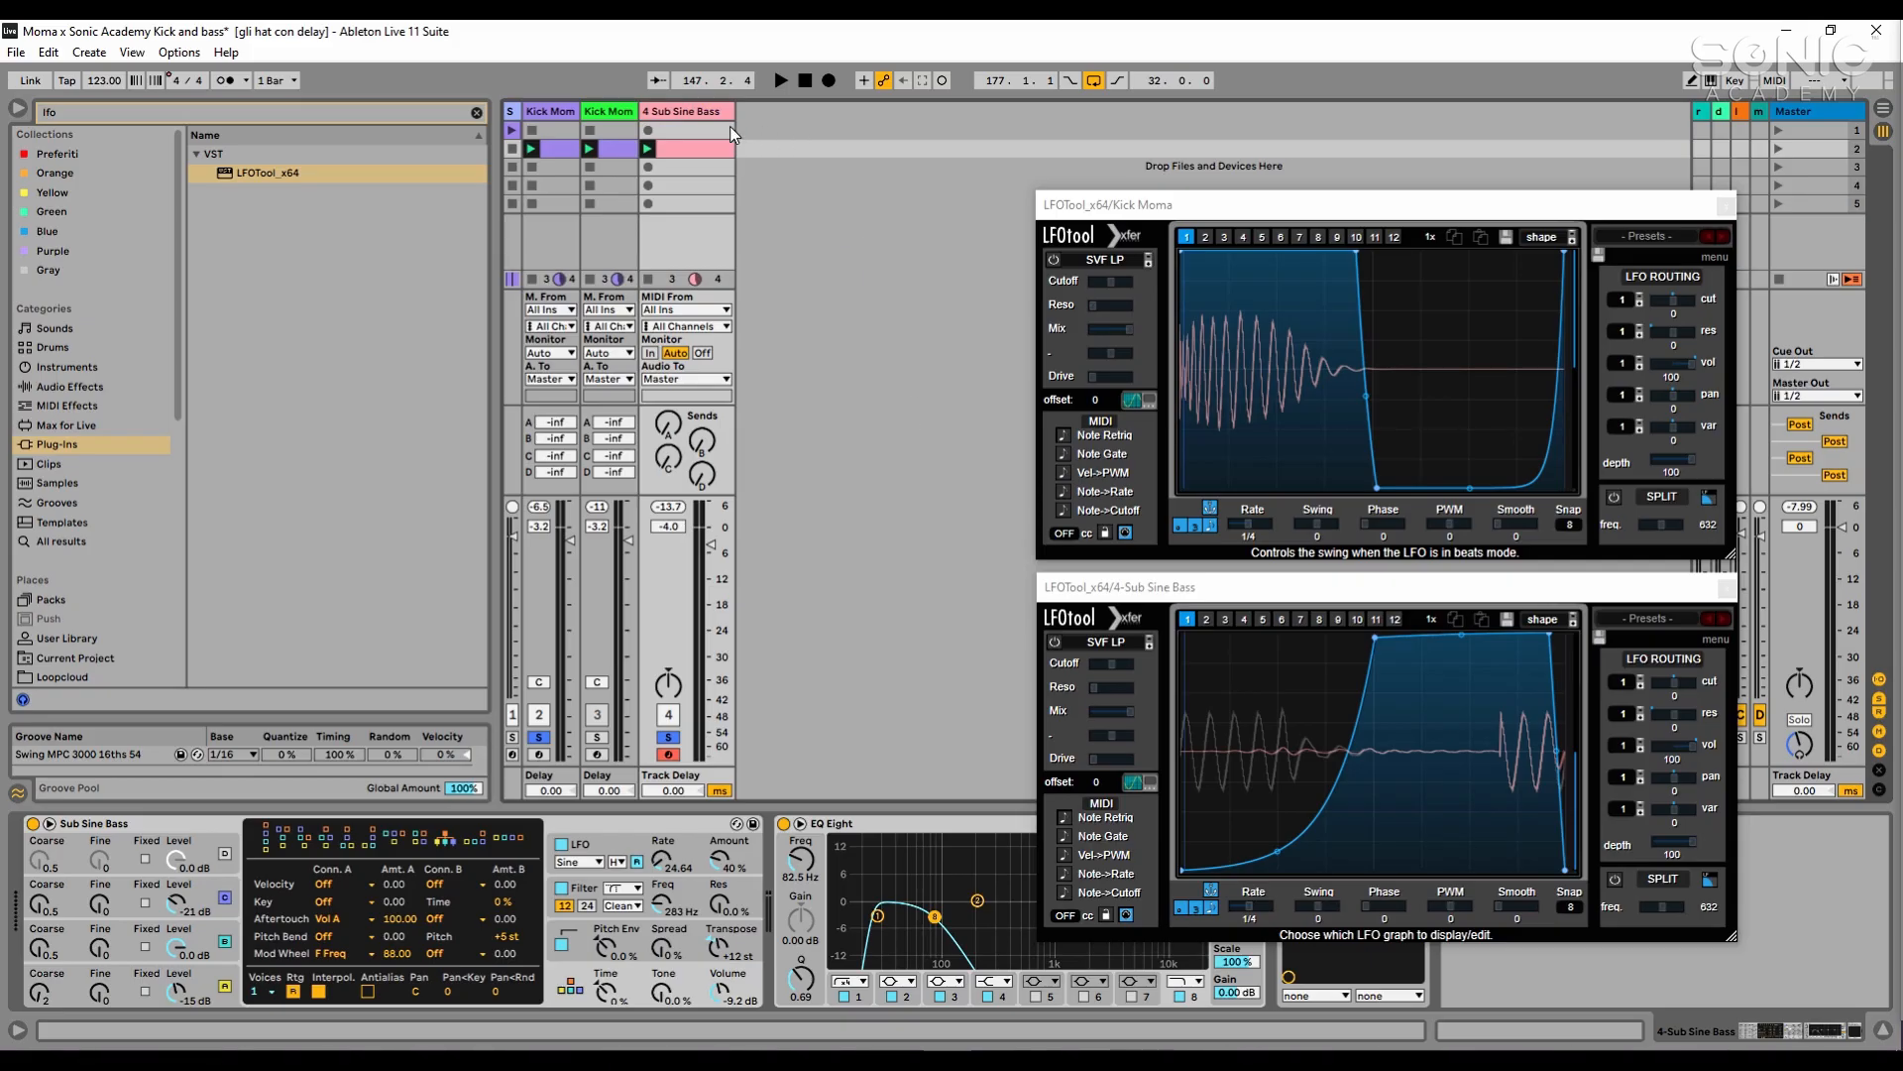
pyautogui.click(366, 109)
pyautogui.write('compre')
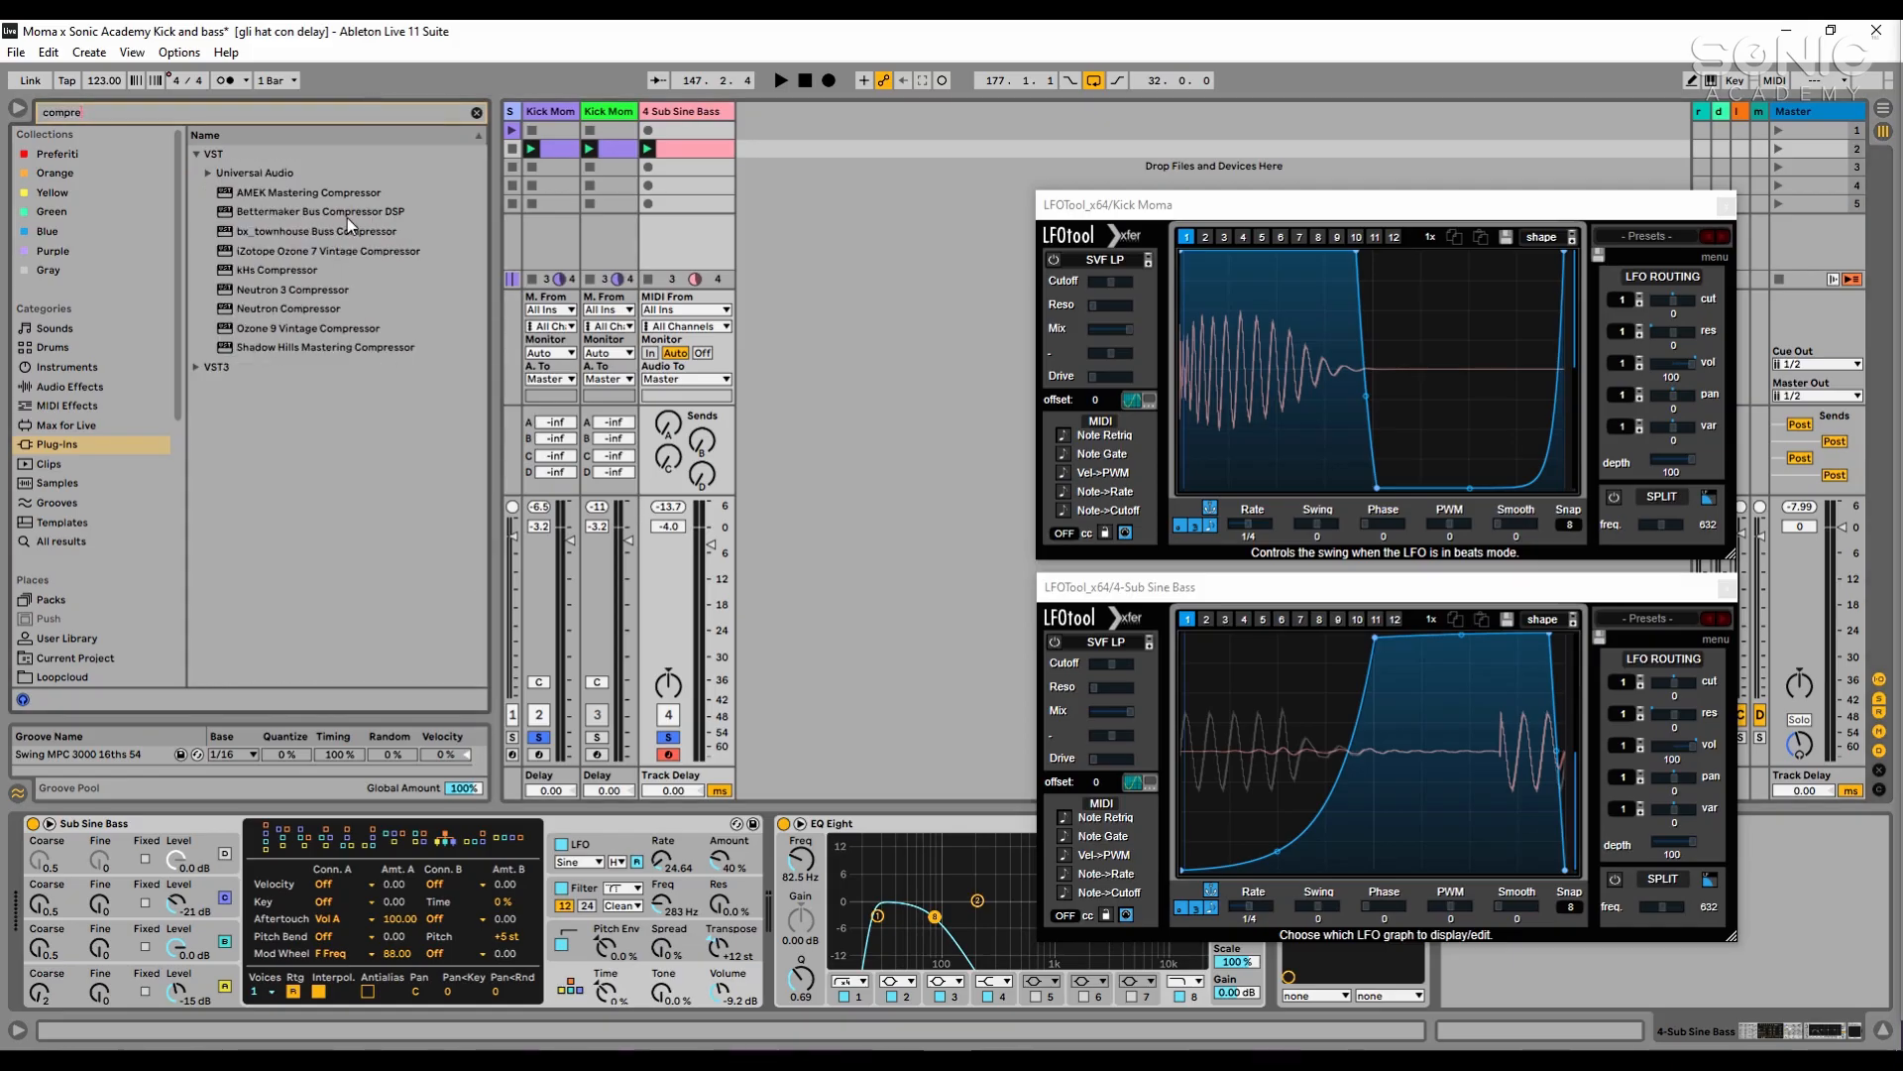
pyautogui.click(127, 388)
pyautogui.click(256, 175)
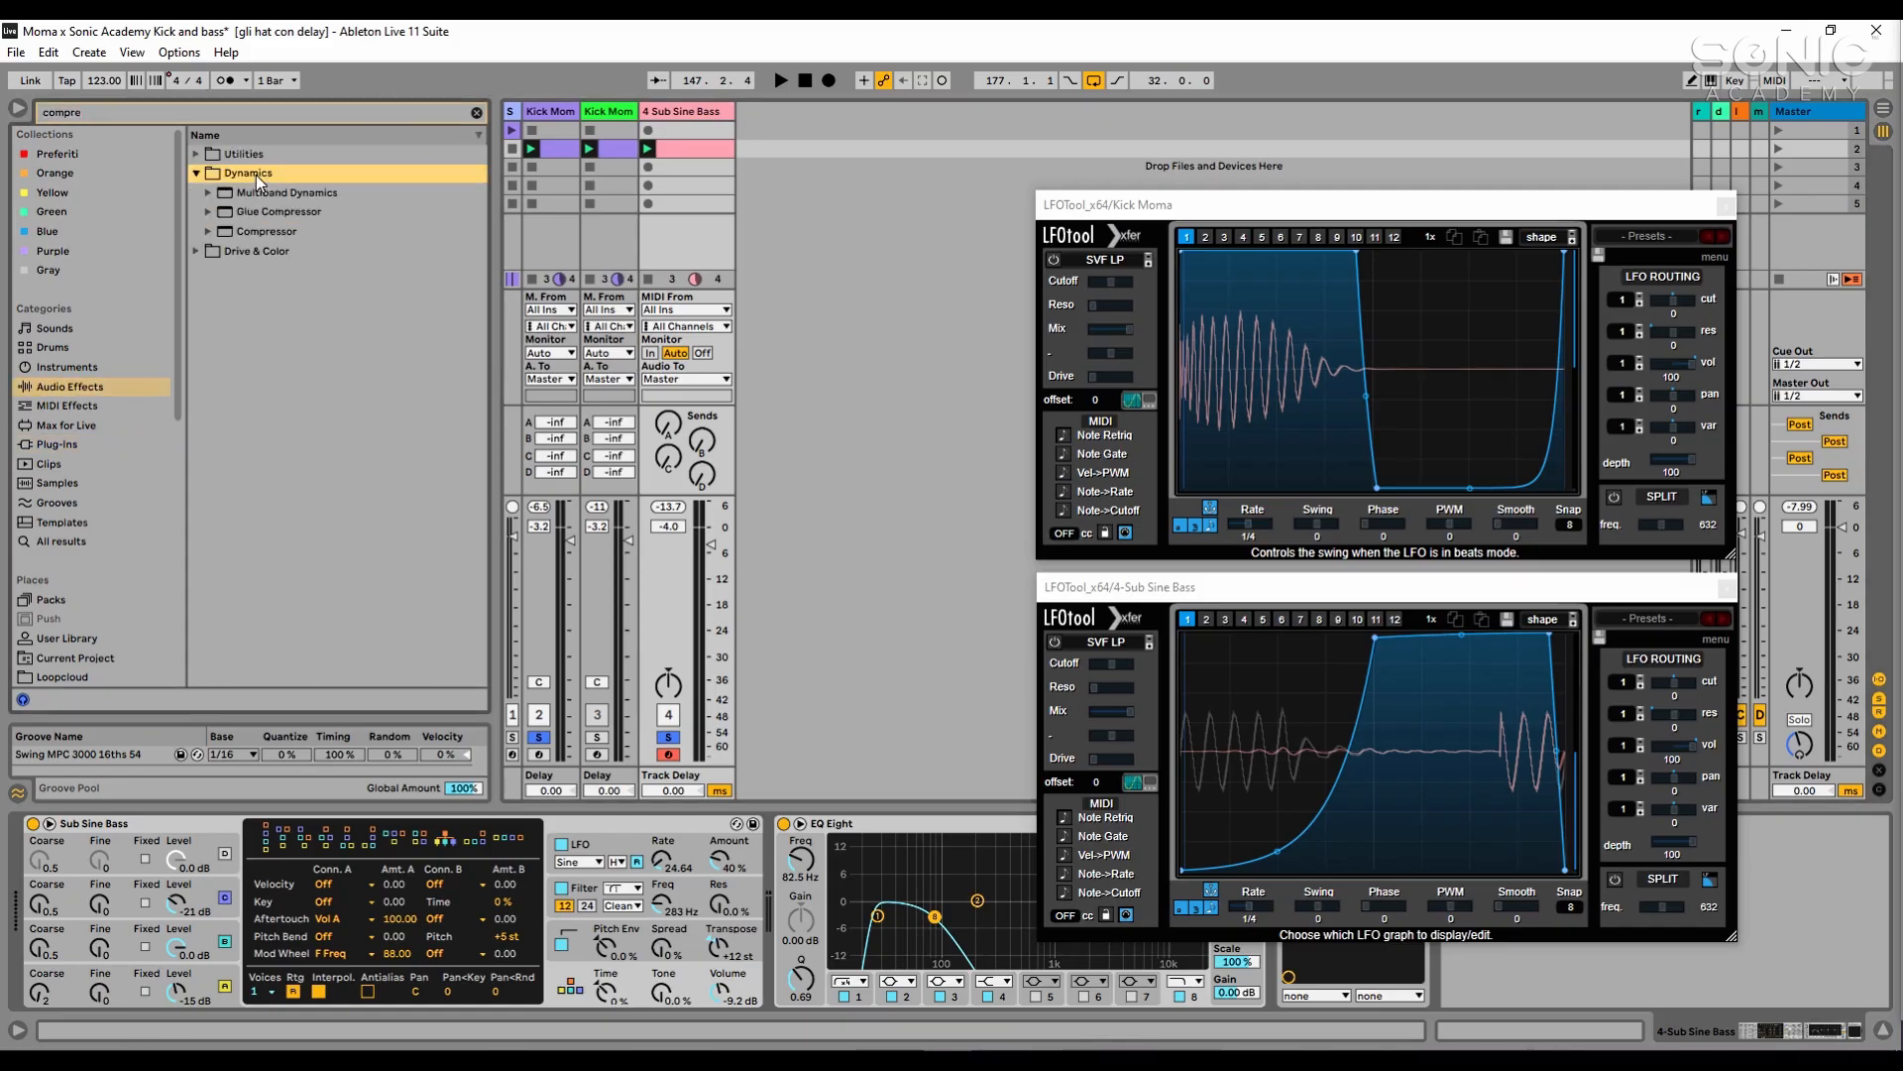
pyautogui.moveTo(281, 230); pyautogui.dragTo(676, 117)
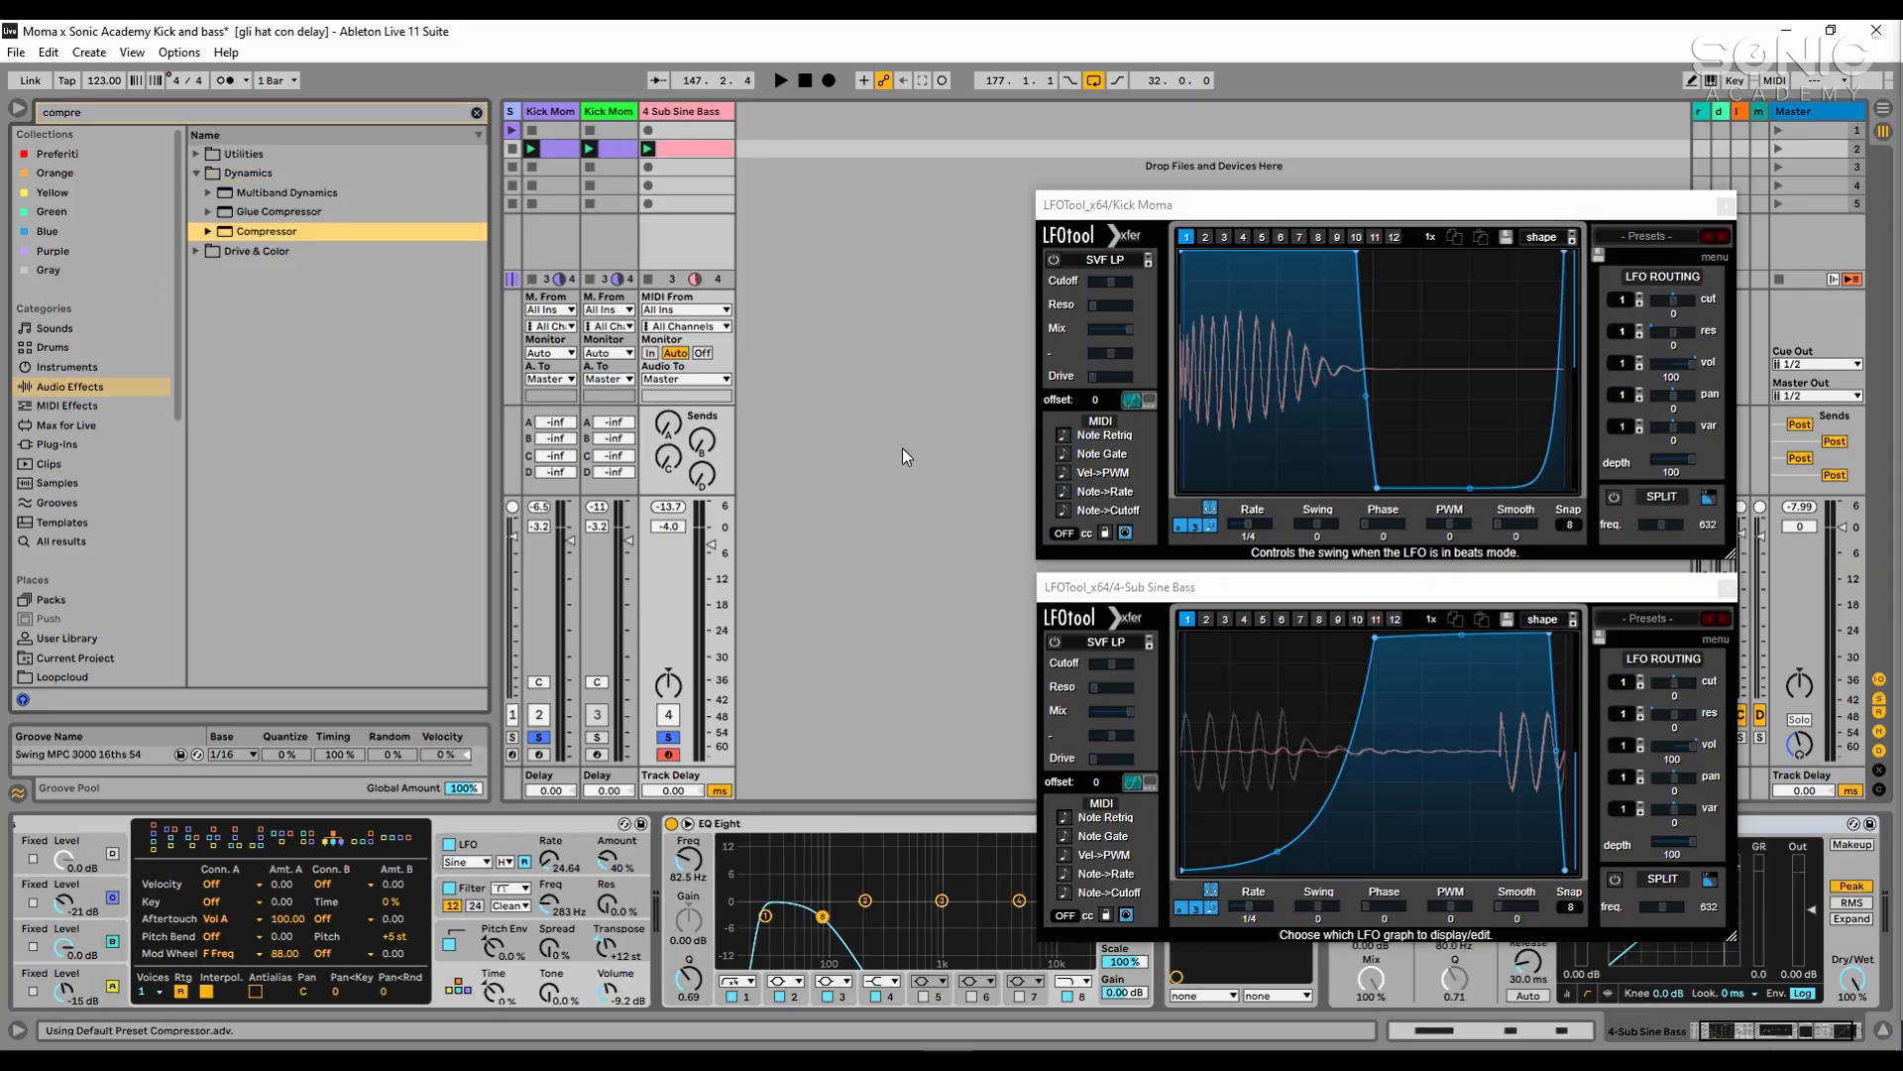
pyautogui.click(1726, 206)
pyautogui.click(1726, 588)
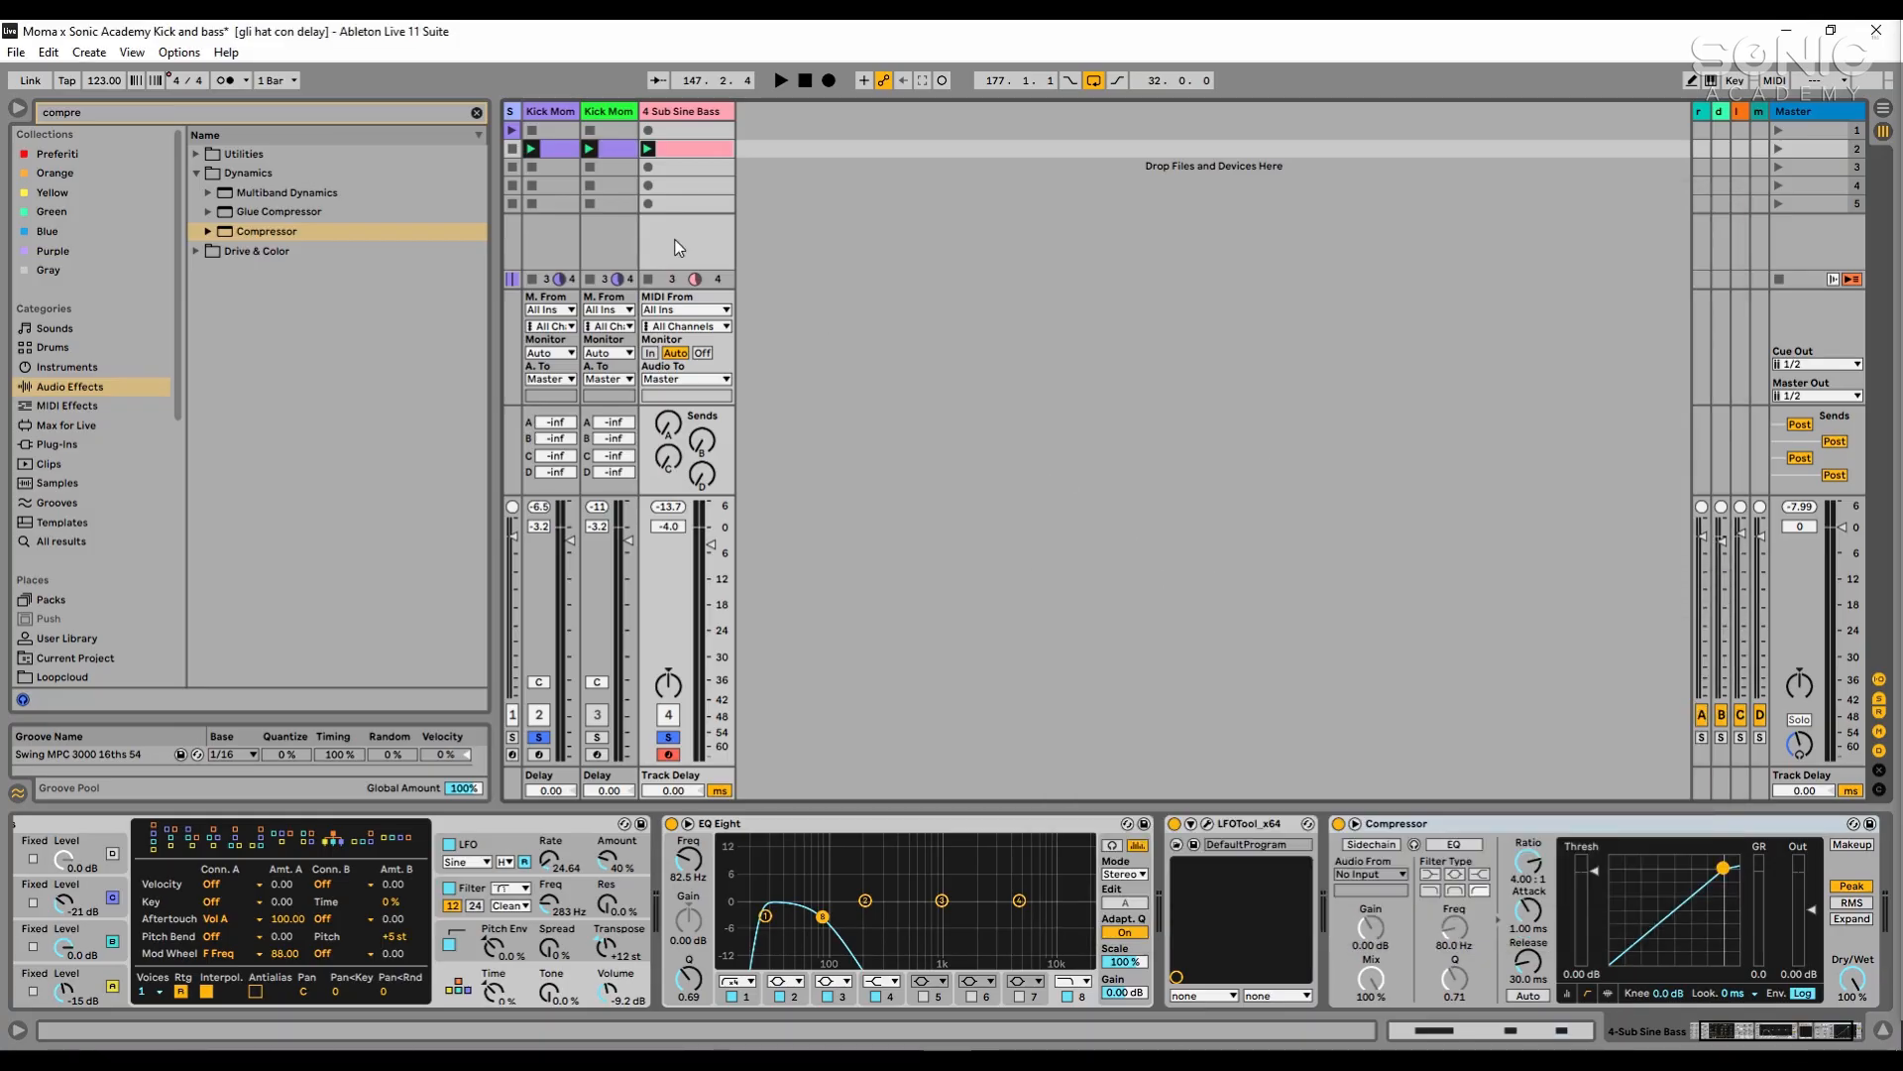
# - Enable the Compressor's sidechain with the SC track as its audio source and show the SC track's devices
pyautogui.click(1372, 844)
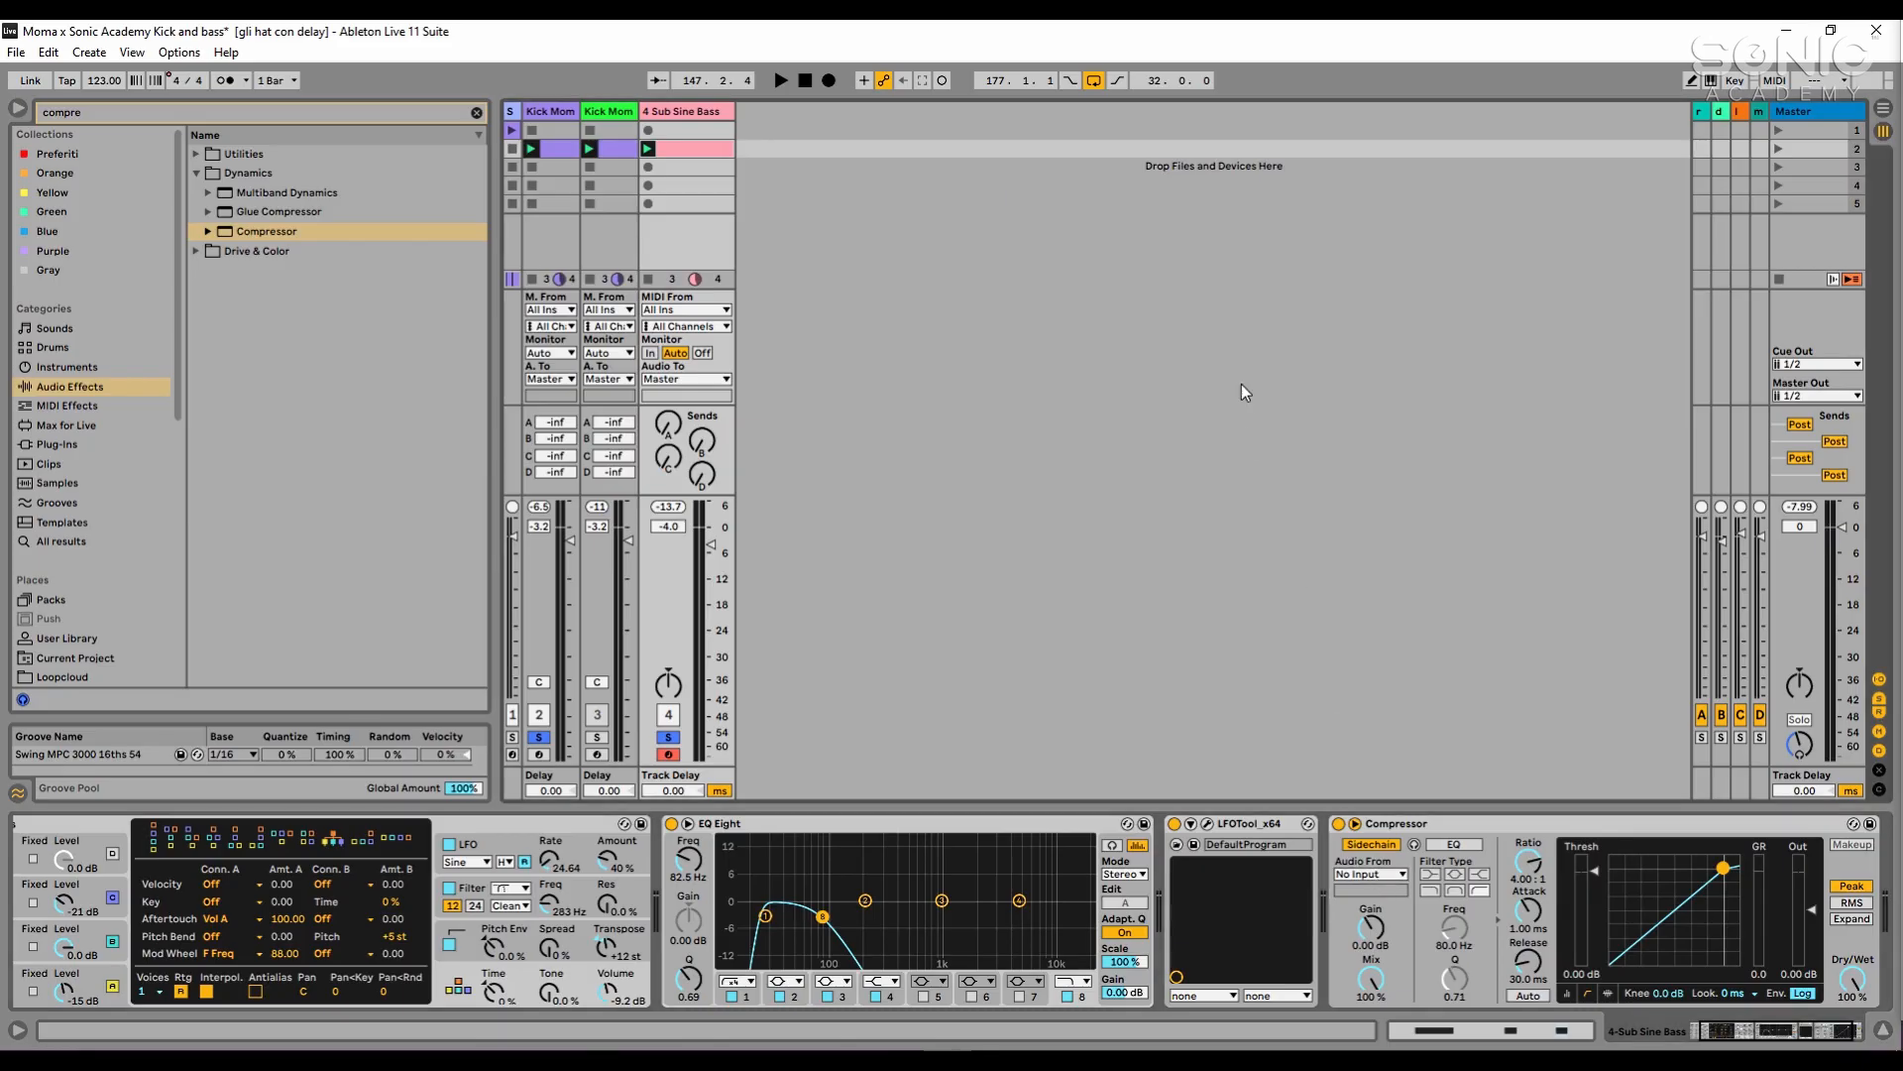
pyautogui.click(1378, 878)
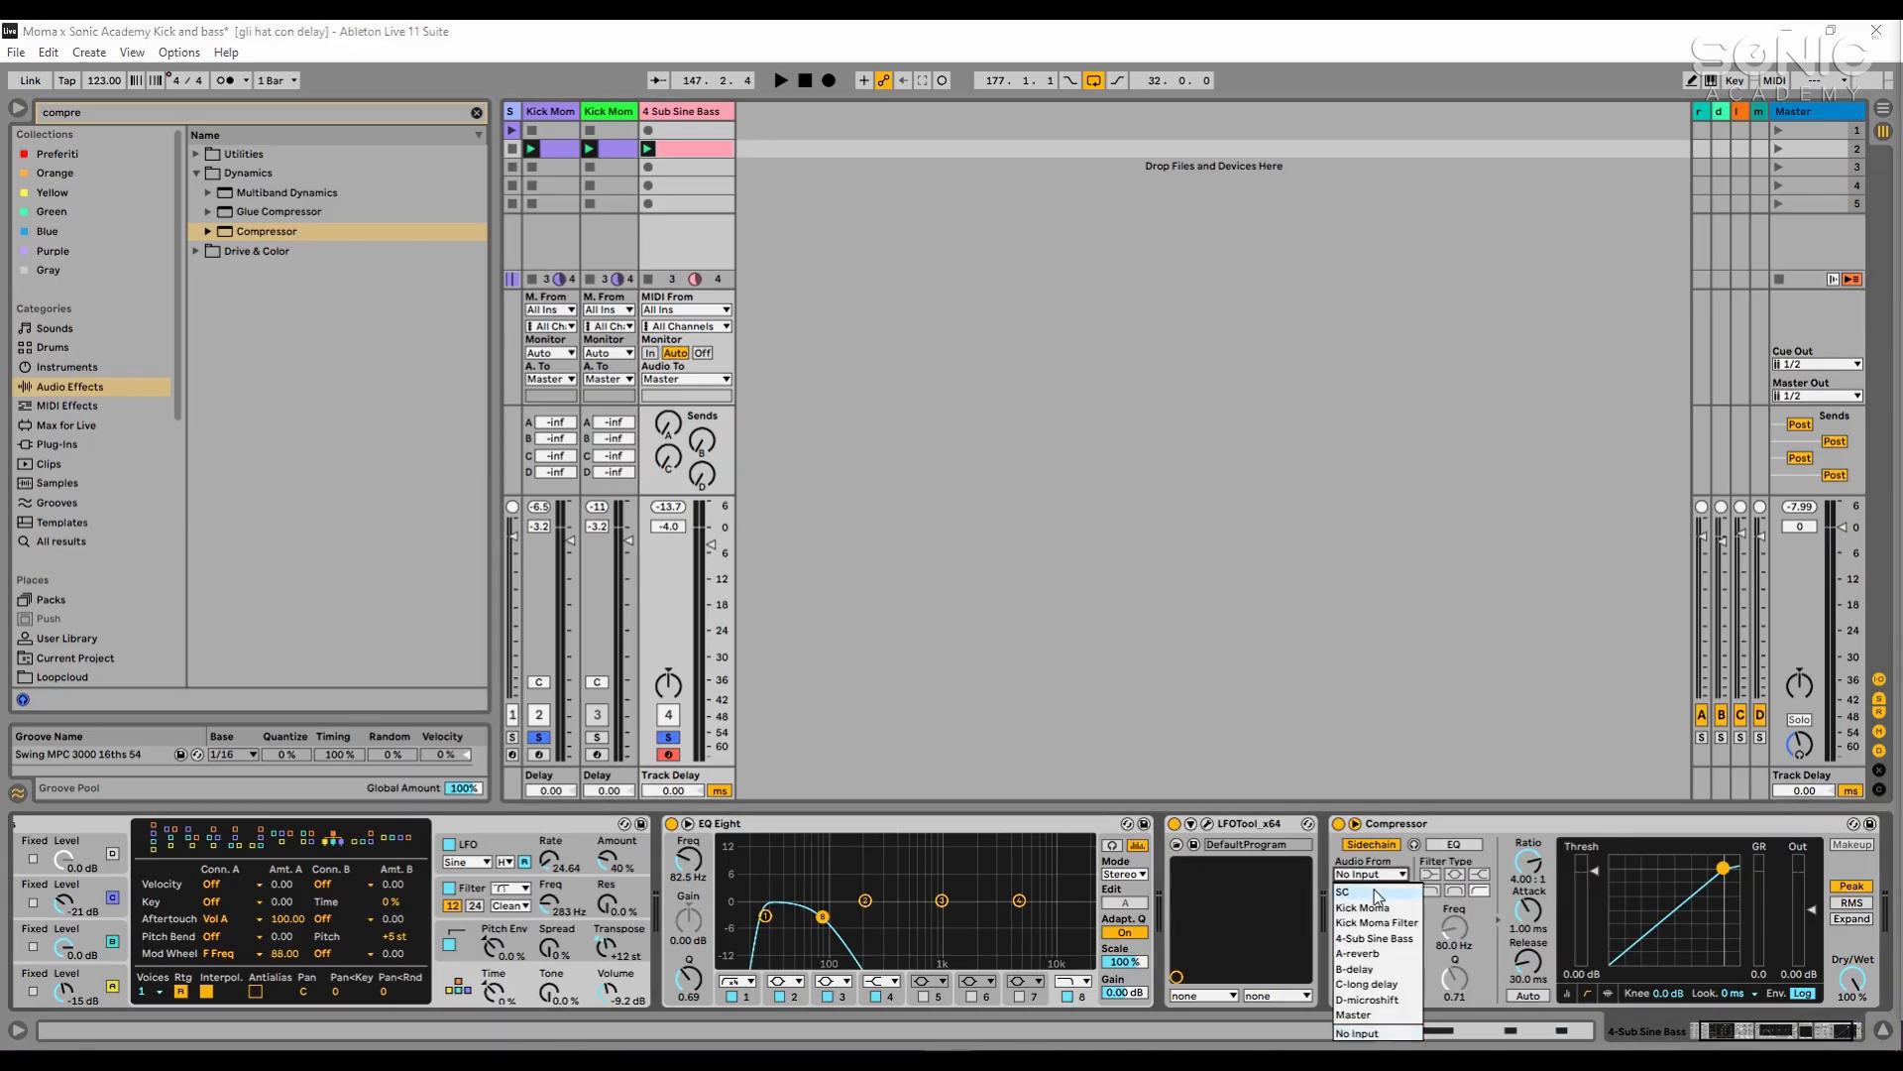
pyautogui.click(1378, 891)
pyautogui.click(516, 112)
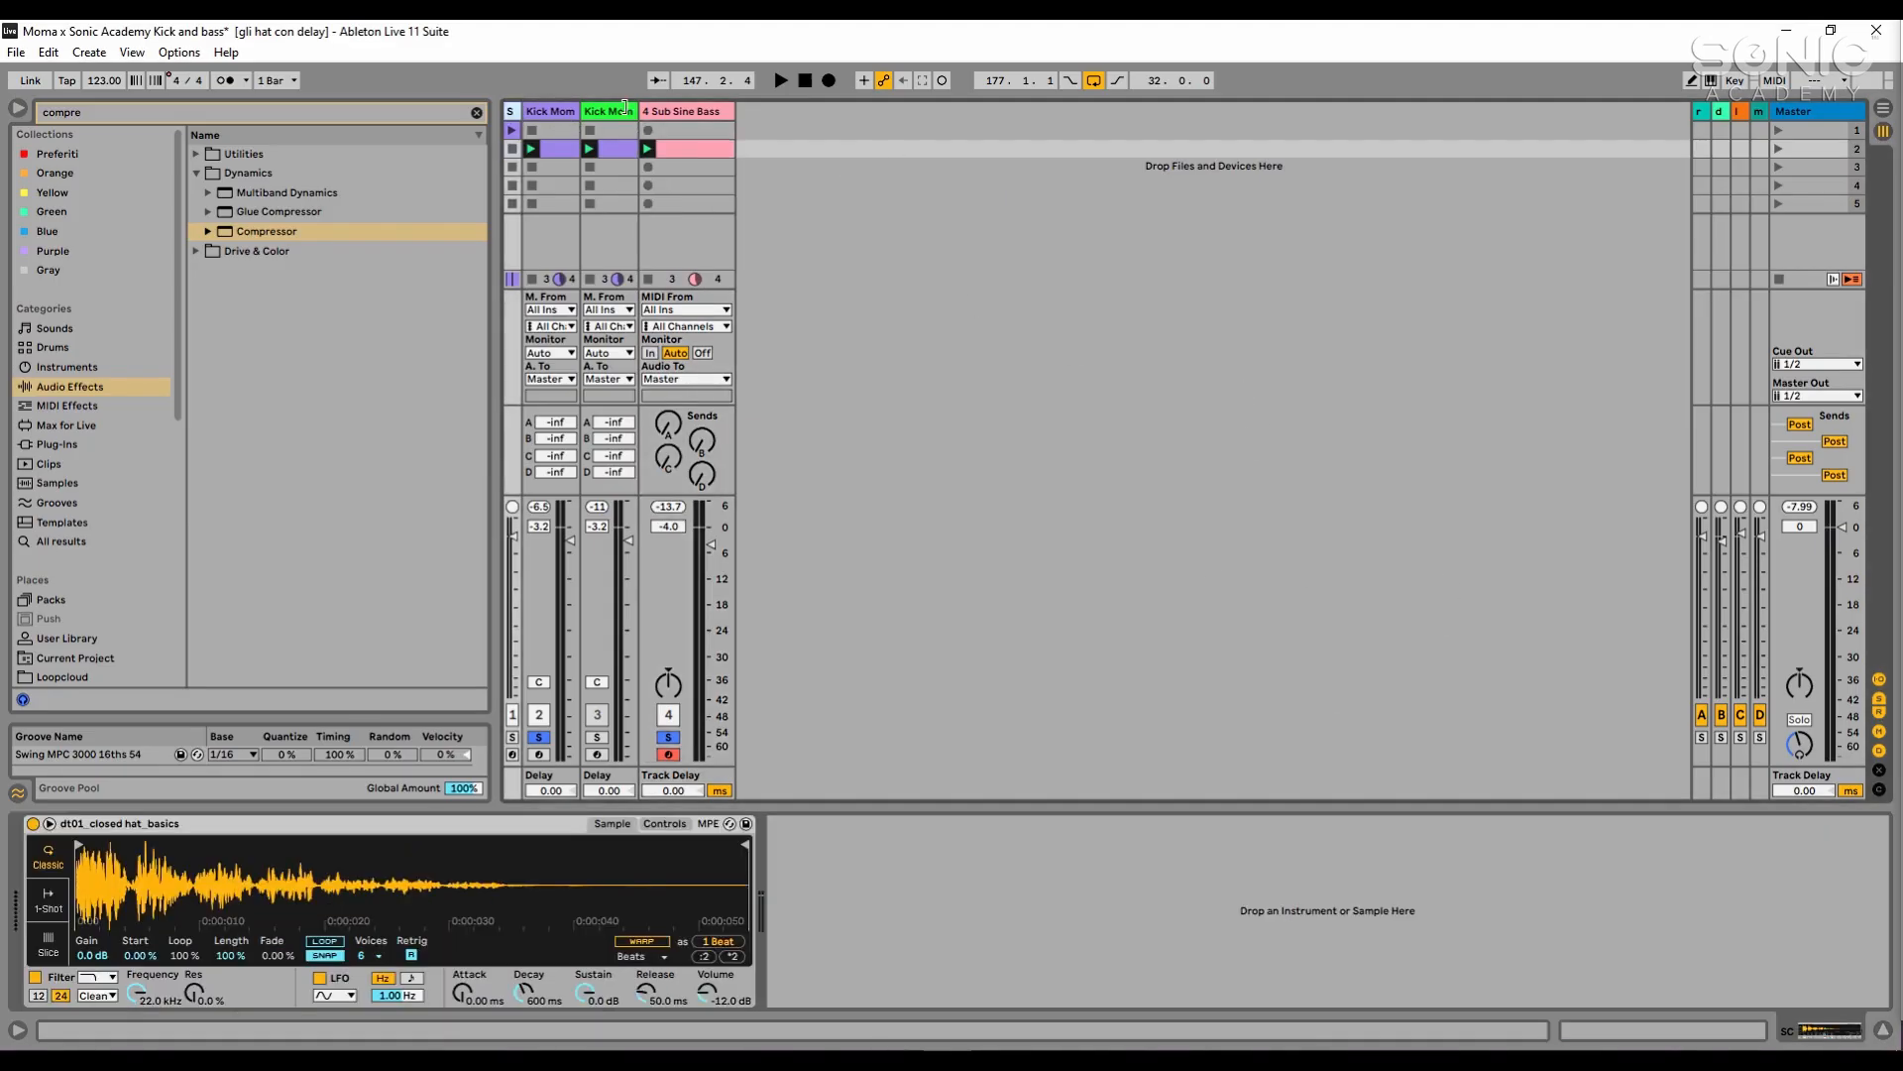
# - Widen the SC track and switch its closed hat Simpler to 1-Shot playback mode
pyautogui.moveTo(522, 112); pyautogui.dragTo(618, 112)
pyautogui.click(572, 132)
pyautogui.click(569, 112)
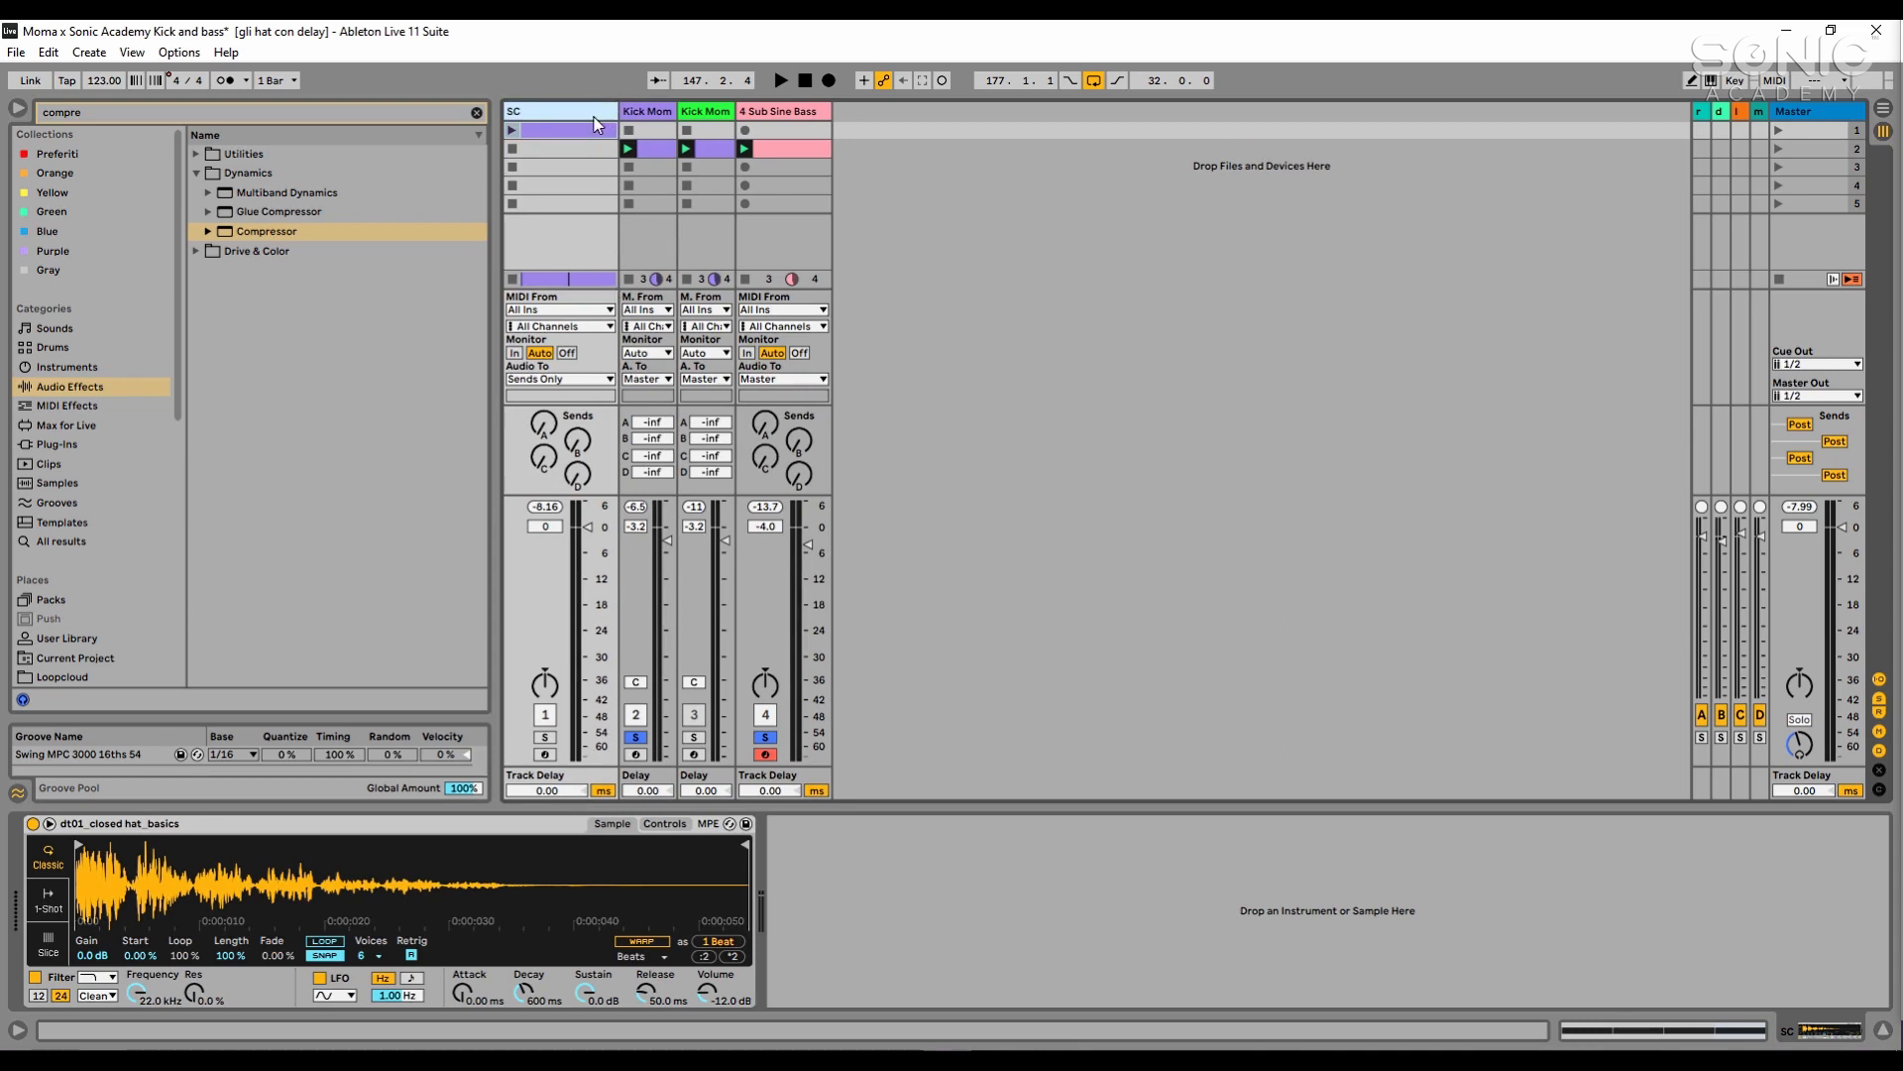
pyautogui.click(39, 900)
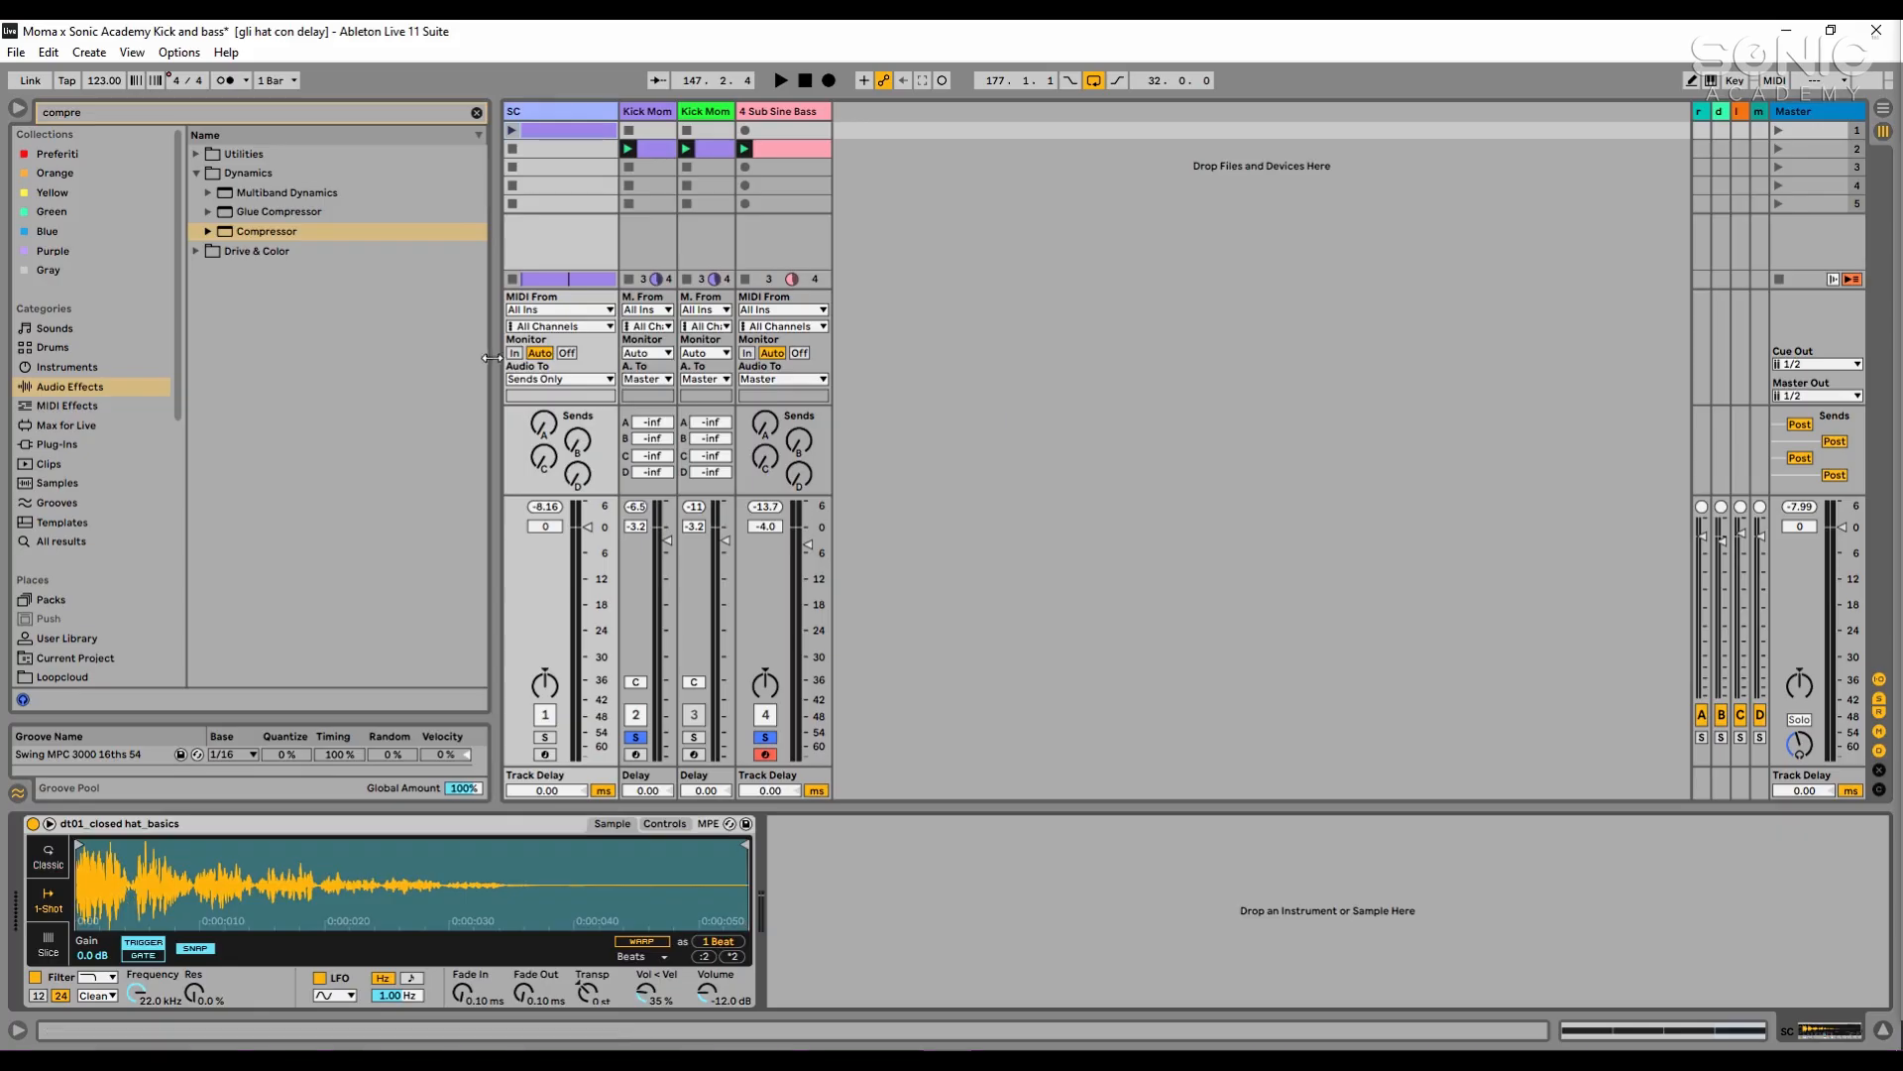
# - Solo the SC track and play its clip, trying its audio output on Ext. Out before setting it back to Sends Only
pyautogui.click(580, 389)
pyautogui.click(577, 388)
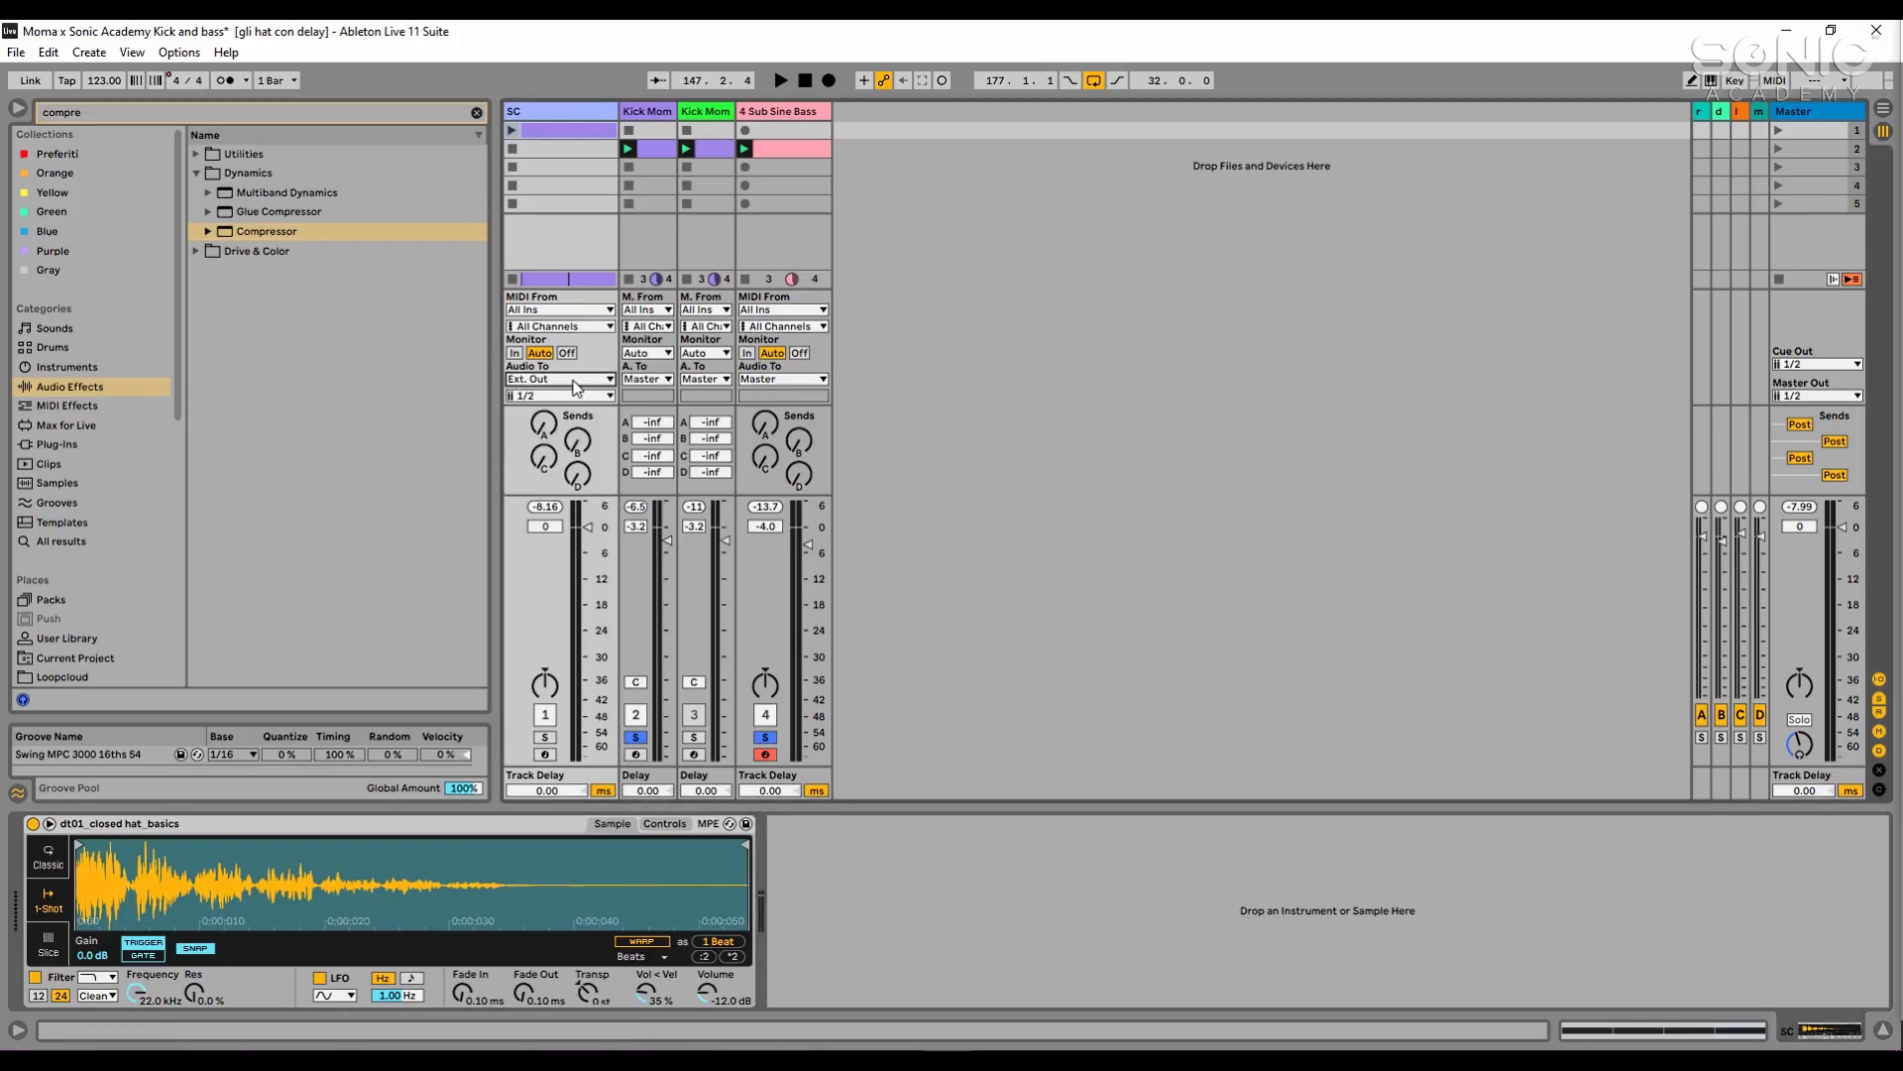
pyautogui.click(545, 737)
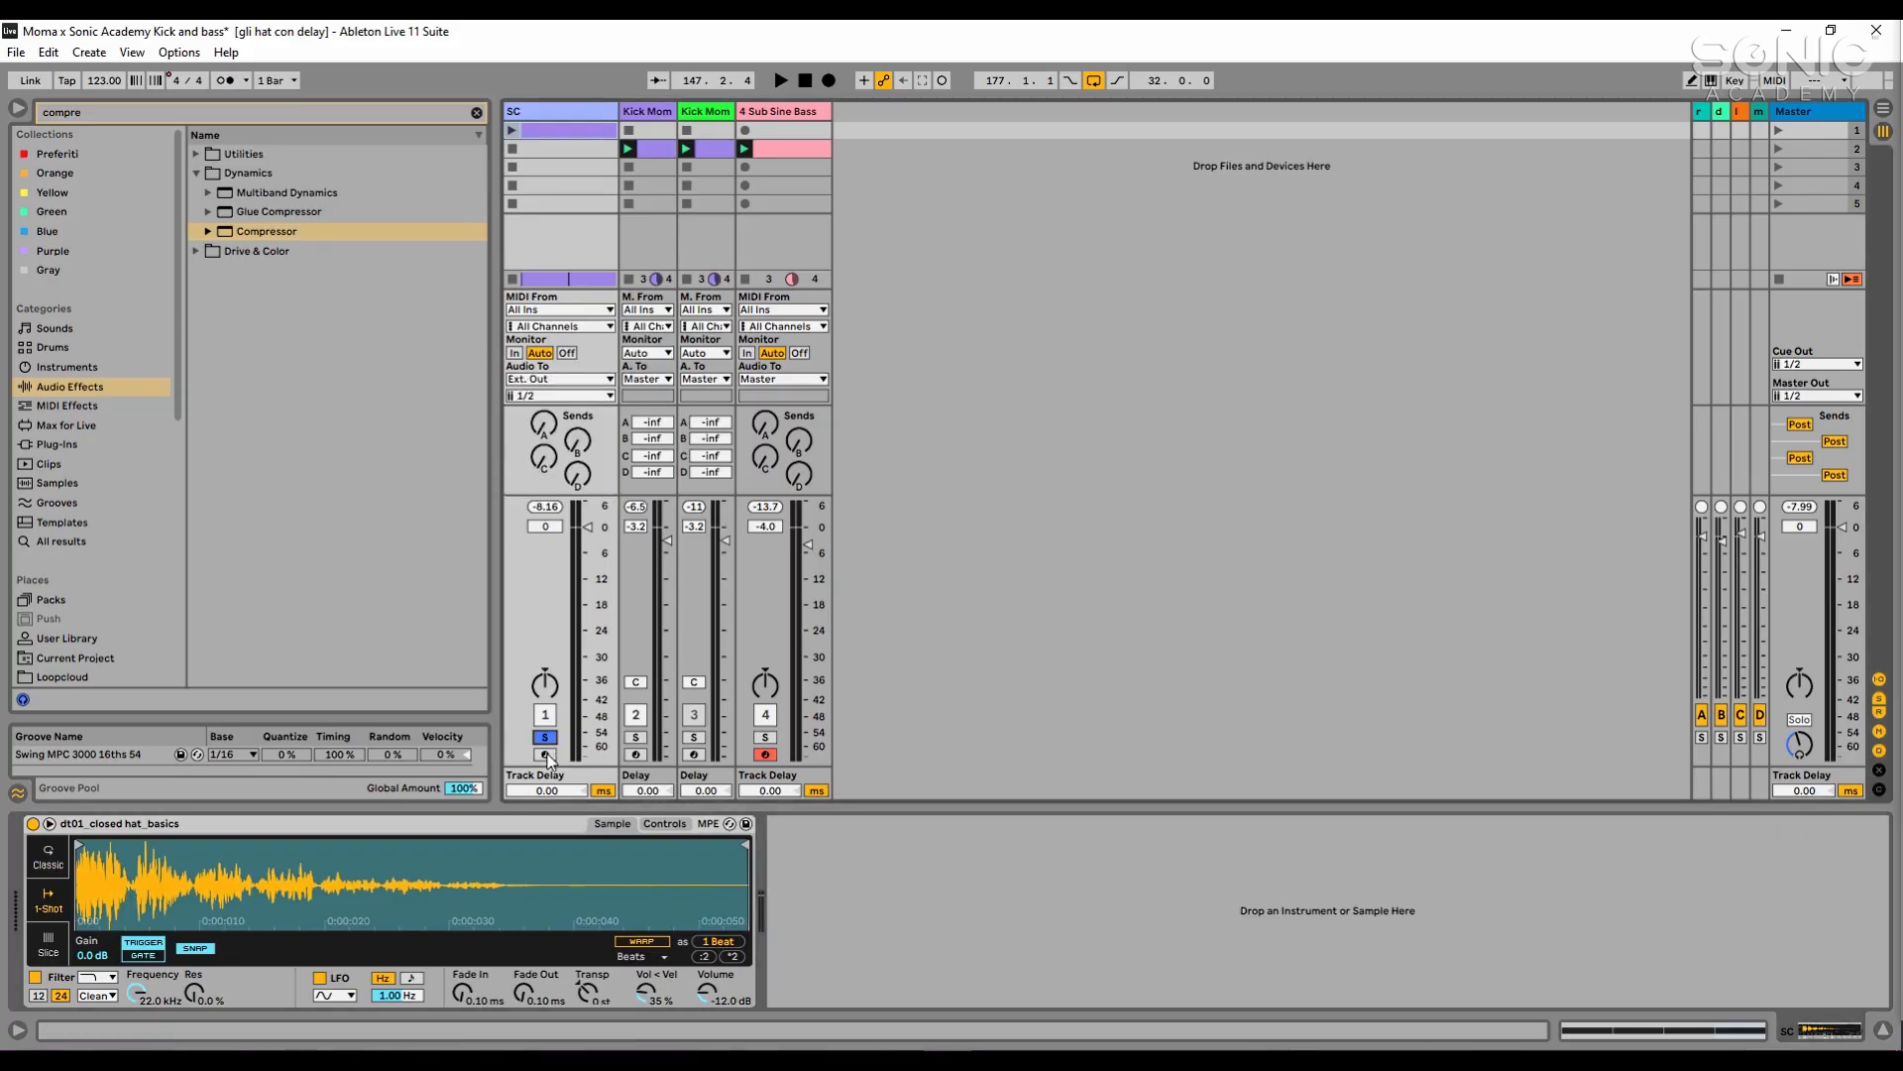
pyautogui.click(512, 130)
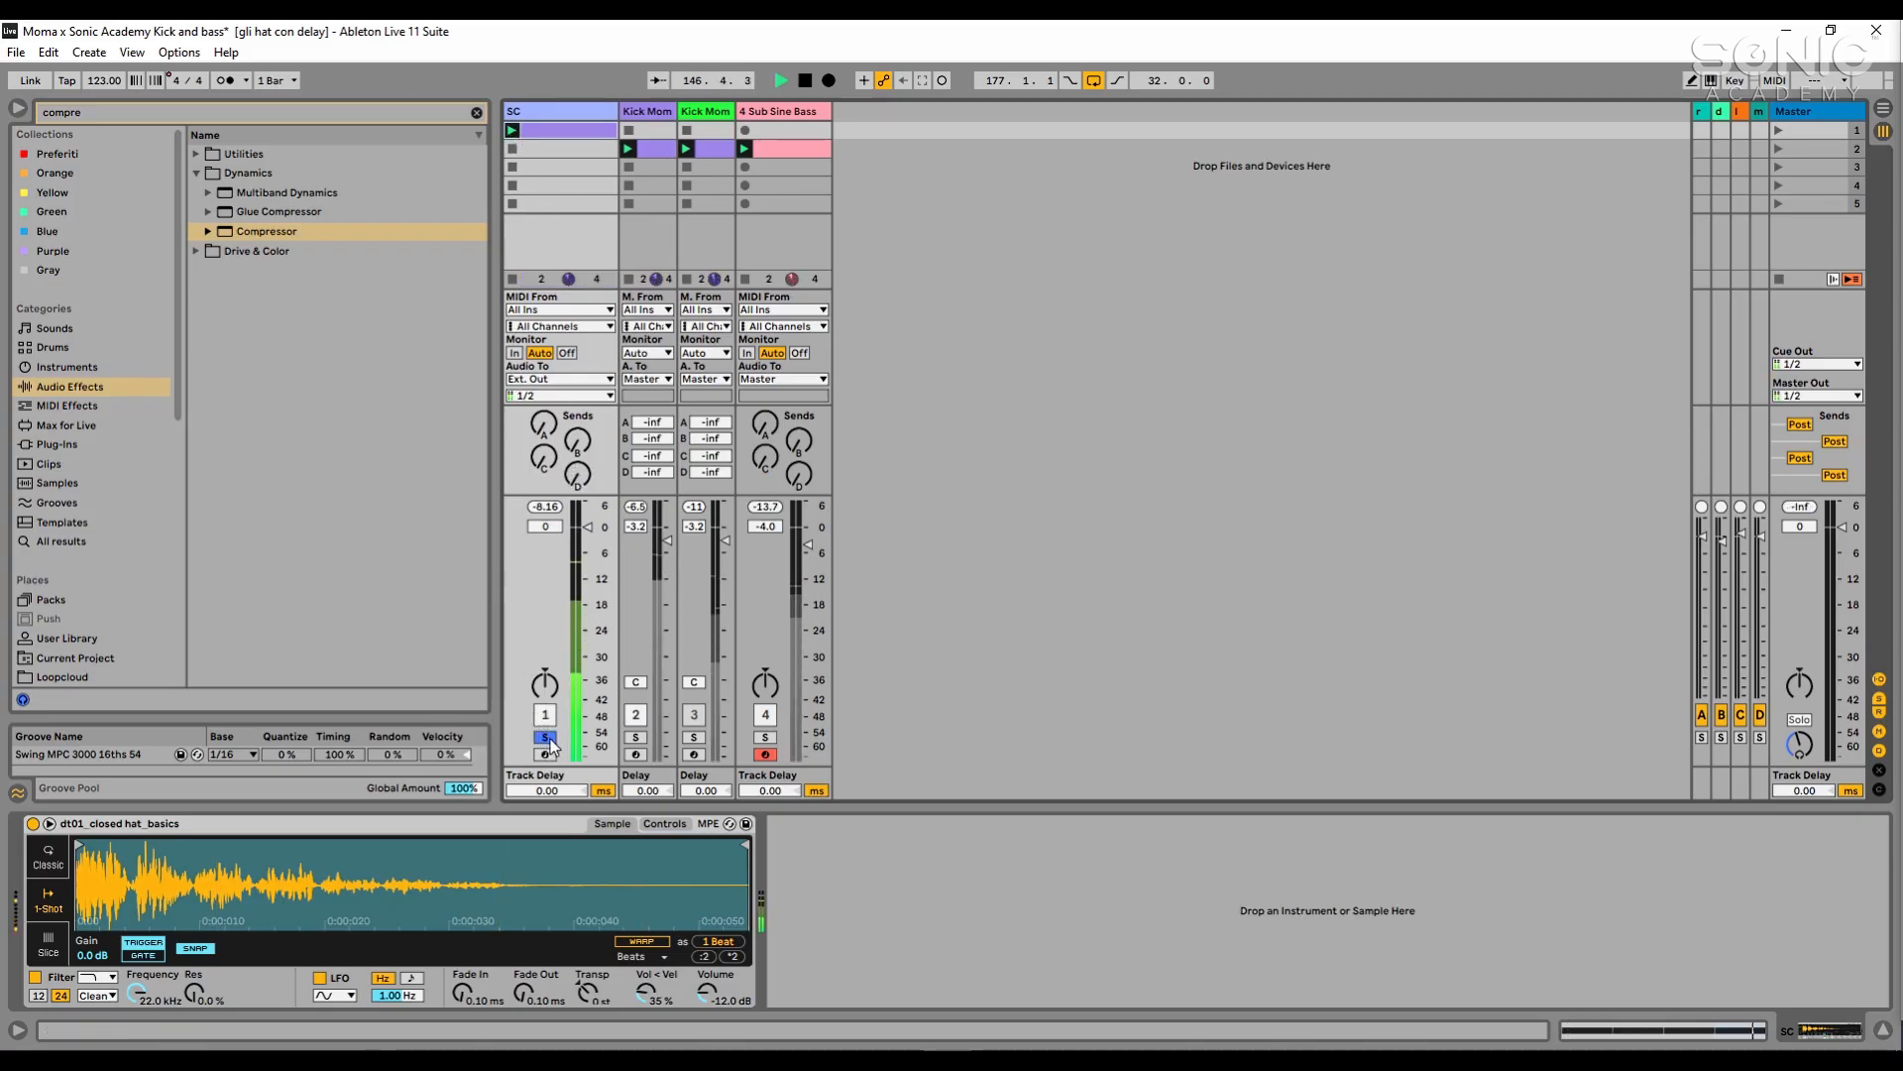
pyautogui.press('space')
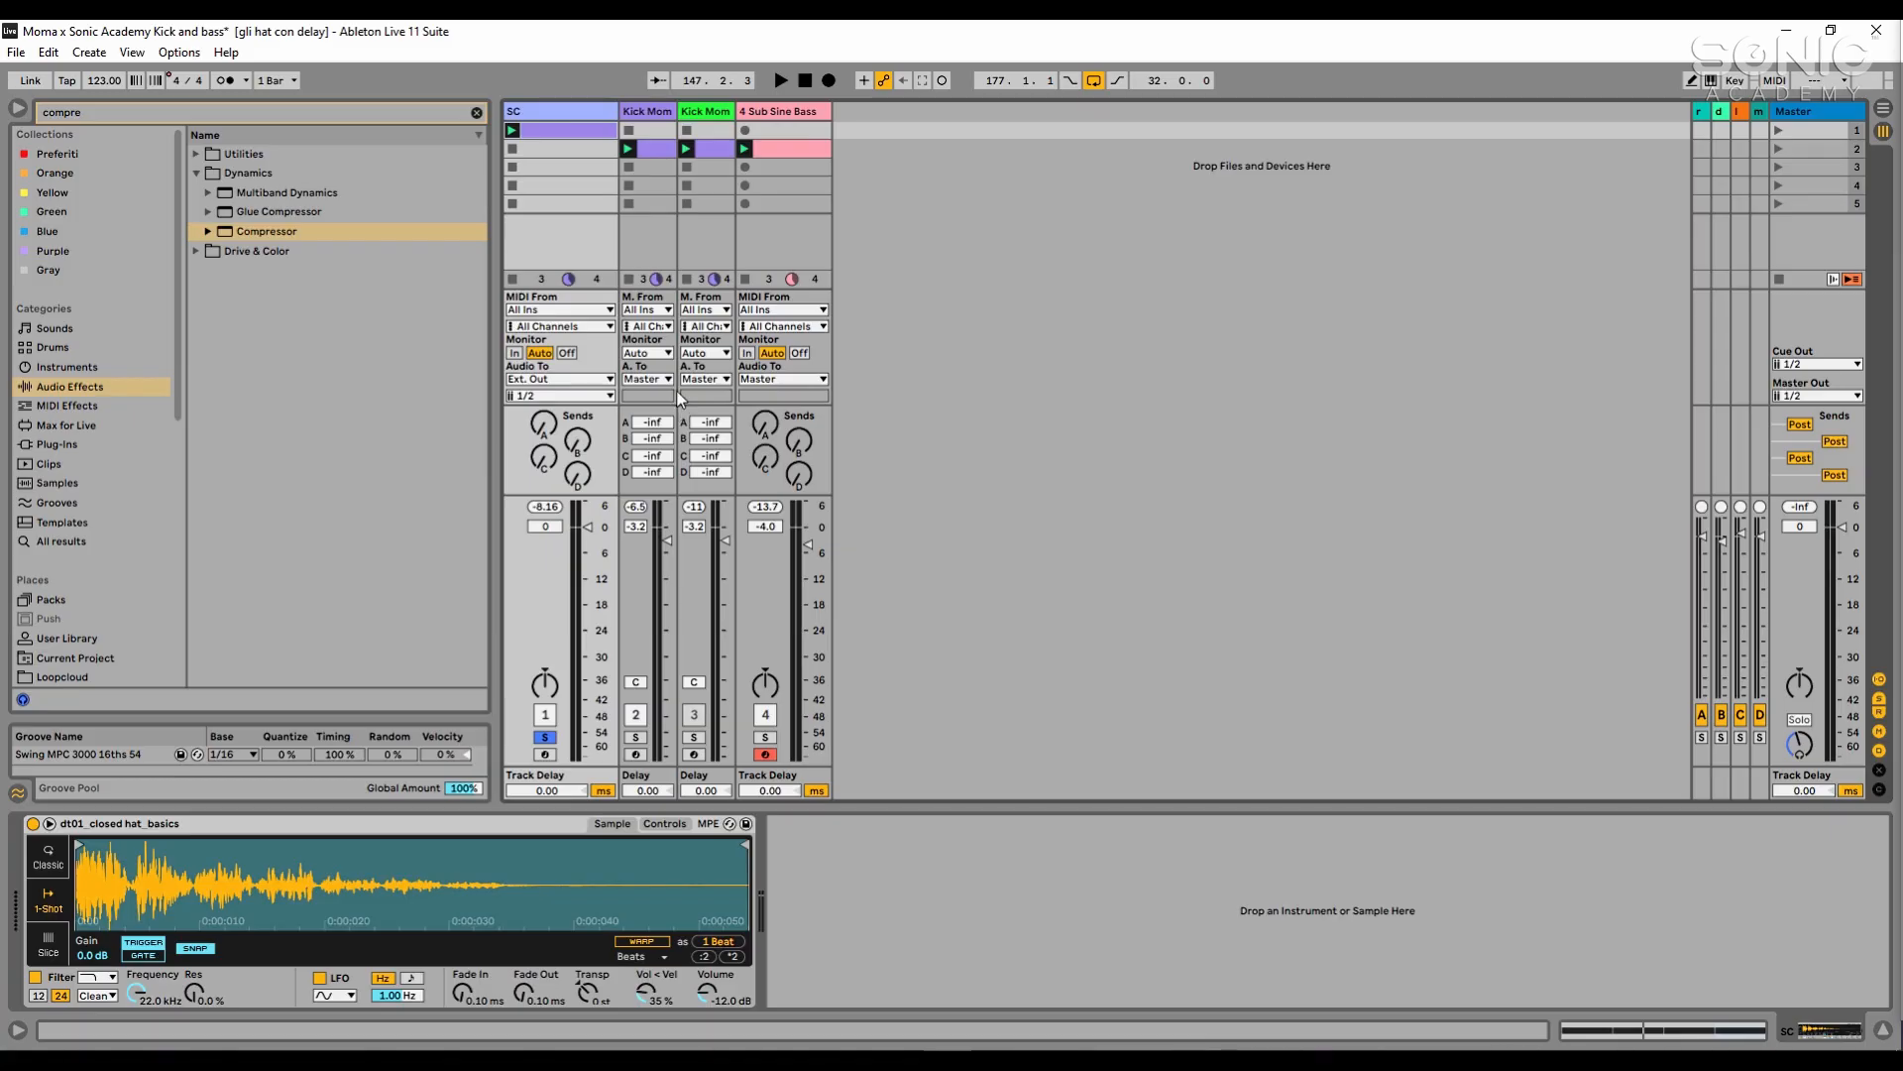
pyautogui.click(539, 369)
# - Lower the Sub Sine Bass Compressor's threshold to -29 dB during playback and solo the bass and first kick tracks
pyautogui.click(783, 114)
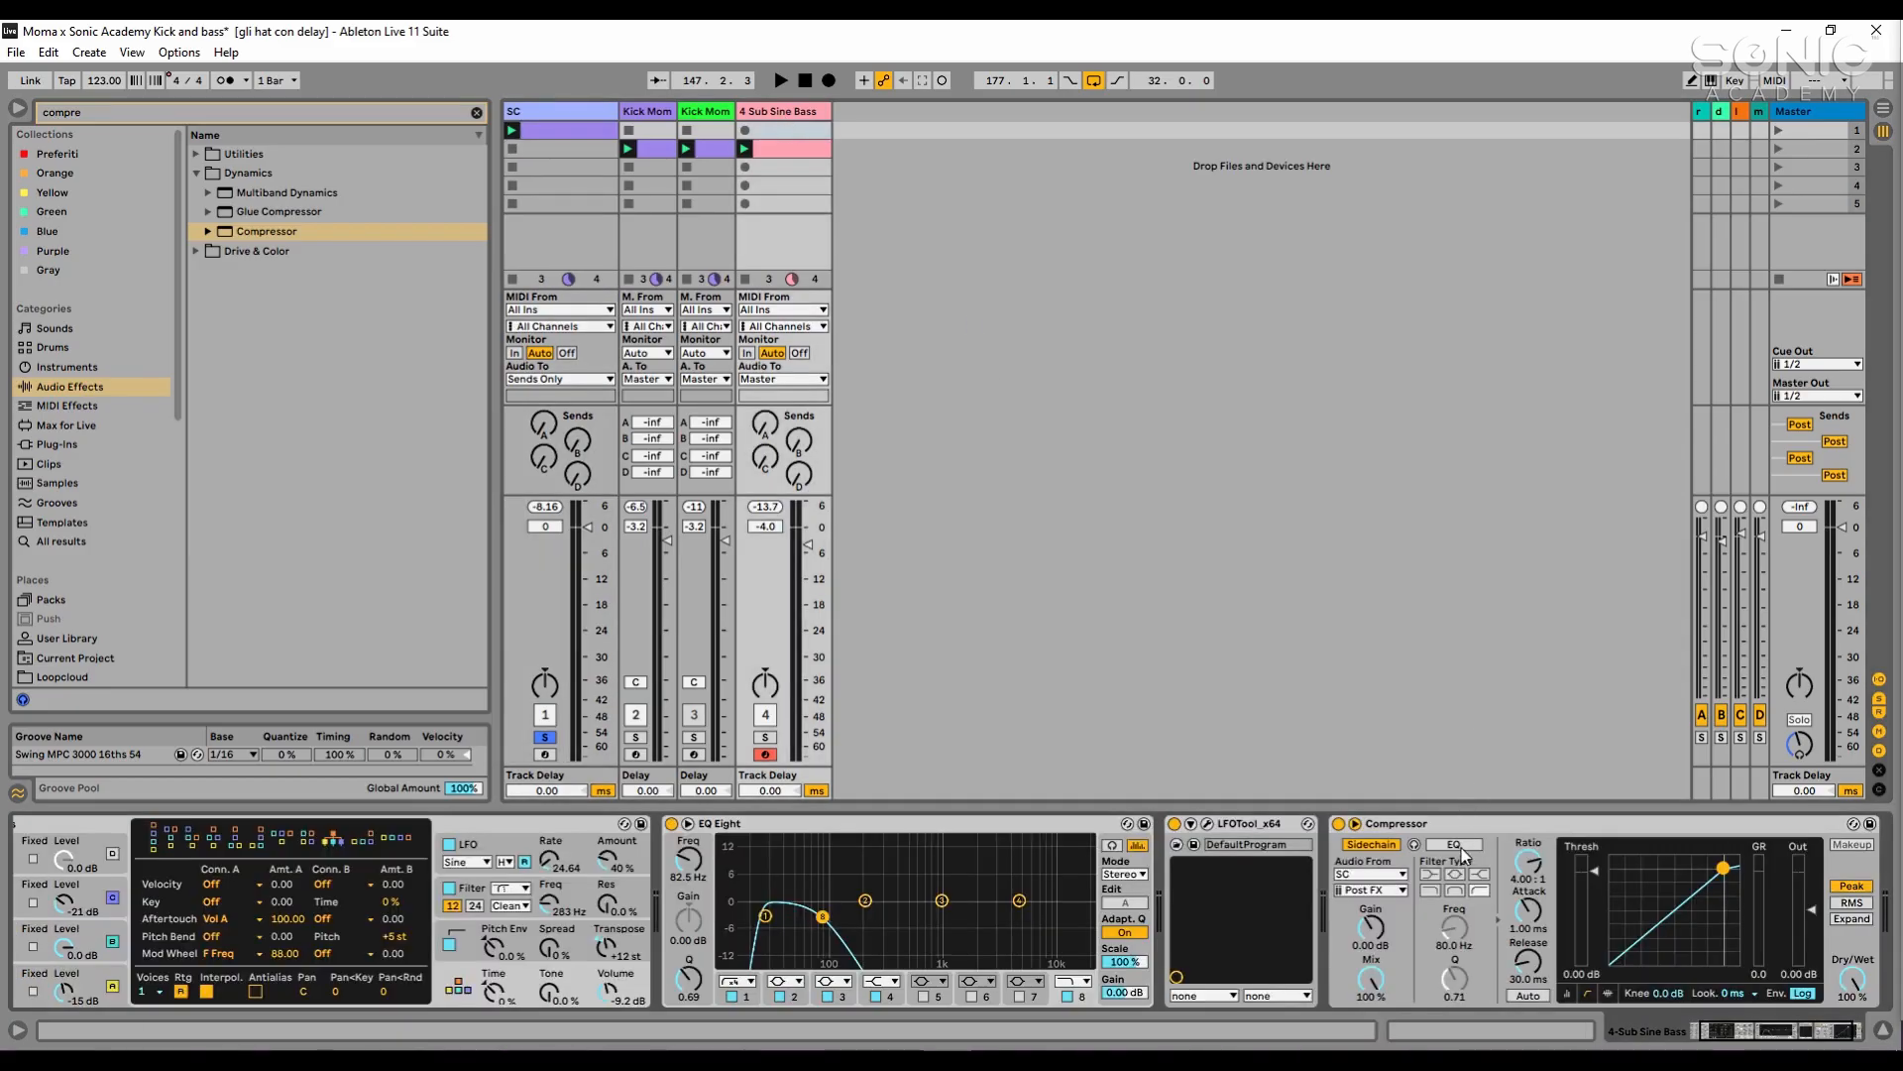
pyautogui.click(1372, 874)
pyautogui.click(1501, 801)
pyautogui.press('space')
pyautogui.moveTo(1593, 871); pyautogui.dragTo(1593, 938)
pyautogui.press('s')
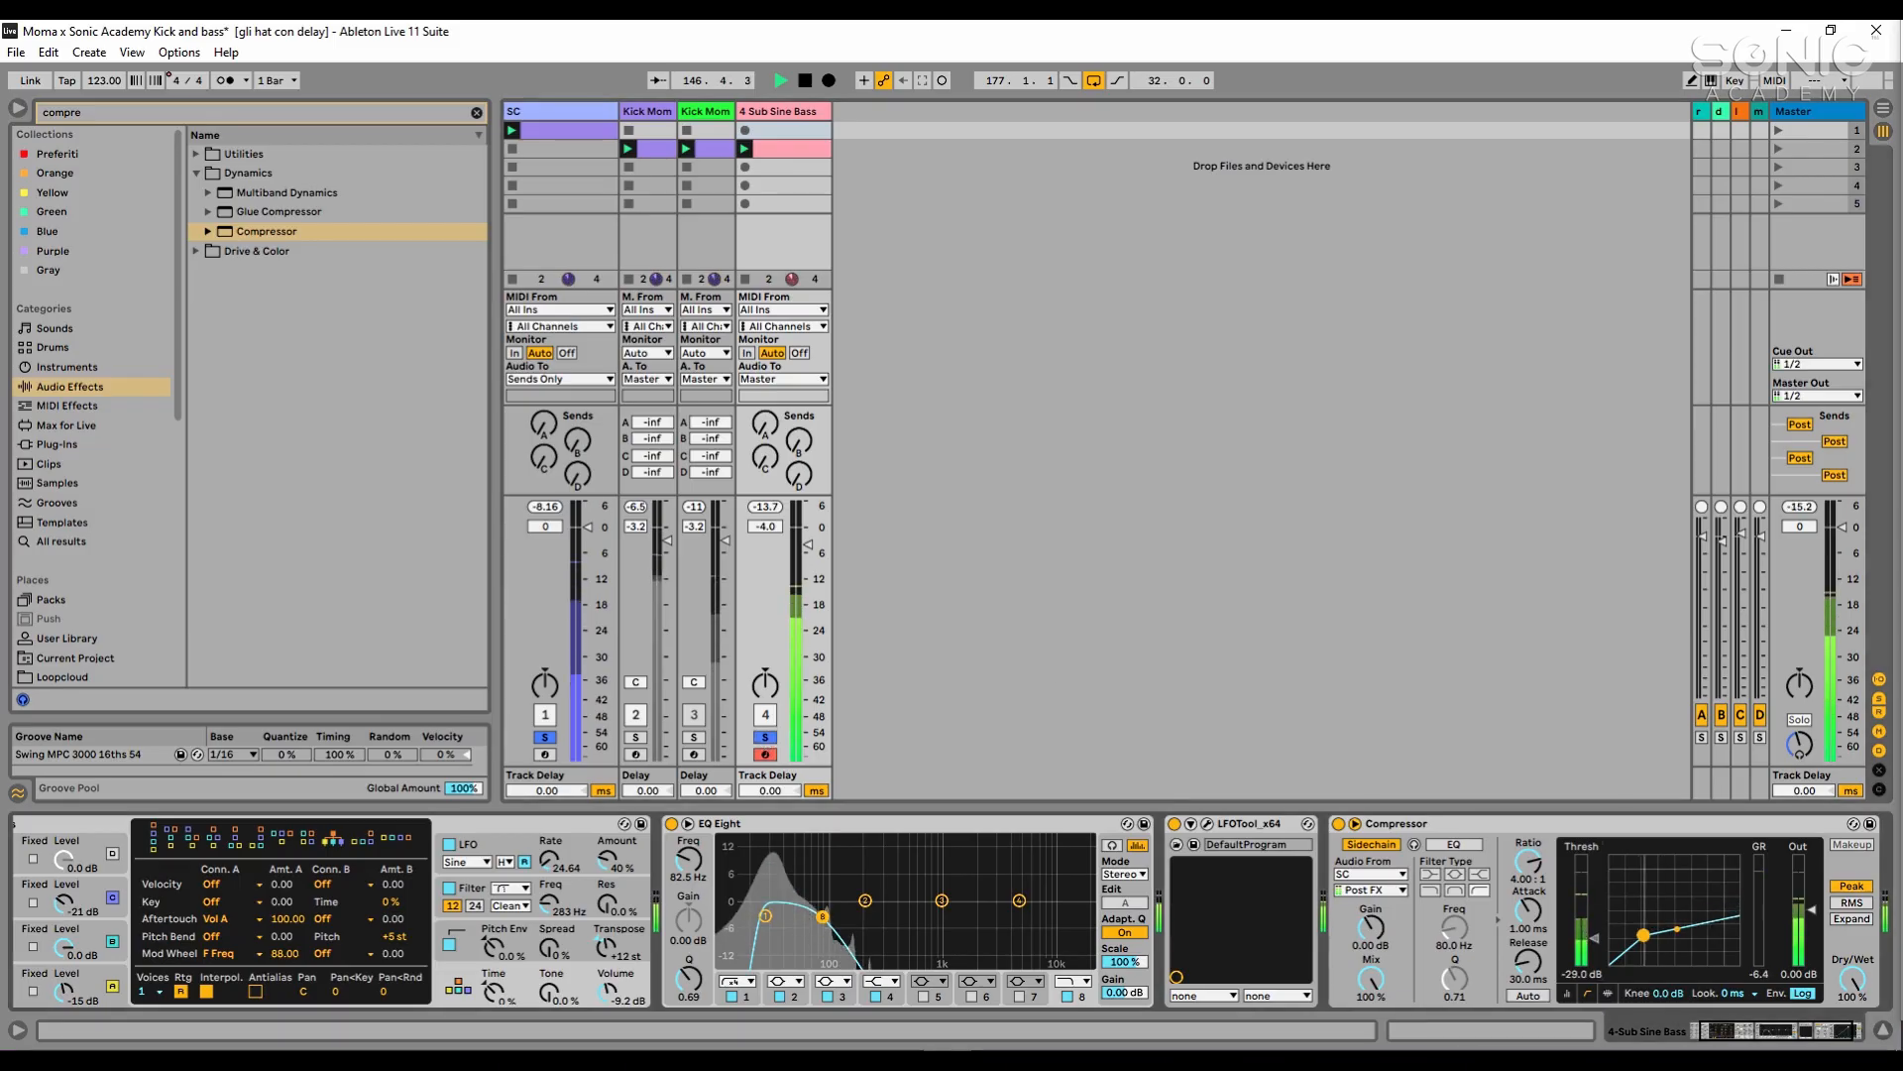
pyautogui.keyDown('ctrl'); pyautogui.click(636, 736); pyautogui.keyUp('ctrl')
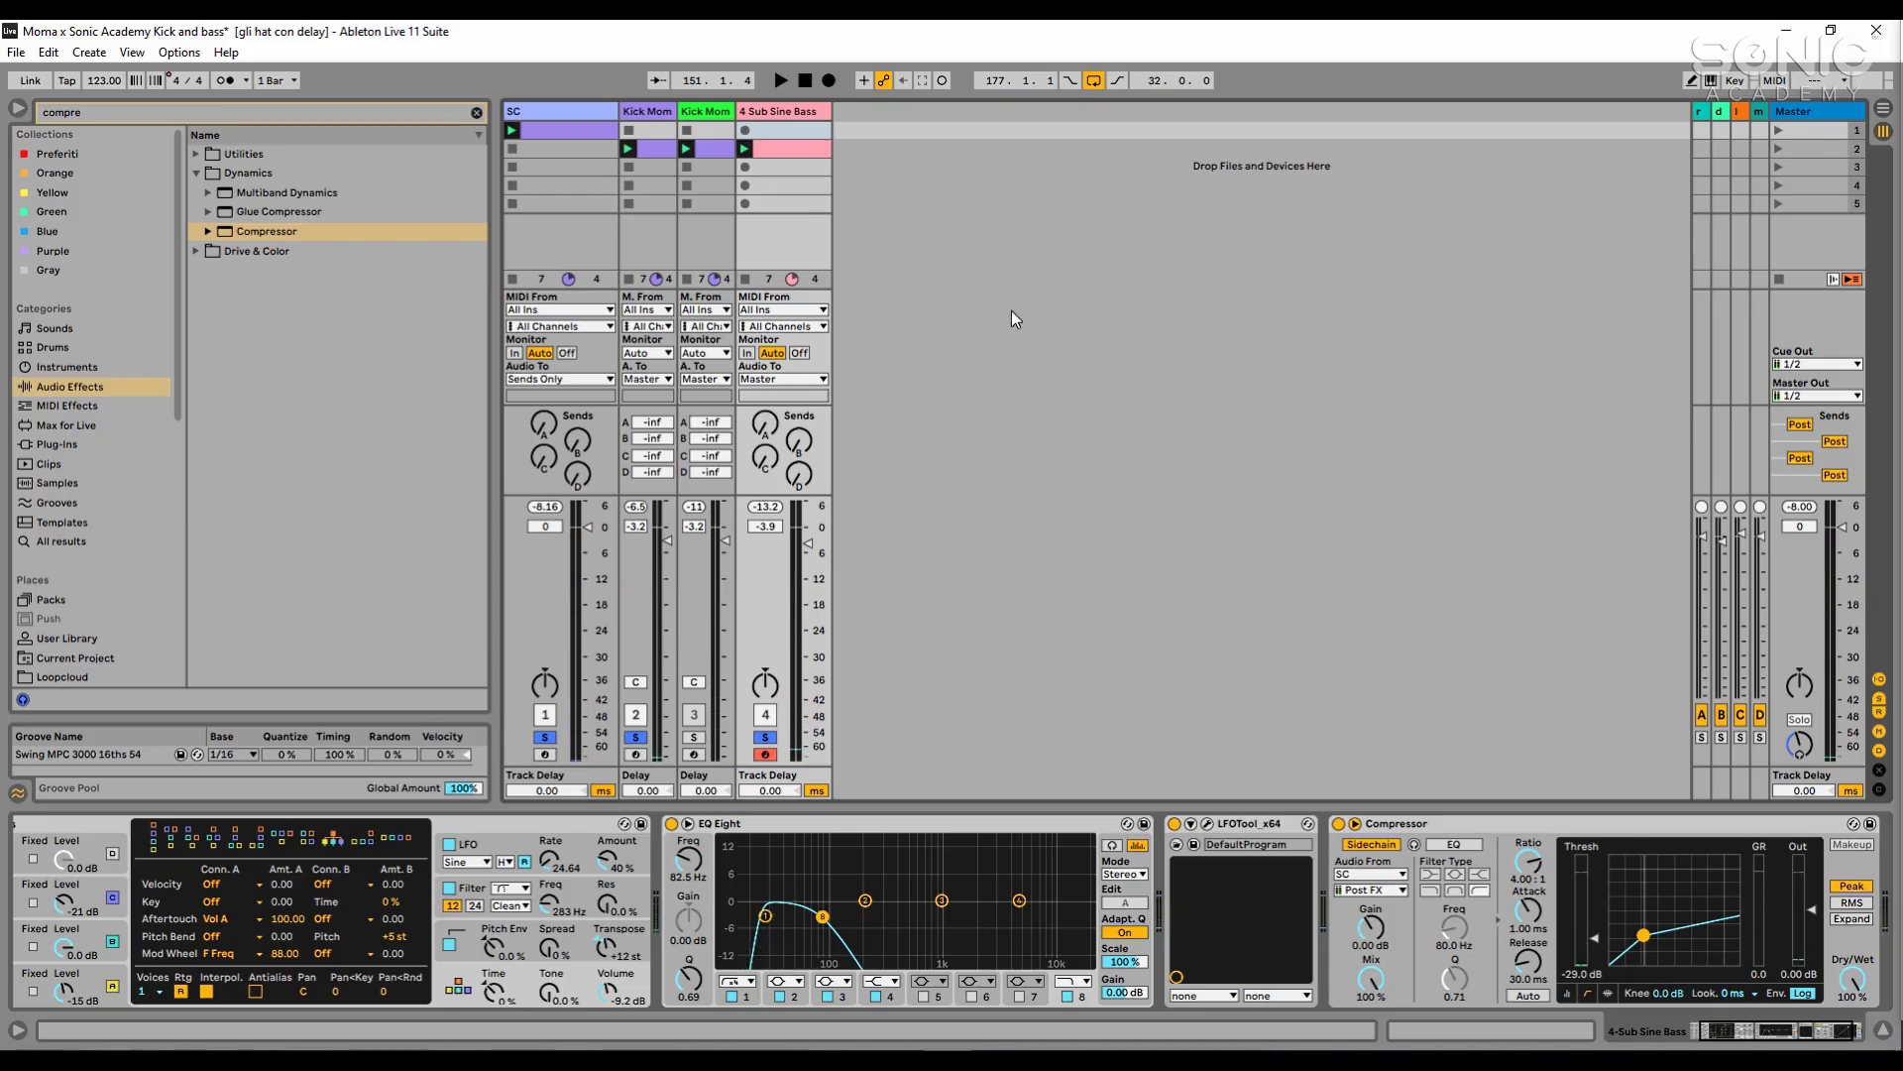
# - Open FabFilter Pro-L 2 from the Master track and examine the kick and bass waveform during playback
pyautogui.click(1817, 110)
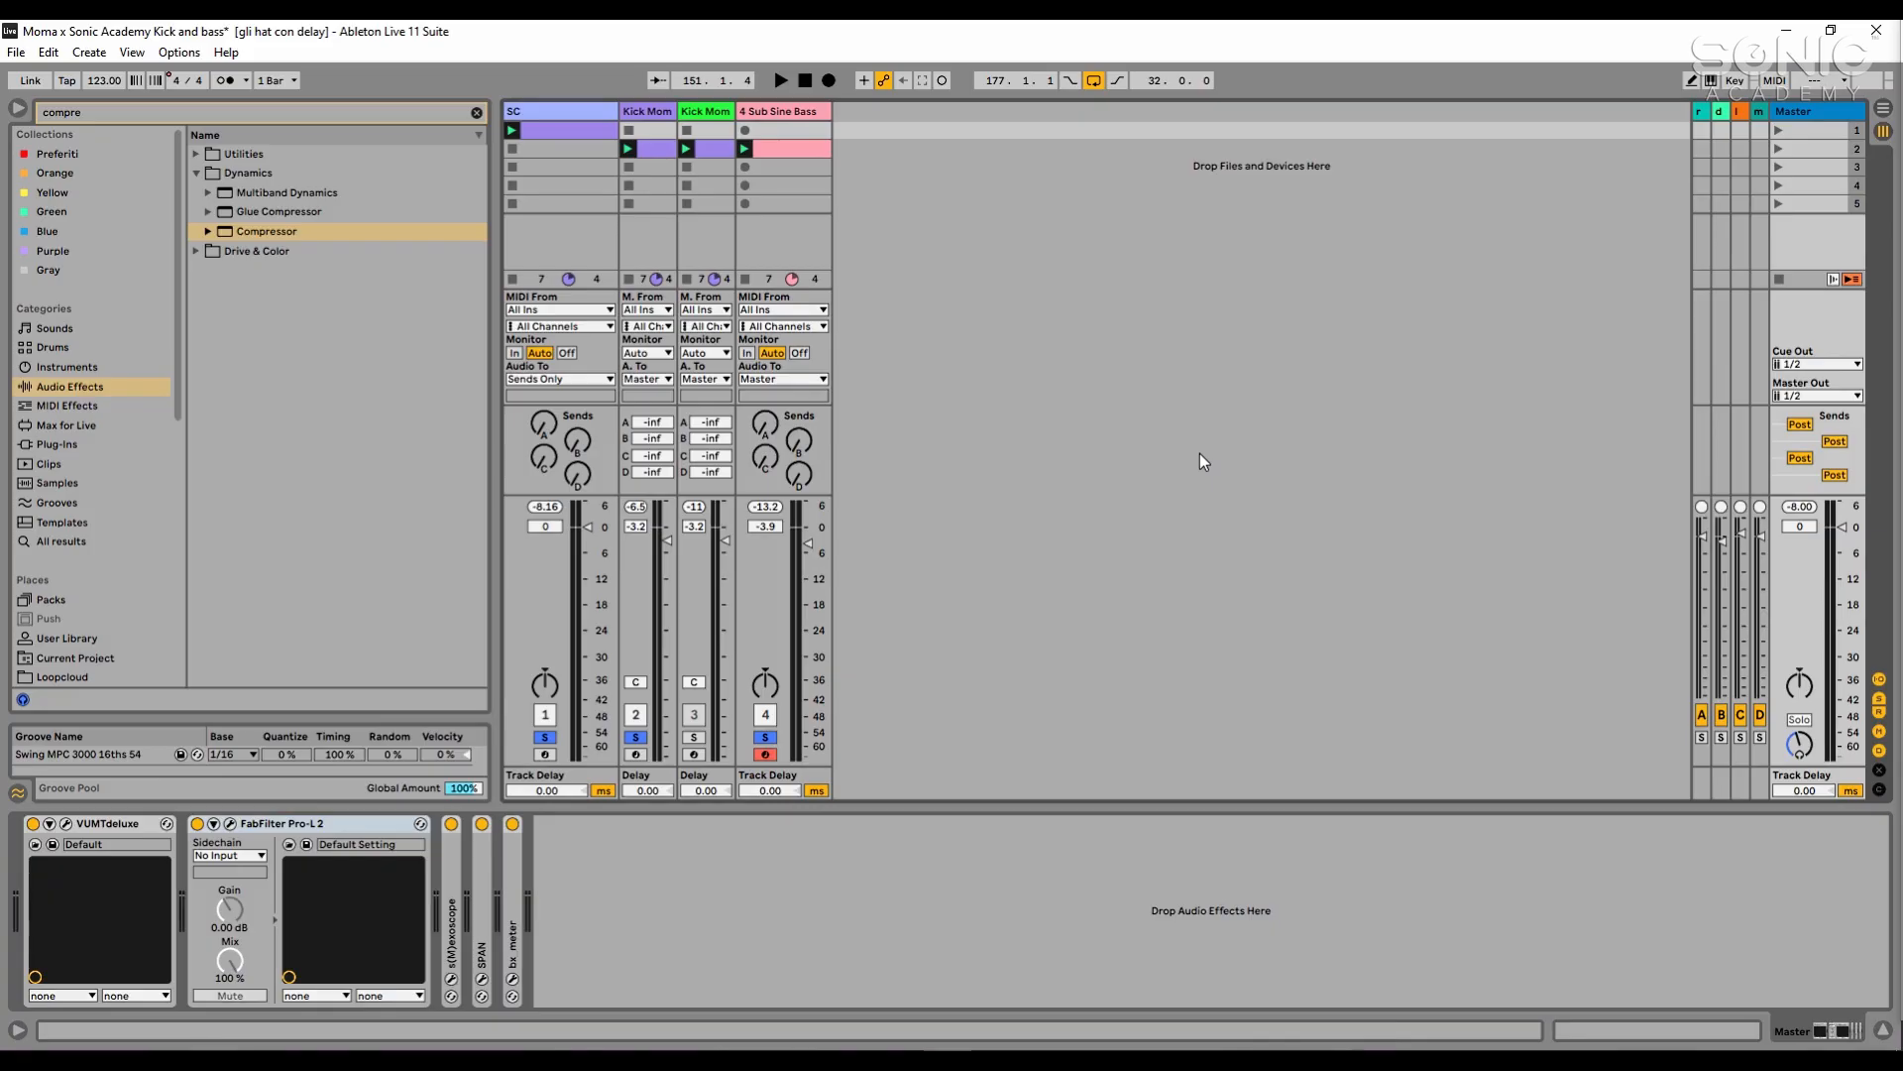
pyautogui.click(231, 824)
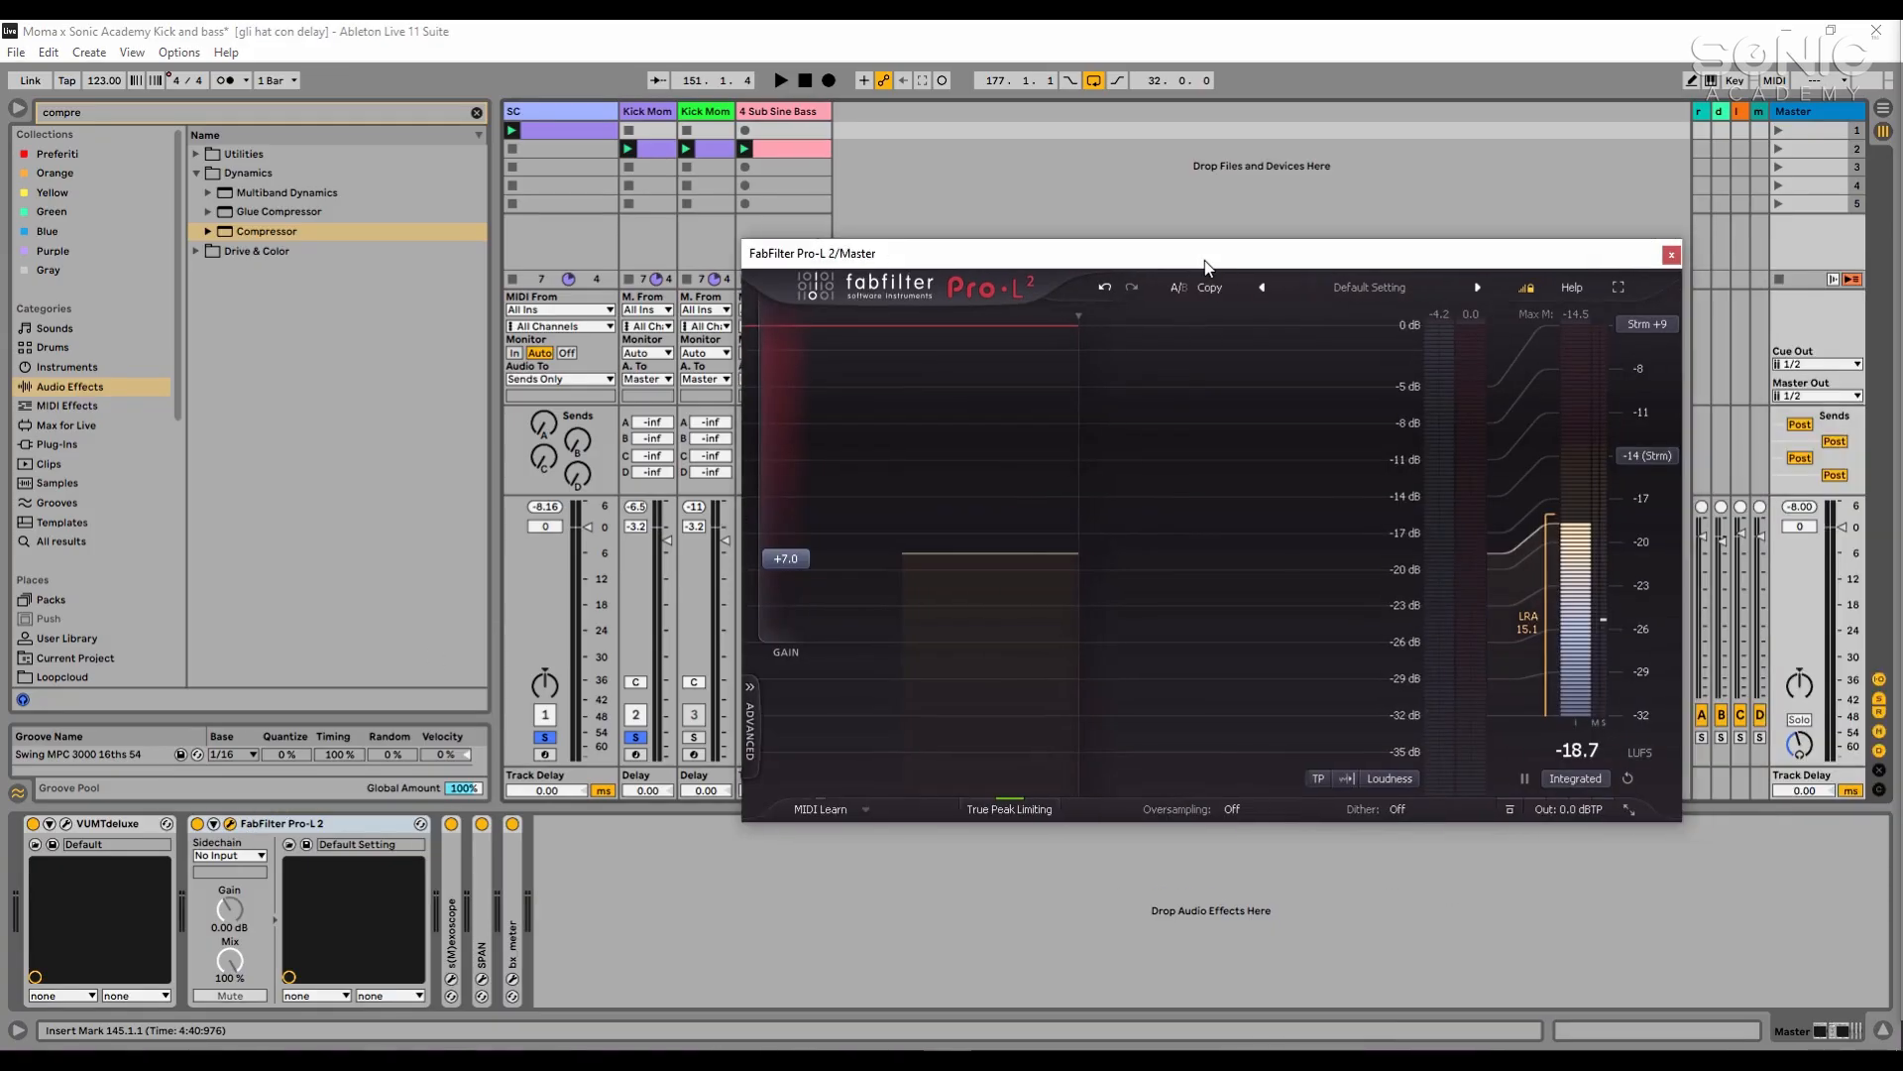
pyautogui.press('space')
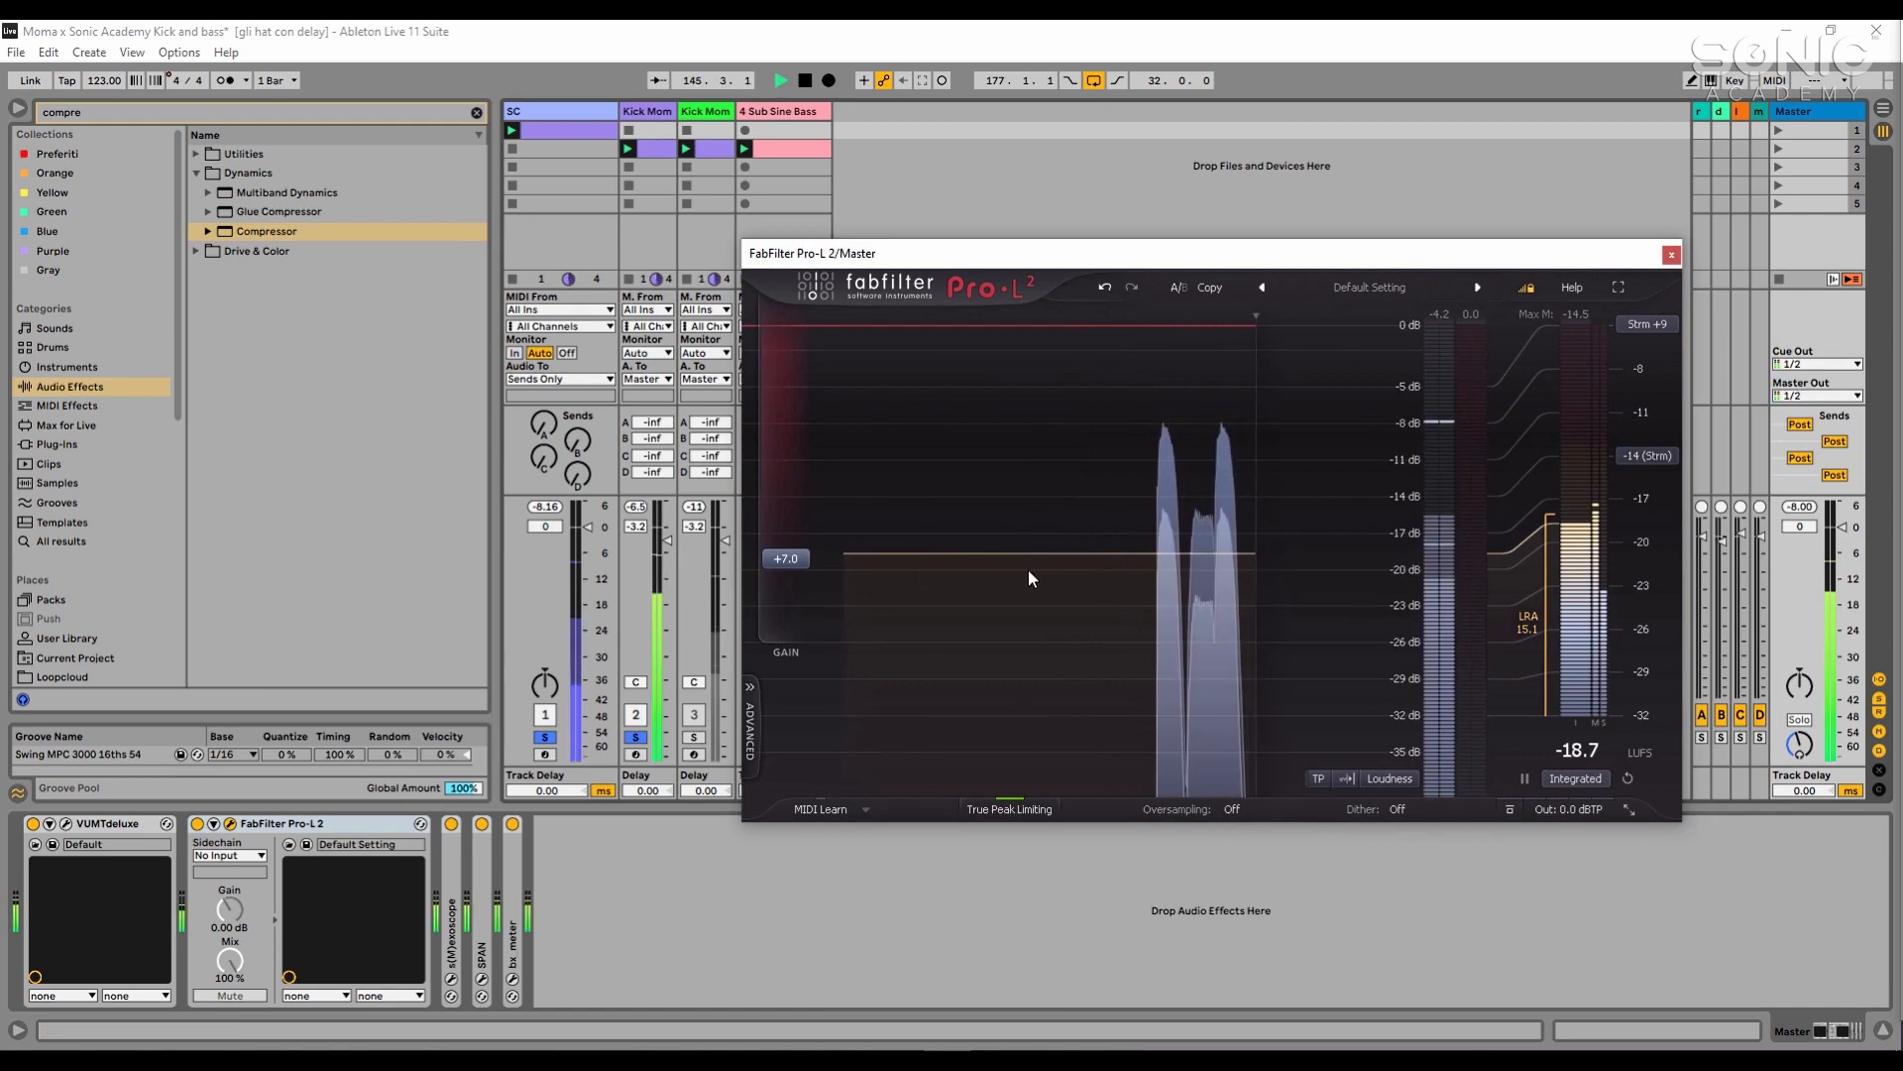
pyautogui.moveTo(1159, 248); pyautogui.dragTo(1297, 191)
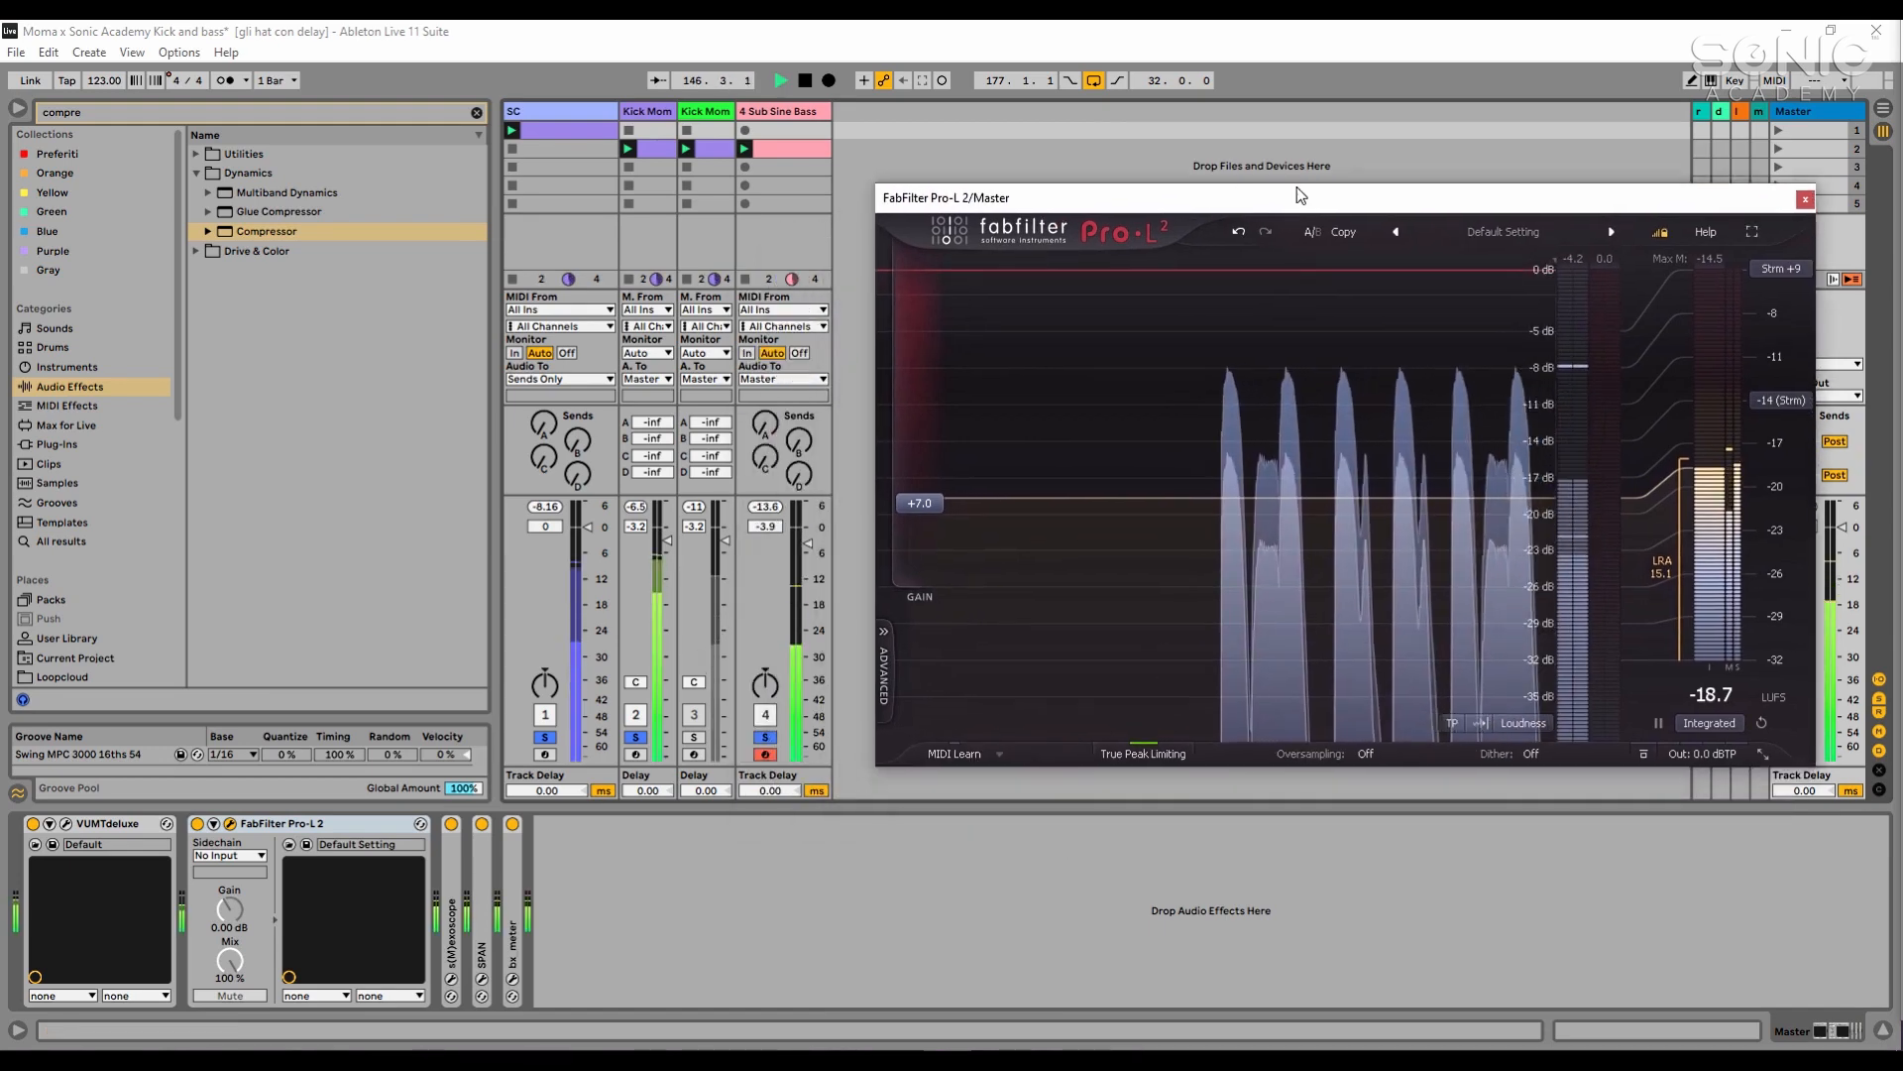
pyautogui.click(1090, 889)
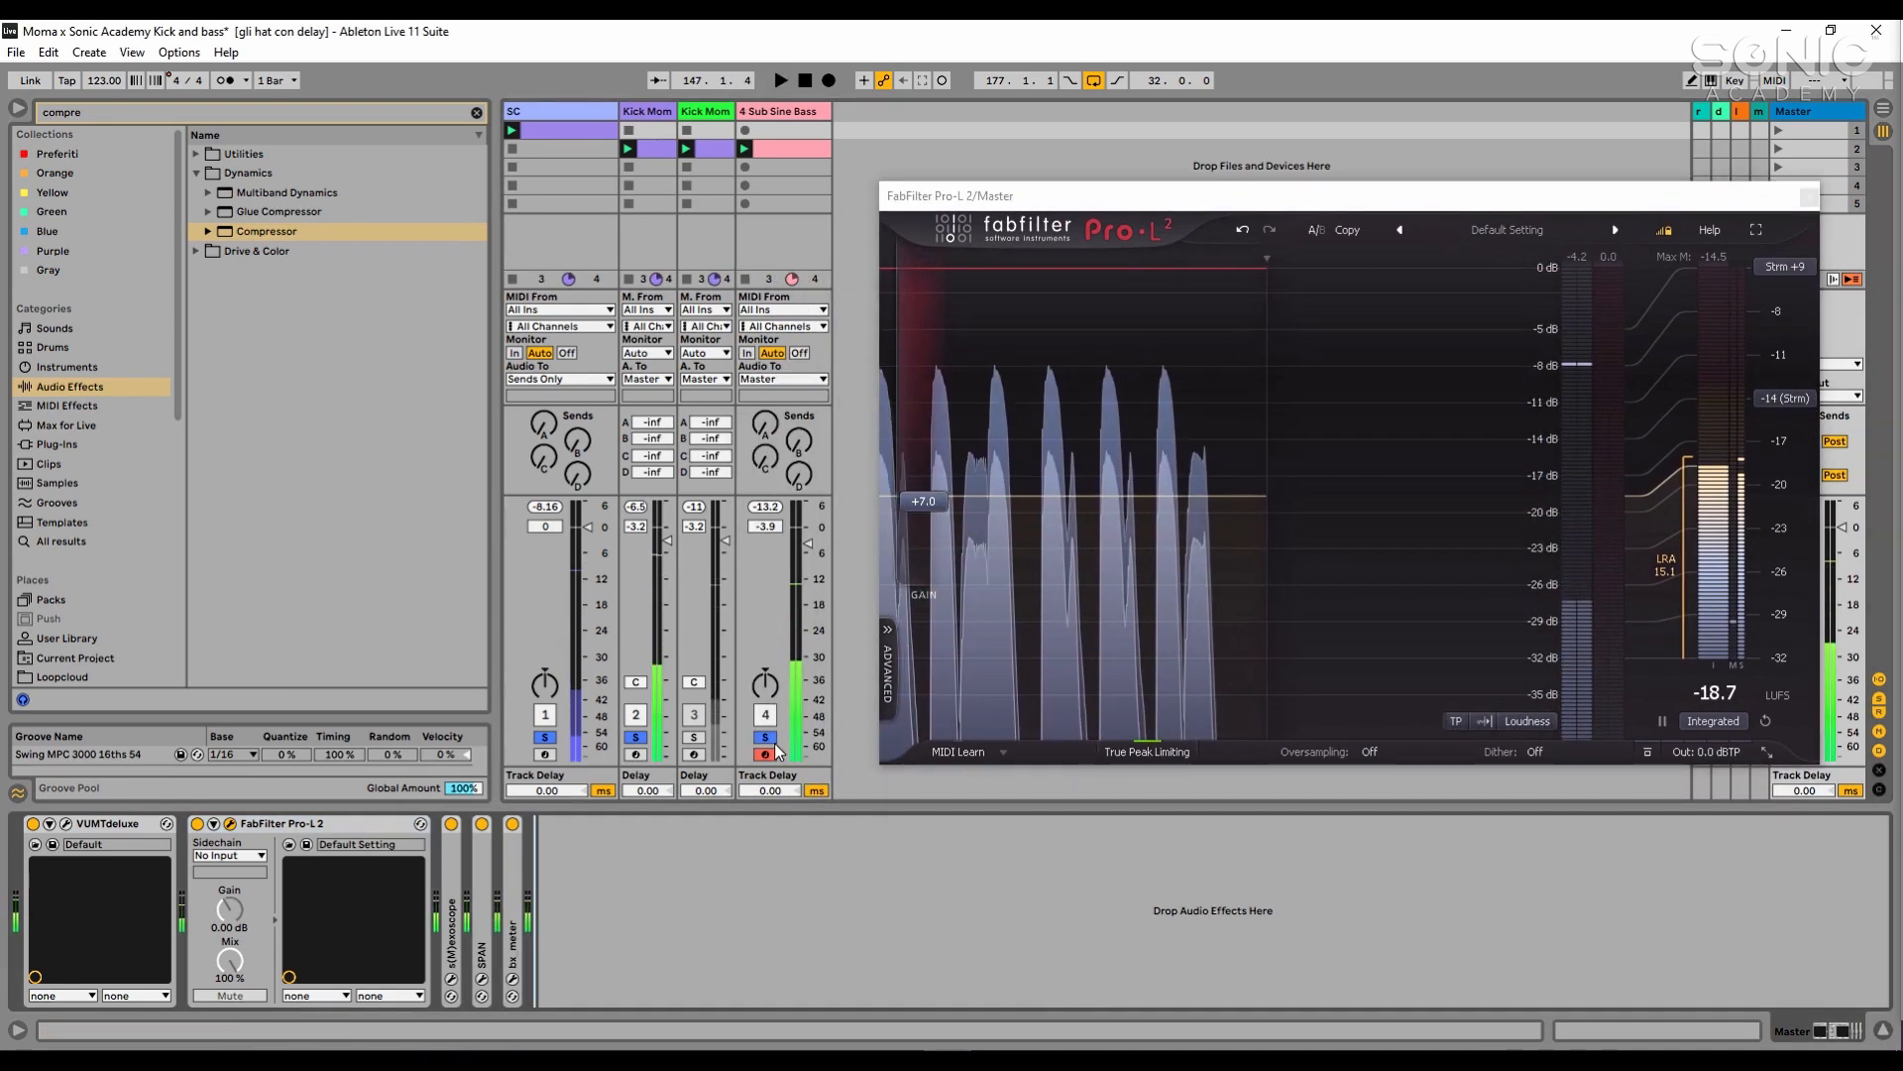
# - Bypass the bass LFOTool during playback and raise the Sub Sine Bass track volume to -0.6 dB
pyautogui.click(805, 113)
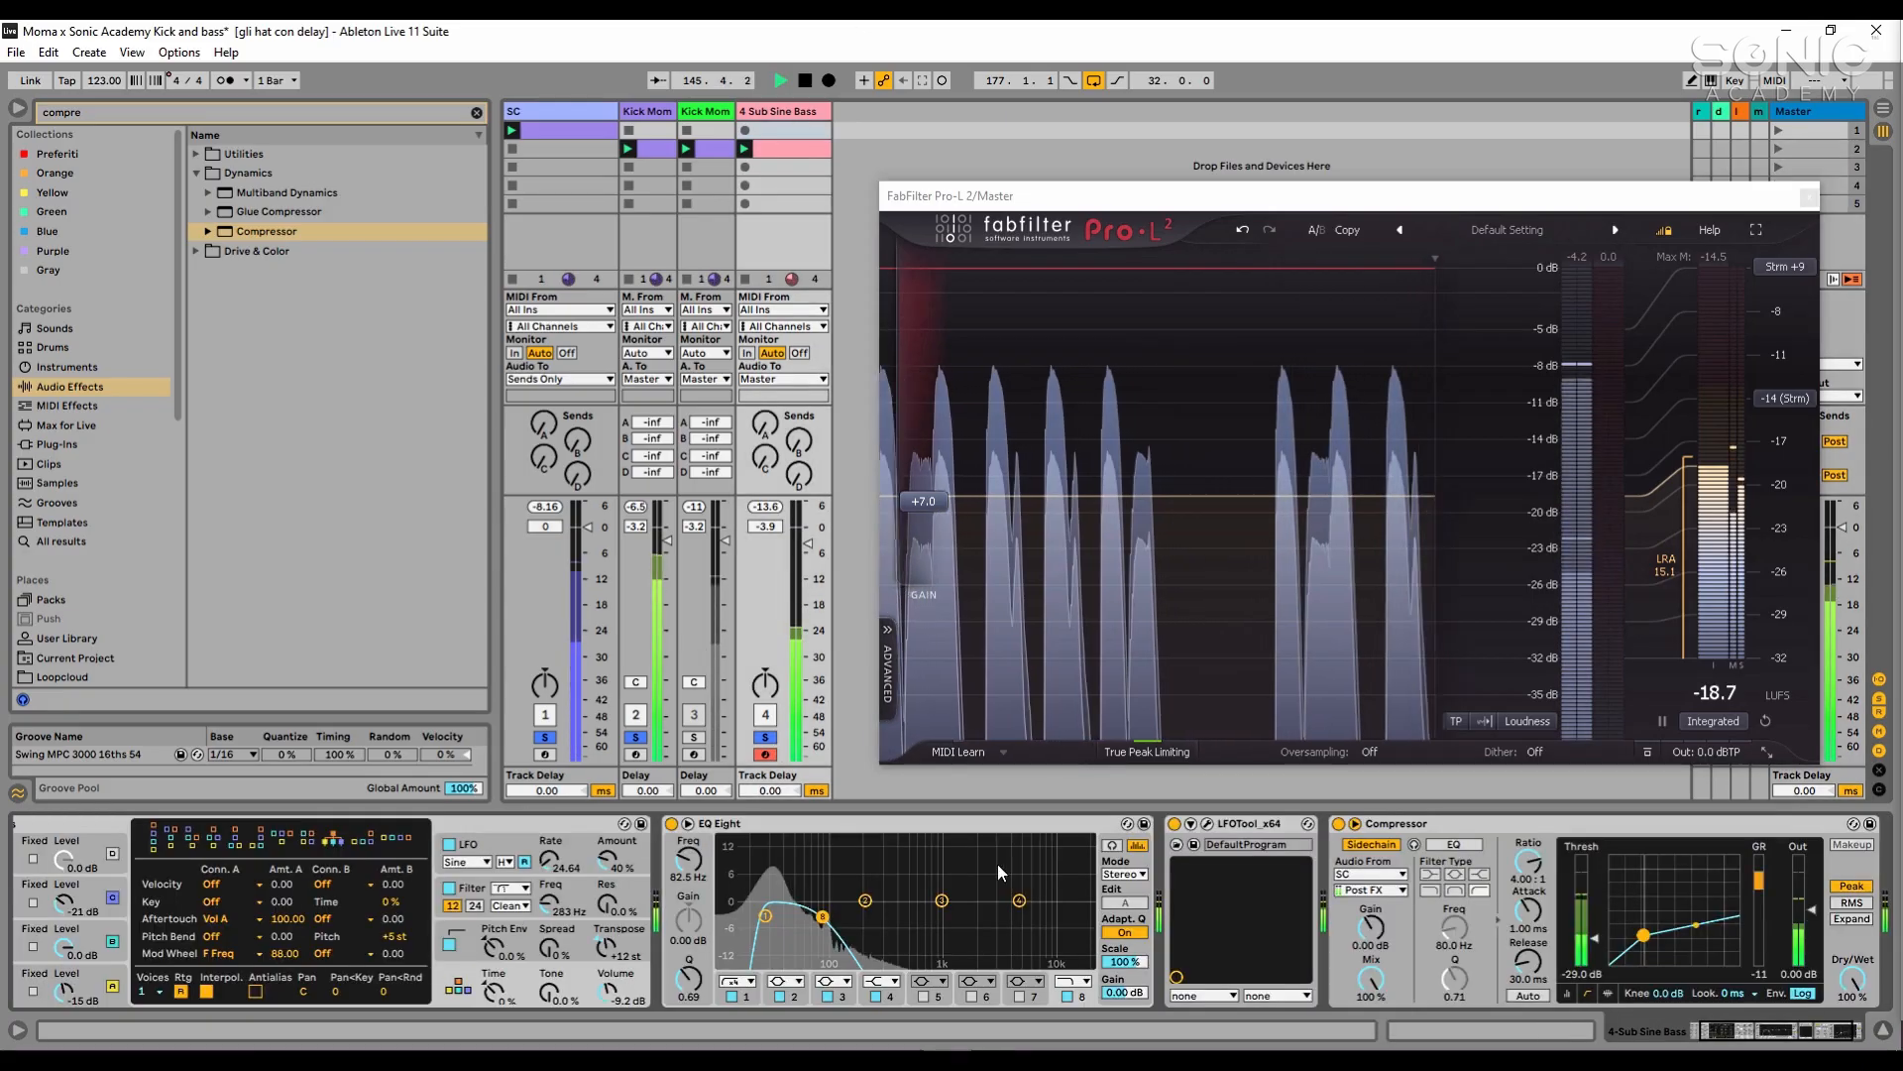
pyautogui.click(1253, 826)
pyautogui.press('0')
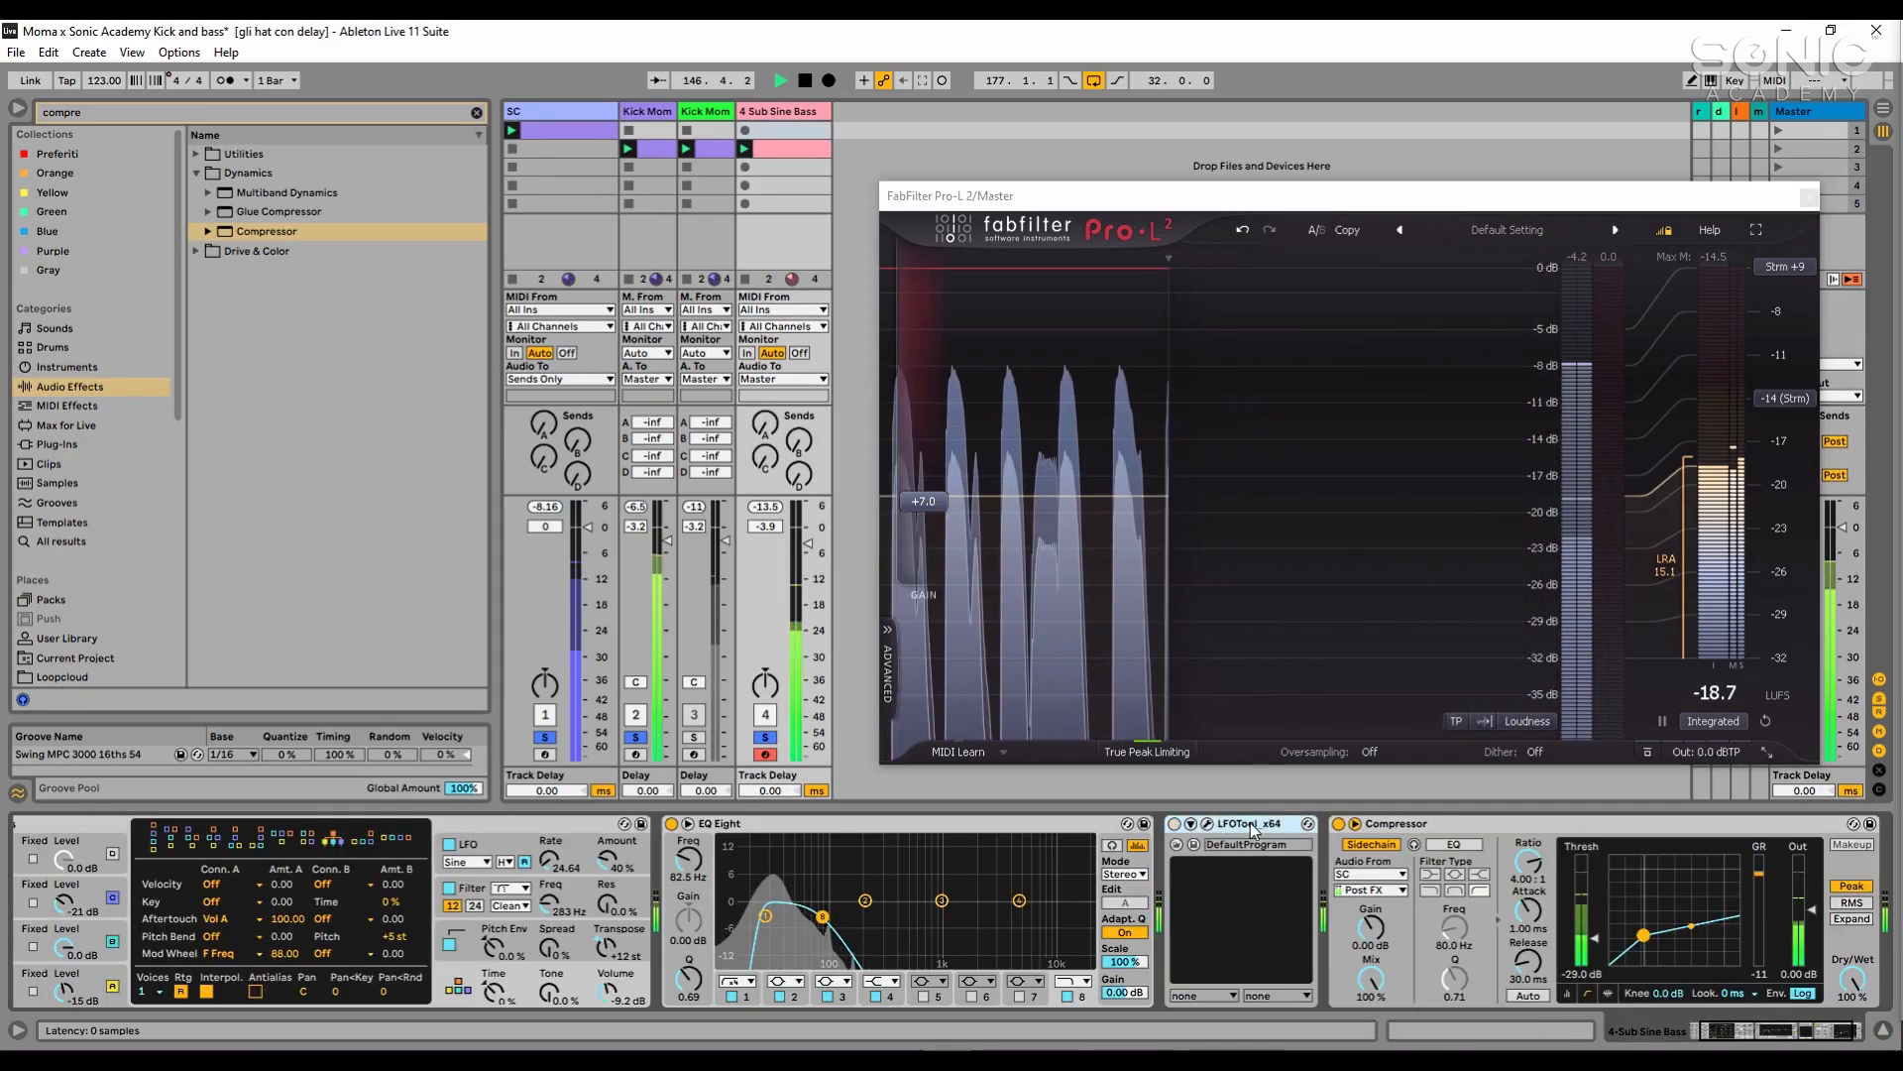
pyautogui.moveTo(808, 543); pyautogui.dragTo(808, 528)
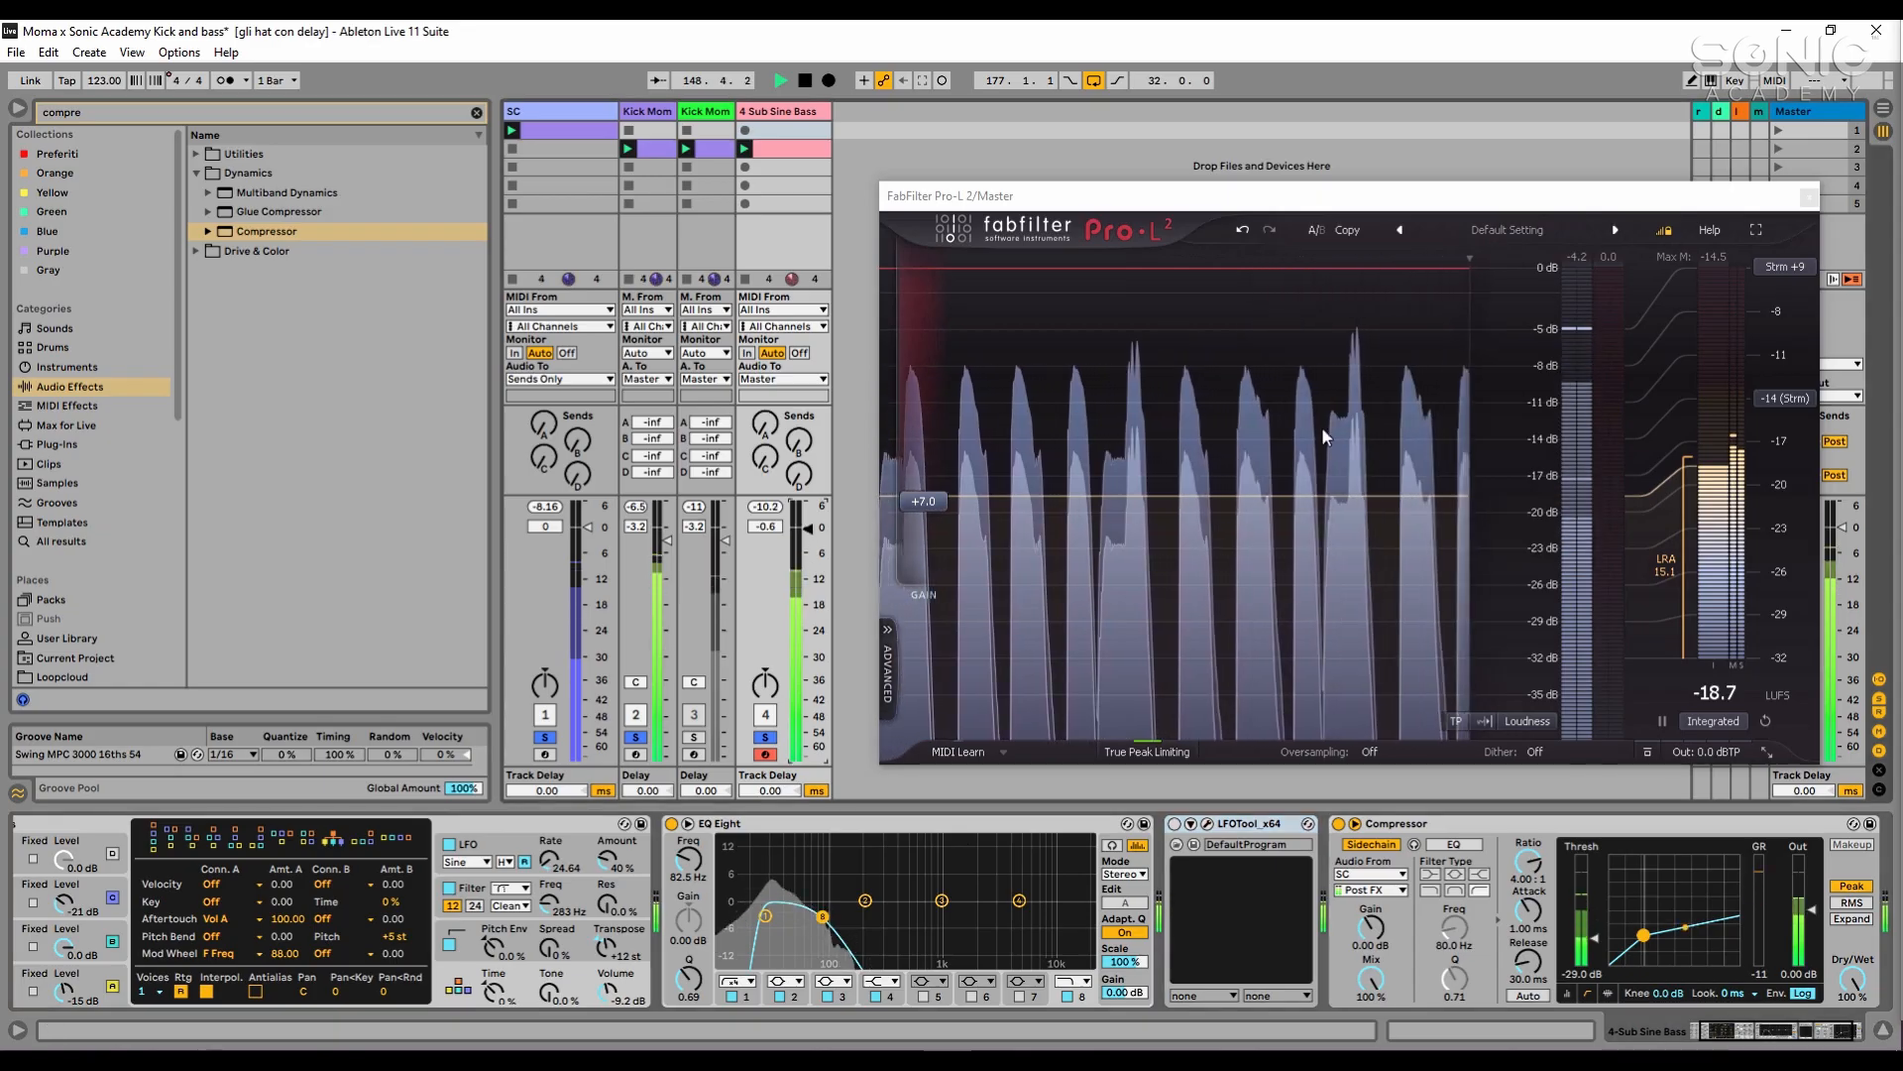
pyautogui.press('space')
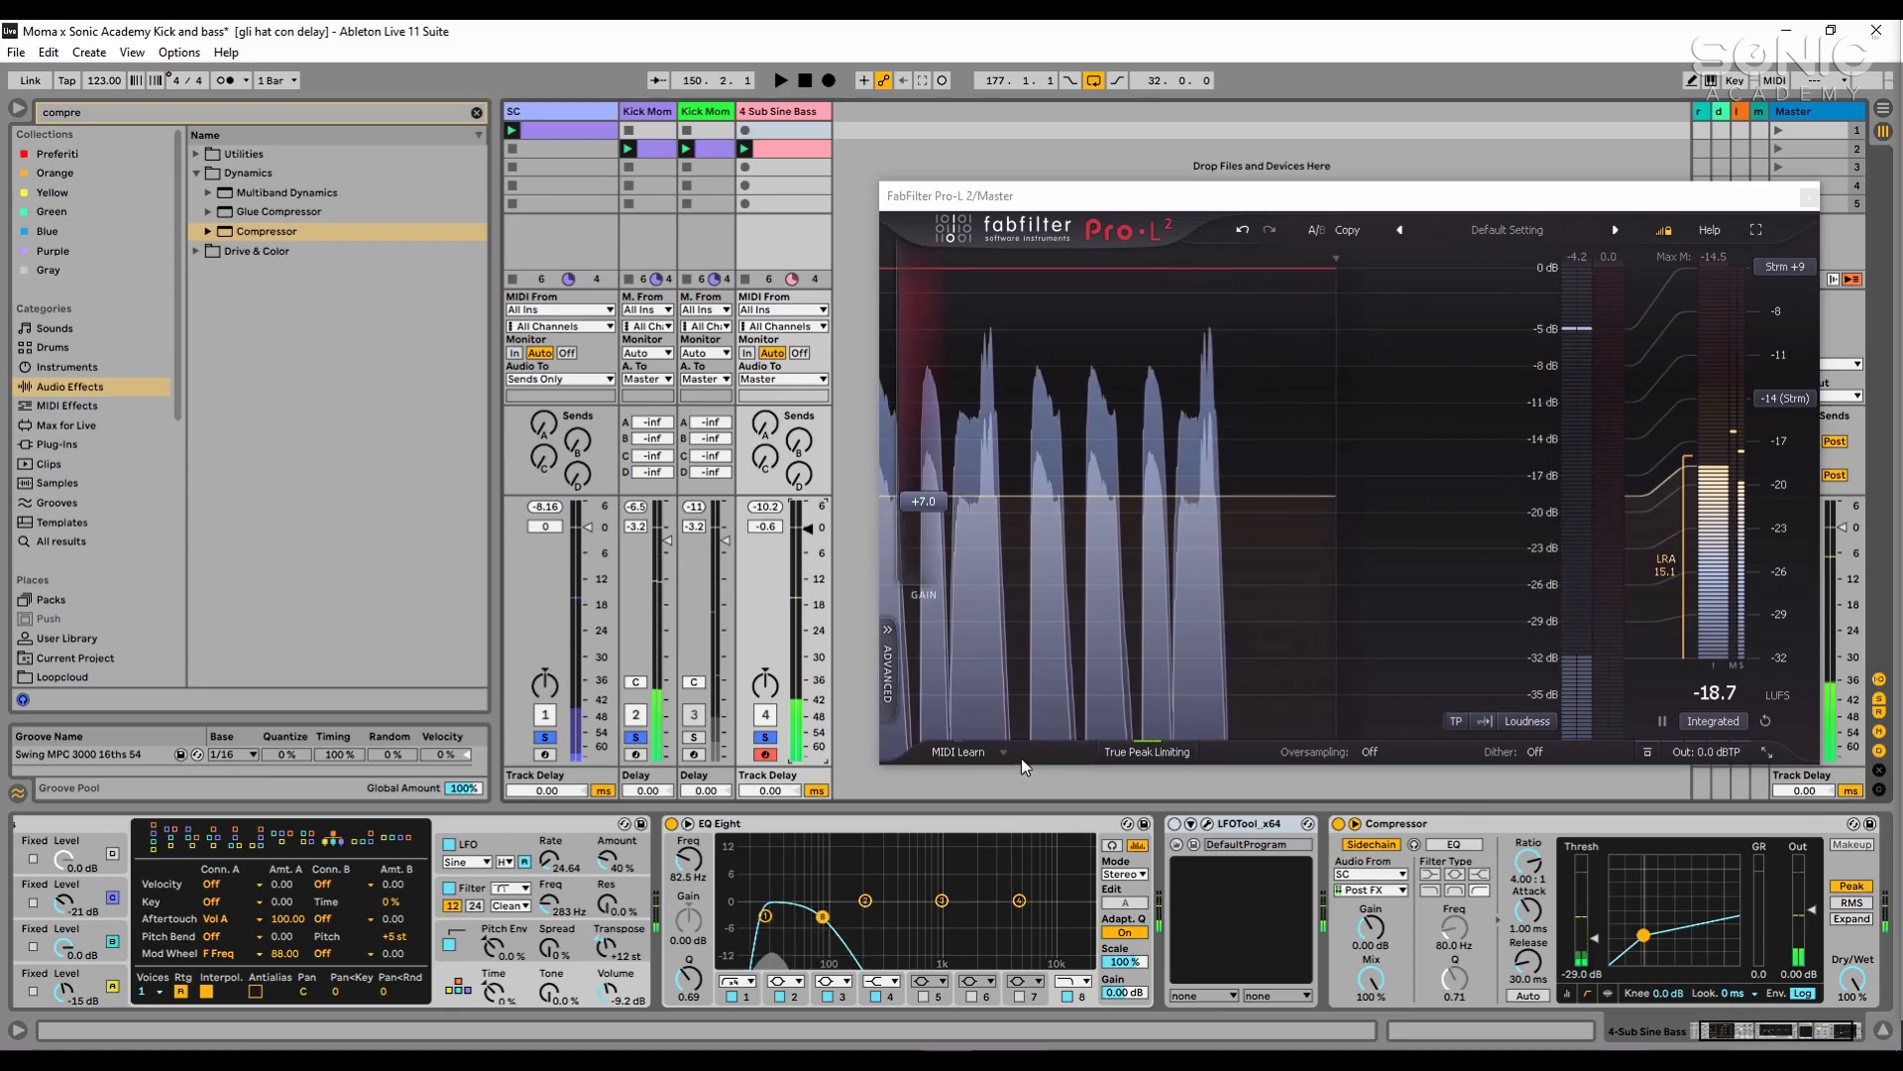
# - Compare the loop with the bass LFOTool on and off, leave it enabled and check its volume curve
pyautogui.click(1175, 824)
pyautogui.press('space')
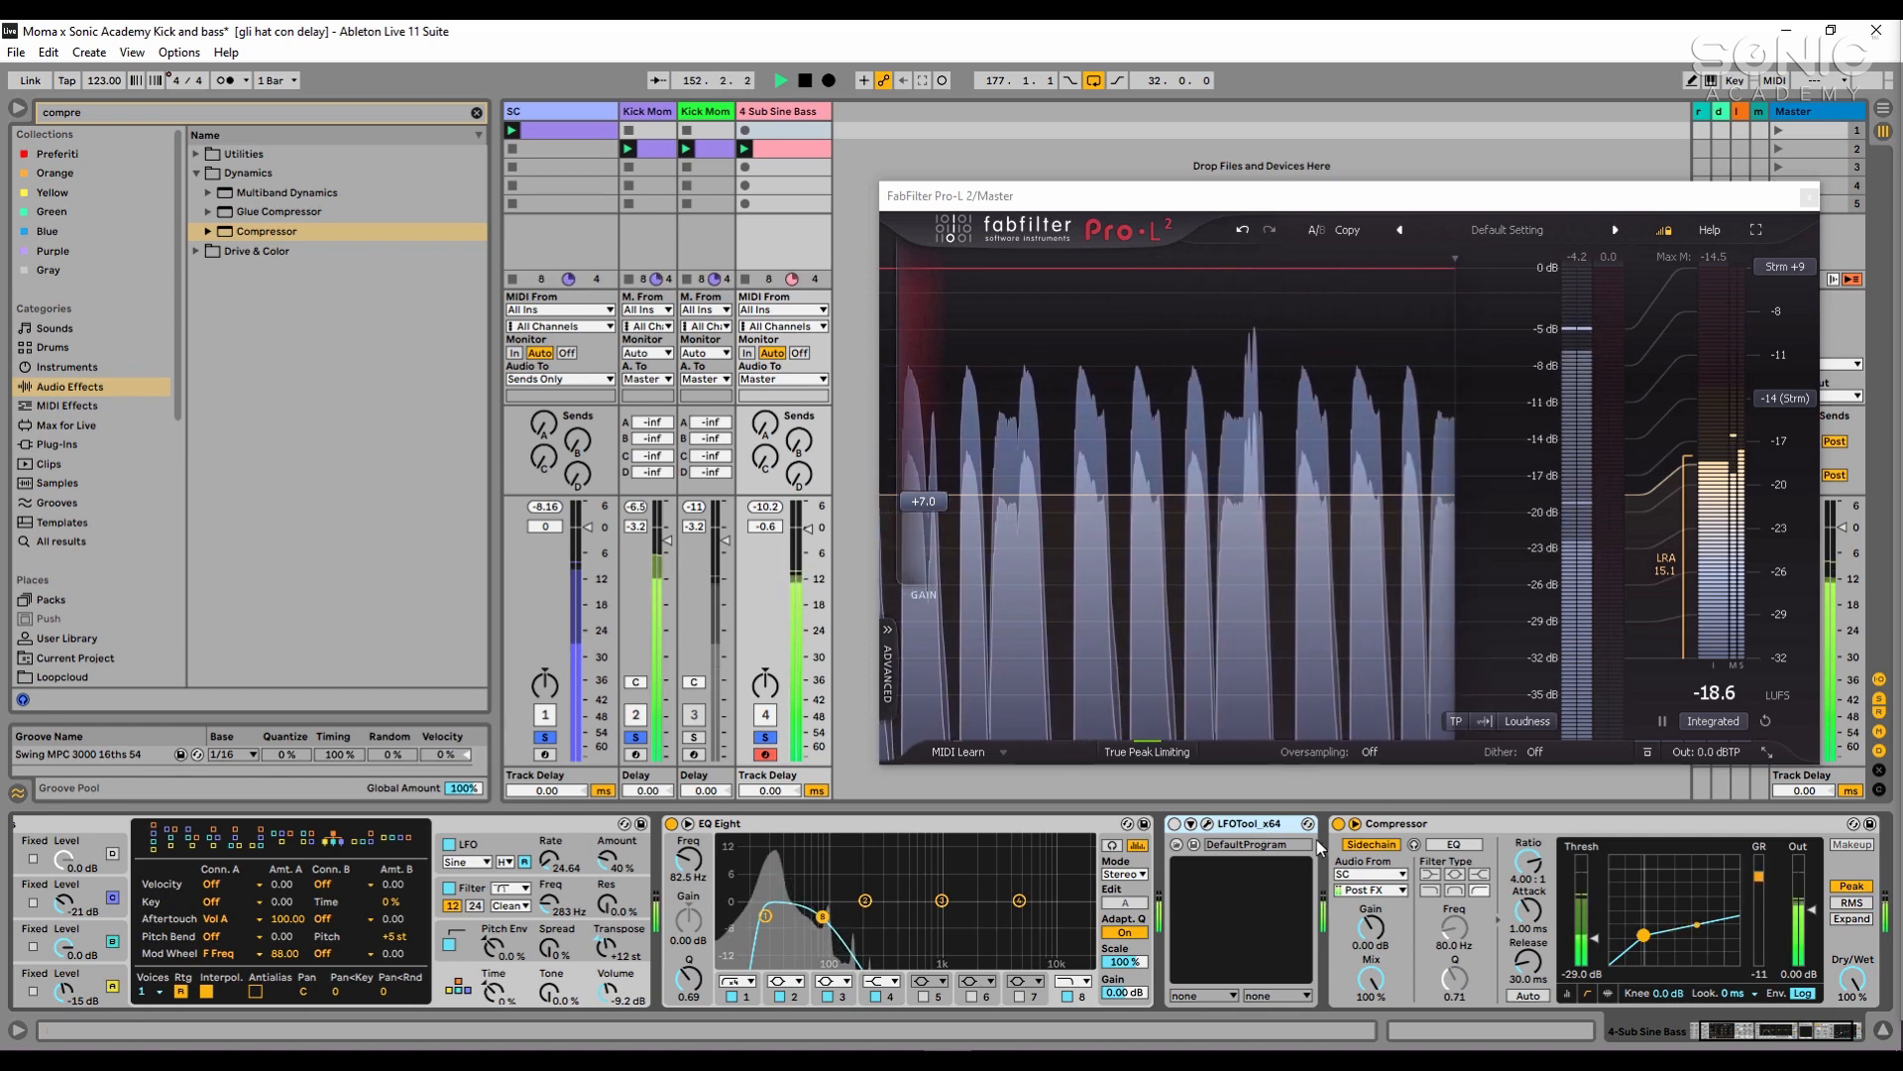
pyautogui.press('space')
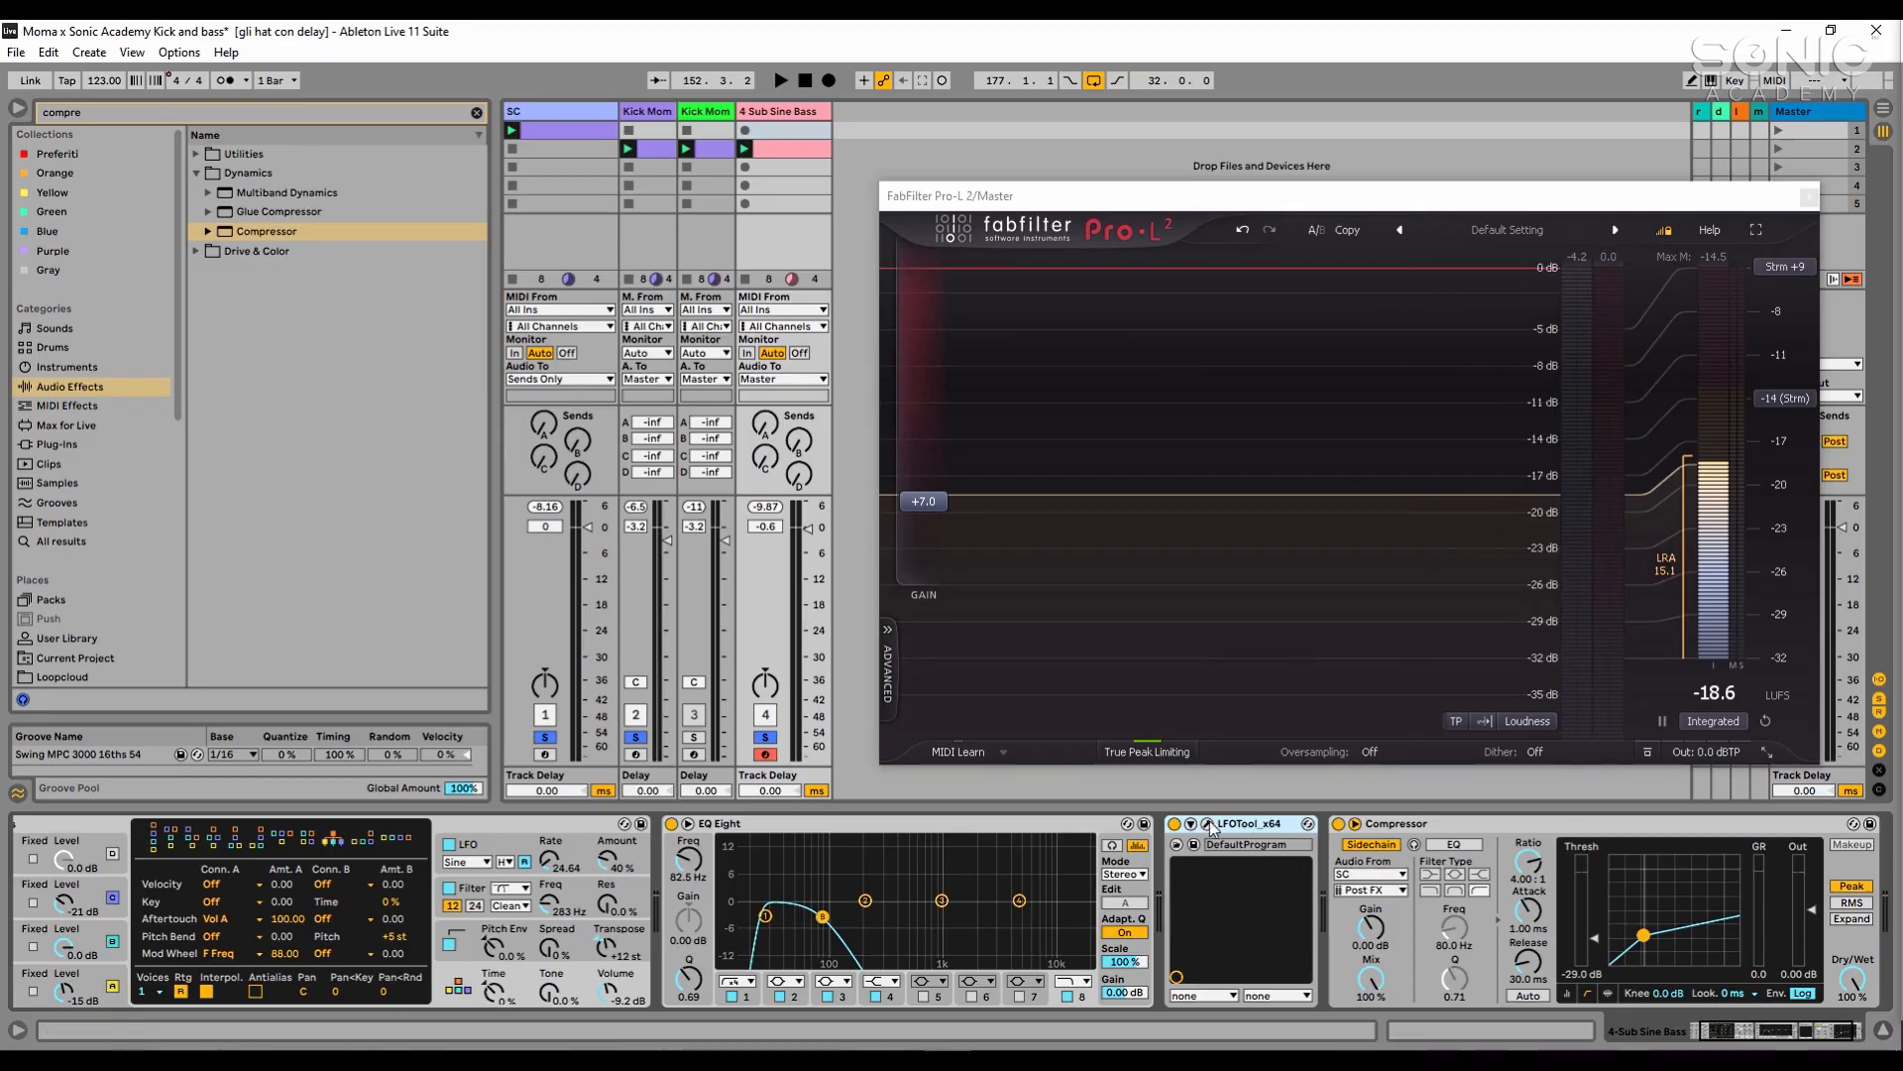
pyautogui.click(1208, 825)
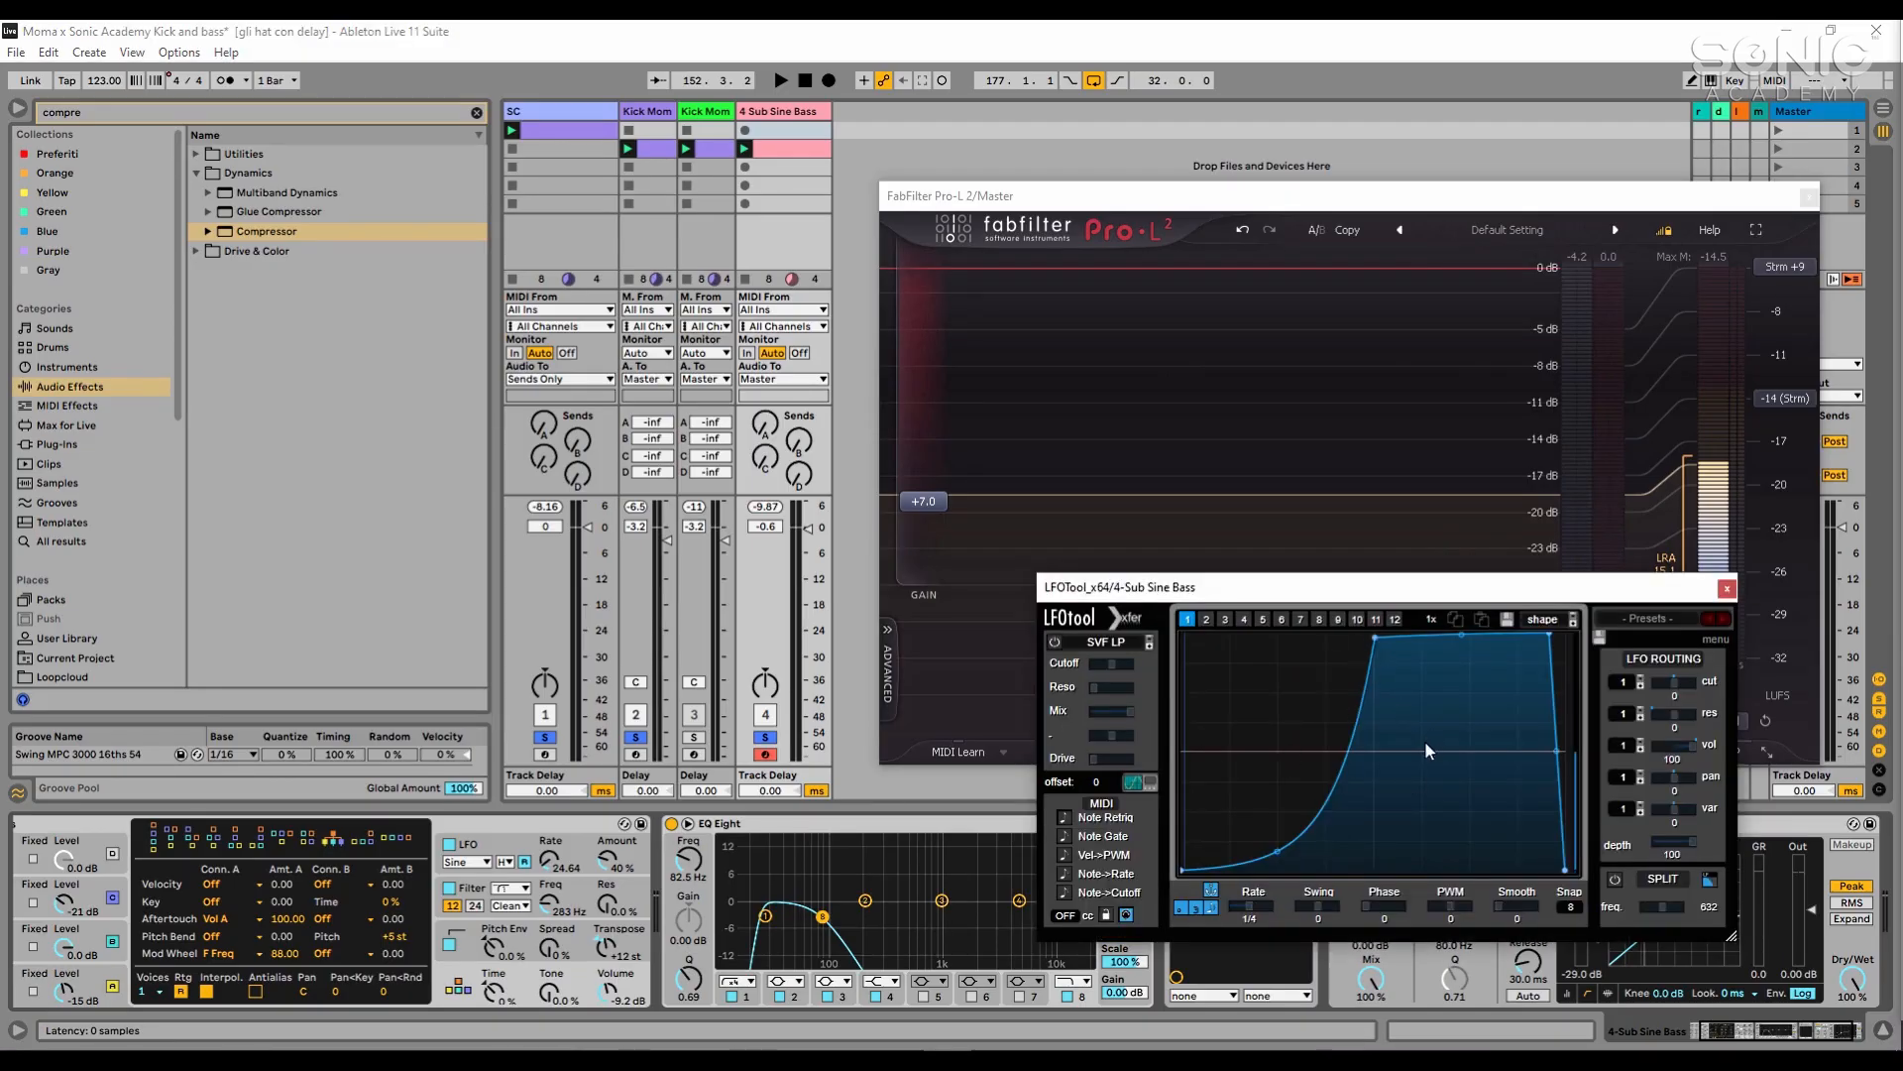
pyautogui.click(1727, 590)
# - Play the loop while viewing the bass LFOTool curve and the limiter waveform, and close both plug-in windows
pyautogui.click(1616, 831)
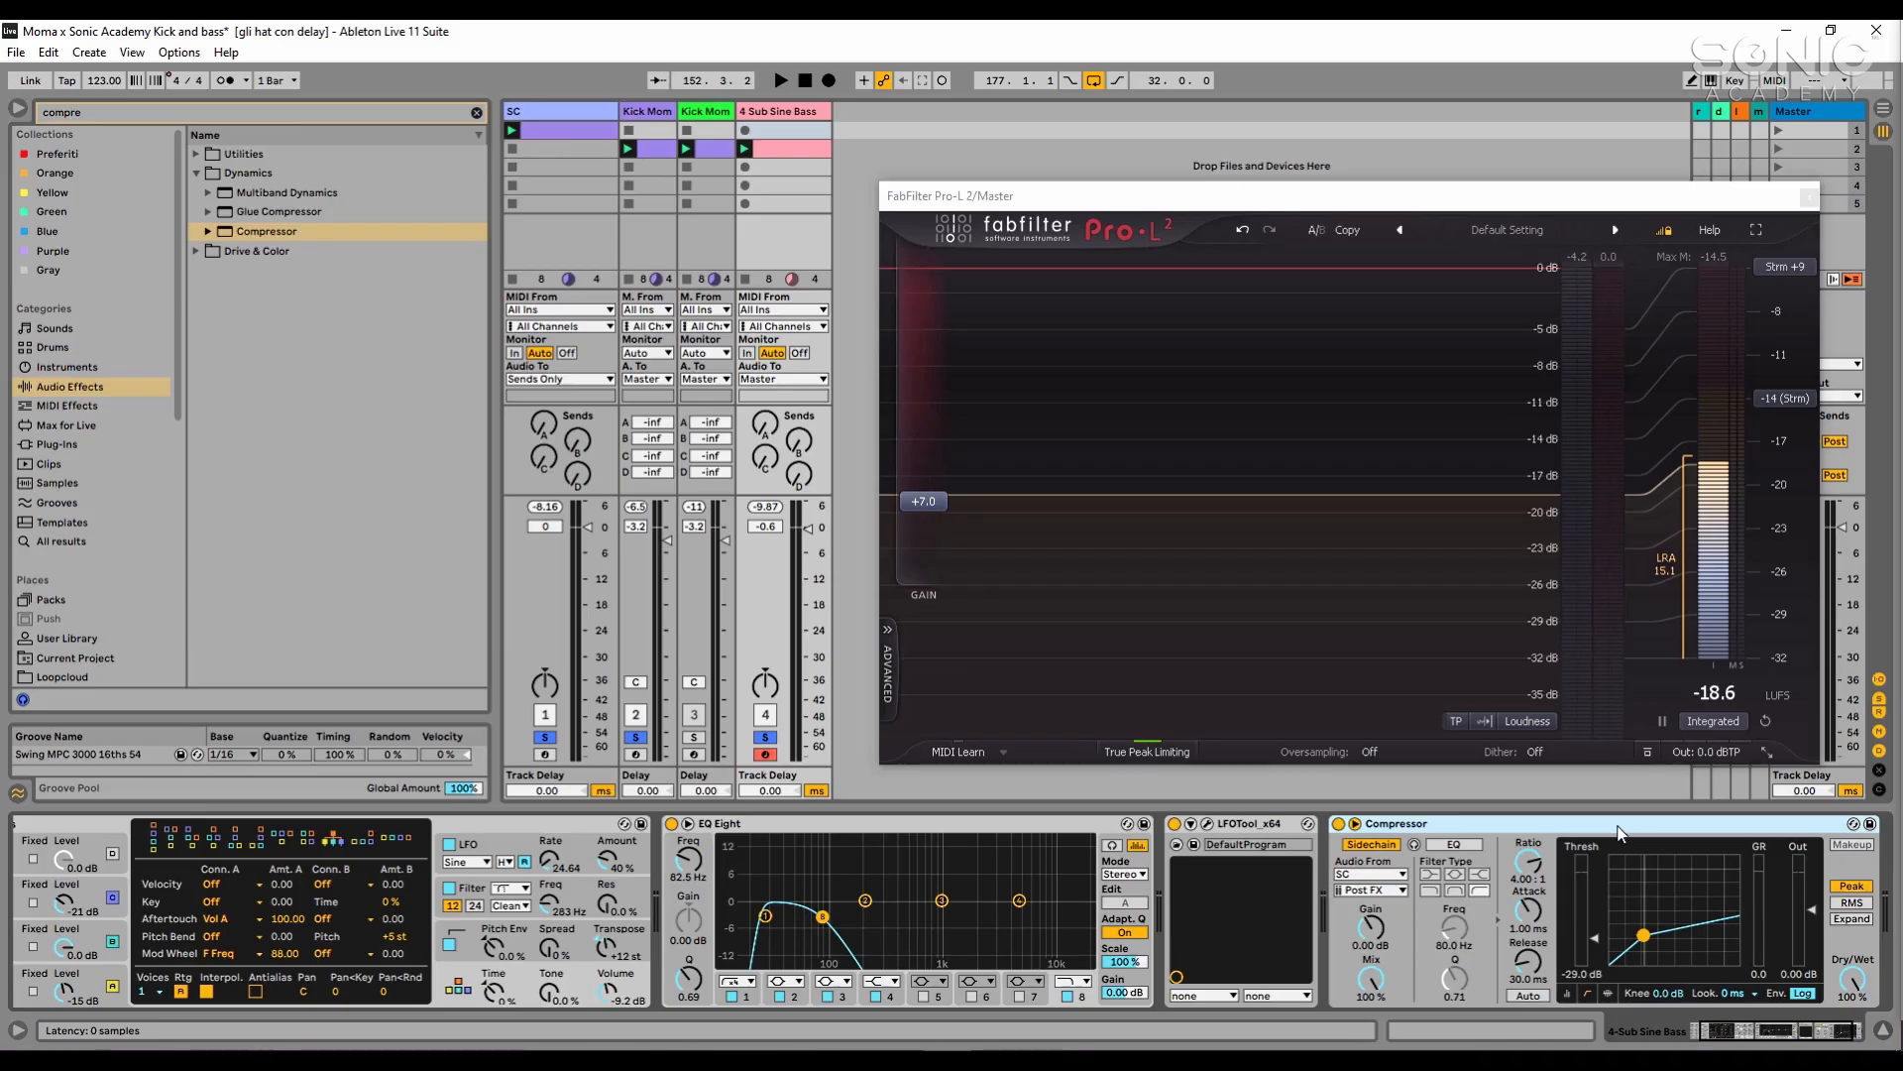
pyautogui.click(1262, 836)
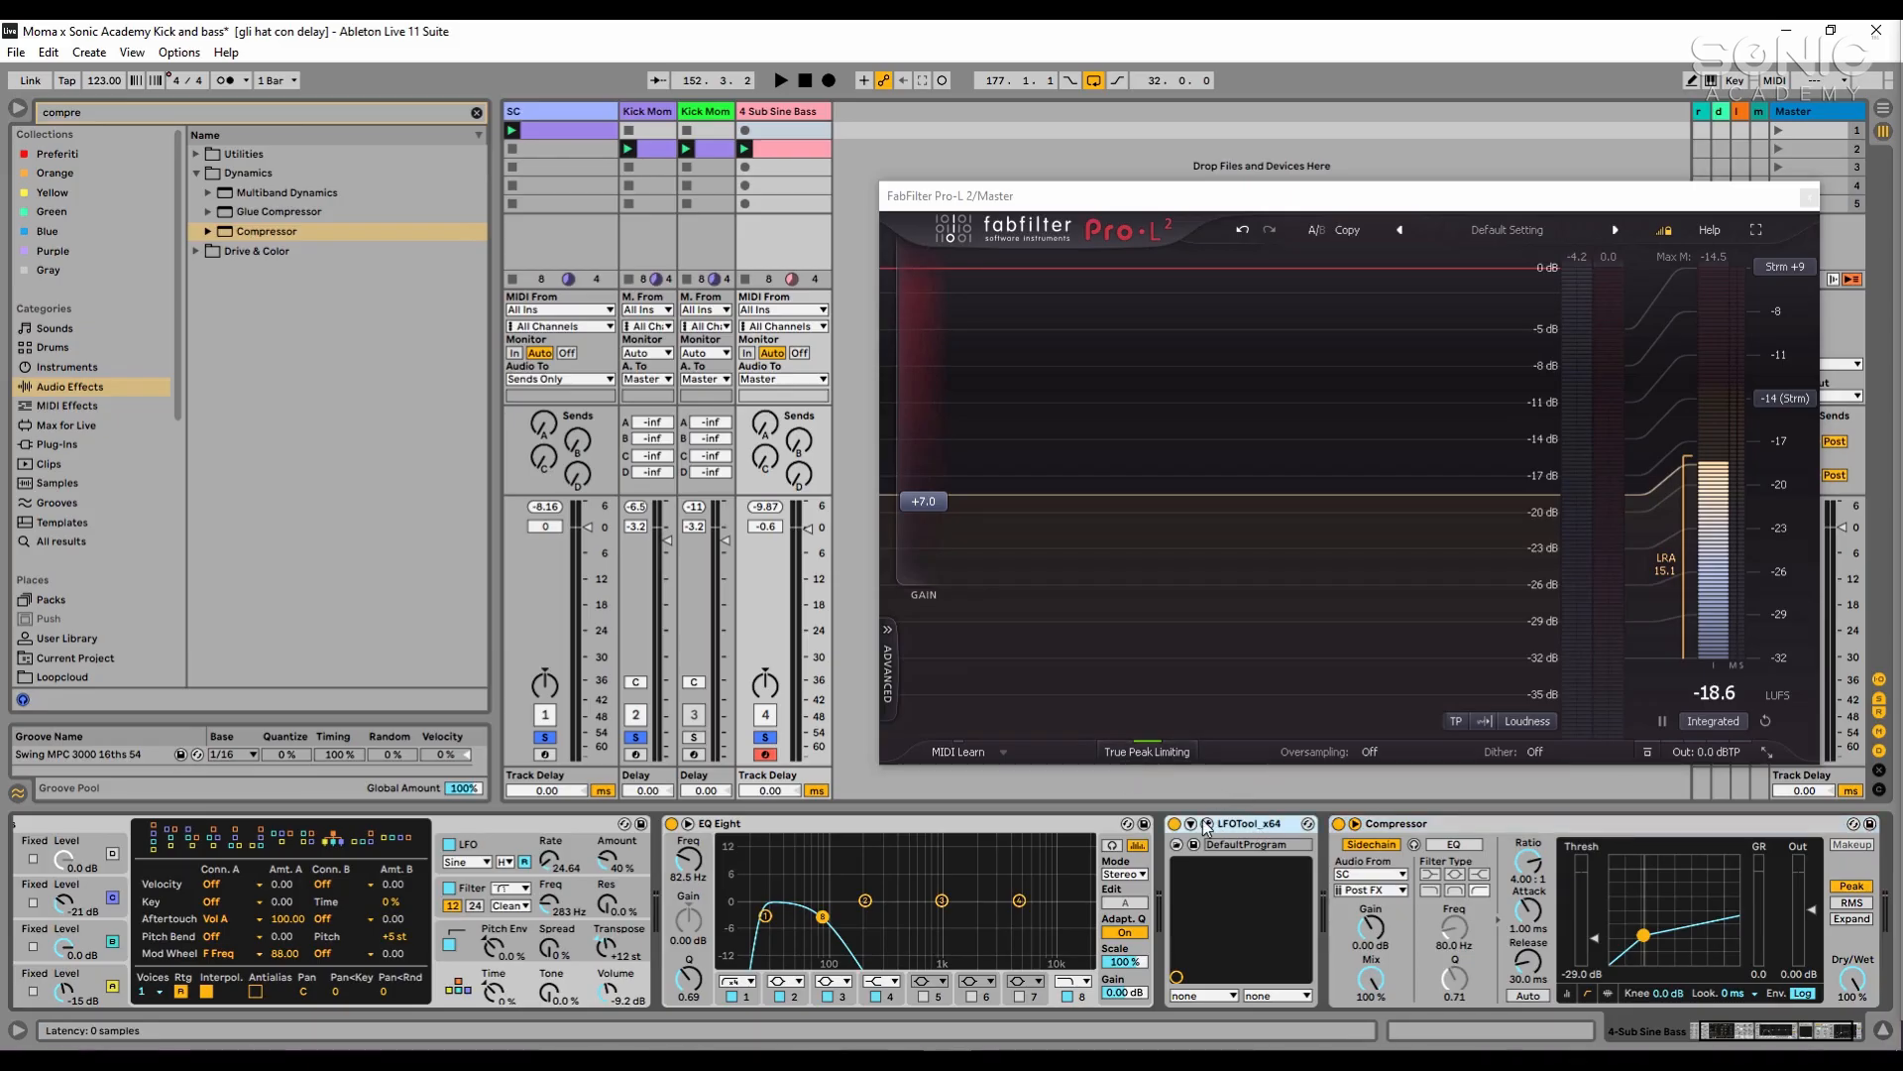
pyautogui.click(1207, 823)
pyautogui.press('space')
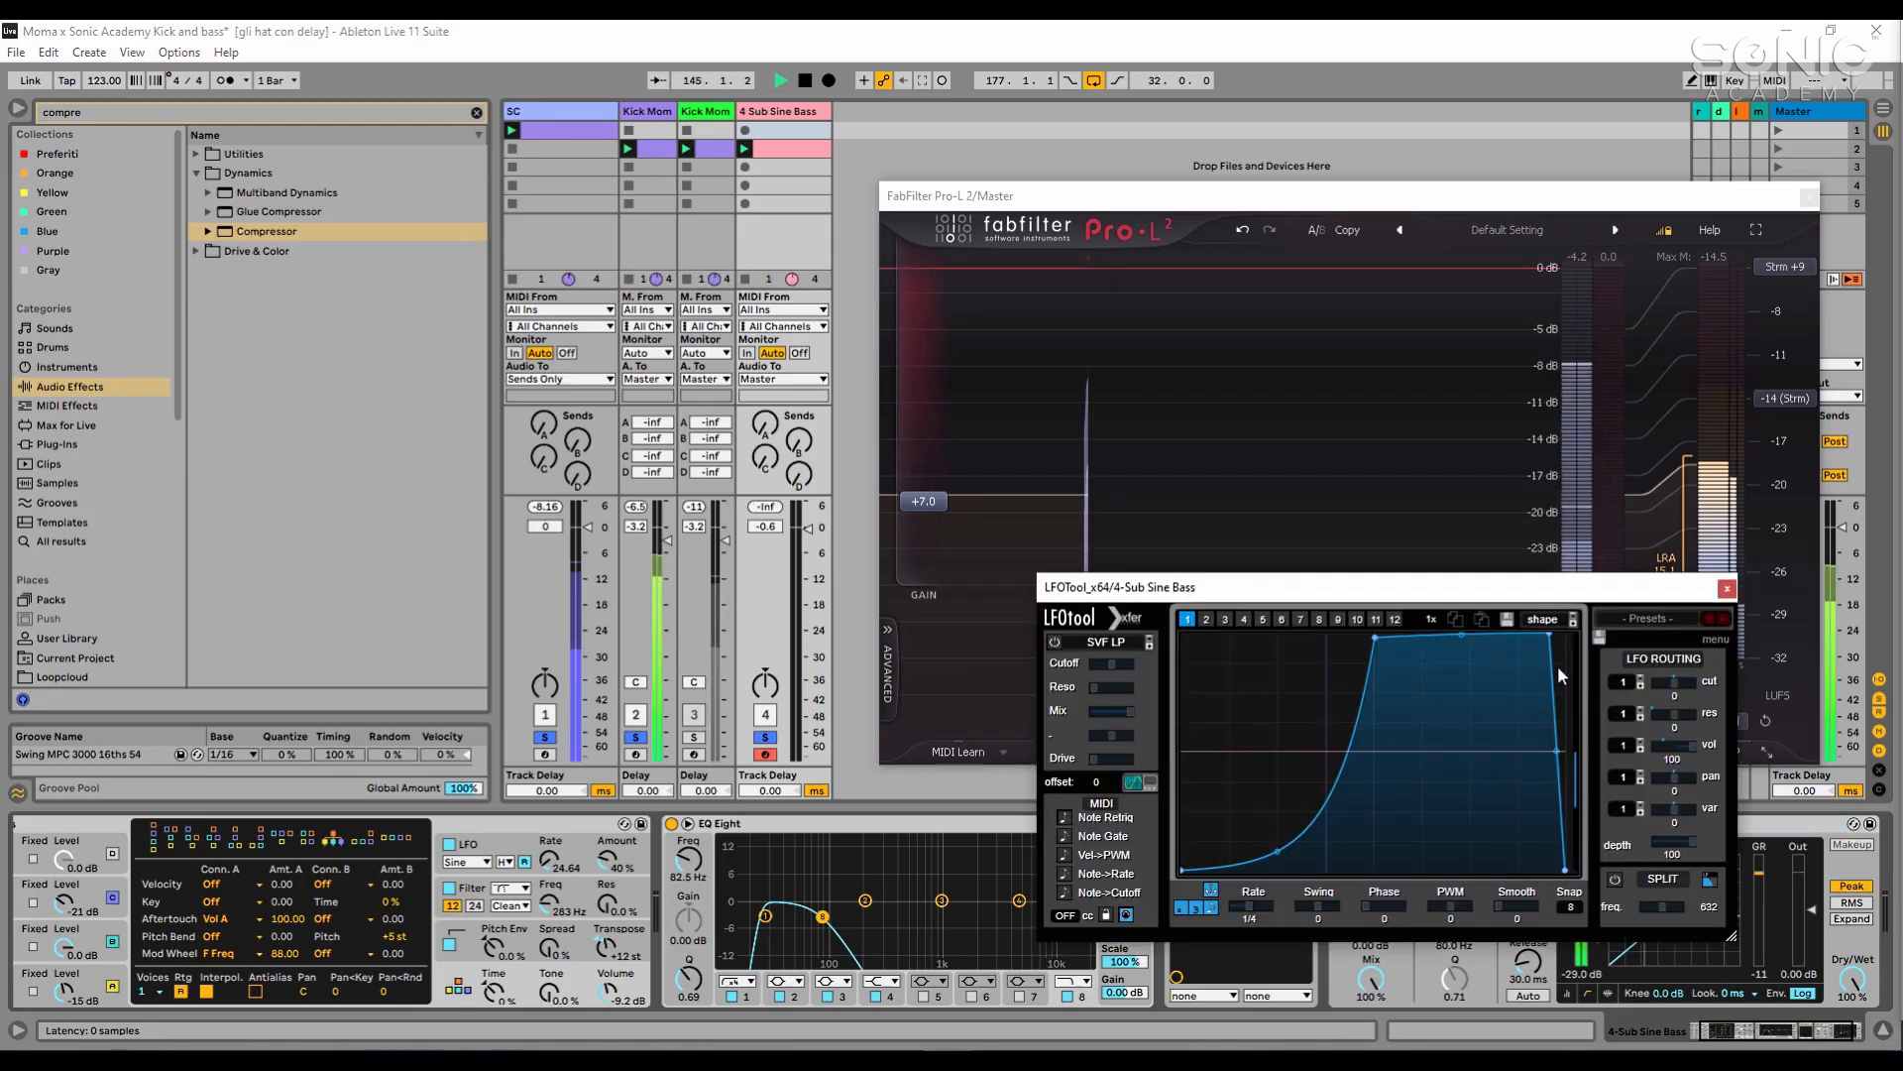
pyautogui.click(1727, 588)
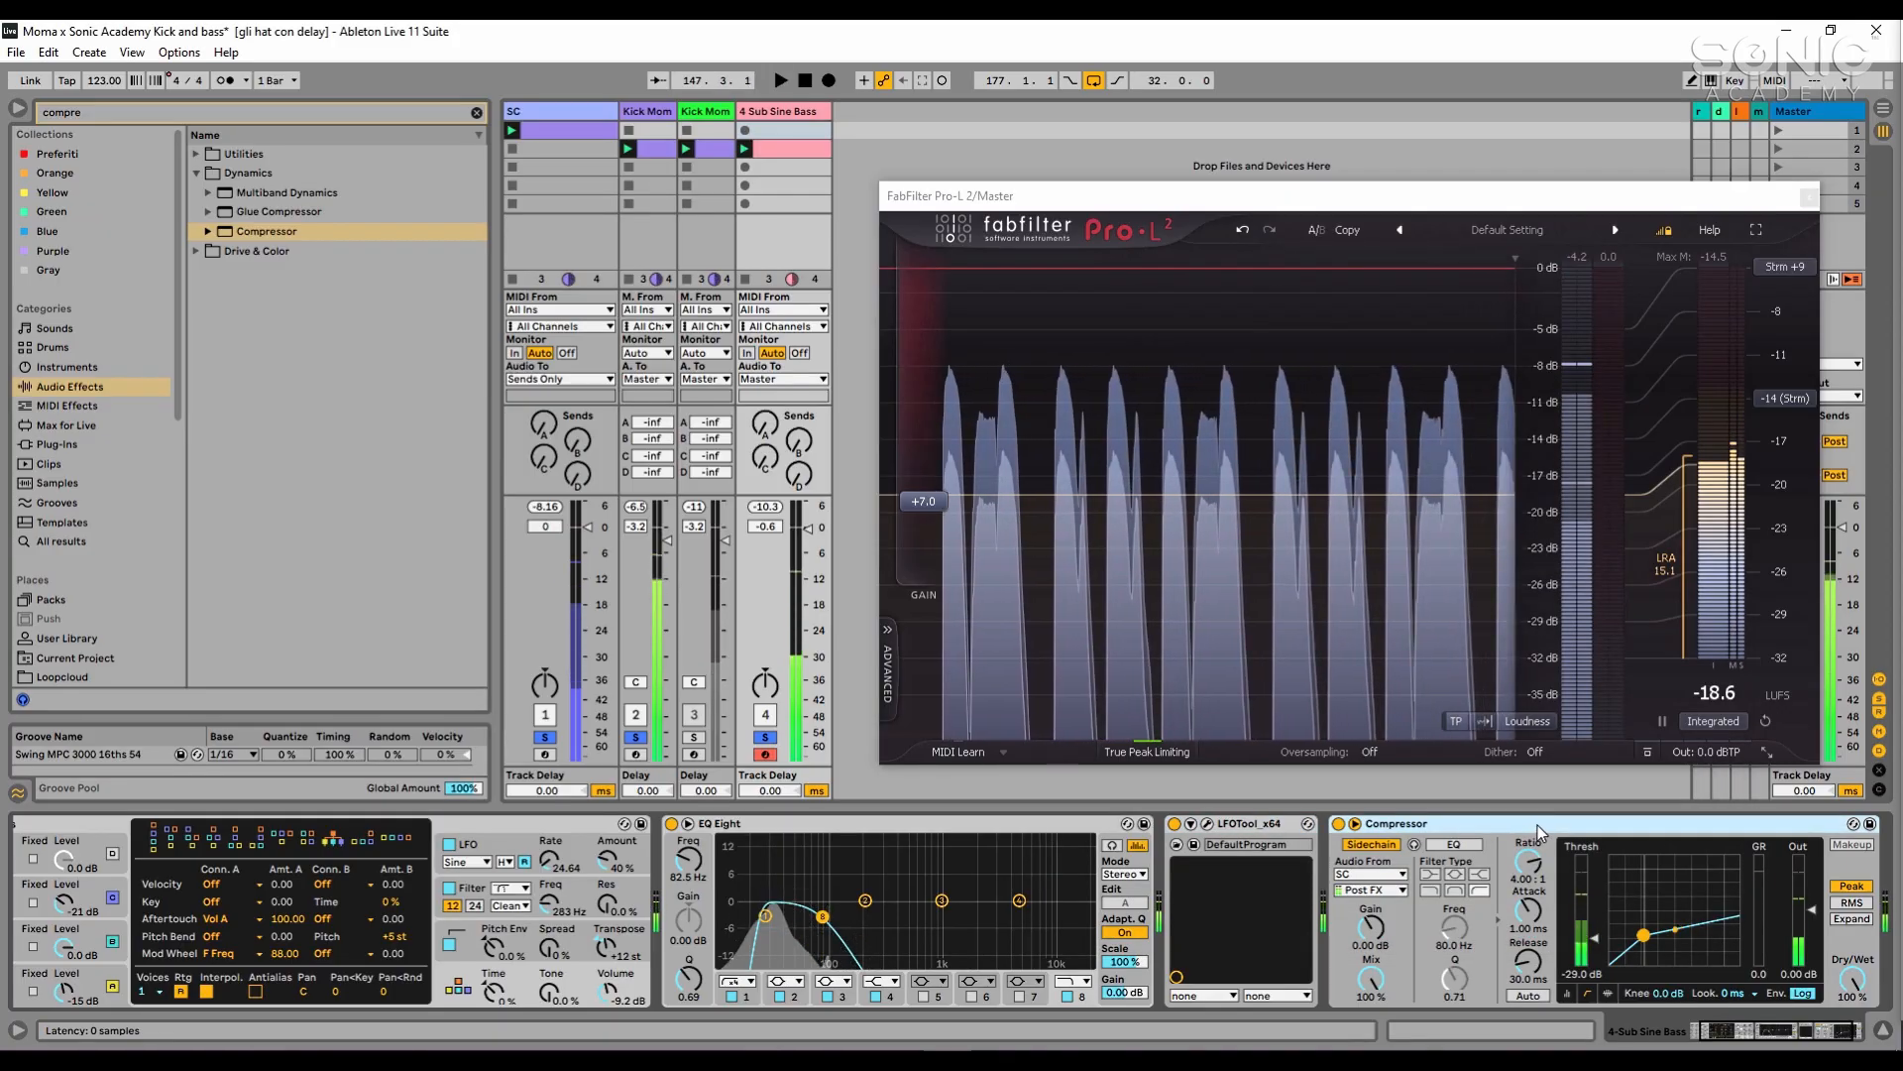
pyautogui.press('space')
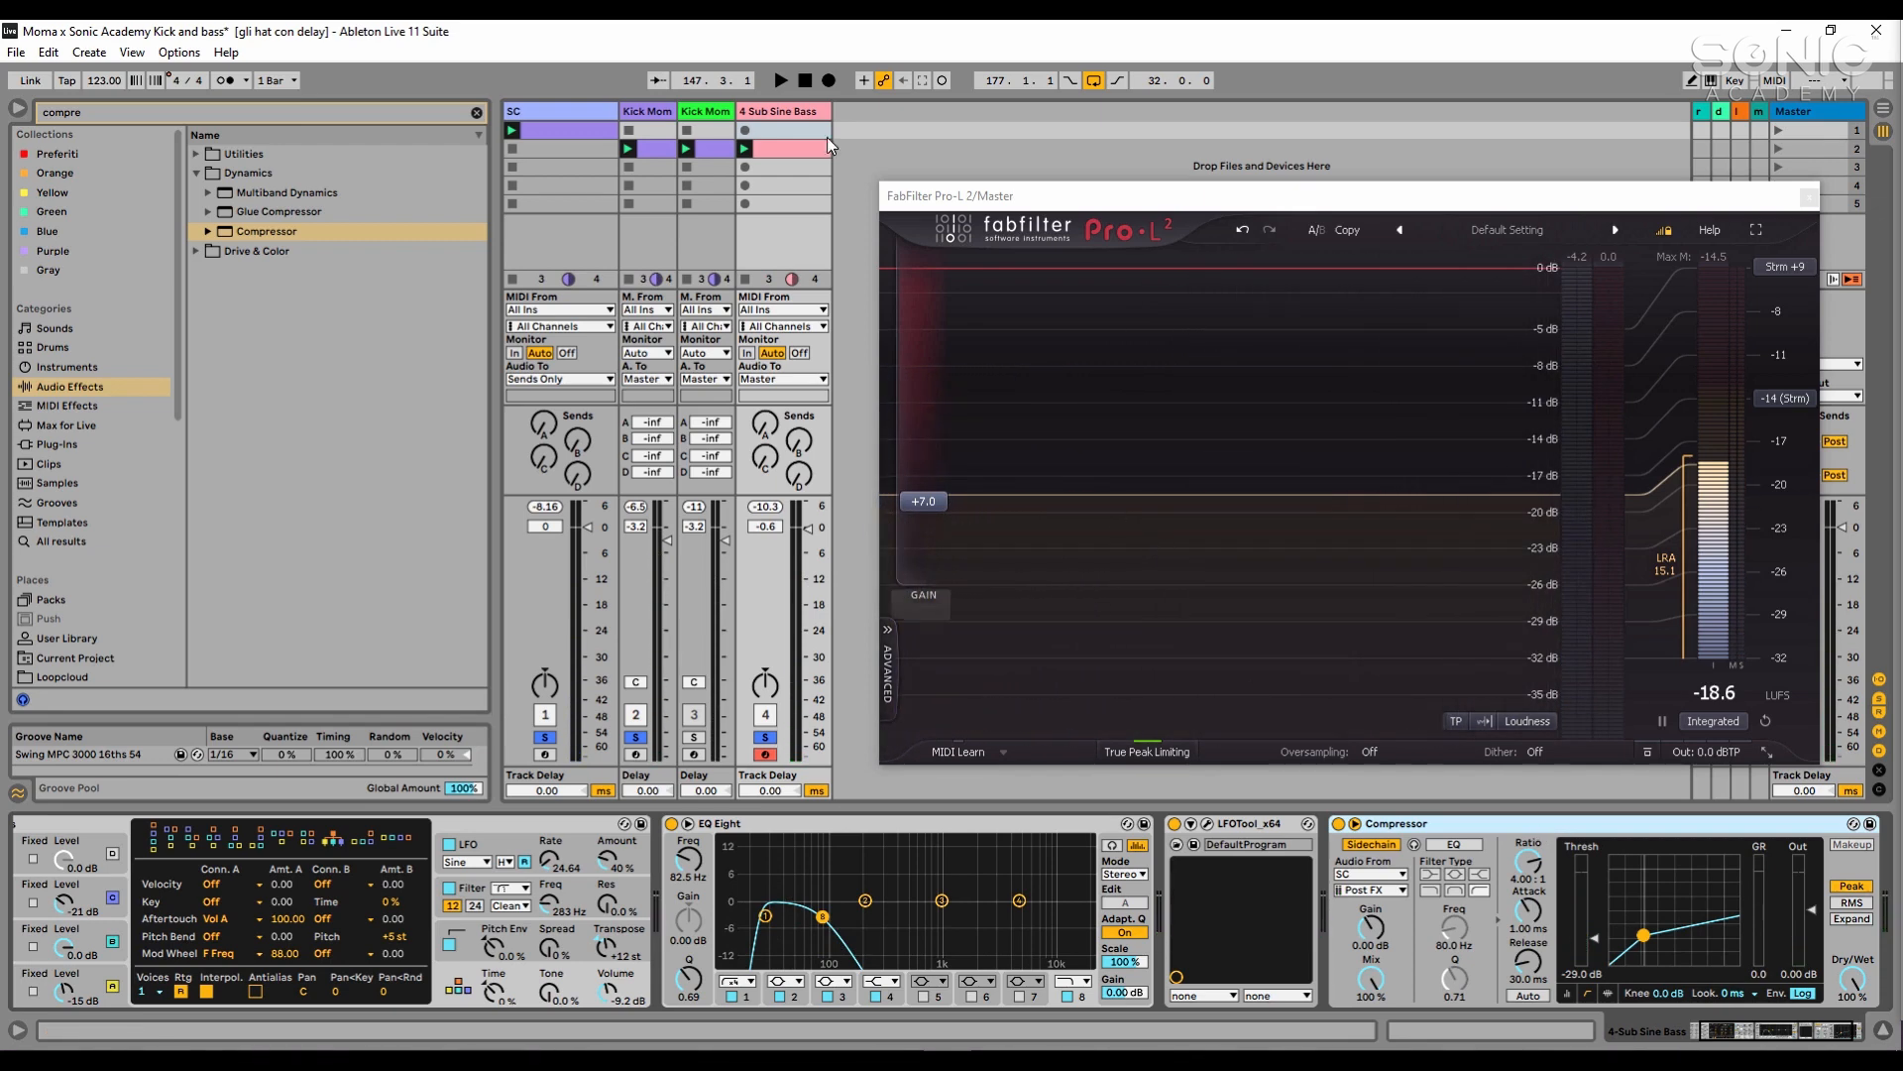
pyautogui.click(1809, 196)
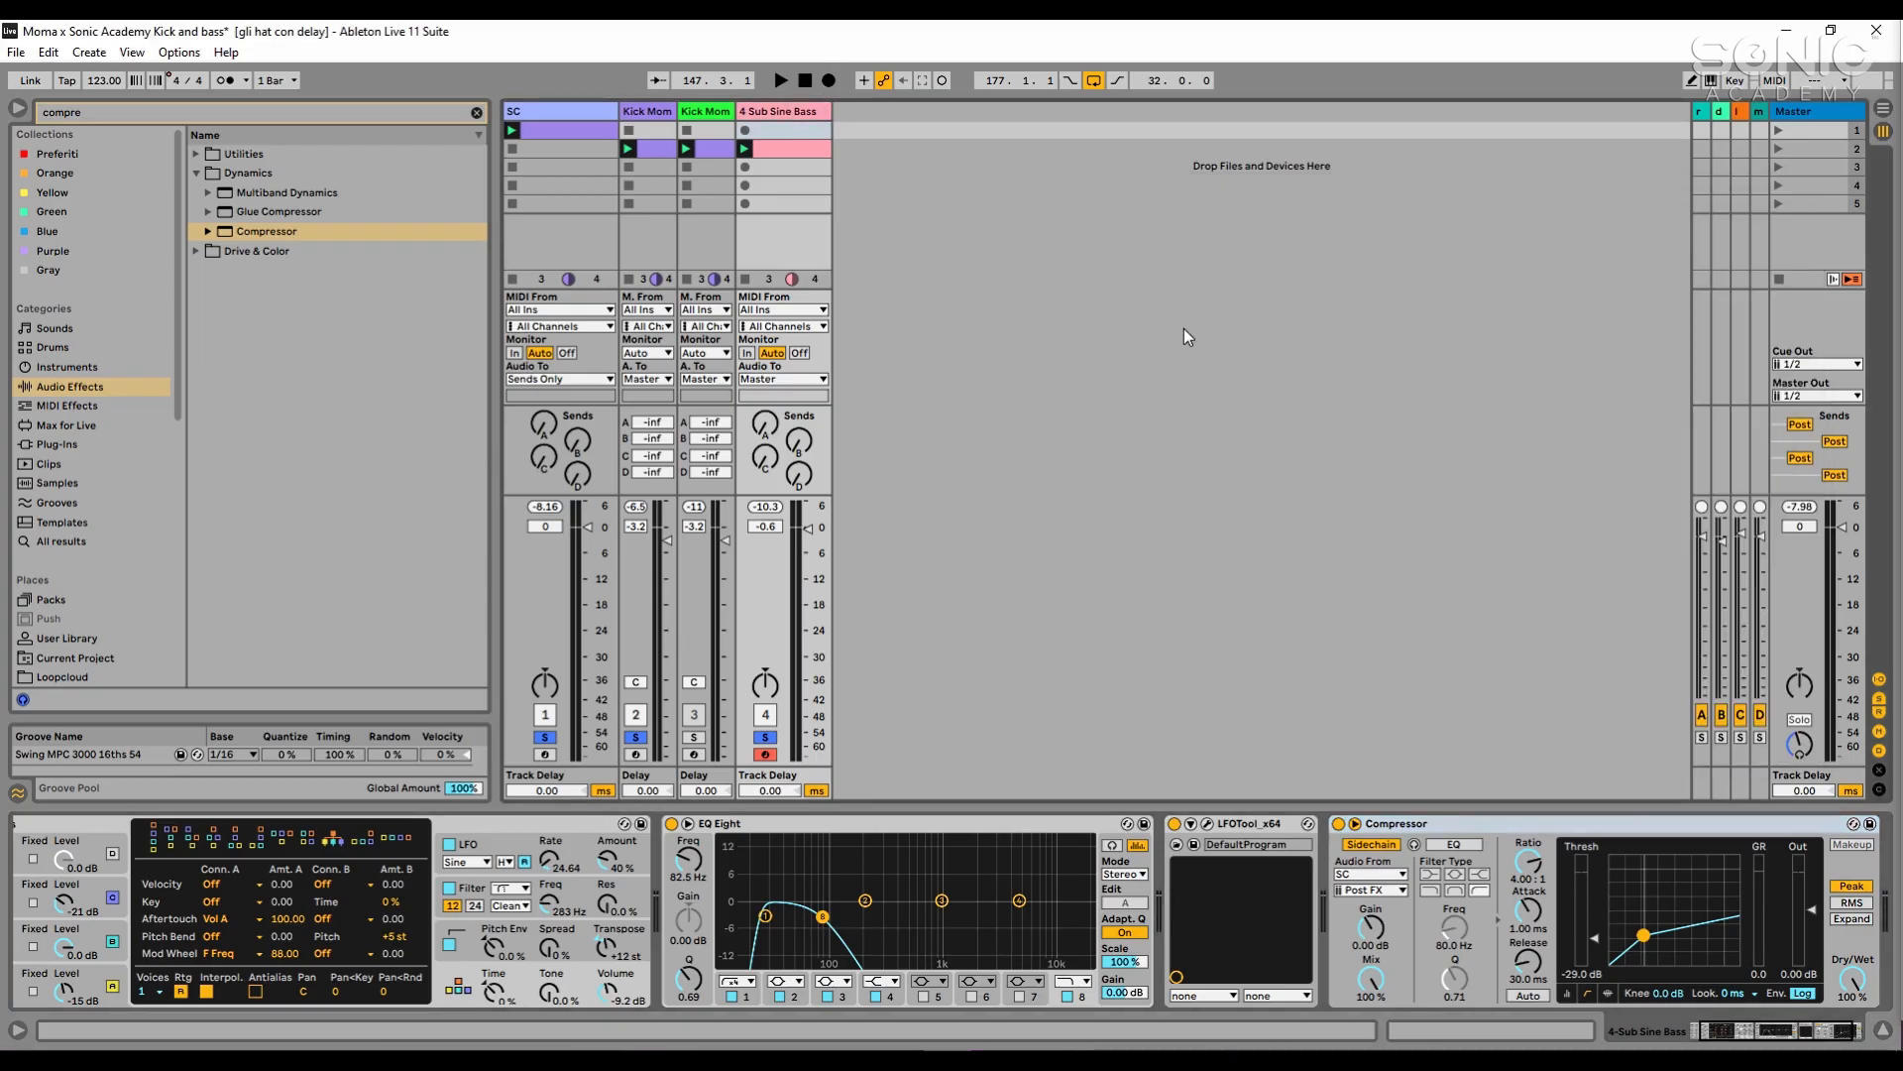
# - Search the audio effects for "utili", add Utility after the Compressor on the Sub Sine Bass track and enable its Mono option
pyautogui.click(335, 111)
pyautogui.write('utili')
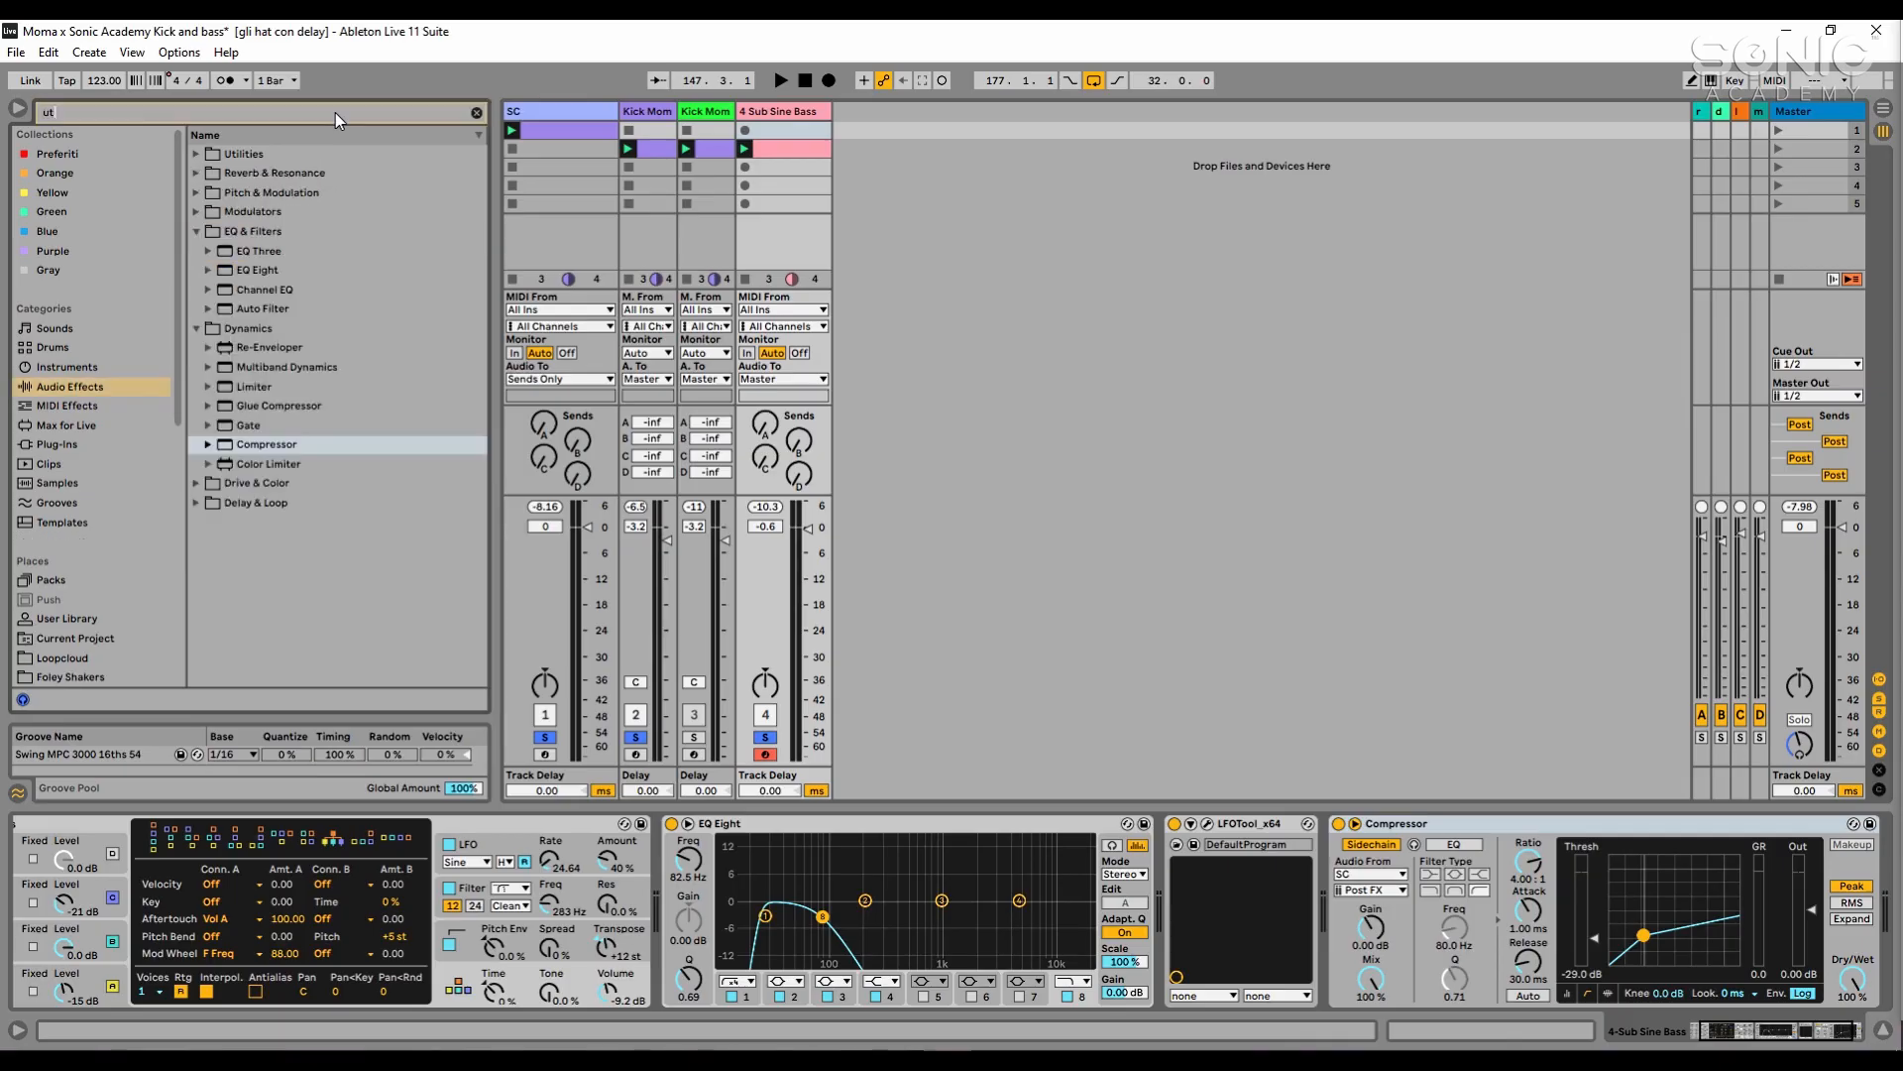
pyautogui.click(236, 158)
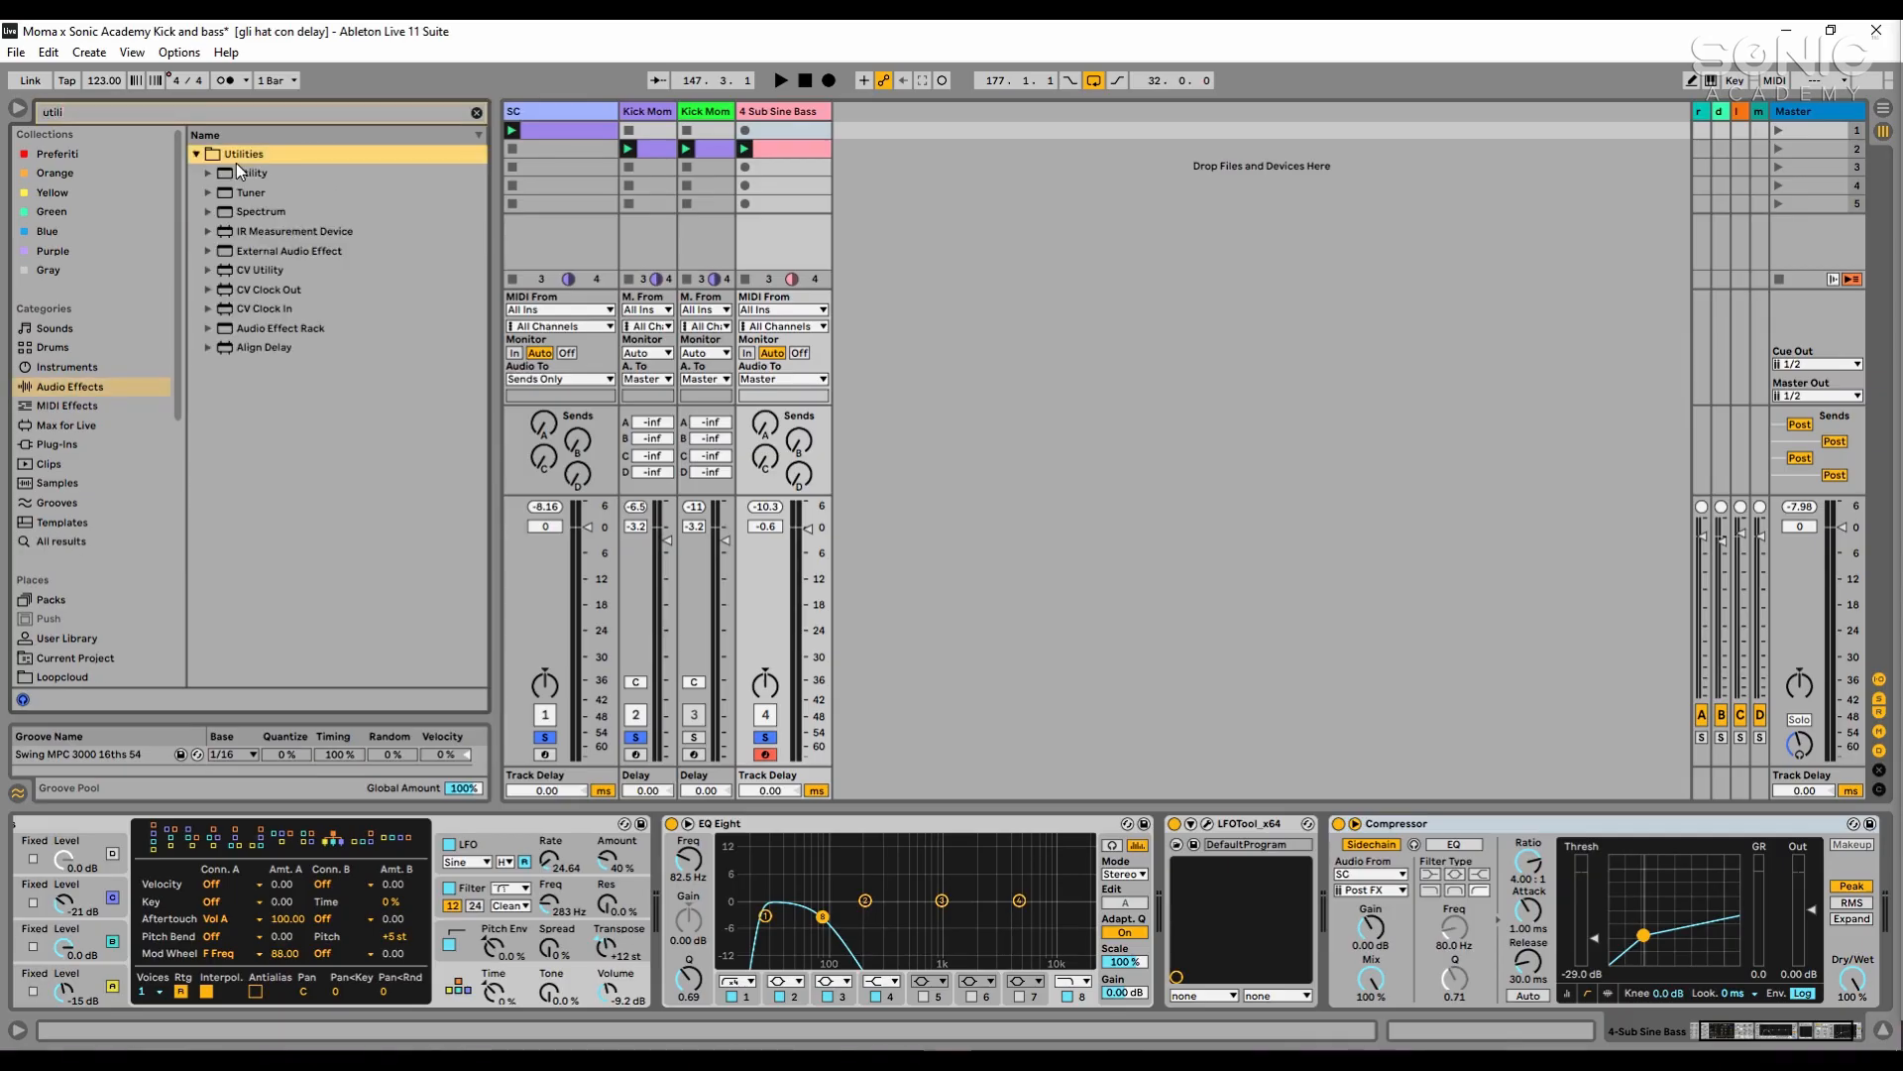
pyautogui.moveTo(243, 173); pyautogui.dragTo(1730, 904)
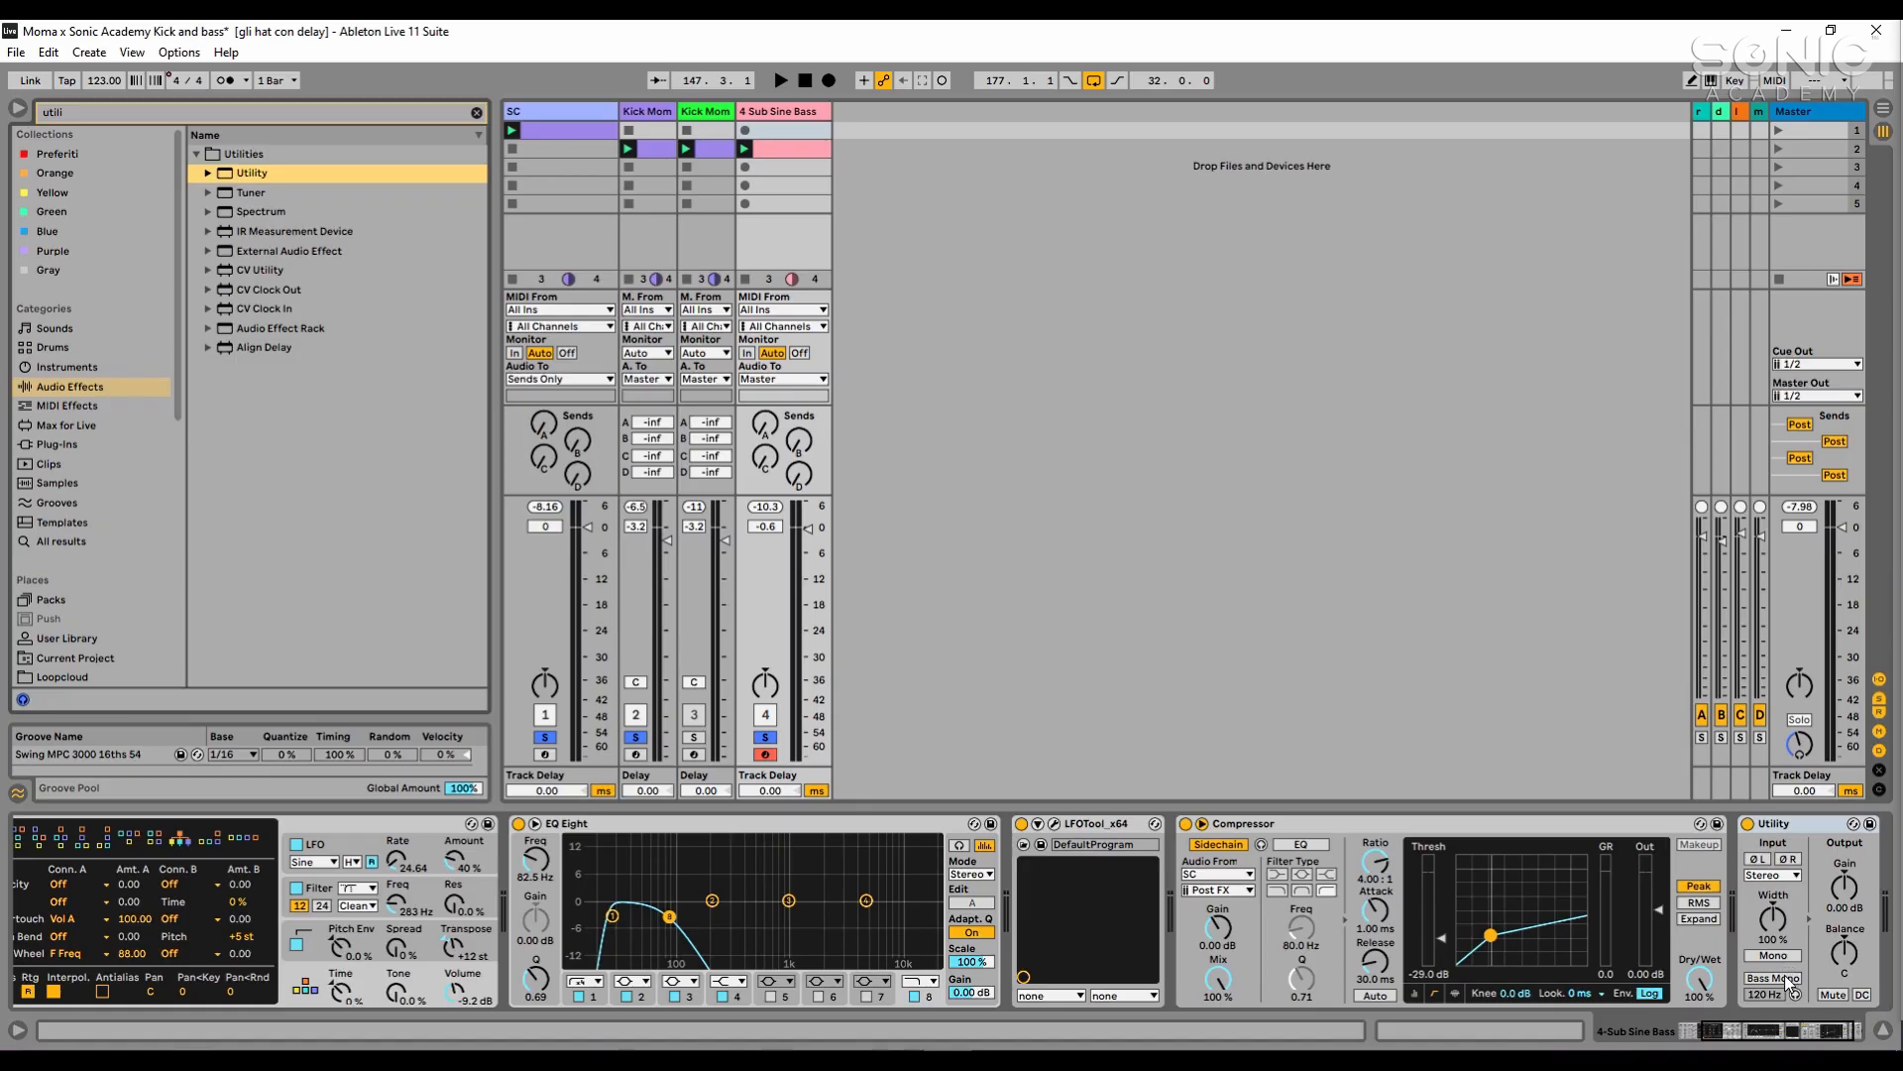
pyautogui.click(1760, 956)
# - Play the kick and mono bass together and collapse the Compressor device
pyautogui.press('space')
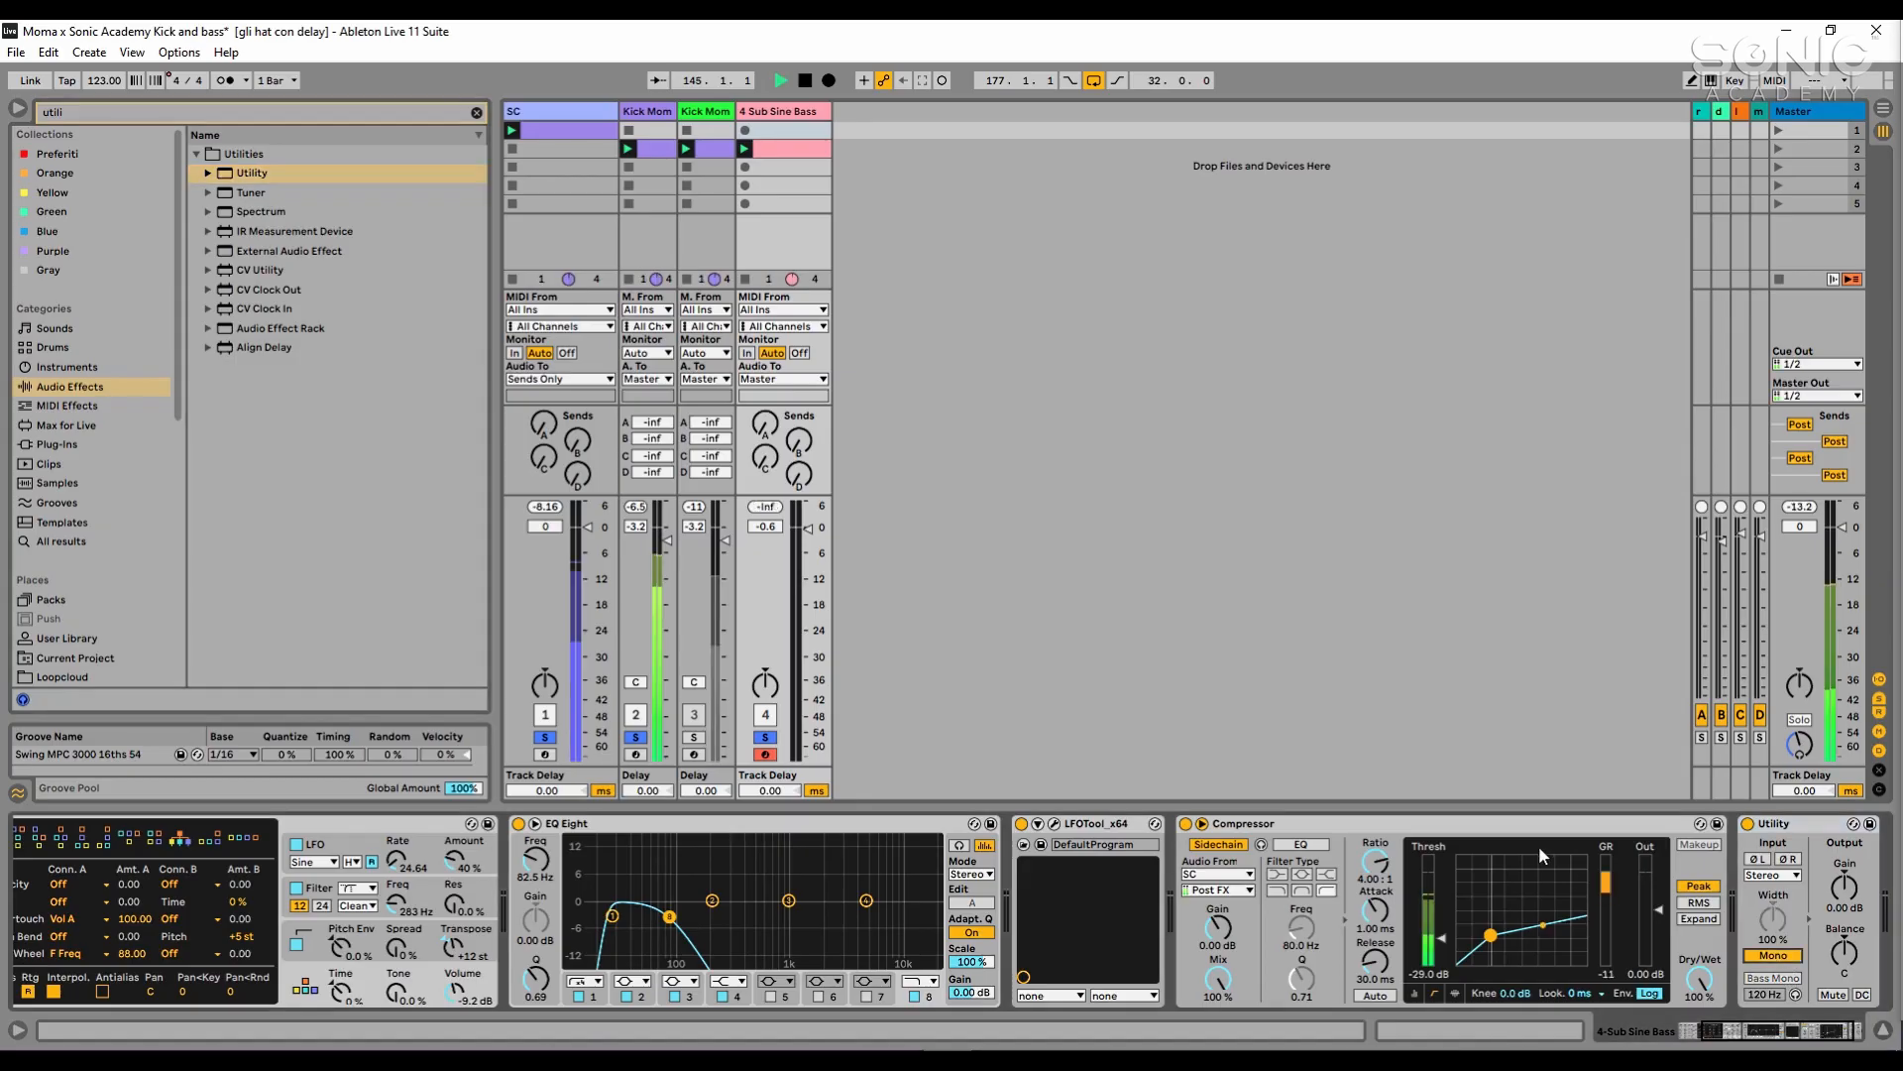
pyautogui.doubleClick(1438, 824)
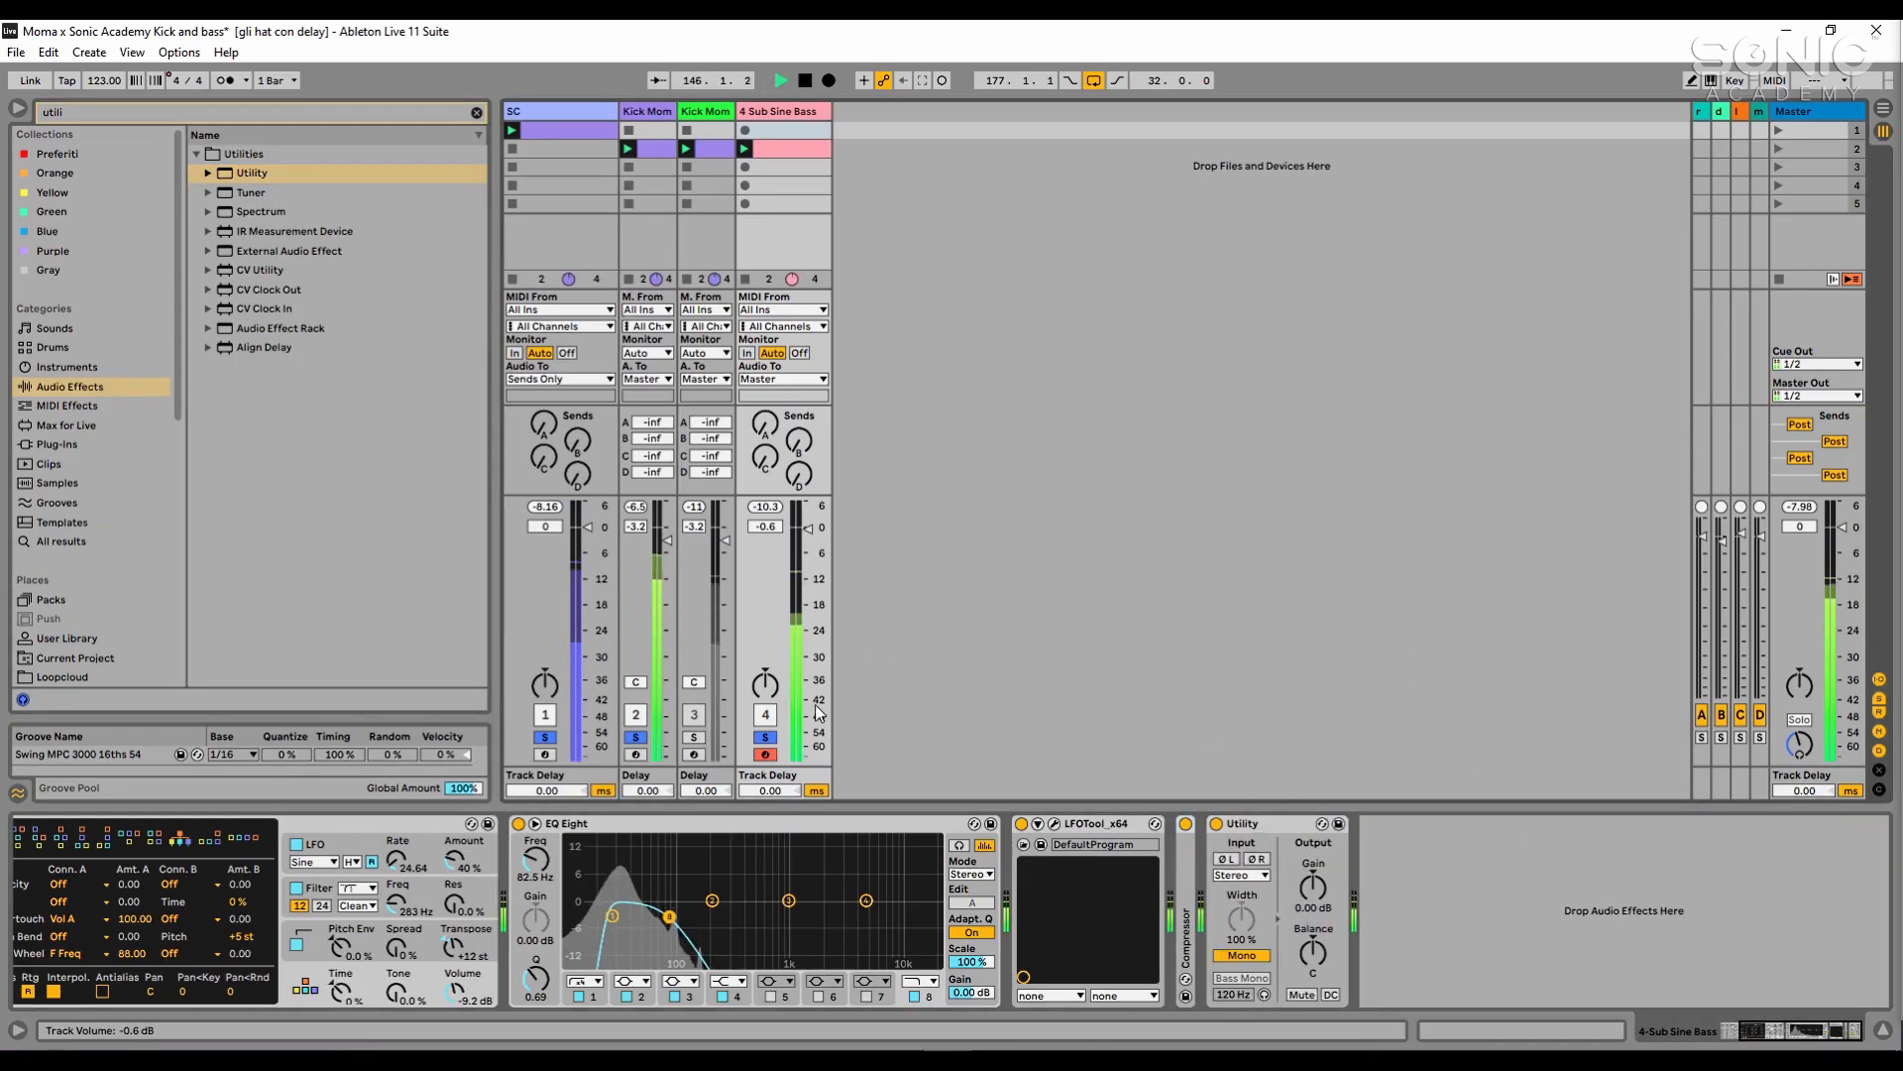
pyautogui.press('space')
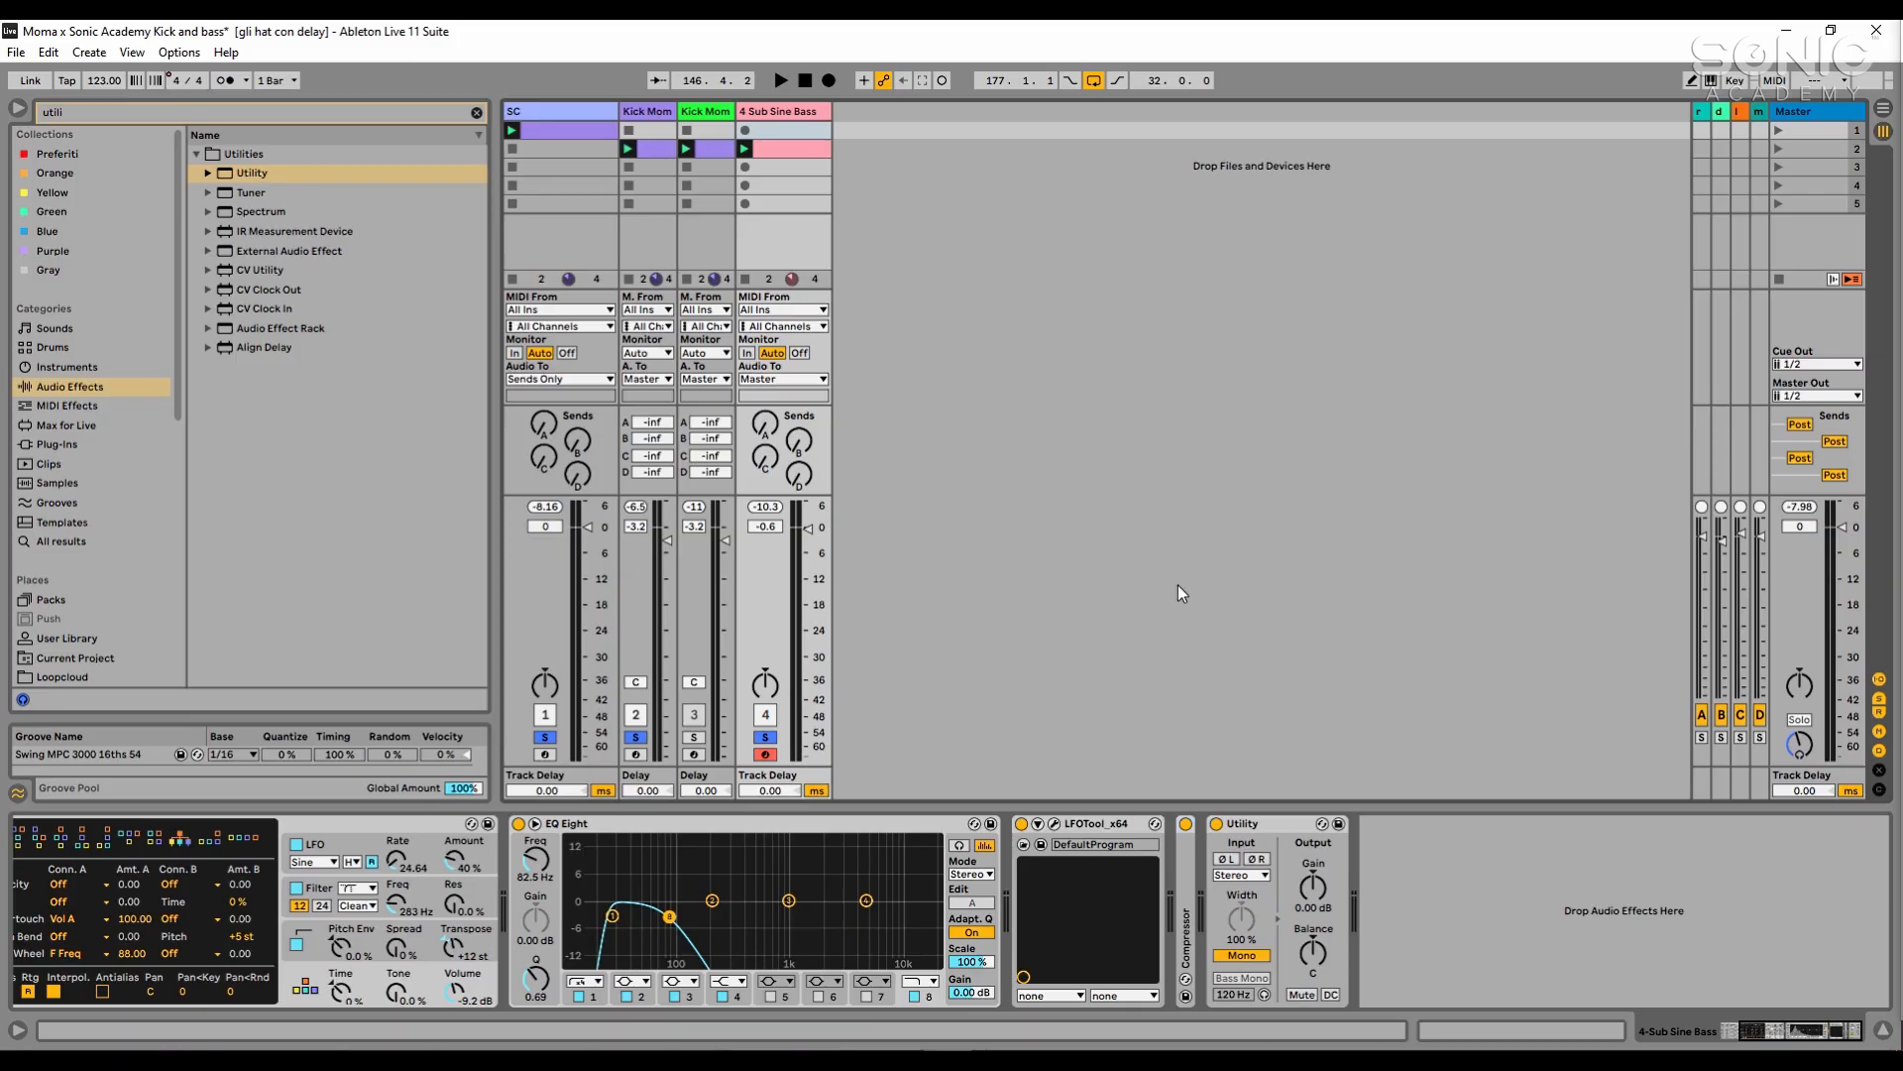
pyautogui.press('space')
# - Delete the Sub Sine Bass track and search all browser results for "moma"
pyautogui.press('Delete')
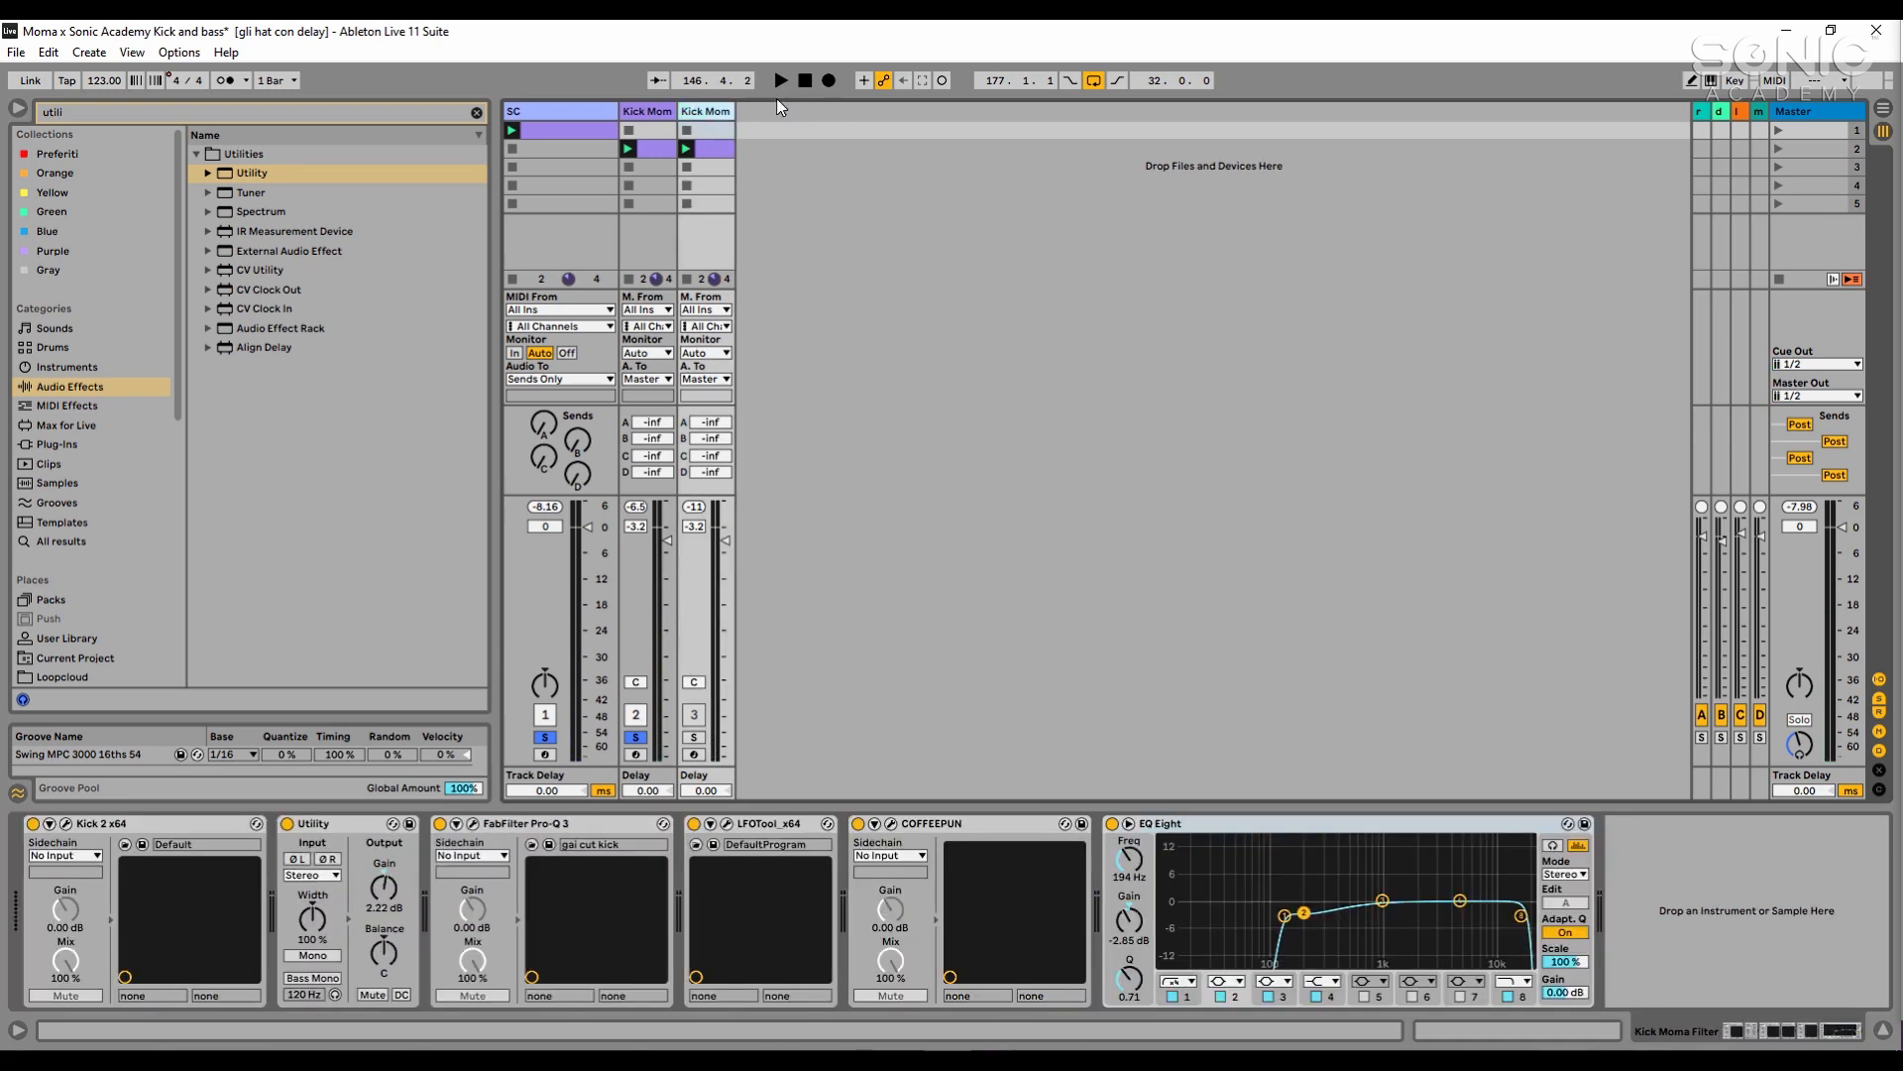
pyautogui.click(419, 116)
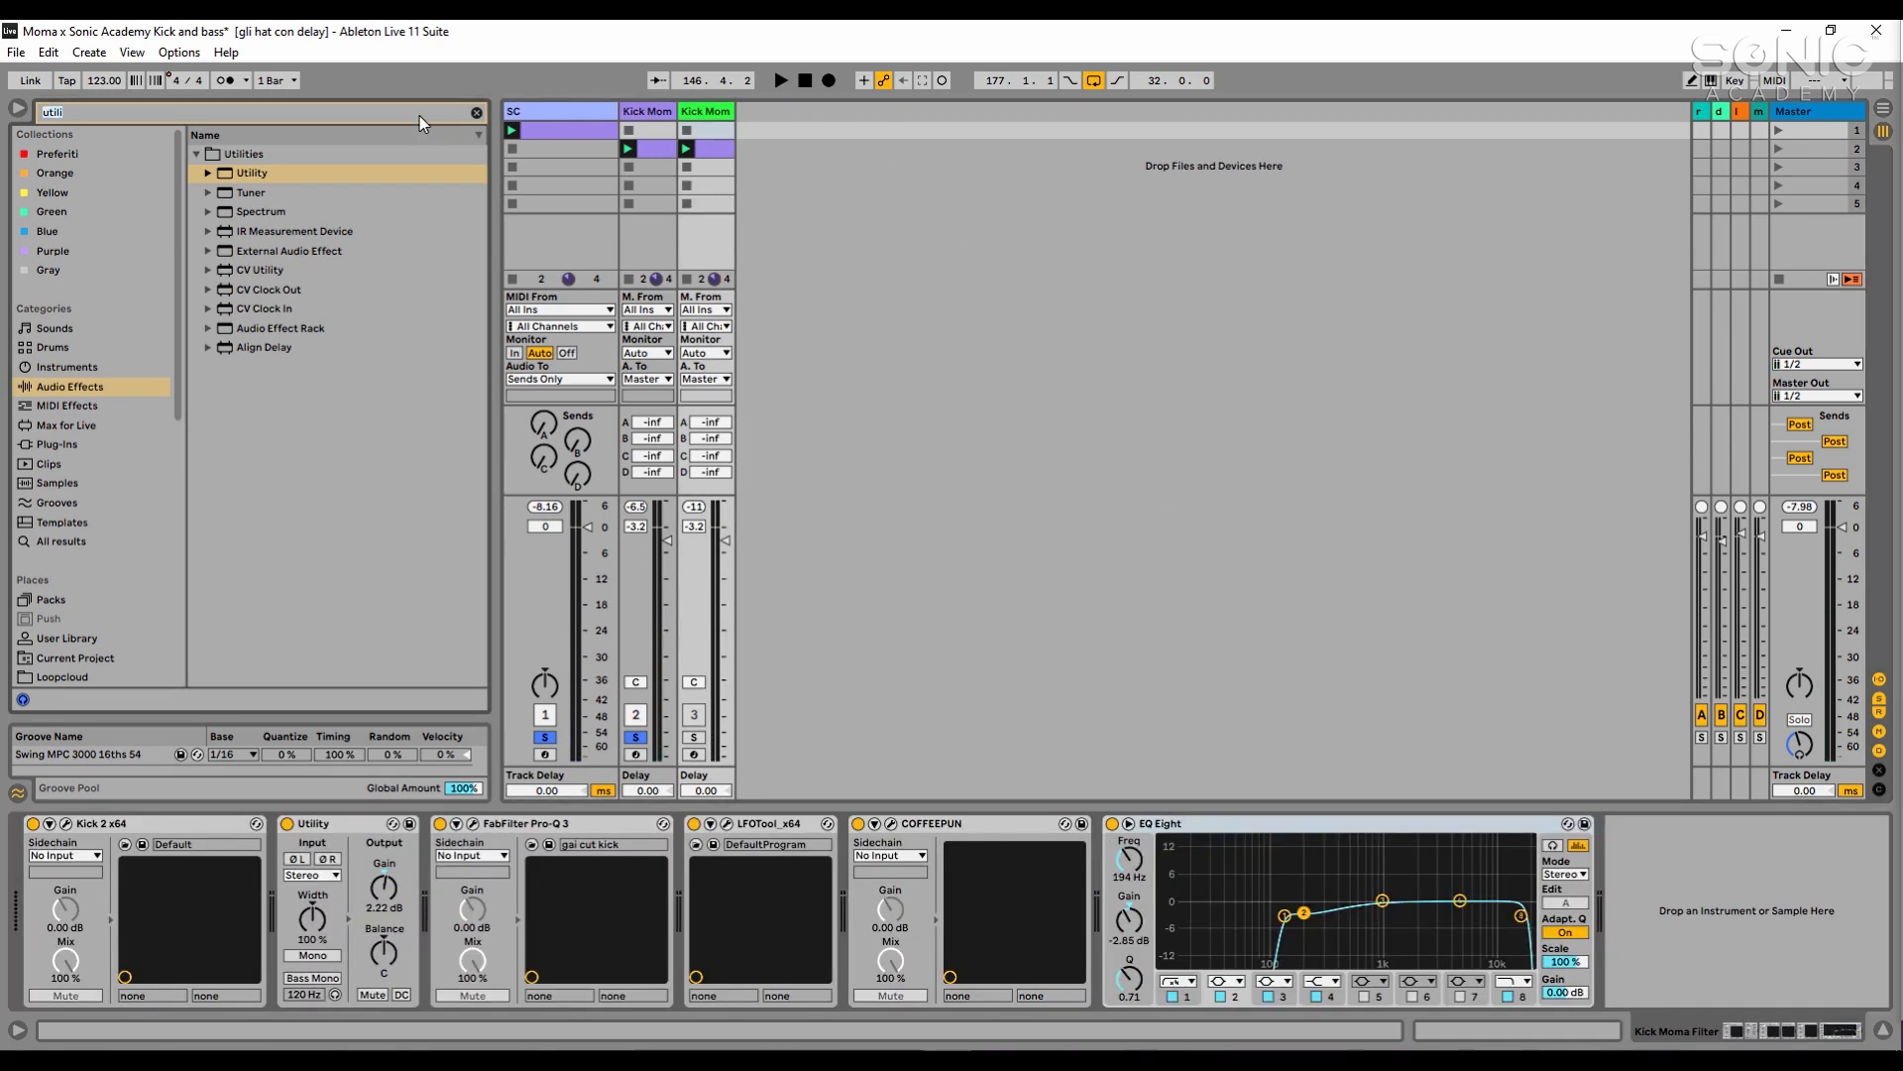
pyautogui.write('moma')
pyautogui.click(89, 447)
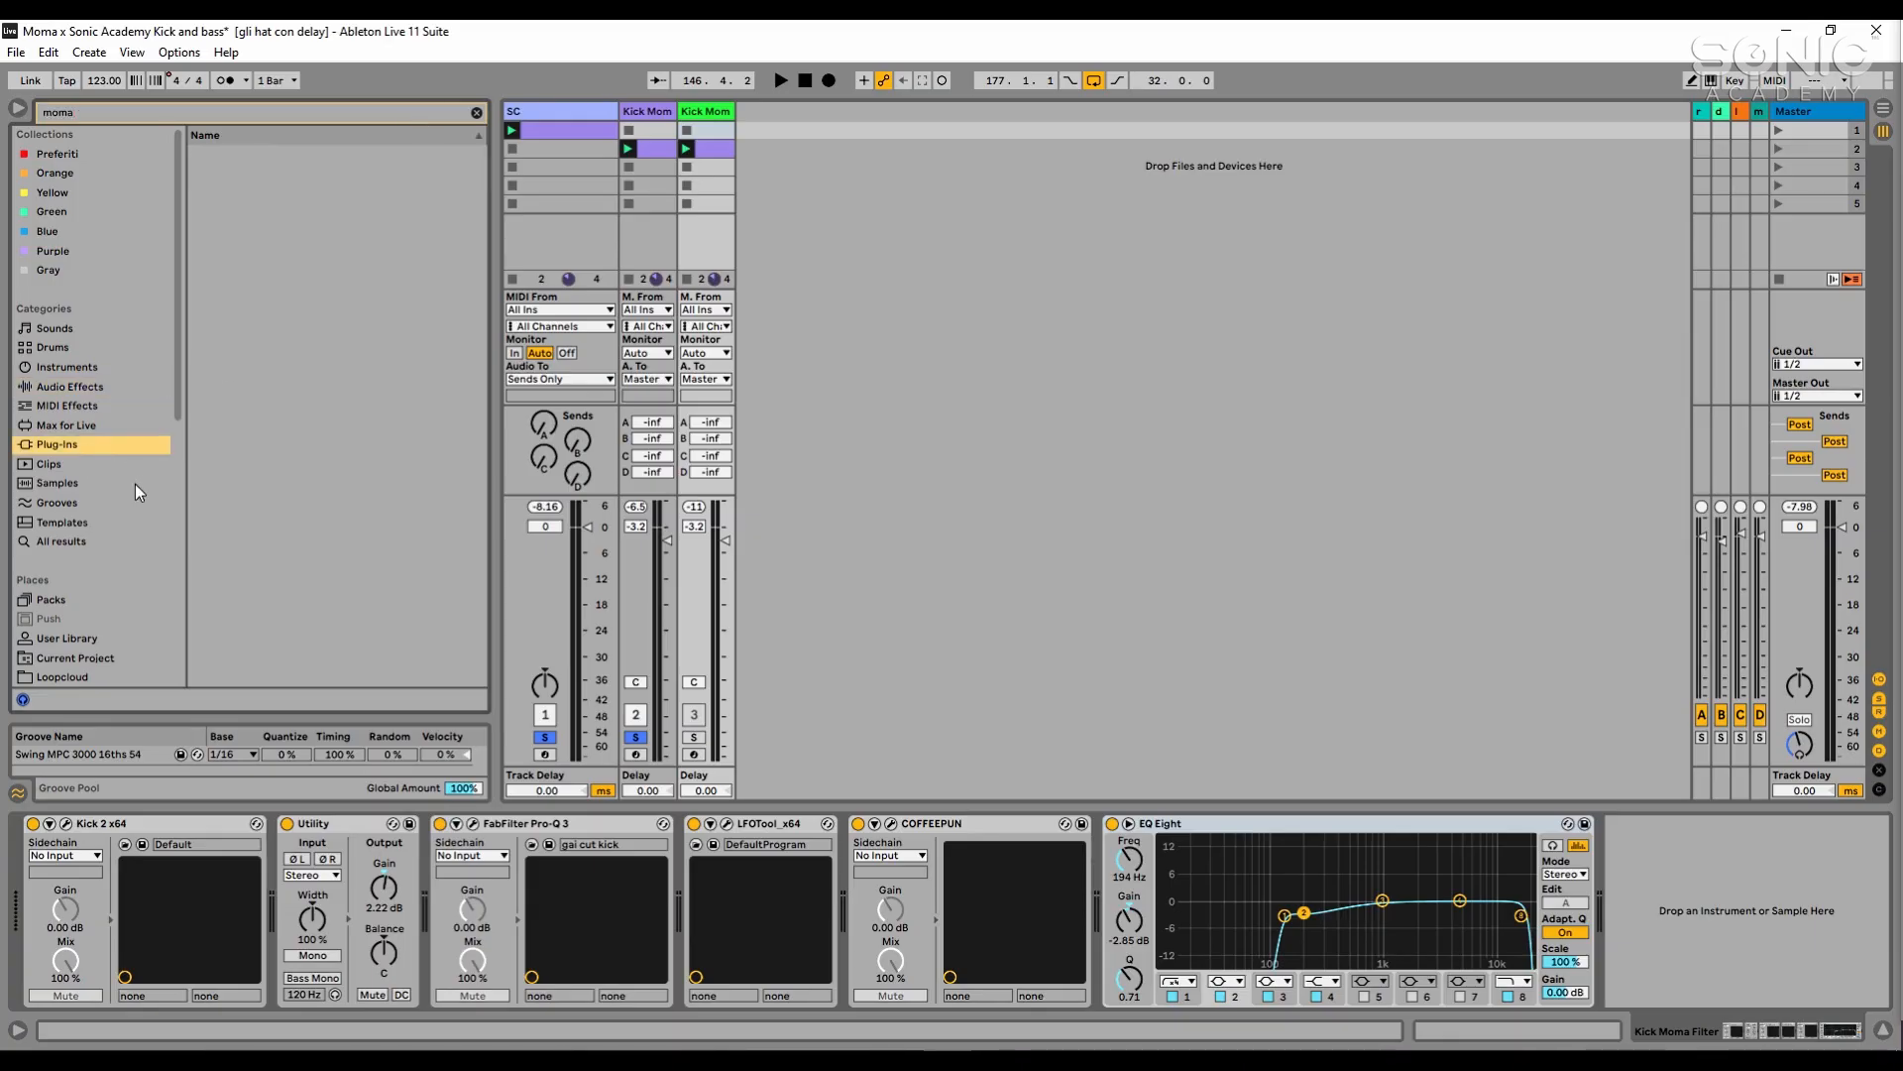
pyautogui.click(110, 542)
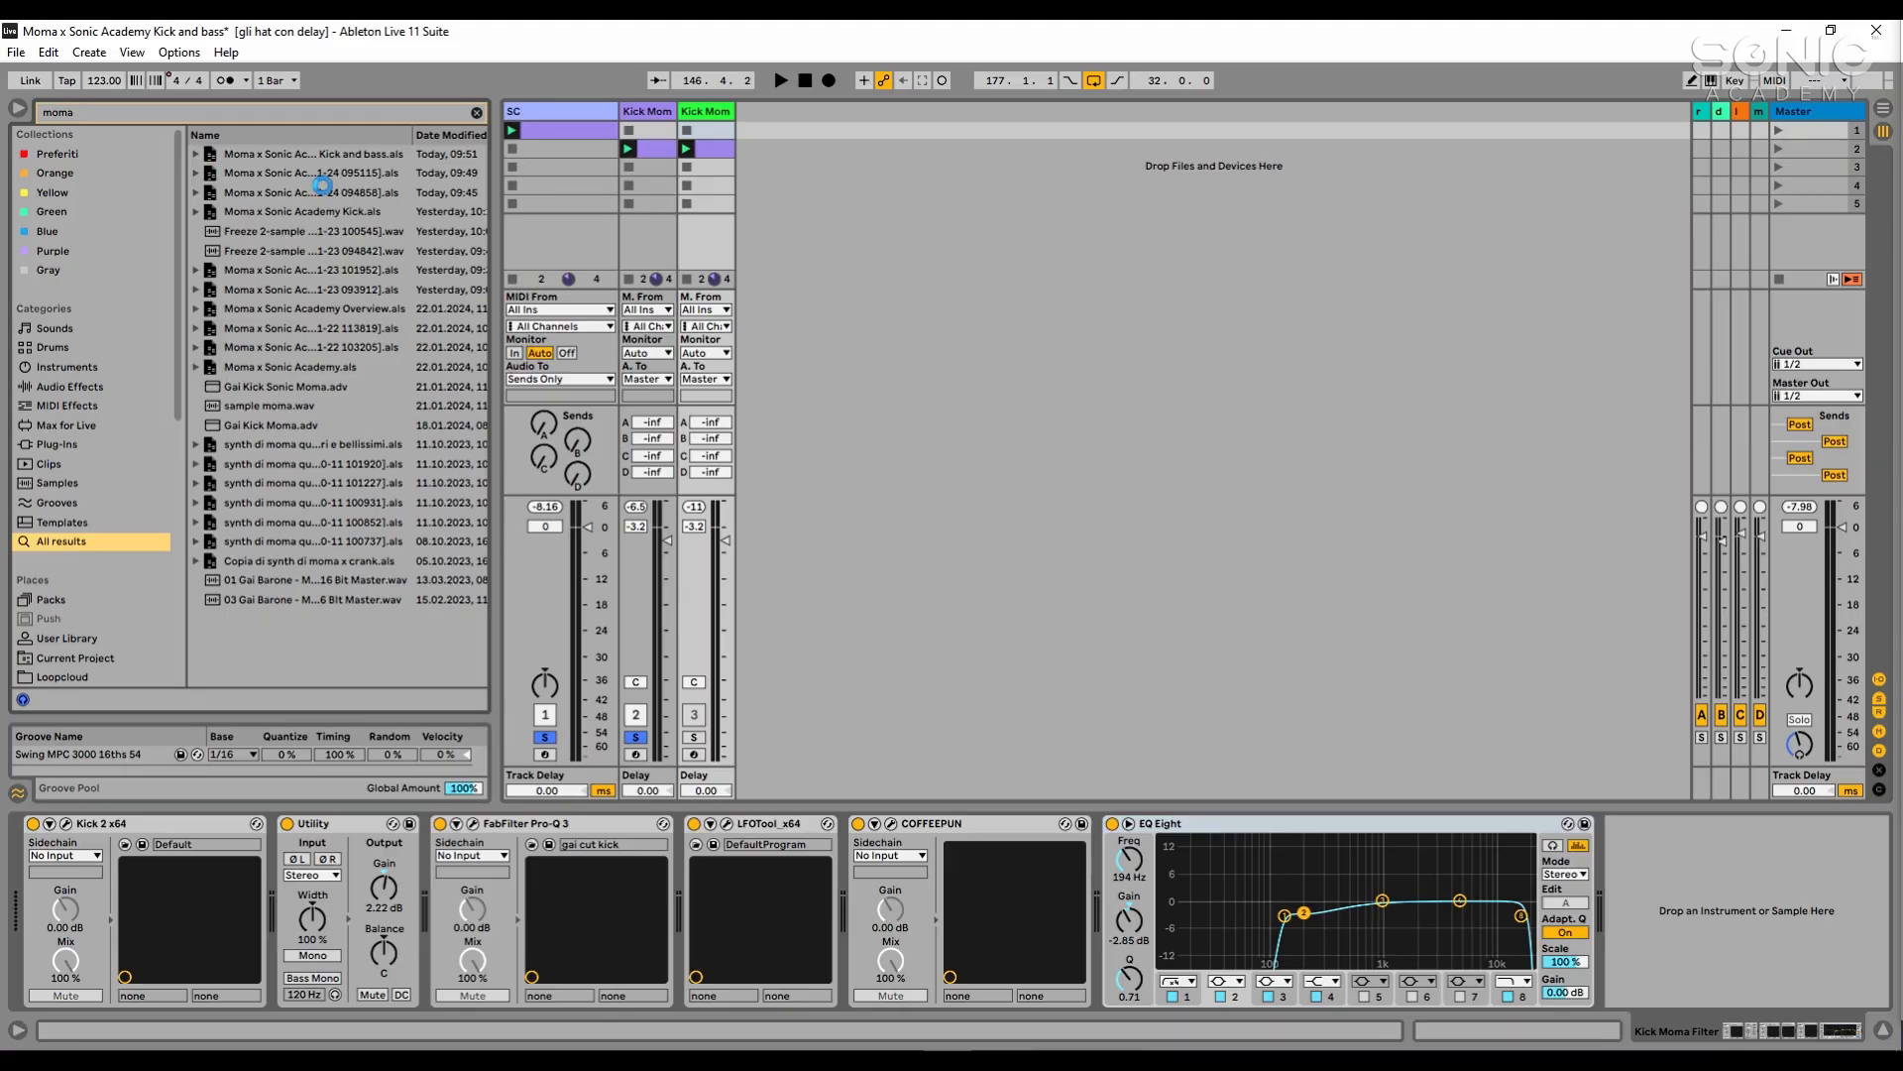
# - Import the sub track from the low group of the saved Moma x Sonic Academy Kick and bass set, placing it after the kick tracks
pyautogui.click(901, 303)
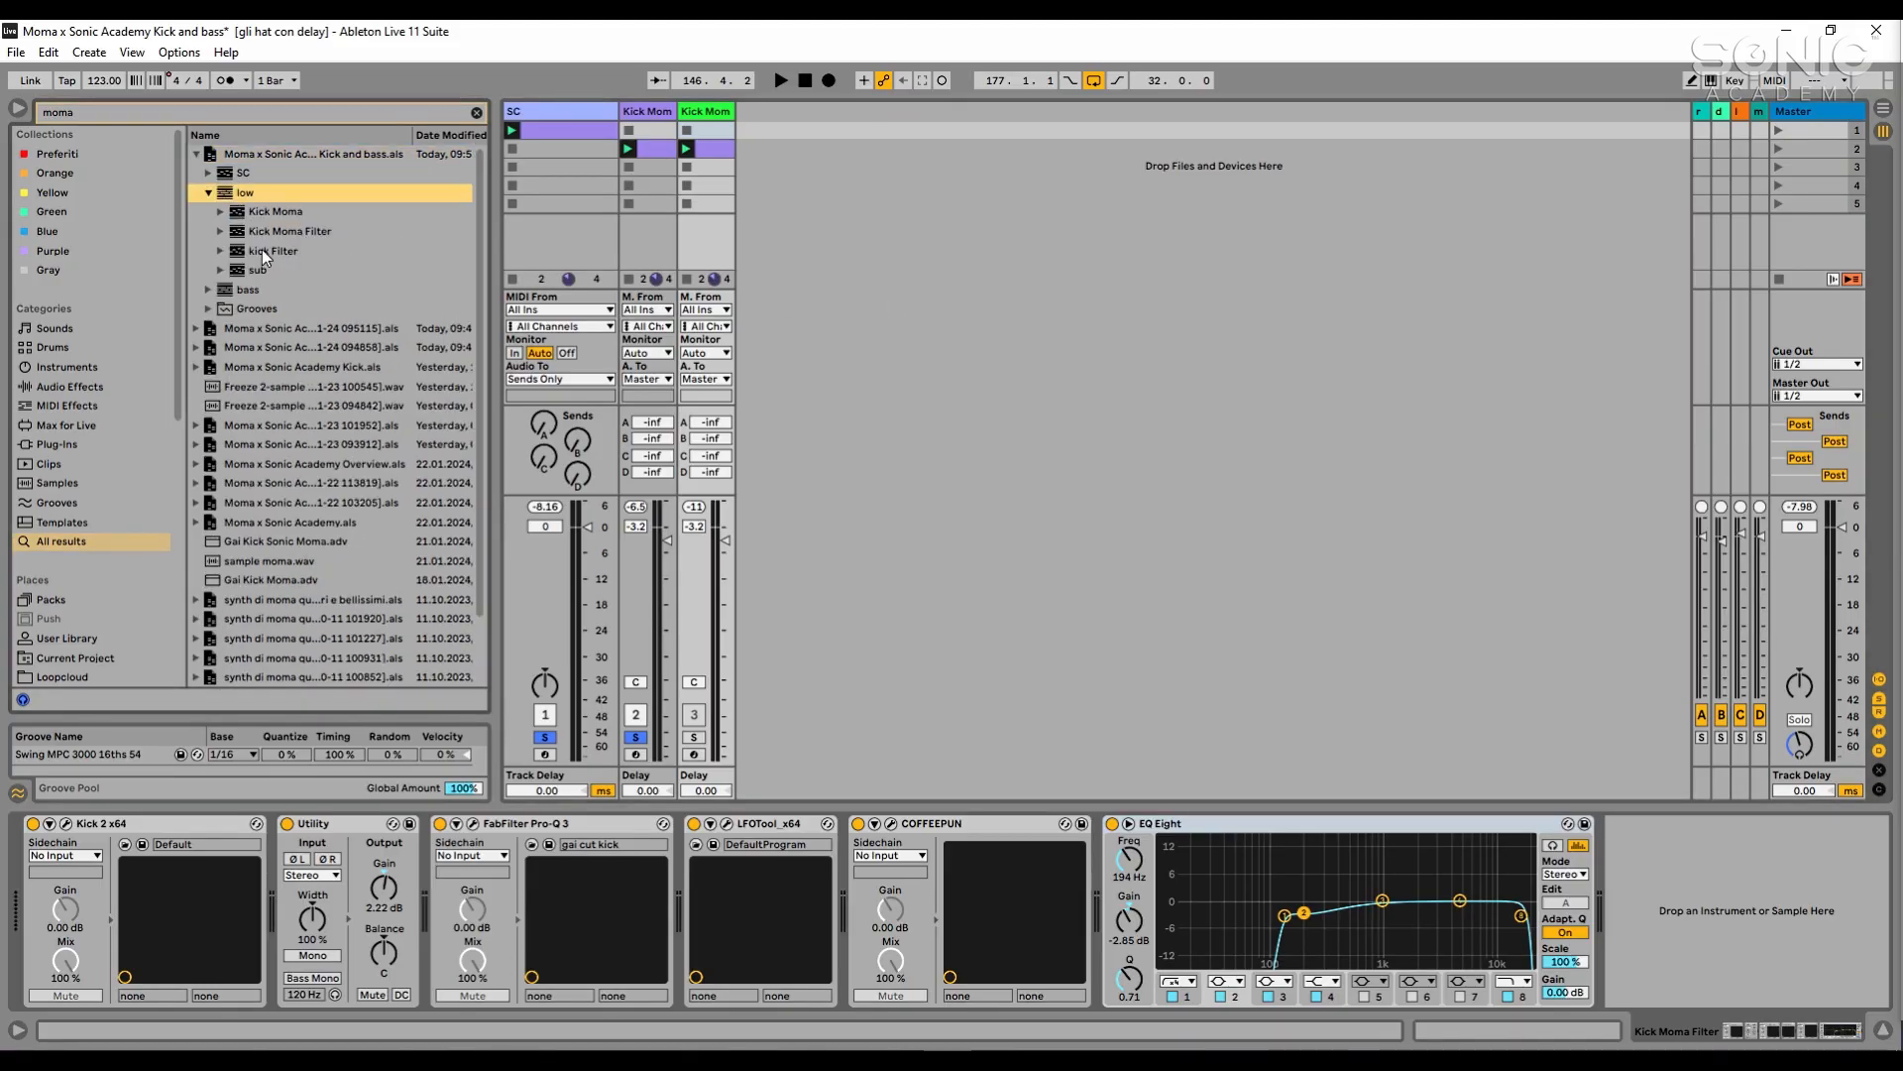
pyautogui.click(242, 267)
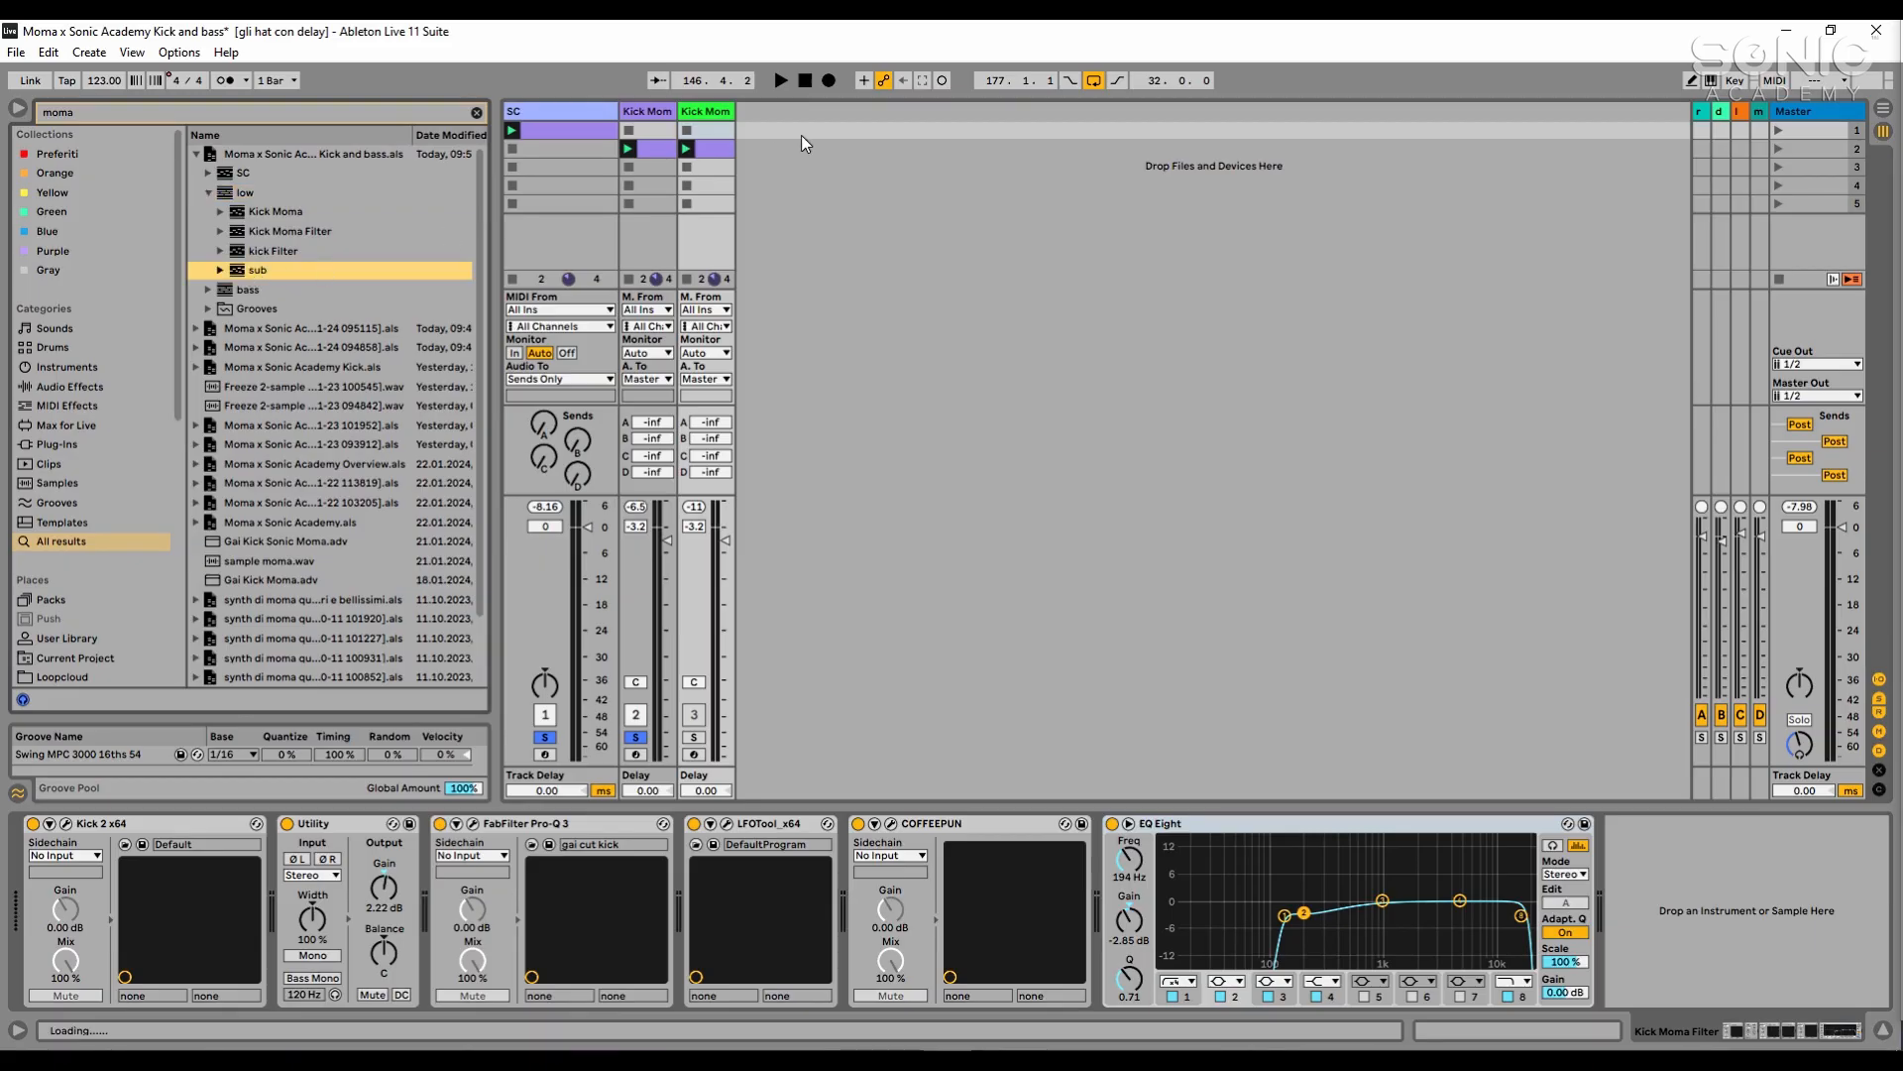
pyautogui.moveTo(819, 123); pyautogui.dragTo(819, 123)
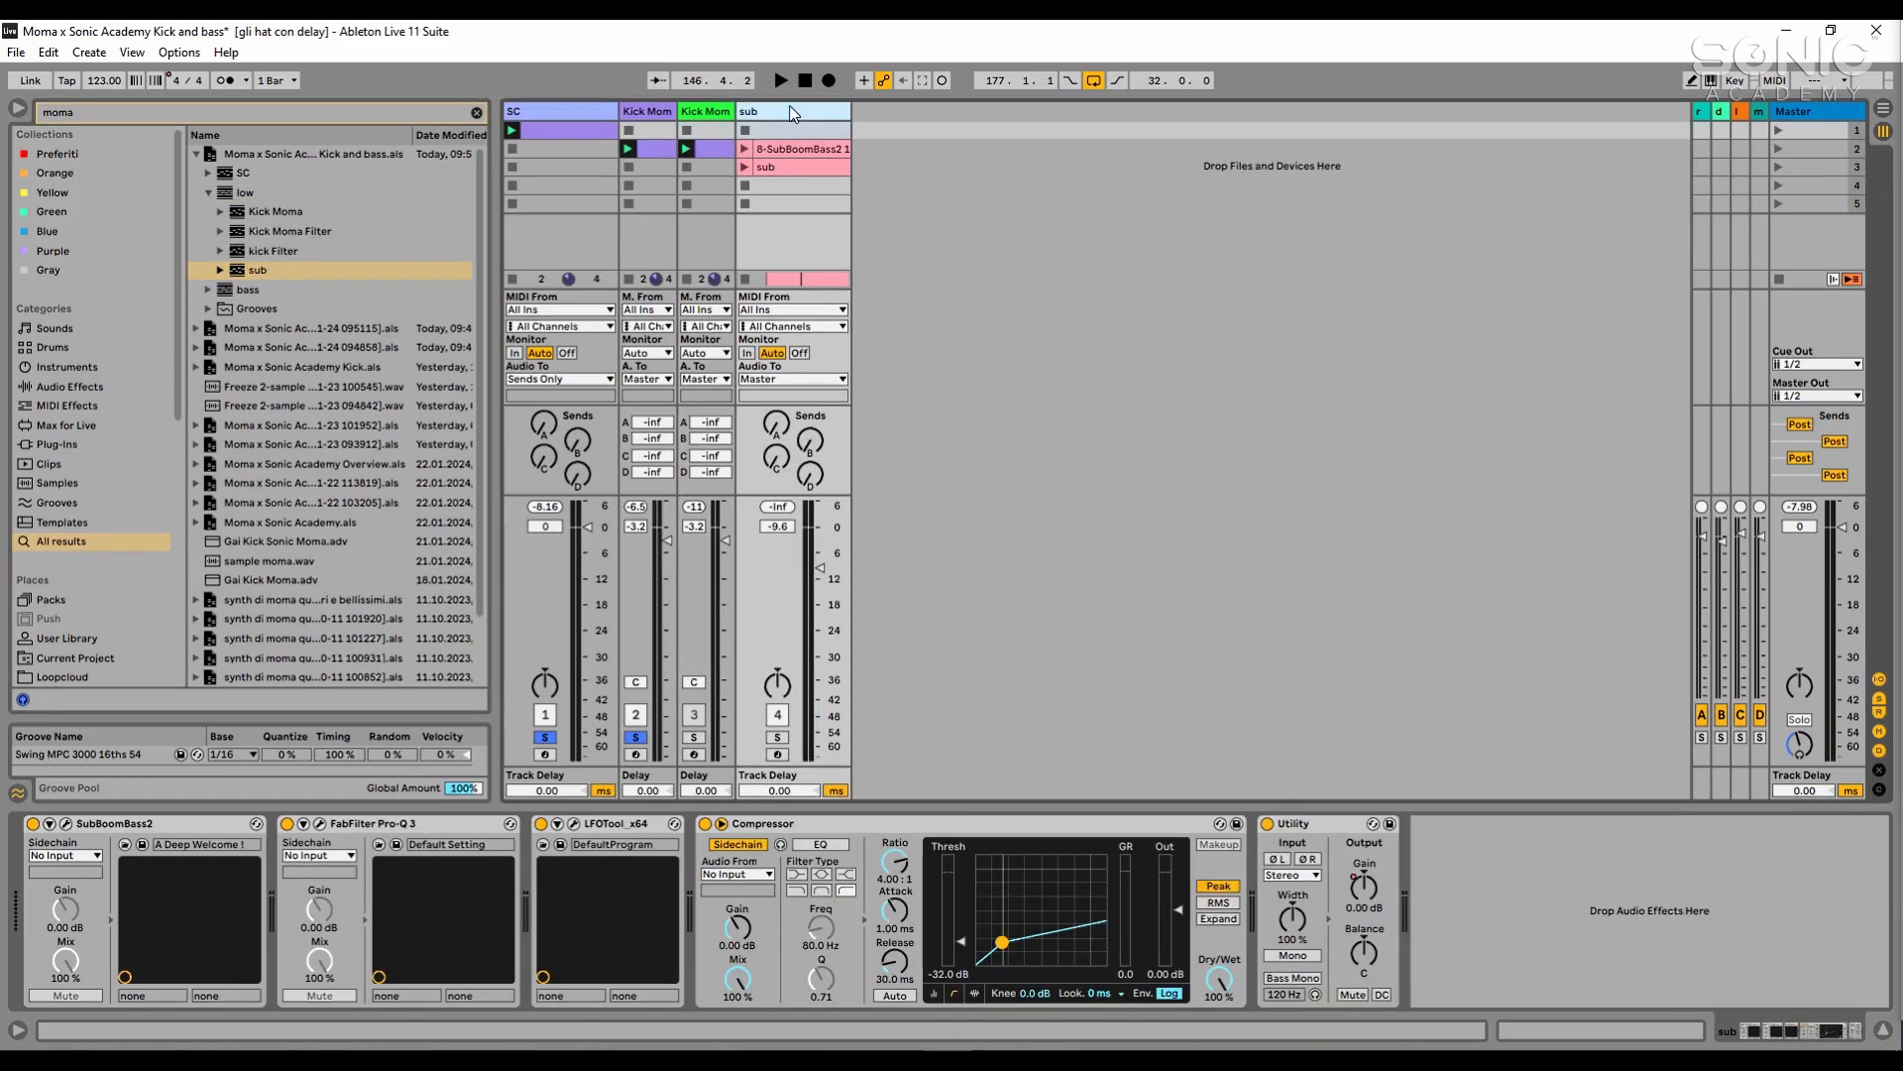
# - Launch the sub clip, solo the sub track to hear it with the kick, show its devices and stop playback
pyautogui.click(803, 169)
pyautogui.doubleClick(807, 166)
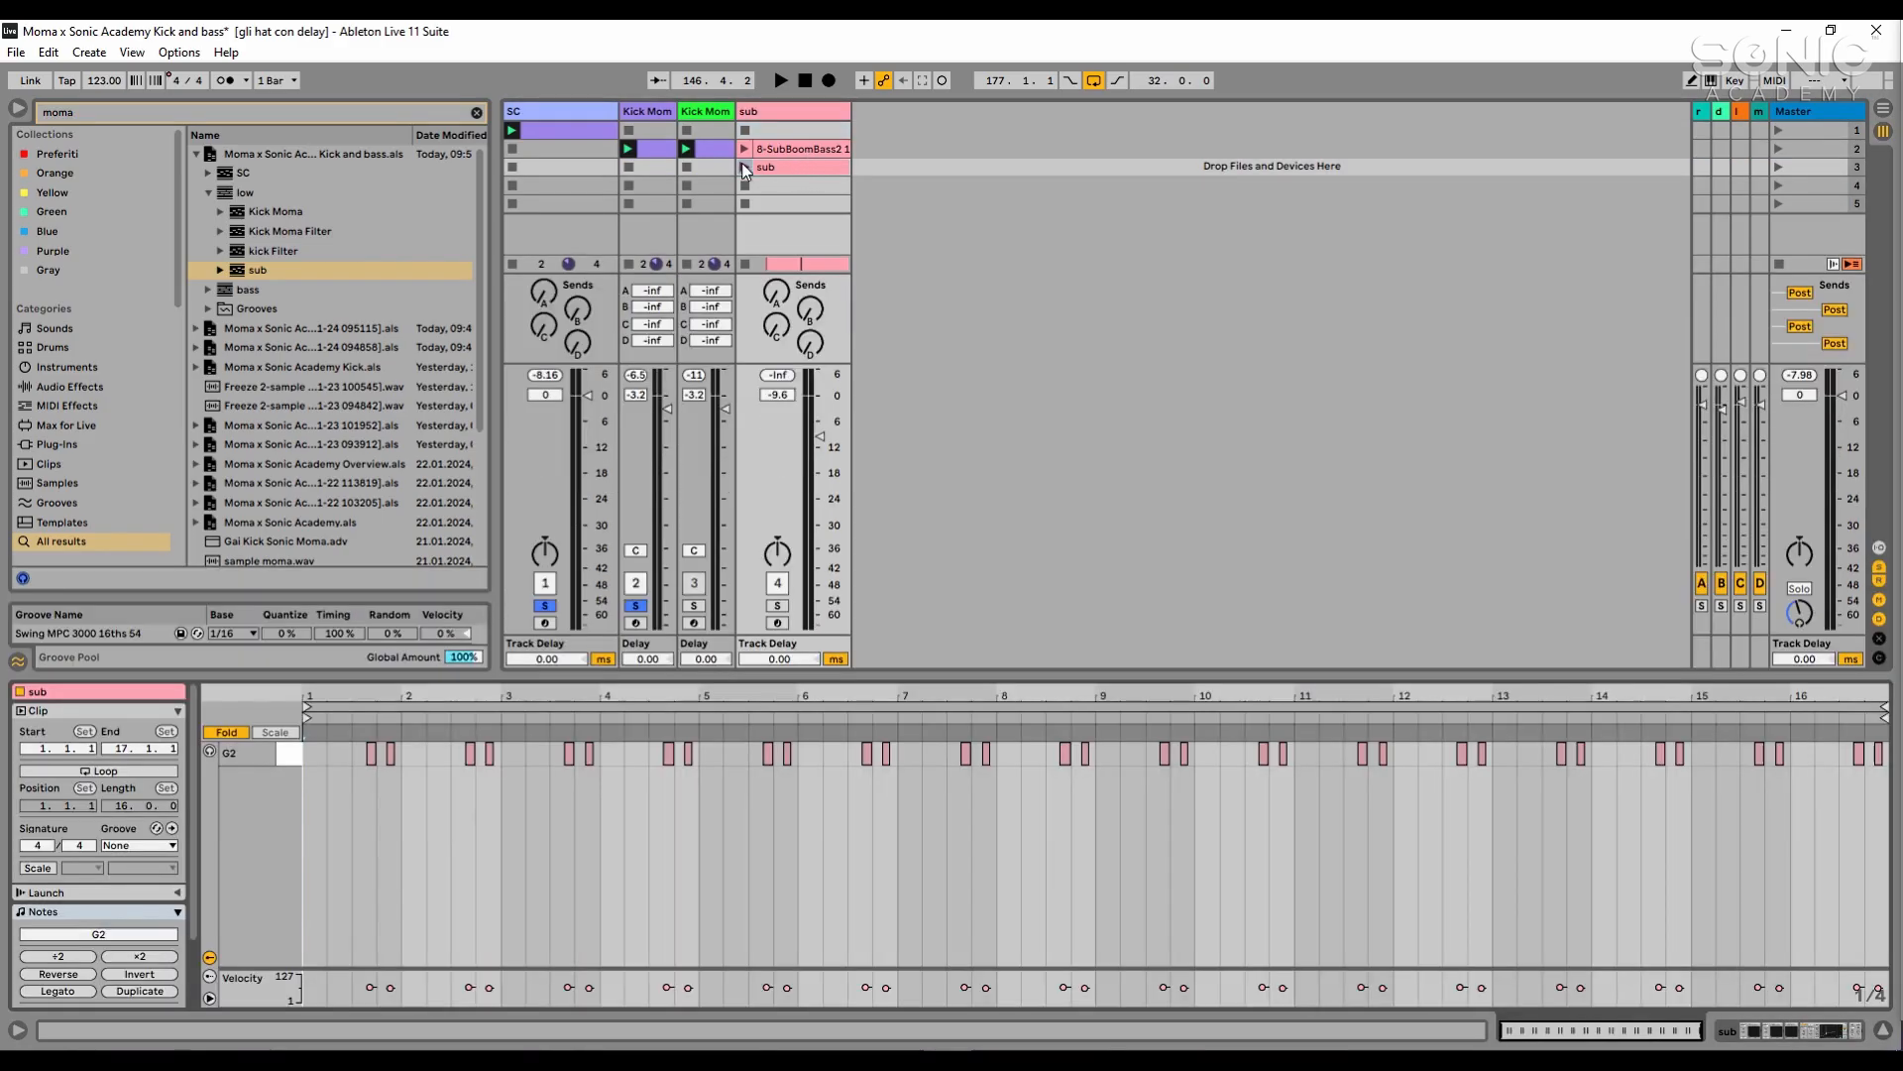
pyautogui.click(744, 168)
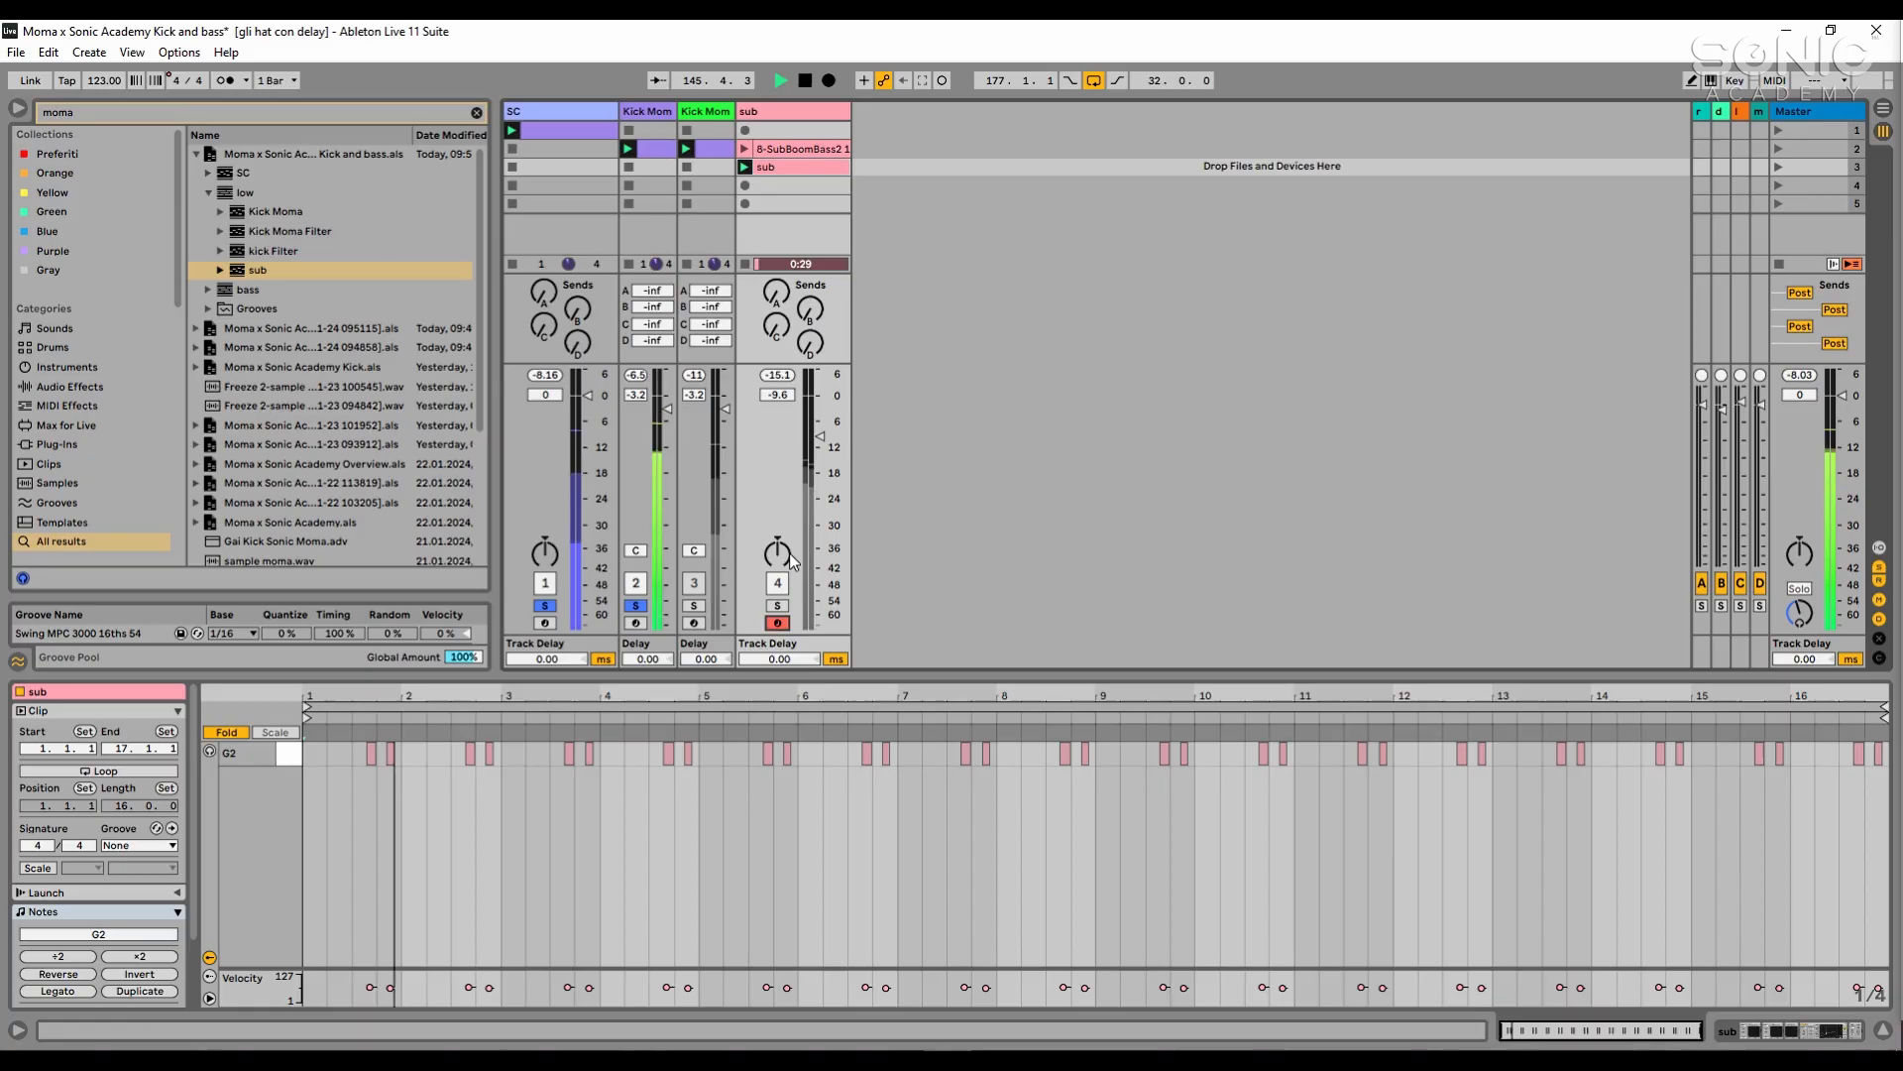
pyautogui.click(777, 605)
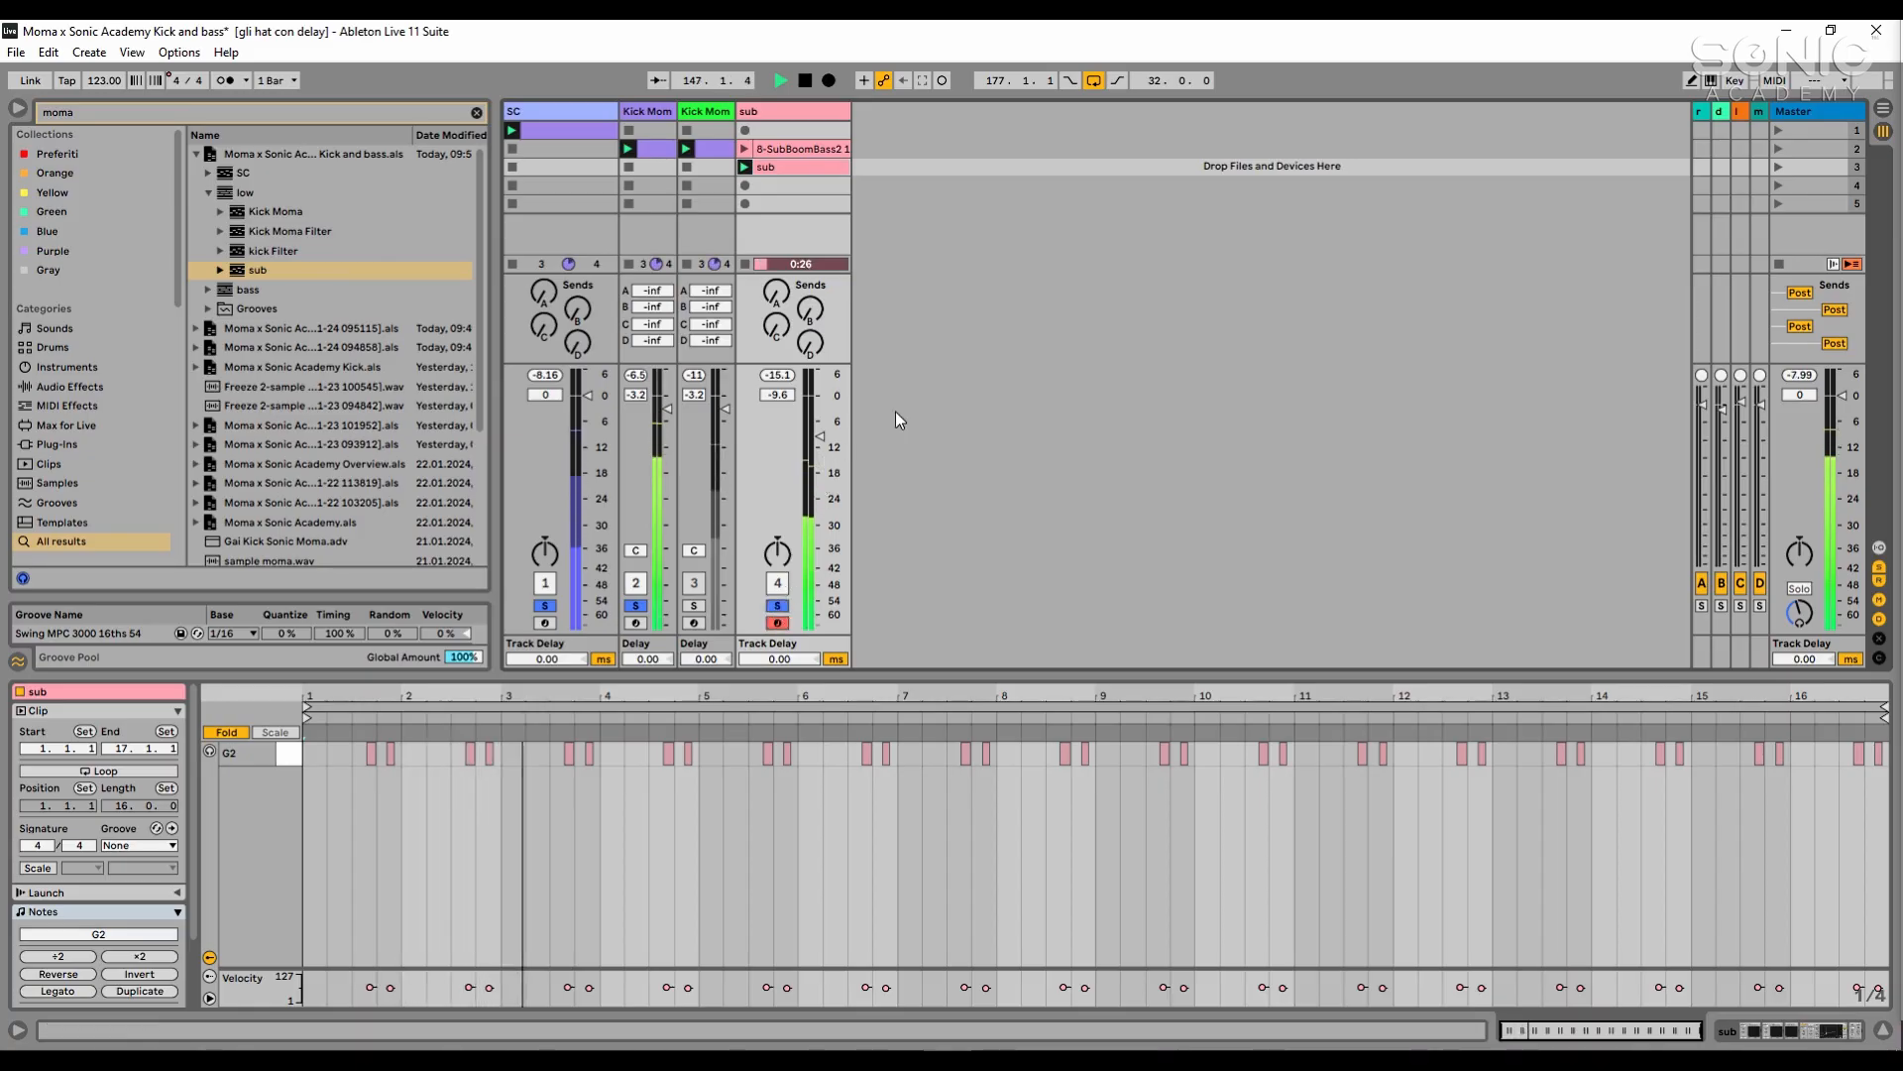
pyautogui.doubleClick(841, 109)
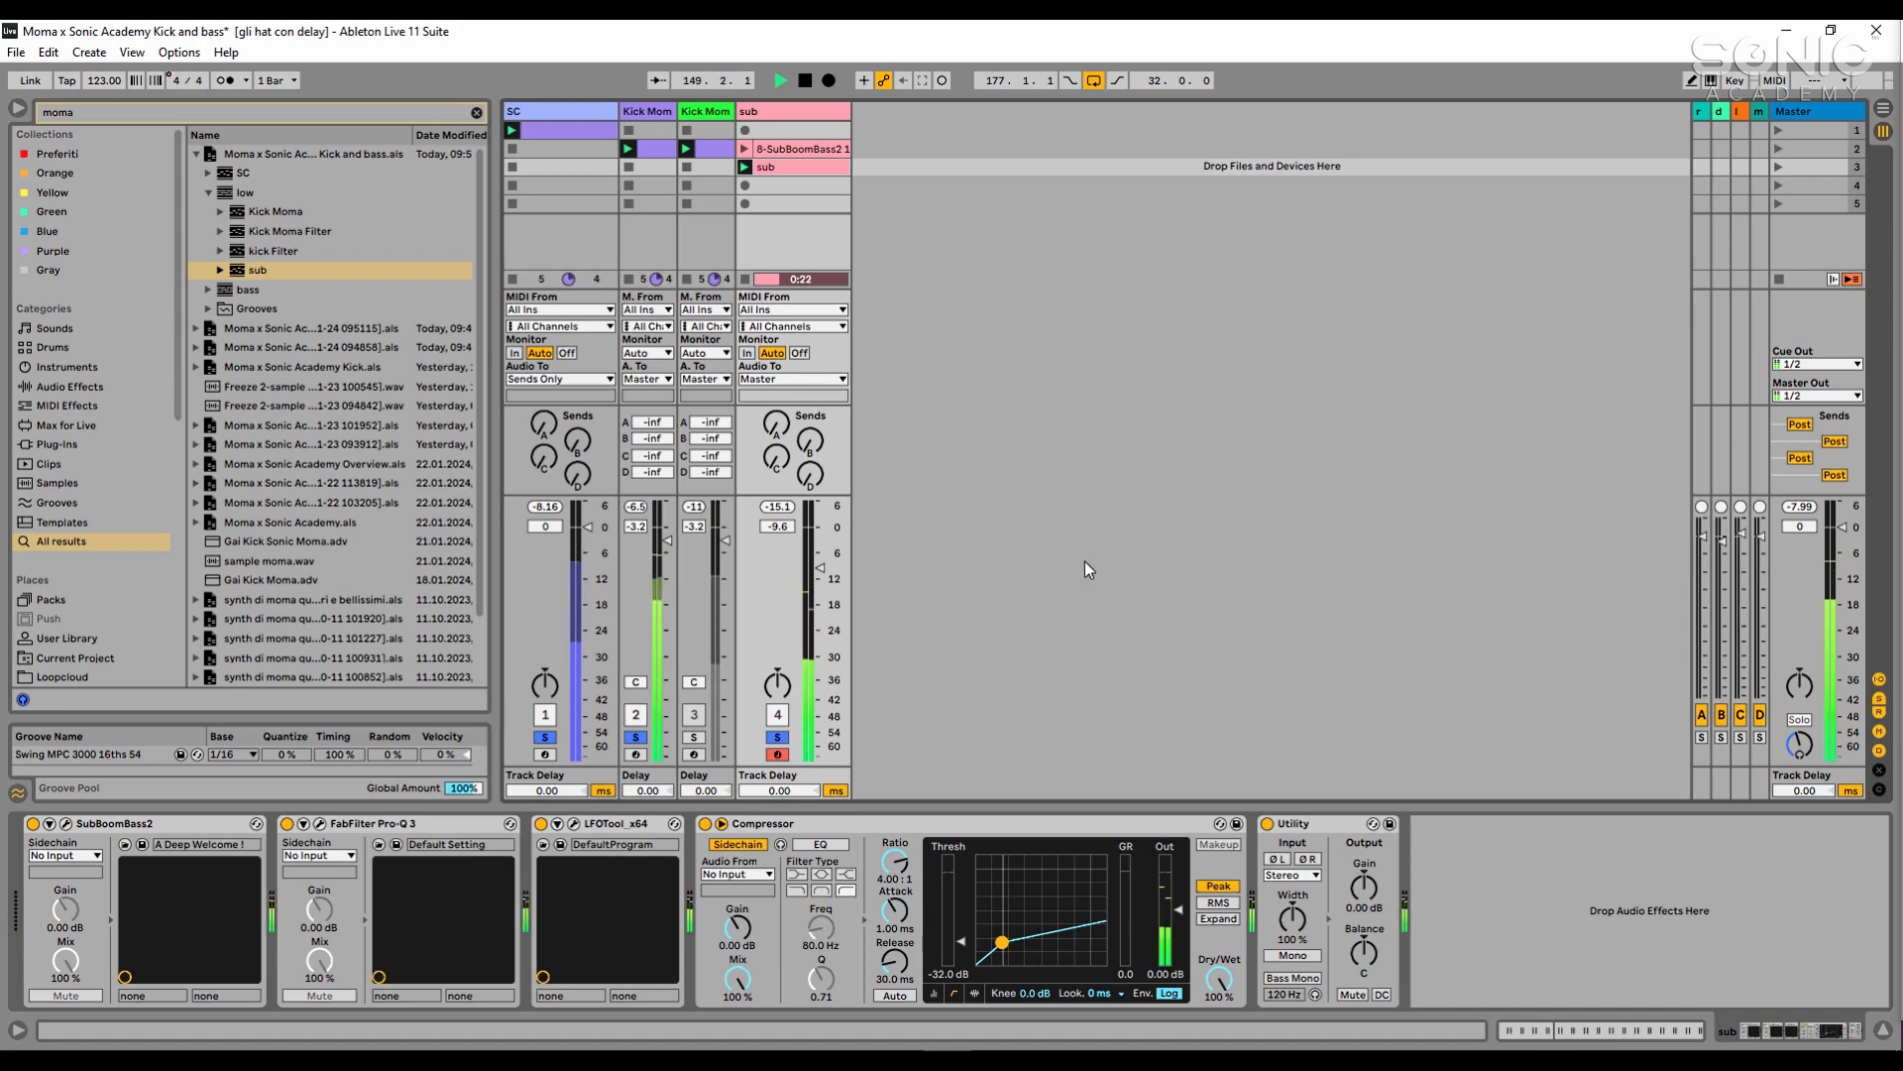
pyautogui.press('space')
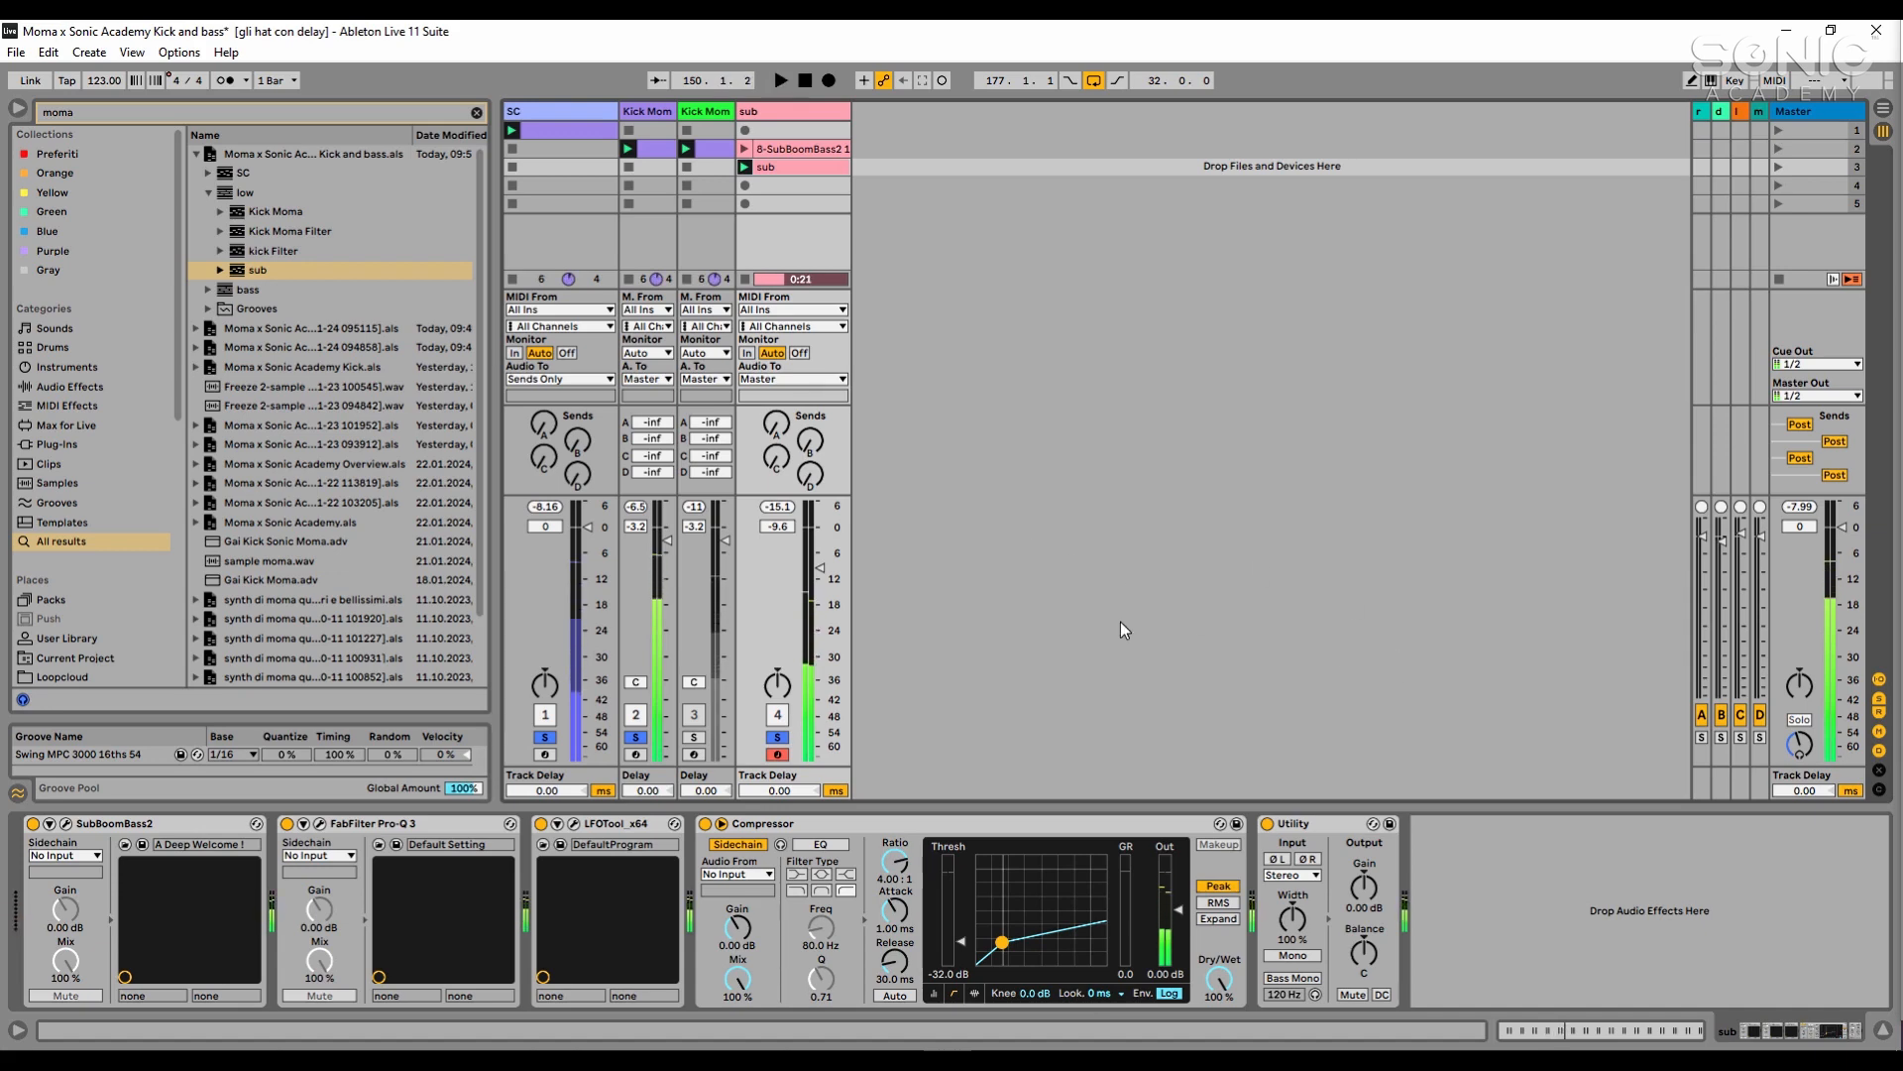
# - Inspect the low and high cuts in the sub track's Pro-Q 3, nudge the low-cut frequency slightly higher and close the plug-in window
pyautogui.click(402, 826)
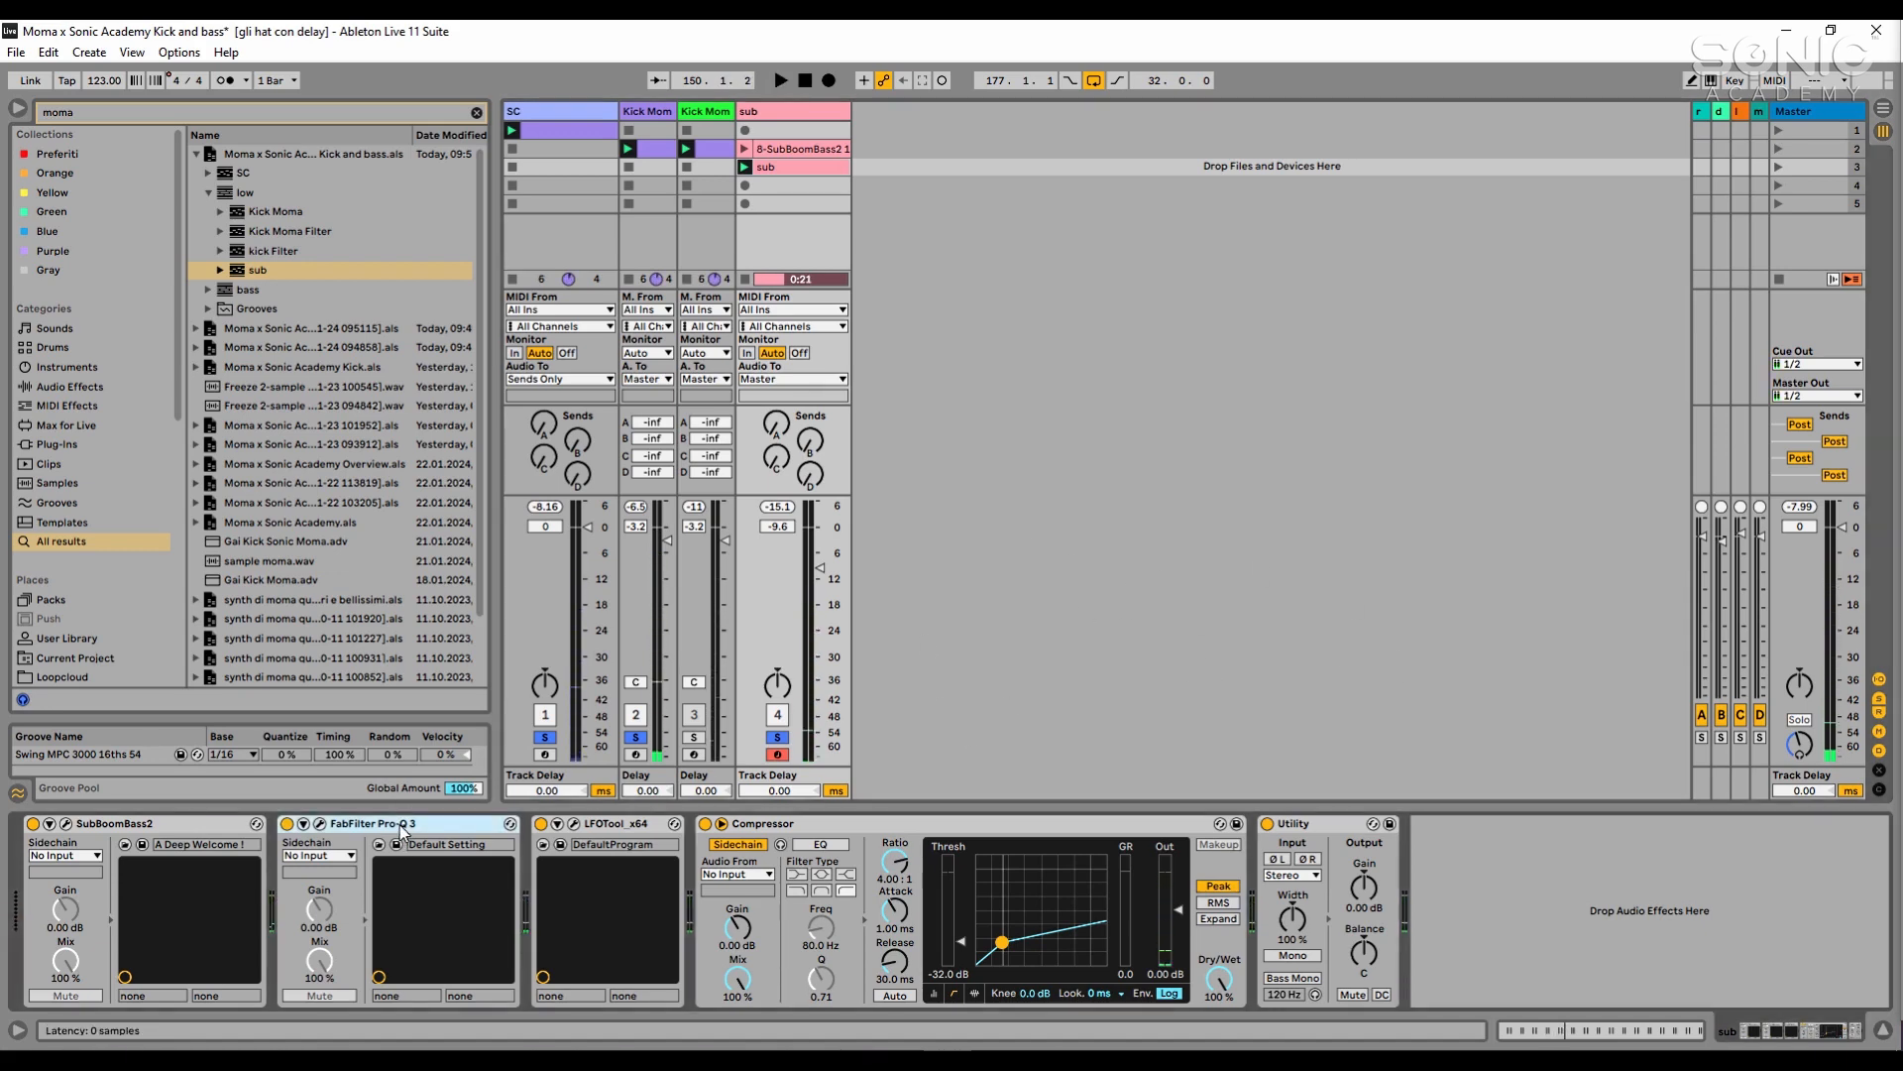
pyautogui.click(319, 825)
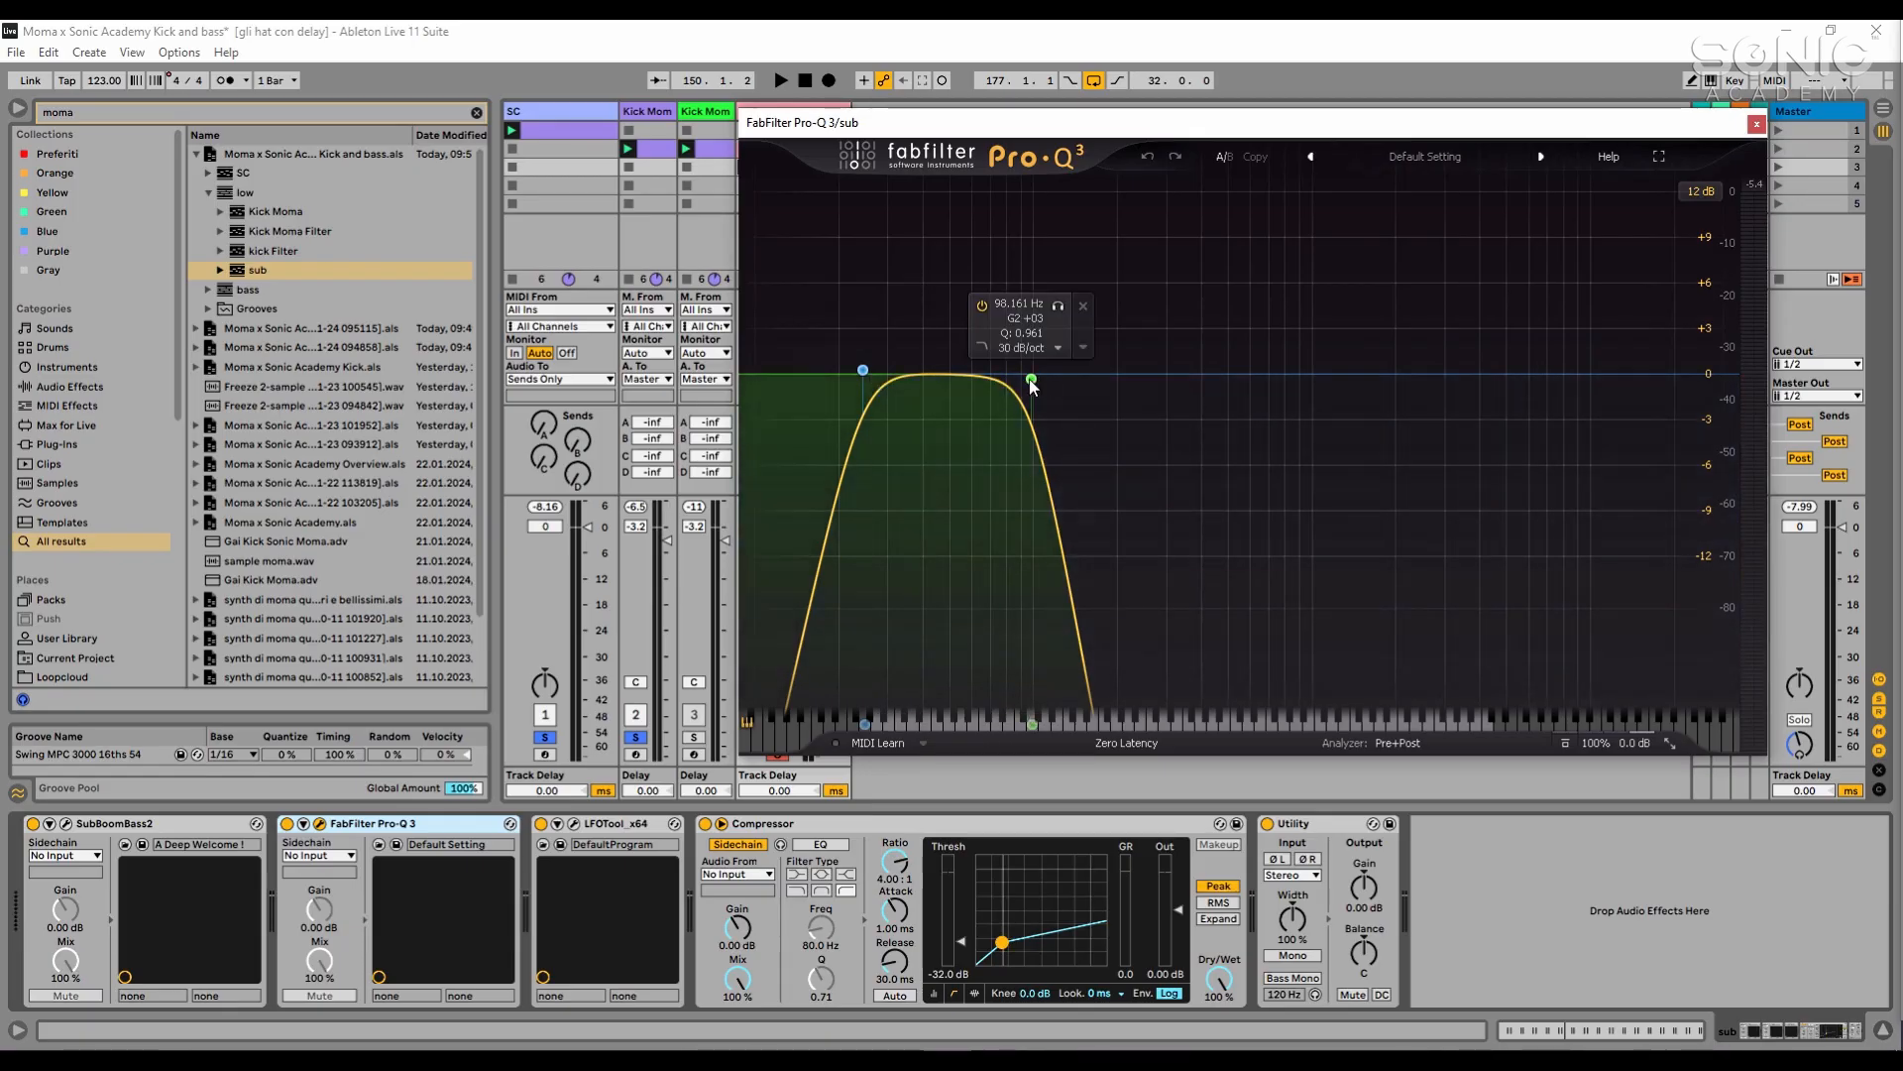
pyautogui.moveTo(1054, 123); pyautogui.dragTo(1195, 123)
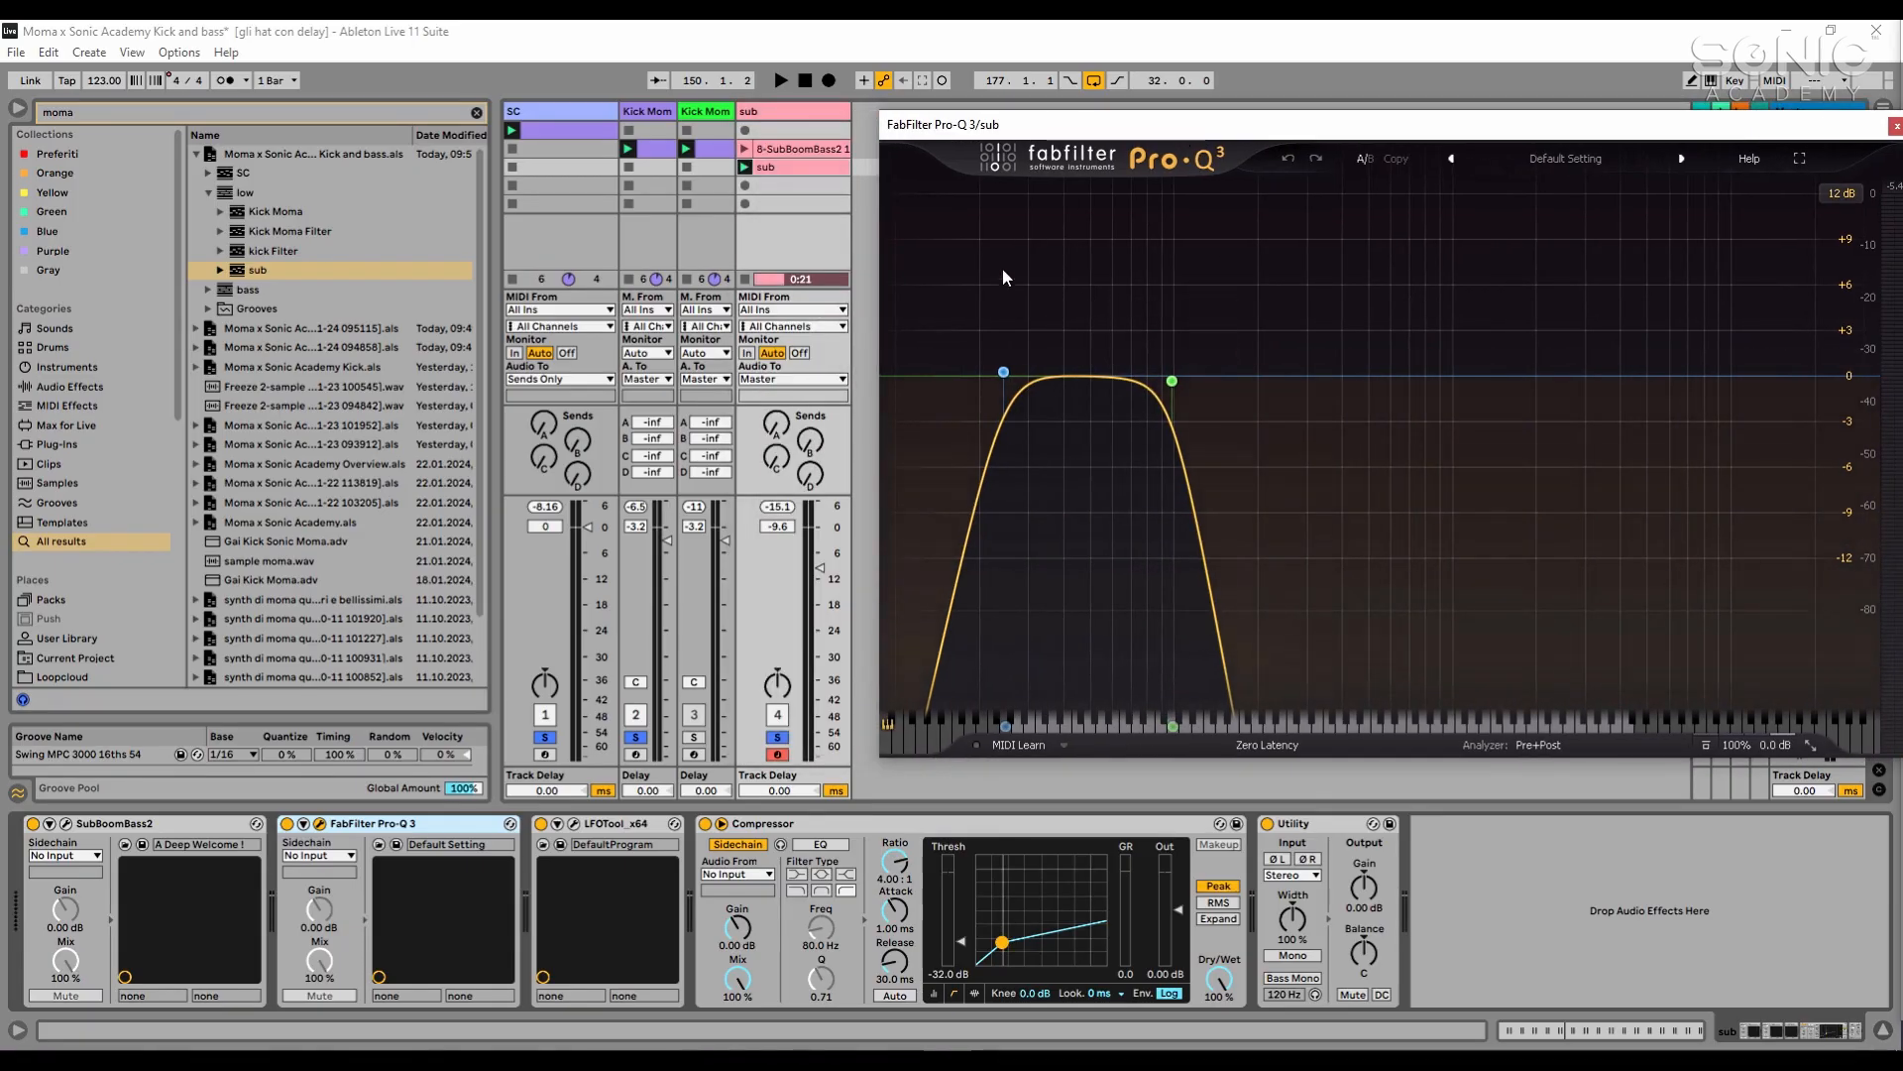
pyautogui.click(836, 167)
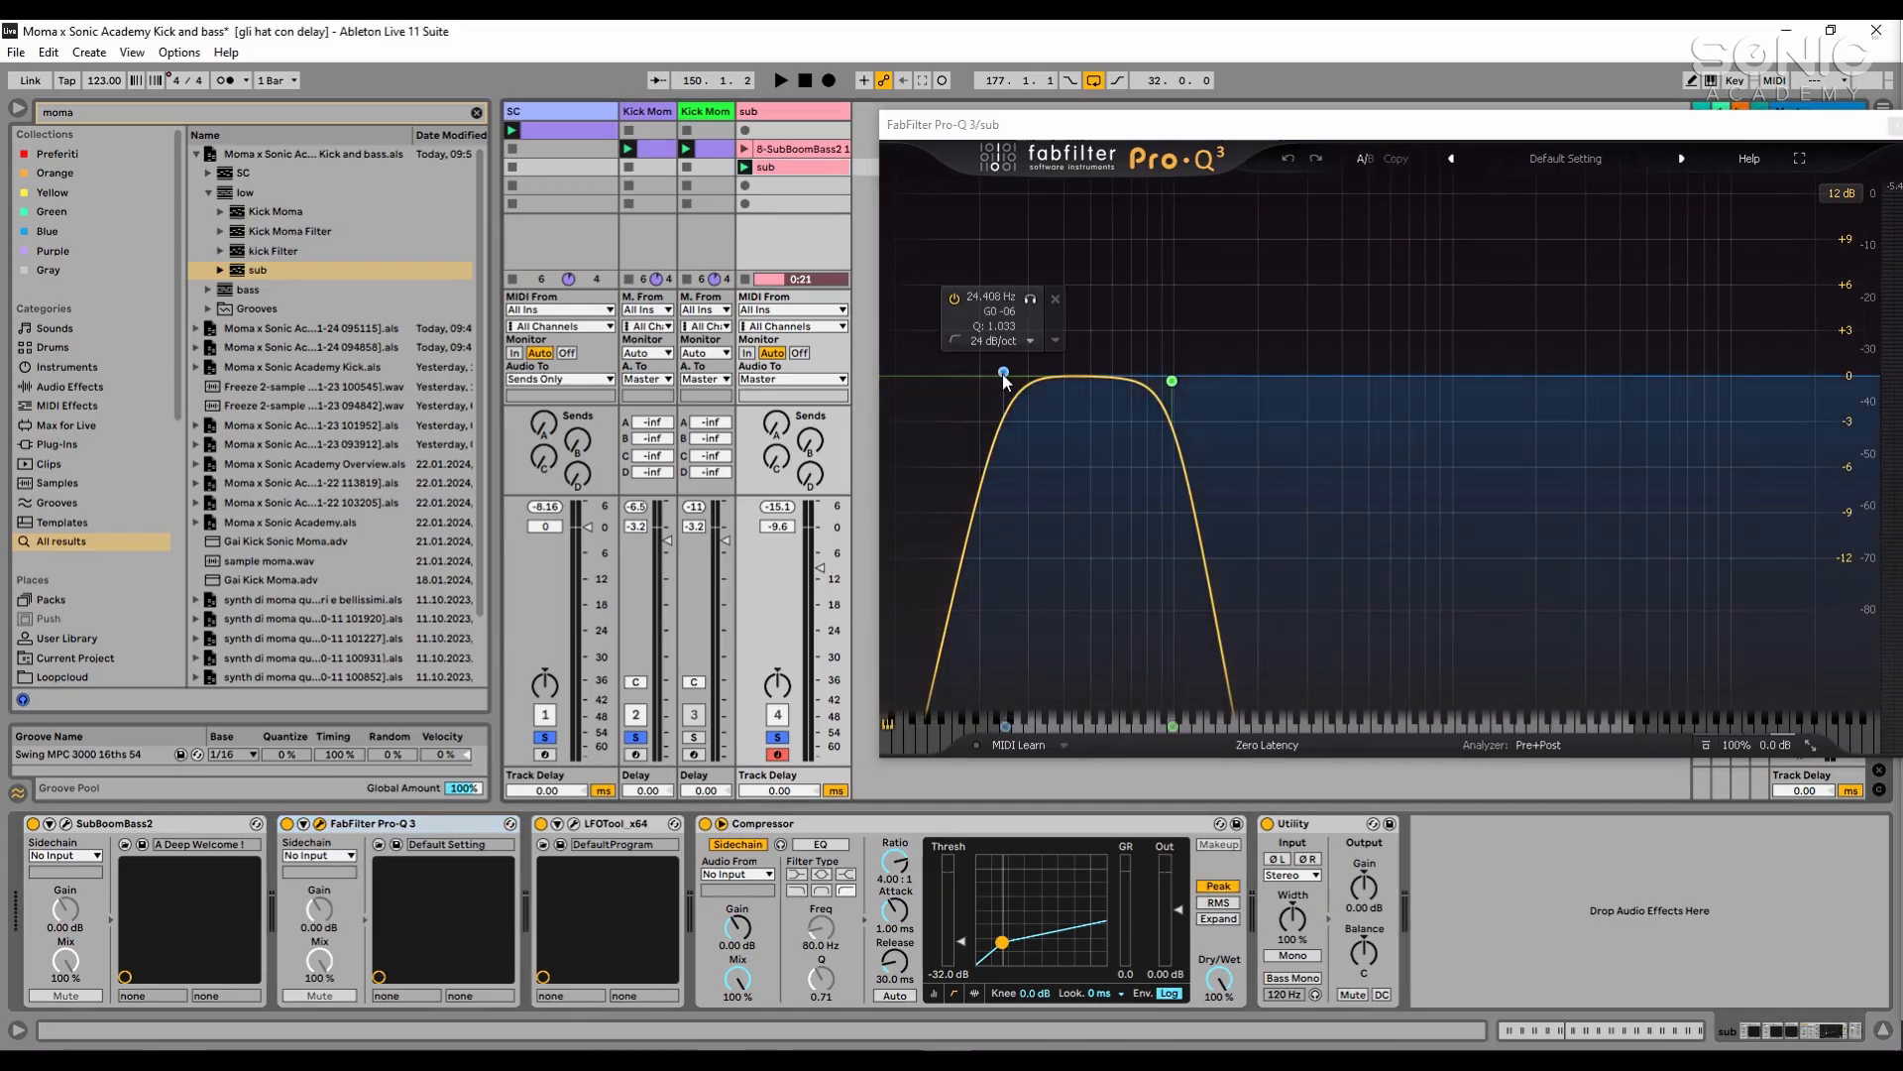
pyautogui.click(1004, 375)
pyautogui.moveTo(999, 375); pyautogui.dragTo(1002, 374)
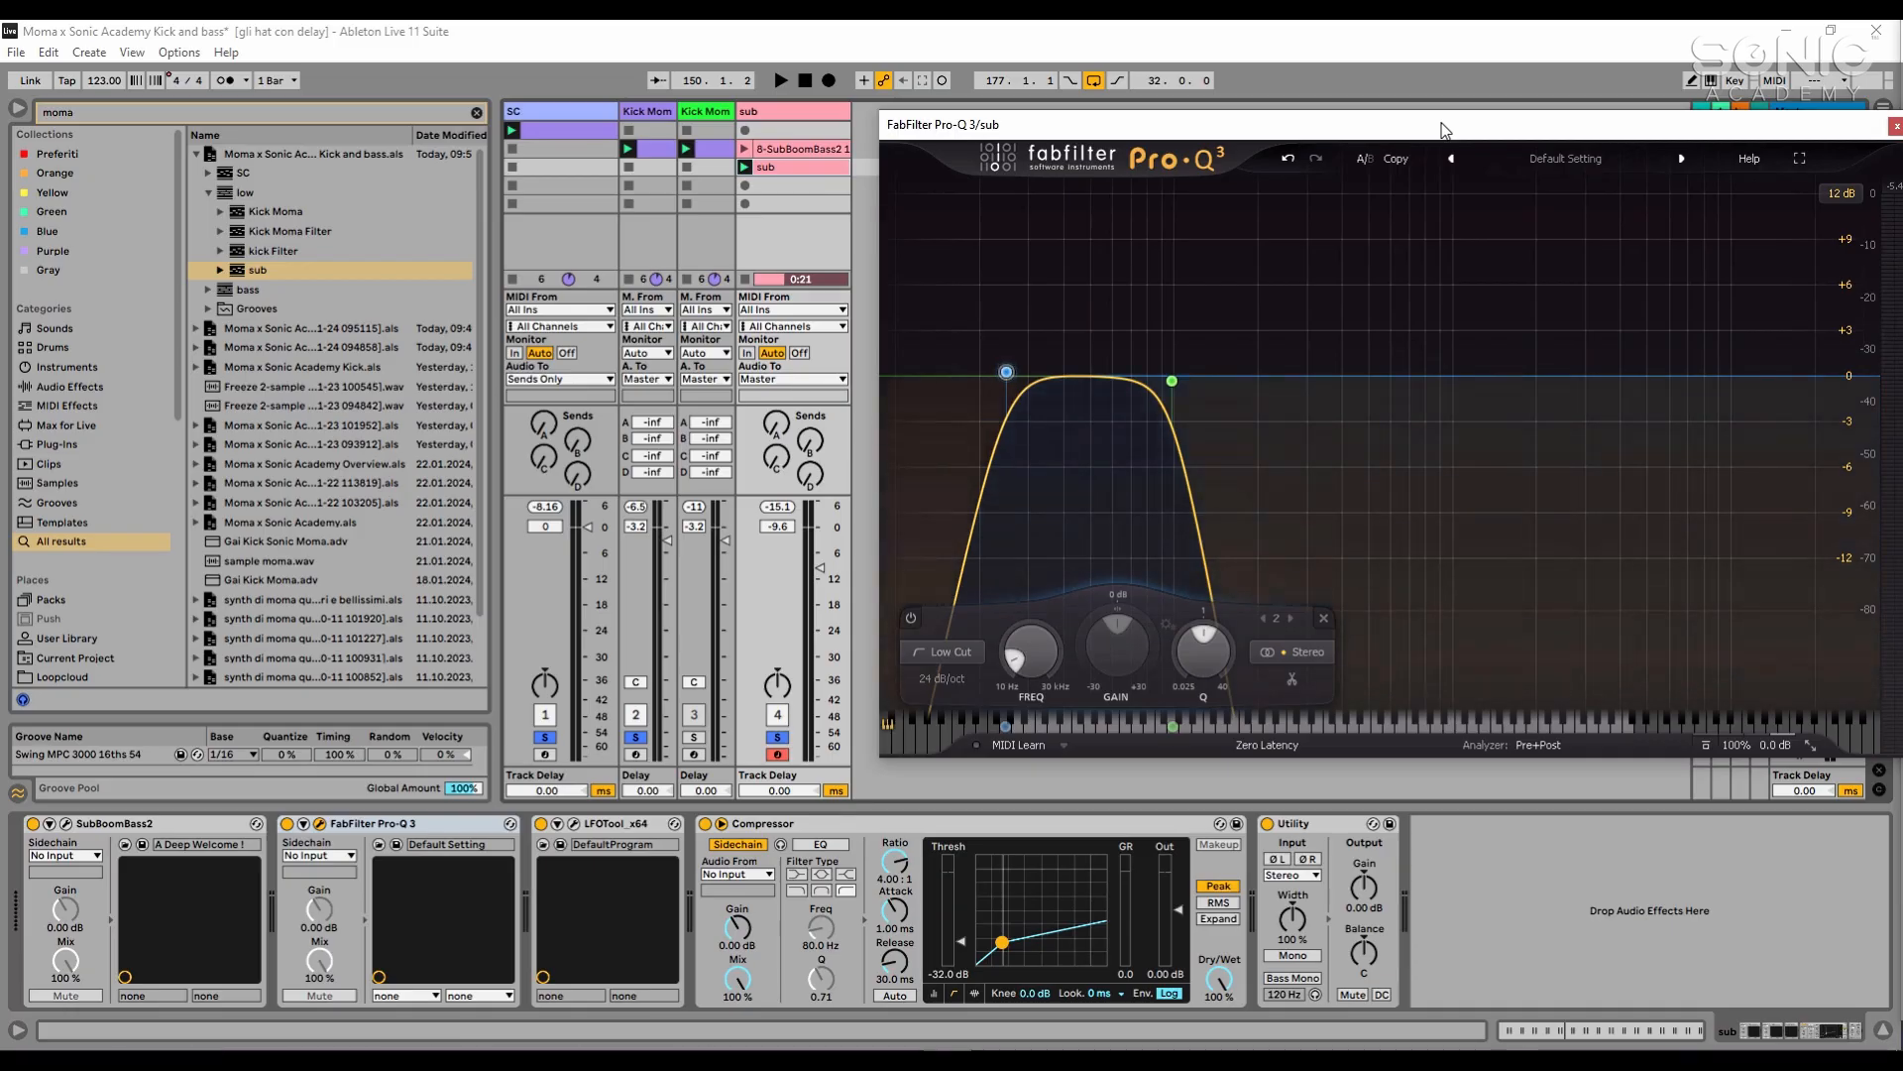
pyautogui.moveTo(1443, 130); pyautogui.dragTo(1359, 145)
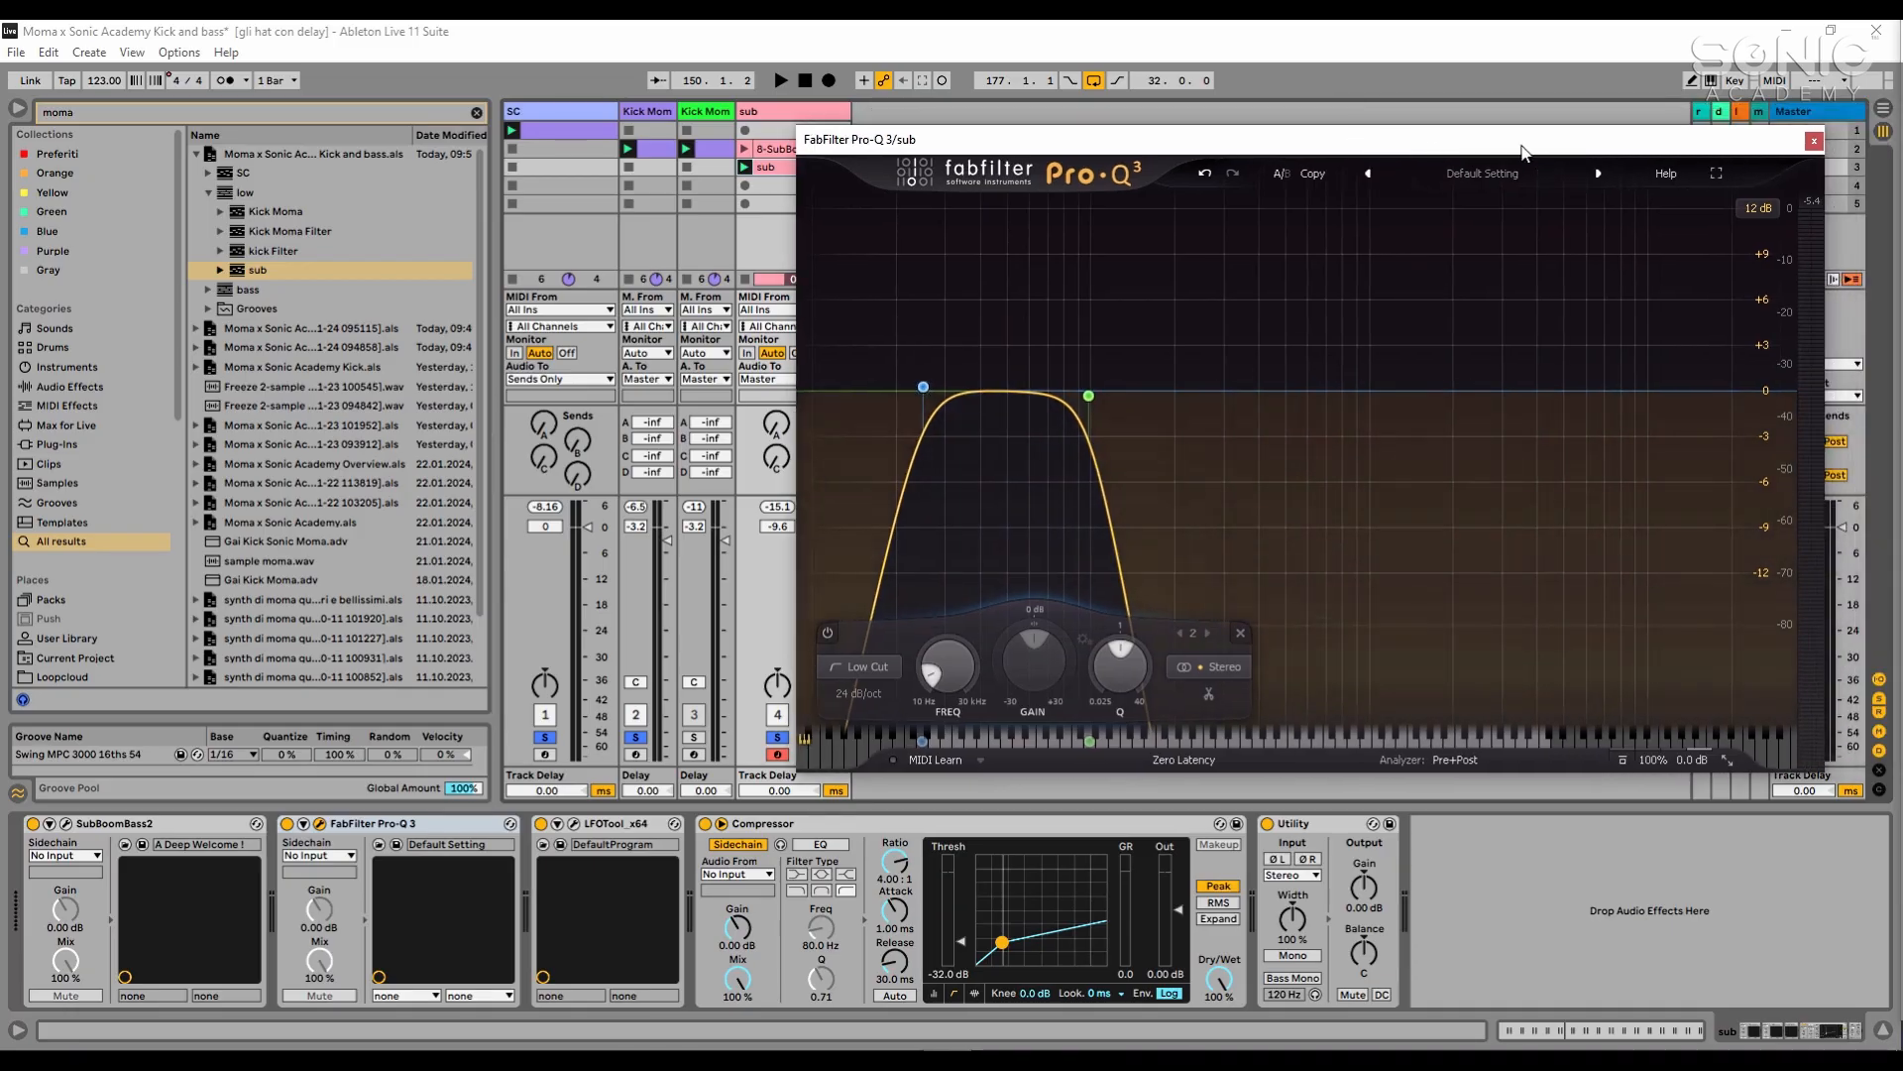
pyautogui.click(1813, 142)
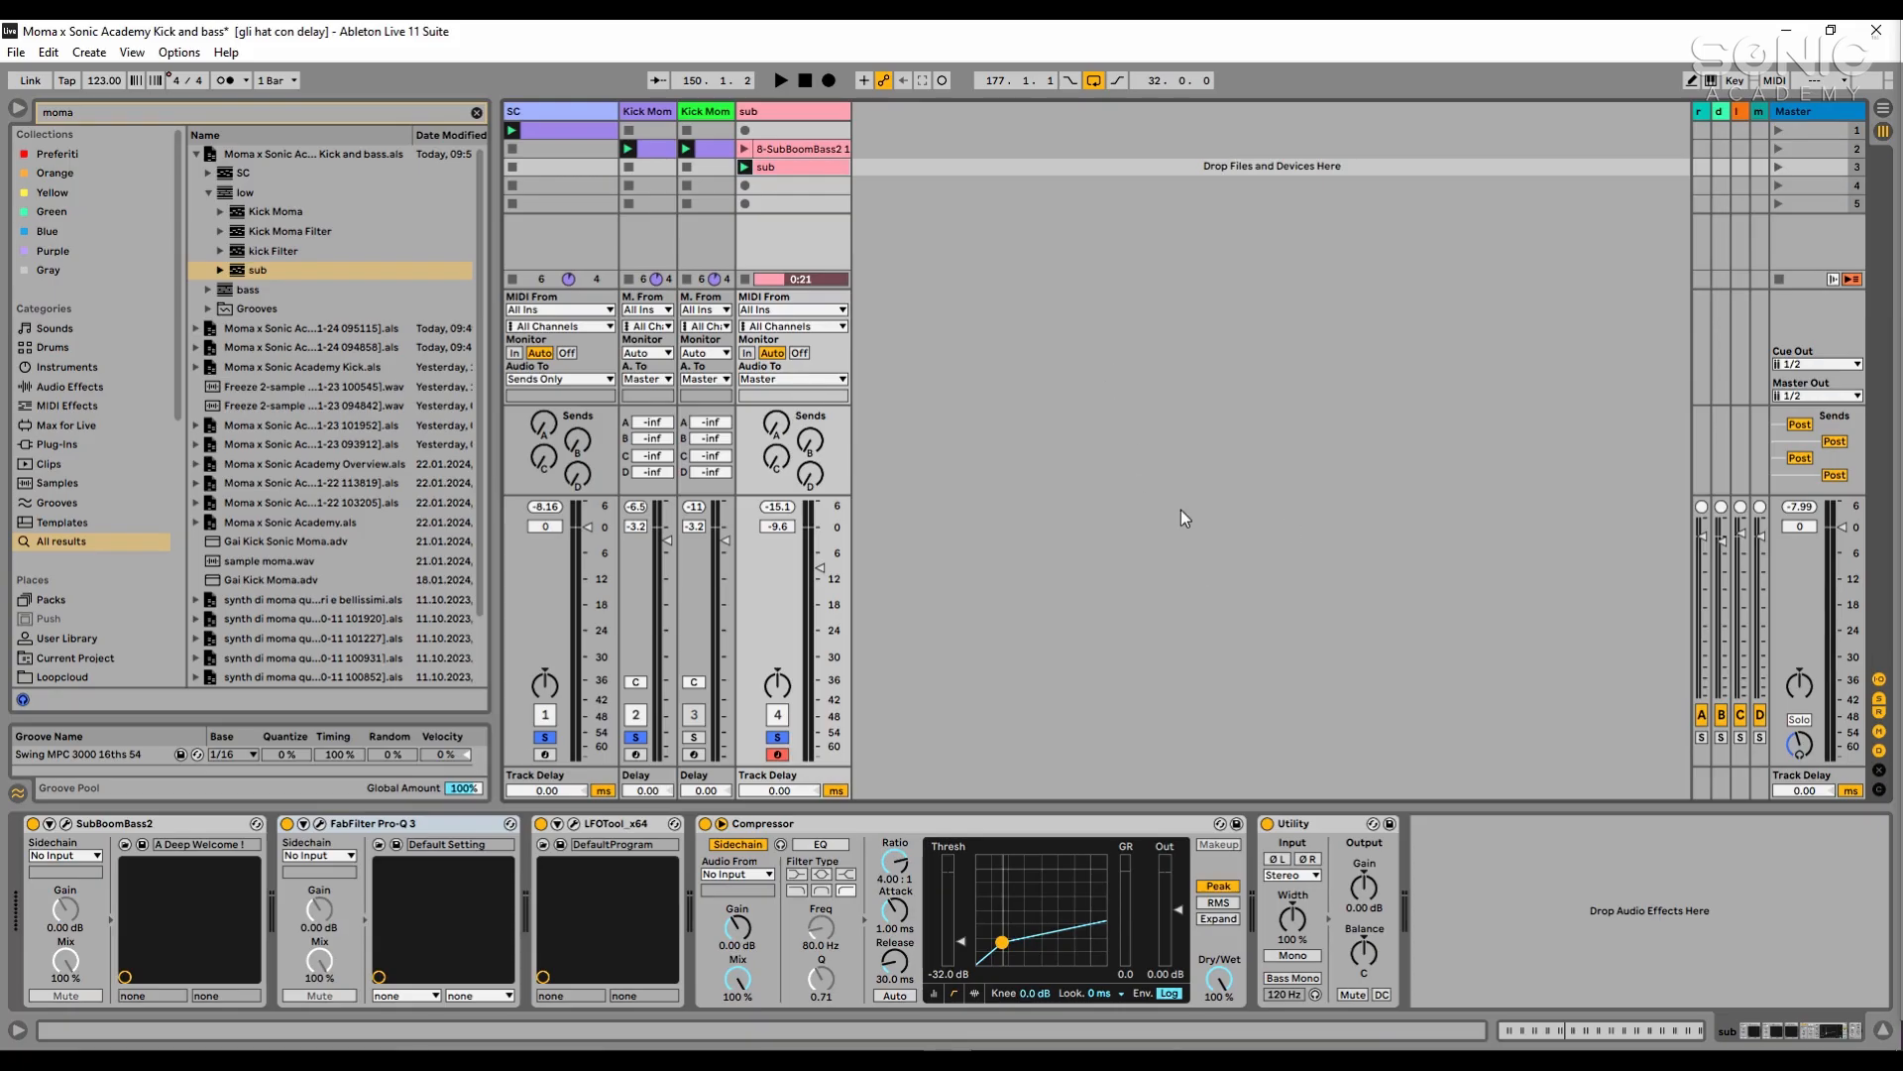
# - Play the loop while viewing the volume curve in the sub track's LFOTool, and stop playback
pyautogui.press('space')
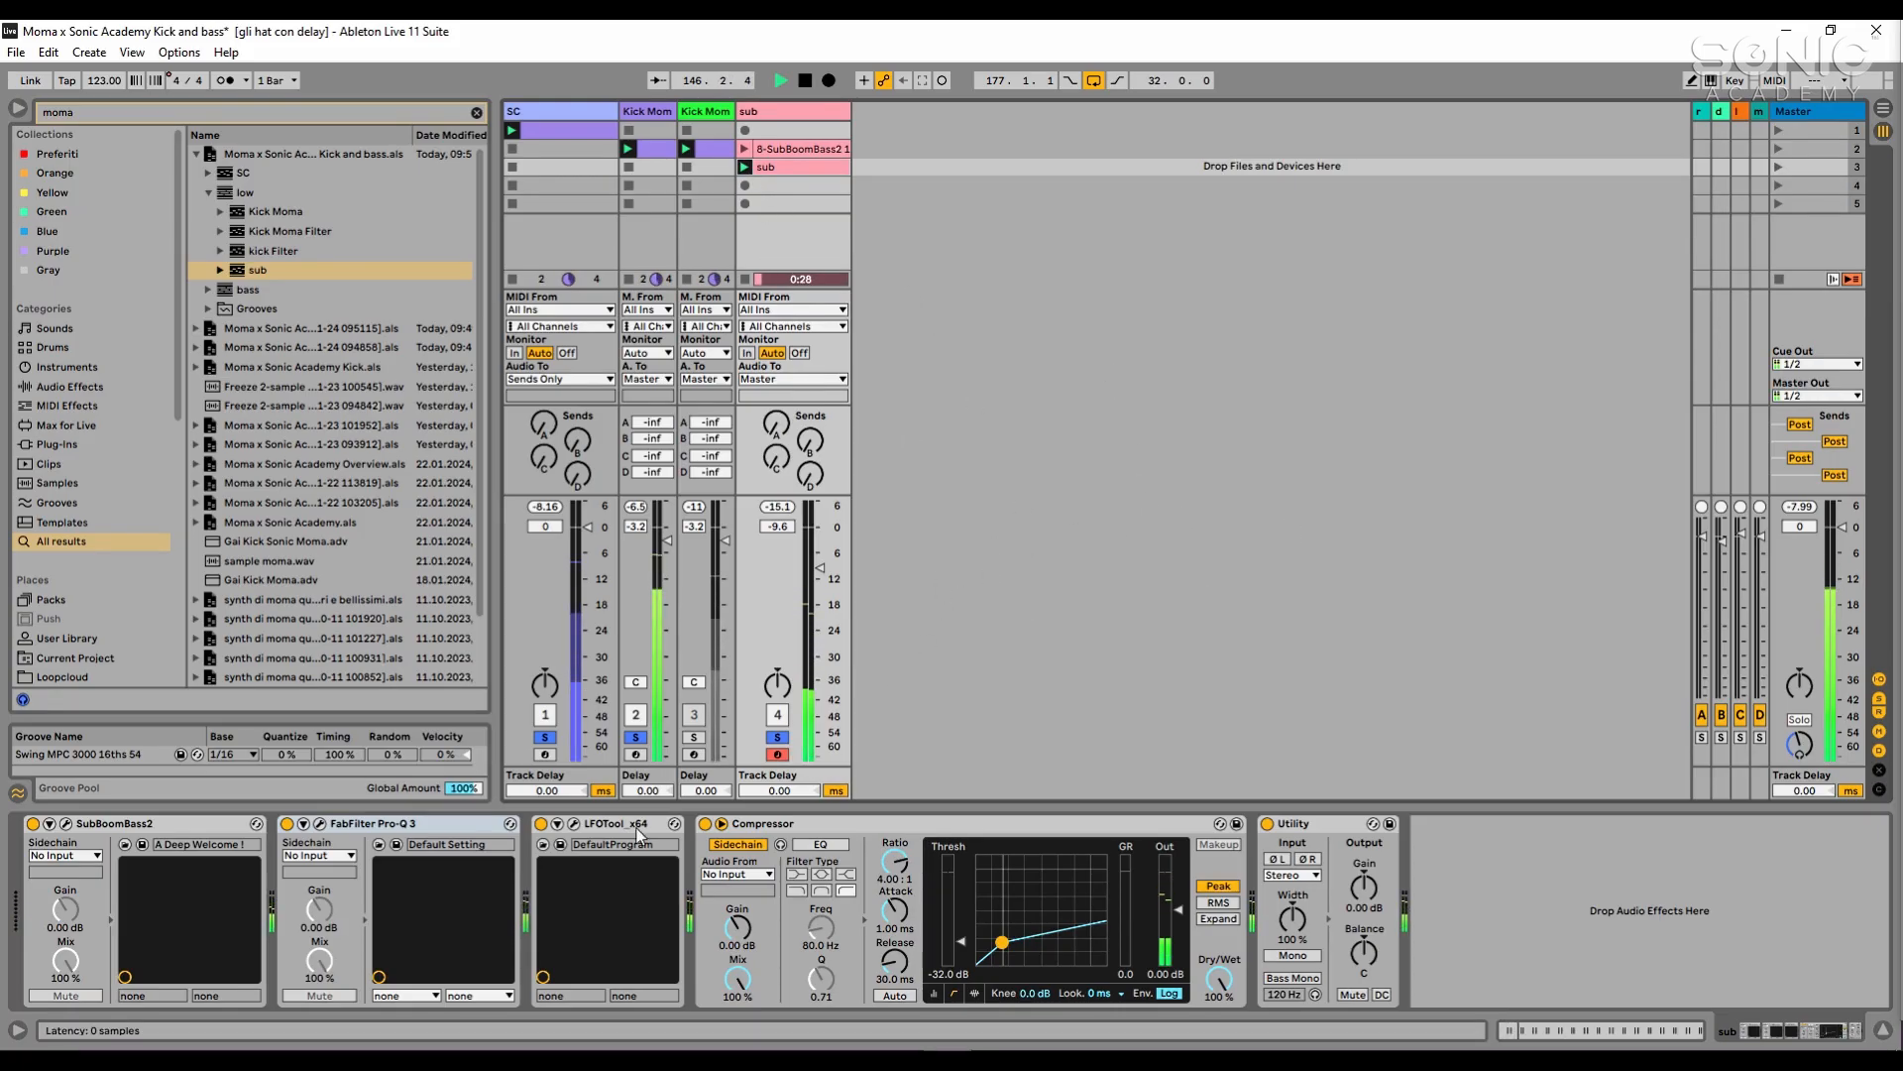
pyautogui.click(580, 829)
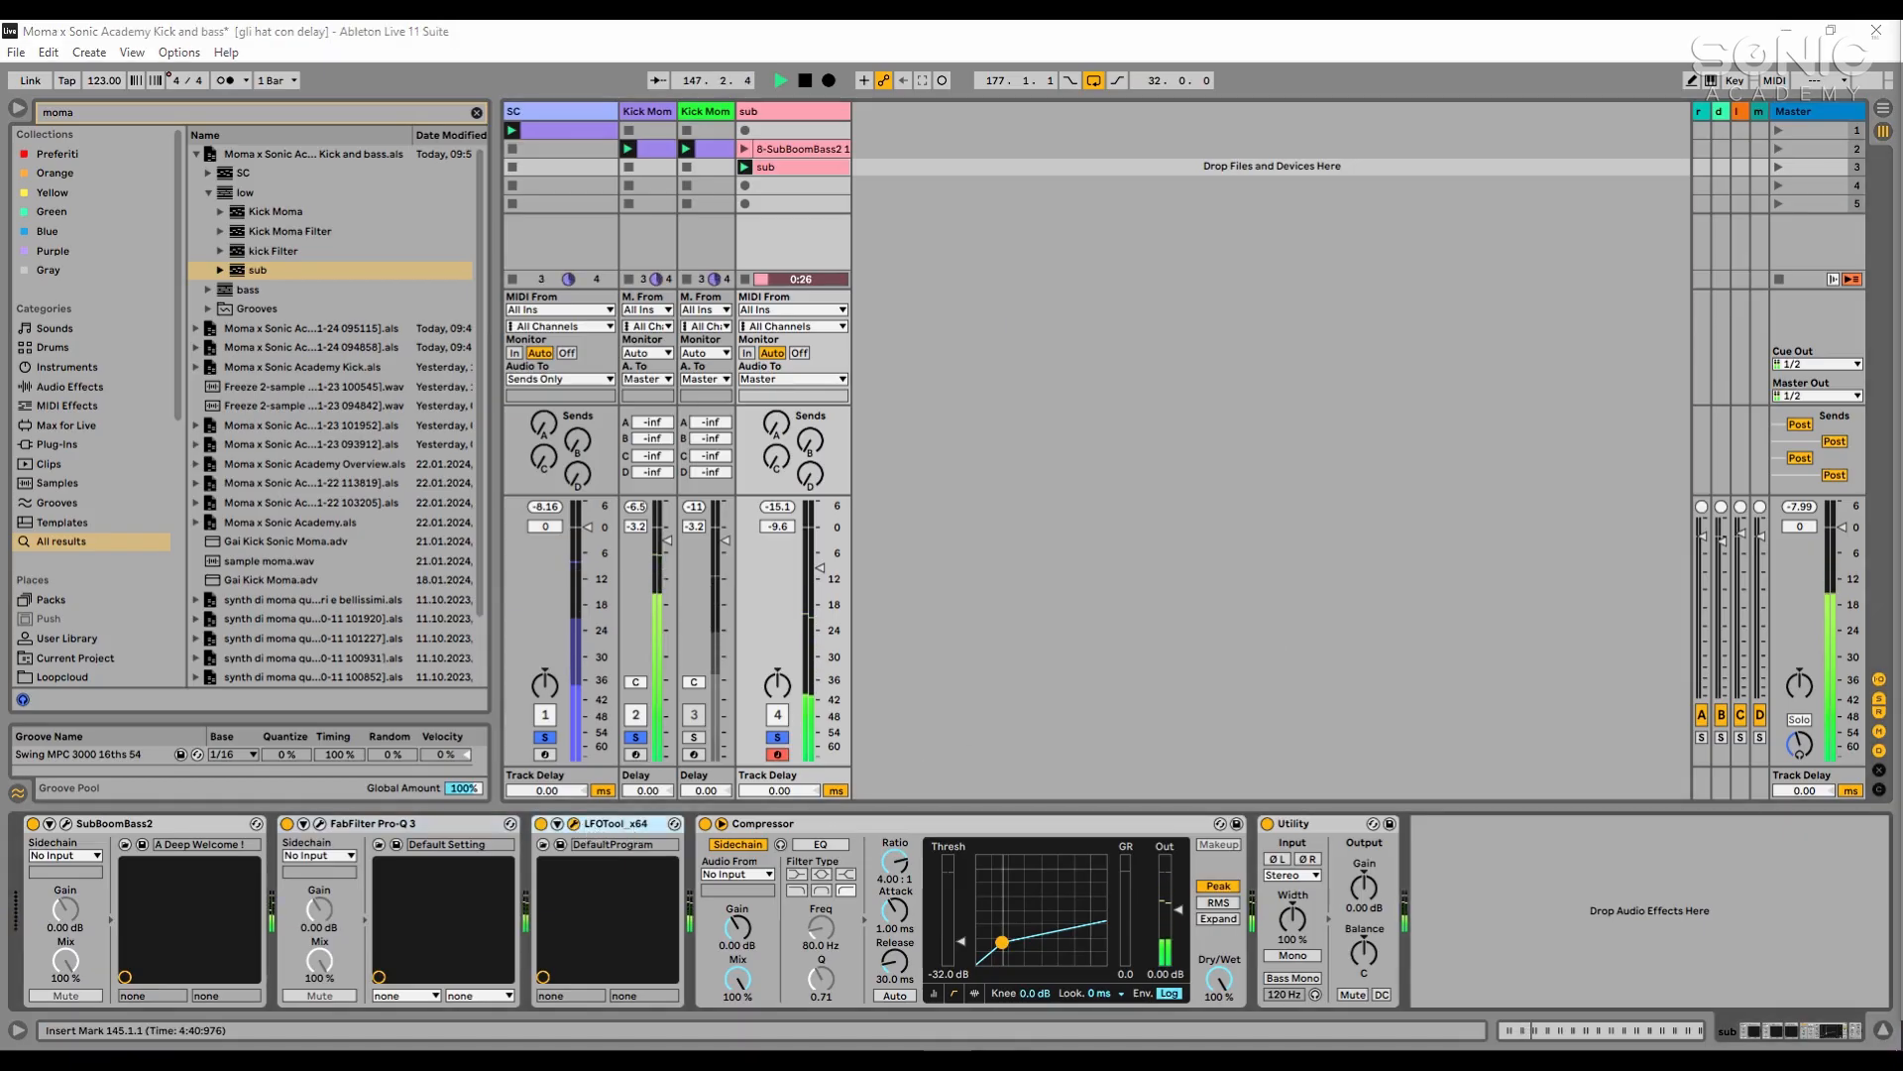
pyautogui.moveTo(1338, 221); pyautogui.dragTo(1290, 263)
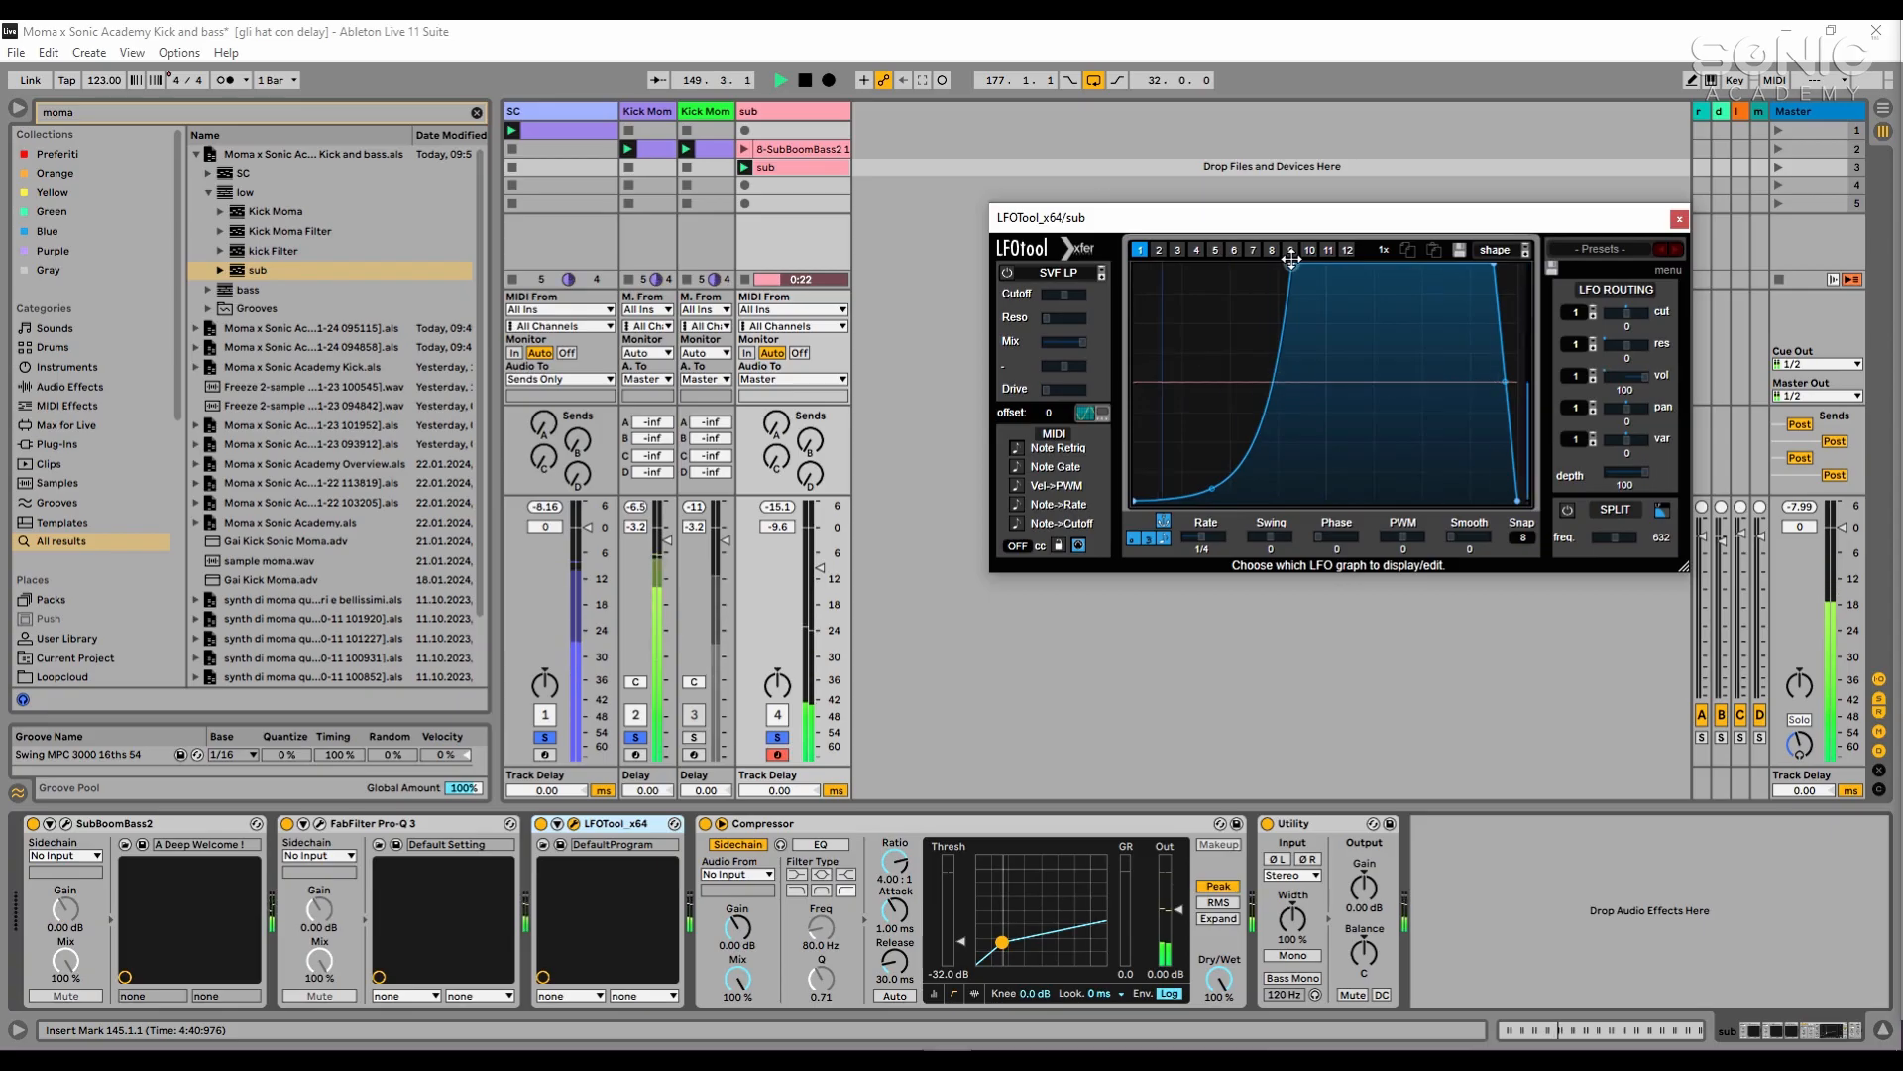
pyautogui.click(1116, 647)
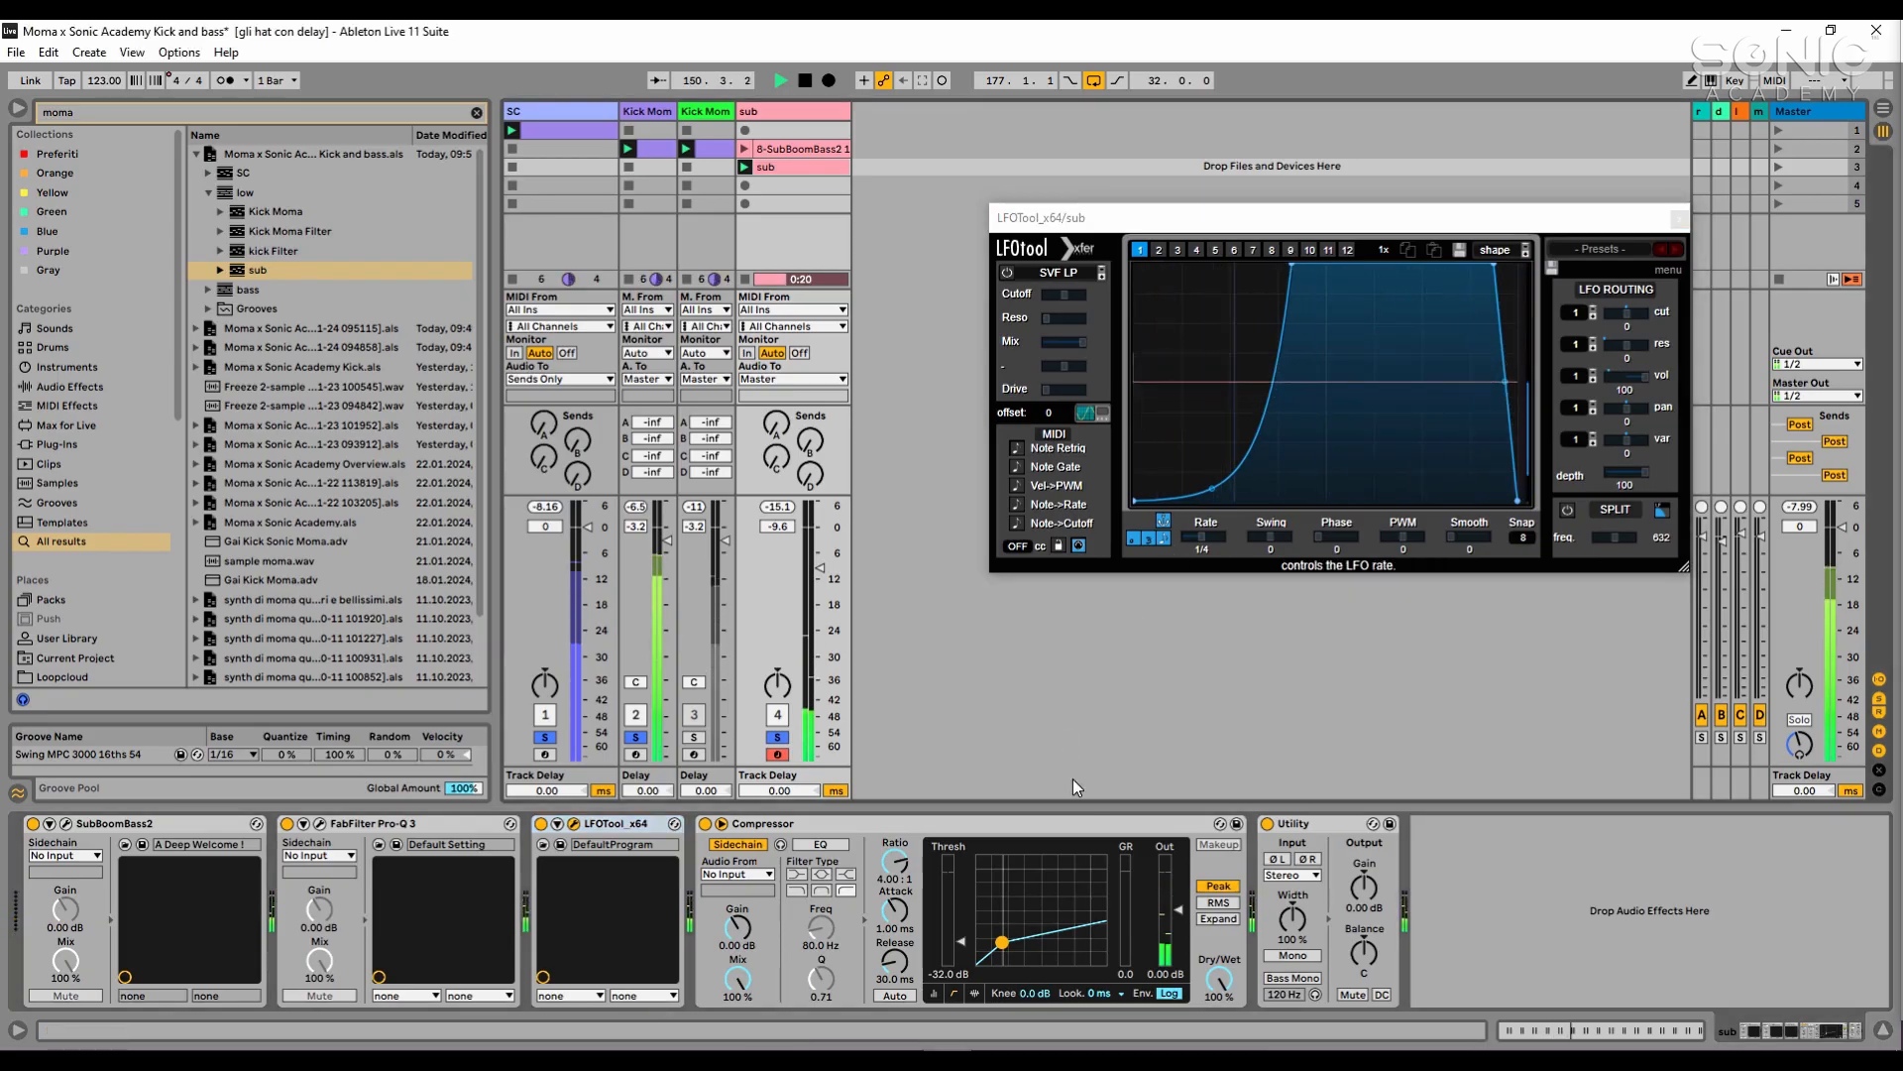
pyautogui.press('space')
# - Set the sidechain source of the sub track's Compressor to SC and collapse the device
pyautogui.click(737, 875)
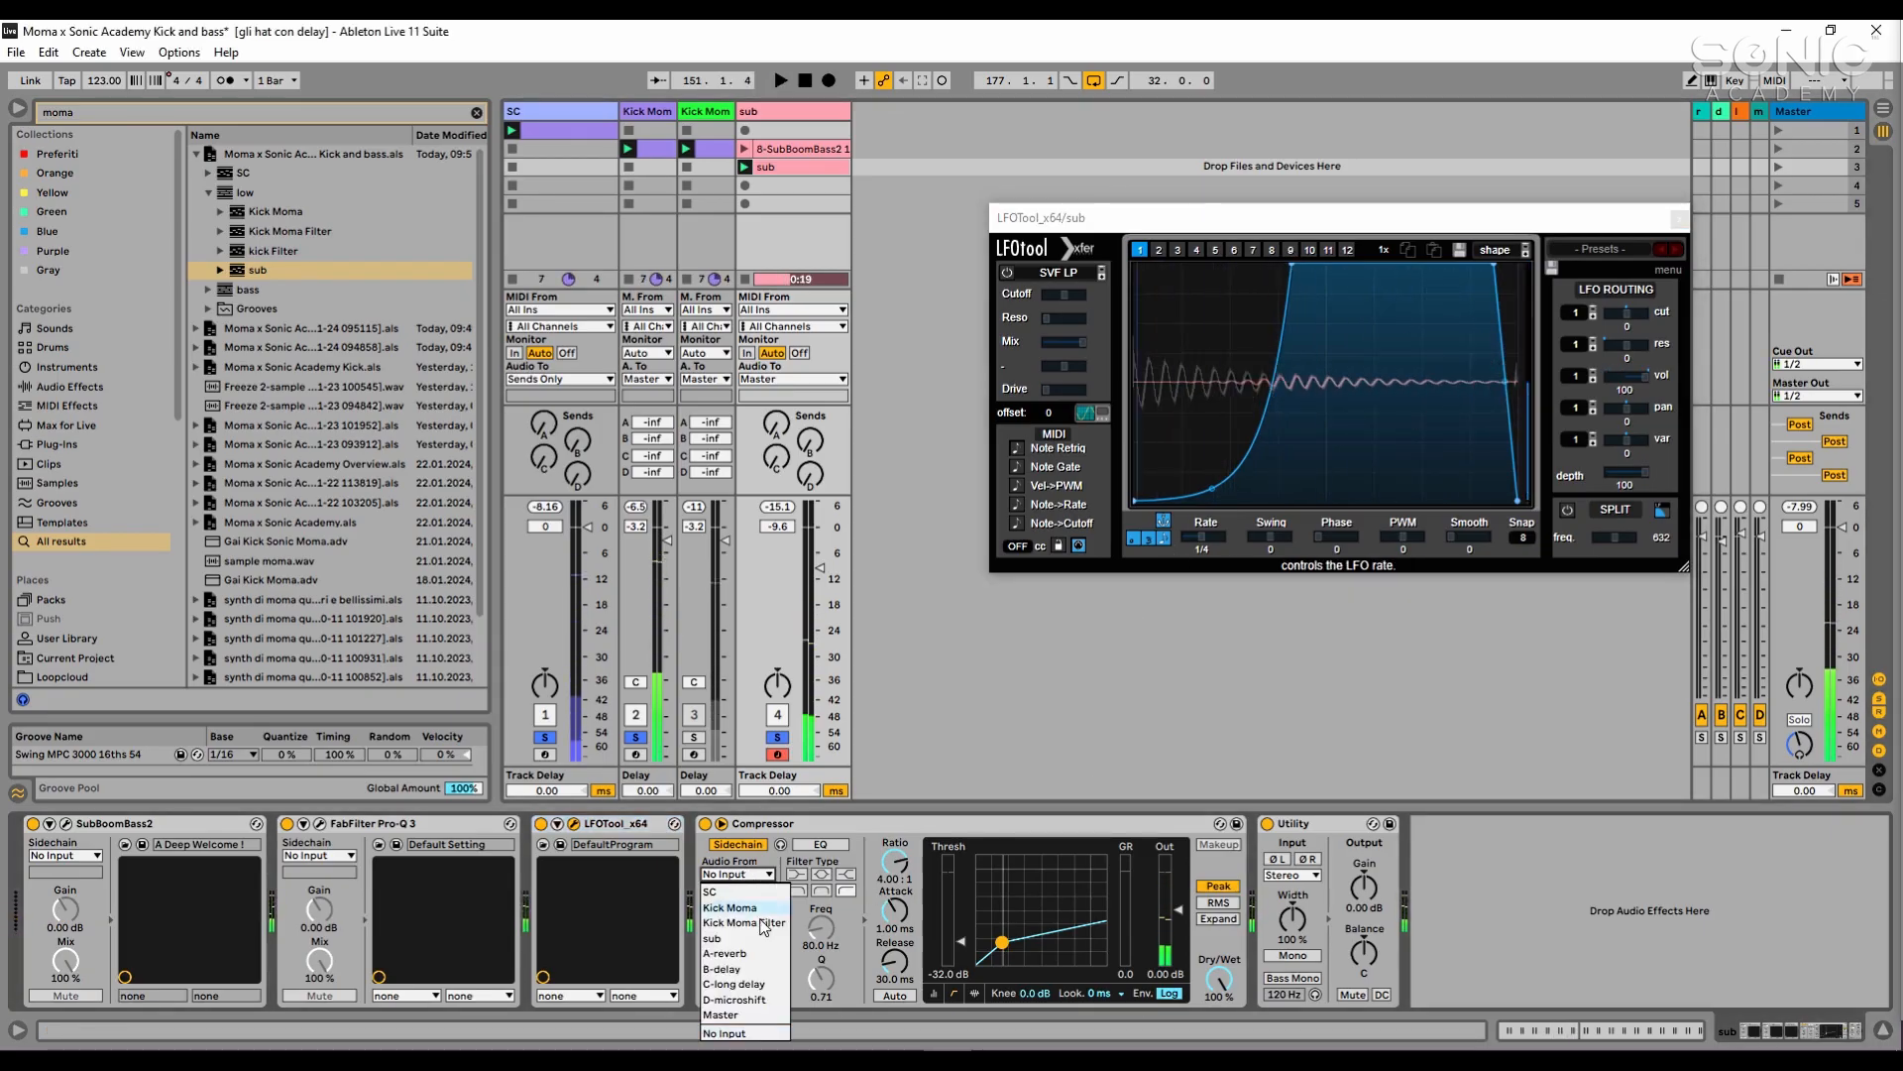
pyautogui.click(736, 891)
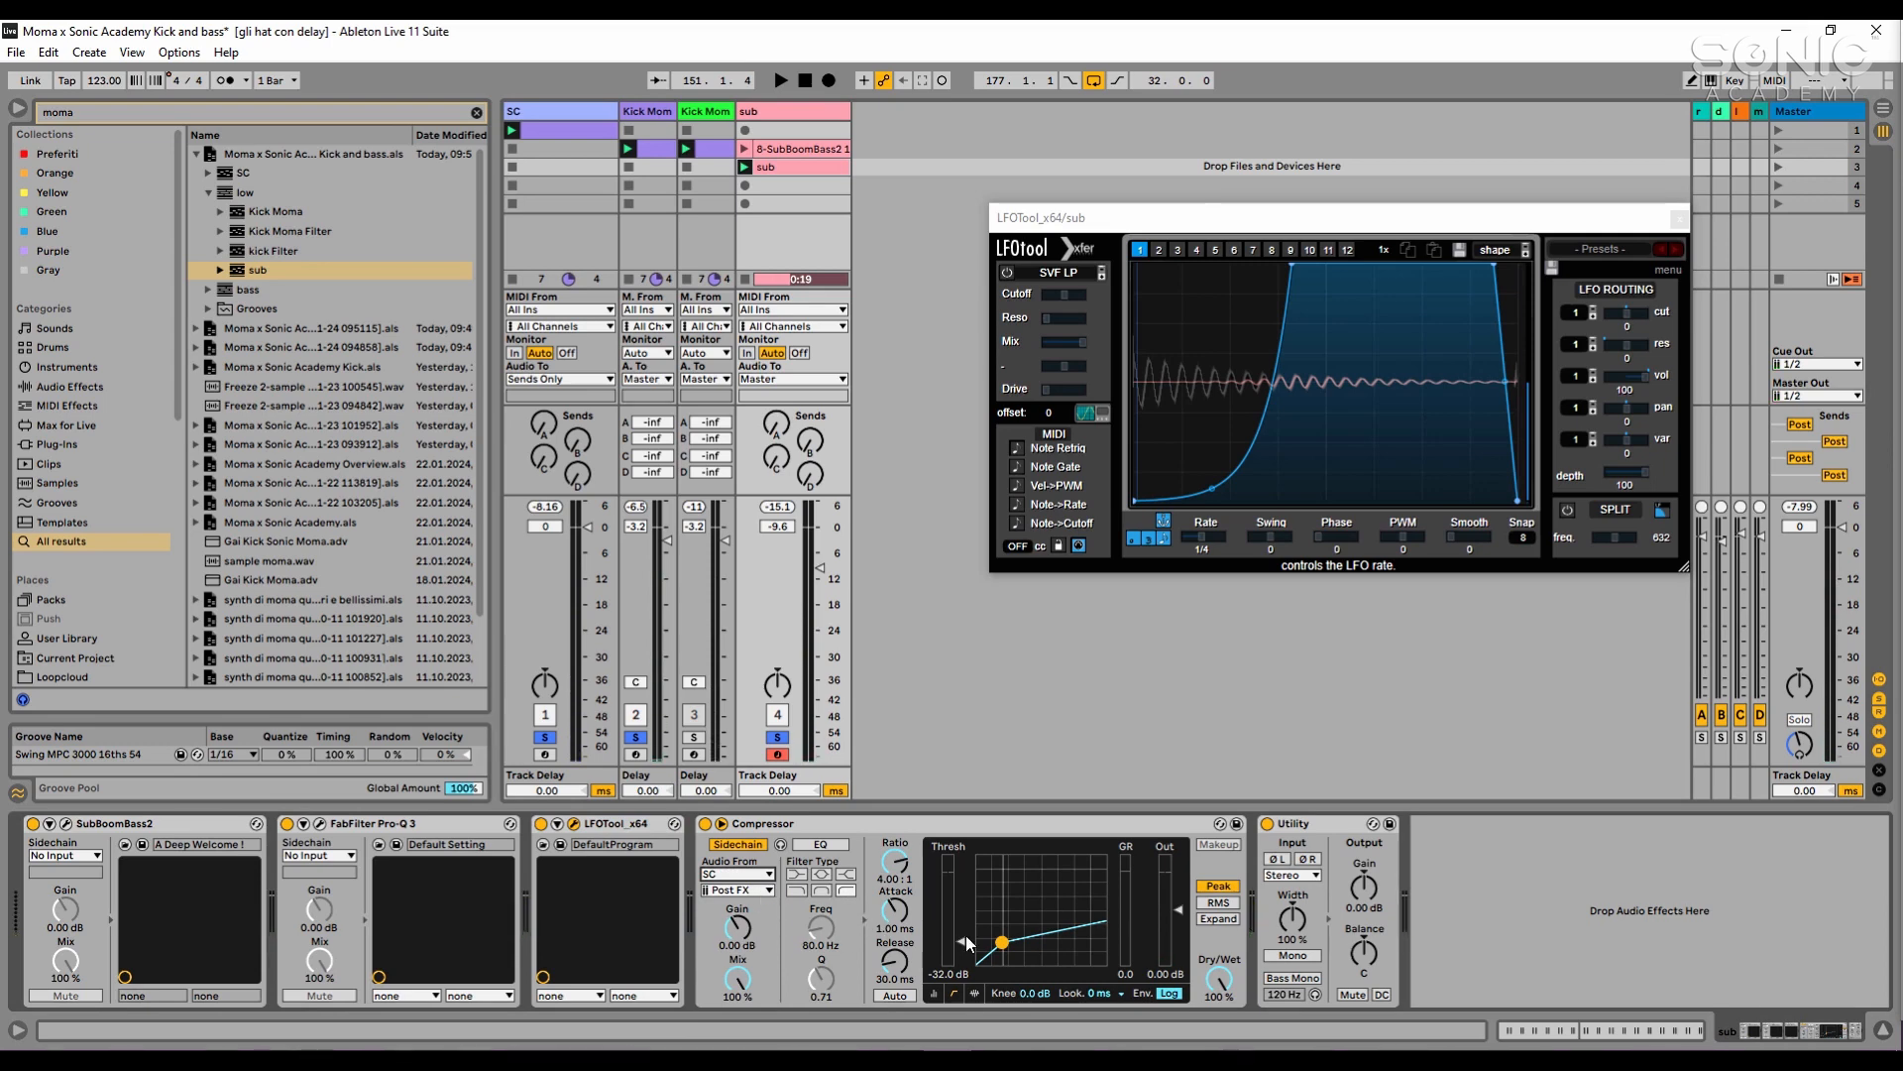
pyautogui.click(1015, 822)
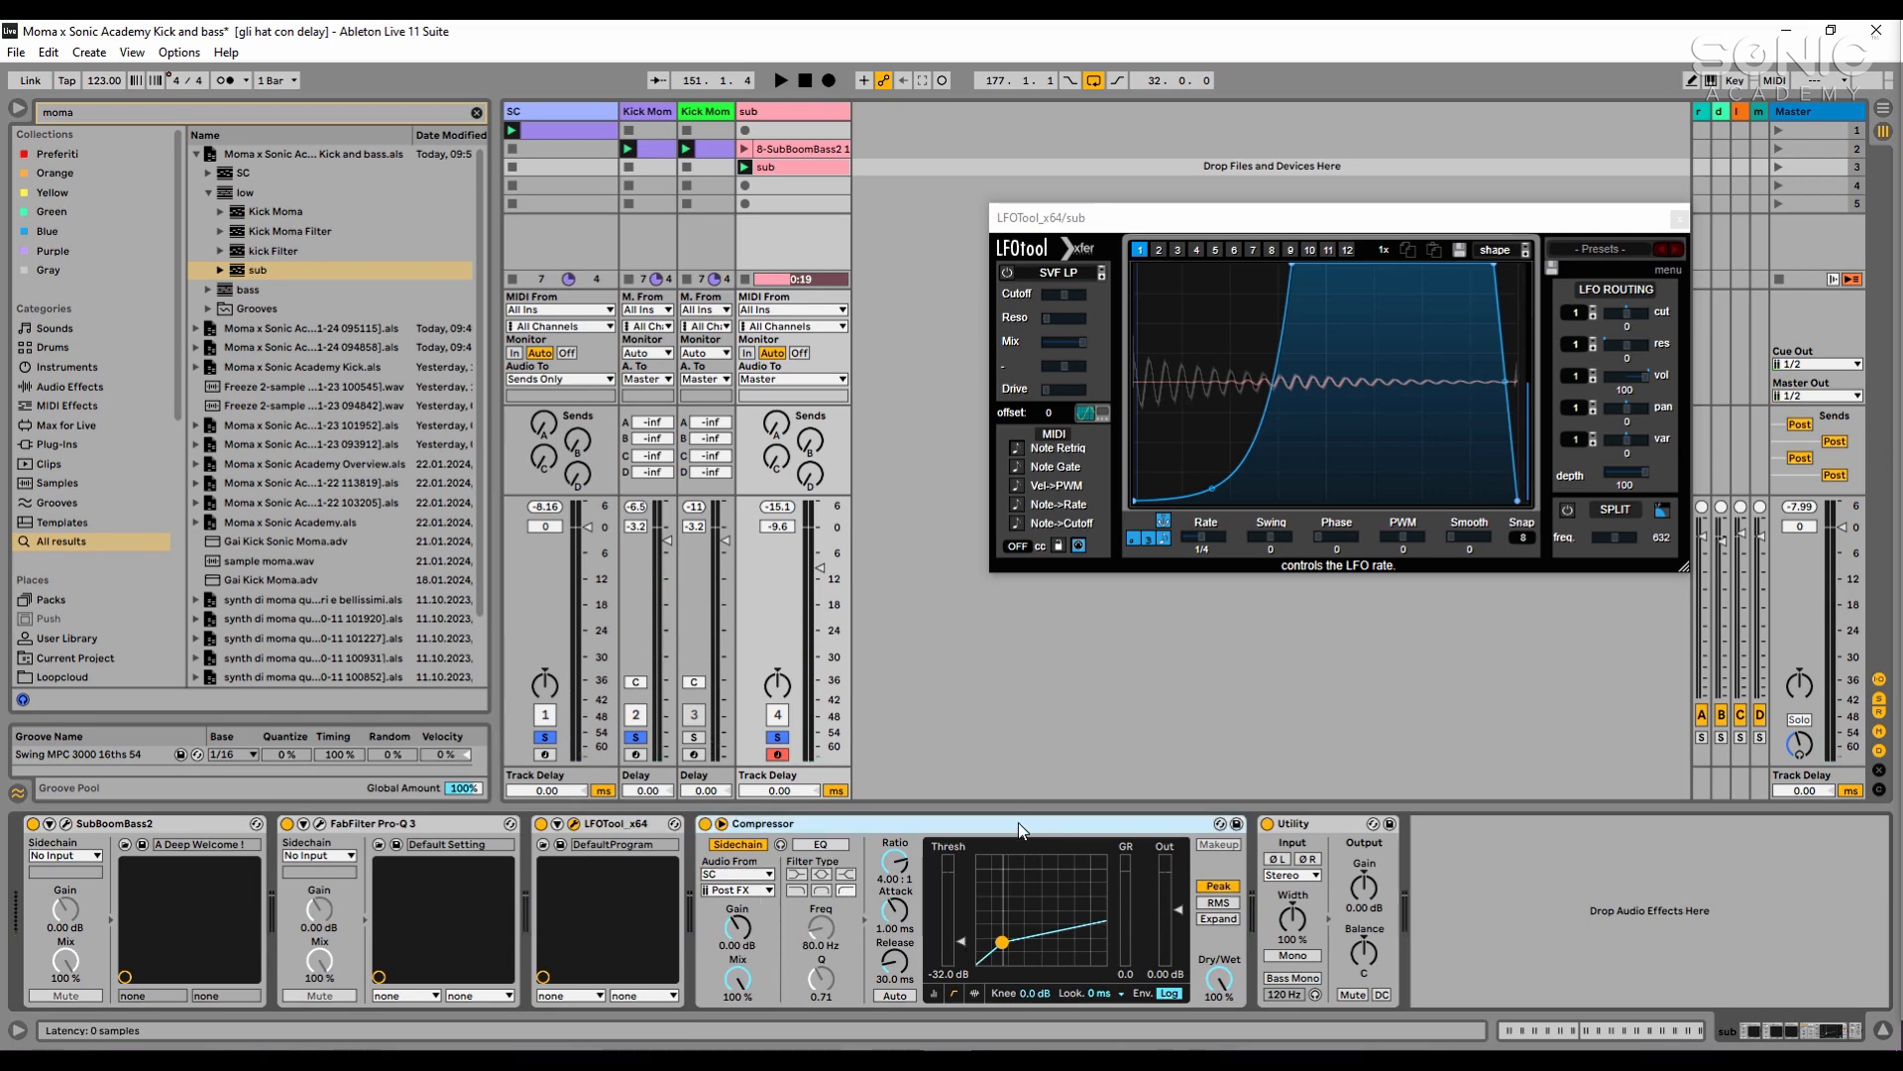
pyautogui.doubleClick(1019, 823)
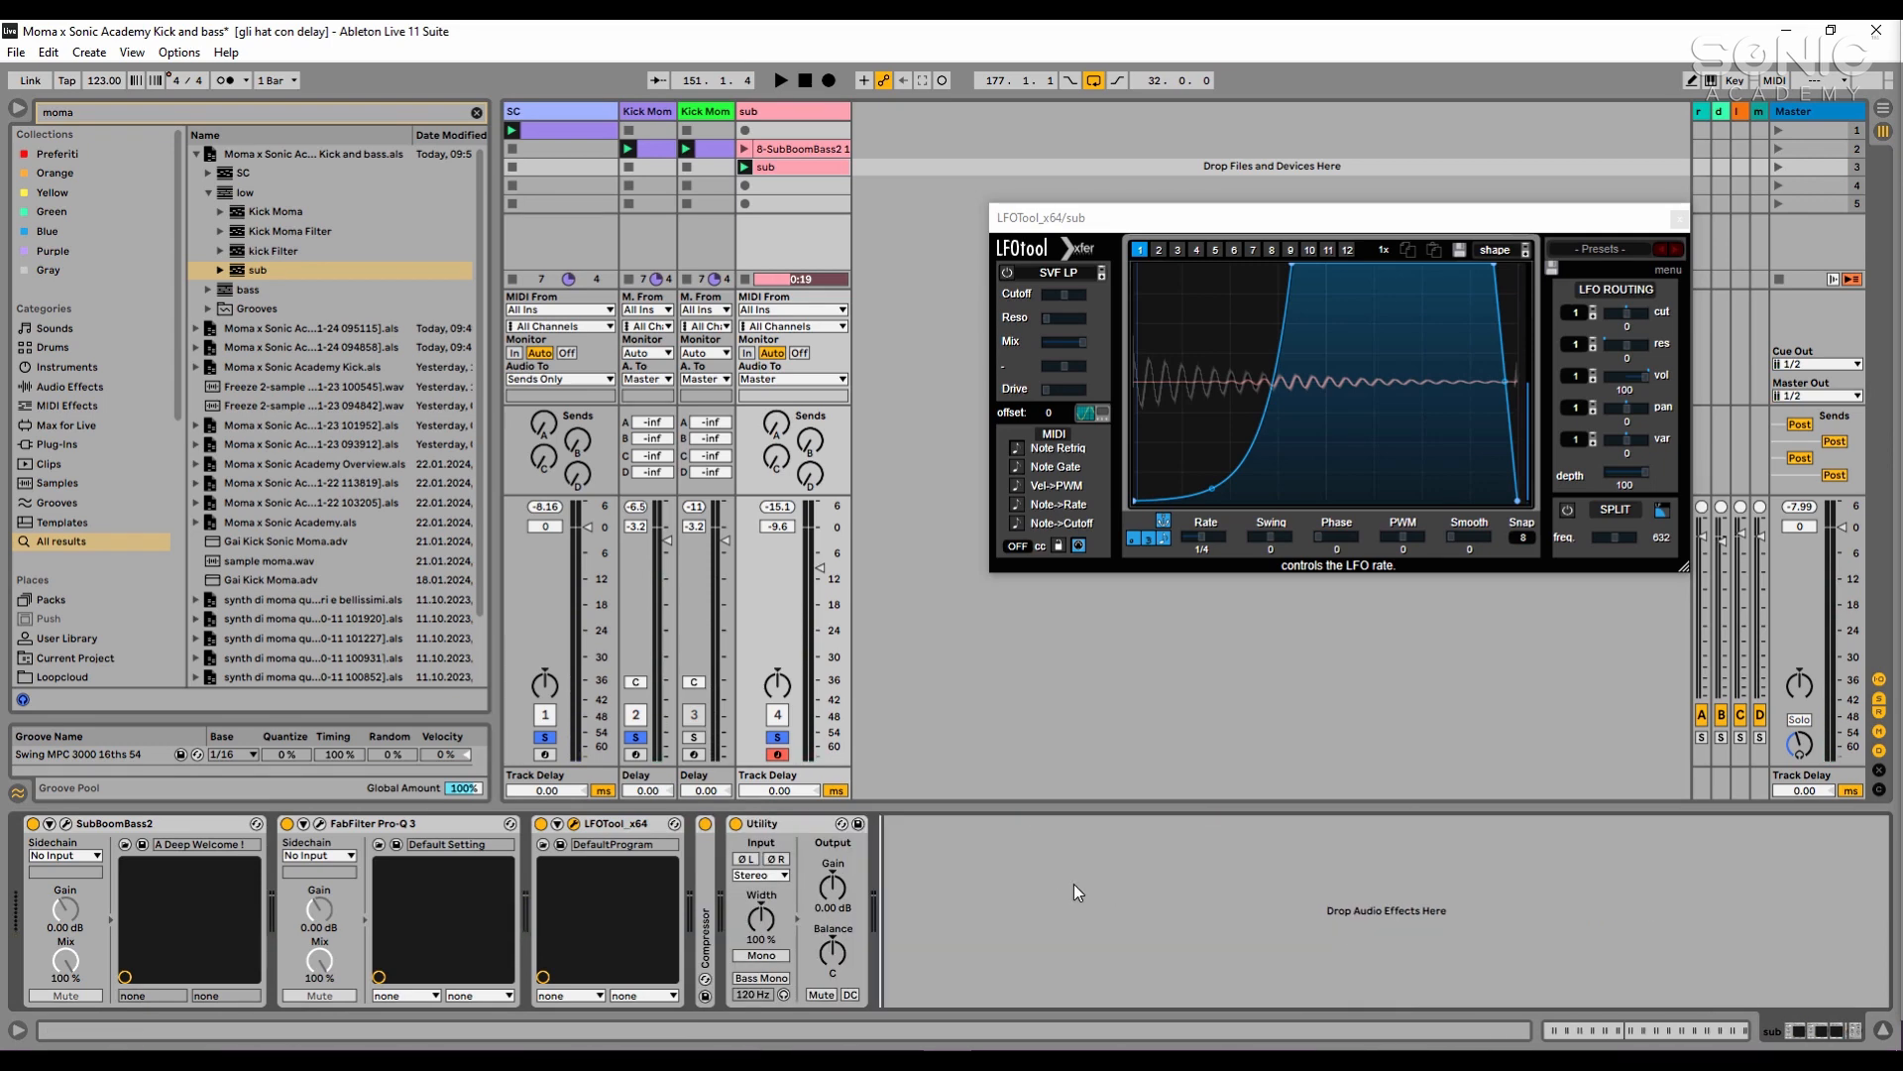
# - Enable Mono on the sub track's Utility and play the kick and sub together briefly
pyautogui.click(761, 956)
pyautogui.press('space')
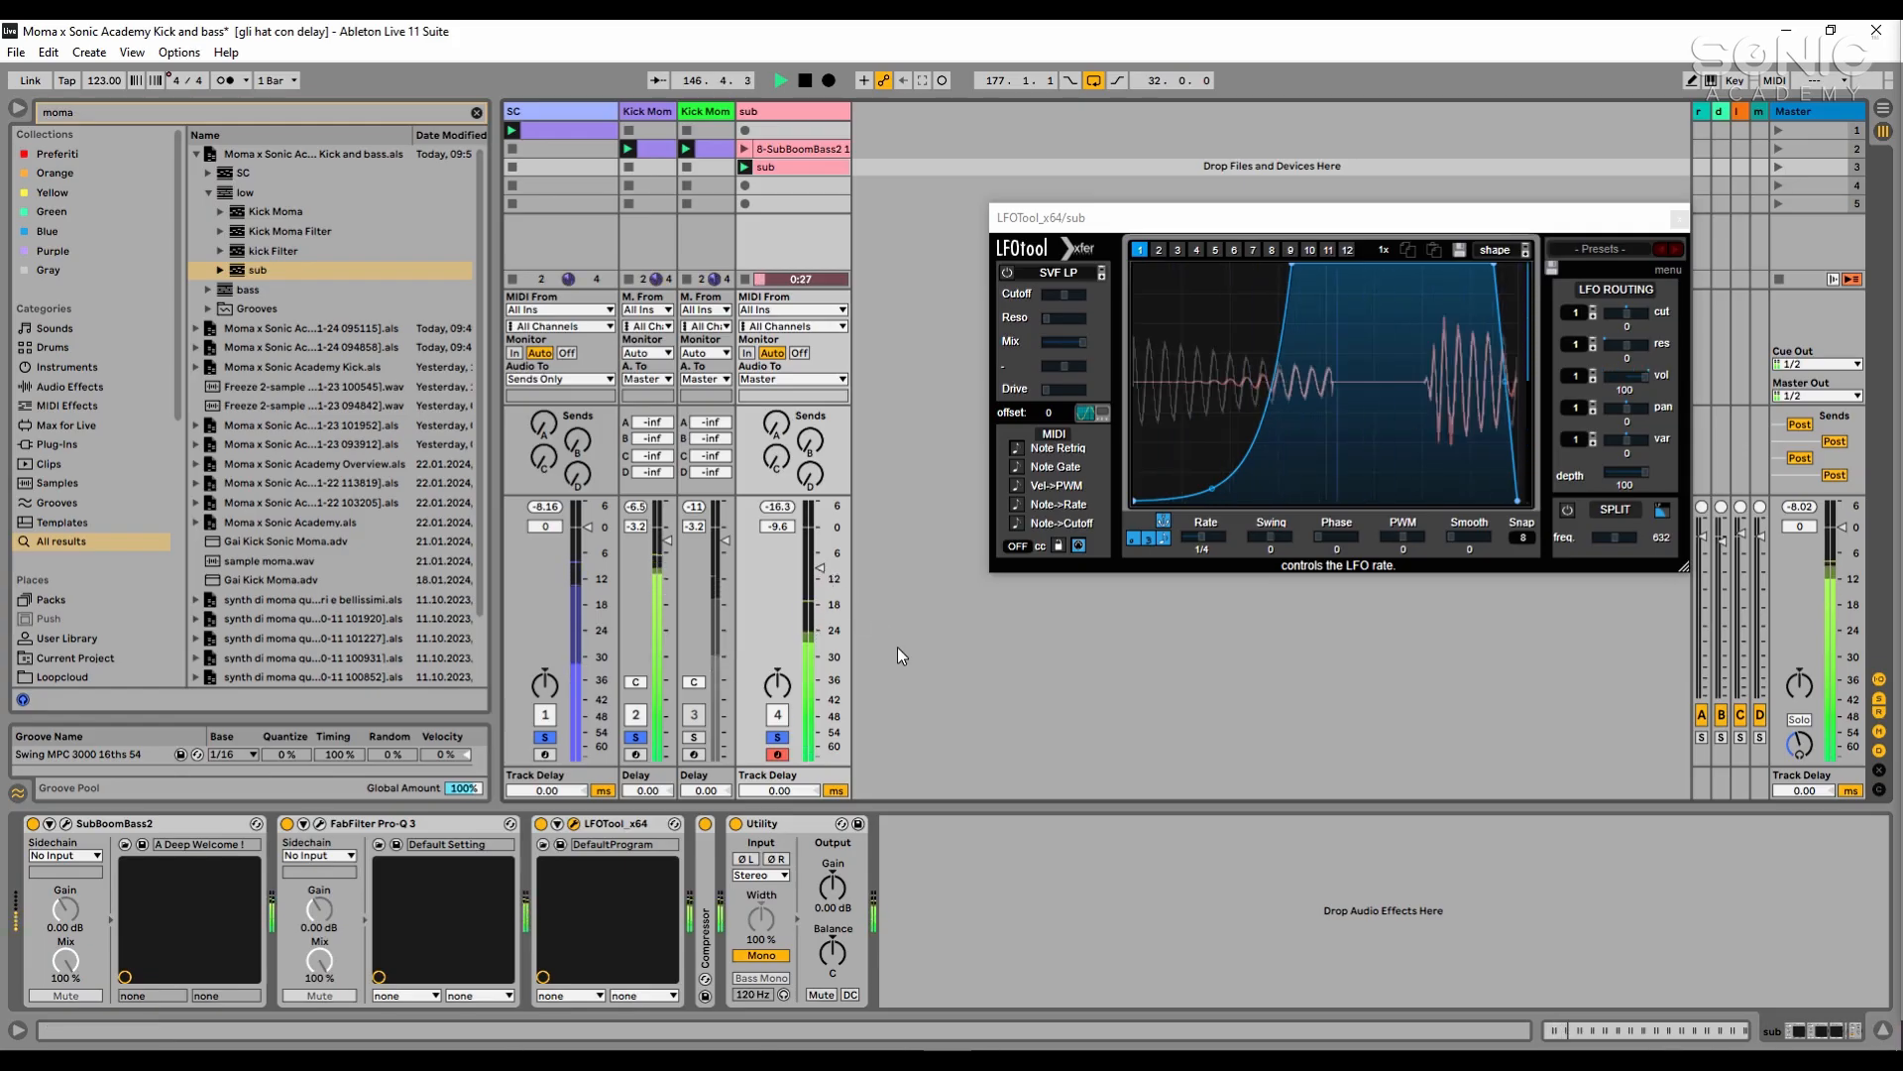
pyautogui.press('space')
# - Solo the Kick Moma track on its own and duplicate it with all its devices
pyautogui.click(655, 112)
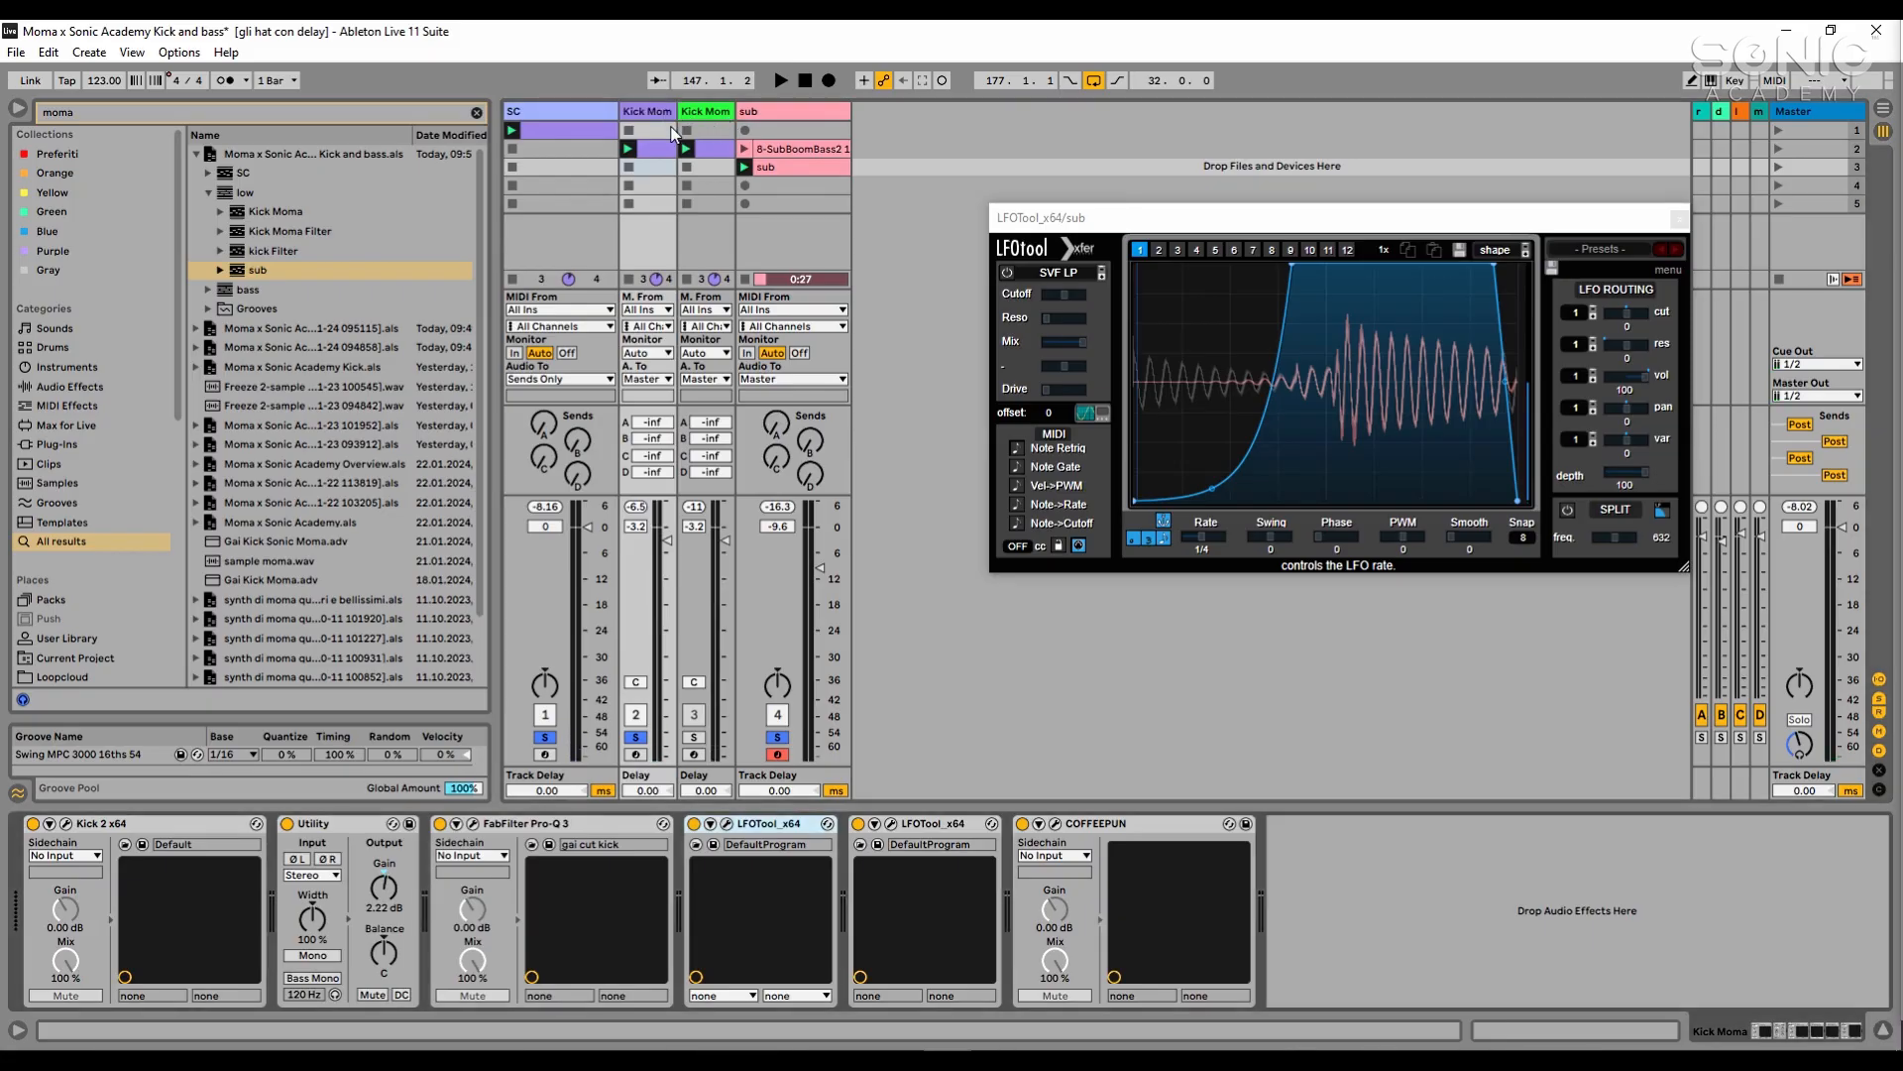
pyautogui.click(635, 736)
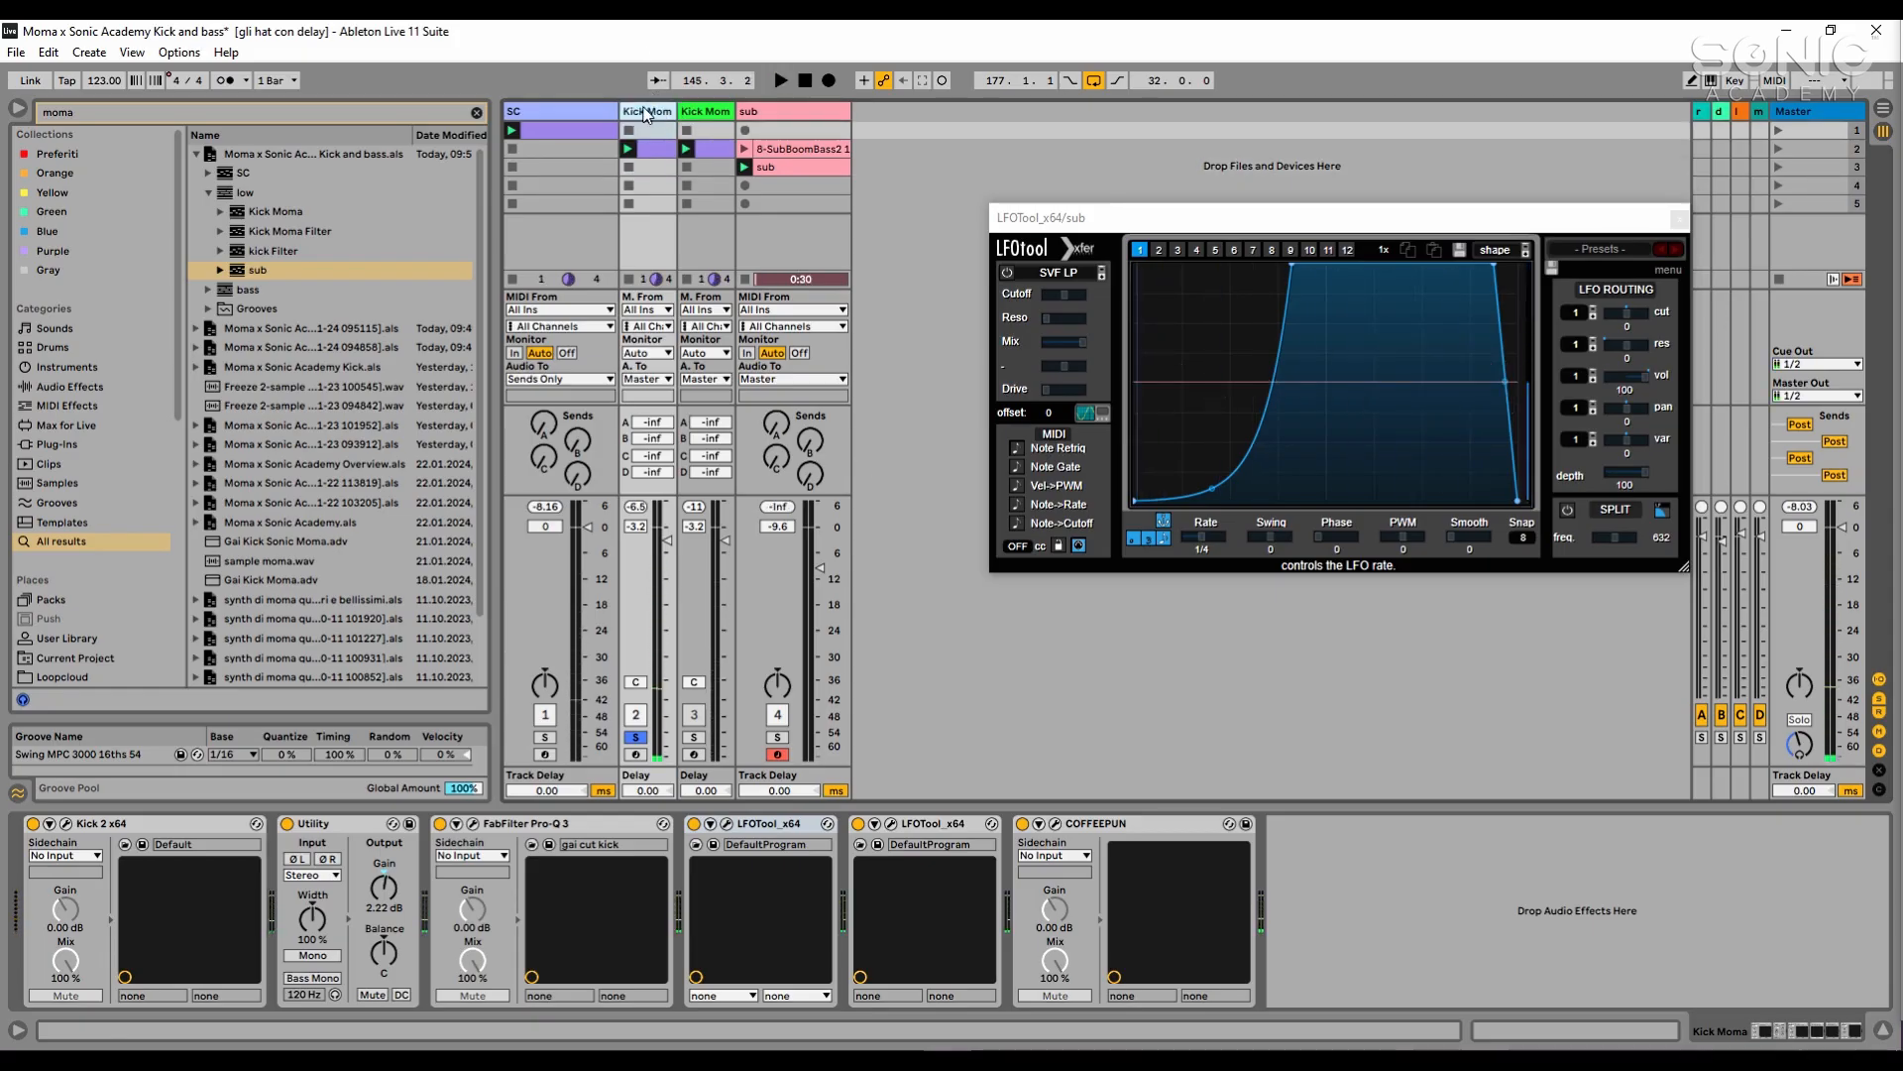
pyautogui.hotkey('ctrl', 'd')
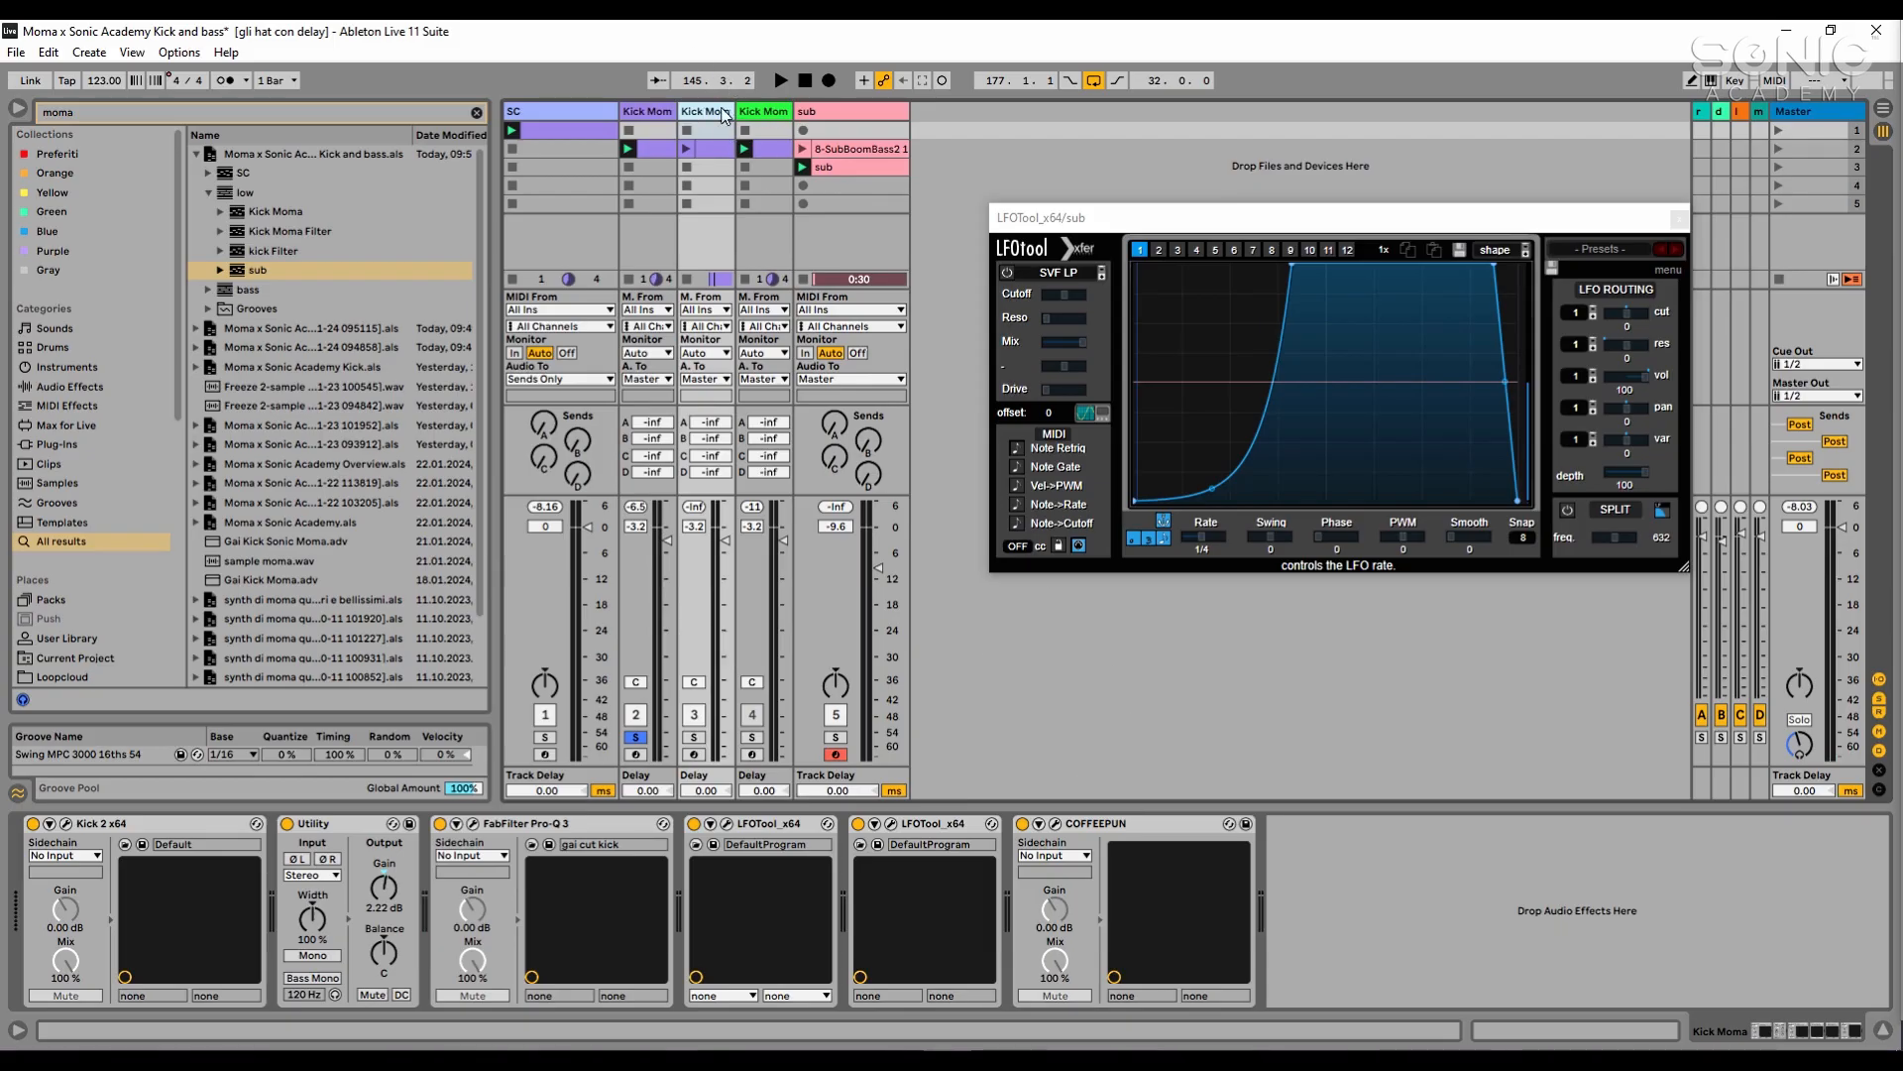
# - Copy the EQ Eight from the Kick Moma Filter track to the end of the duplicated kick track's device chain
pyautogui.click(779, 112)
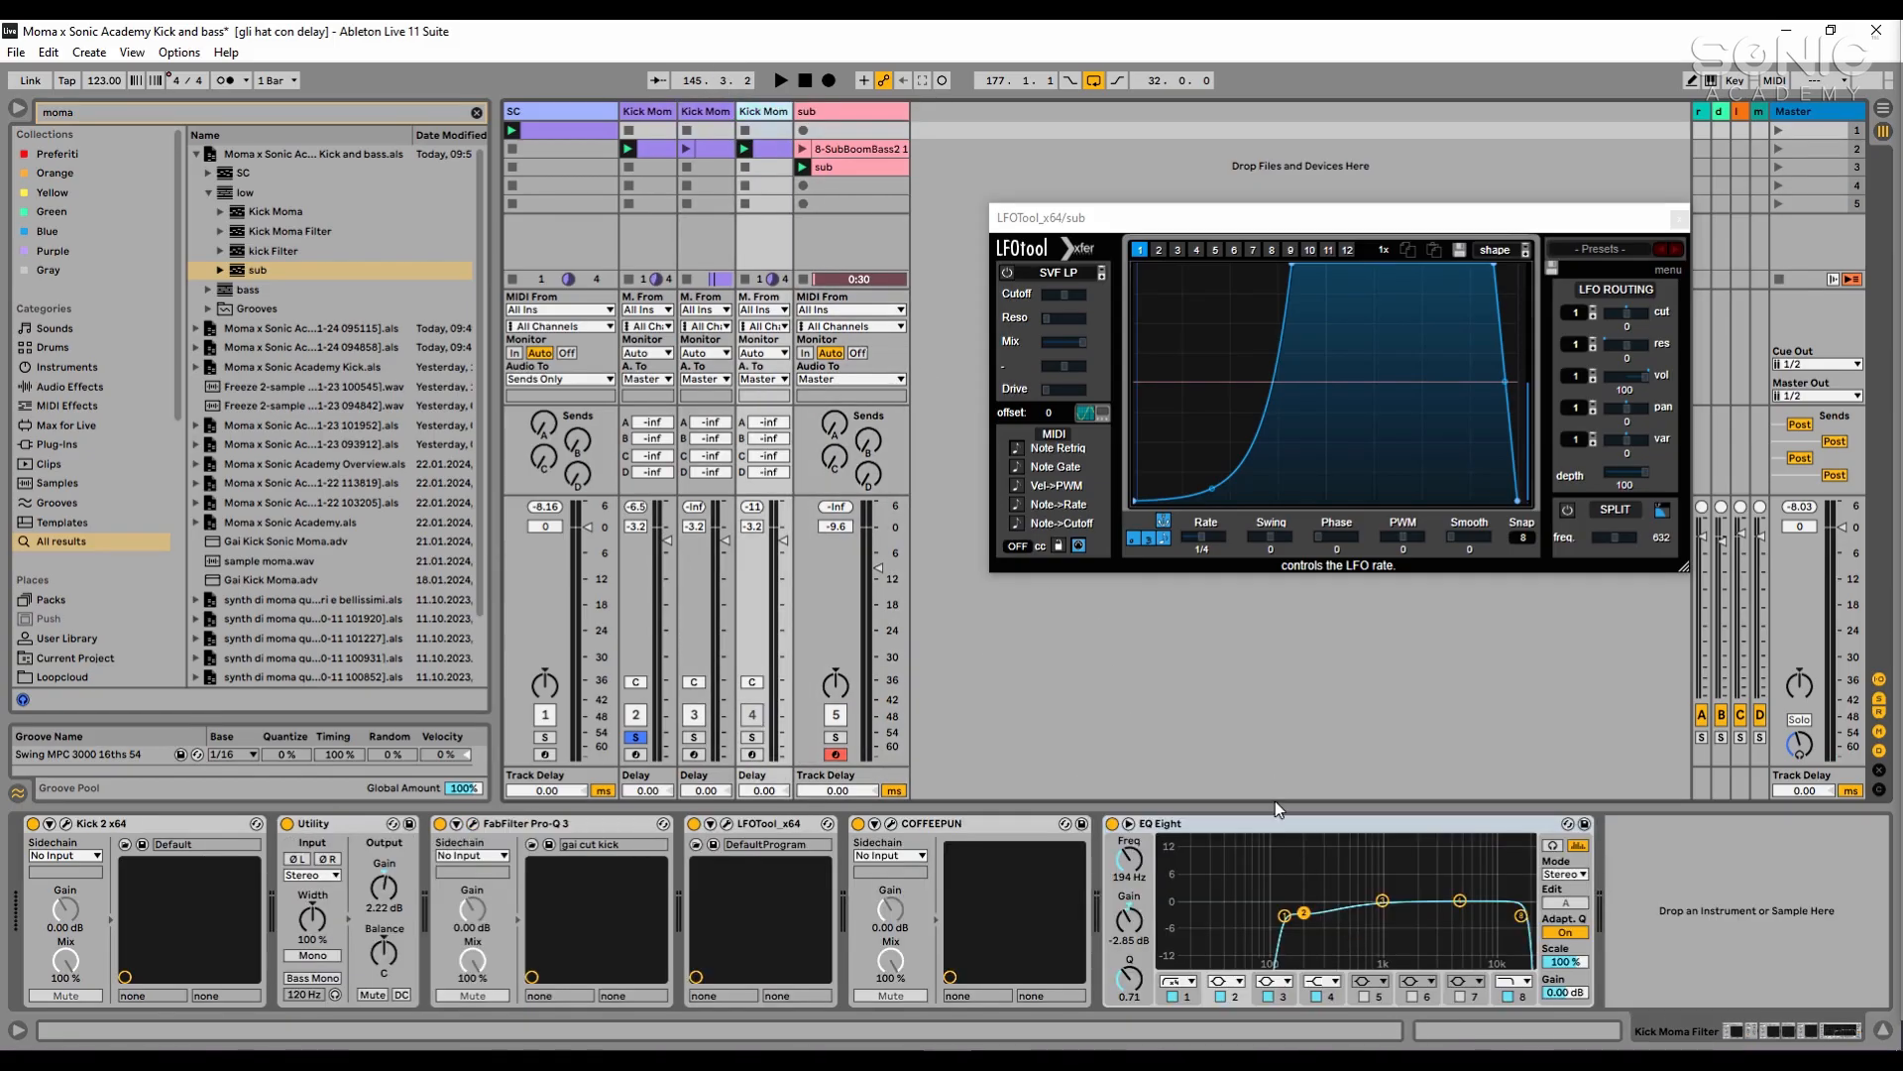
pyautogui.click(1284, 837)
pyautogui.moveTo(716, 147); pyautogui.dragTo(716, 149)
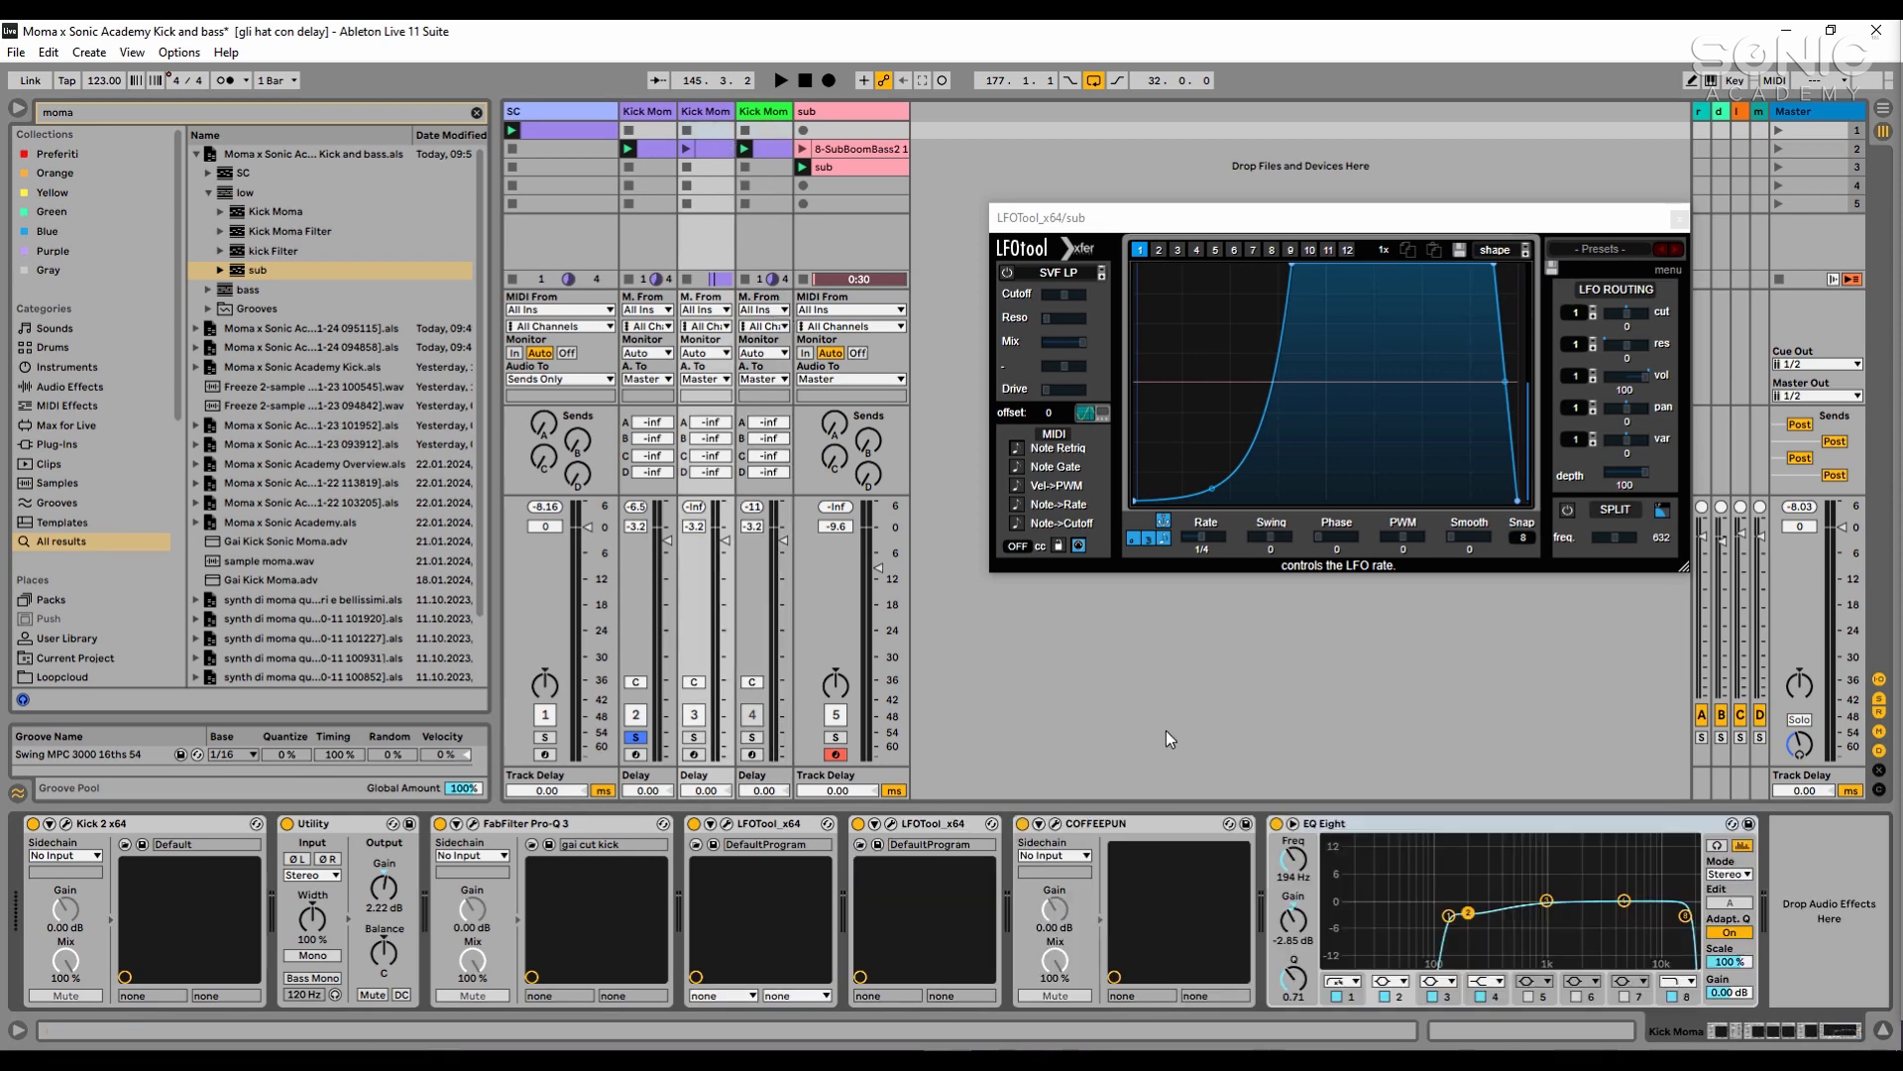
# - Solo the duplicated kick track, play it through the copied EQ Eight, stop playback and select the track
pyautogui.click(693, 737)
pyautogui.press('space')
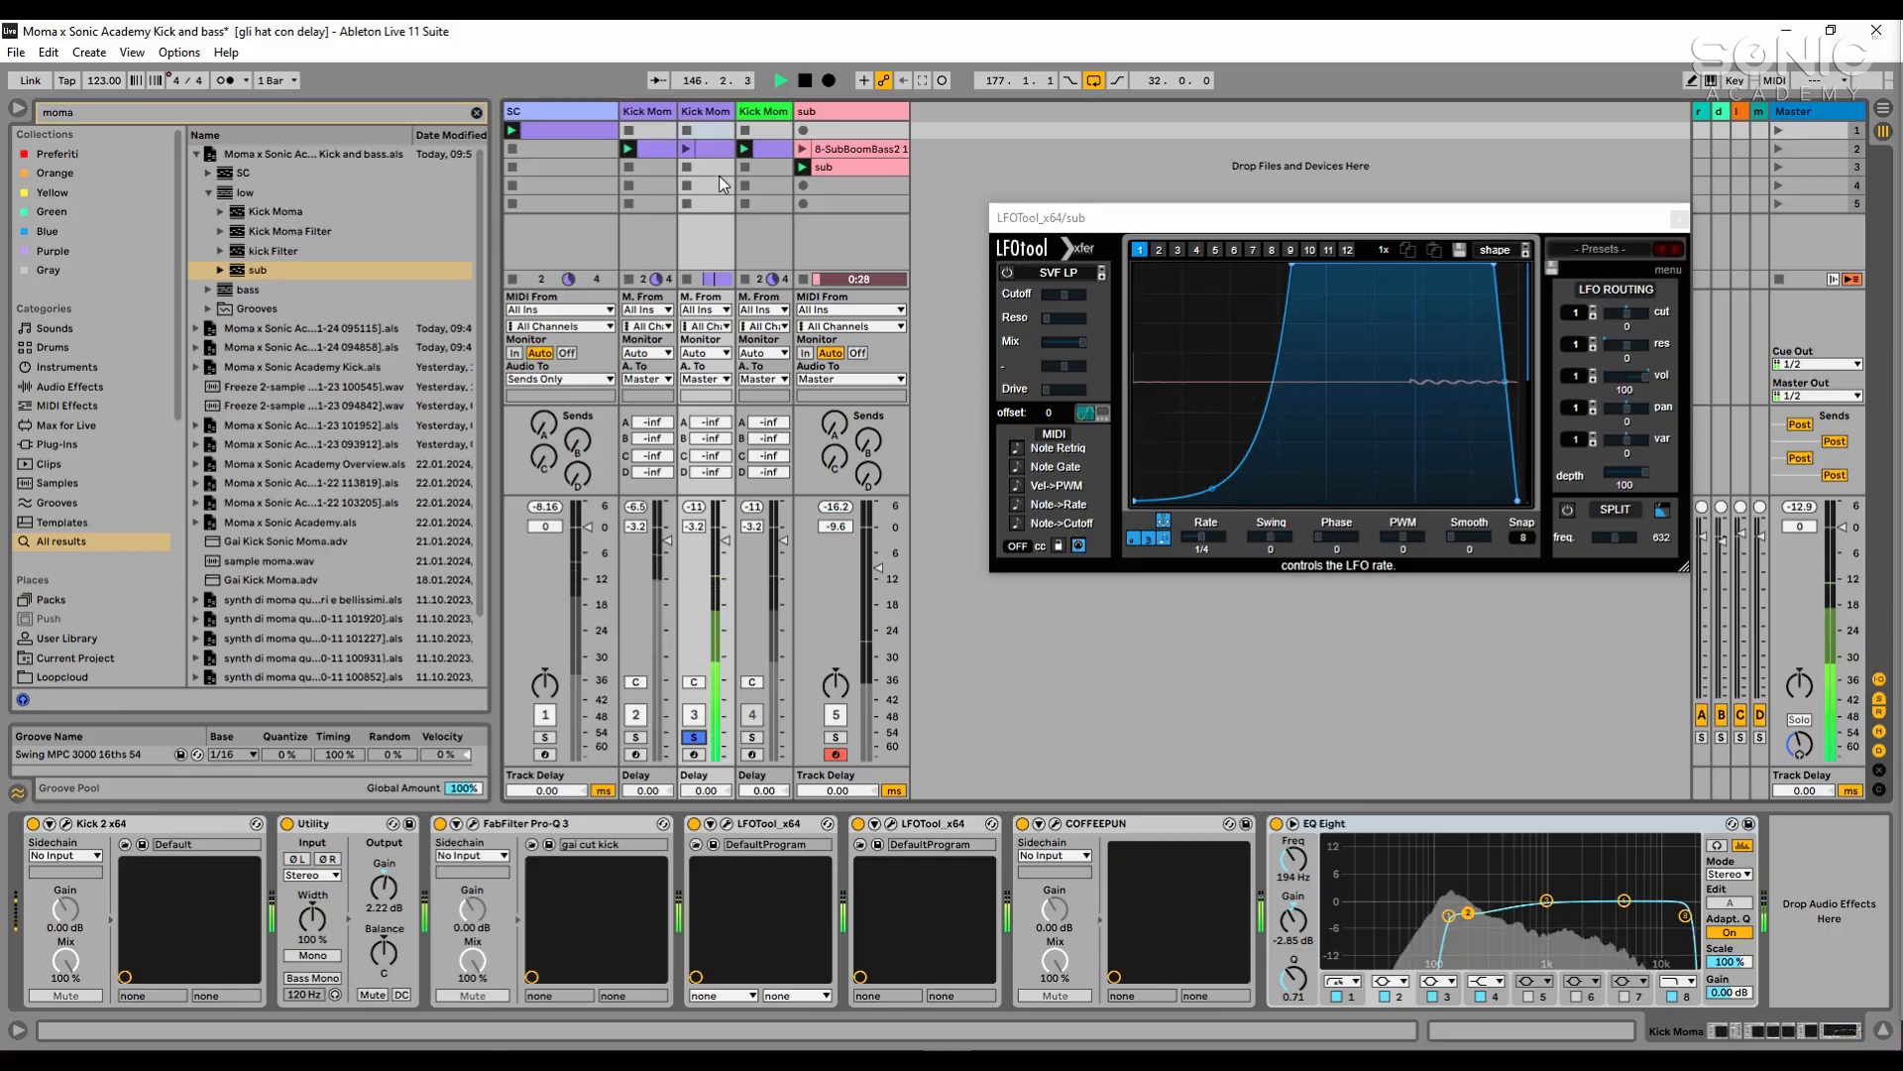
pyautogui.press('space')
pyautogui.click(715, 118)
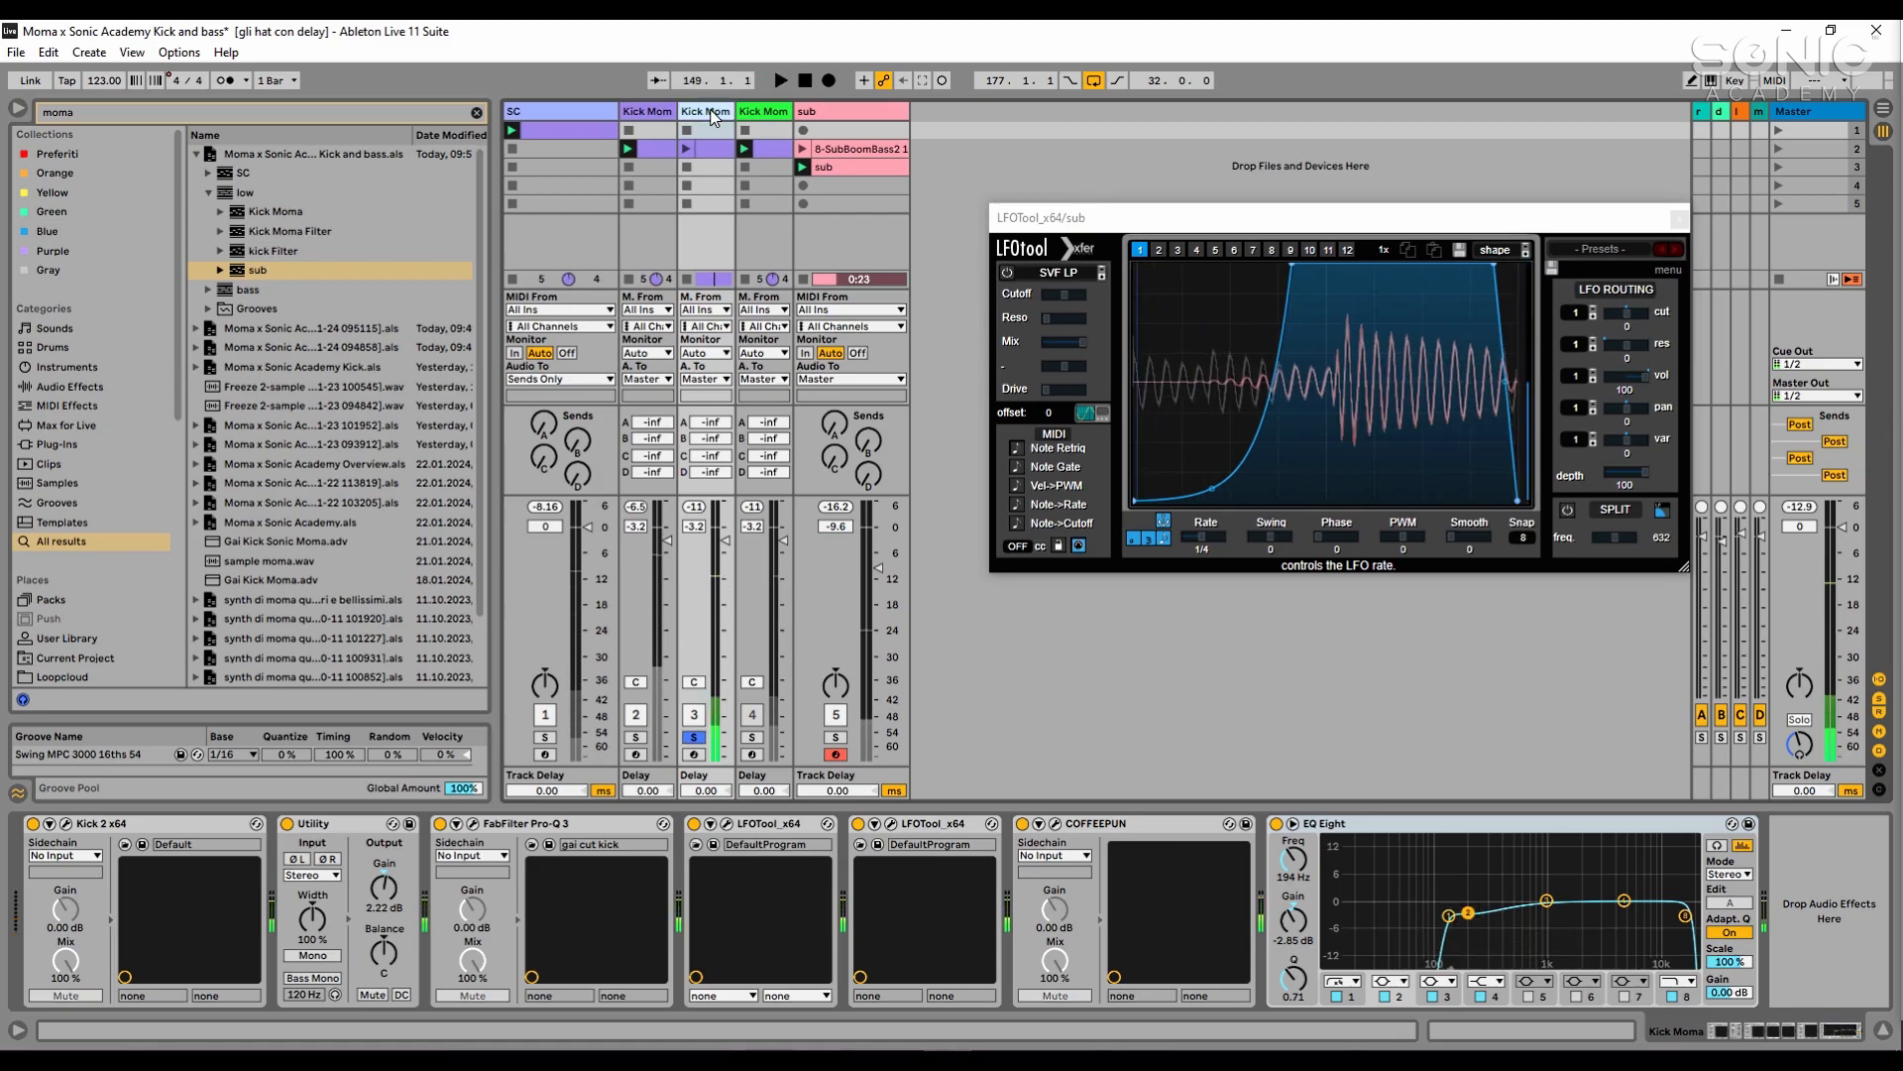
# - Delete the duplicated kick track with the copied EQ Eight and play the original Kick Moma track soloed
pyautogui.press('Delete')
pyautogui.click(680, 255)
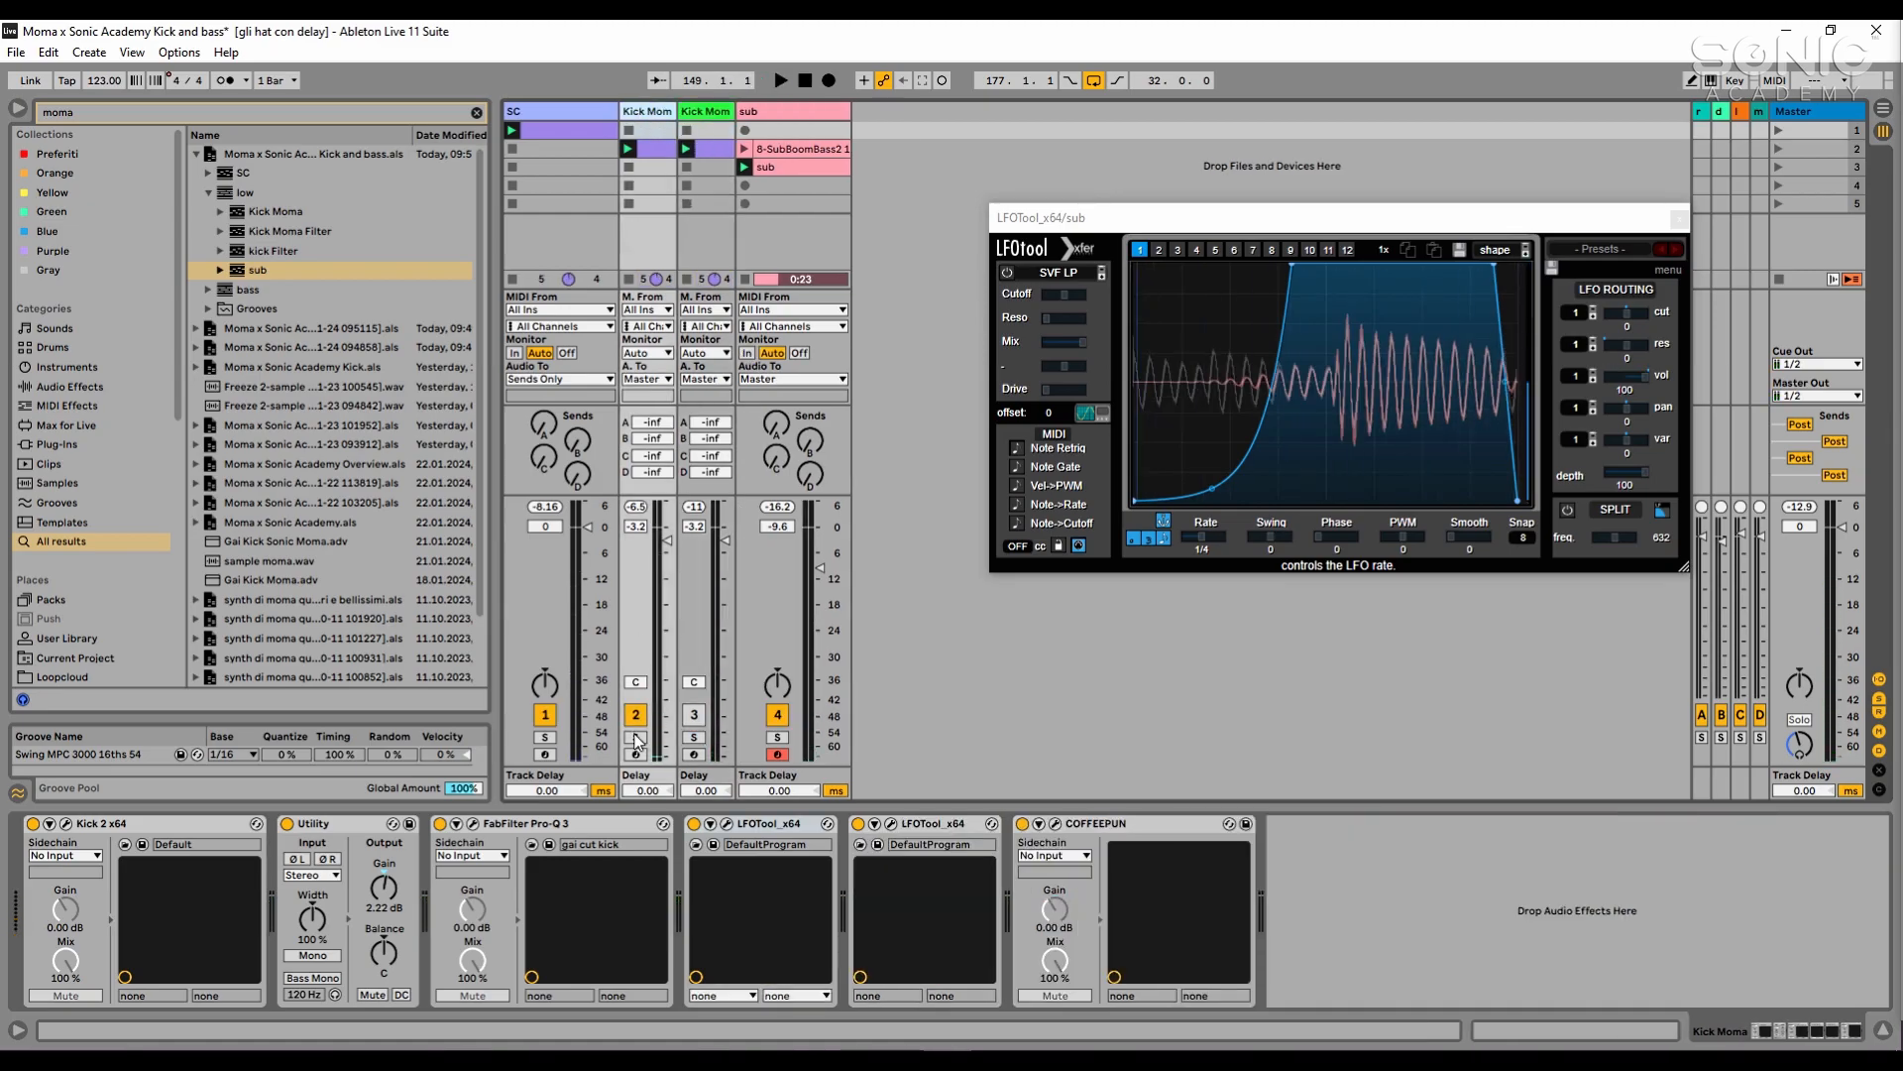
pyautogui.press('space')
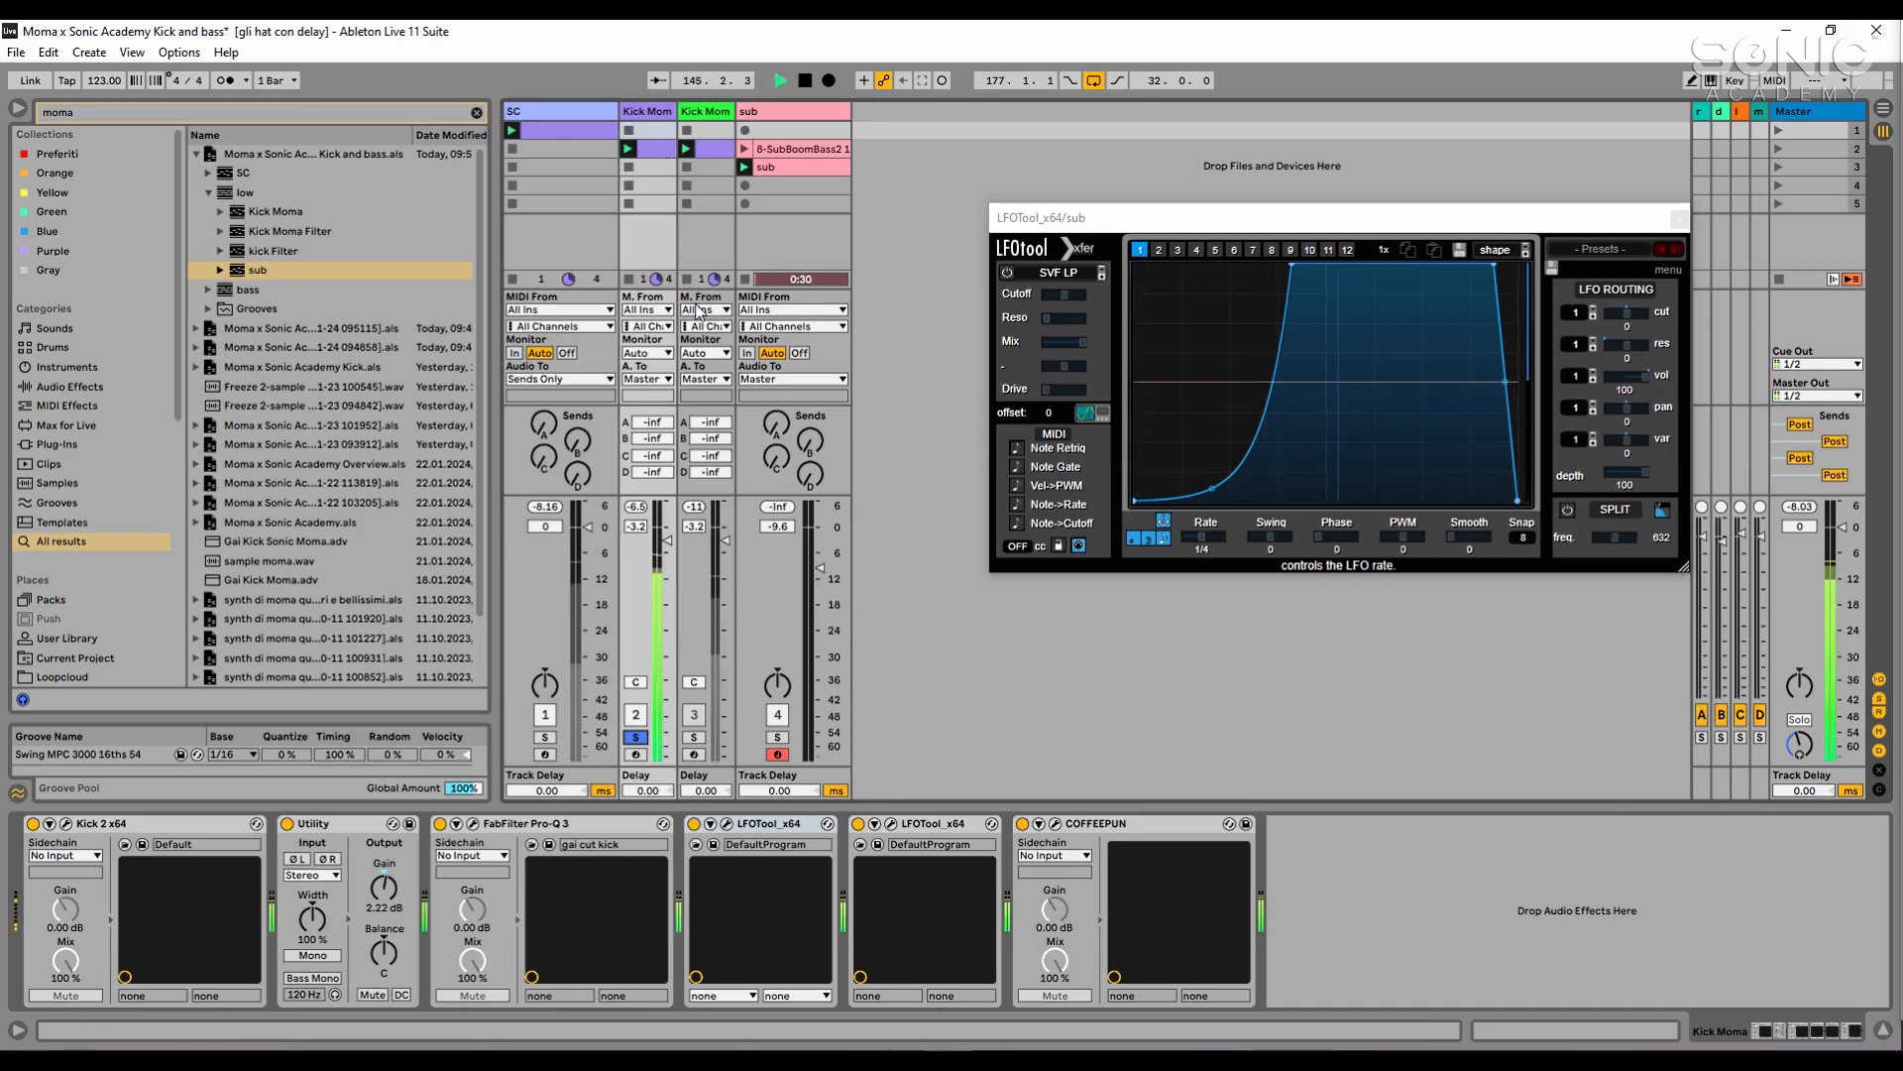
# - Solo the Kick Moma Filter track, play its clip and examine its EQ Eight low-cut curve
pyautogui.click(696, 737)
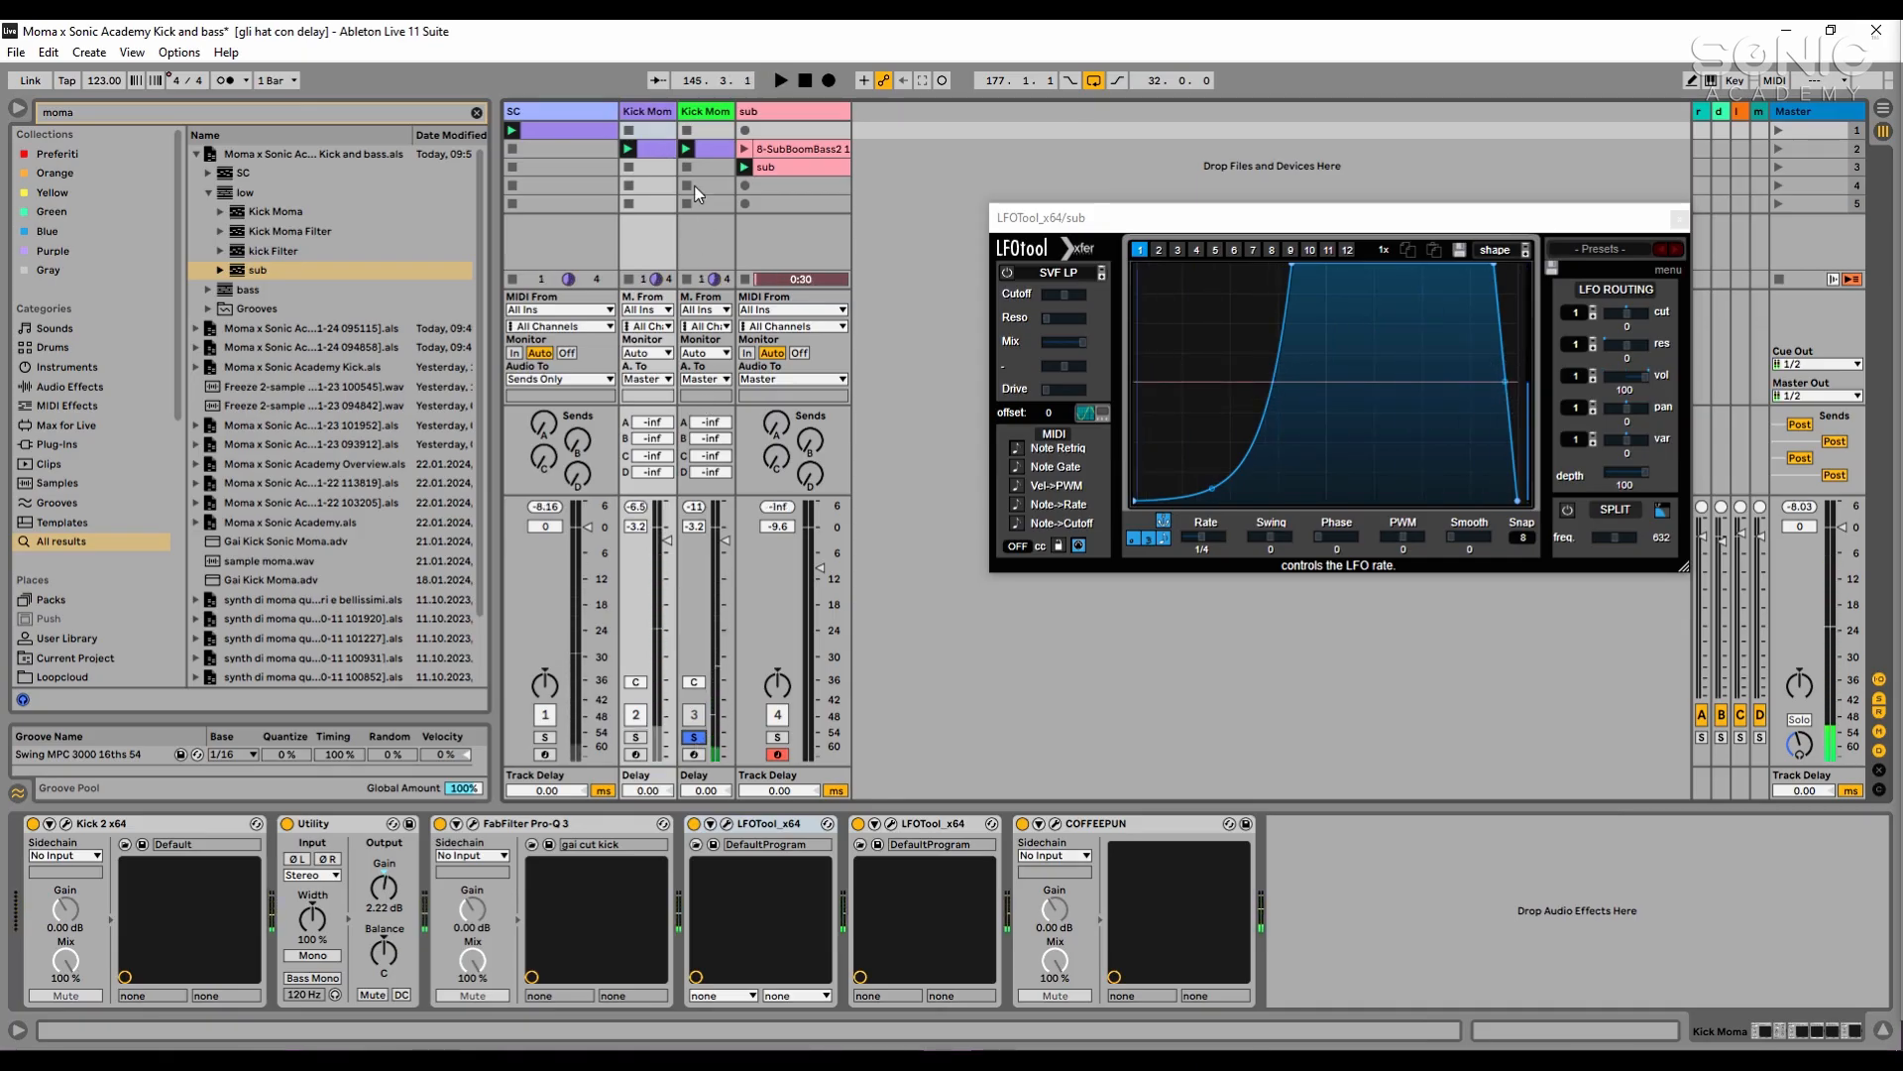
pyautogui.click(689, 154)
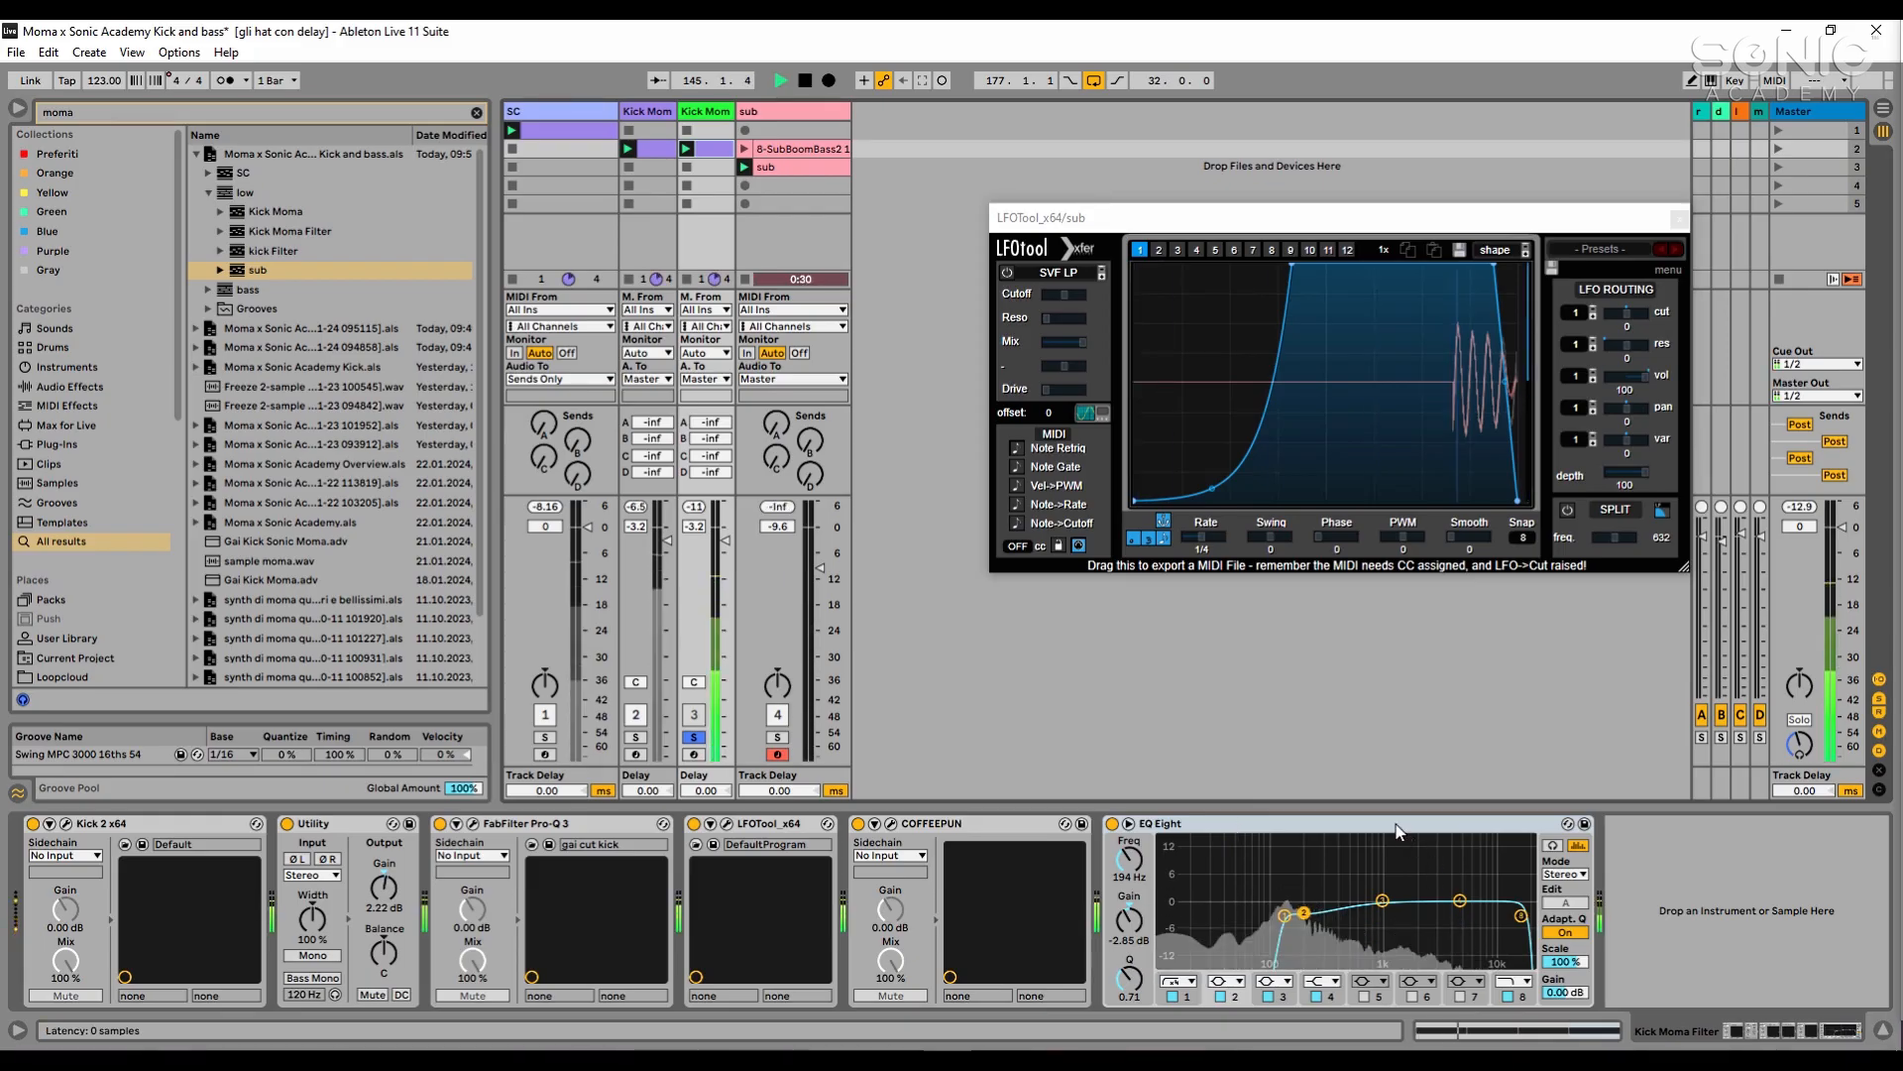
pyautogui.press('space')
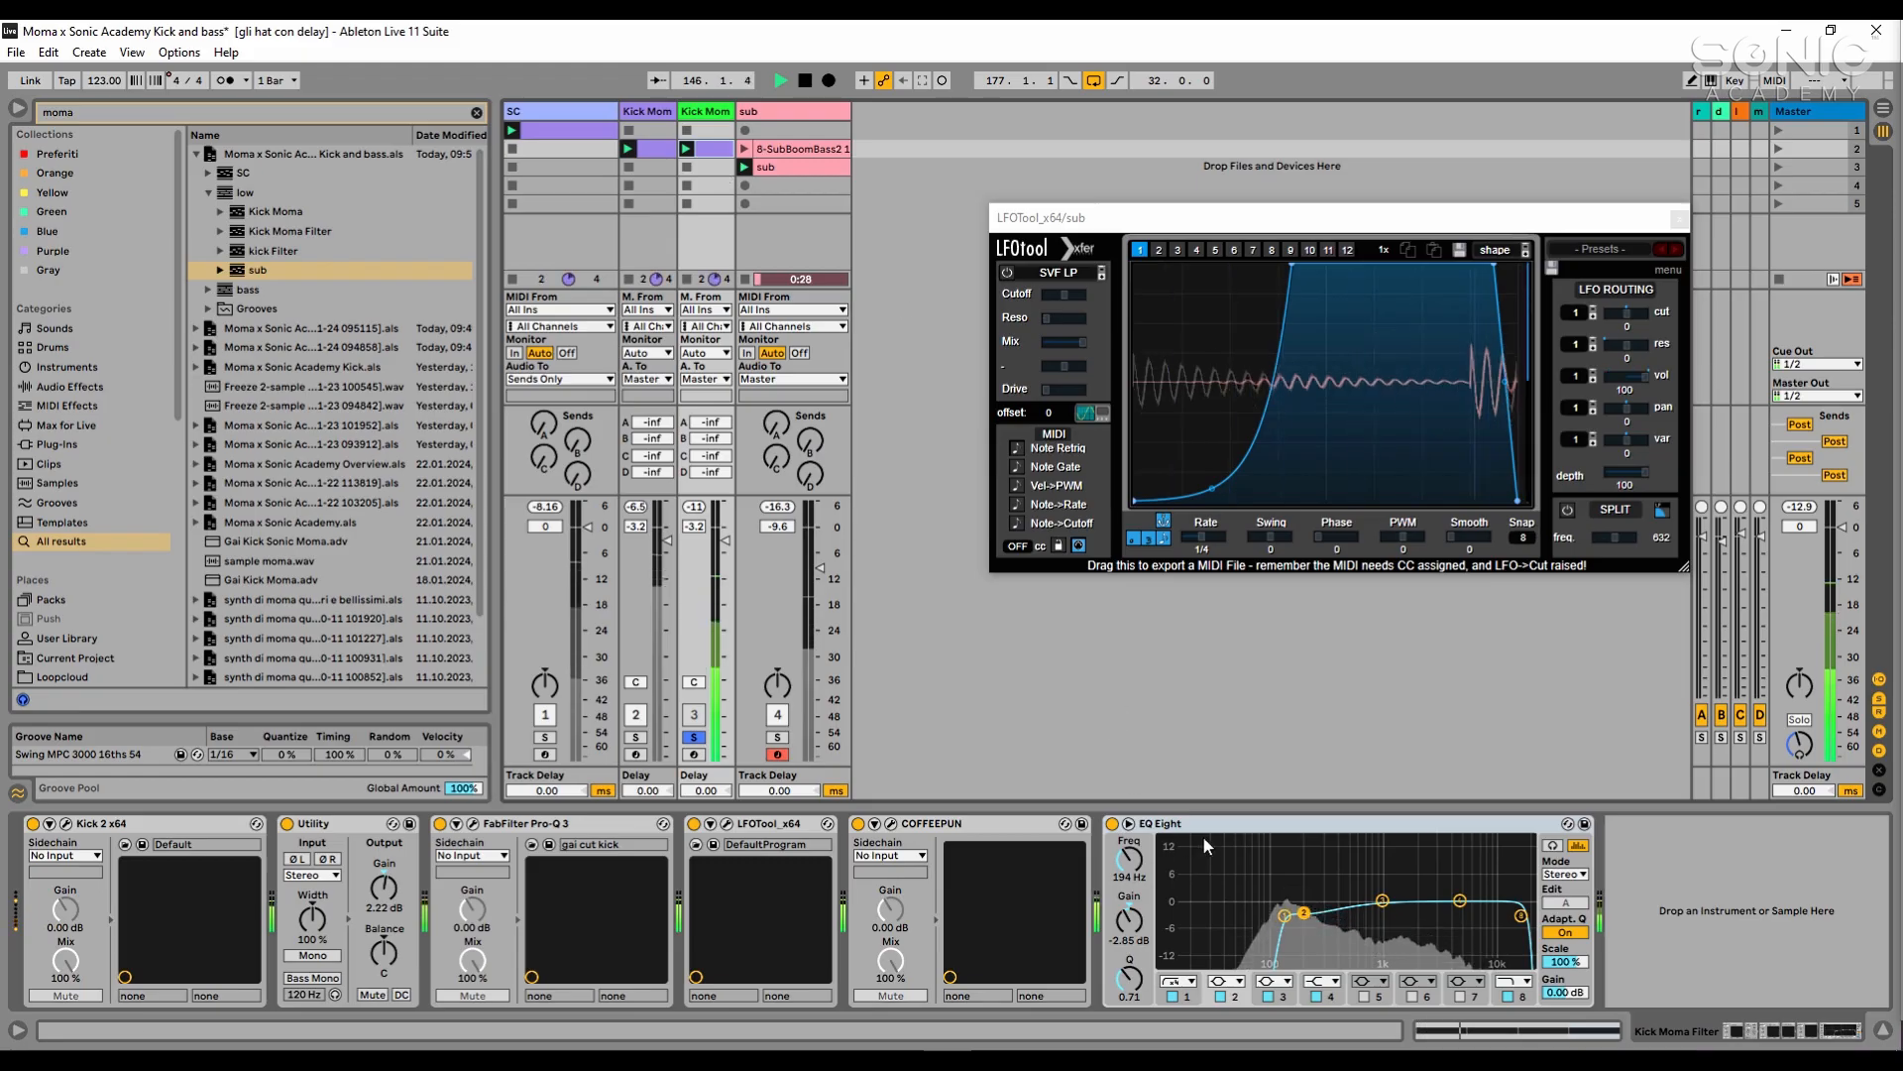
pyautogui.click(1249, 826)
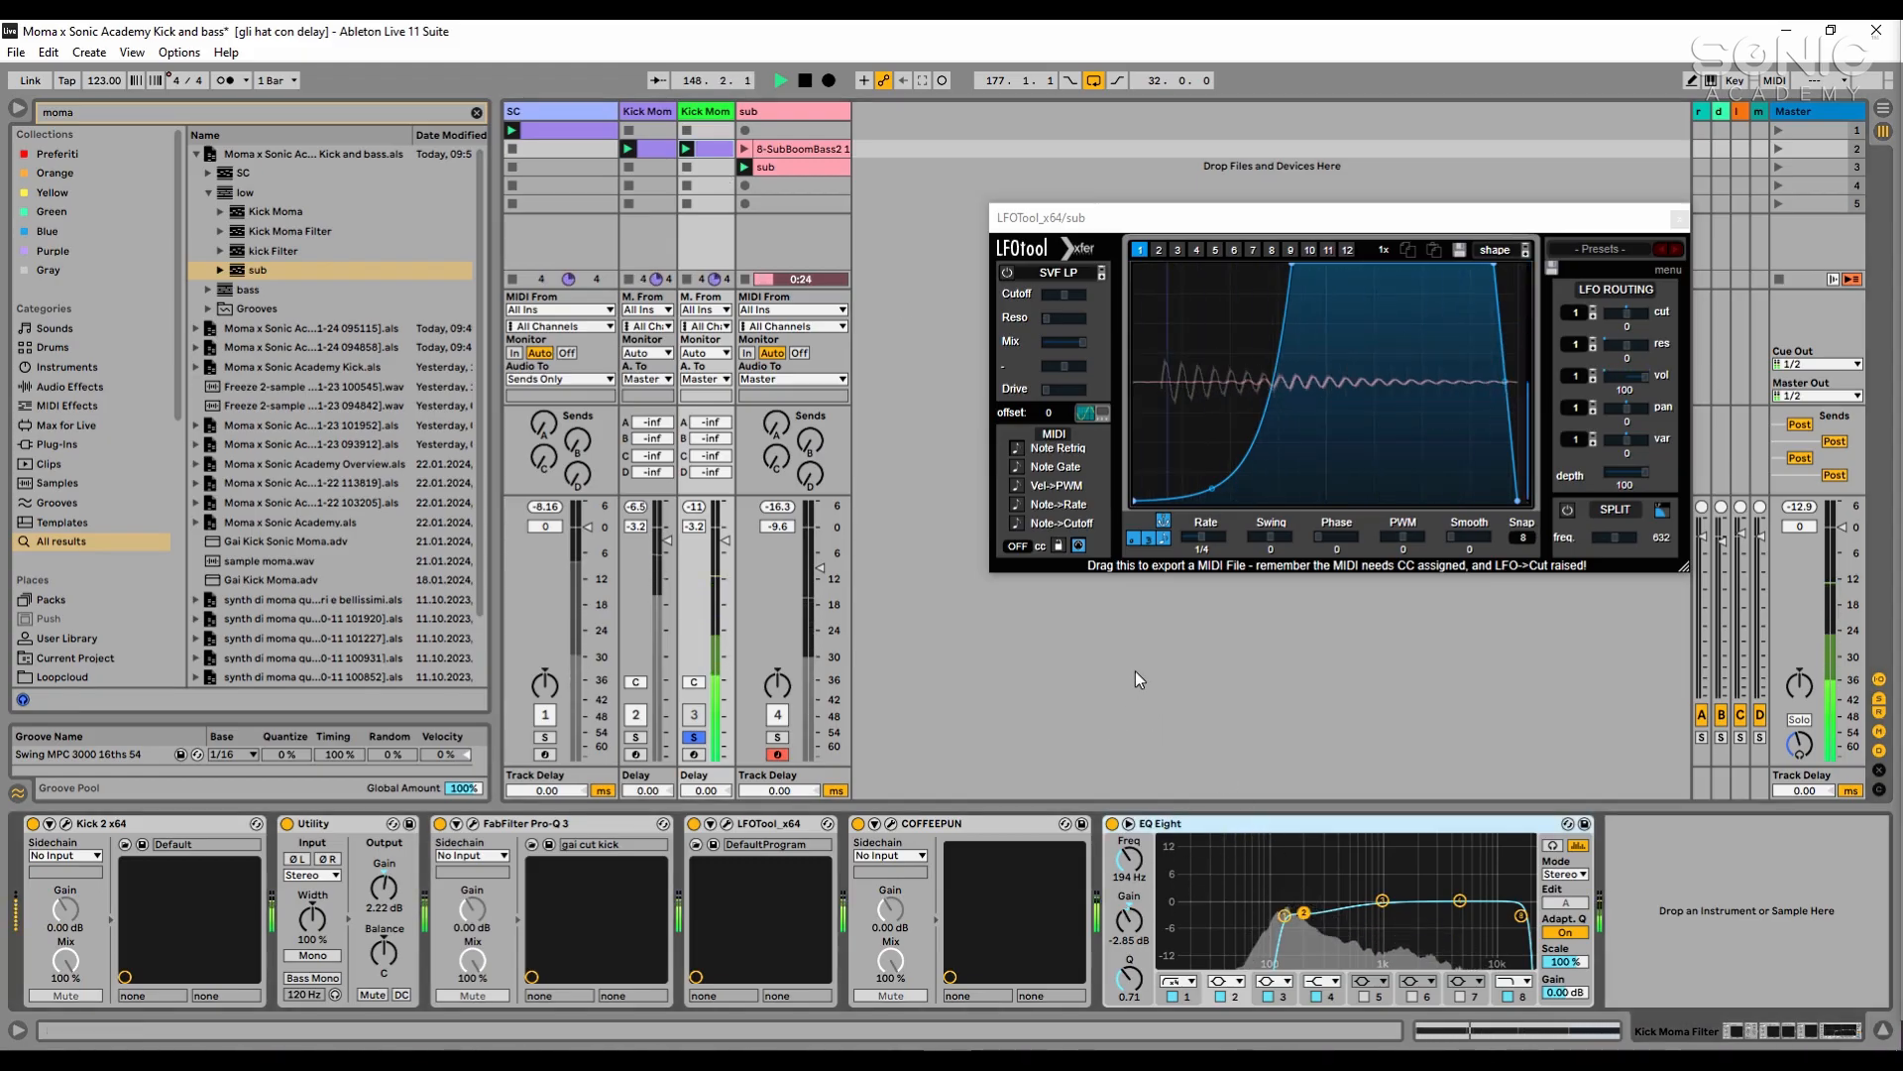
pyautogui.press('space')
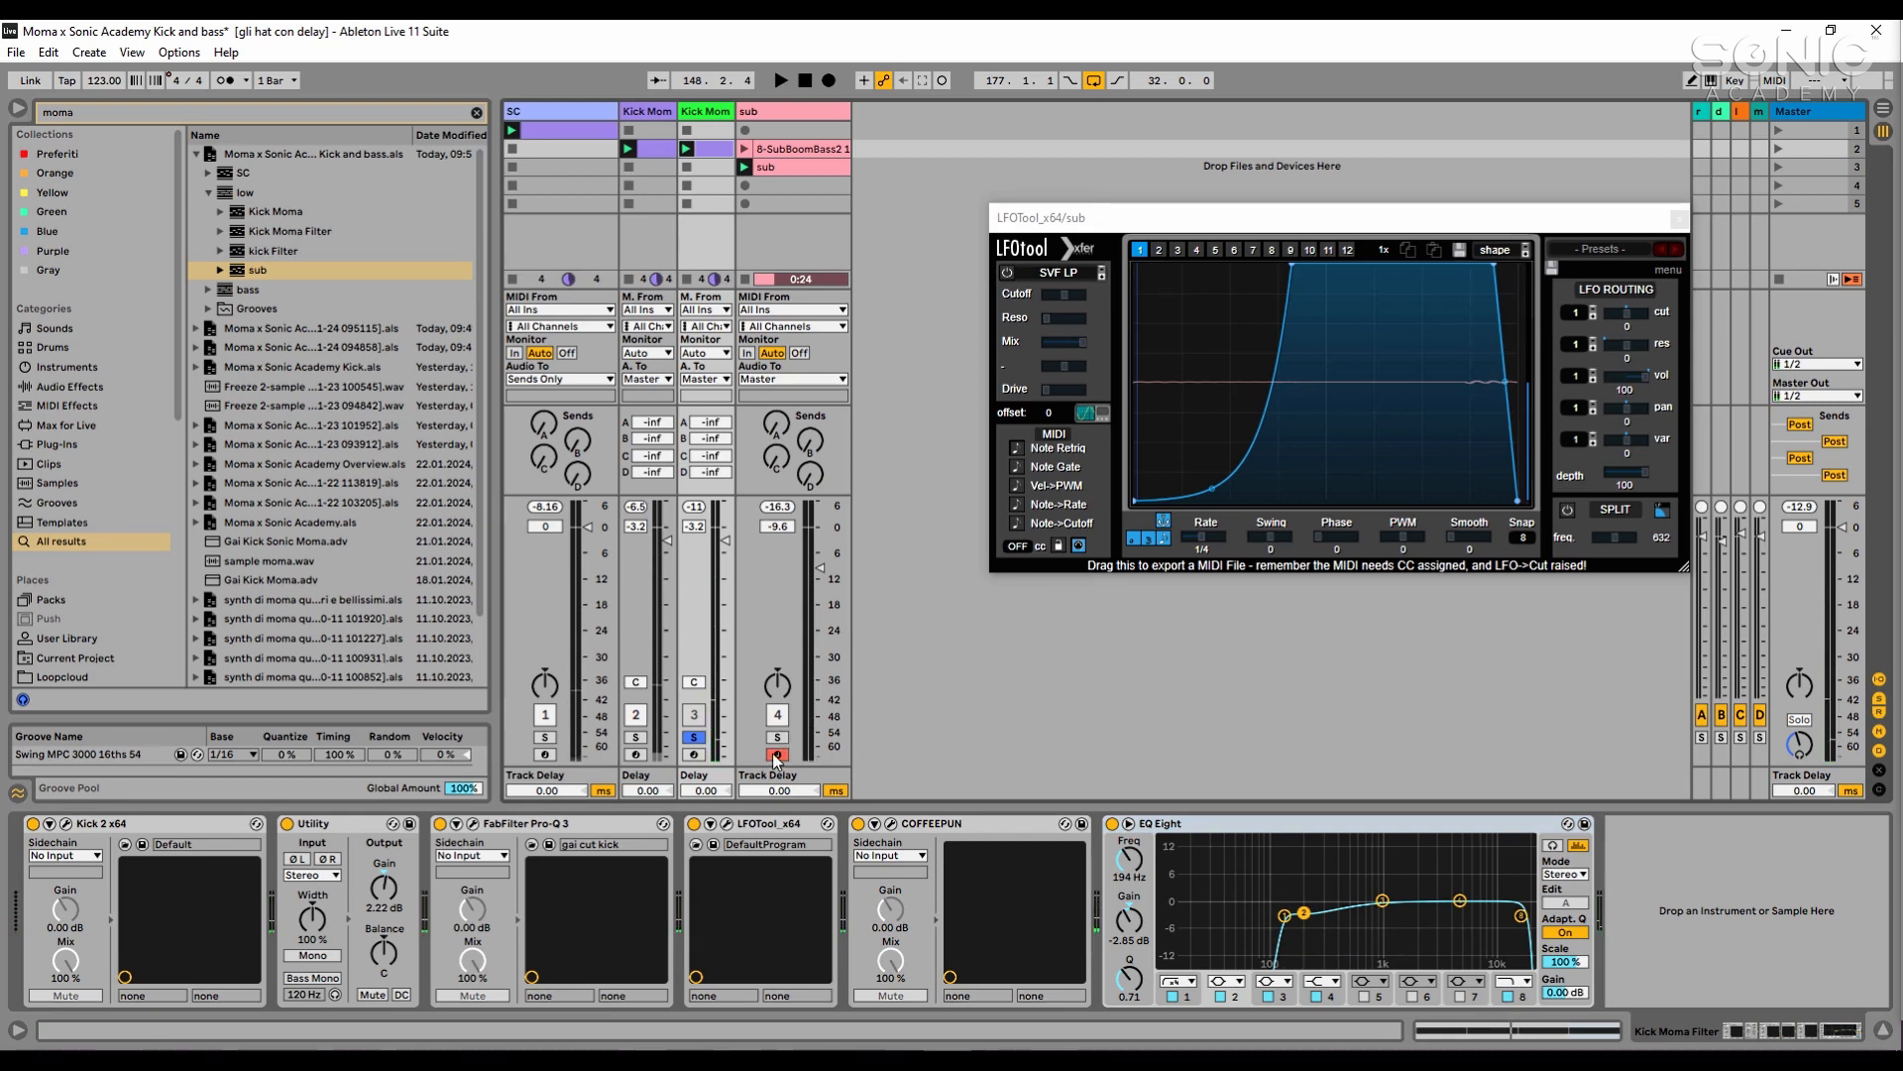
# - Open the sub clip, shorten its loop length to one bar and play the sub together with the kick
pyautogui.press('space')
pyautogui.doubleClick(807, 169)
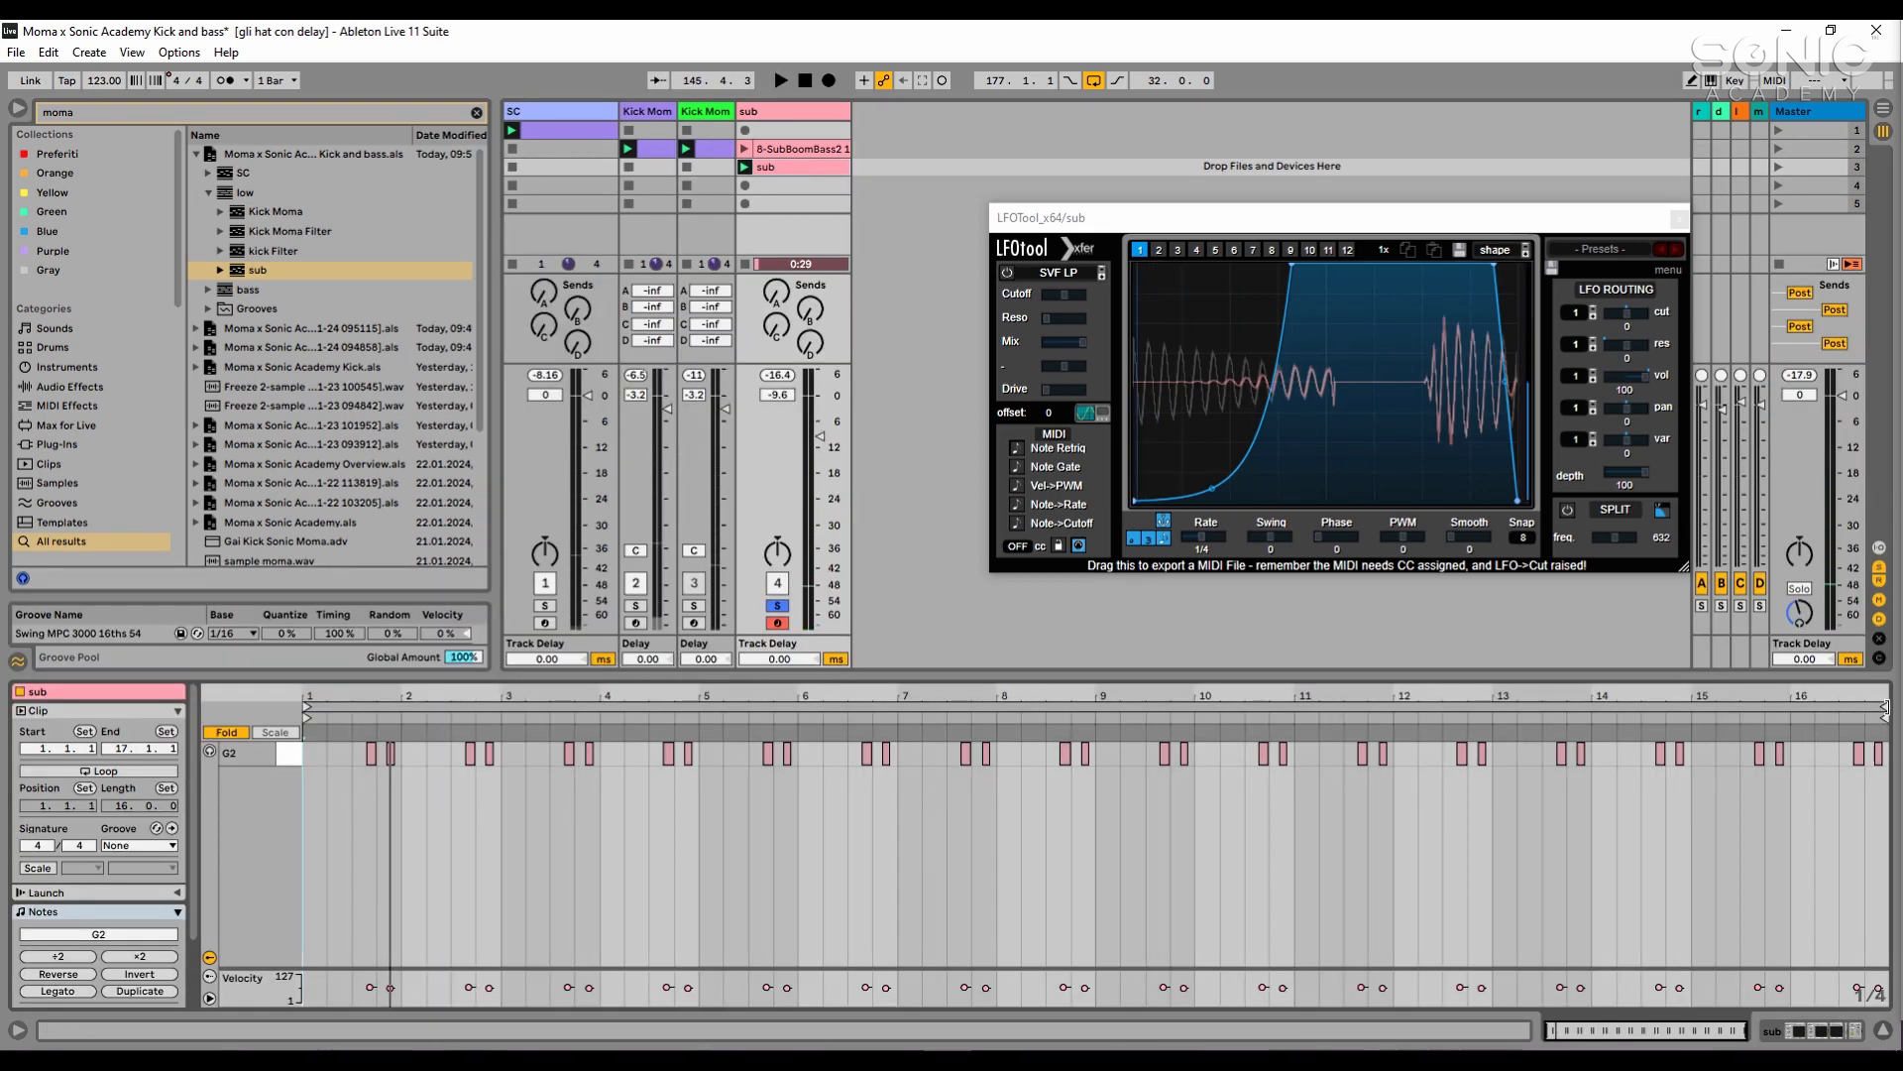
pyautogui.moveTo(1885, 707); pyautogui.dragTo(398, 709)
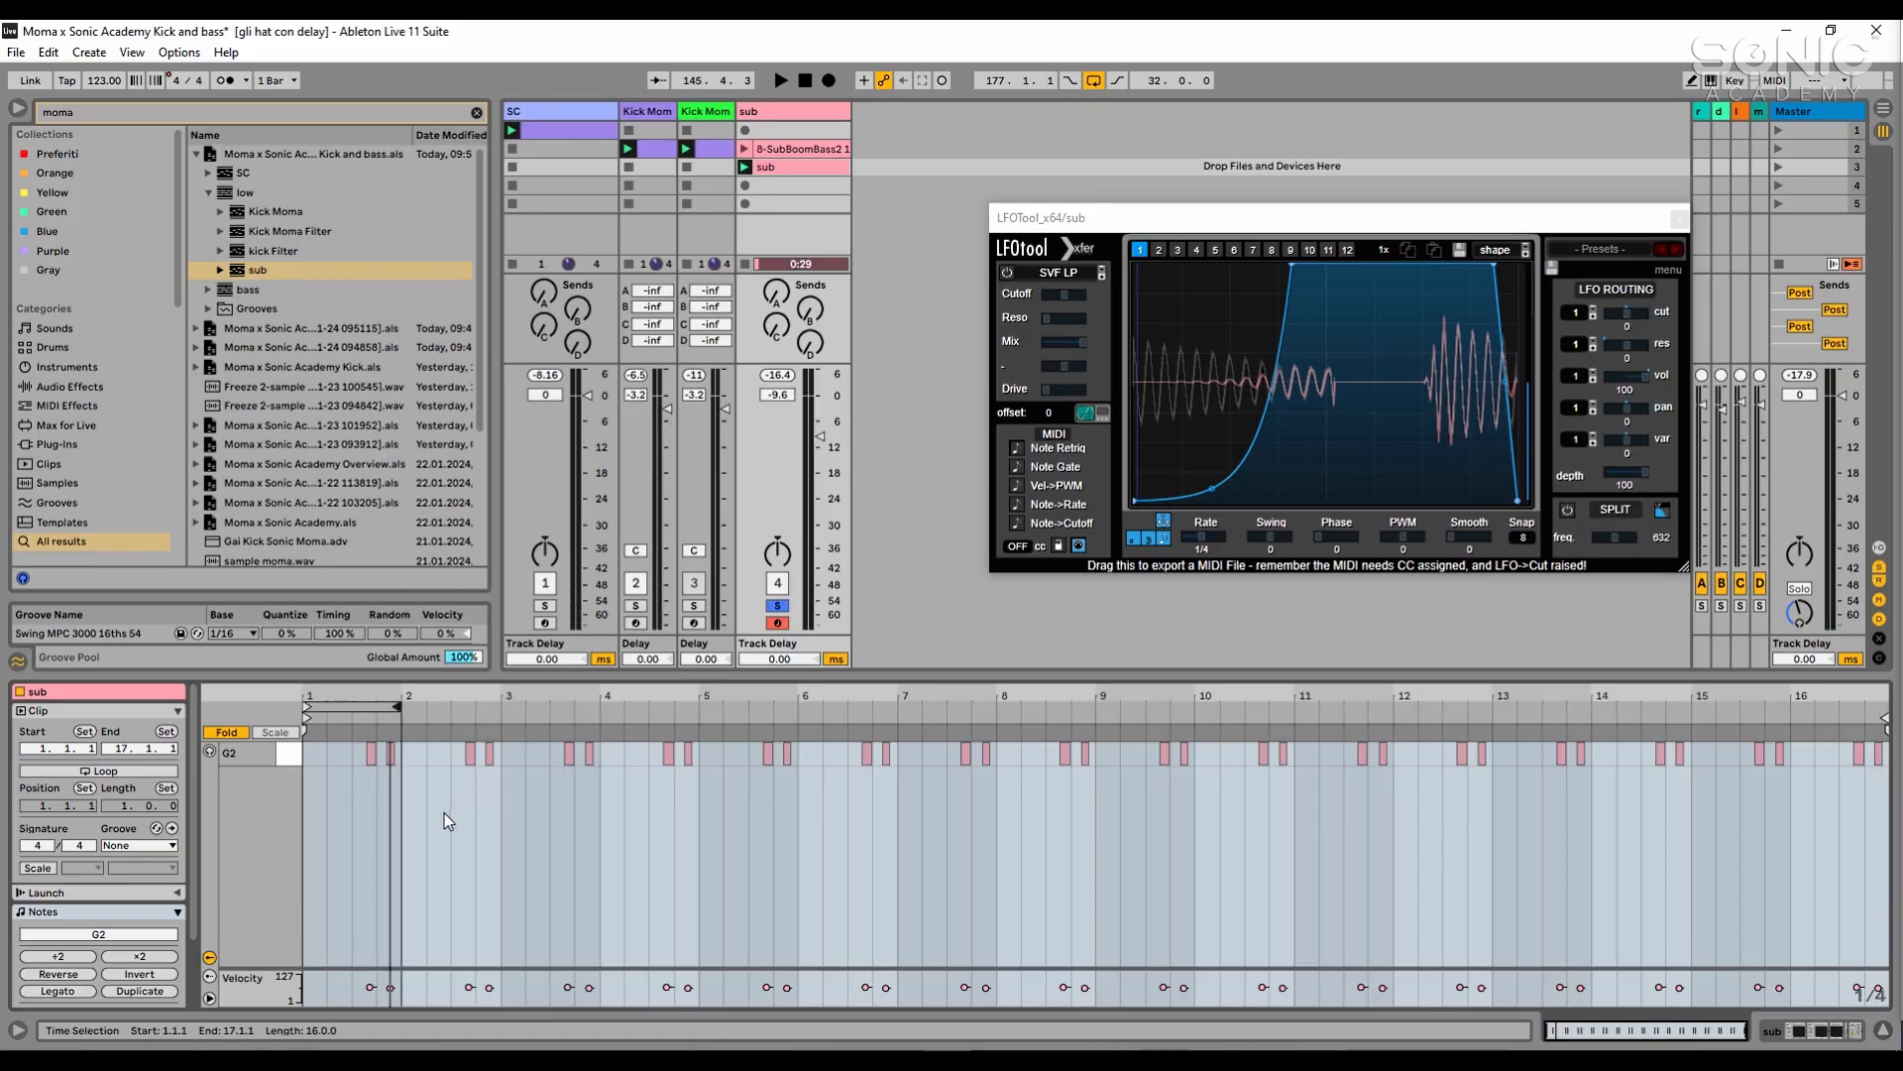
pyautogui.hotkey('ctrl', 'a')
pyautogui.press('space')
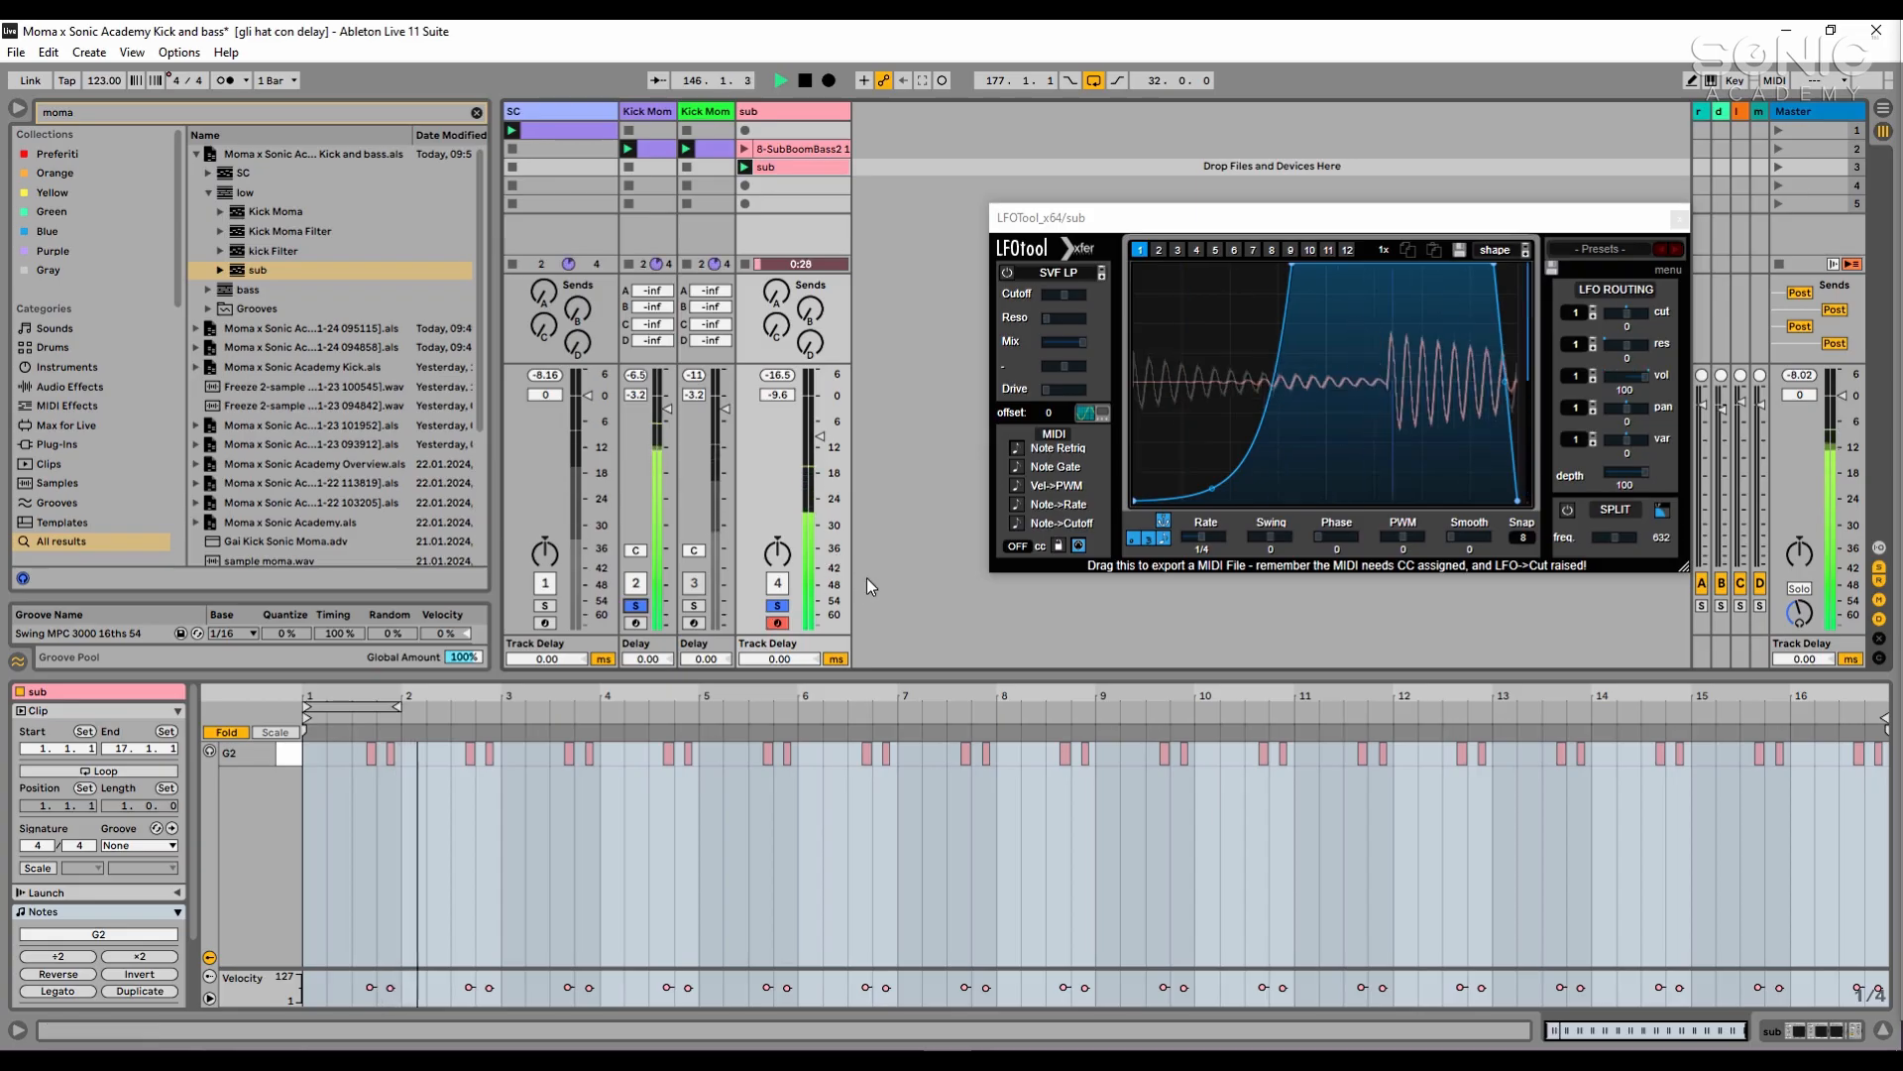
# - Turn on Loop for the sub clip and play the looped bar with the kick
pyautogui.press('space')
pyautogui.scroll(-2, 150, 952)
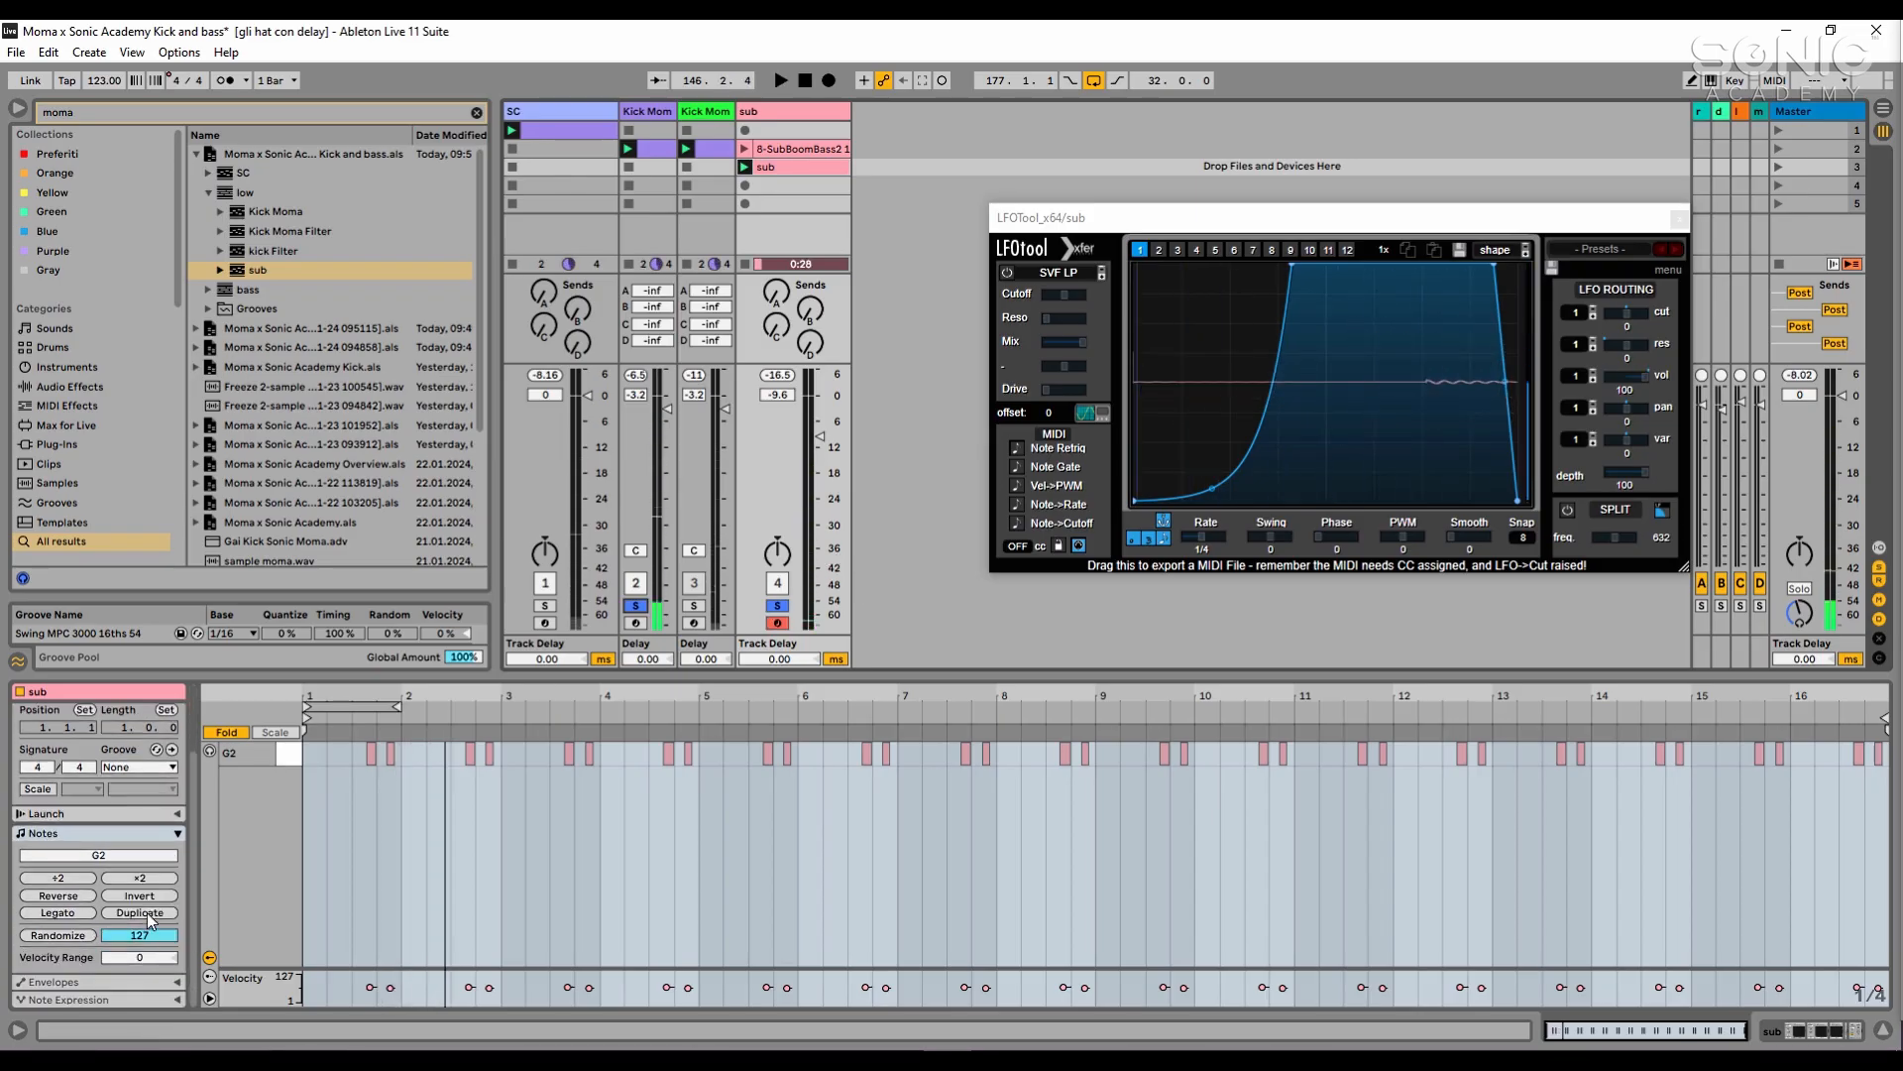
pyautogui.scroll(3, 183, 907)
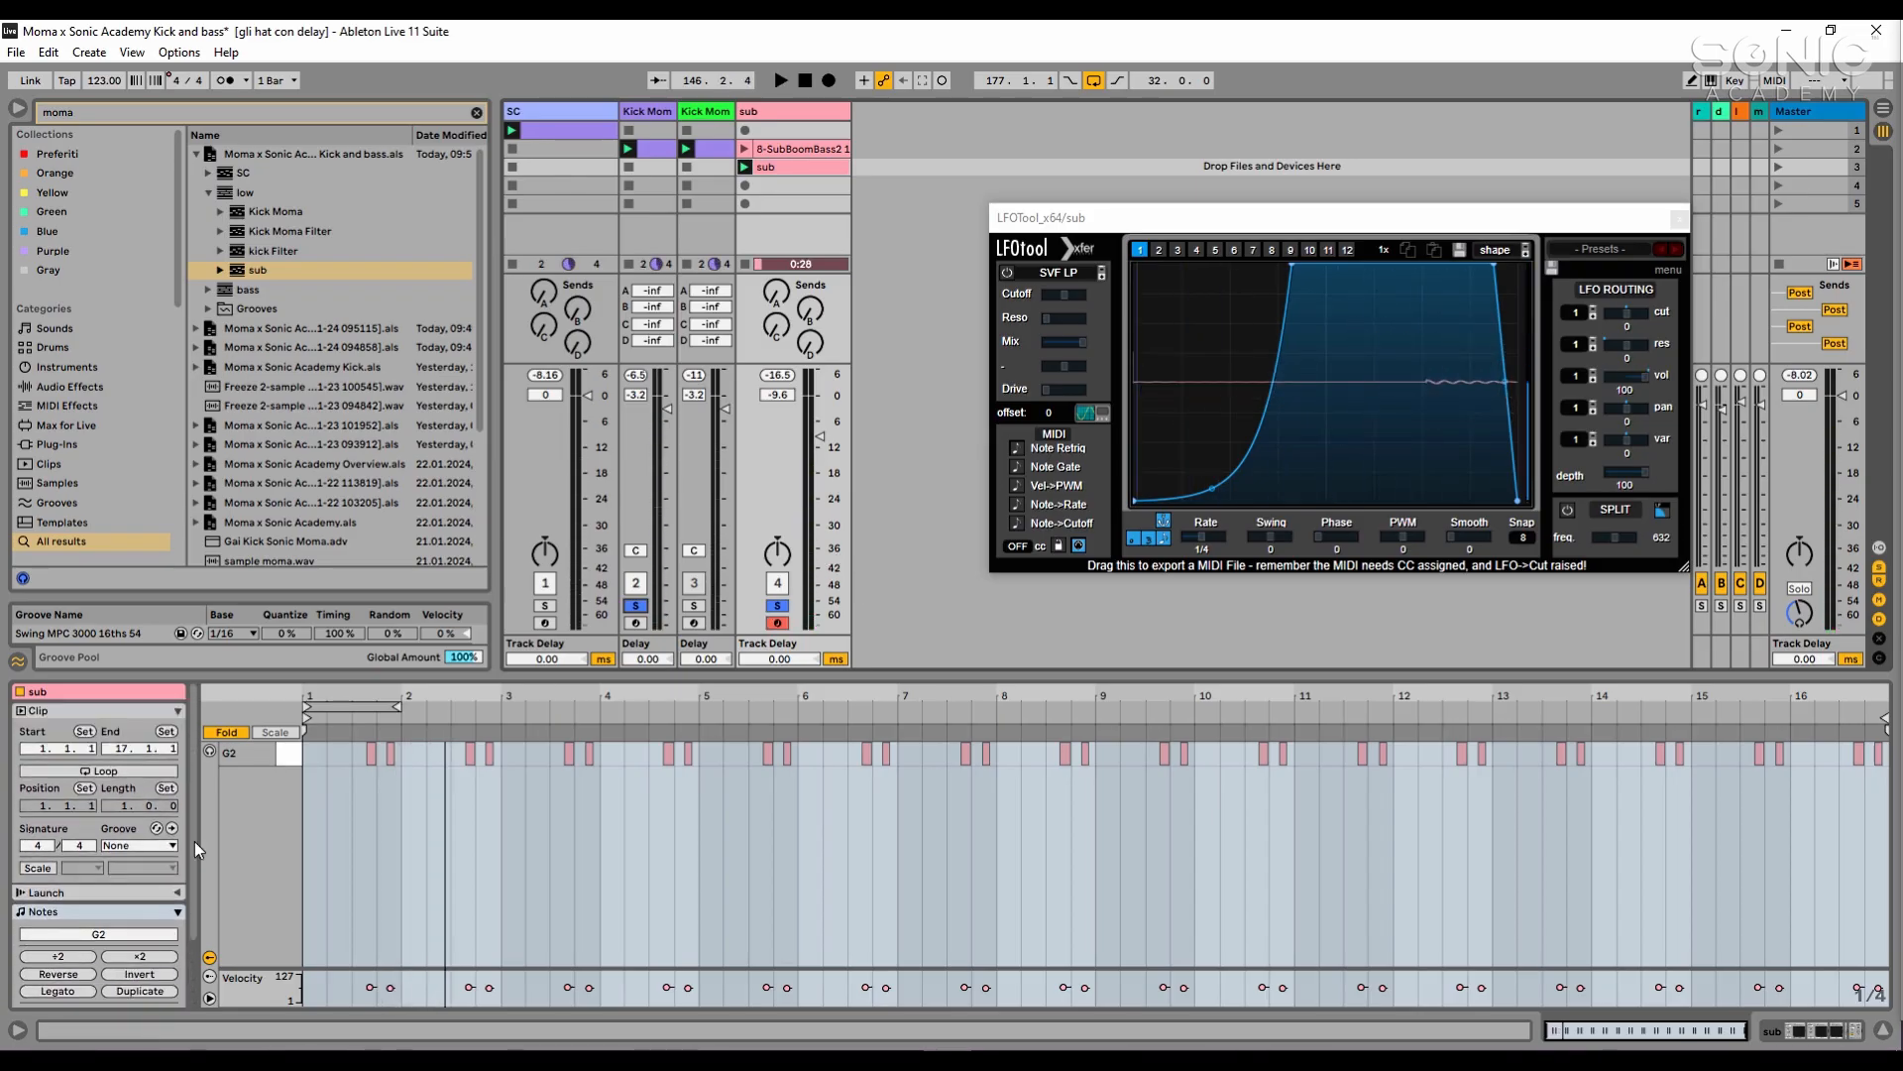
pyautogui.click(147, 771)
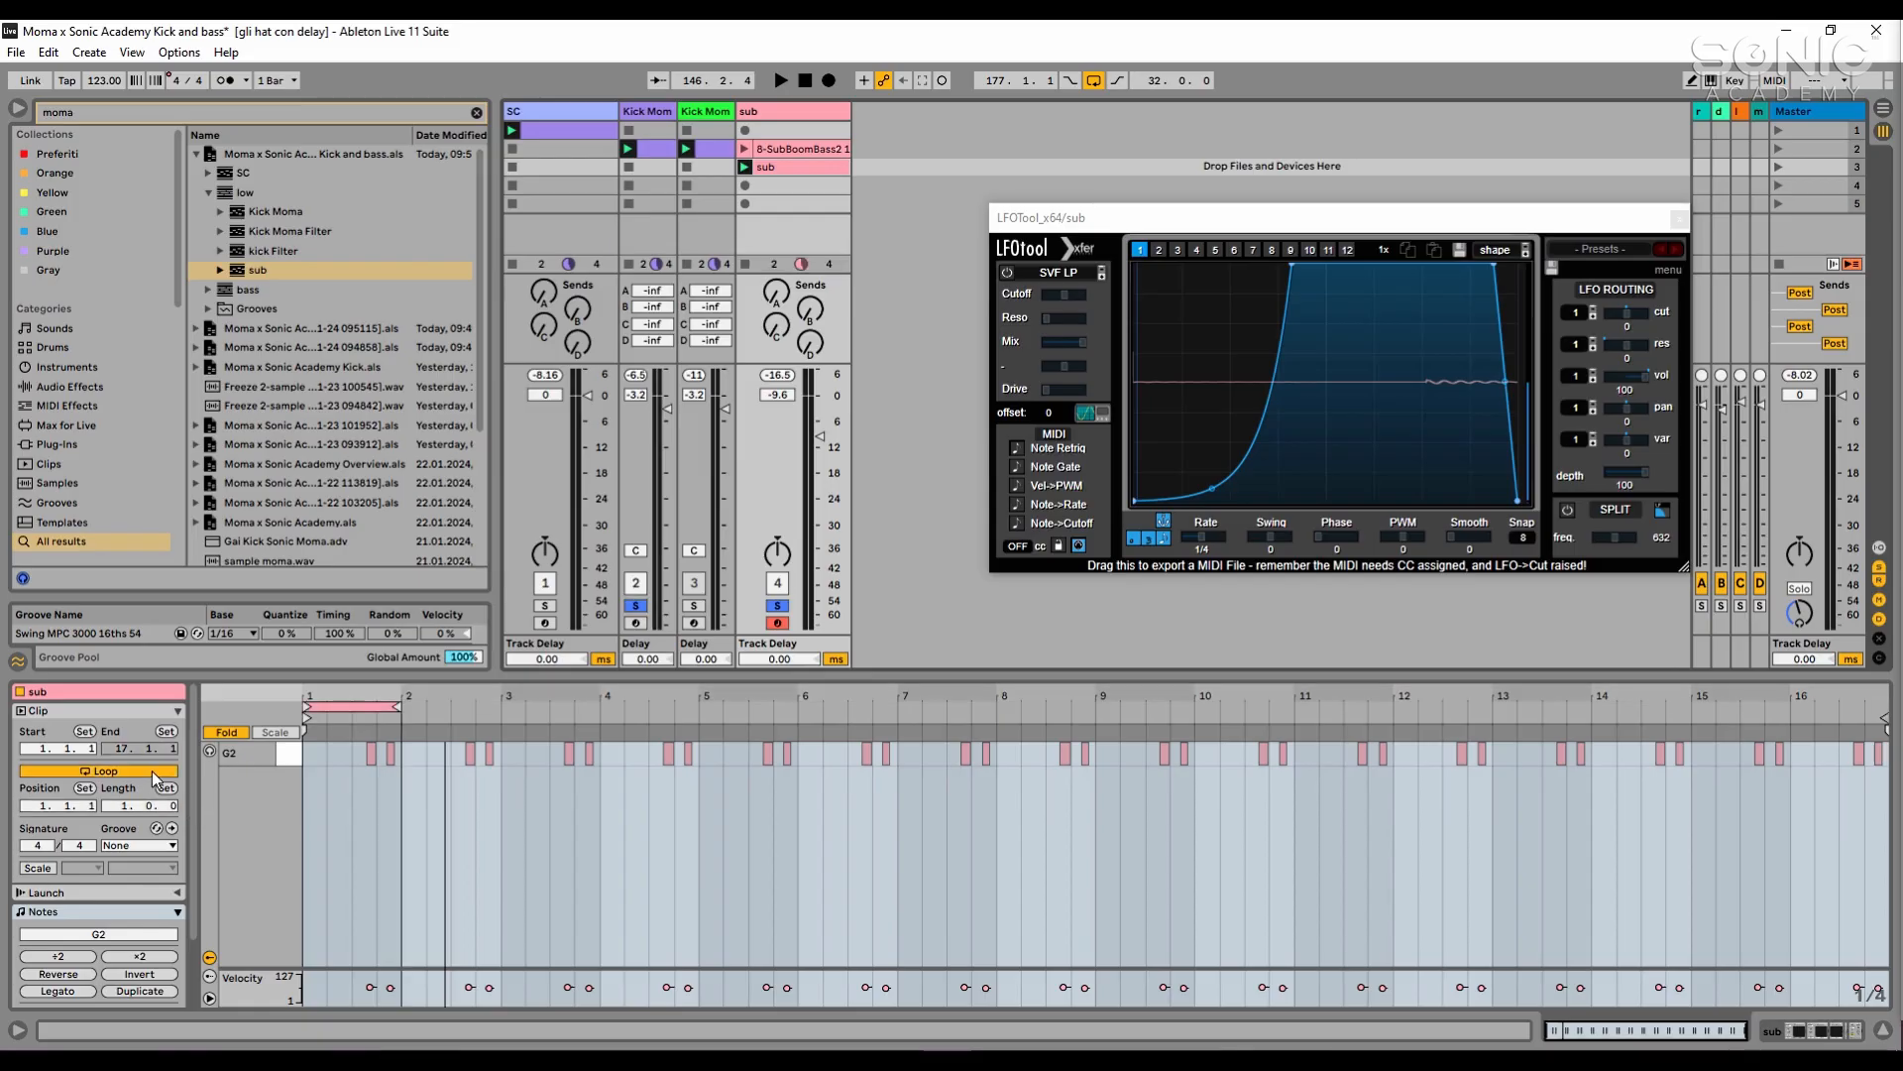
pyautogui.press('space')
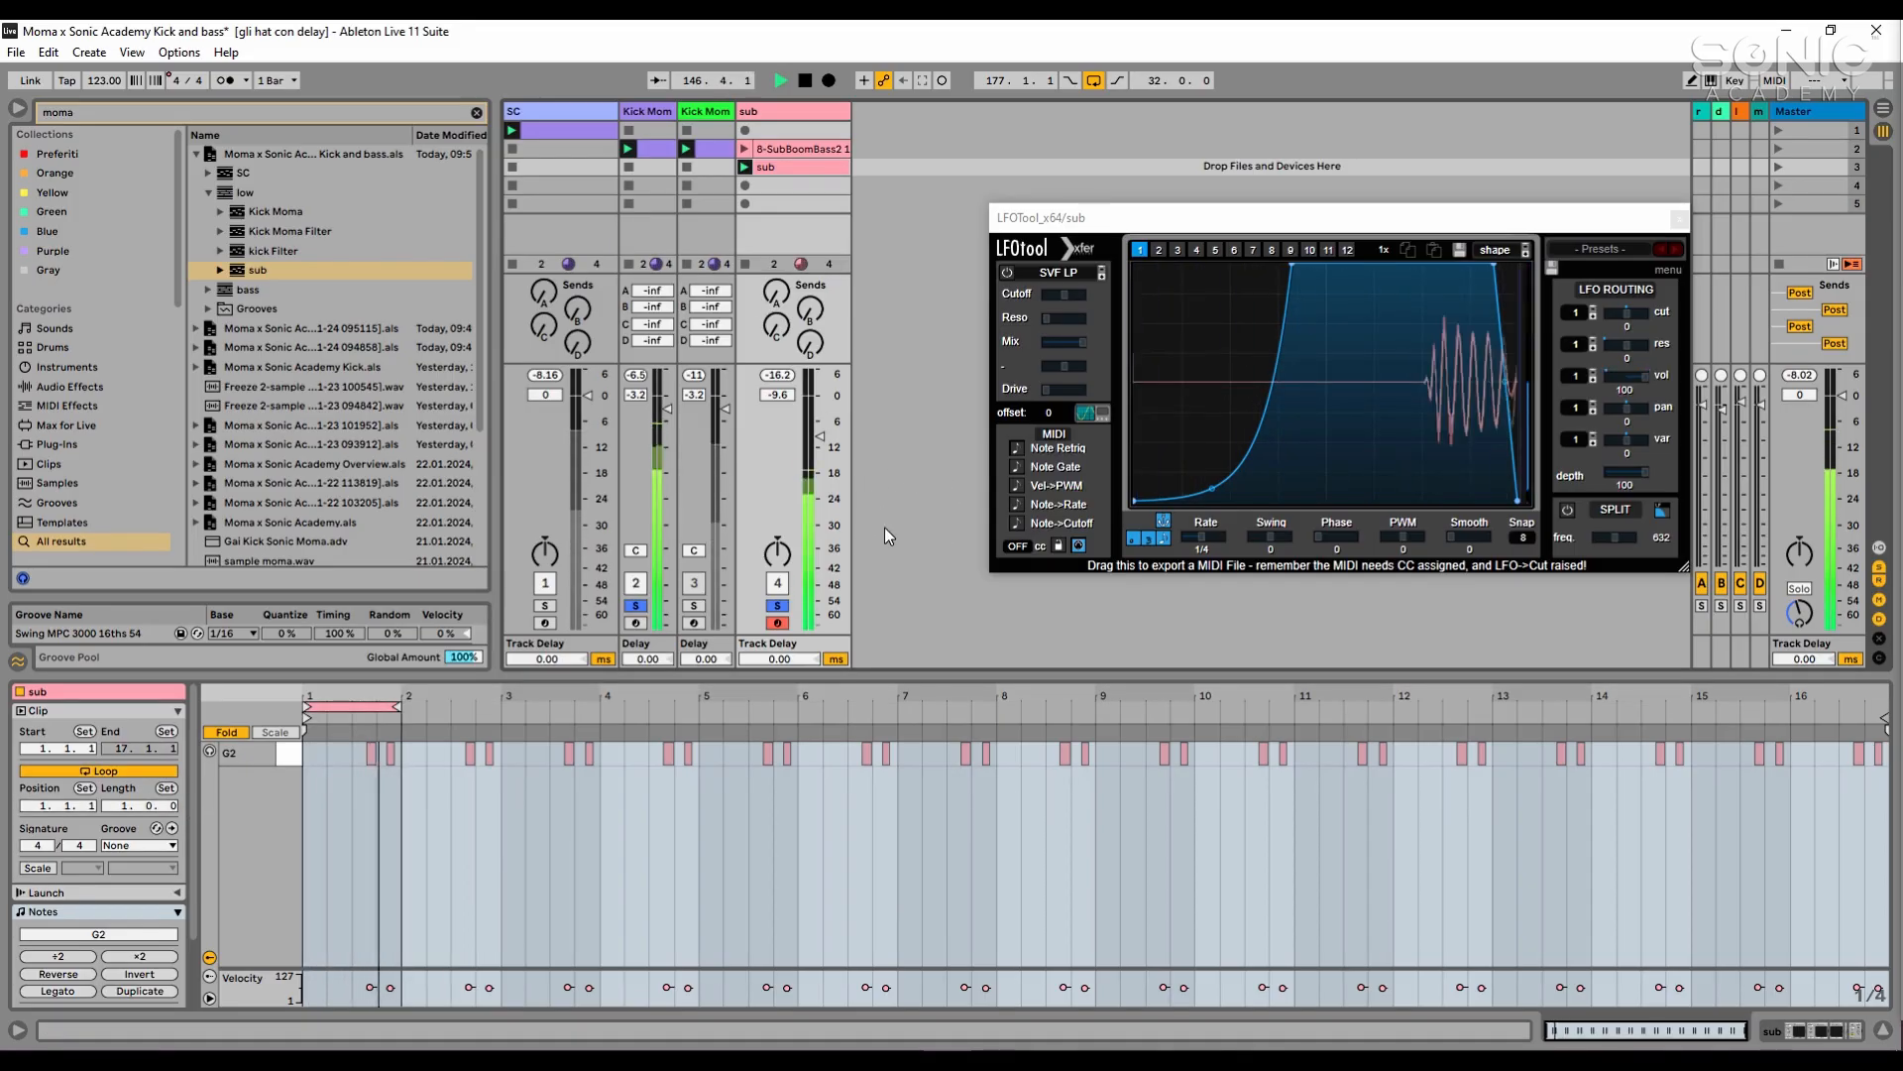
pyautogui.press('space')
# - Play the kick and sub through FabFilter Pro-L 2 on the Master to check loudness, and close the sub's LFOTool window
pyautogui.click(1797, 115)
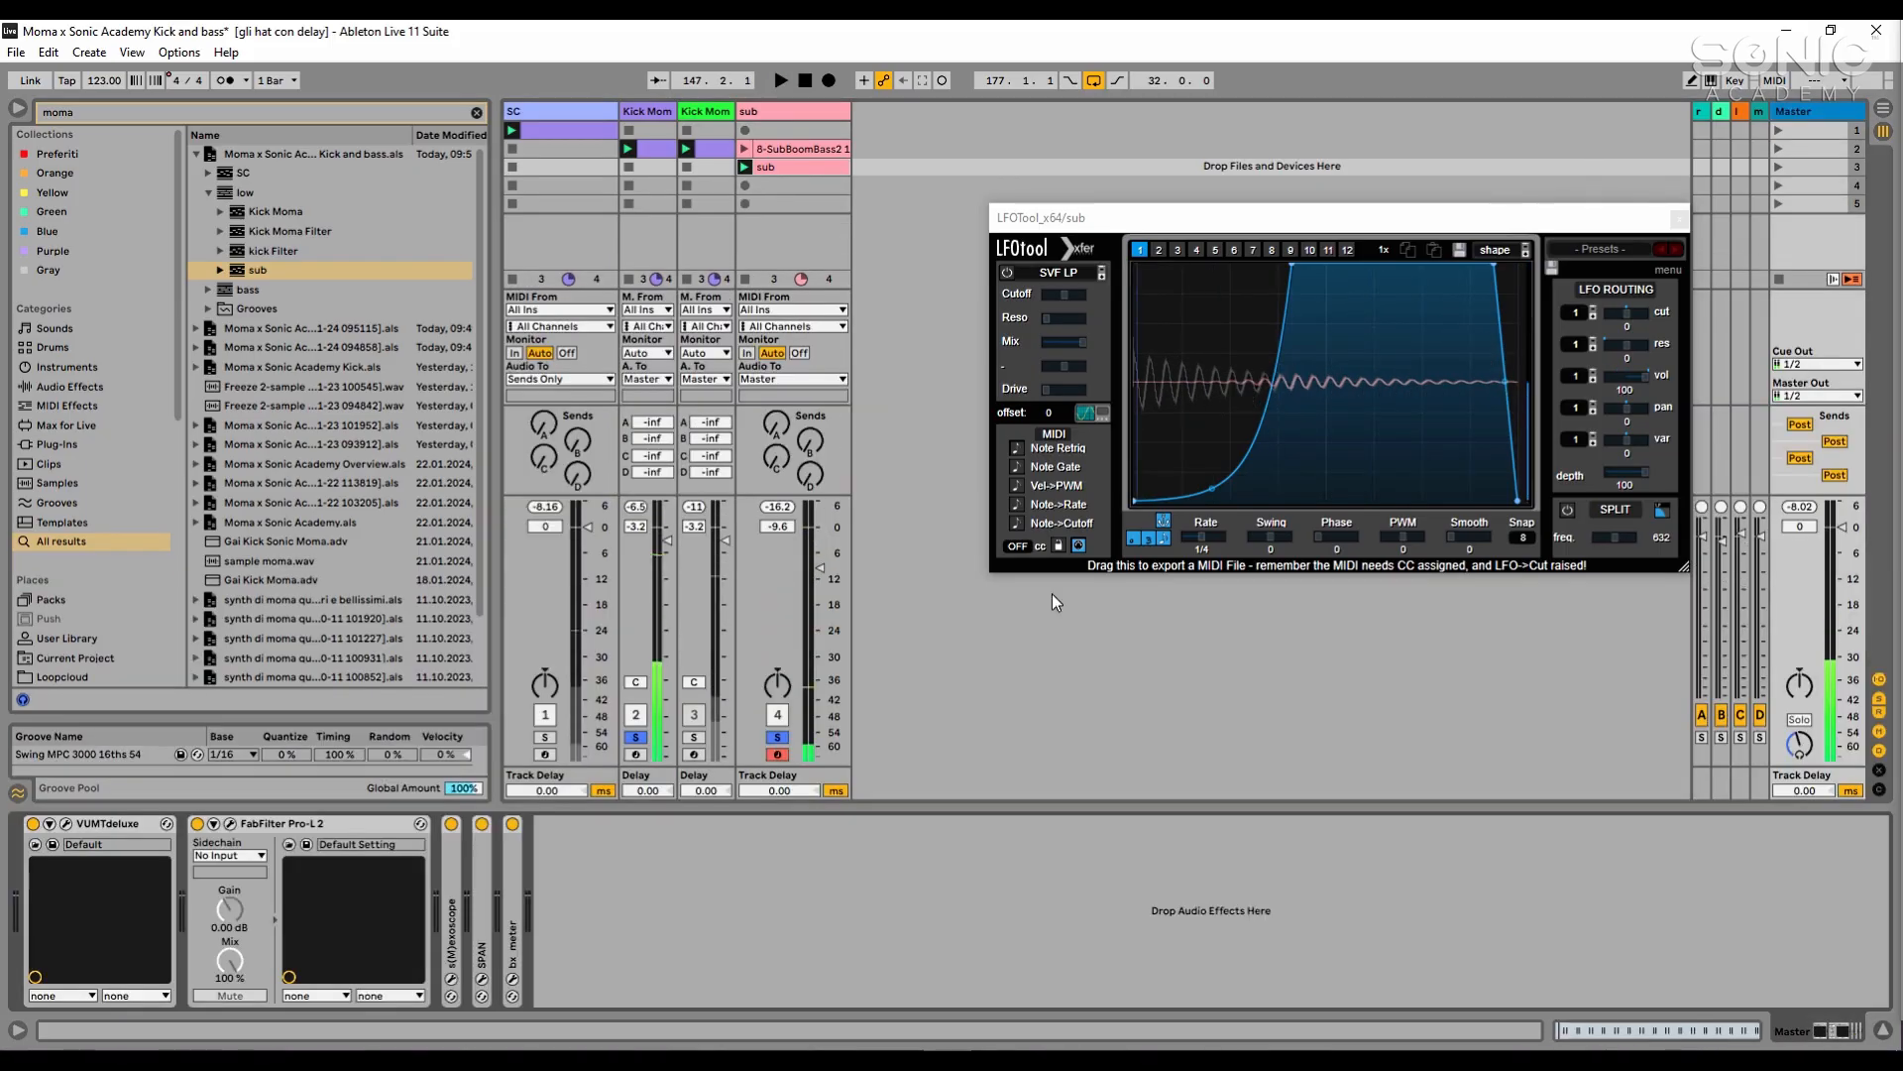
pyautogui.click(234, 827)
pyautogui.press('space')
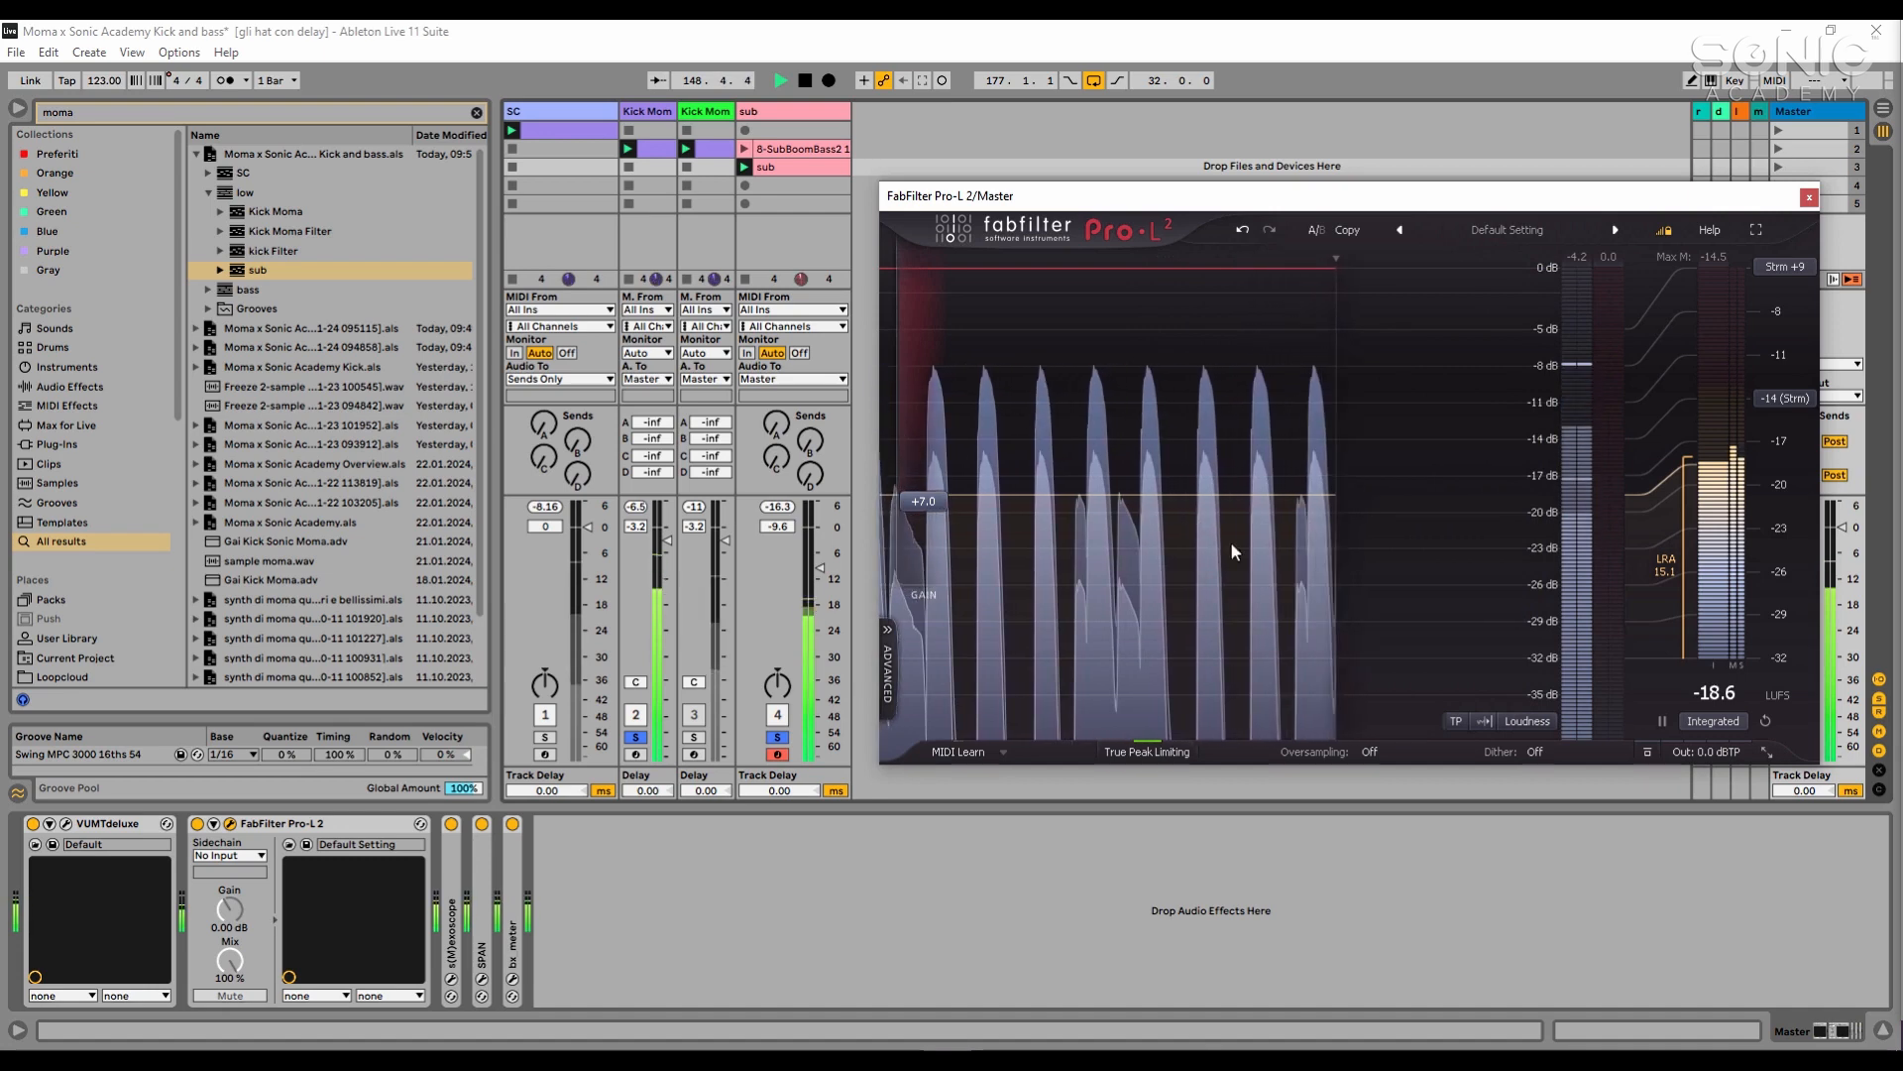
pyautogui.click(818, 109)
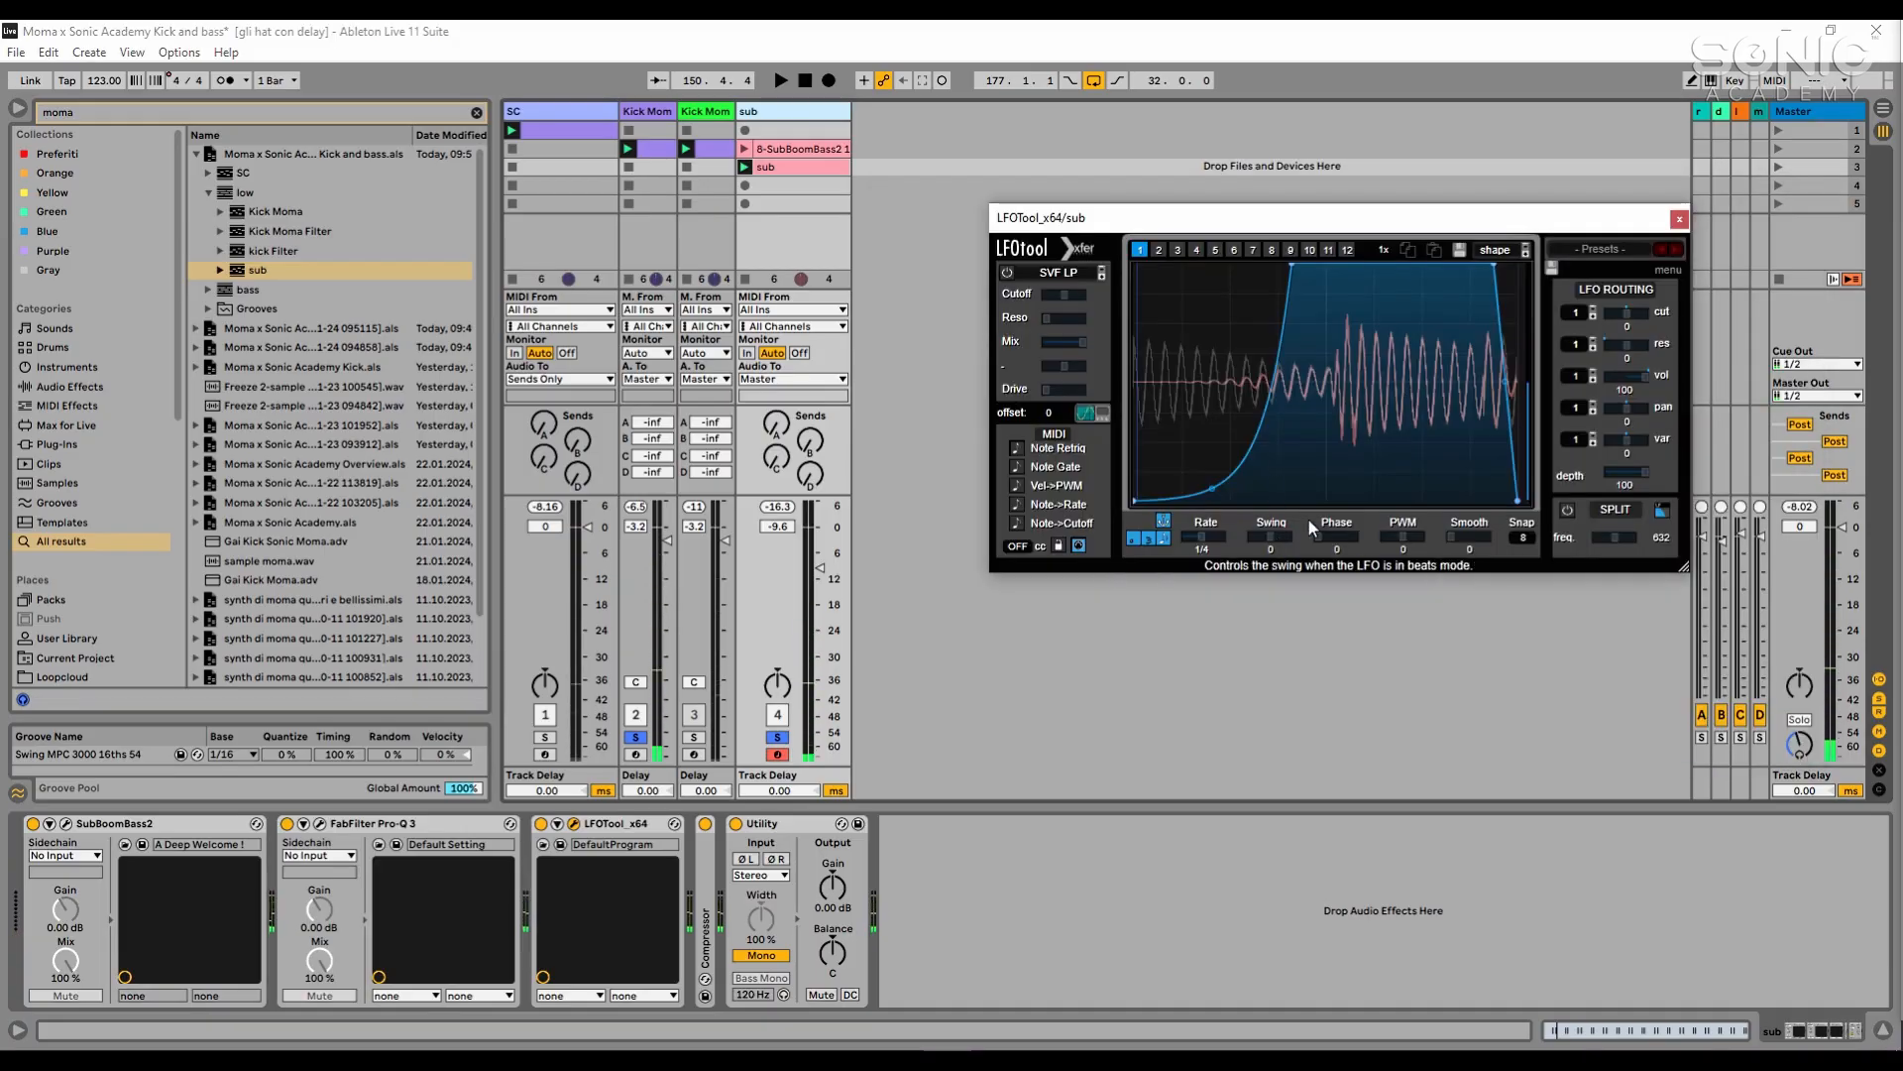
pyautogui.click(1680, 218)
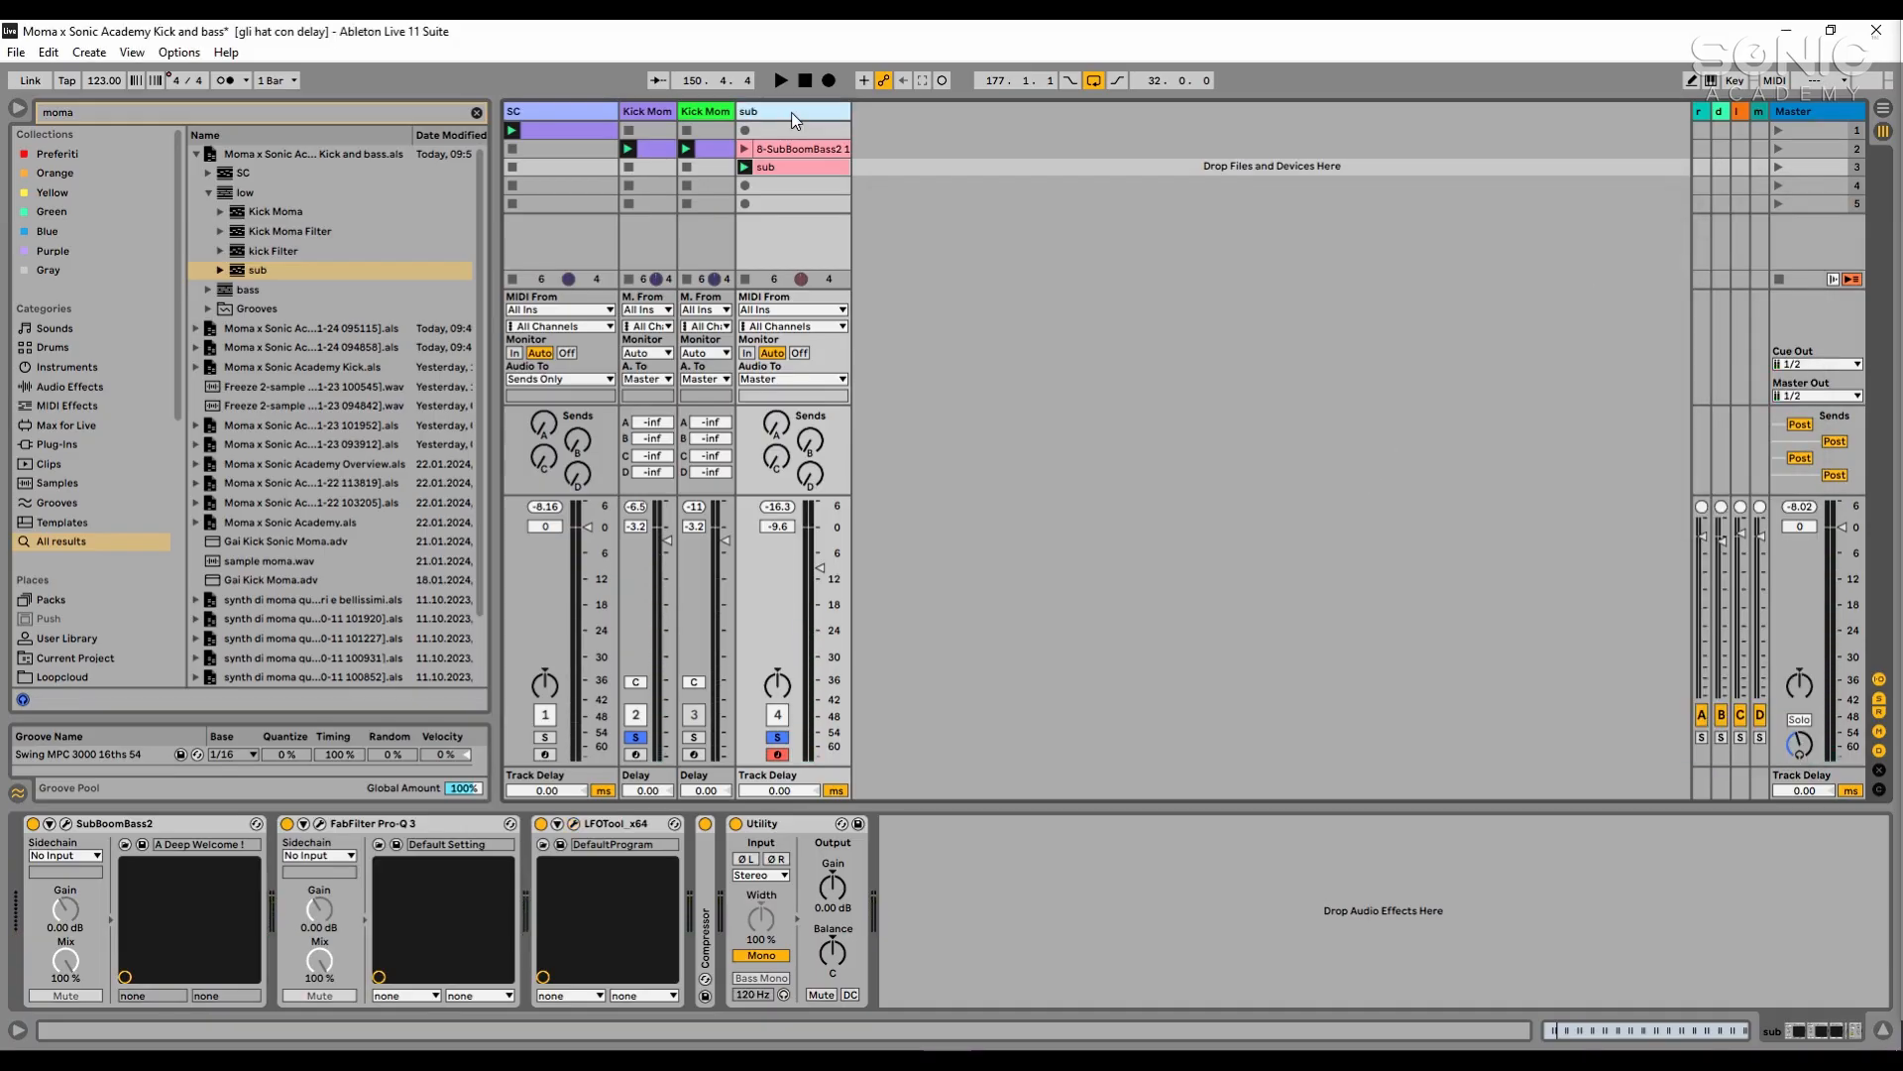
# - Move the Kick Moma Filter track in front of the Kick Moma track, solo it and play its clip
pyautogui.click(649, 111)
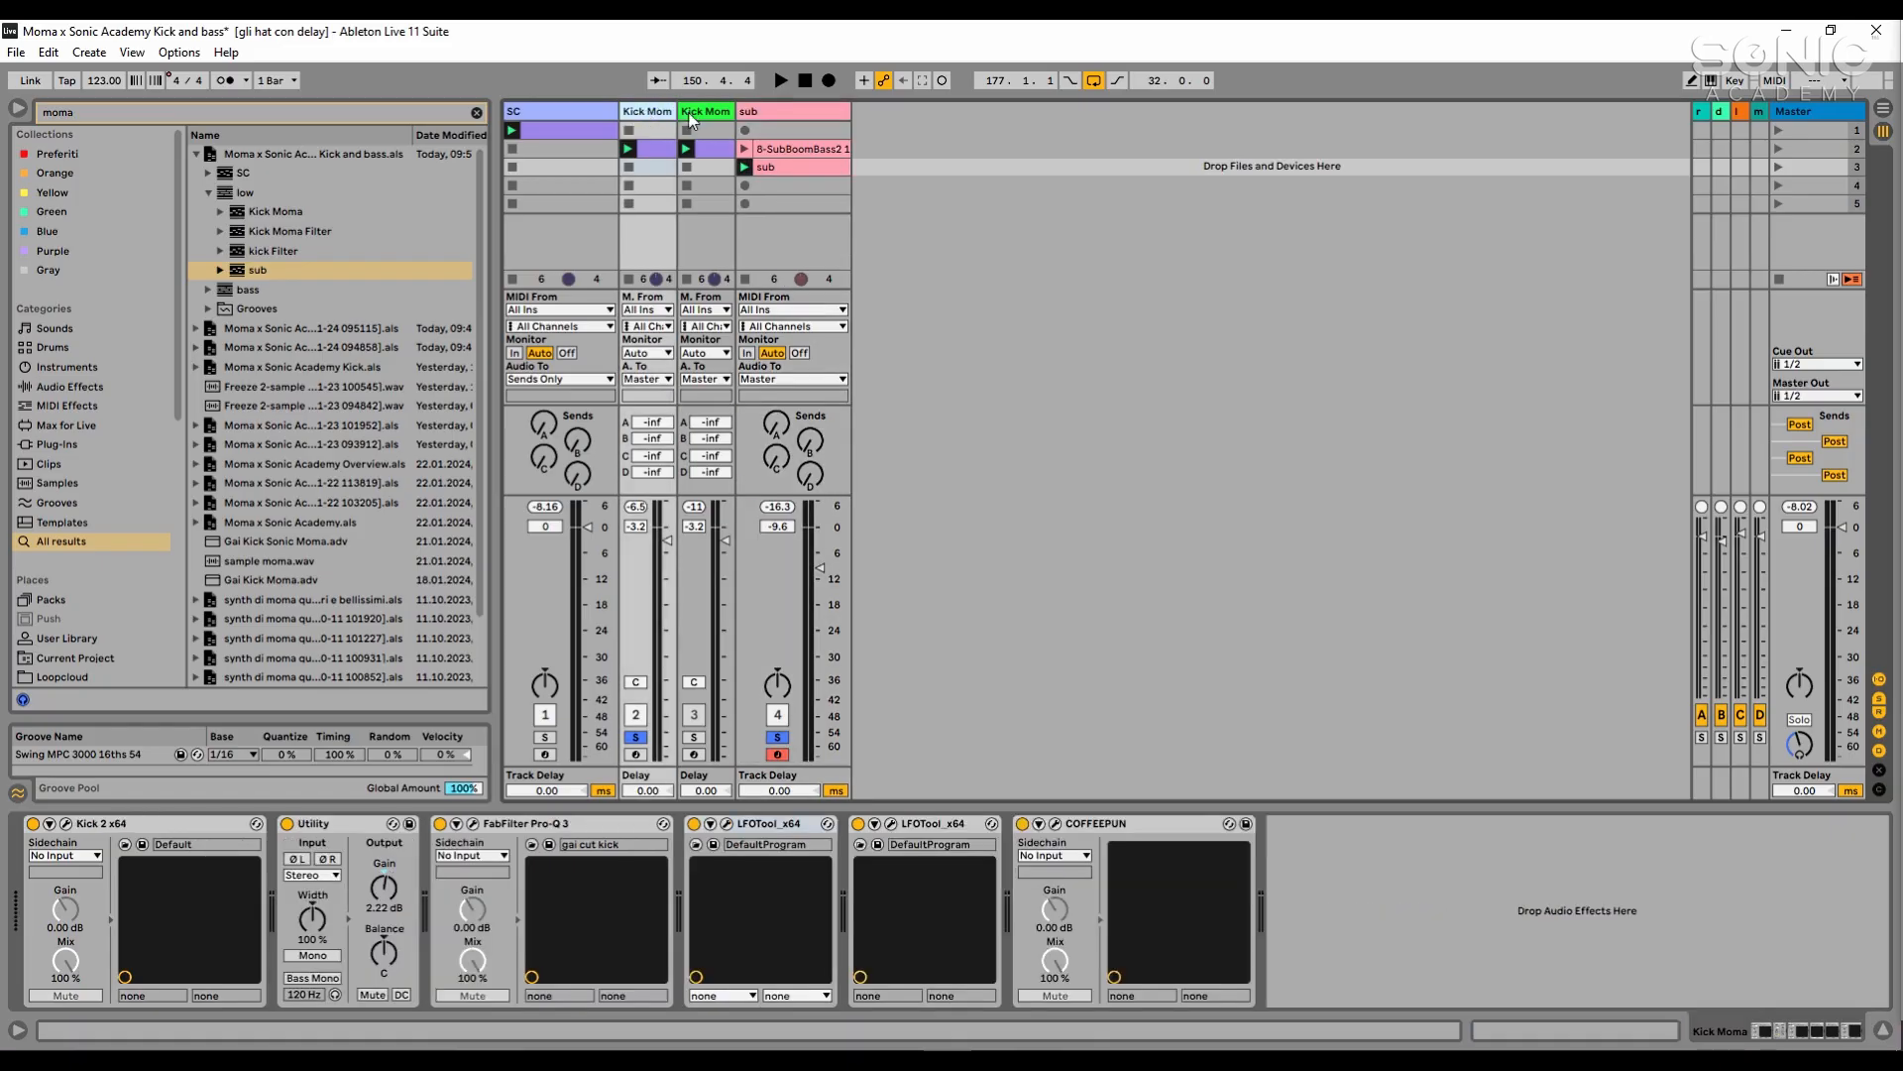
pyautogui.click(758, 111)
pyautogui.click(708, 111)
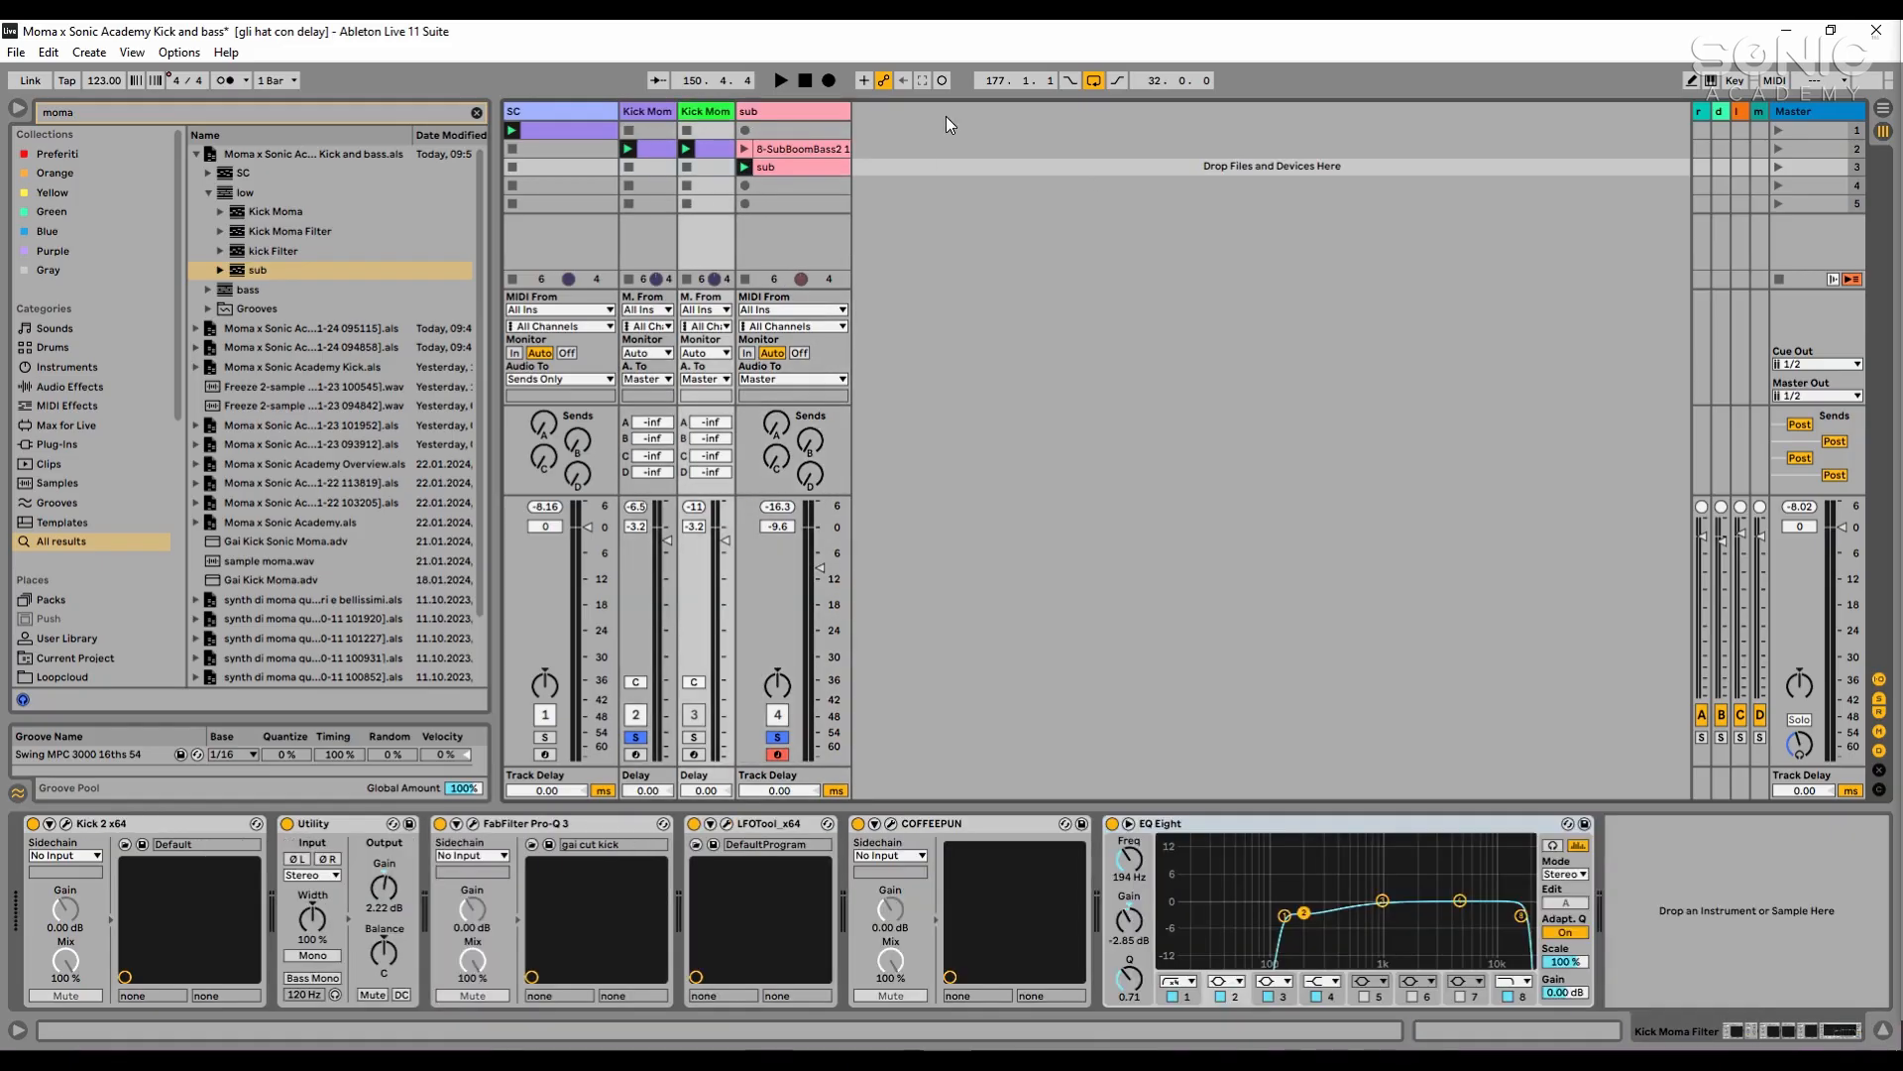
pyautogui.moveTo(719, 116); pyautogui.dragTo(628, 124)
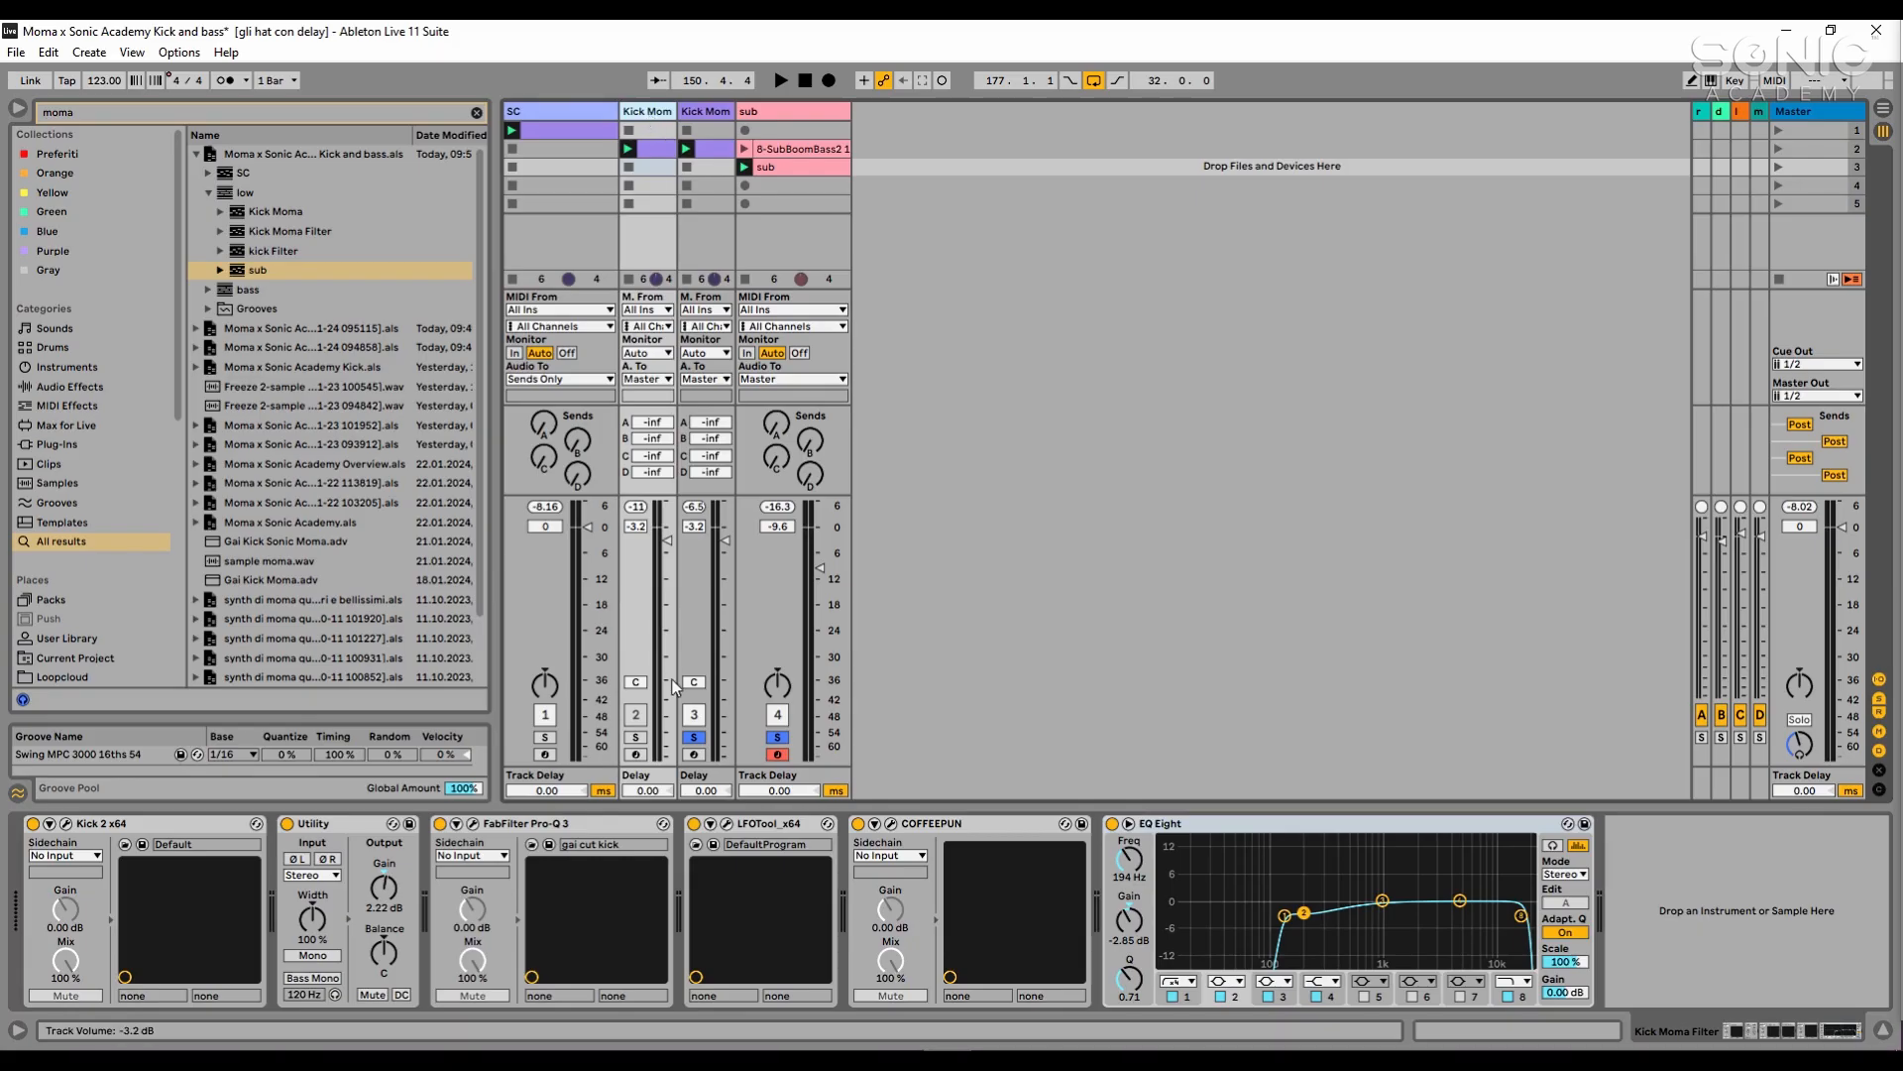
pyautogui.click(636, 736)
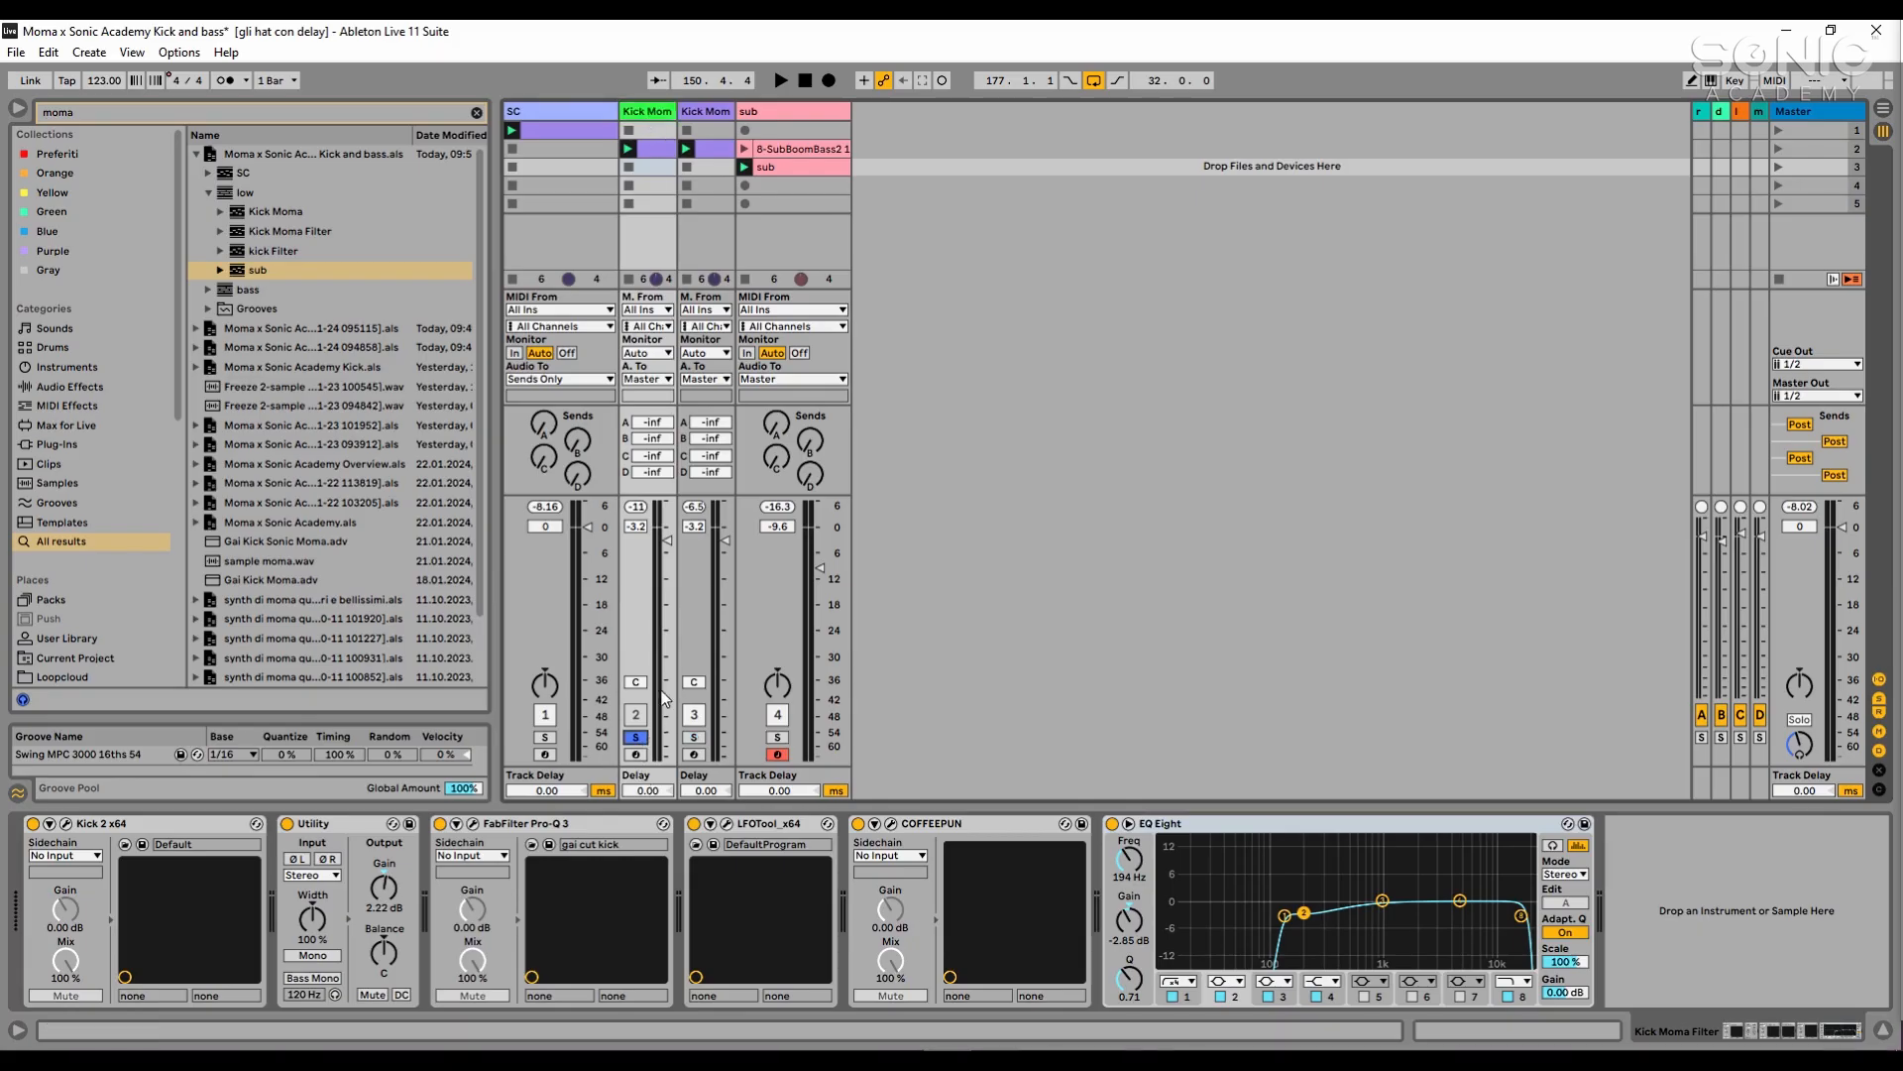
pyautogui.click(629, 149)
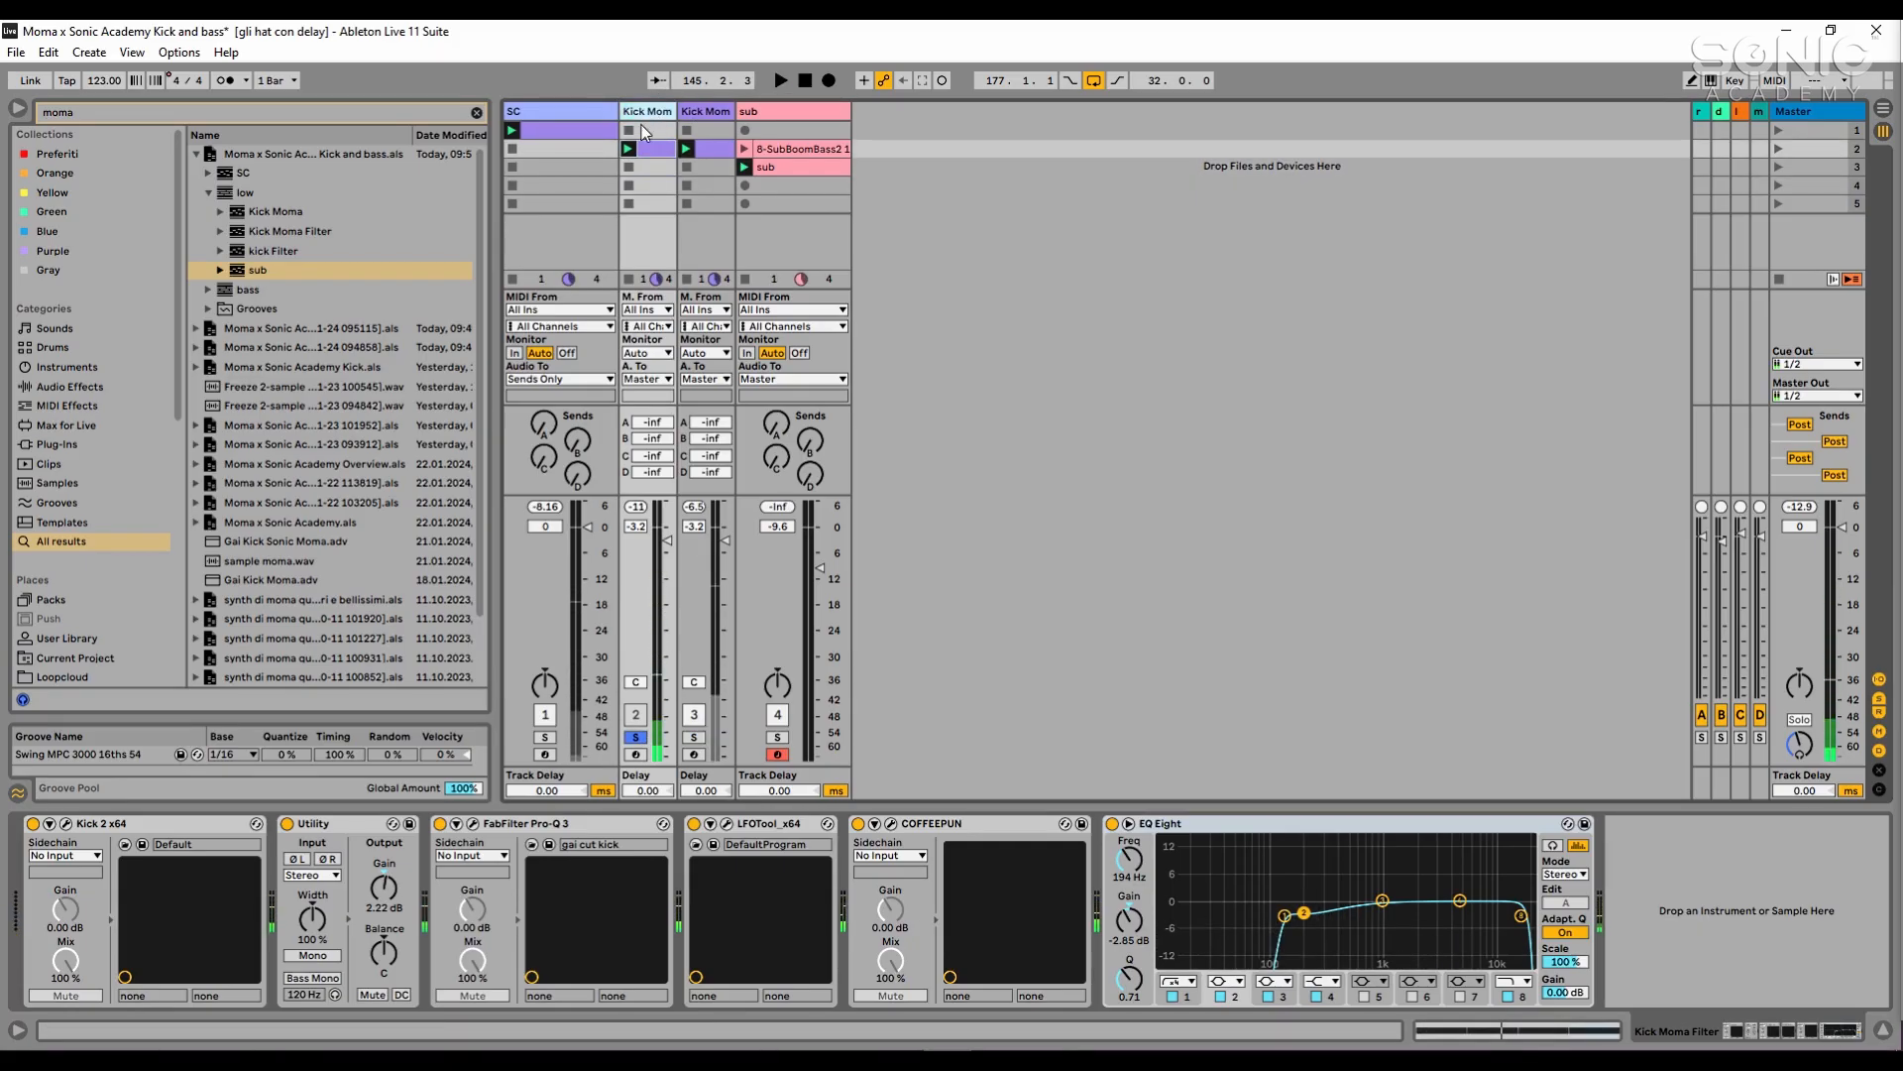
# - Group the Kick Moma and sub tracks, name the group "low End" and unfold it
pyautogui.click(706, 114)
pyautogui.click(787, 111)
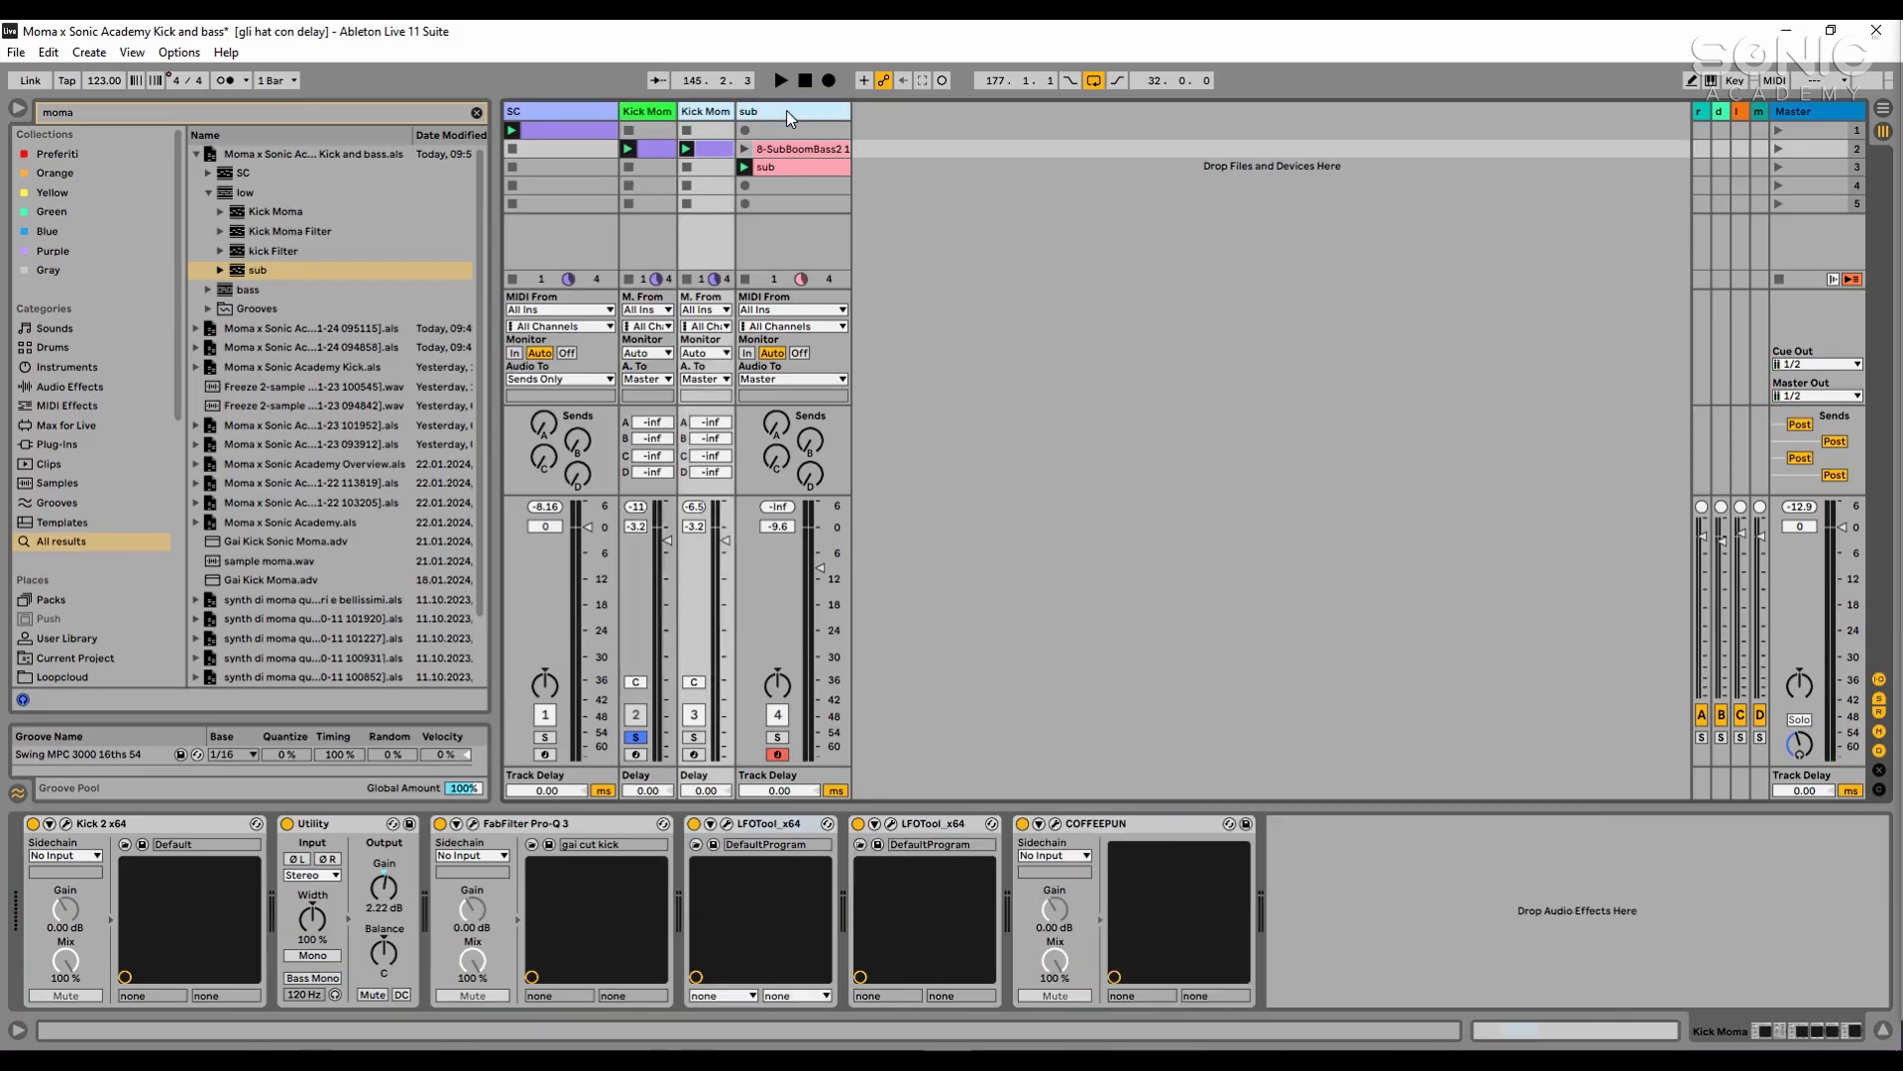
pyautogui.hotkey('ctrl', 'g')
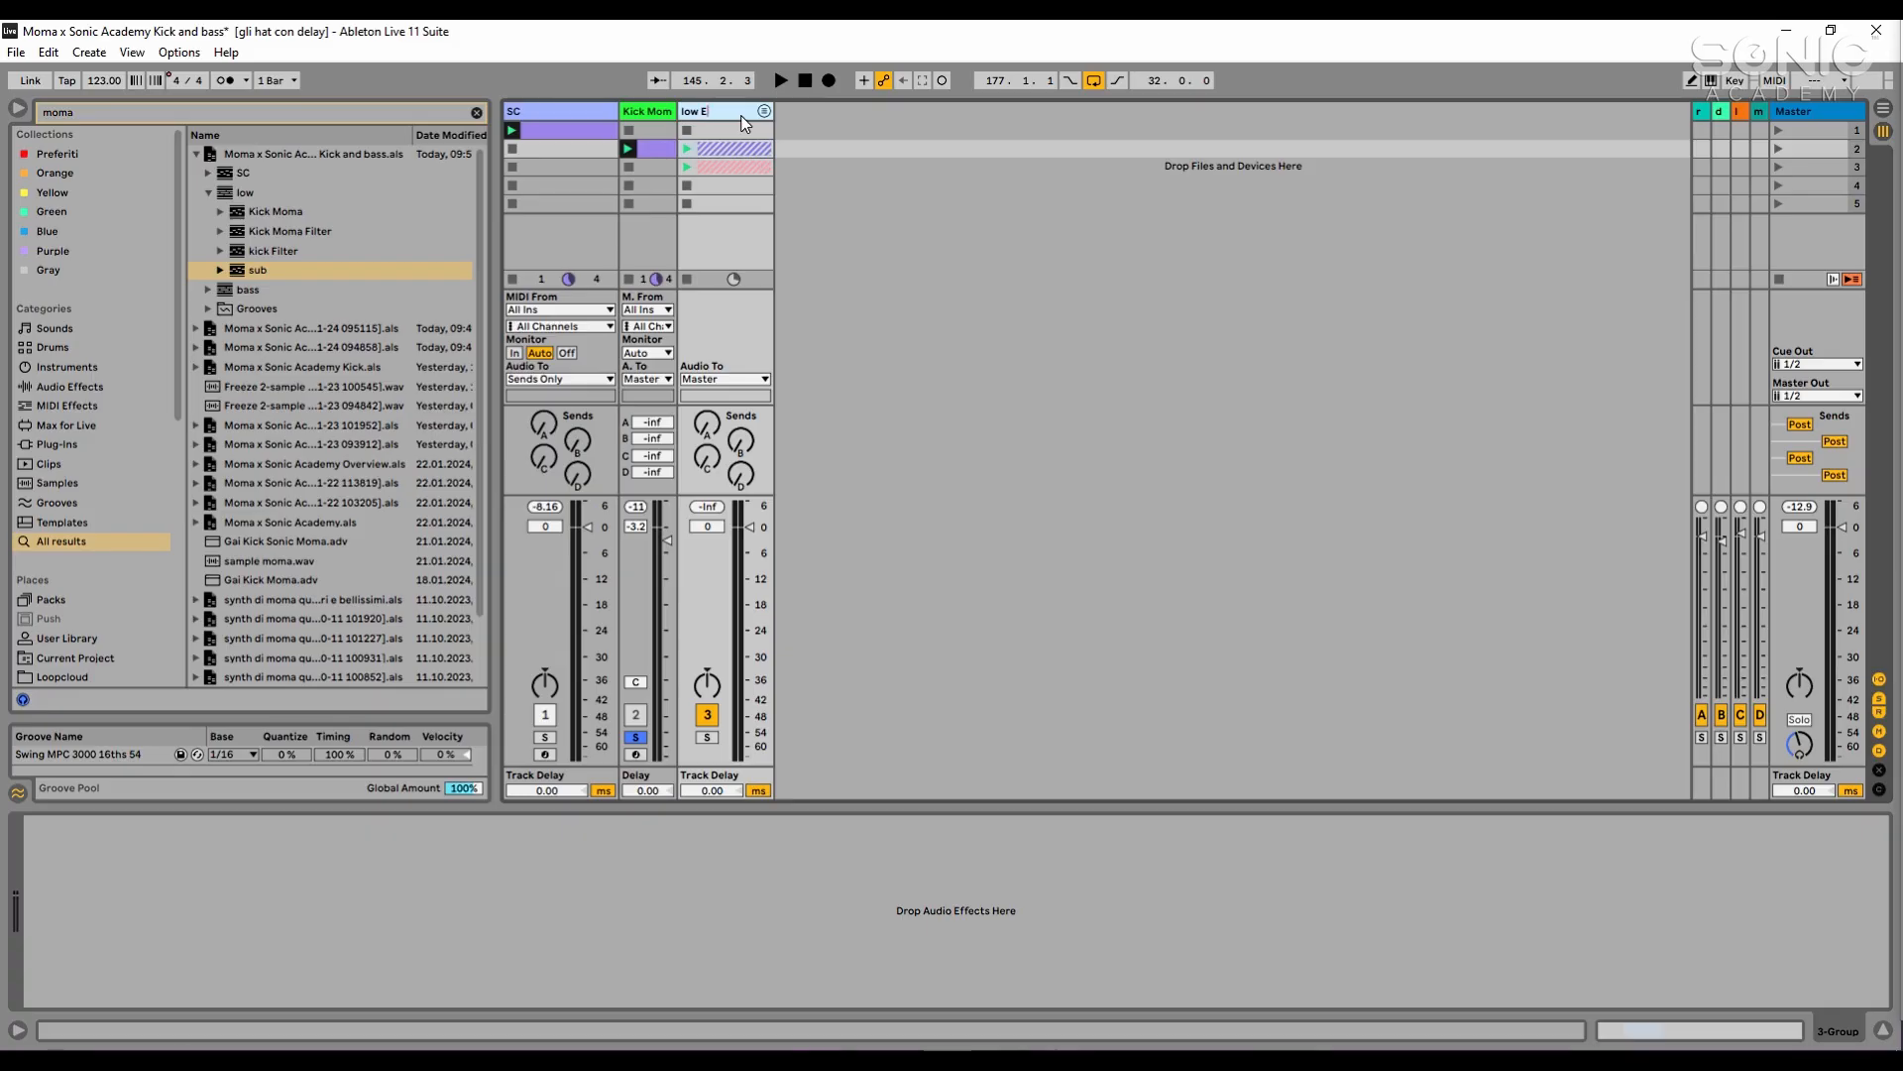
pyautogui.click(899, 254)
pyautogui.click(763, 111)
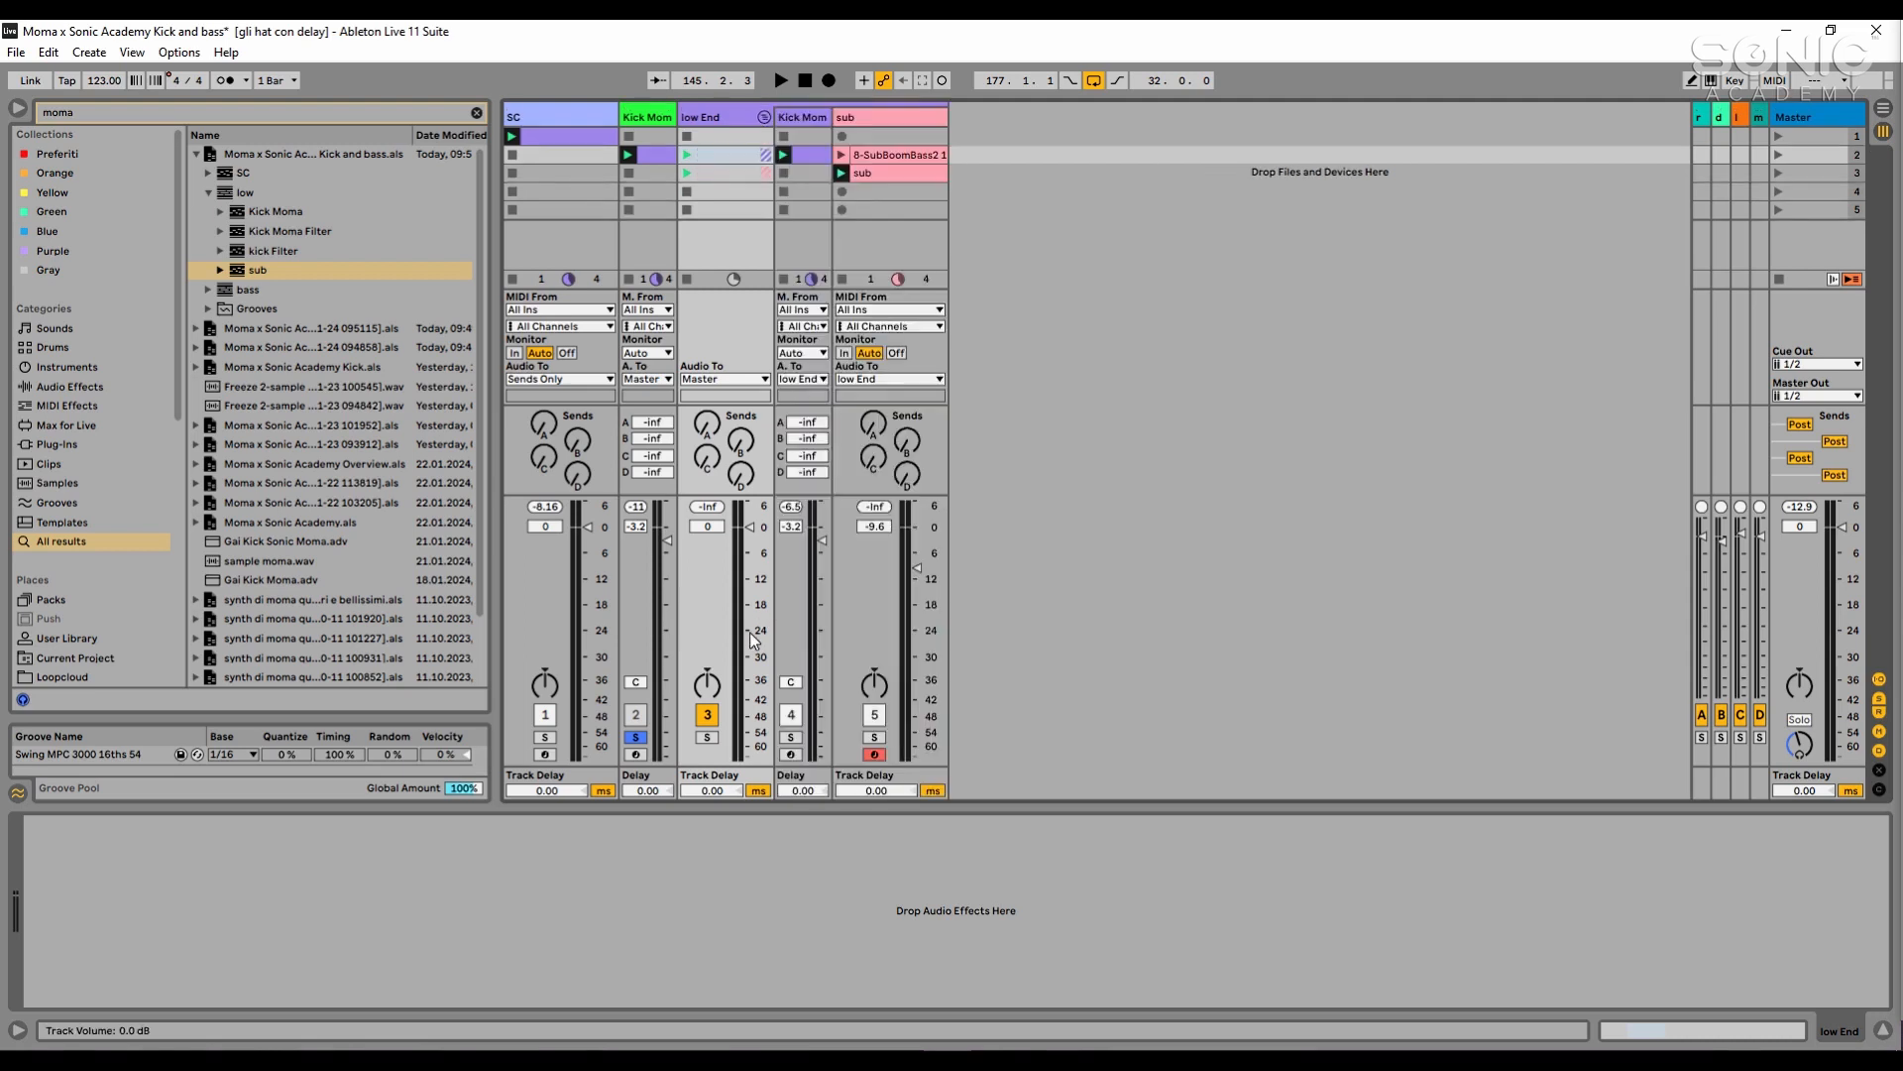
# - Solo the low End group and play the kick and sub through it
pyautogui.click(707, 737)
pyautogui.press('space')
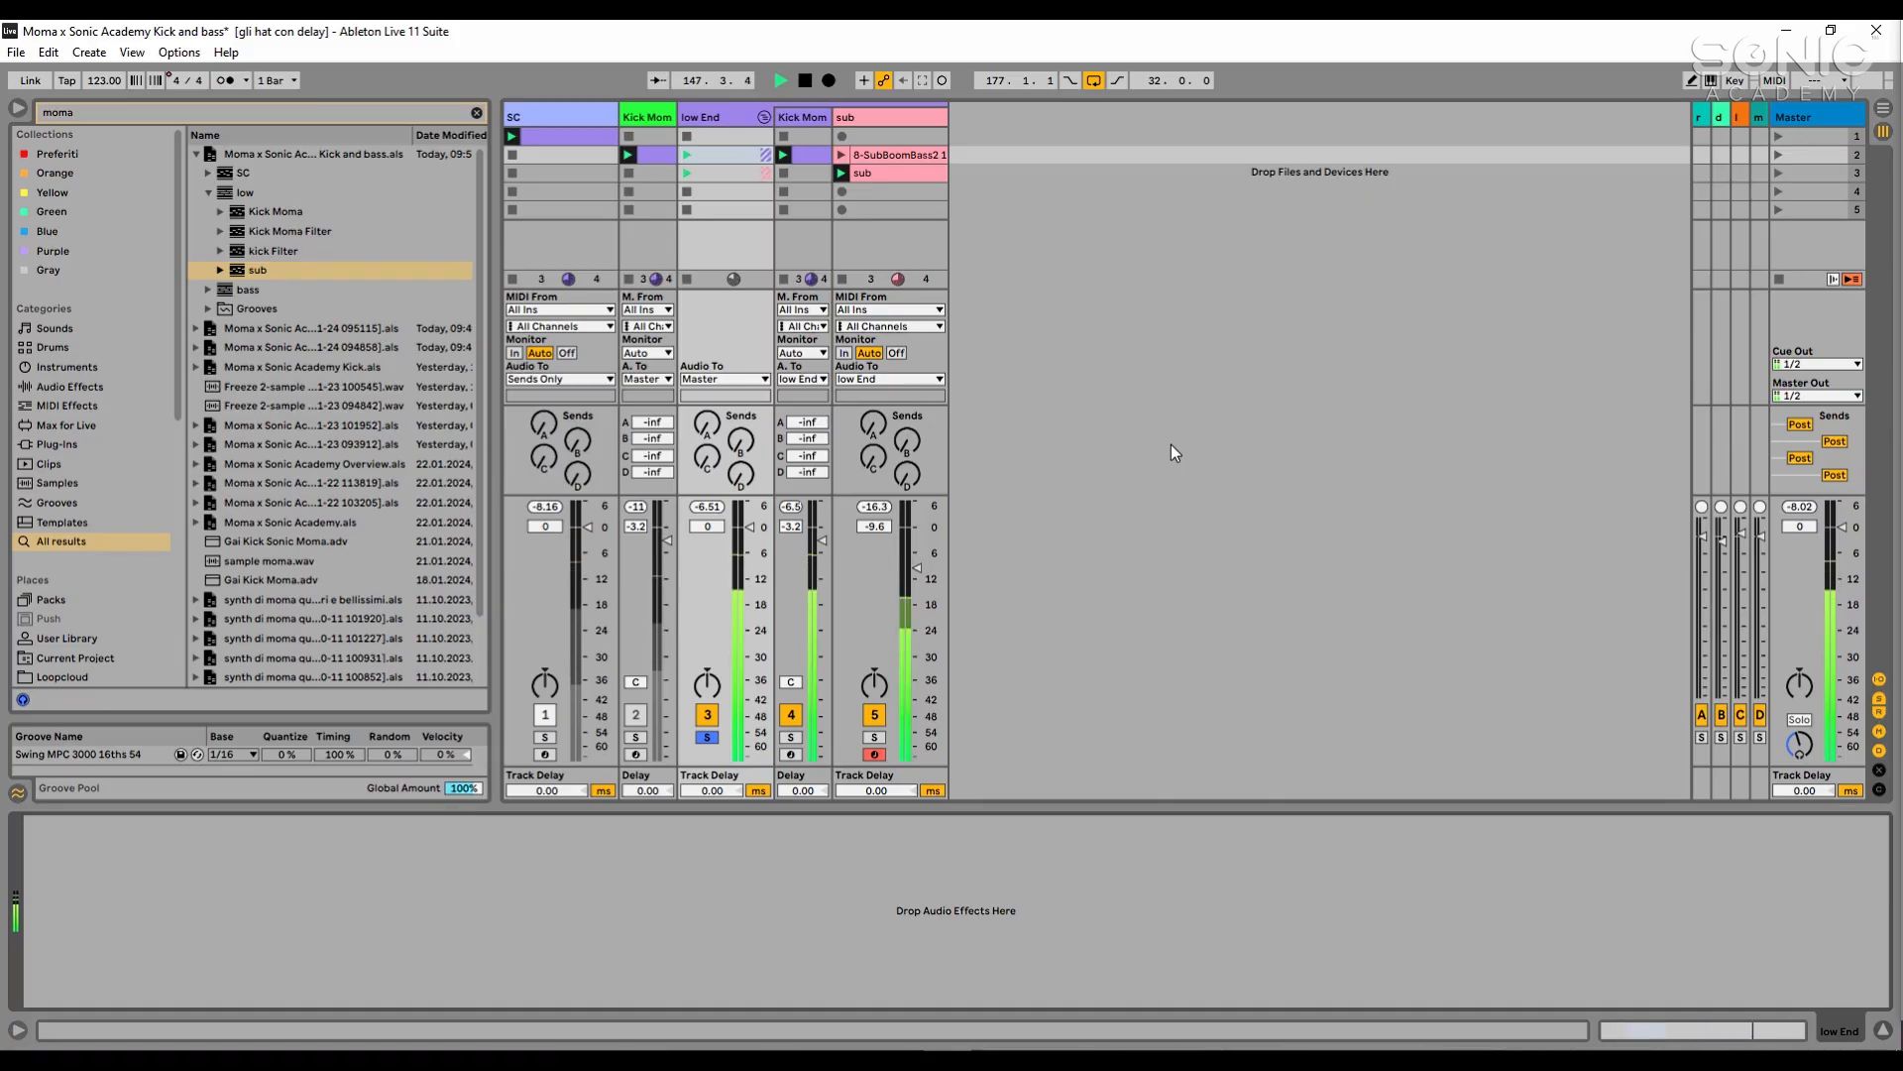
pyautogui.press('space')
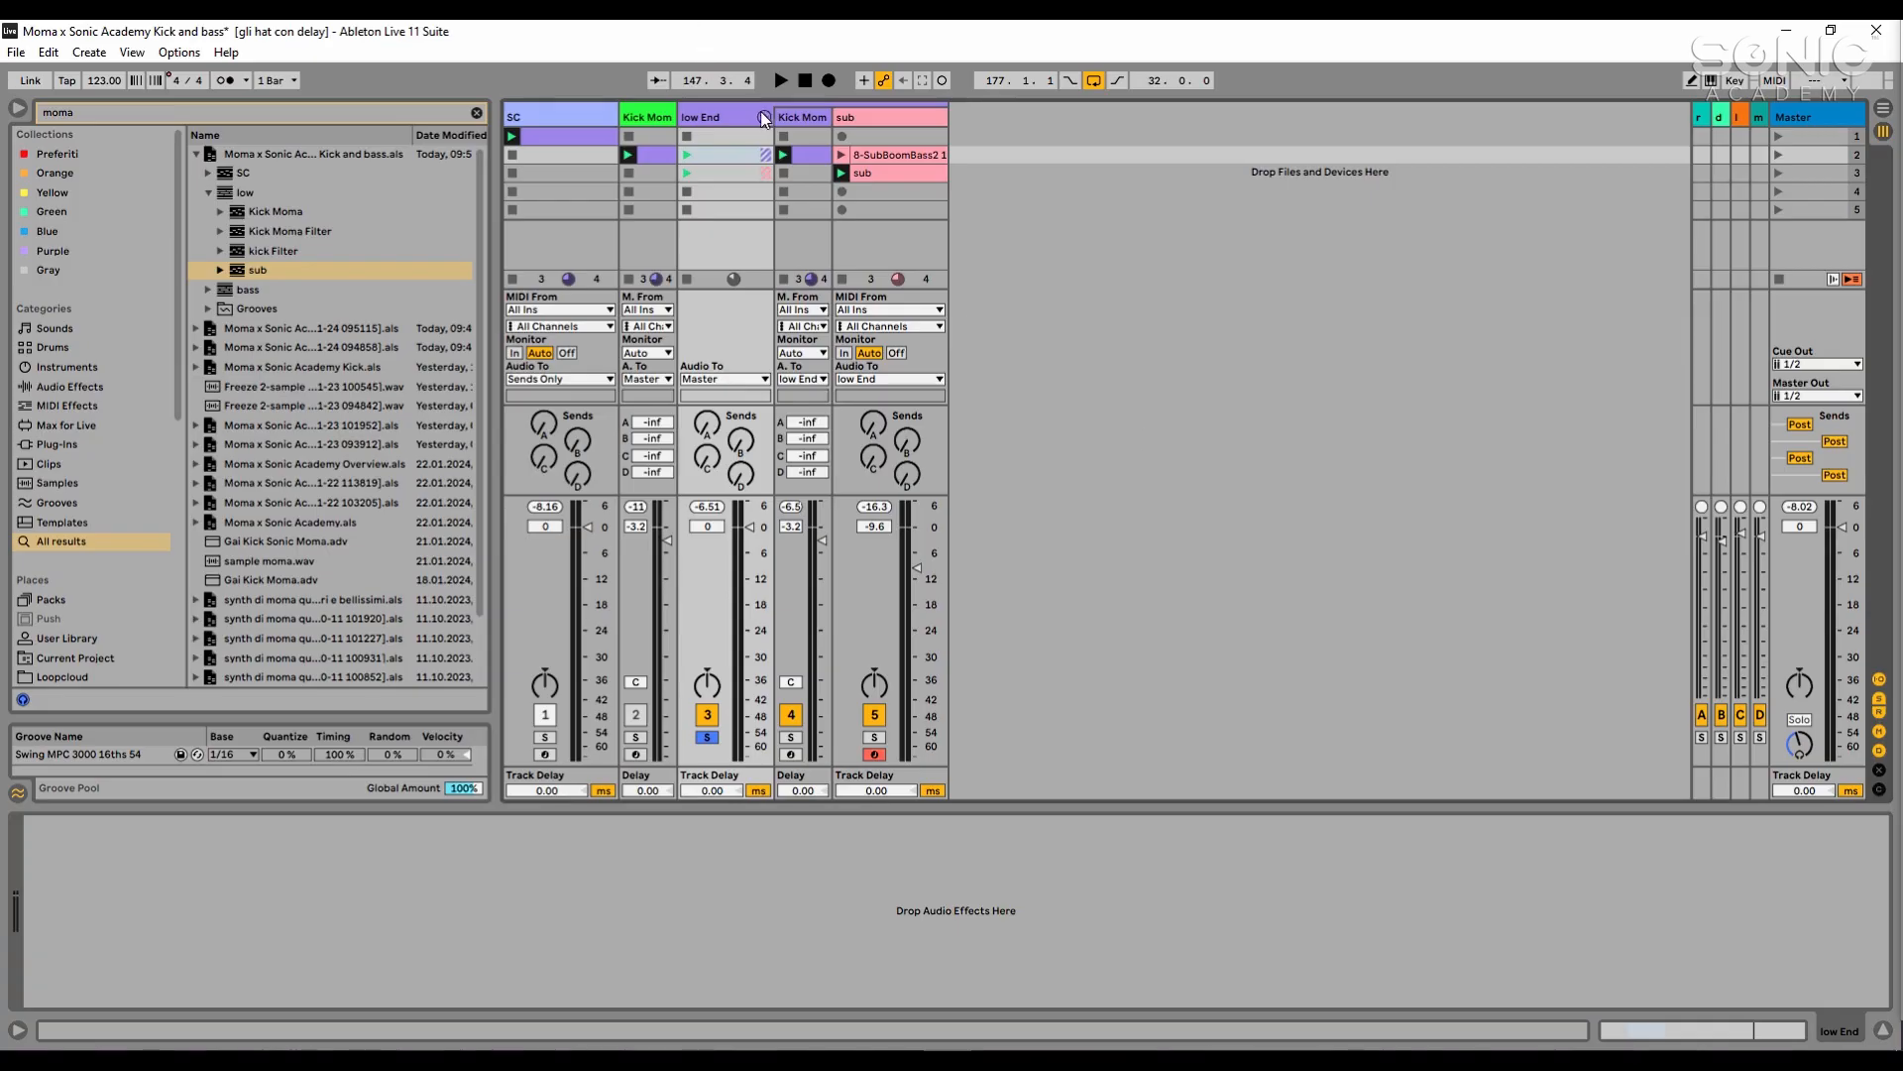
# - Look over the device chains of the Kick Moma and sub tracks inside the low End group and fold the group
pyautogui.click(805, 118)
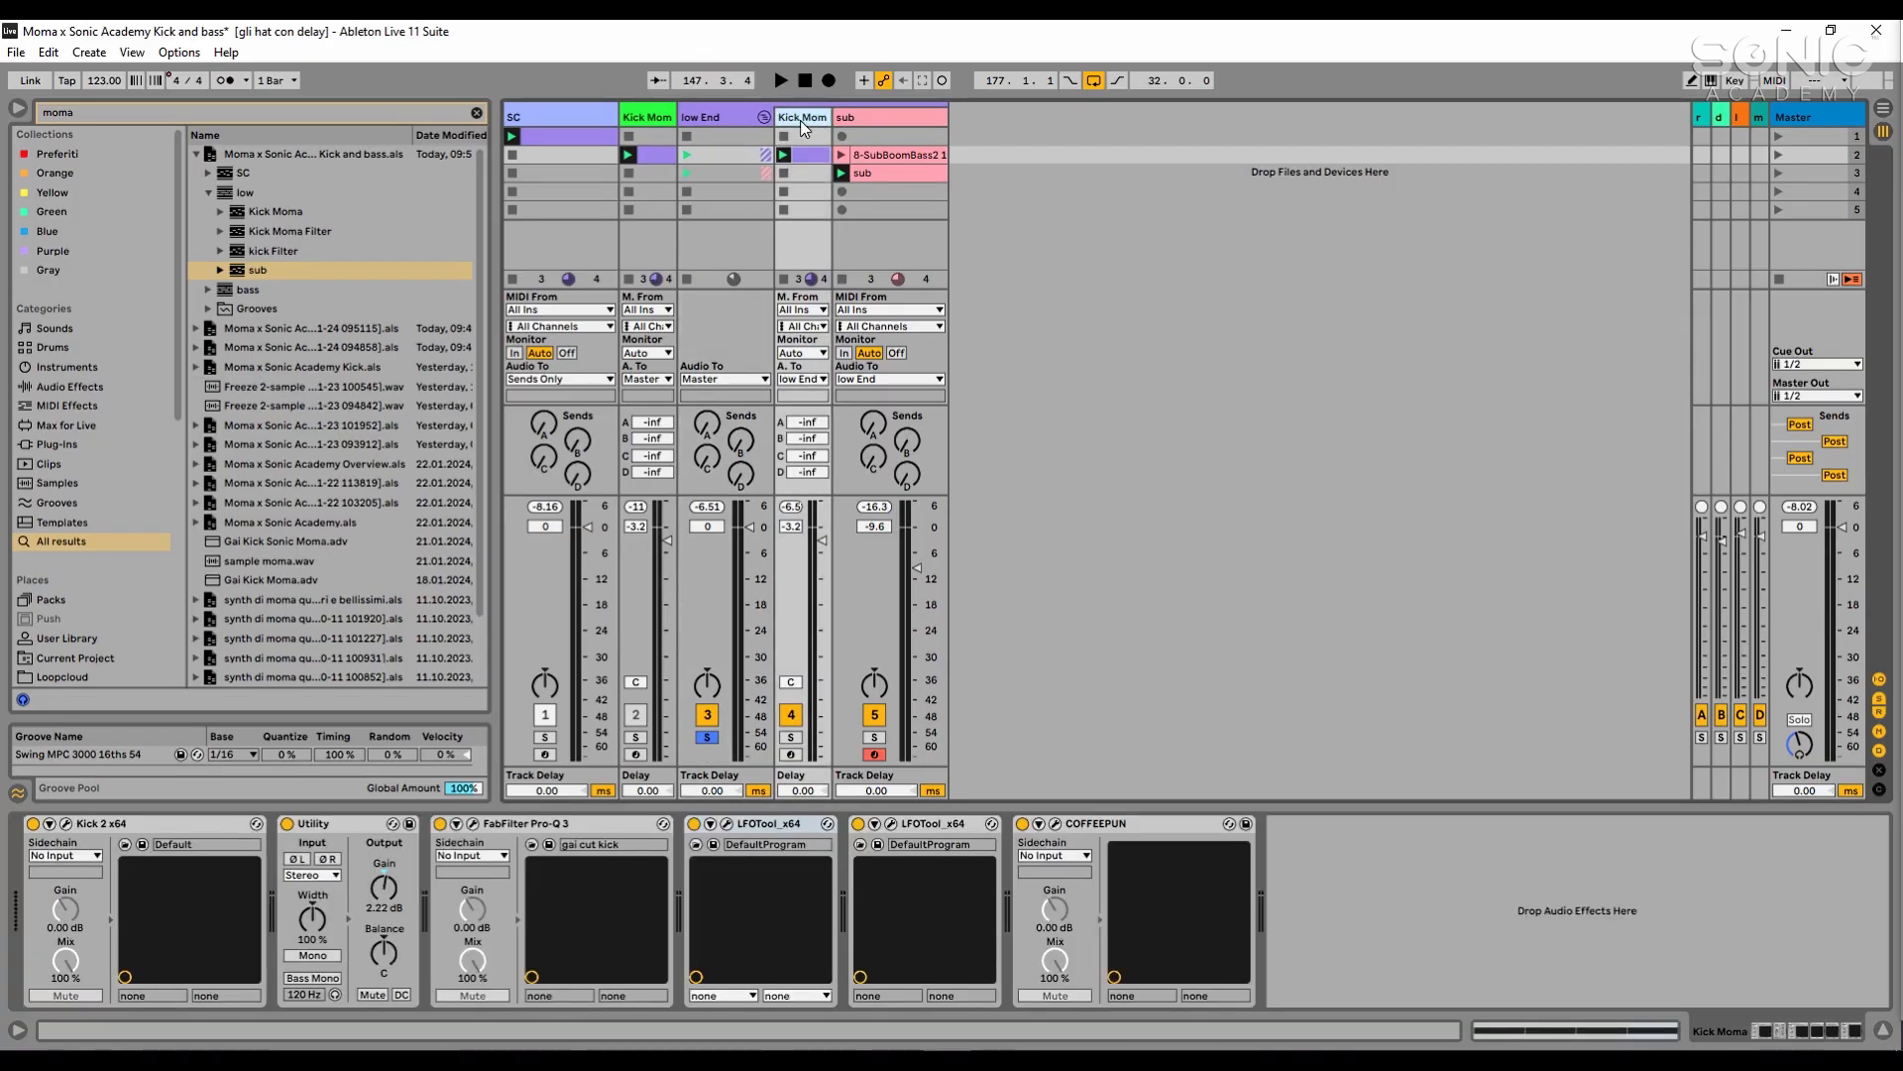
pyautogui.click(905, 118)
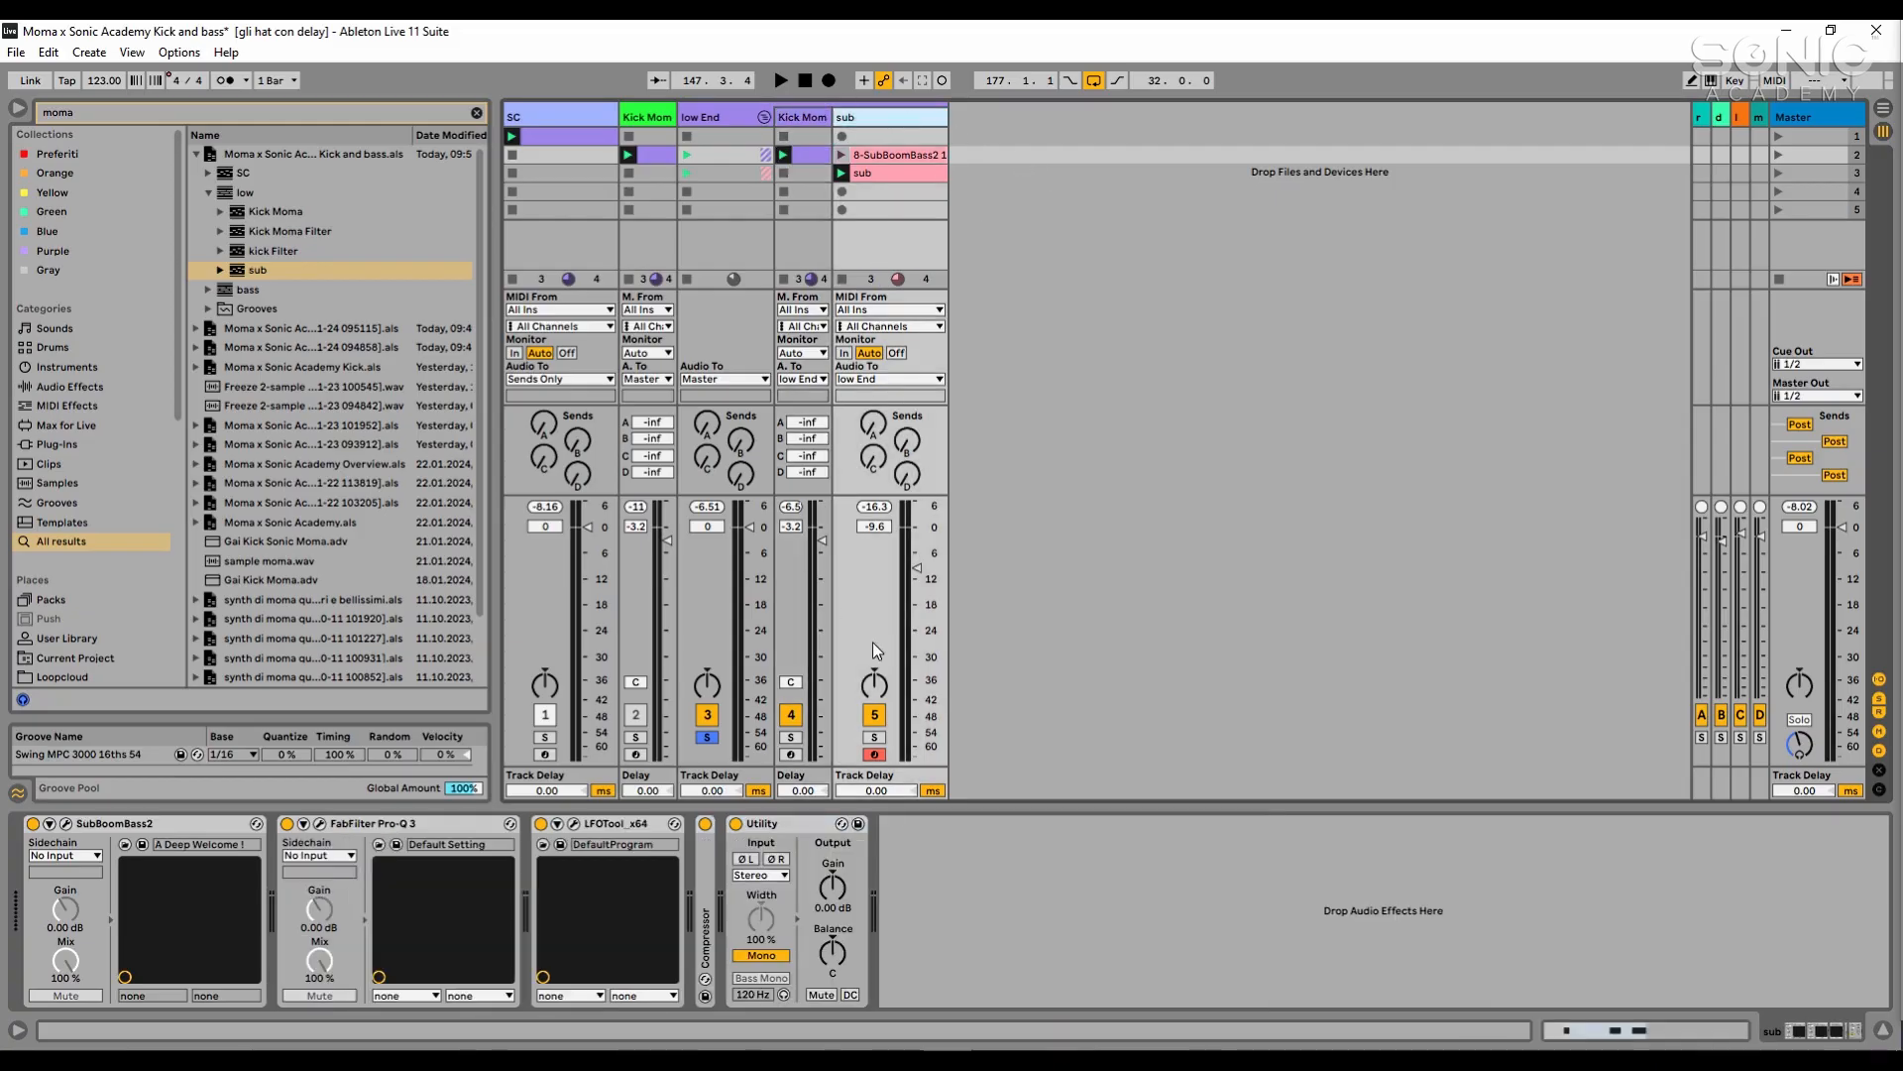
pyautogui.click(1136, 621)
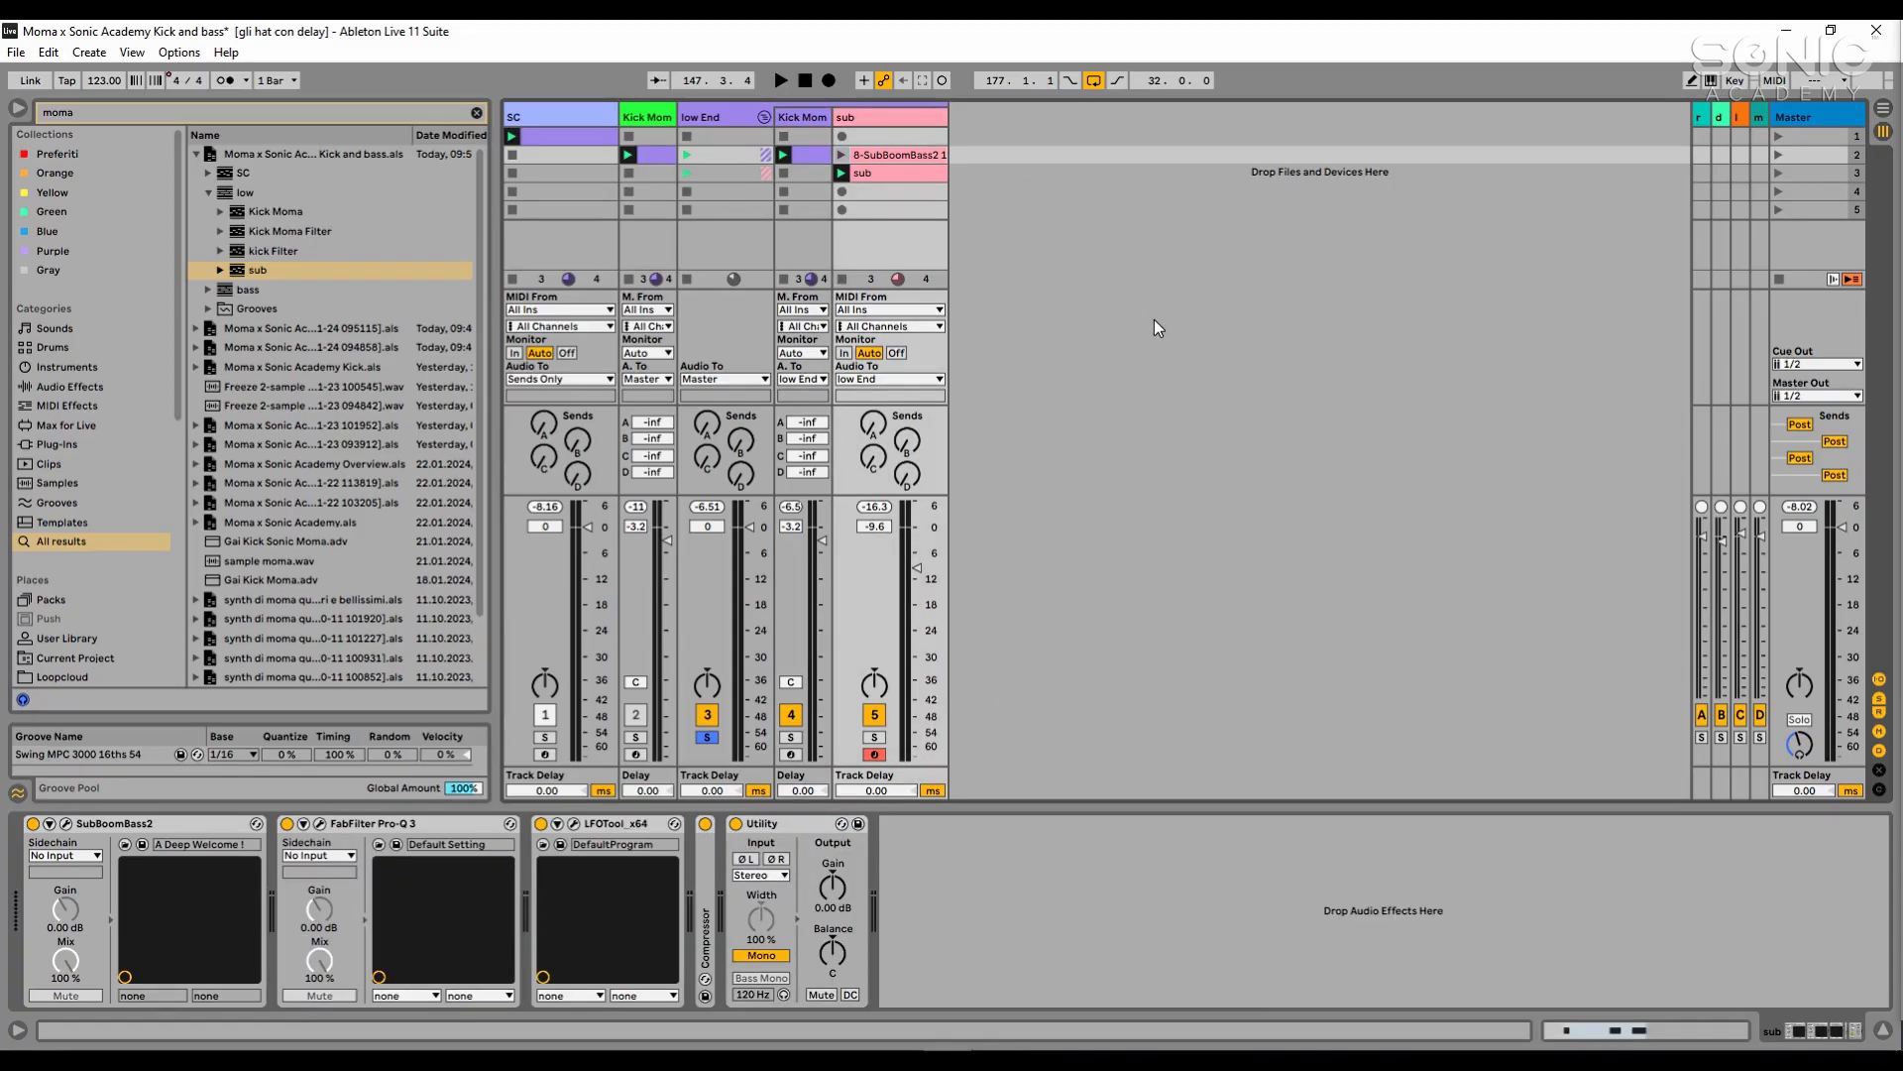
pyautogui.click(765, 117)
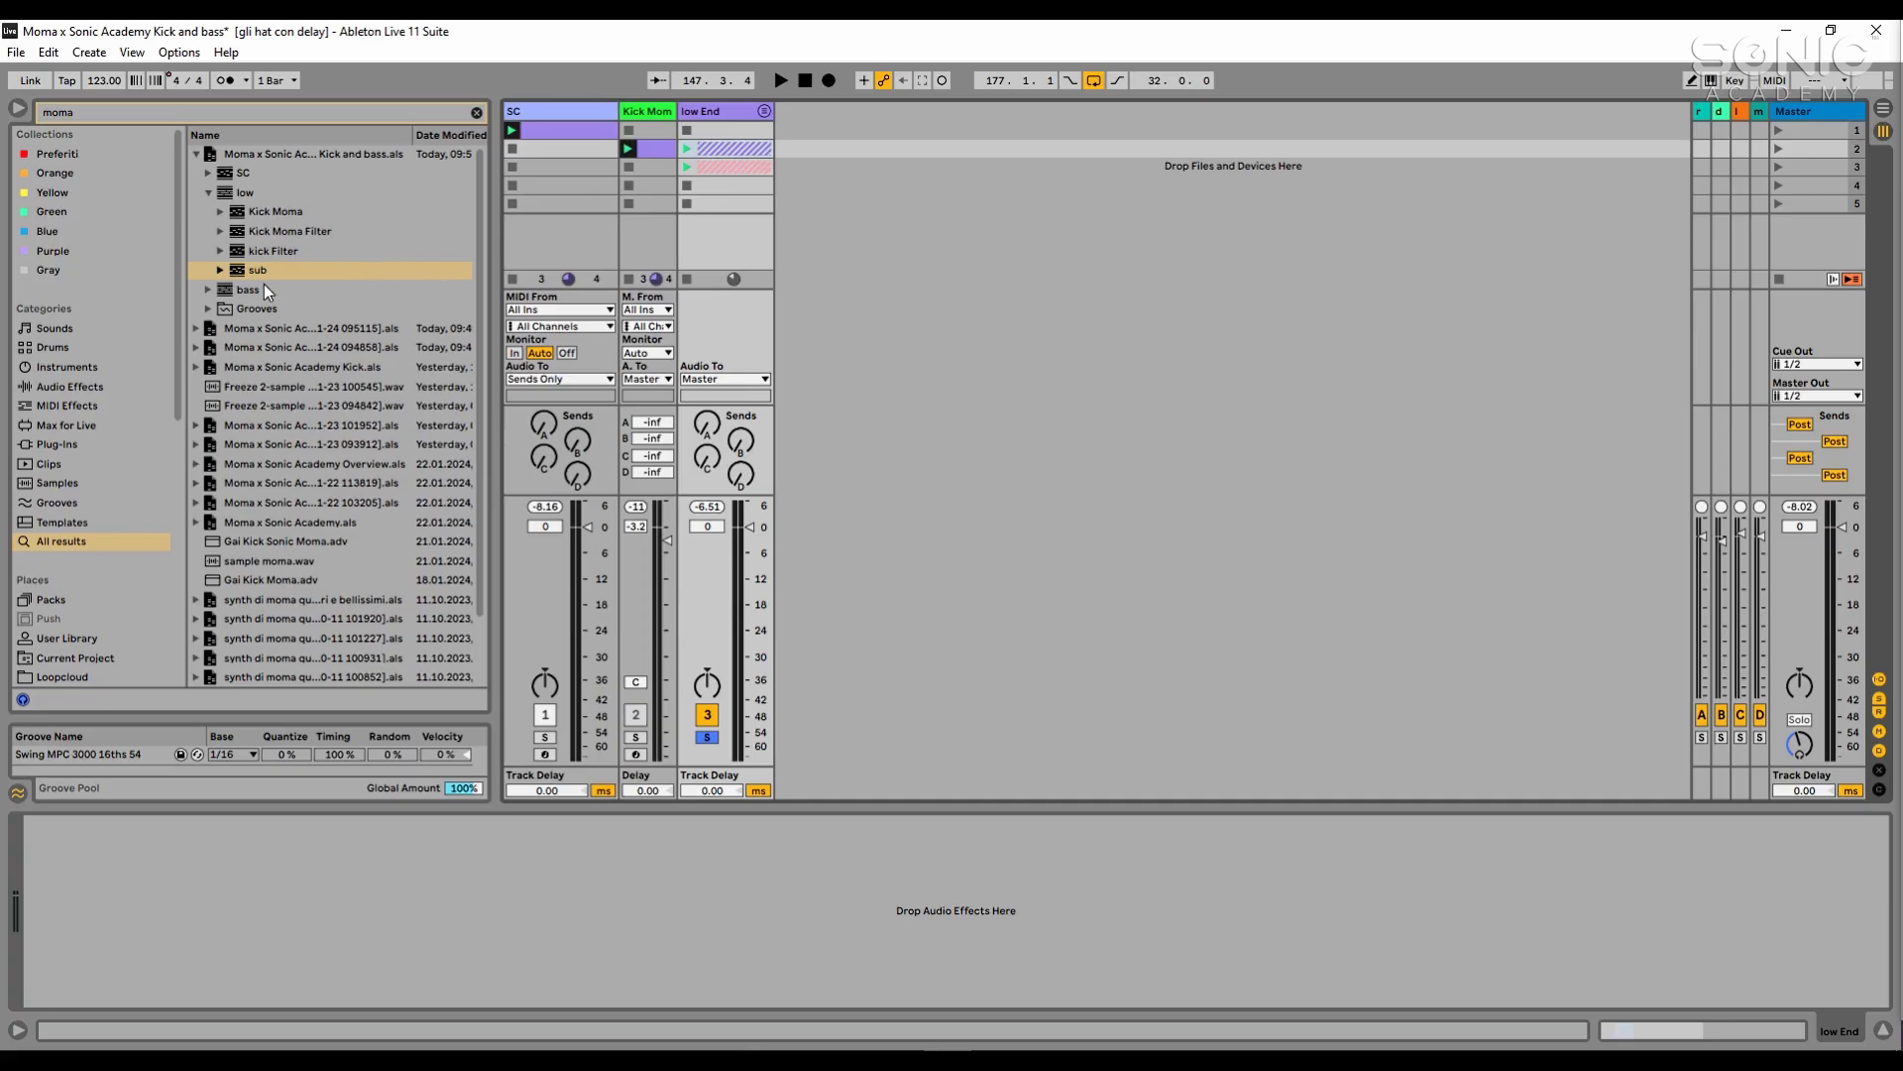
# - Import the bass0 track from the bass group of the saved Moma set, placing it after the low End group
pyautogui.click(208, 290)
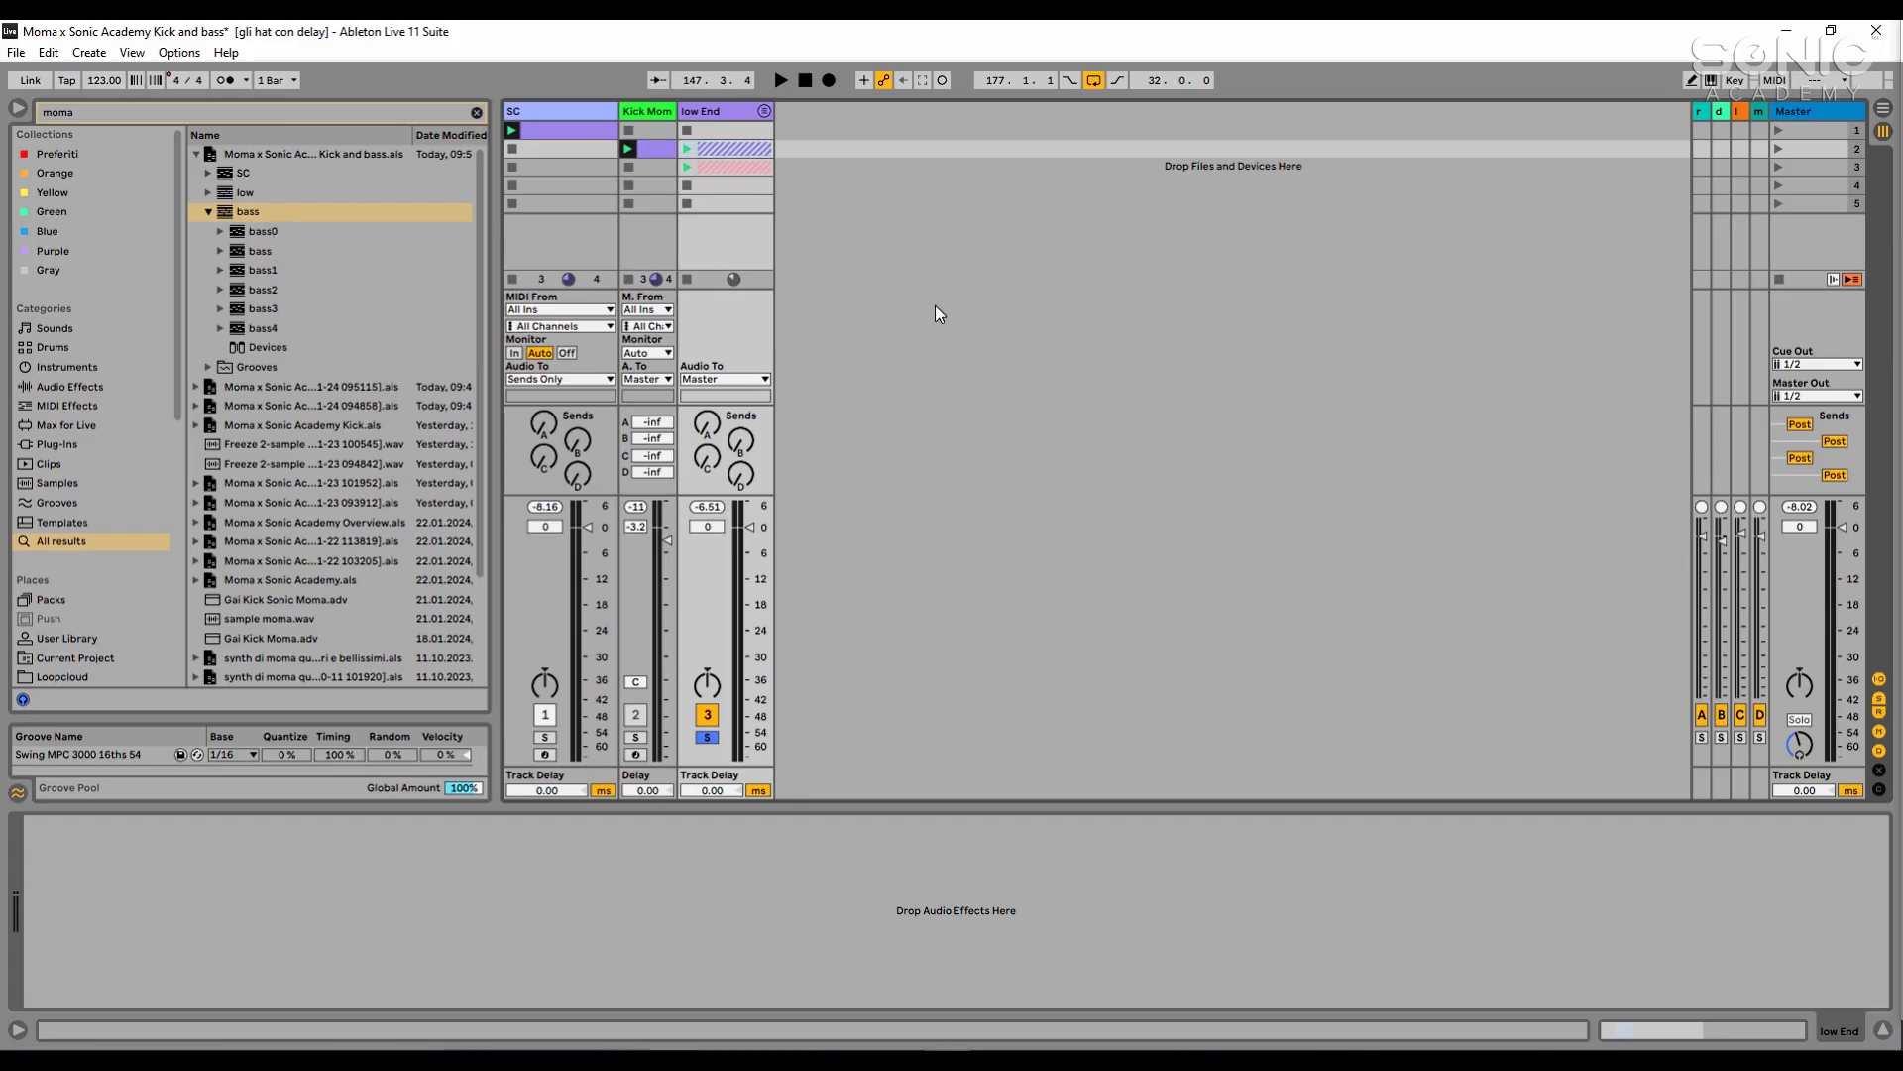
pyautogui.click(240, 232)
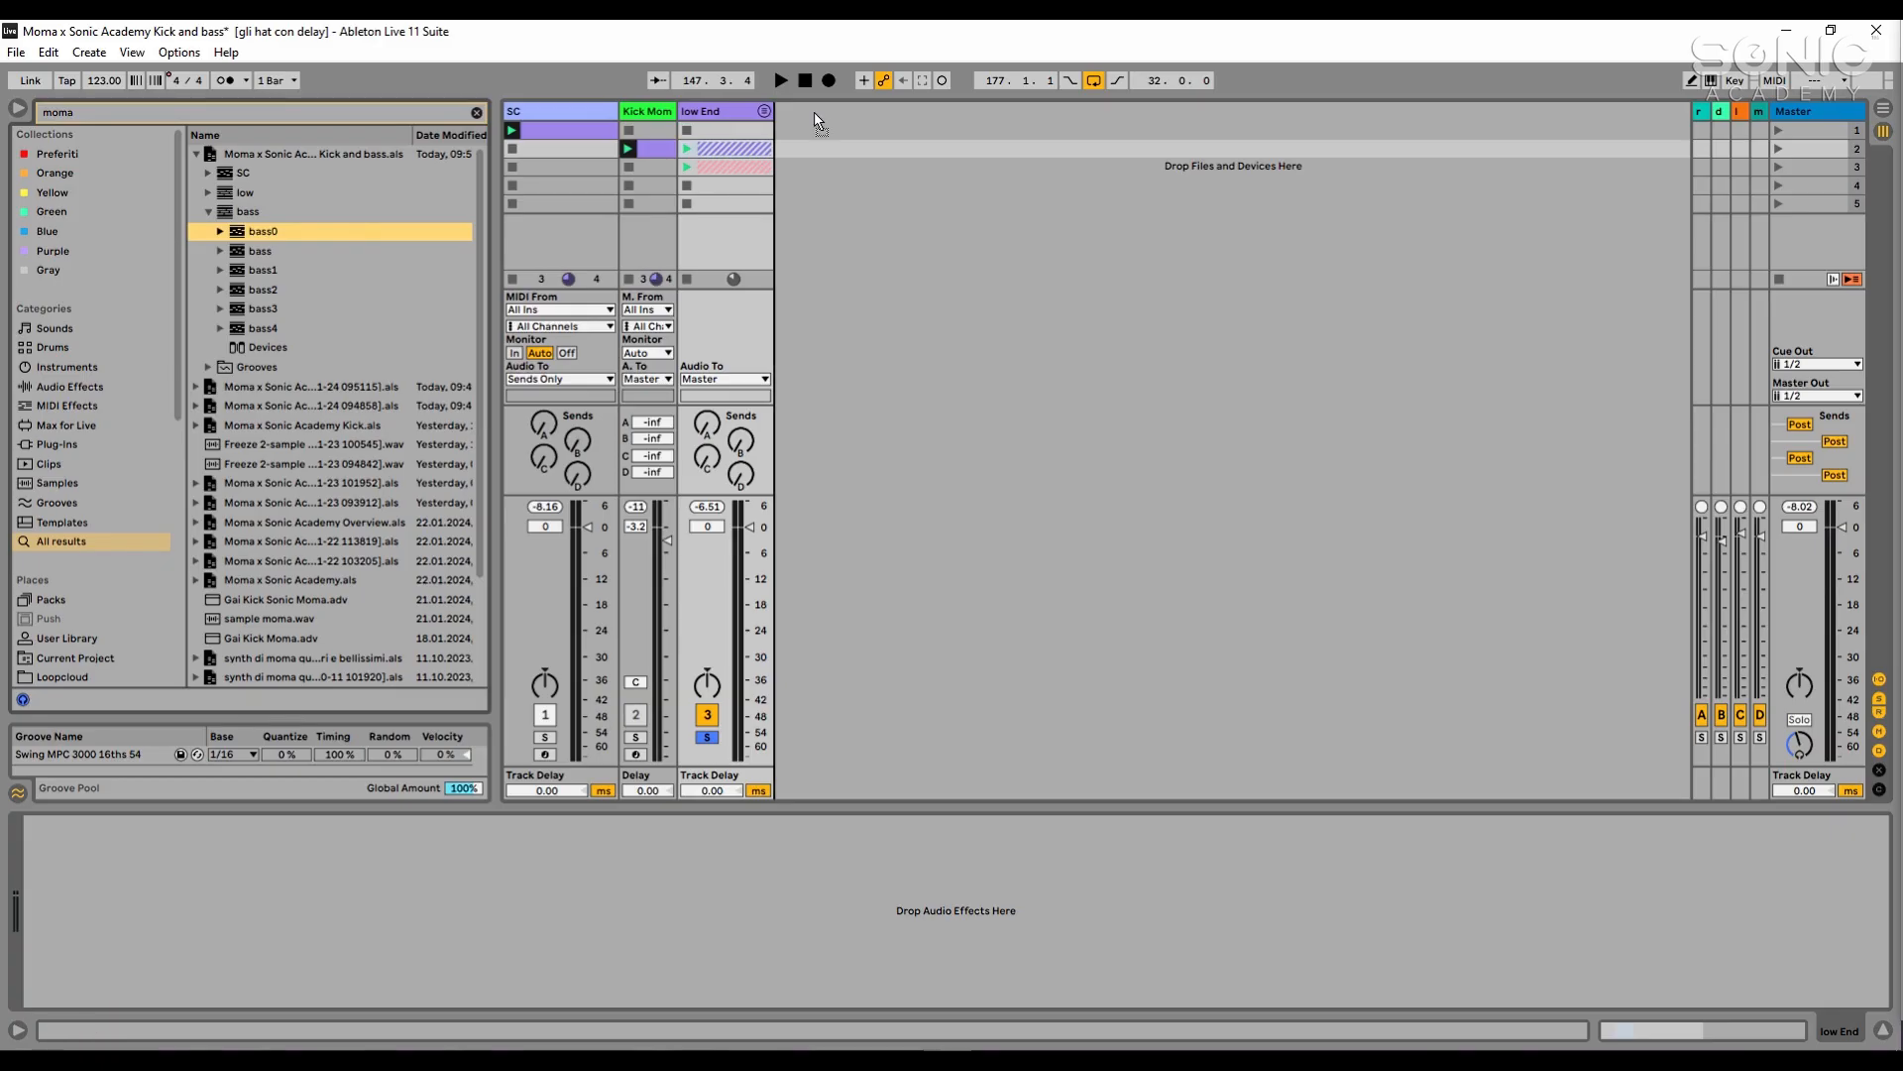
pyautogui.moveTo(815, 120); pyautogui.dragTo(818, 120)
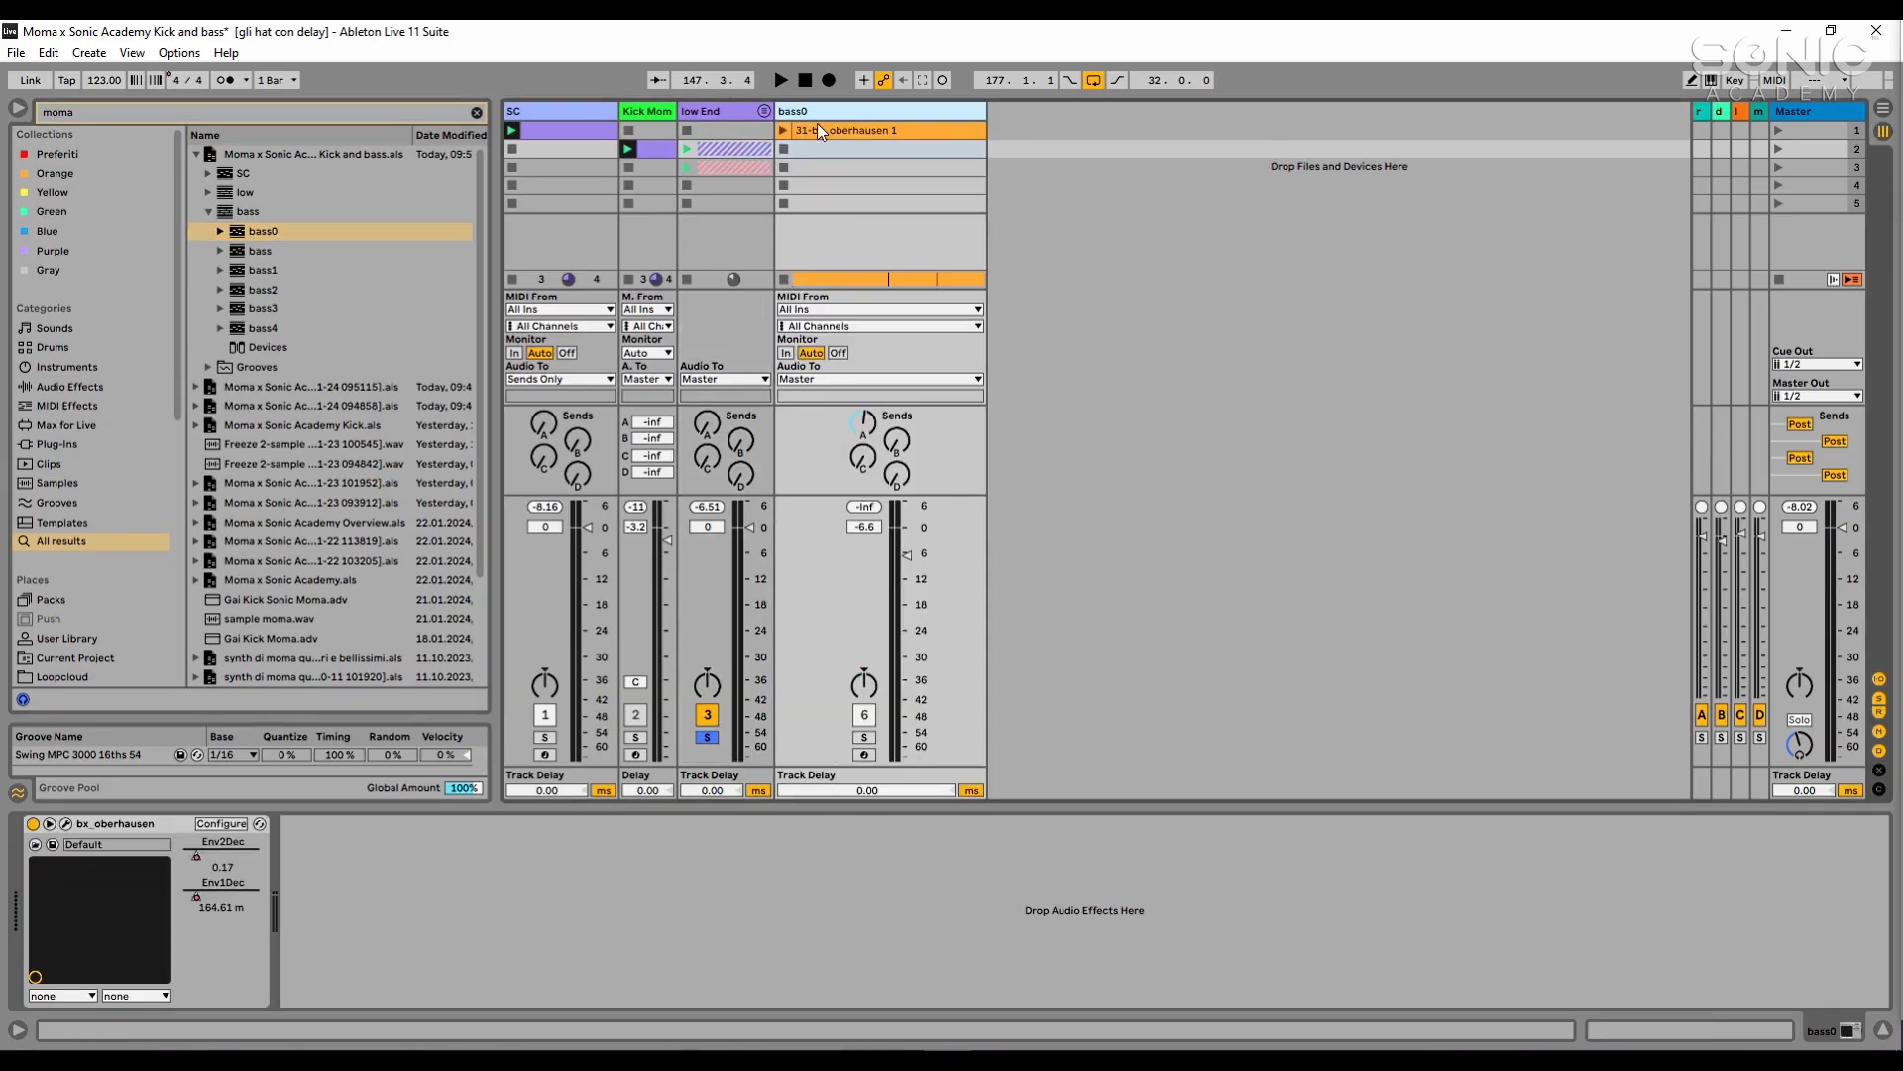
# - Open the bx_oberhausen synth of the bass0 track and place its window clear of the tracks
pyautogui.click(824, 132)
pyautogui.click(838, 110)
pyautogui.click(1199, 485)
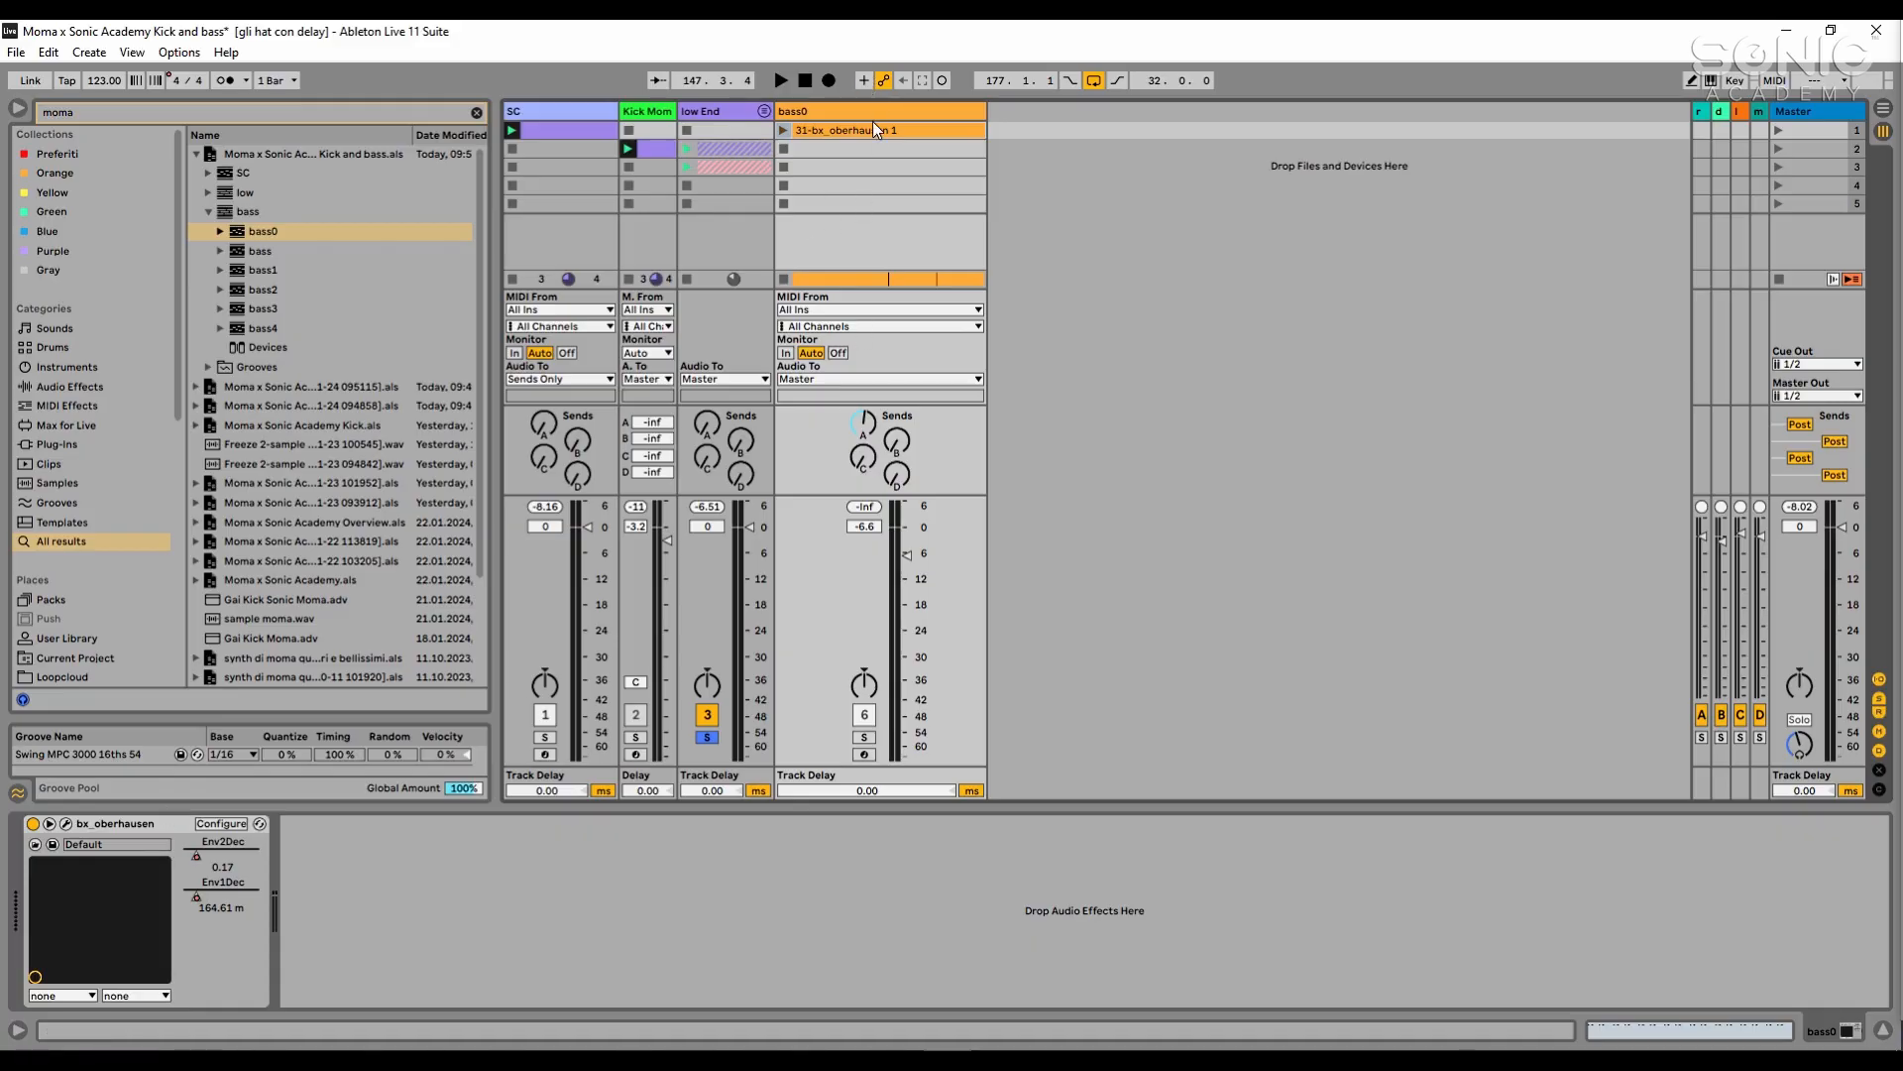
pyautogui.click(65, 823)
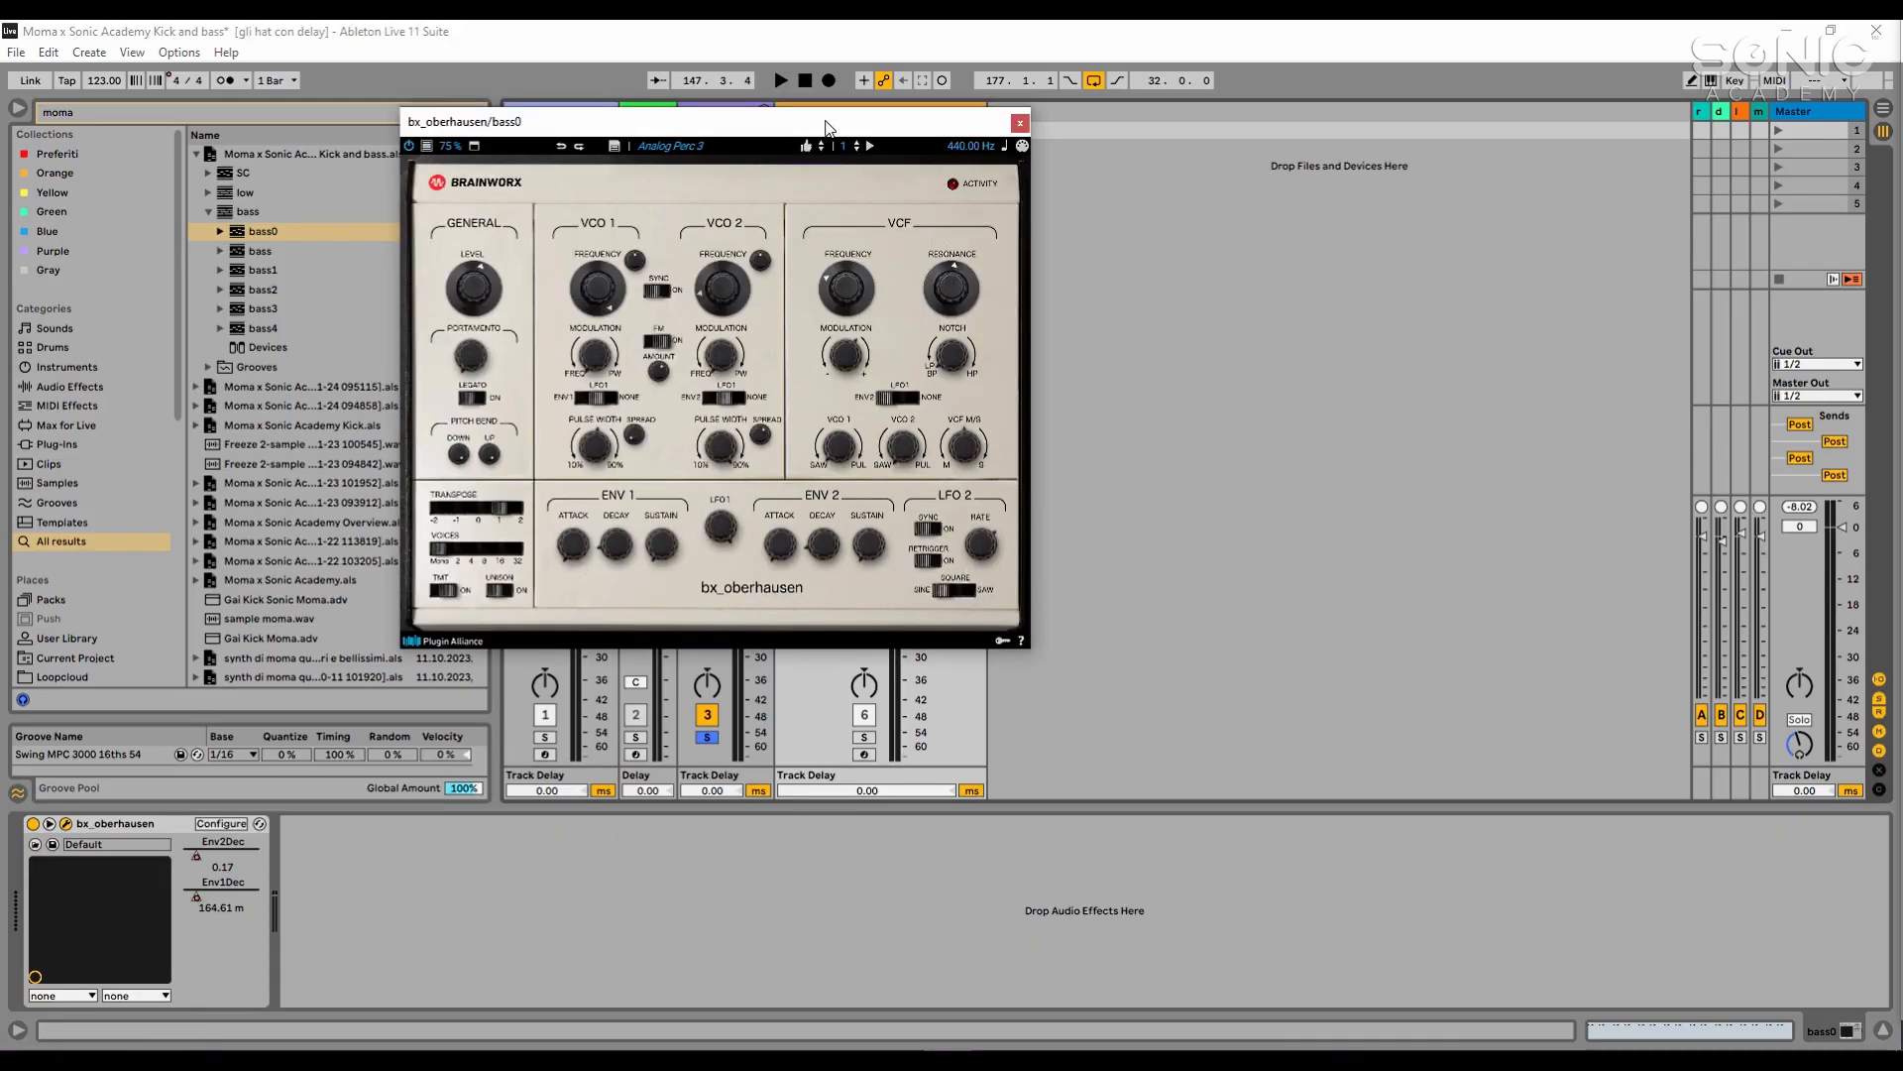
pyautogui.moveTo(827, 127); pyautogui.dragTo(1427, 161)
pyautogui.click(1277, 724)
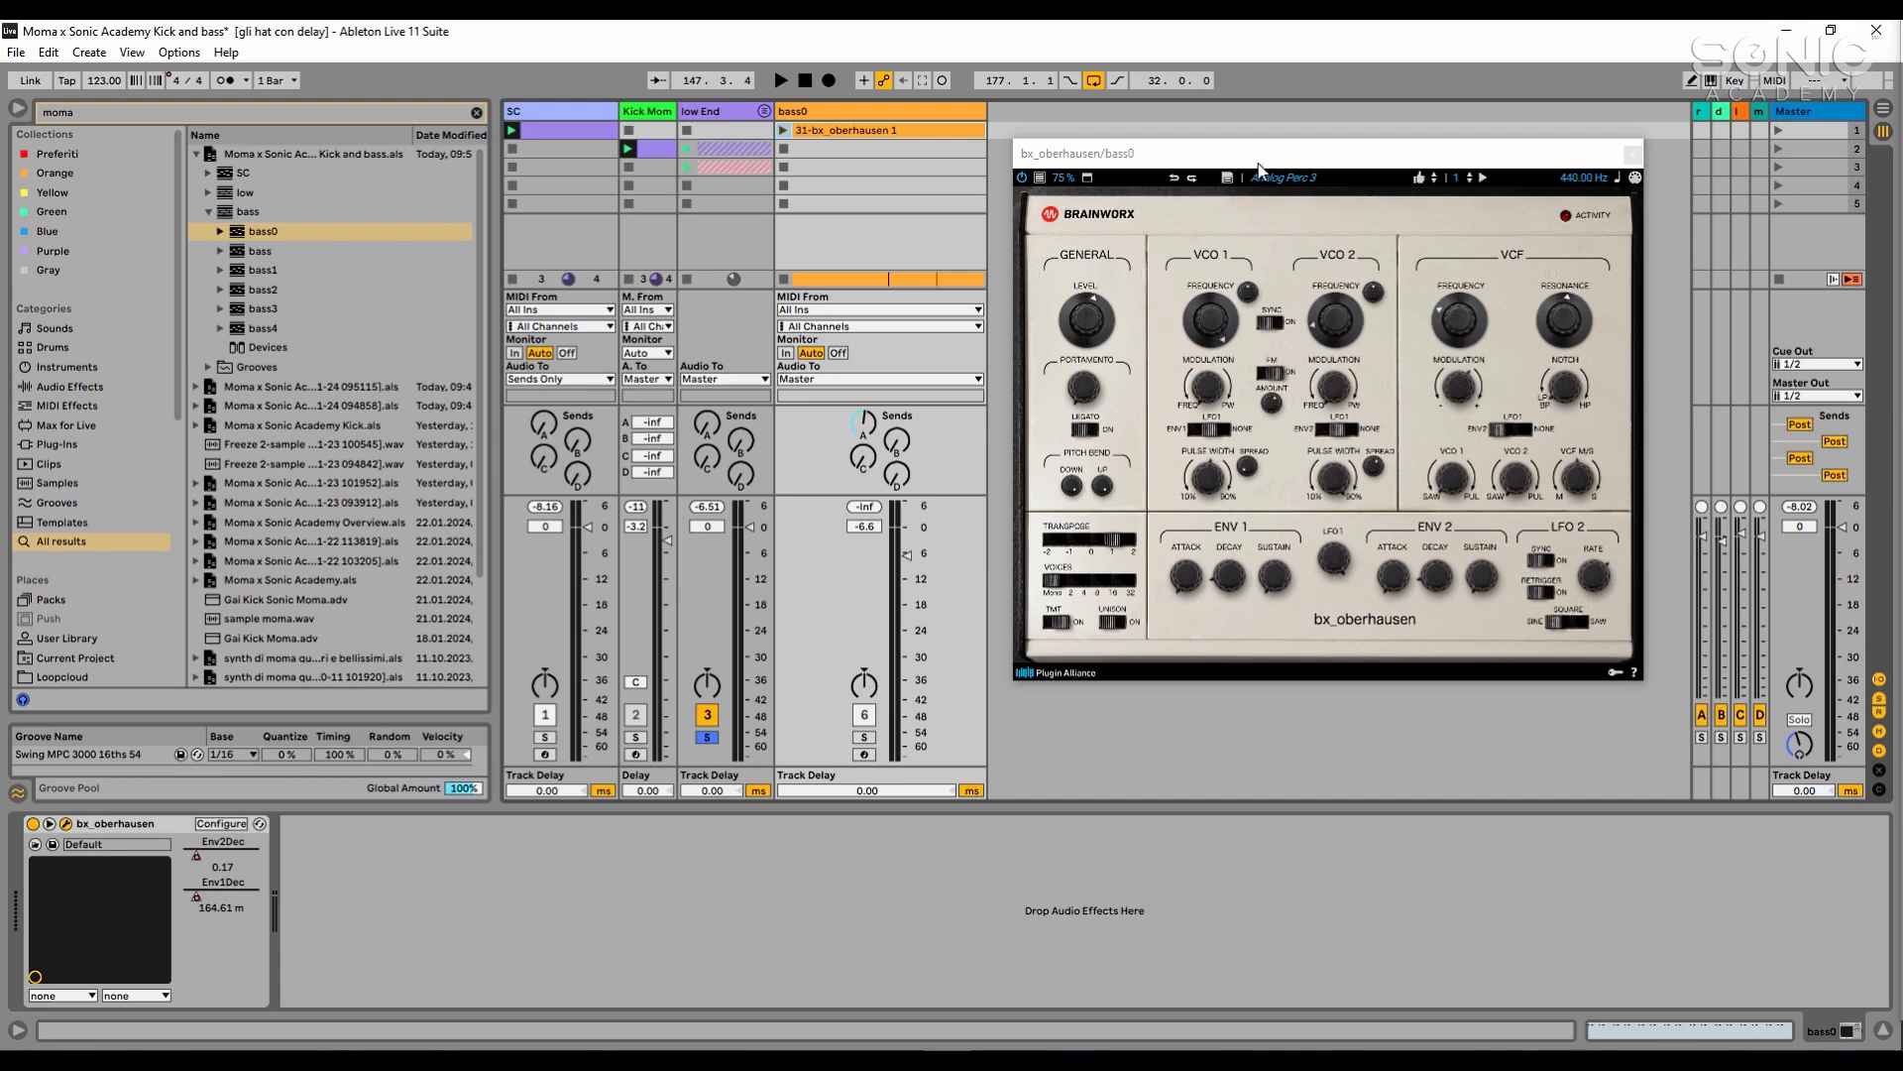
# - Solo the bass0 track, launch its 31-bx_oberhausen 1 clip and check the clip's MIDI notes
pyautogui.click(866, 736)
pyautogui.click(783, 130)
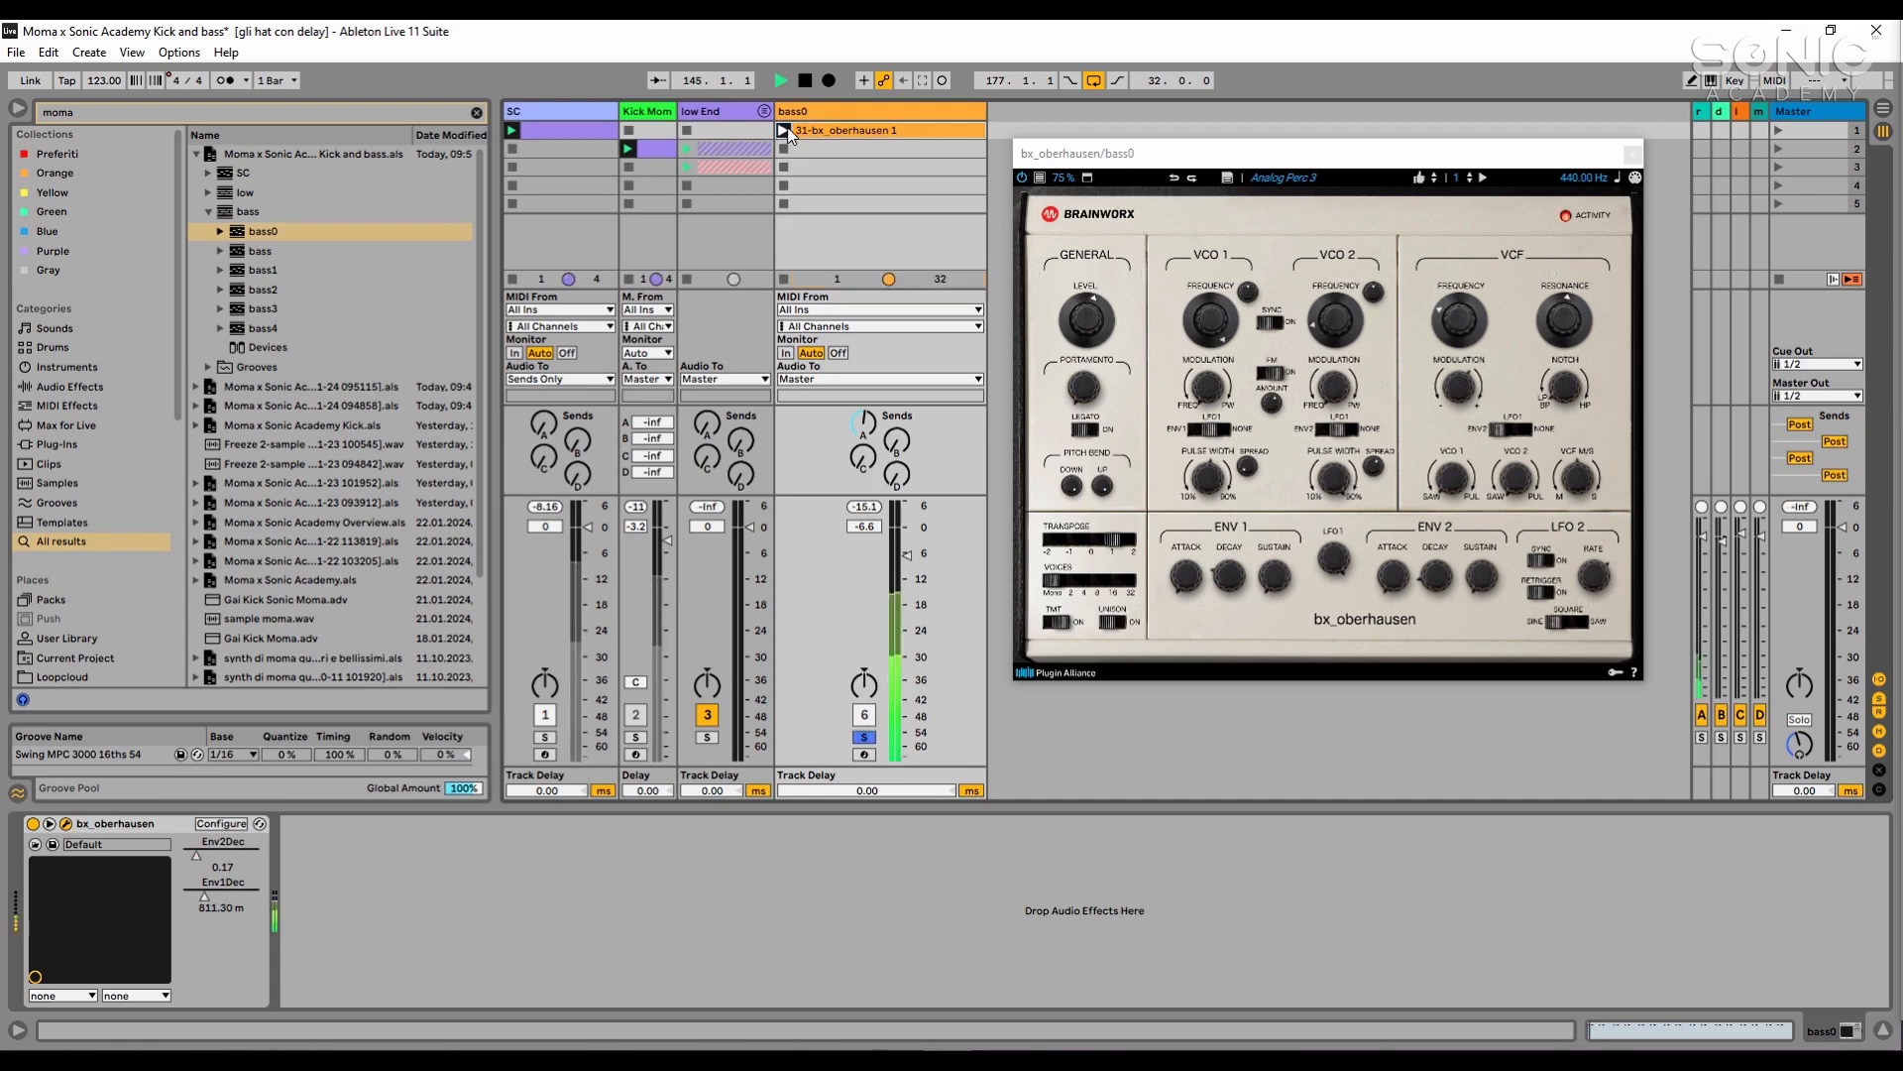
pyautogui.click(898, 133)
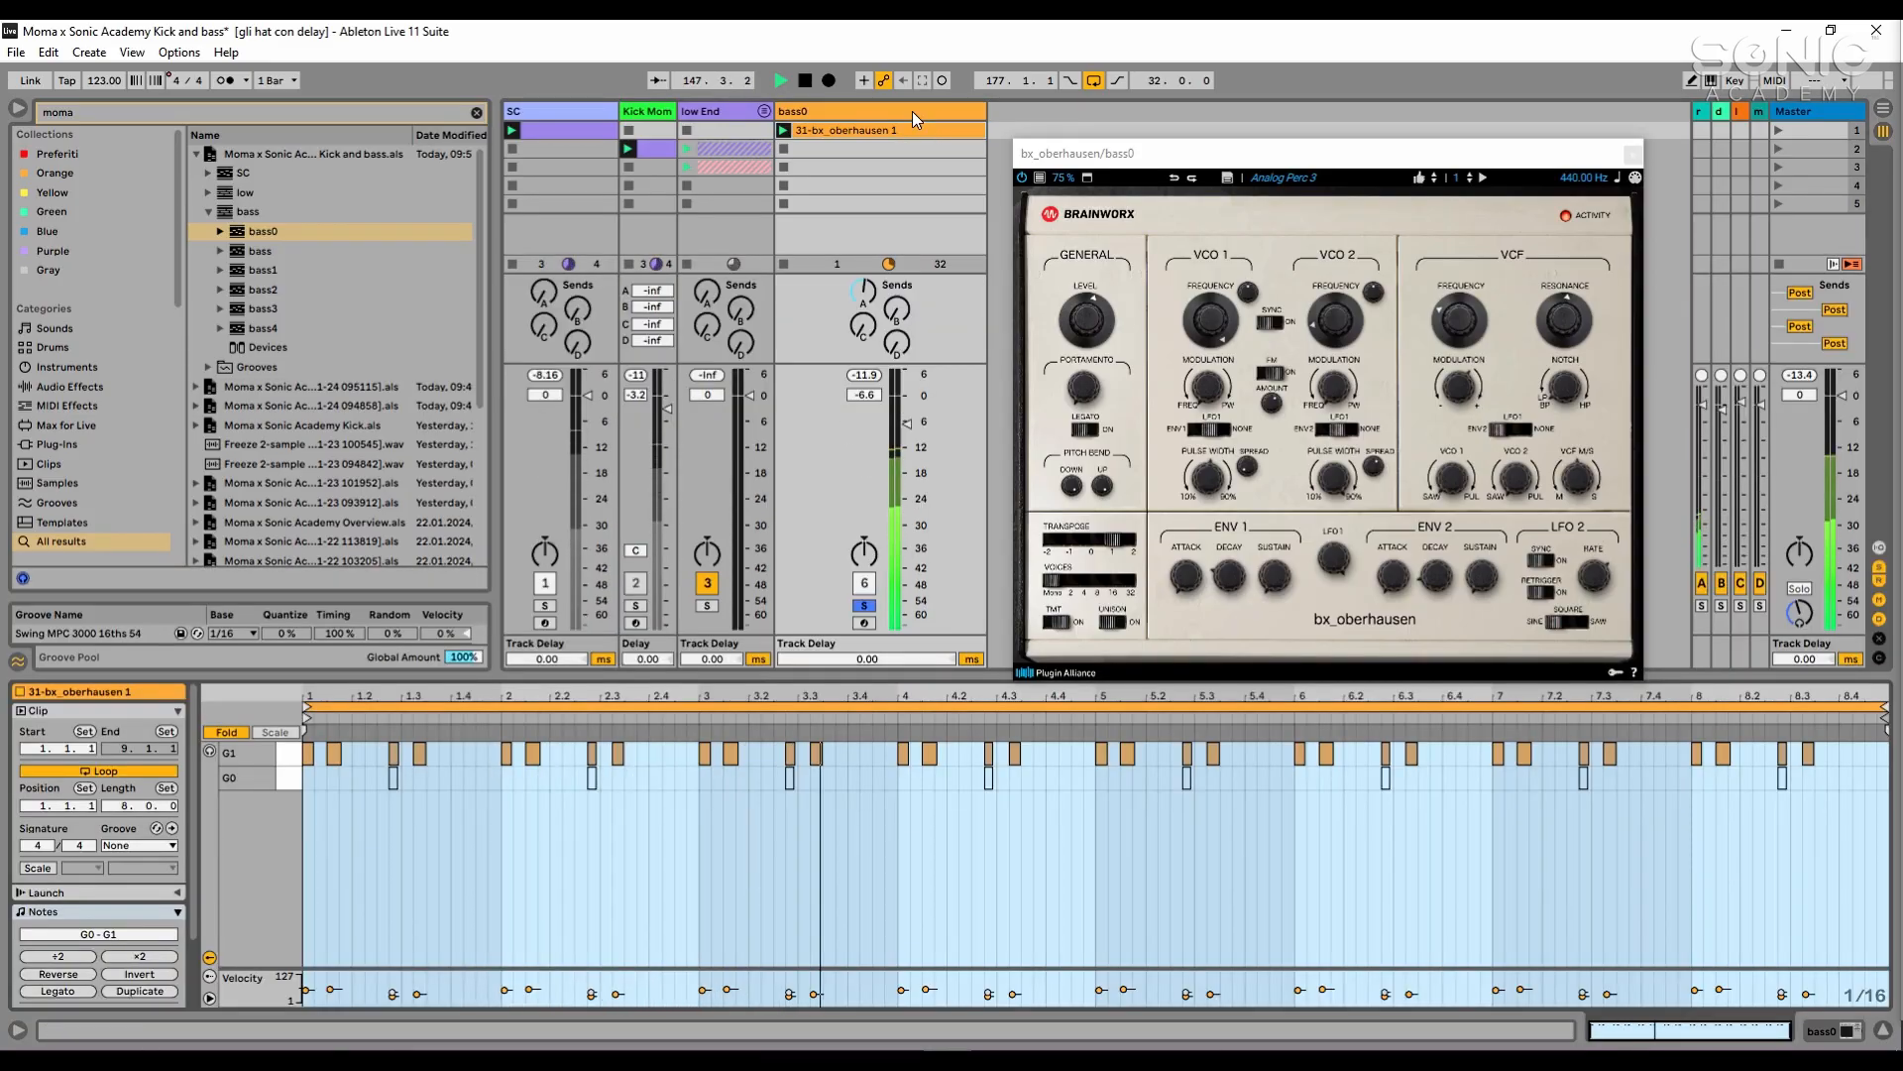
pyautogui.click(912, 111)
pyautogui.doubleClick(912, 112)
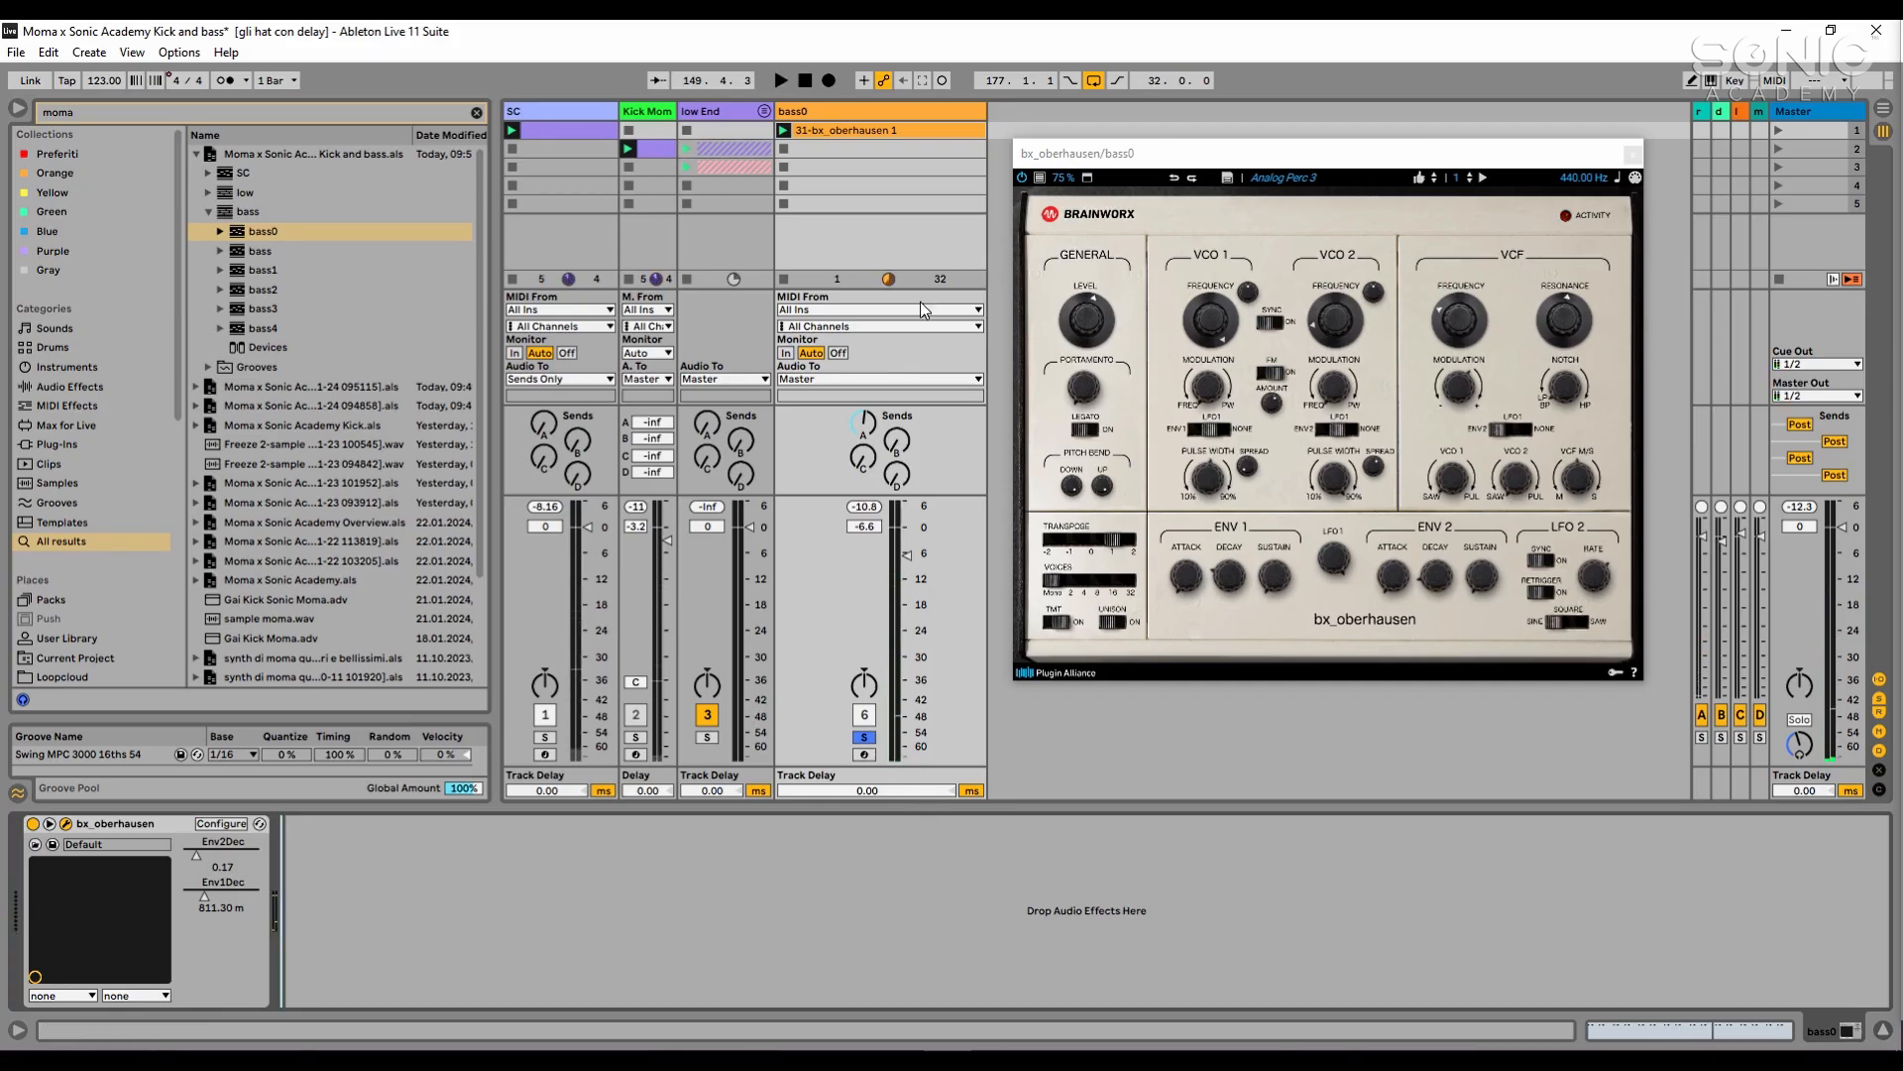
# - Try longer Env2Dec and Env1Dec times on bx_oberhausen while bass0 plays, and undo both decay changes
pyautogui.click(890, 110)
pyautogui.press('space')
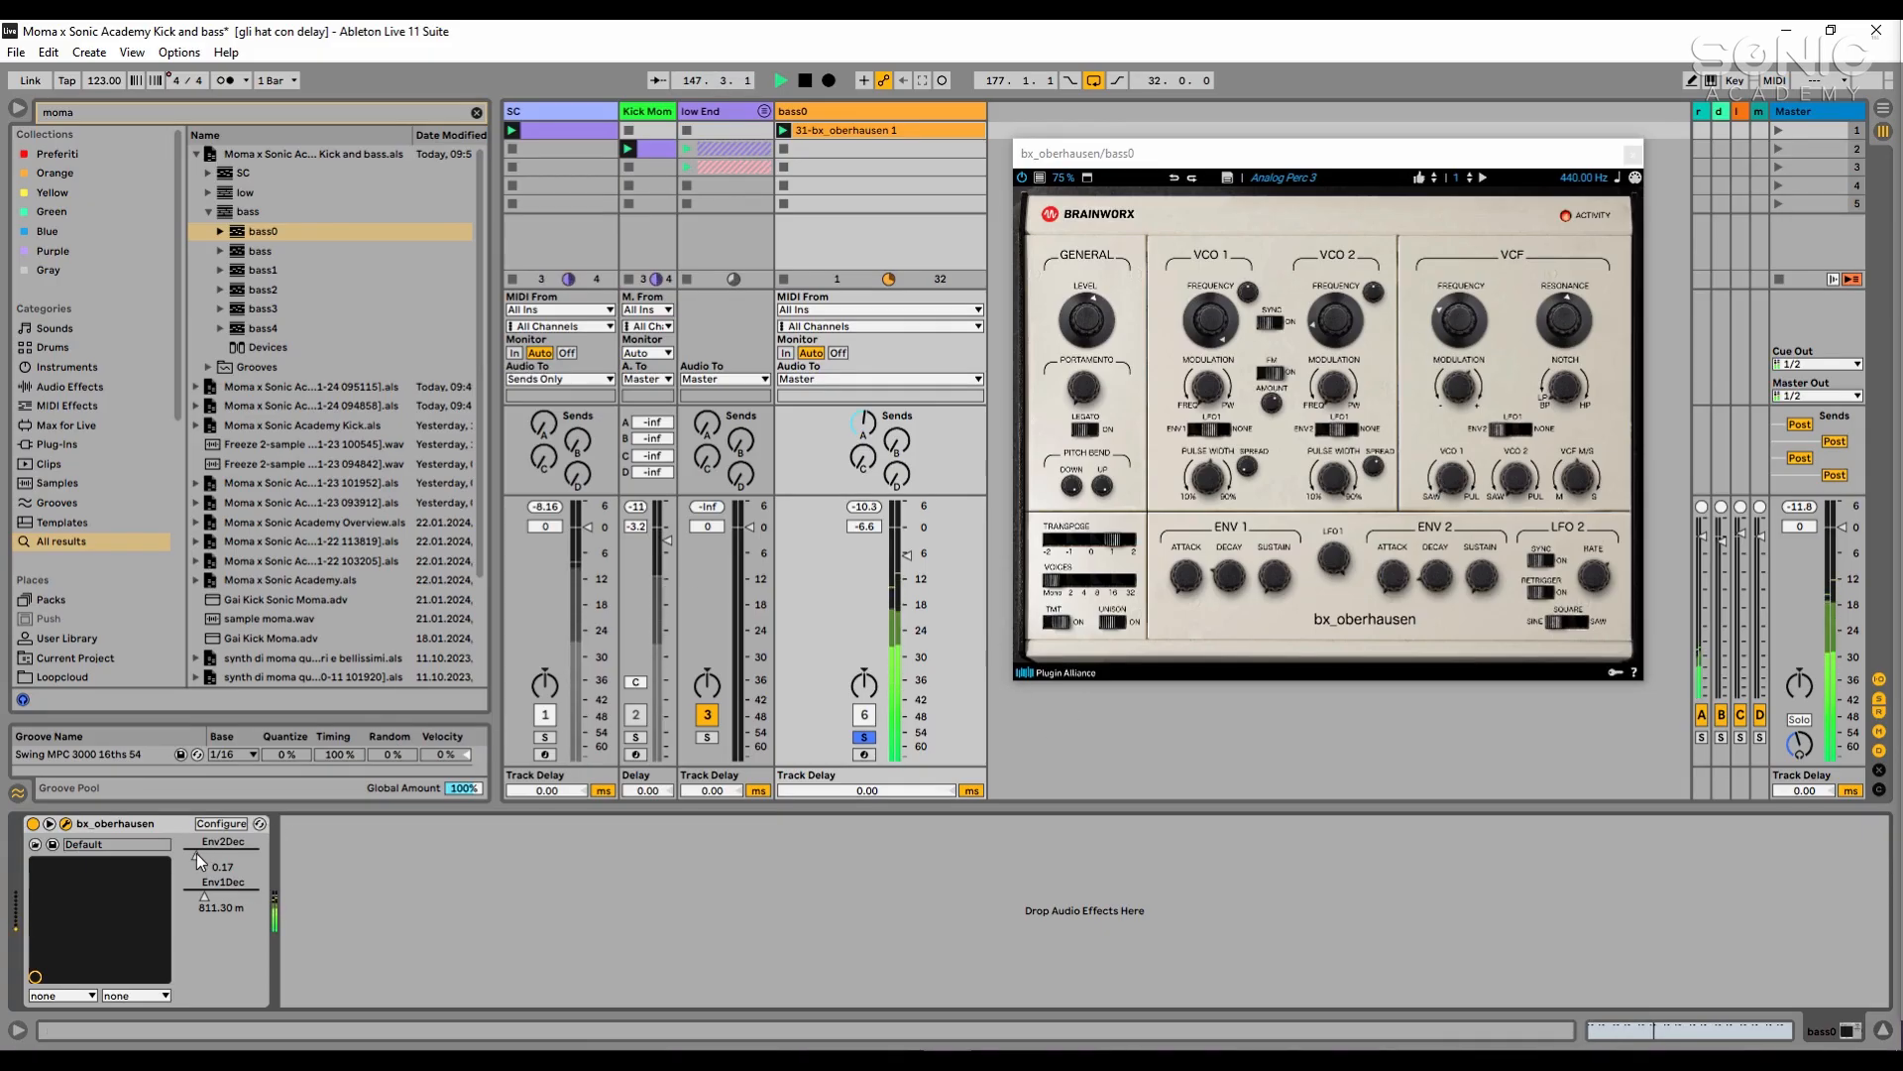
pyautogui.moveTo(201, 861)
pyautogui.mouseDown()
pyautogui.moveTo(201, 785)
pyautogui.moveTo(202, 808)
pyautogui.mouseUp()
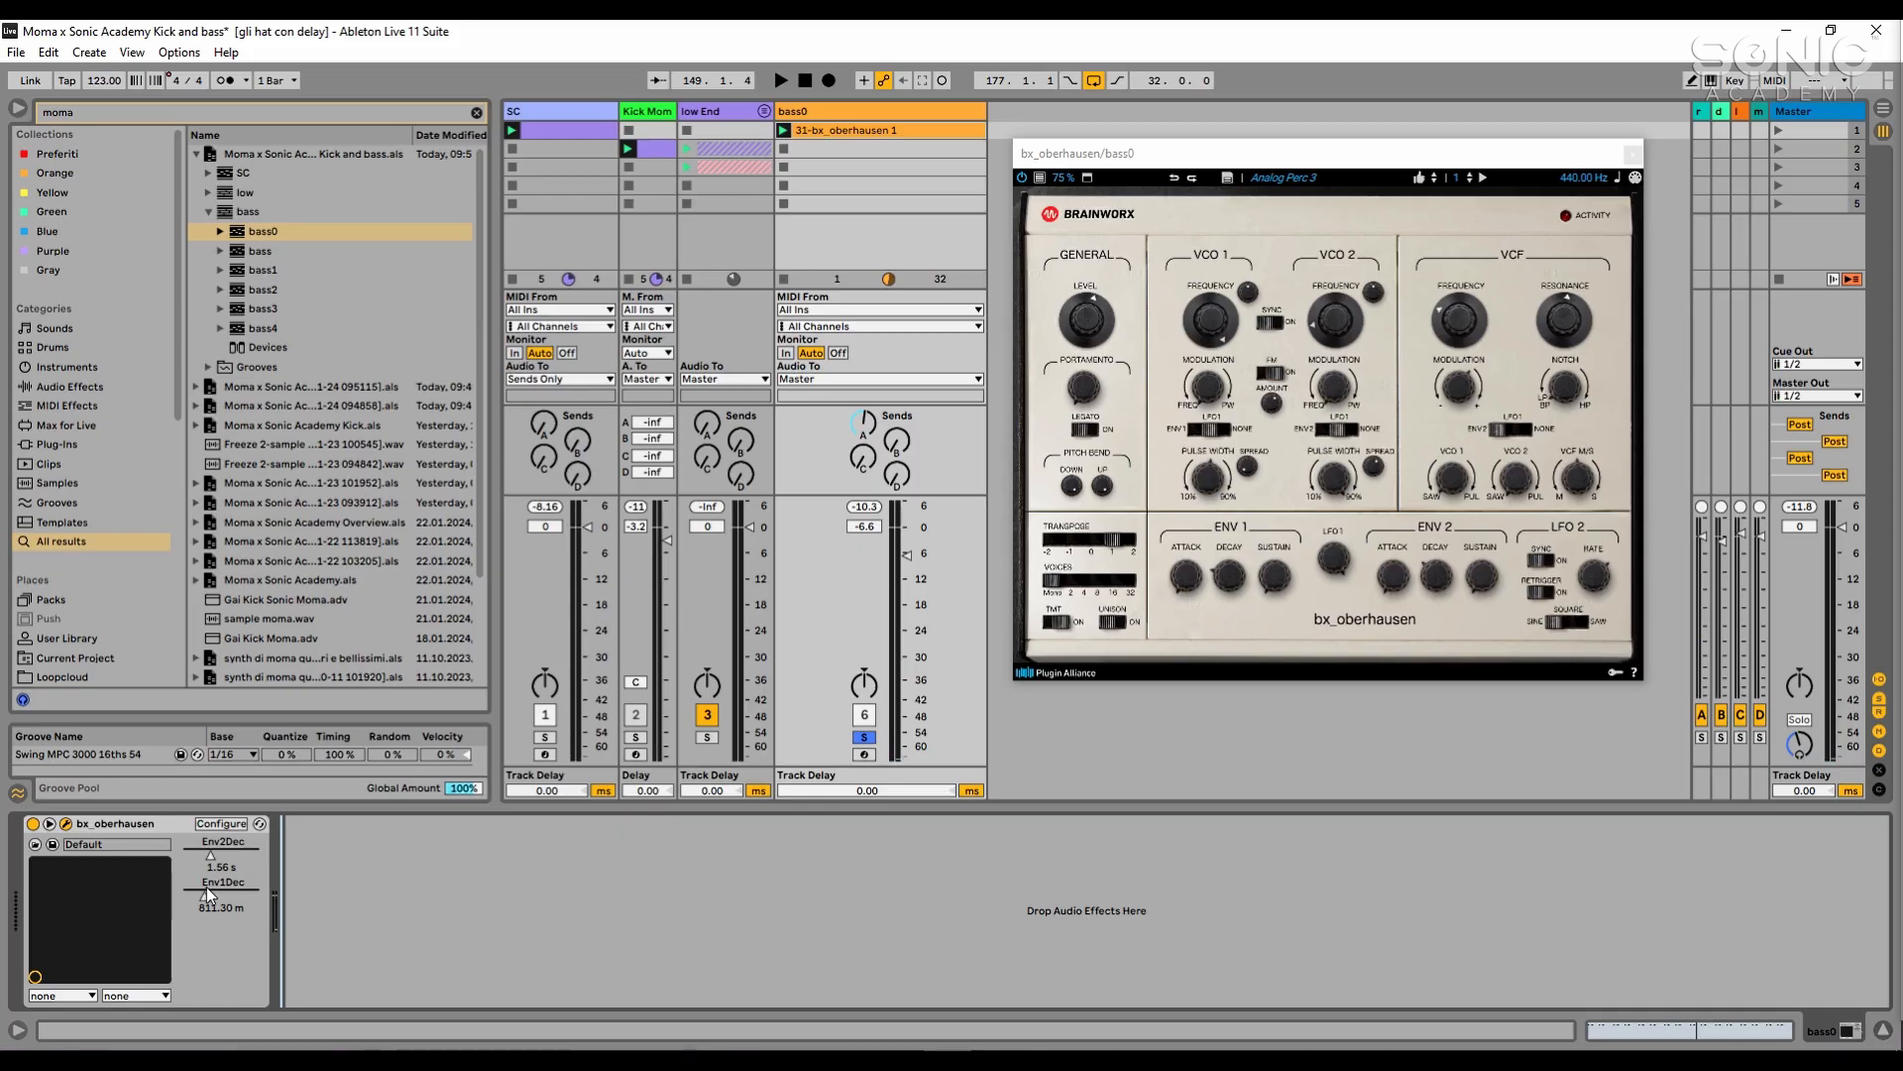
pyautogui.moveTo(206, 897); pyautogui.dragTo(206, 838)
pyautogui.press('space')
pyautogui.hotkey('ctrl', 'z')
pyautogui.hotkey('ctrl', 'z')
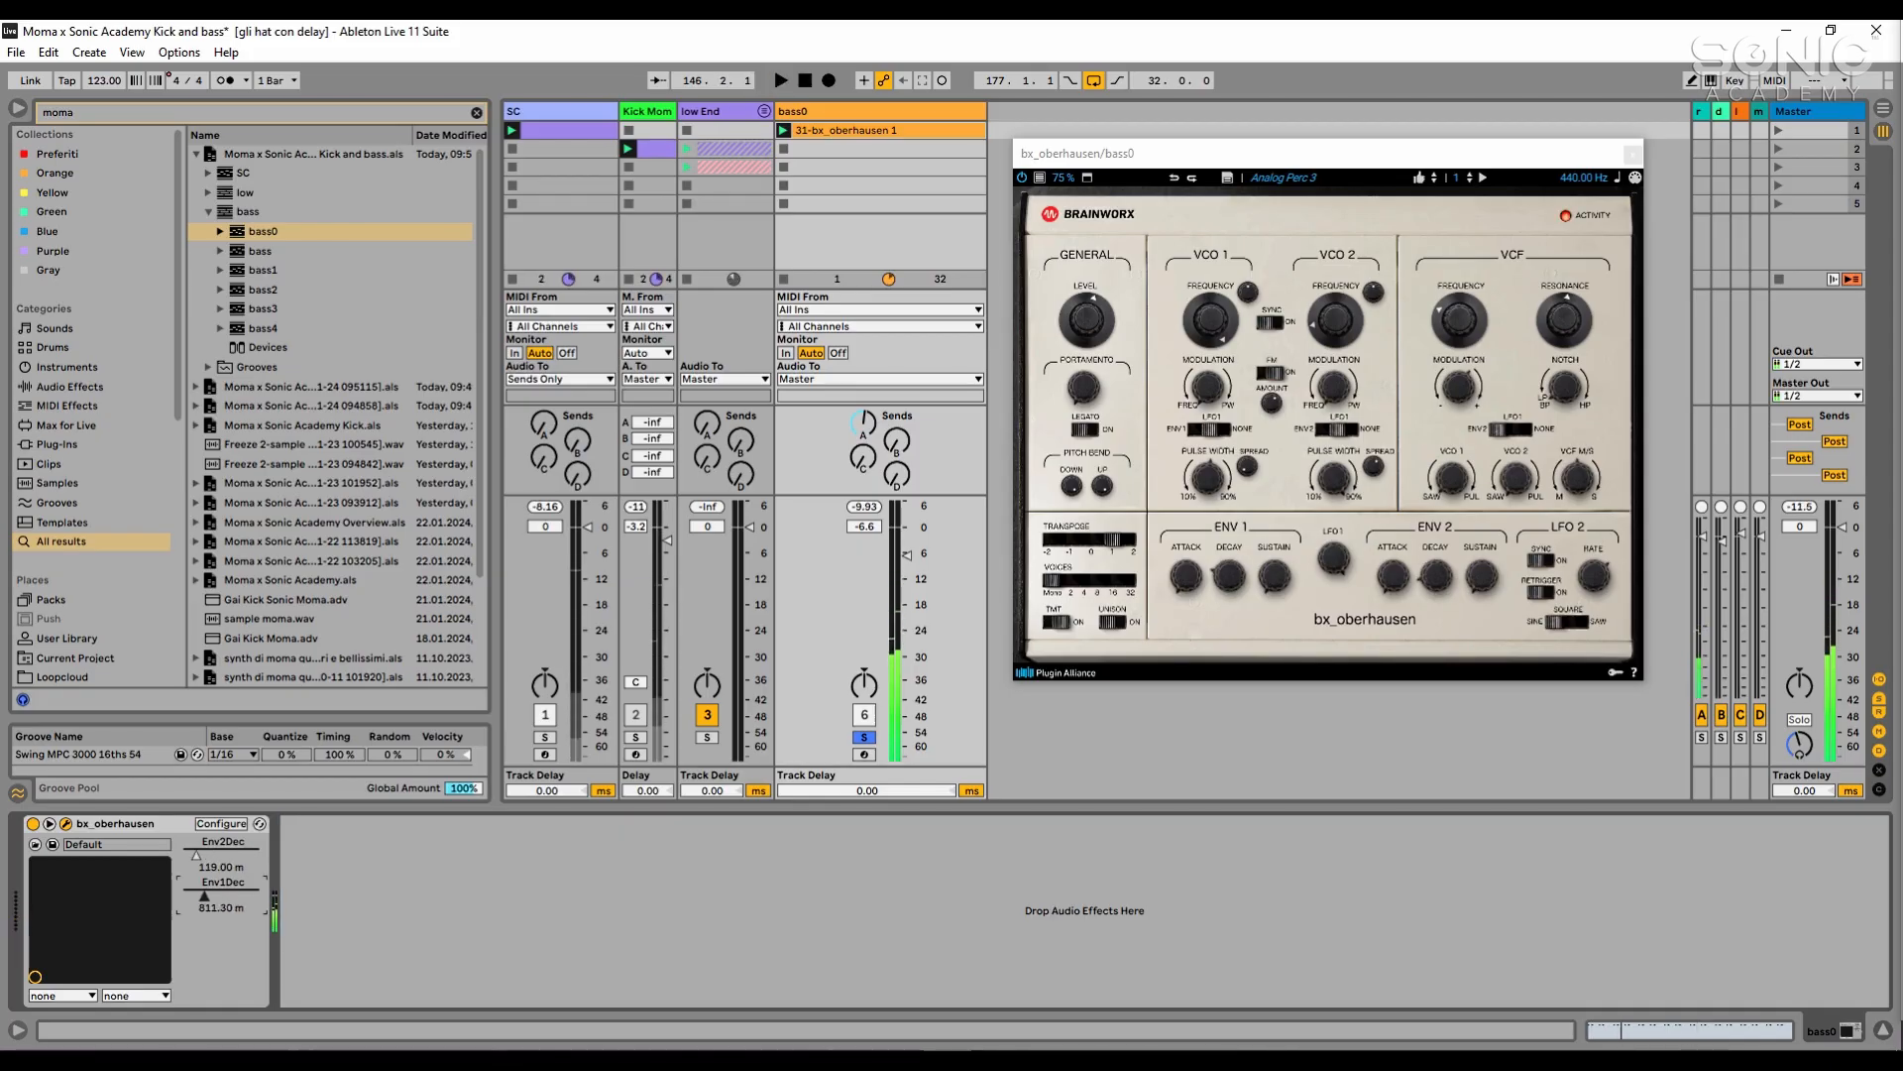
# - Search the audio effects for "eq" and add an EQ Eight after bx_oberhausen on bass0
pyautogui.click(340, 885)
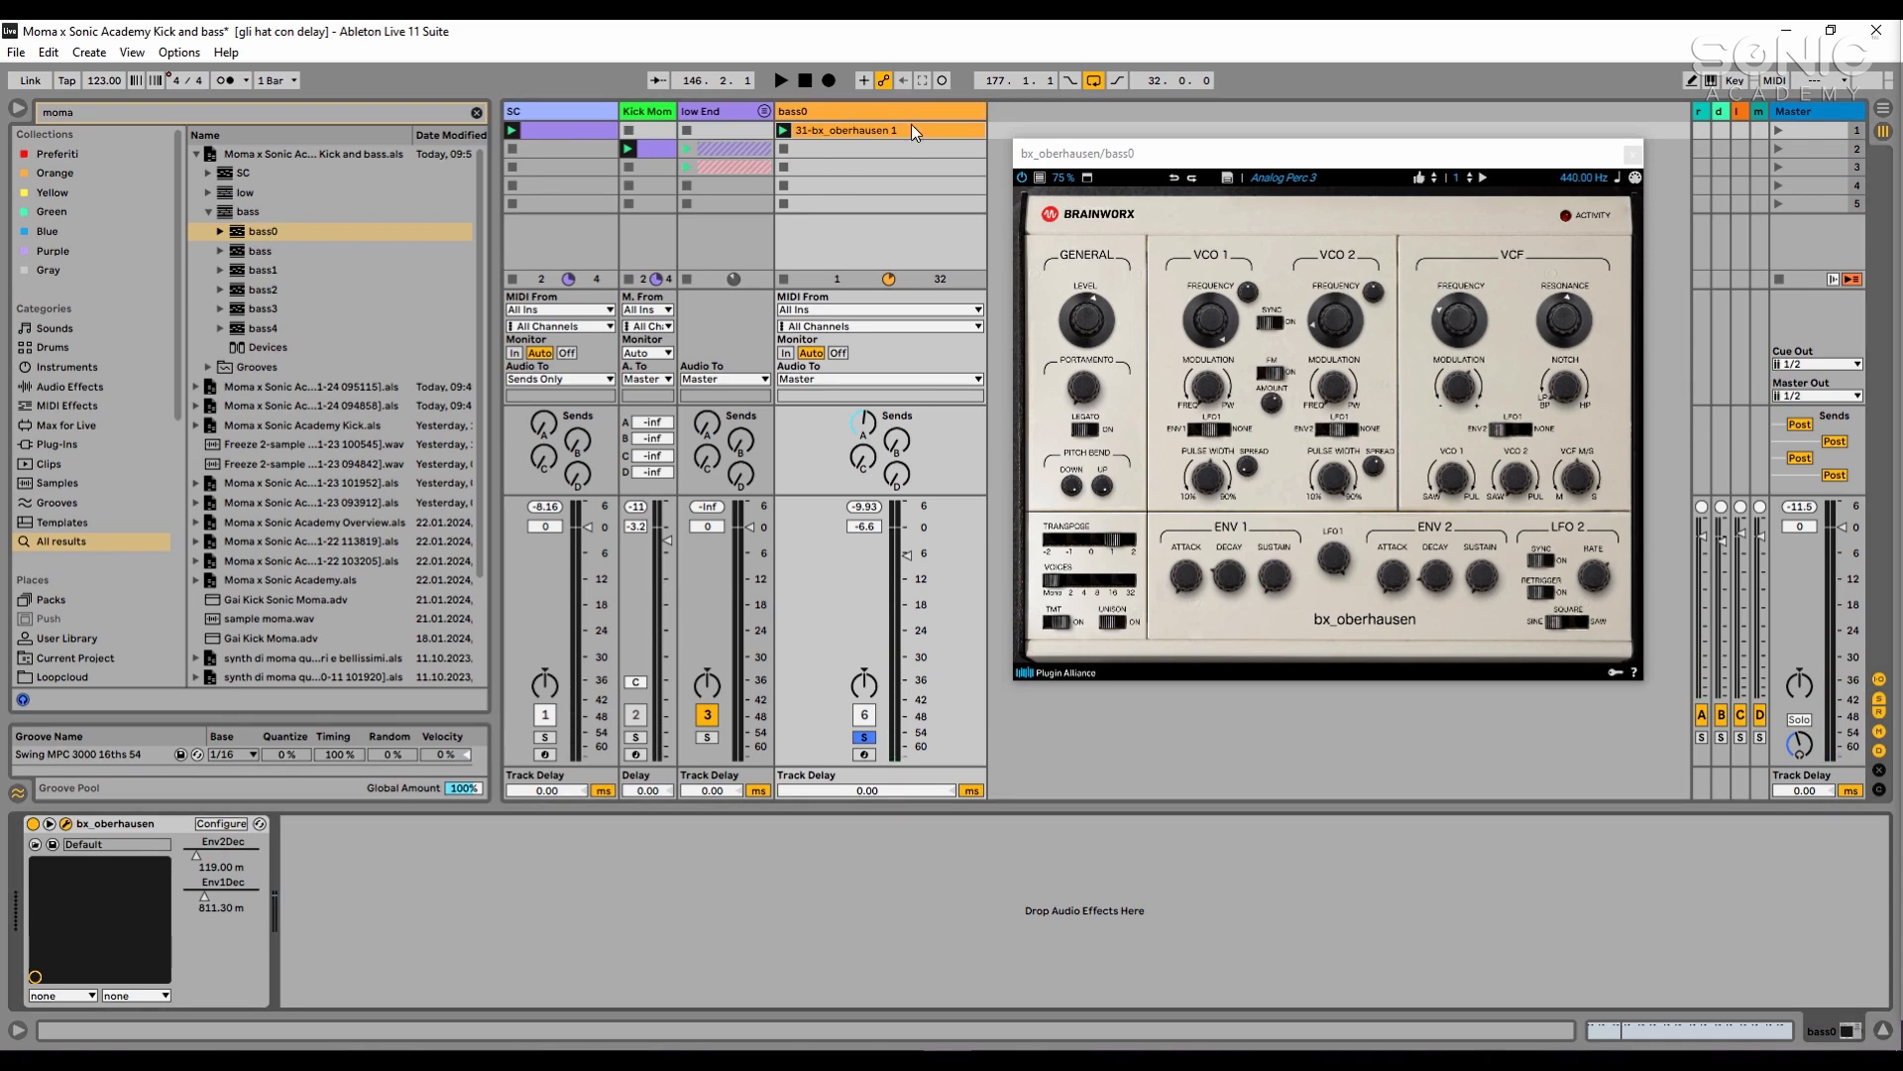
pyautogui.click(720, 132)
pyautogui.click(407, 115)
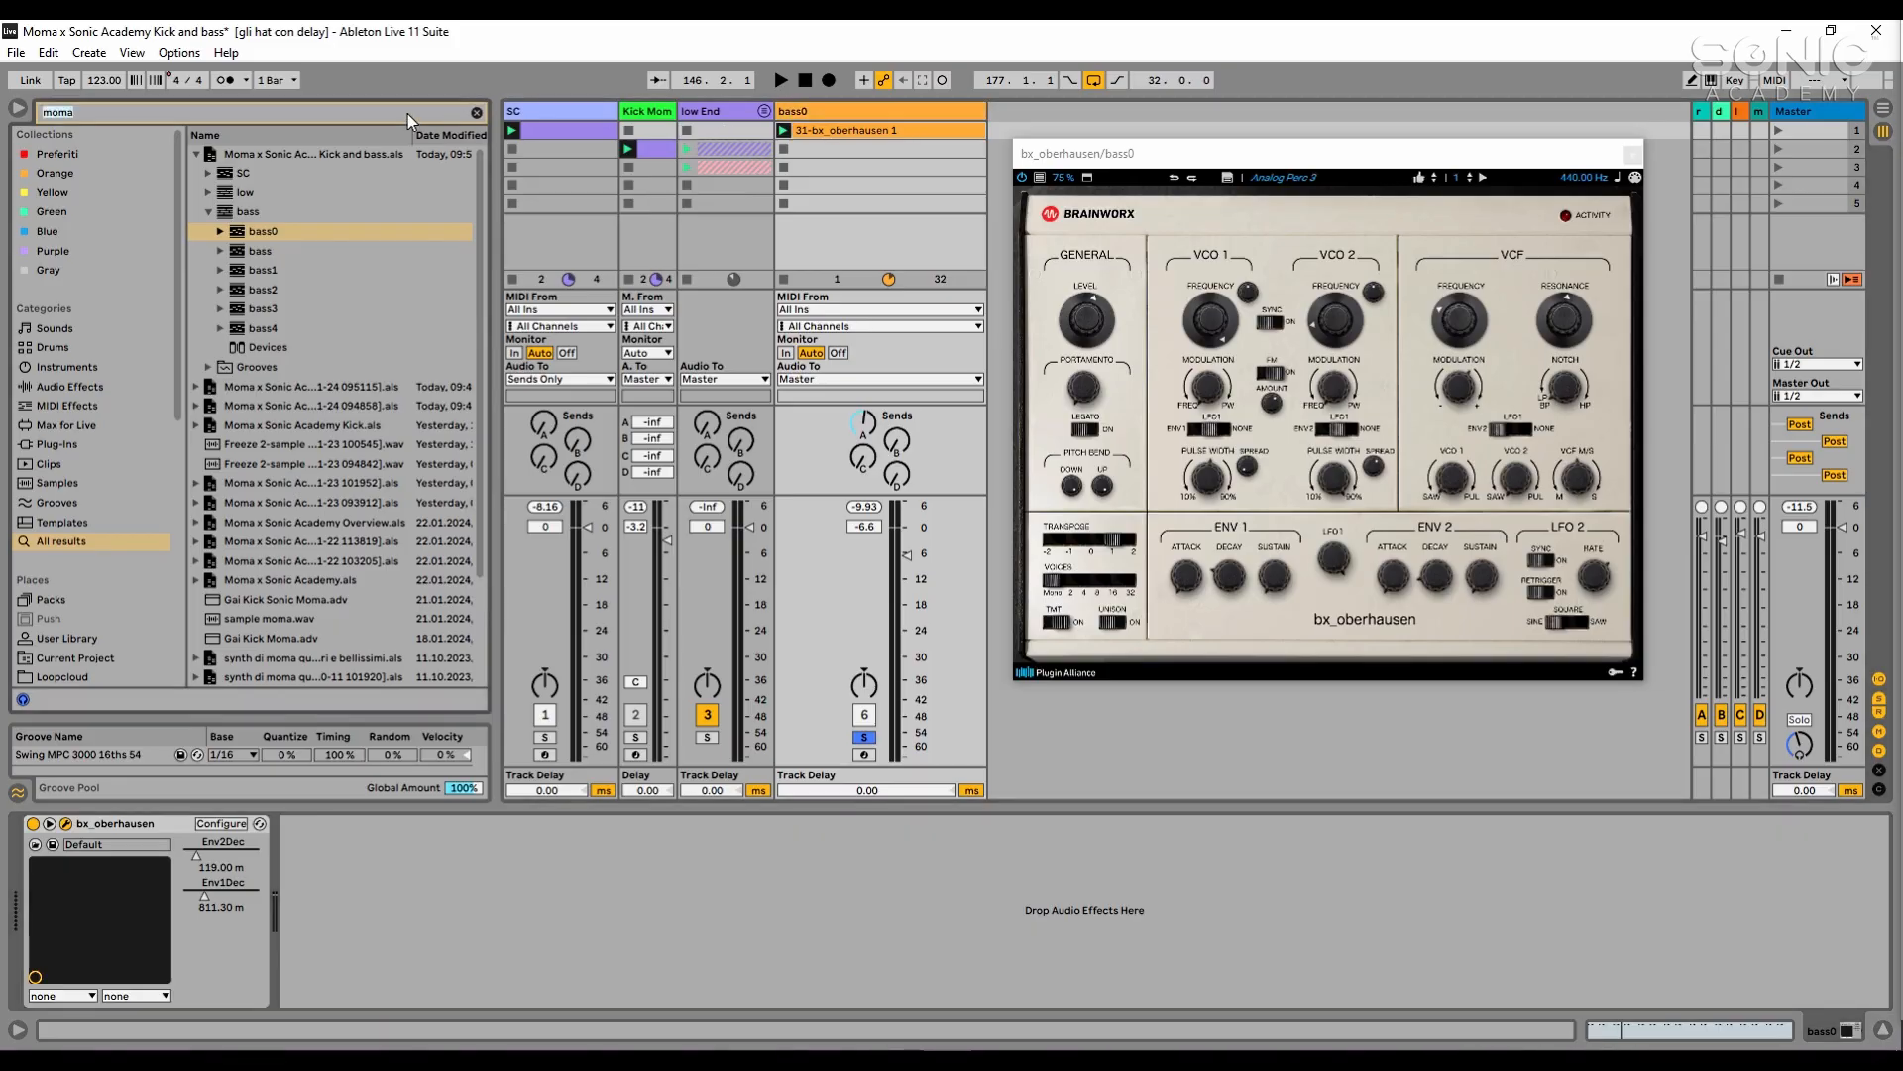
pyautogui.click(121, 389)
pyautogui.doubleClick(281, 230)
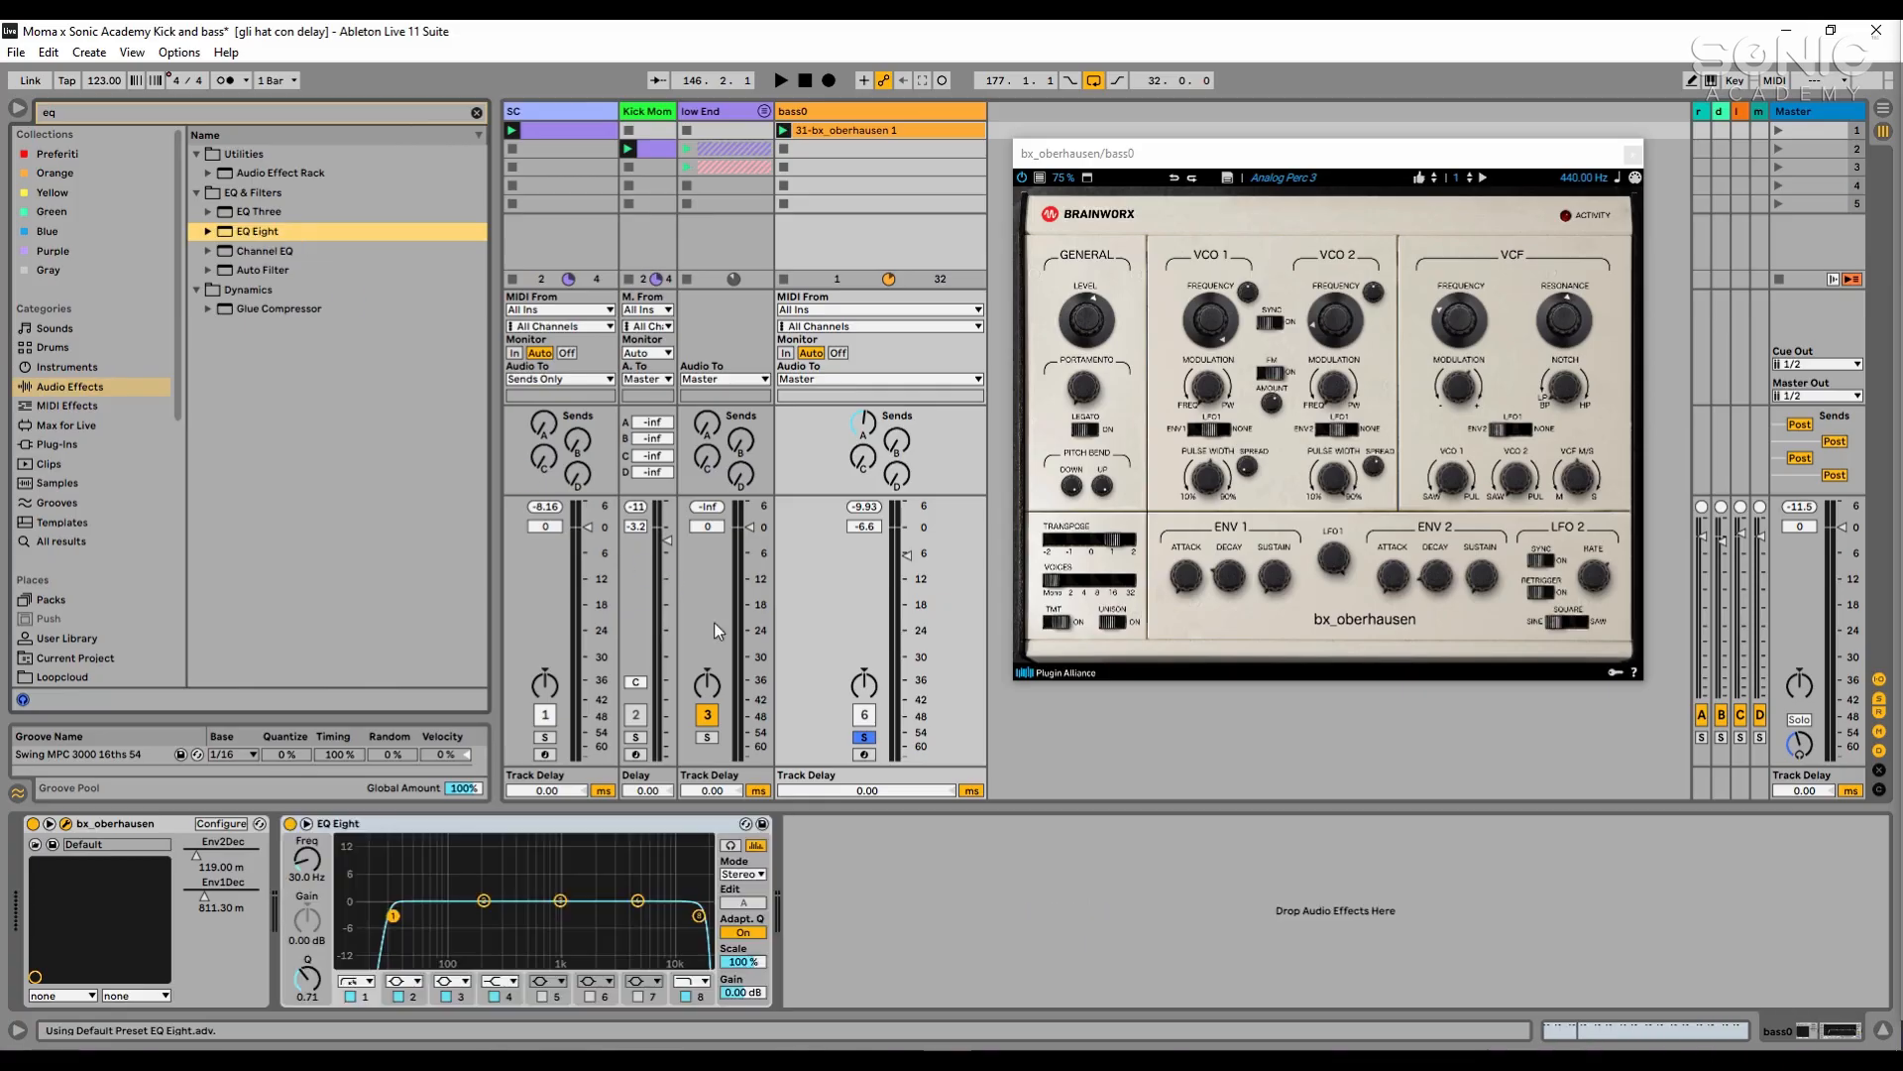
# - Set EQ Eight's first band on bass0 as a low cut at 98.1 Hz while listening in the enlarged spectrum view
pyautogui.click(356, 983)
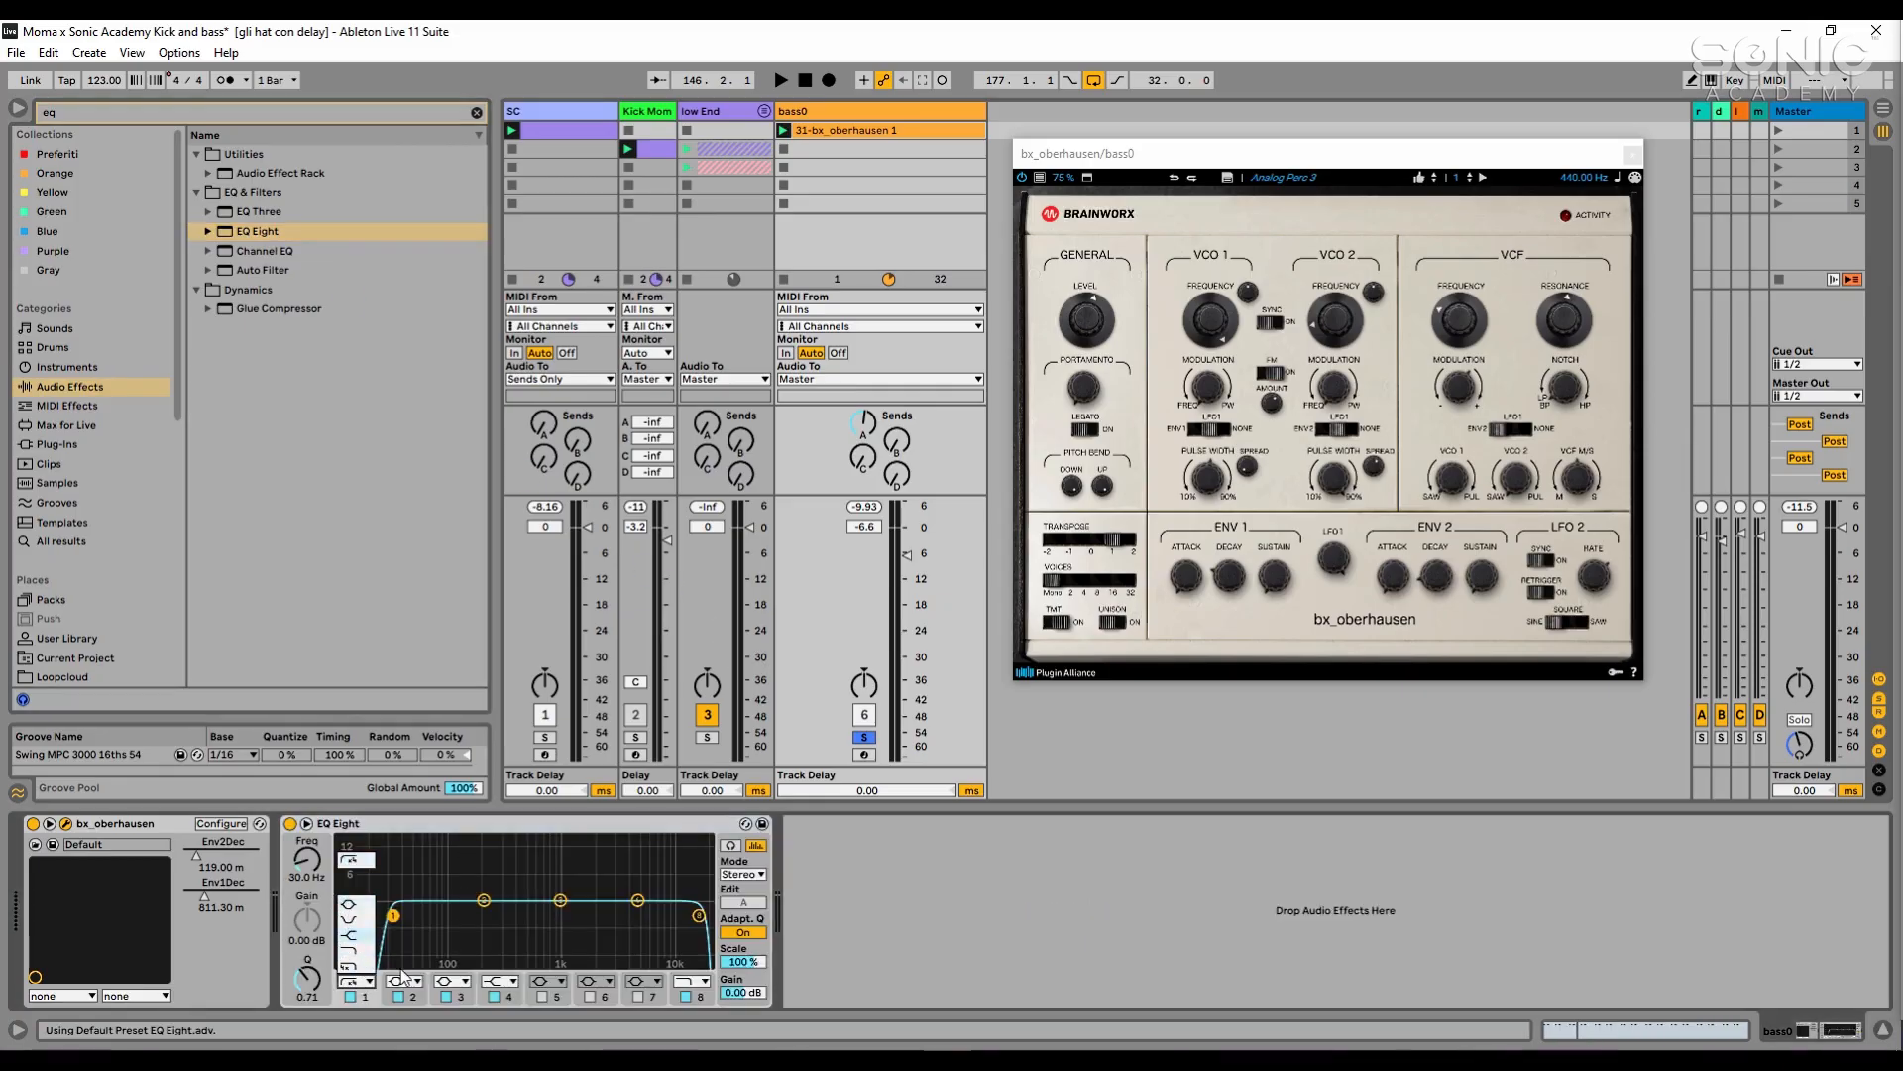
pyautogui.click(359, 922)
pyautogui.moveTo(311, 872); pyautogui.dragTo(311, 843)
pyautogui.press('space')
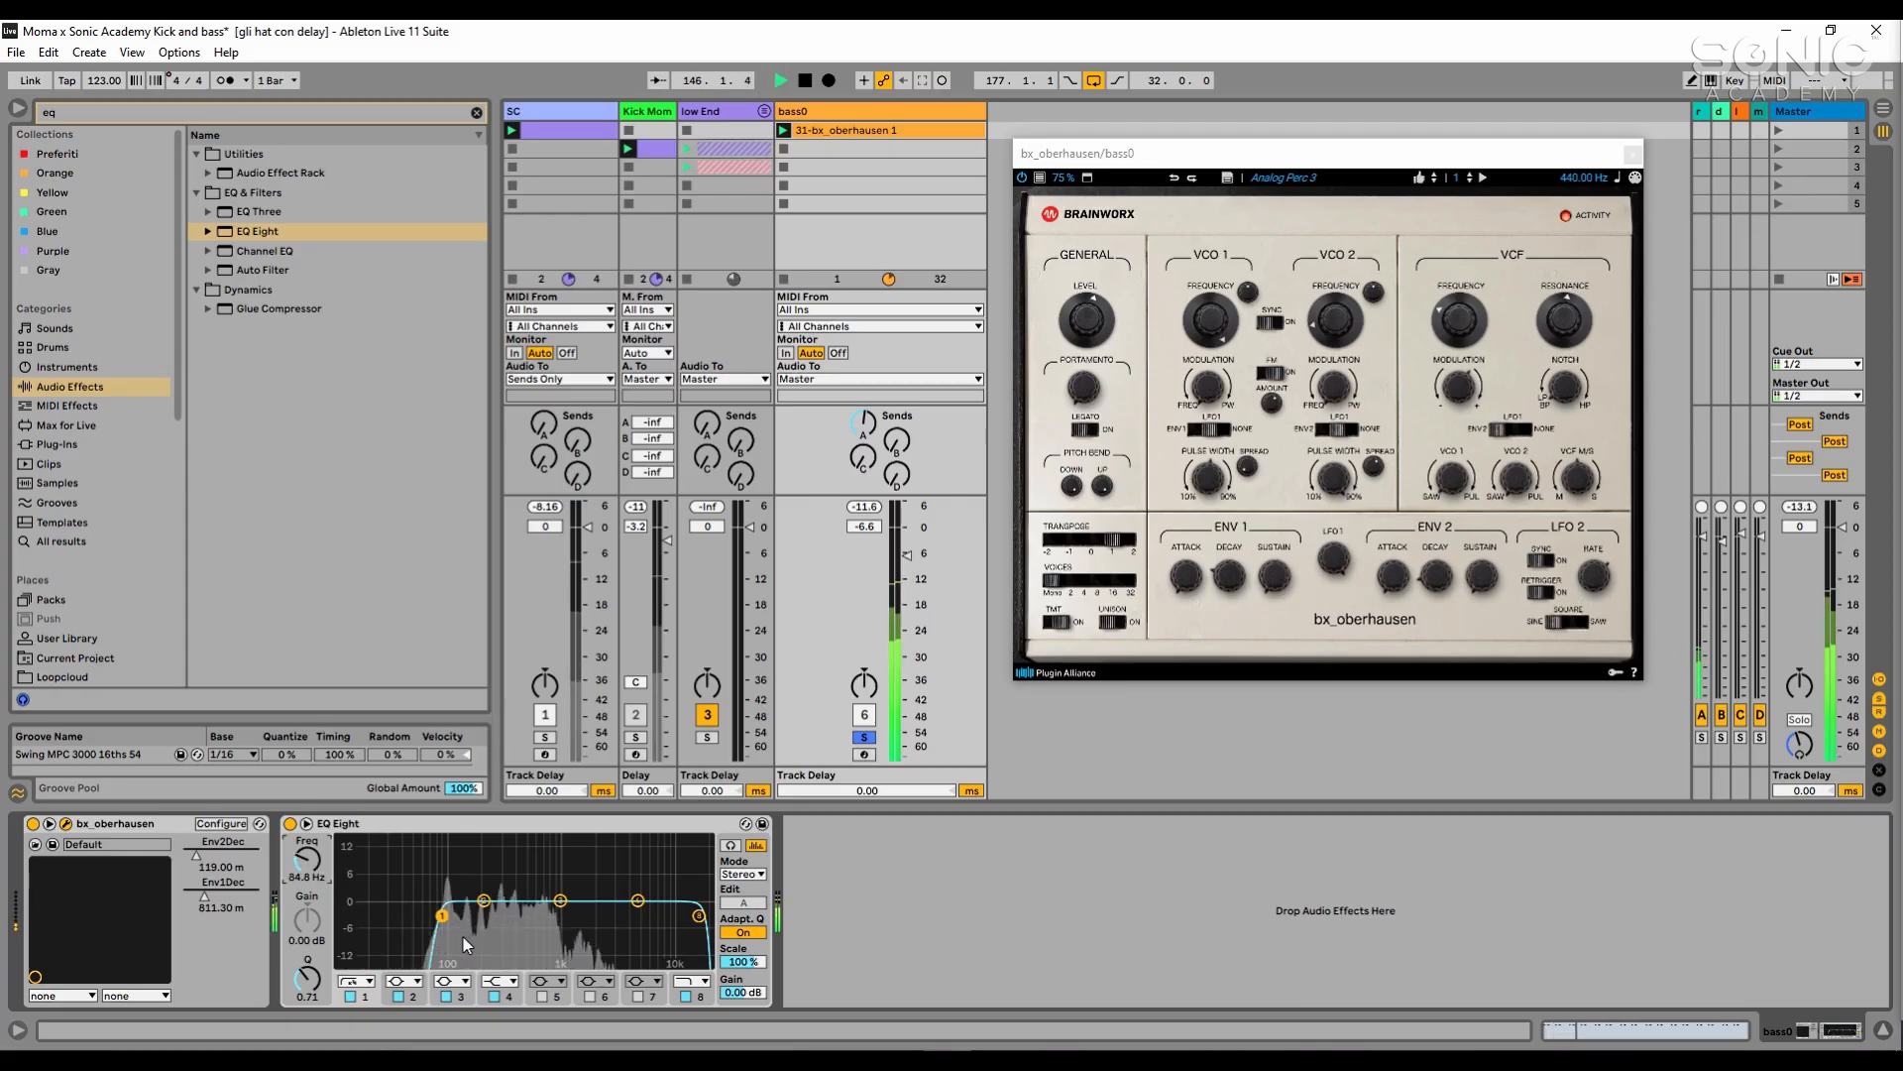
pyautogui.click(306, 823)
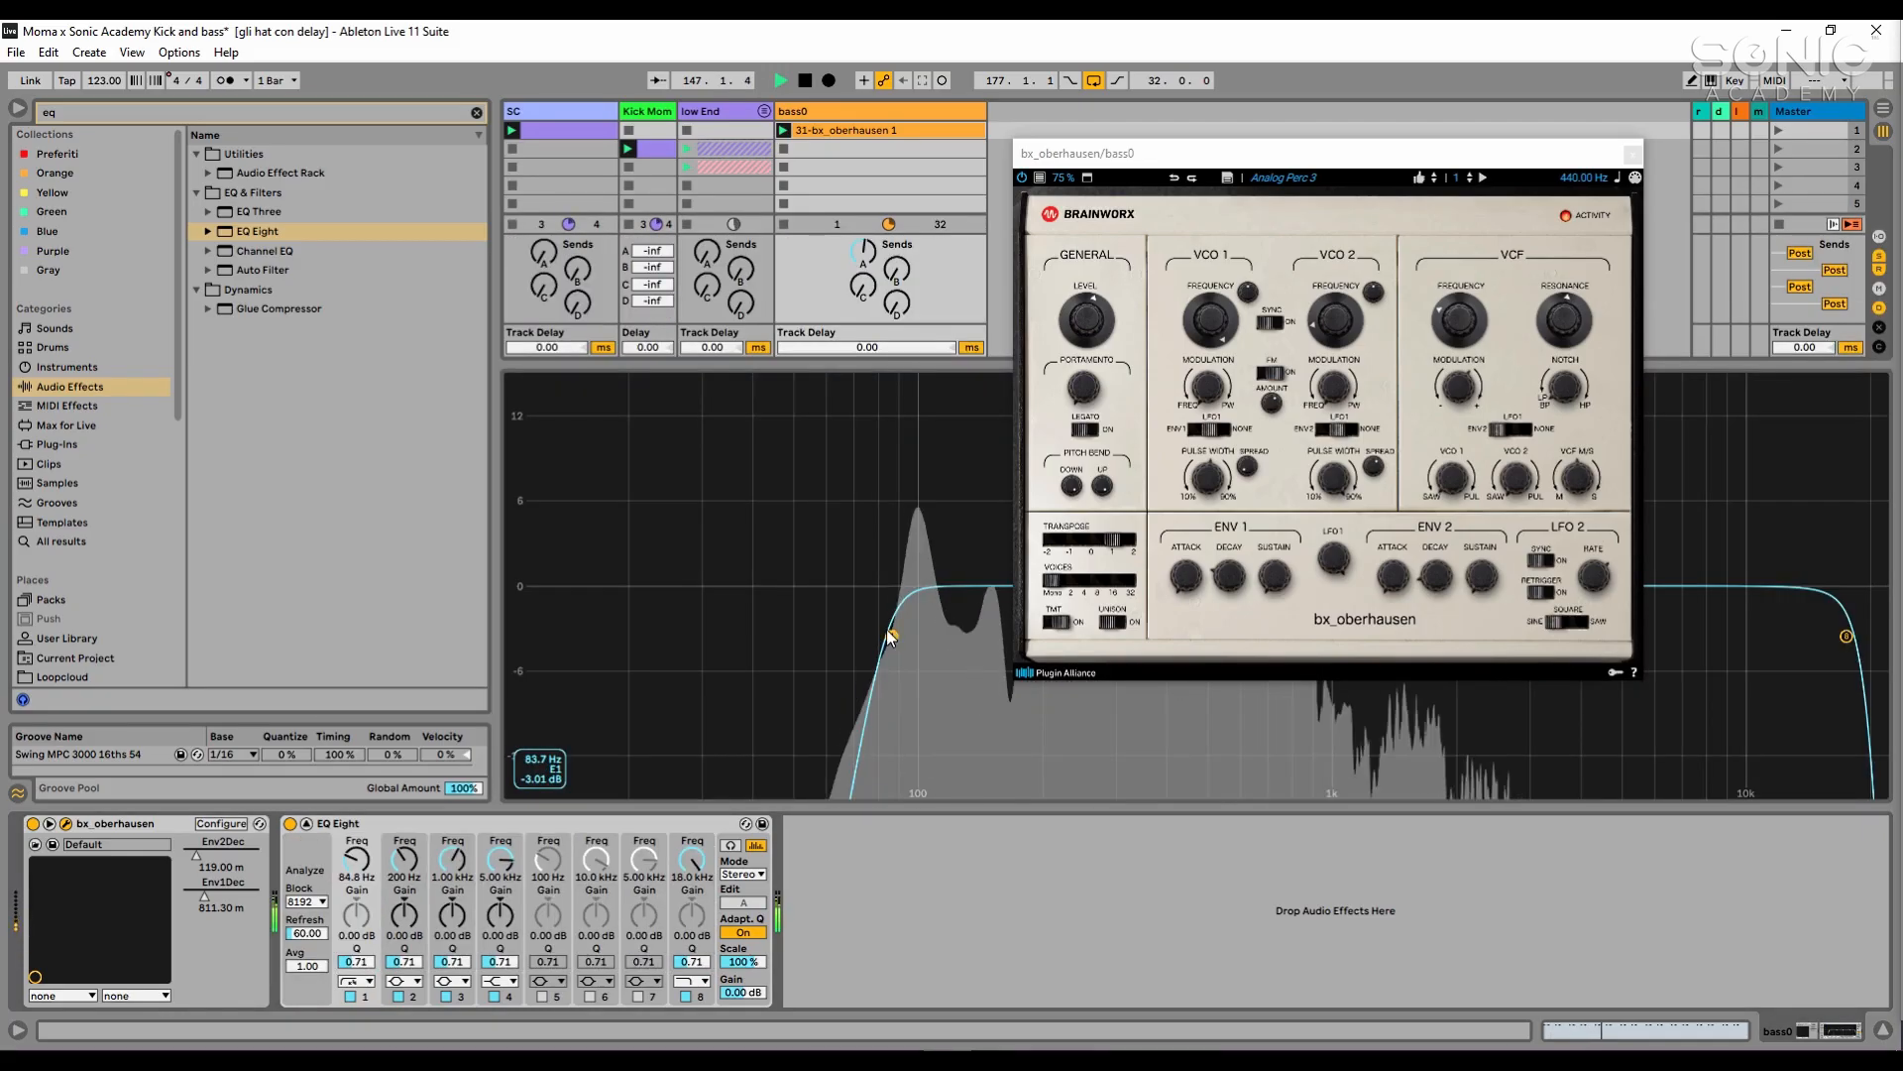
pyautogui.moveTo(900, 634); pyautogui.dragTo(917, 635)
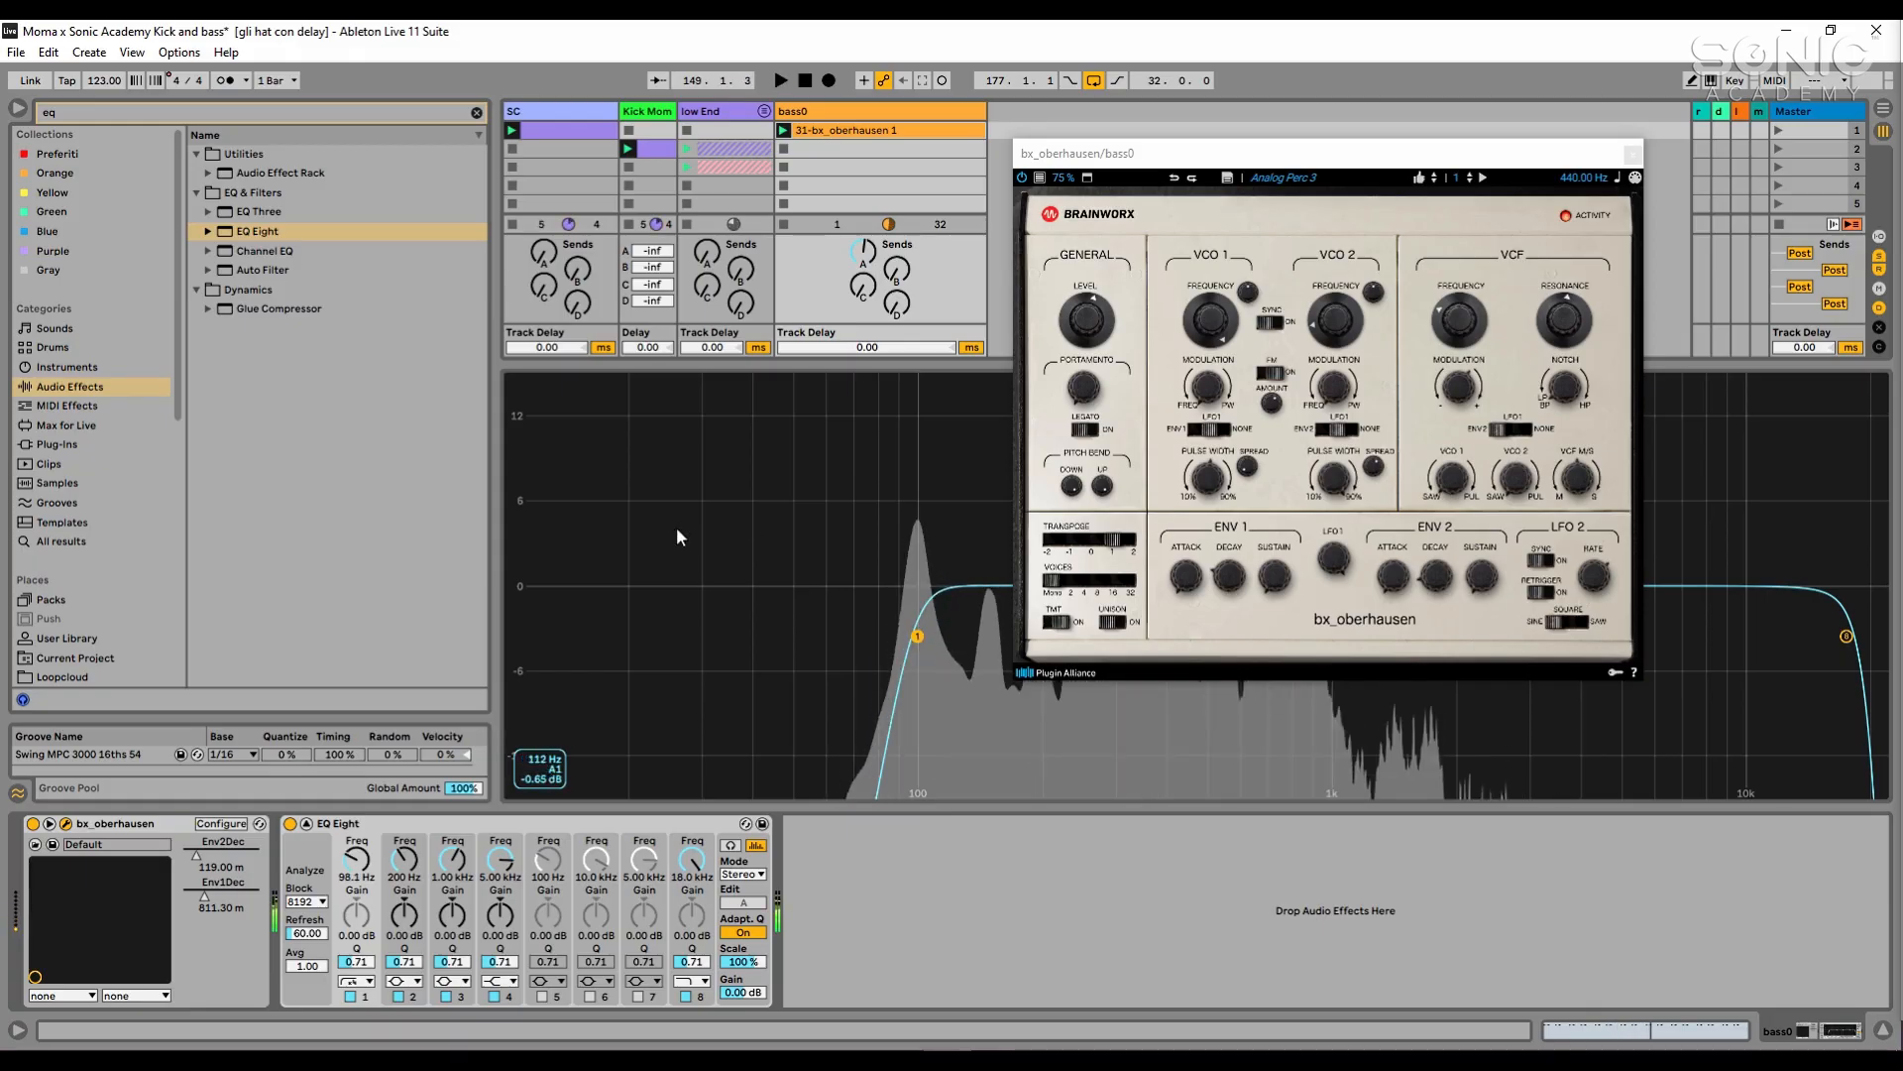
pyautogui.press('space')
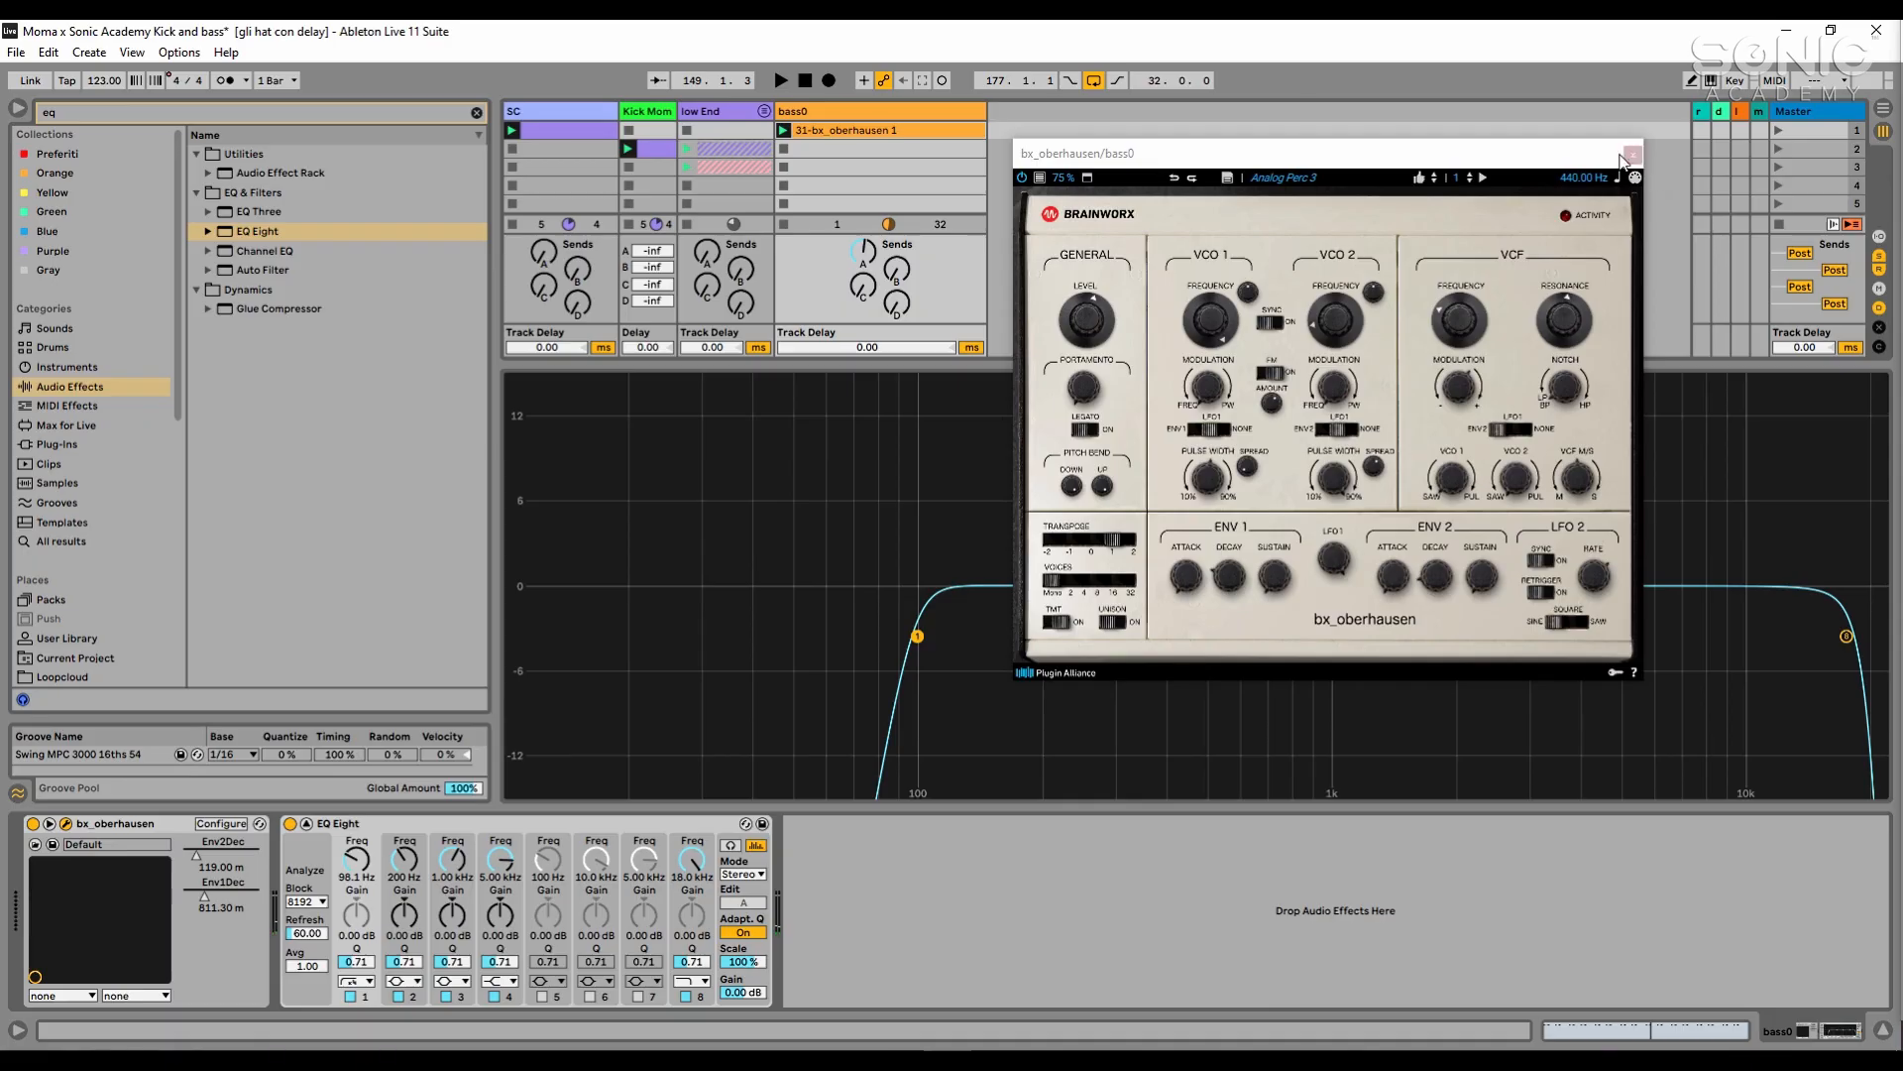
# - Close the synth window and lower EQ Eight's band 8 high cut to 1.73 kHz while bass0 plays
pyautogui.click(1625, 156)
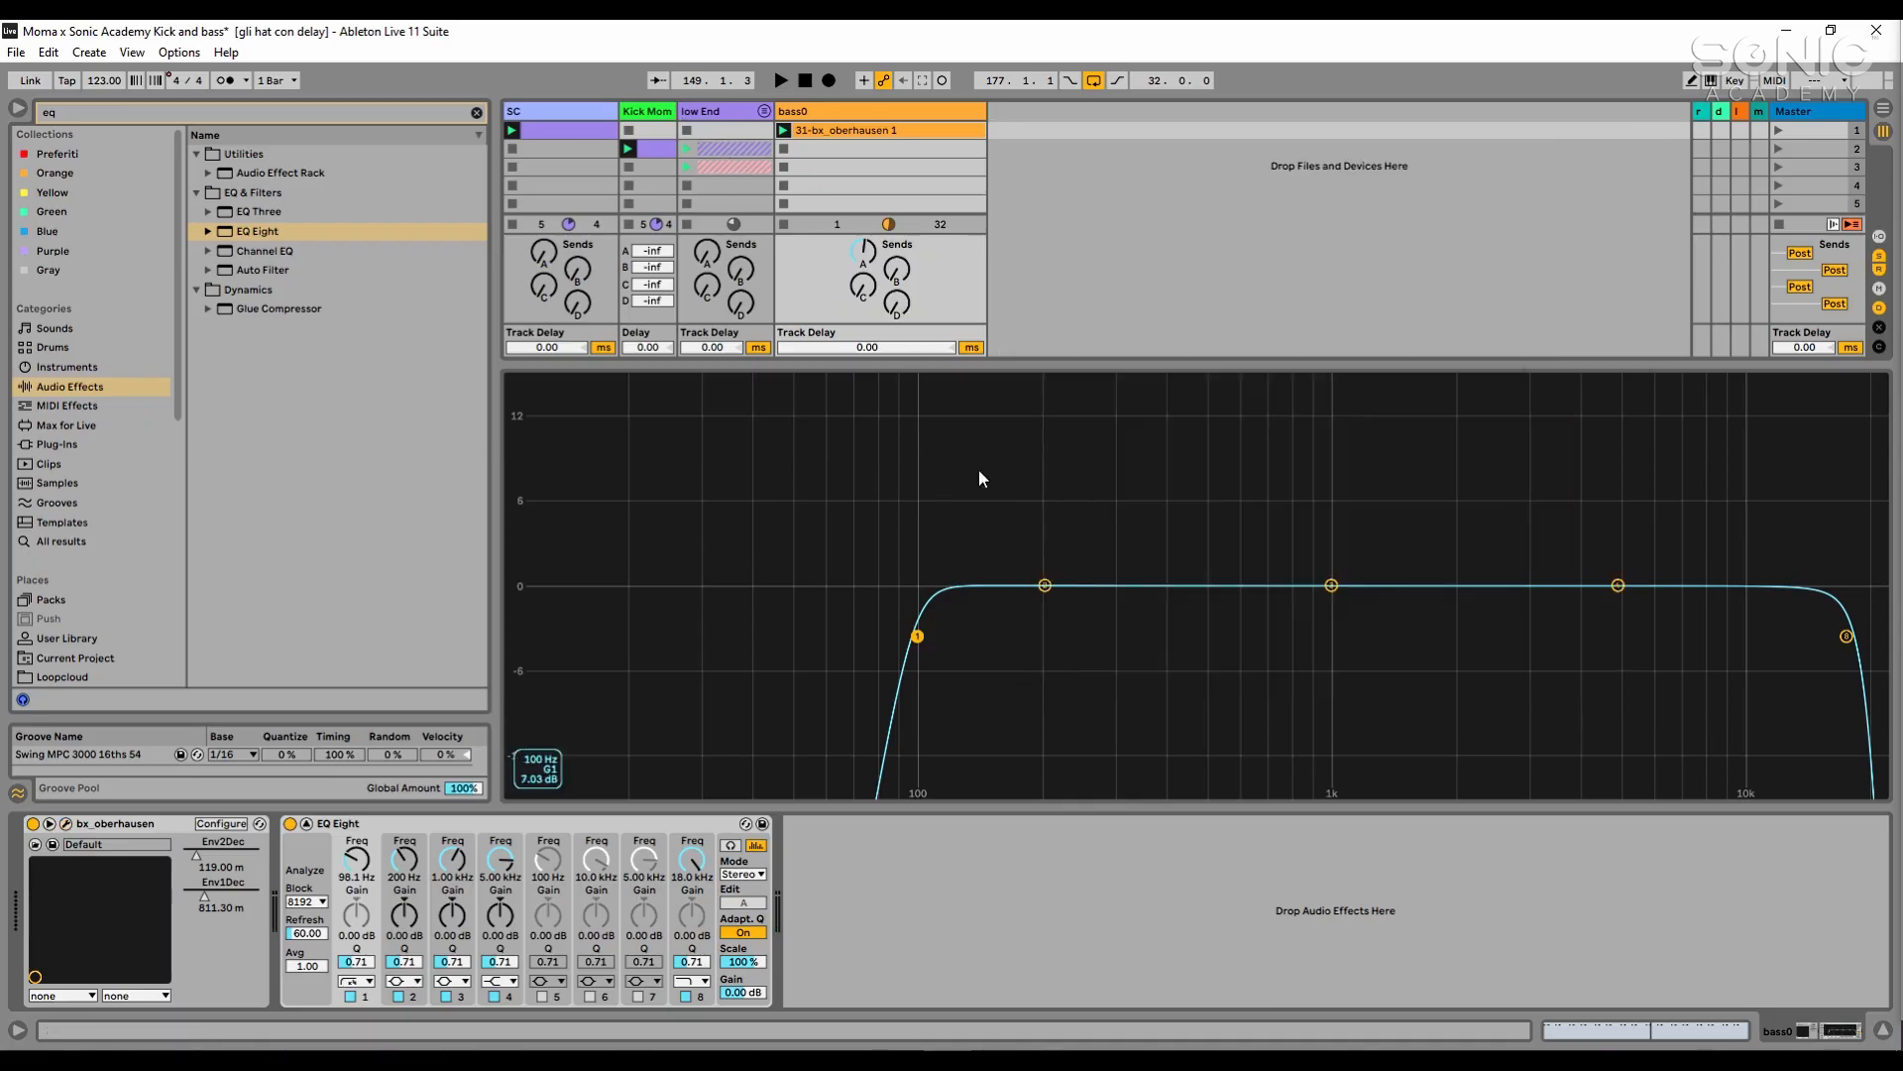
pyautogui.press('space')
pyautogui.moveTo(1846, 636); pyautogui.dragTo(1428, 626)
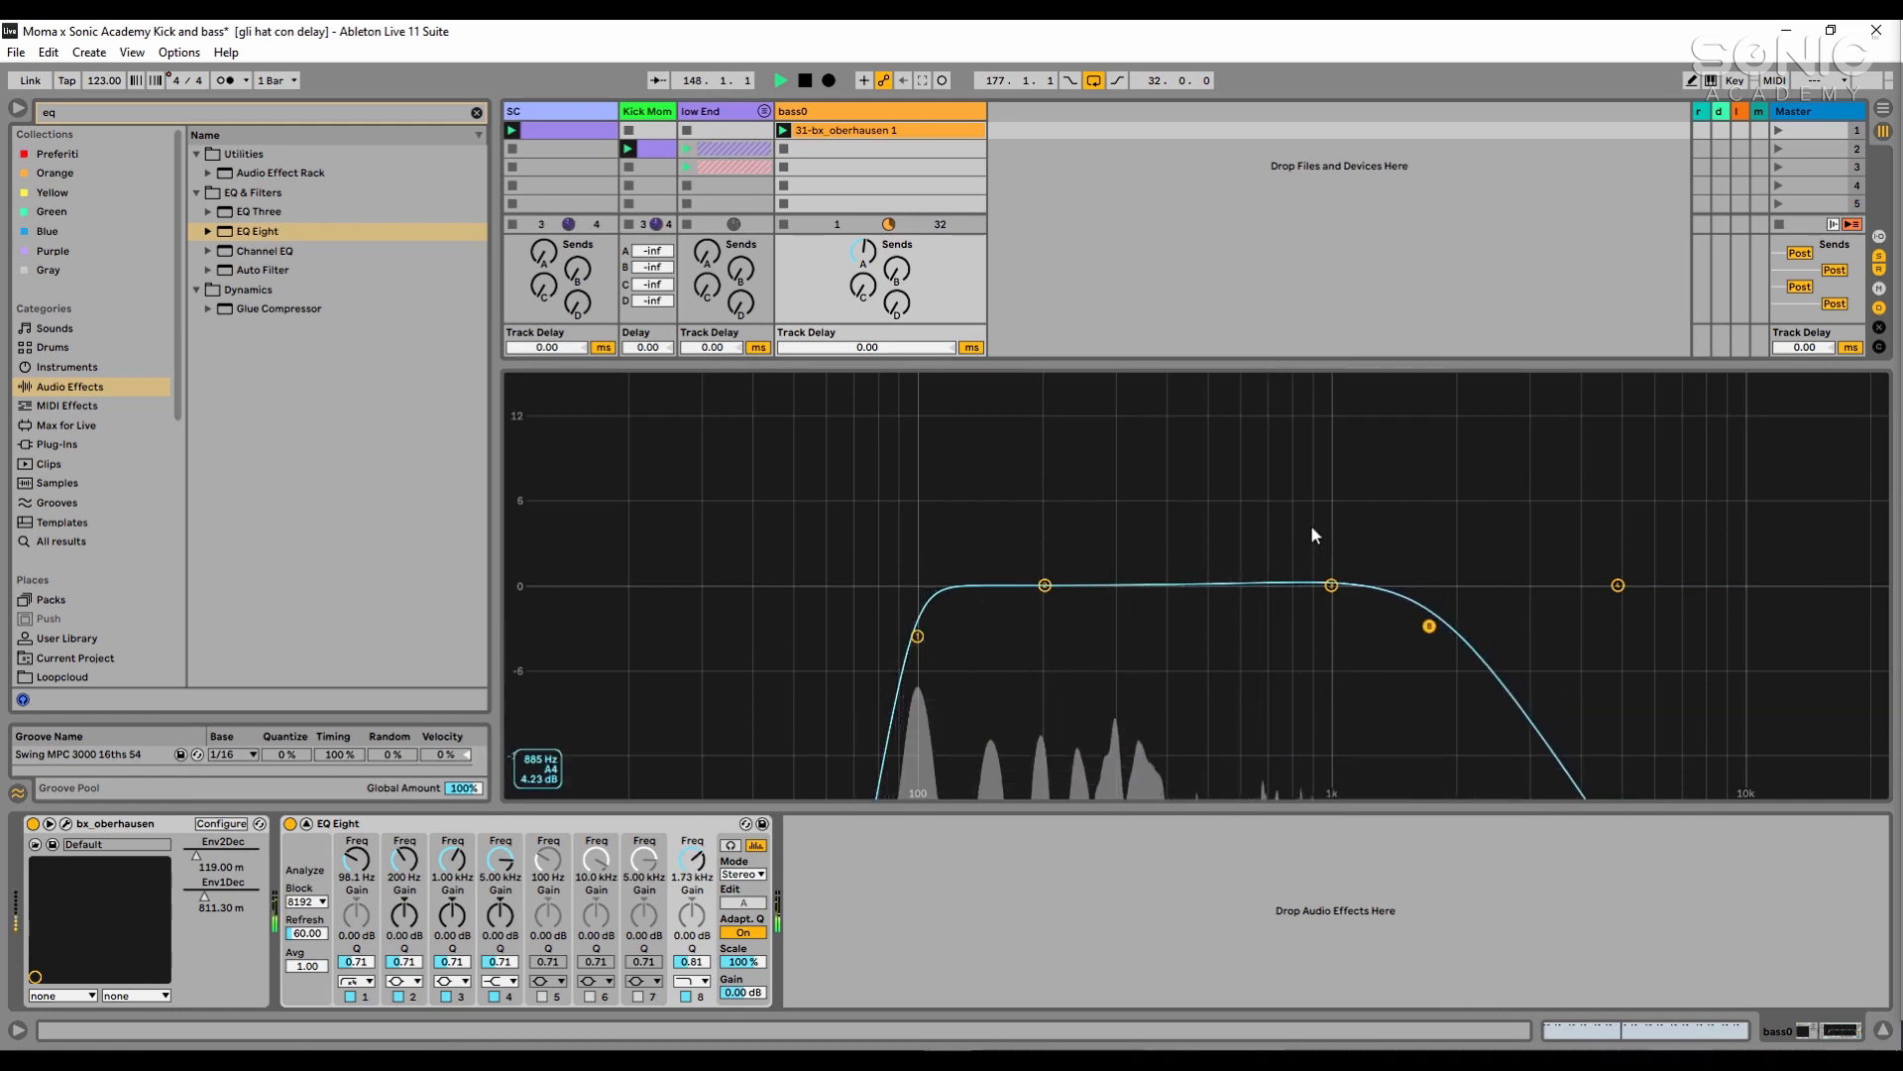
pyautogui.doubleClick(1216, 402)
pyautogui.press('space')
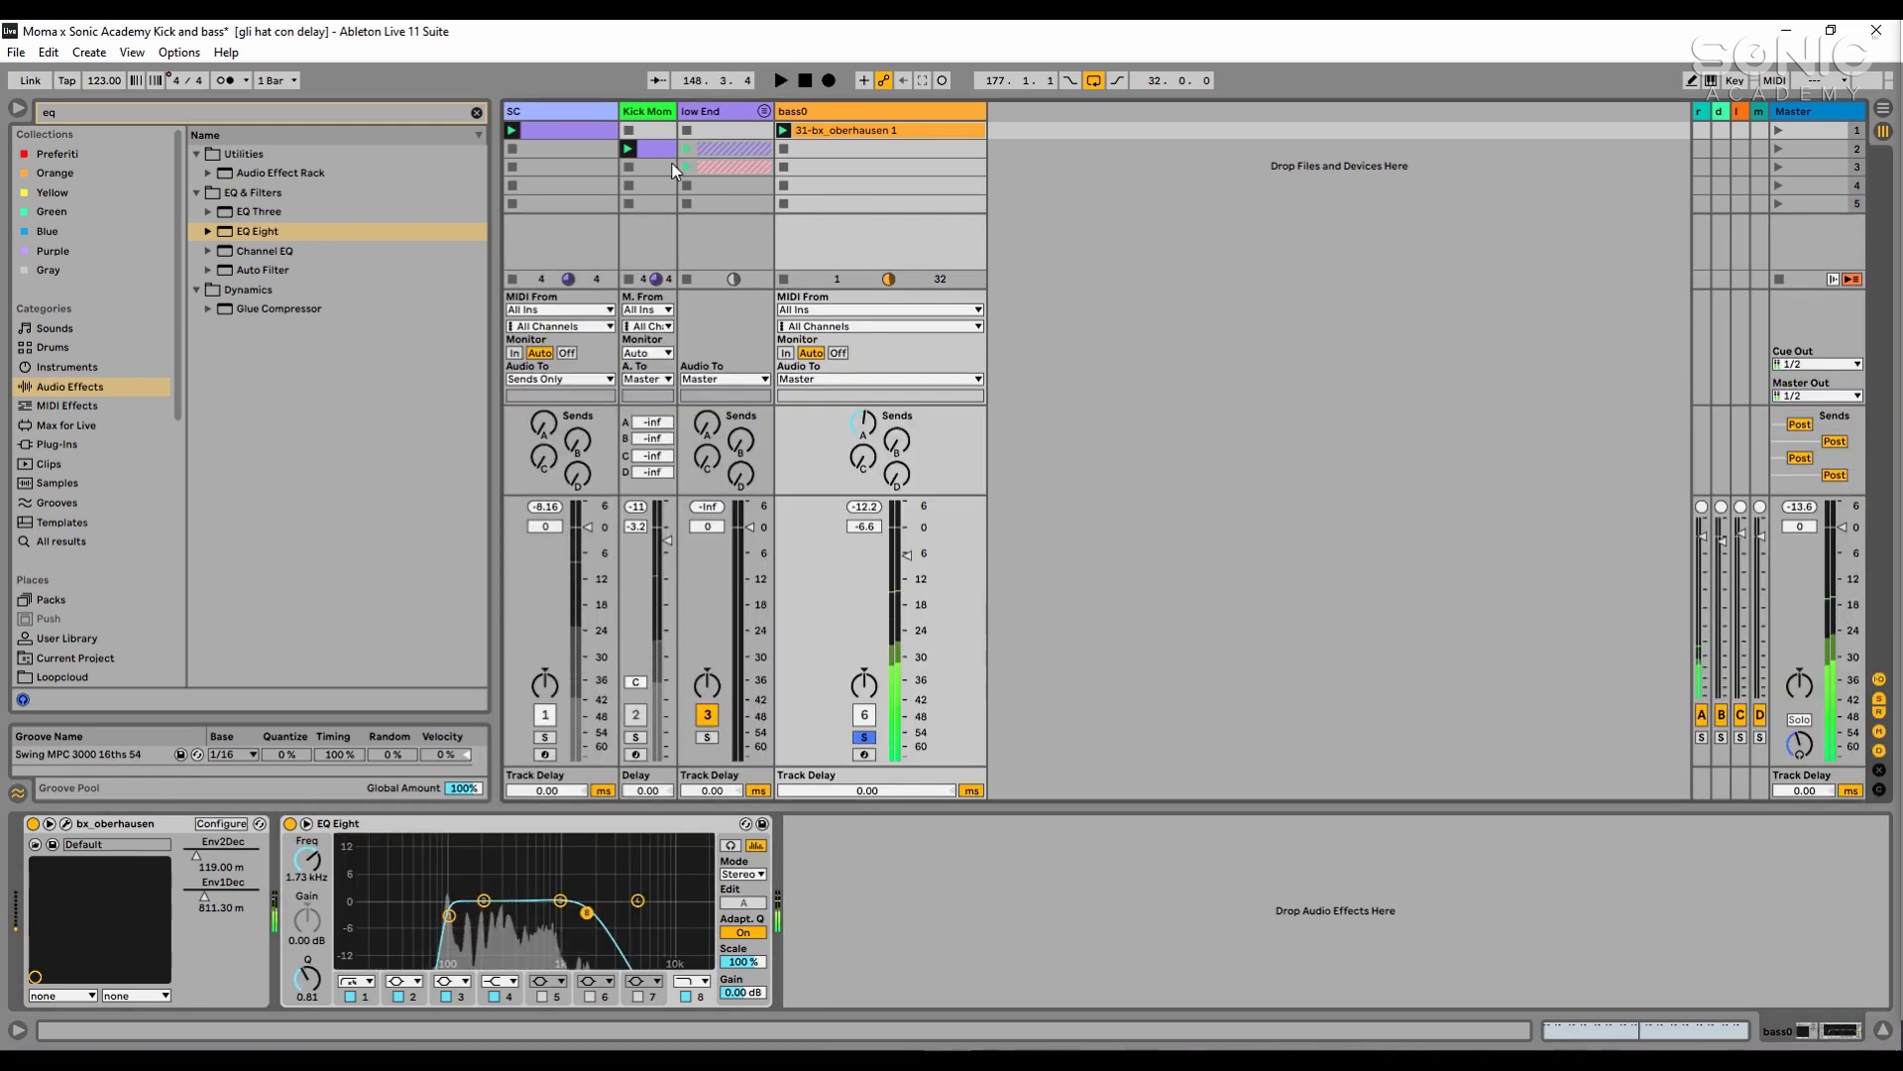
# - Unfold the low End group and copy the sub track's sidechained Compressor onto bass0, after the EQ Eight
pyautogui.click(727, 123)
pyautogui.click(764, 110)
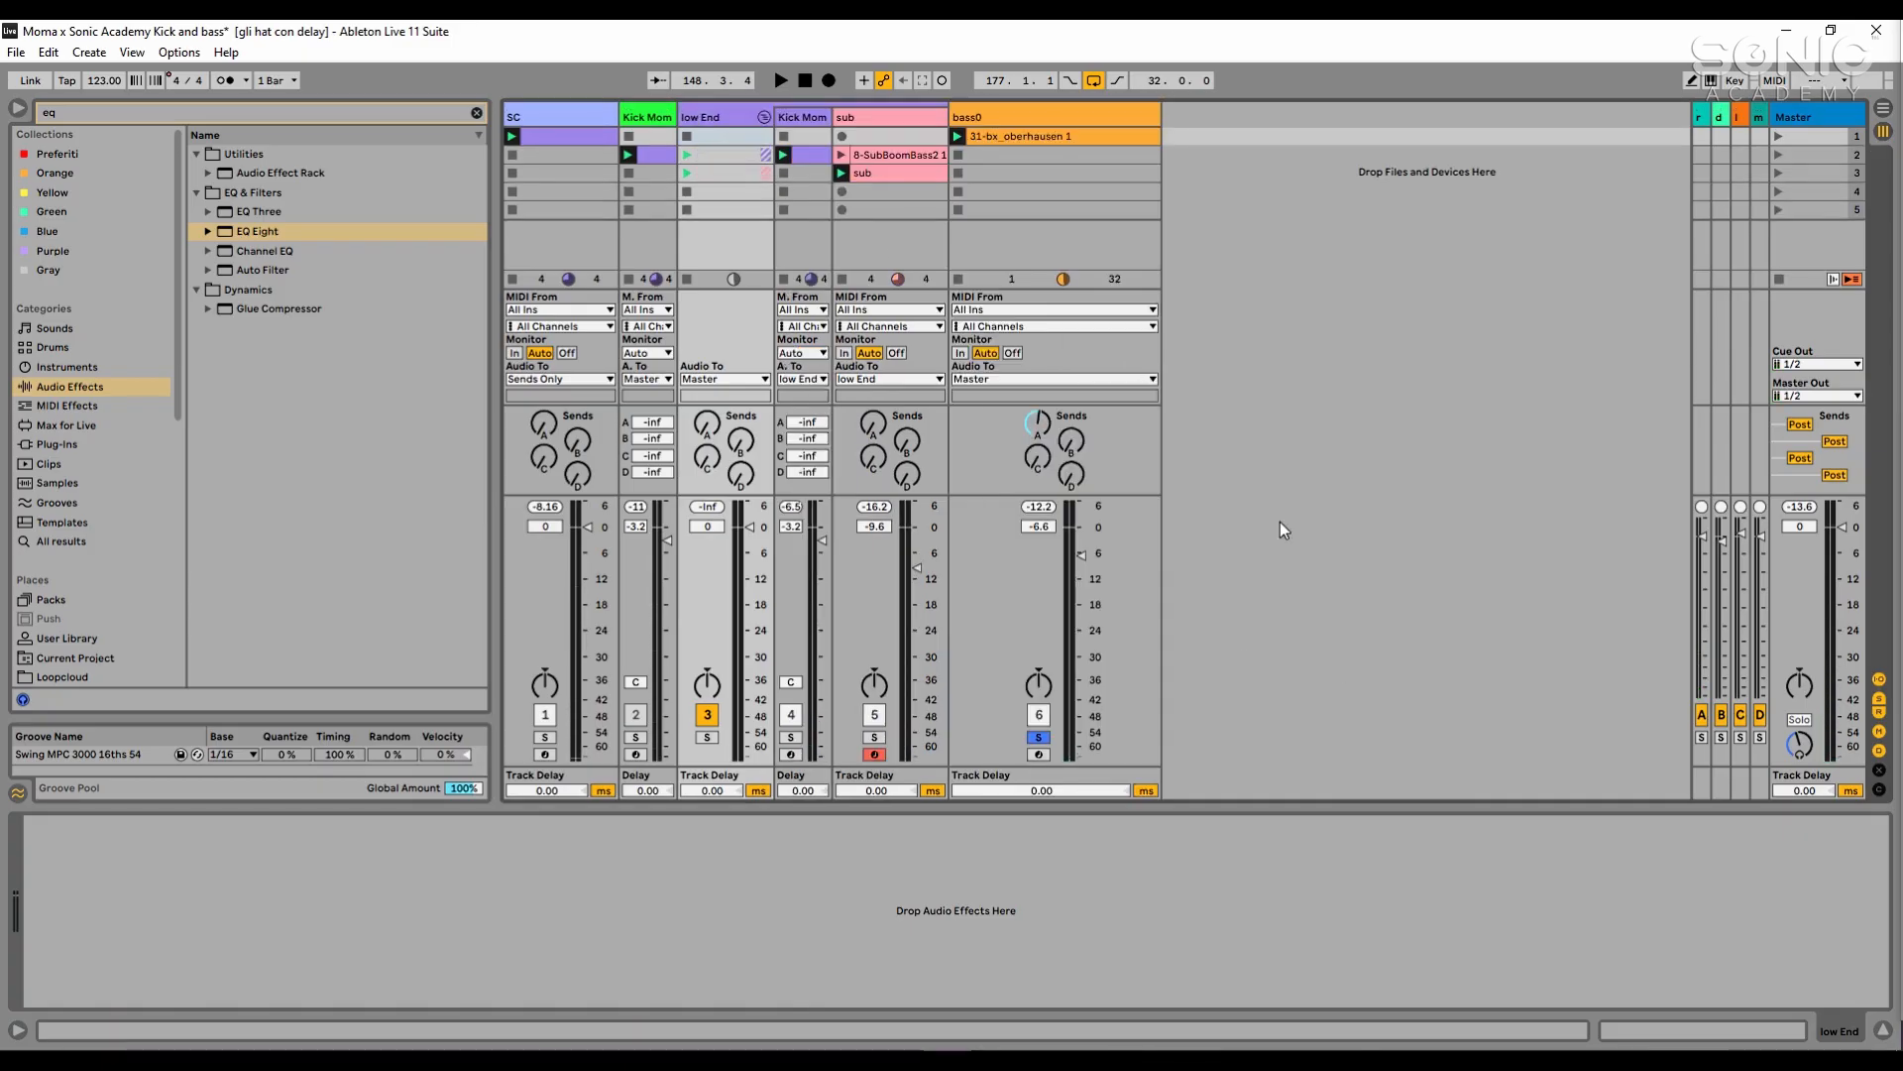
pyautogui.click(906, 115)
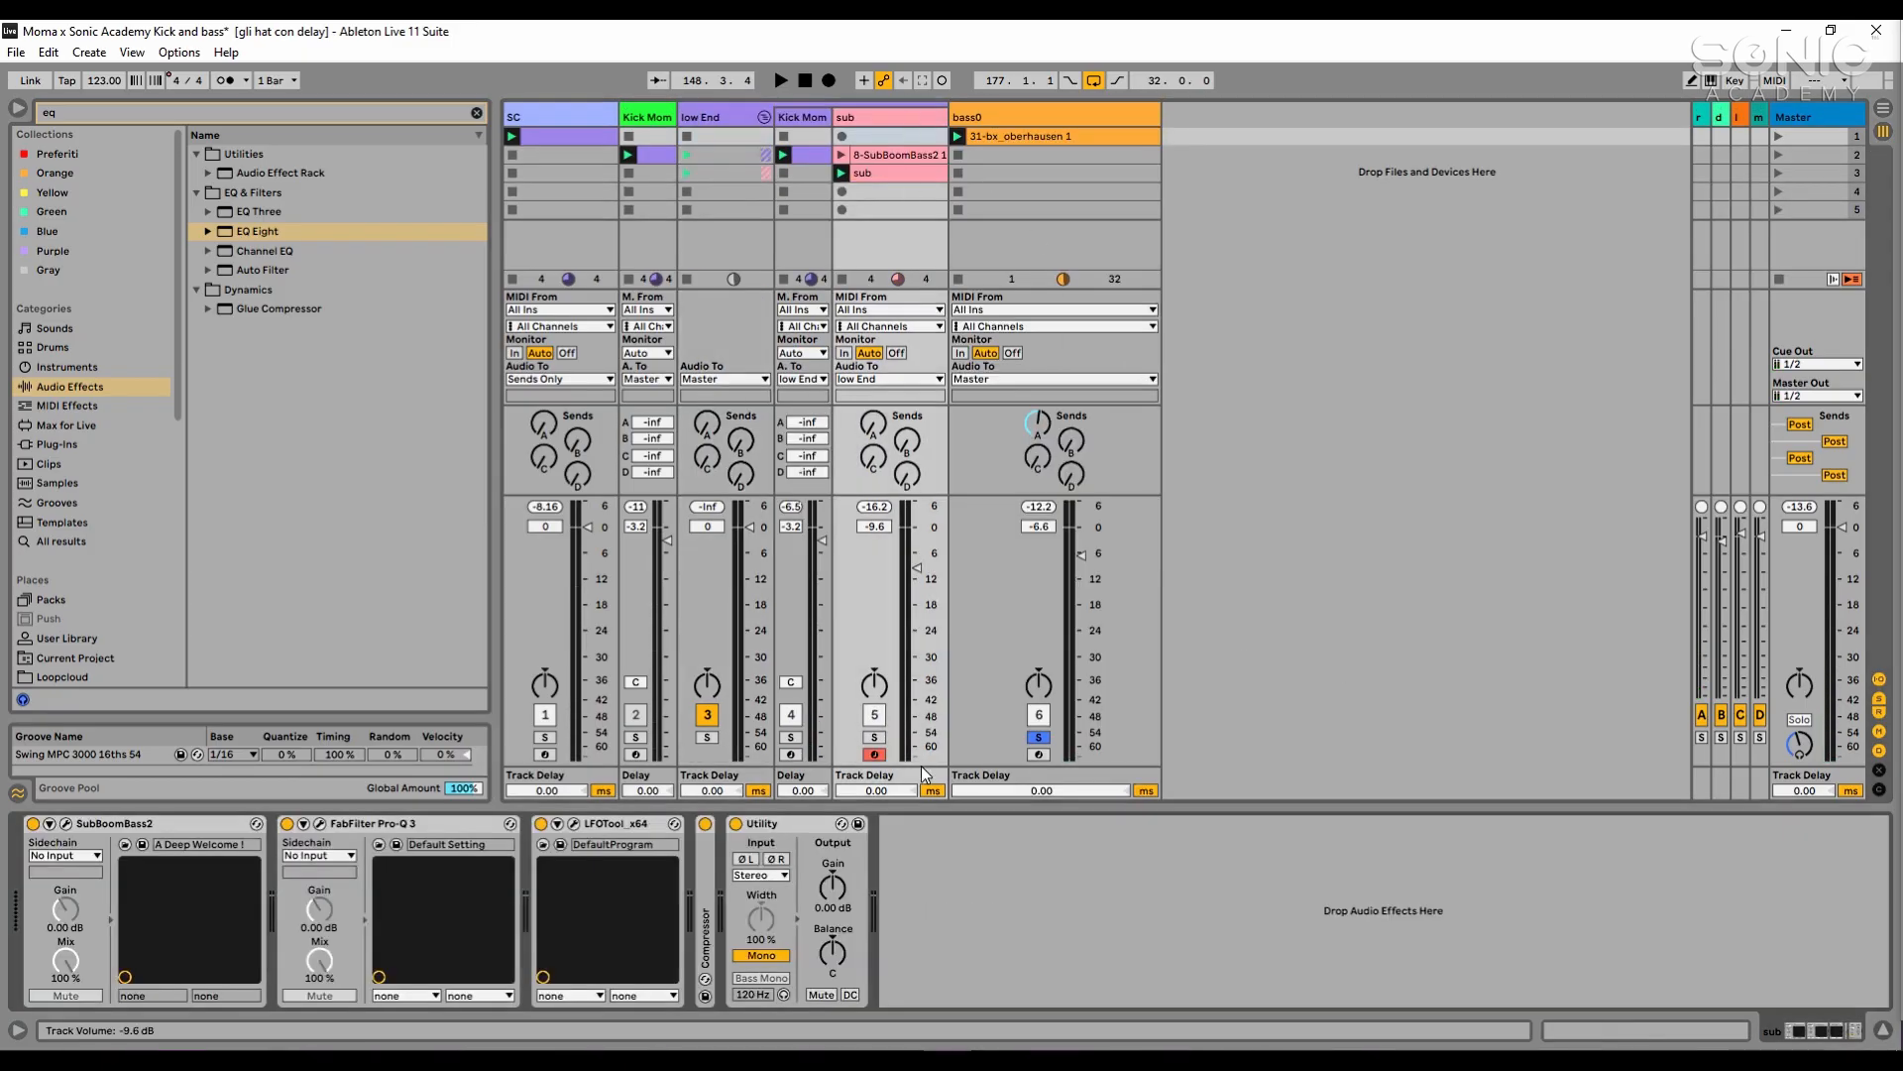
pyautogui.doubleClick(706, 913)
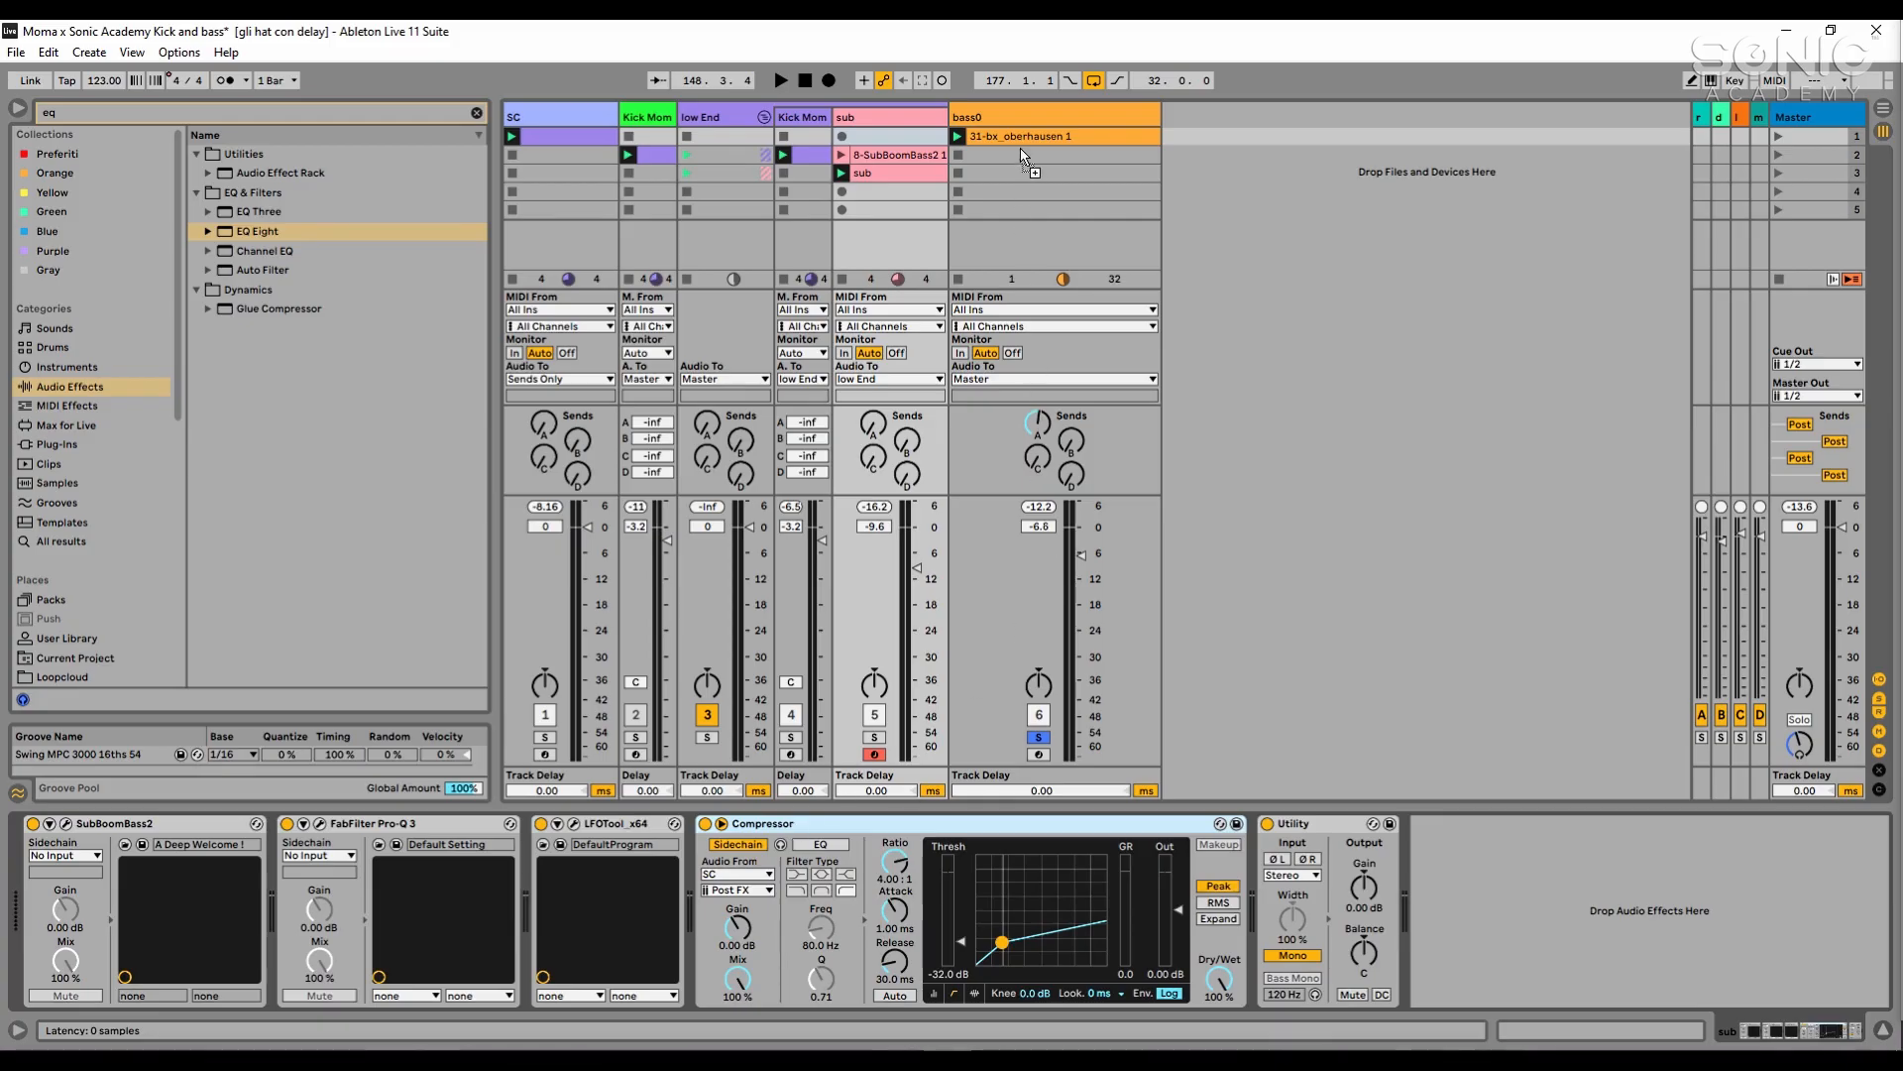
pyautogui.click(1021, 116)
# - Set the bass0 Compressor's threshold to -16.4 dB and attack to 0.51 ms, and audition it with the low End group's kick soloed too
pyautogui.press('space')
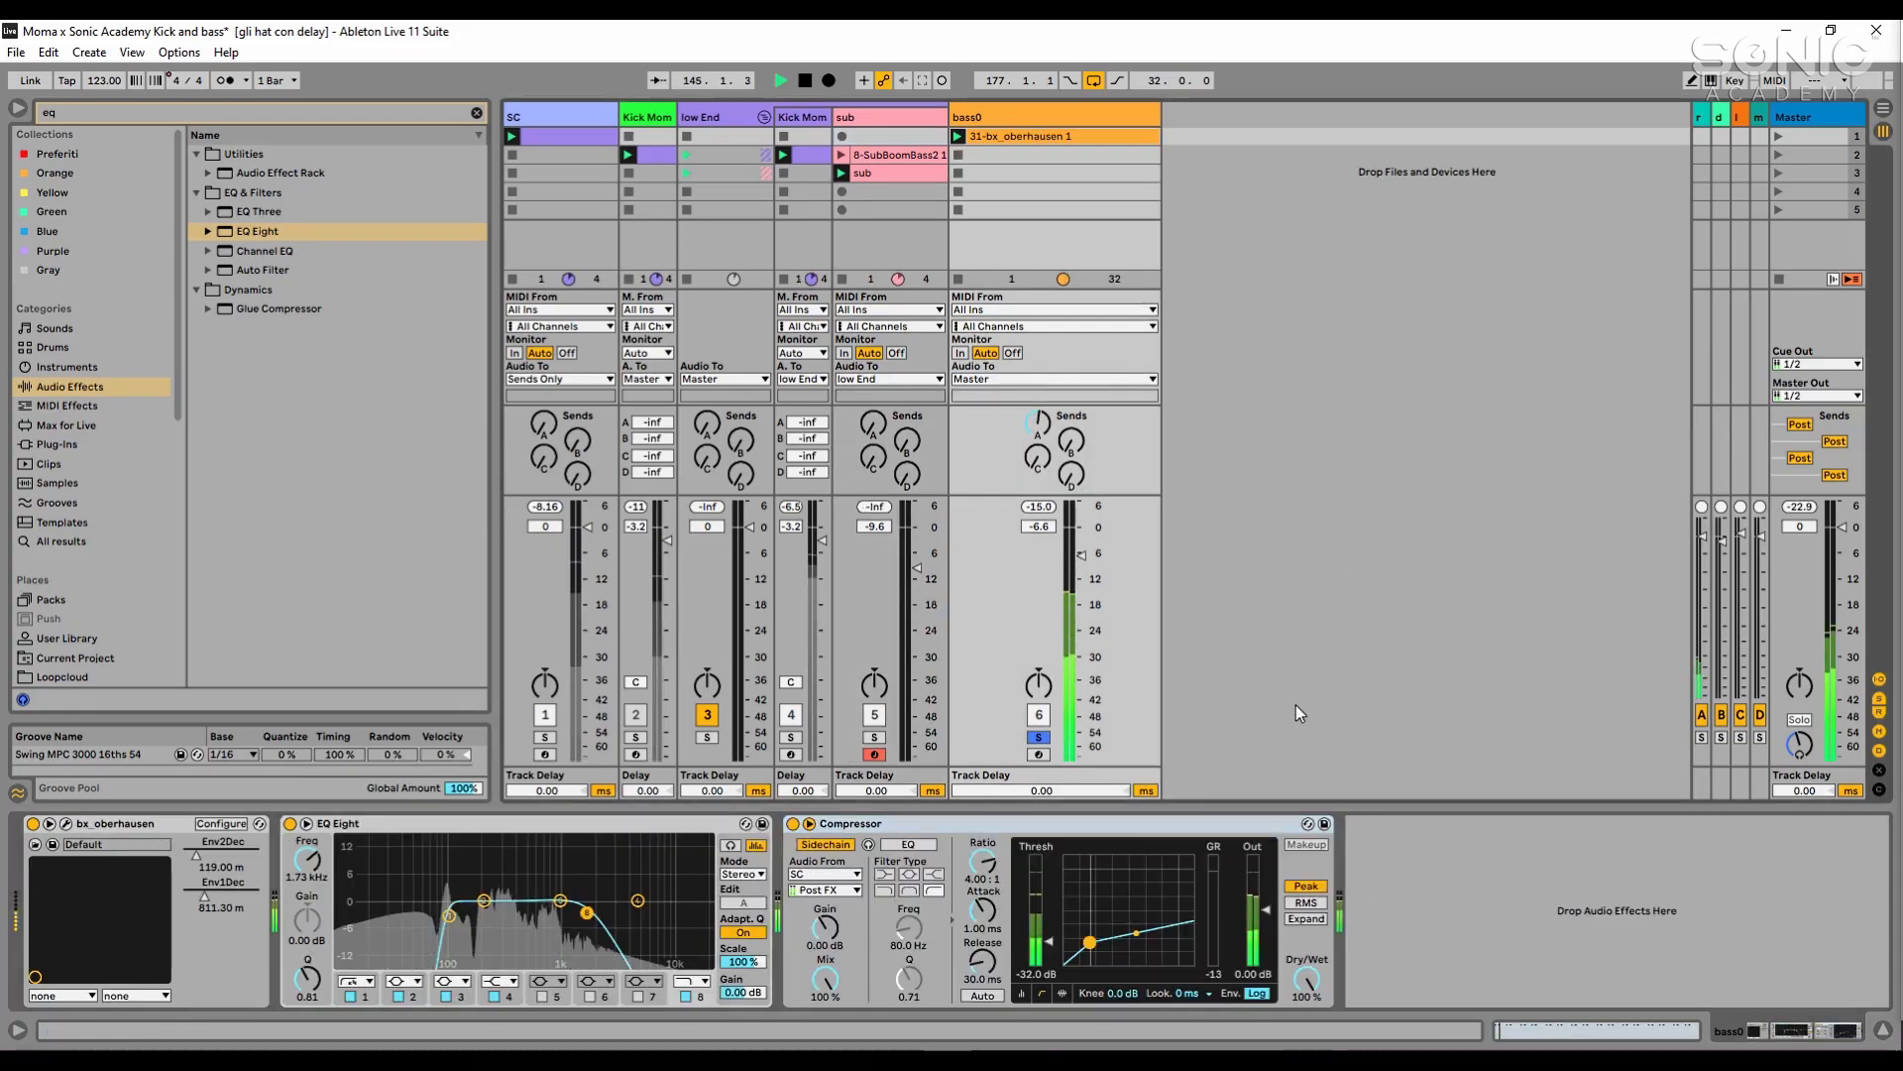
pyautogui.moveTo(1049, 942); pyautogui.dragTo(1049, 920)
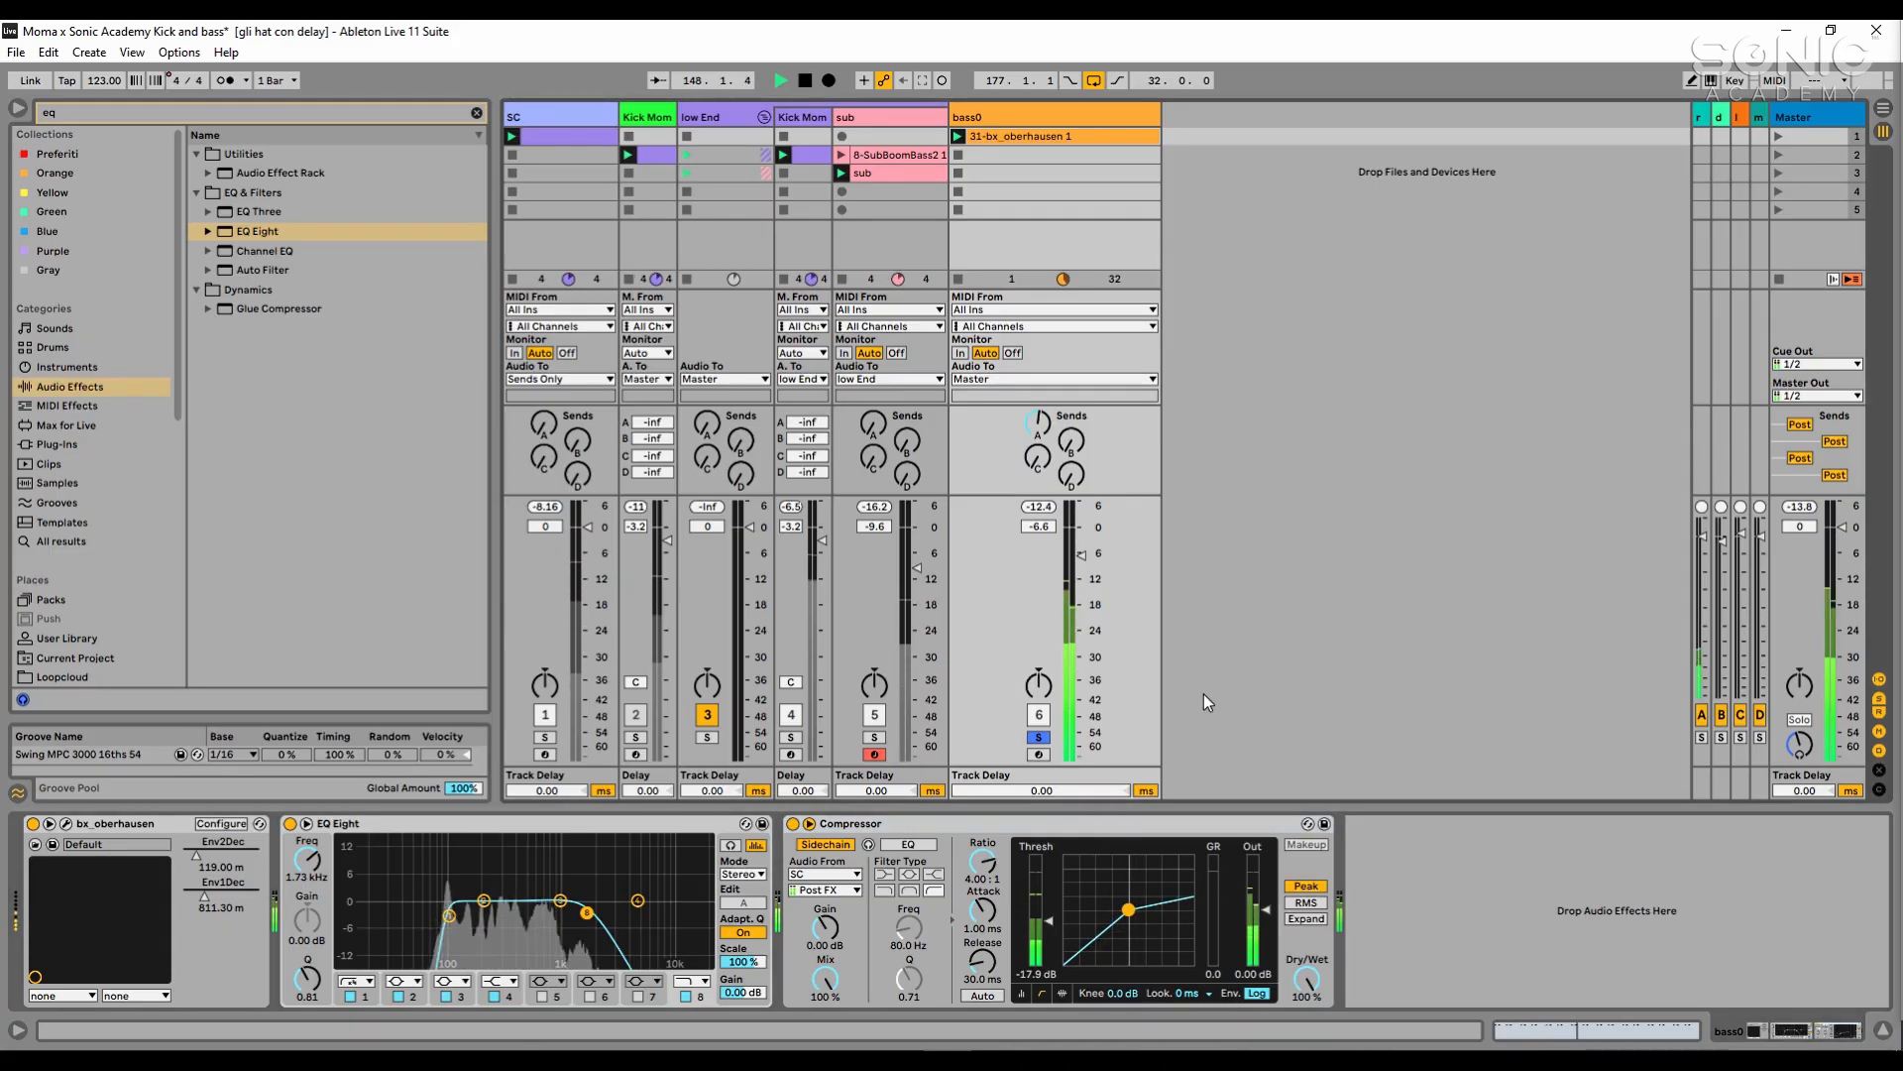
pyautogui.moveTo(1005, 933)
pyautogui.mouseDown()
pyautogui.moveTo(1005, 950)
pyautogui.moveTo(1043, 918)
pyautogui.mouseUp()
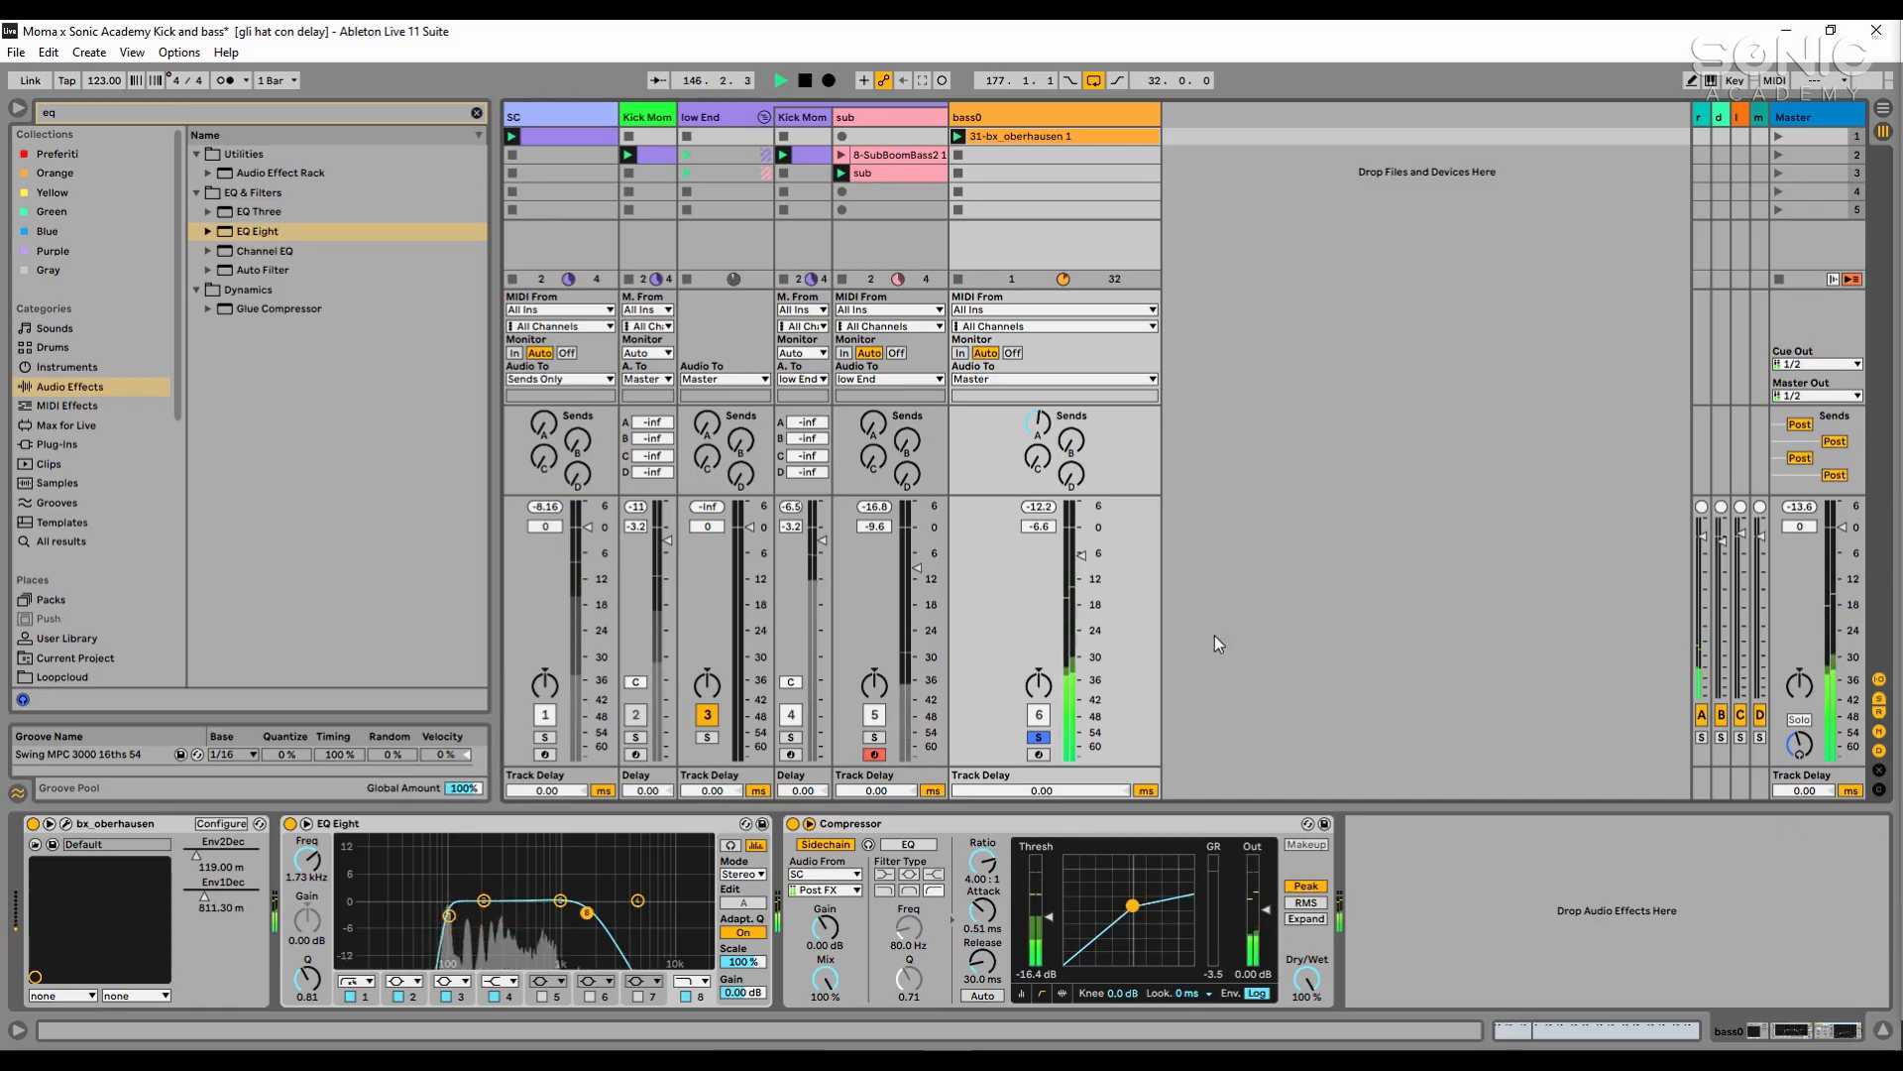
pyautogui.click(799, 739)
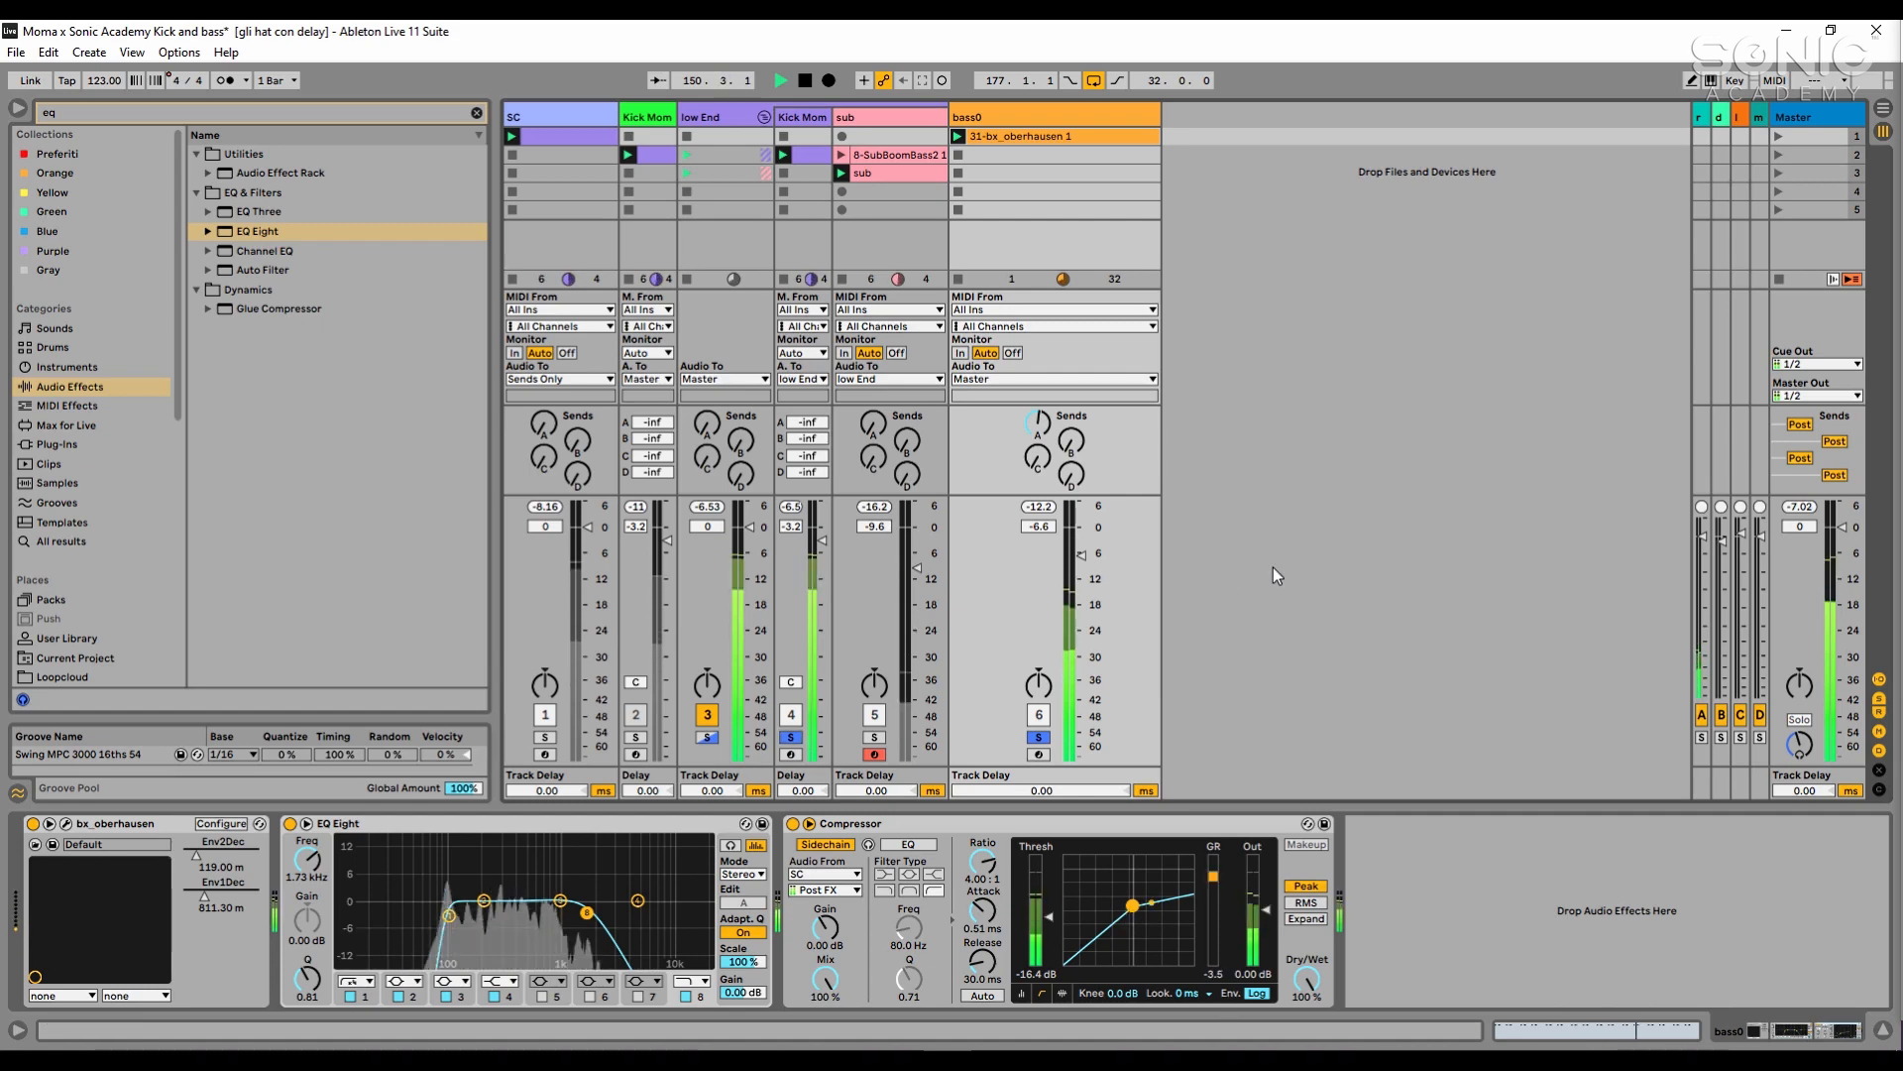
pyautogui.press('space')
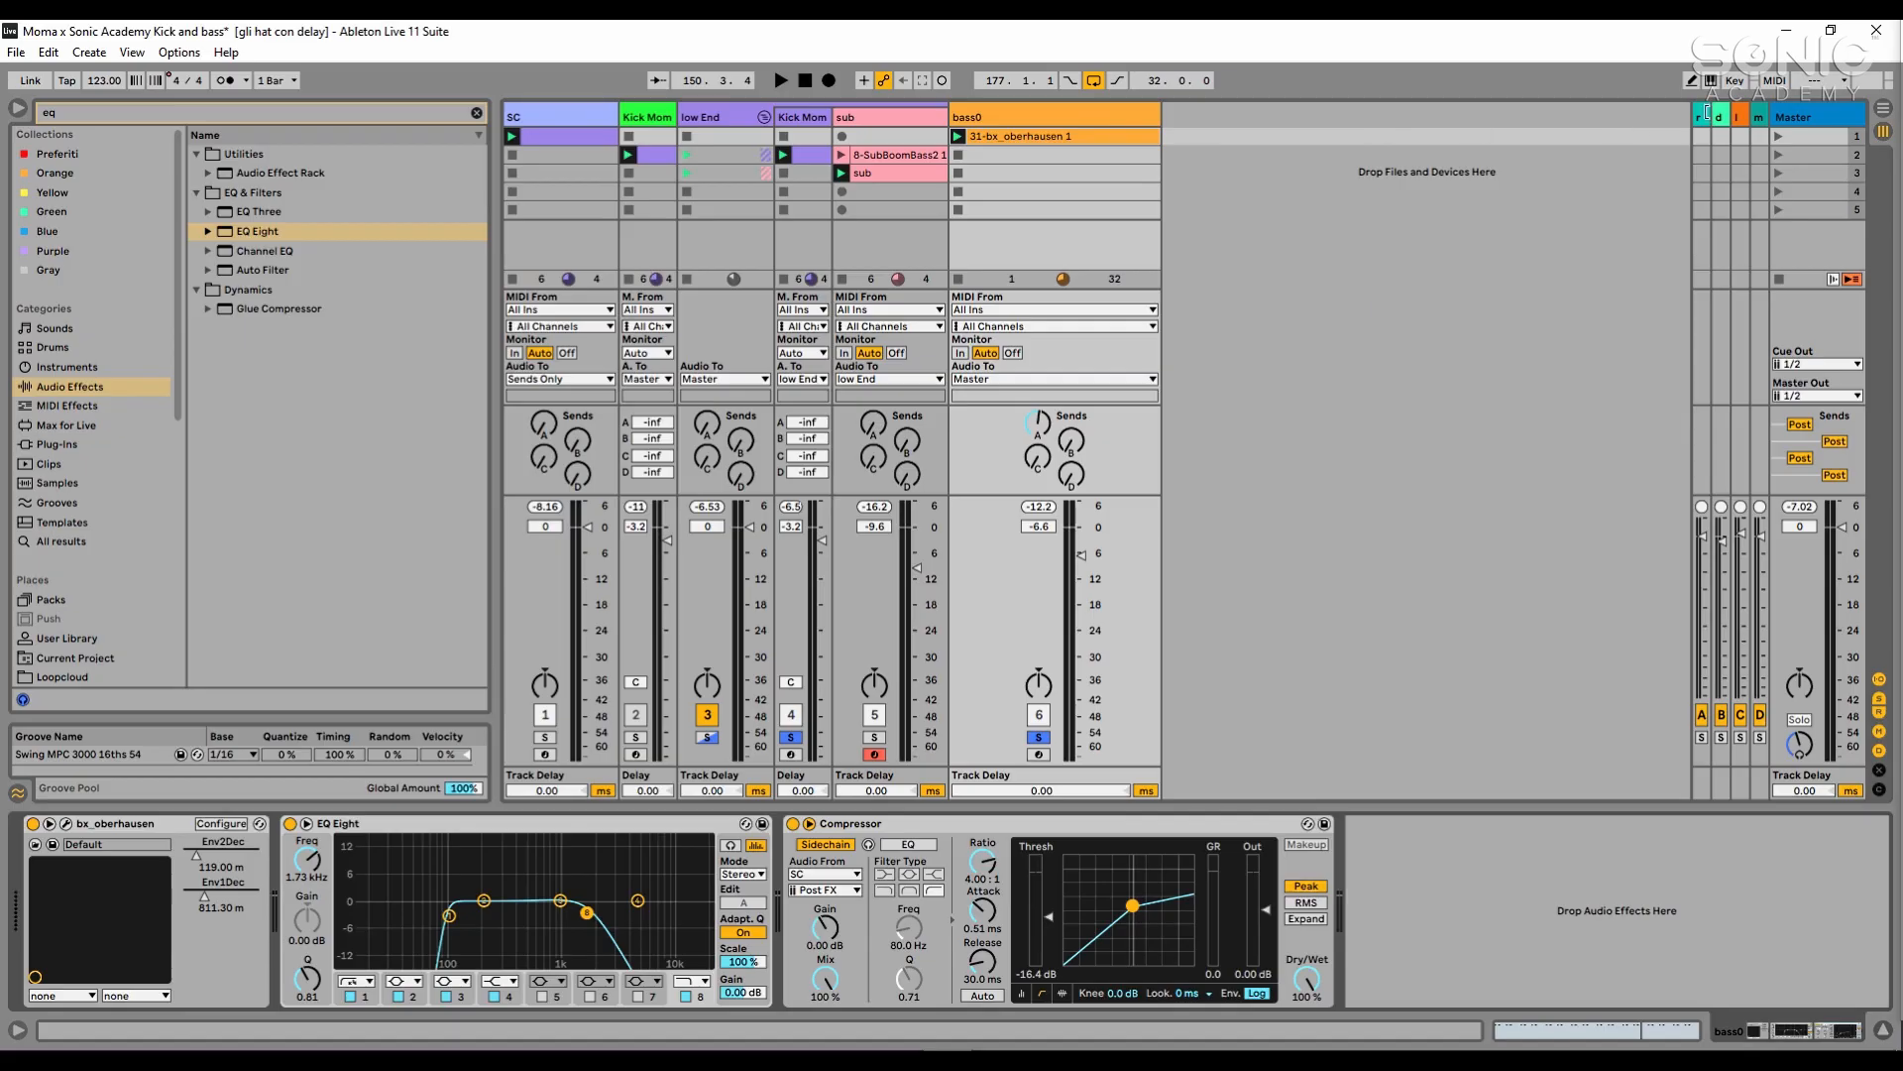
# - Examine the LittlePlate reverb on return track A, widening that return to show its name, and go back to bass0
pyautogui.click(1701, 117)
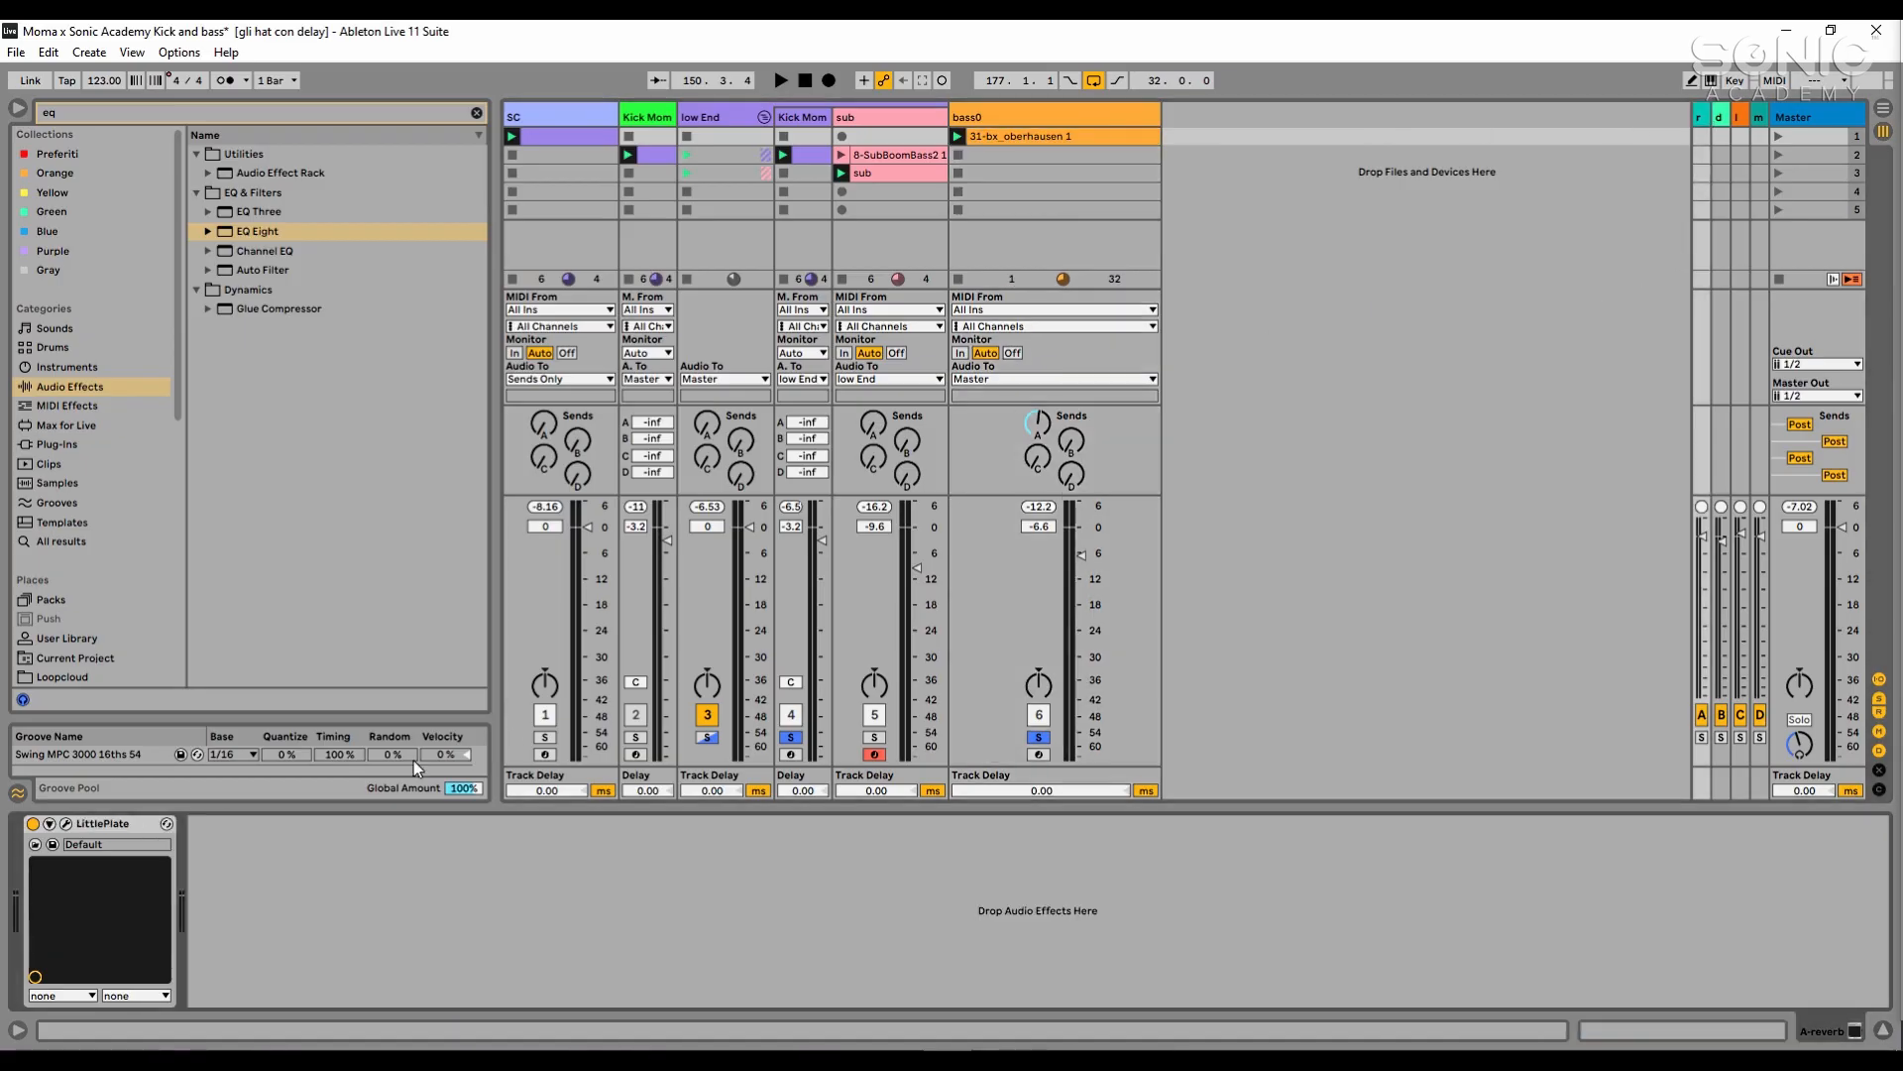
pyautogui.click(65, 824)
pyautogui.moveTo(1773, 372); pyautogui.dragTo(1055, 306)
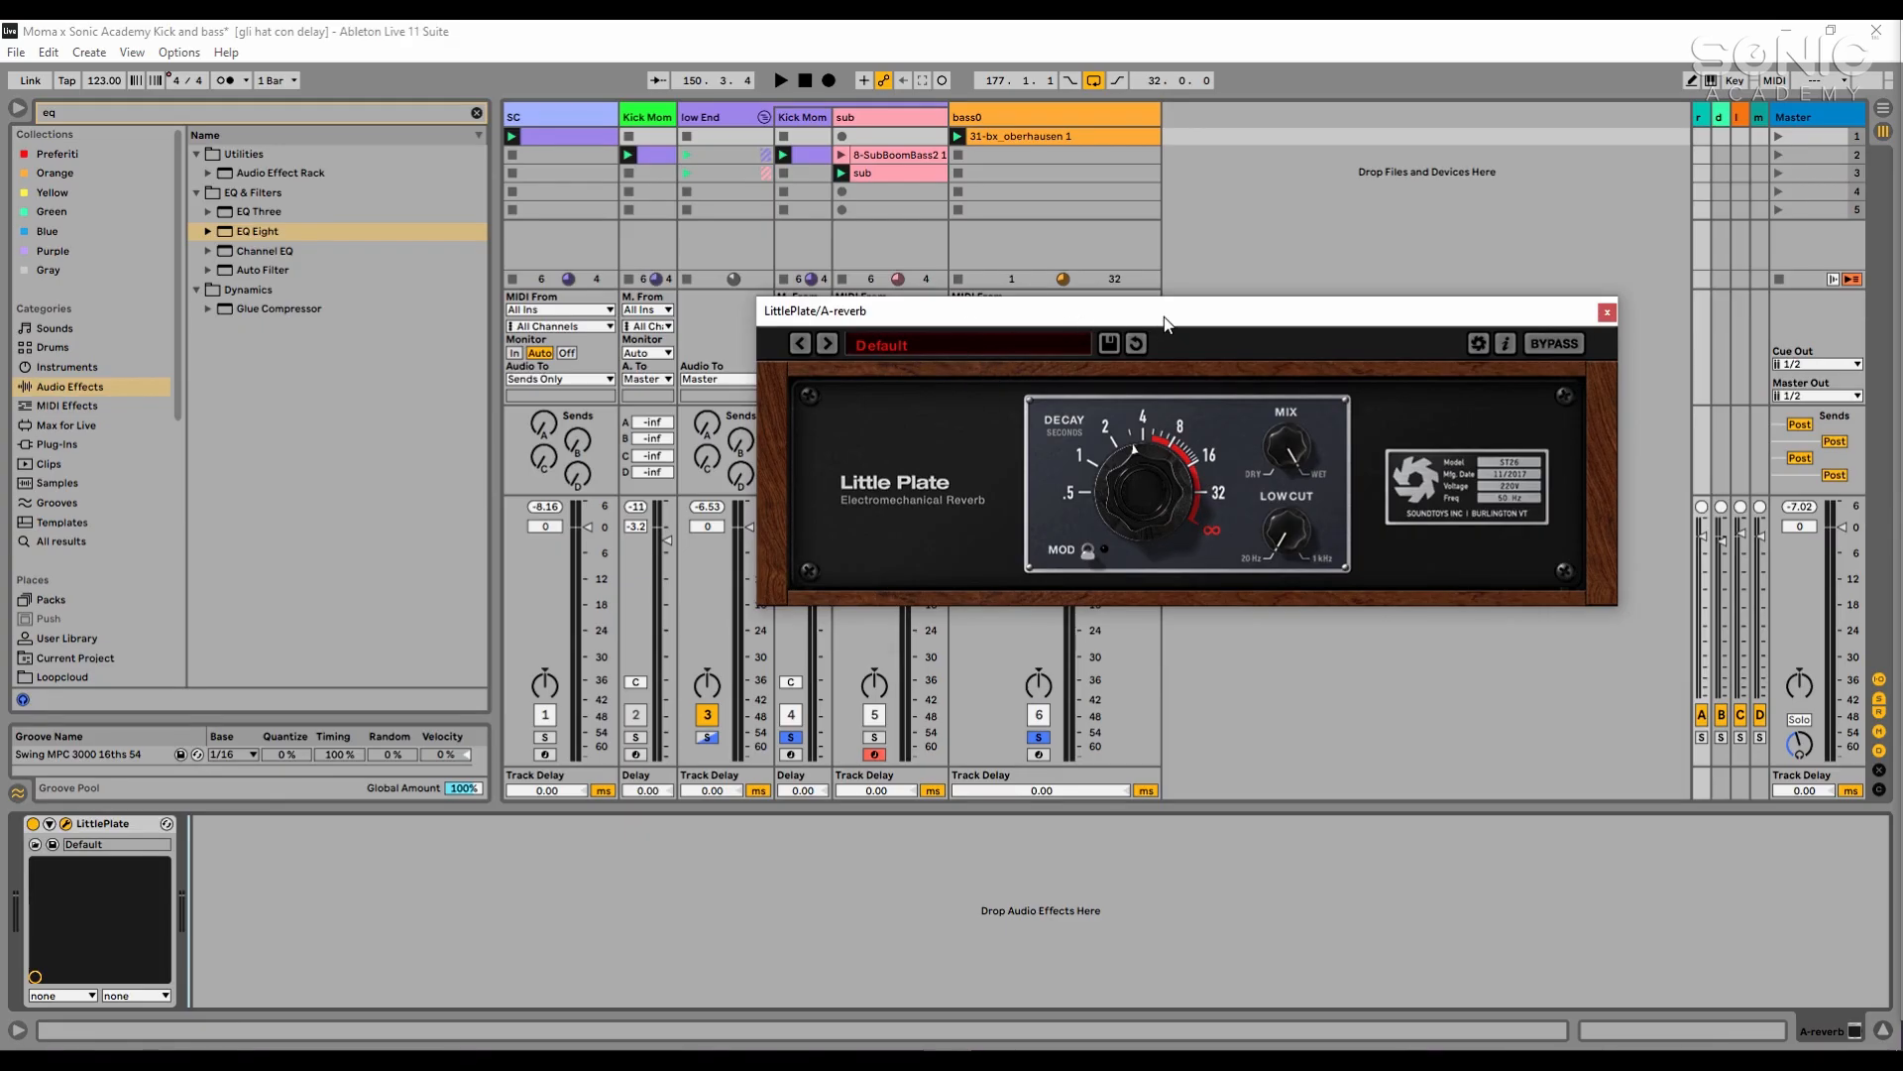
pyautogui.moveTo(1165, 324); pyautogui.dragTo(1118, 333)
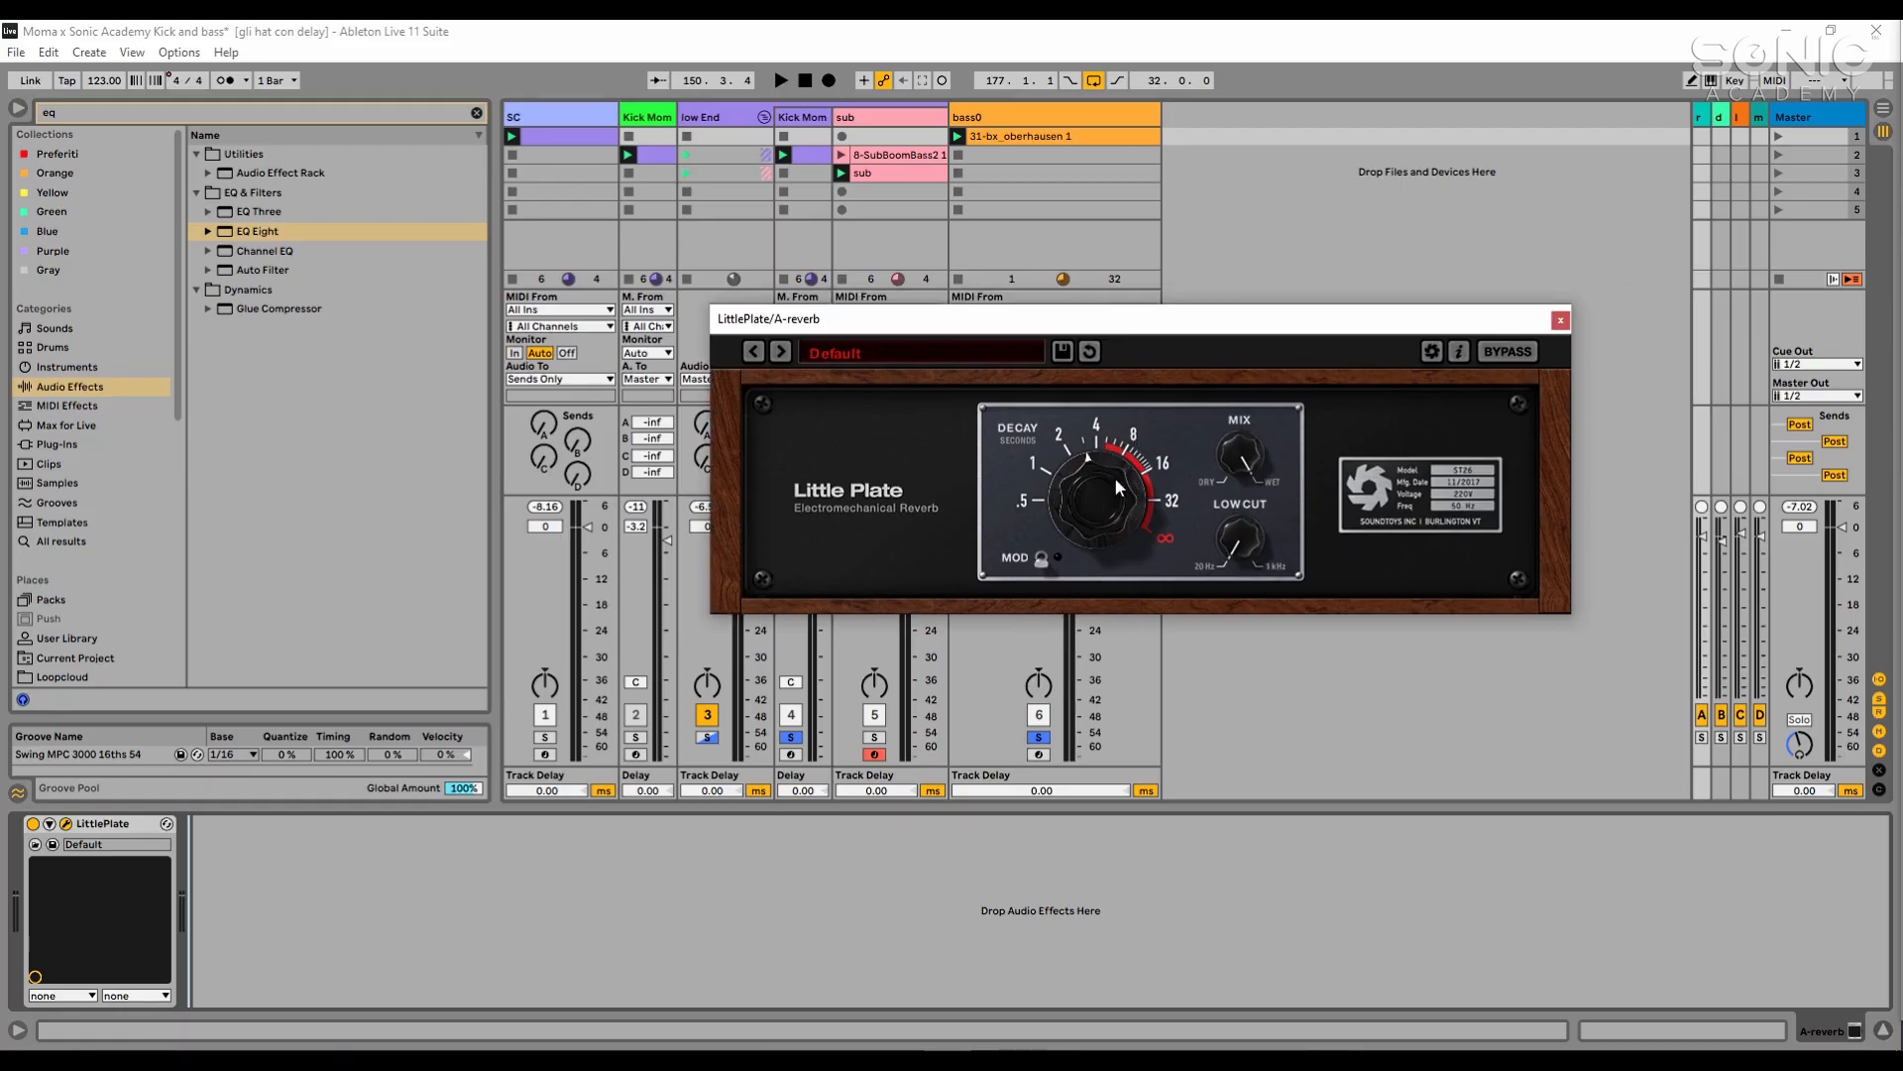
pyautogui.click(1699, 121)
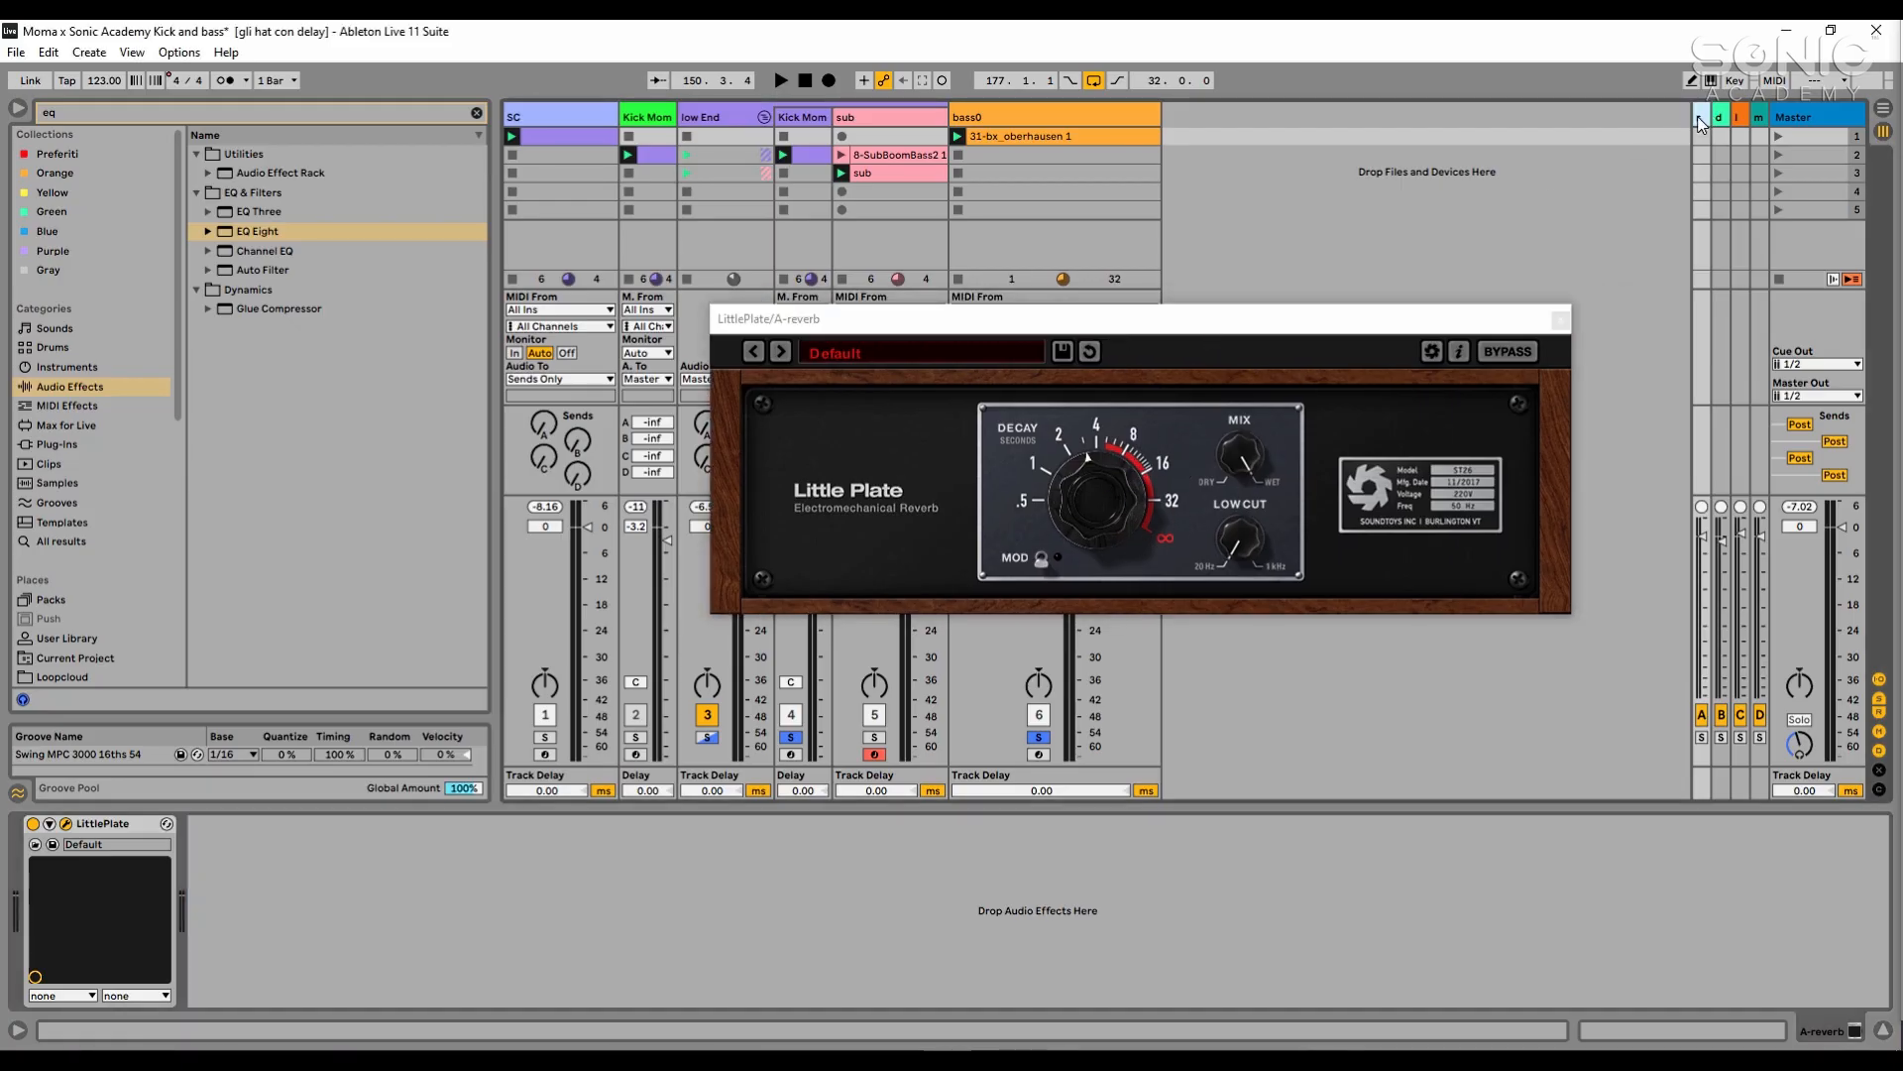
pyautogui.moveTo(1669, 115); pyautogui.dragTo(1652, 116)
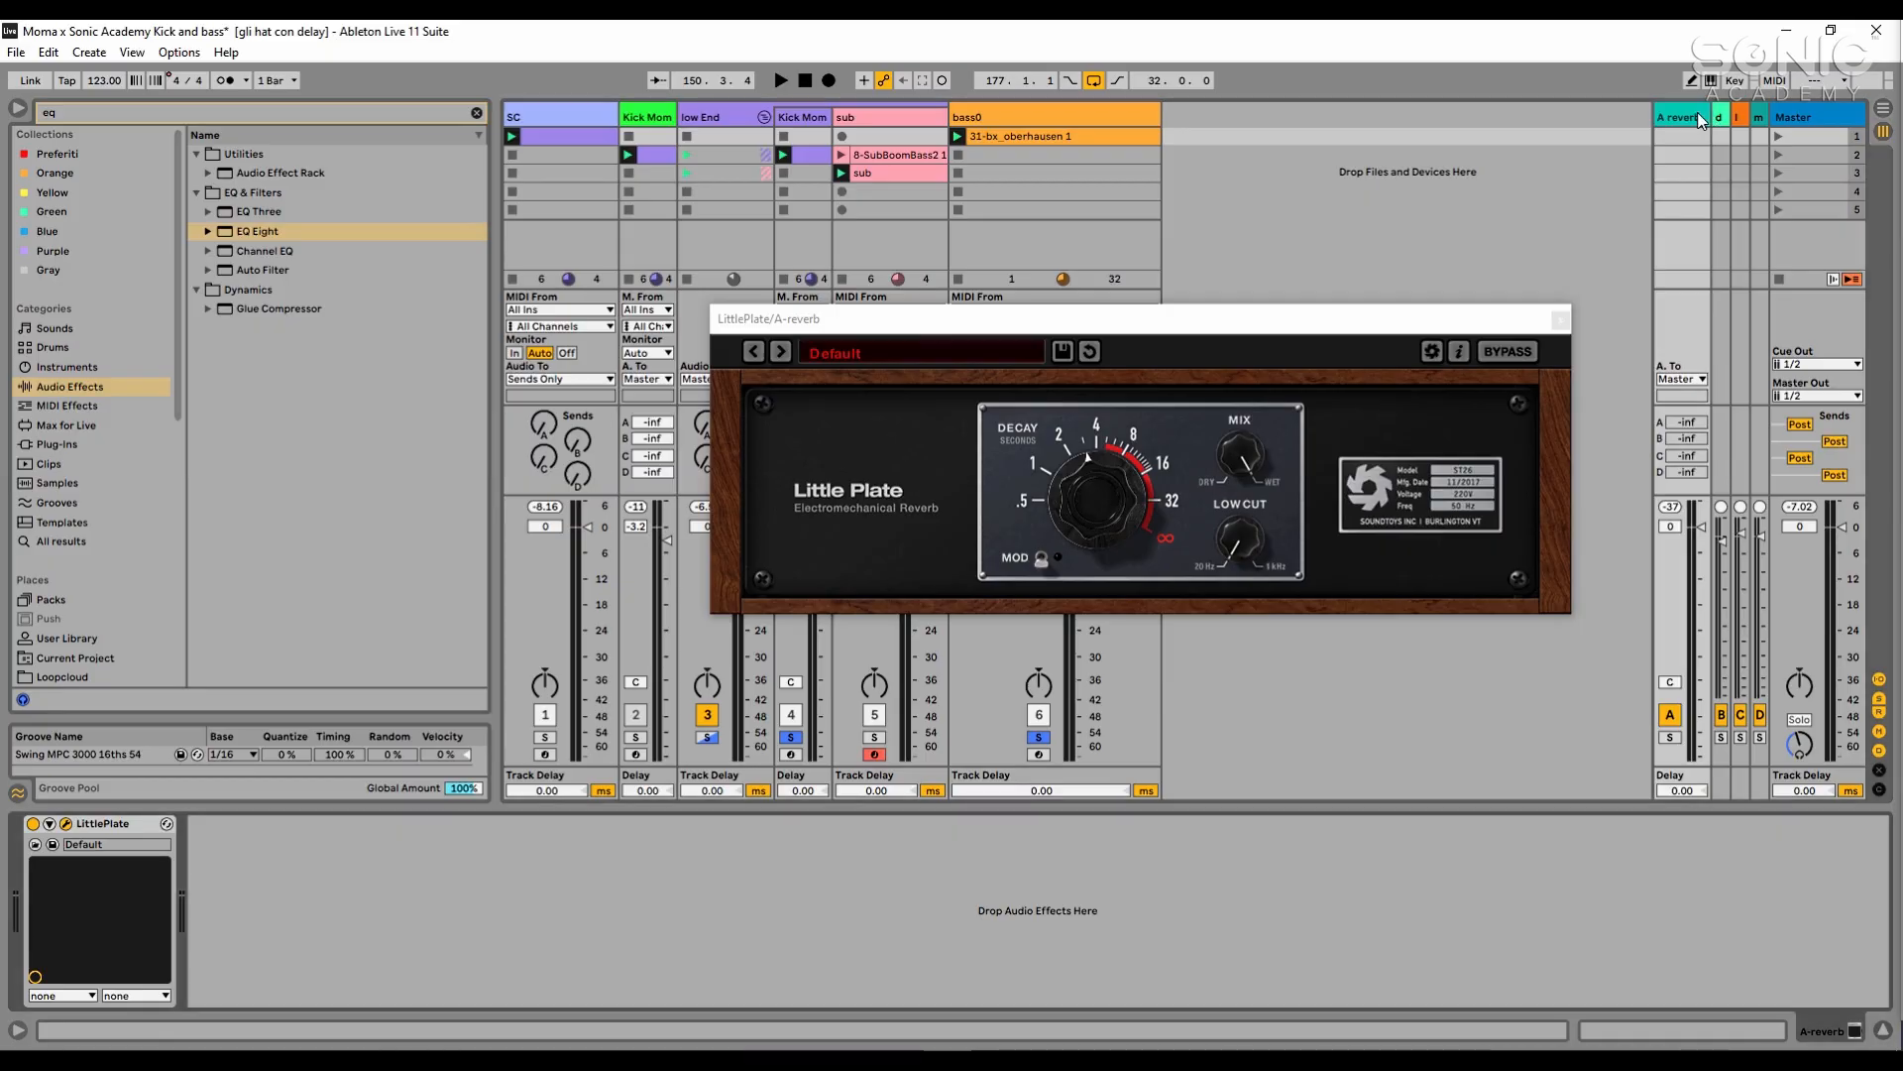
pyautogui.click(1561, 321)
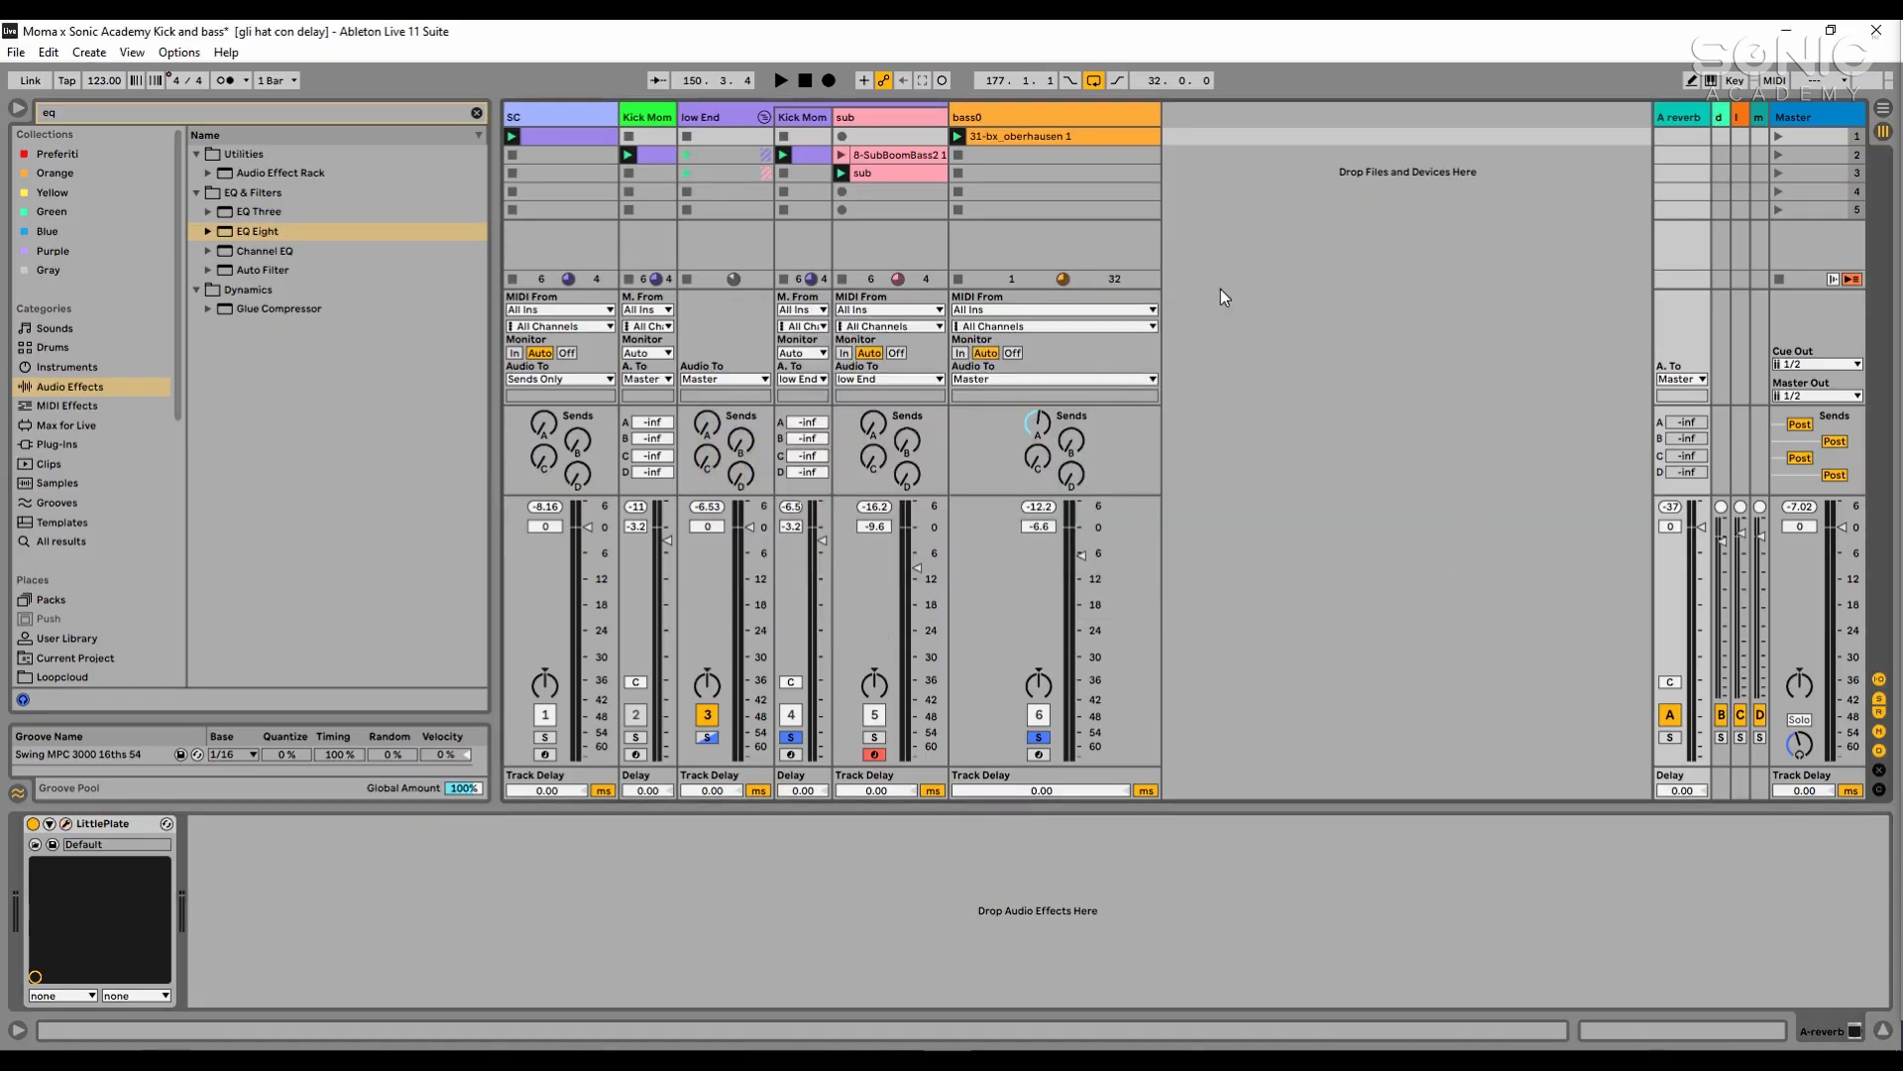
pyautogui.click(1108, 142)
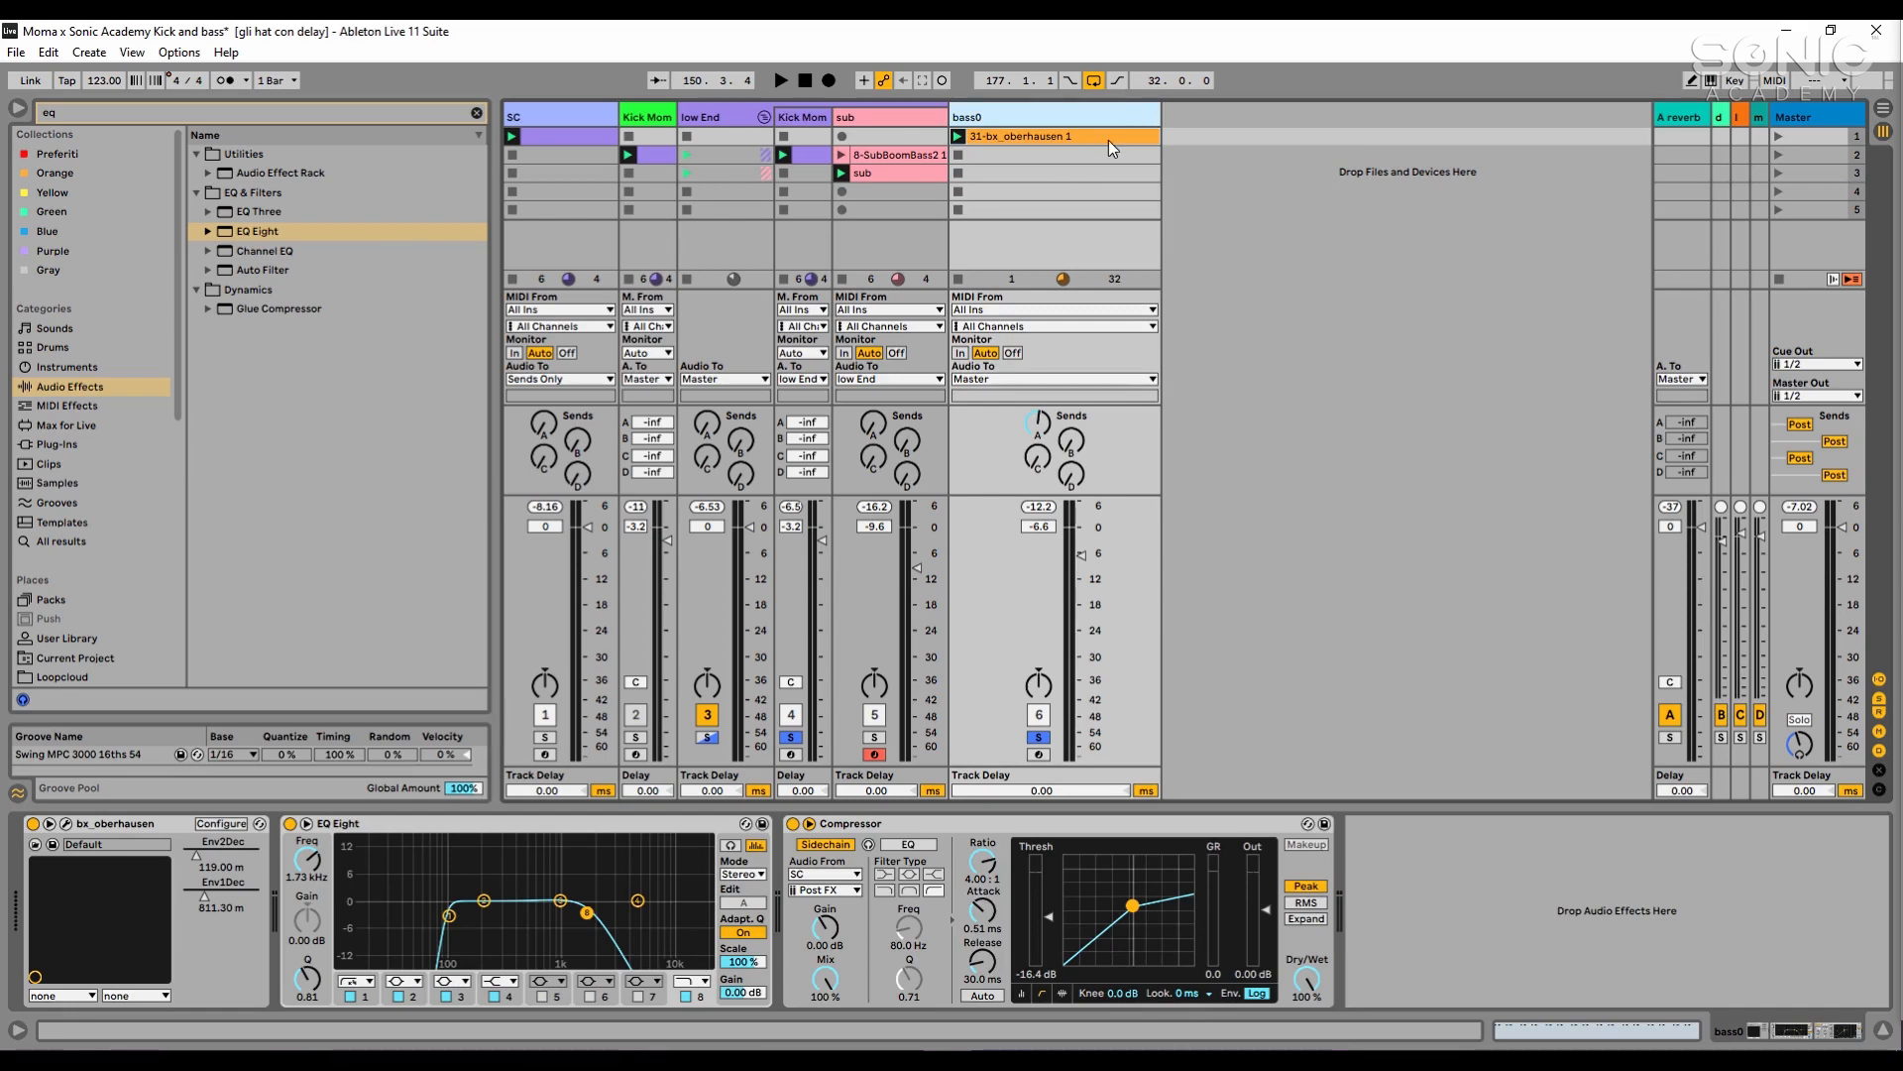
# - Examine the Replika delay on return track B, with its delay mode, mix and feedback settings, and close its window
pyautogui.click(1682, 119)
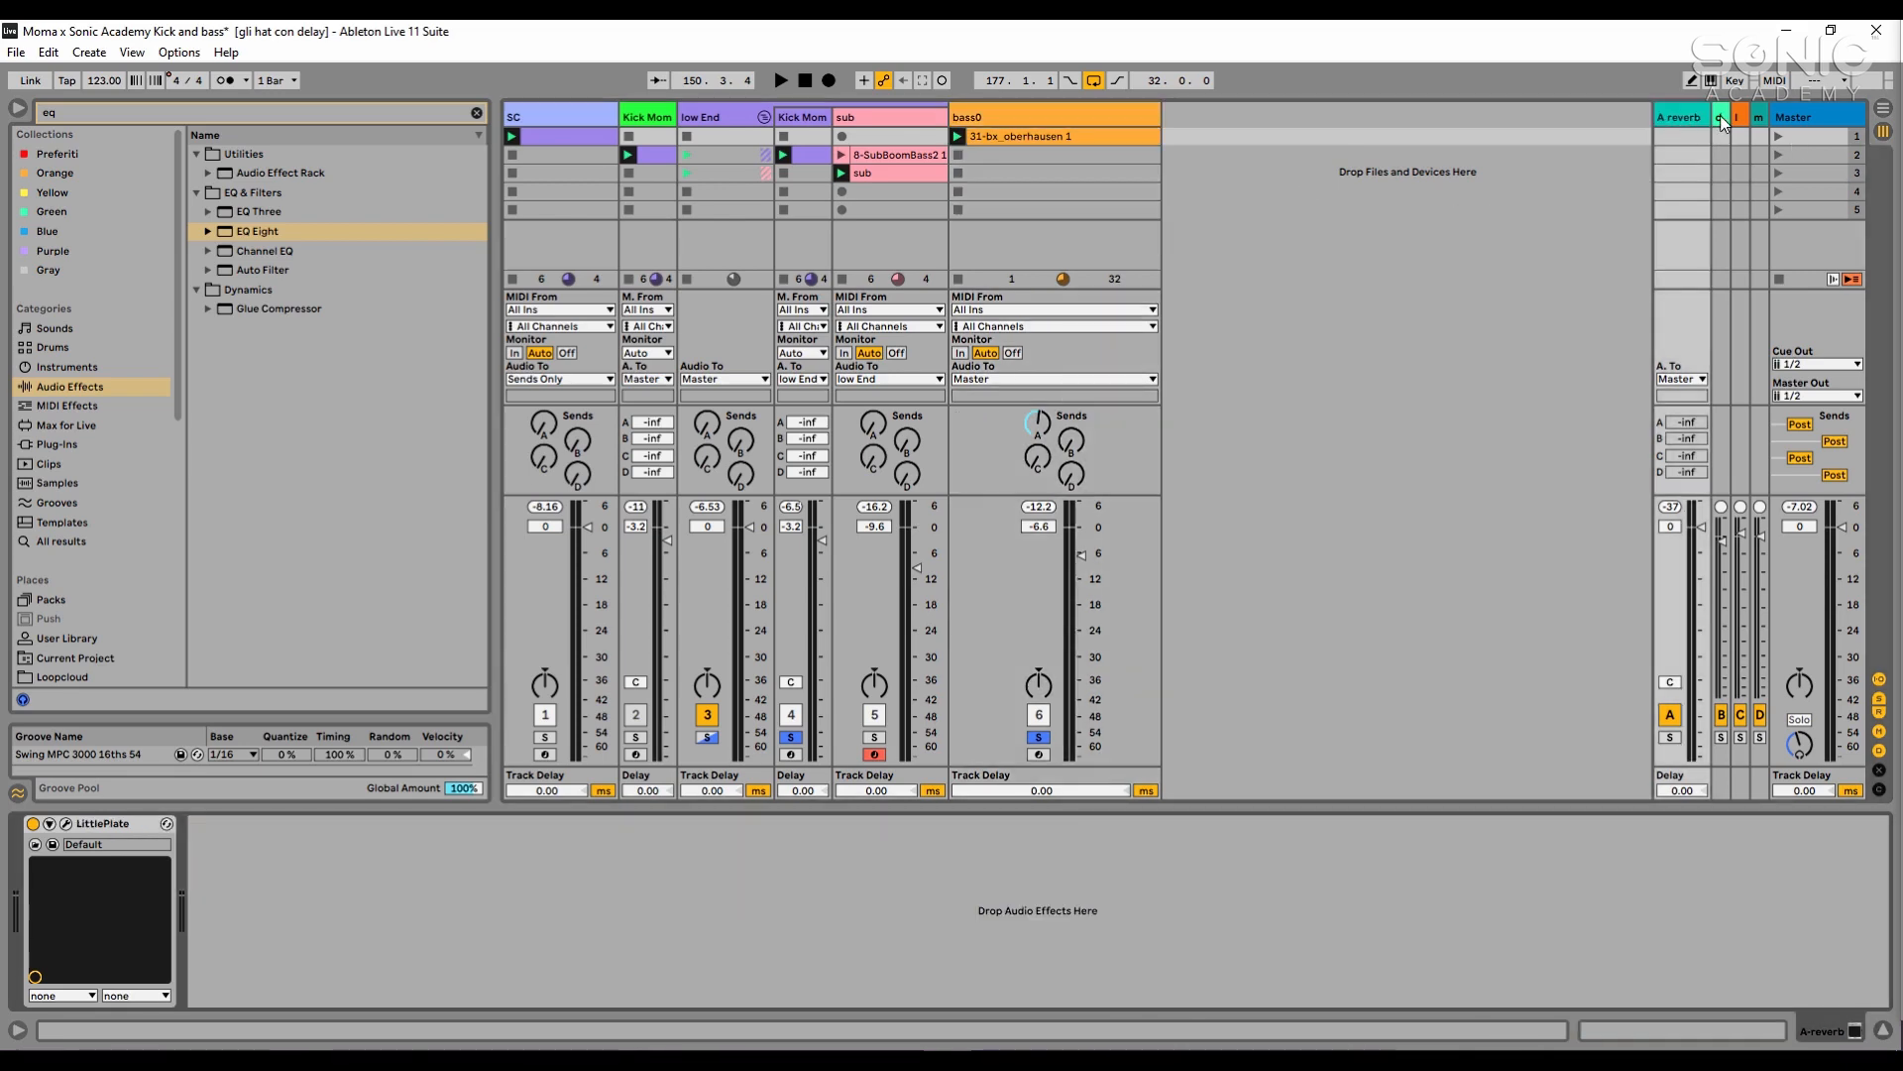
pyautogui.click(1722, 122)
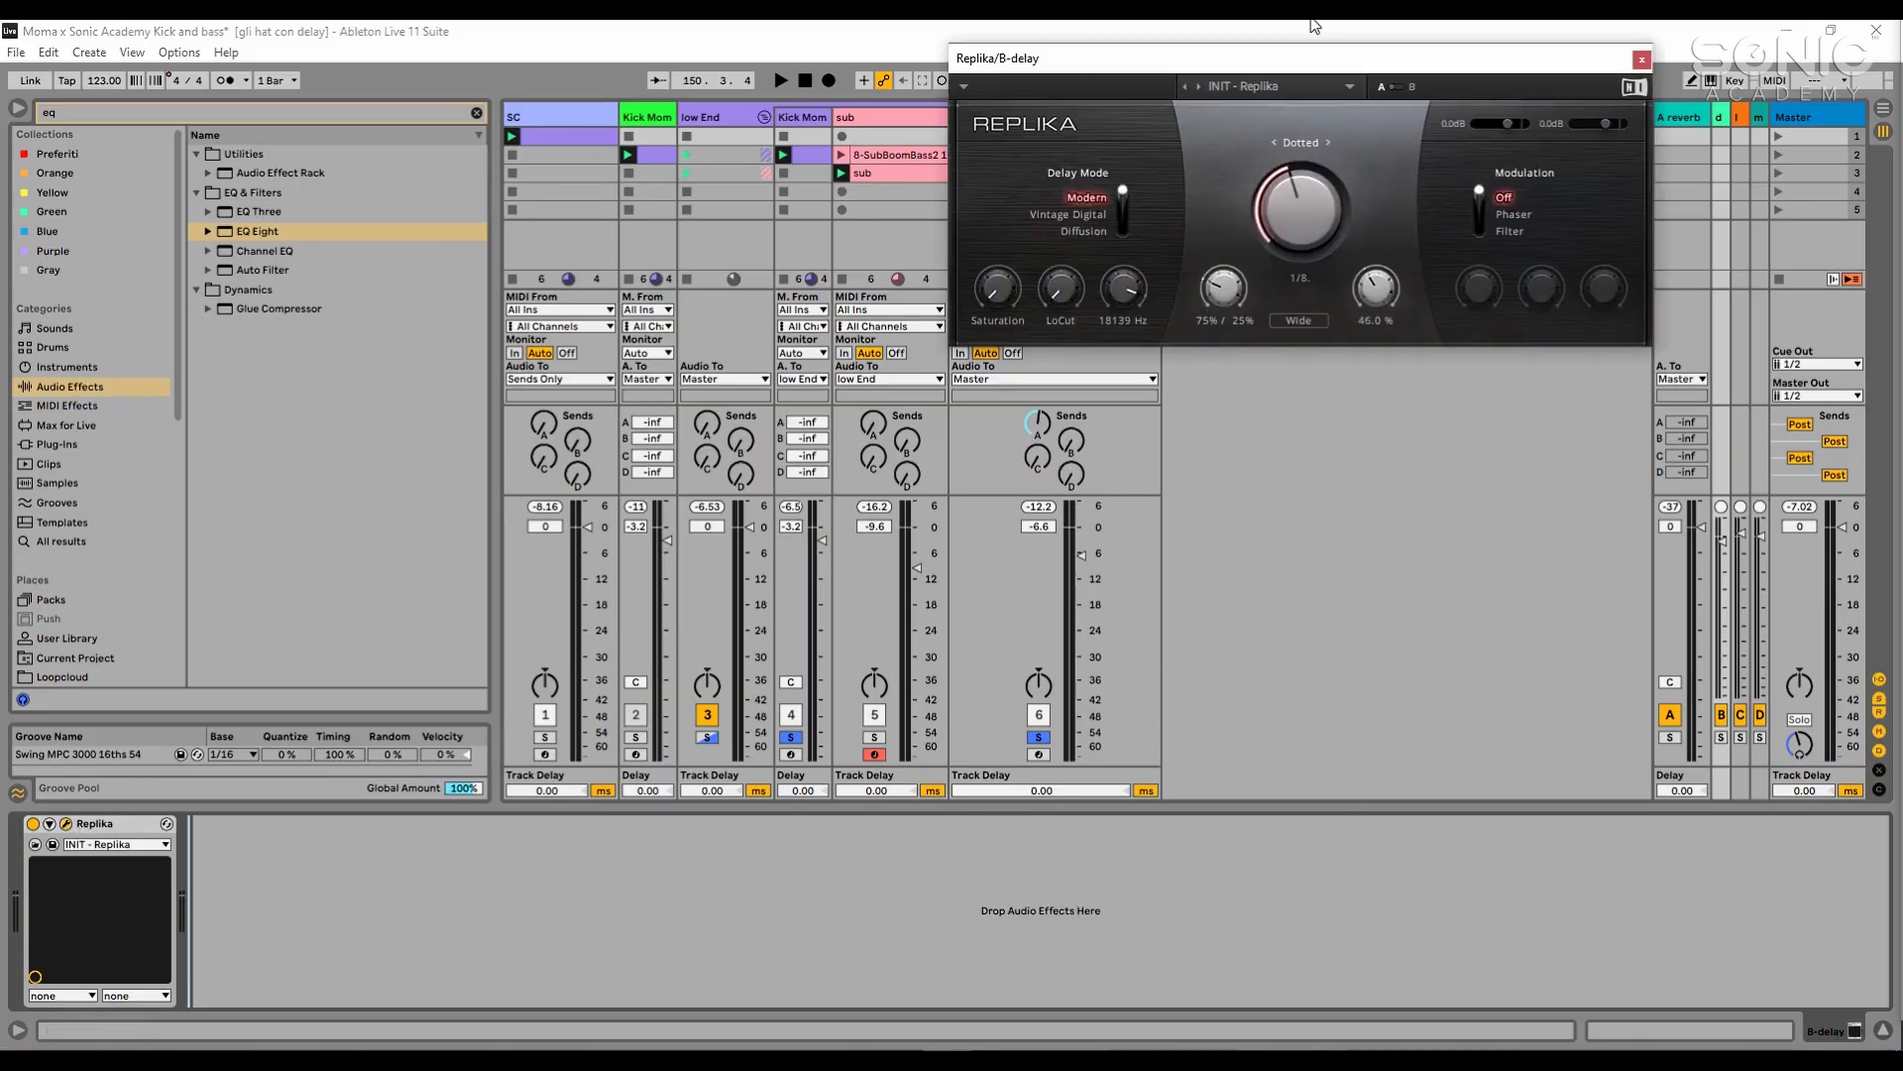
pyautogui.moveTo(1319, 61); pyautogui.dragTo(1212, 235)
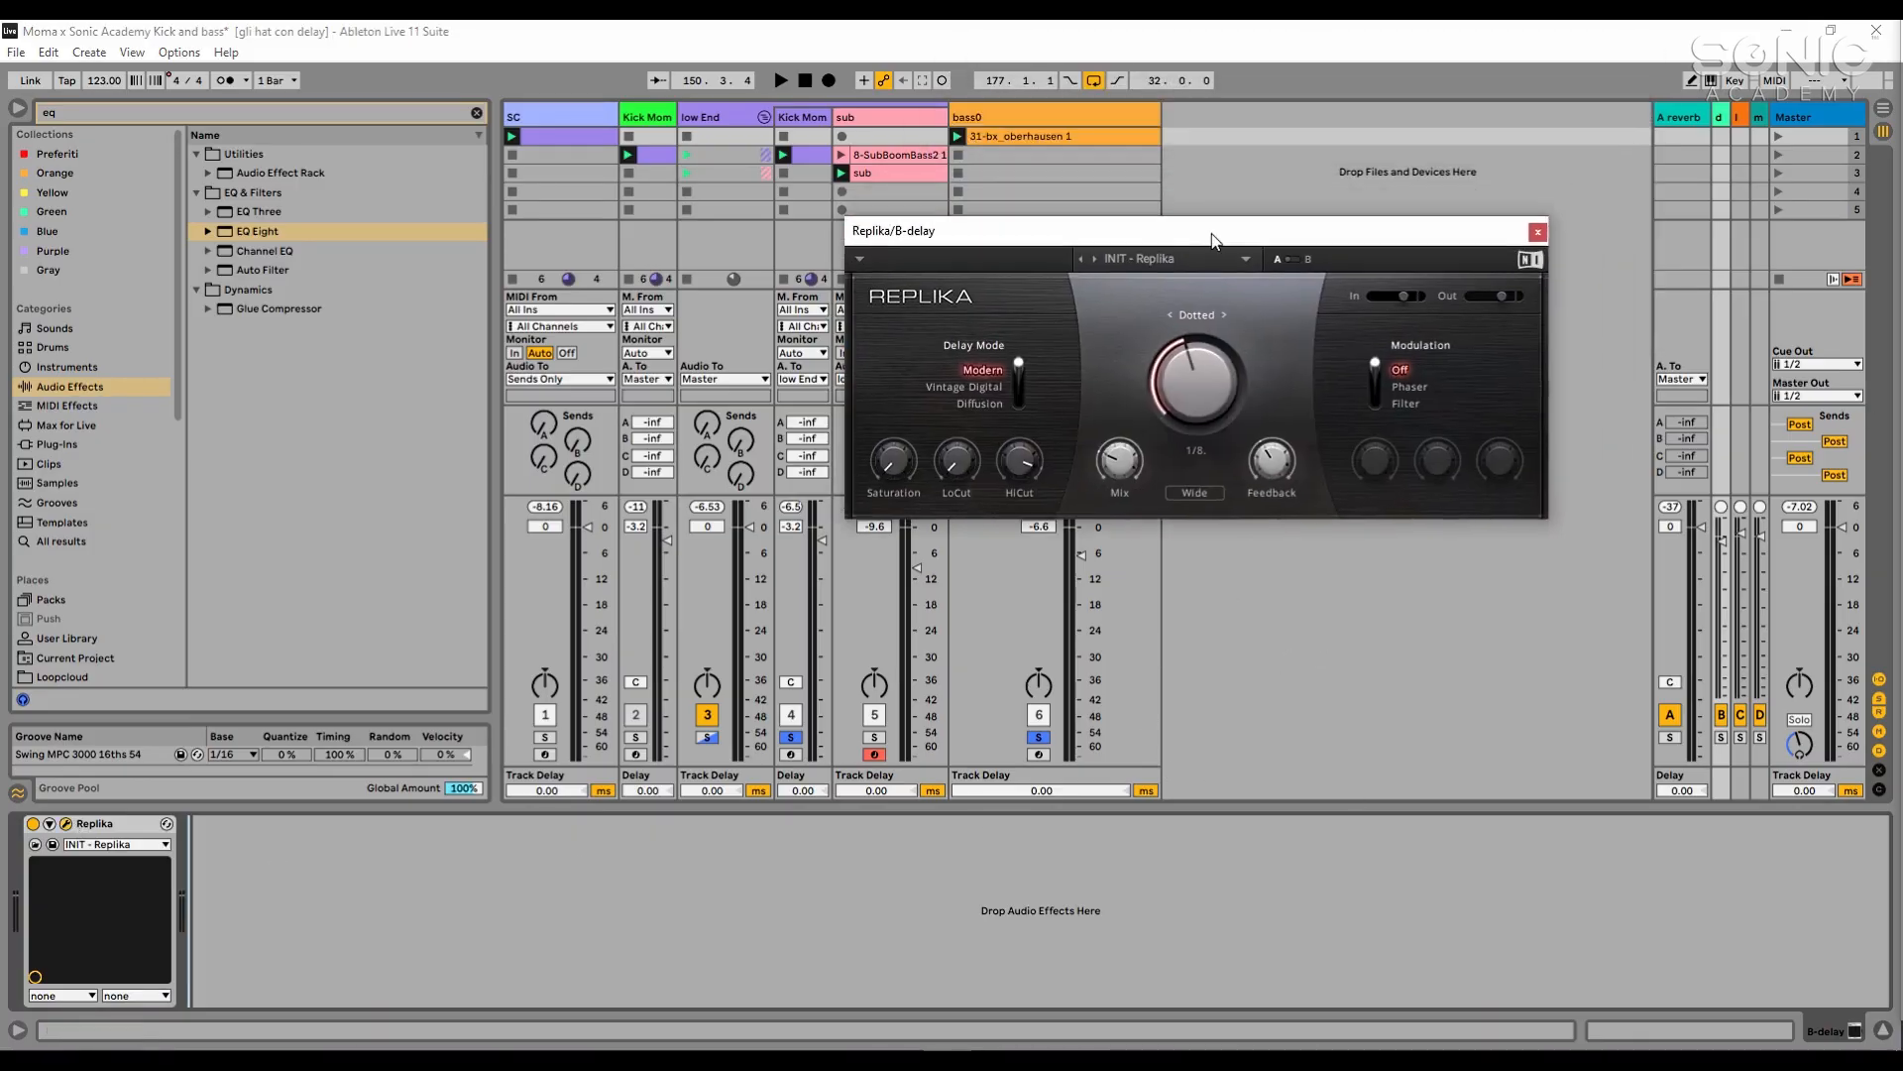
pyautogui.click(1537, 233)
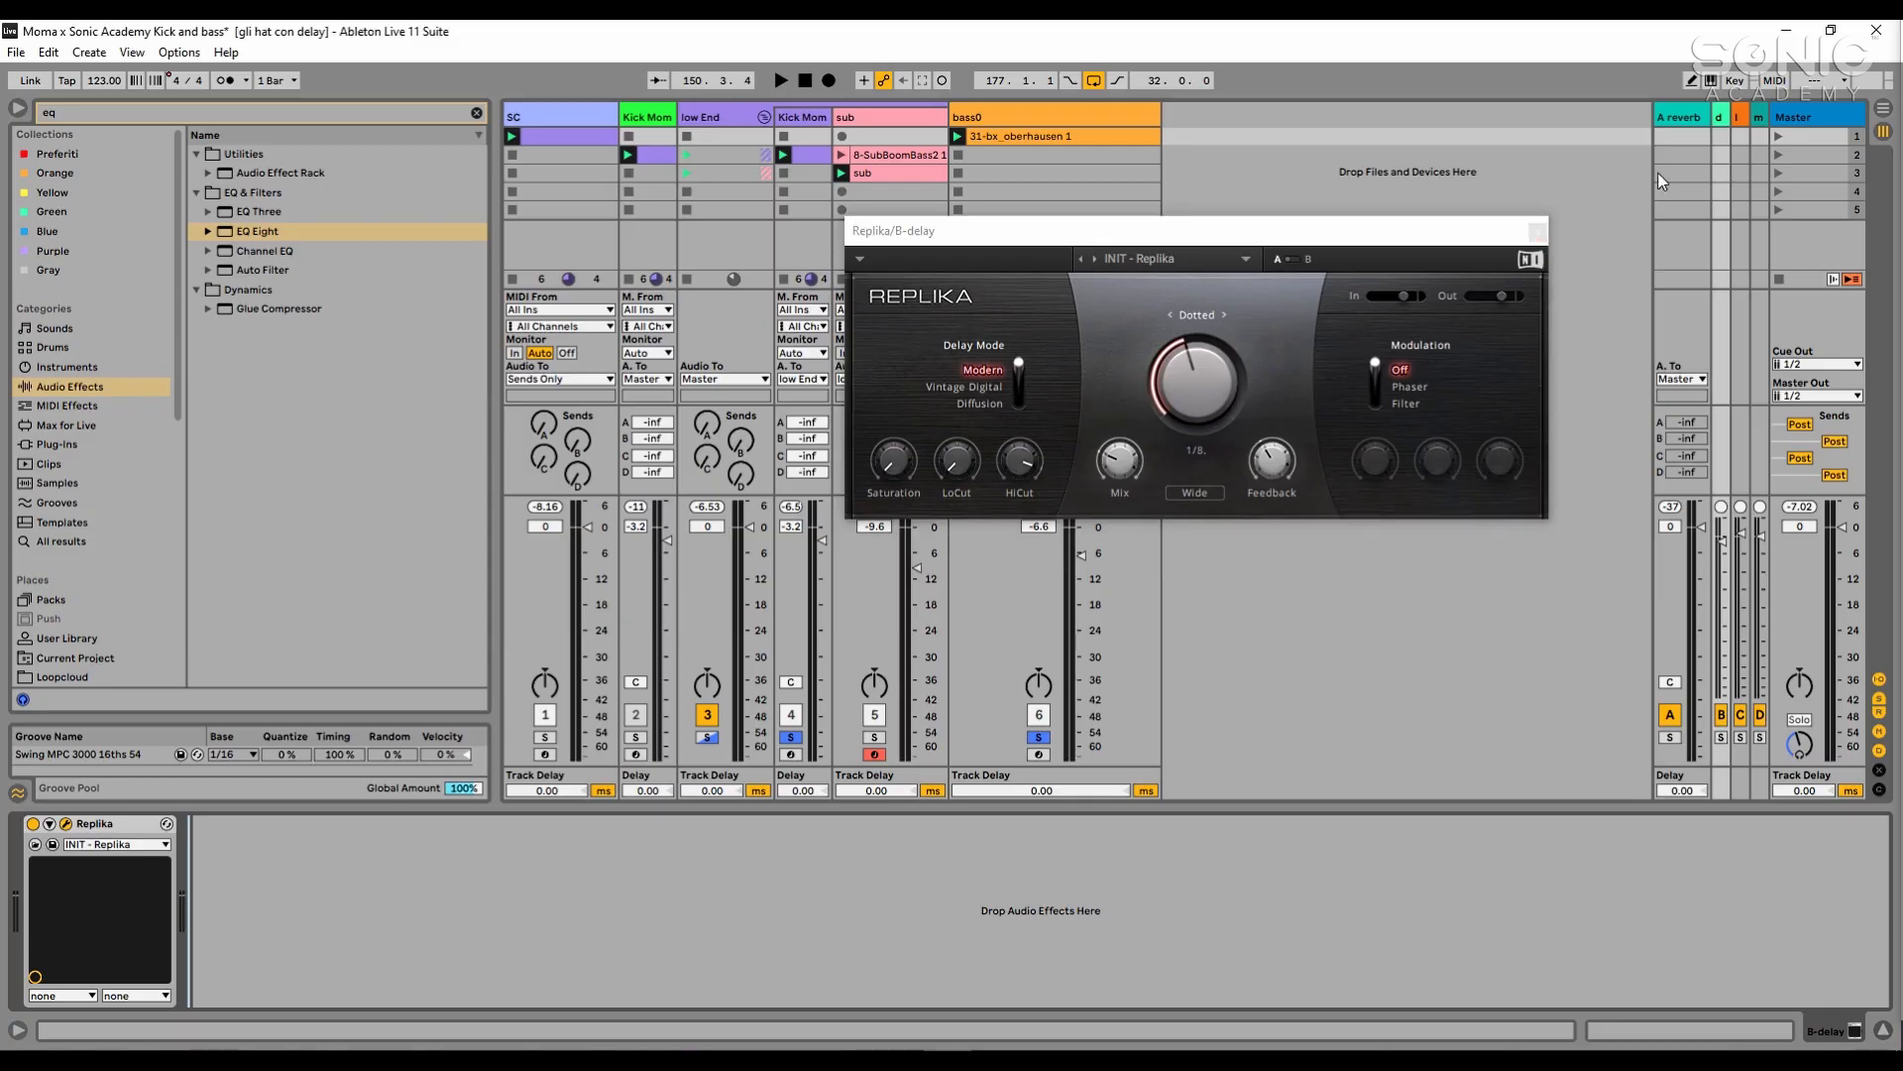
# - Inspect the H-Delay Stereo settings on the long delay return track C, including its dry/wet amount, and close the plug-in window
pyautogui.click(1736, 117)
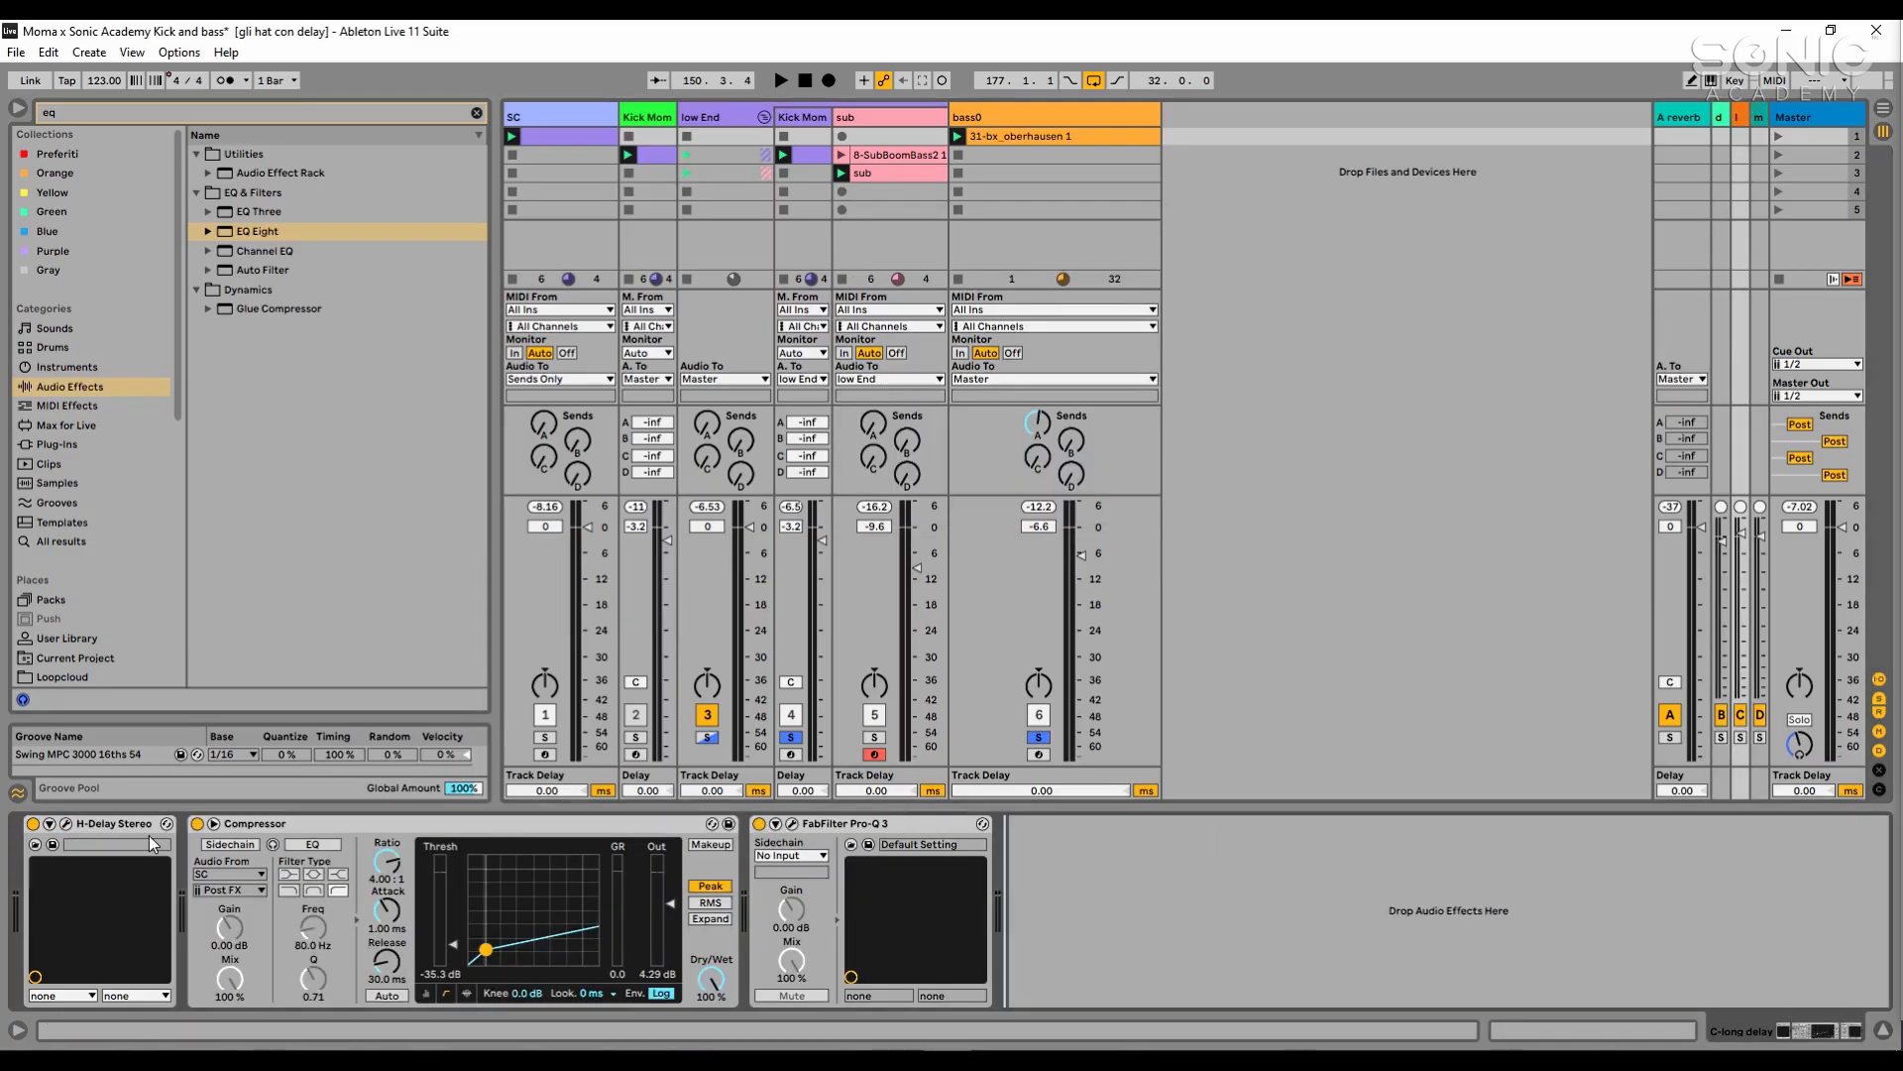
pyautogui.click(66, 823)
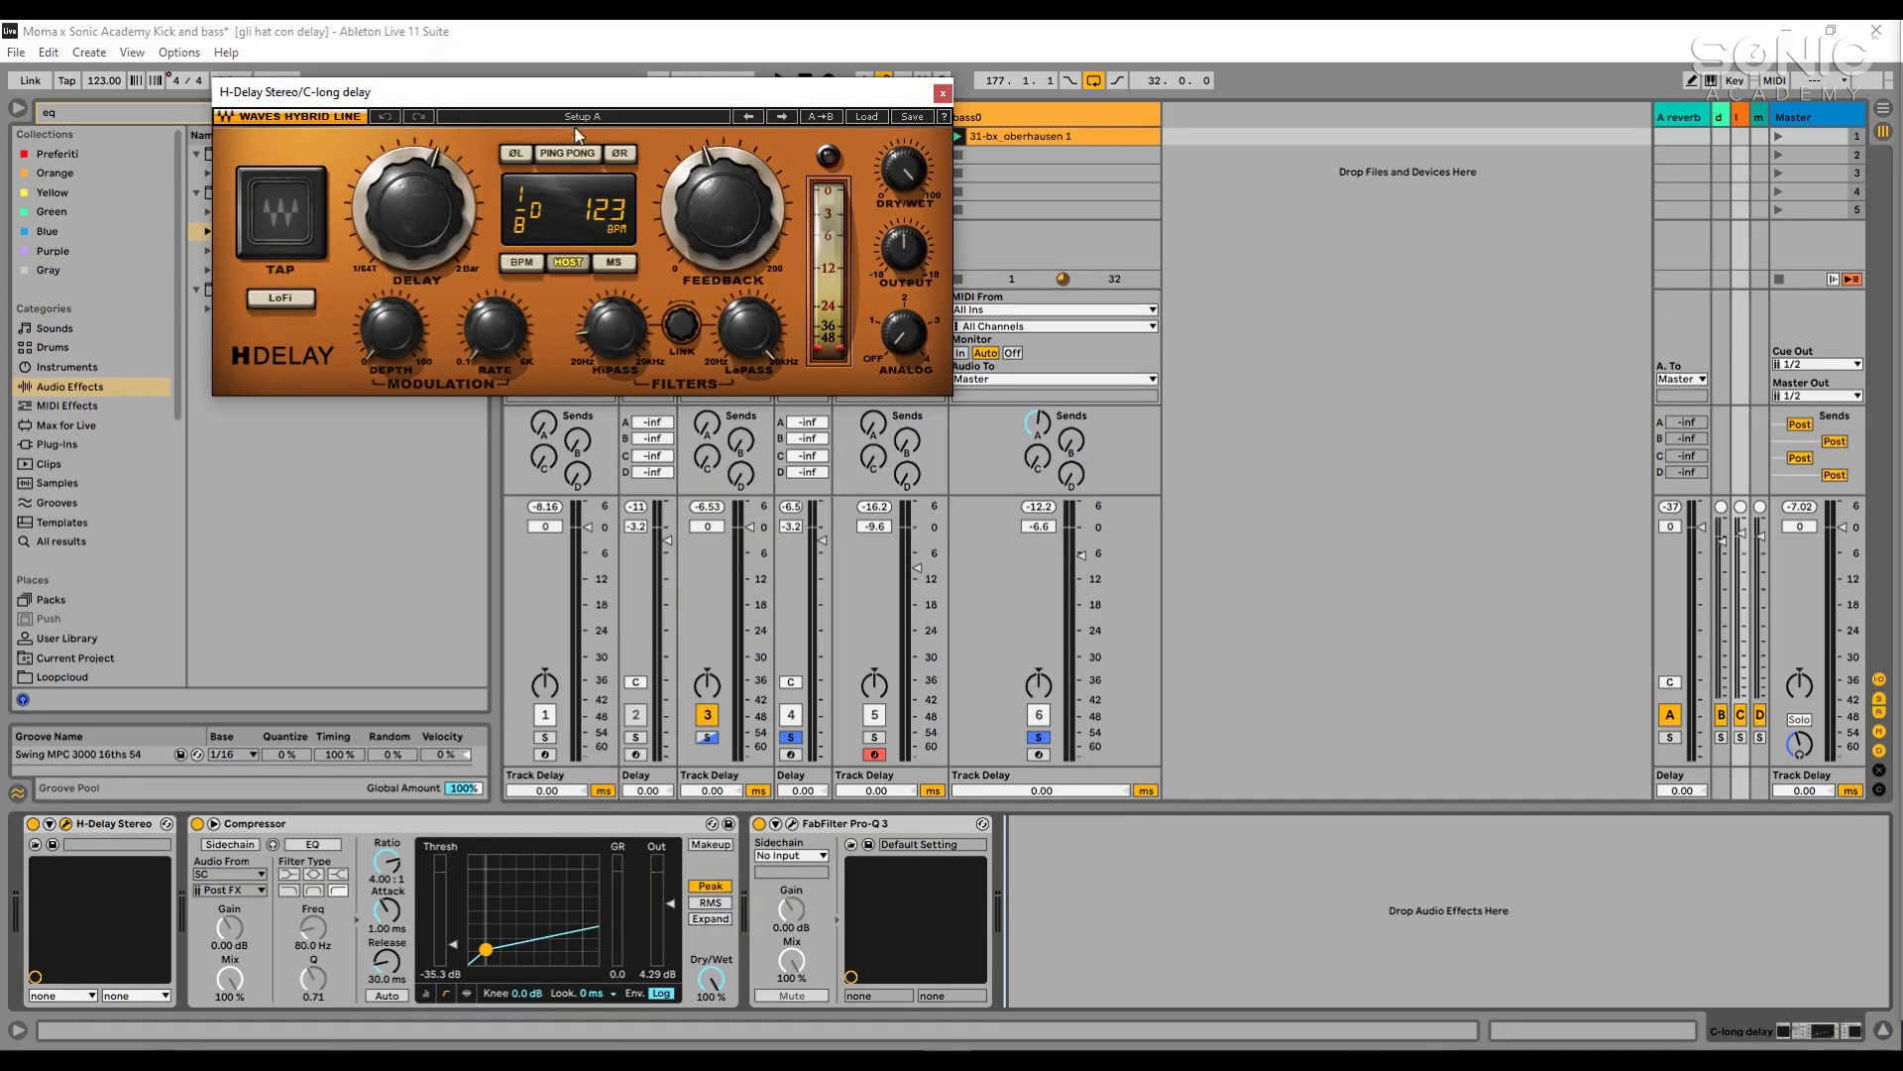
pyautogui.moveTo(588, 92); pyautogui.dragTo(655, 137)
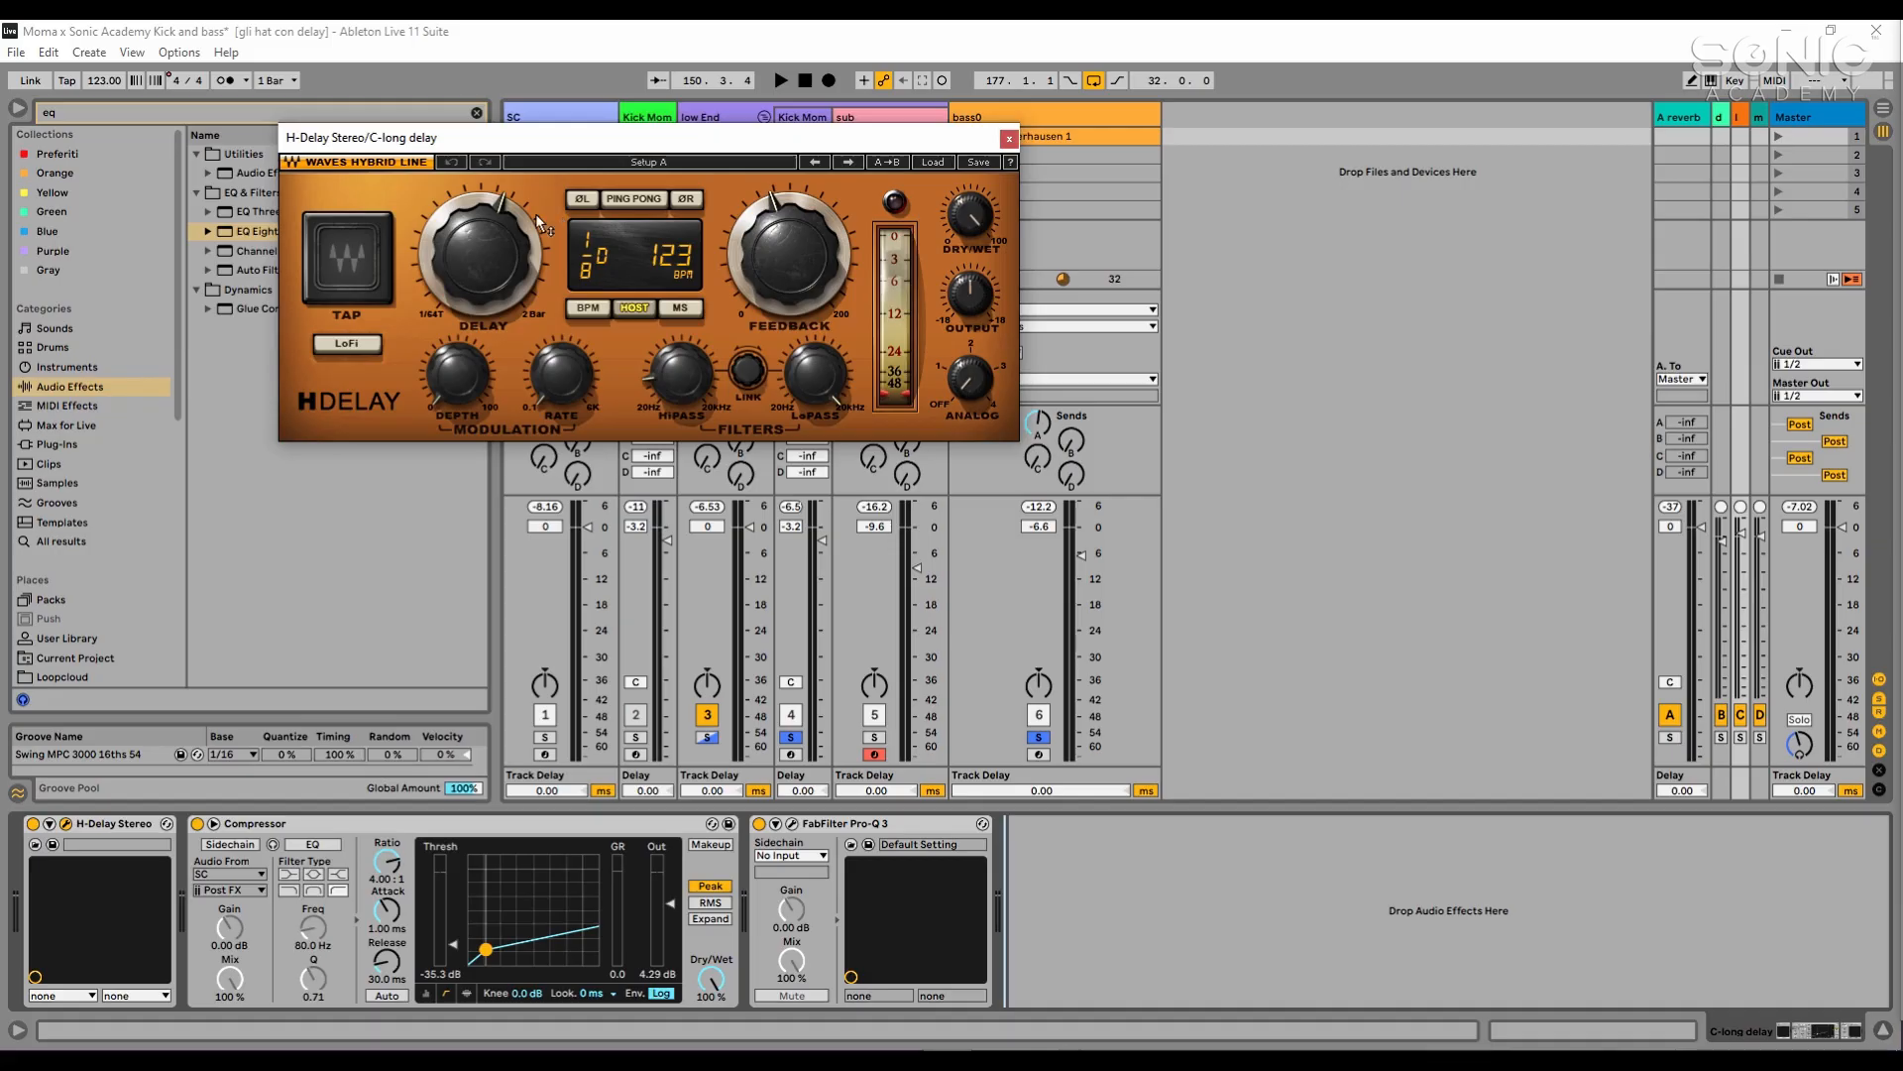
pyautogui.click(968, 220)
pyautogui.click(1008, 140)
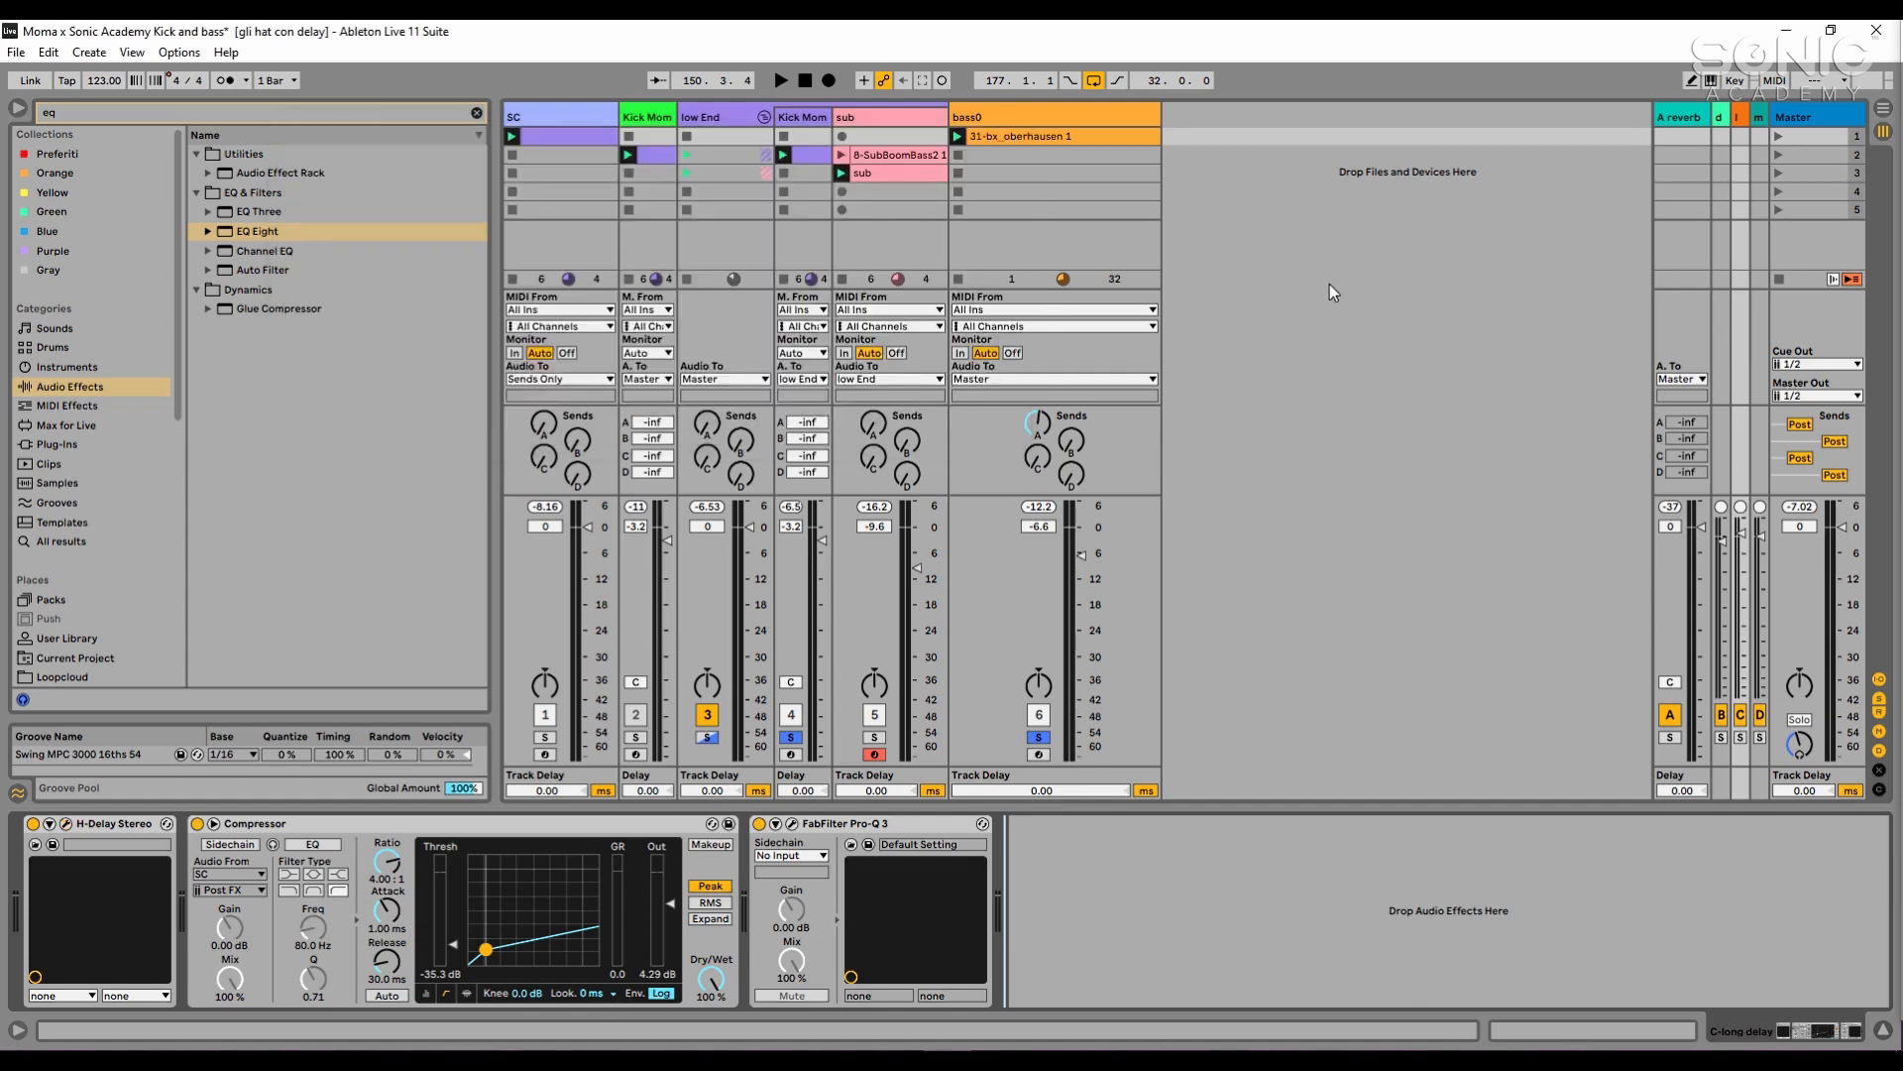
# - Open the MicroShift plug-in on return track D and place its window over the mixer to examine its controls
pyautogui.click(1760, 117)
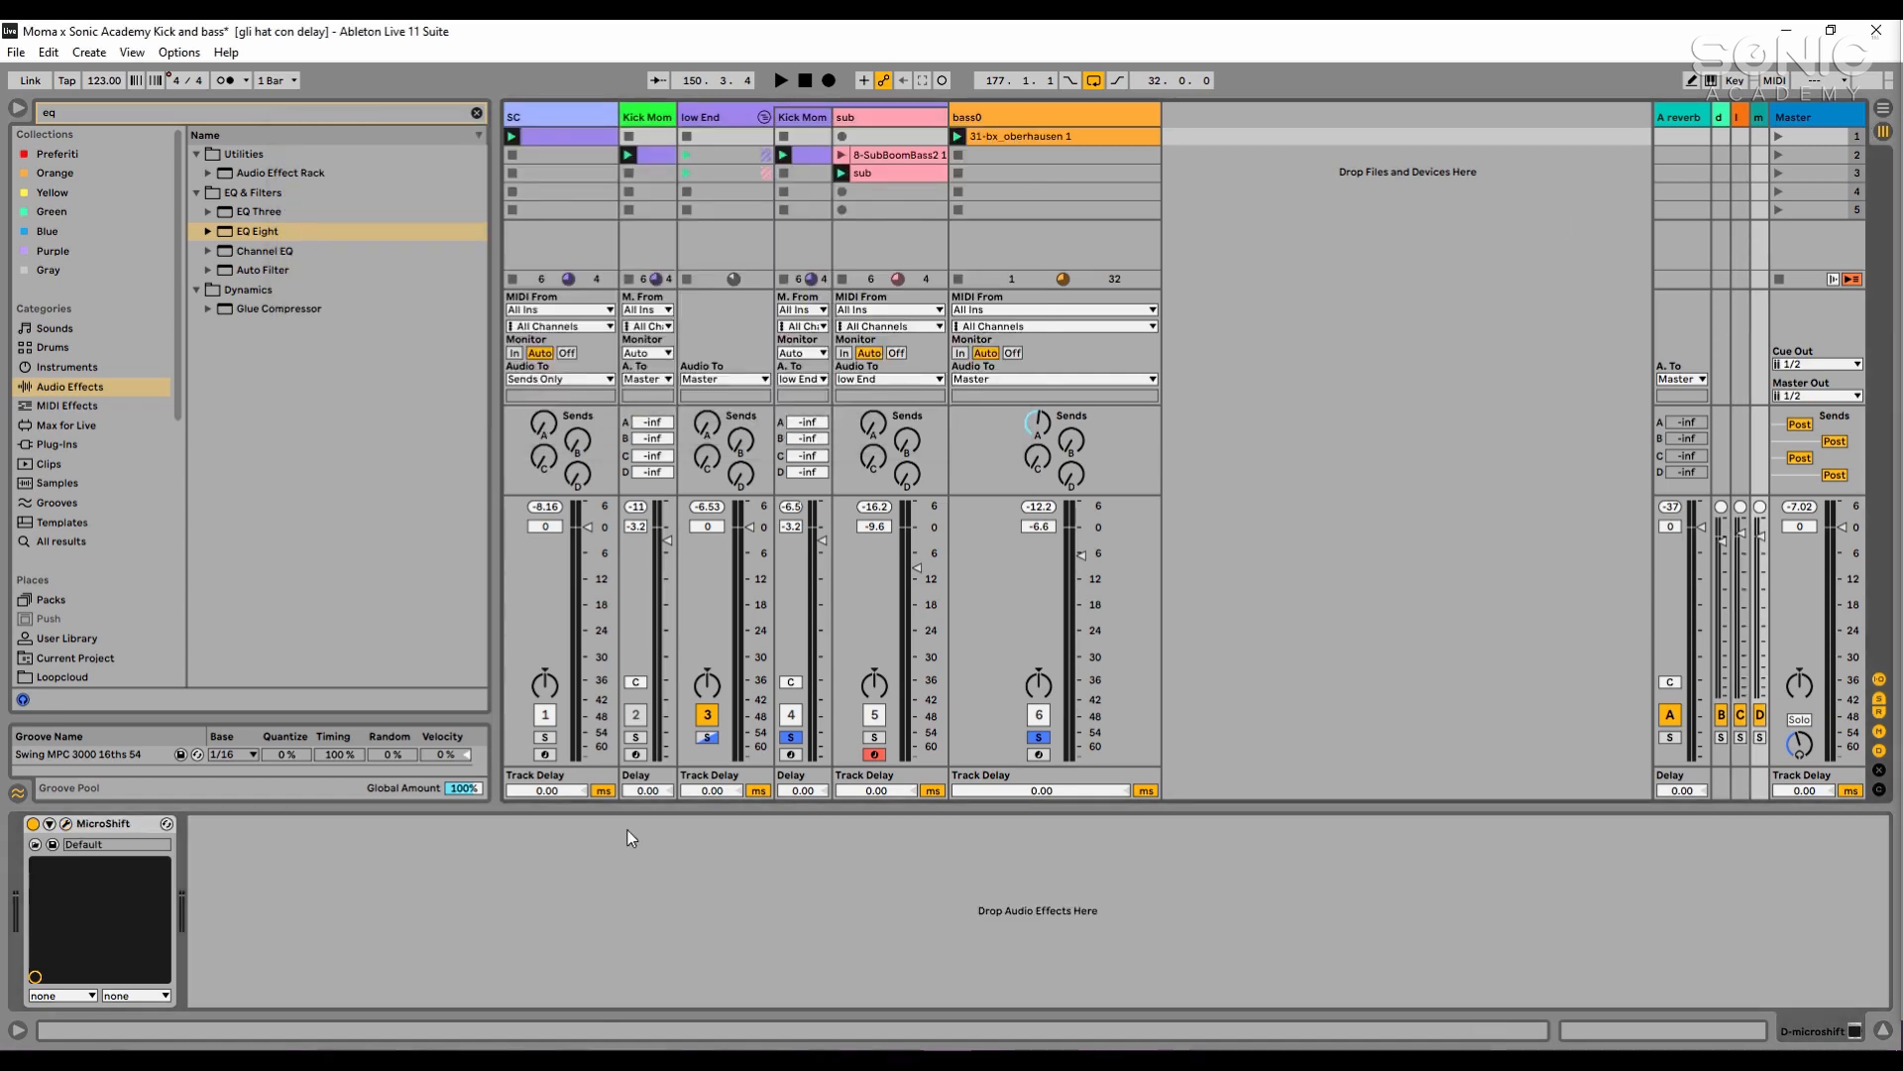
pyautogui.click(65, 823)
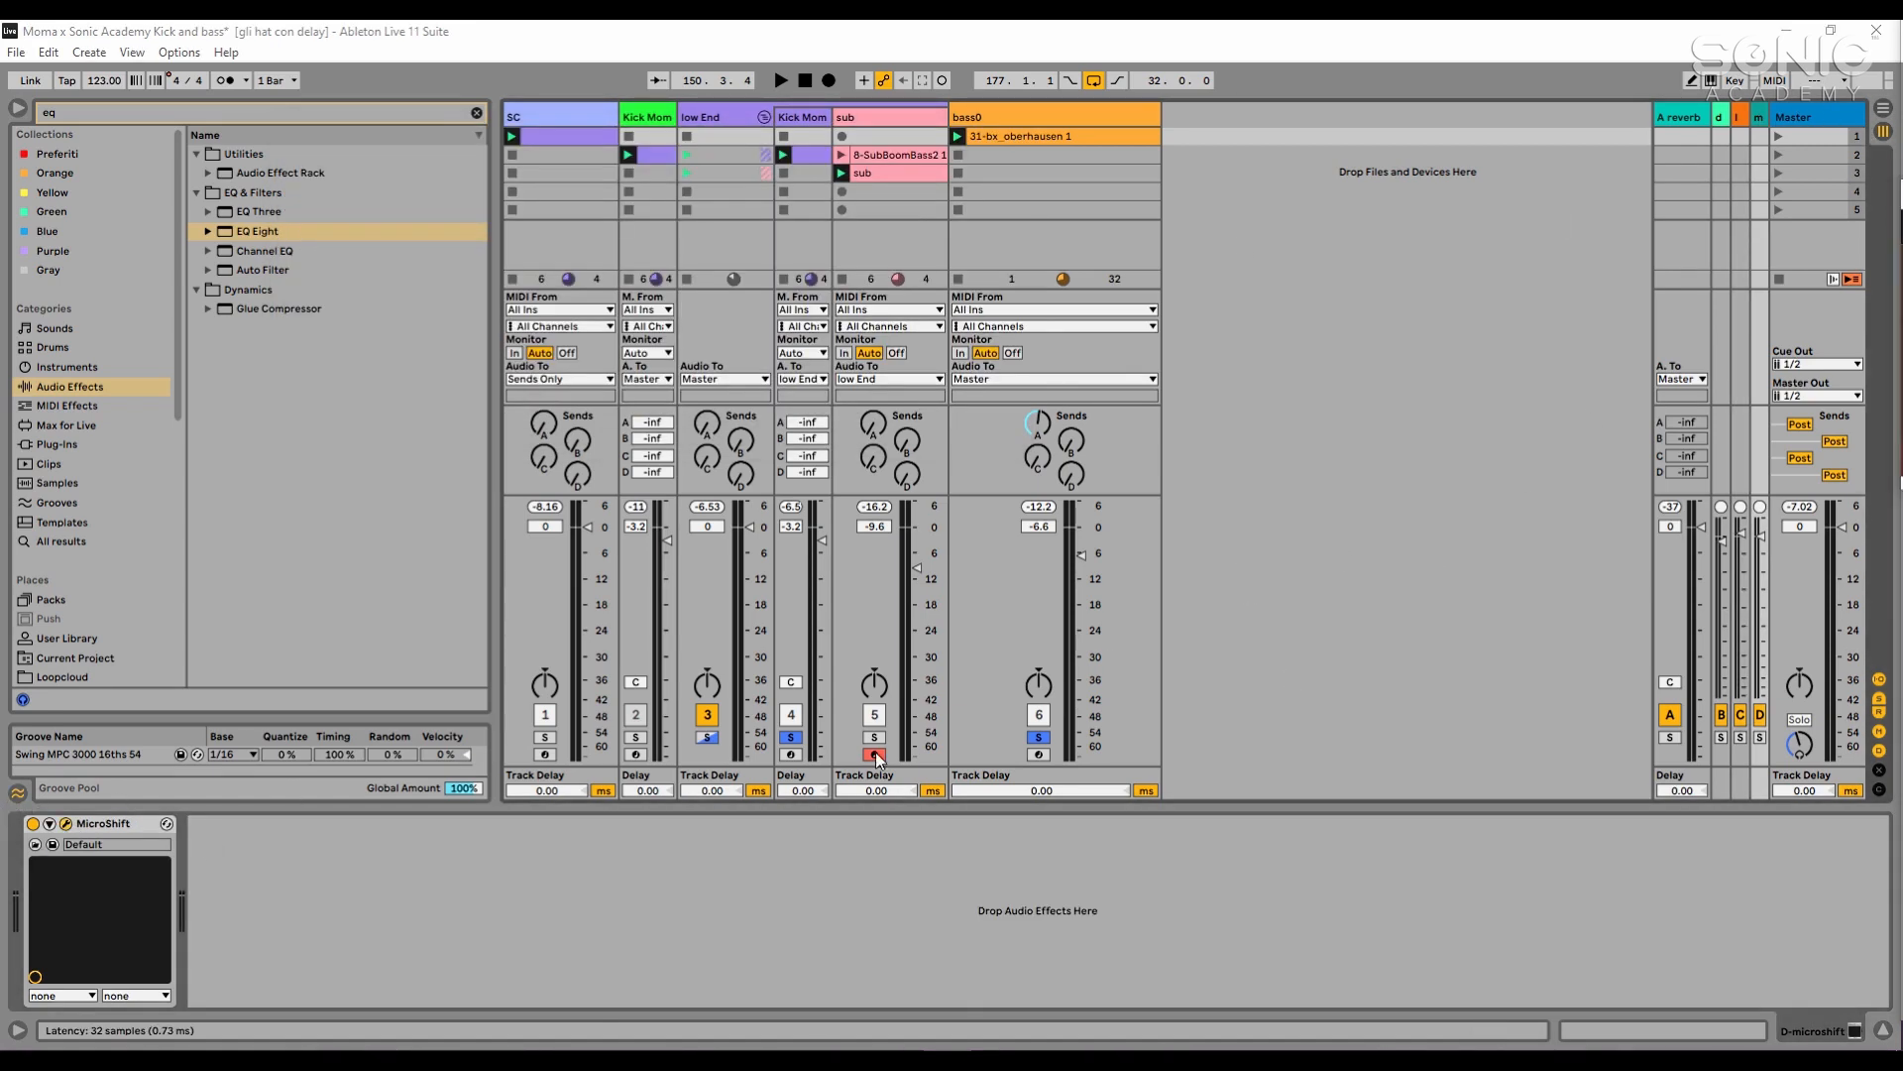
pyautogui.moveTo(1279, 389); pyautogui.dragTo(1056, 271)
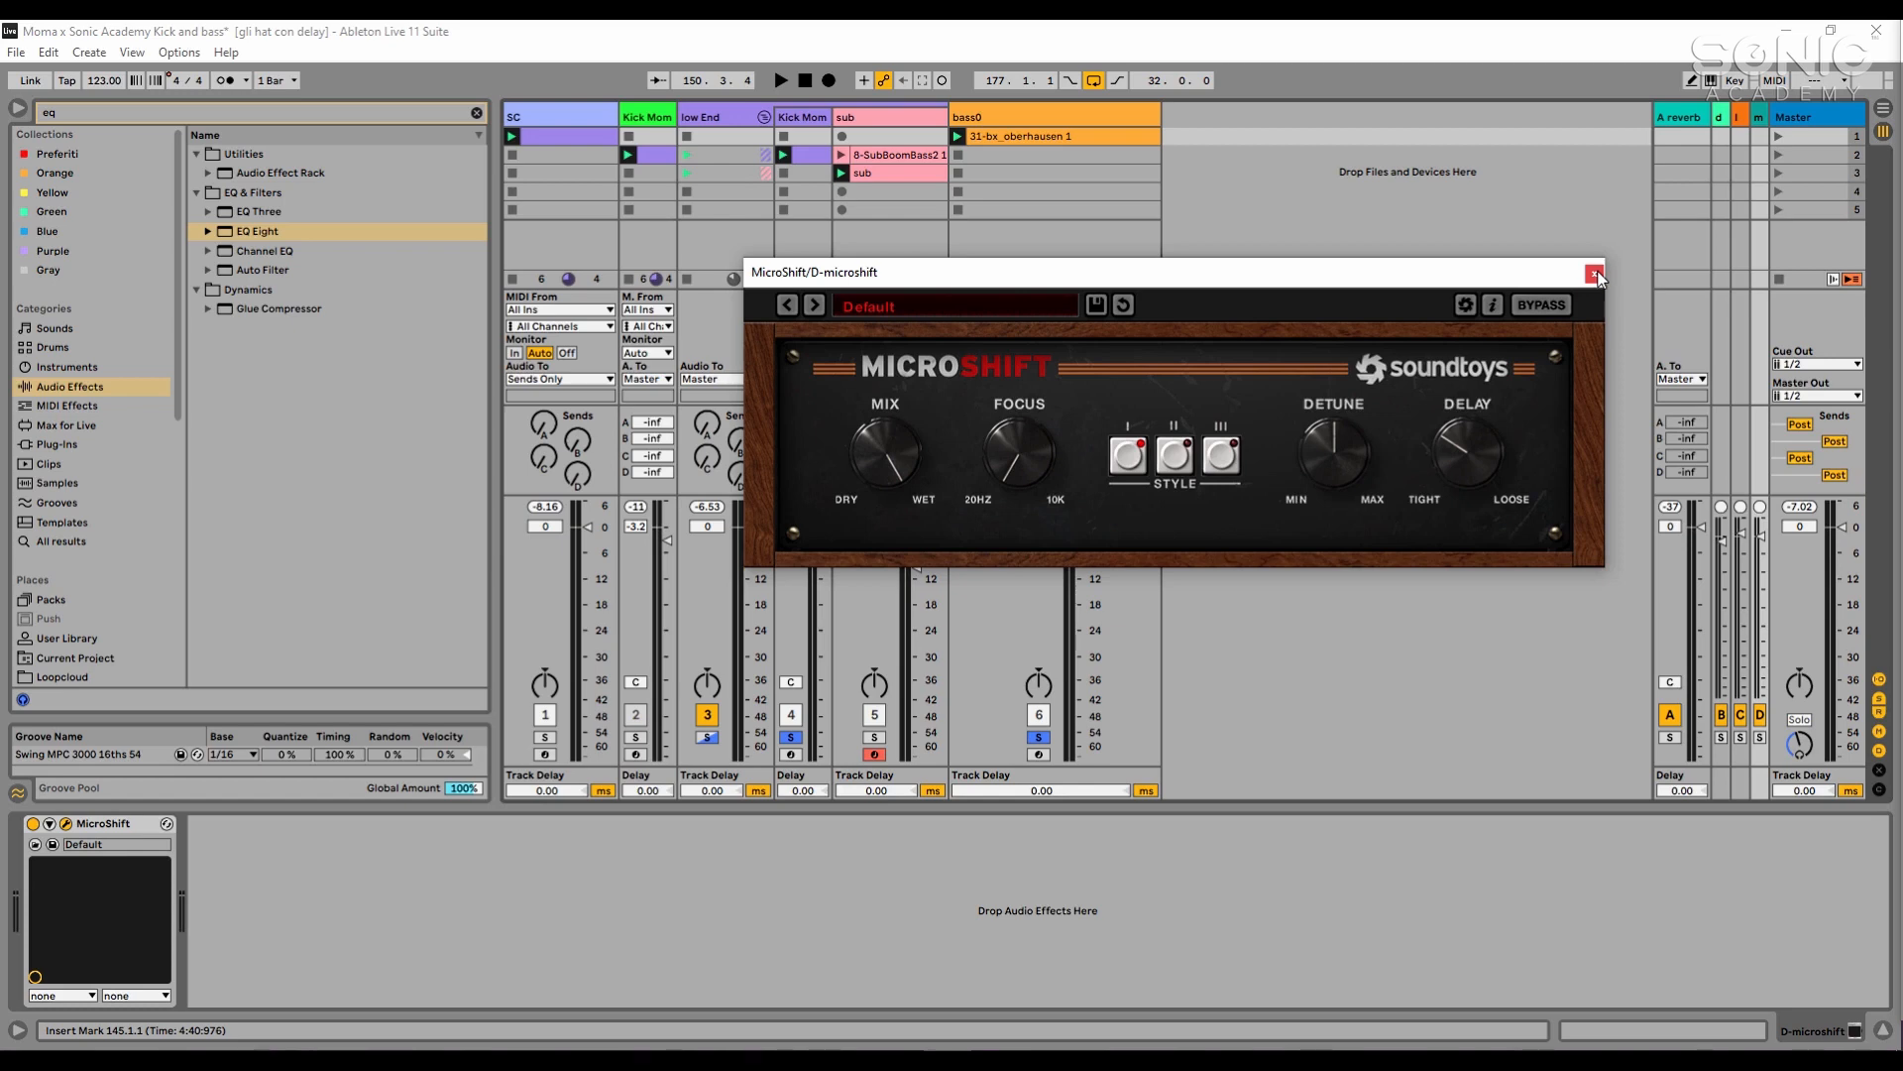
# - Close the MicroShift window and play the bass0 track's 31-bx_oberhausen clip
pyautogui.click(1593, 274)
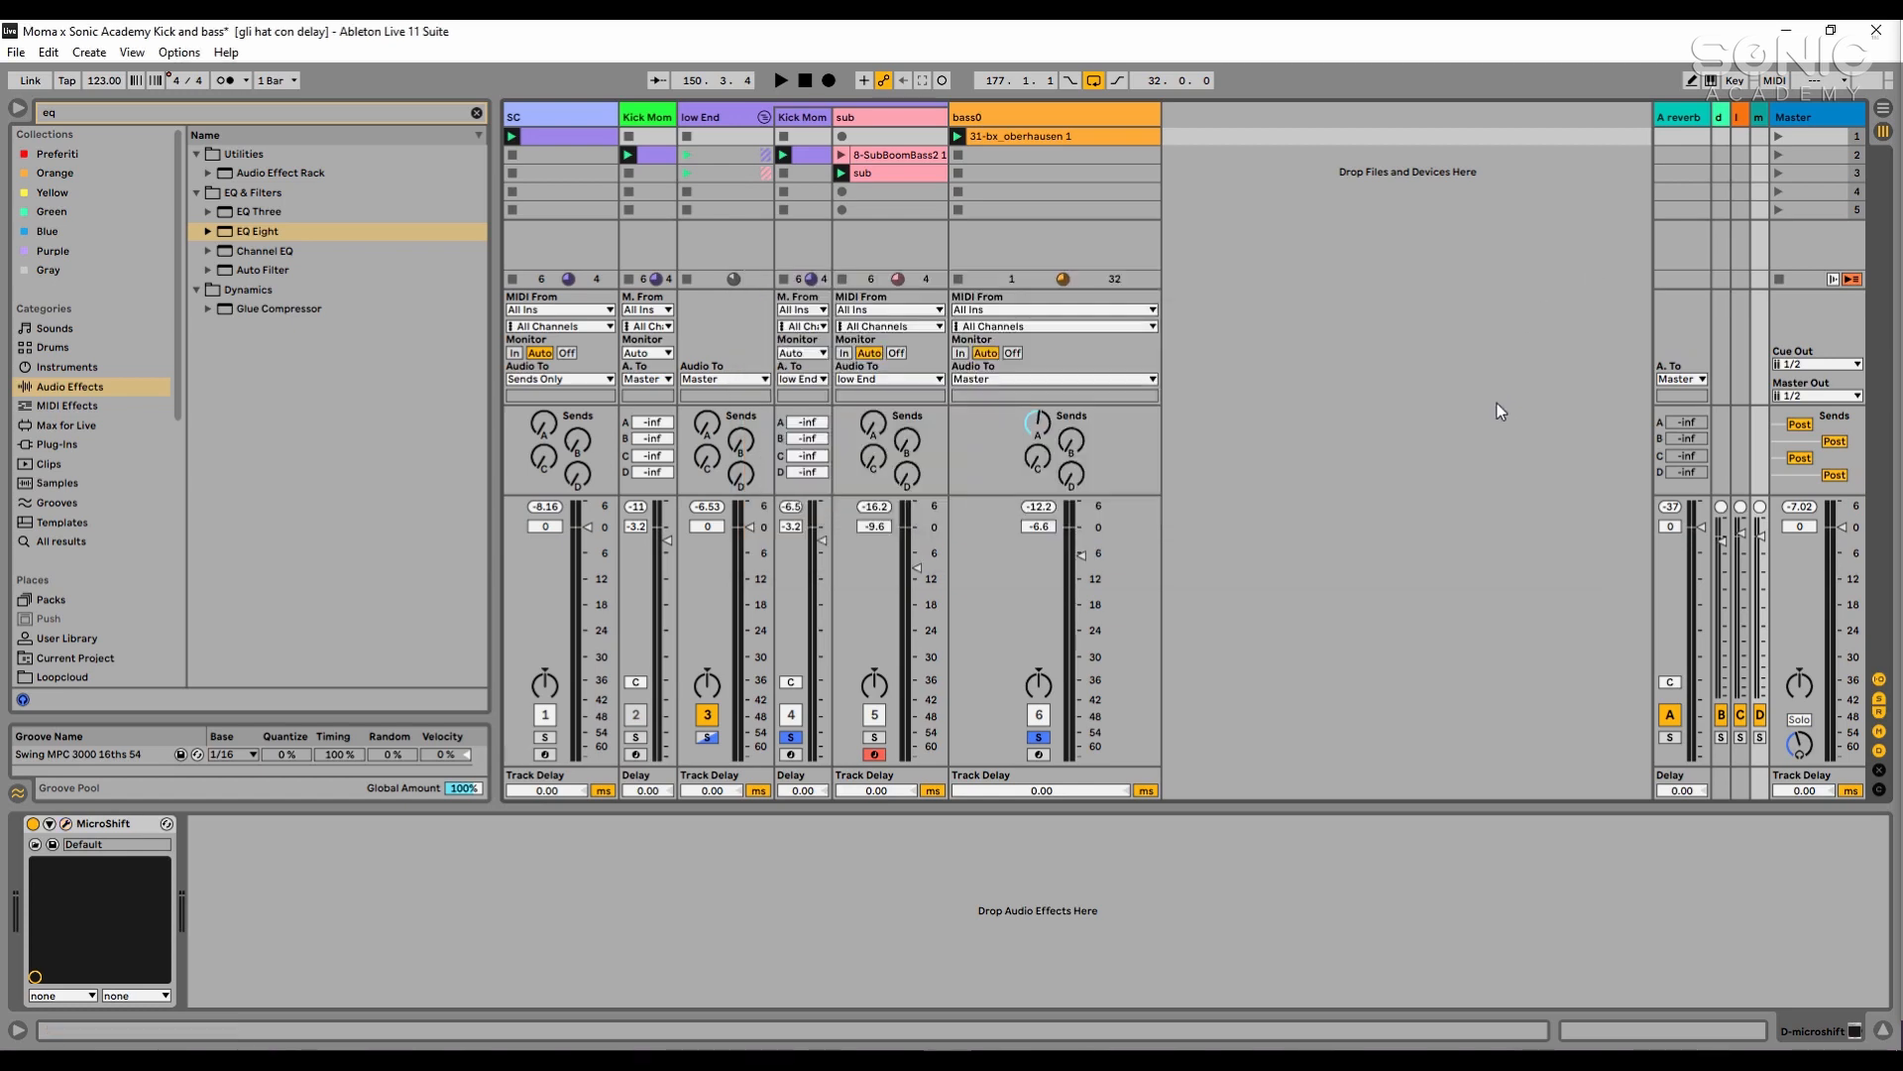
pyautogui.click(1085, 133)
pyautogui.click(959, 136)
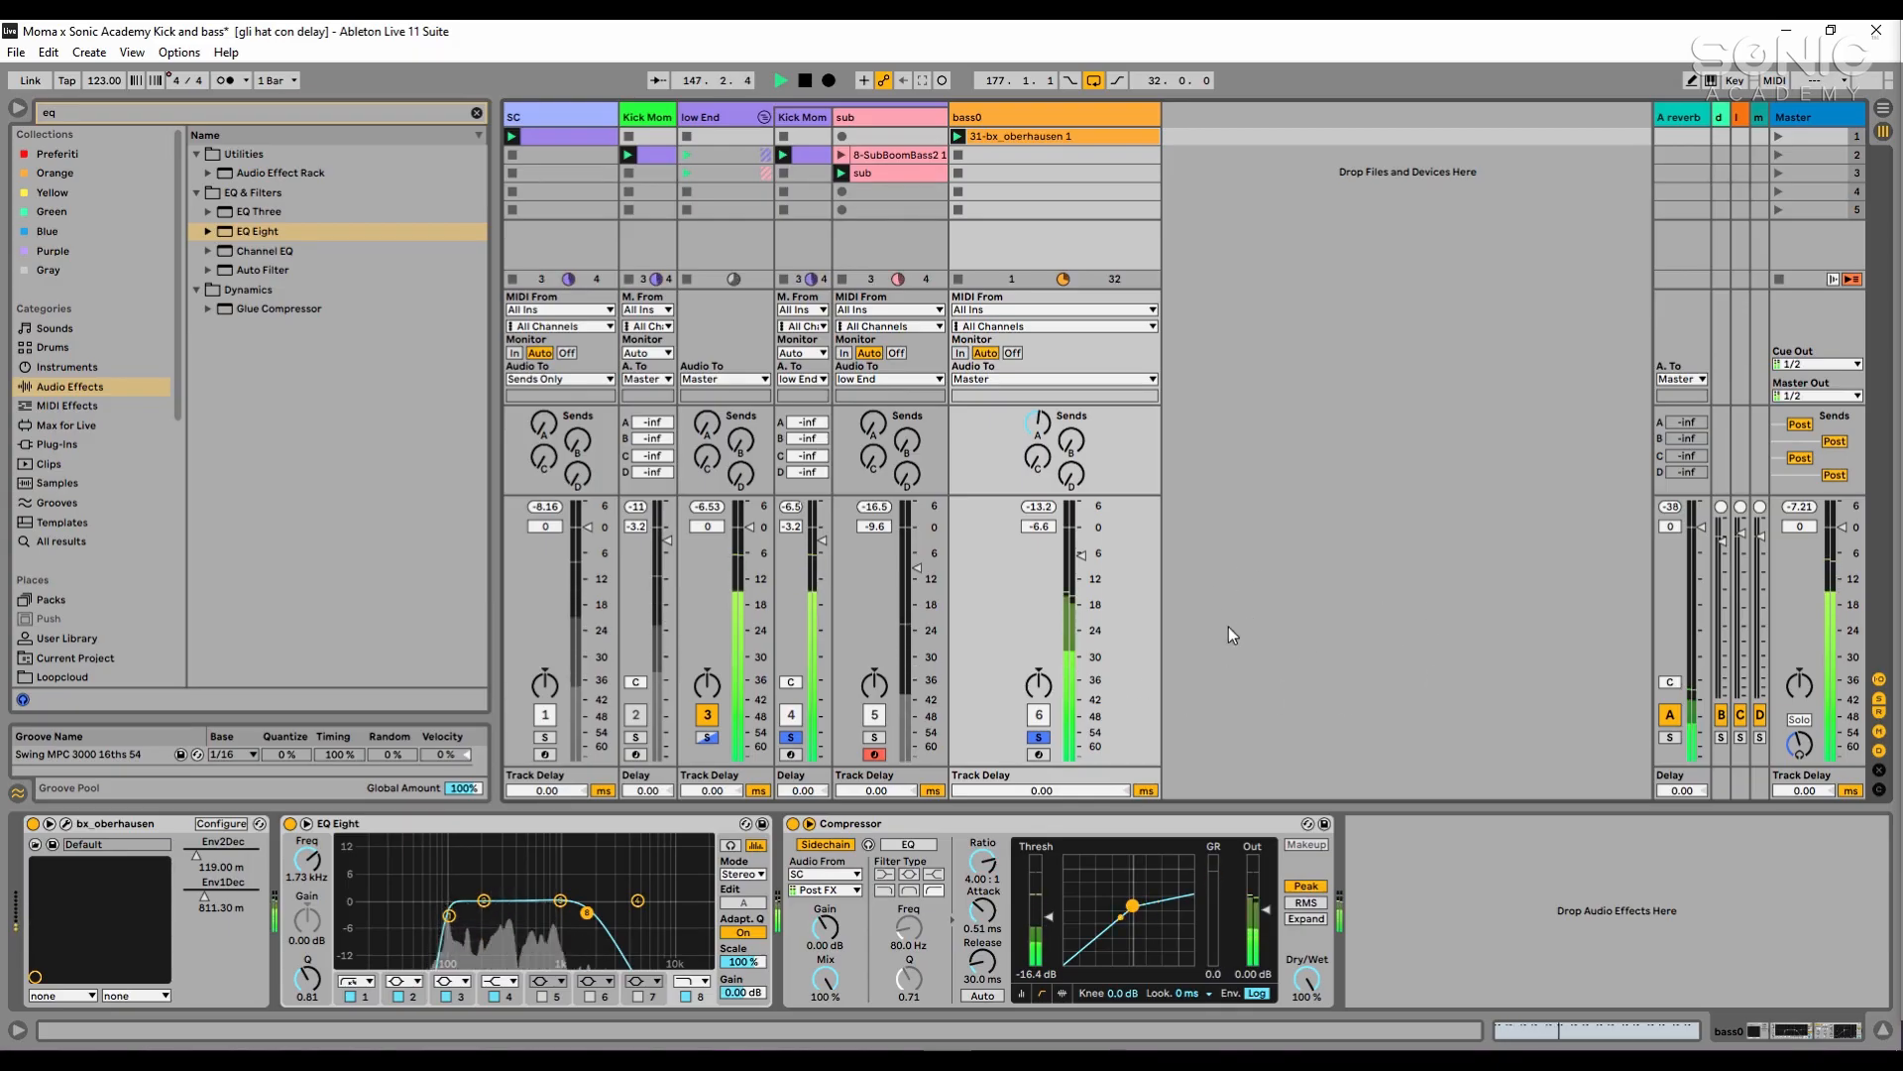
# - Solo the sub track along with the others, lower its volume to -11.9 dB, and stop playback
pyautogui.click(876, 737)
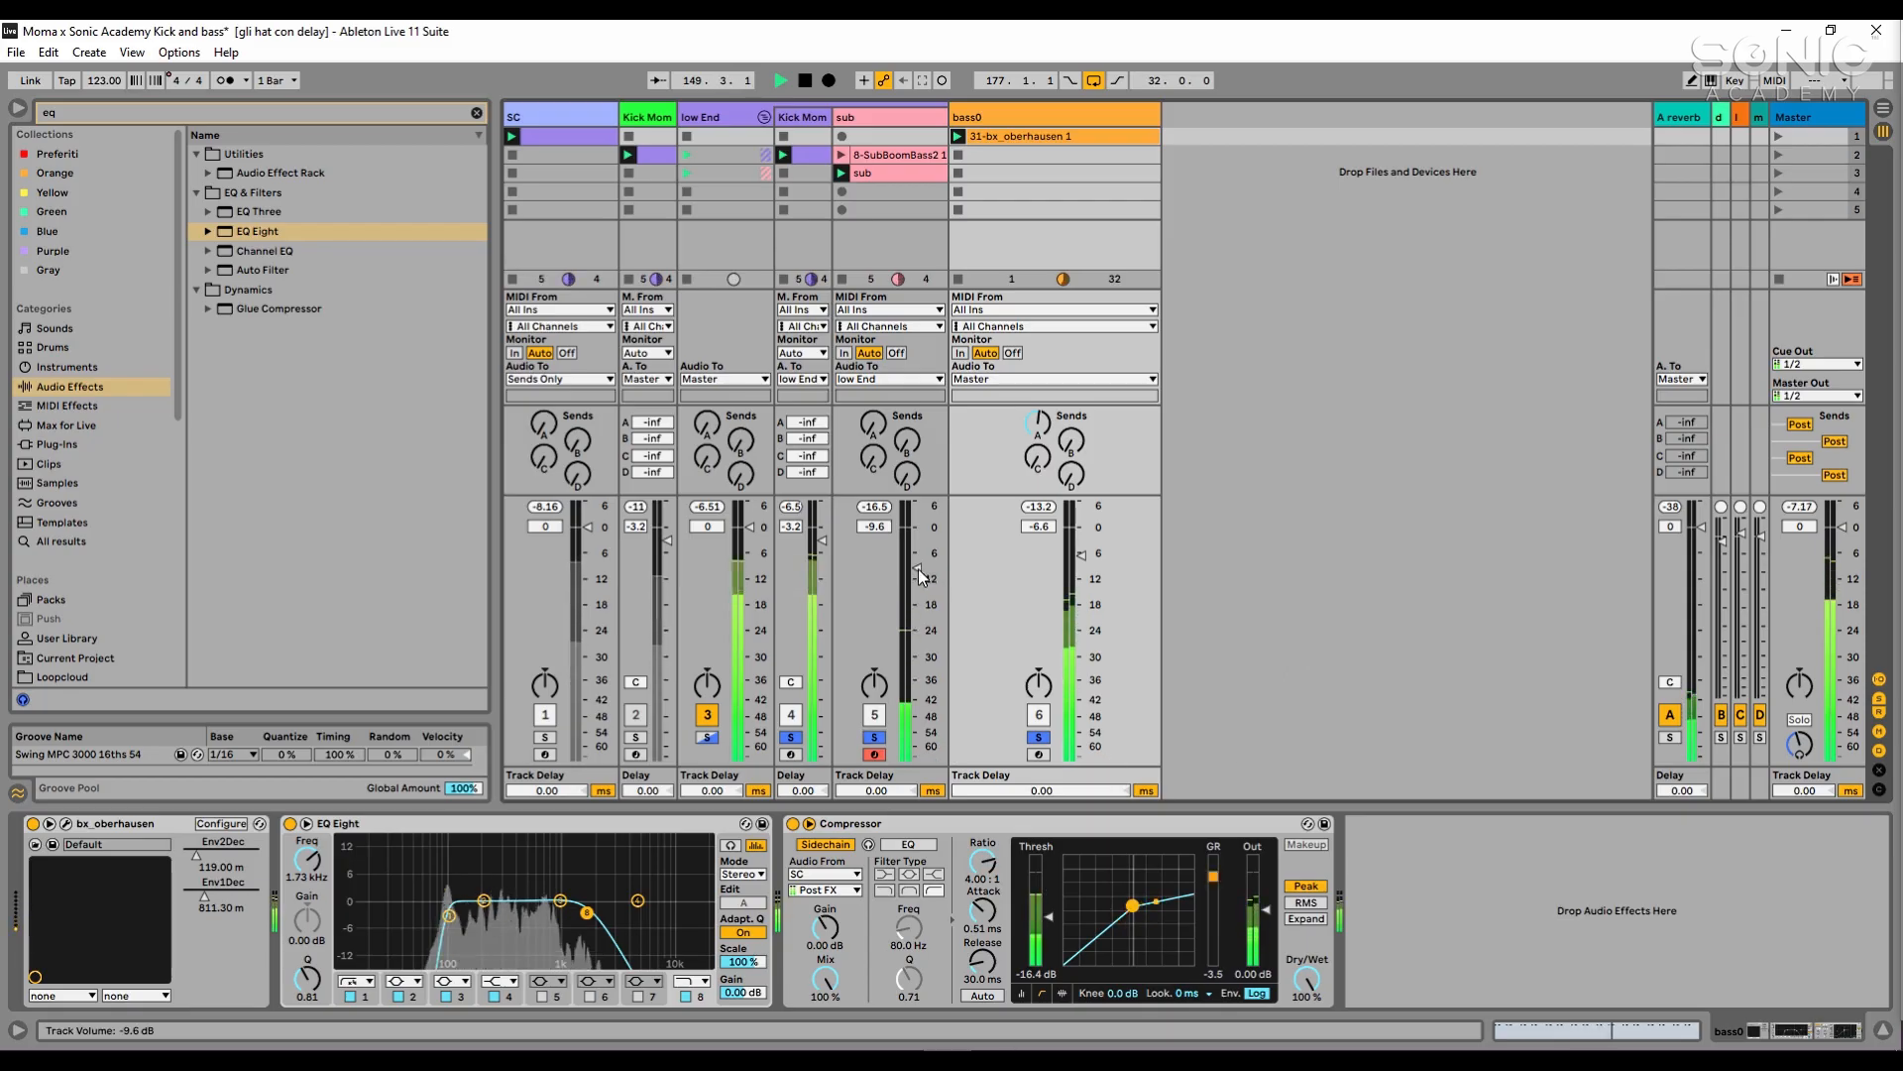
pyautogui.moveTo(914, 572); pyautogui.dragTo(916, 578)
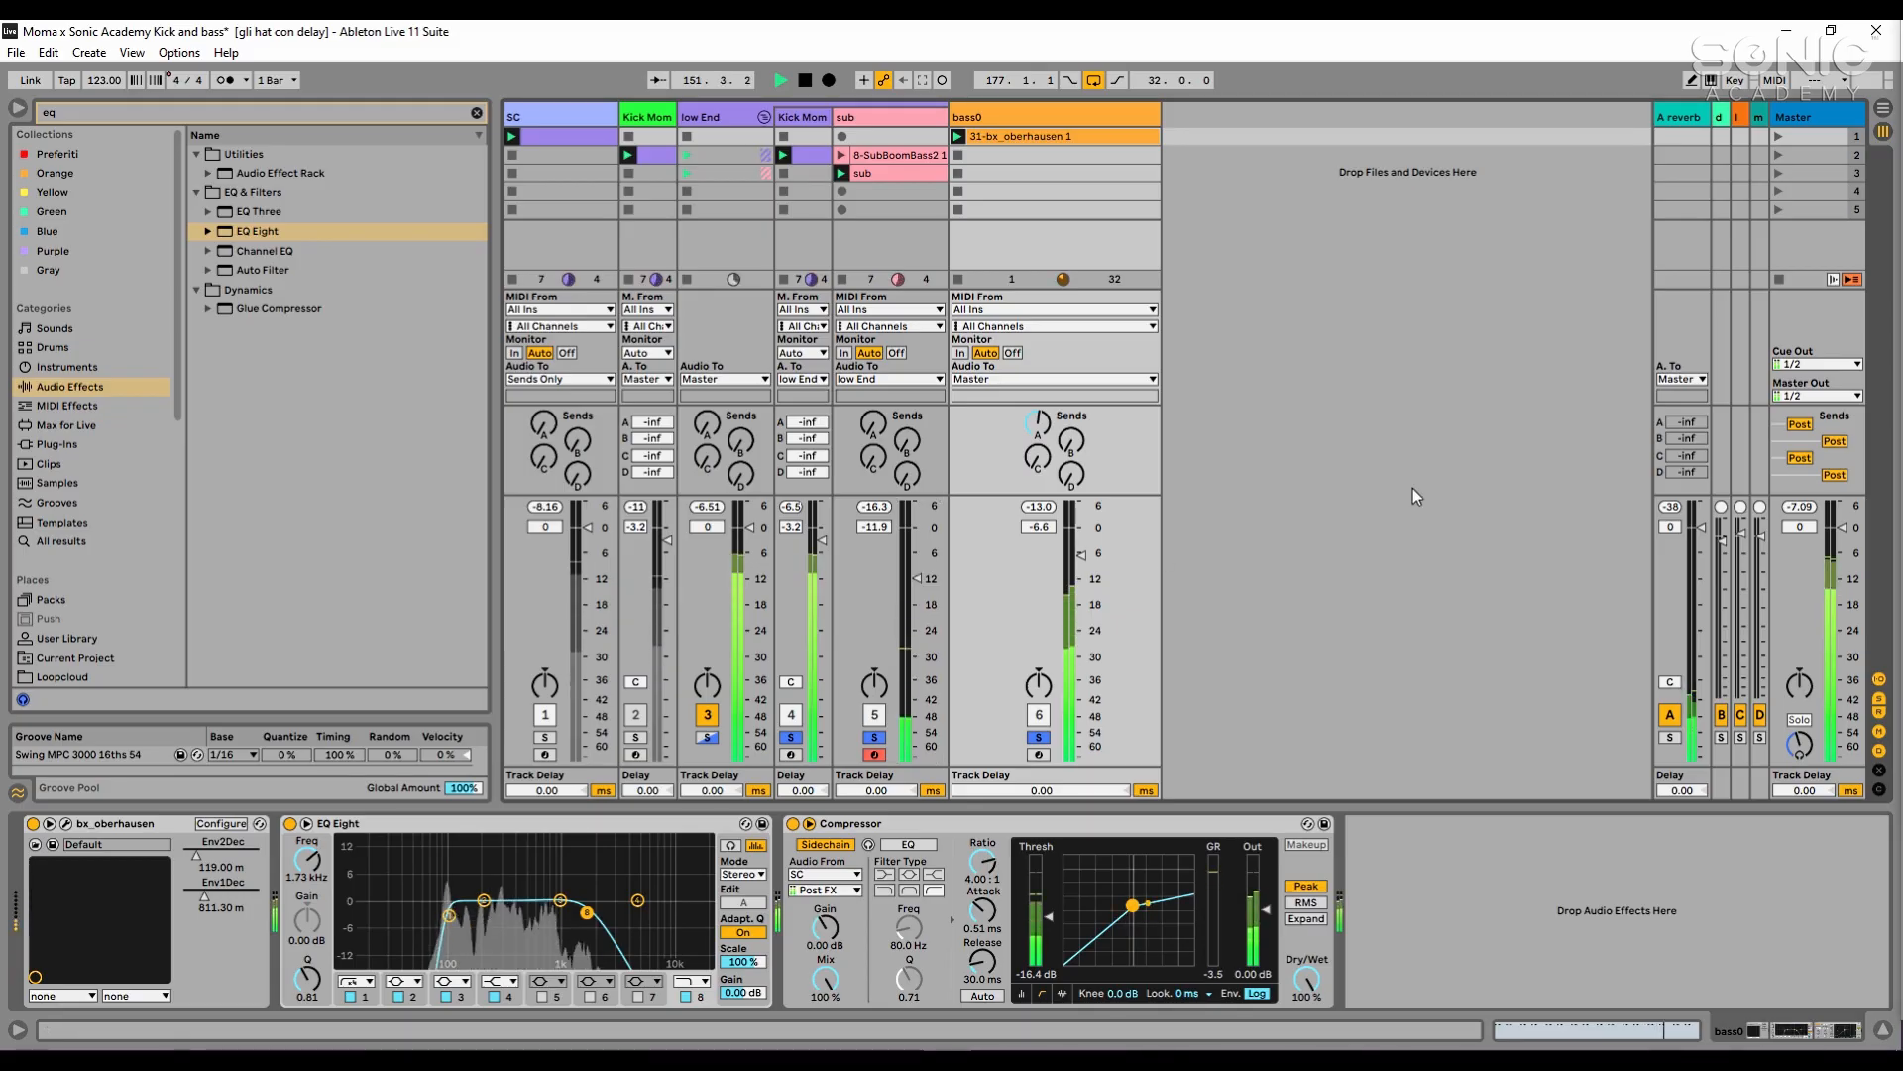
pyautogui.press('space')
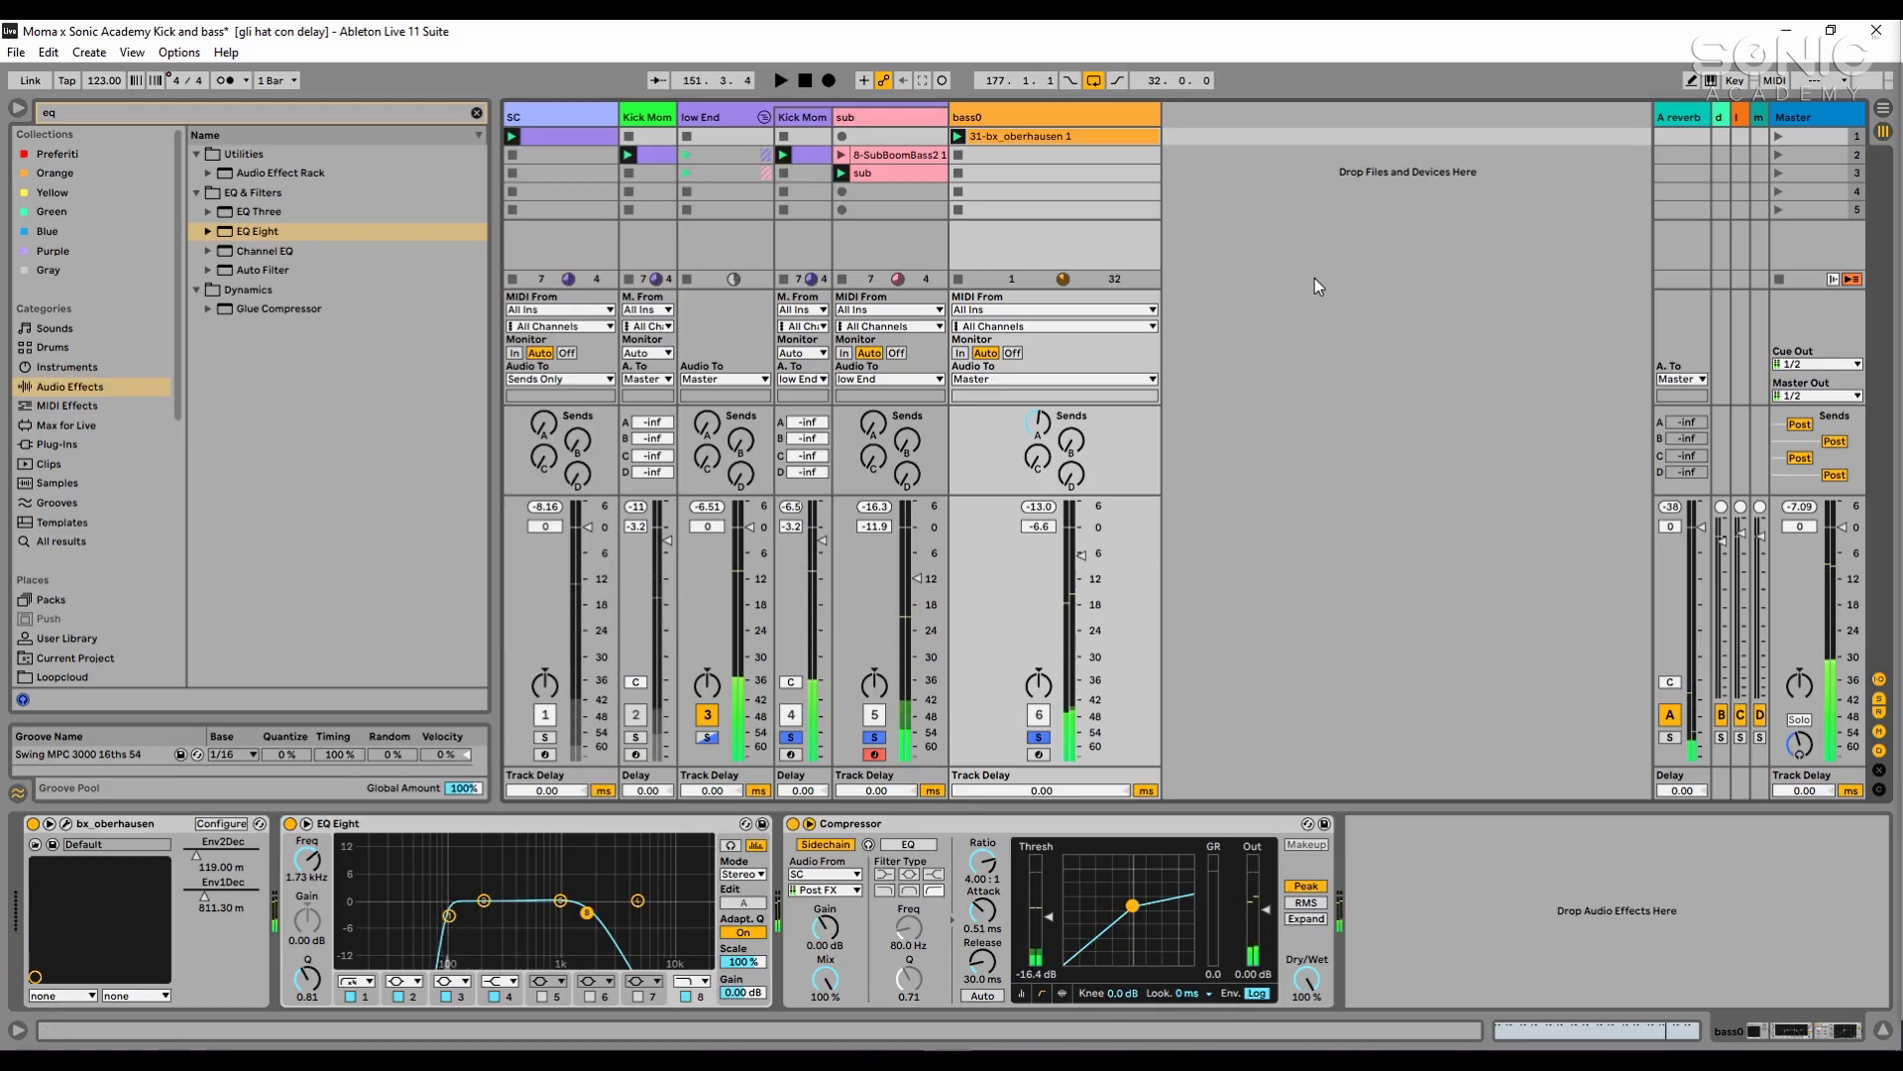
# - Search all browser results for "moma" and load the saved bass track from the Kick and bass set beside bass0
pyautogui.click(371, 116)
pyautogui.write('moma')
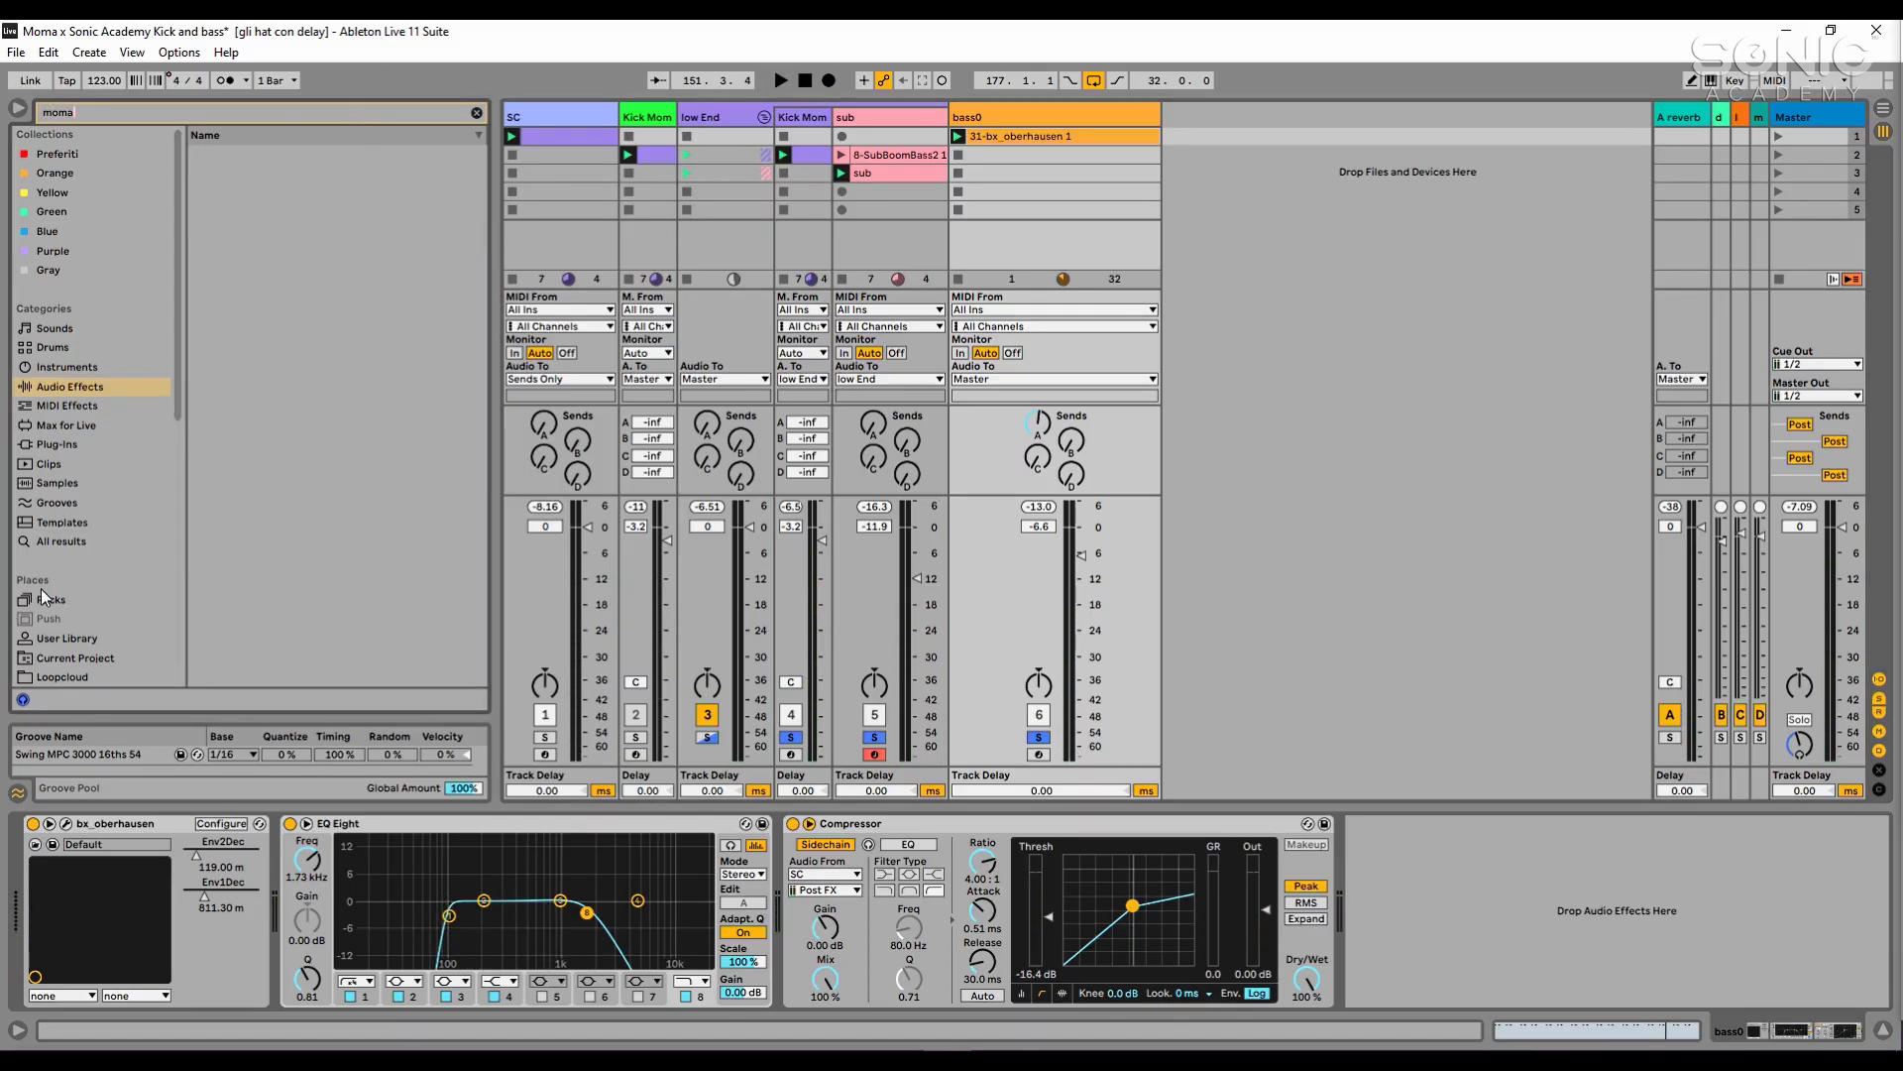
pyautogui.click(110, 529)
pyautogui.click(92, 542)
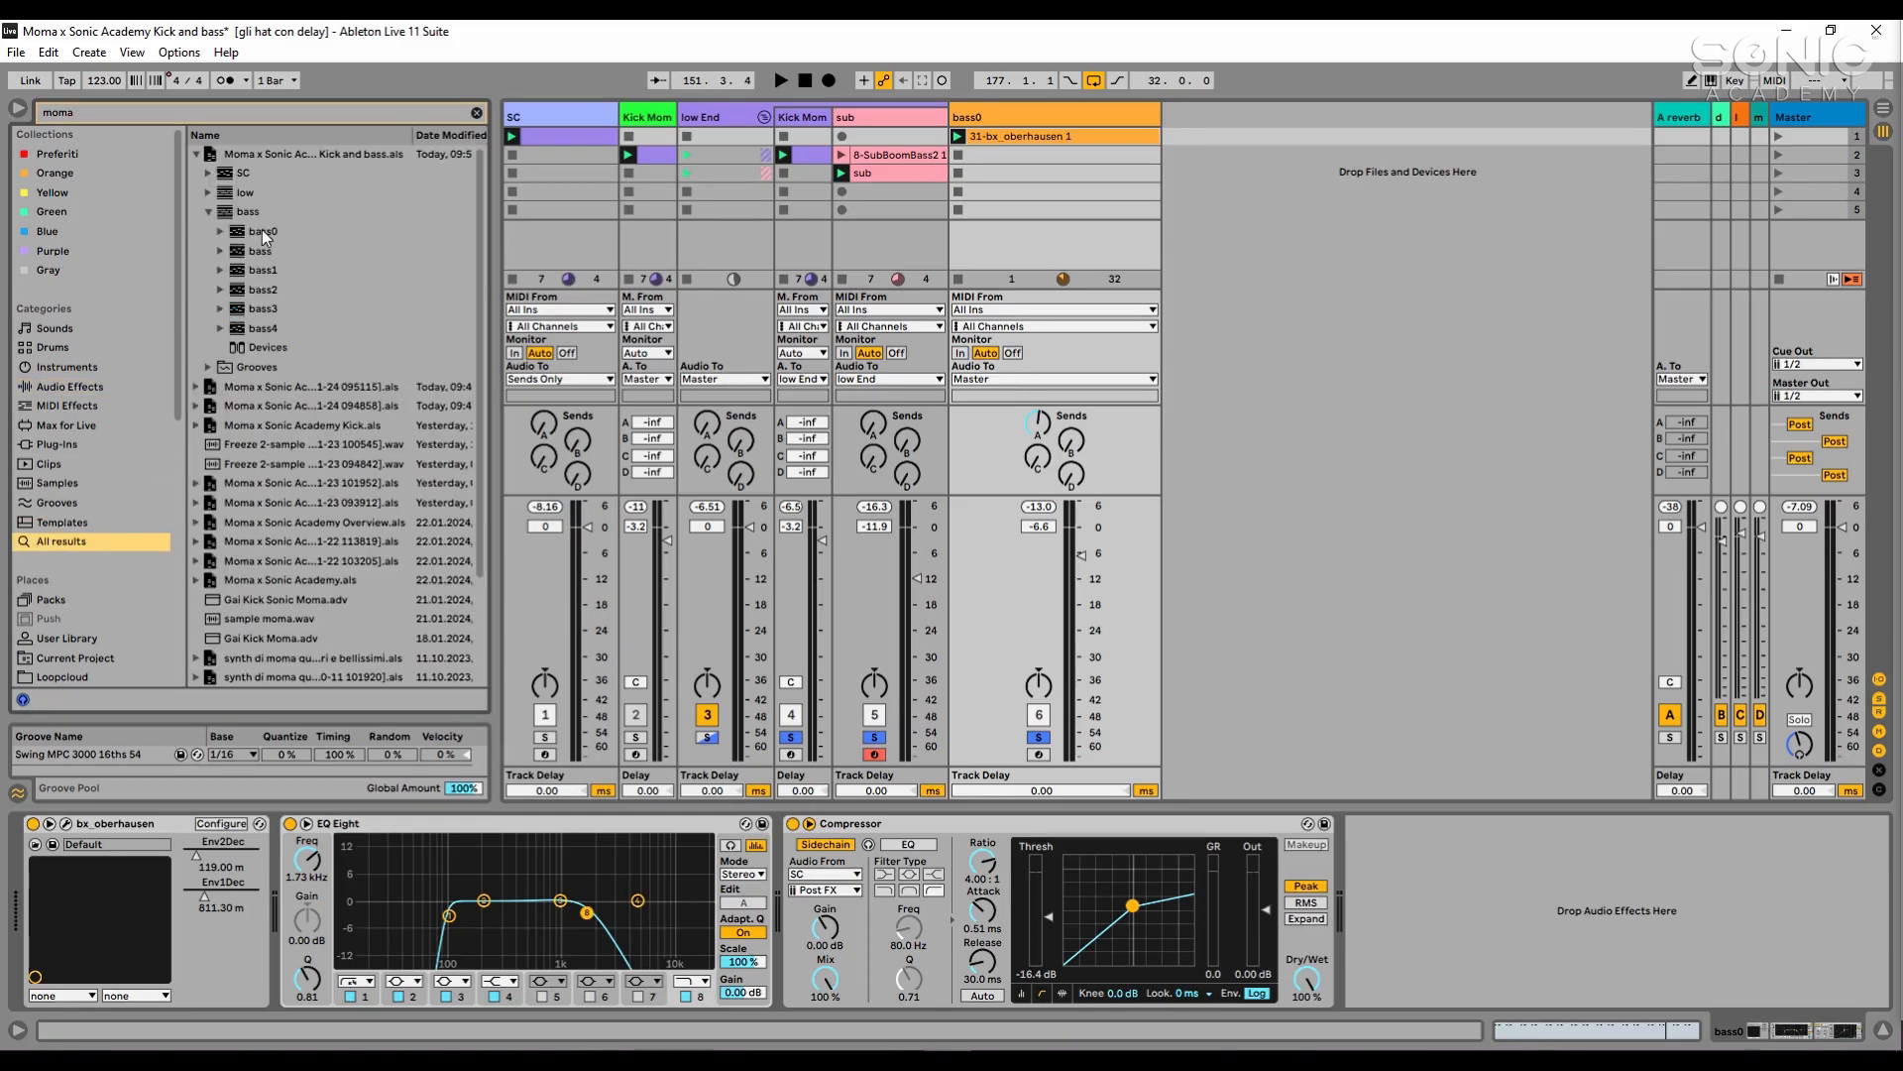
pyautogui.click(262, 232)
pyautogui.click(282, 254)
pyautogui.moveTo(259, 255); pyautogui.dragTo(1214, 137)
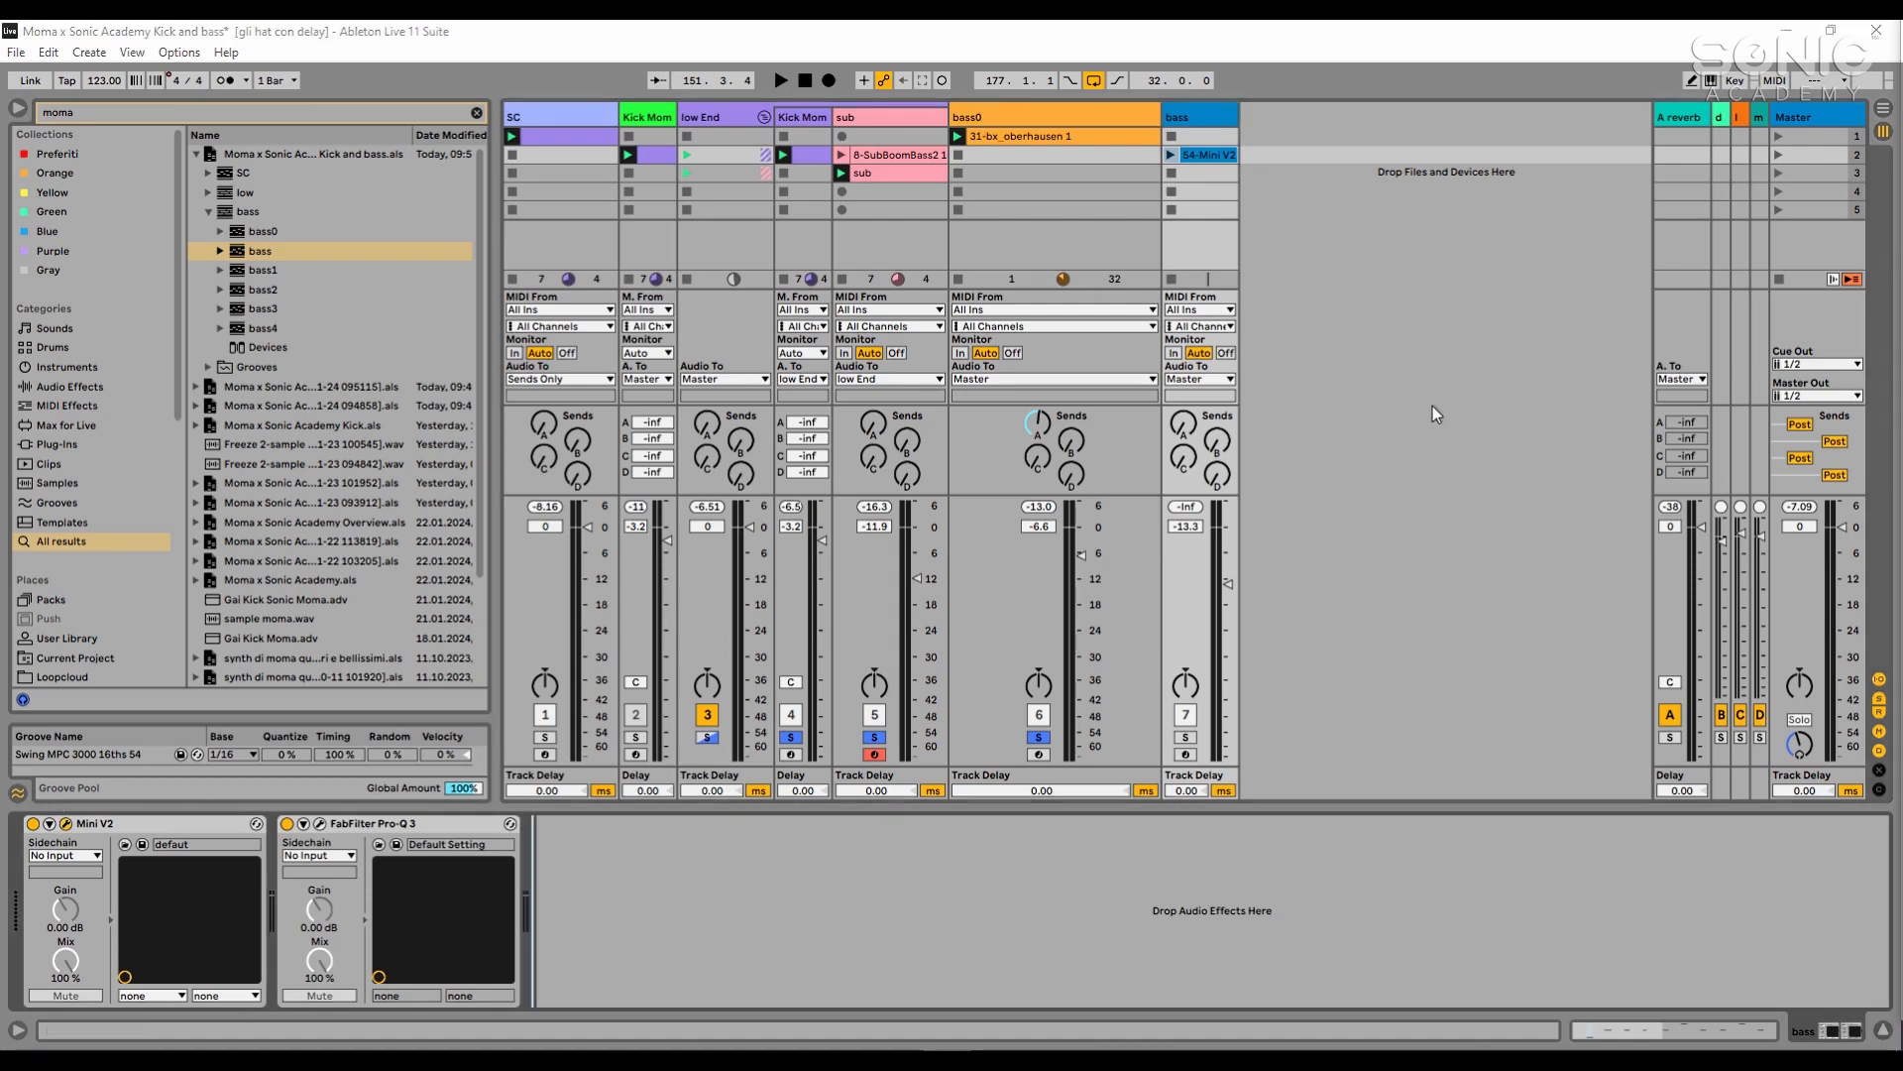
# - Look over the bass track's Mini V2 synth and clip notes, and play its 54-Mini V2 clip with the track soloed
pyautogui.moveTo(1902, 203); pyautogui.dragTo(1321, 206)
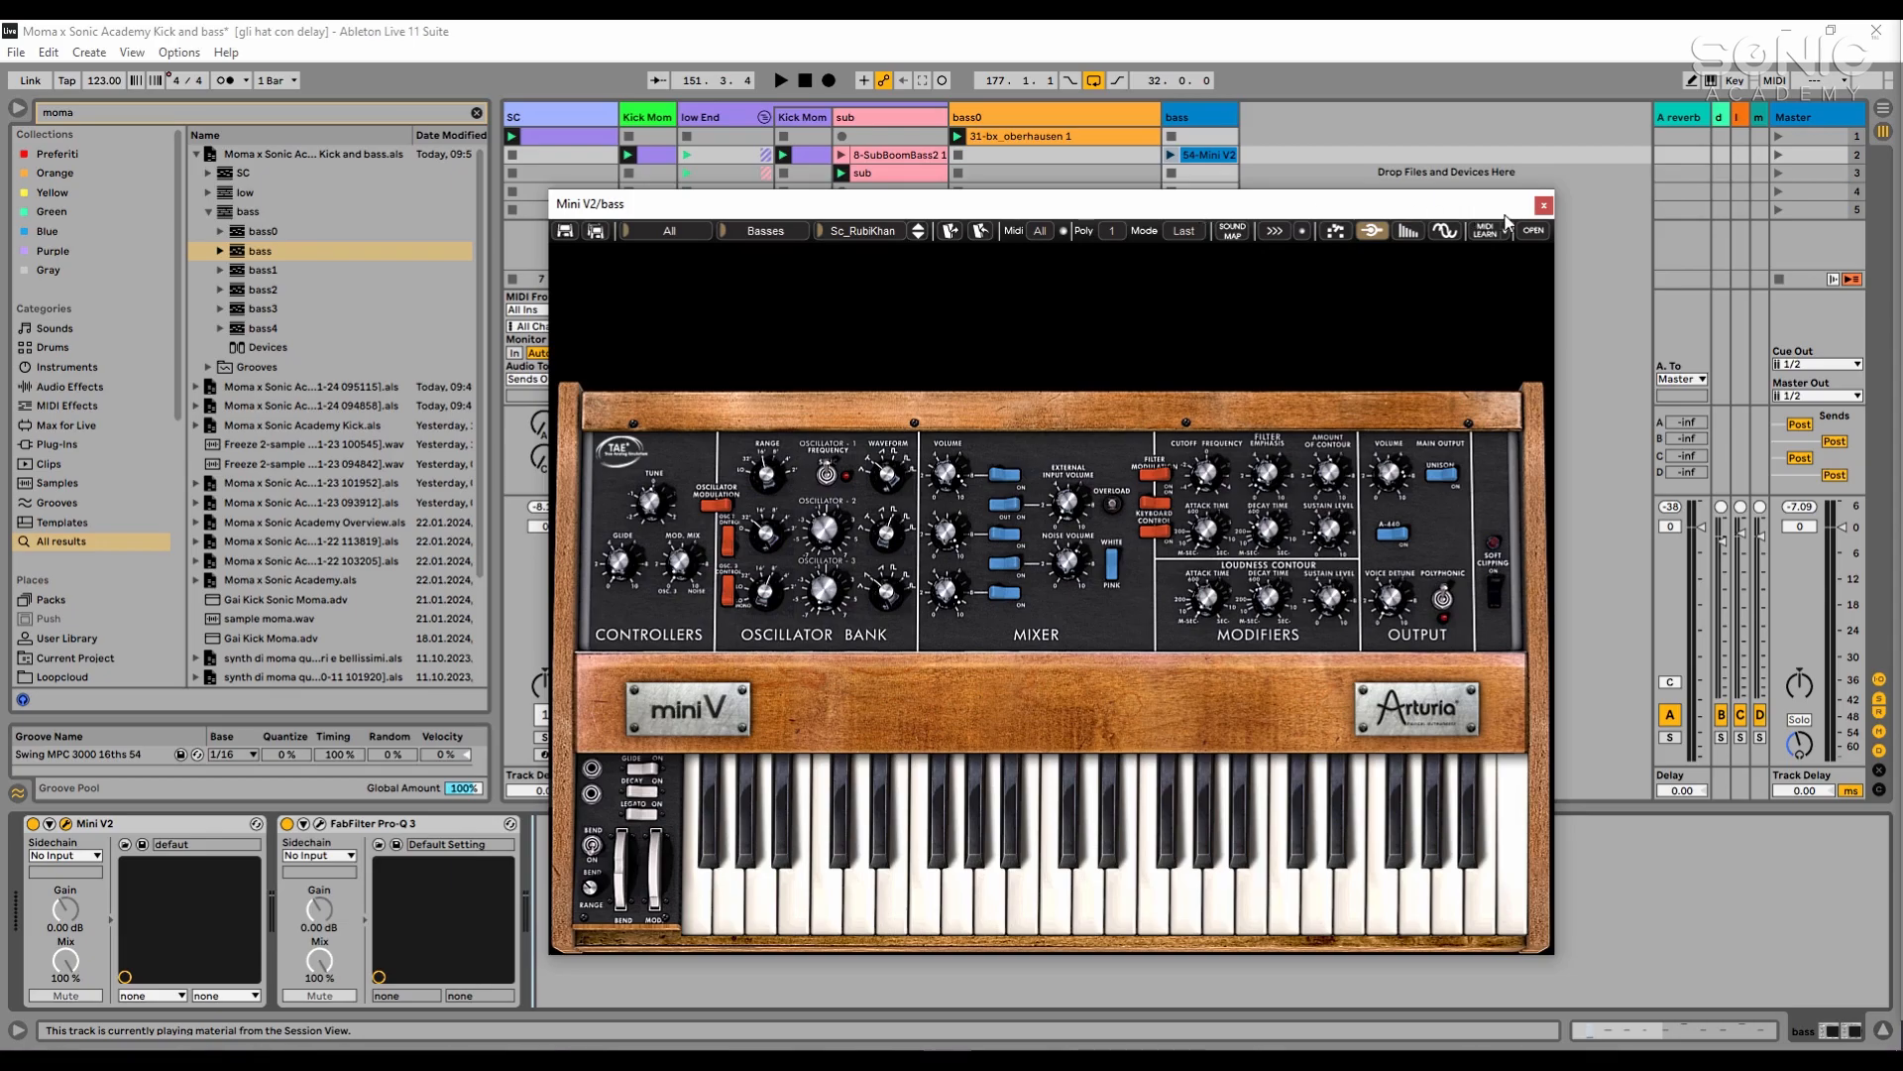
pyautogui.click(1543, 206)
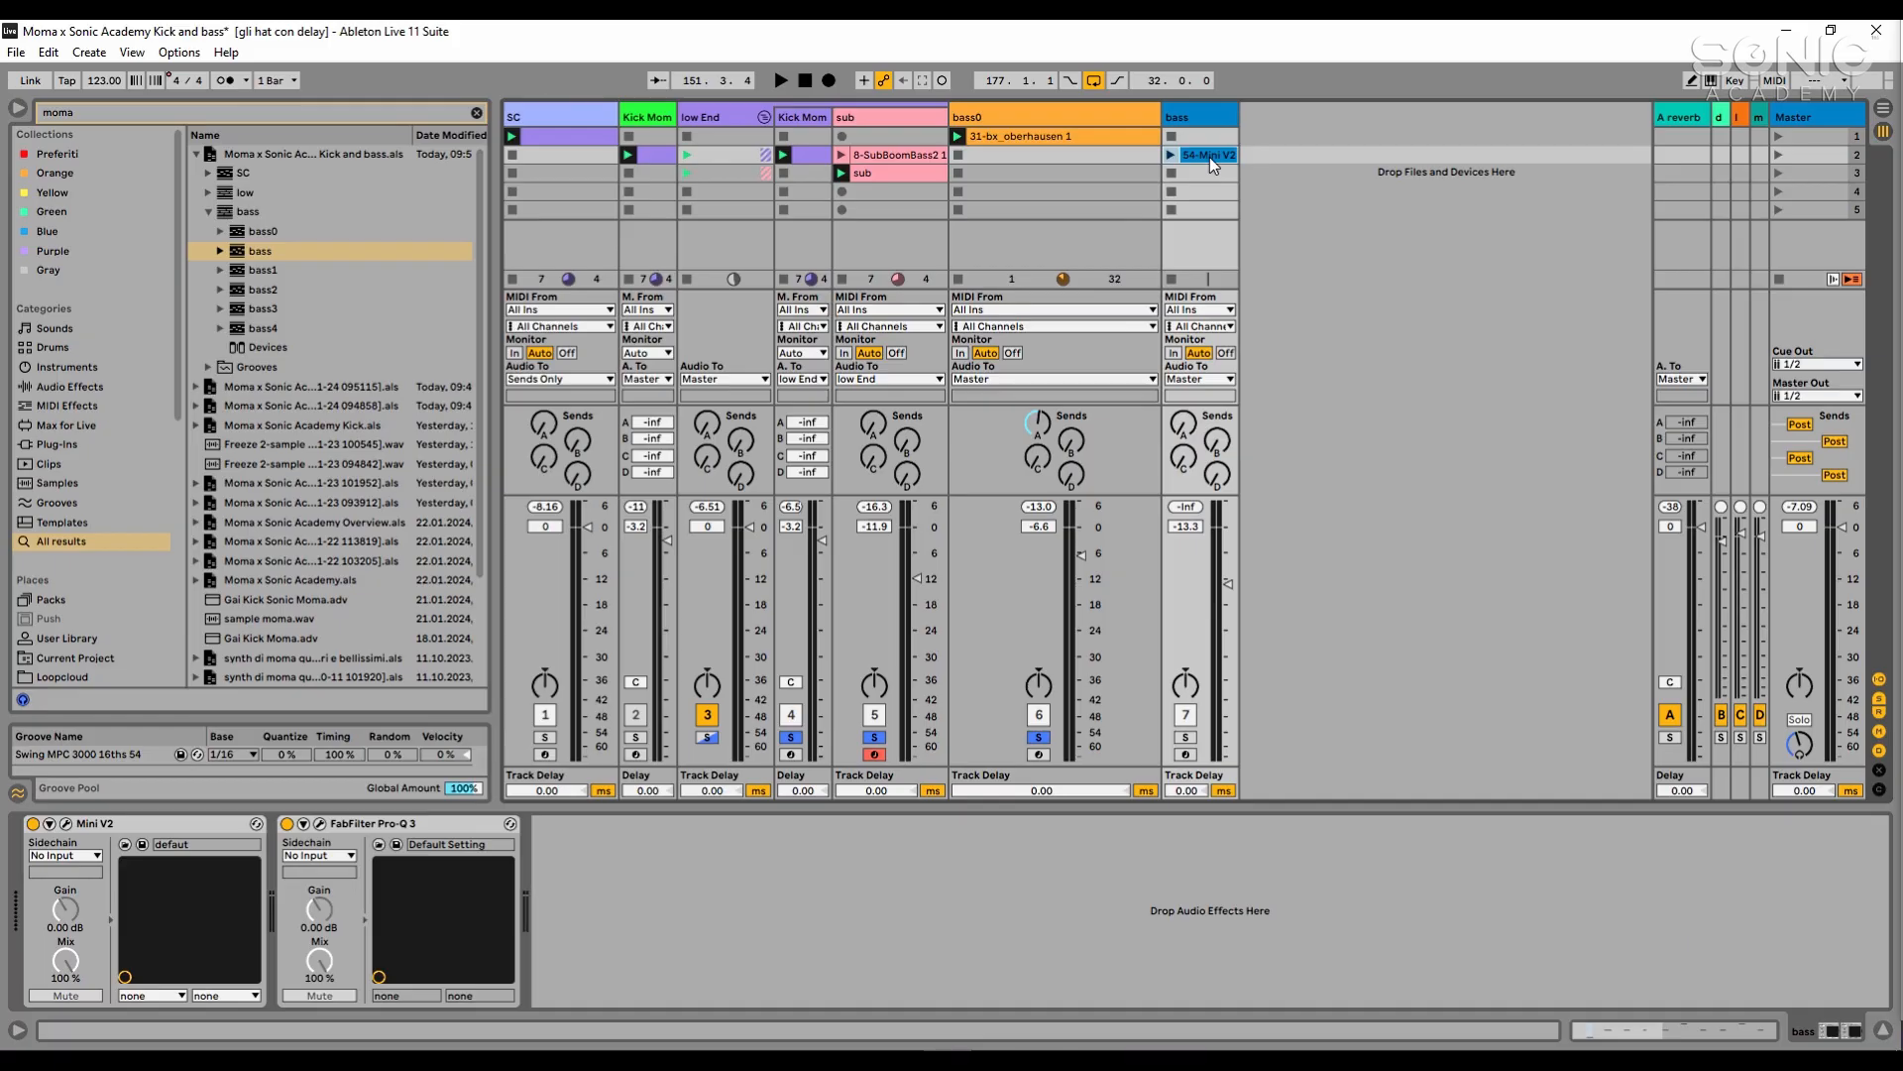
pyautogui.click(1188, 737)
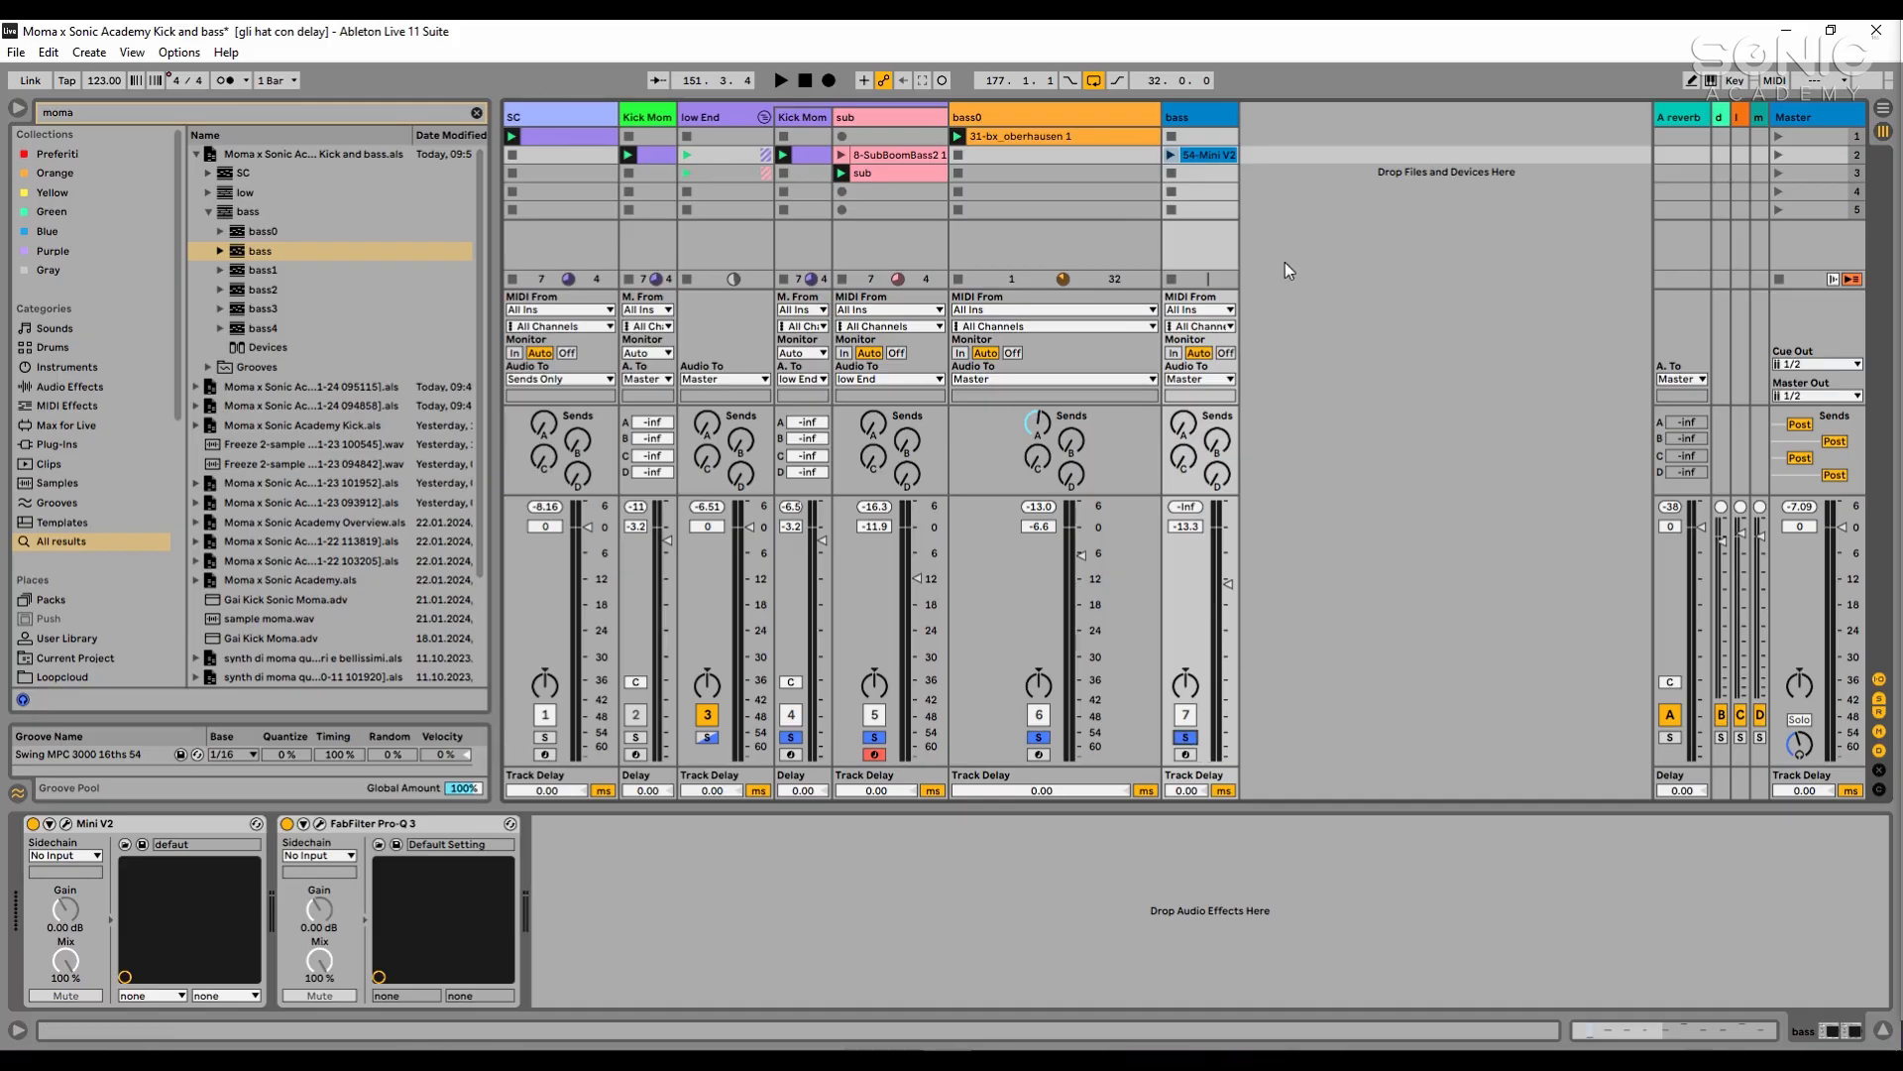
pyautogui.doubleClick(1227, 154)
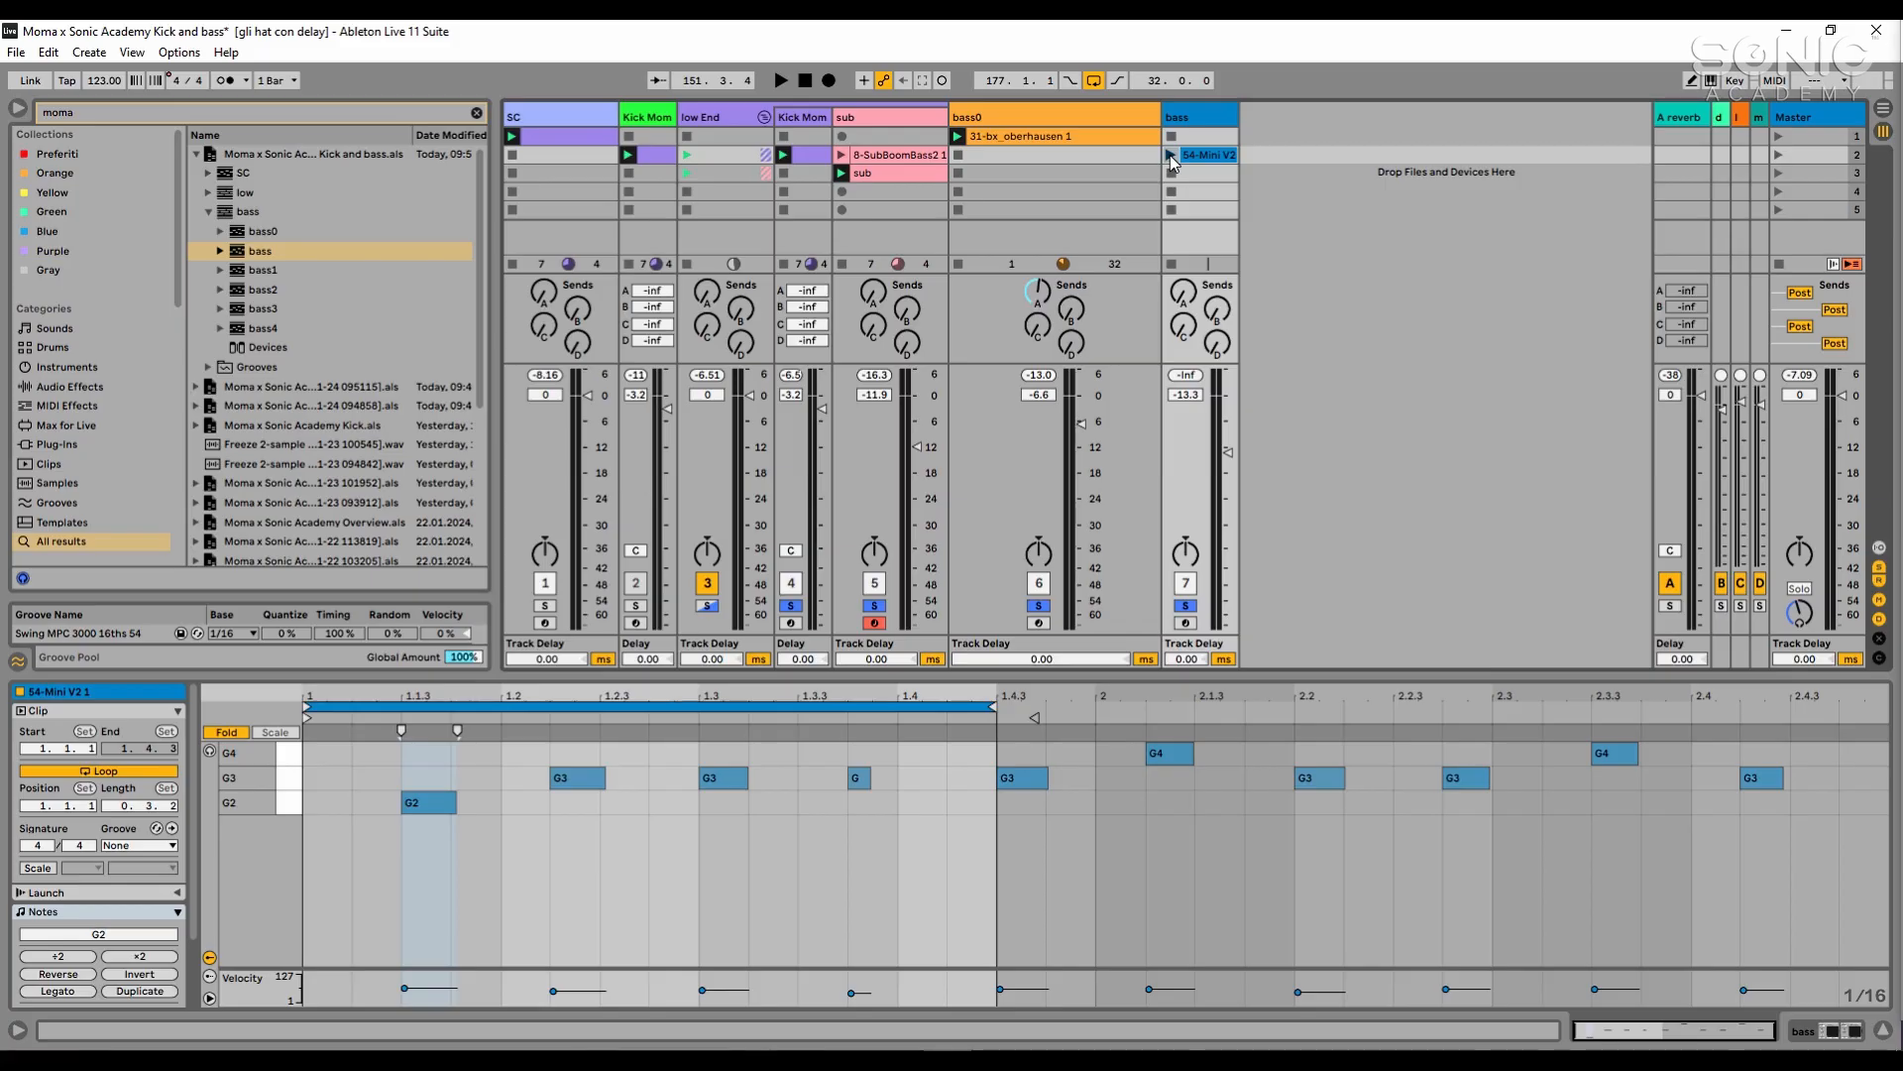
pyautogui.click(1222, 114)
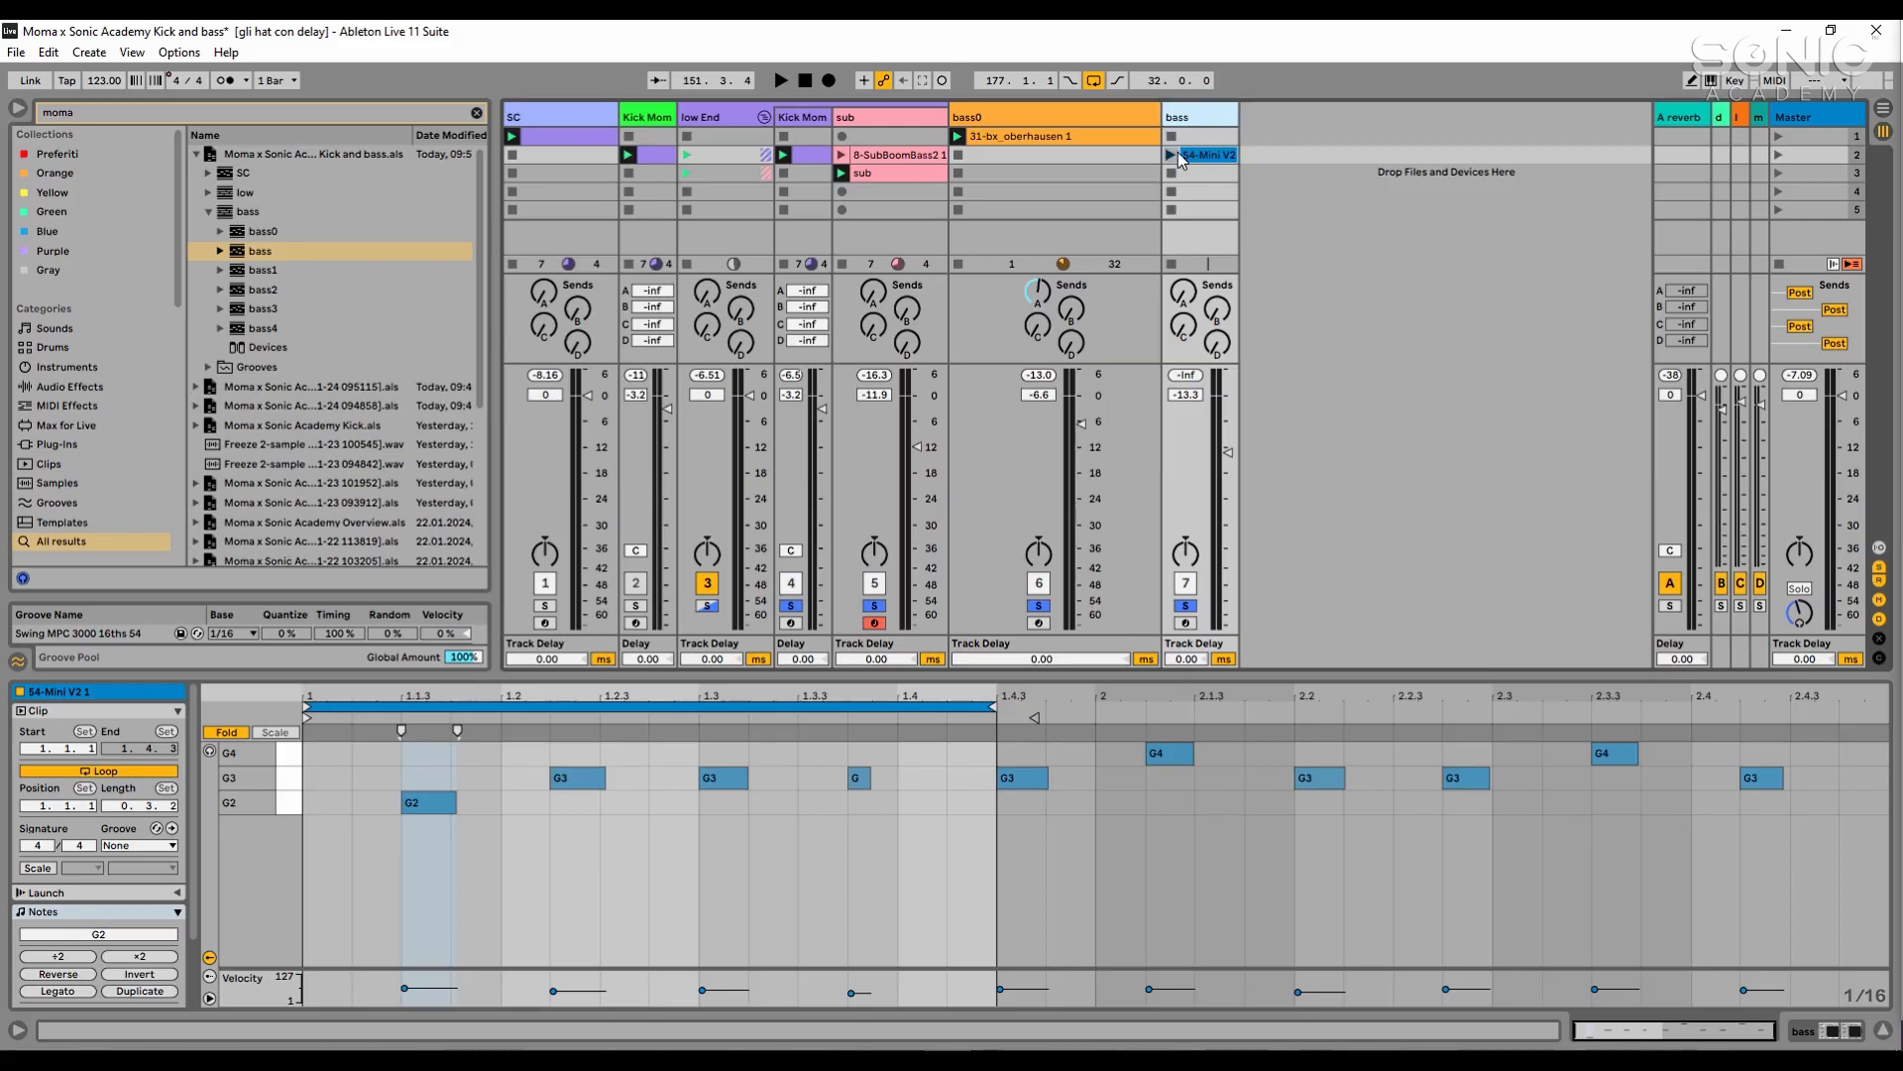
pyautogui.click(1175, 156)
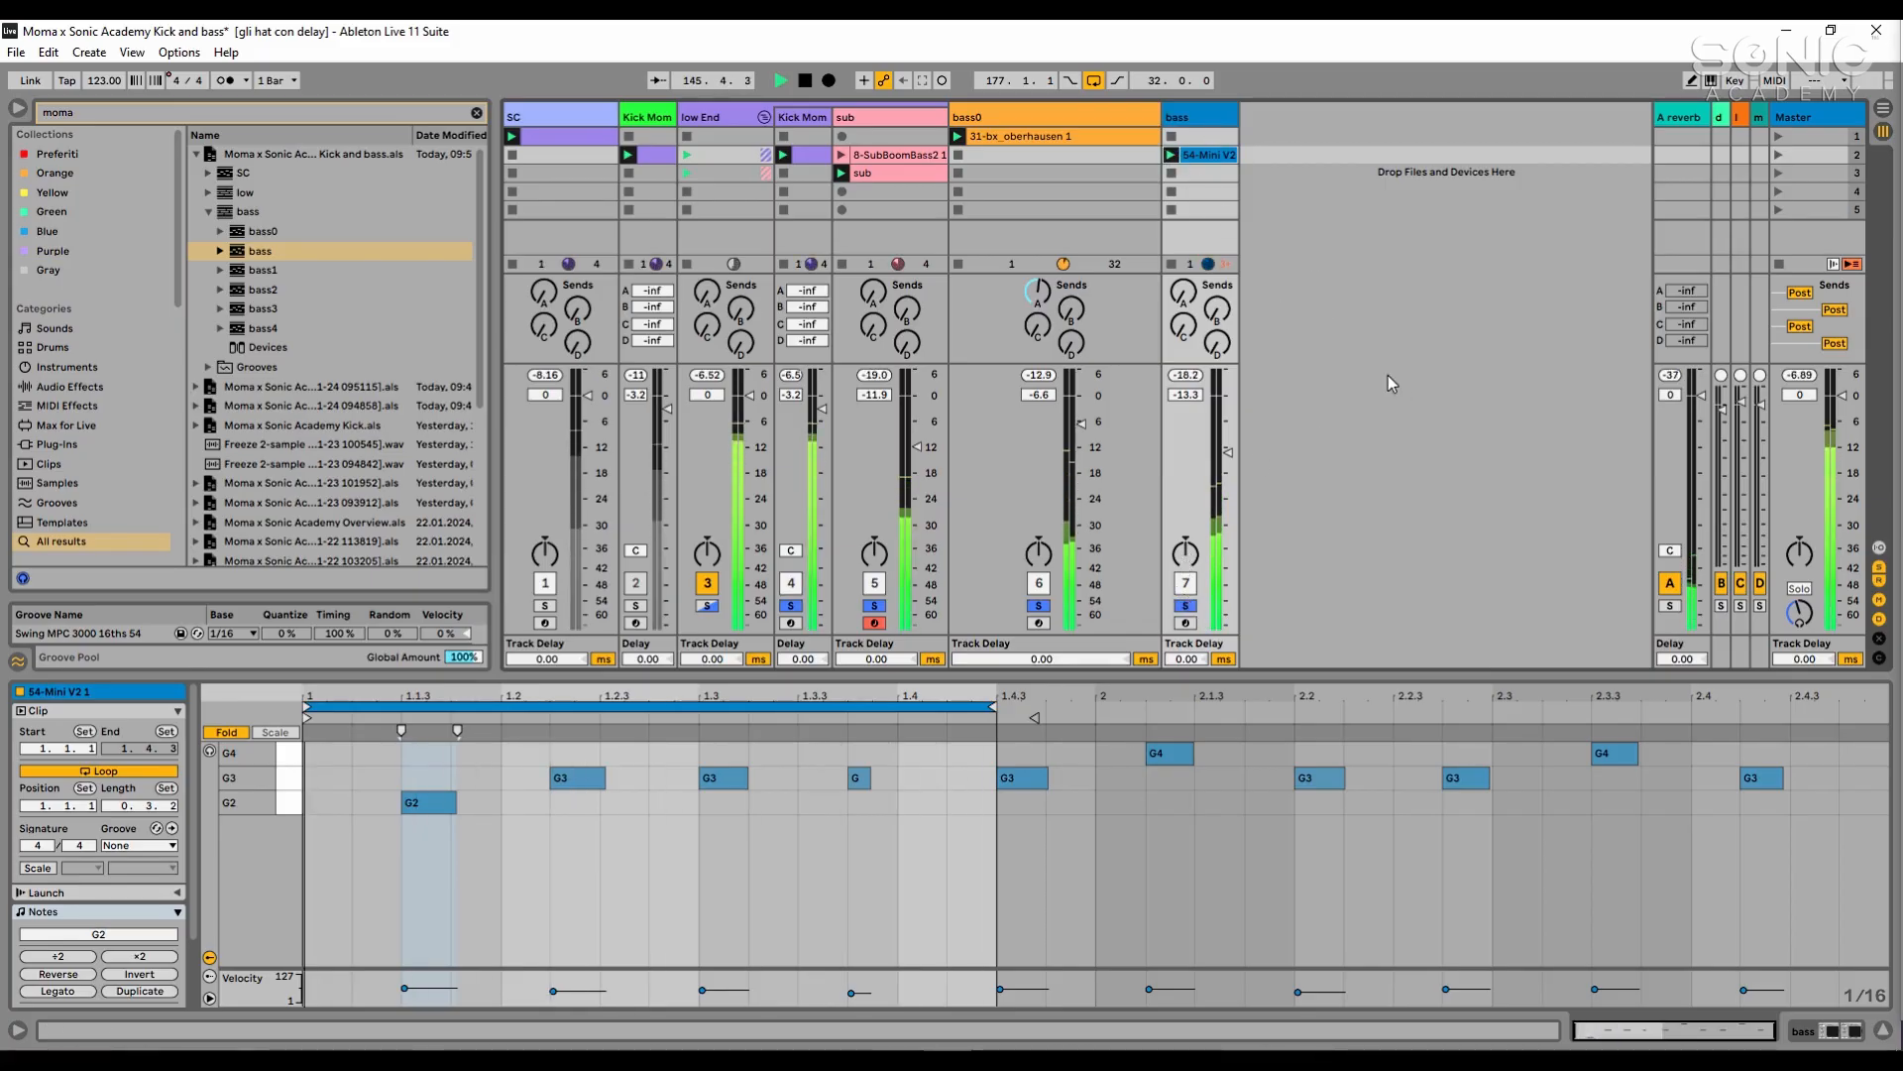
# - Copy bass0's SC-sidechained Compressor onto the bass track and raise that track's volume to -12.8 dB
pyautogui.hotkey('shift', 'Tab')
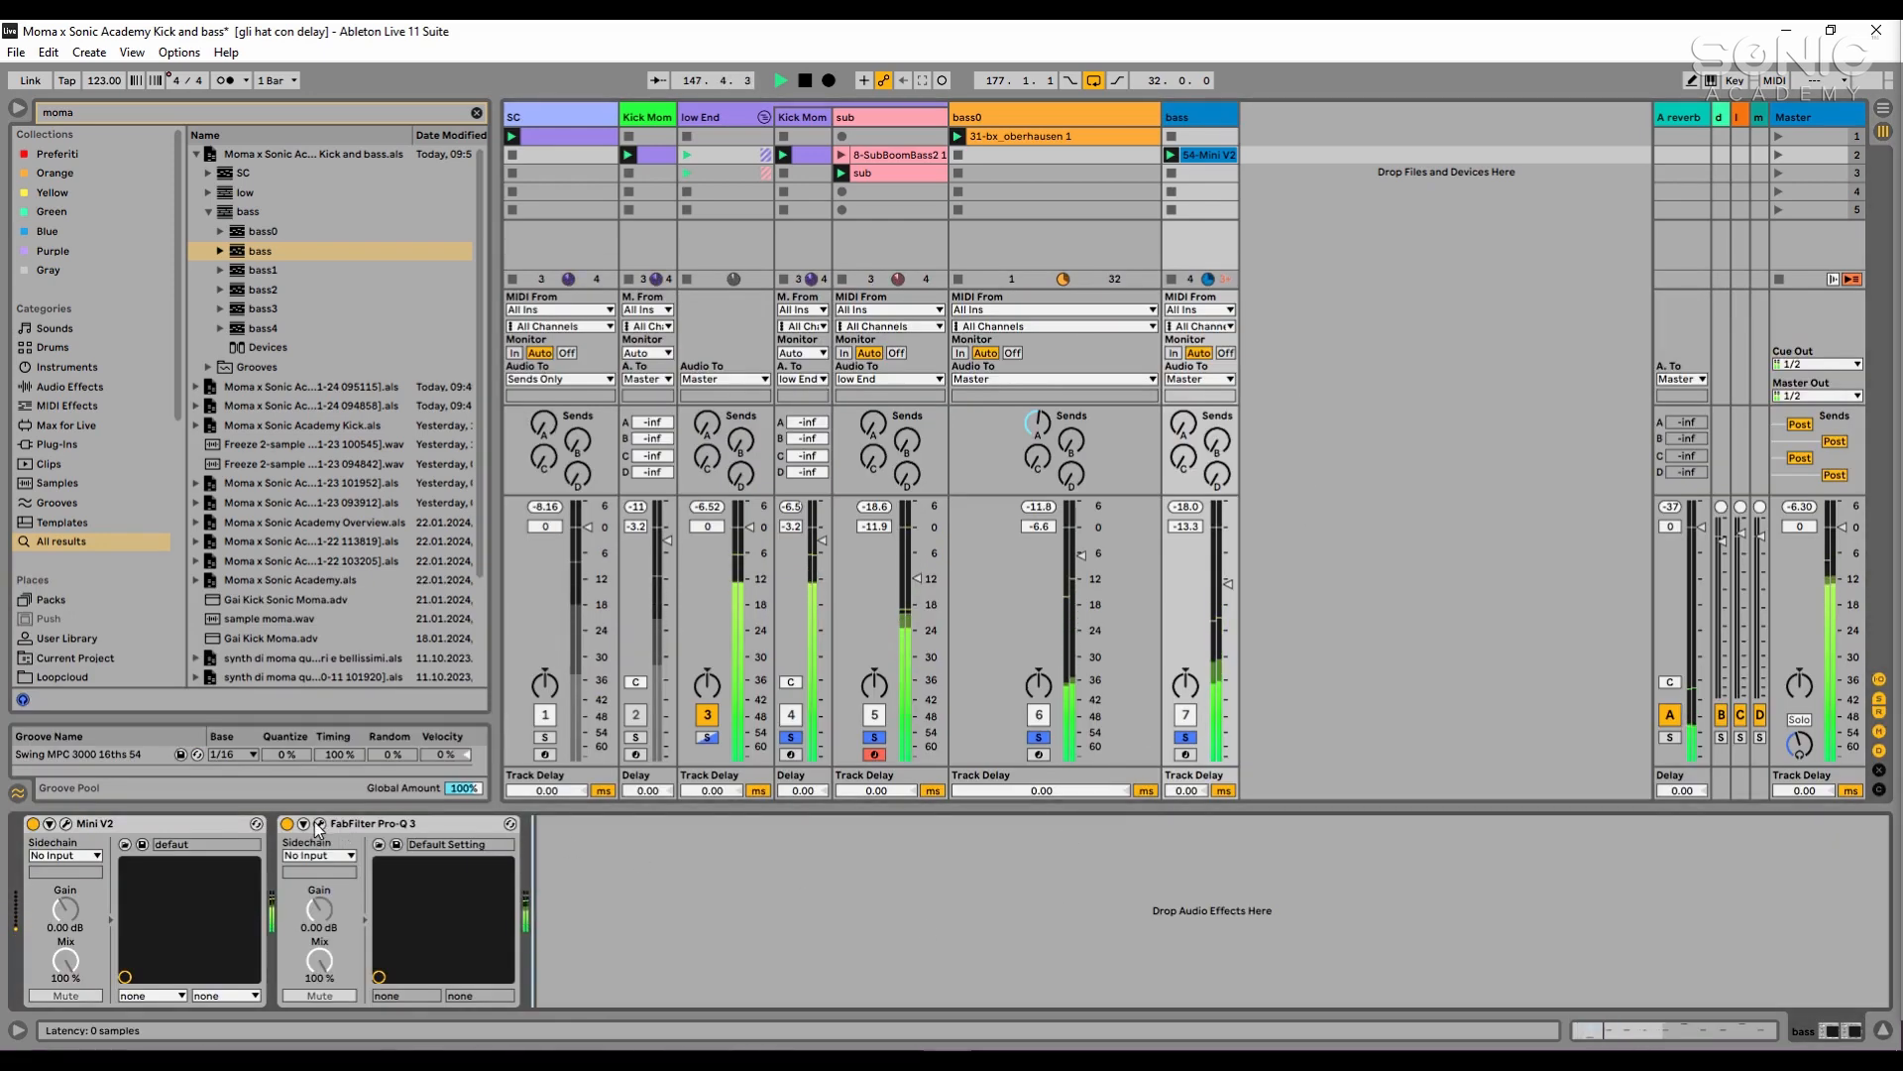
pyautogui.click(1039, 730)
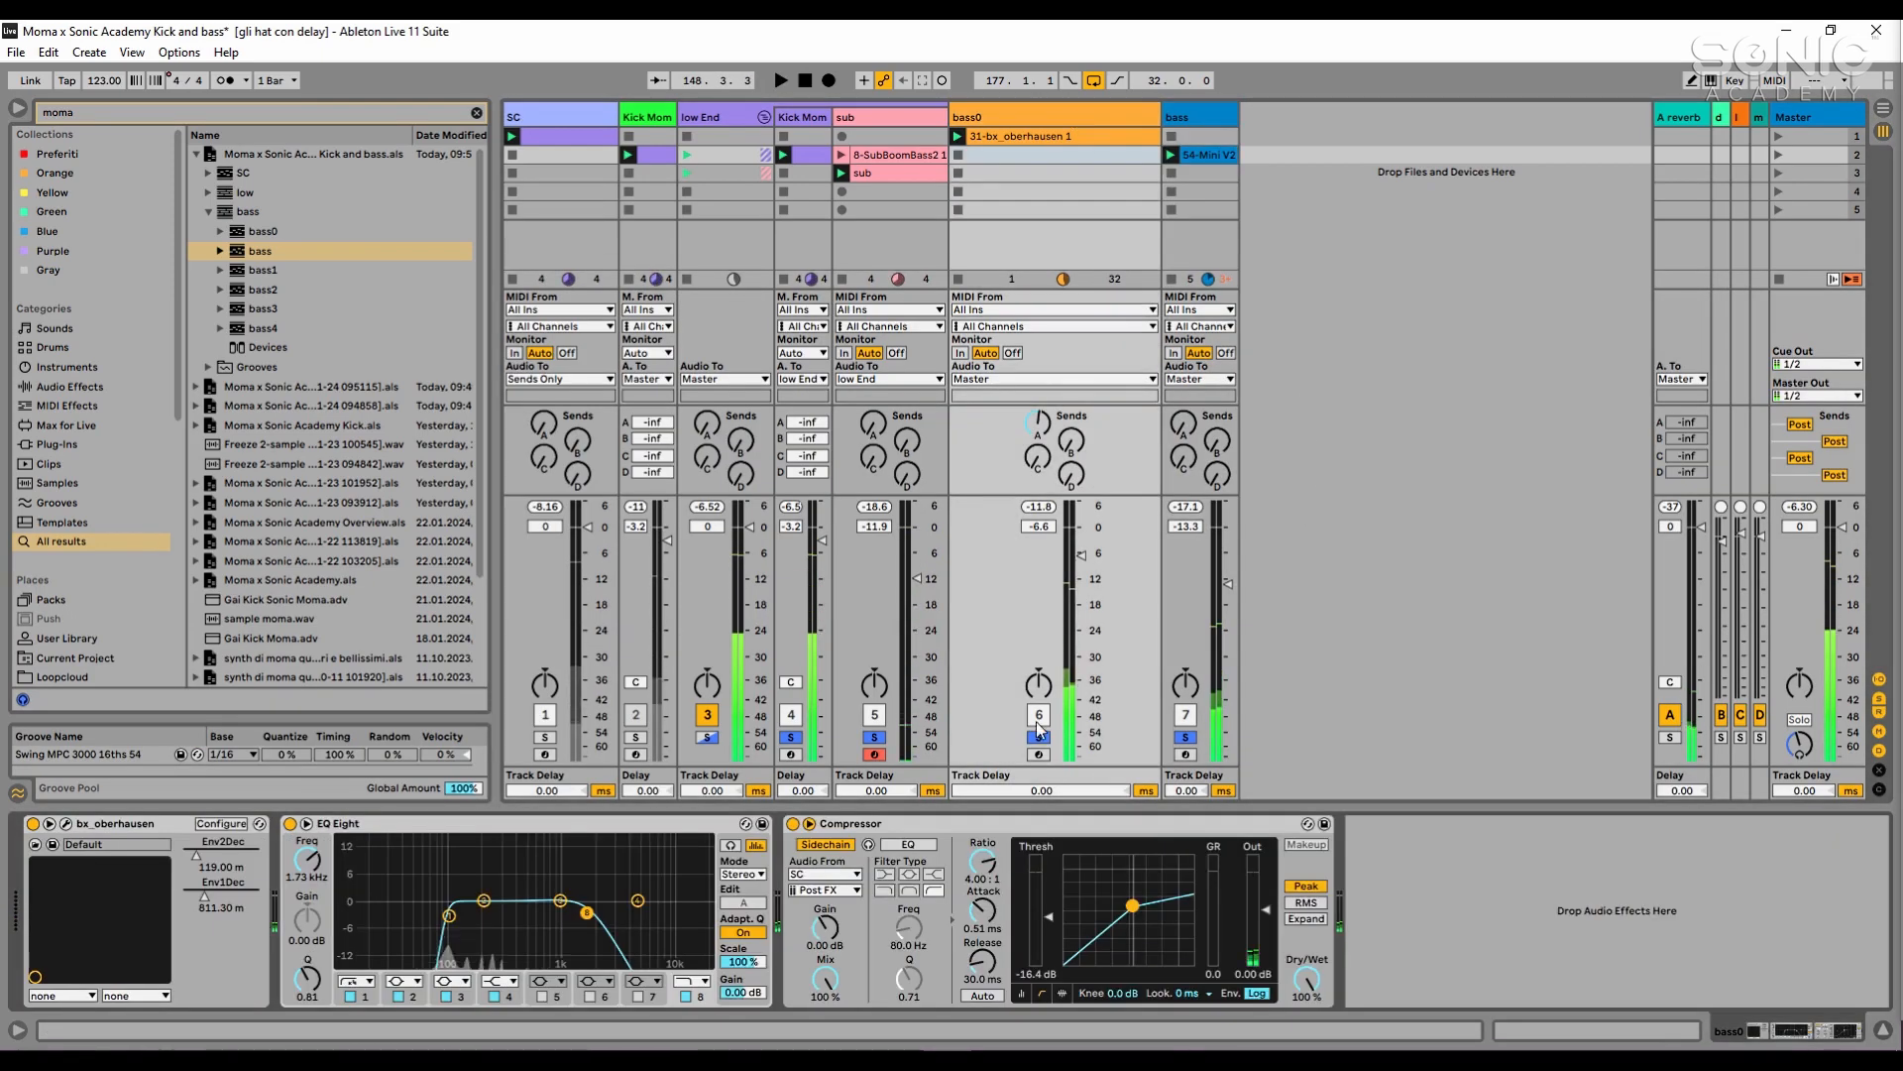
pyautogui.moveTo(851, 823); pyautogui.dragTo(1234, 119)
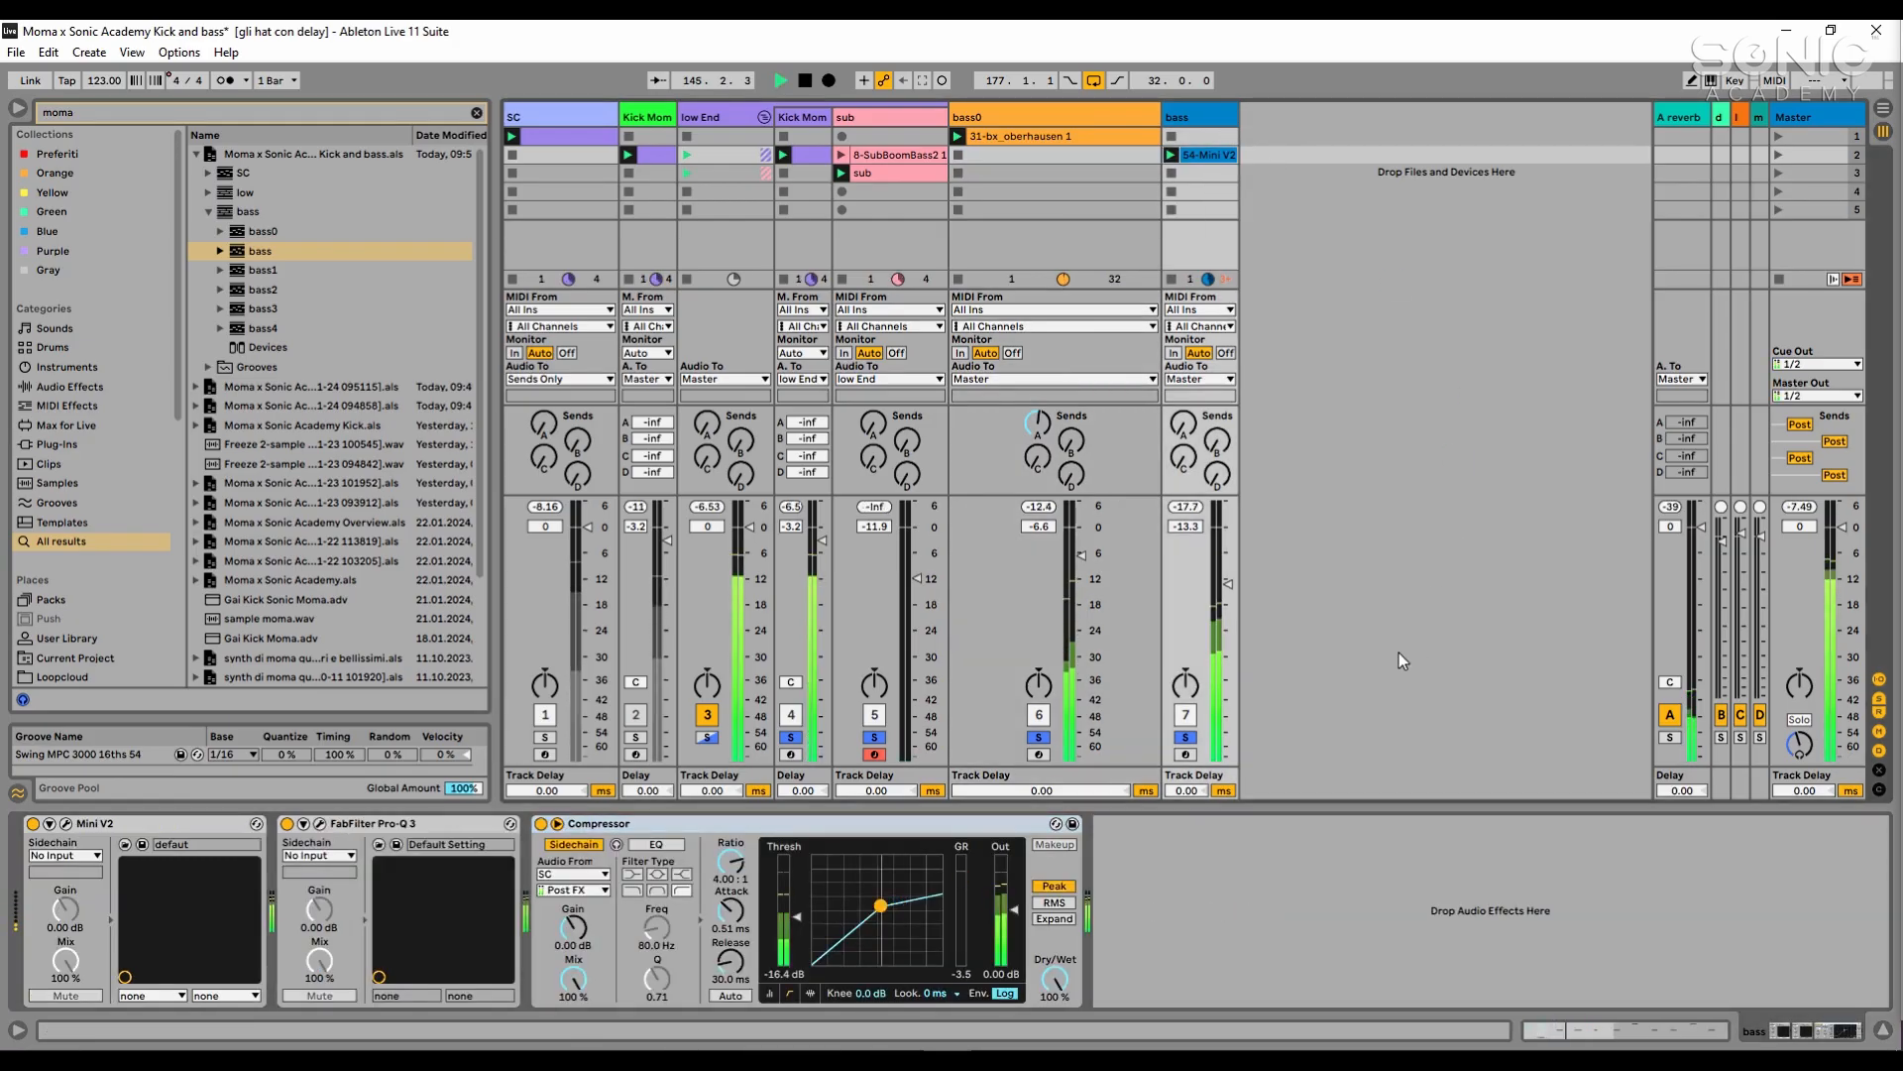
pyautogui.moveTo(1229, 581); pyautogui.dragTo(1229, 579)
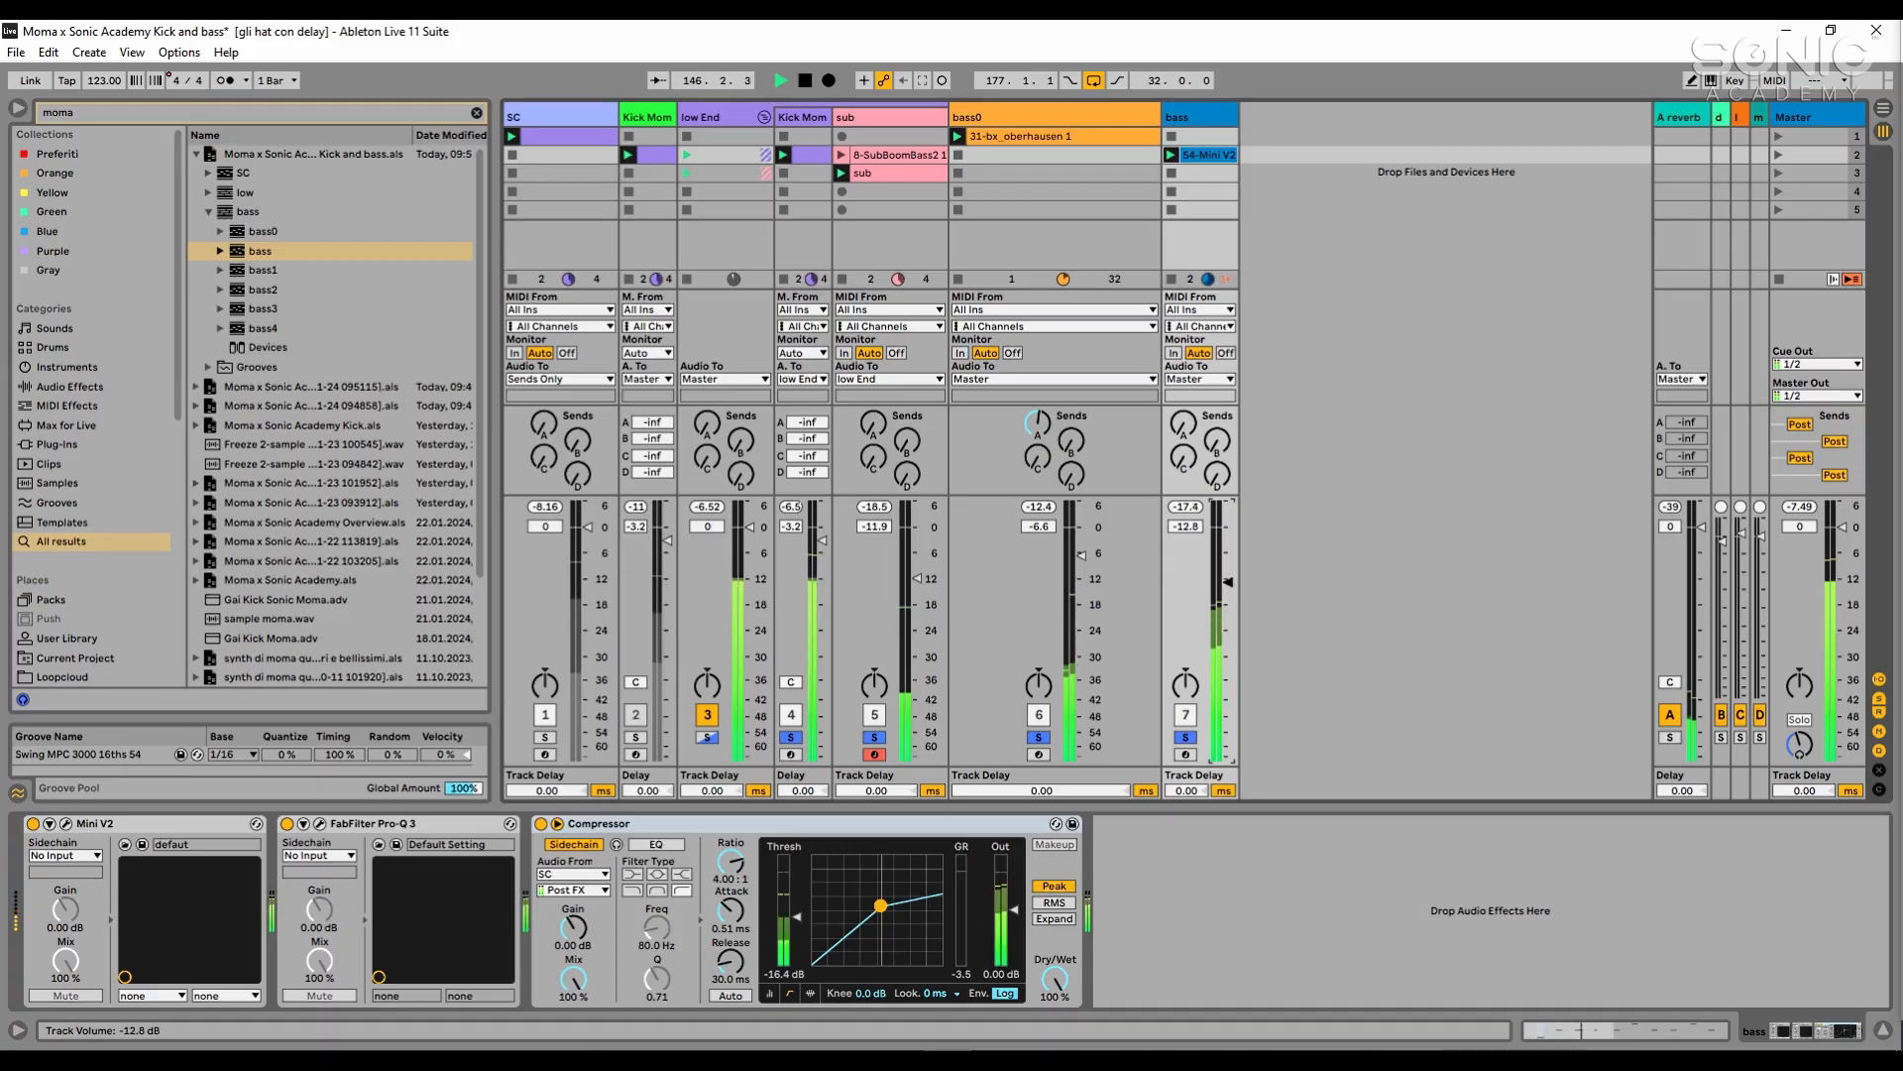
# - In the bass track's FabFilter Pro-Q 3, move the low cut to about 83 Hz and the high cut to about 785 Hz
pyautogui.click(407, 831)
pyautogui.press('space')
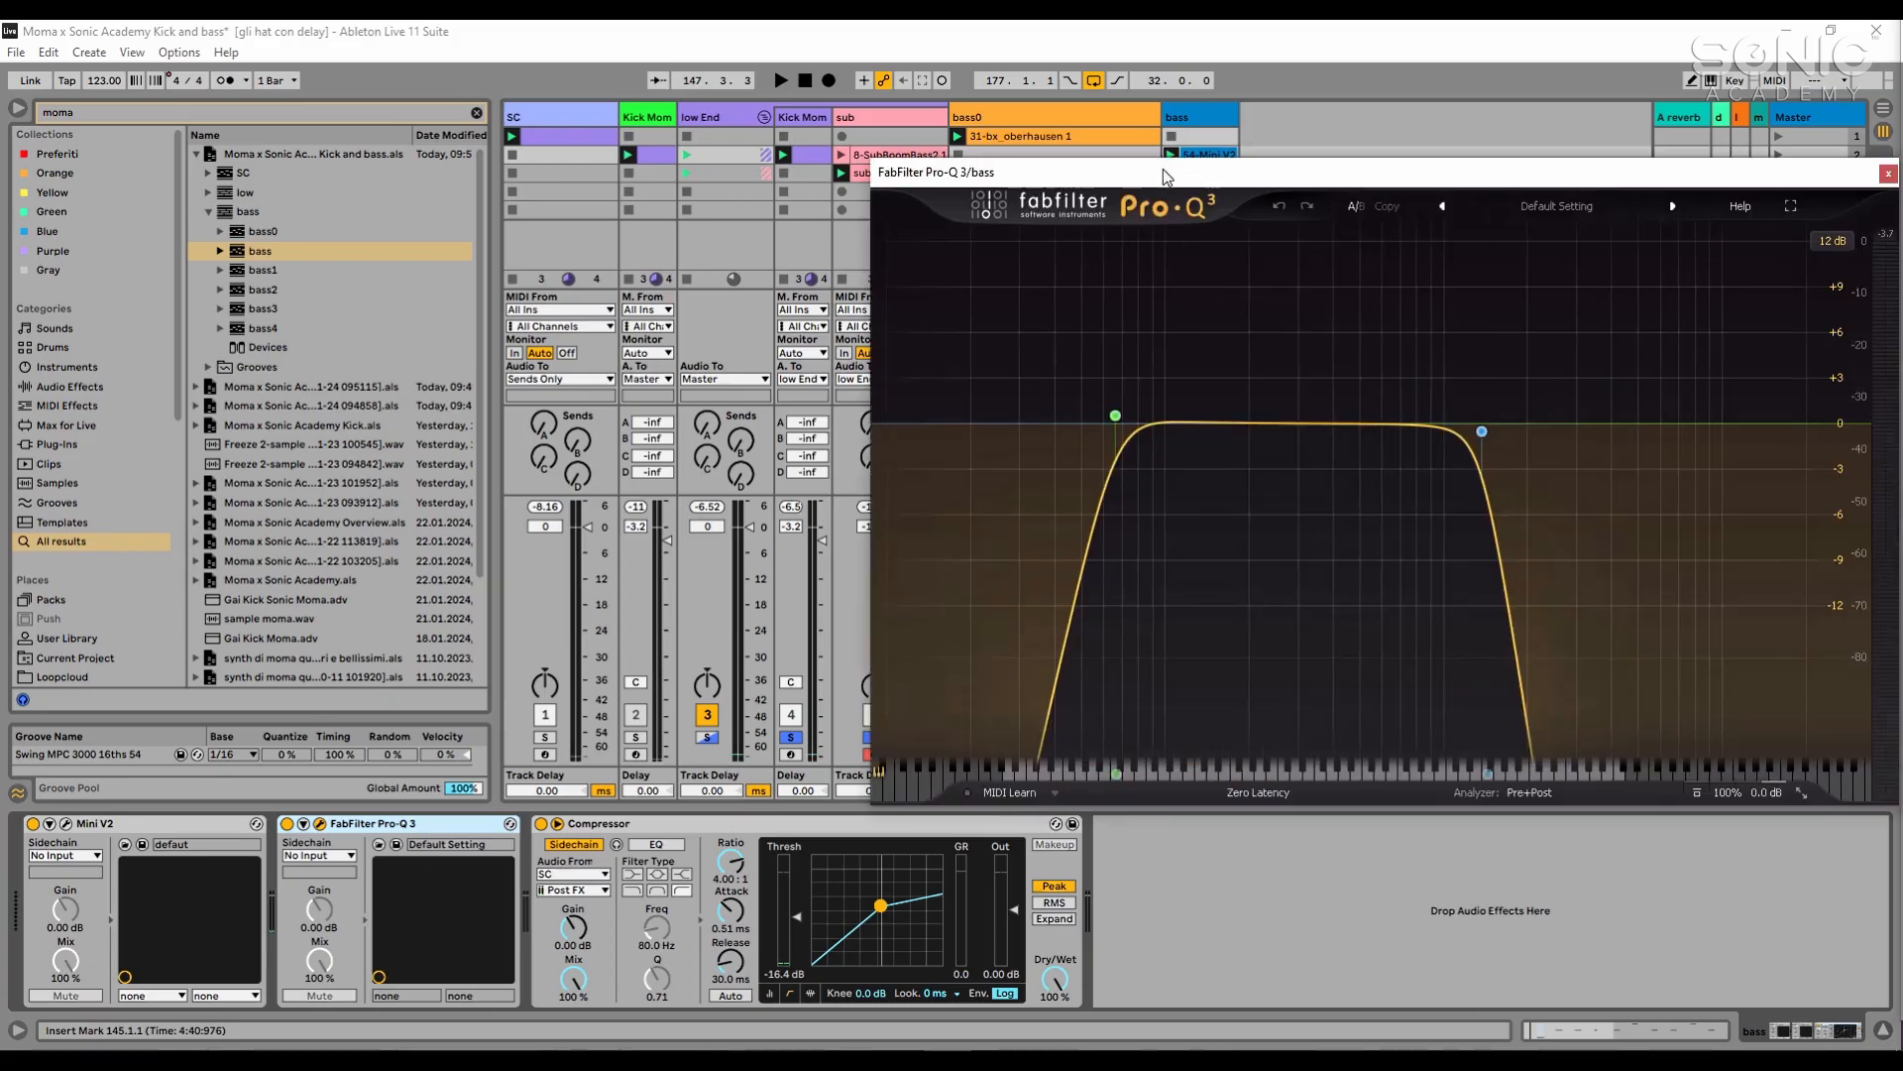
pyautogui.moveTo(1164, 172); pyautogui.dragTo(913, 184)
pyautogui.press('space')
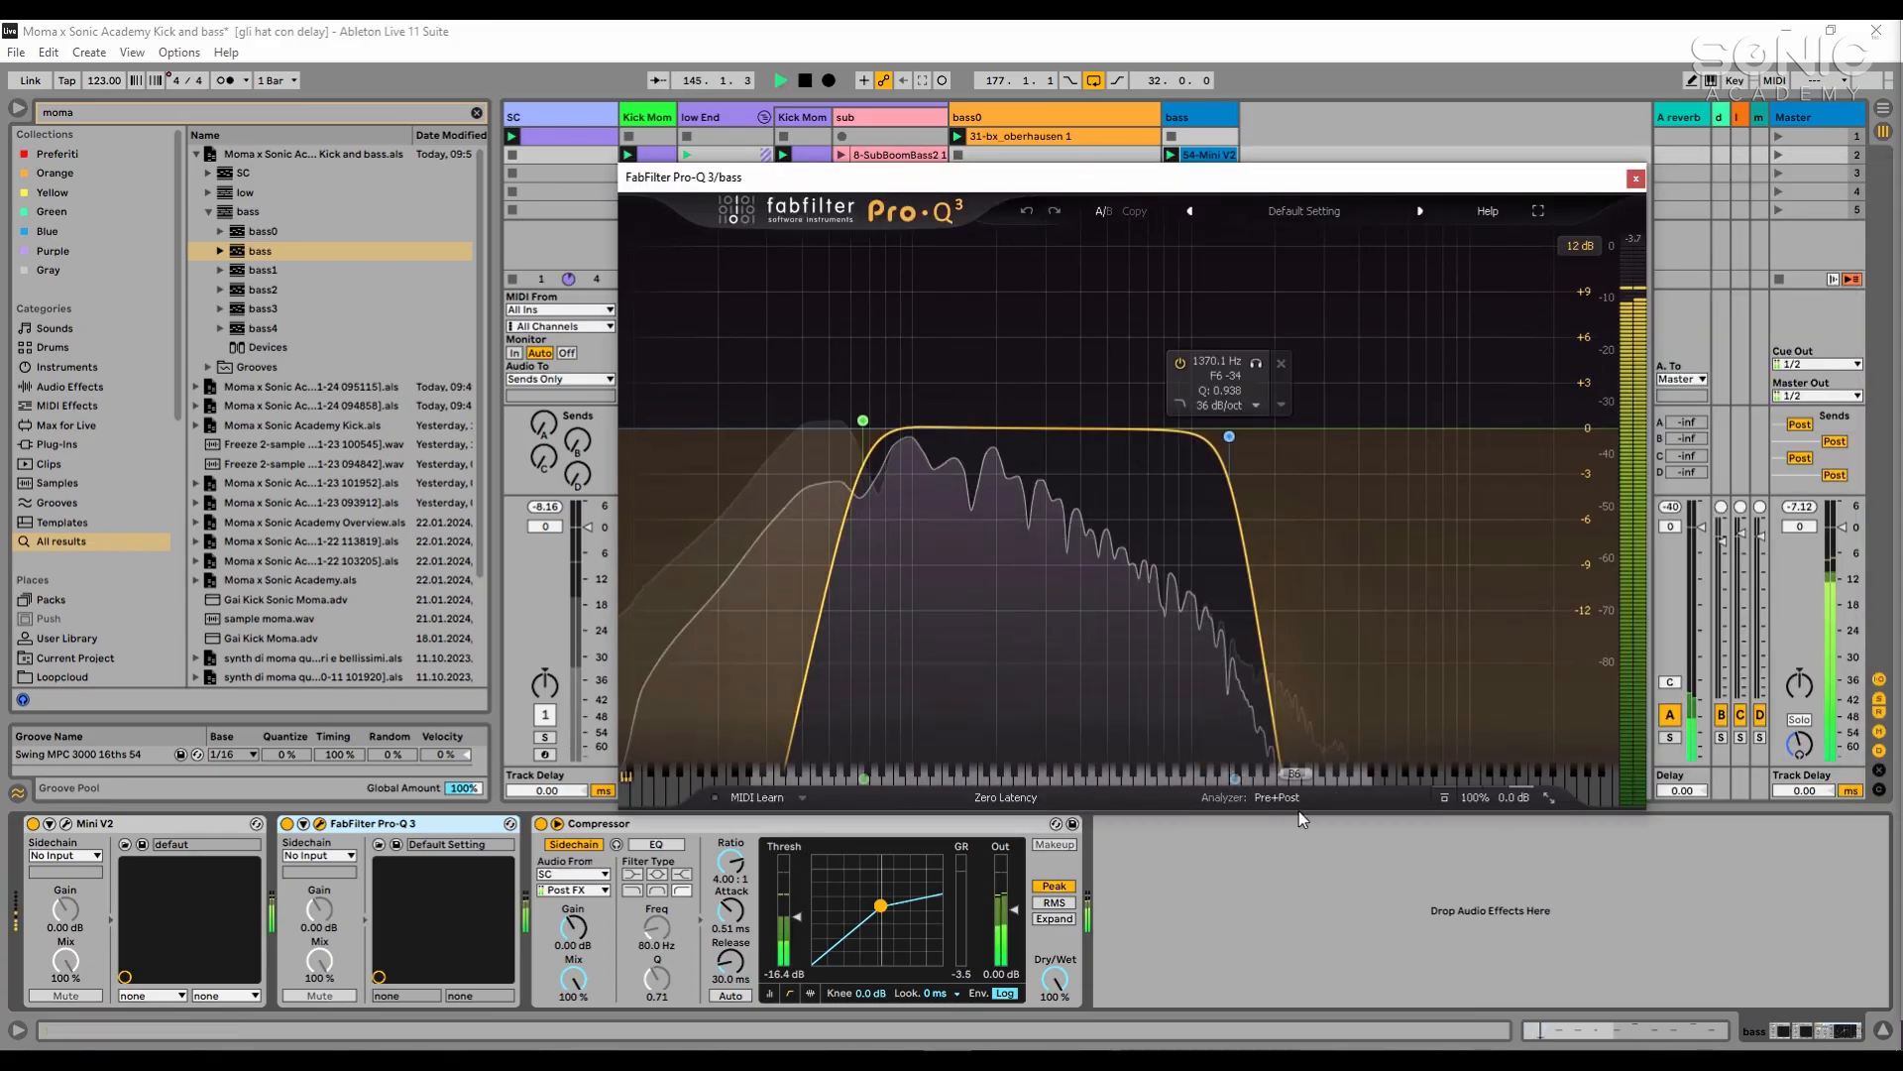
pyautogui.click(864, 422)
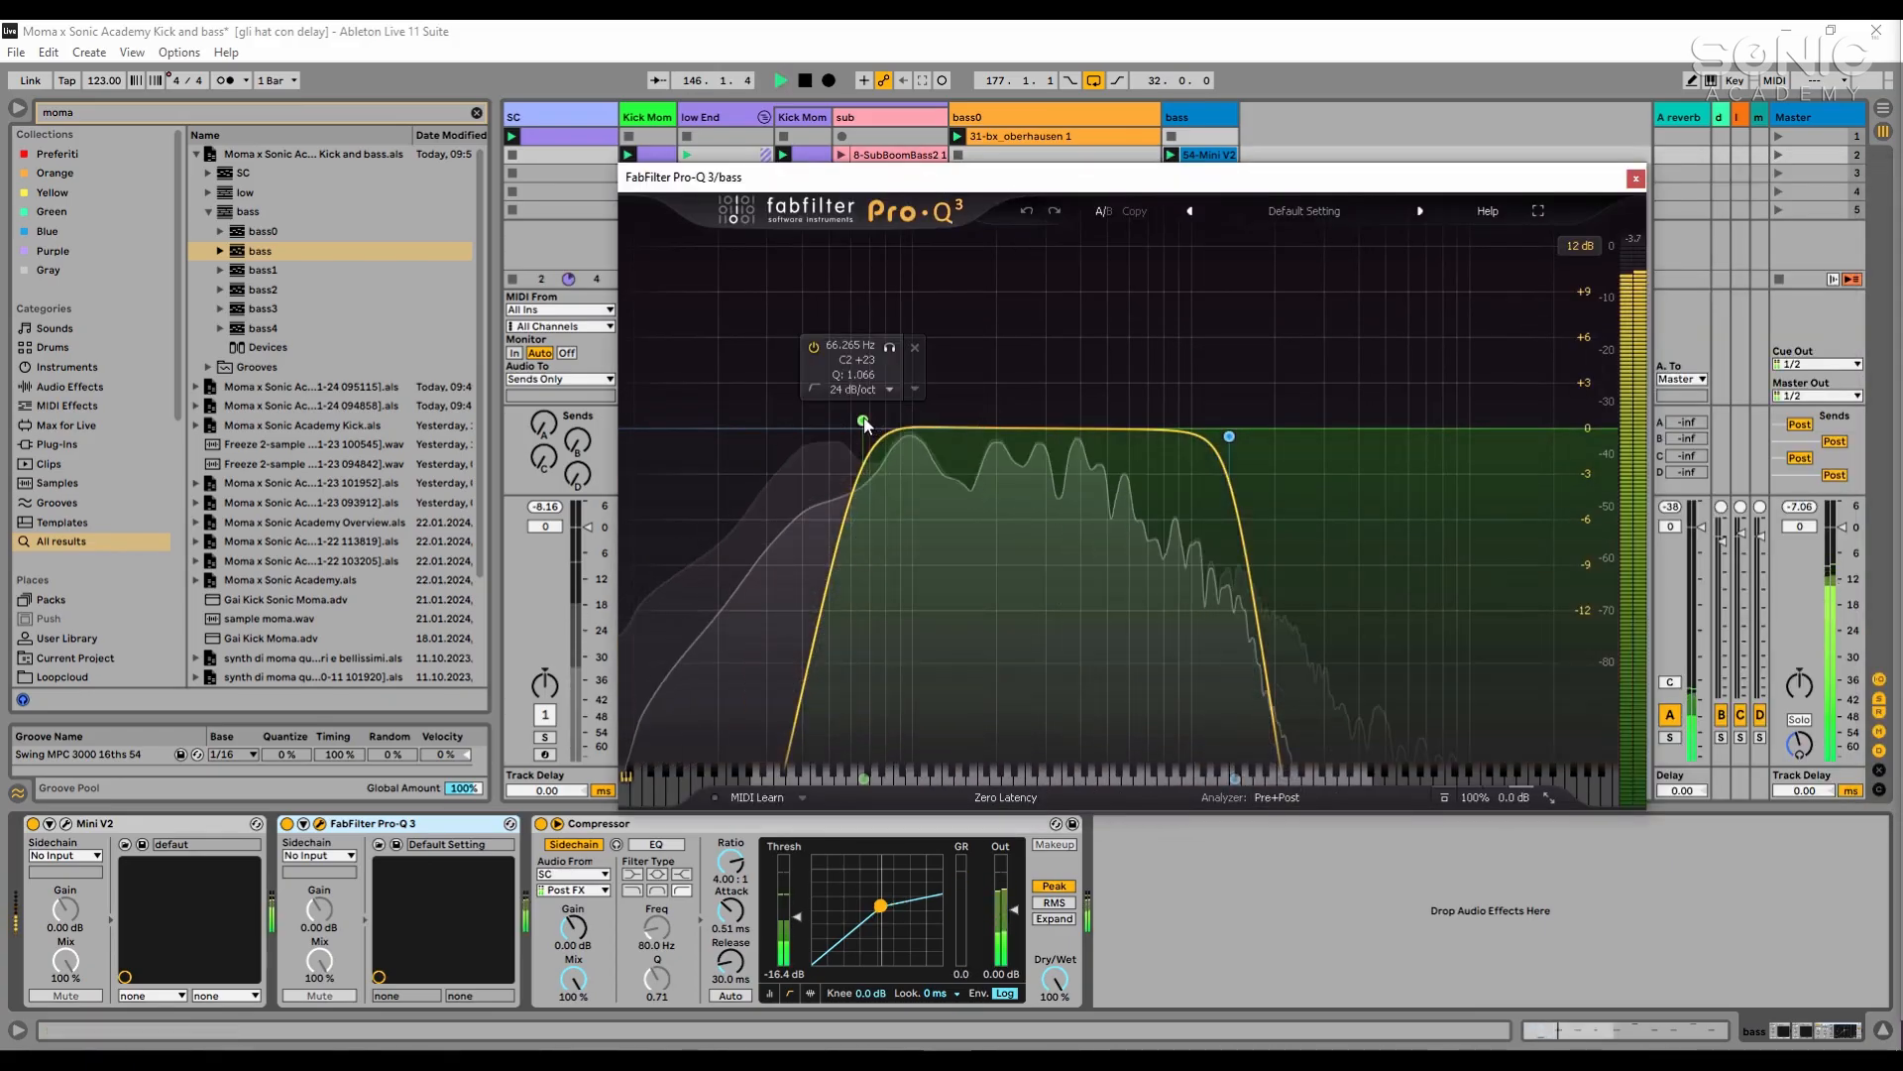
pyautogui.moveTo(863, 421)
pyautogui.mouseDown()
pyautogui.moveTo(881, 426)
pyautogui.moveTo(833, 430)
pyautogui.moveTo(894, 426)
pyautogui.mouseUp()
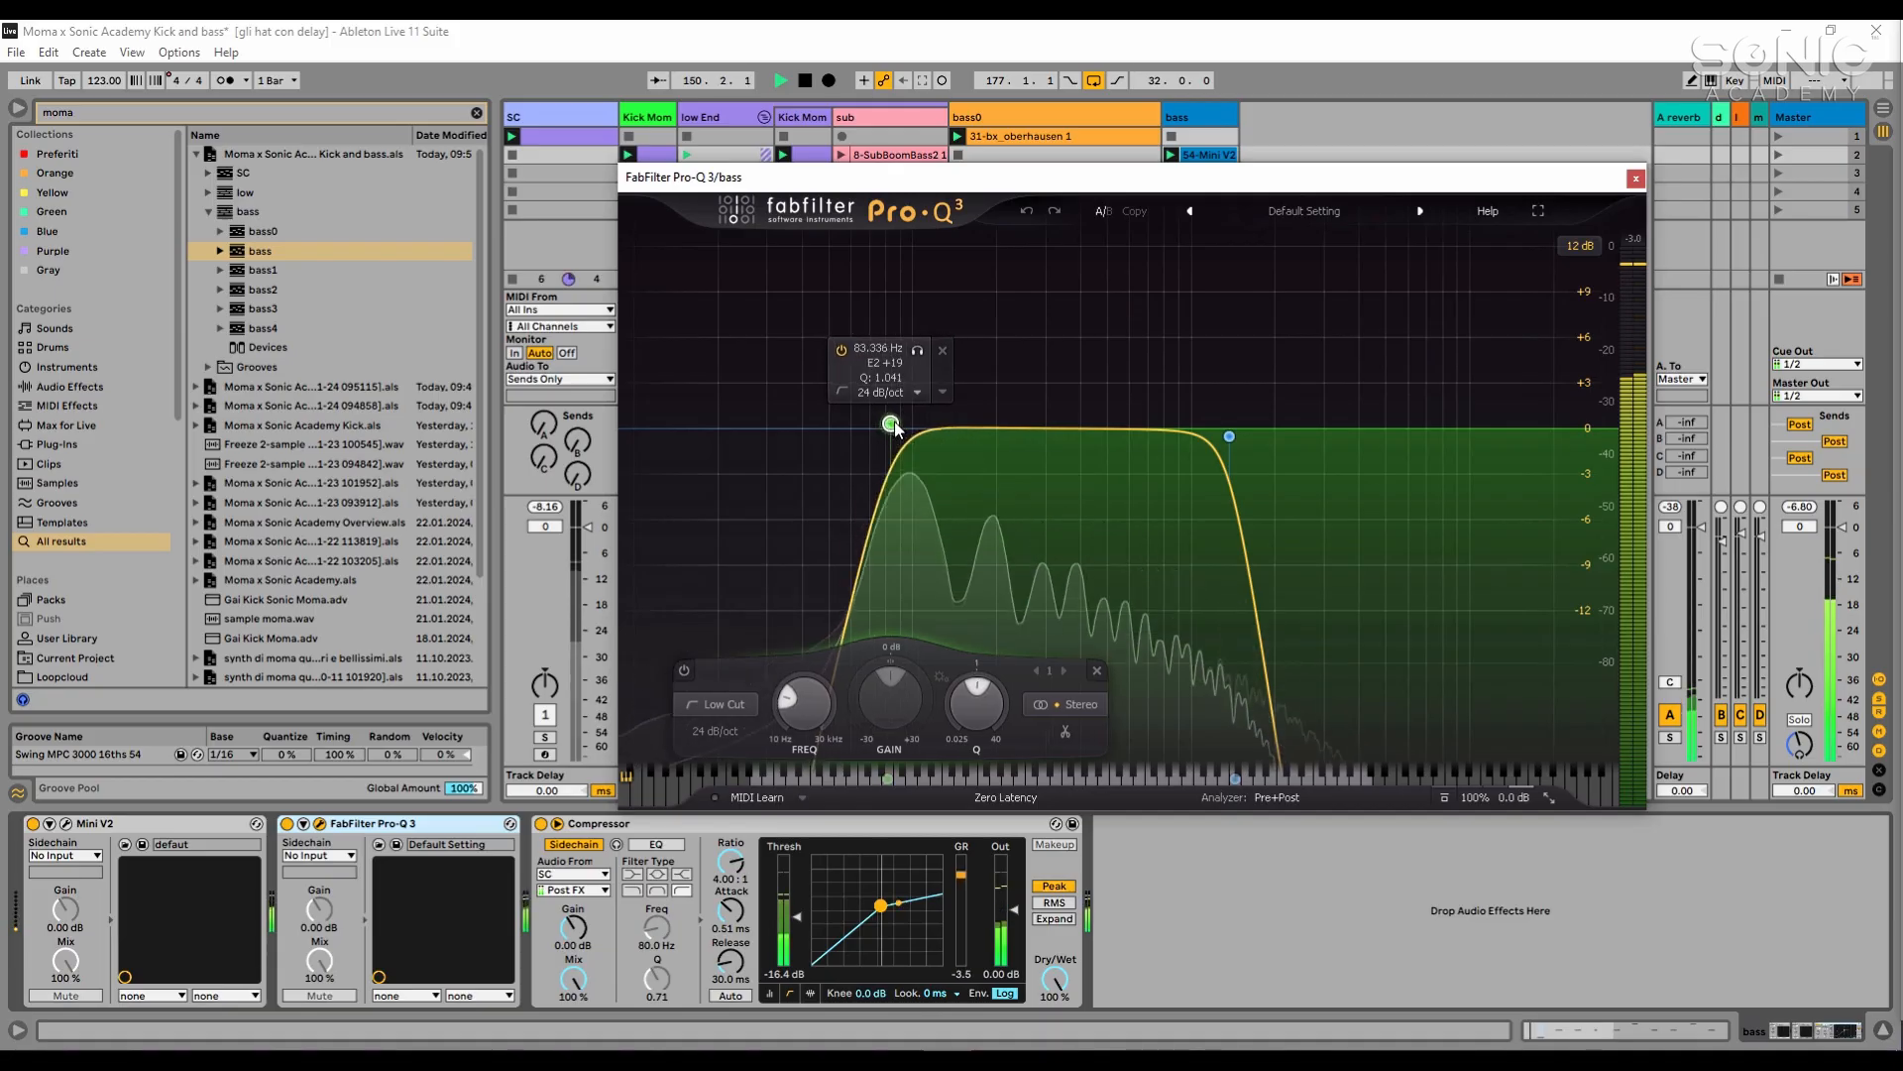
pyautogui.moveTo(1231, 437); pyautogui.dragTo(1166, 450)
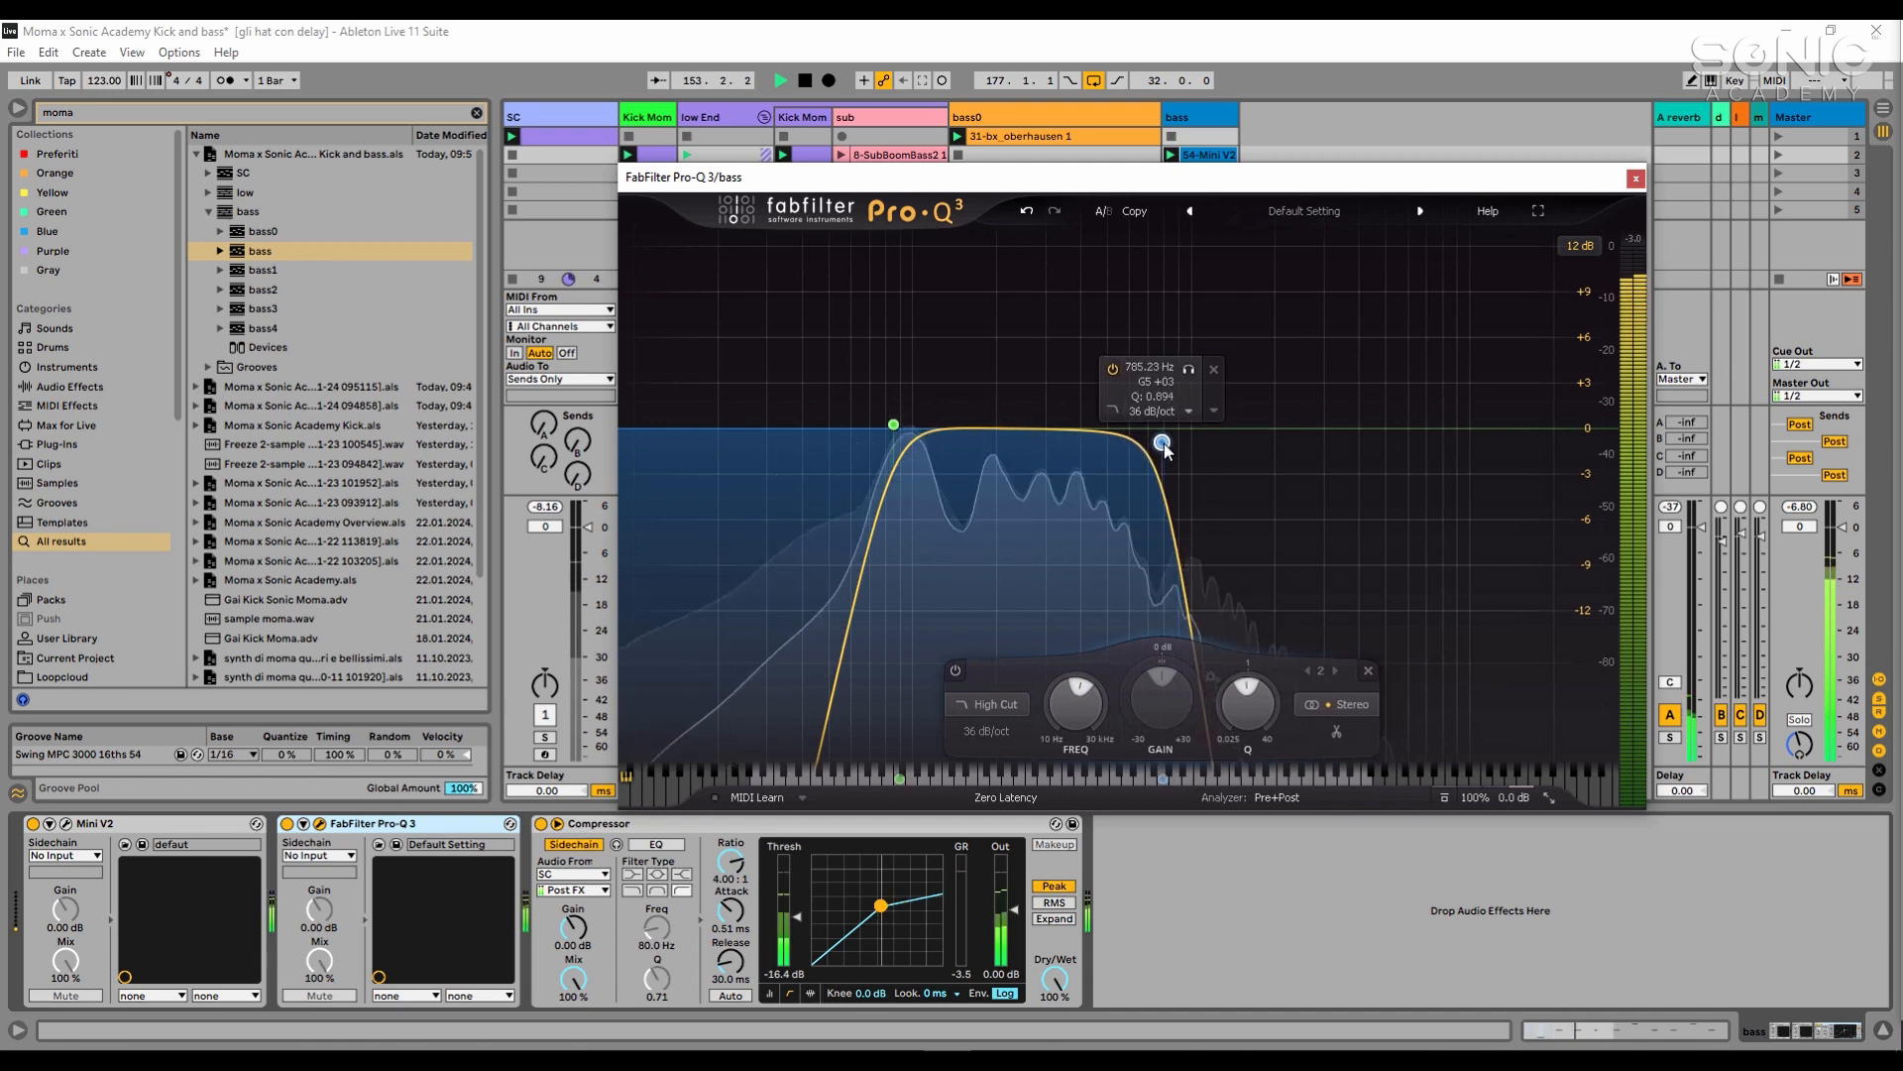
pyautogui.click(1635, 179)
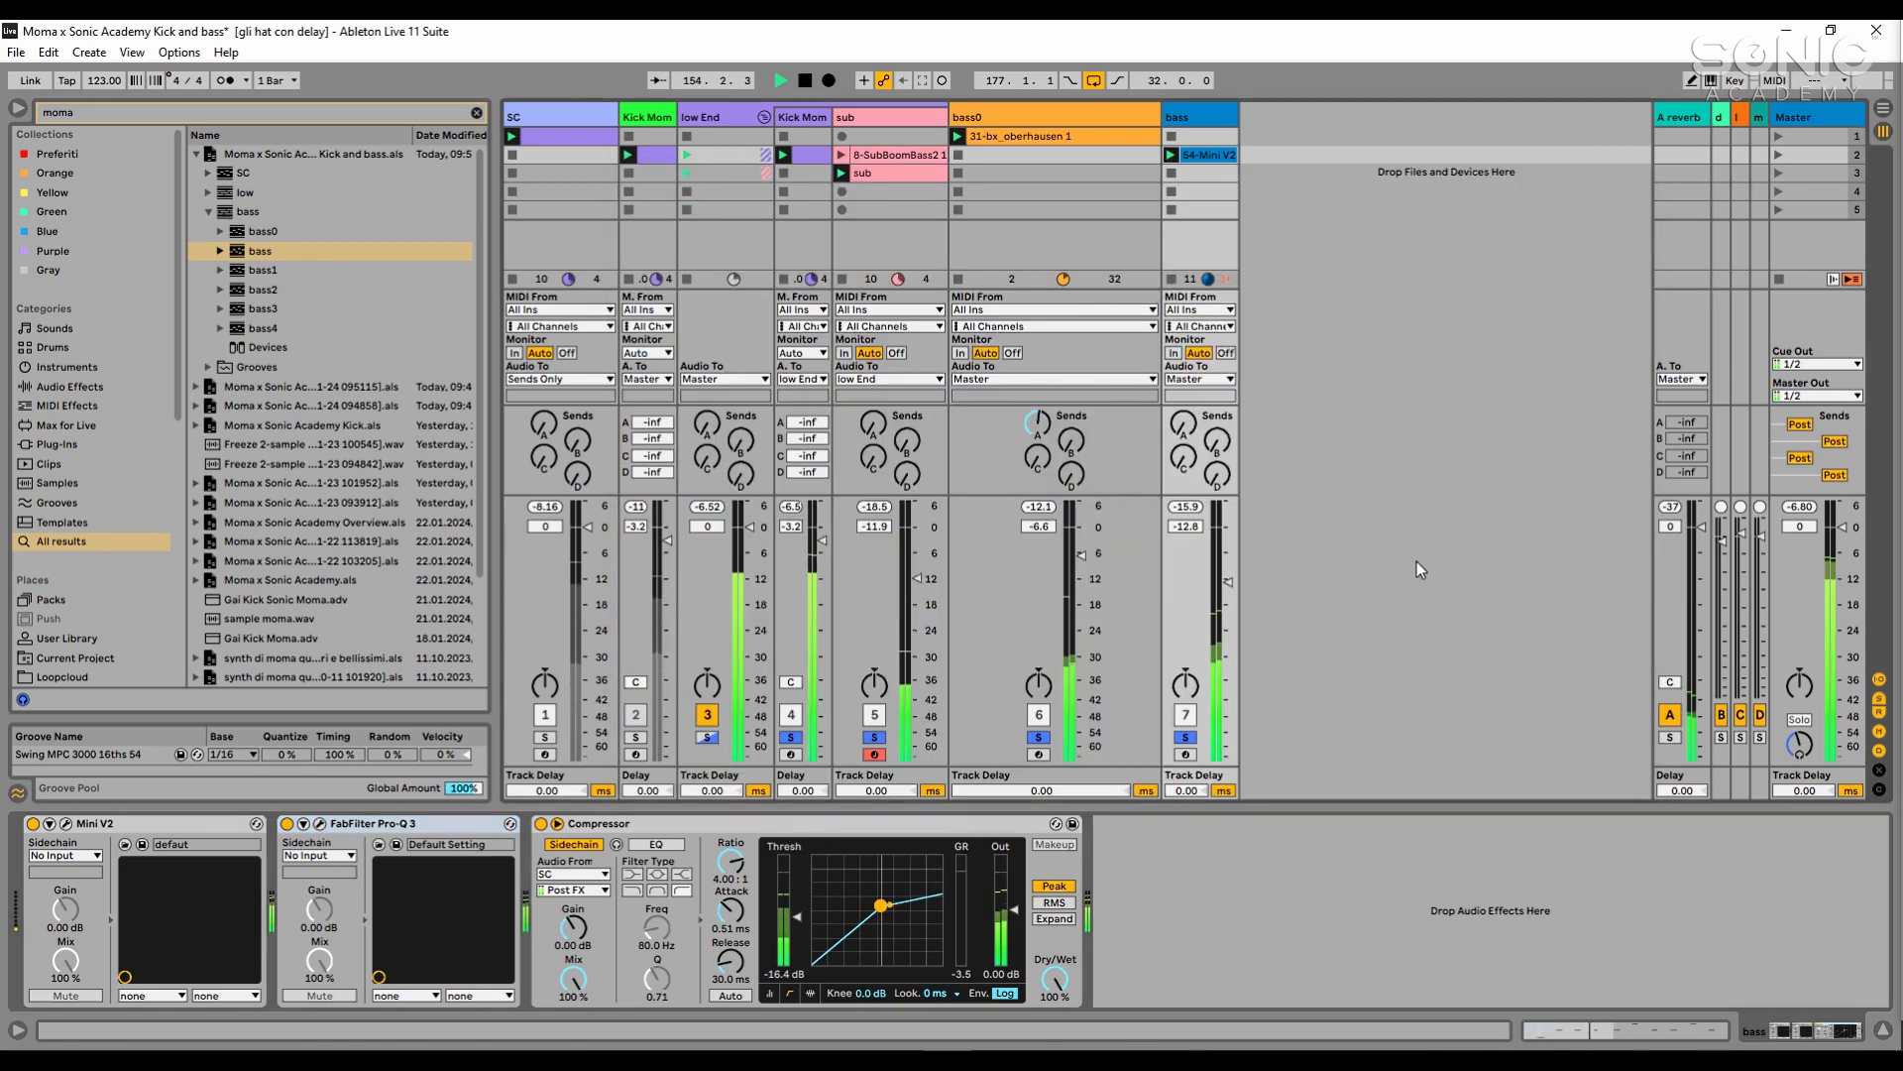
# - Stop playback and open the bass track's 54-Mini V2 clip to examine its notes
pyautogui.press('space')
pyautogui.click(1214, 155)
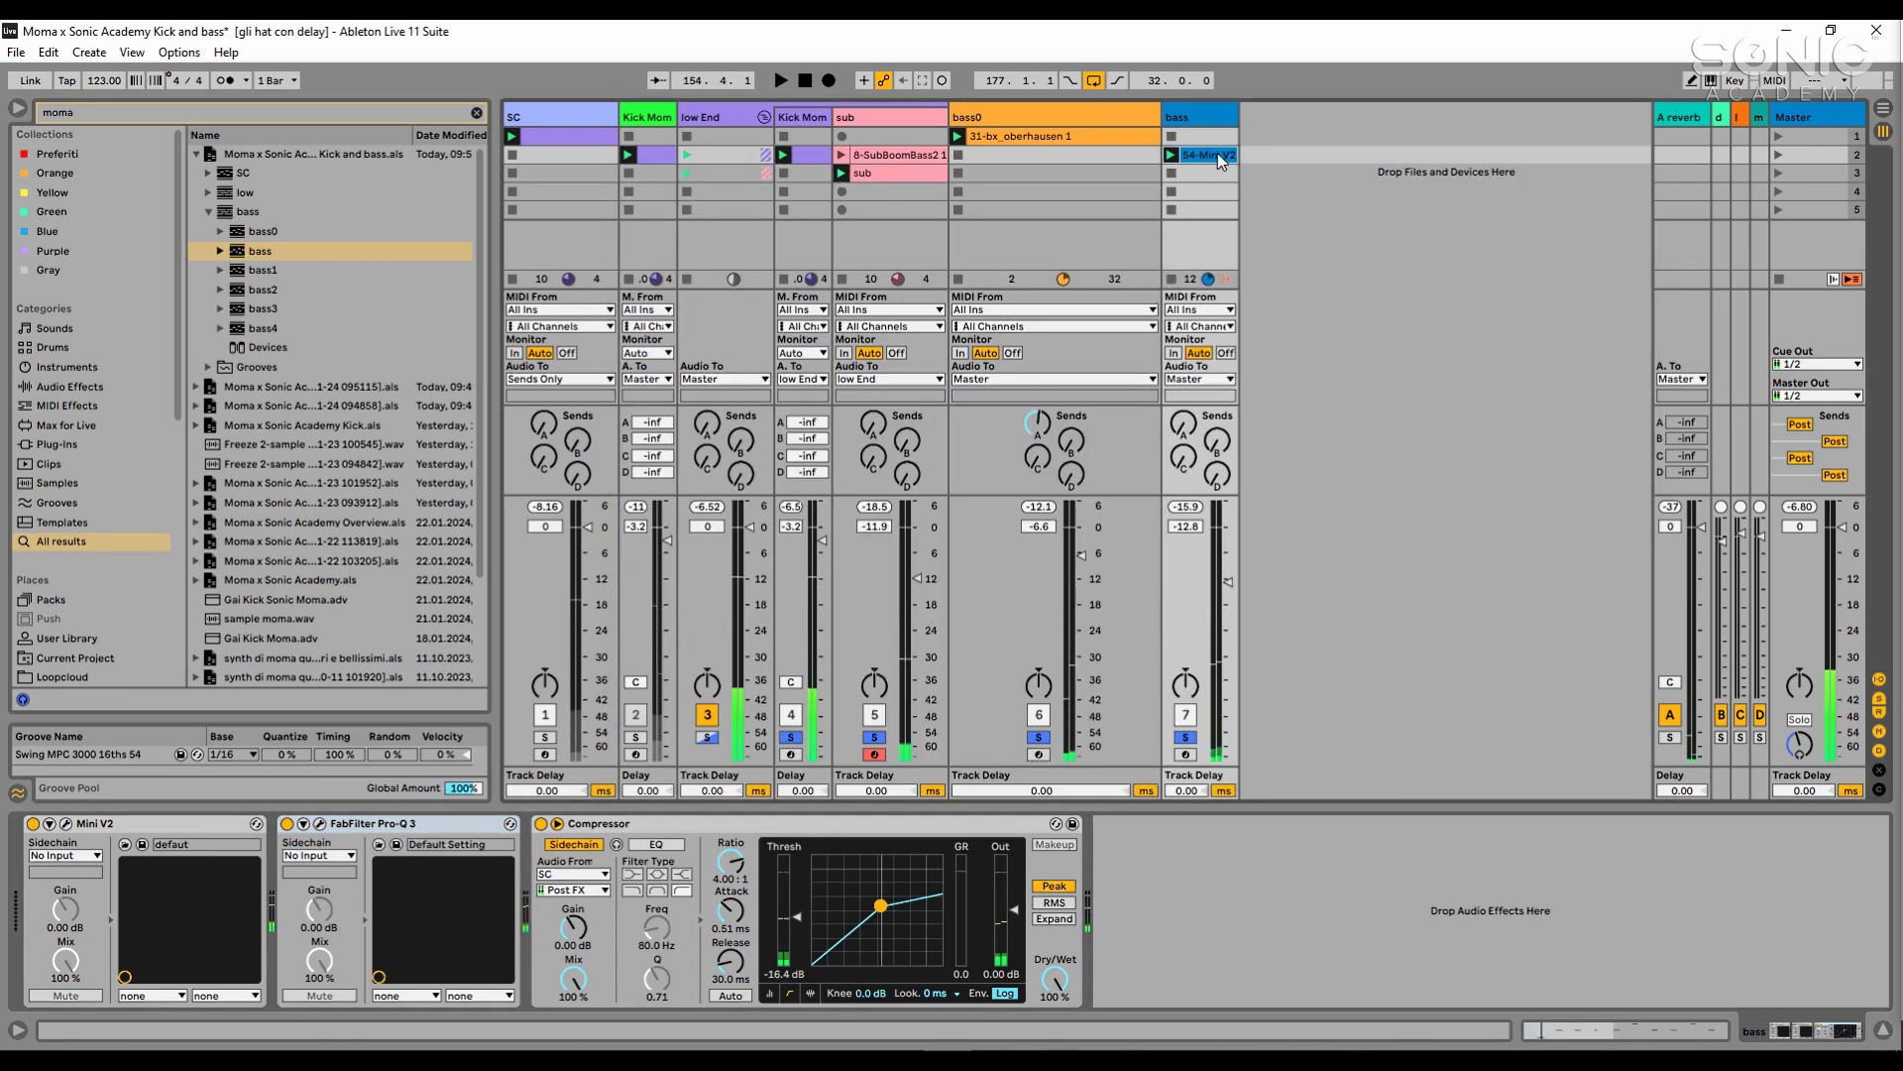
pyautogui.doubleClick(1218, 156)
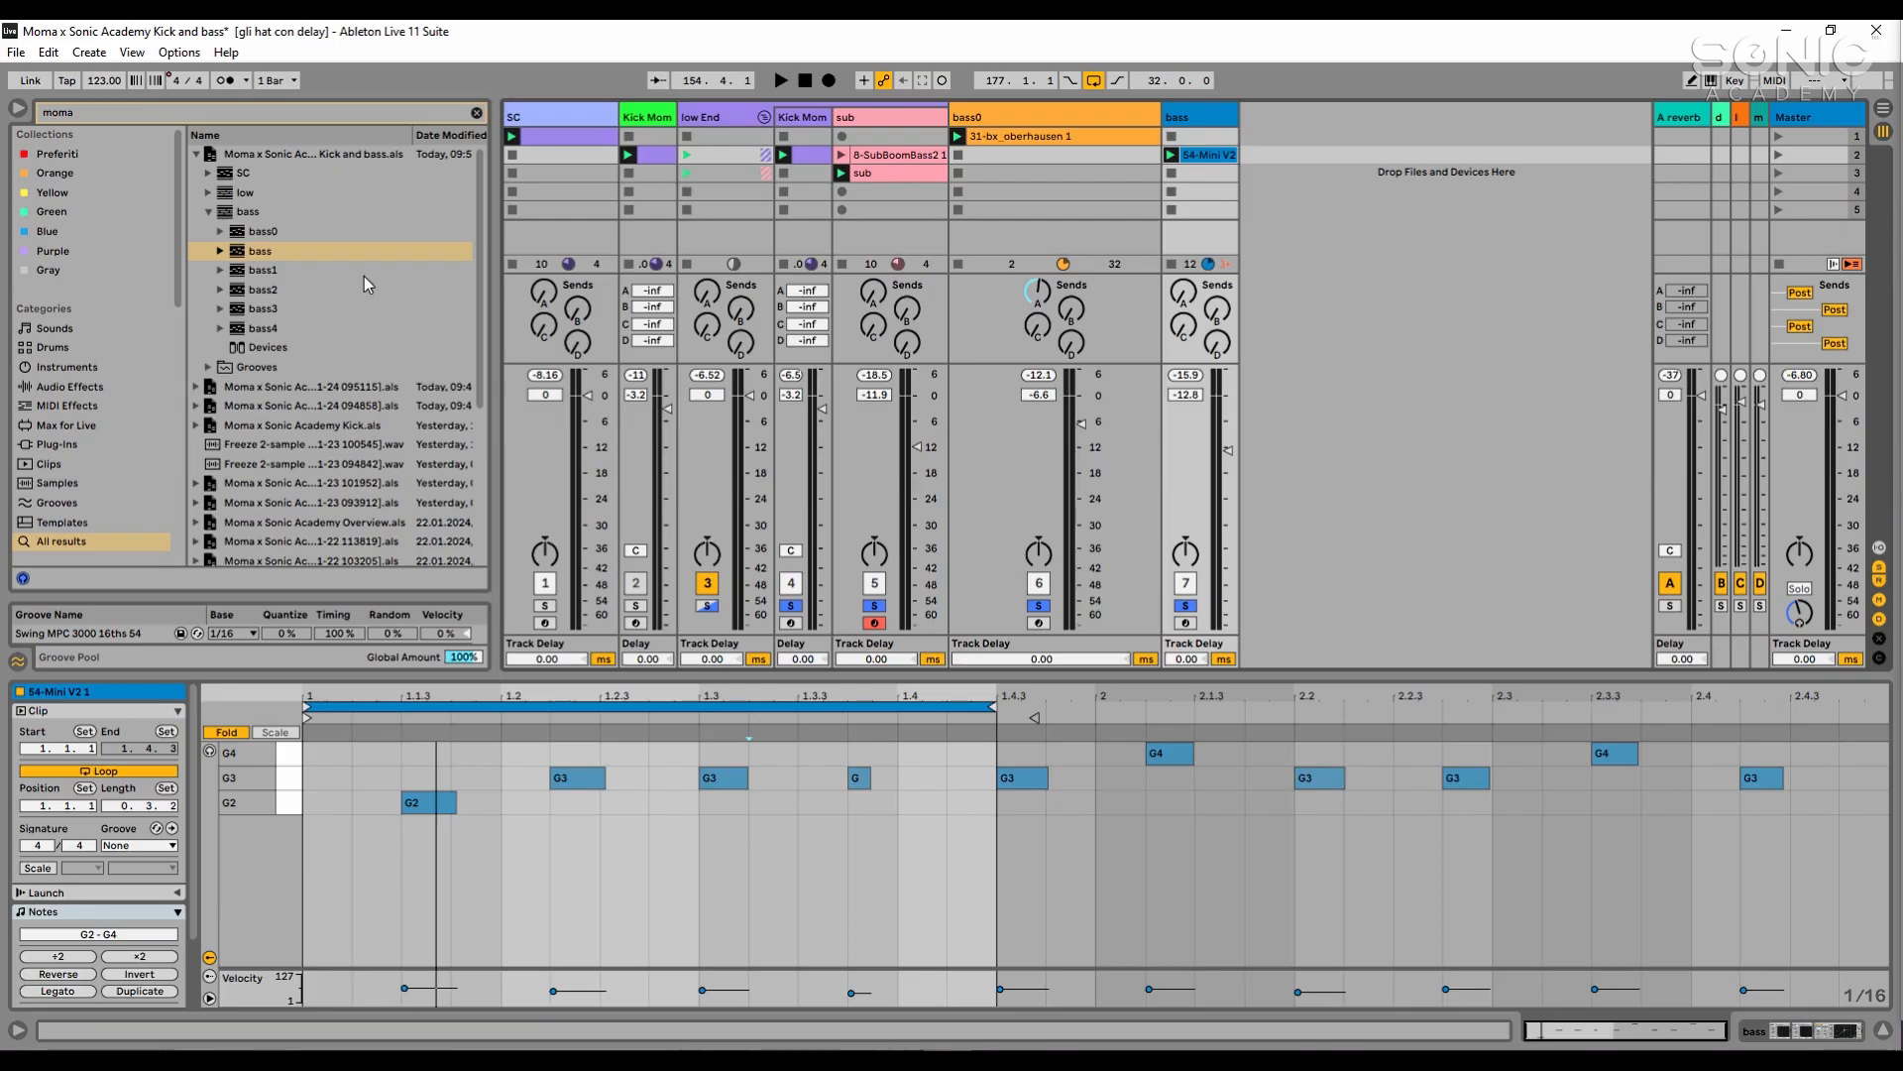
# - Load the saved bass1 track beside bass and create an empty clip in its first slot
pyautogui.click(258, 271)
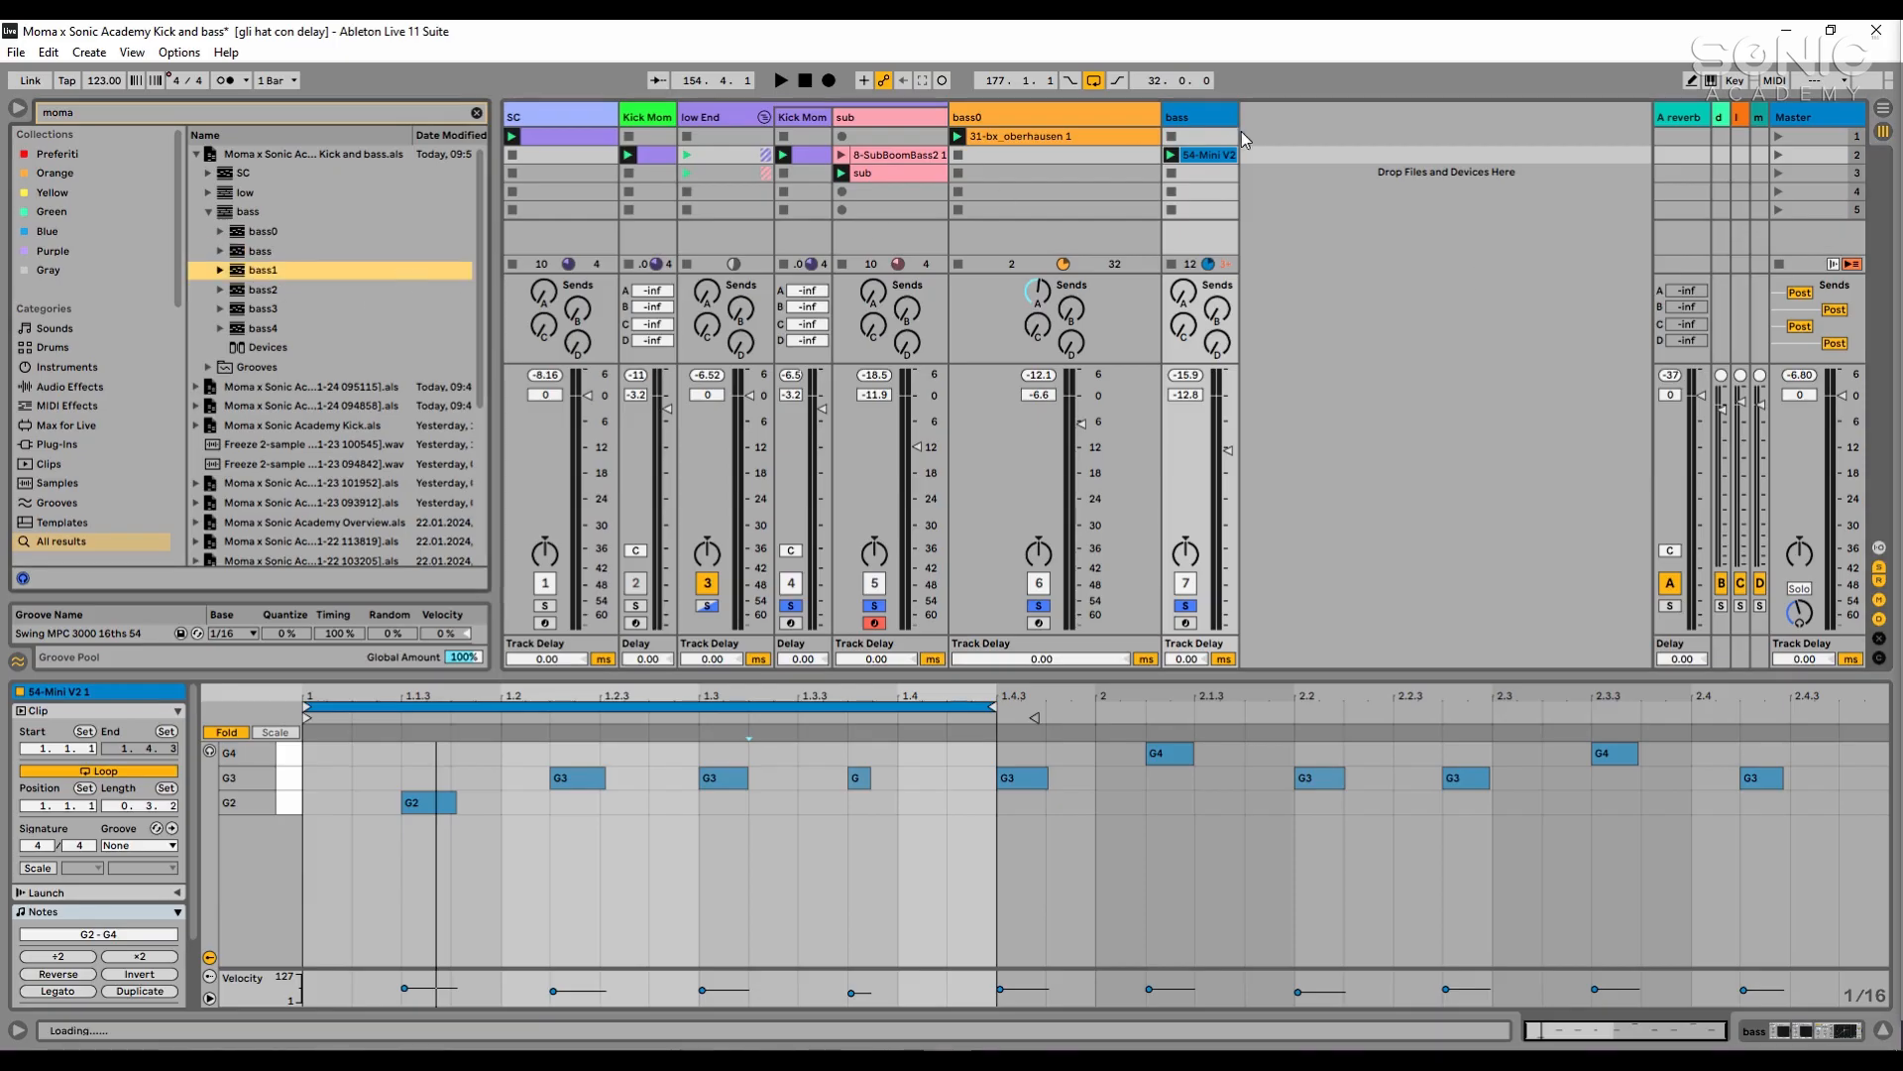
pyautogui.moveTo(1241, 131); pyautogui.dragTo(1275, 141)
pyautogui.moveTo(1274, 142); pyautogui.dragTo(1274, 141)
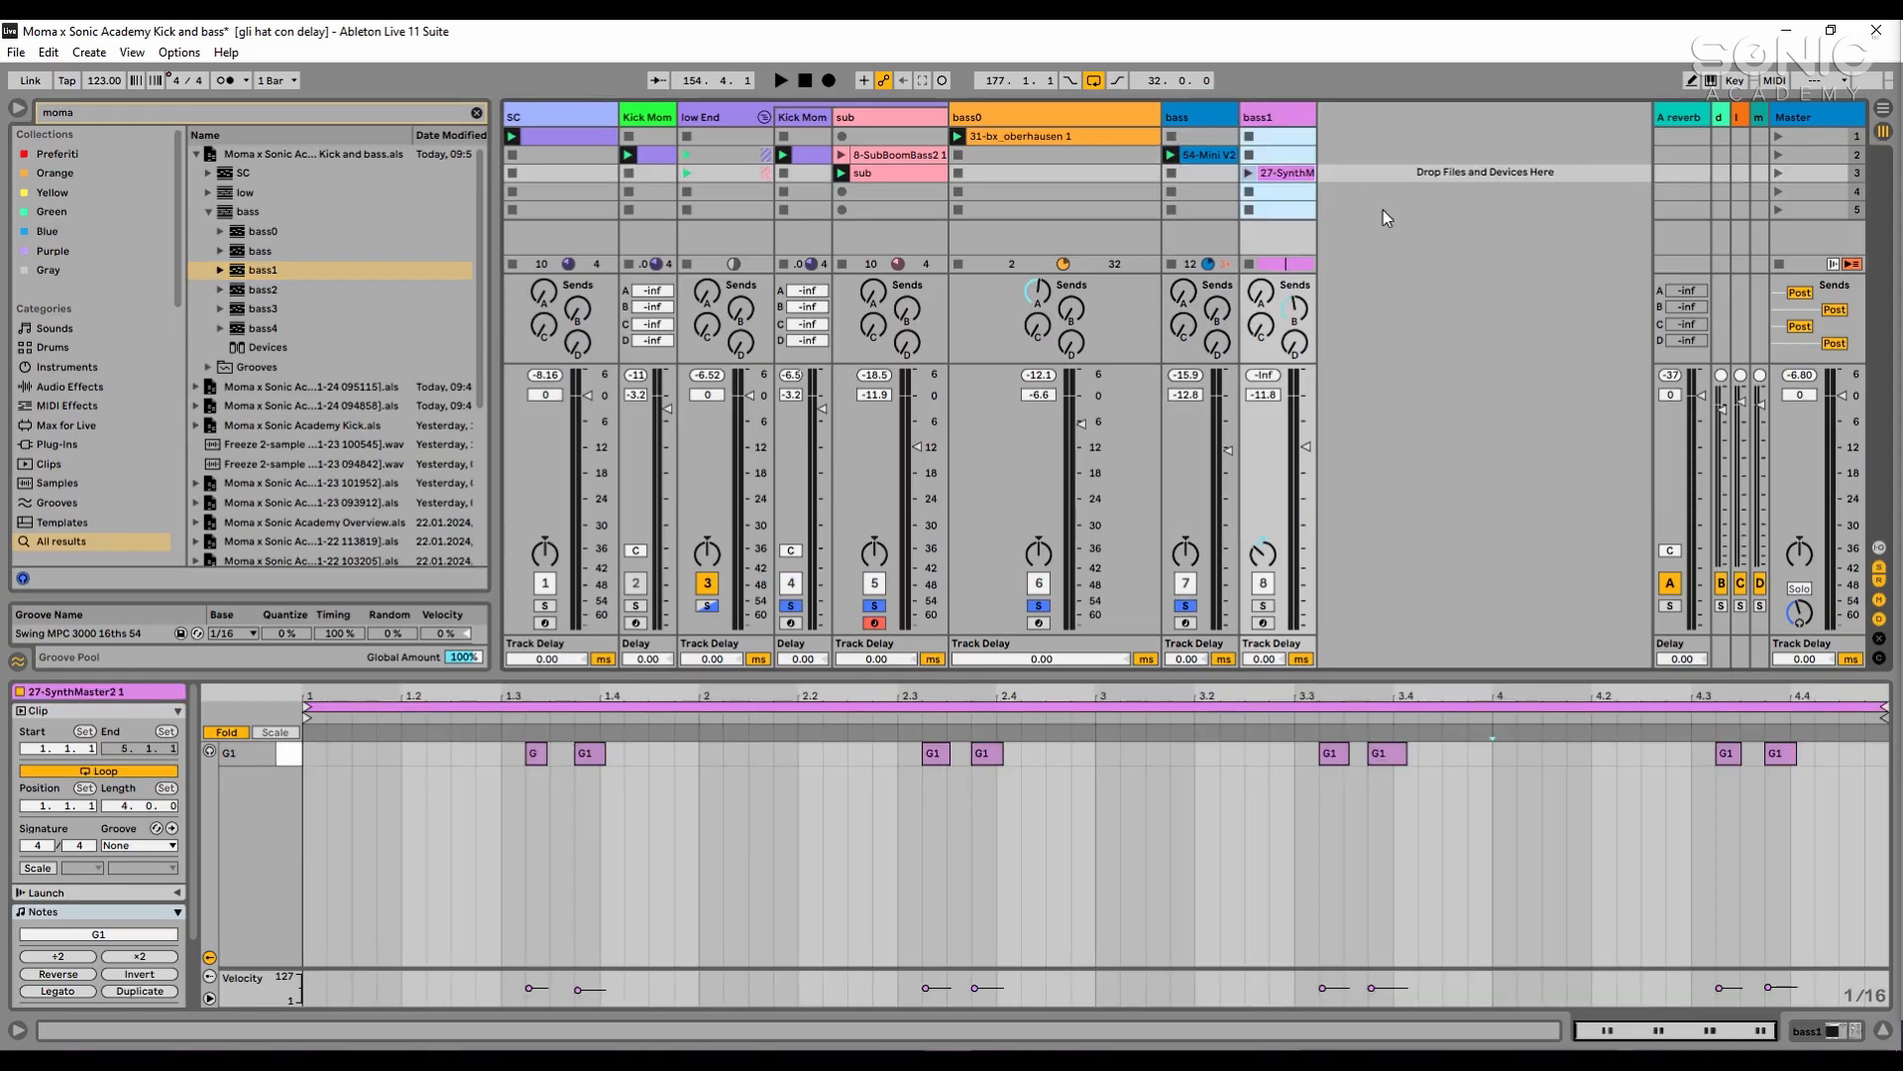
pyautogui.click(1383, 210)
pyautogui.click(1276, 177)
pyautogui.doubleClick(1279, 129)
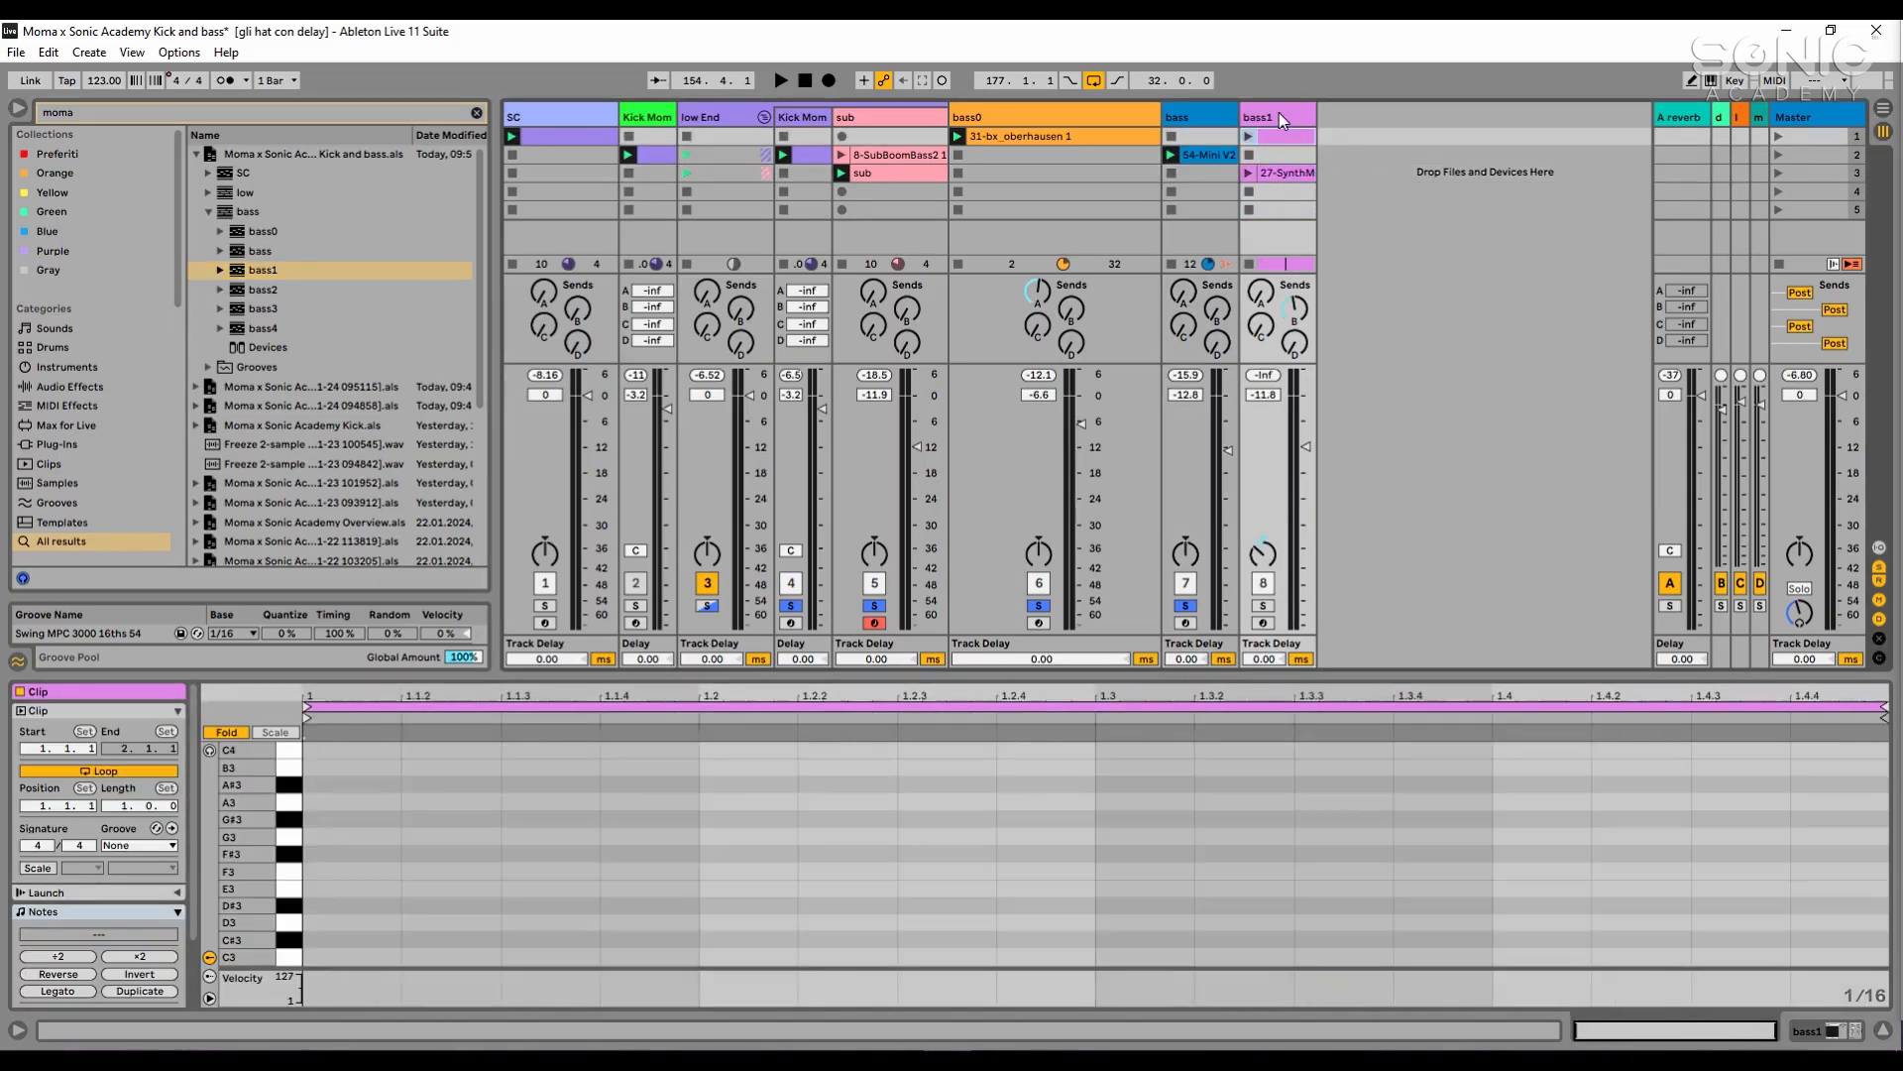
# - Examine the ARP Bass Berlin Style MK preset in bass1's SynthMaster2, re-enable the overridden automation, and close the plug-in window
pyautogui.doubleClick(1279, 114)
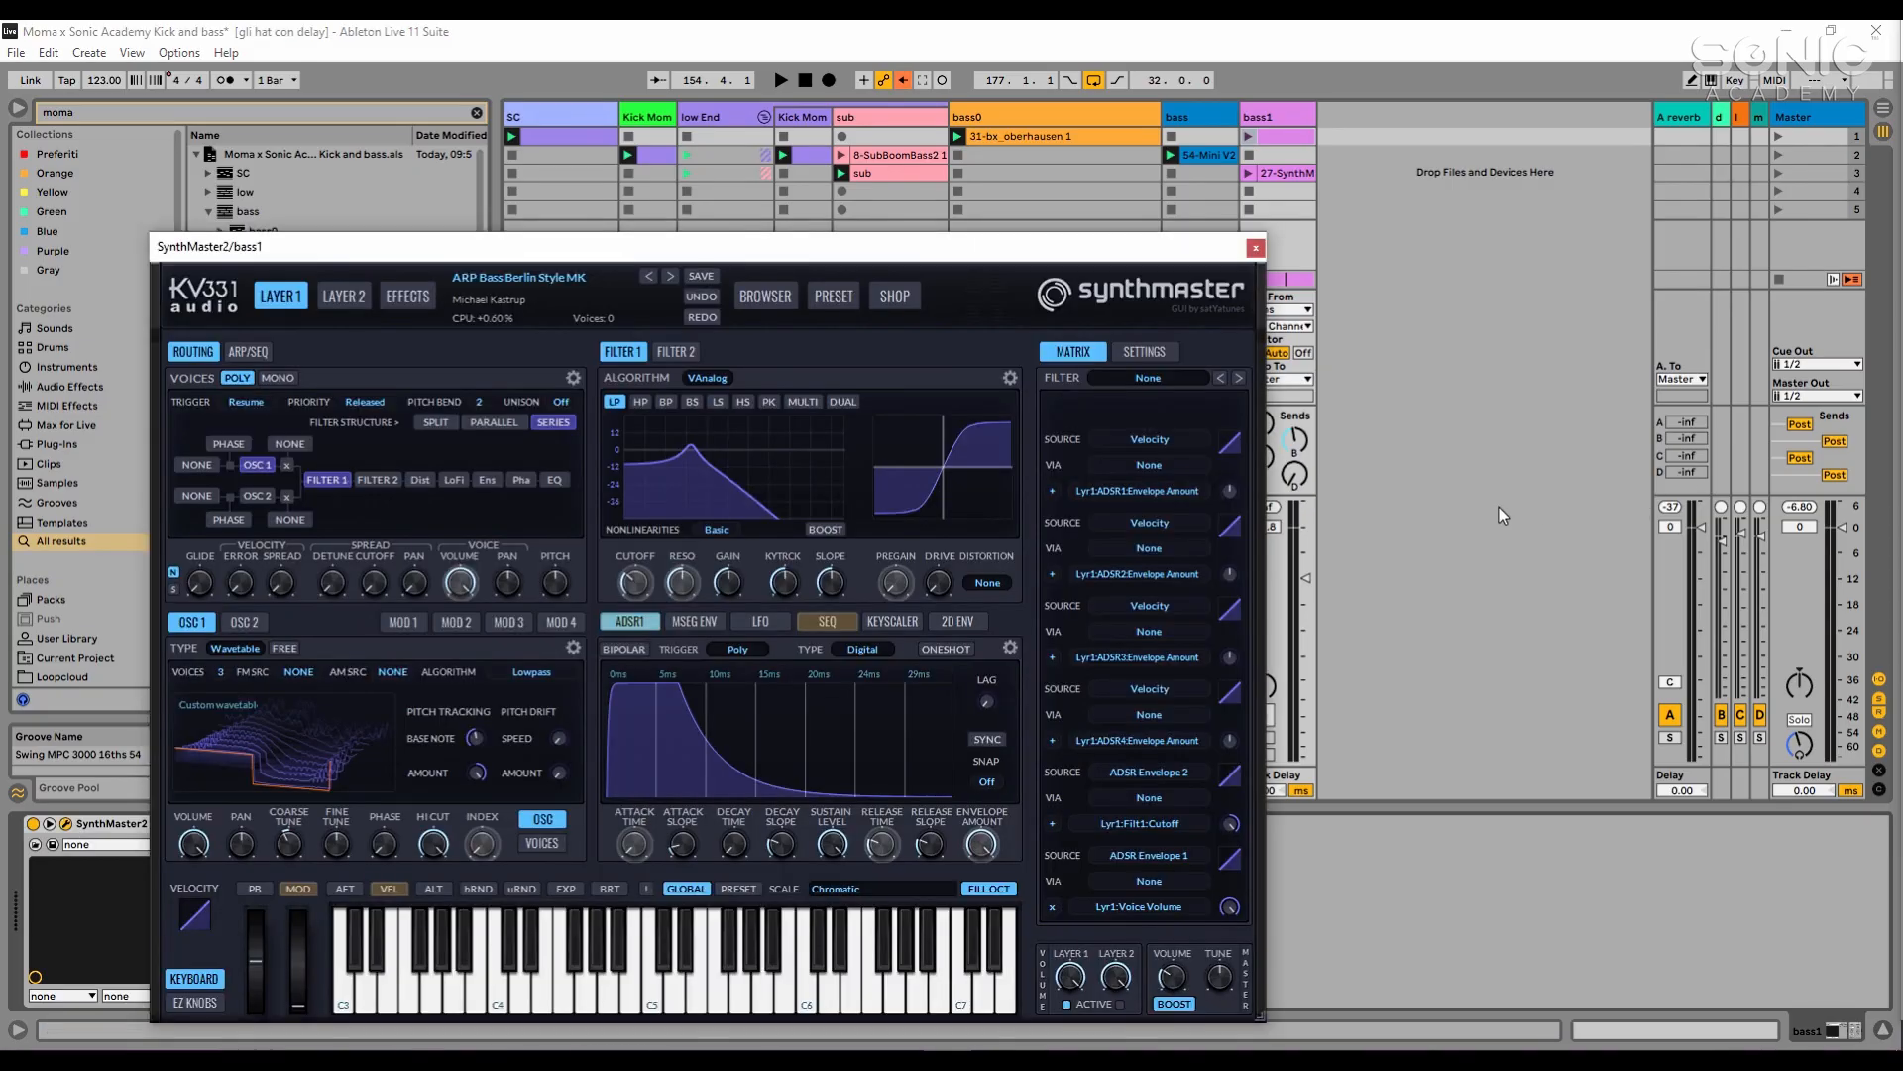
pyautogui.moveTo(1025, 255); pyautogui.dragTo(1304, 185)
pyautogui.click(903, 80)
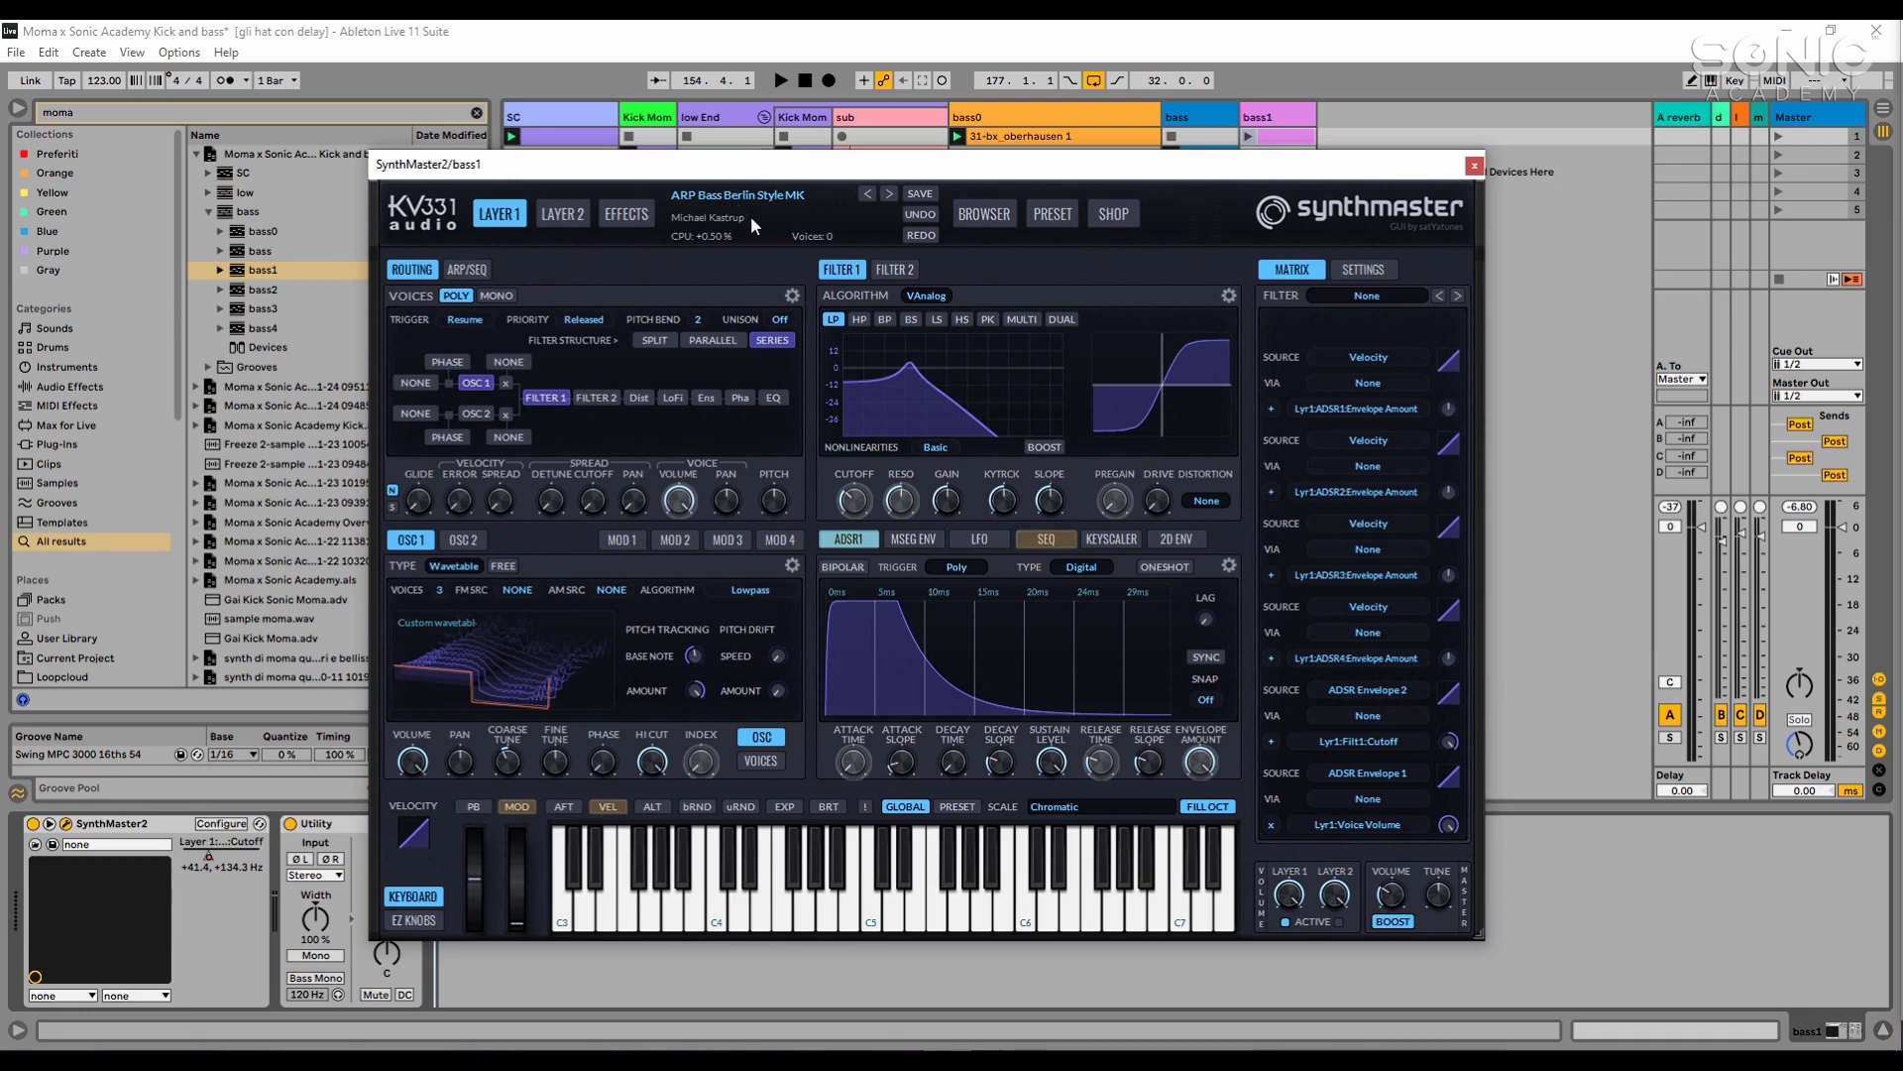
pyautogui.click(1473, 166)
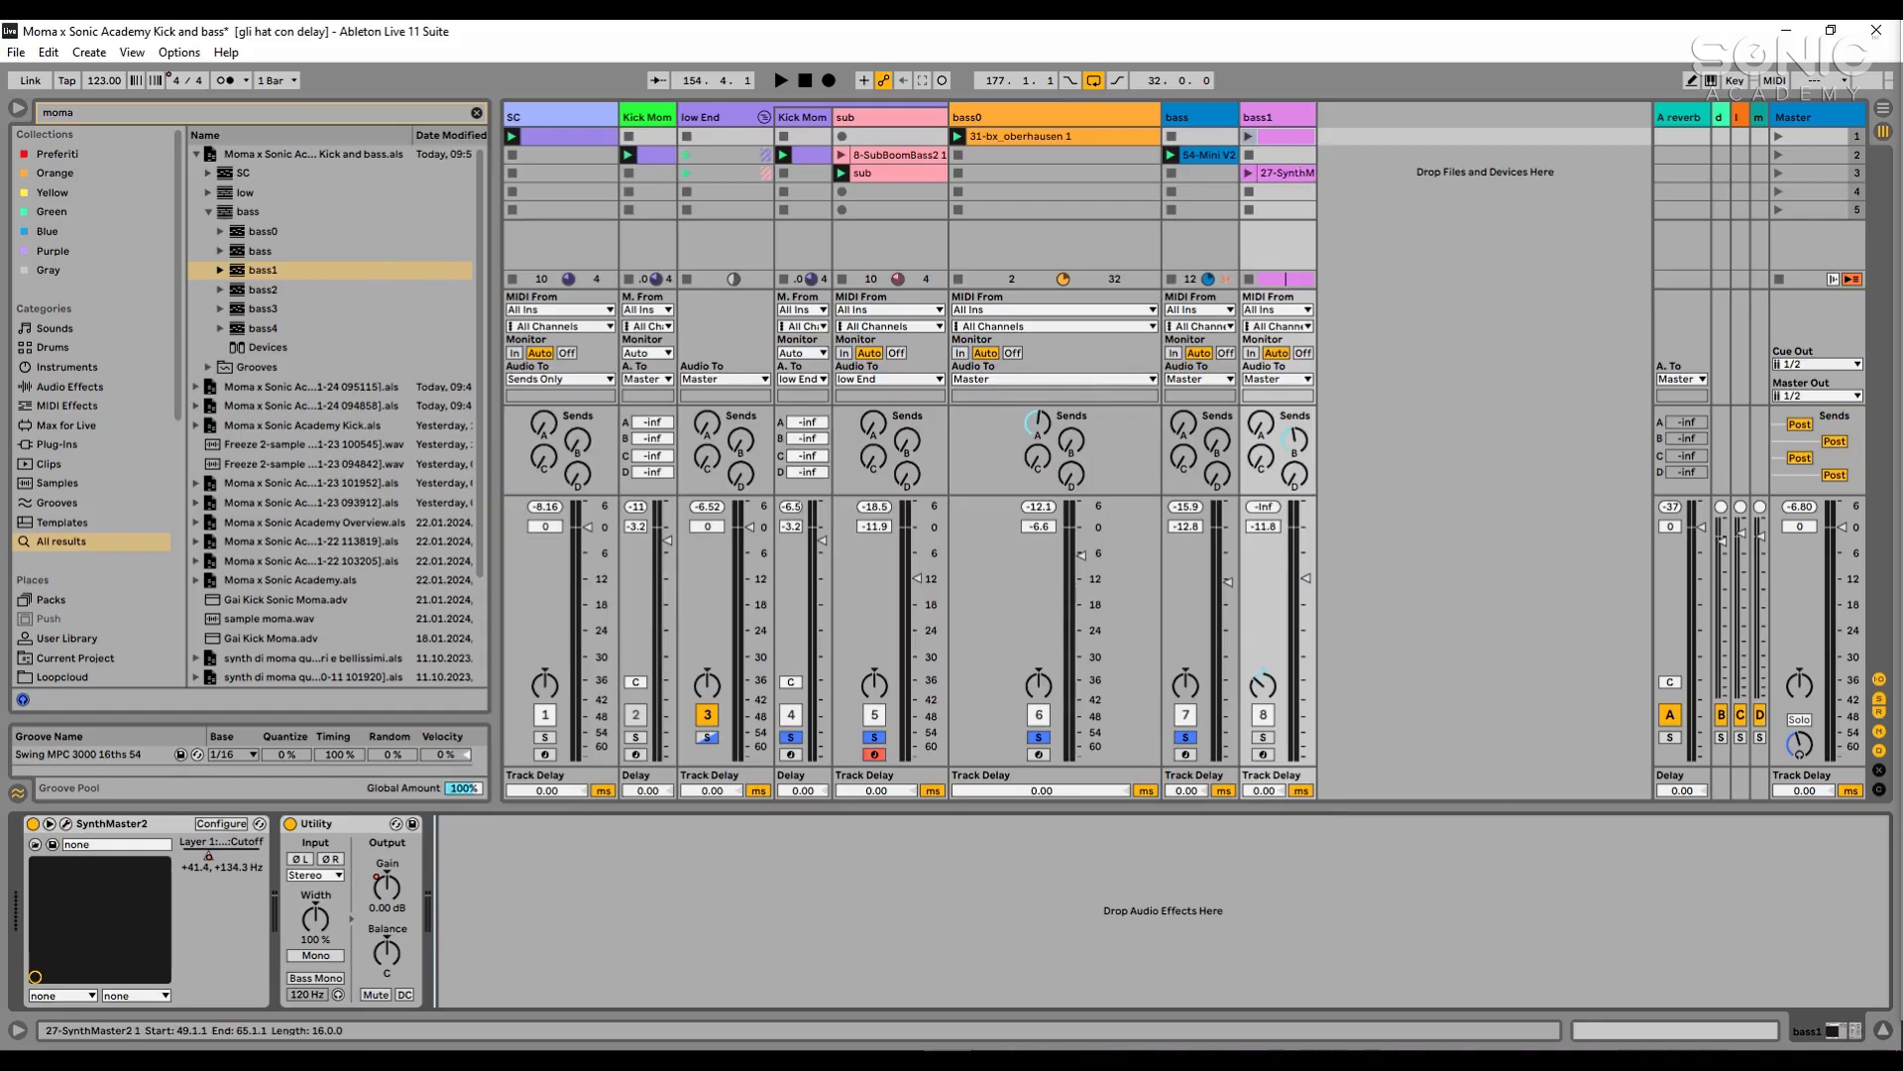
# - Move bass1's SynthMaster2 clip to the fourth slot and play it soloed with the track volume at -11.0 dB
pyautogui.moveTo(1898, 396); pyautogui.dragTo(1272, 193)
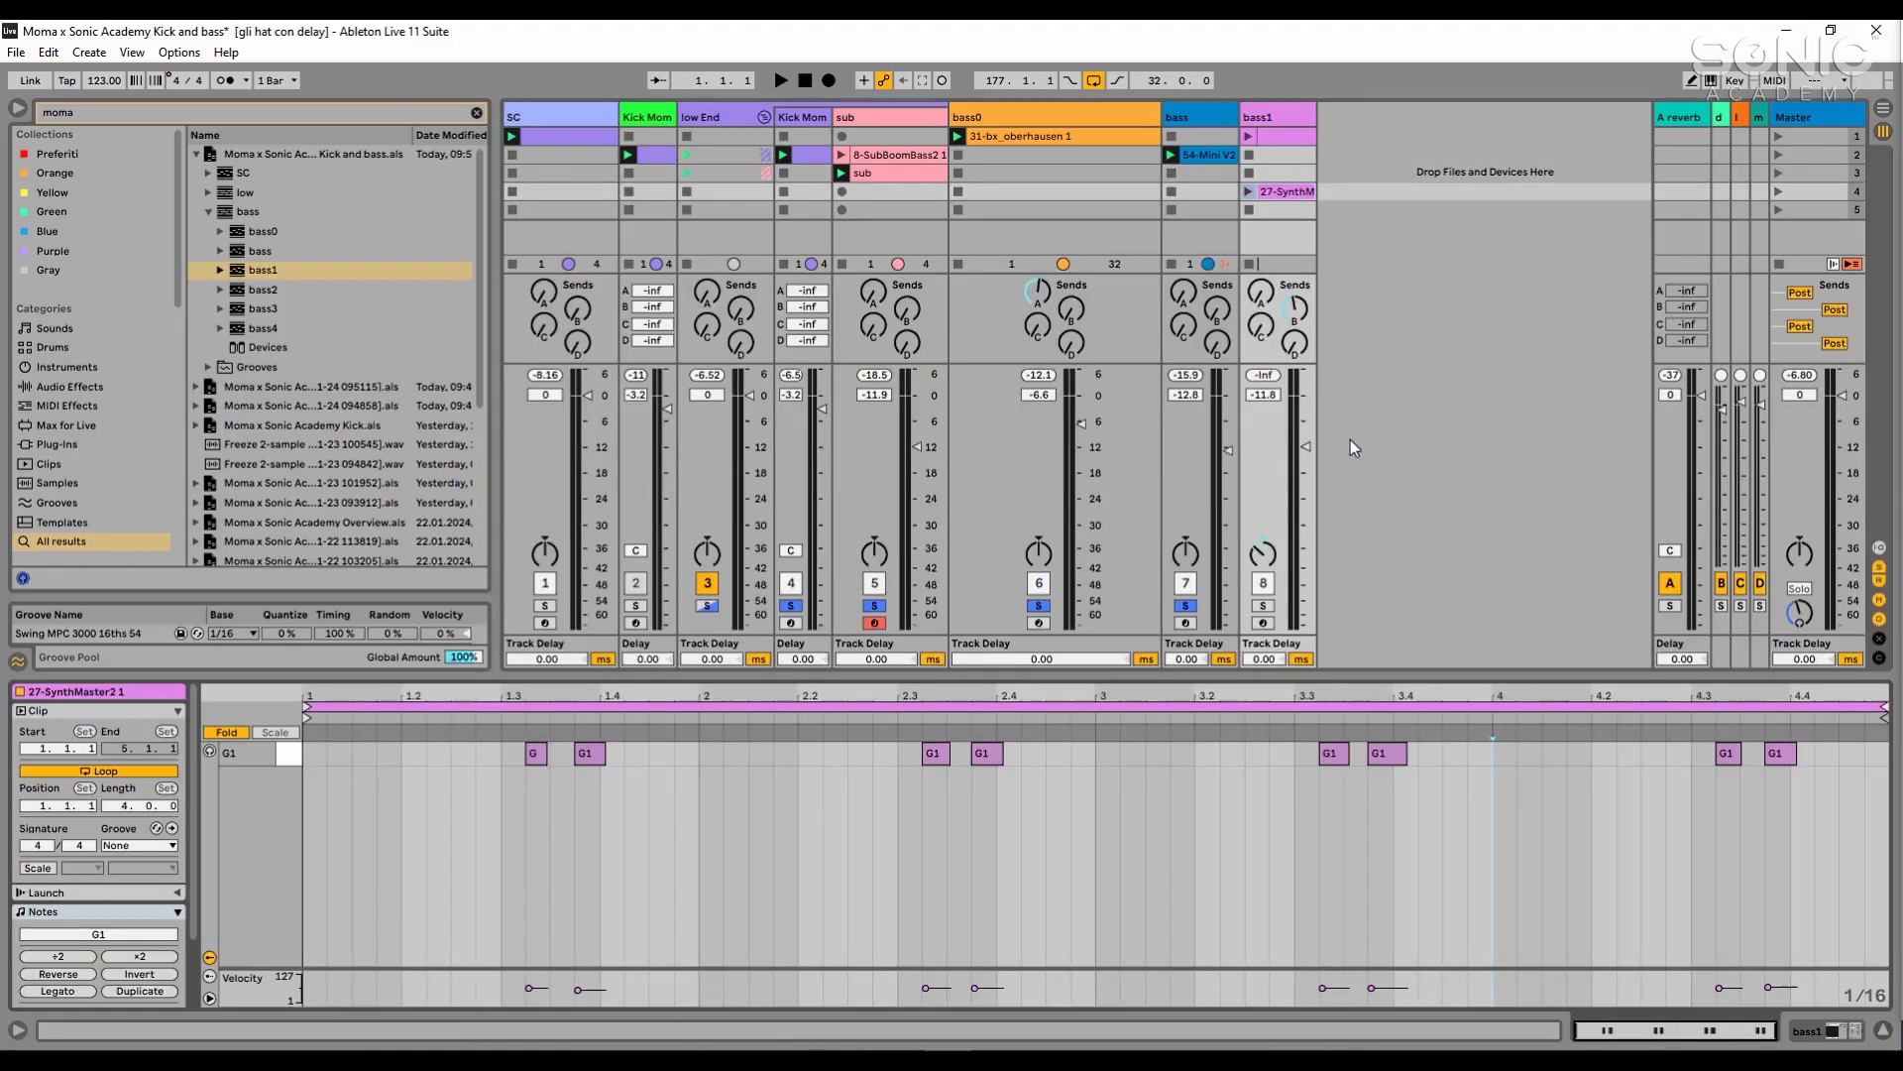
pyautogui.click(1247, 191)
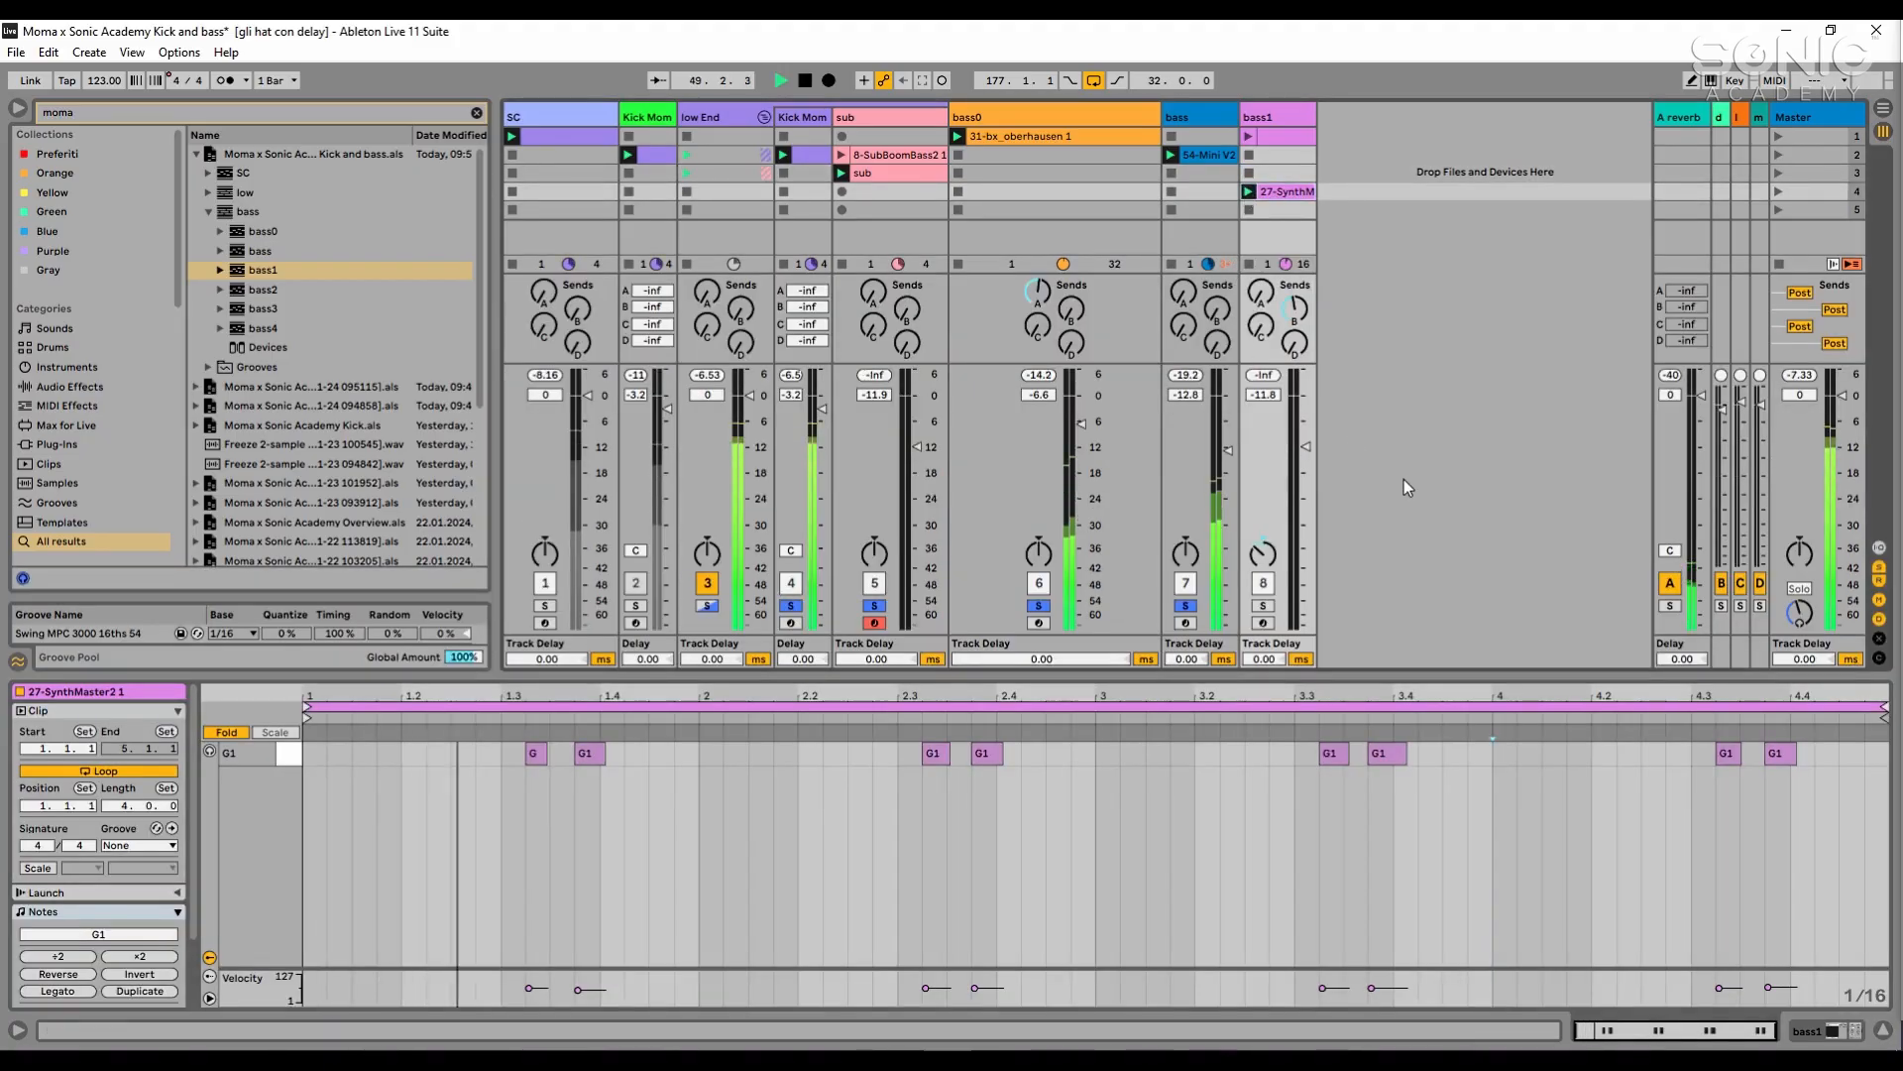
pyautogui.click(1269, 606)
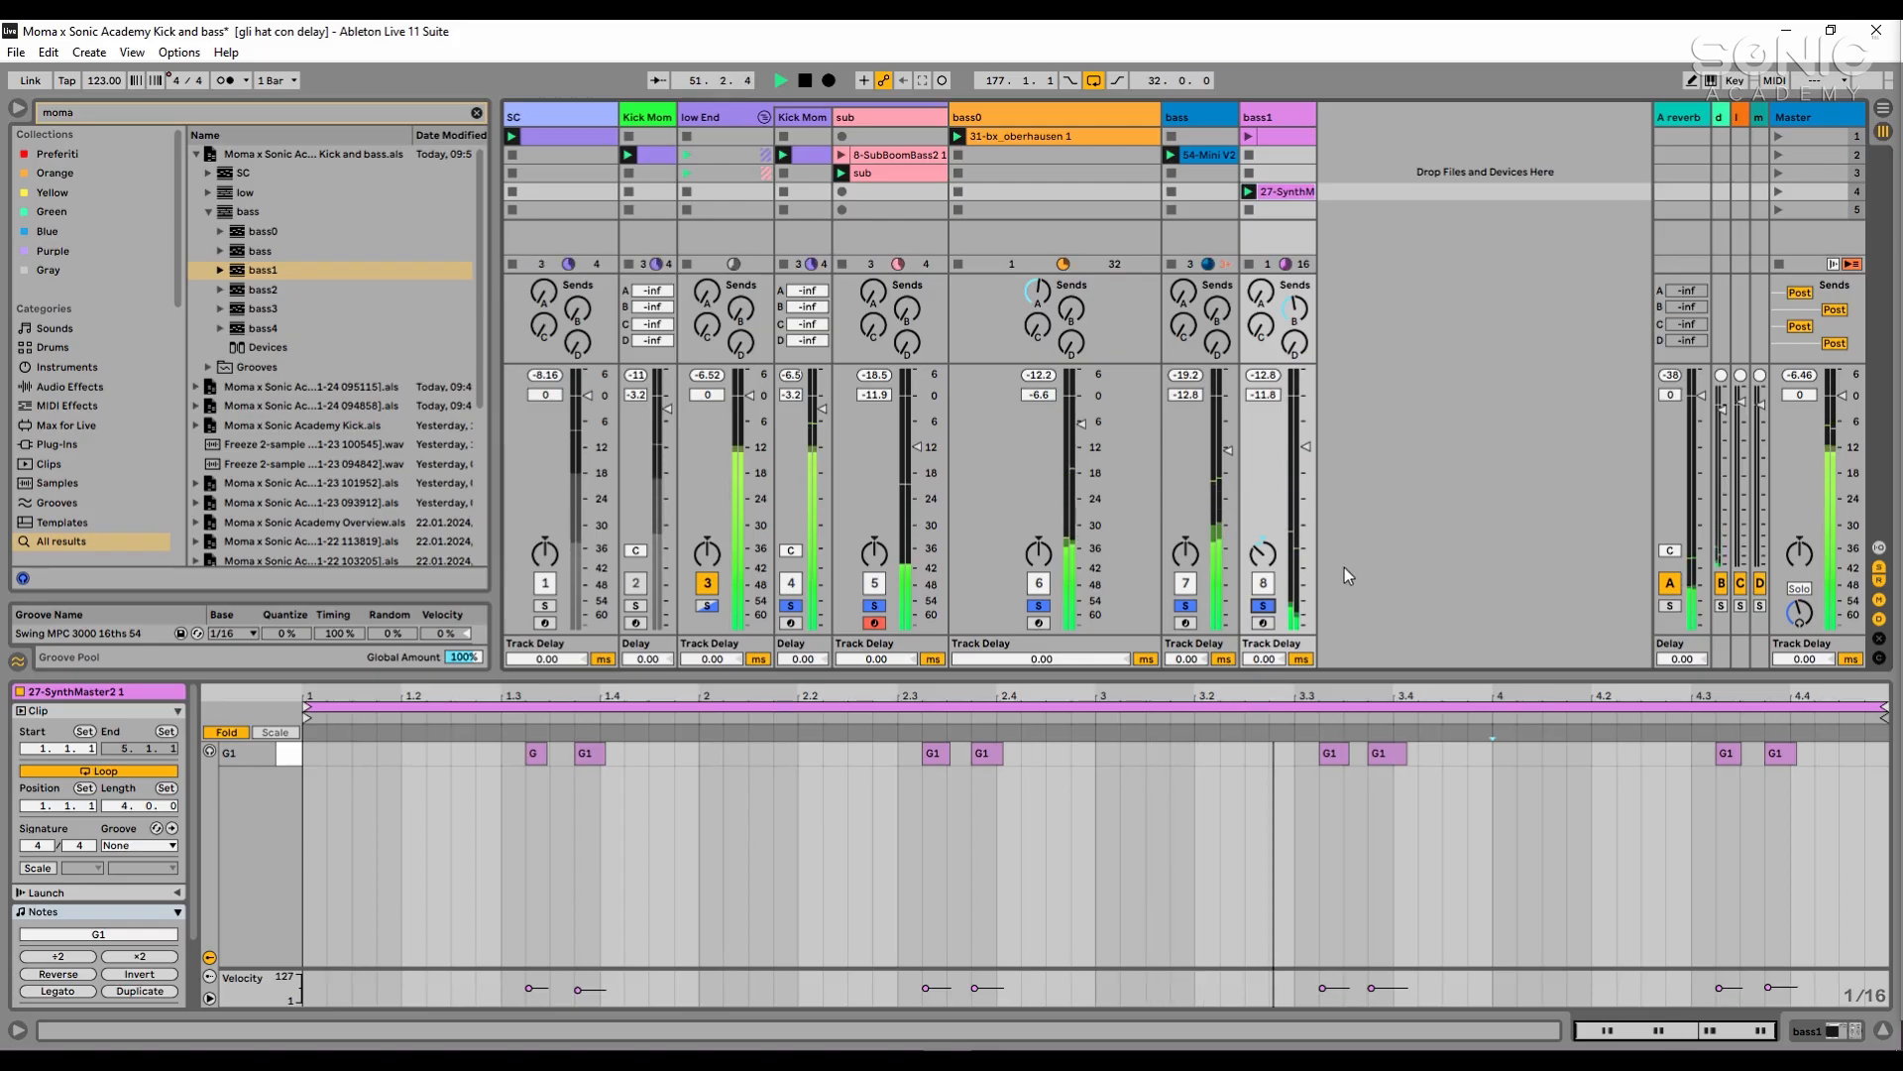
pyautogui.moveTo(1304, 447); pyautogui.dragTo(1303, 441)
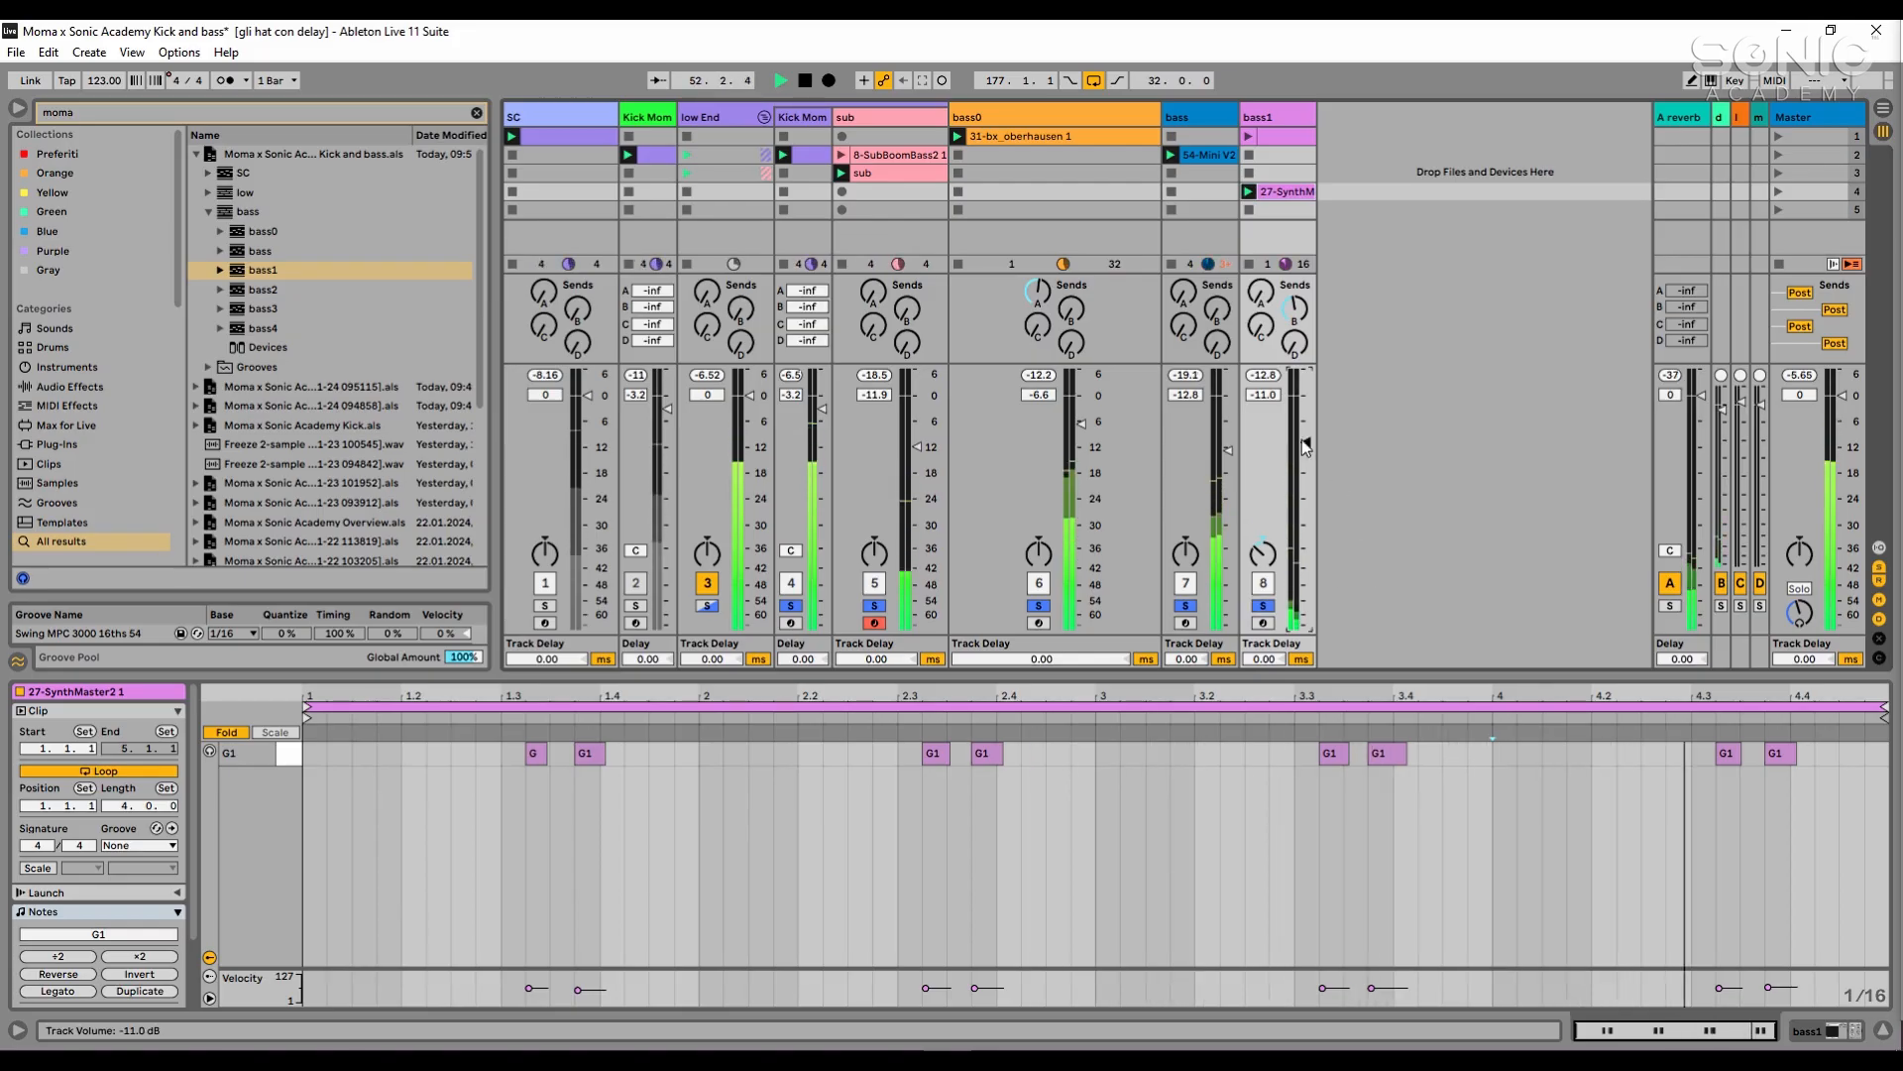
# - Show bass1's device chain and raise SynthMaster2's Layer 1 cutoff to +124.1 Hz during playback, finishing with playback stopped
pyautogui.doubleClick(1282, 117)
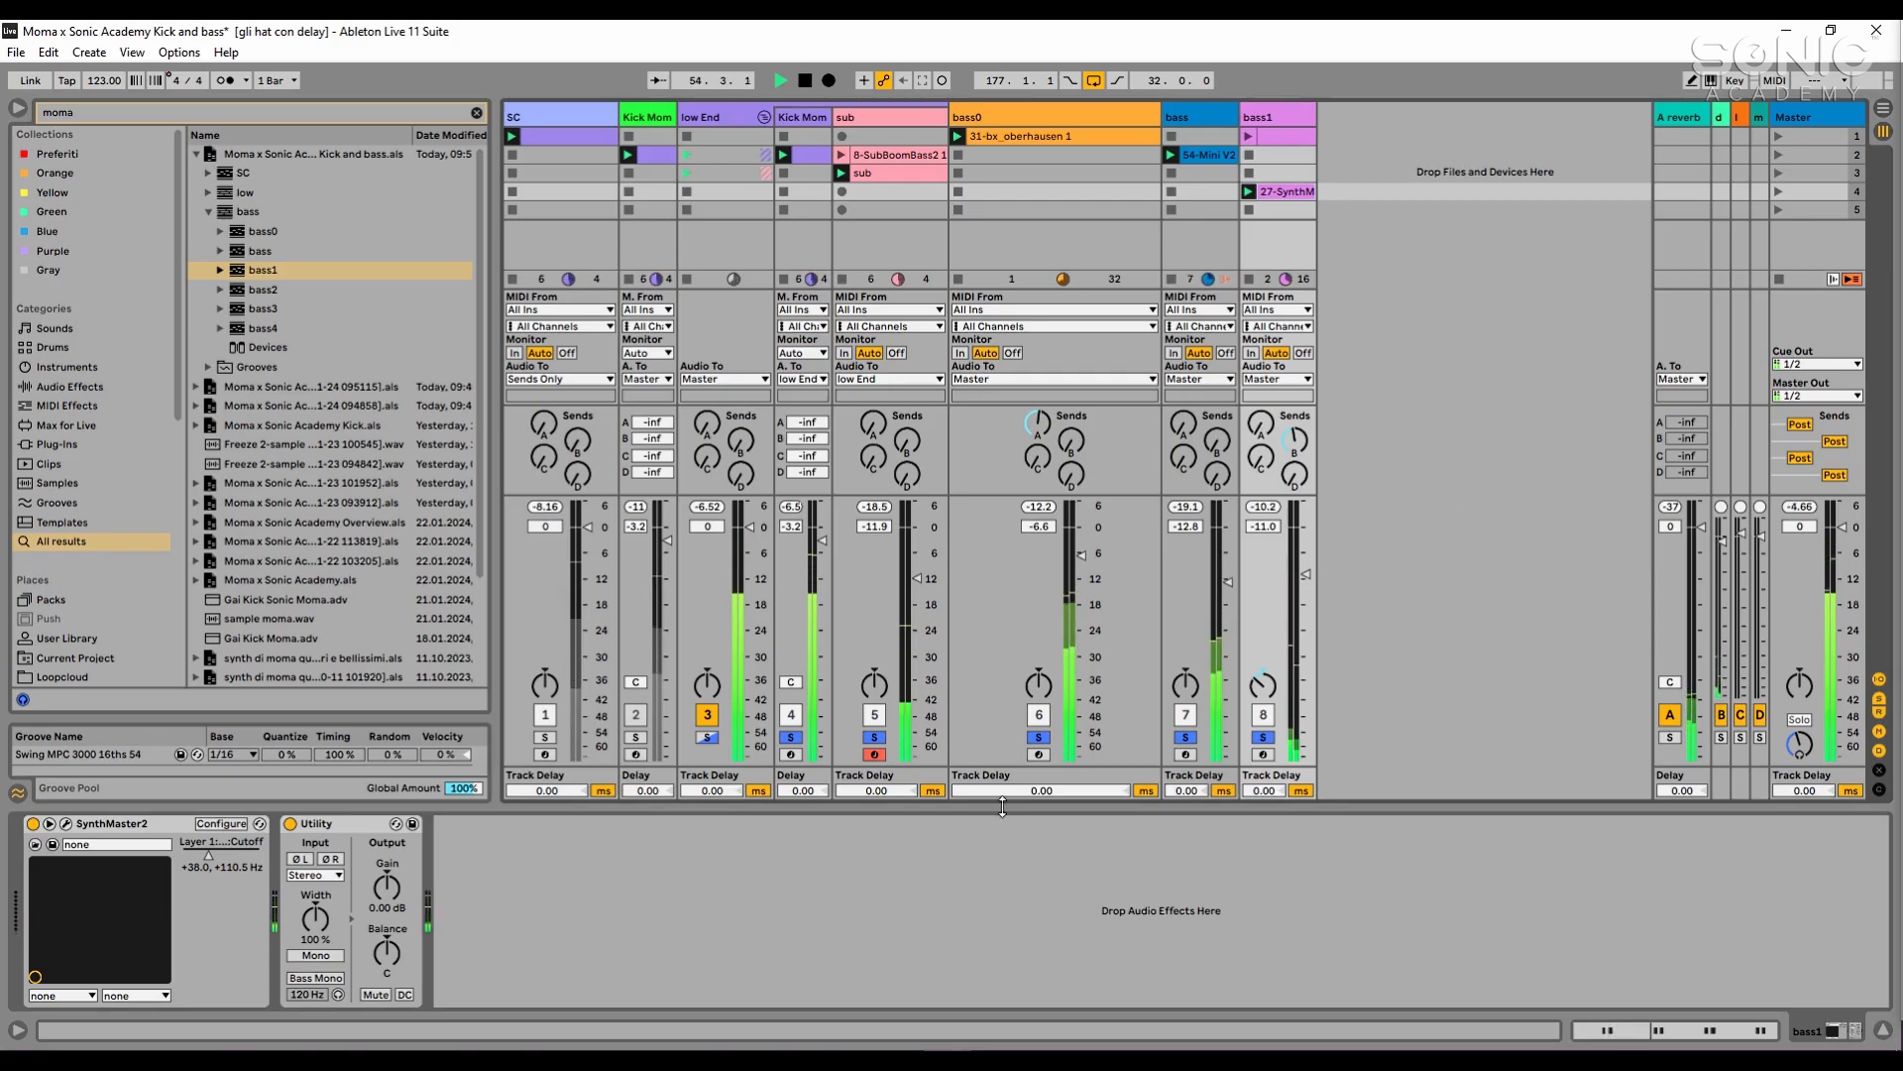
pyautogui.press('space')
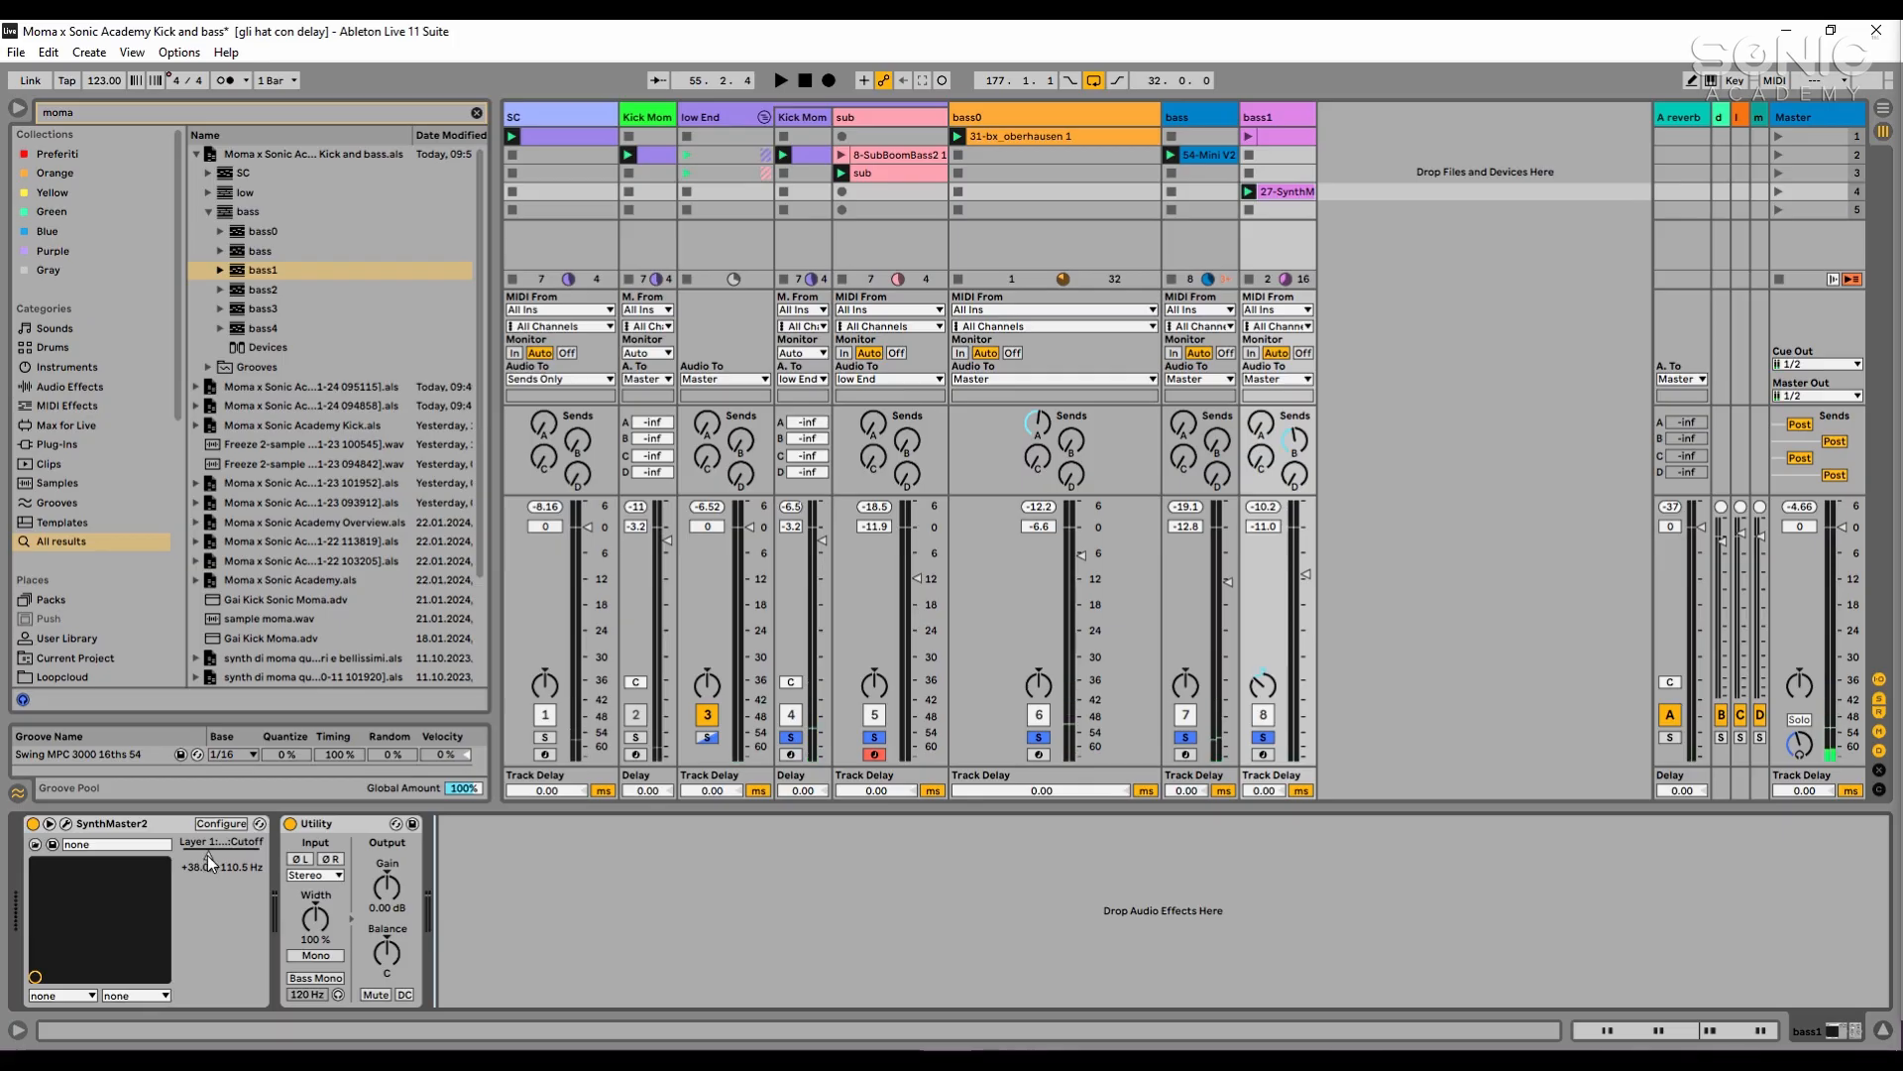
pyautogui.press('space')
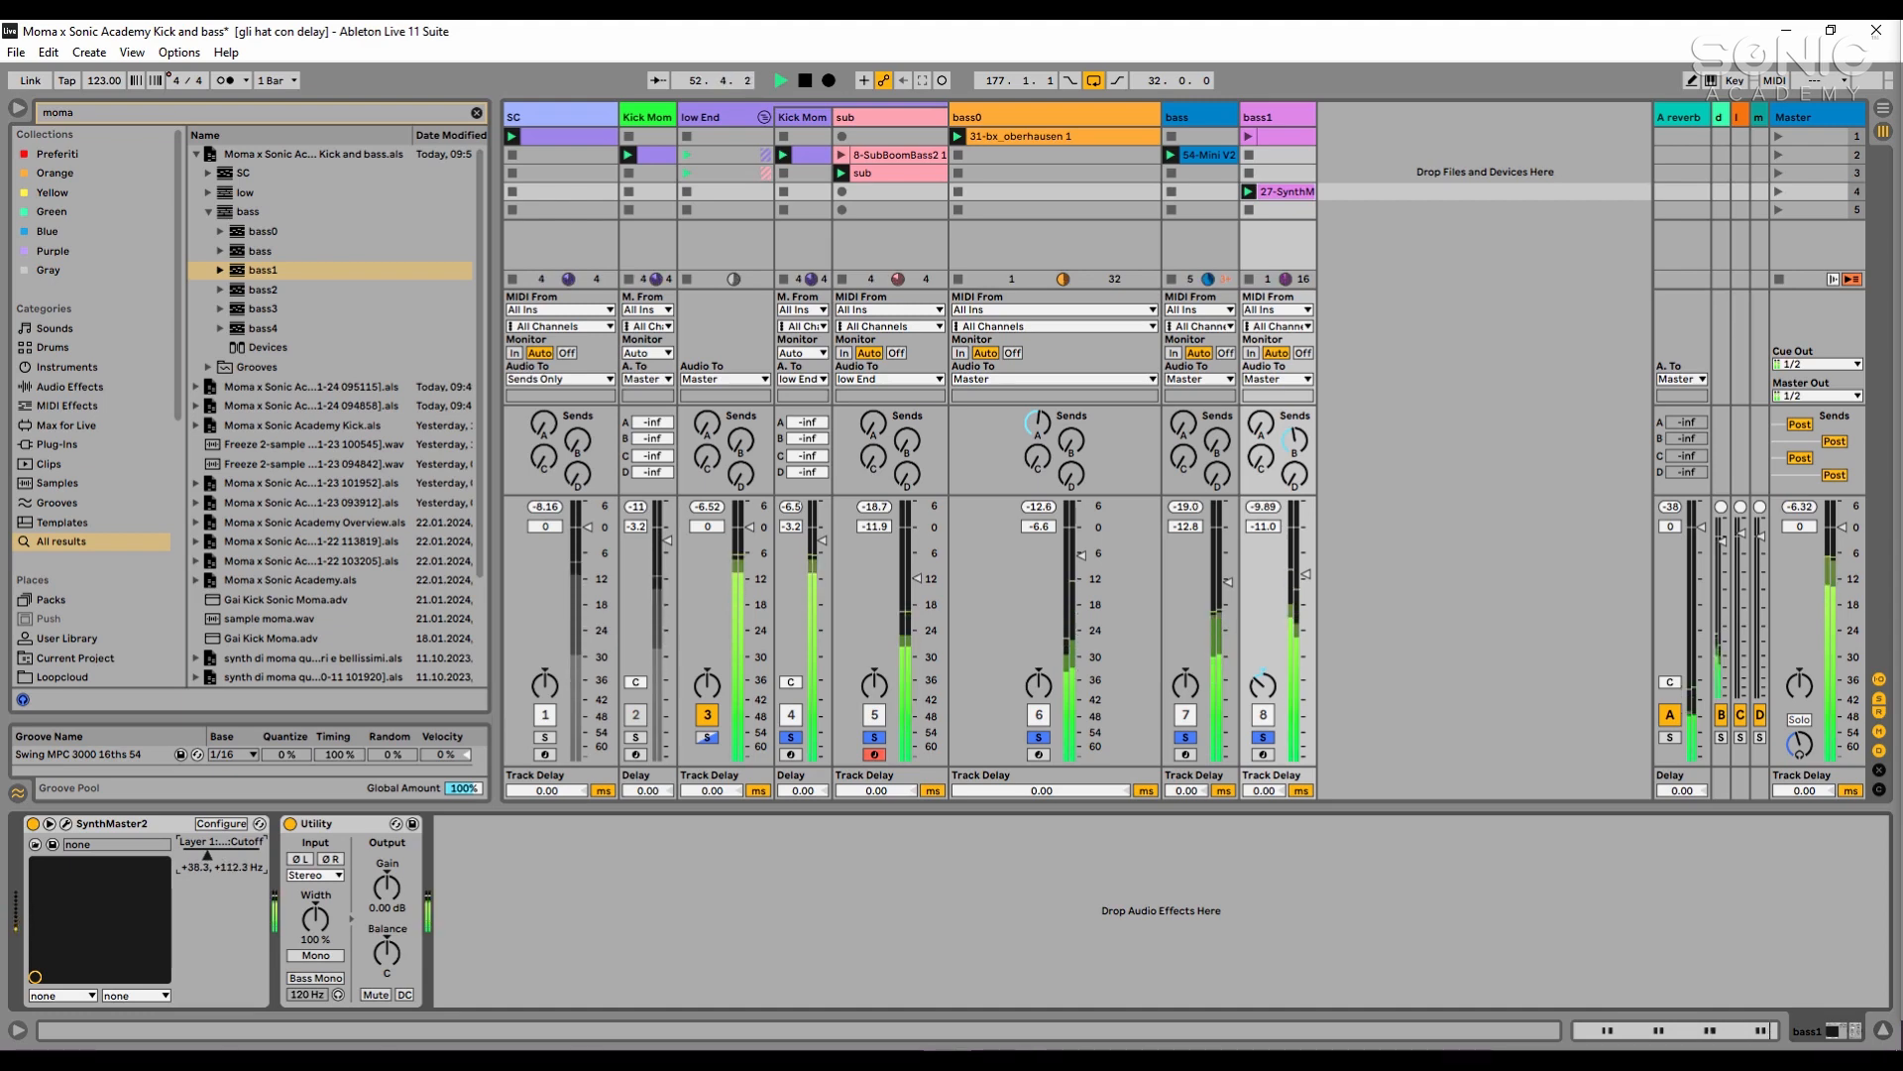
pyautogui.click(586, 921)
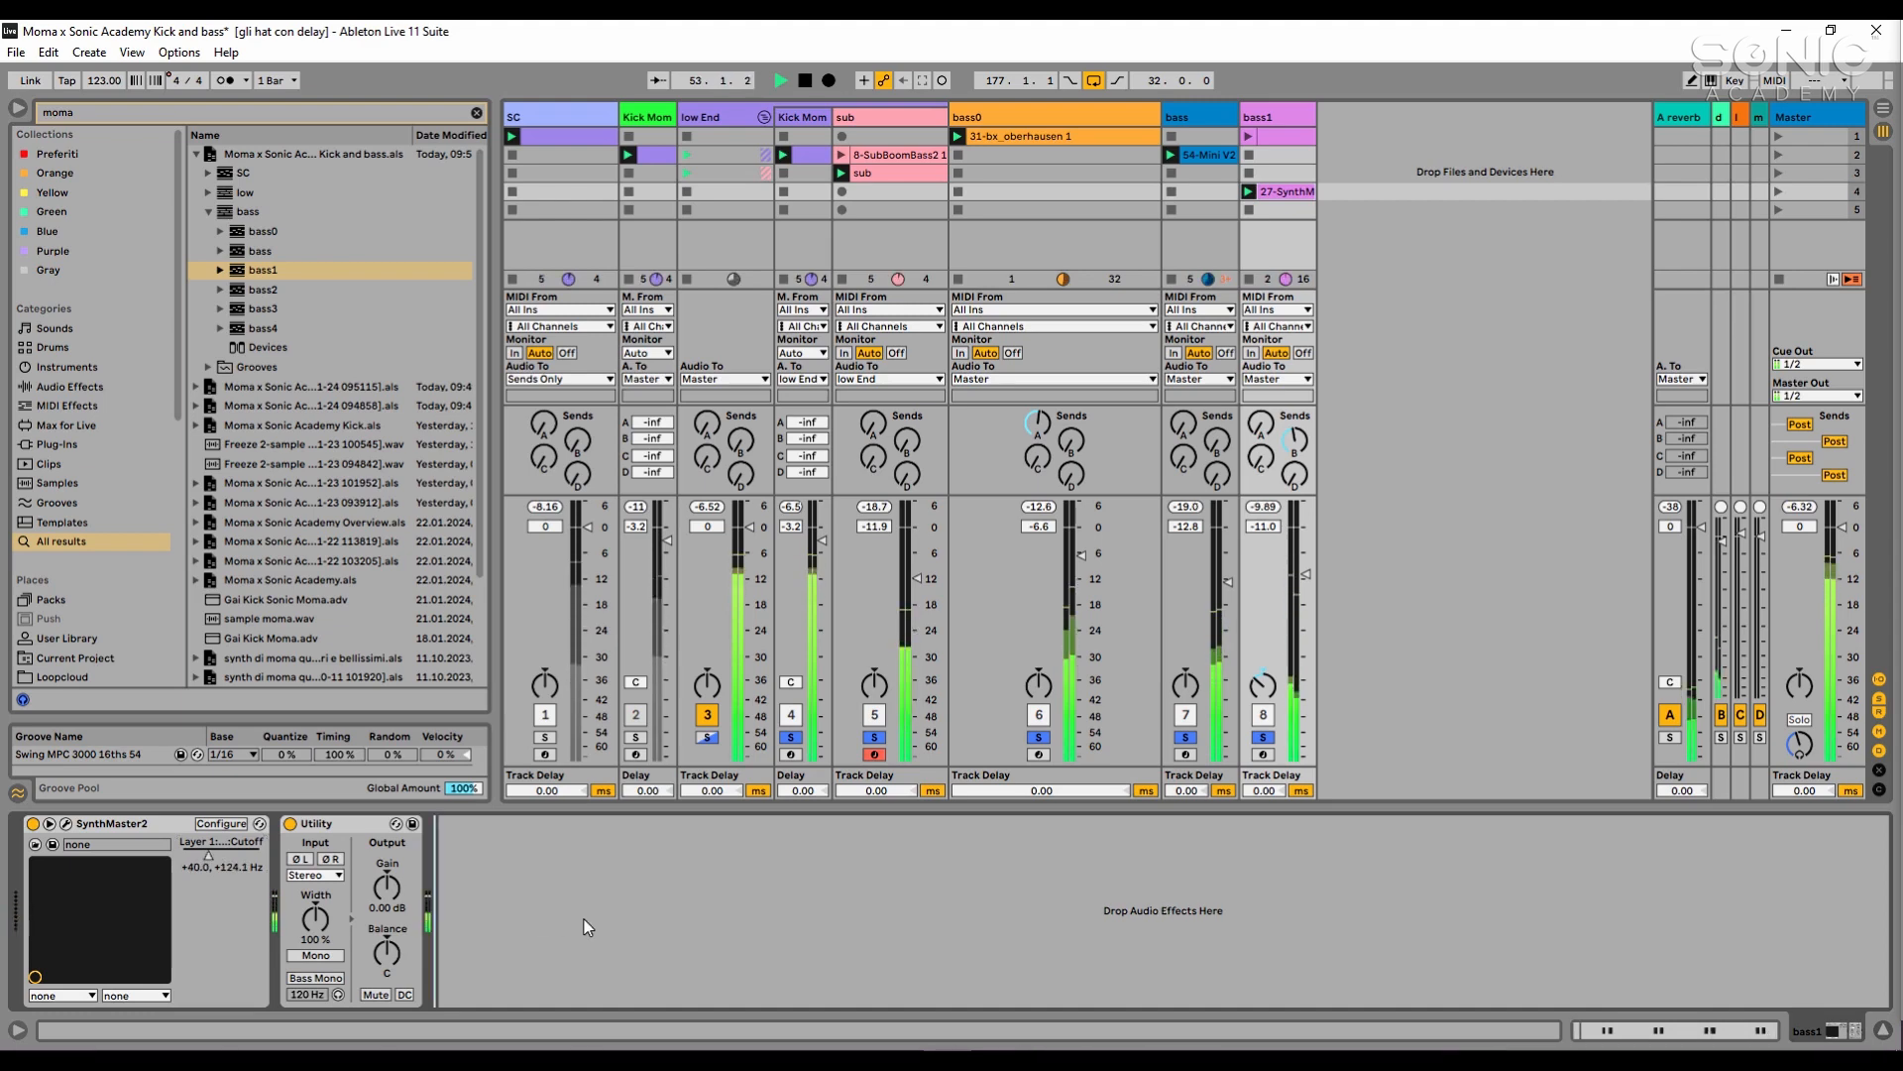
# - Set bass1's Utility to 120% width with Bass Mono enabled at 120 Hz, and audition the result
pyautogui.click(336, 957)
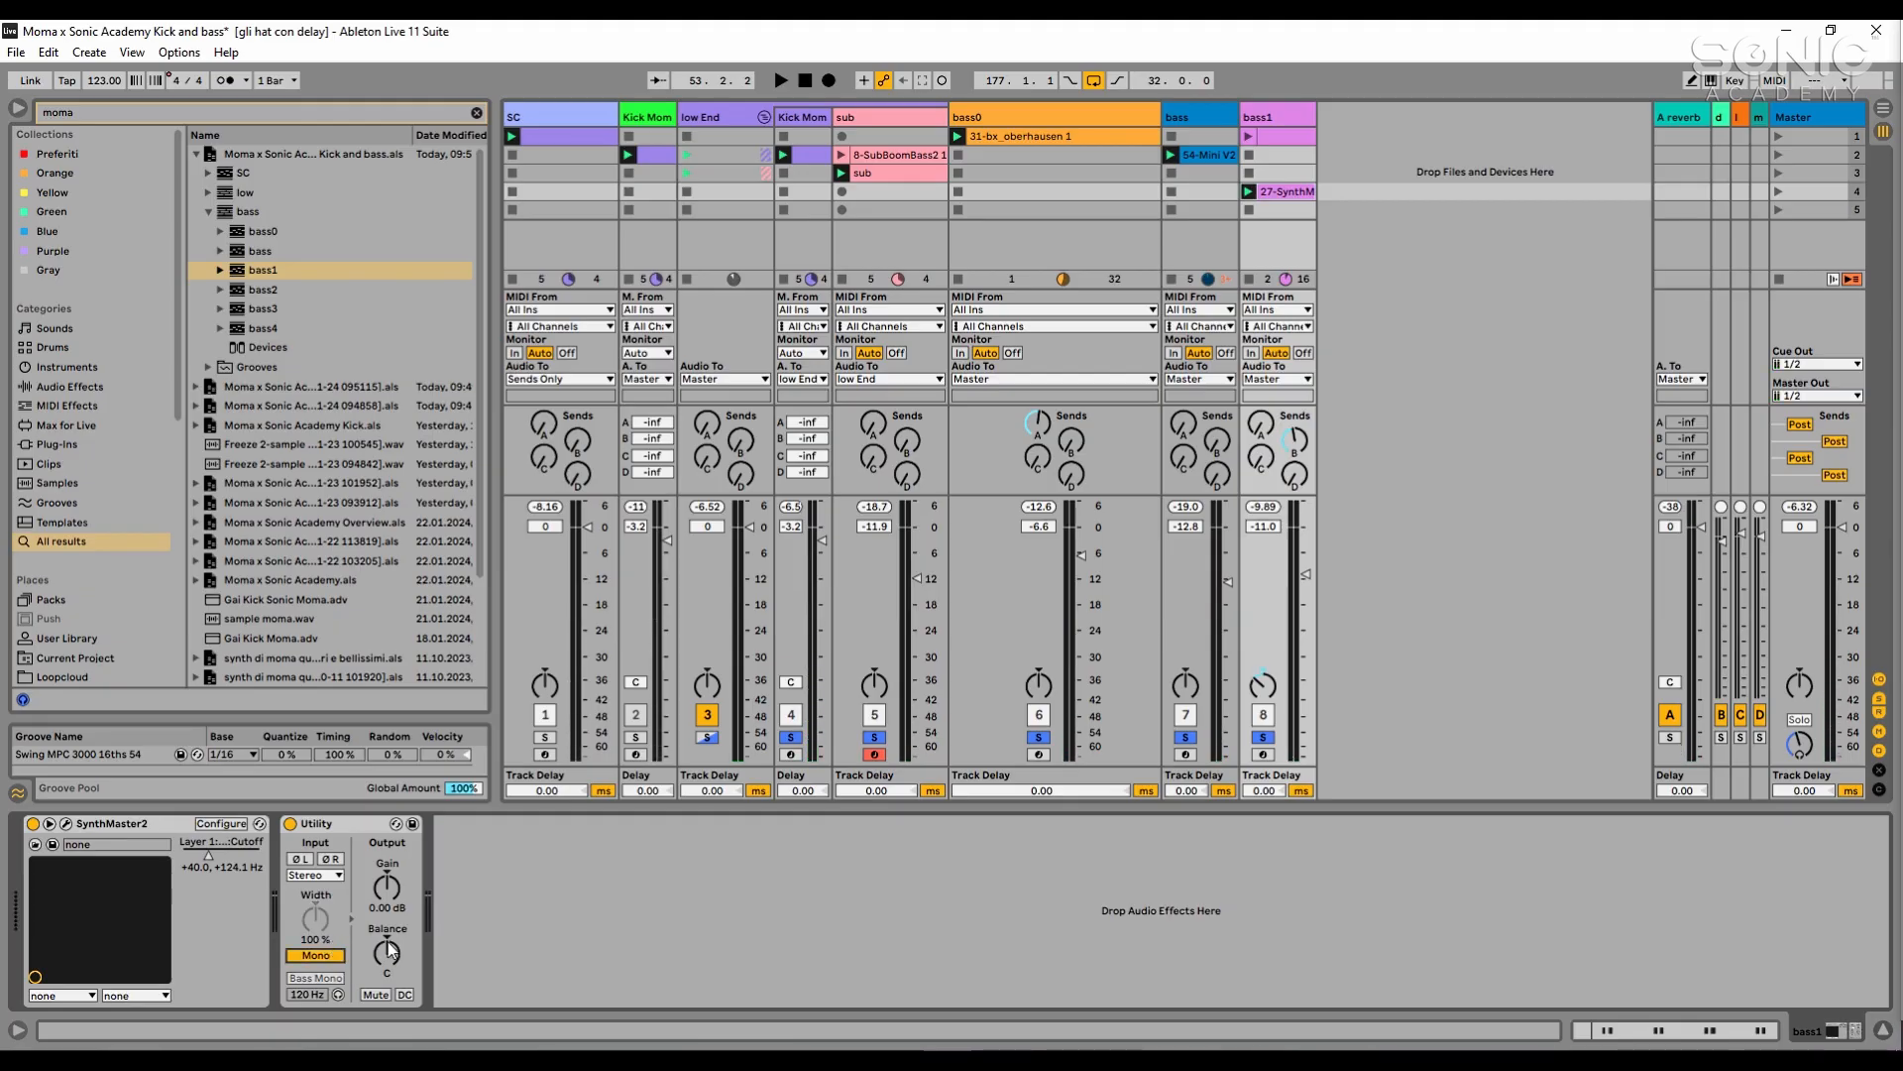
pyautogui.click(338, 958)
pyautogui.click(319, 978)
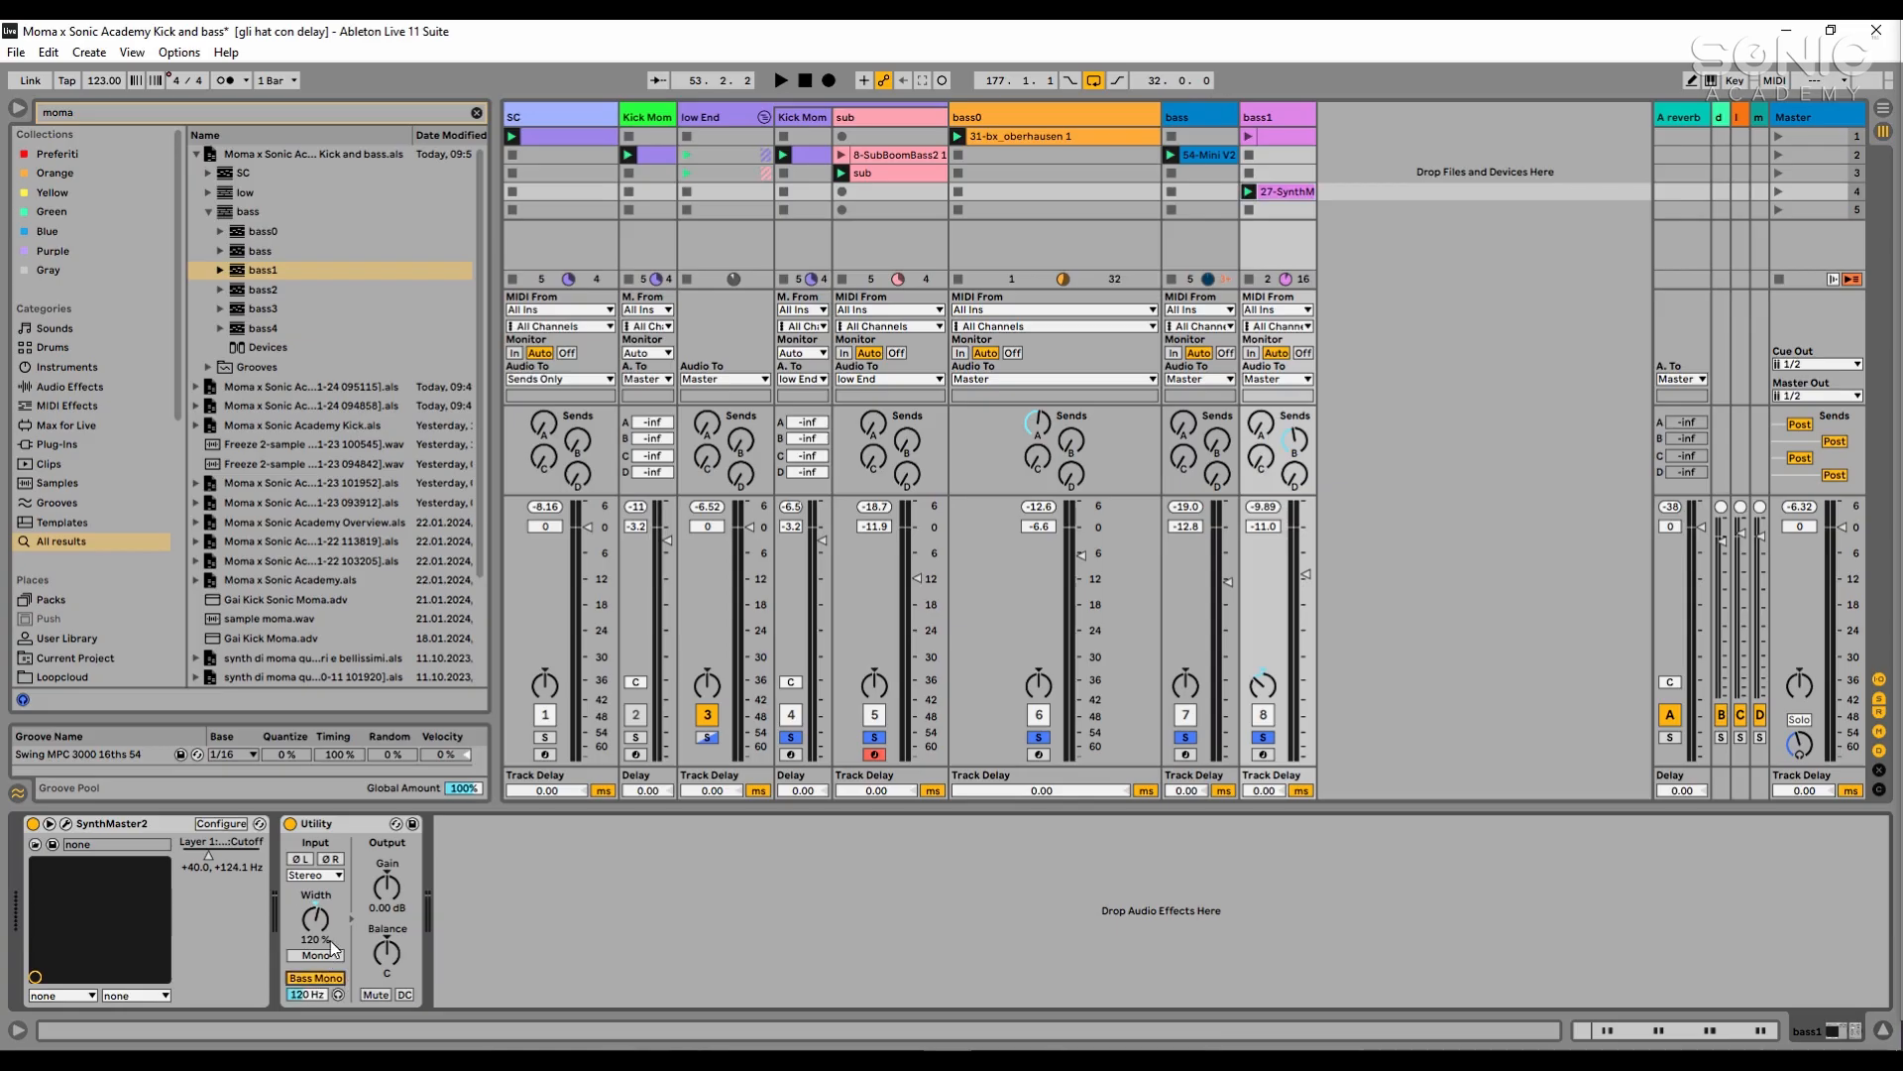
pyautogui.press('space')
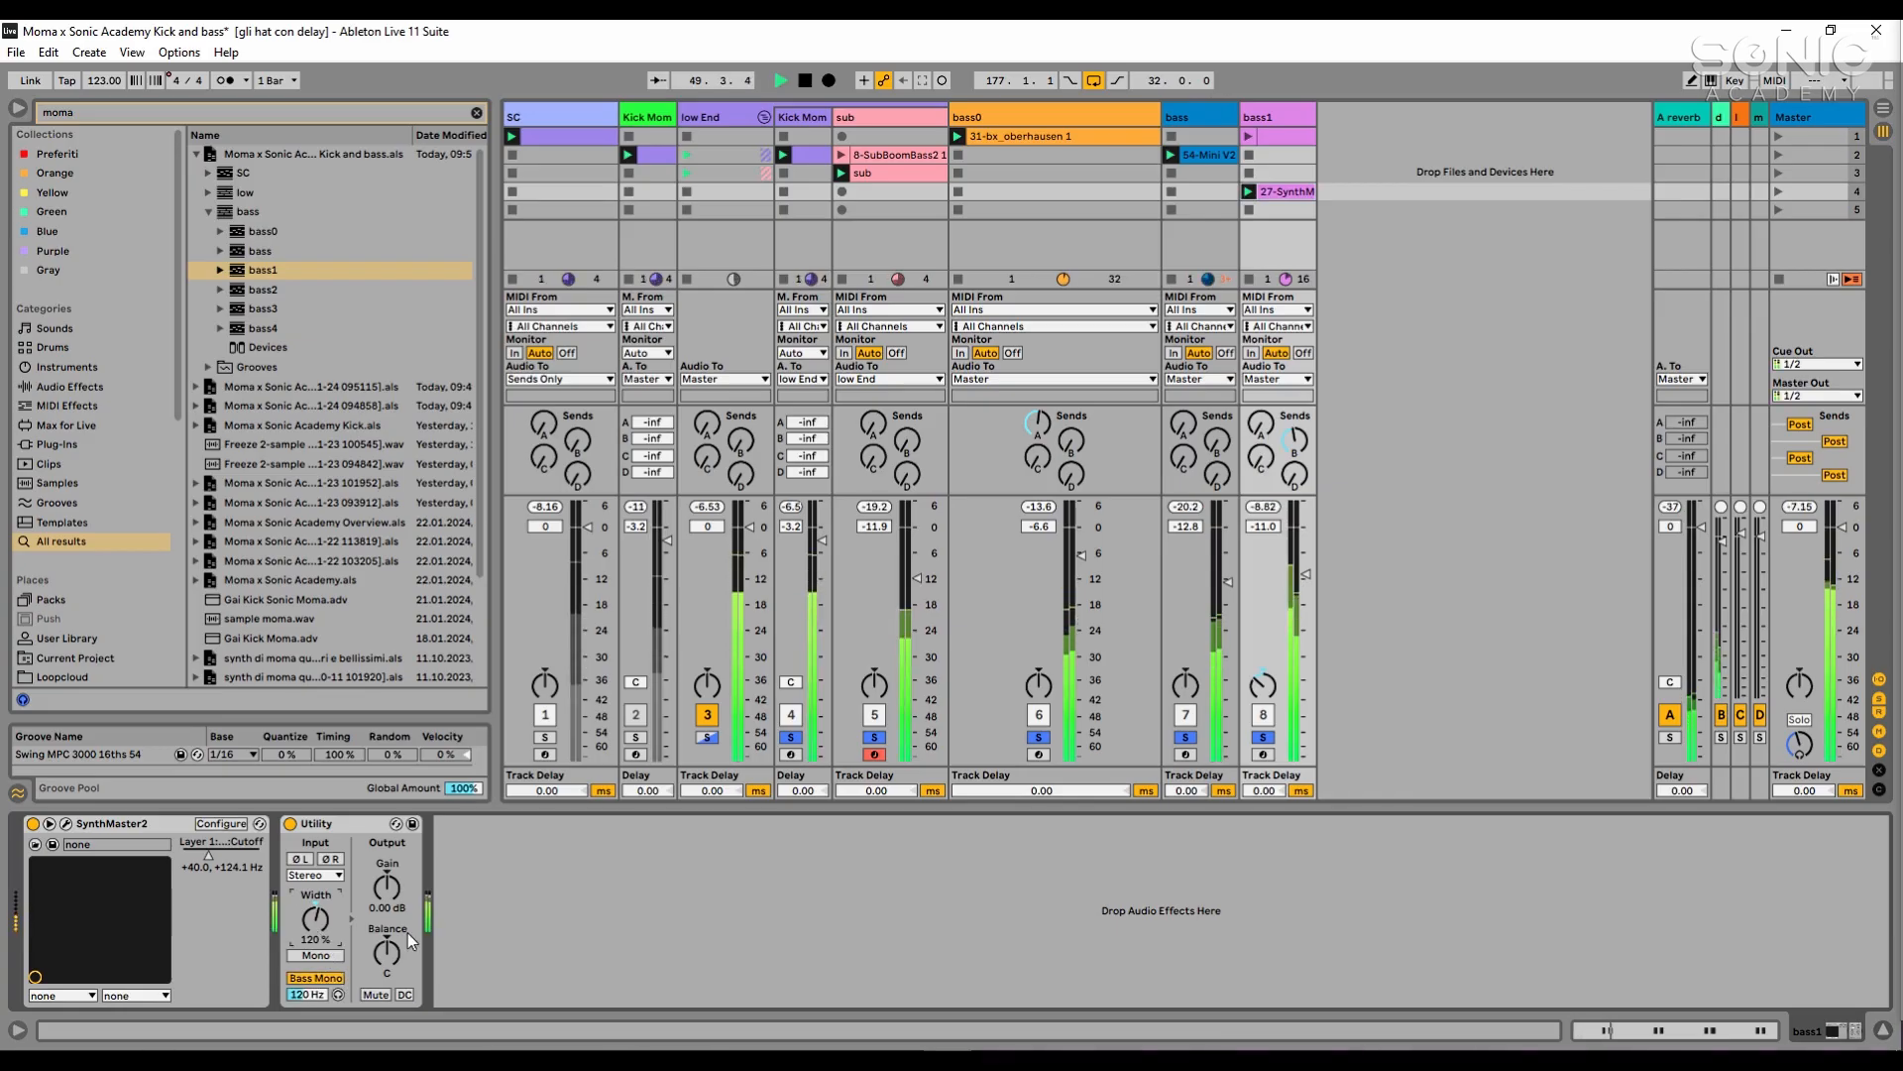
pyautogui.press('space')
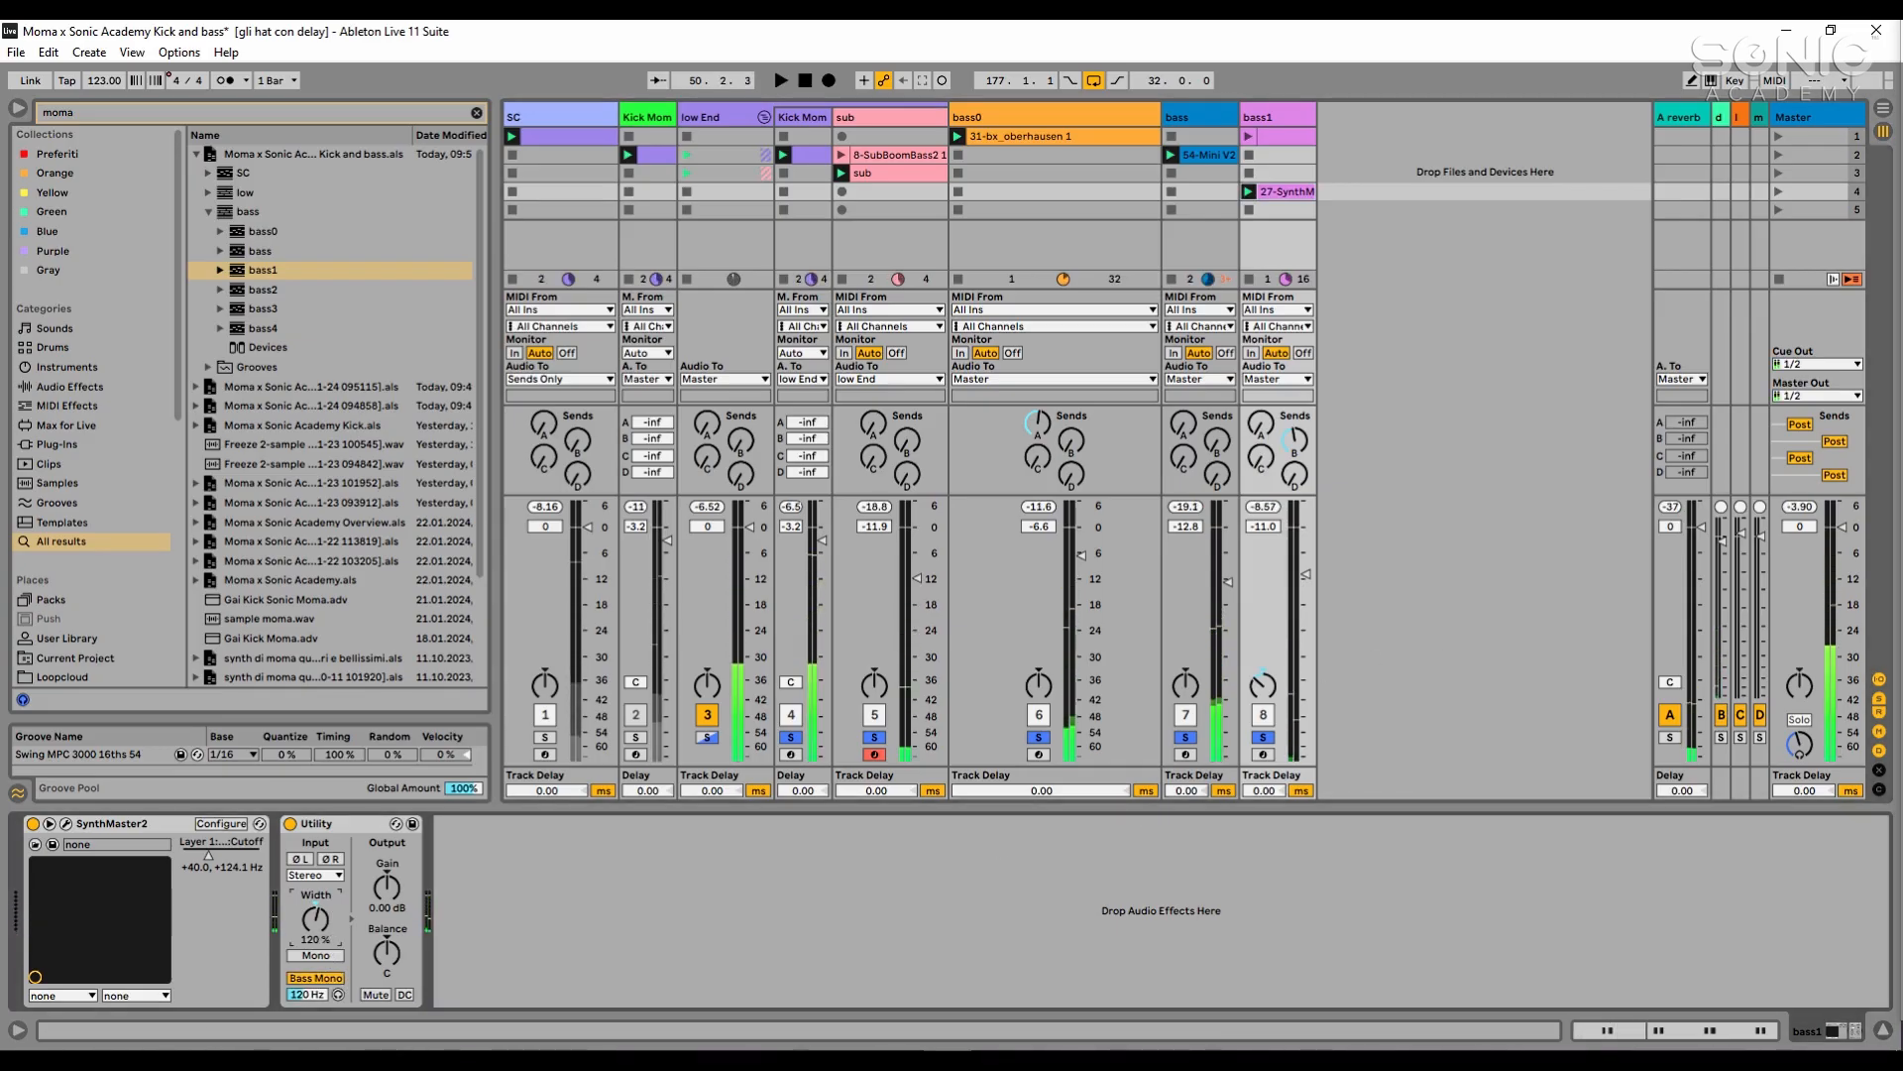
pyautogui.click(1479, 151)
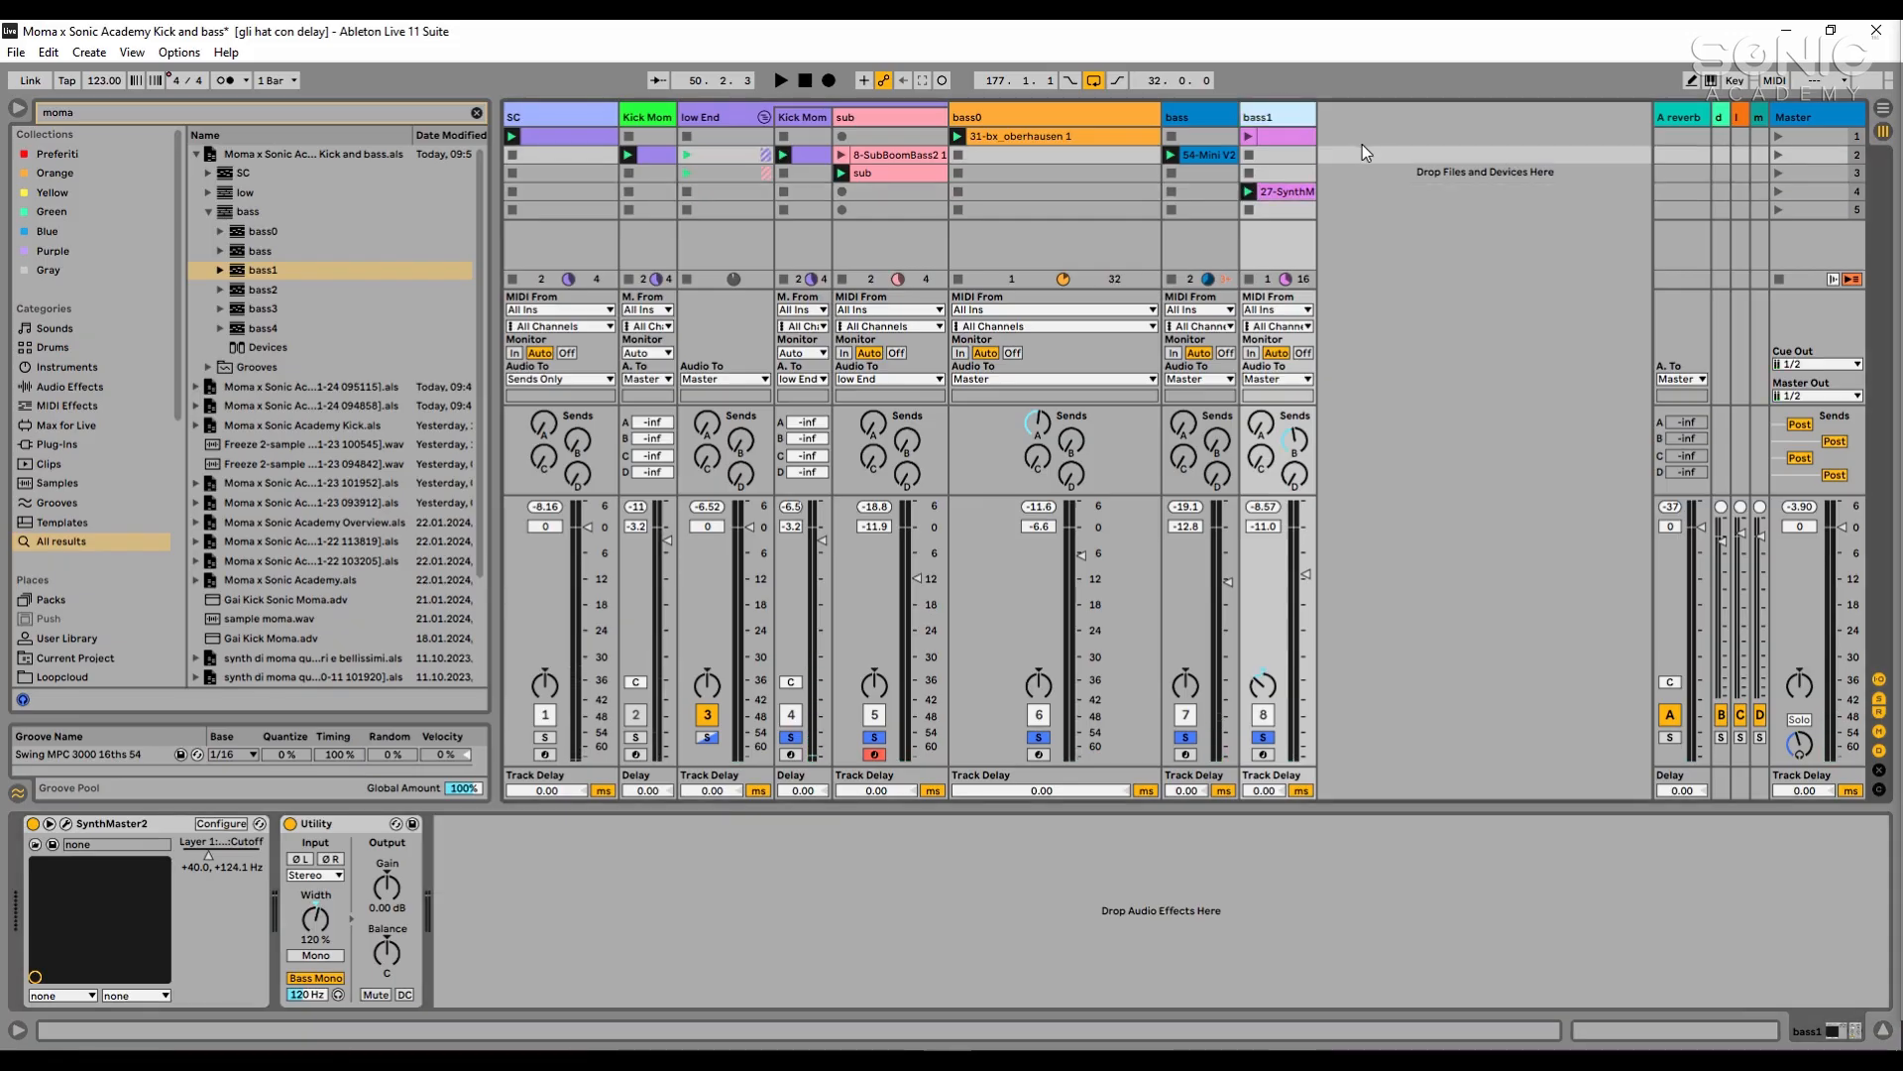
pyautogui.click(1479, 484)
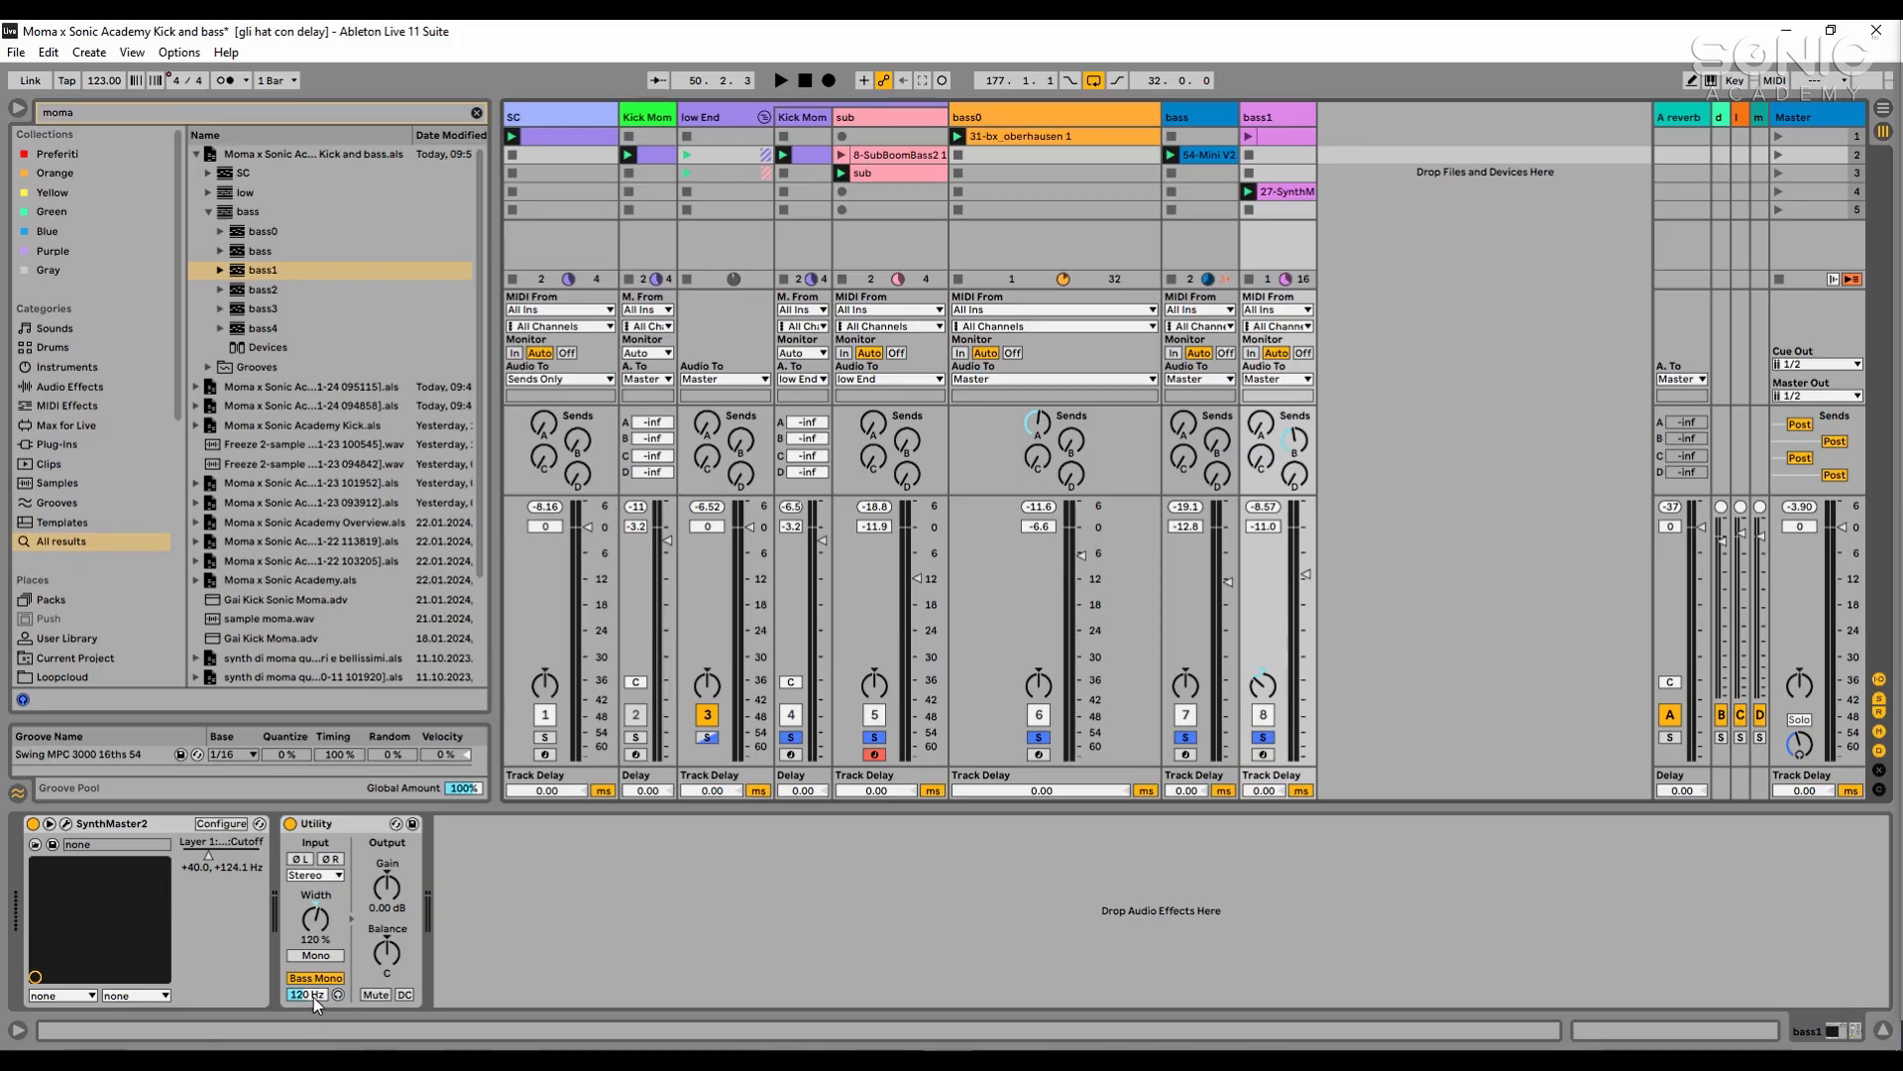
pyautogui.press('space')
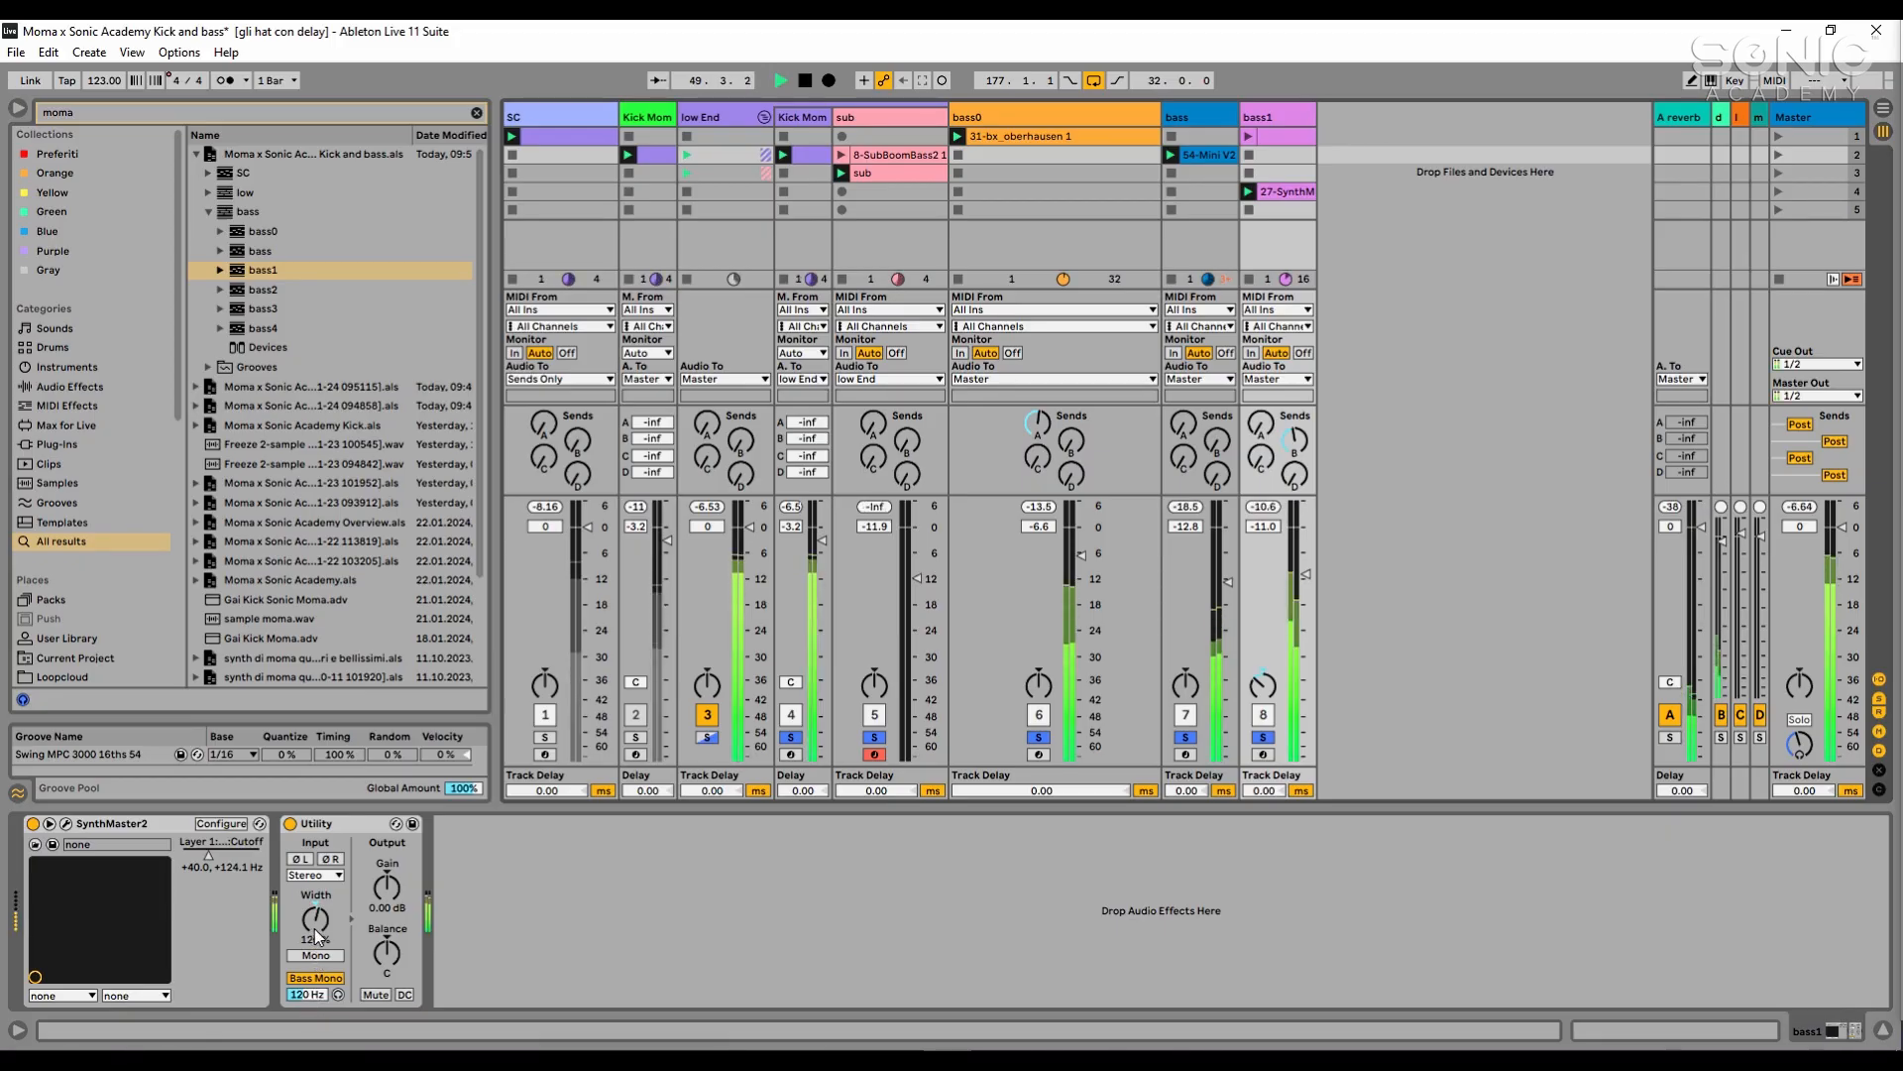
pyautogui.press('space')
# - Copy the bass track's sidechain Compressor to the end of bass1's chain and play back with bass1's volume at -11.2 dB
pyautogui.click(1192, 156)
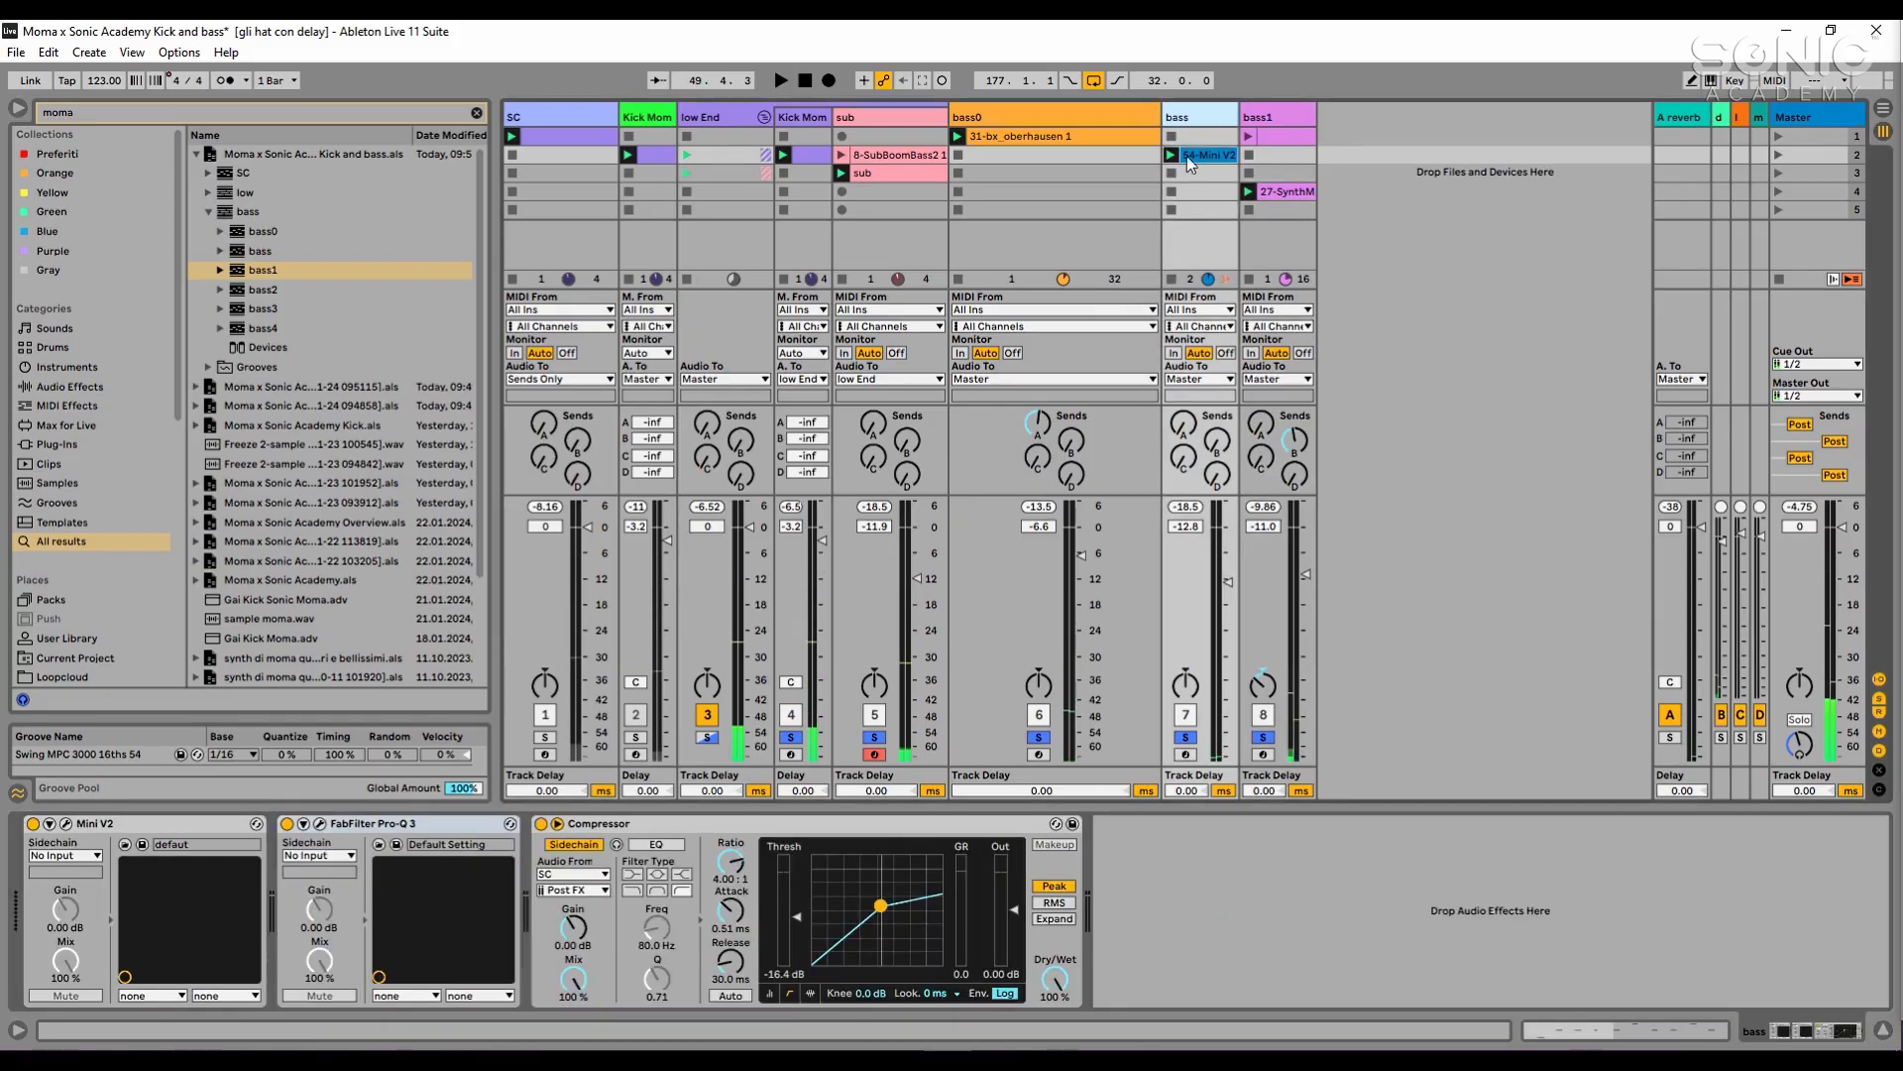
pyautogui.click(829, 825)
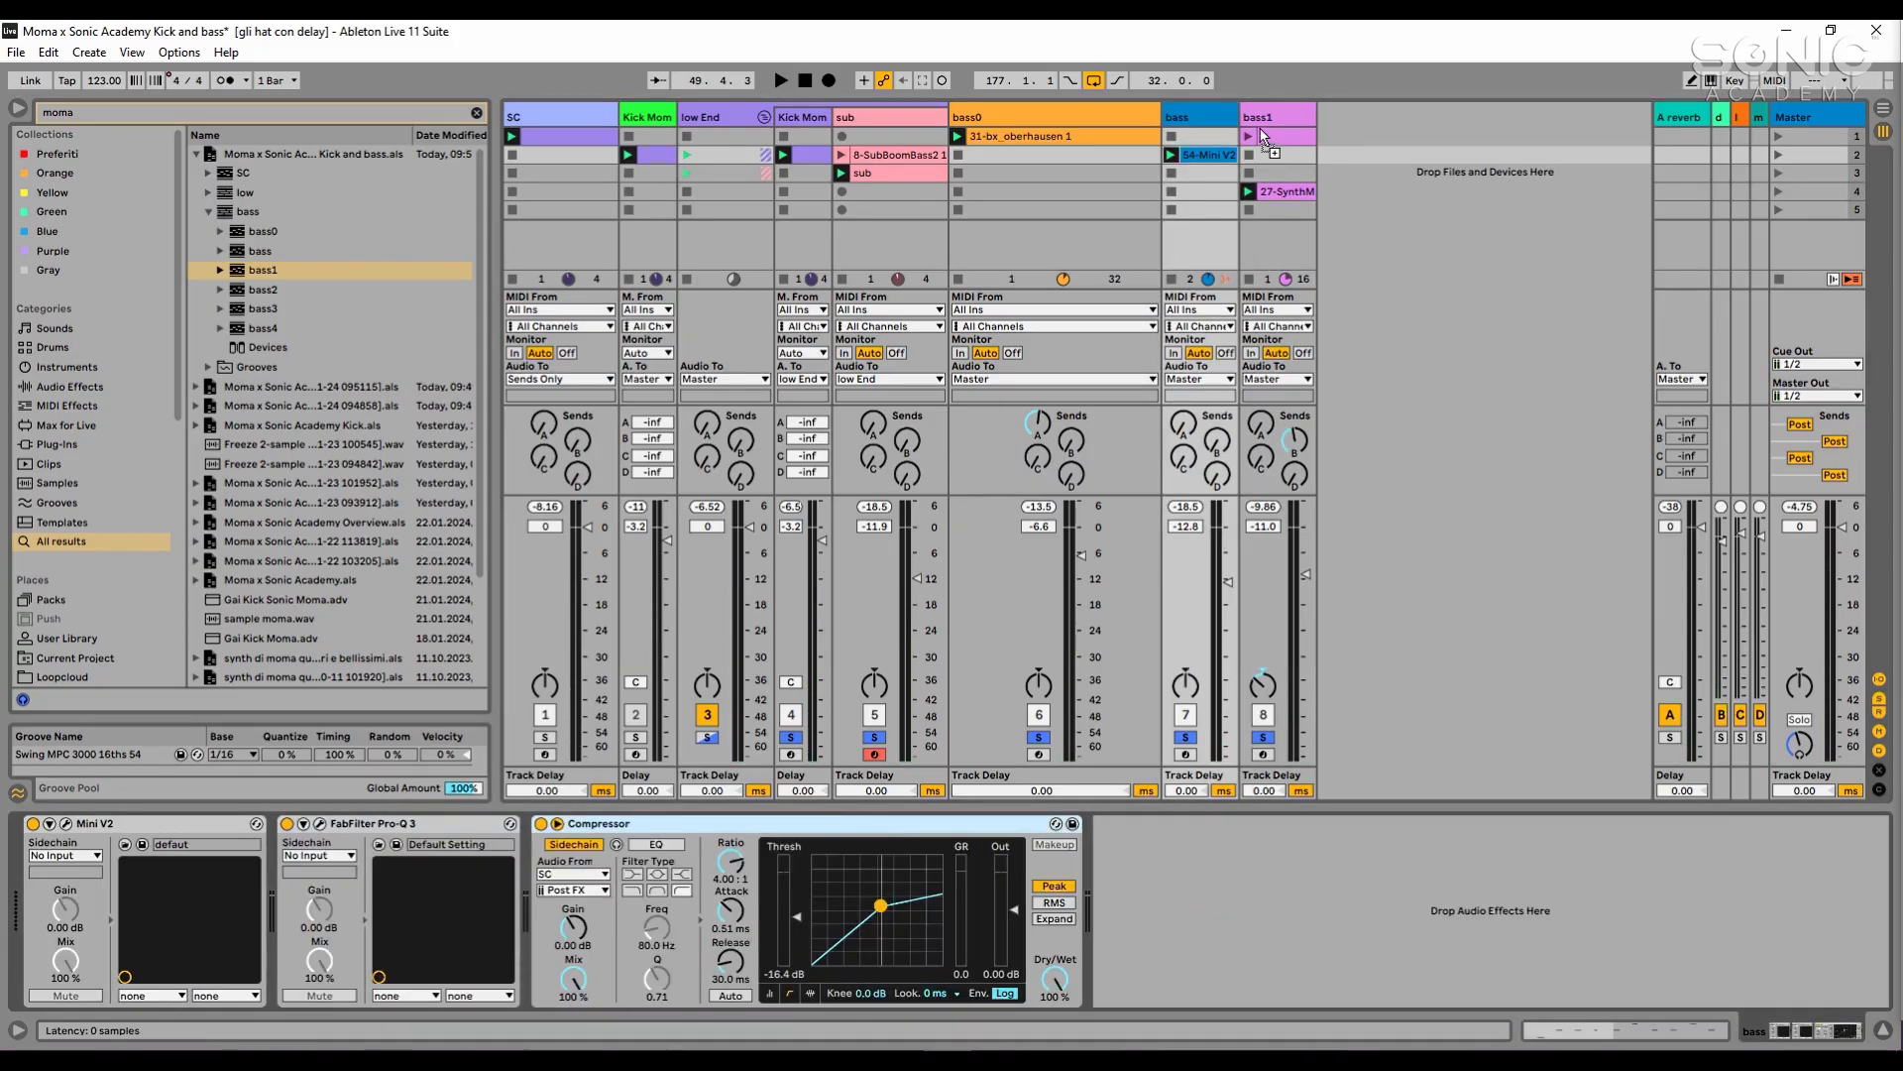
pyautogui.click(1264, 136)
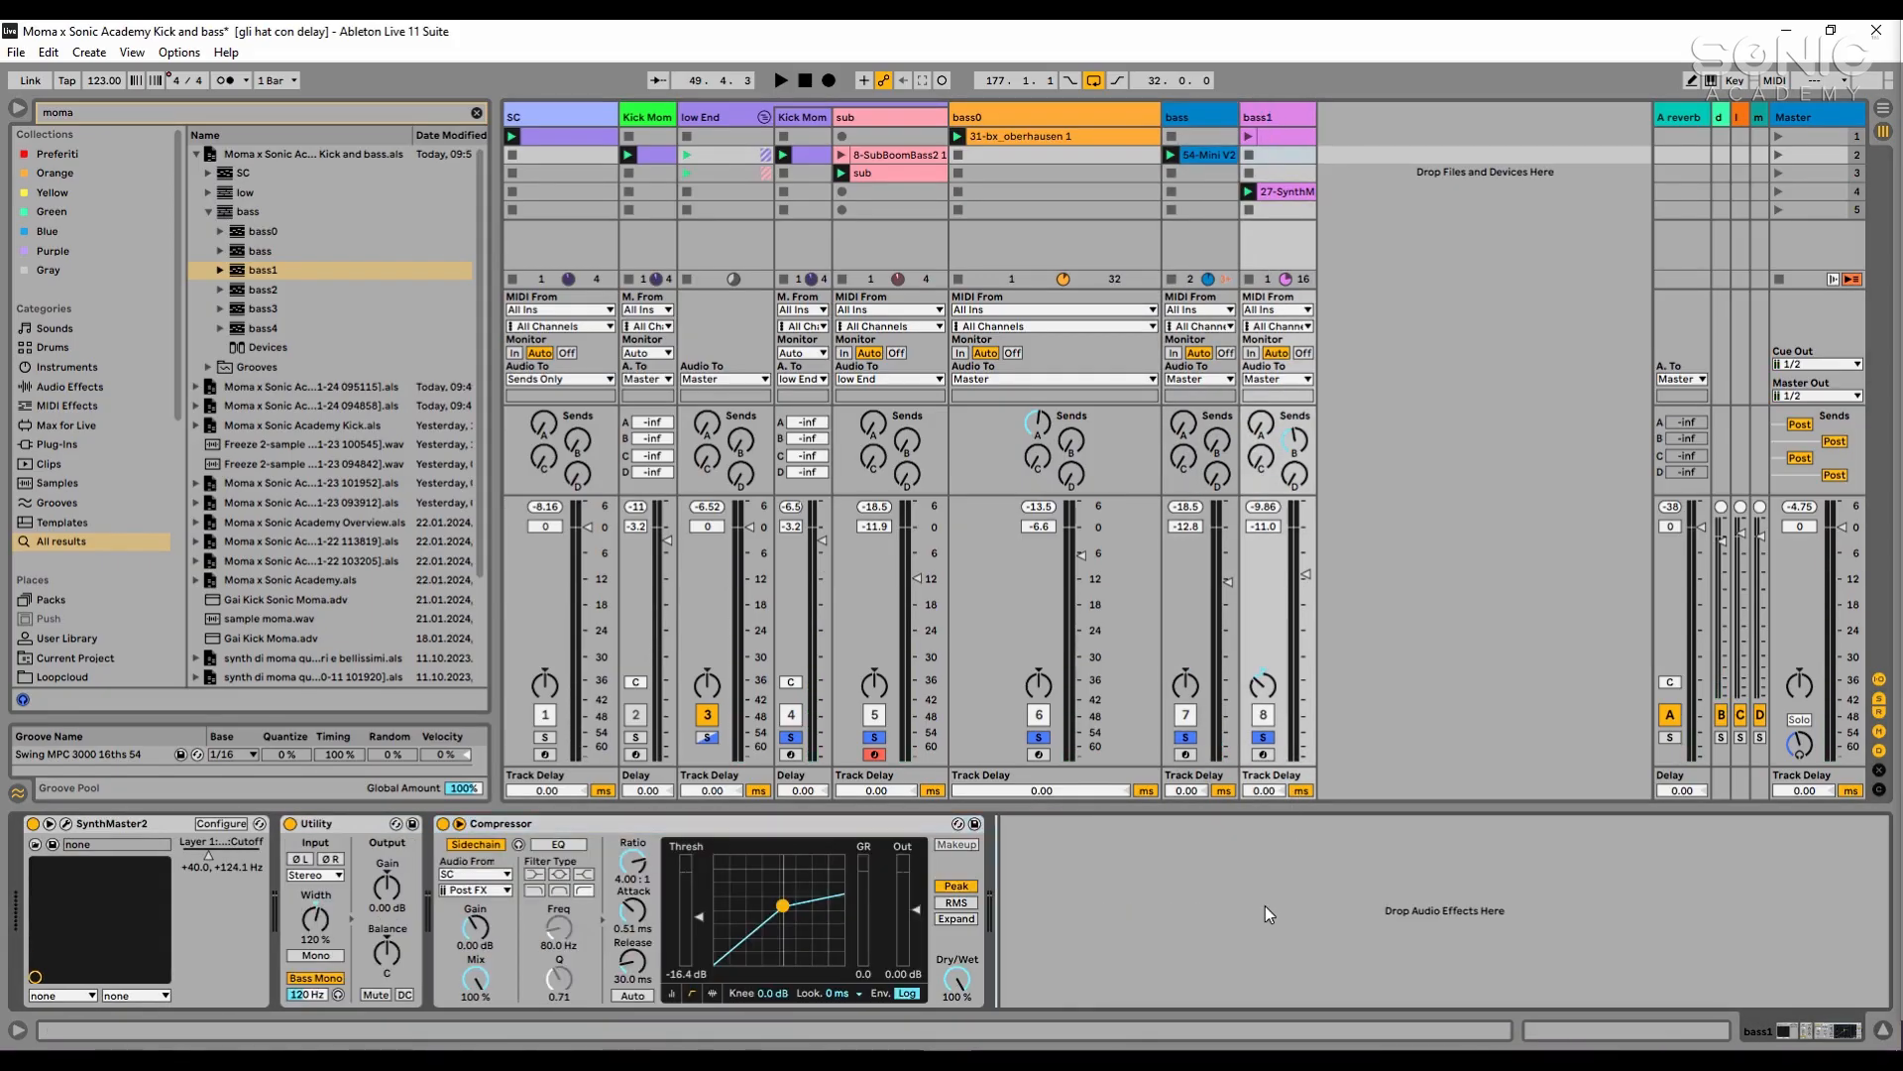
pyautogui.press('space')
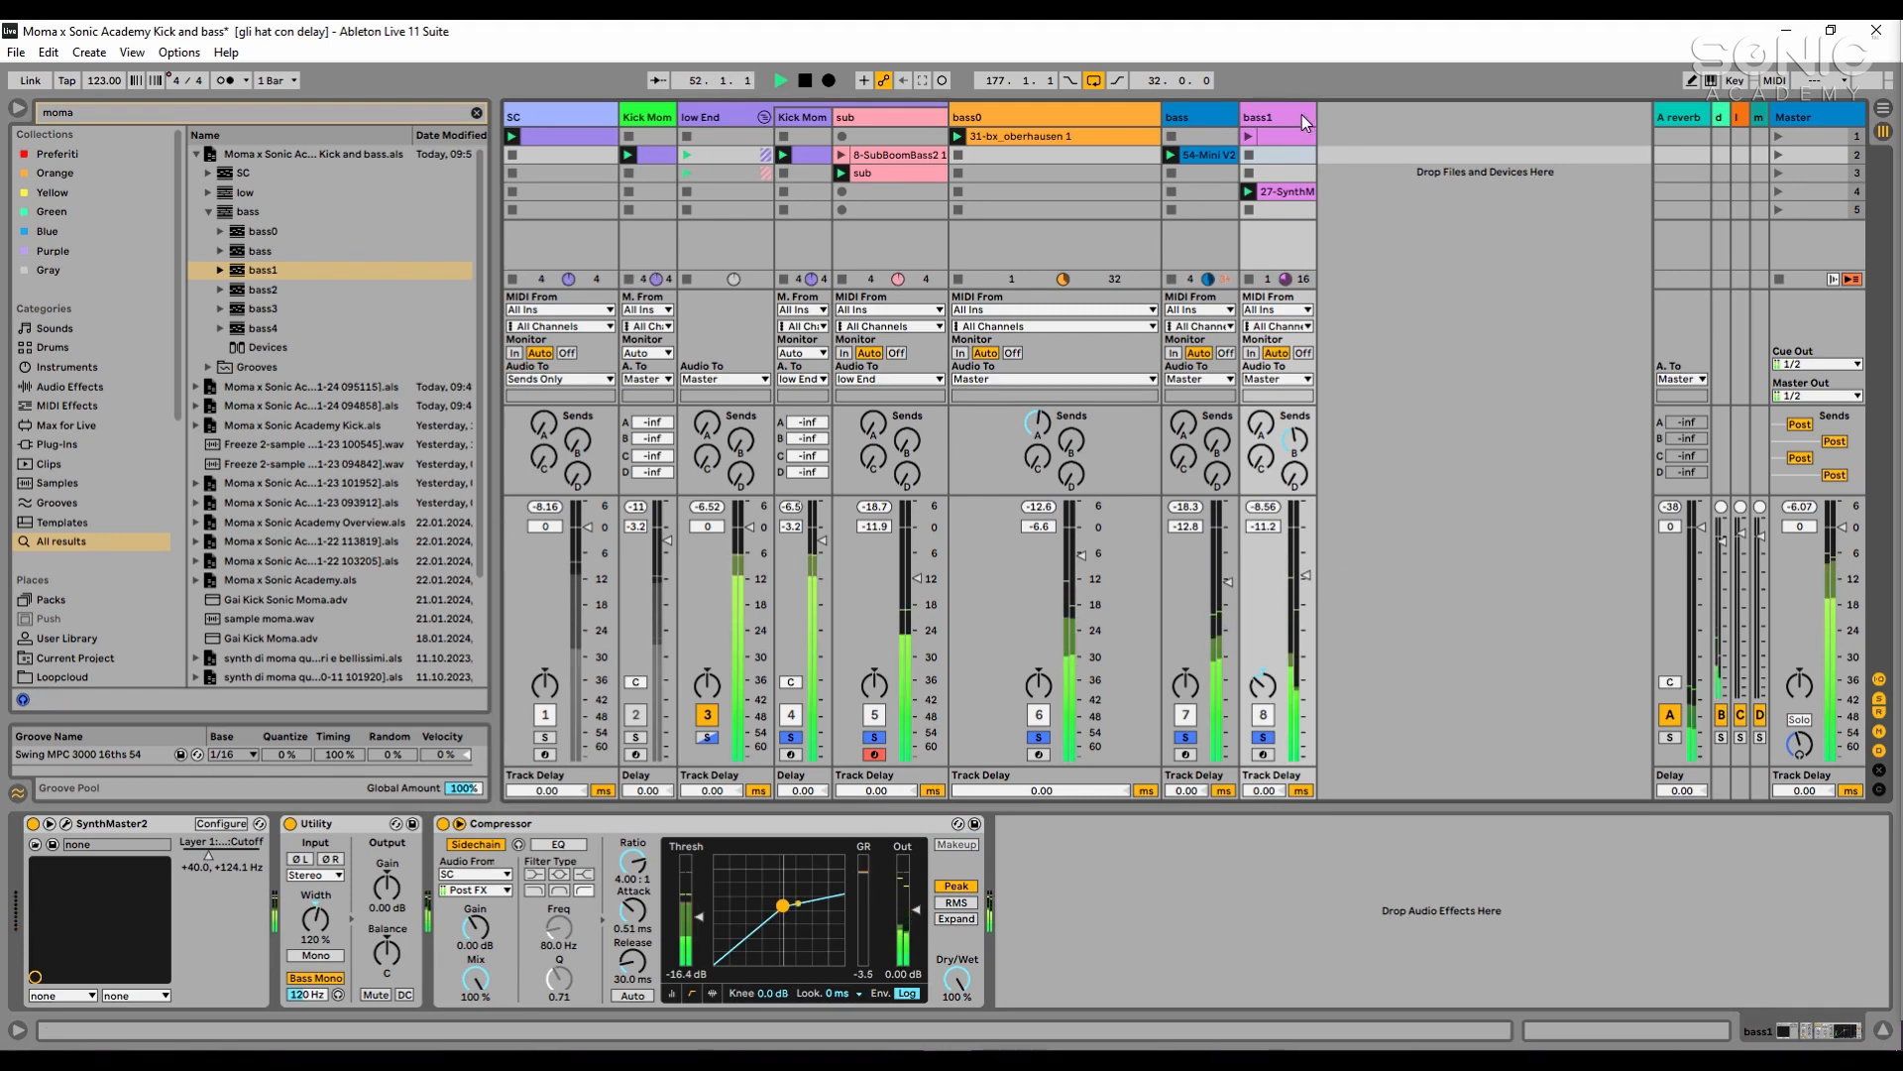
pyautogui.press('space')
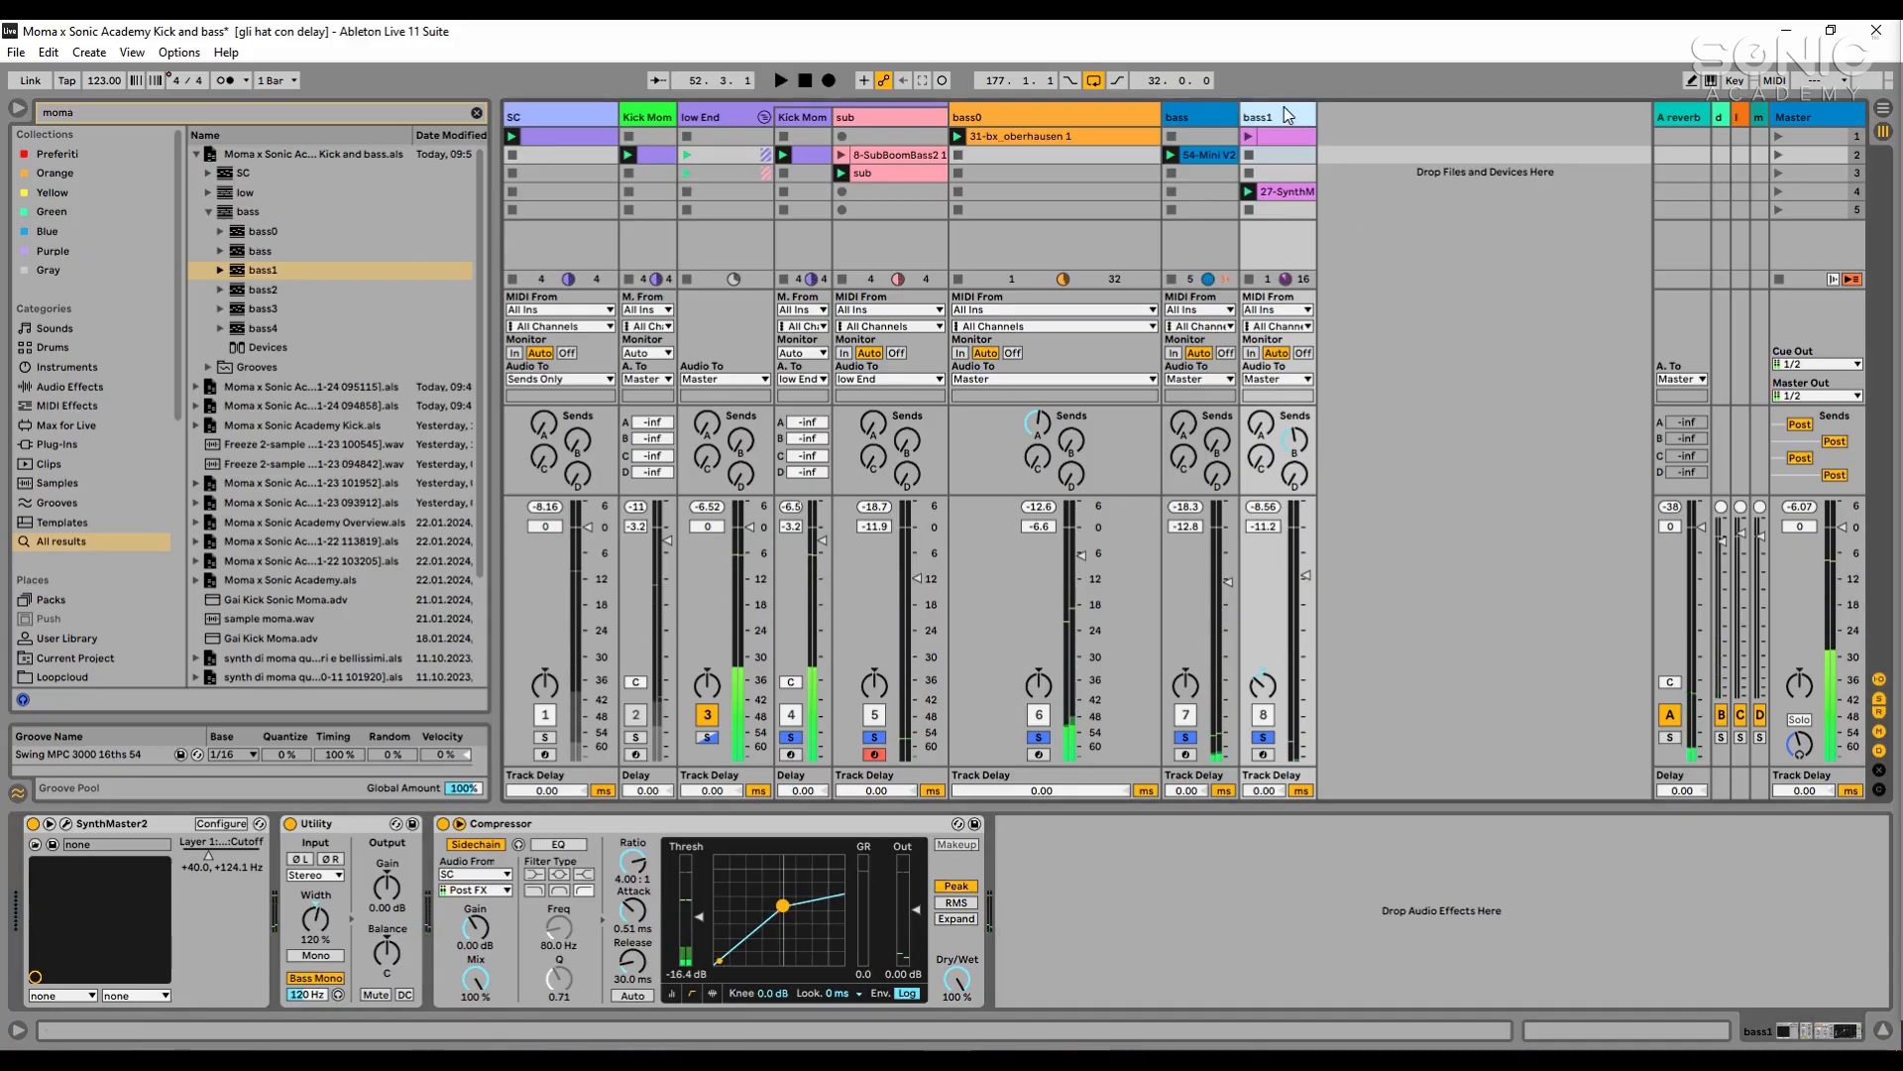
# - Show the delay return's Replika device and audition bass1 as the only soloed track
pyautogui.click(1730, 118)
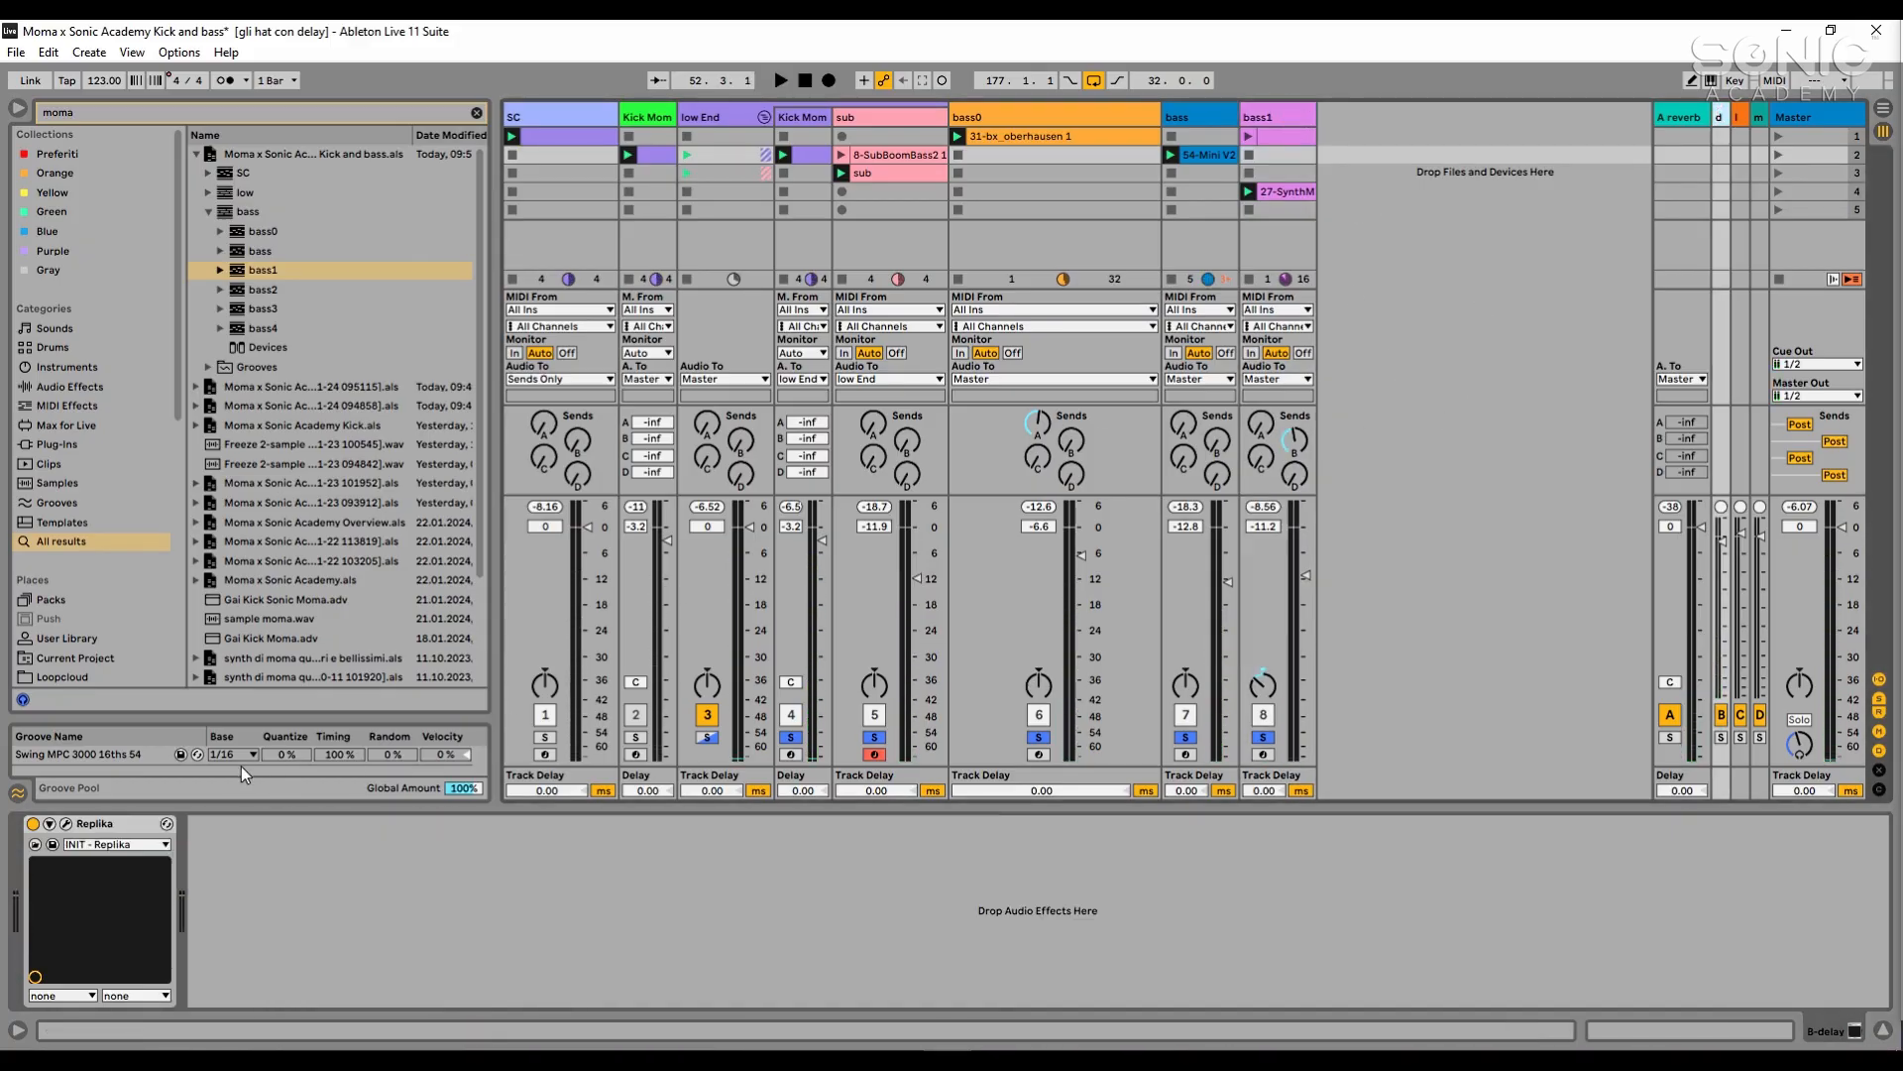
pyautogui.press('space')
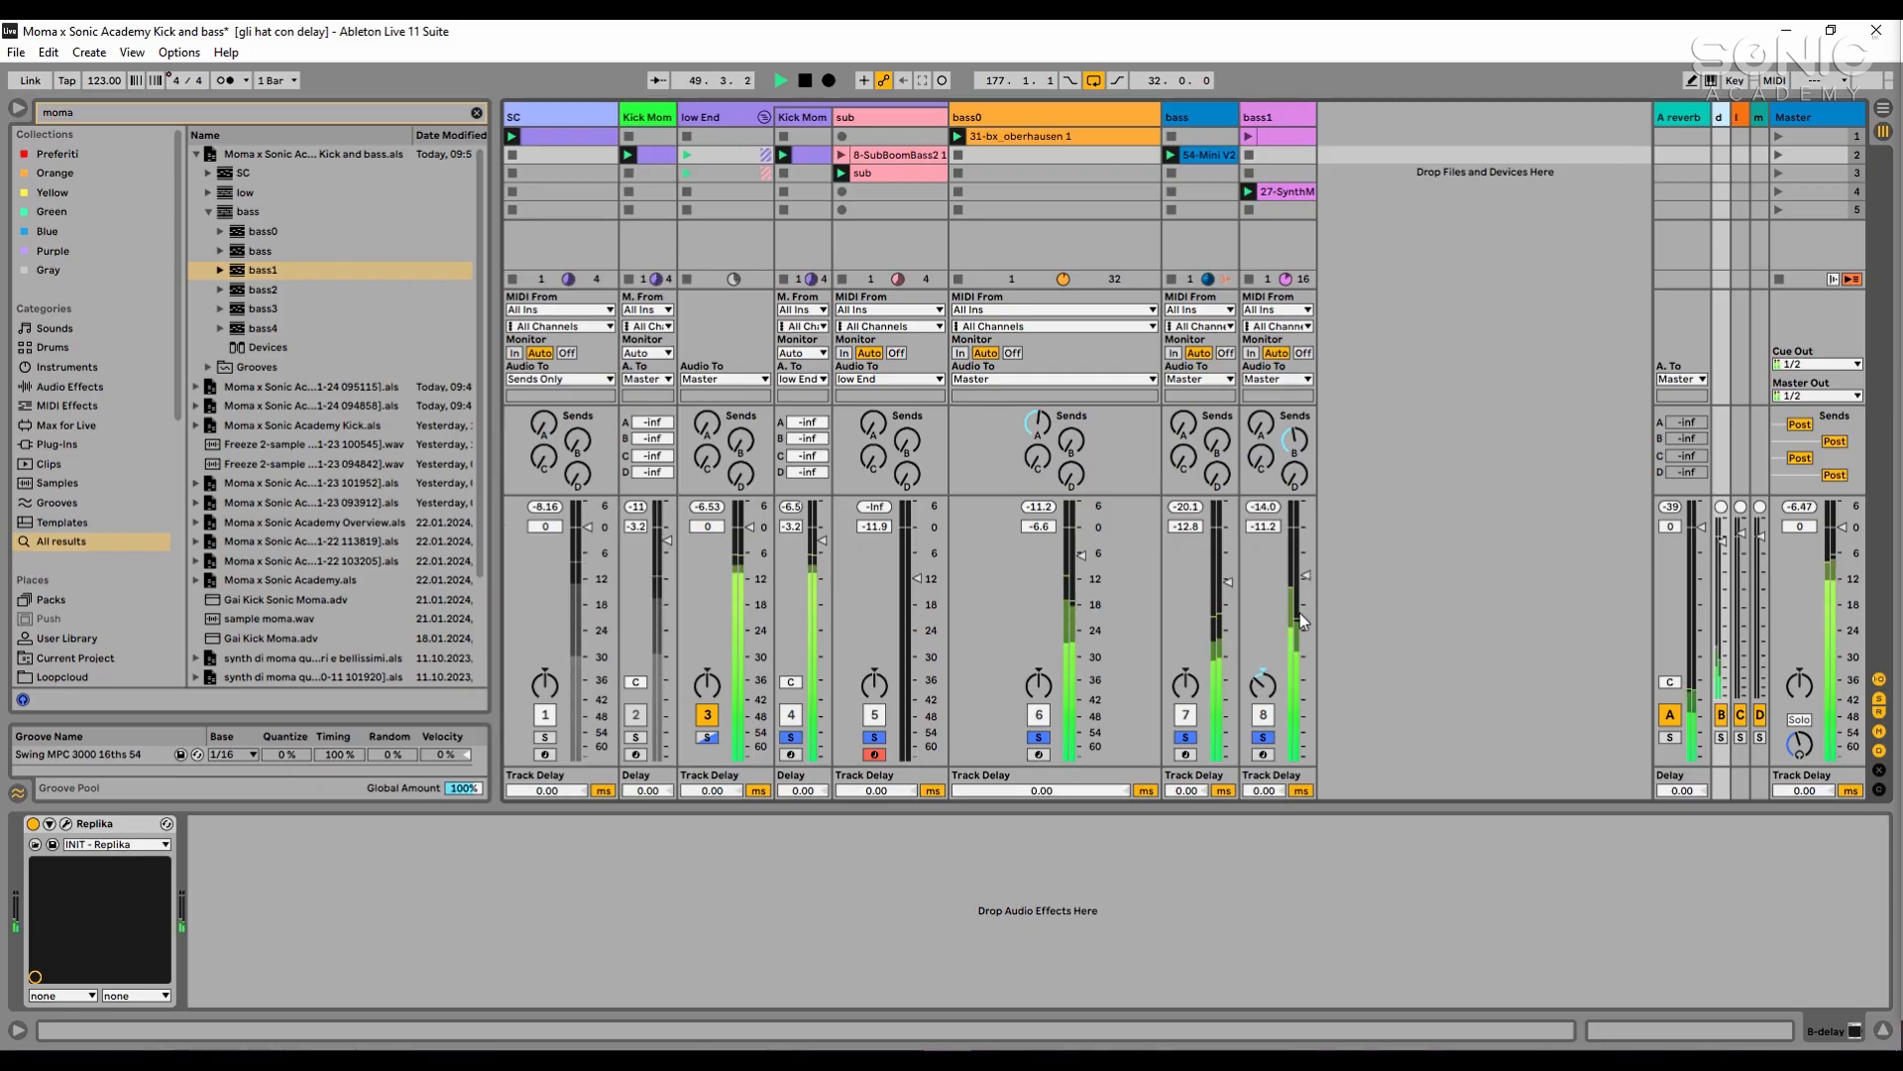
pyautogui.click(1263, 738)
pyautogui.click(1263, 738)
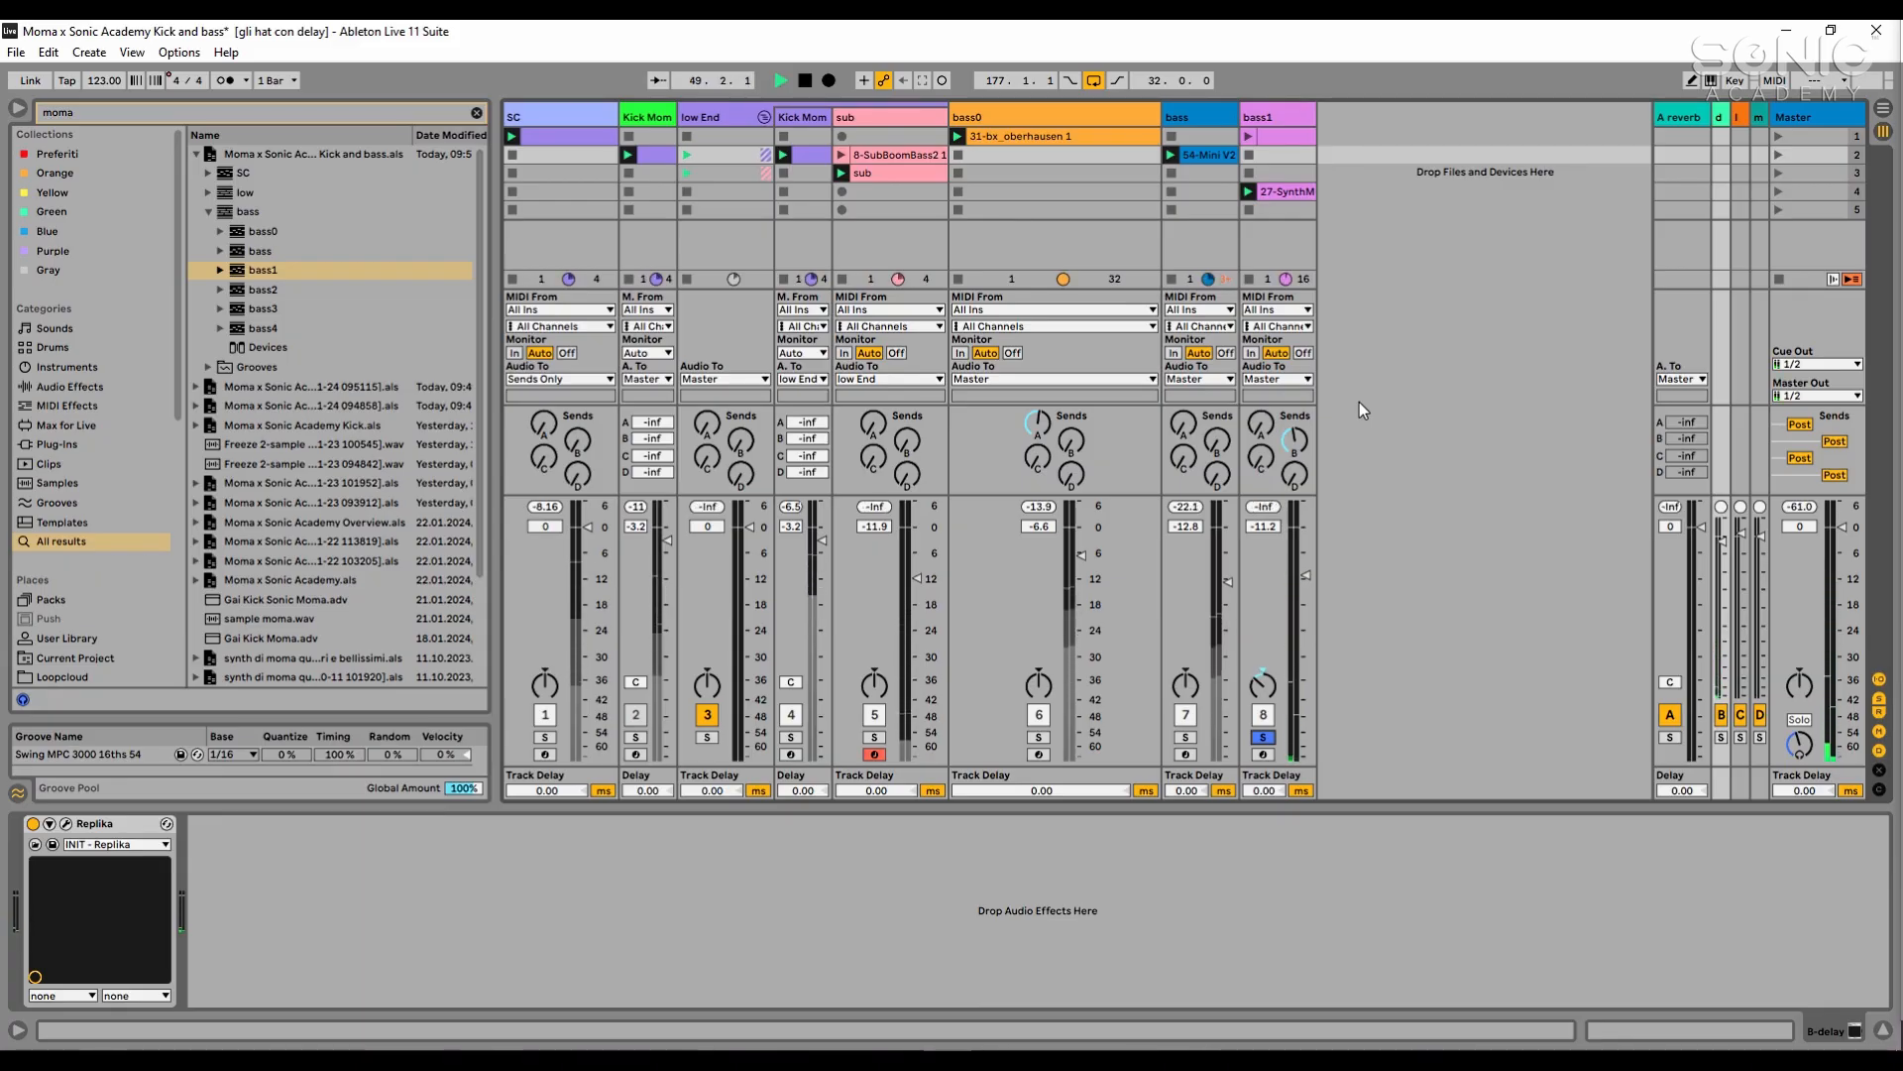
pyautogui.press('space')
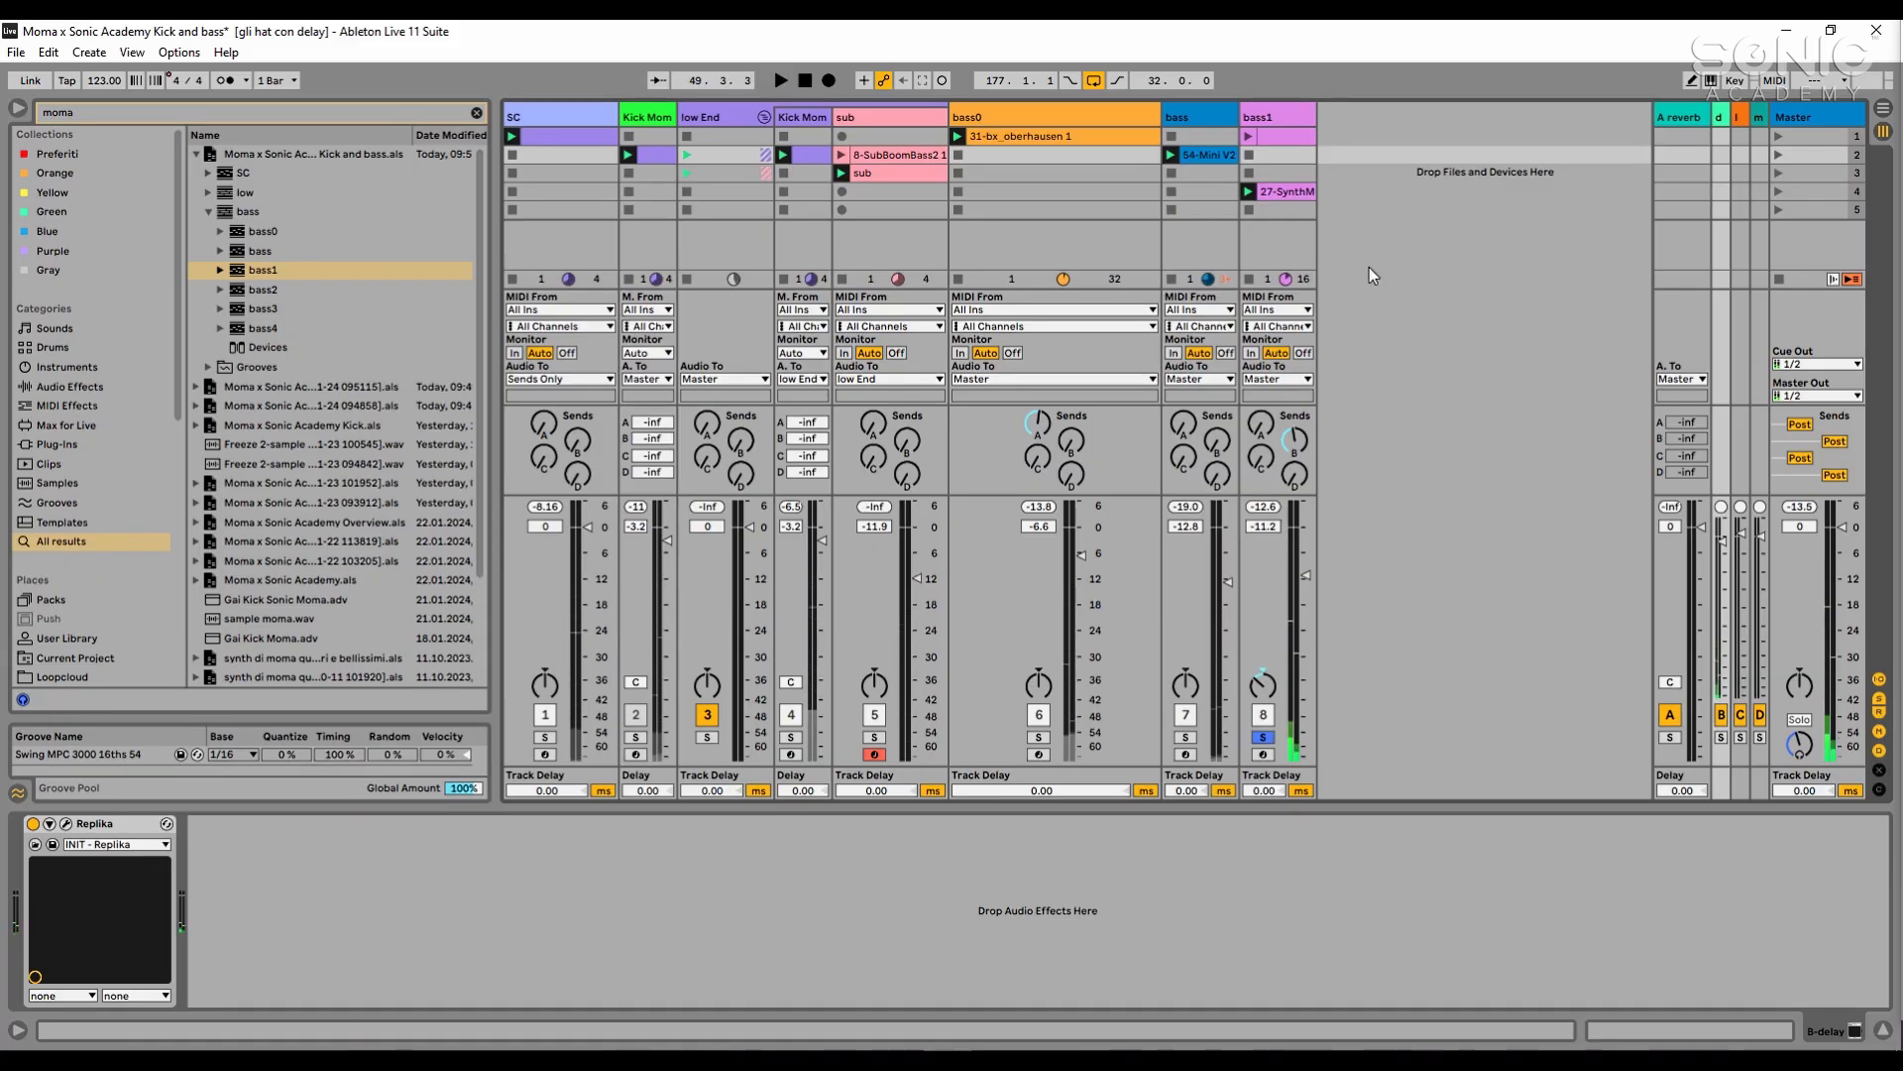
# - Search the audio effects for "eq" and add EQ Eight after the Compressor on bass1
pyautogui.click(1255, 117)
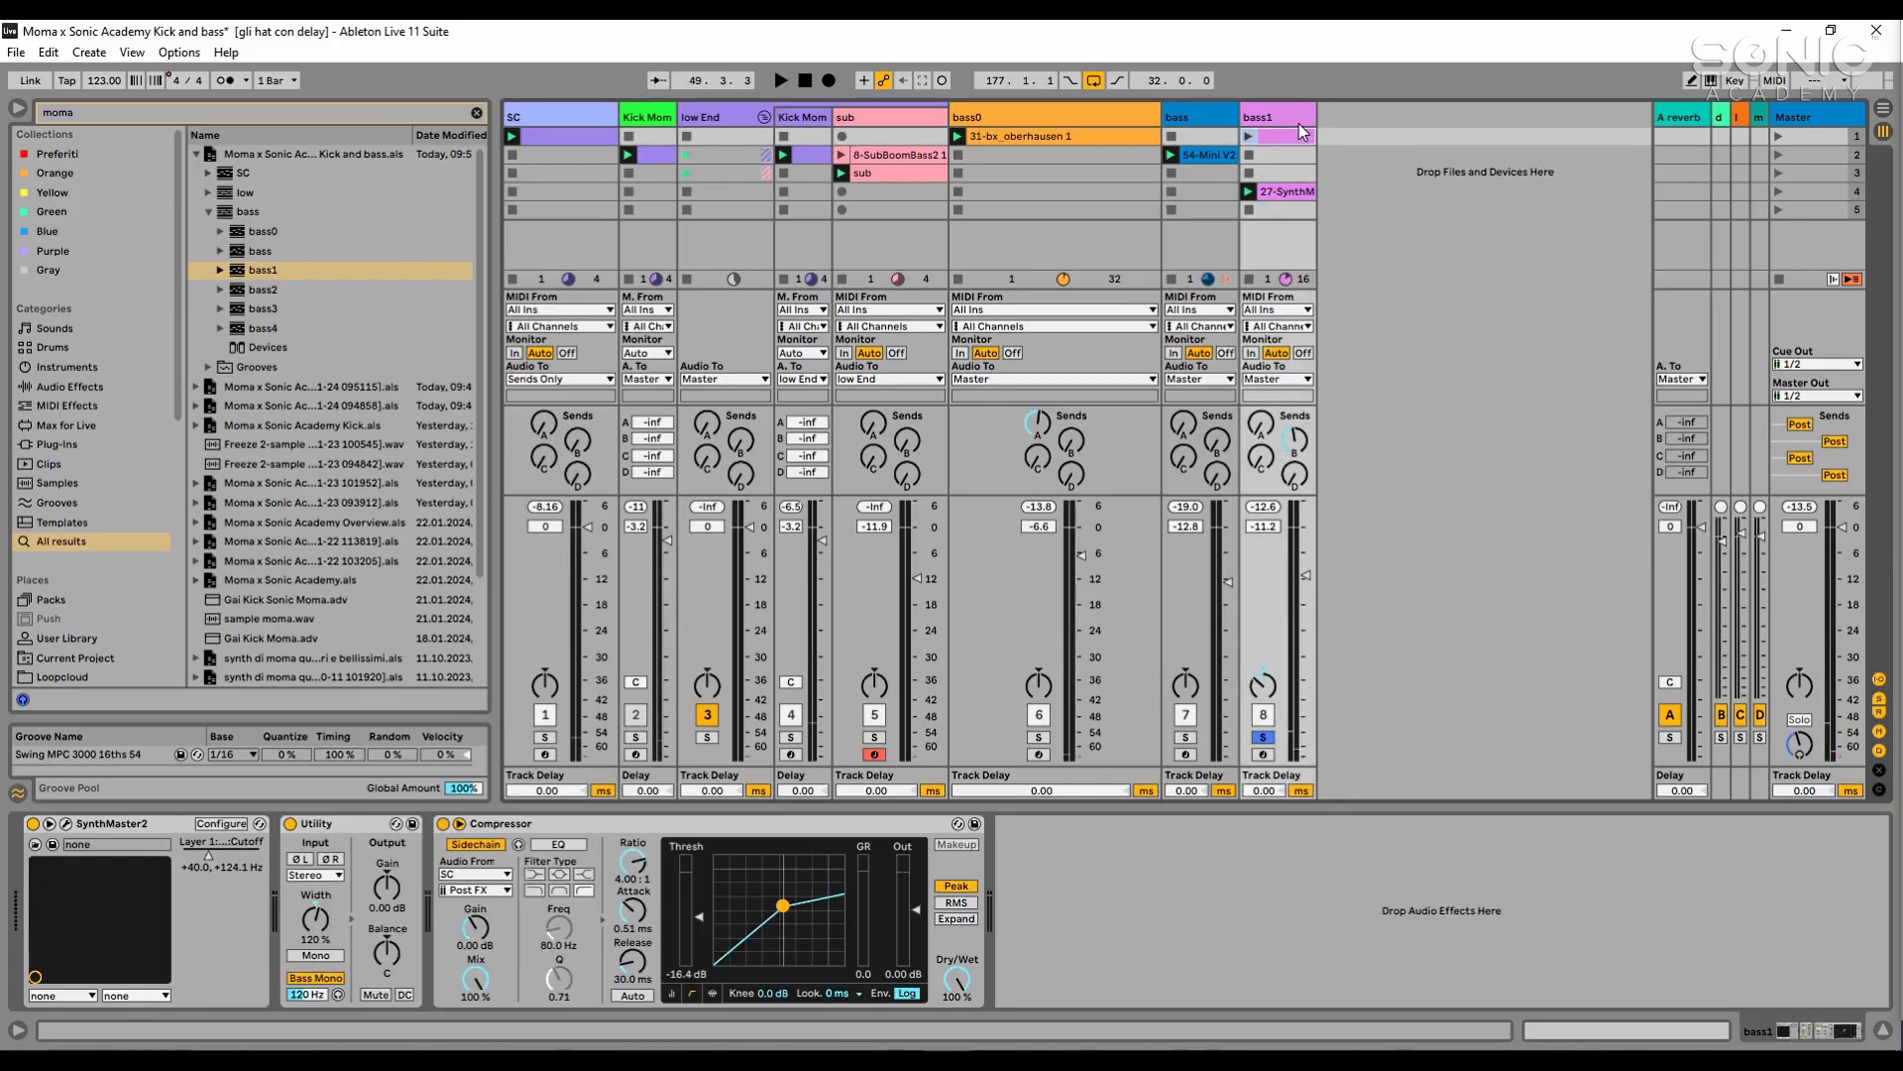
pyautogui.click(365, 110)
pyautogui.write('eq')
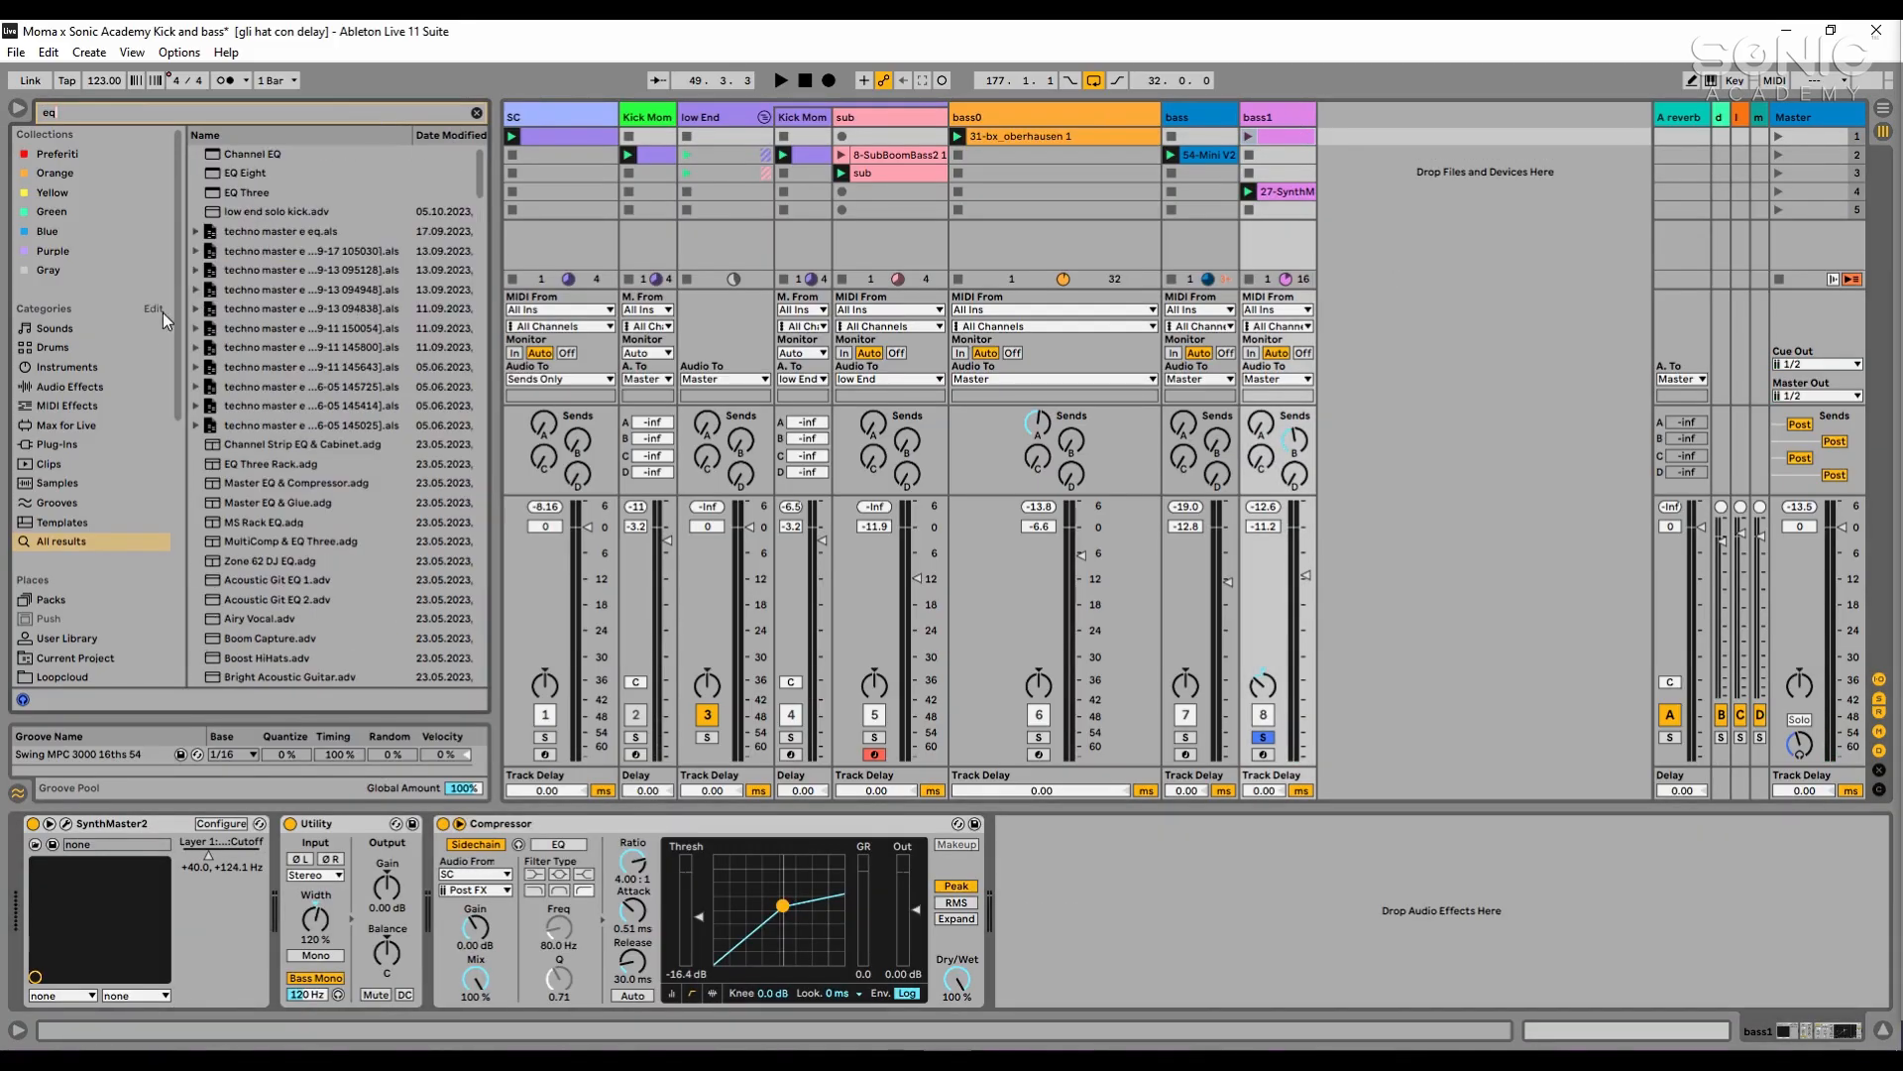
pyautogui.click(129, 412)
pyautogui.click(131, 387)
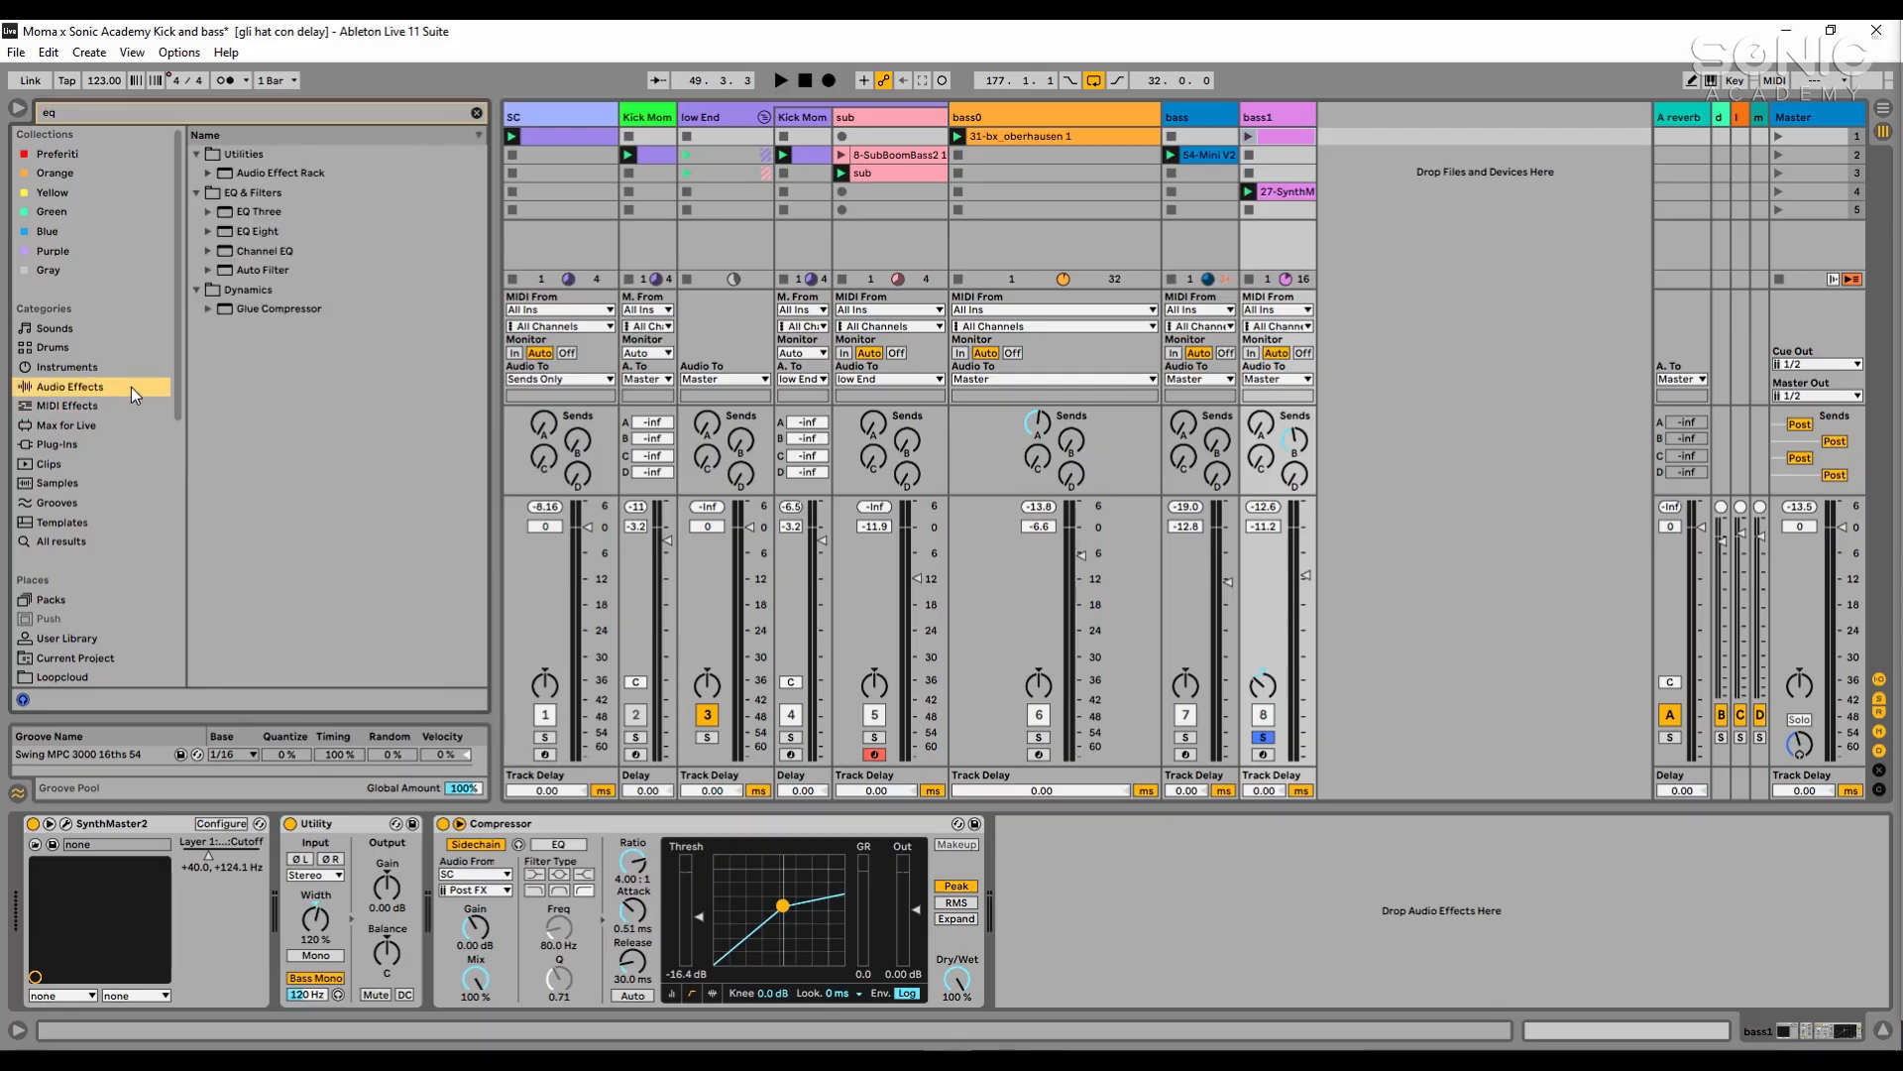
pyautogui.doubleClick(256, 231)
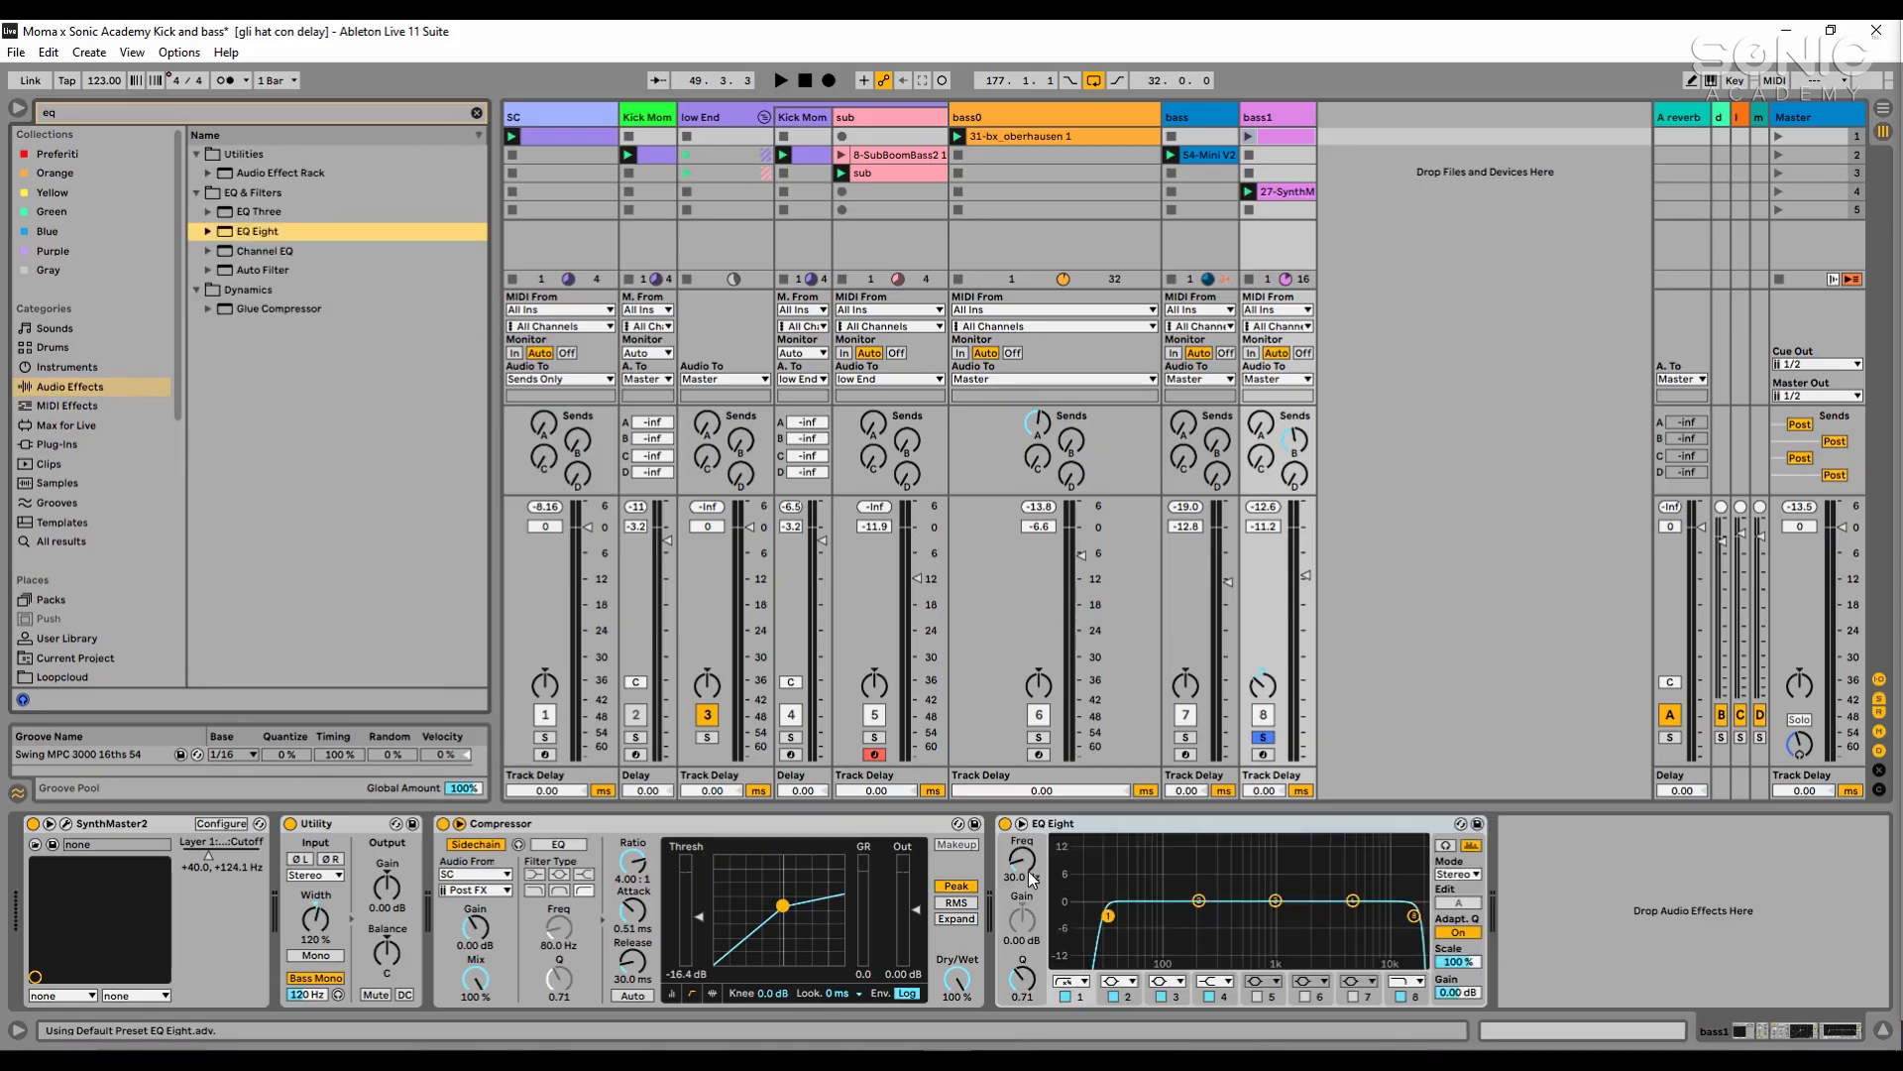
# - In bass1's EQ Eight, set the low cut to 93.1 Hz and the high cut to 2.50 kHz during playback
pyautogui.moveTo(1026, 866); pyautogui.dragTo(1026, 843)
pyautogui.press('space')
pyautogui.click(1022, 823)
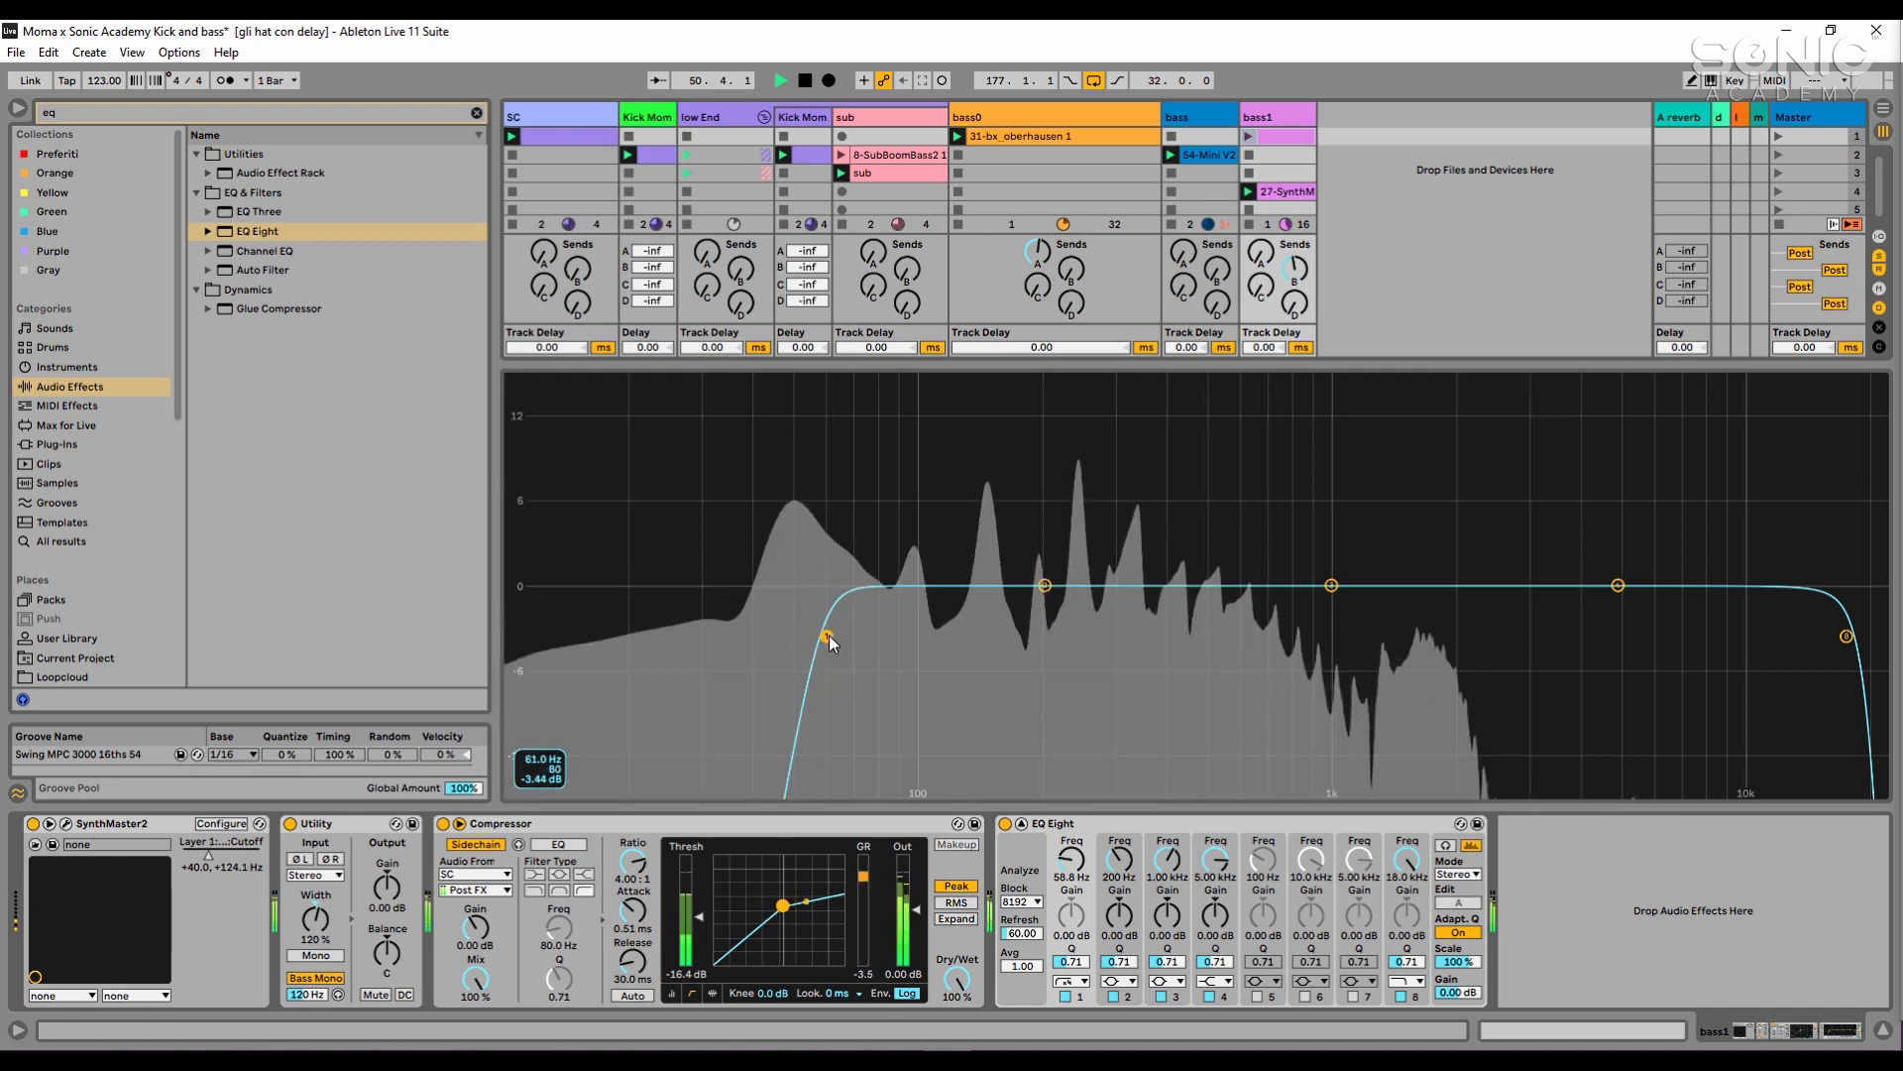
pyautogui.moveTo(828, 636); pyautogui.dragTo(908, 628)
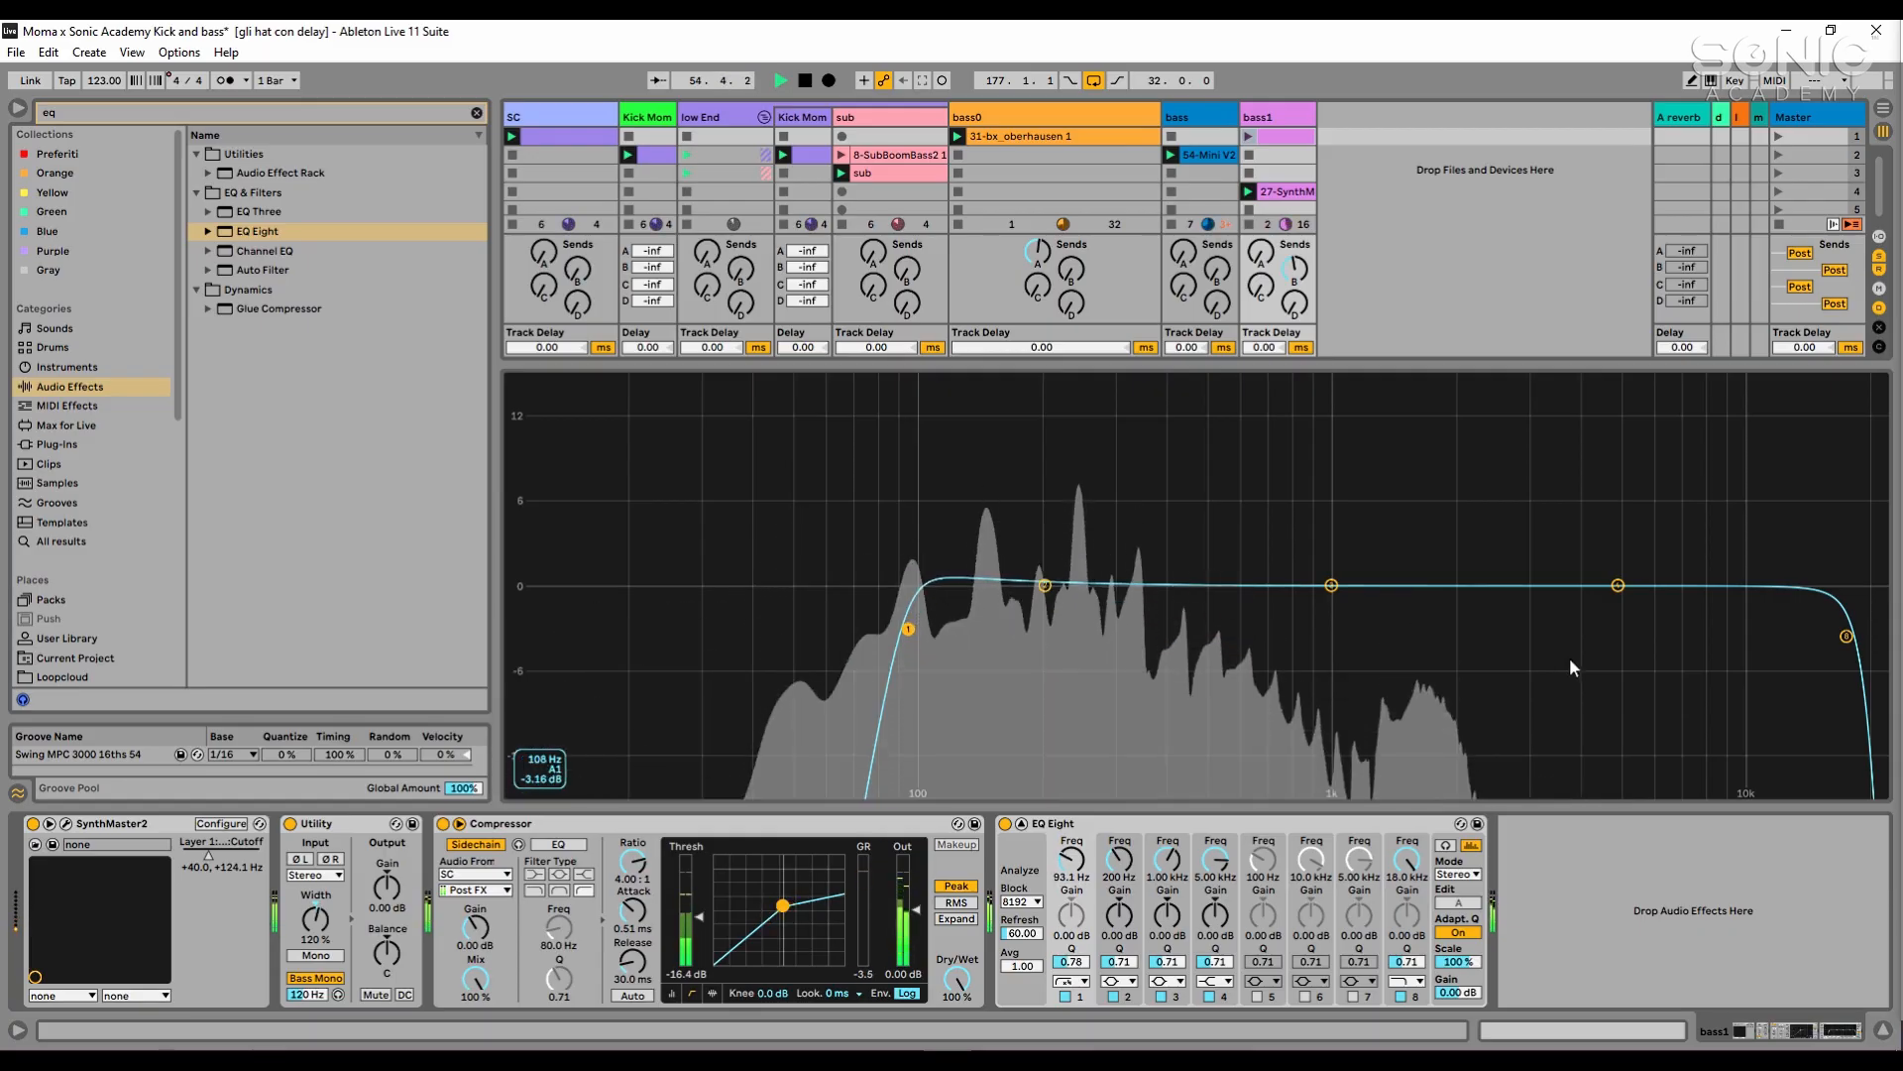
pyautogui.moveTo(1846, 635); pyautogui.dragTo(1495, 629)
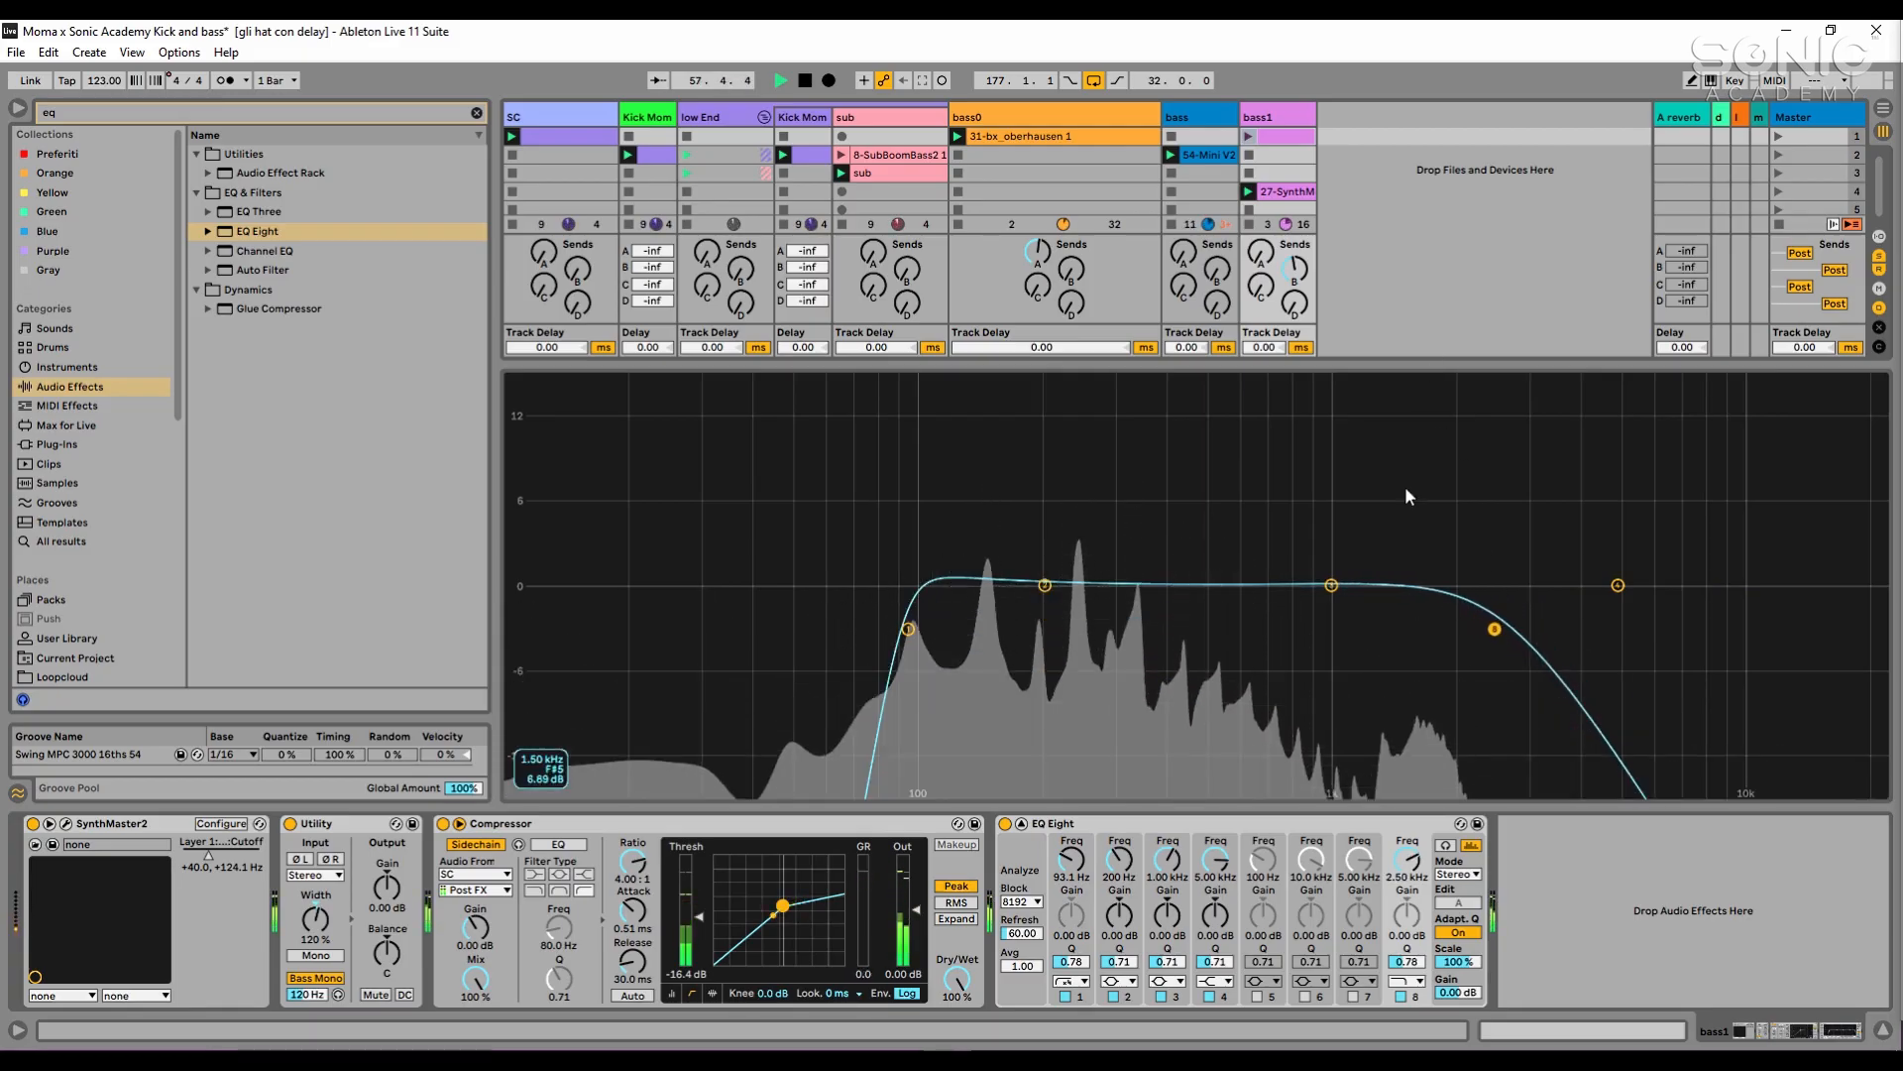
pyautogui.doubleClick(1406, 489)
# - Add the second Kick Mom track and the bass track to the solo, and lower the bass volume to -14.2 dB
pyautogui.keyDown('ctrl'); pyautogui.click(791, 738); pyautogui.keyUp('ctrl')
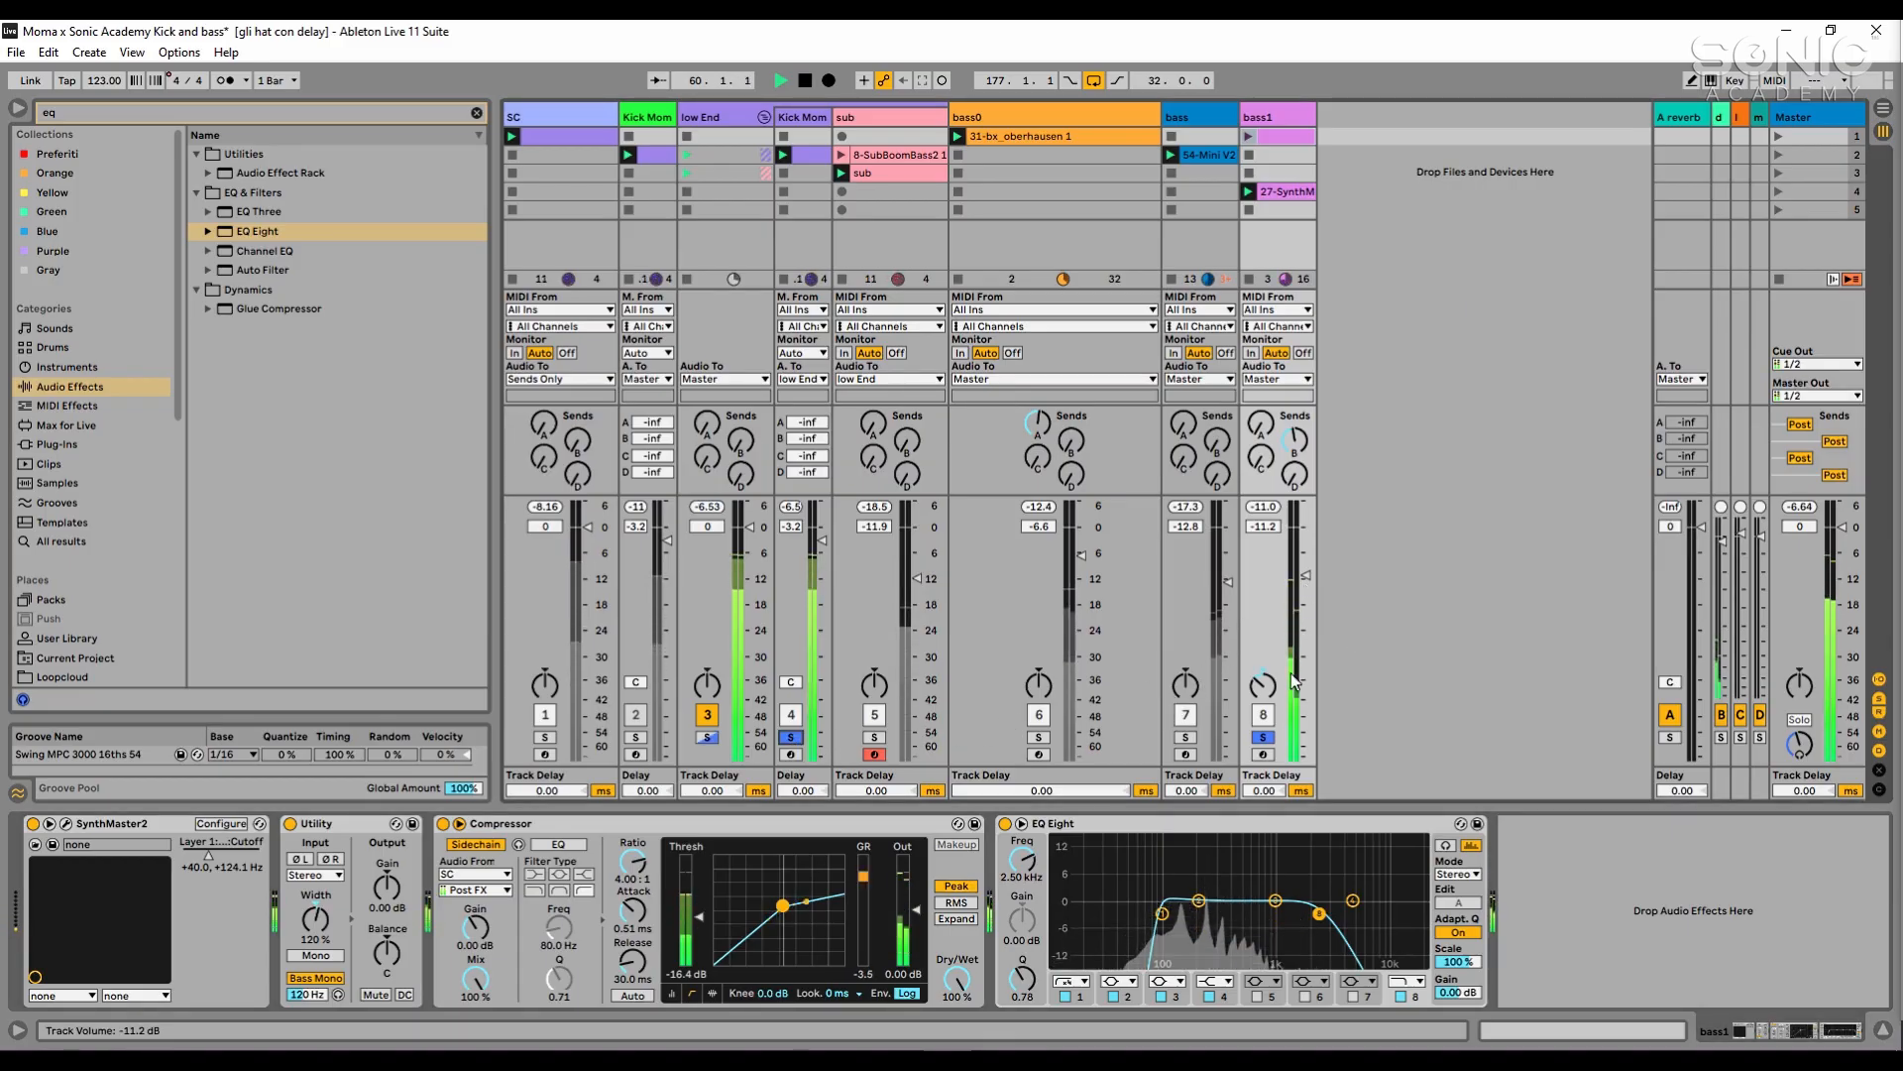
pyautogui.keyDown('ctrl'); pyautogui.click(1185, 737); pyautogui.keyUp('ctrl')
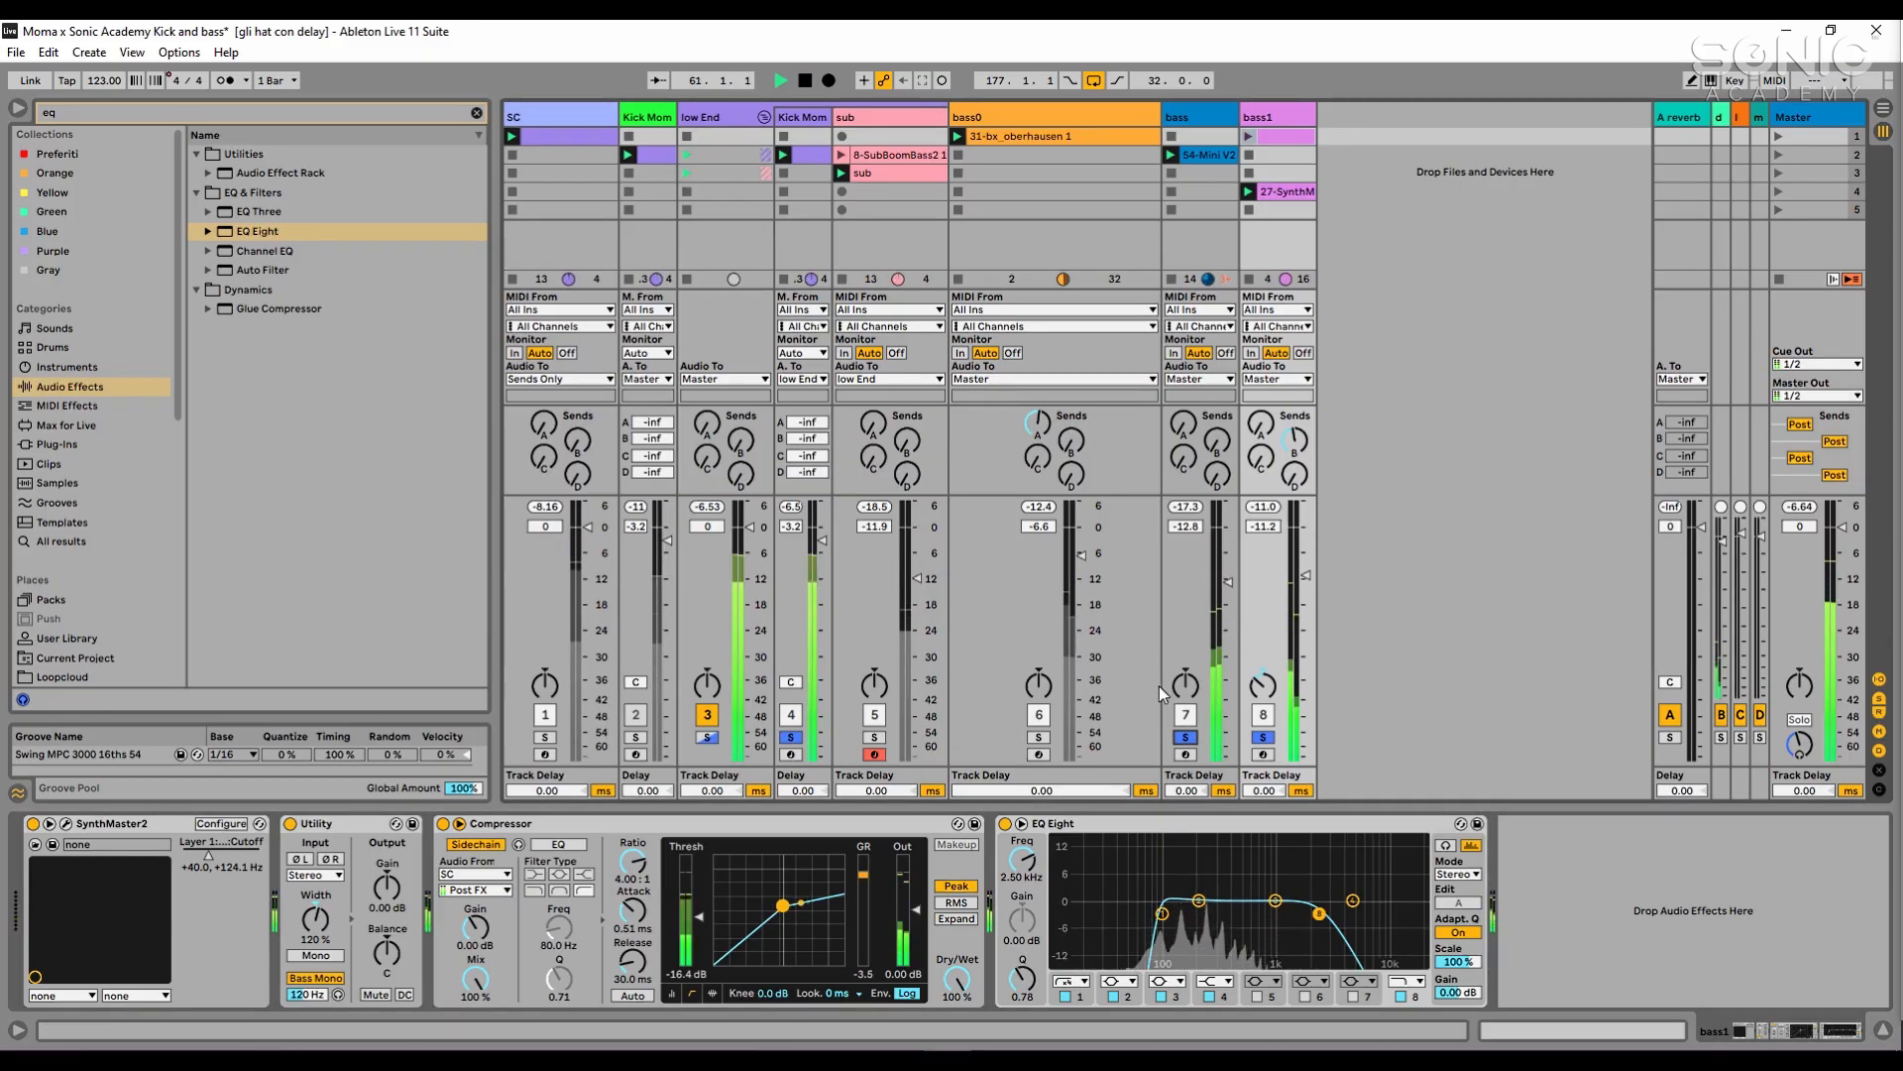
pyautogui.moveTo(1227, 582); pyautogui.dragTo(1228, 587)
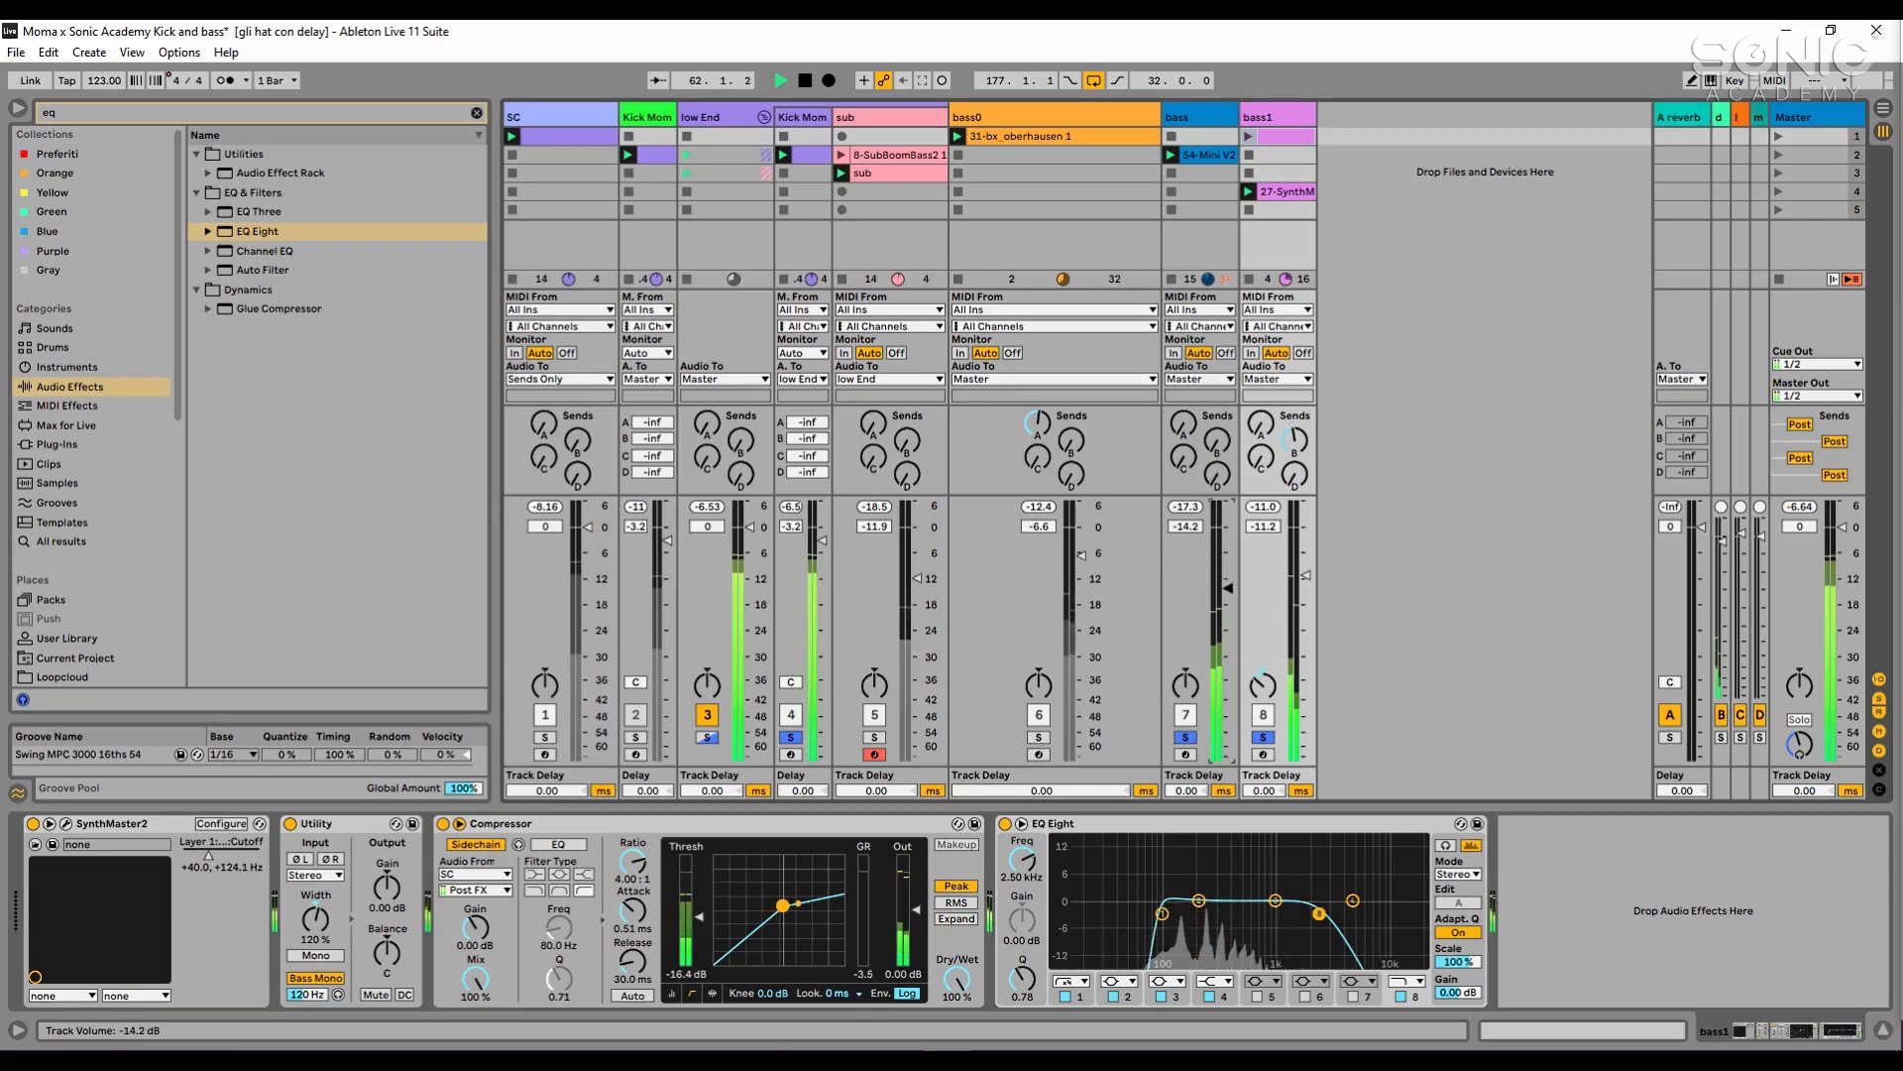
# - Add bass0 to the solo, set bass0's volume to -7.0 dB and bass1's to -10.7 dB, and restart playback
pyautogui.keyDown('ctrl'); pyautogui.click(1039, 737); pyautogui.keyUp('ctrl')
pyautogui.click(1081, 555)
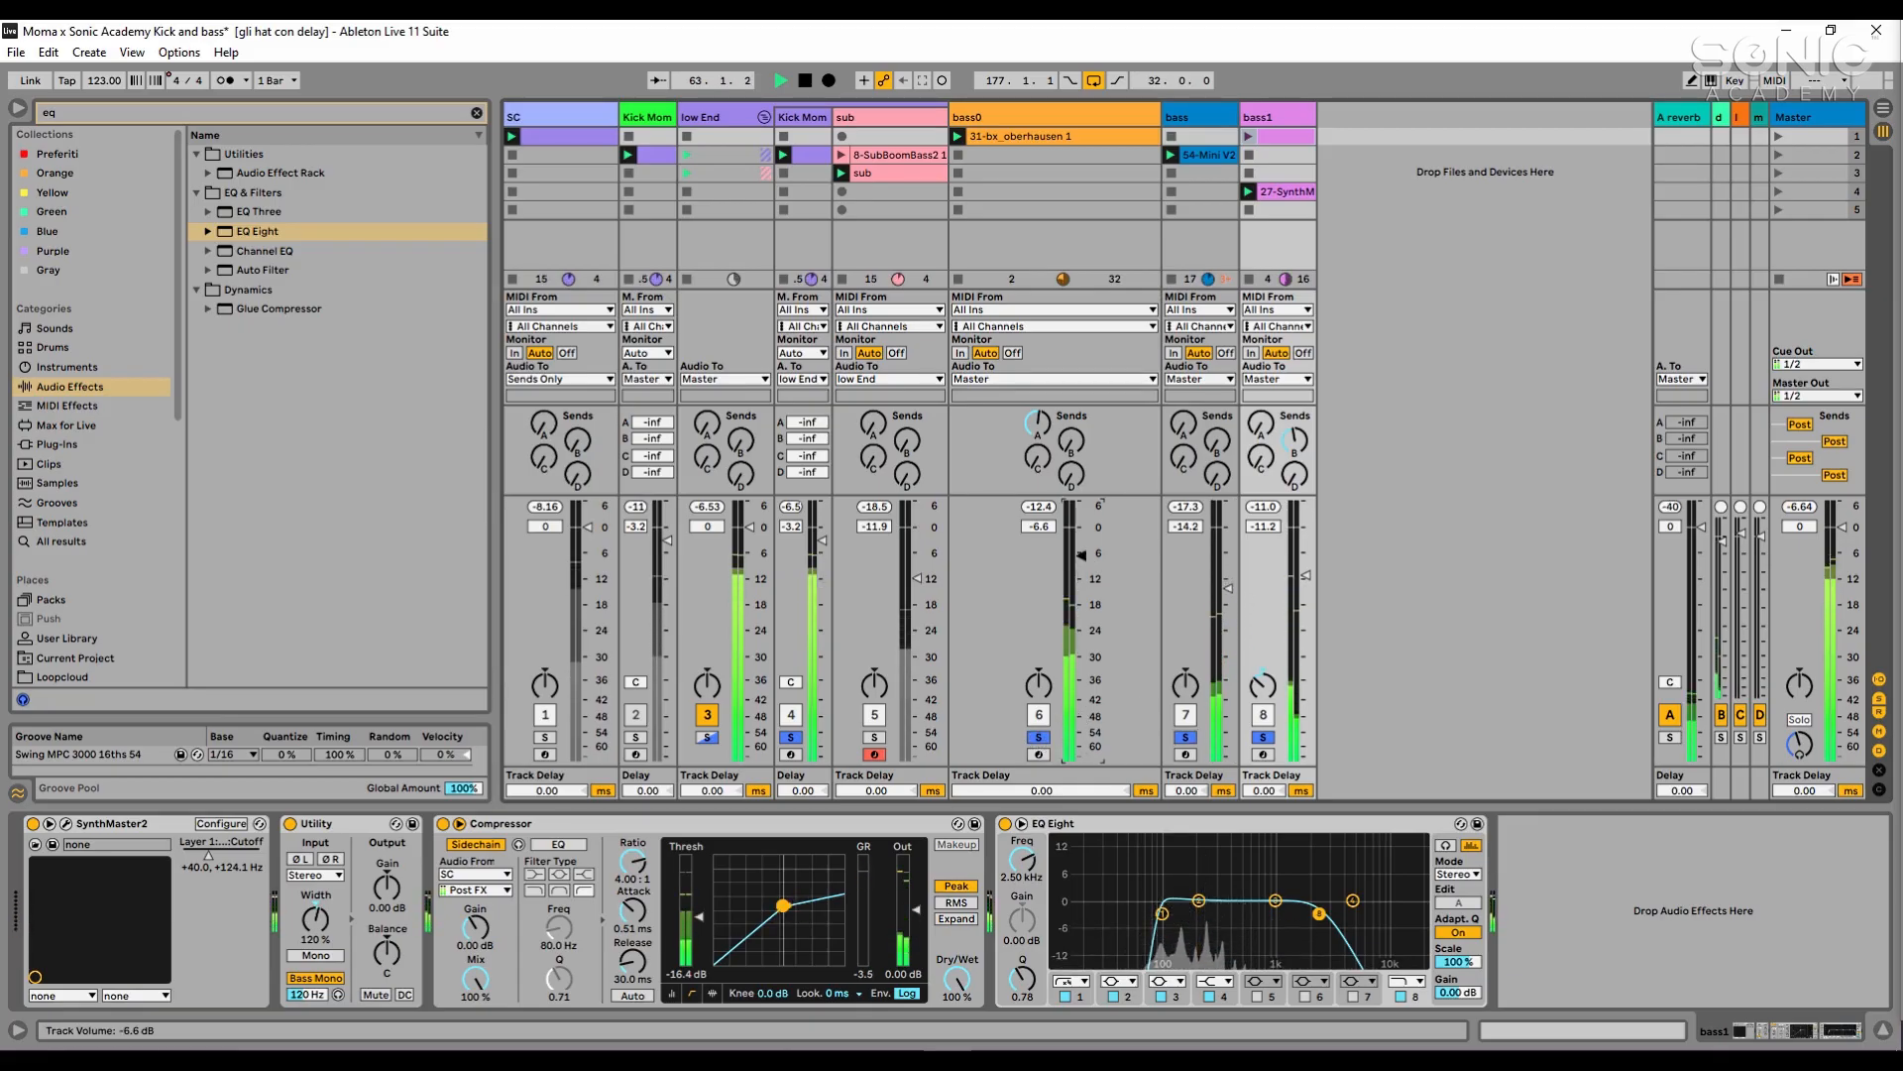
pyautogui.moveTo(1082, 556); pyautogui.dragTo(1081, 558)
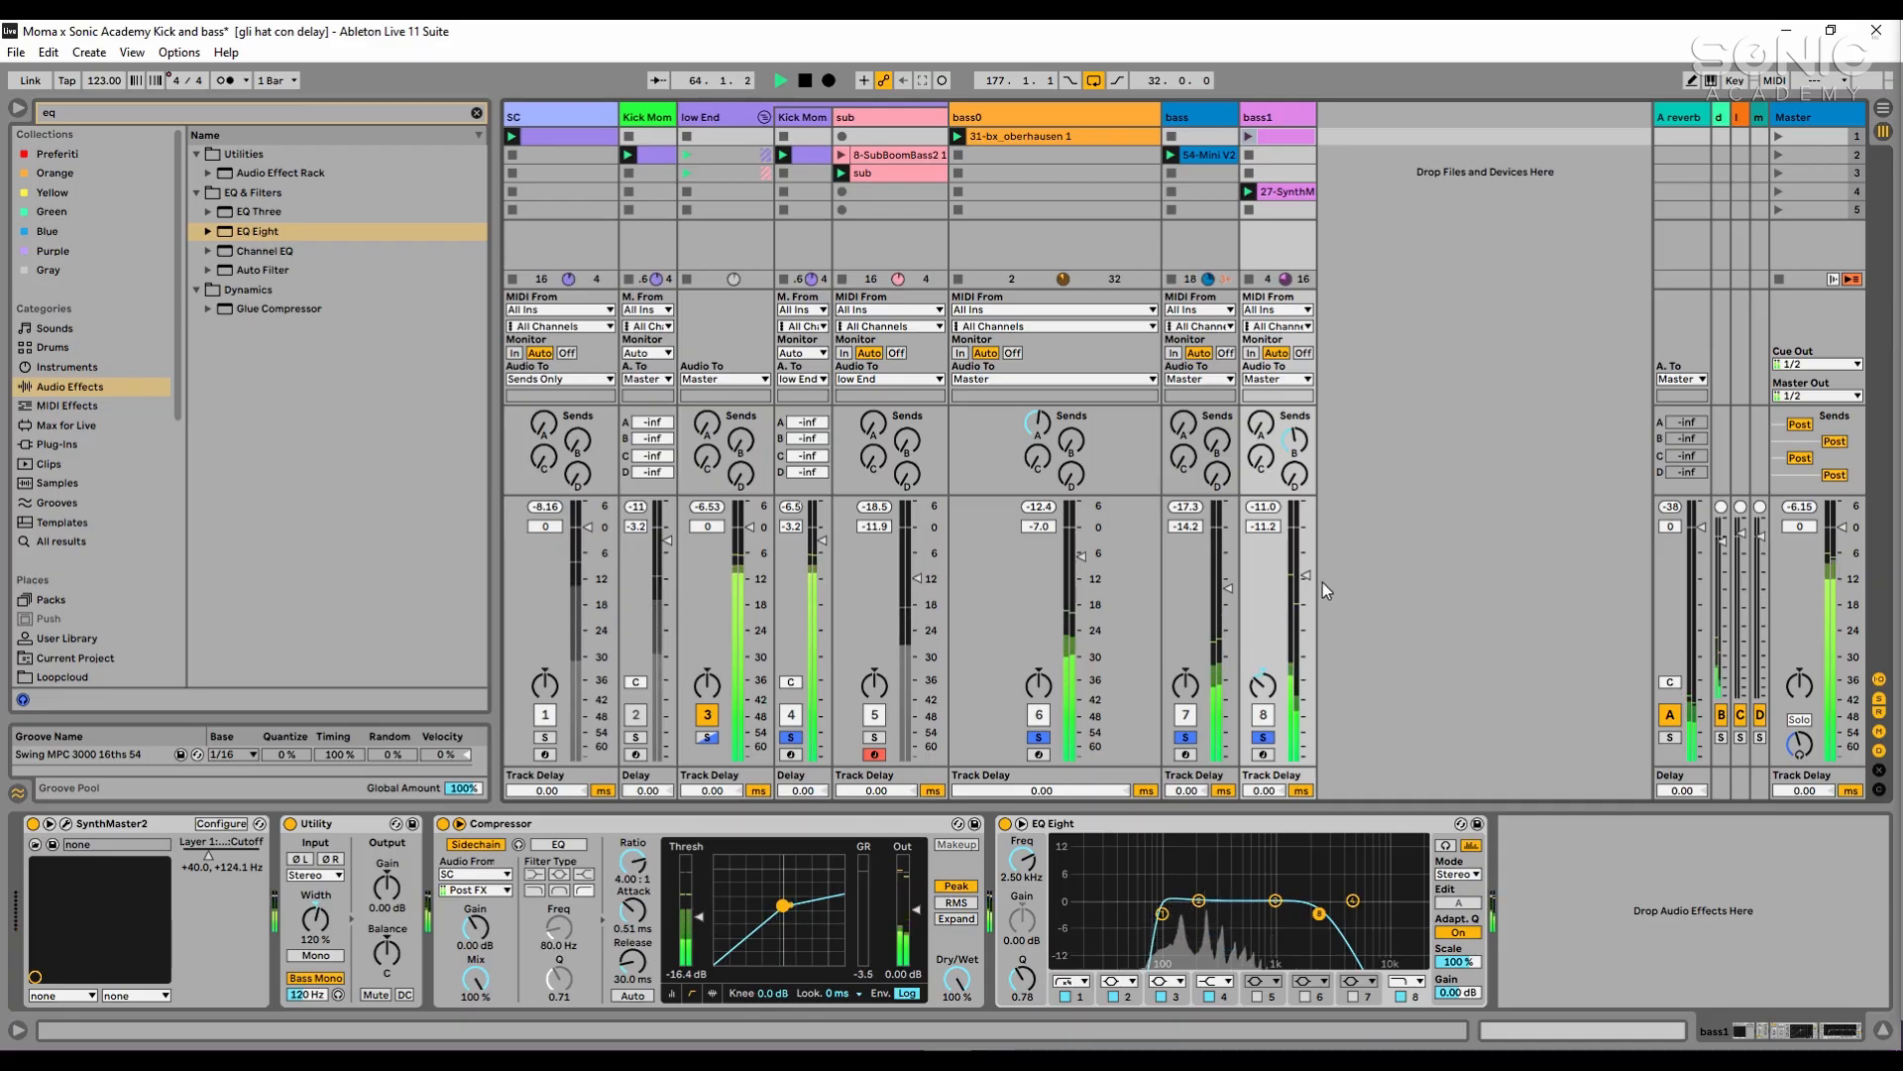
pyautogui.moveTo(1305, 575); pyautogui.dragTo(1306, 573)
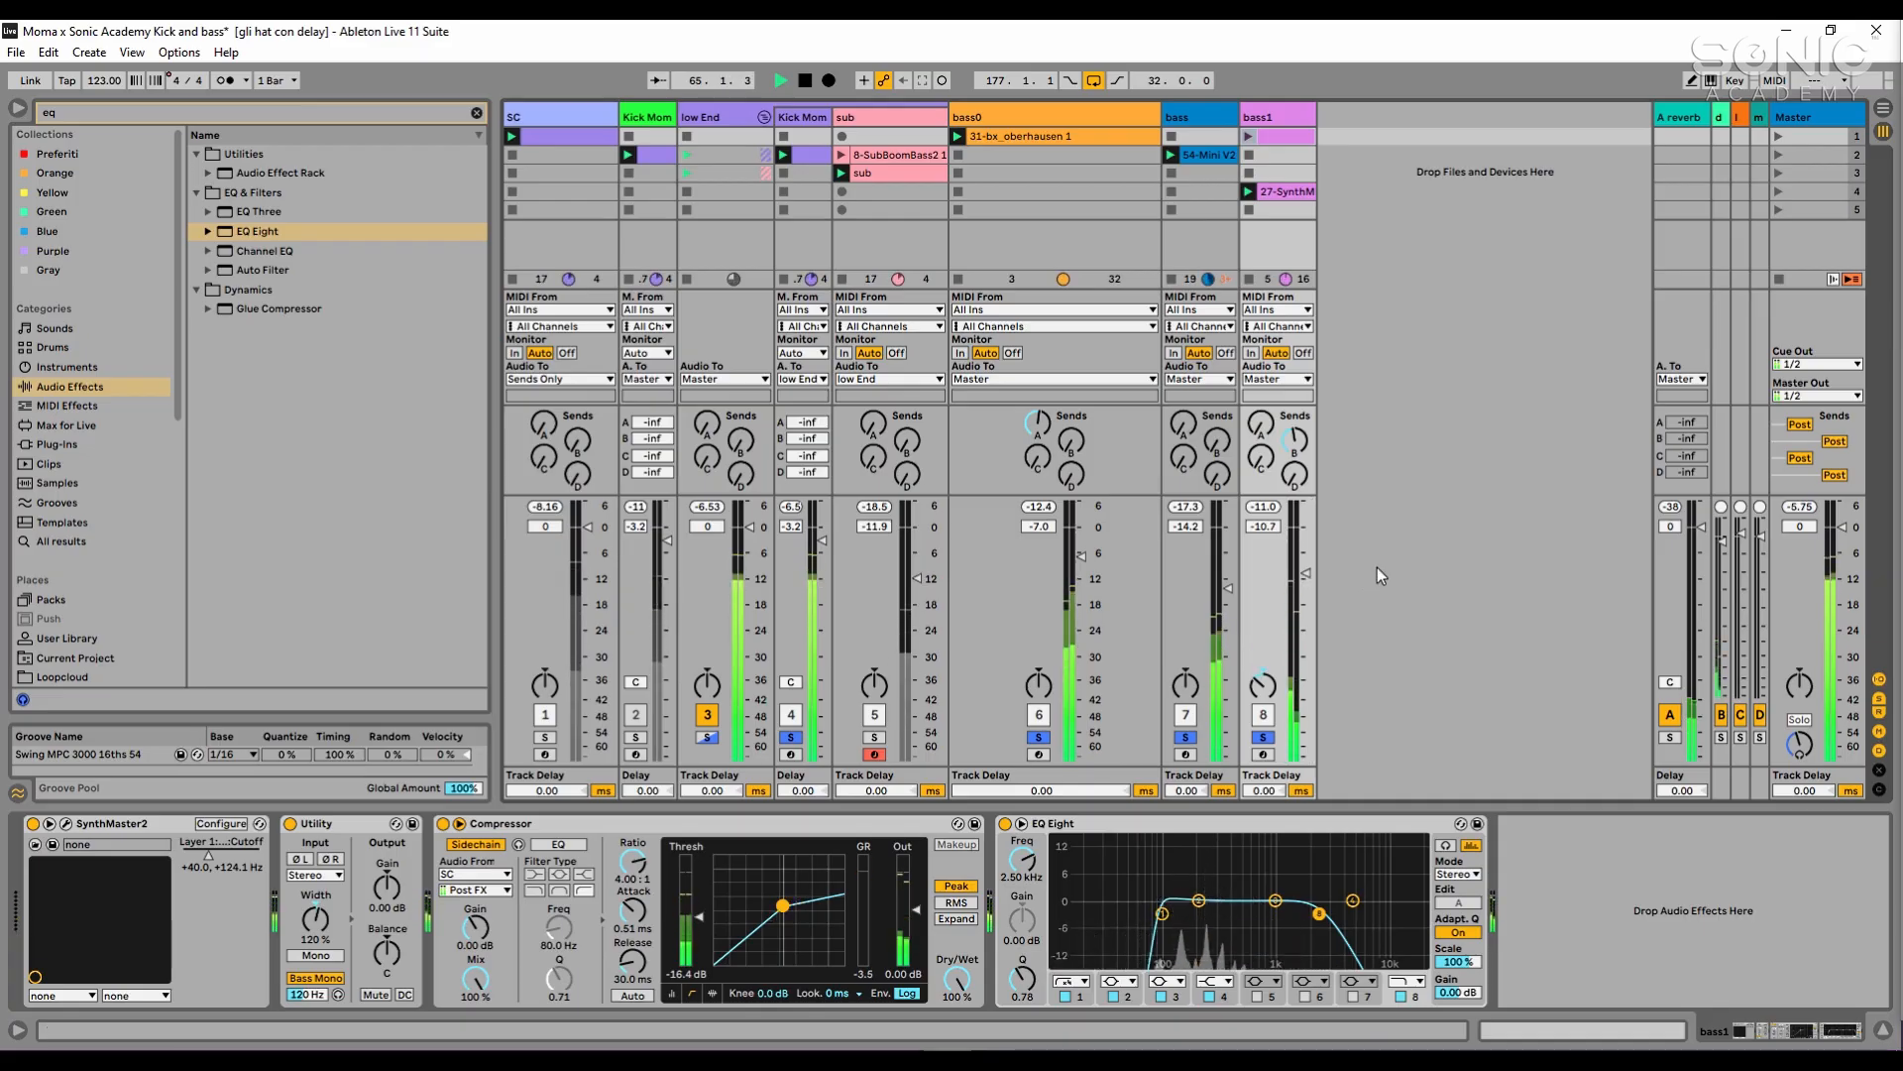
pyautogui.press('space')
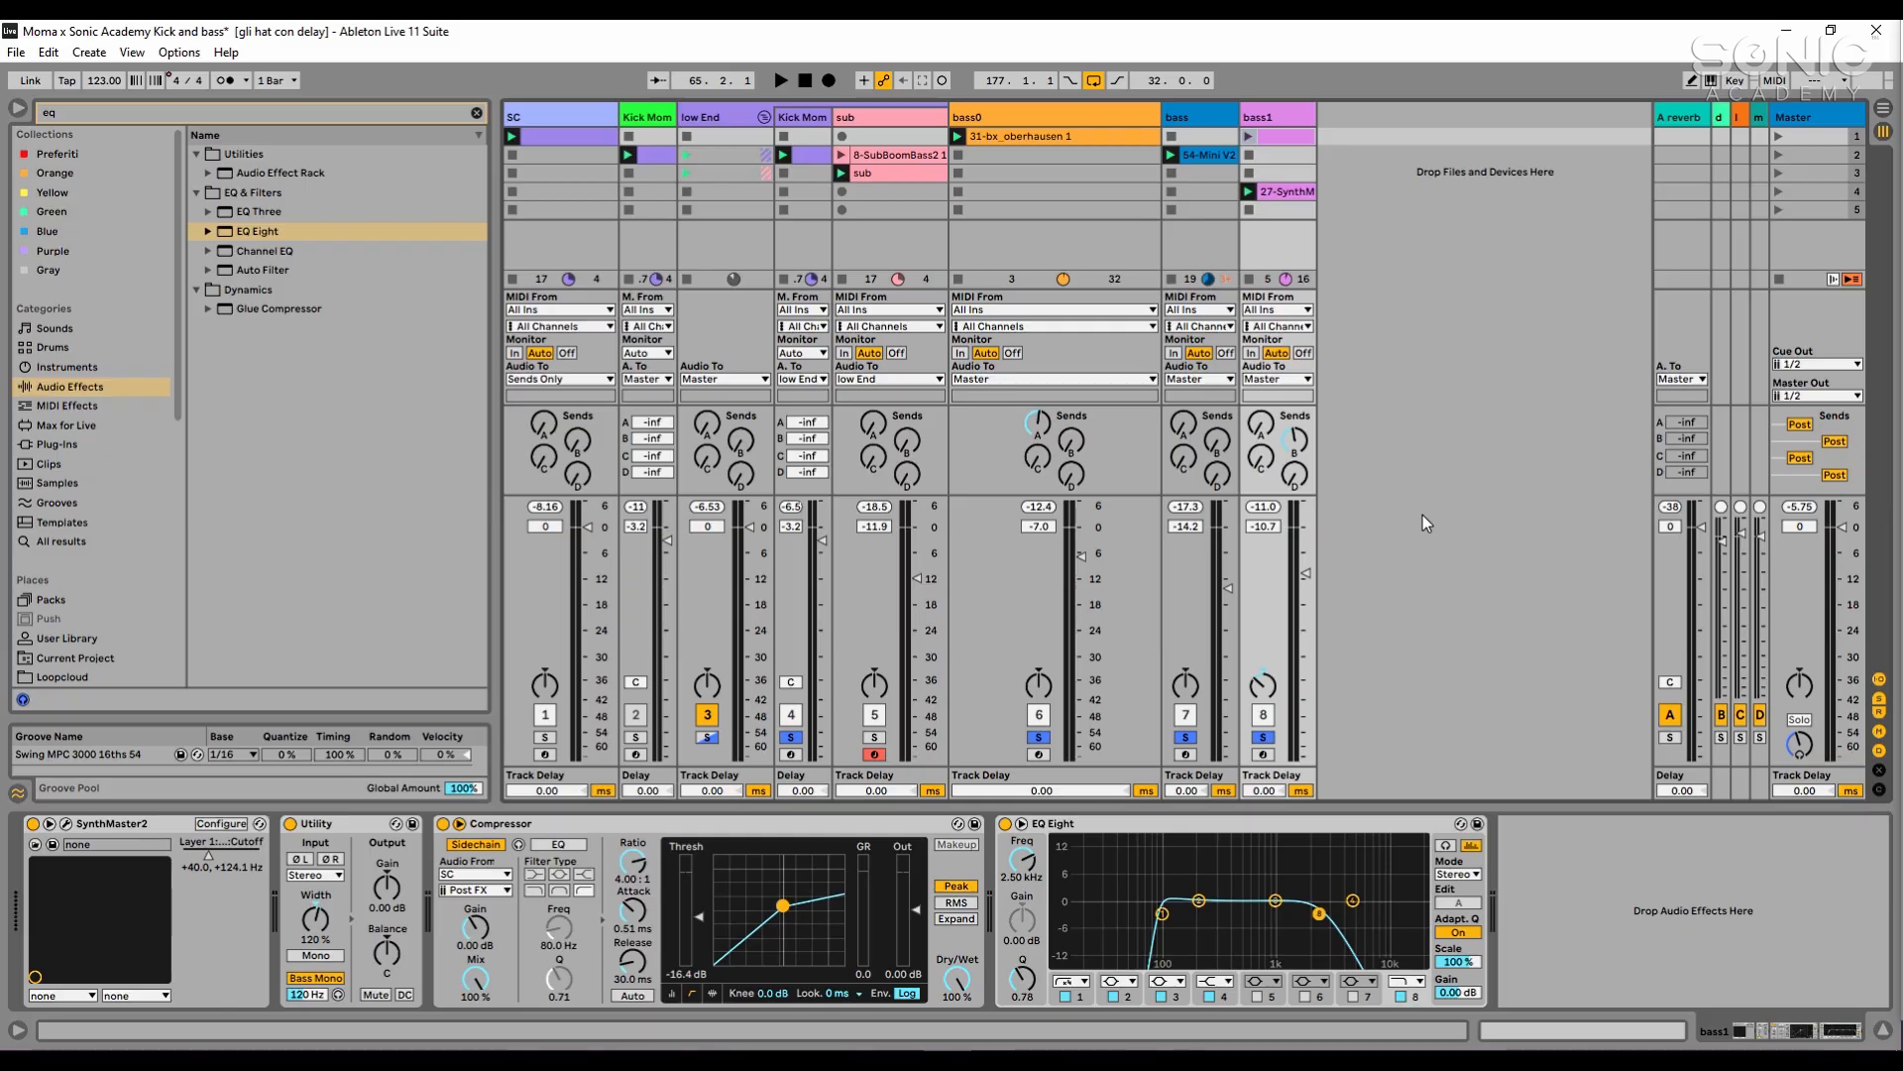
pyautogui.press('space')
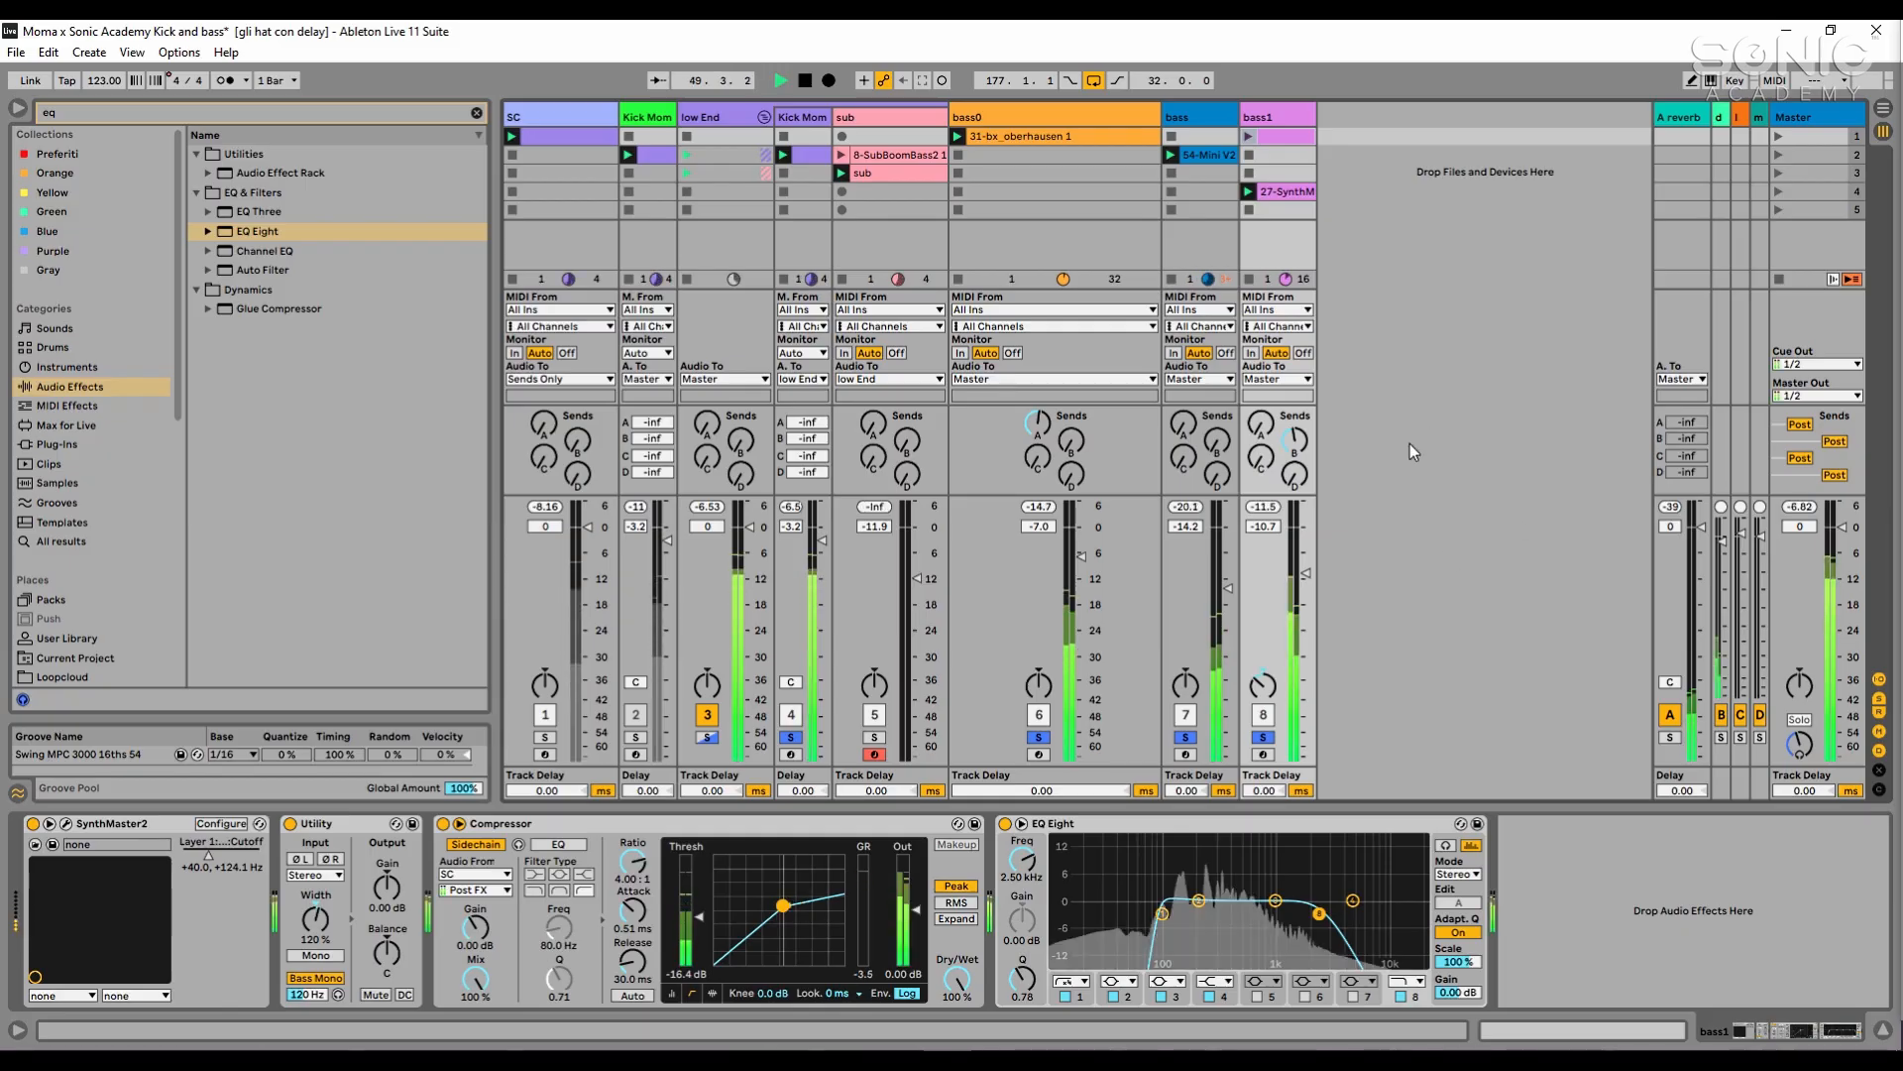
# - Compare the MIDI notes of the bass1, bass and bass0 clips together in the note editor
pyautogui.press('space')
pyautogui.click(1283, 190)
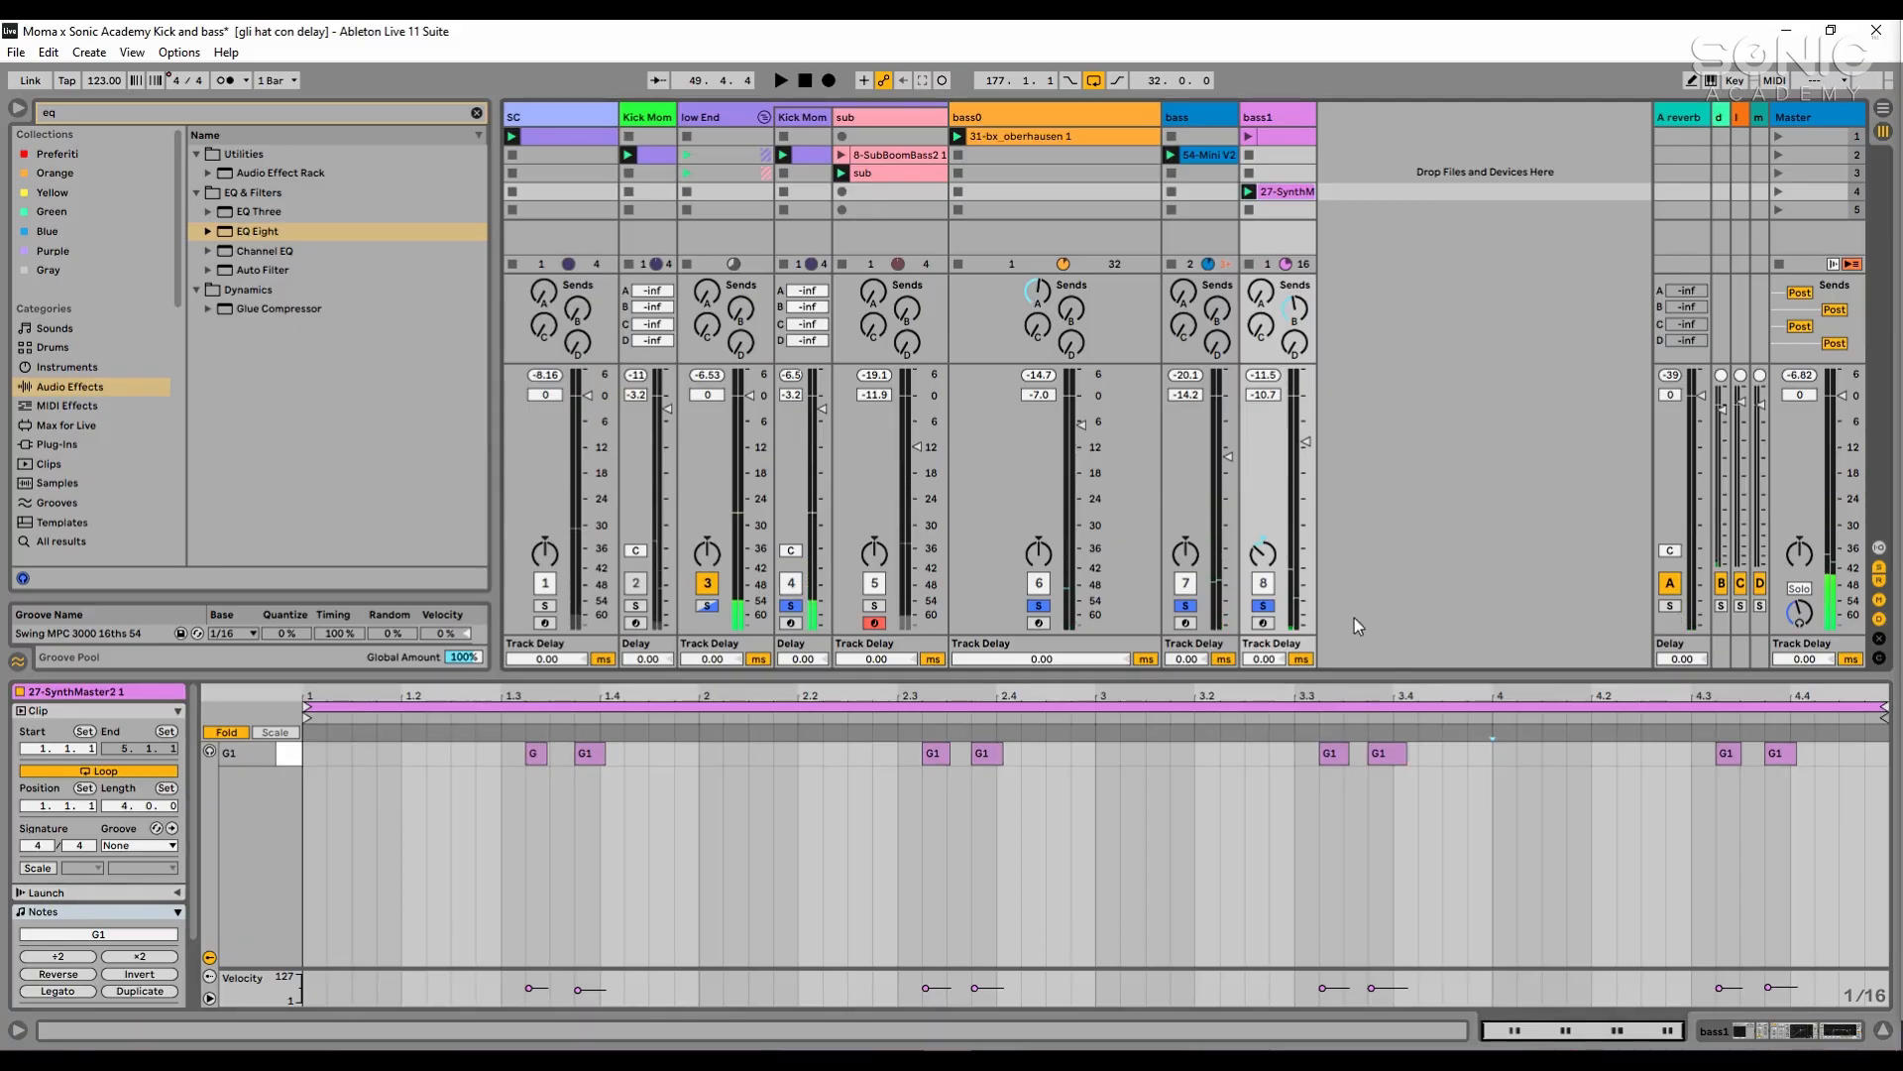
pyautogui.keyDown('ctrl'); pyautogui.click(1211, 156); pyautogui.keyUp('ctrl')
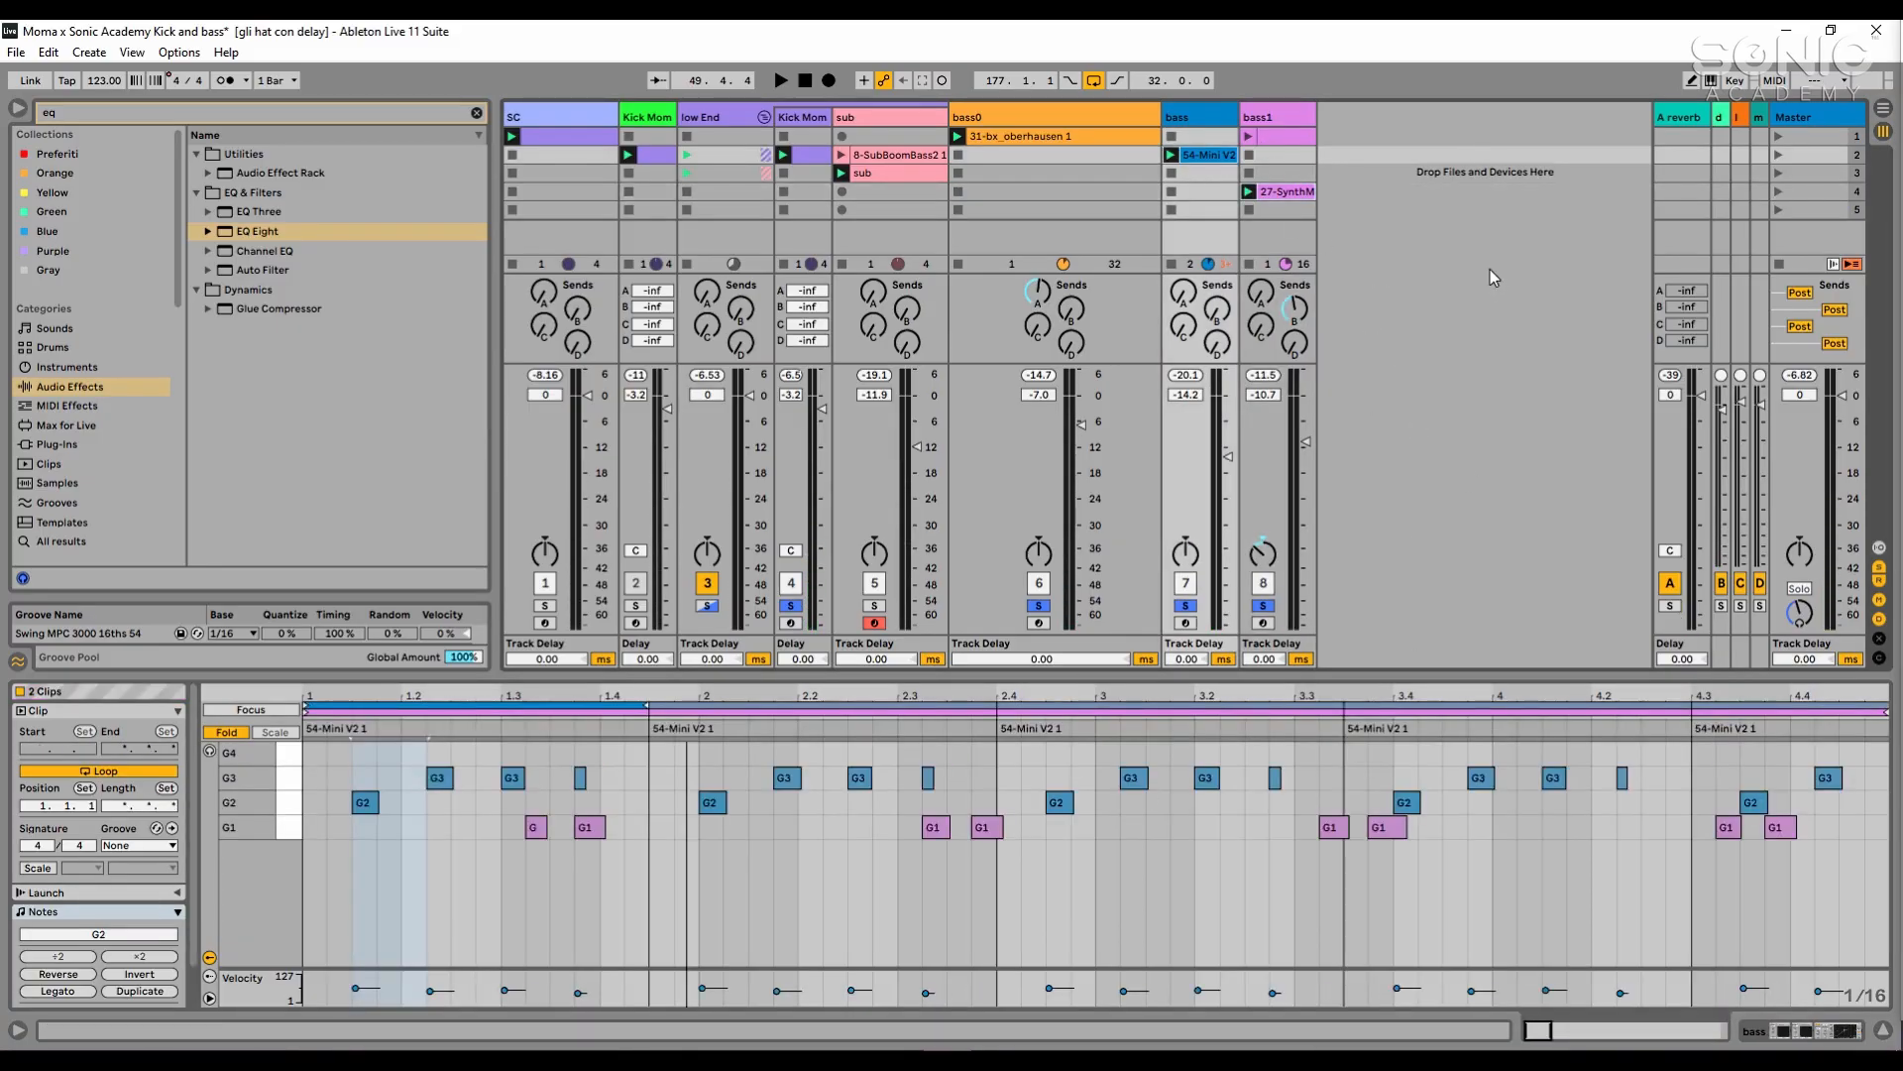
pyautogui.keyDown('ctrl'); pyautogui.click(1081, 140); pyautogui.keyUp('ctrl')
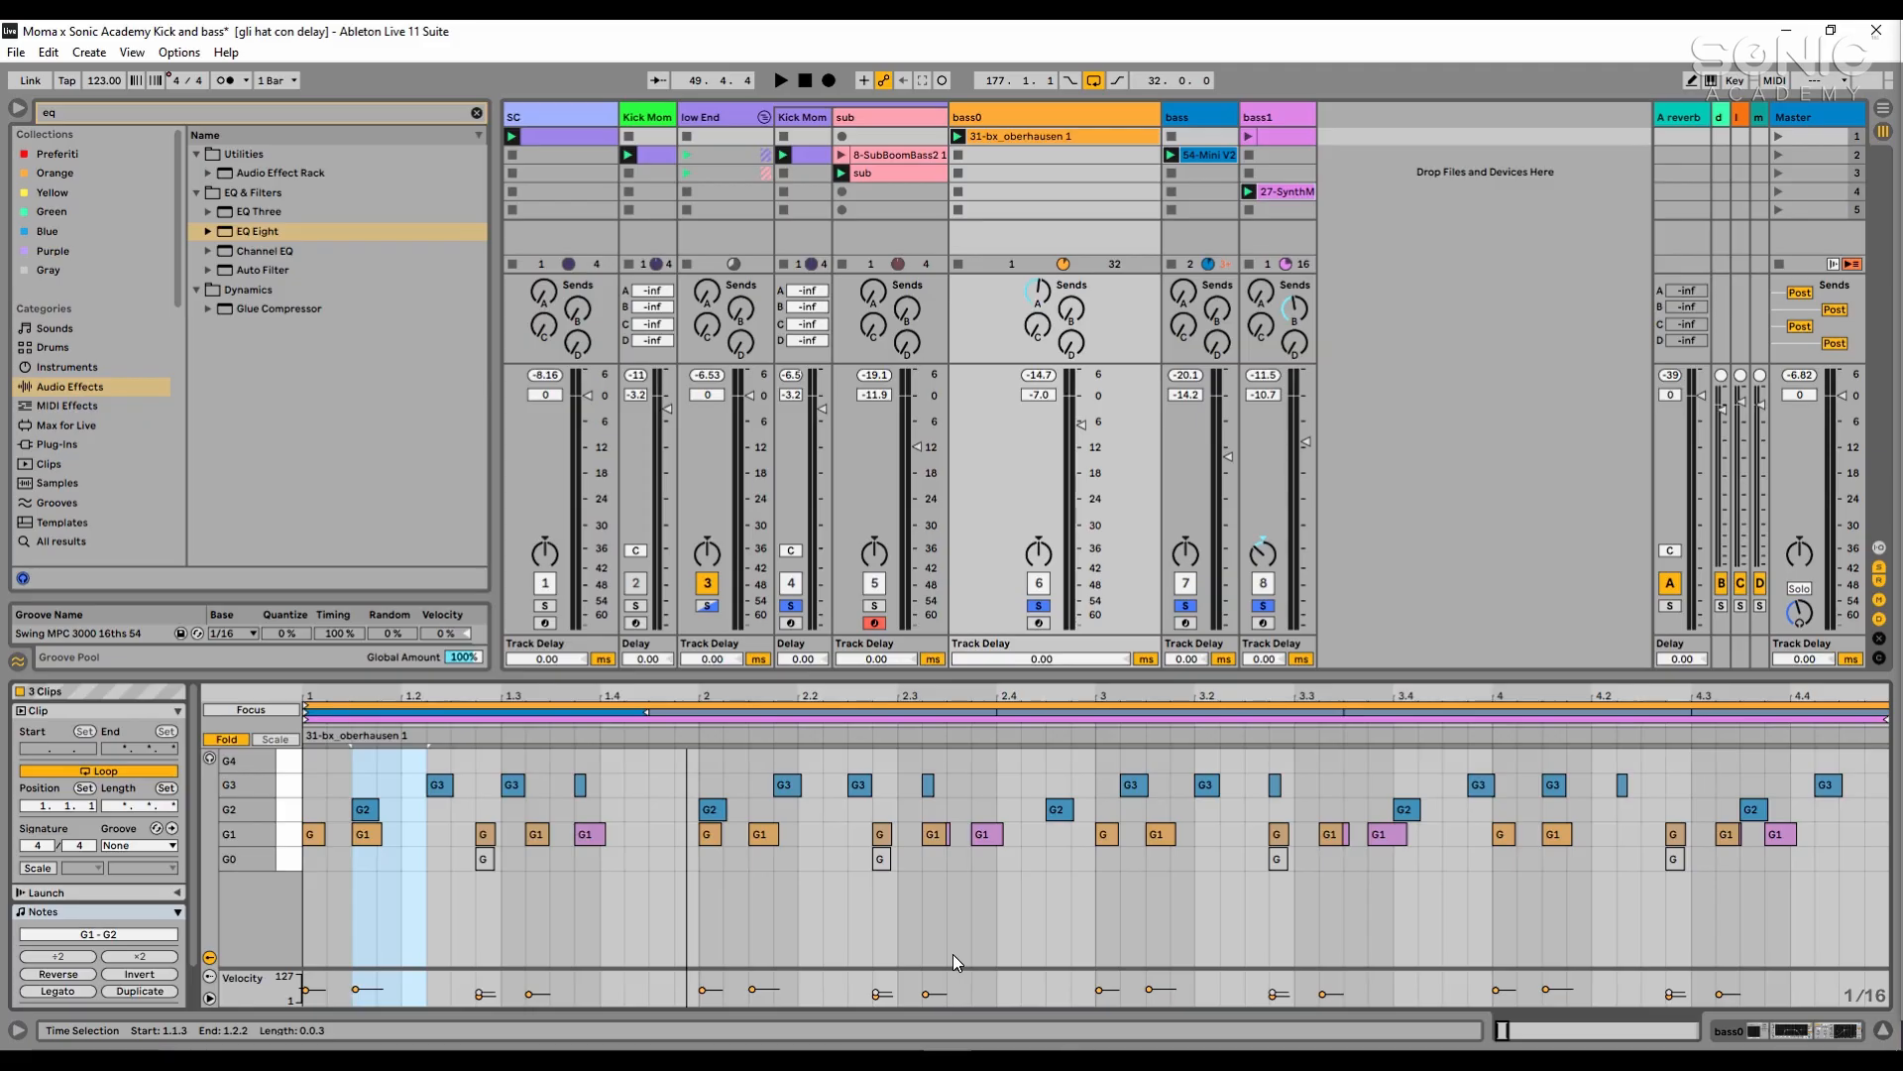
# - Listen to bass0, bass and bass1 playing with the kick and view the full note pattern of bass0's clip
pyautogui.click(1528, 510)
pyautogui.press('space')
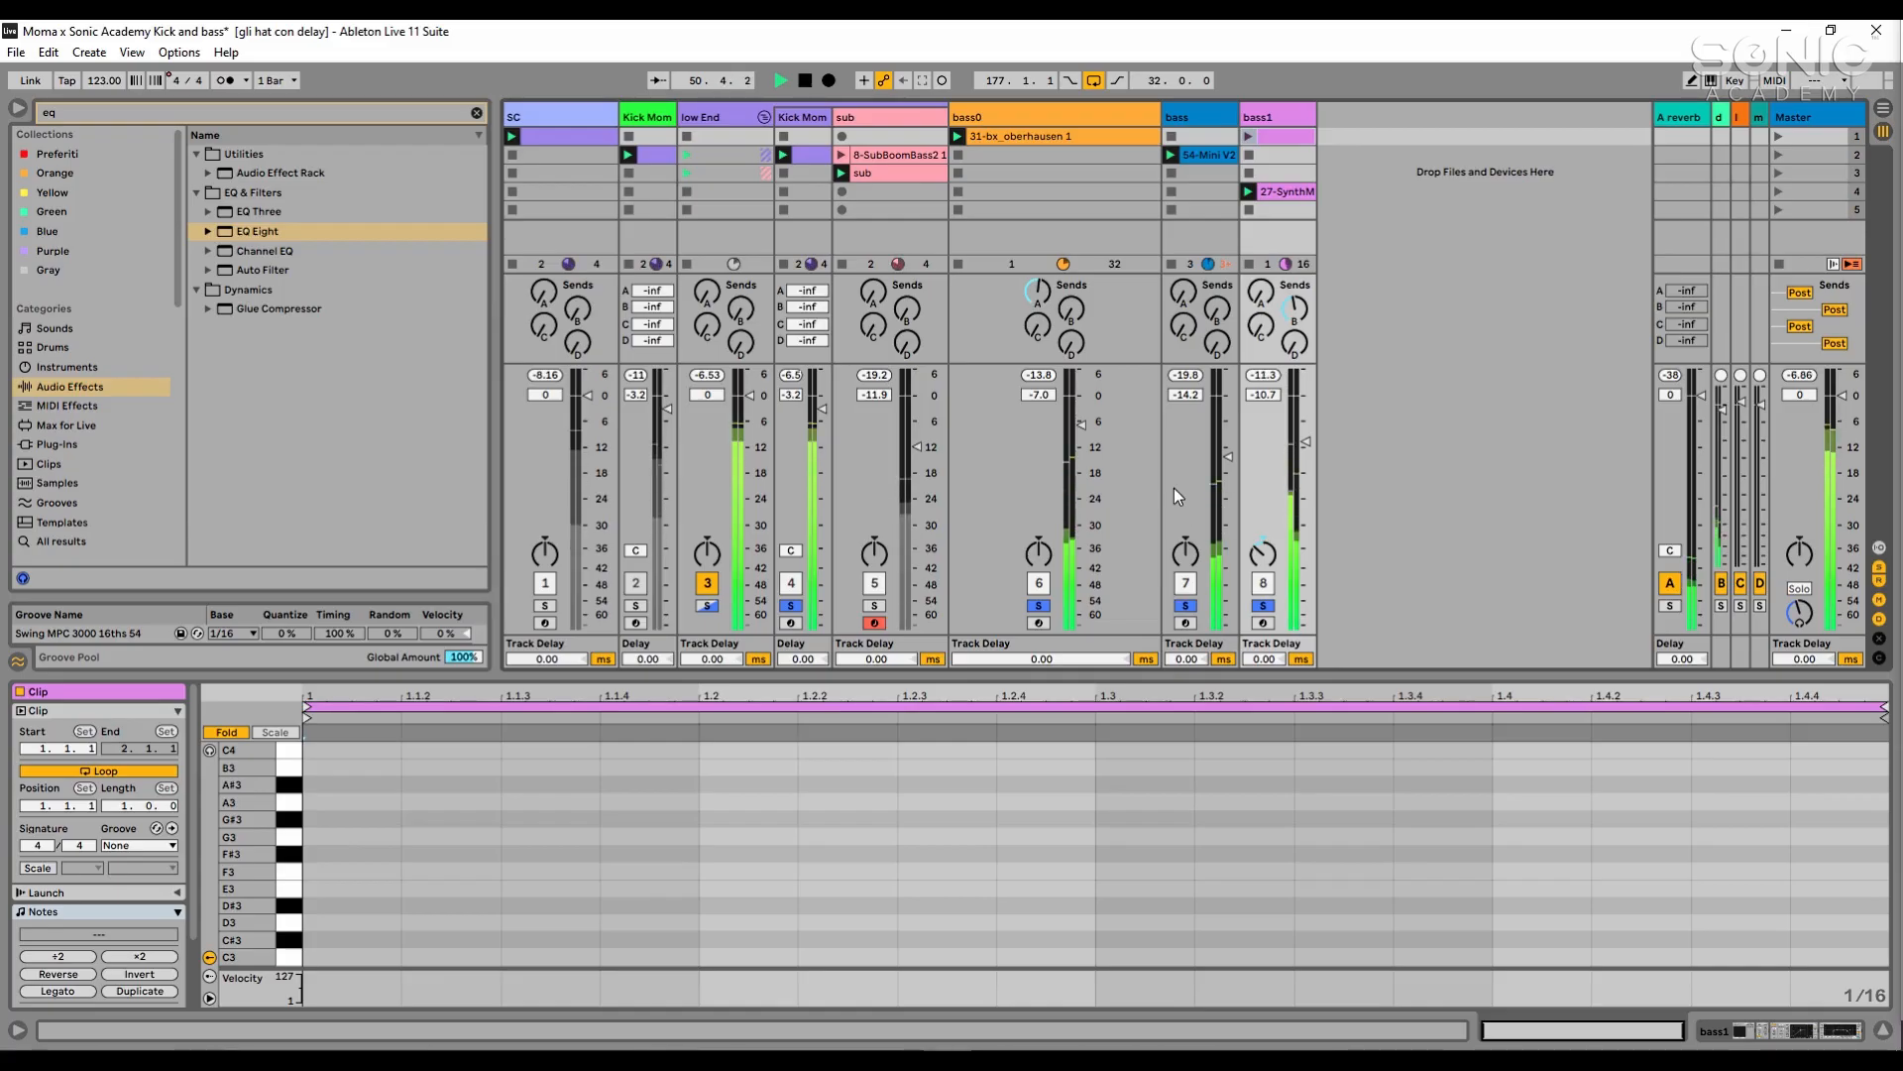
pyautogui.press('space')
pyautogui.click(1156, 139)
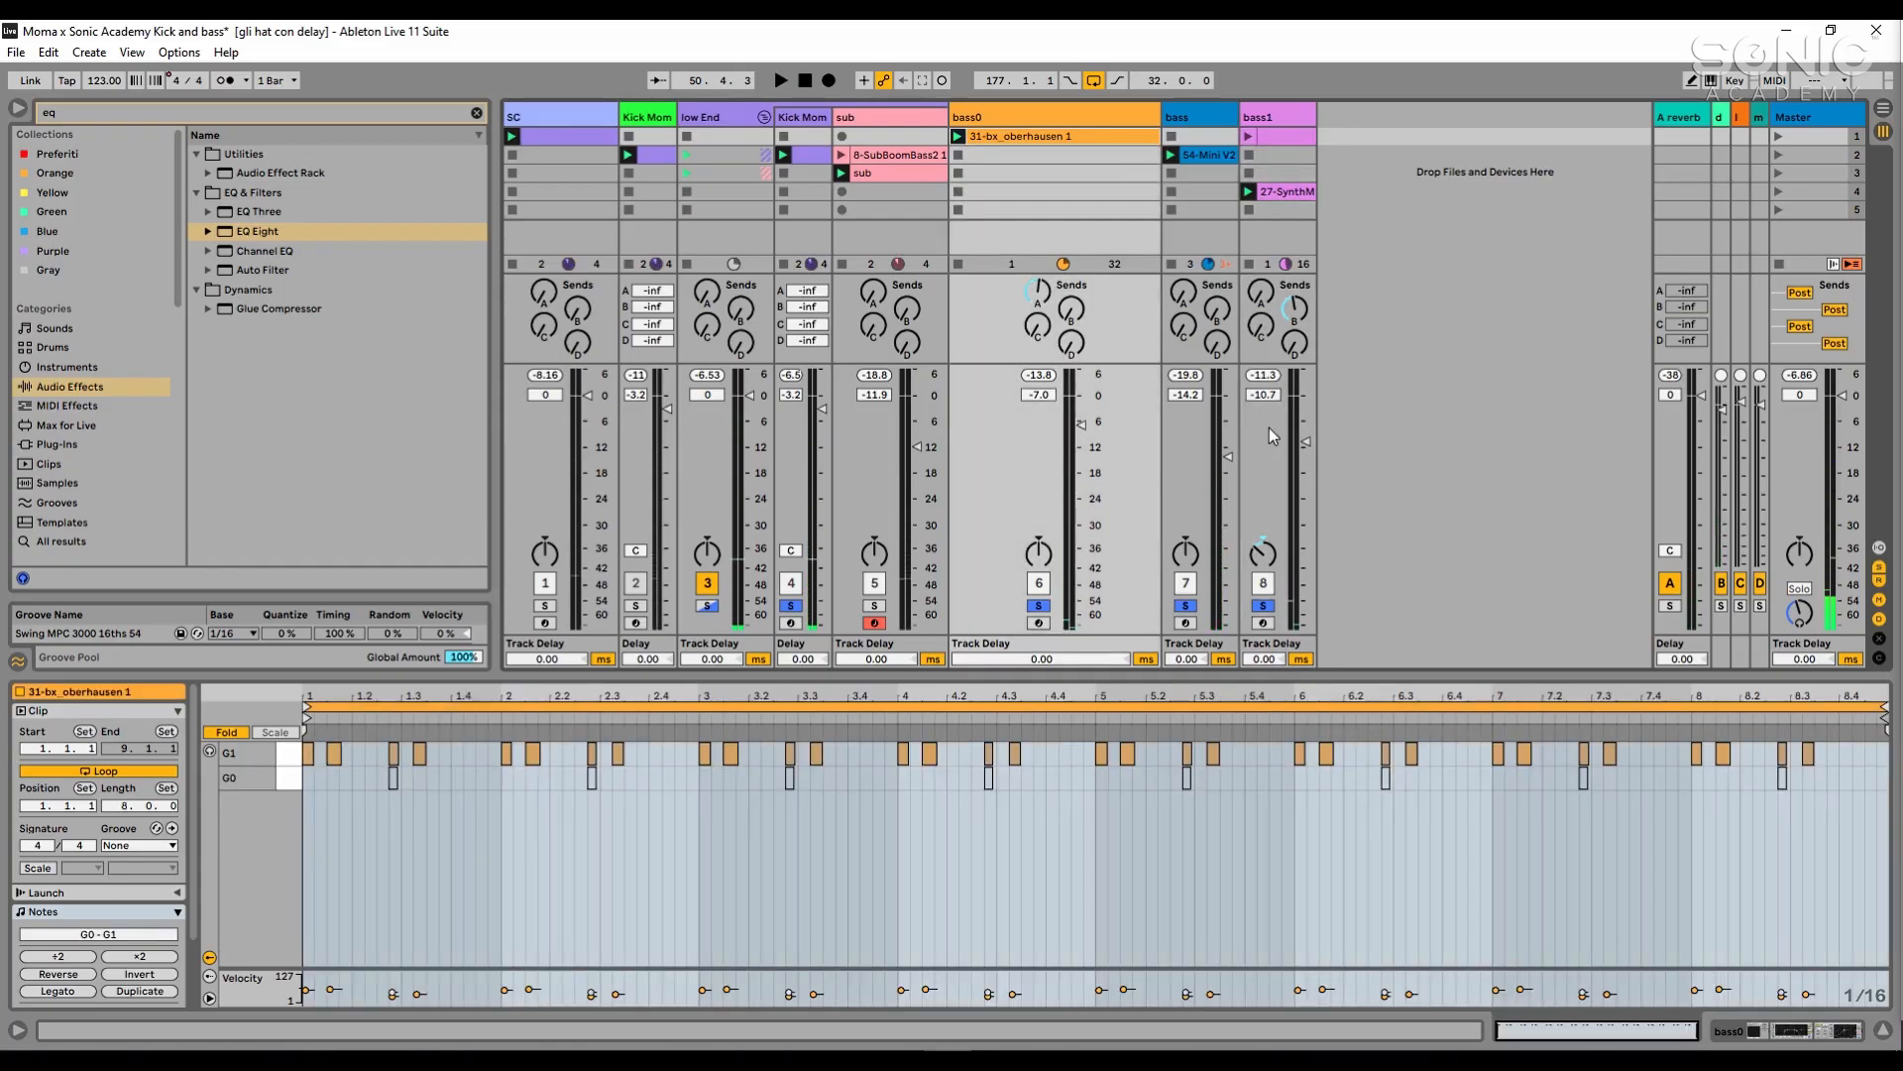
pyautogui.press('space')
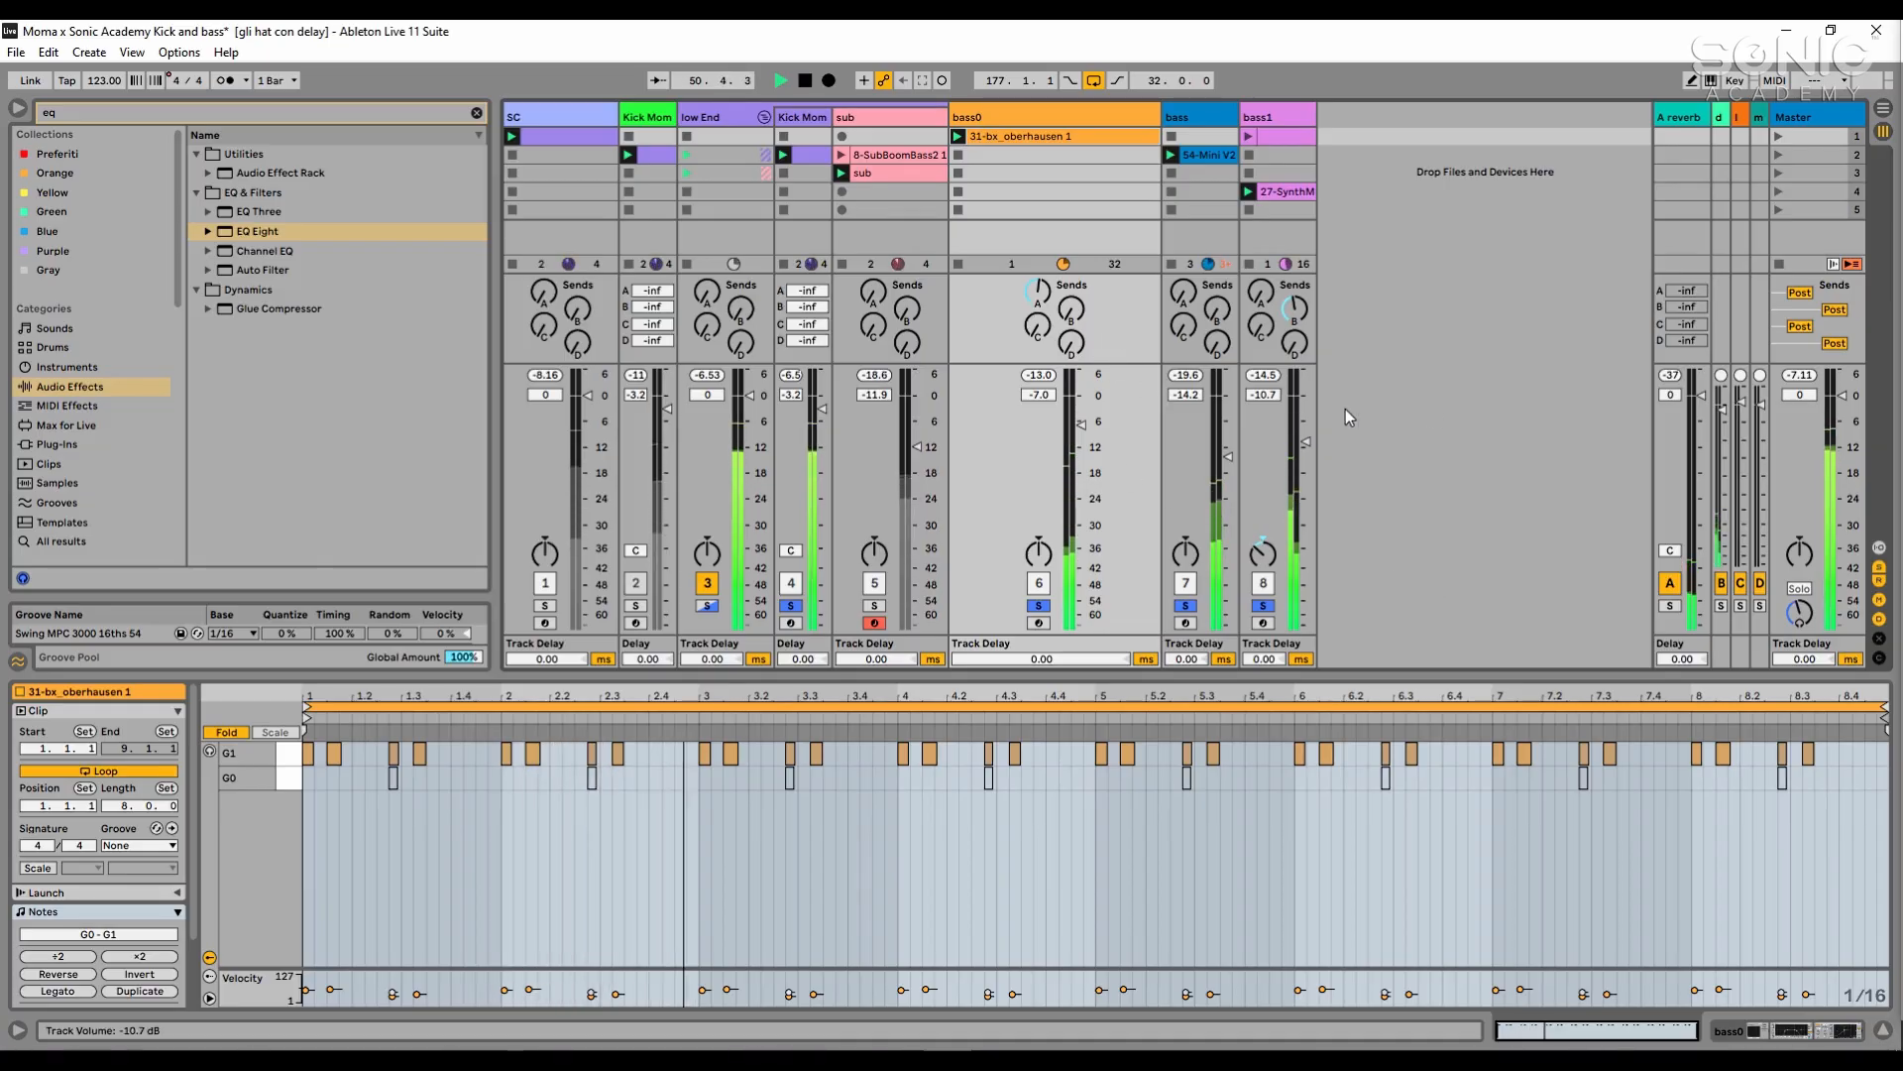
pyautogui.press('space')
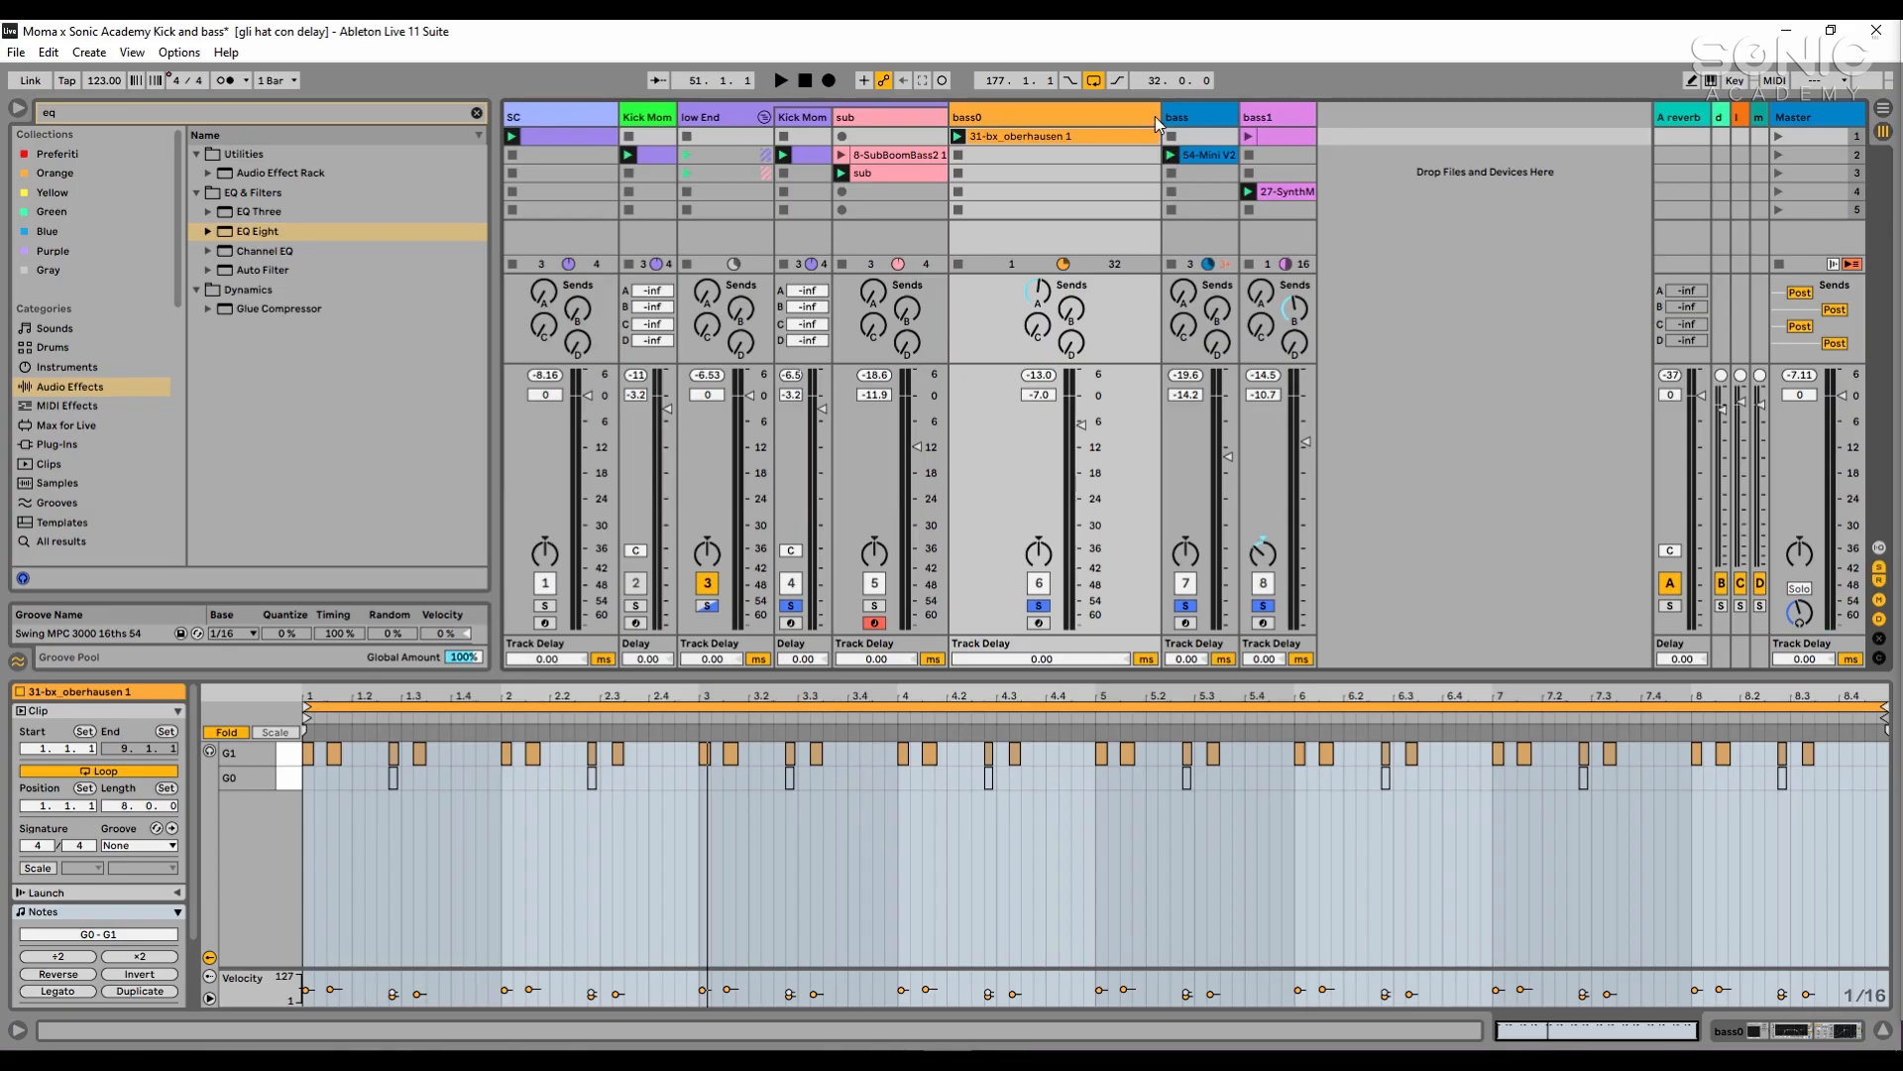
# - Narrow the bass0 track column and select the first clip slot of bass1
pyautogui.moveTo(1160, 116); pyautogui.dragTo(1083, 116)
pyautogui.click(1253, 240)
pyautogui.doubleClick(1229, 137)
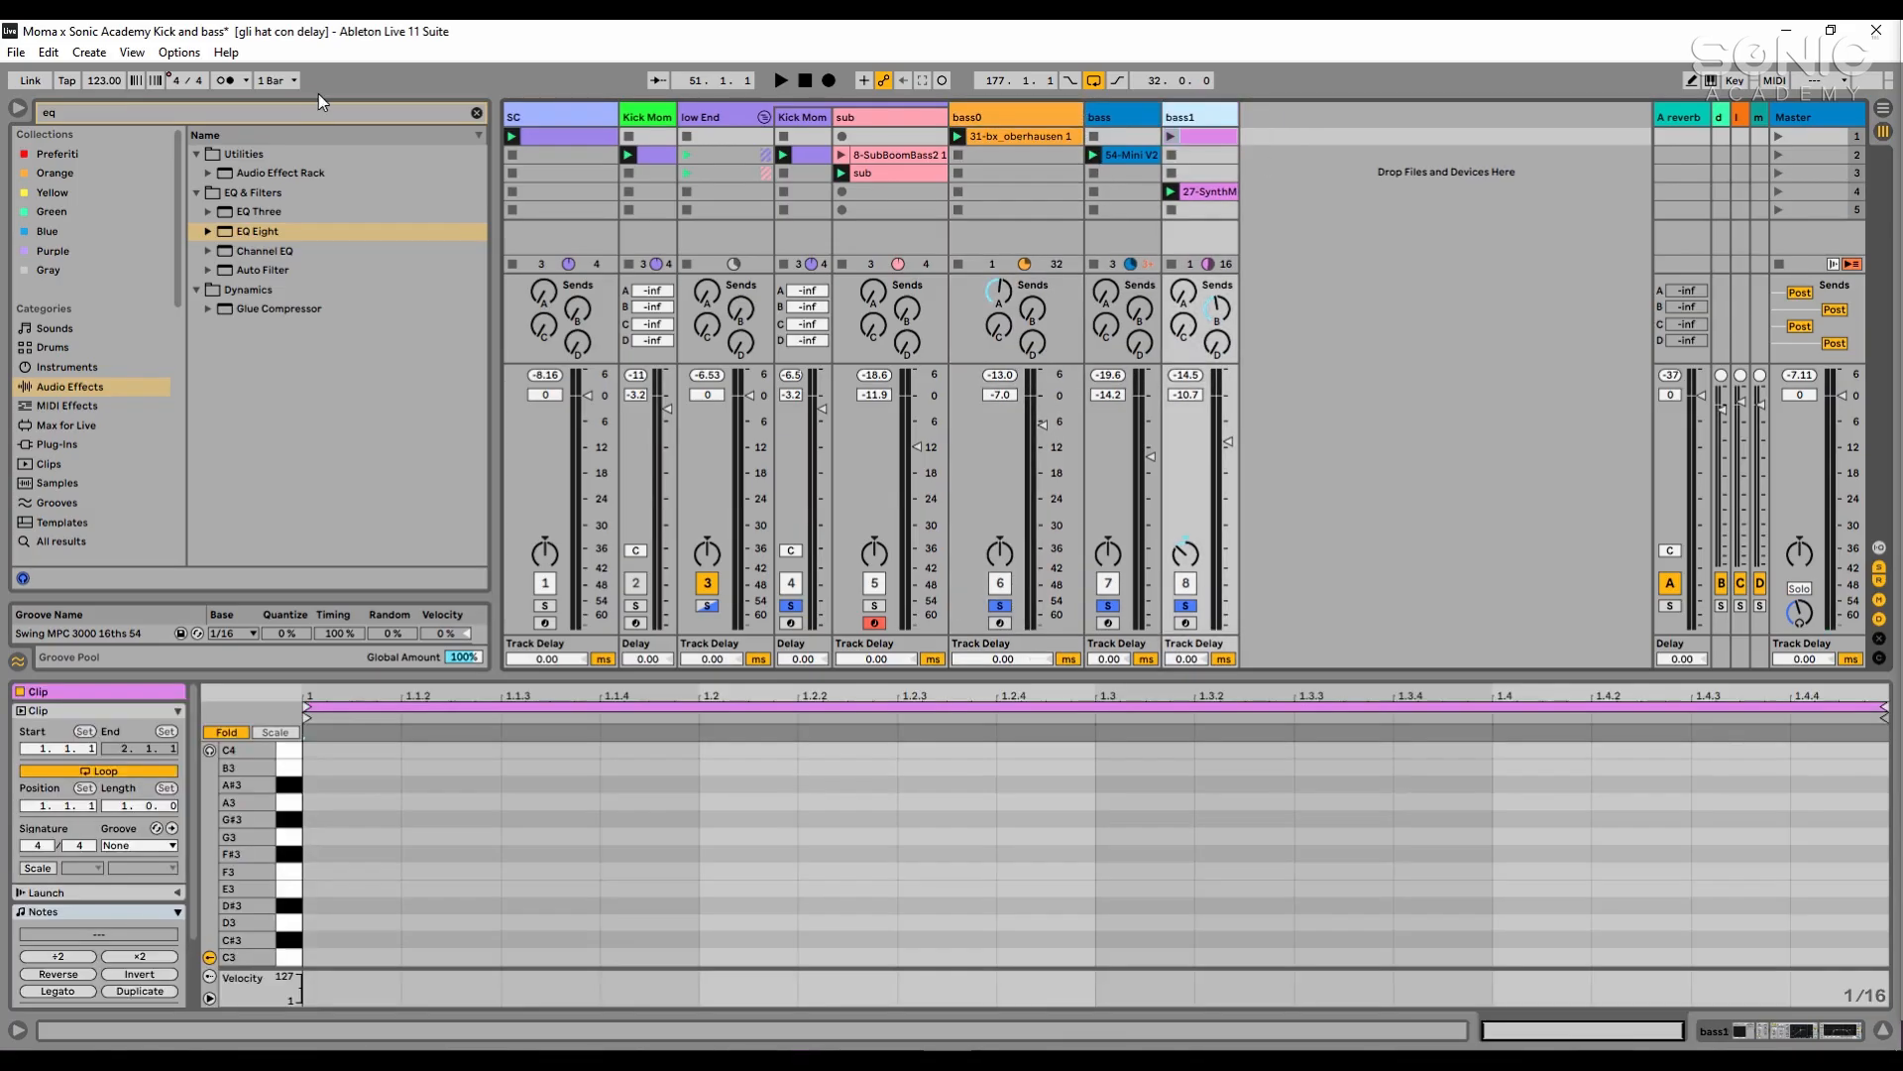
# - Search all browser results for "moma" and load the saved bass2 track from the Kick and bass set after bass1
pyautogui.click(318, 111)
pyautogui.write('moma')
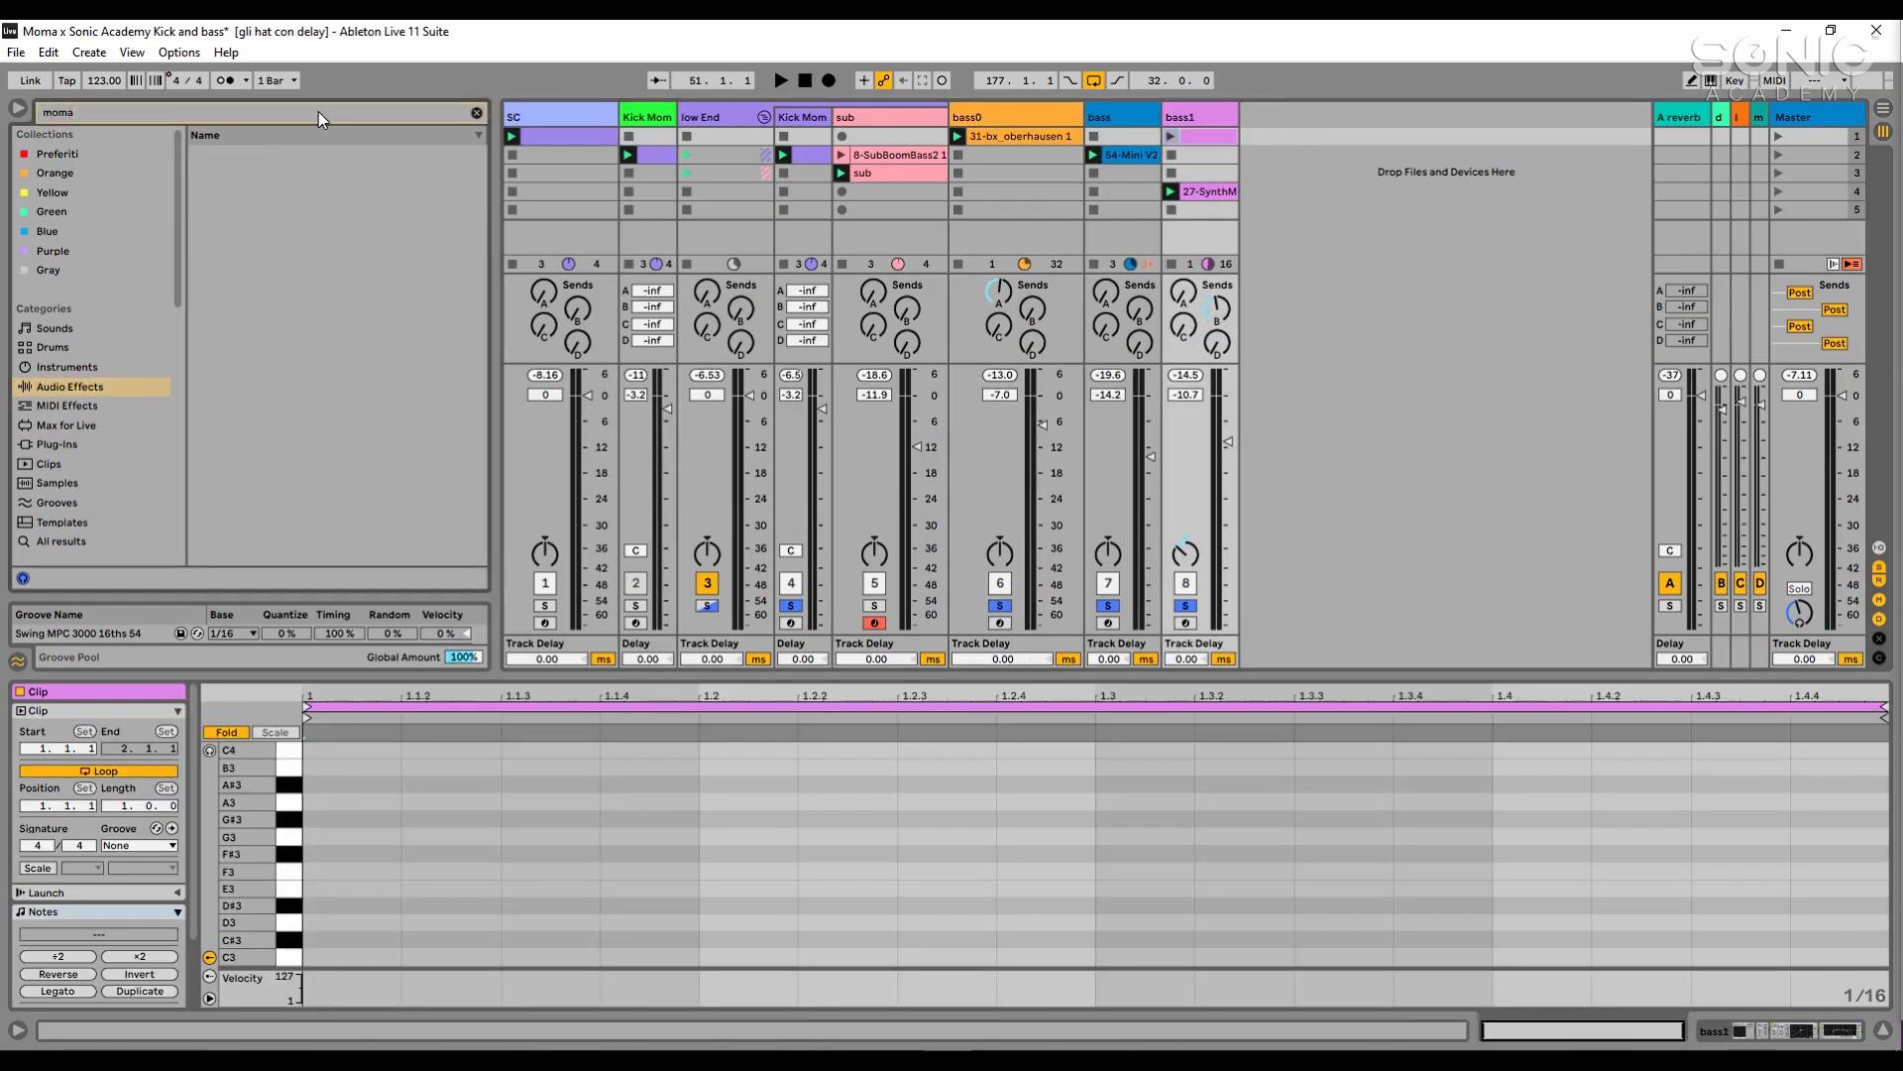
pyautogui.click(104, 462)
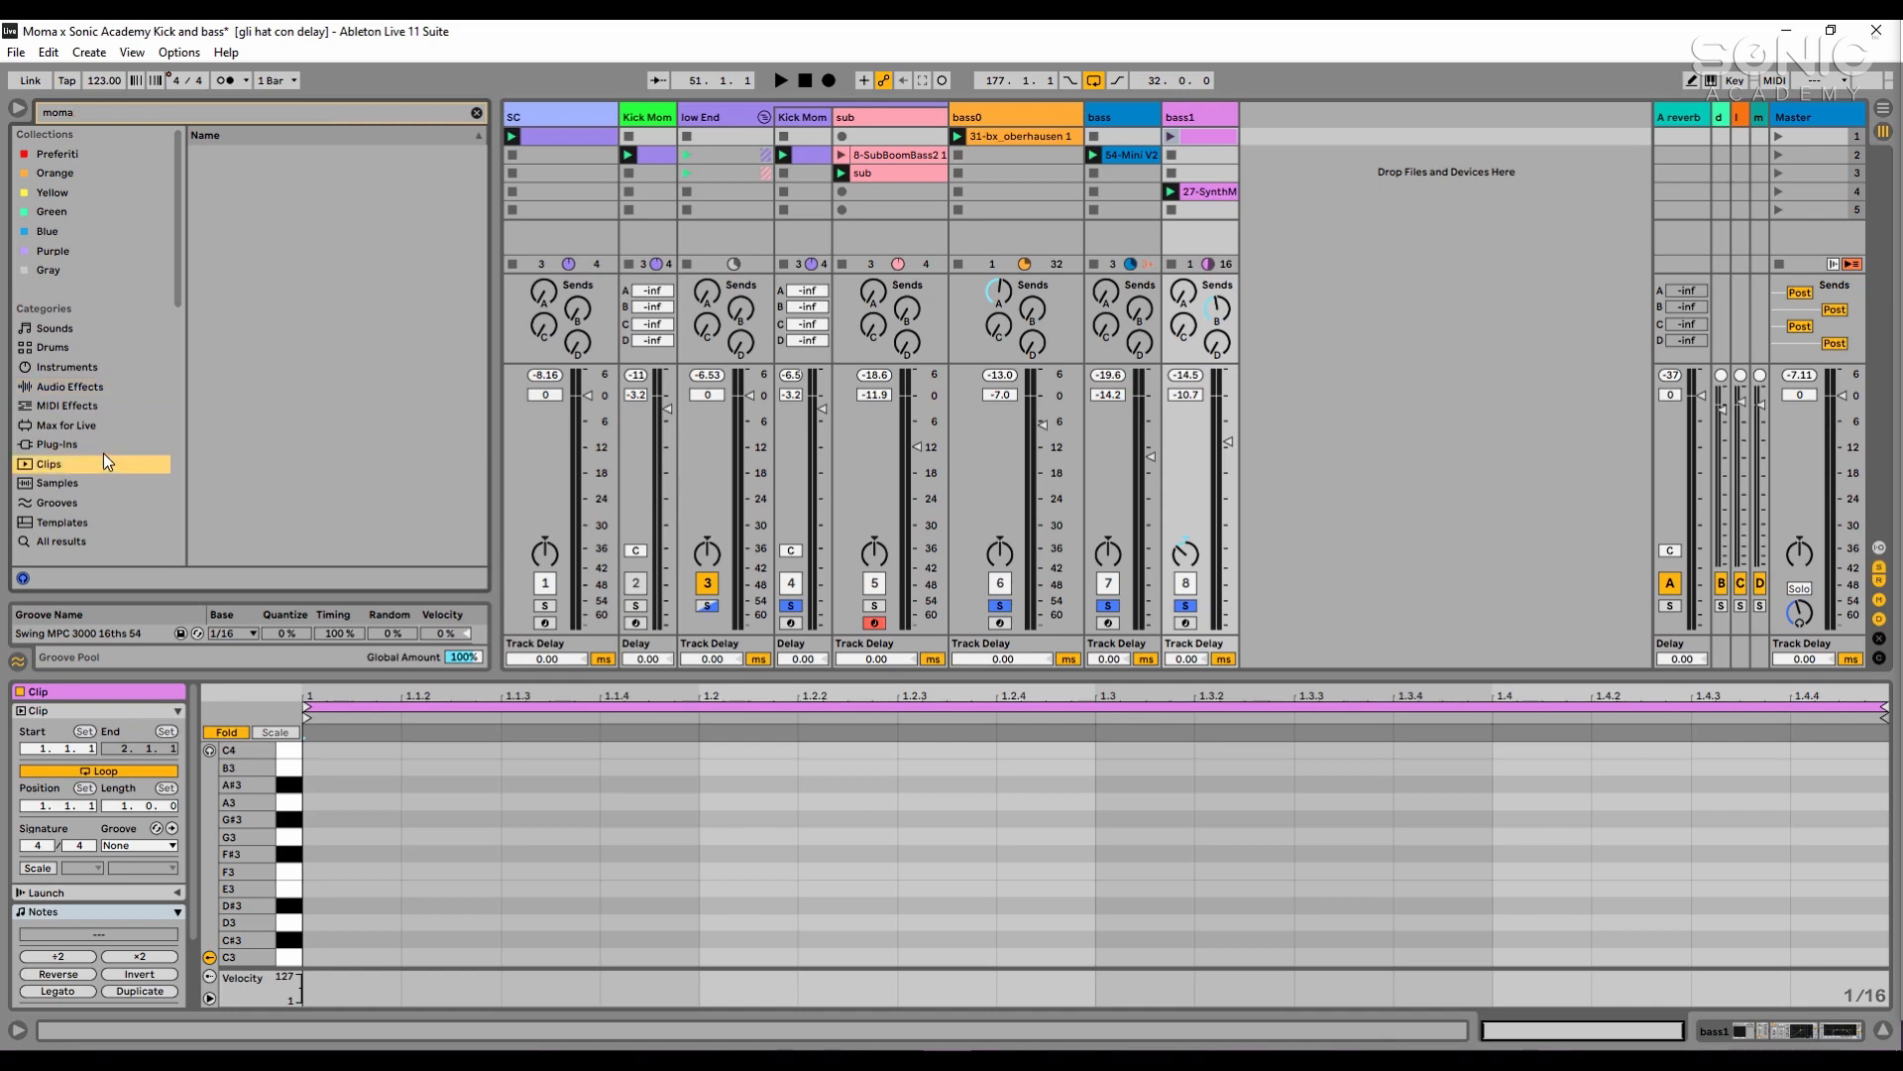
pyautogui.click(105, 539)
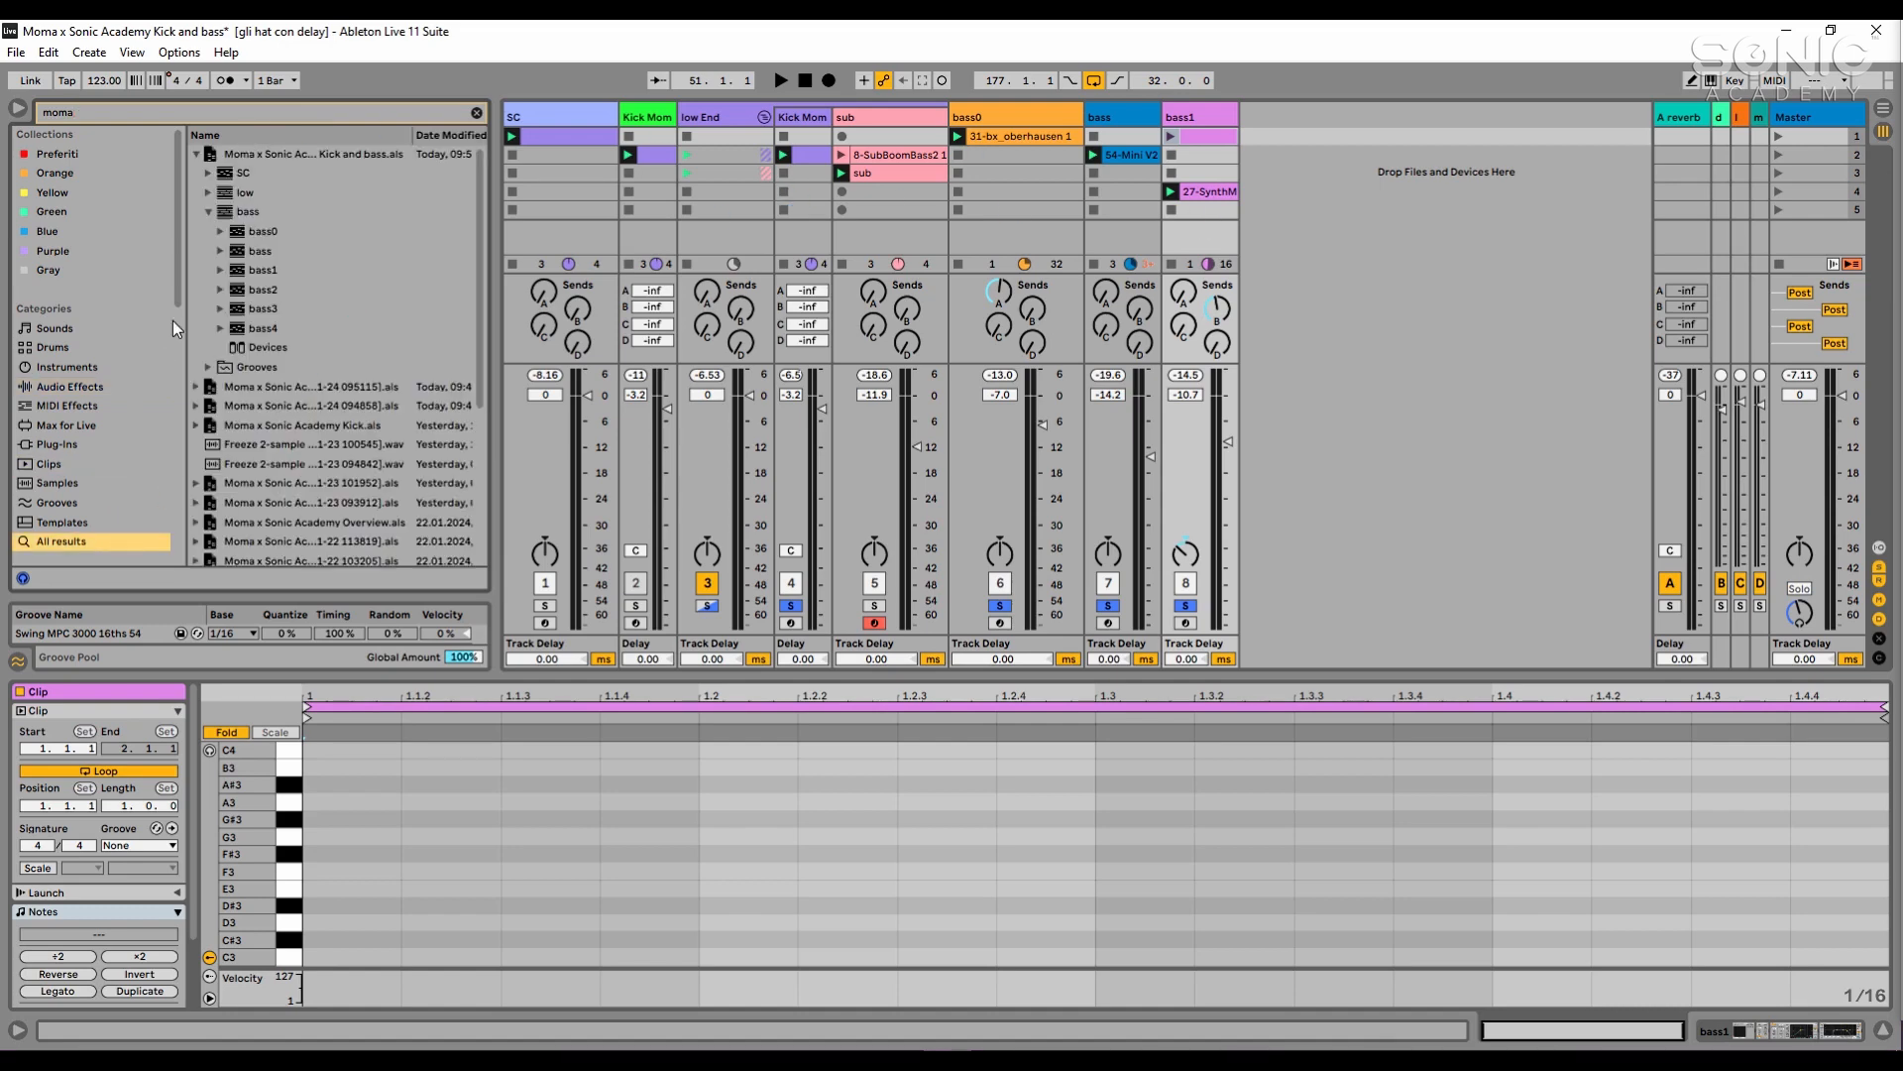
pyautogui.click(287, 314)
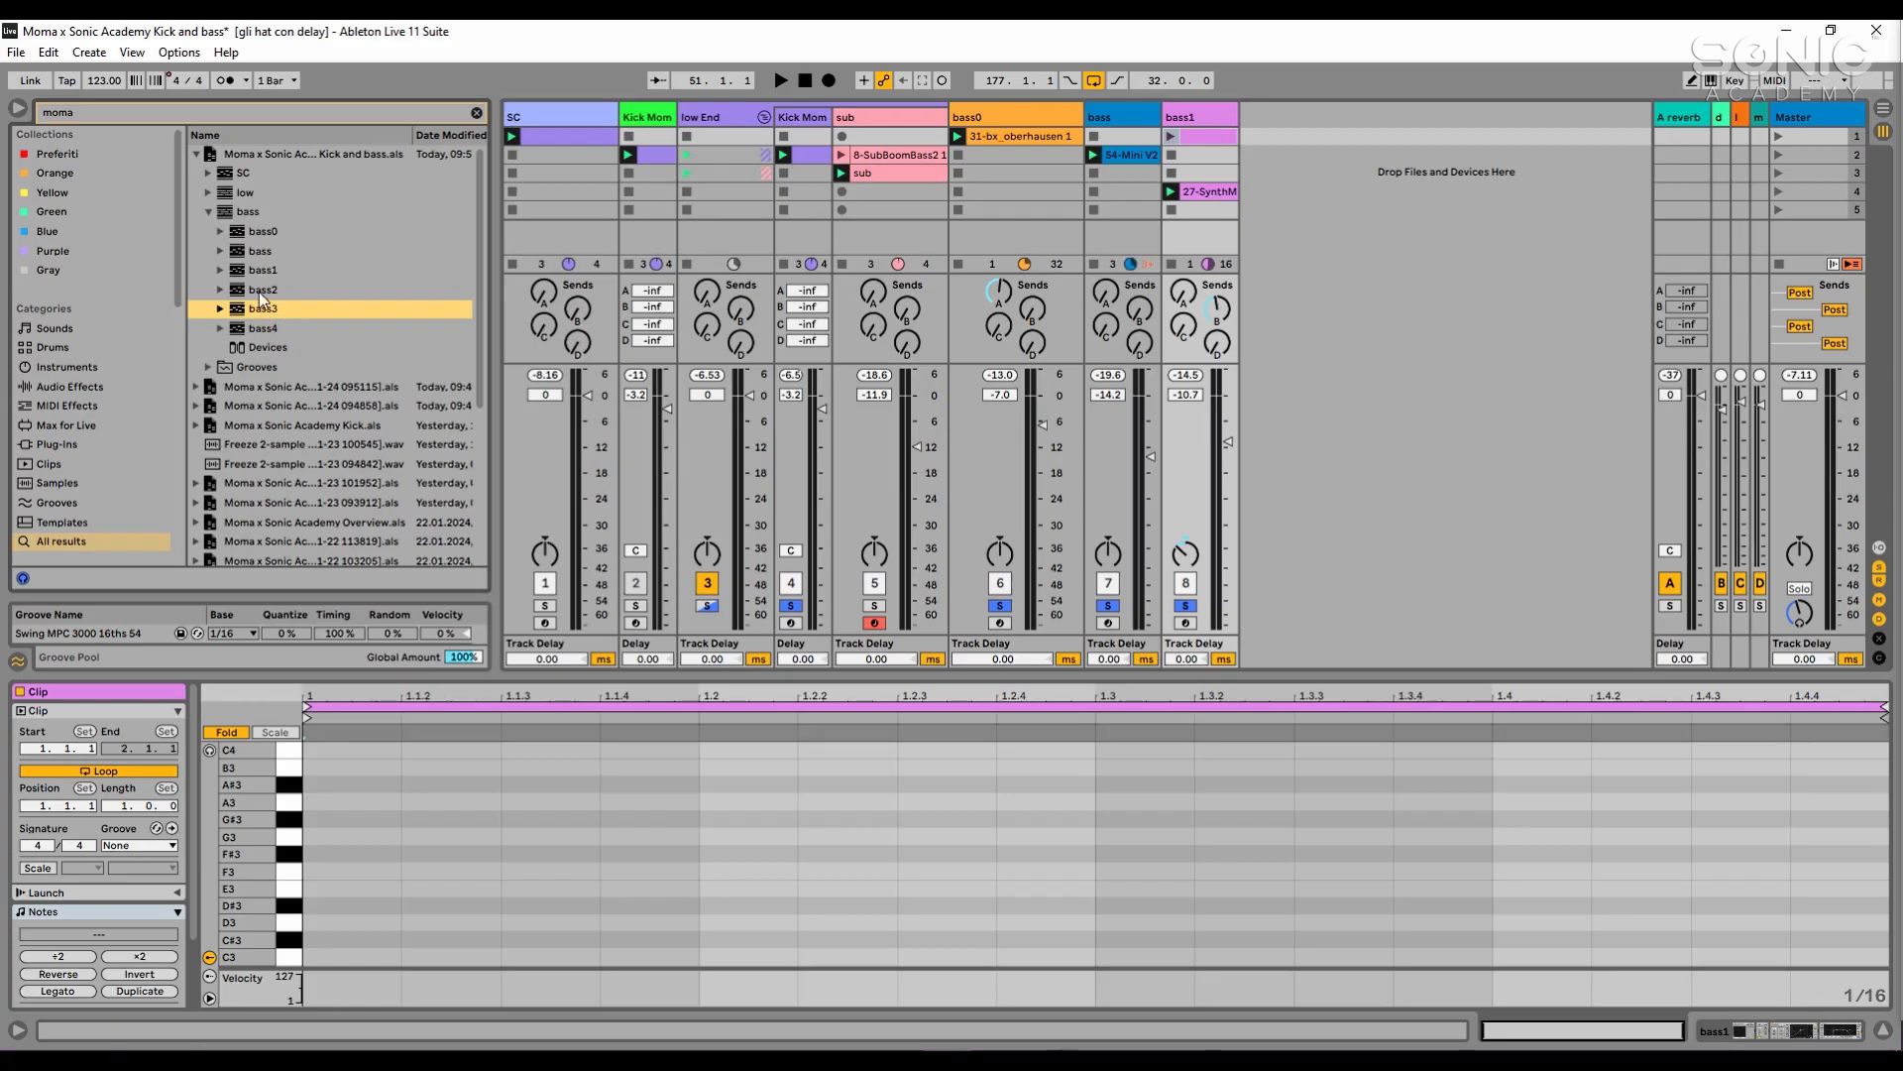
pyautogui.click(260, 289)
pyautogui.moveTo(1265, 143); pyautogui.dragTo(1319, 176)
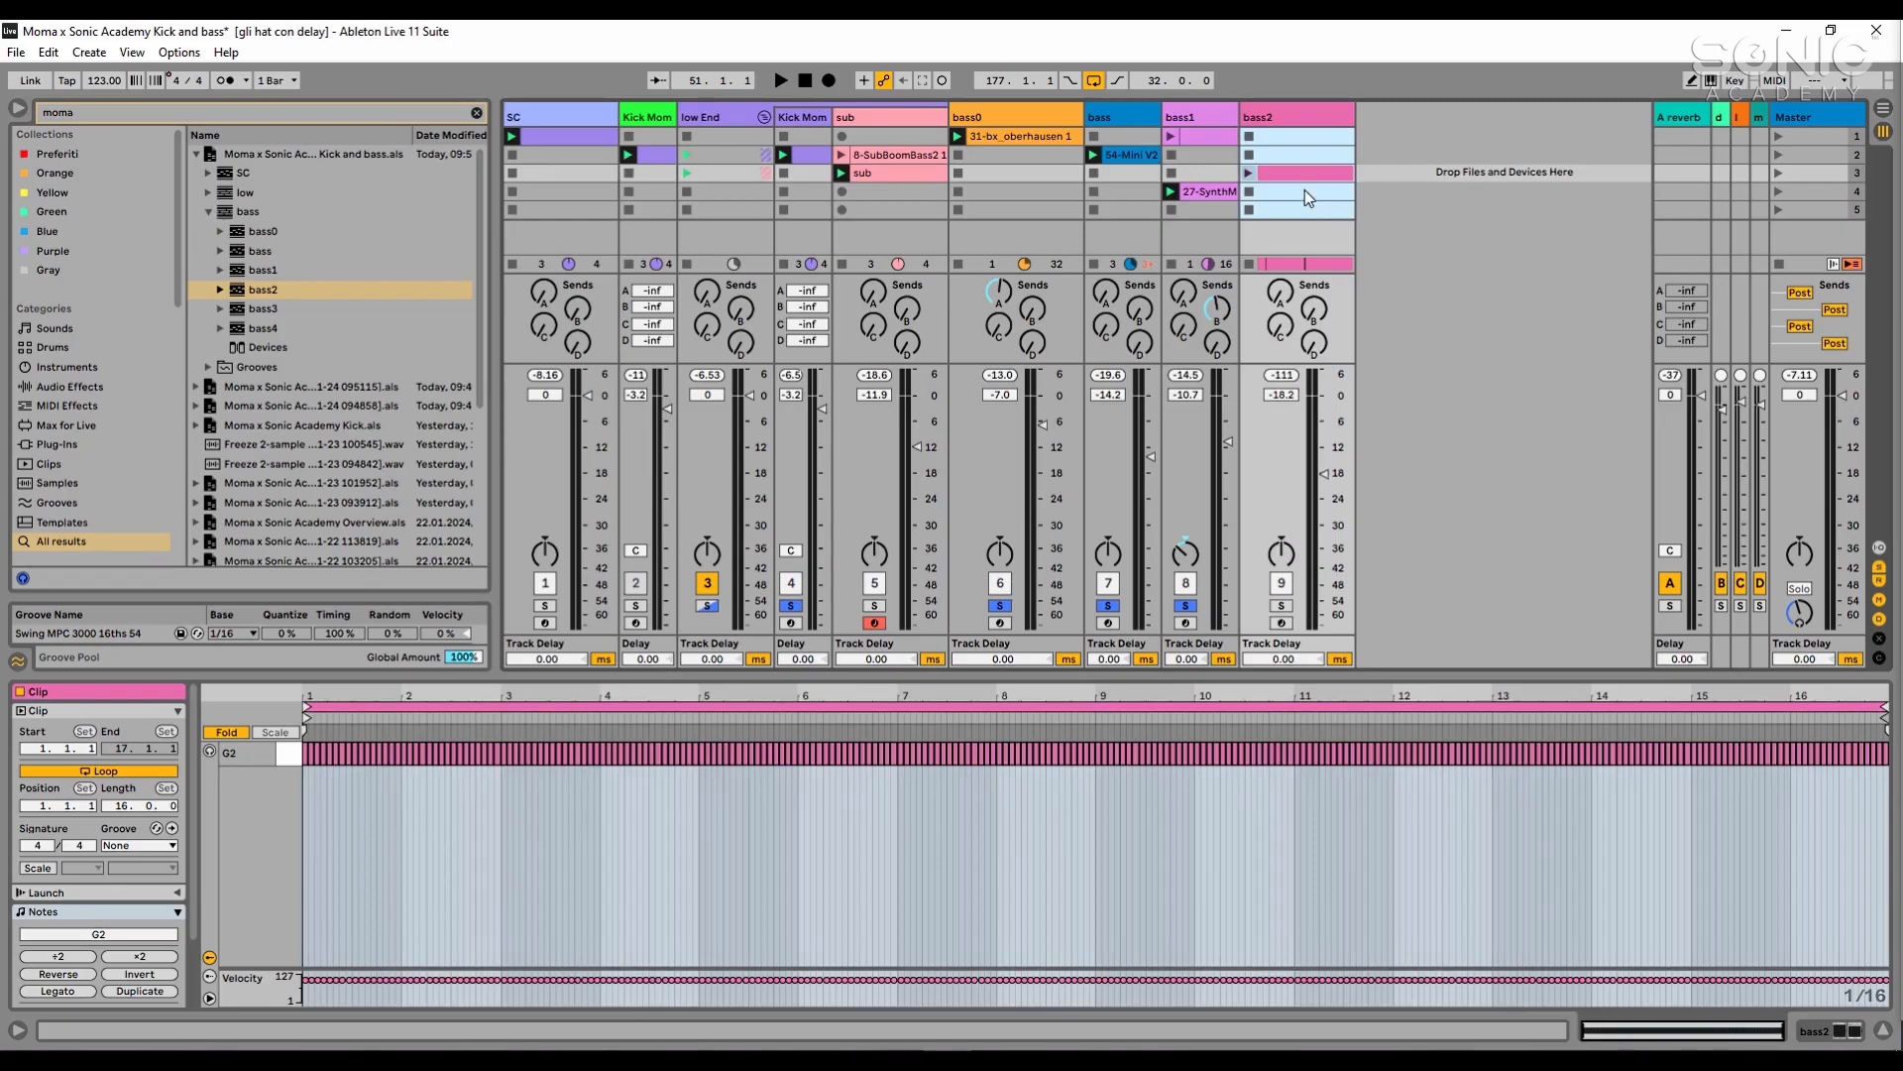
# - Launch bass2's clip, add the track to the solo and set its volume to -11.2 dB
pyautogui.click(1248, 172)
pyautogui.click(1281, 604)
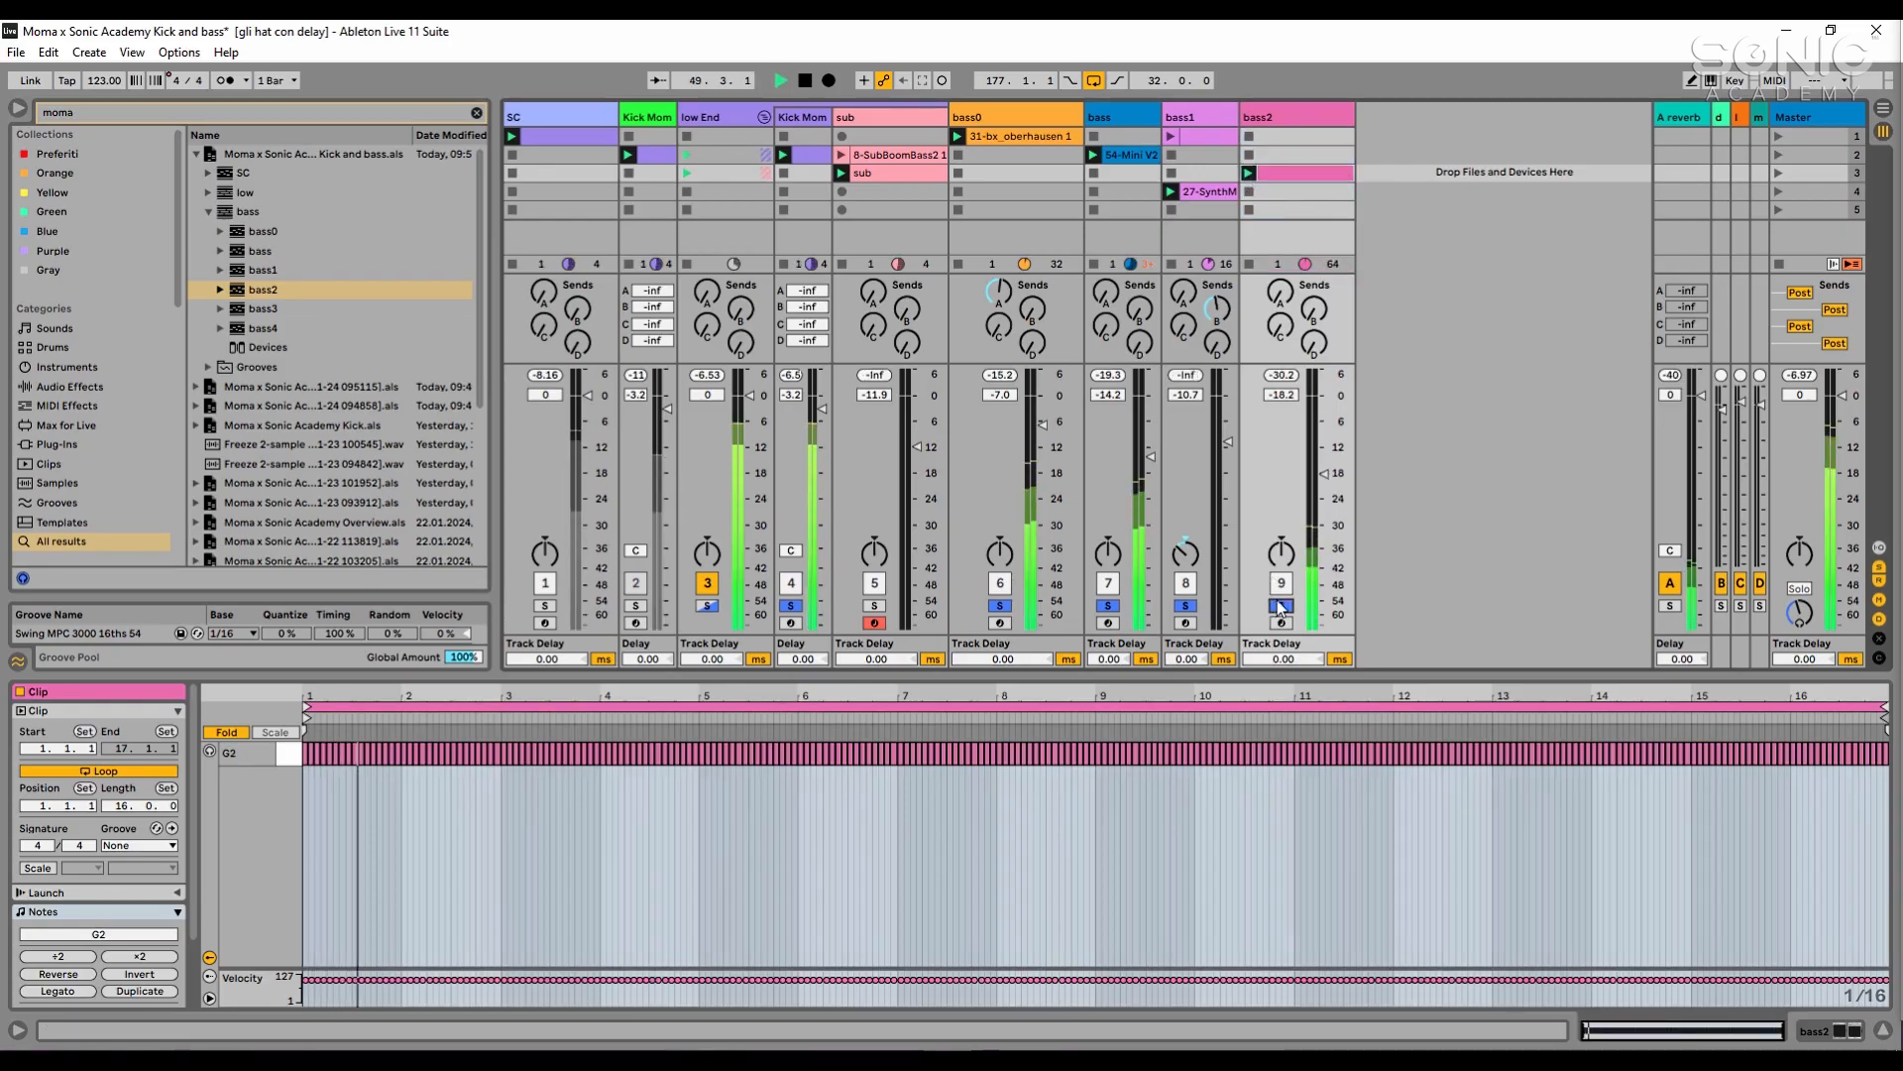
pyautogui.moveTo(1324, 474); pyautogui.dragTo(1323, 444)
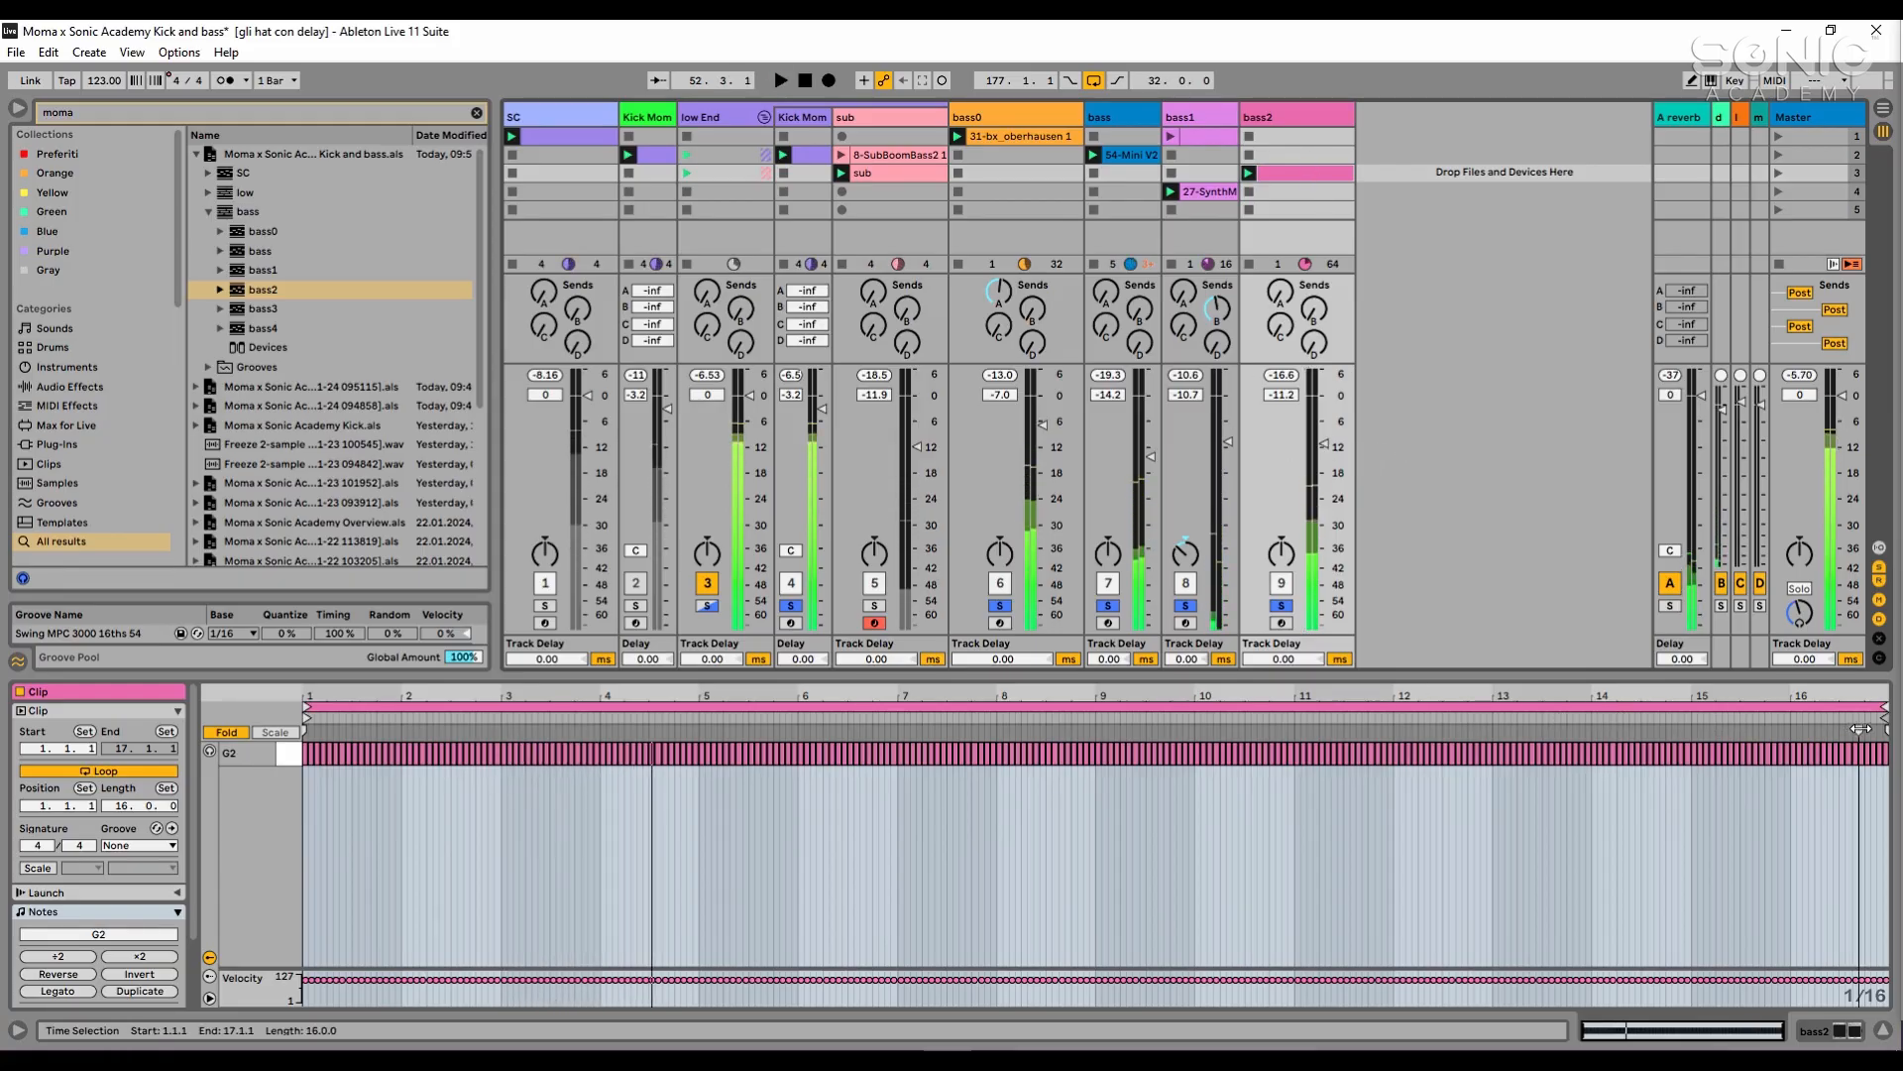
# - Shorten the loop of bass2's clip to one beat and relaunch the clip
pyautogui.moveTo(1860, 729); pyautogui.dragTo(463, 696)
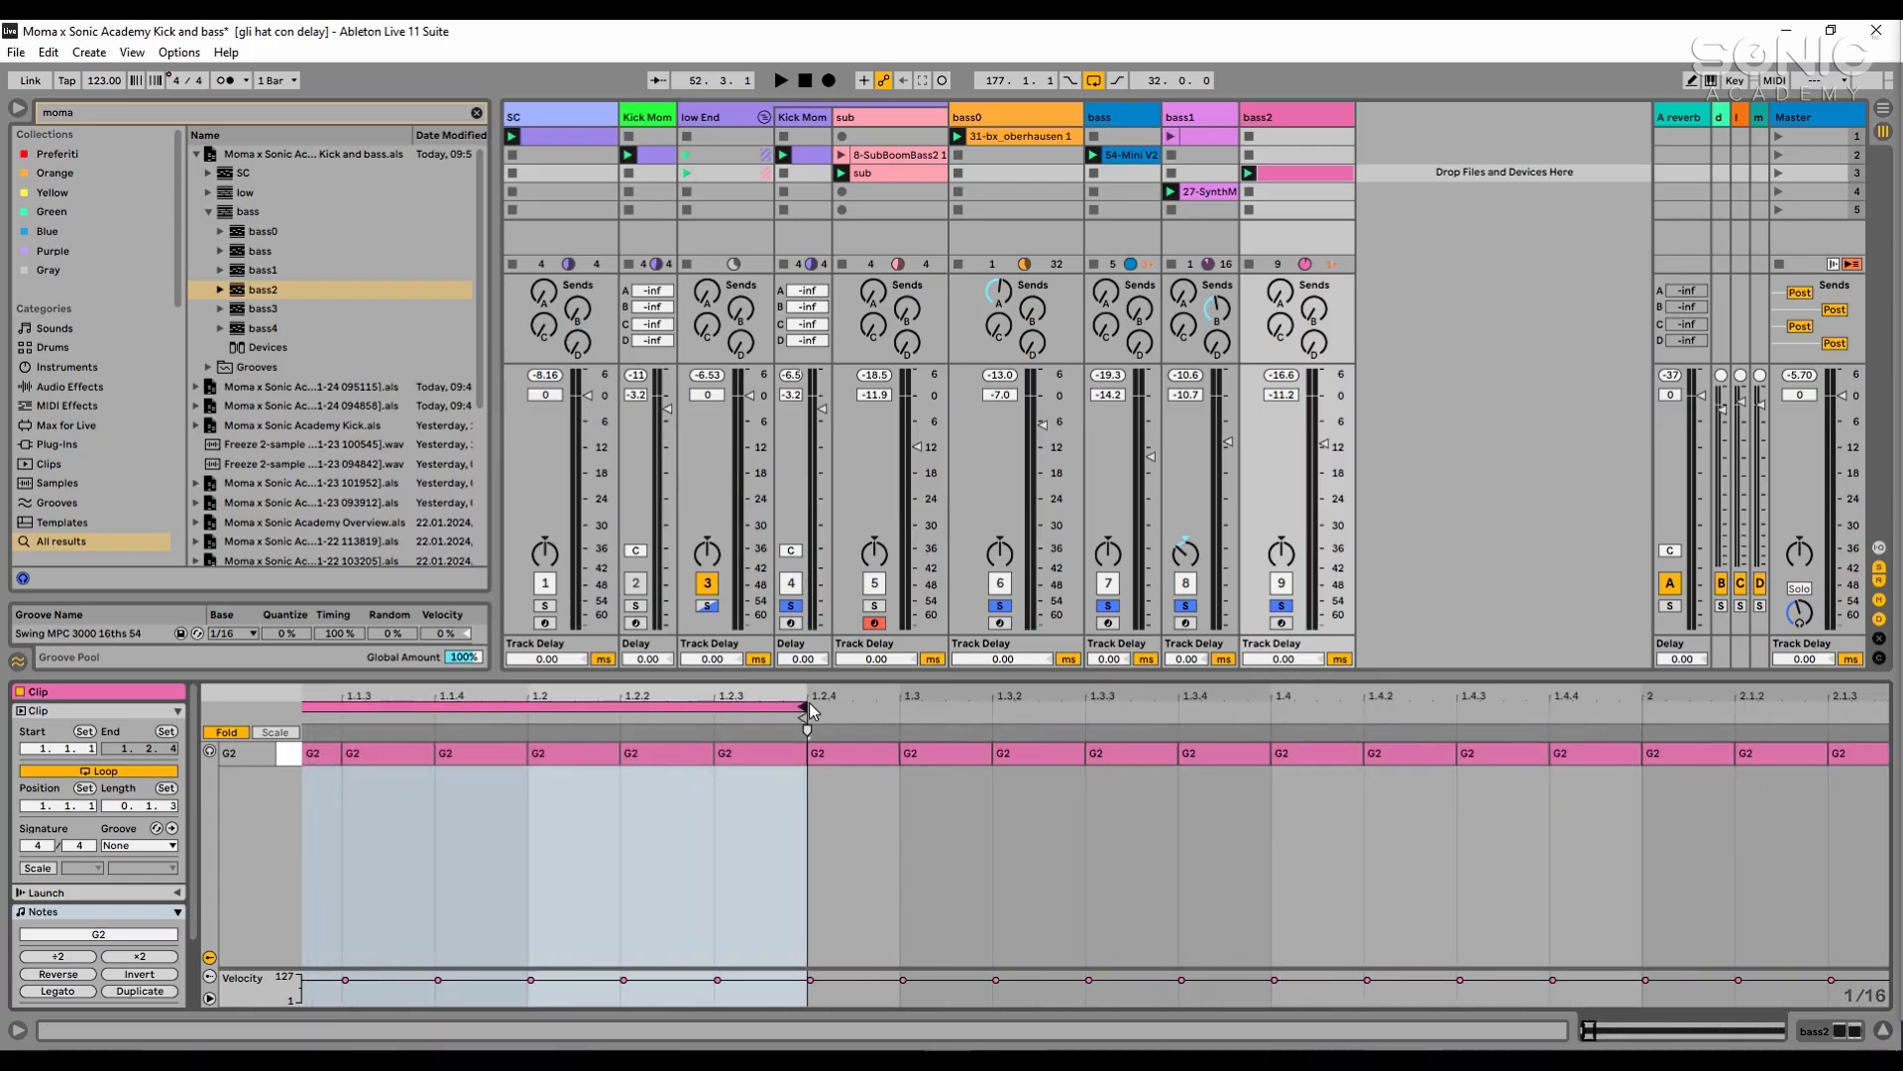
pyautogui.moveTo(811, 709)
pyautogui.mouseDown()
pyautogui.moveTo(541, 710)
pyautogui.moveTo(540, 684)
pyautogui.mouseUp()
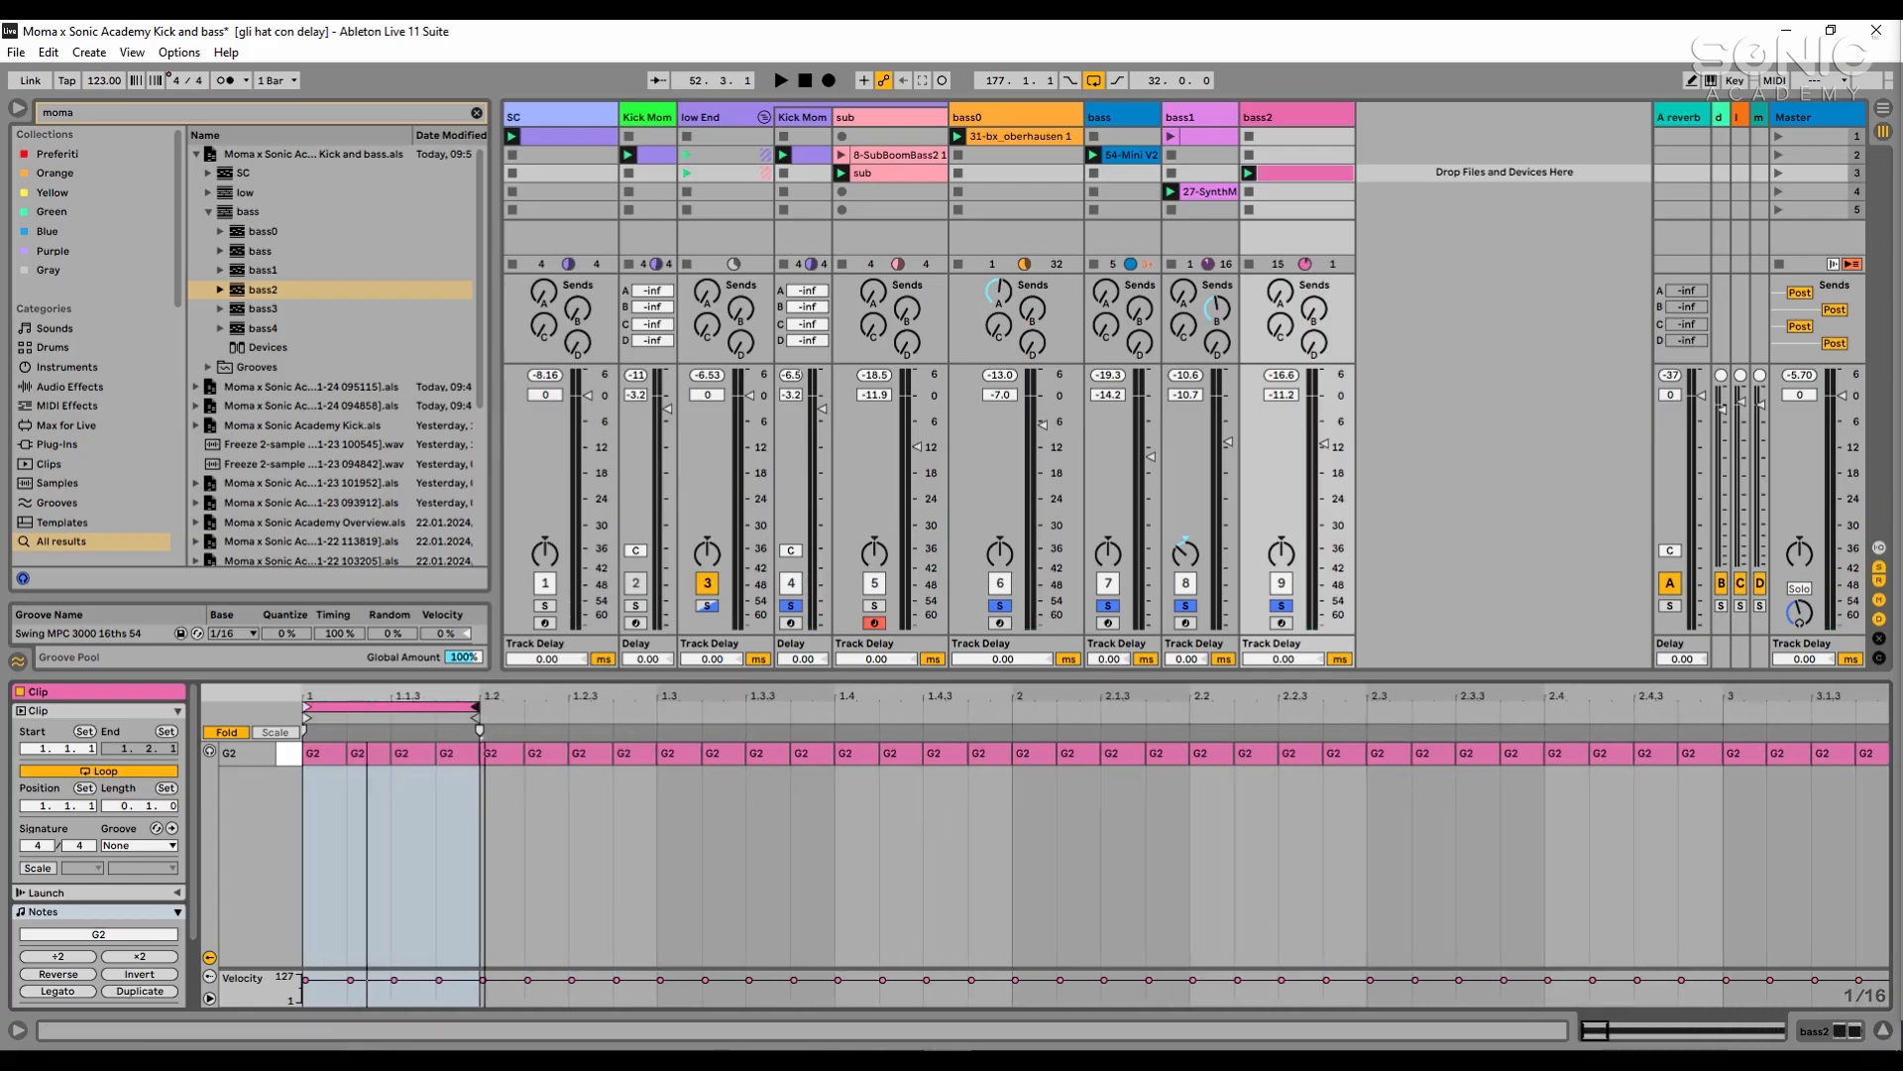
pyautogui.click(1250, 172)
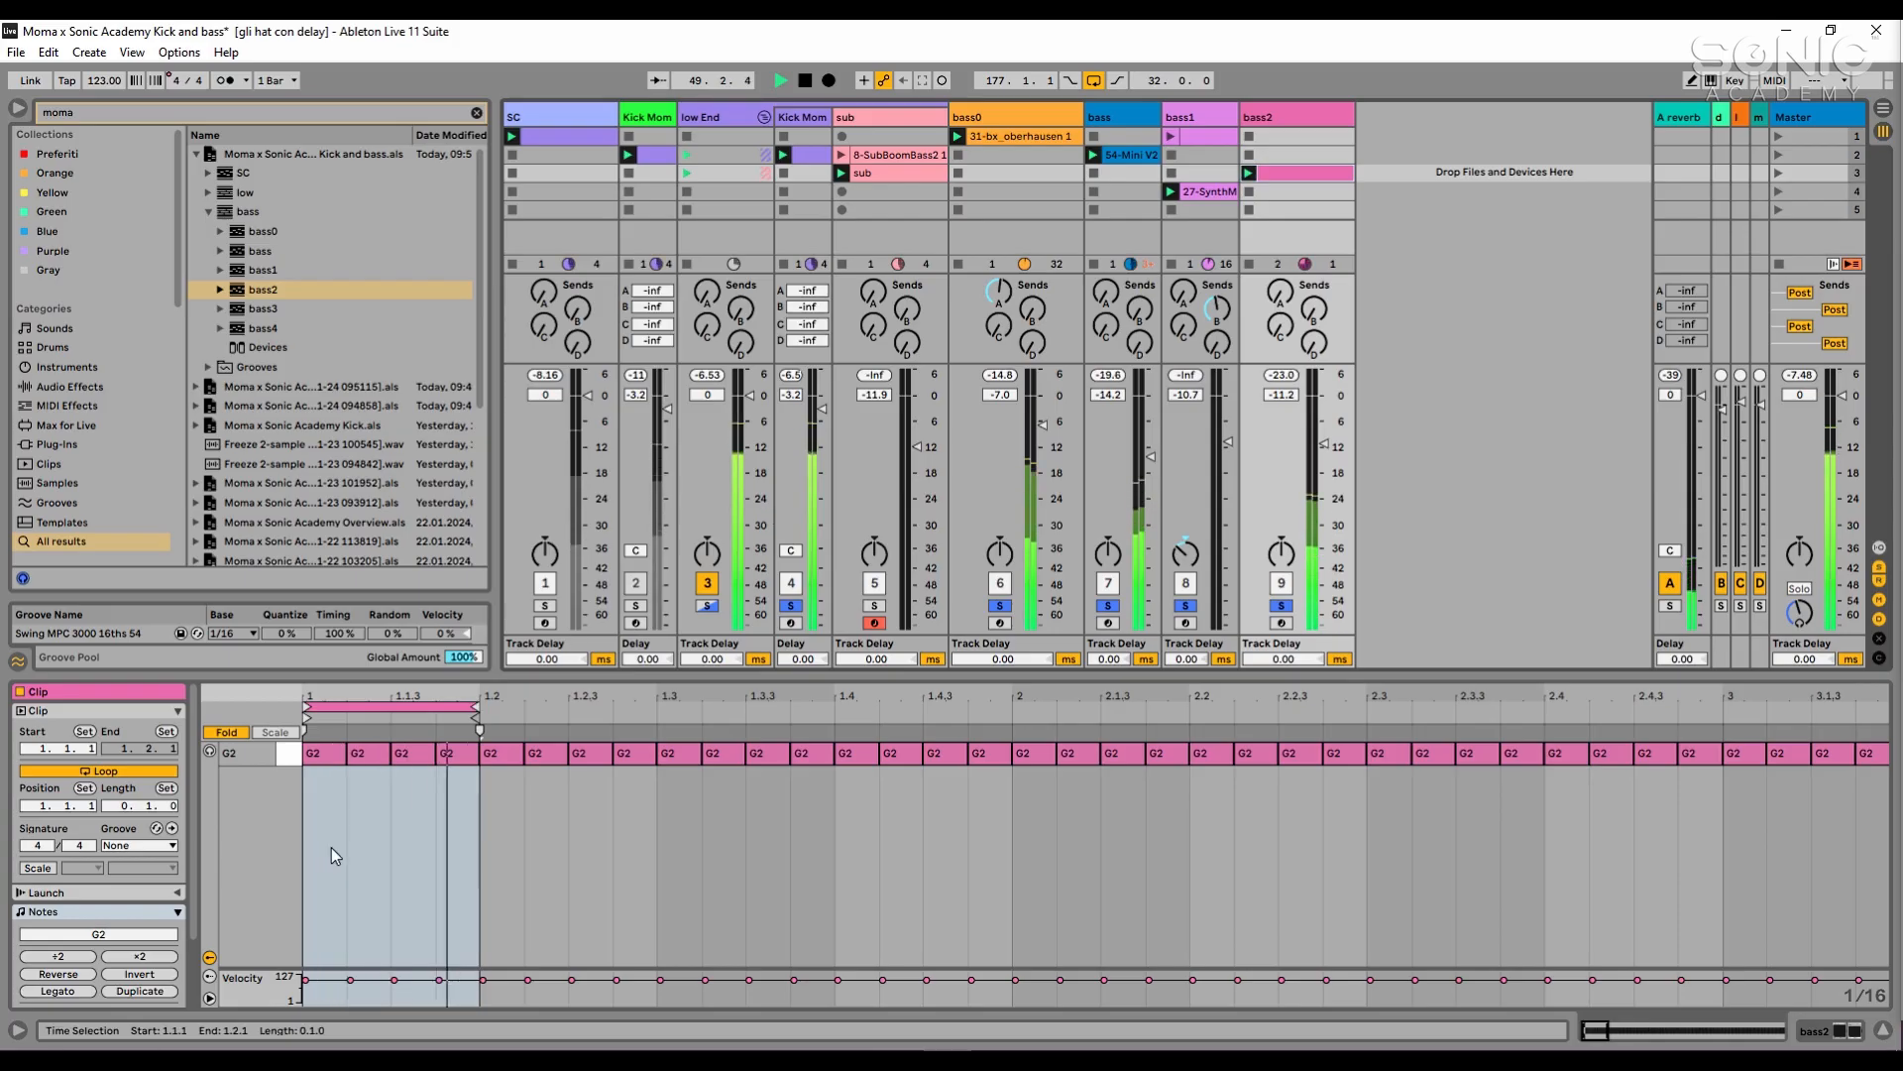
# - Solo only bass2, show its device chain, and stop playback after listening
pyautogui.click(1281, 605)
pyautogui.doubleClick(1329, 108)
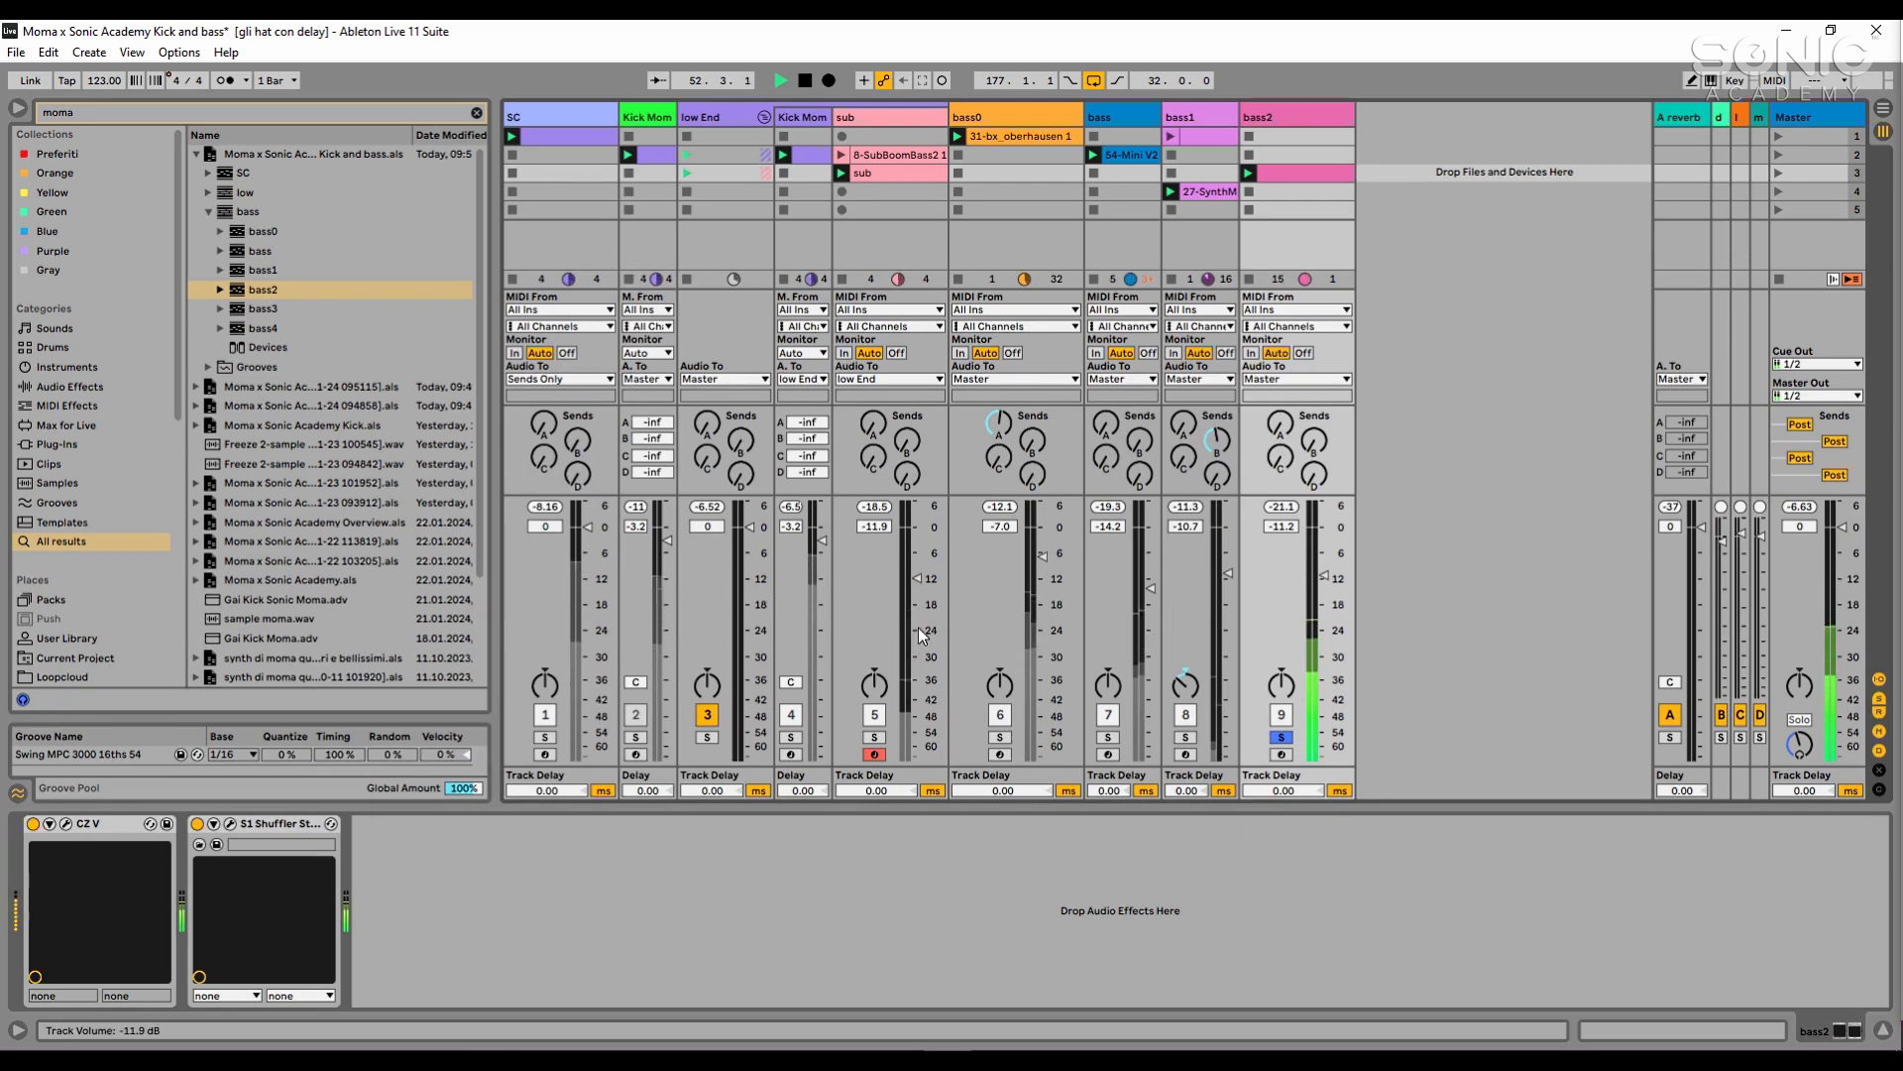
pyautogui.click(728, 855)
pyautogui.press('space')
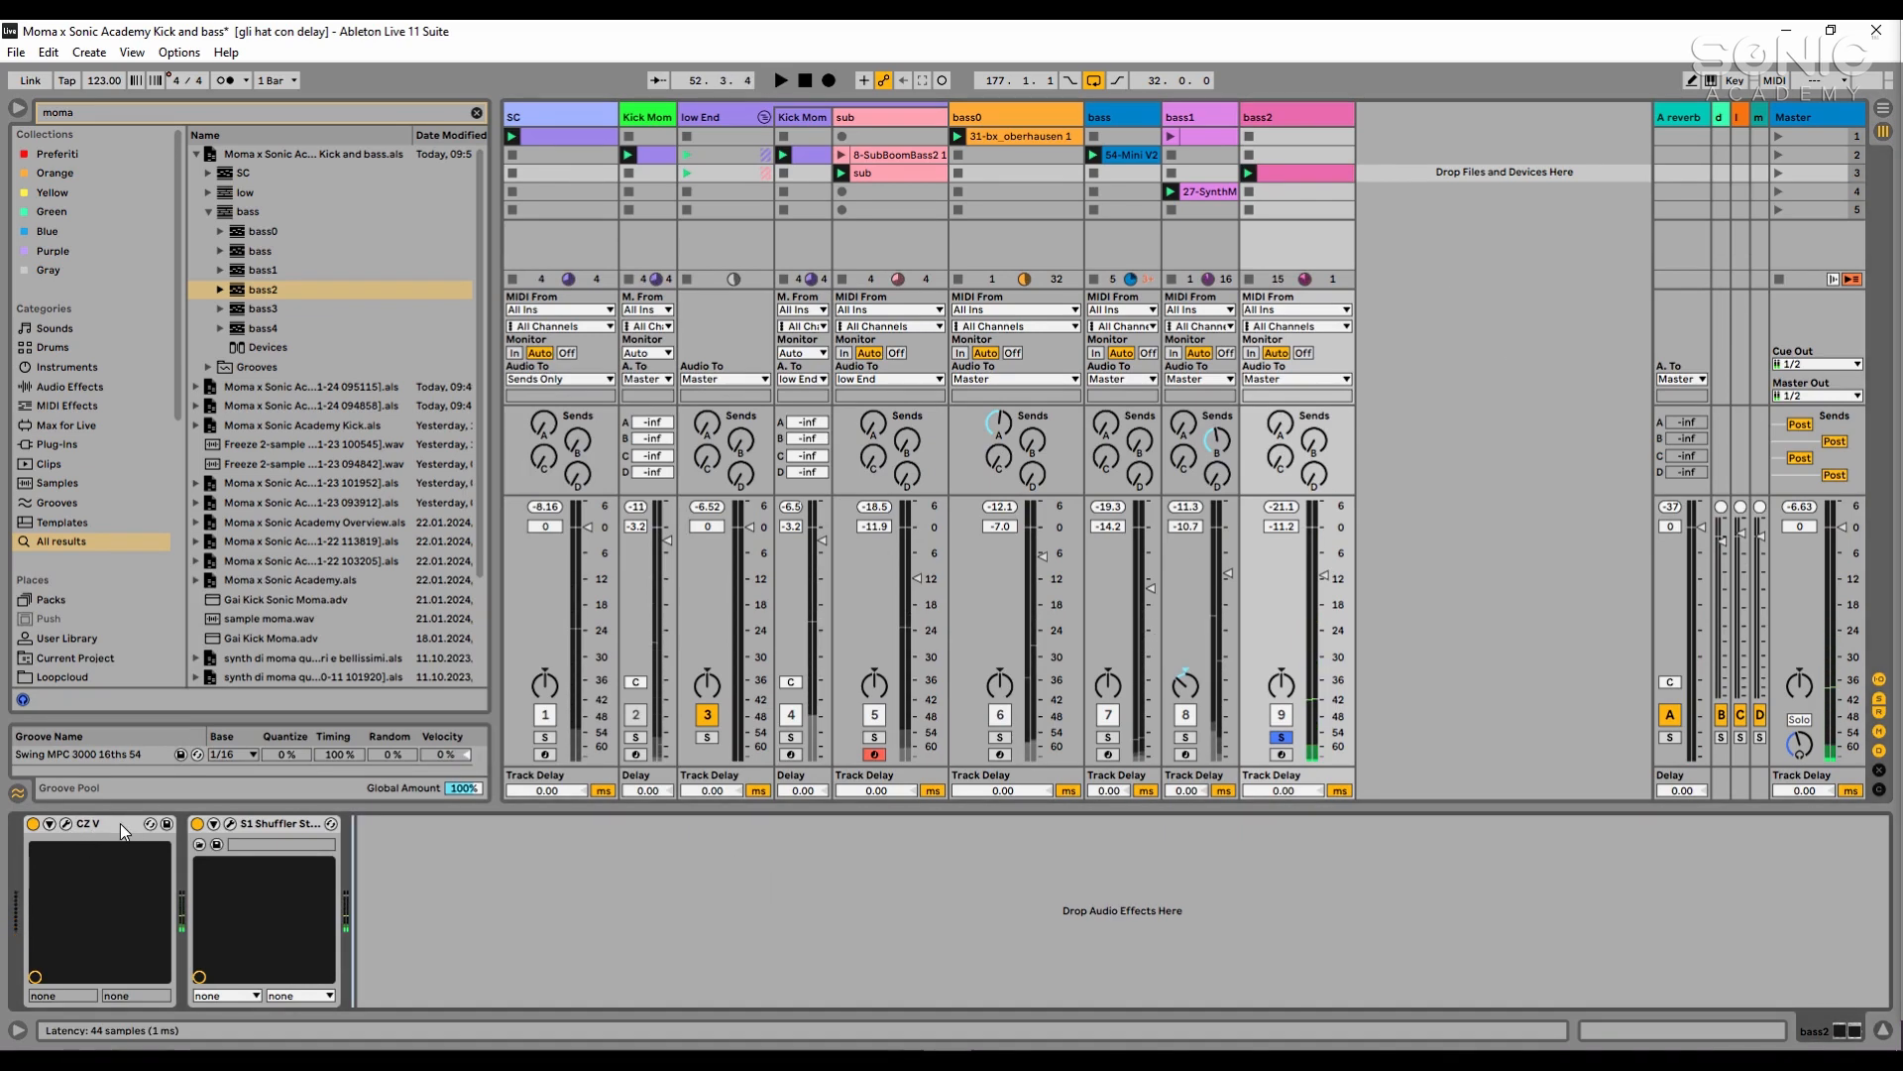
# - Examine the Egghead patch in bass2's CZ V synth
pyautogui.hotkey('ctrl', 'alt', 'p')
pyautogui.moveTo(1902, 159); pyautogui.dragTo(763, 133)
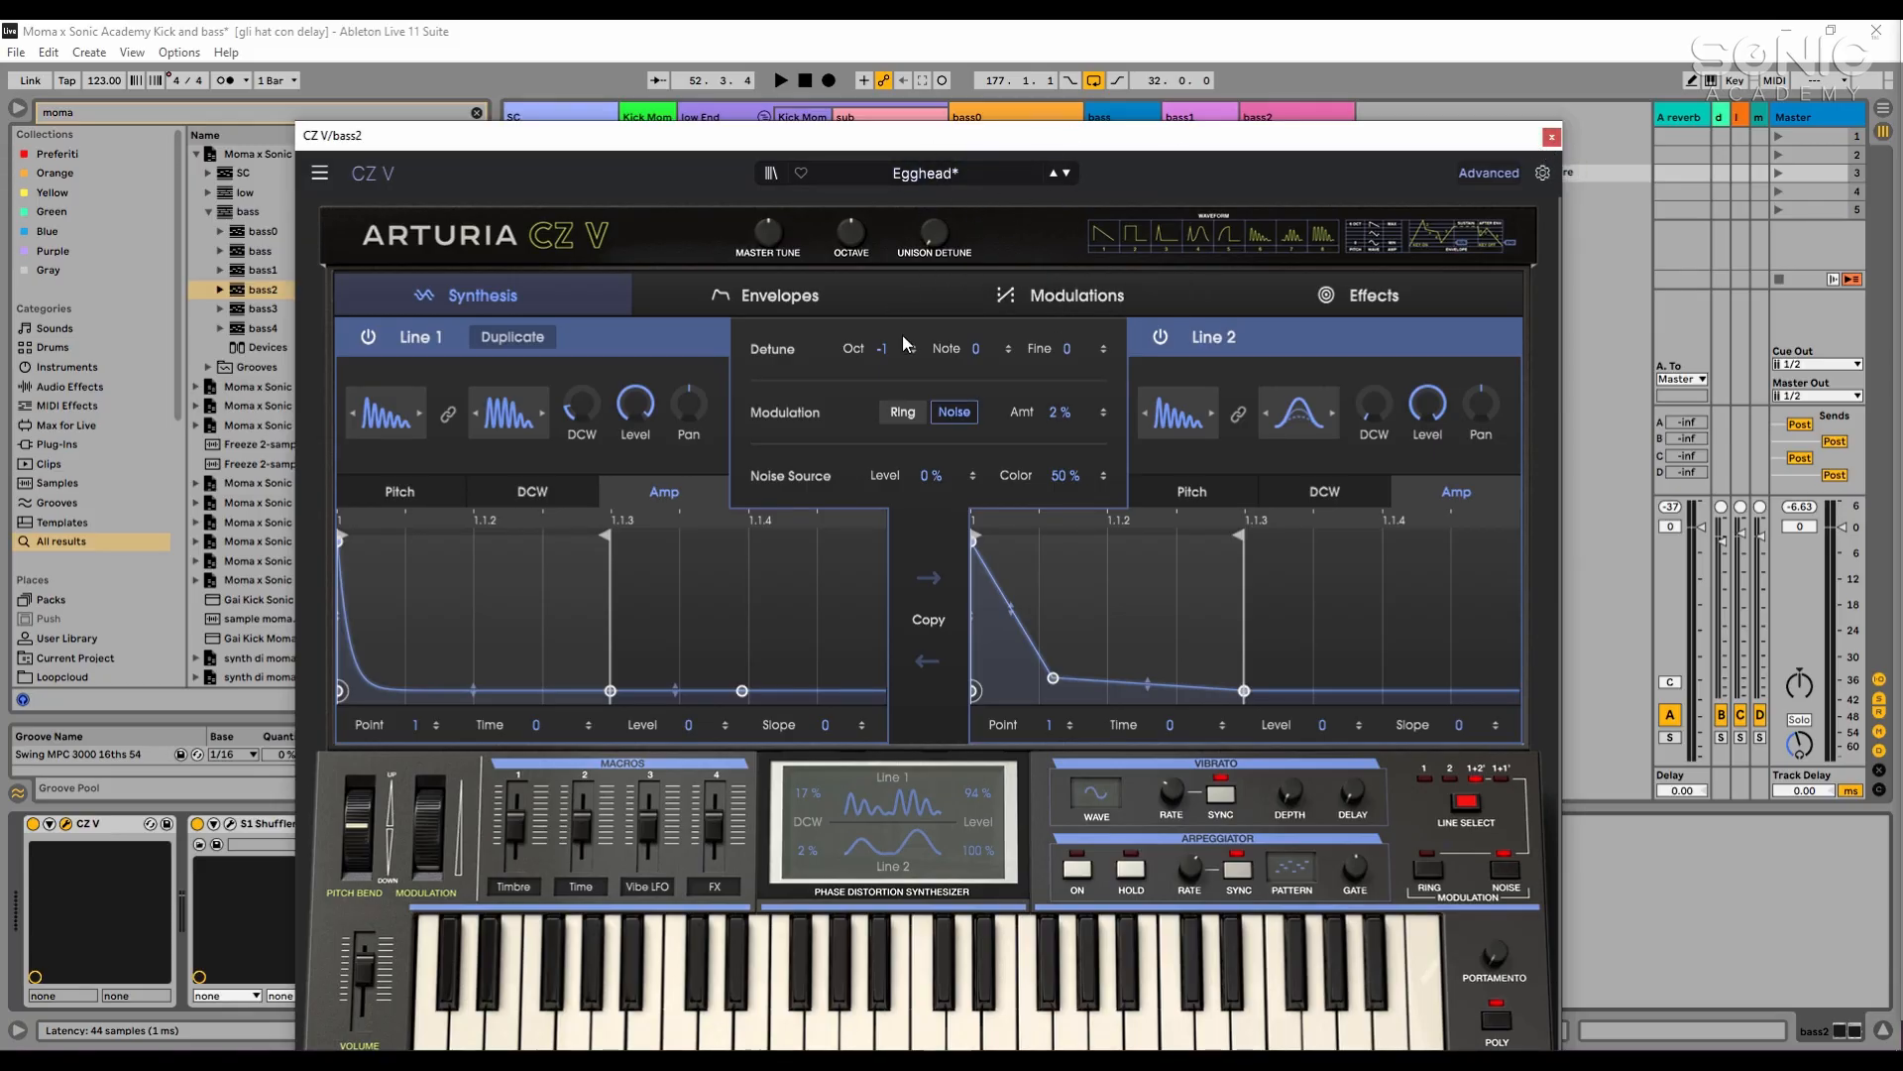
pyautogui.click(1552, 138)
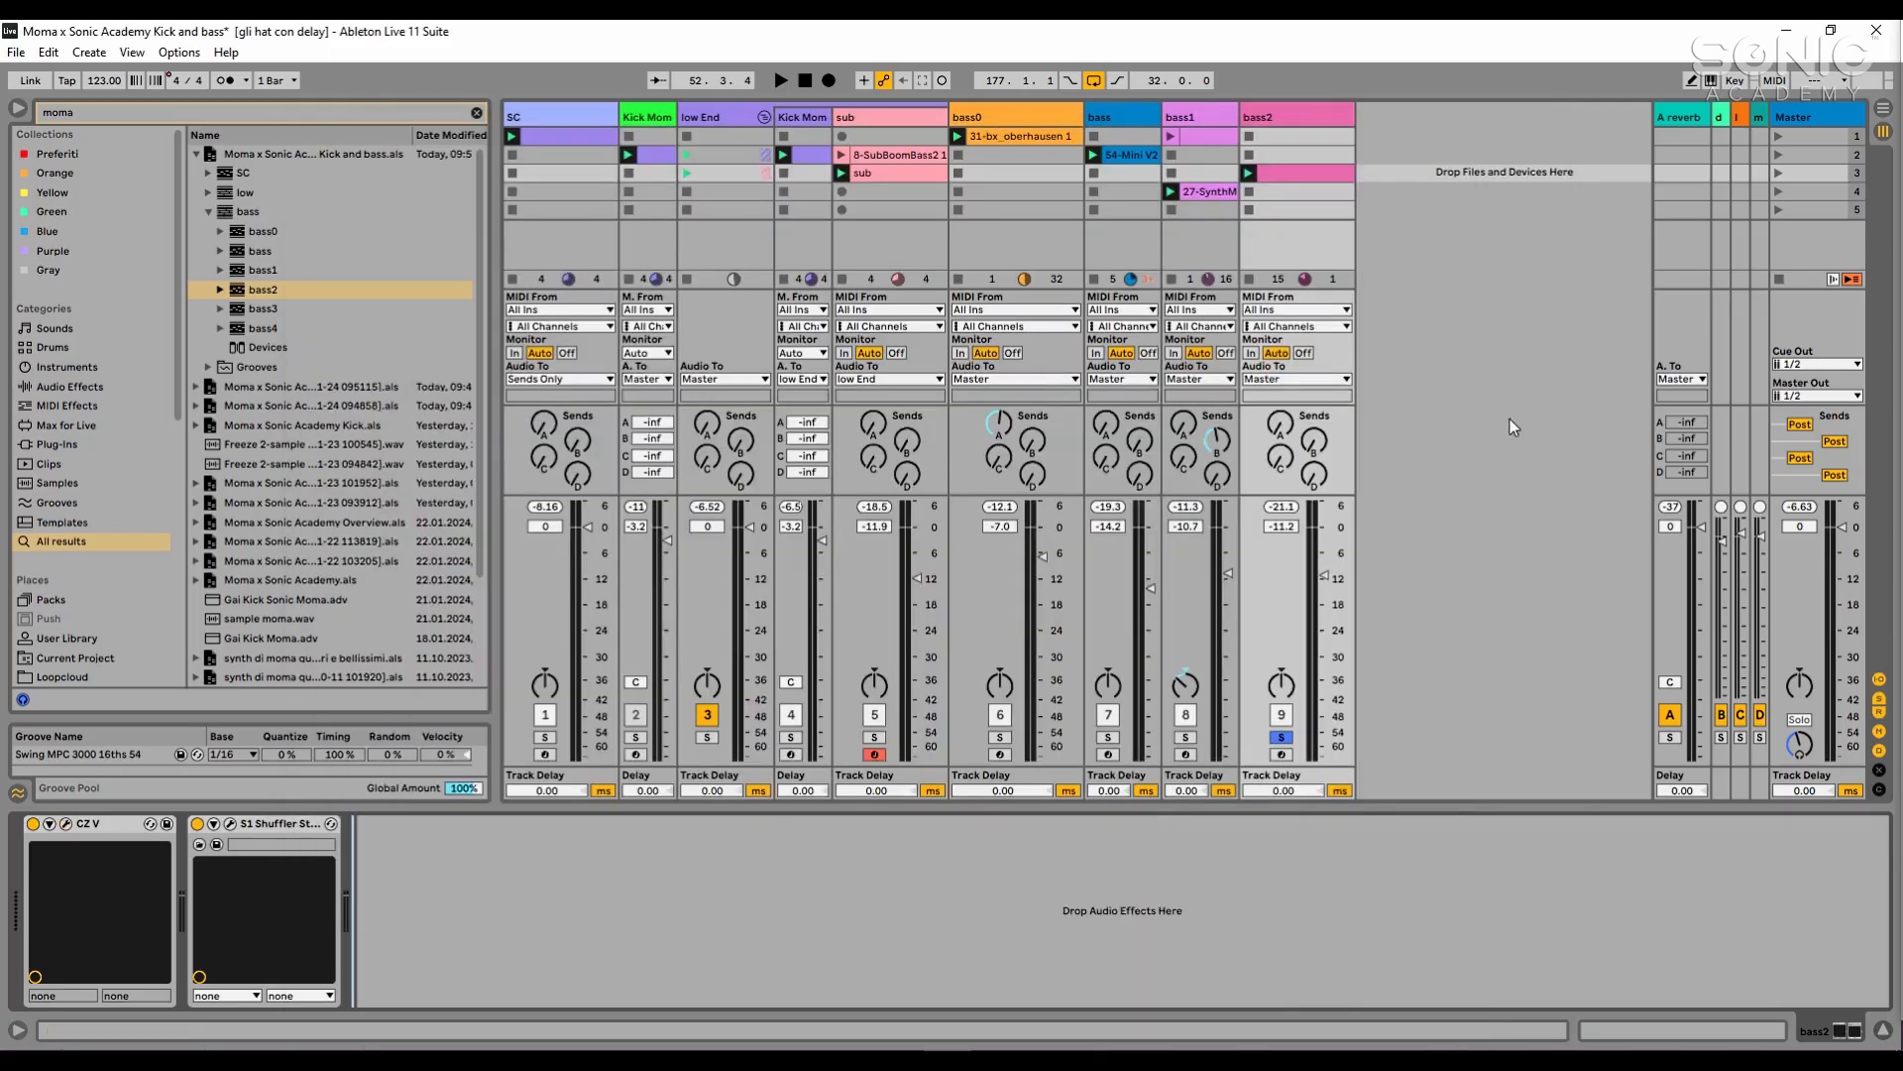
# - Set the width of bass2's S1 Stereo Shuffler to 0.33 while checking it in playback
pyautogui.press('space')
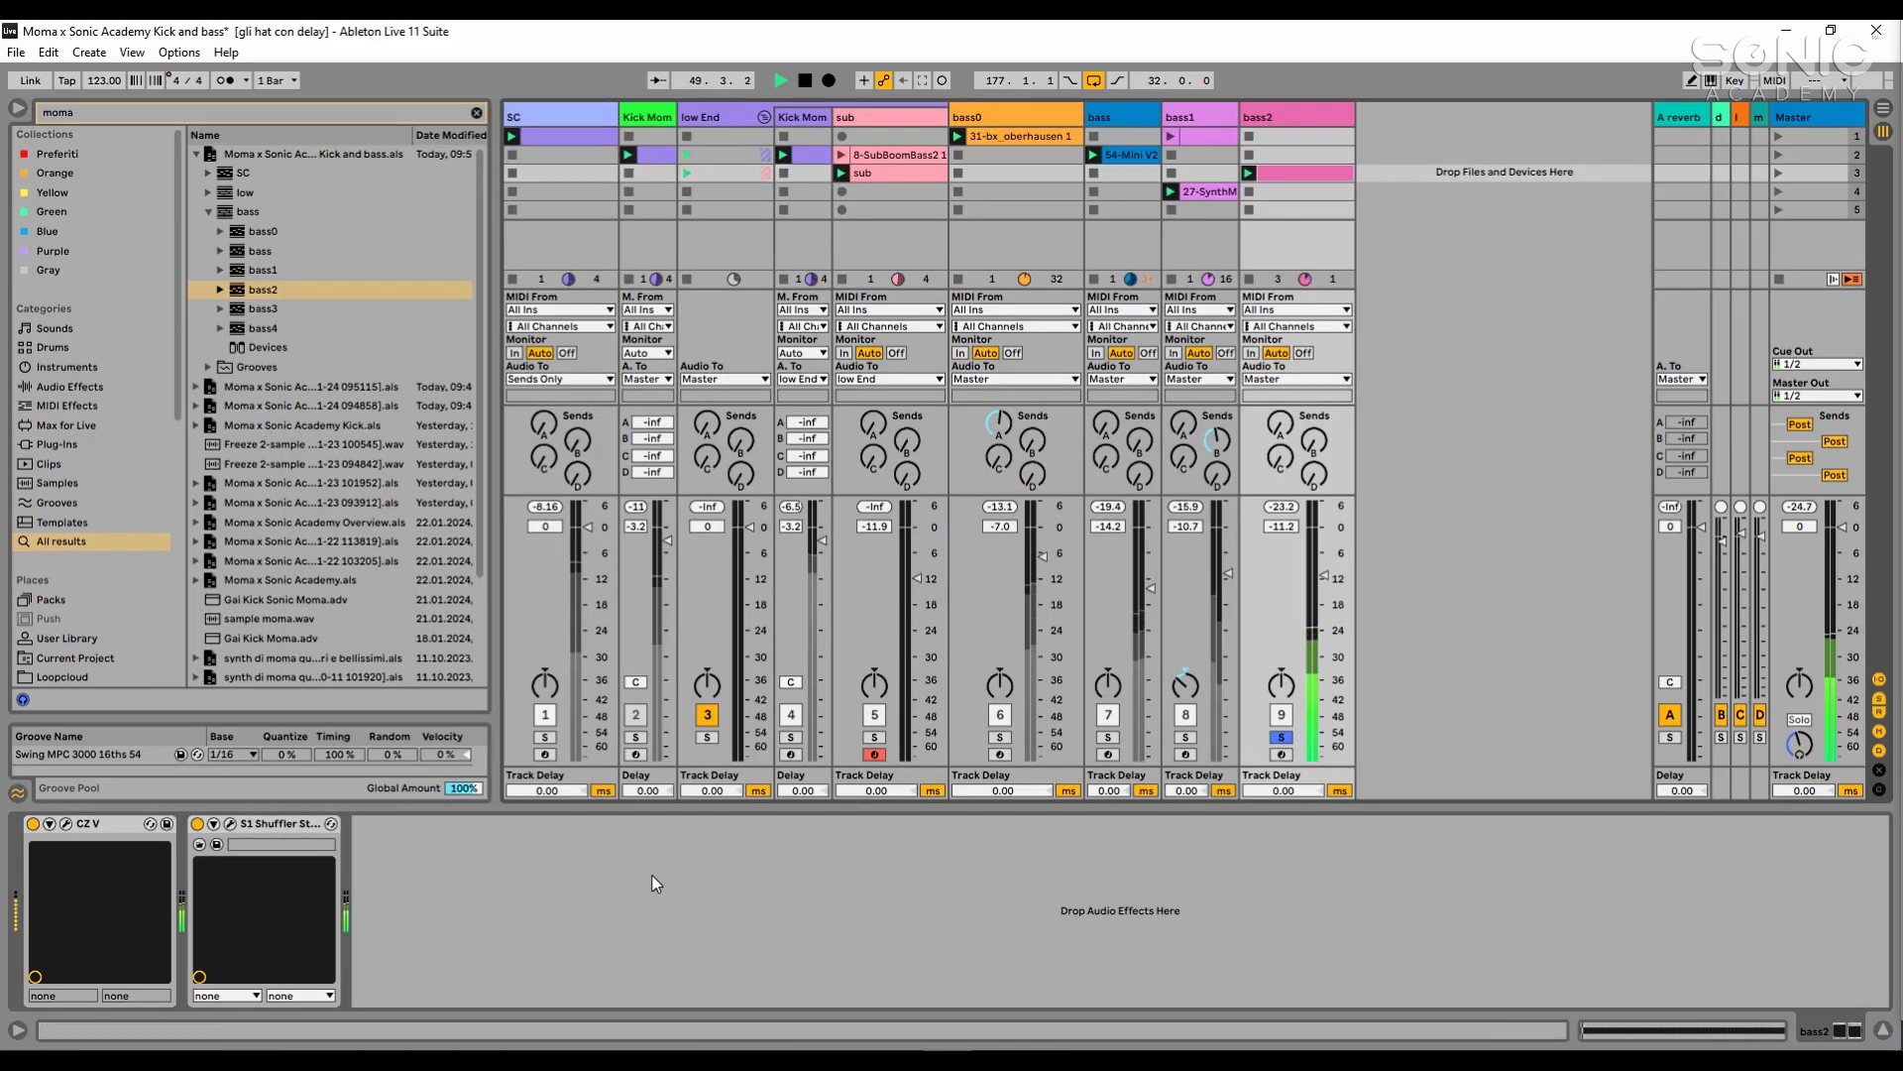
pyautogui.click(230, 824)
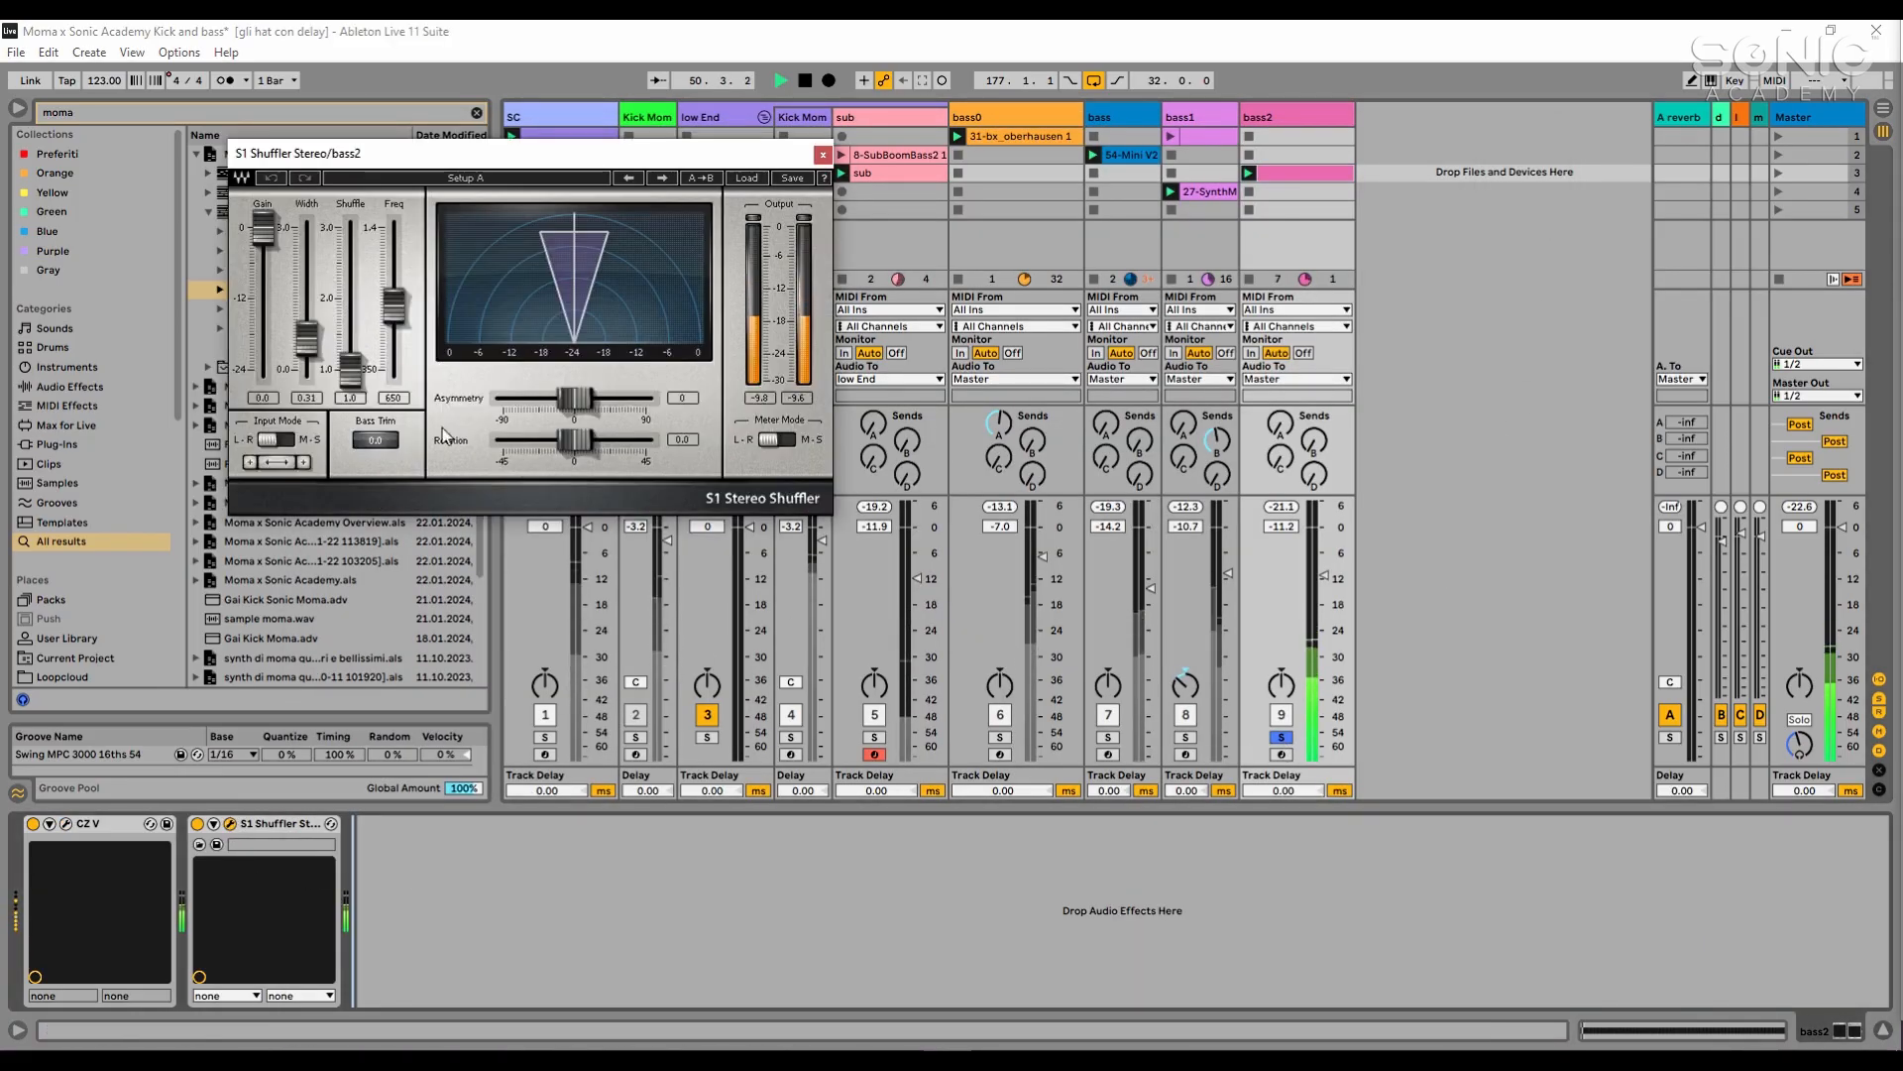
pyautogui.press('space')
pyautogui.moveTo(313, 342); pyautogui.dragTo(313, 337)
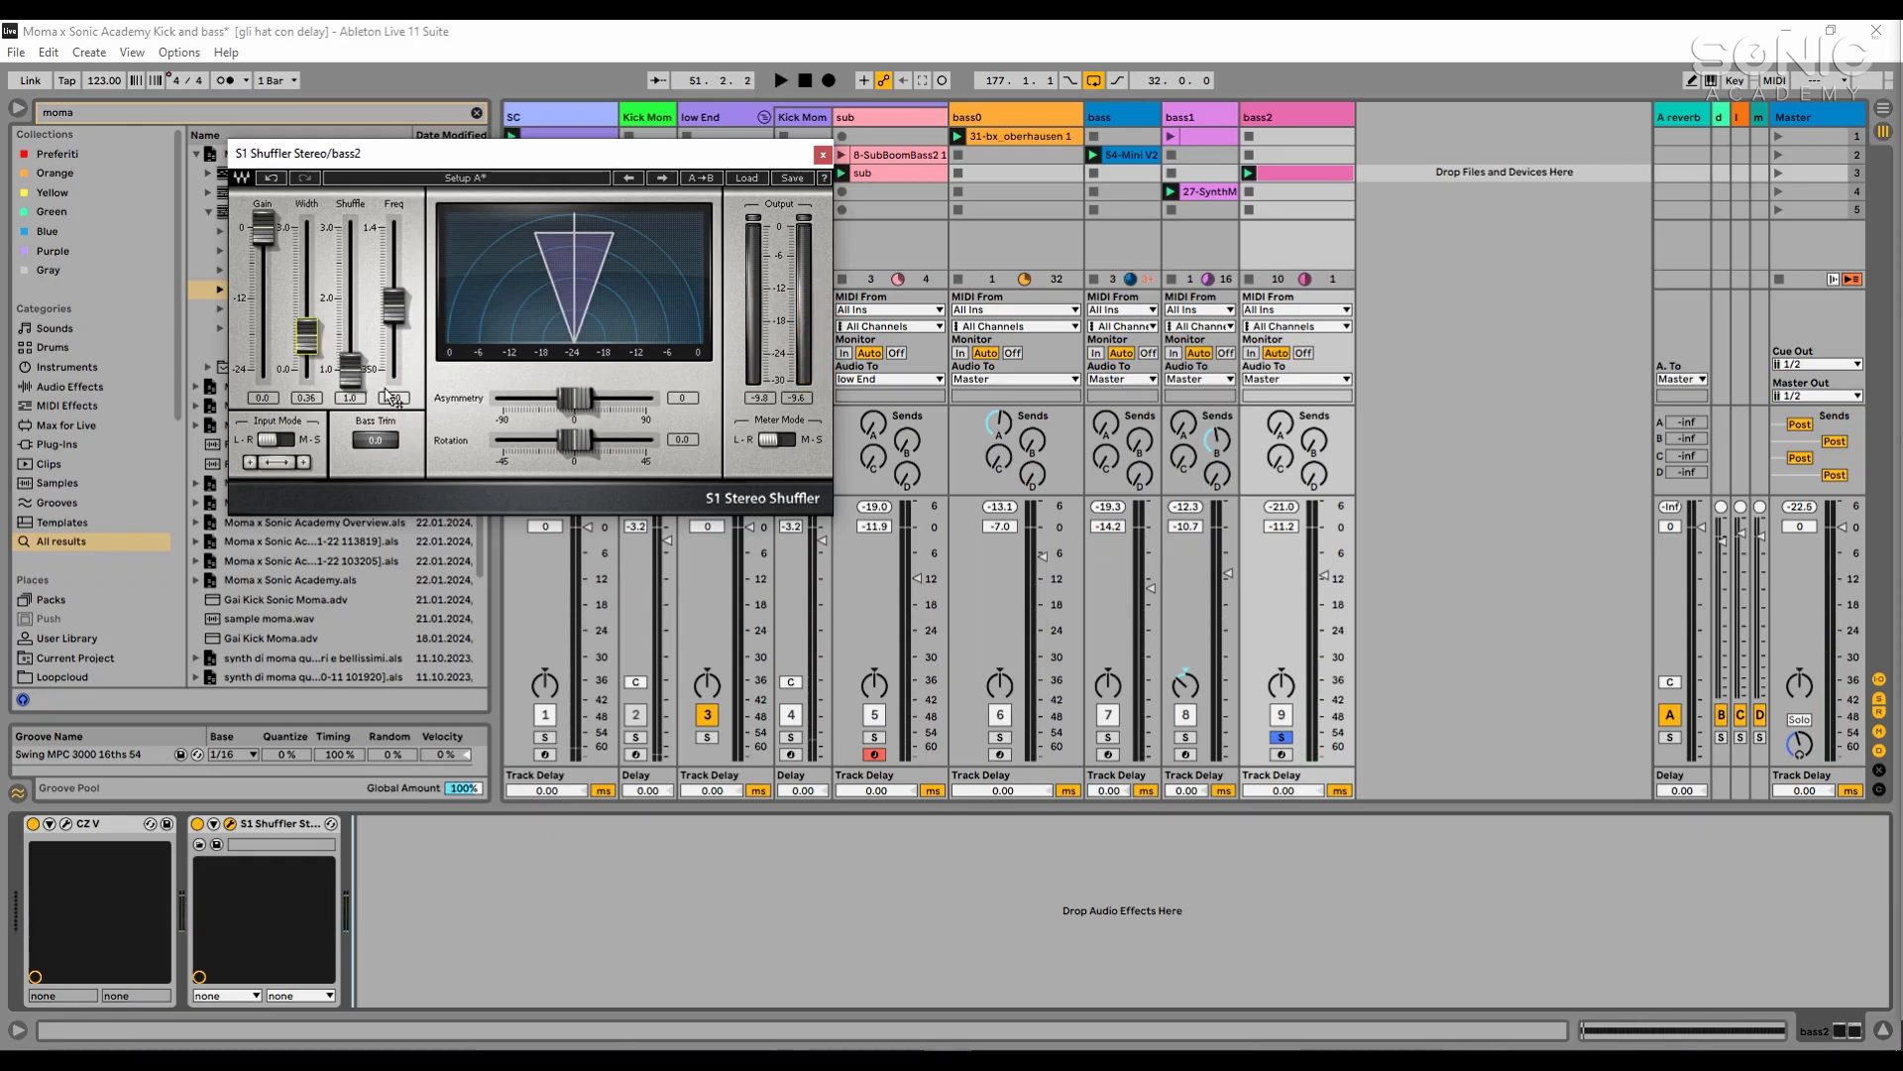
pyautogui.press('space')
pyautogui.moveTo(314, 342); pyautogui.dragTo(314, 345)
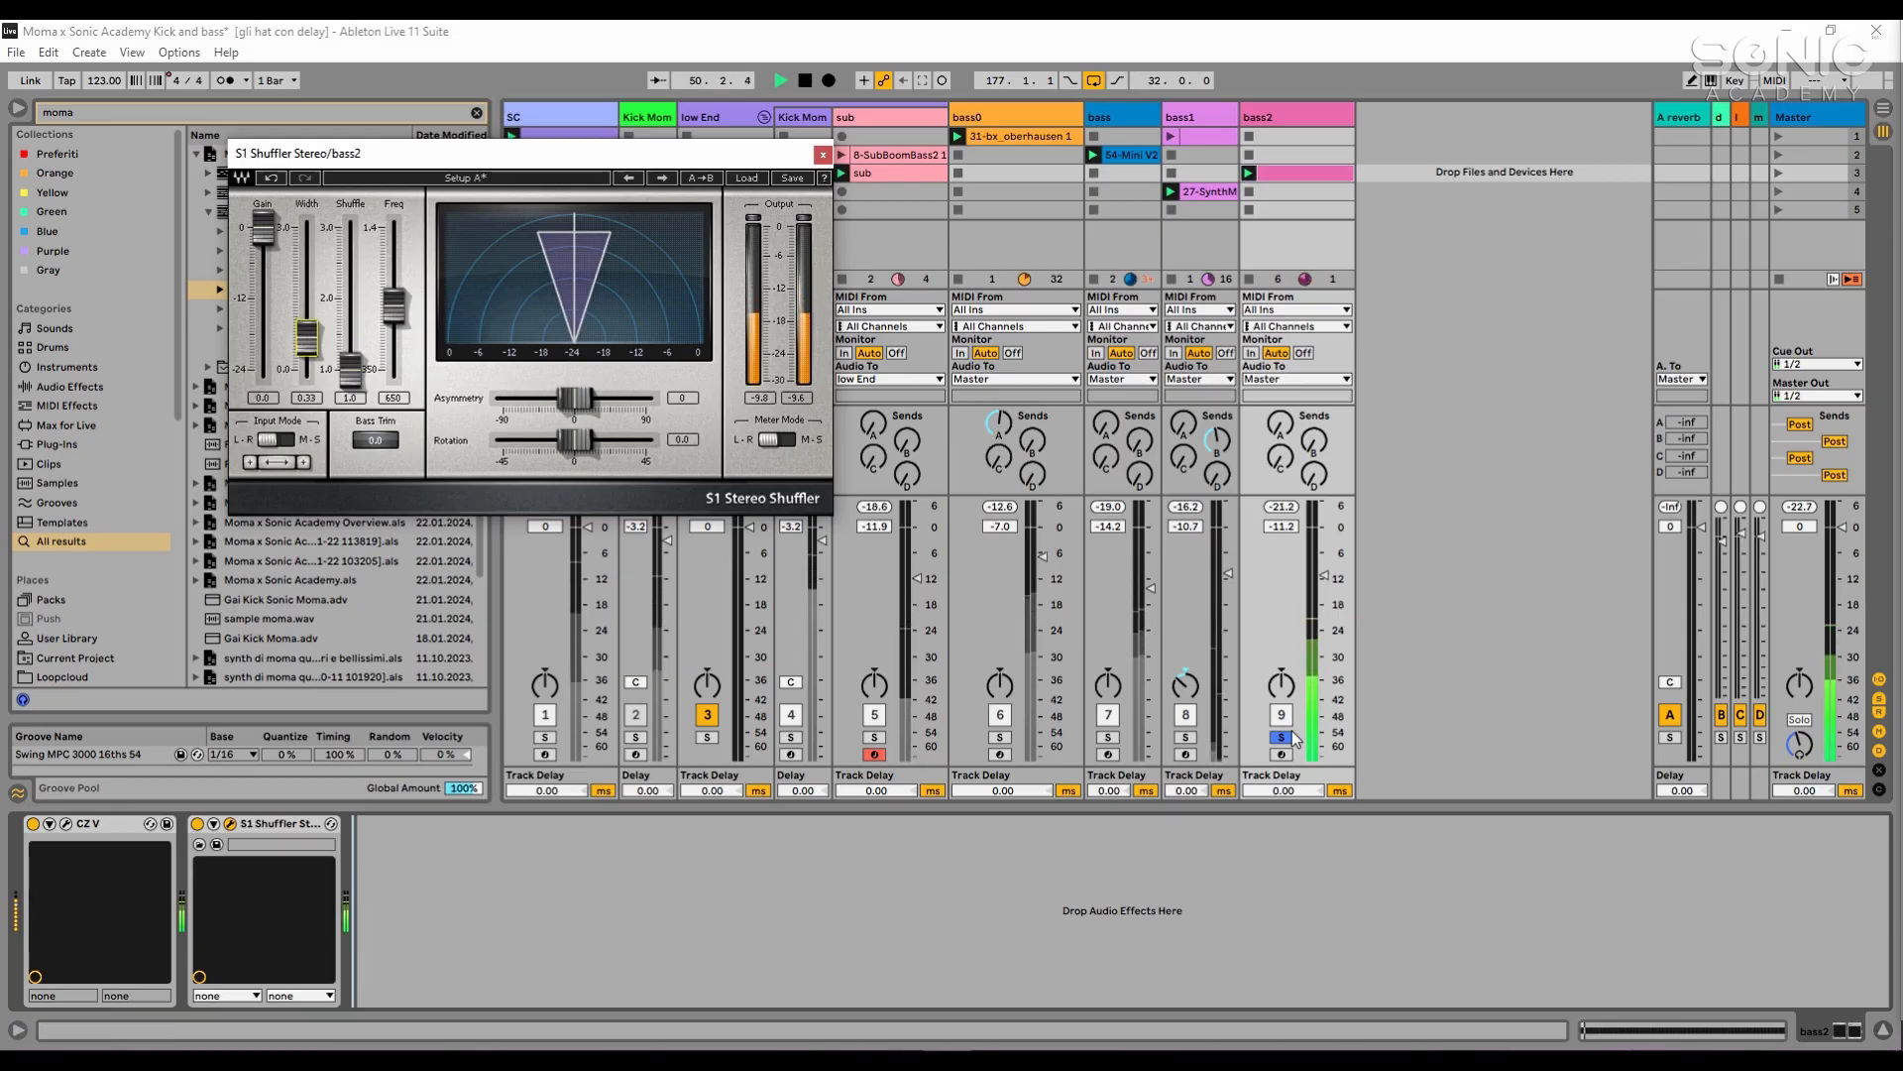
pyautogui.click(823, 154)
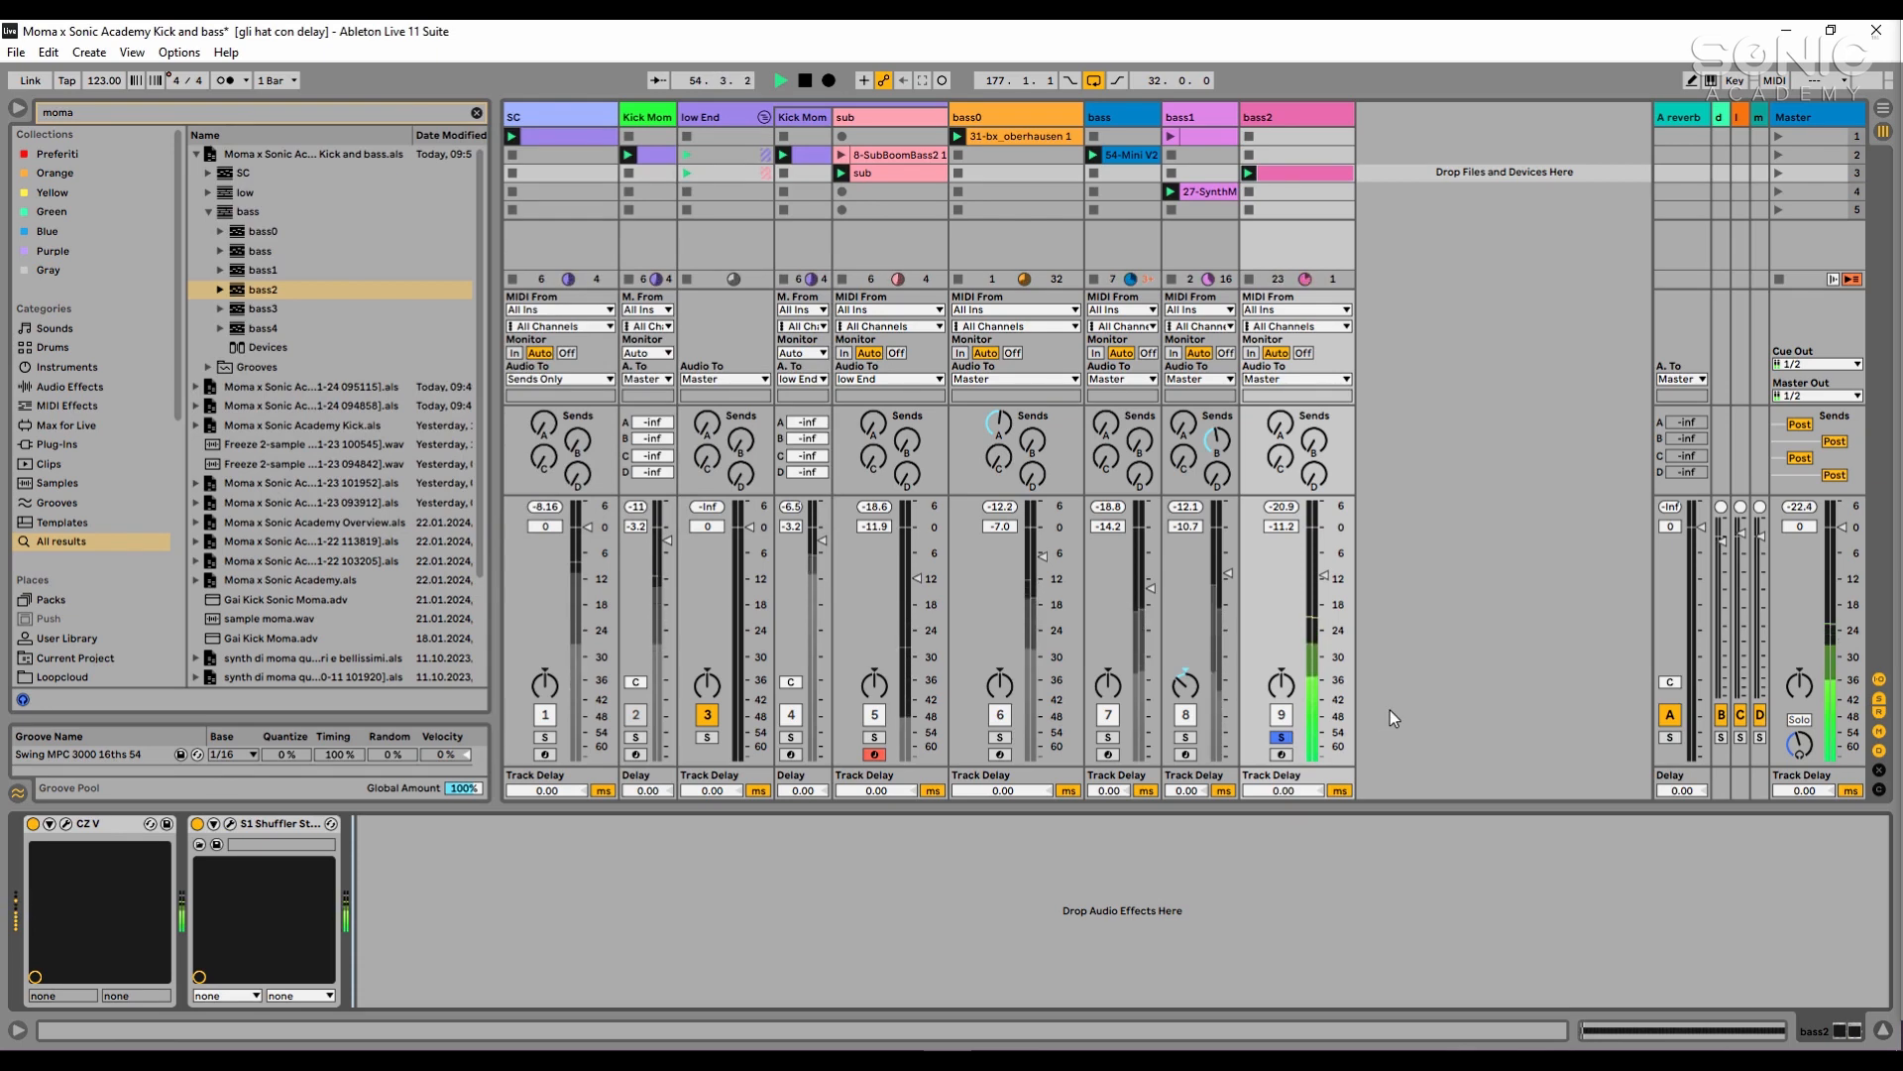
# - Add the second Kick Mom track to the solo and copy bass1's sidechain Compressor to the end of bass2's device chain
pyautogui.click(790, 737)
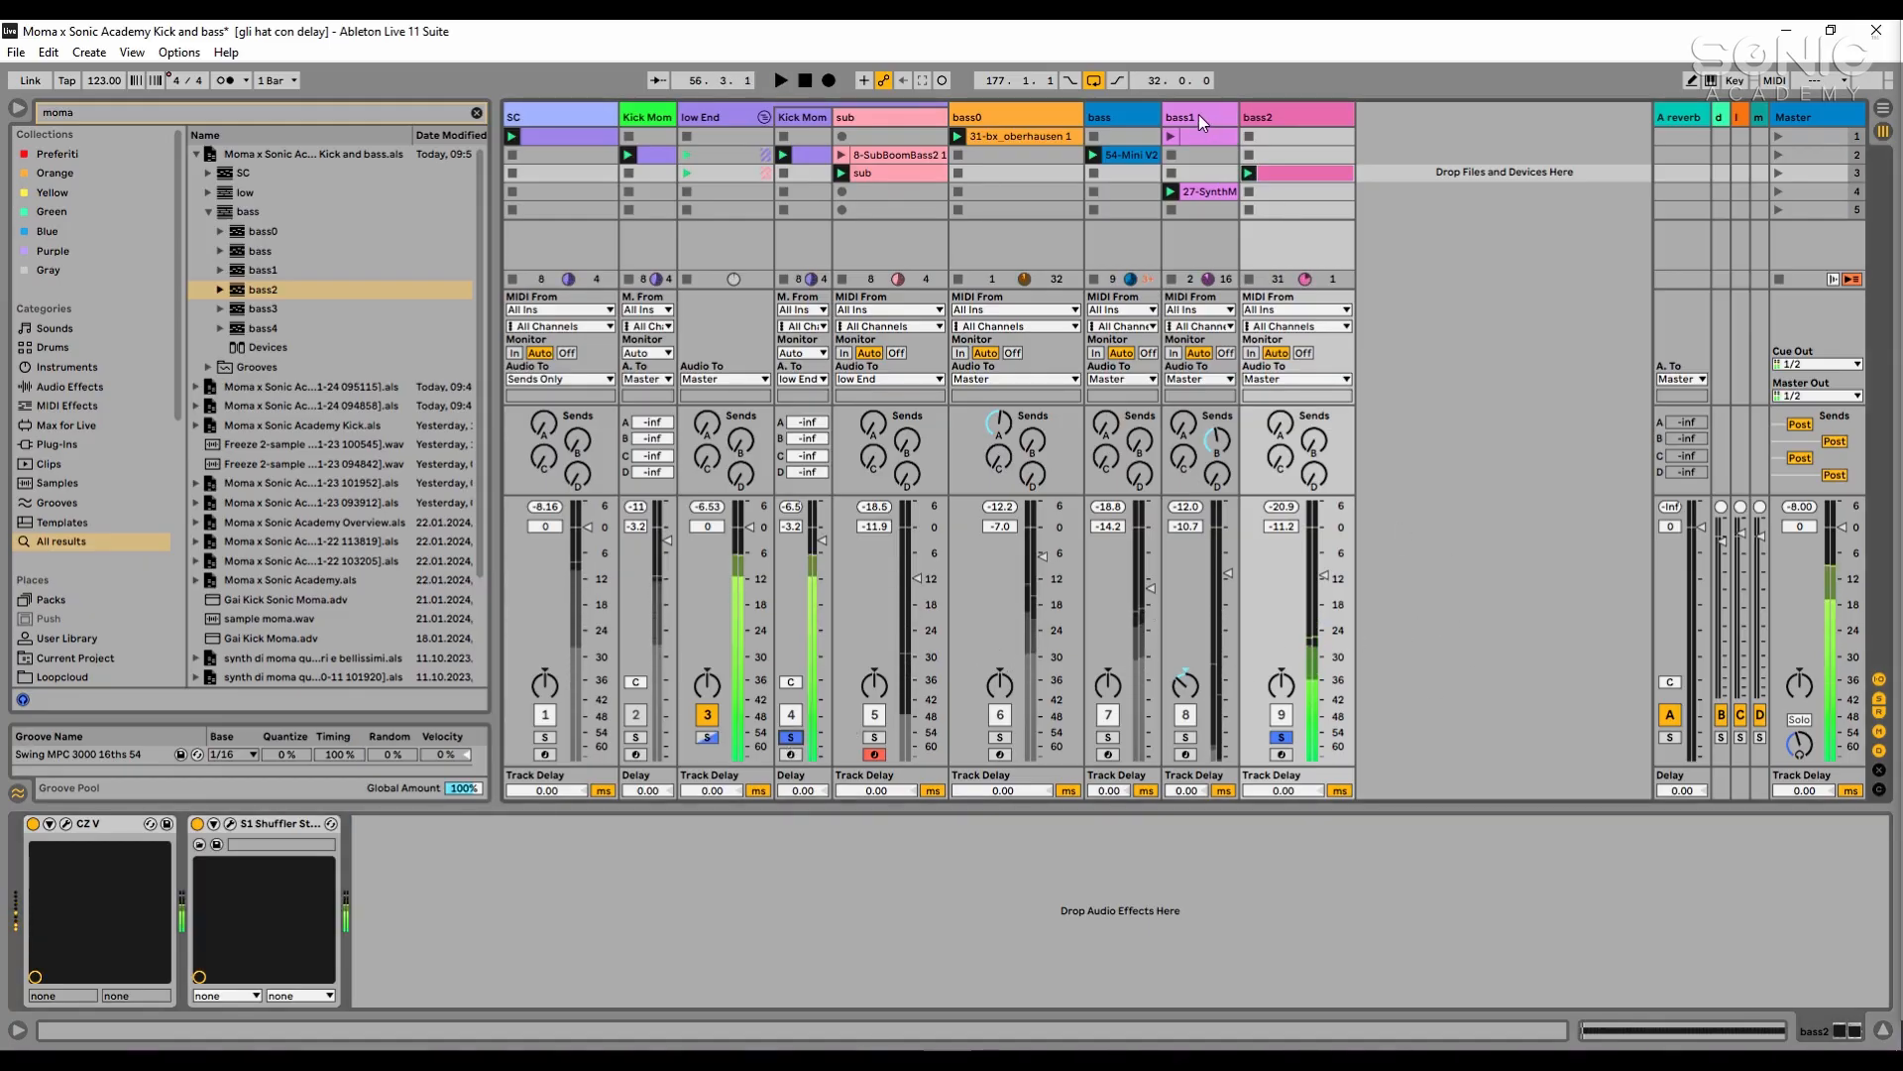
pyautogui.click(1199, 115)
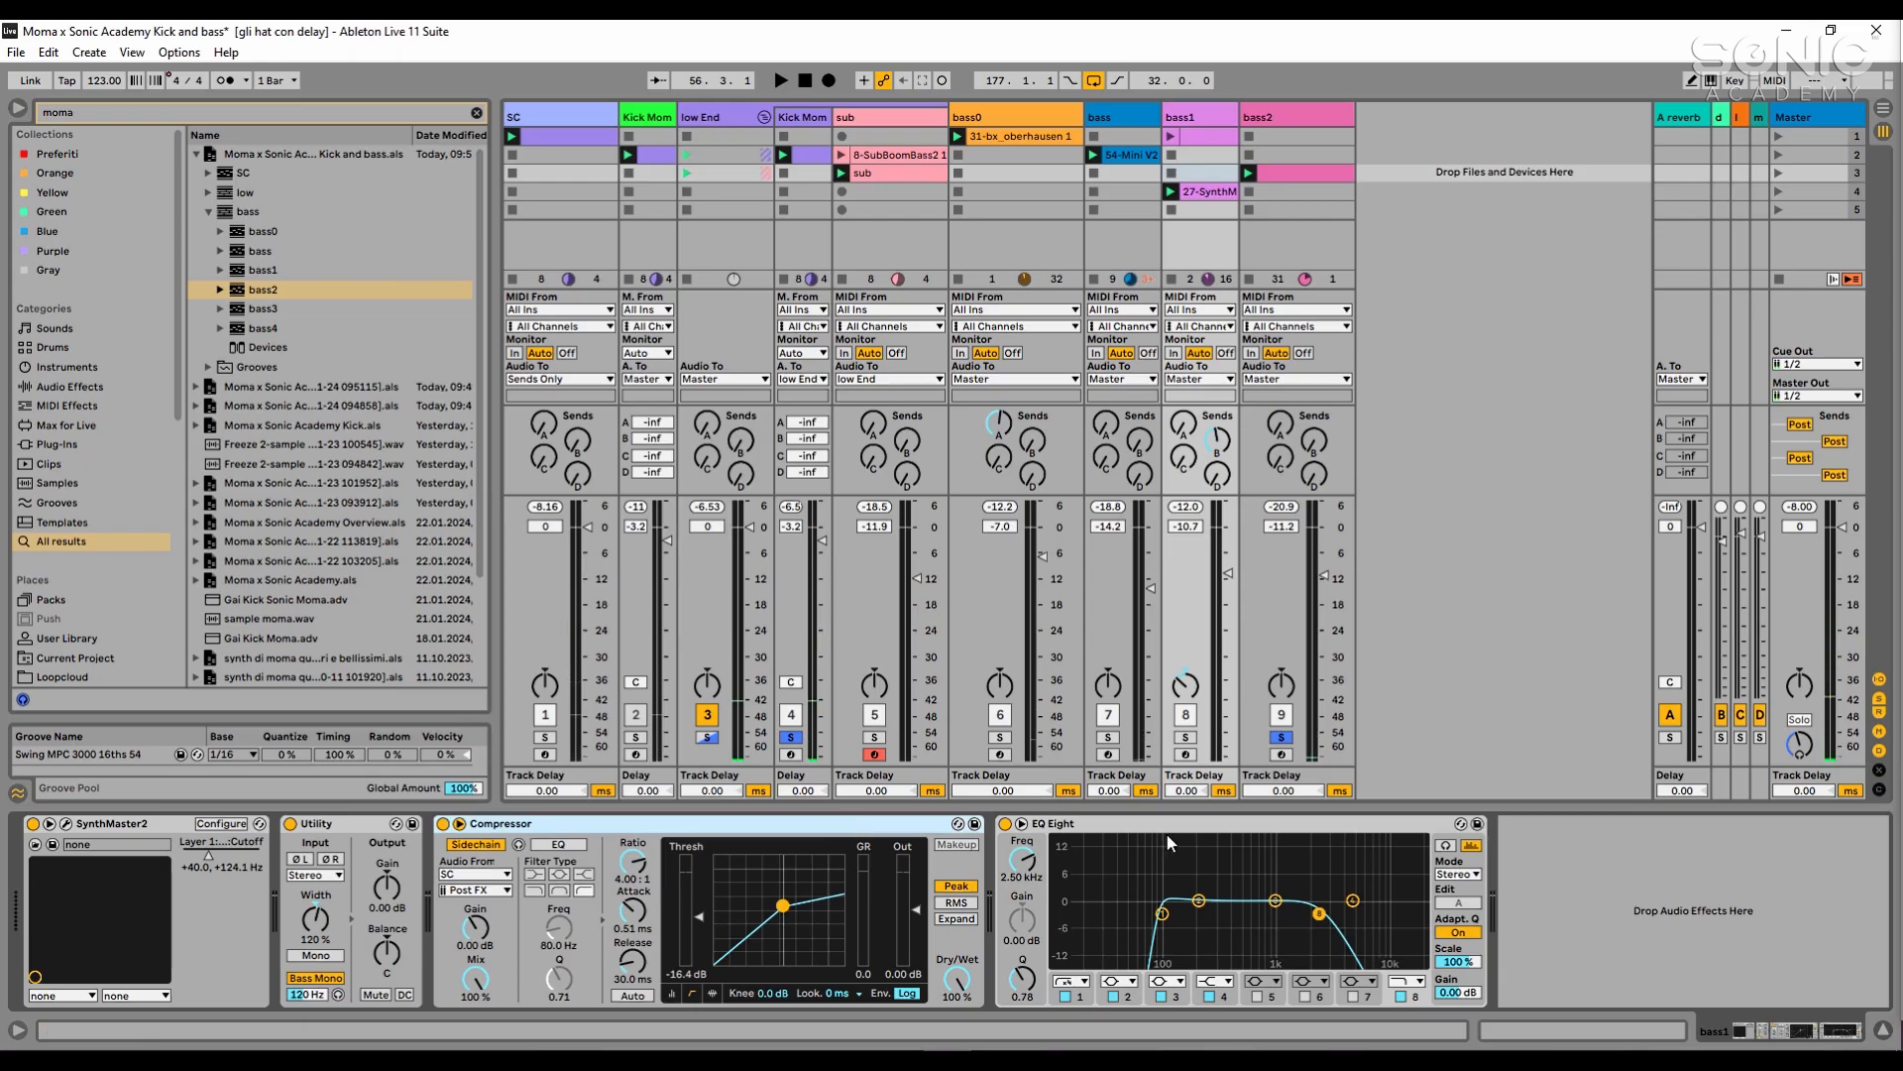
pyautogui.moveTo(774, 831); pyautogui.dragTo(1207, 215)
pyautogui.moveTo(1264, 139); pyautogui.dragTo(1272, 116)
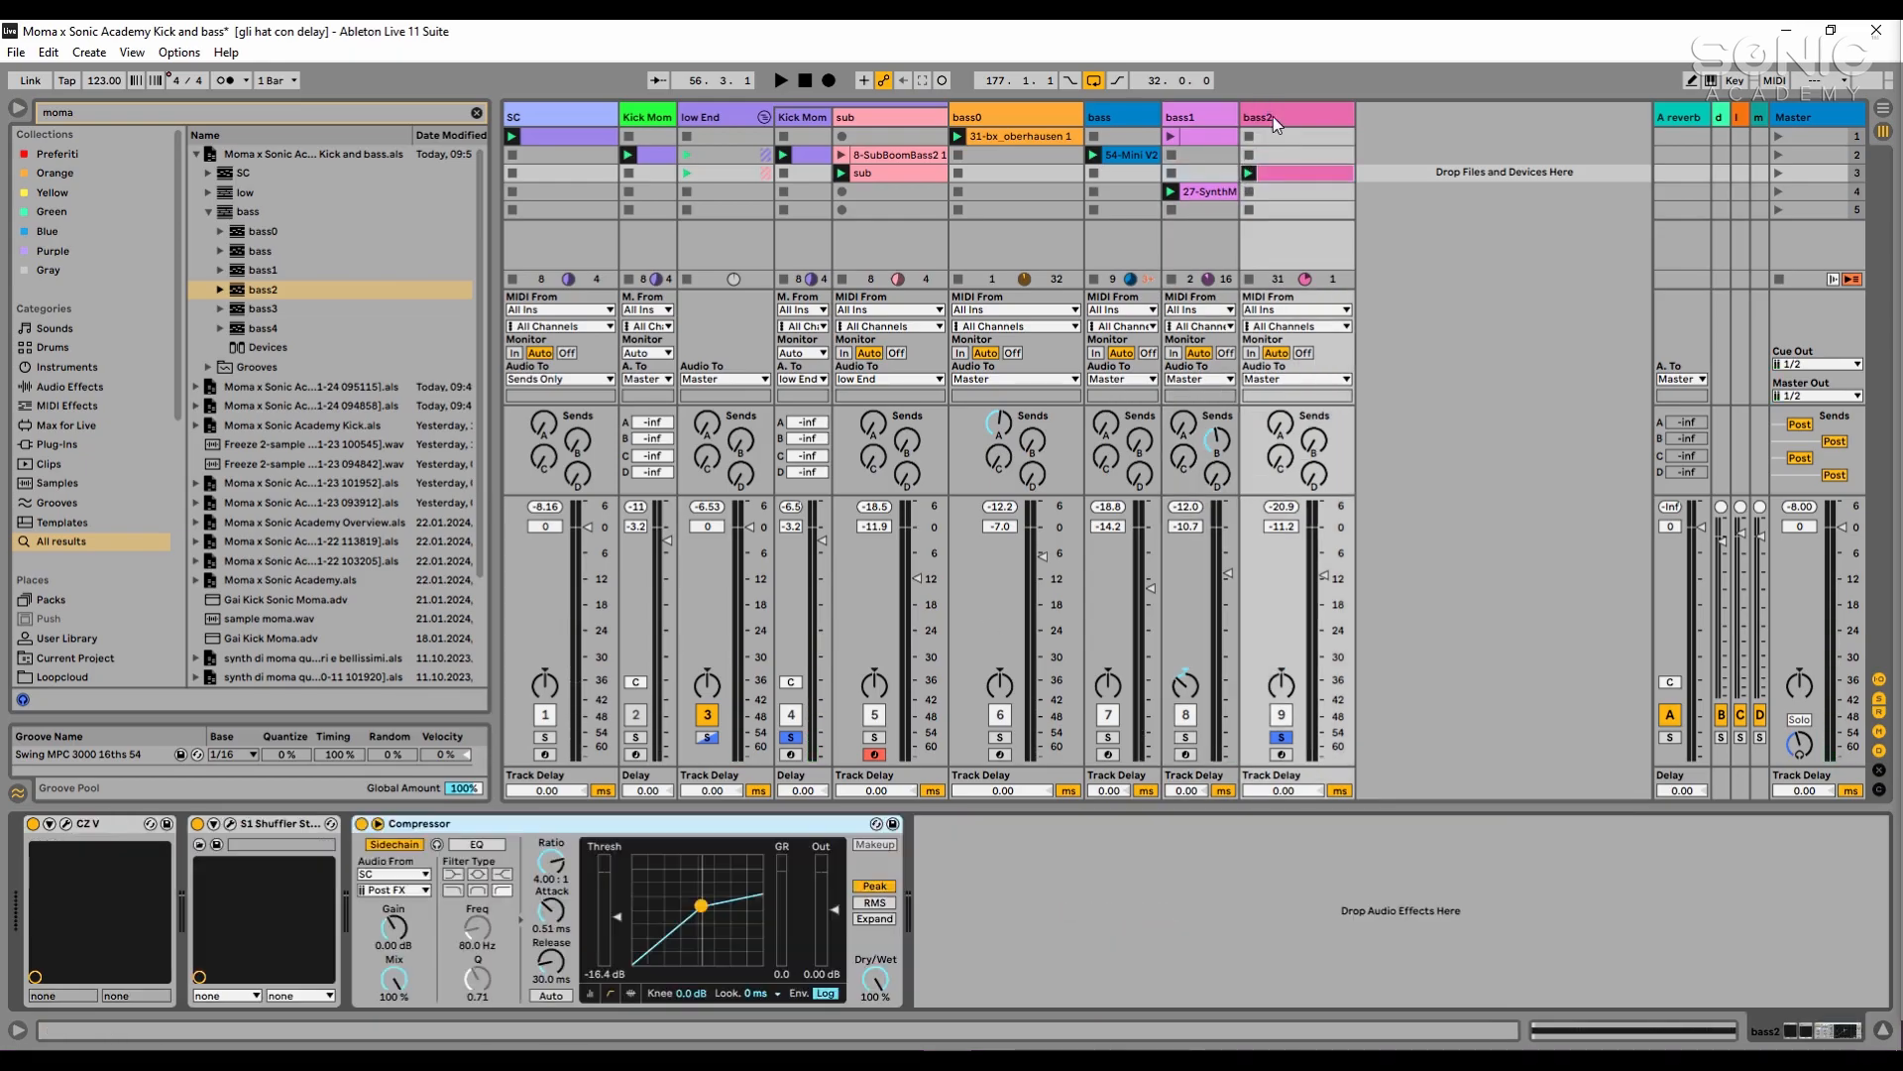
# - Add bass1 and bass to the solo during playback, panning bass to 5R and bass1 closer to centre
pyautogui.press('space')
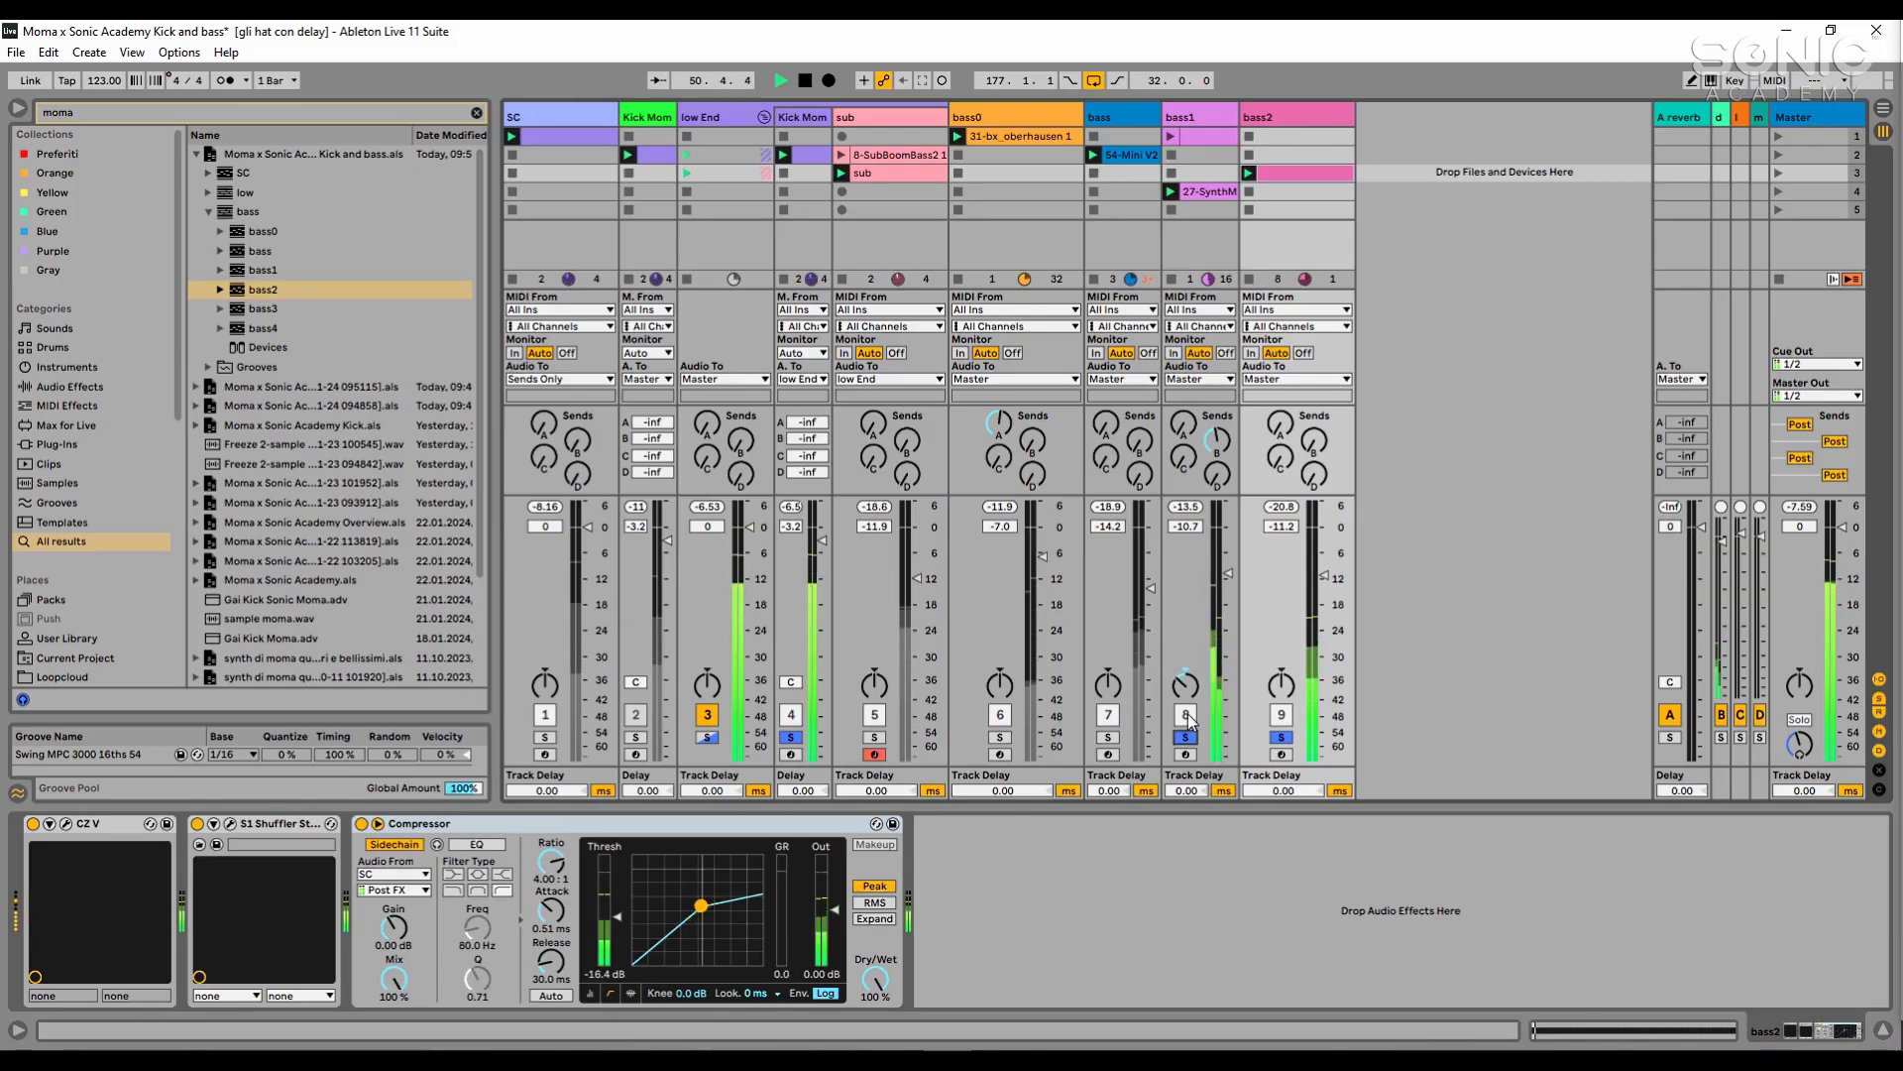
pyautogui.click(1108, 736)
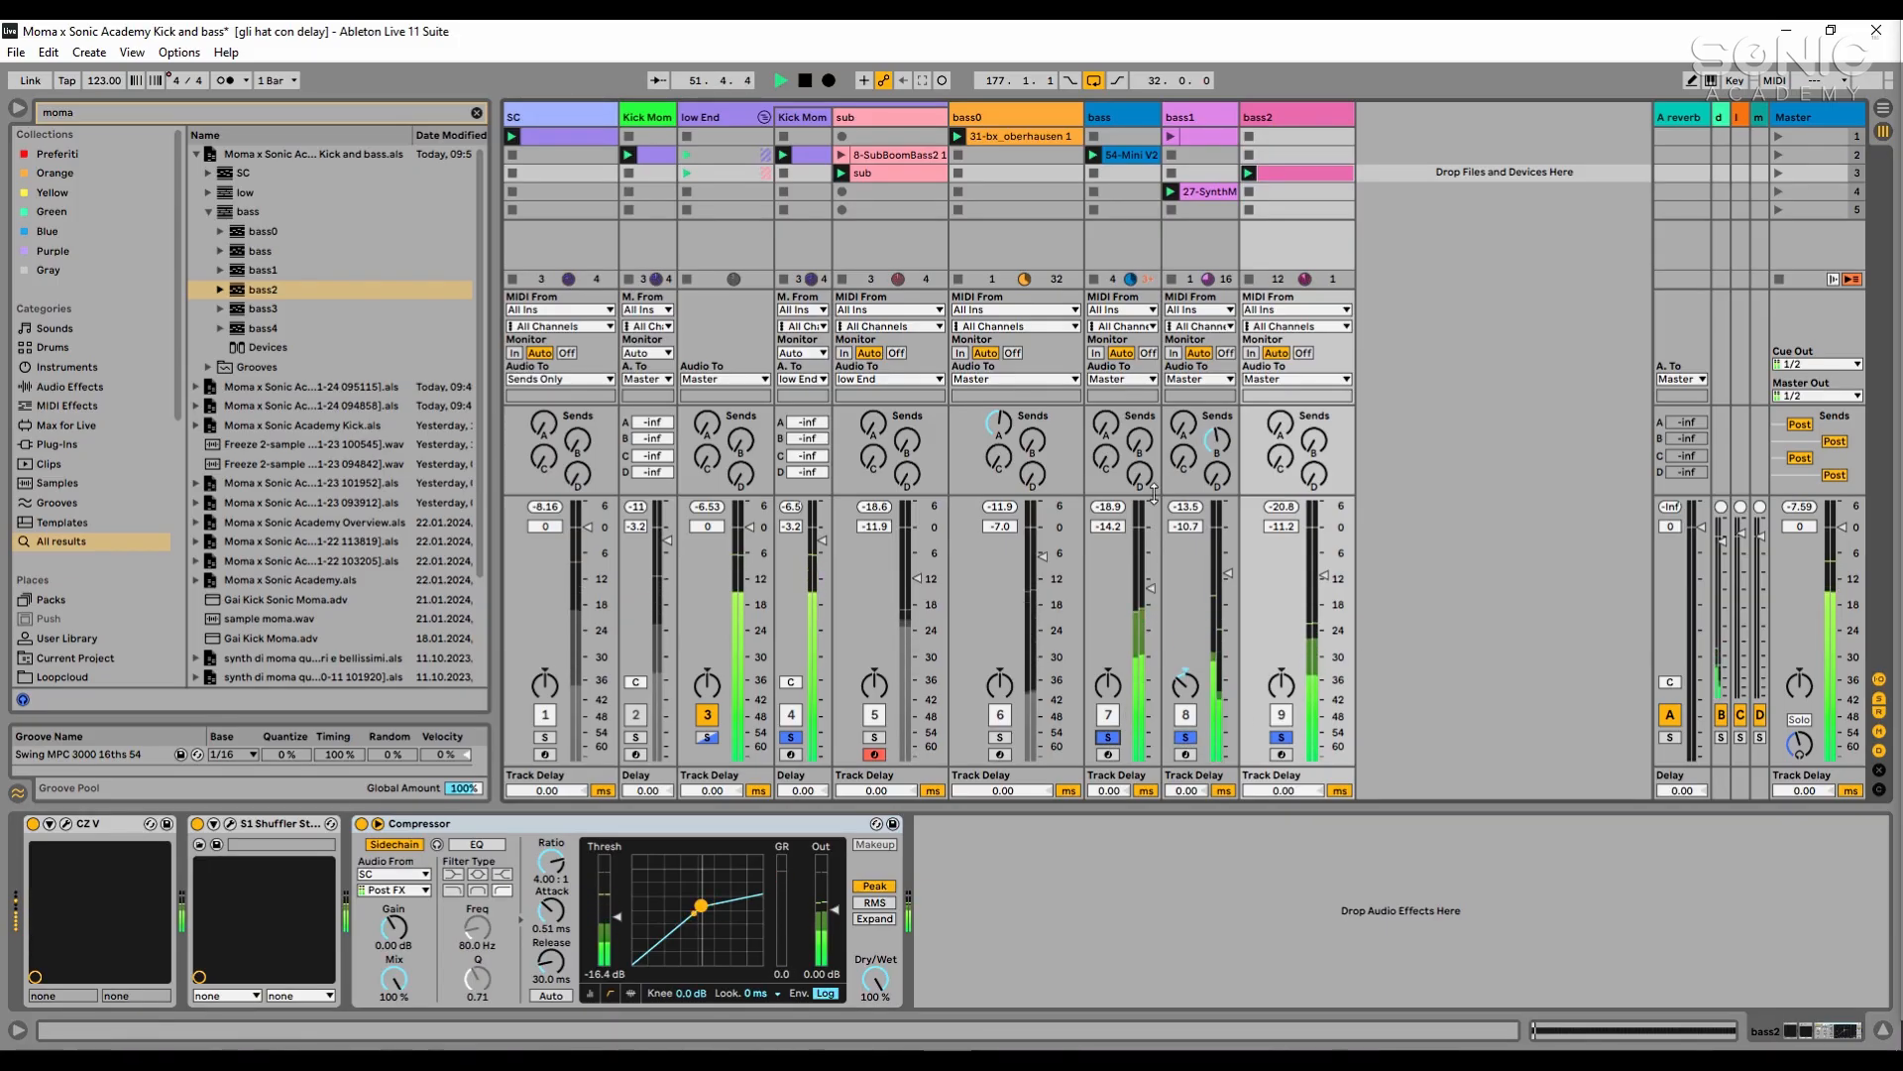
pyautogui.press('space')
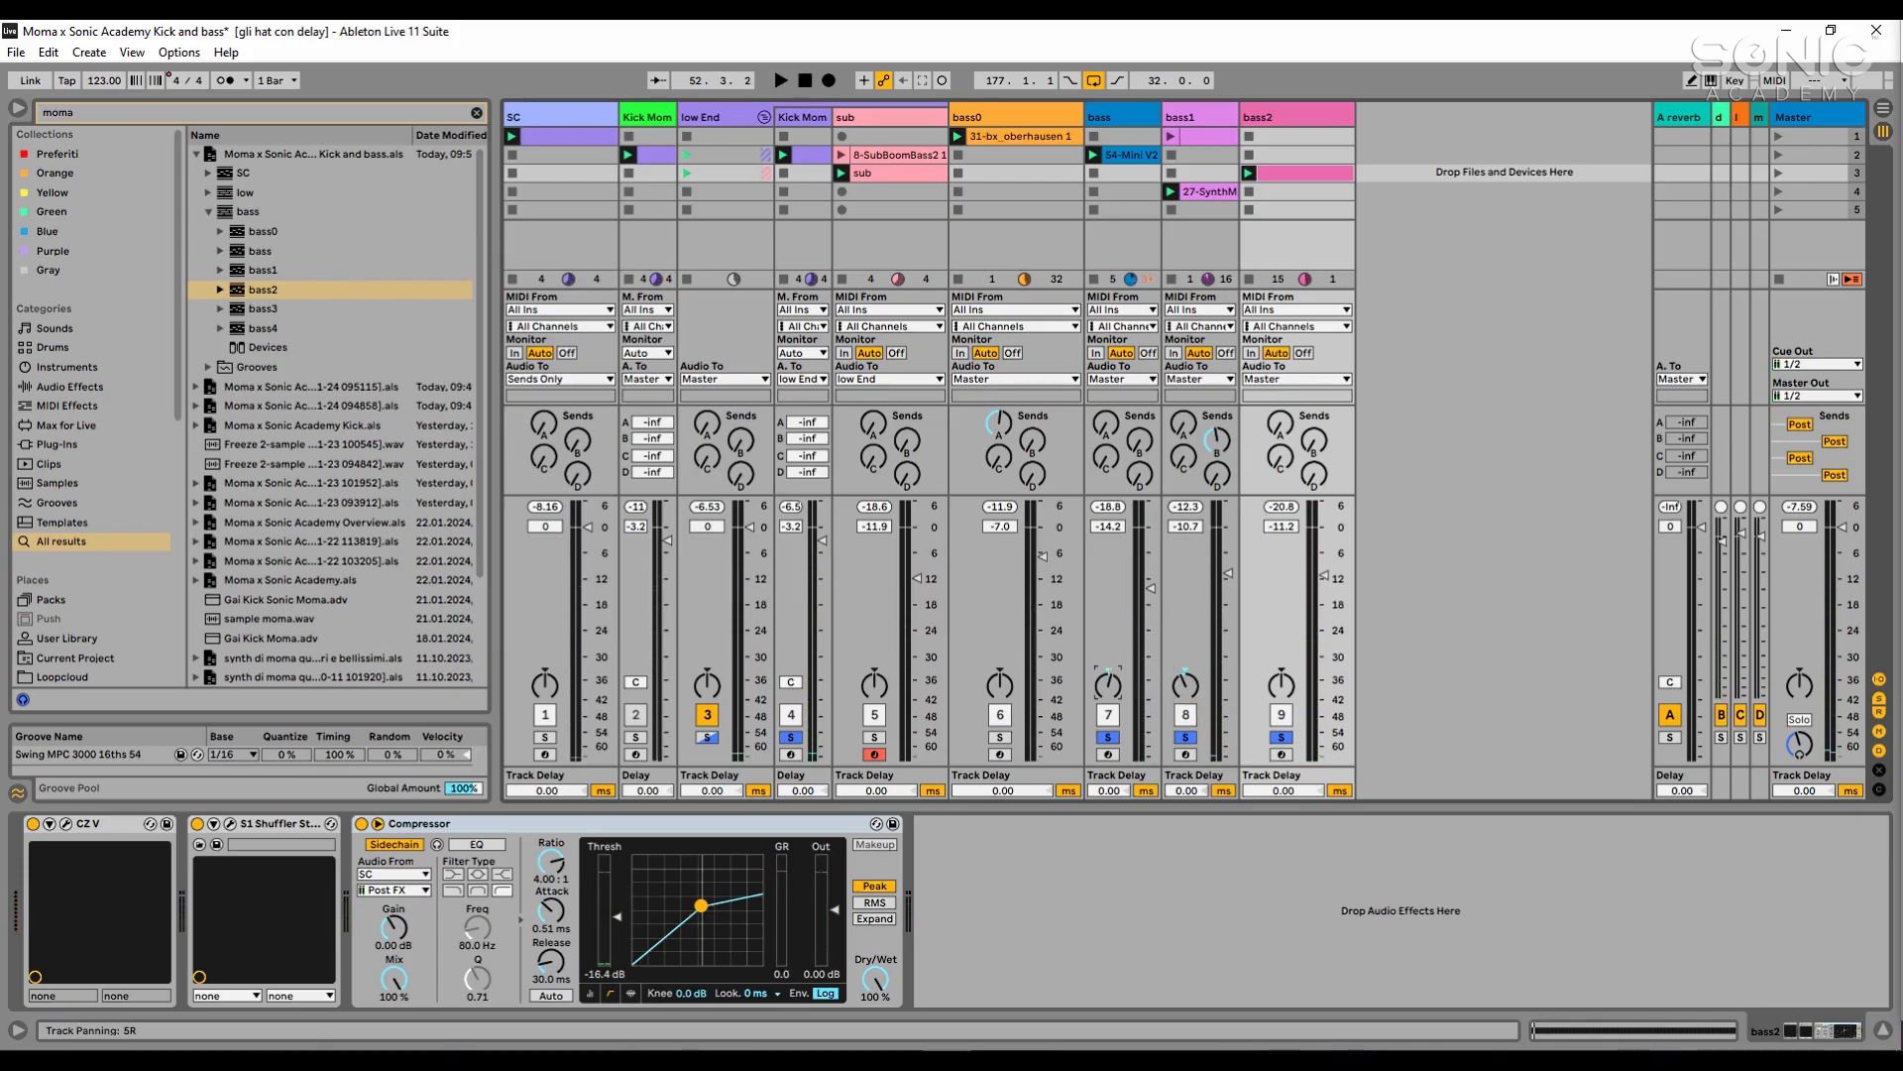
# - Add bass0 to the solo during playback and lower its volume to -7.9 dB
pyautogui.press('space')
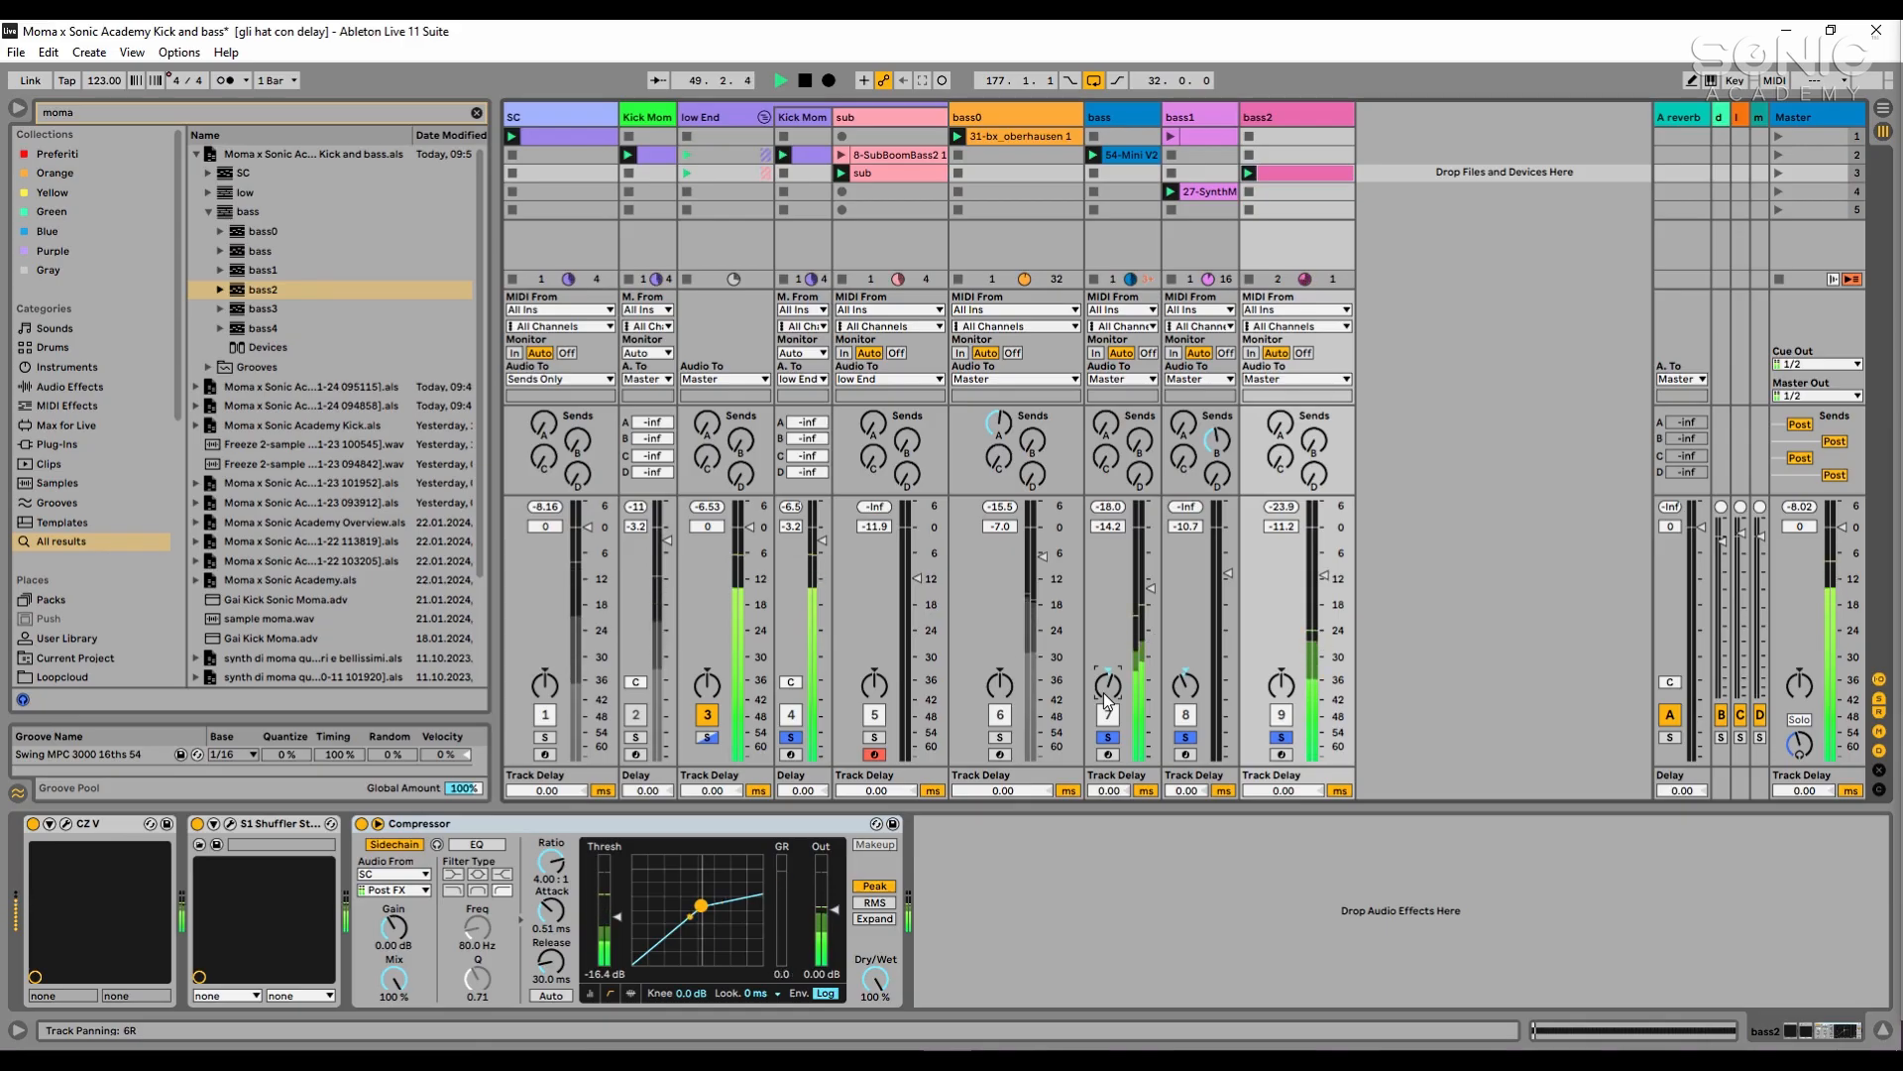
pyautogui.click(1007, 737)
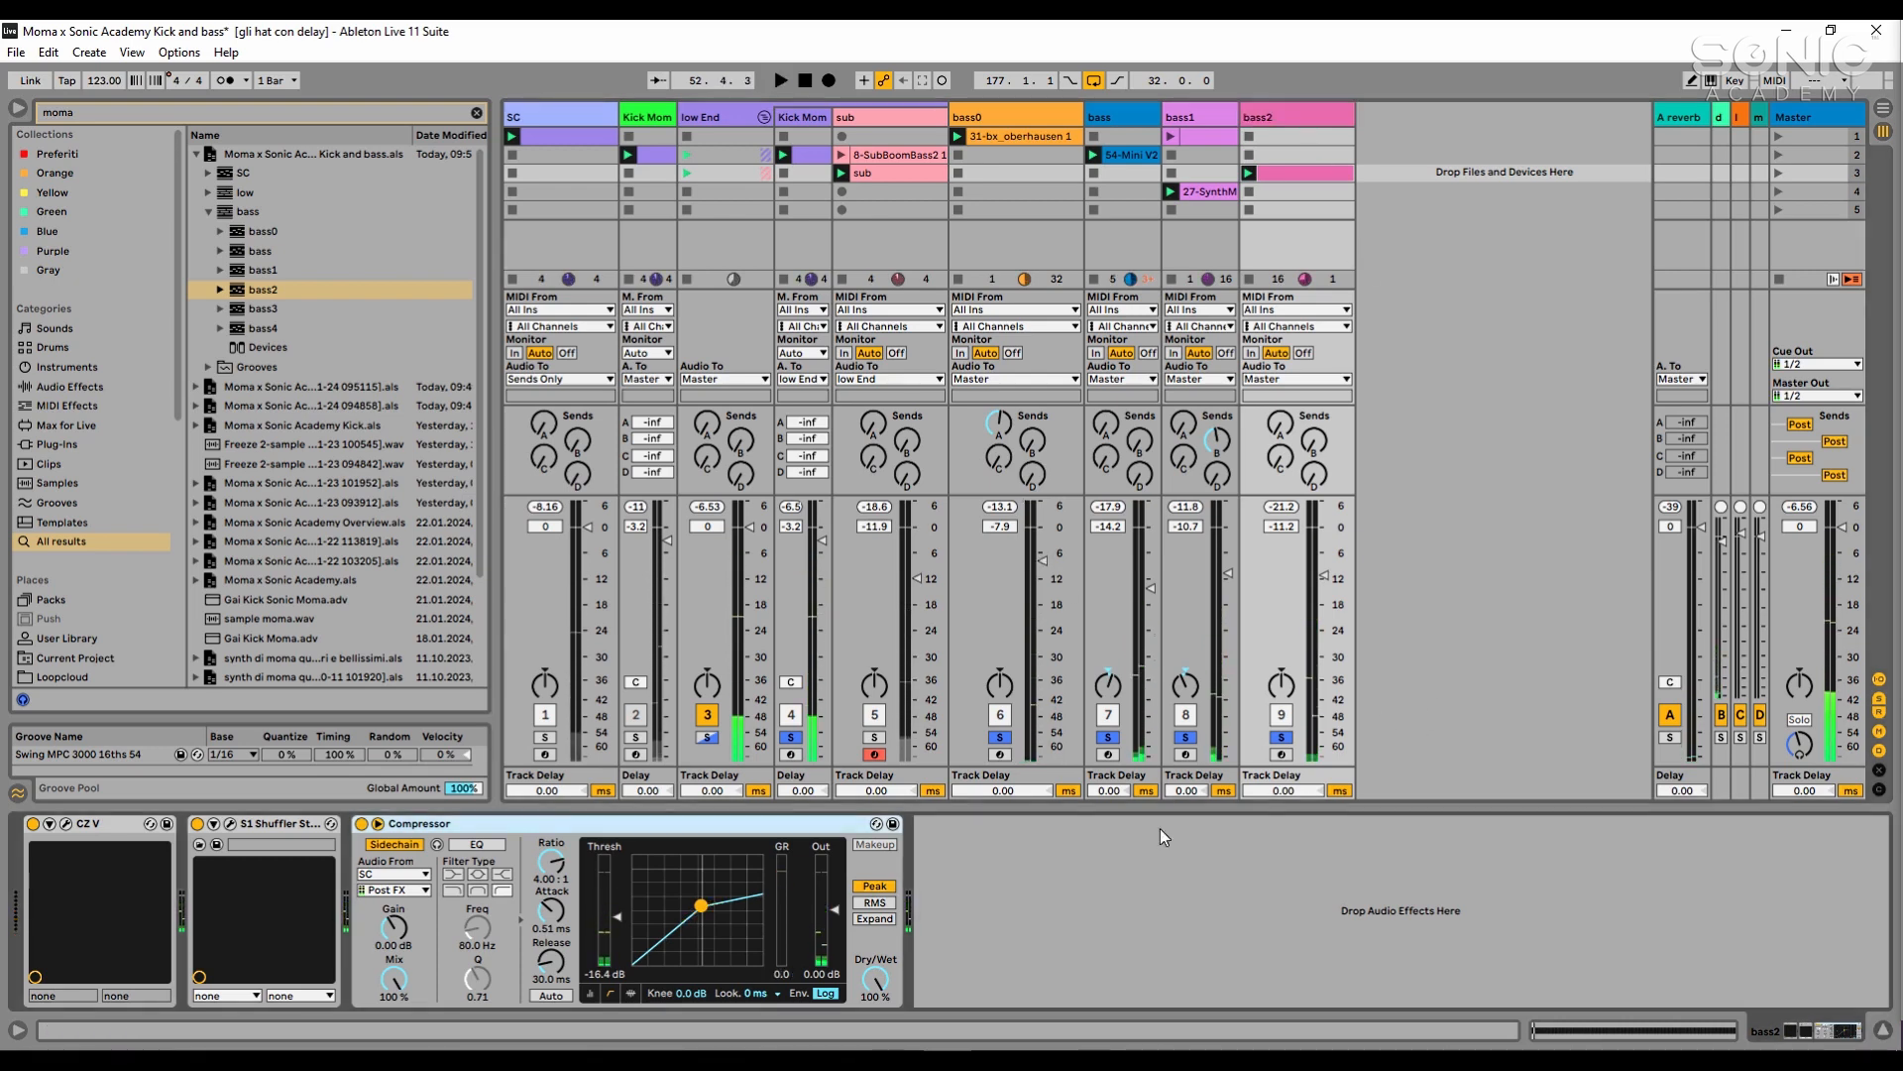
# - Copy bass1's EQ Eight to the end of bass2's device chain and check it in playback
pyautogui.click(1168, 924)
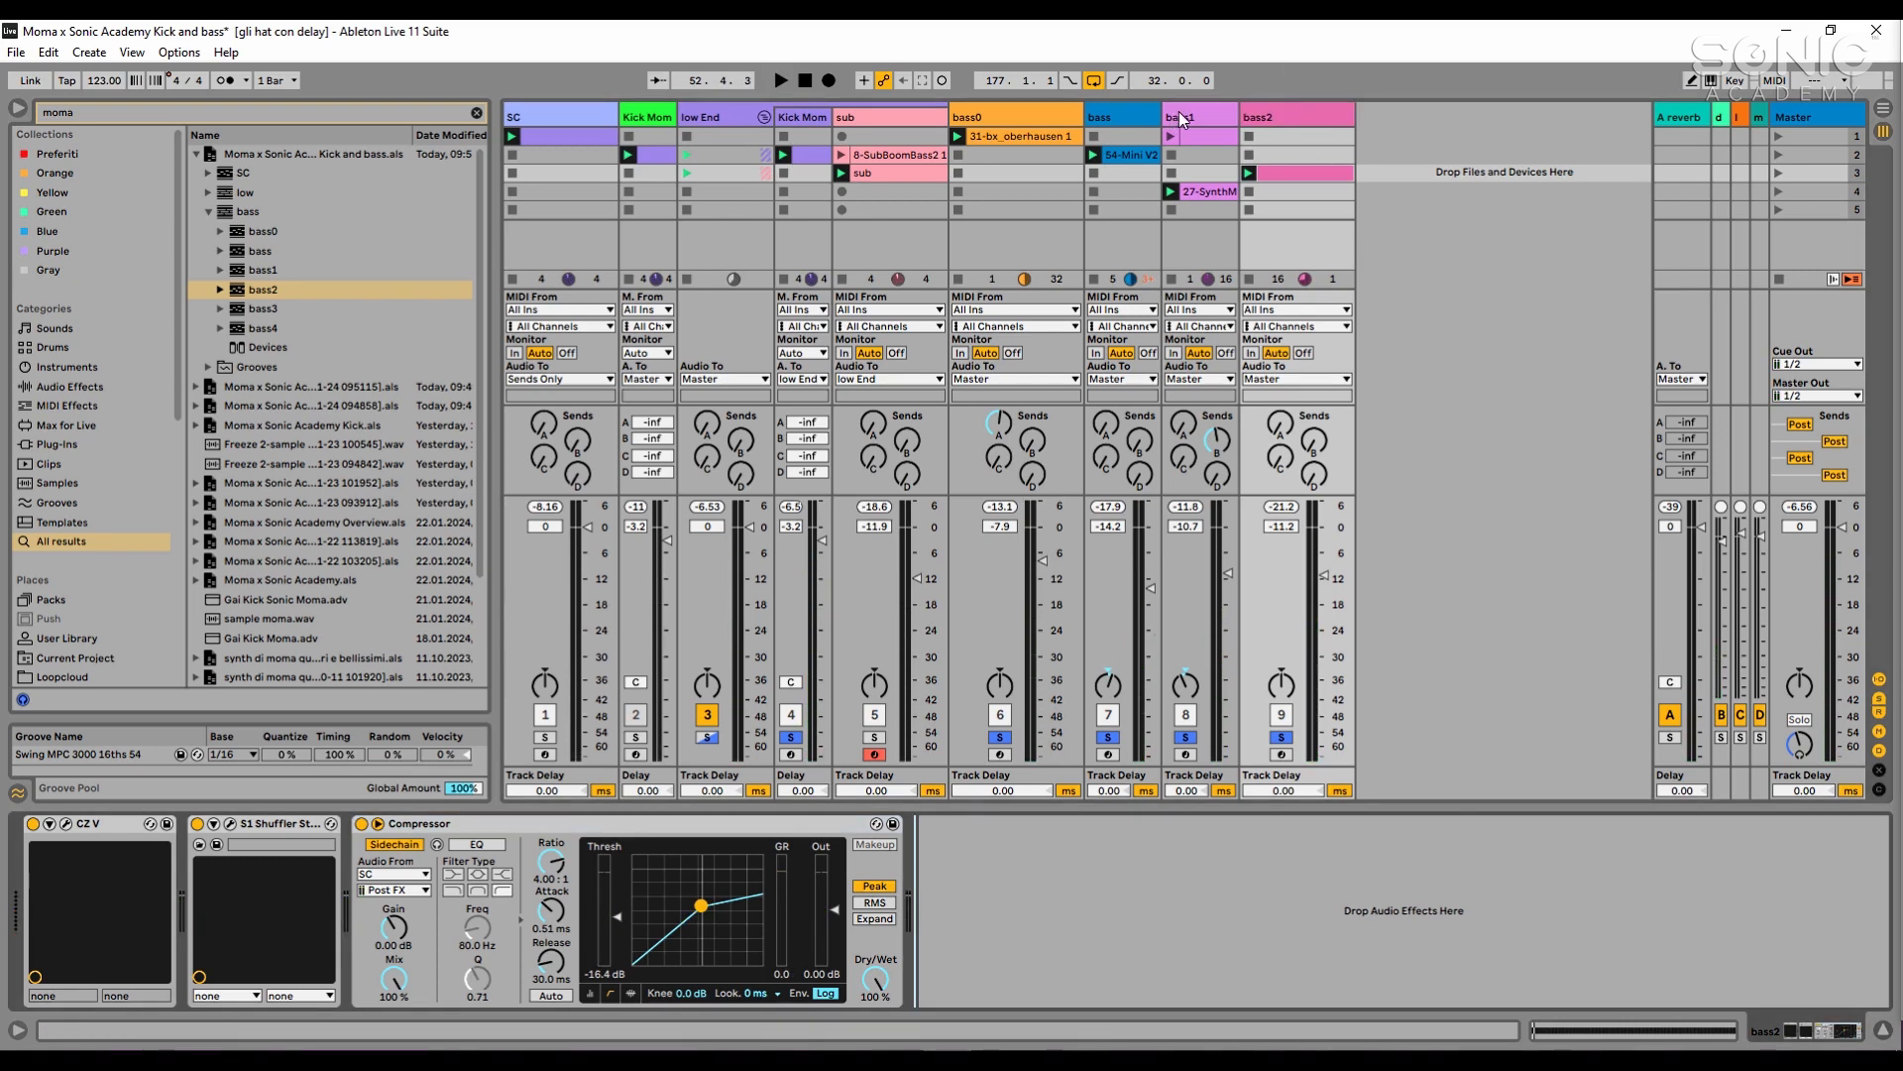
pyautogui.click(1182, 119)
pyautogui.click(1129, 826)
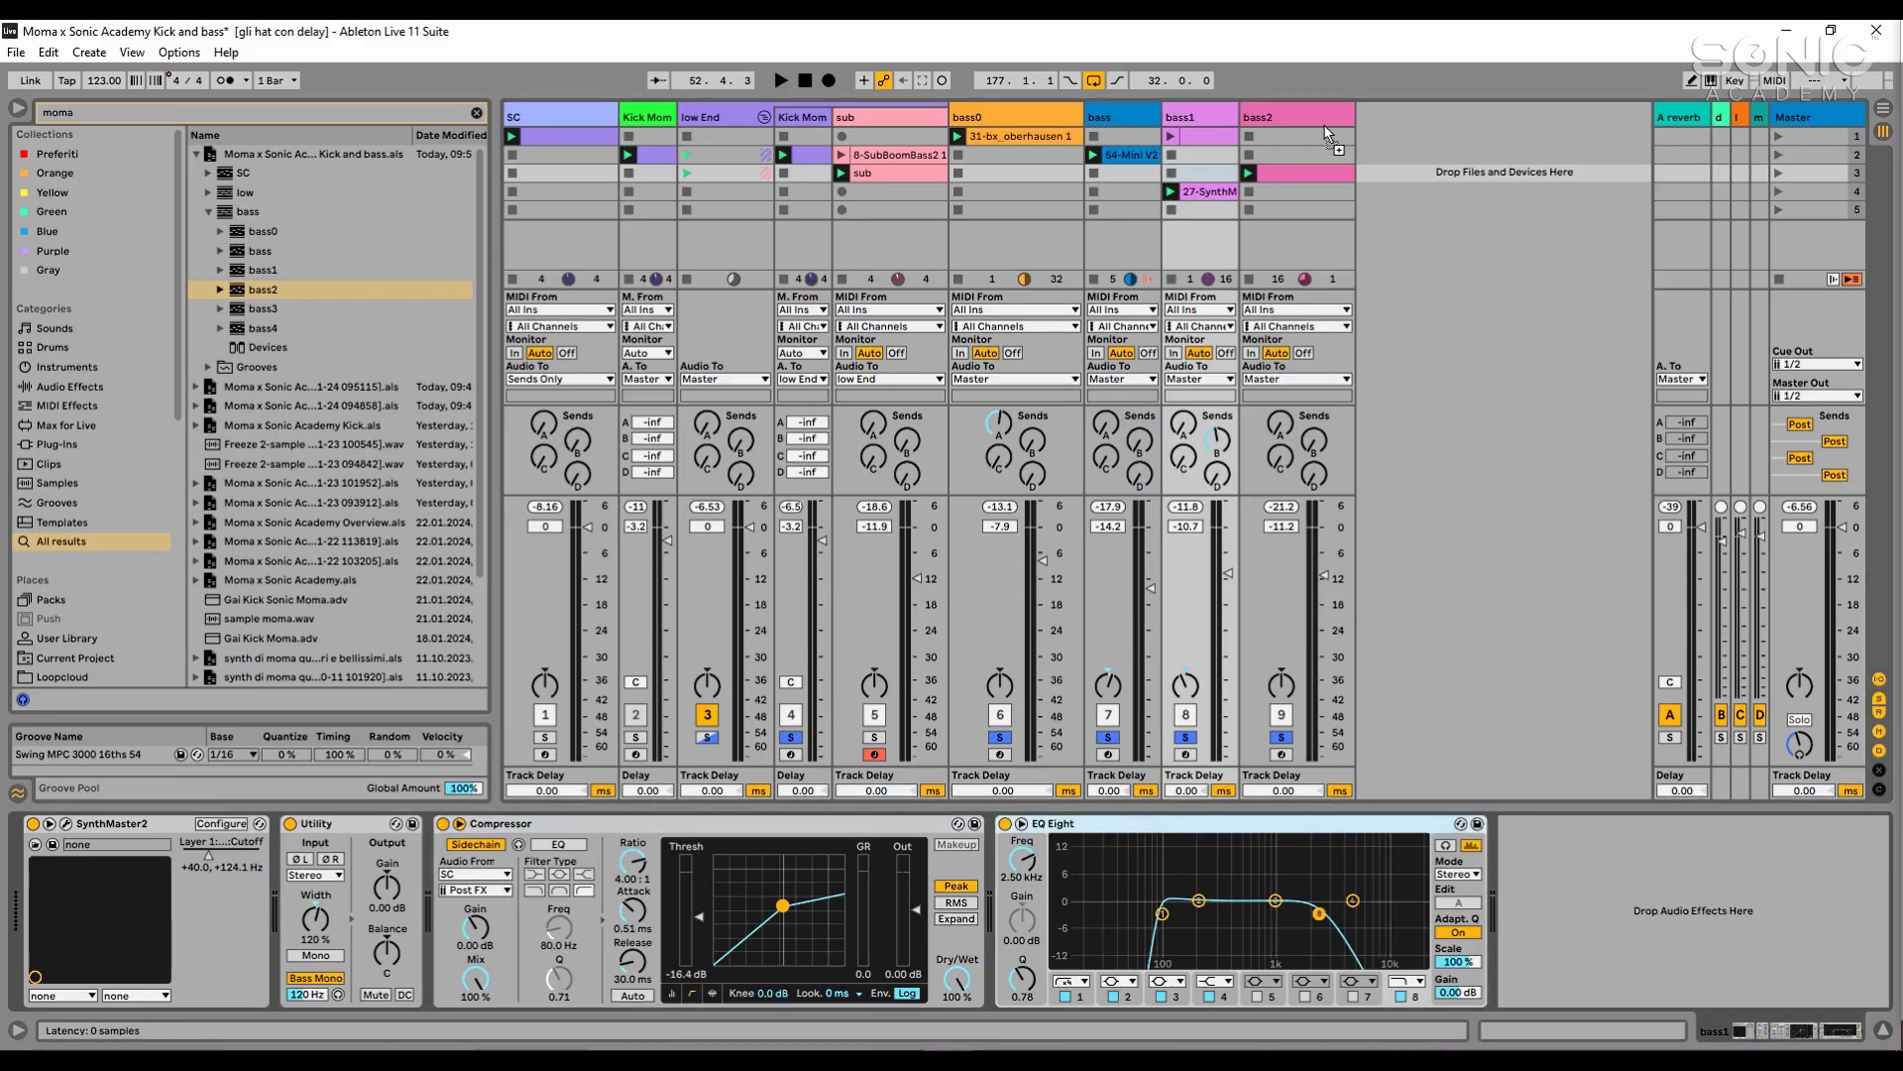
pyautogui.moveTo(1328, 133); pyautogui.dragTo(1331, 137)
pyautogui.press('space')
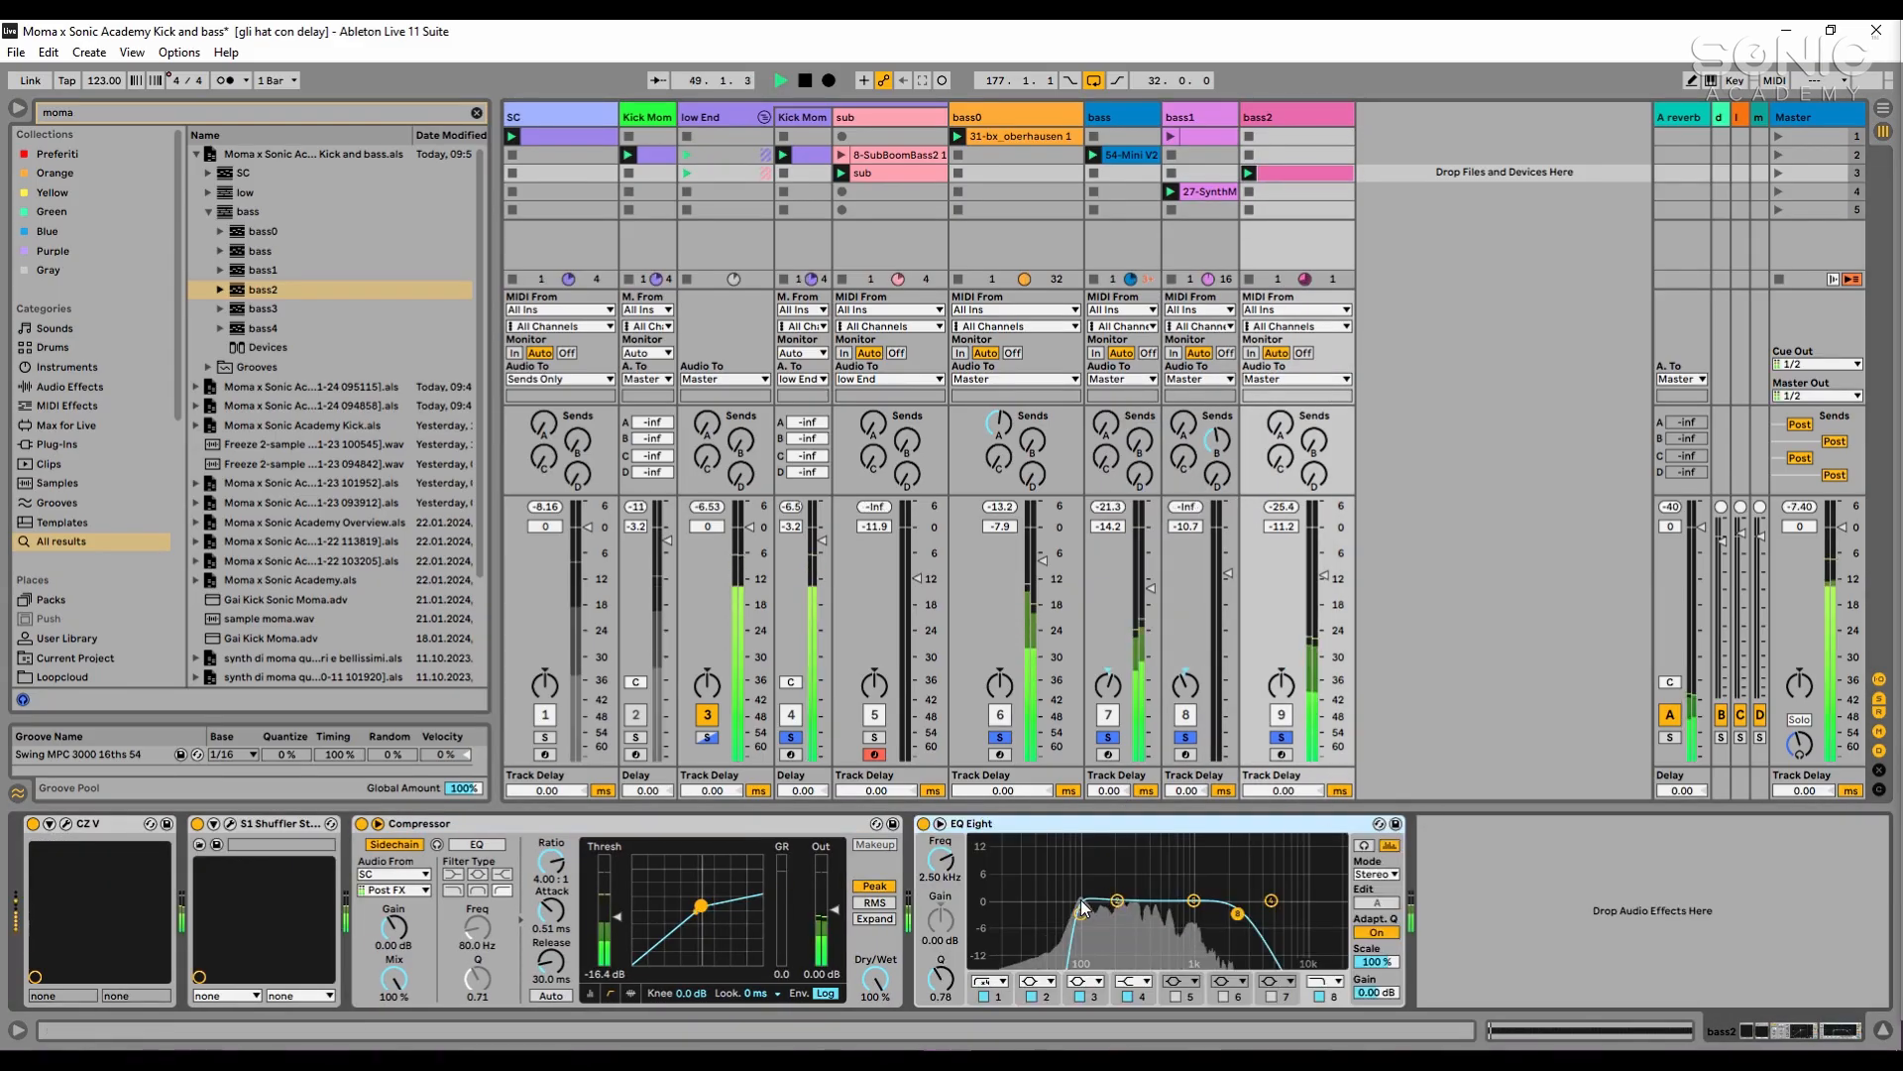
pyautogui.press('space')
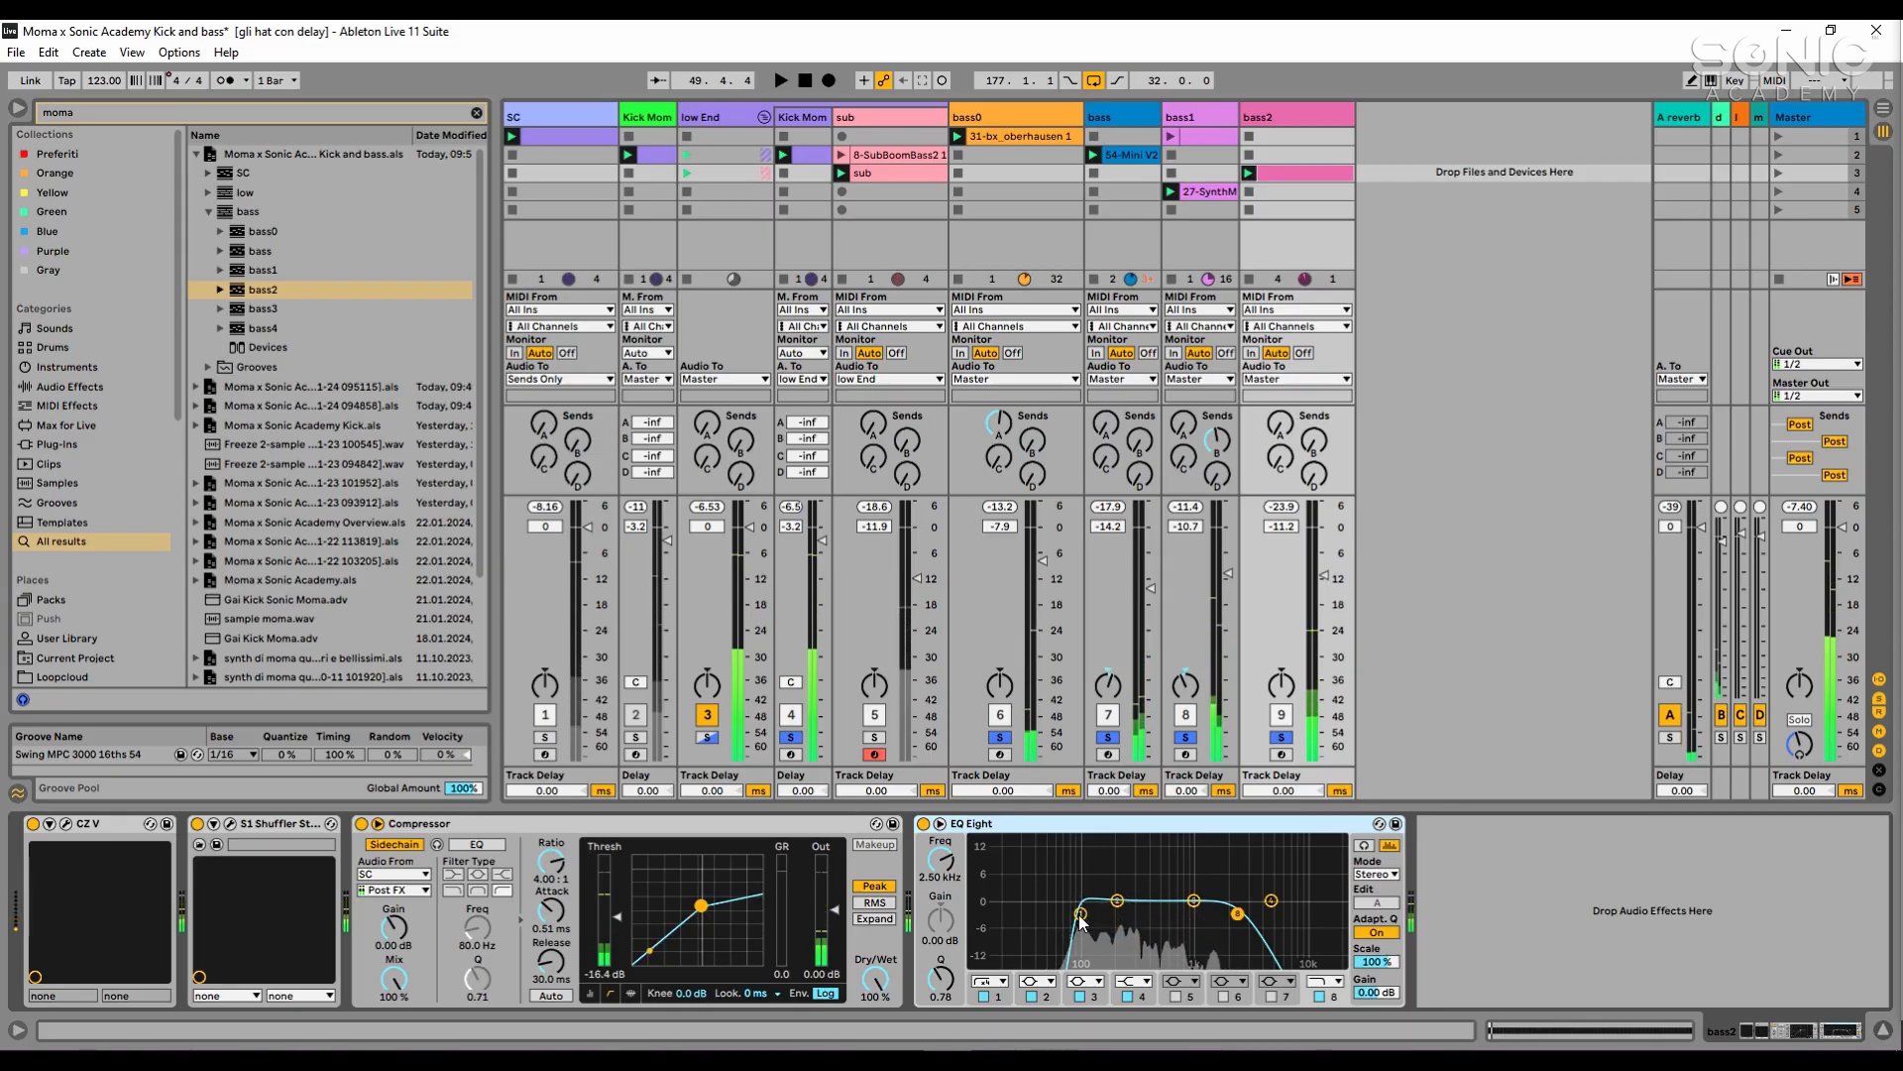
# - Set bass2's EQ Eight low cut to about 109 Hz and its high cut to about 3.37 kHz during playback
pyautogui.moveTo(1079, 917); pyautogui.dragTo(1088, 915)
pyautogui.press('space')
pyautogui.moveTo(1237, 914); pyautogui.dragTo(1239, 915)
pyautogui.click(1325, 982)
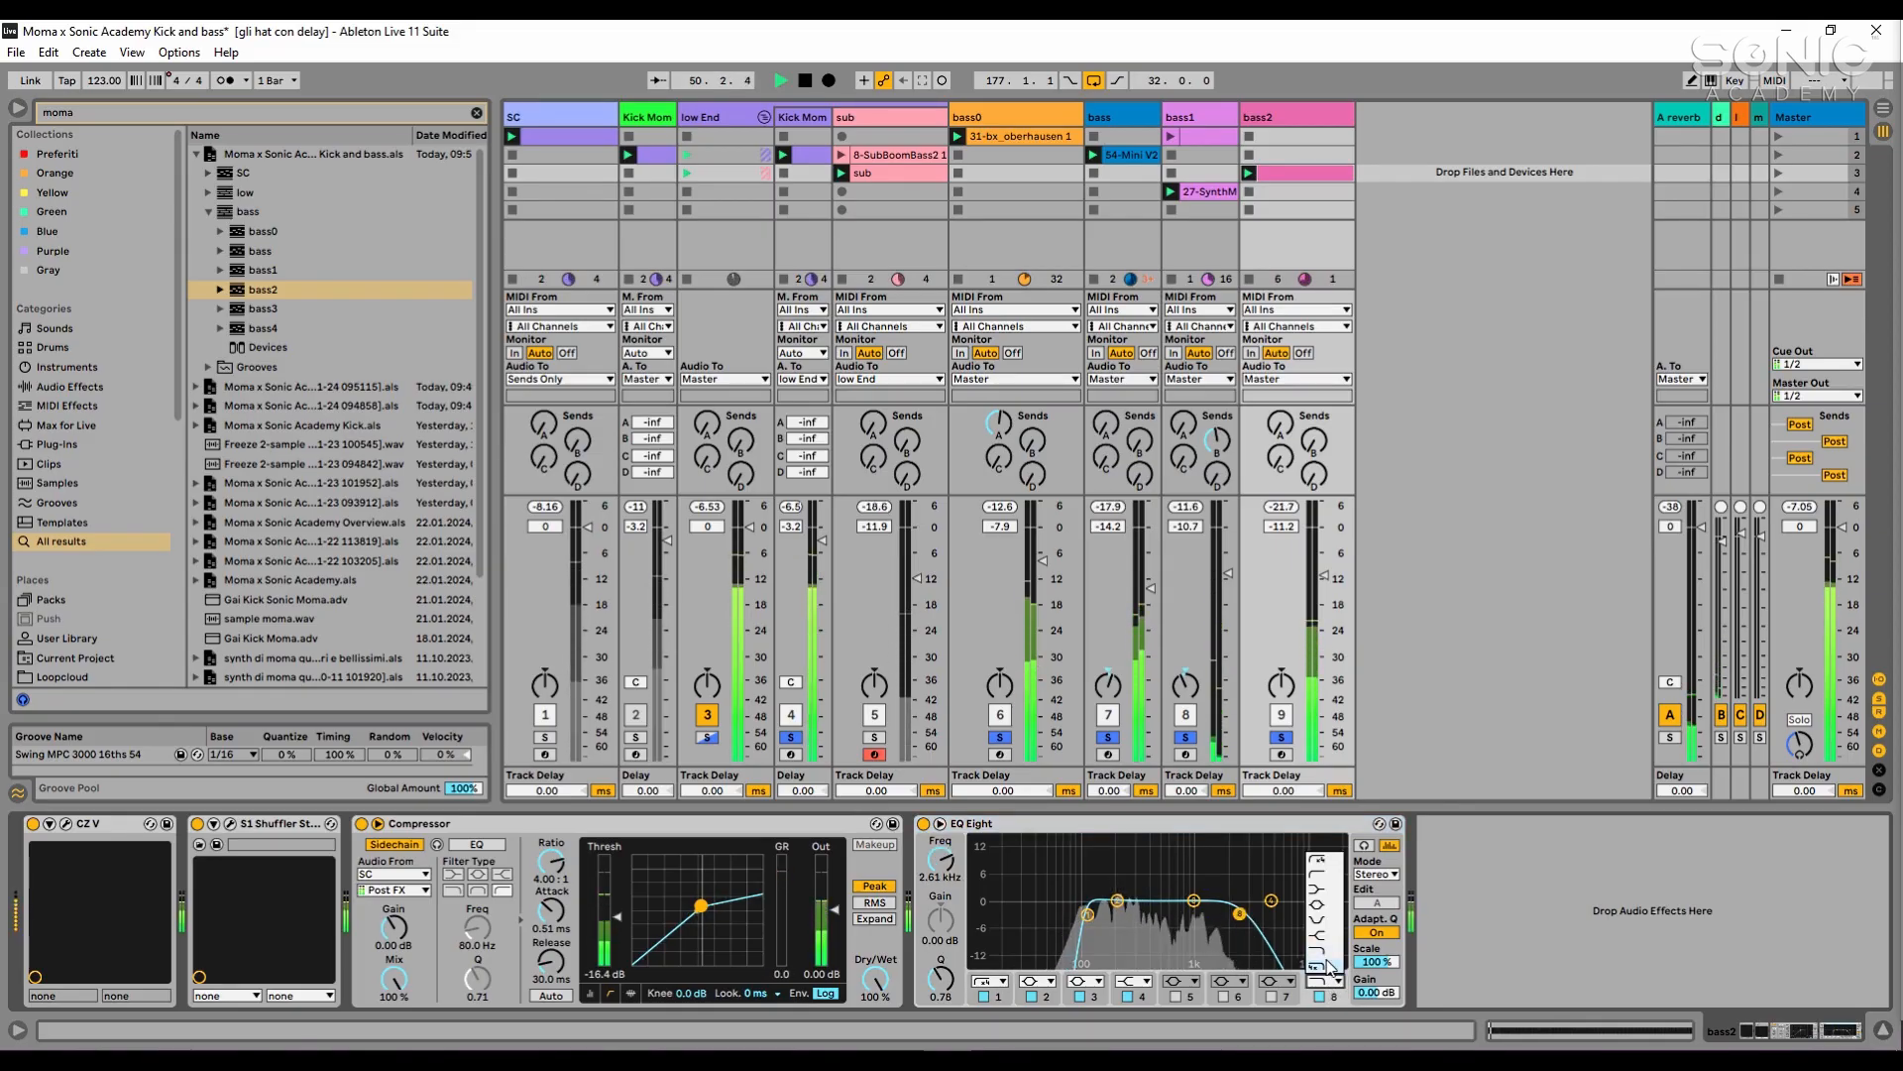
pyautogui.click(1327, 968)
pyautogui.moveTo(1239, 914); pyautogui.dragTo(1201, 921)
# - Try a band 3 dip of about -2.11 dB at 1.55 kHz in bass2's EQ Eight, and delete the device
pyautogui.click(1364, 844)
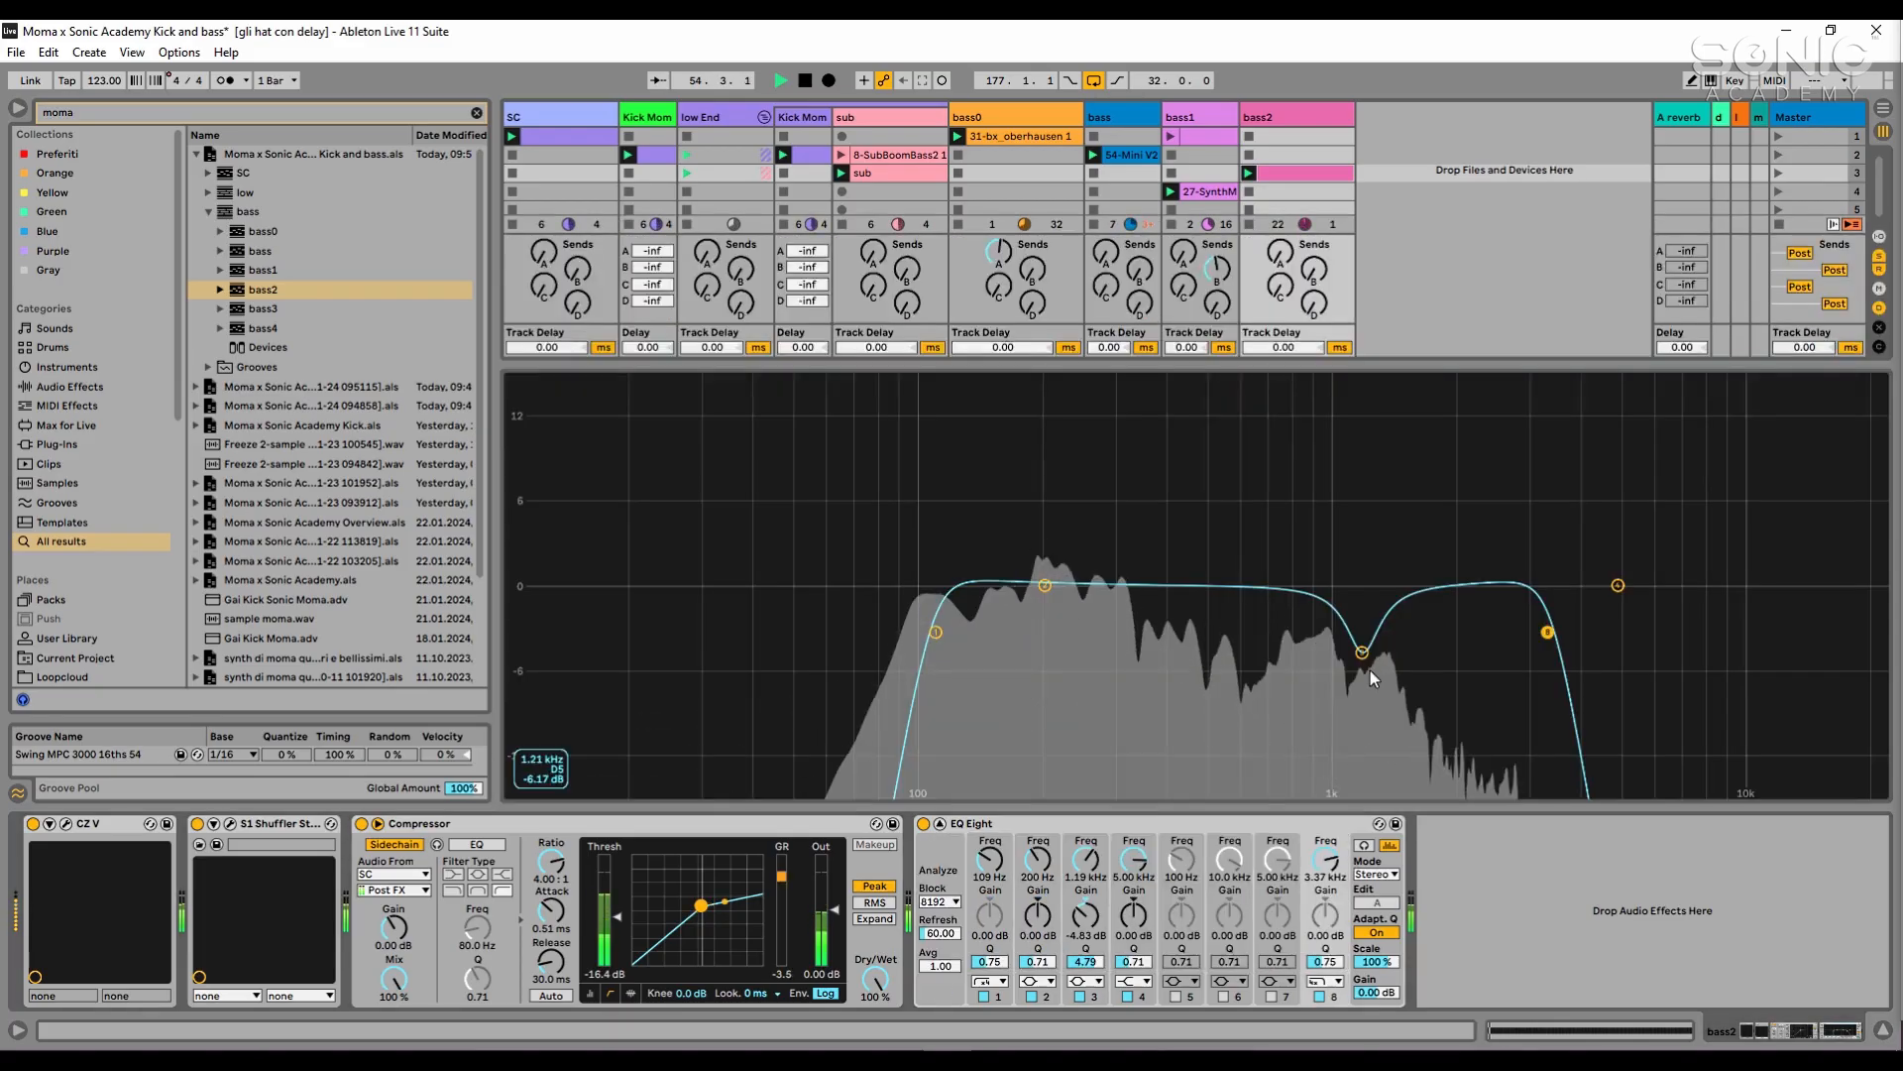
pyautogui.moveTo(1372, 656)
pyautogui.mouseDown()
pyautogui.moveTo(1372, 630)
pyautogui.moveTo(1349, 633)
pyautogui.mouseUp()
pyautogui.press('space')
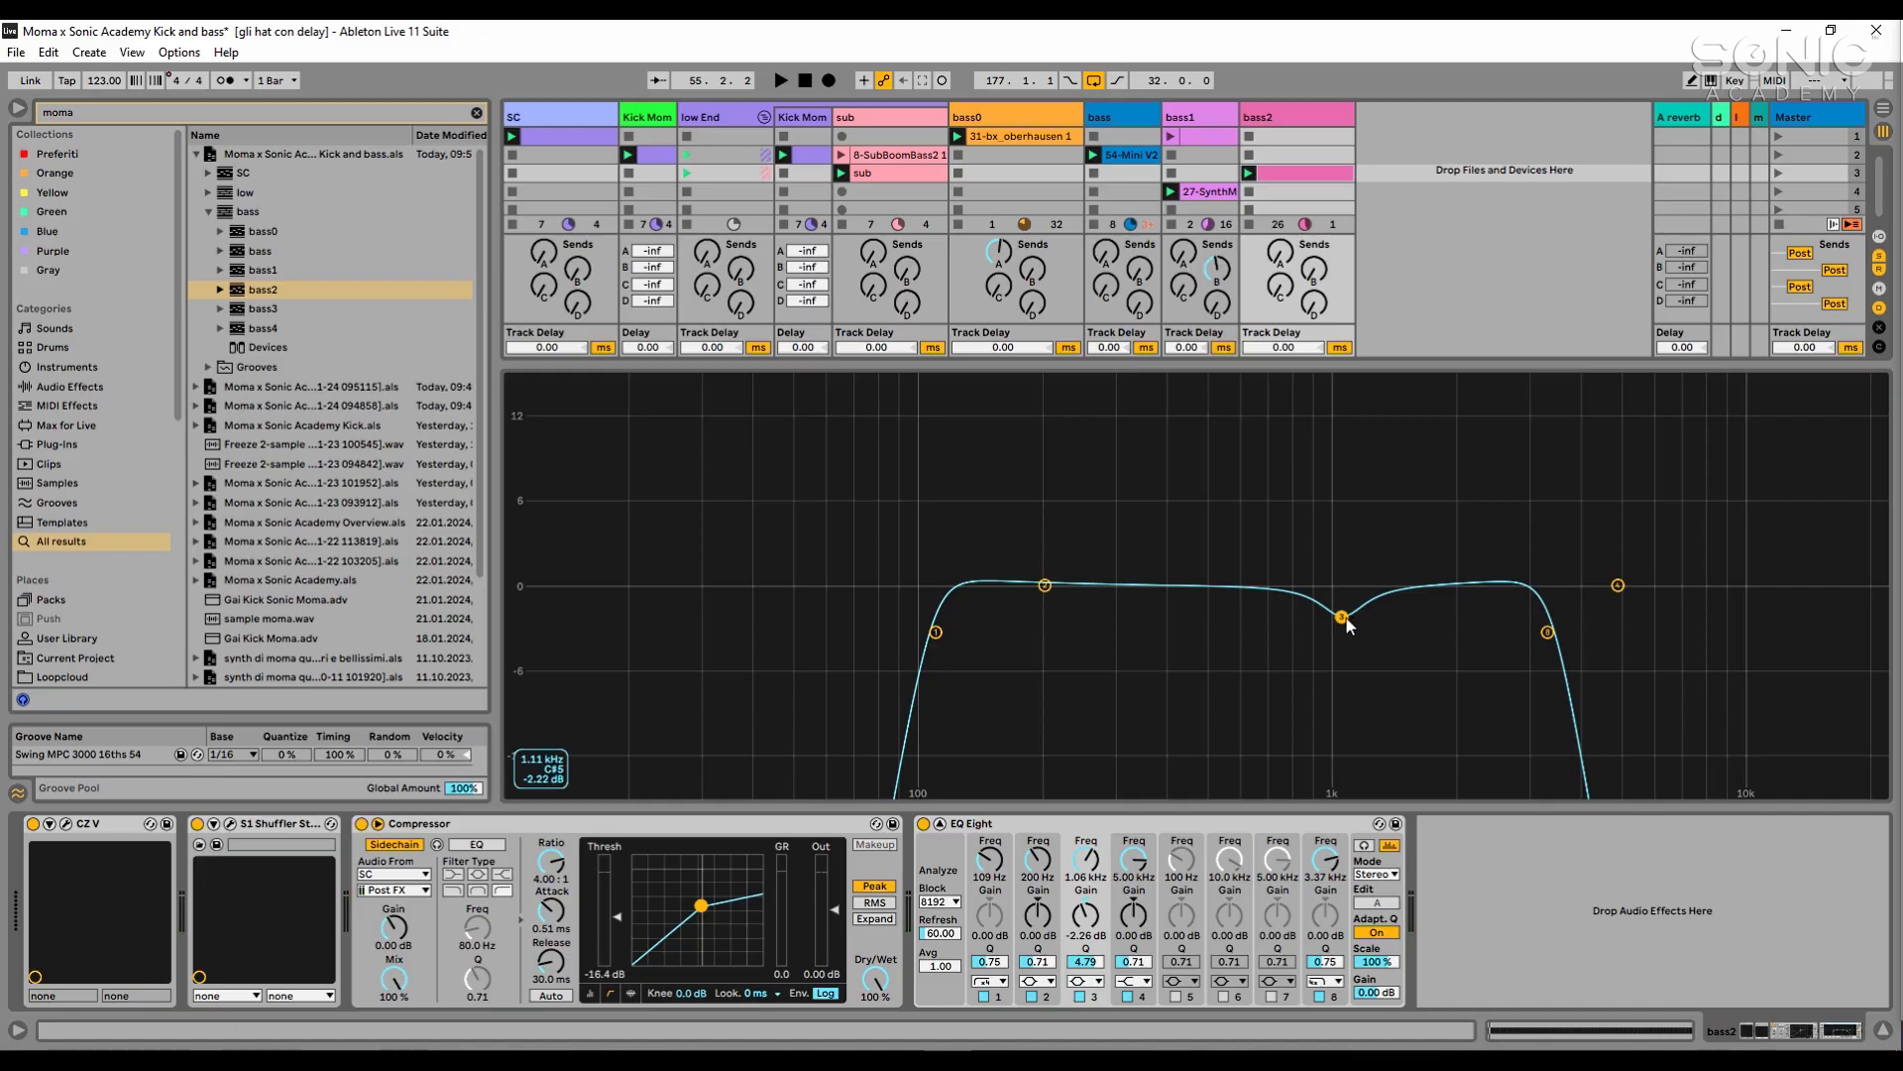
pyautogui.moveTo(1348, 625); pyautogui.dragTo(1408, 615)
pyautogui.press('space')
pyautogui.press('space')
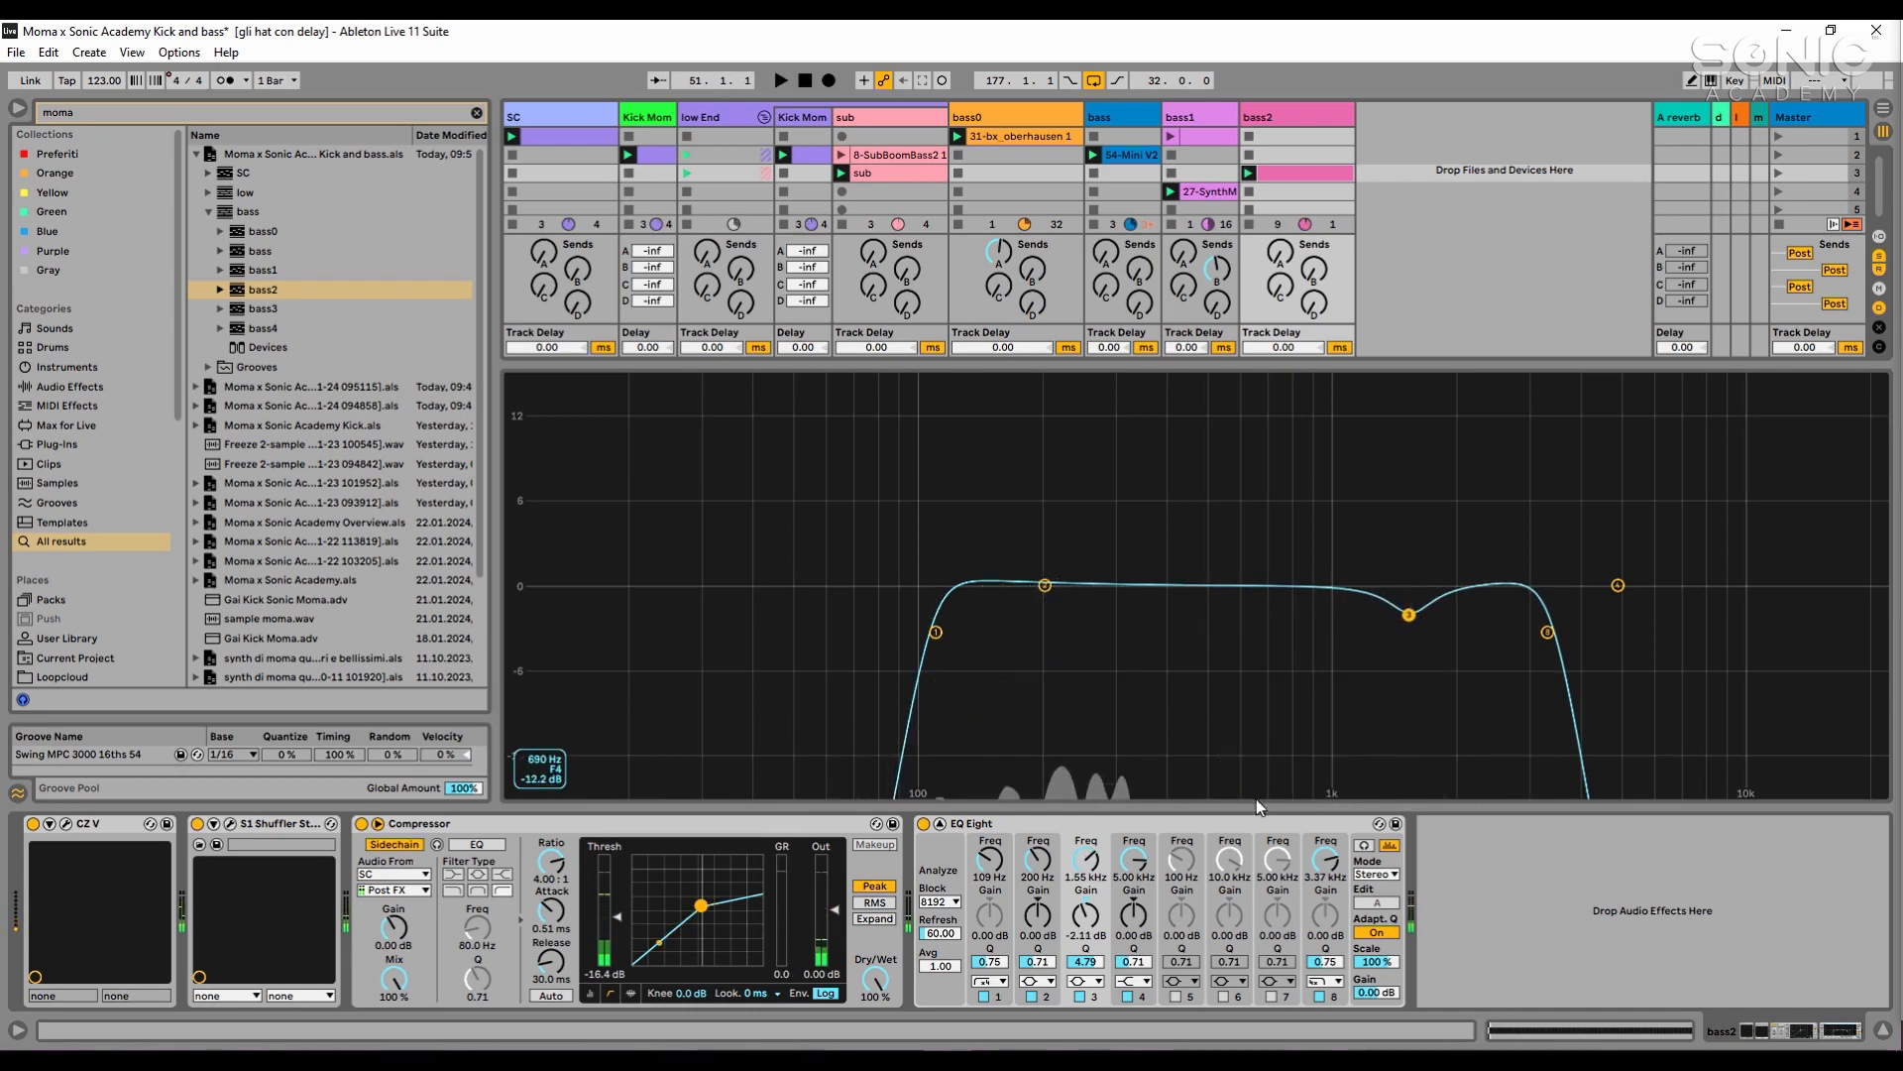
pyautogui.click(1263, 822)
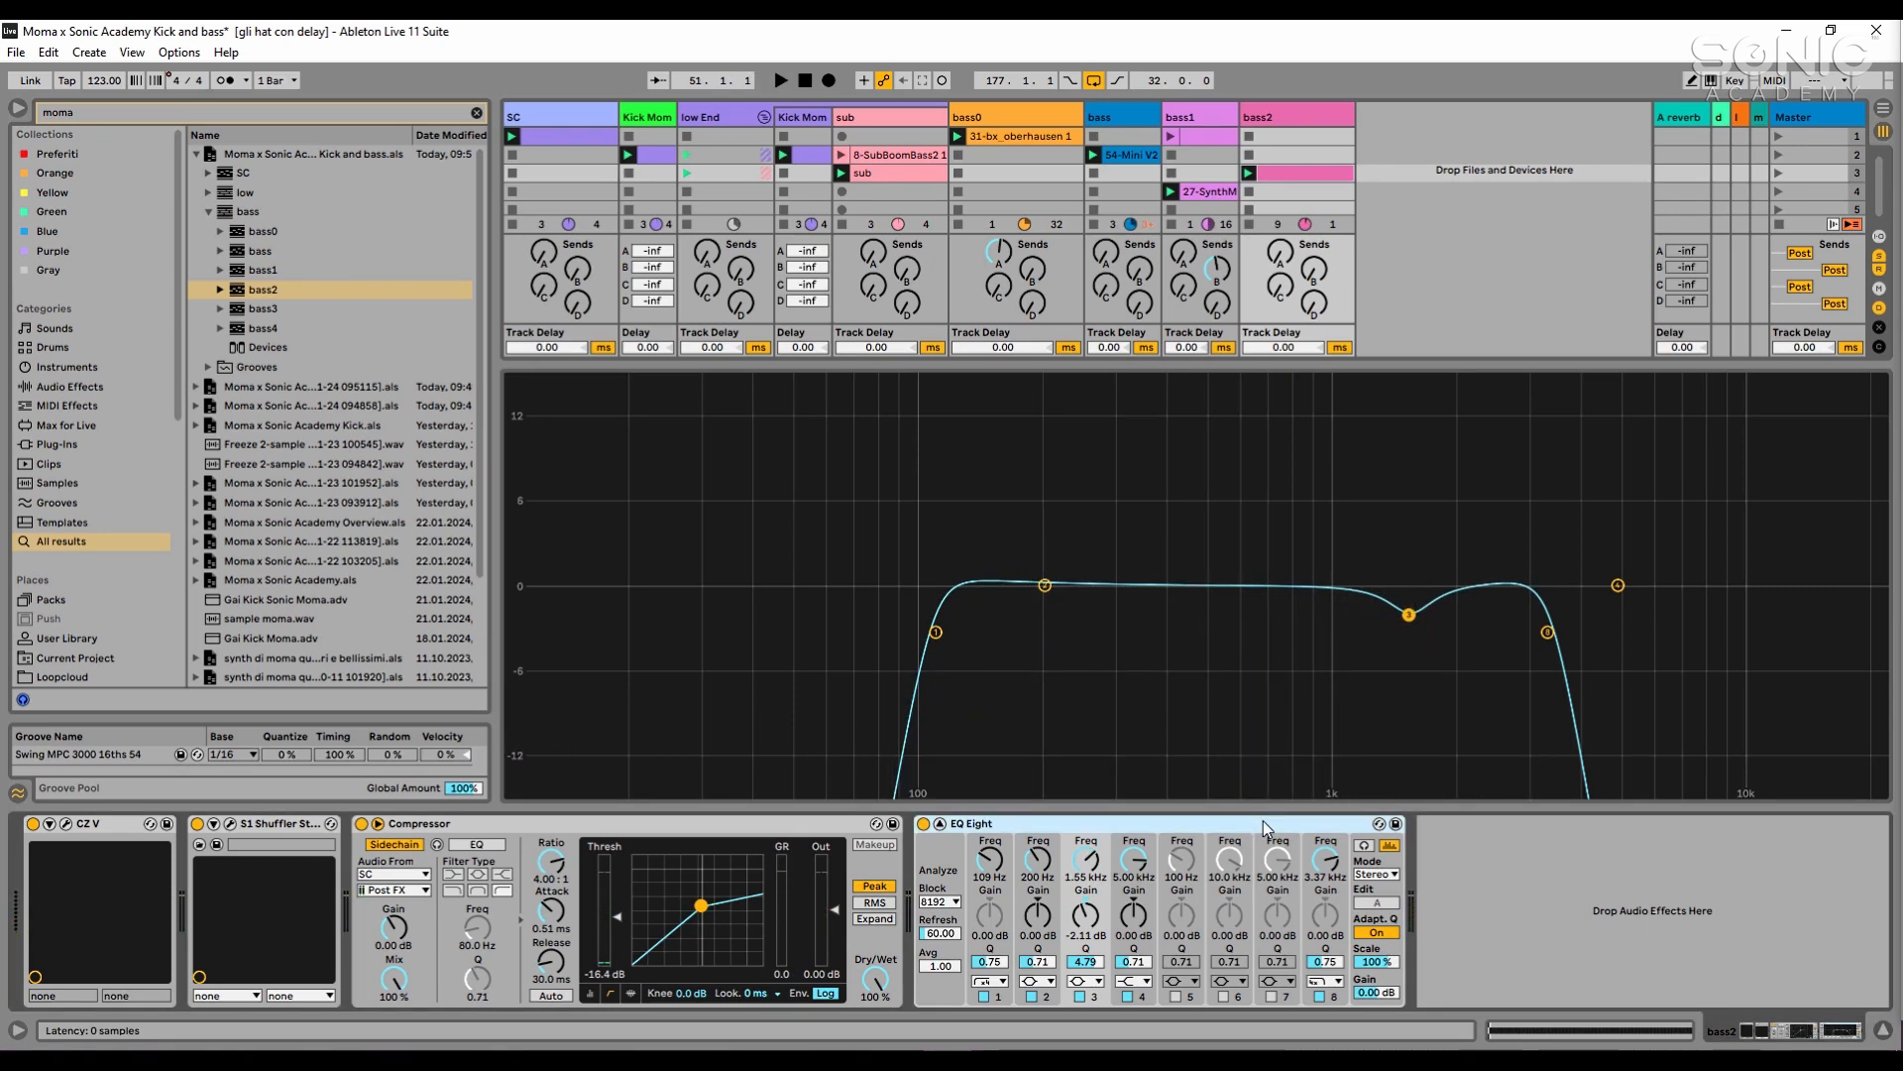
pyautogui.press('Delete')
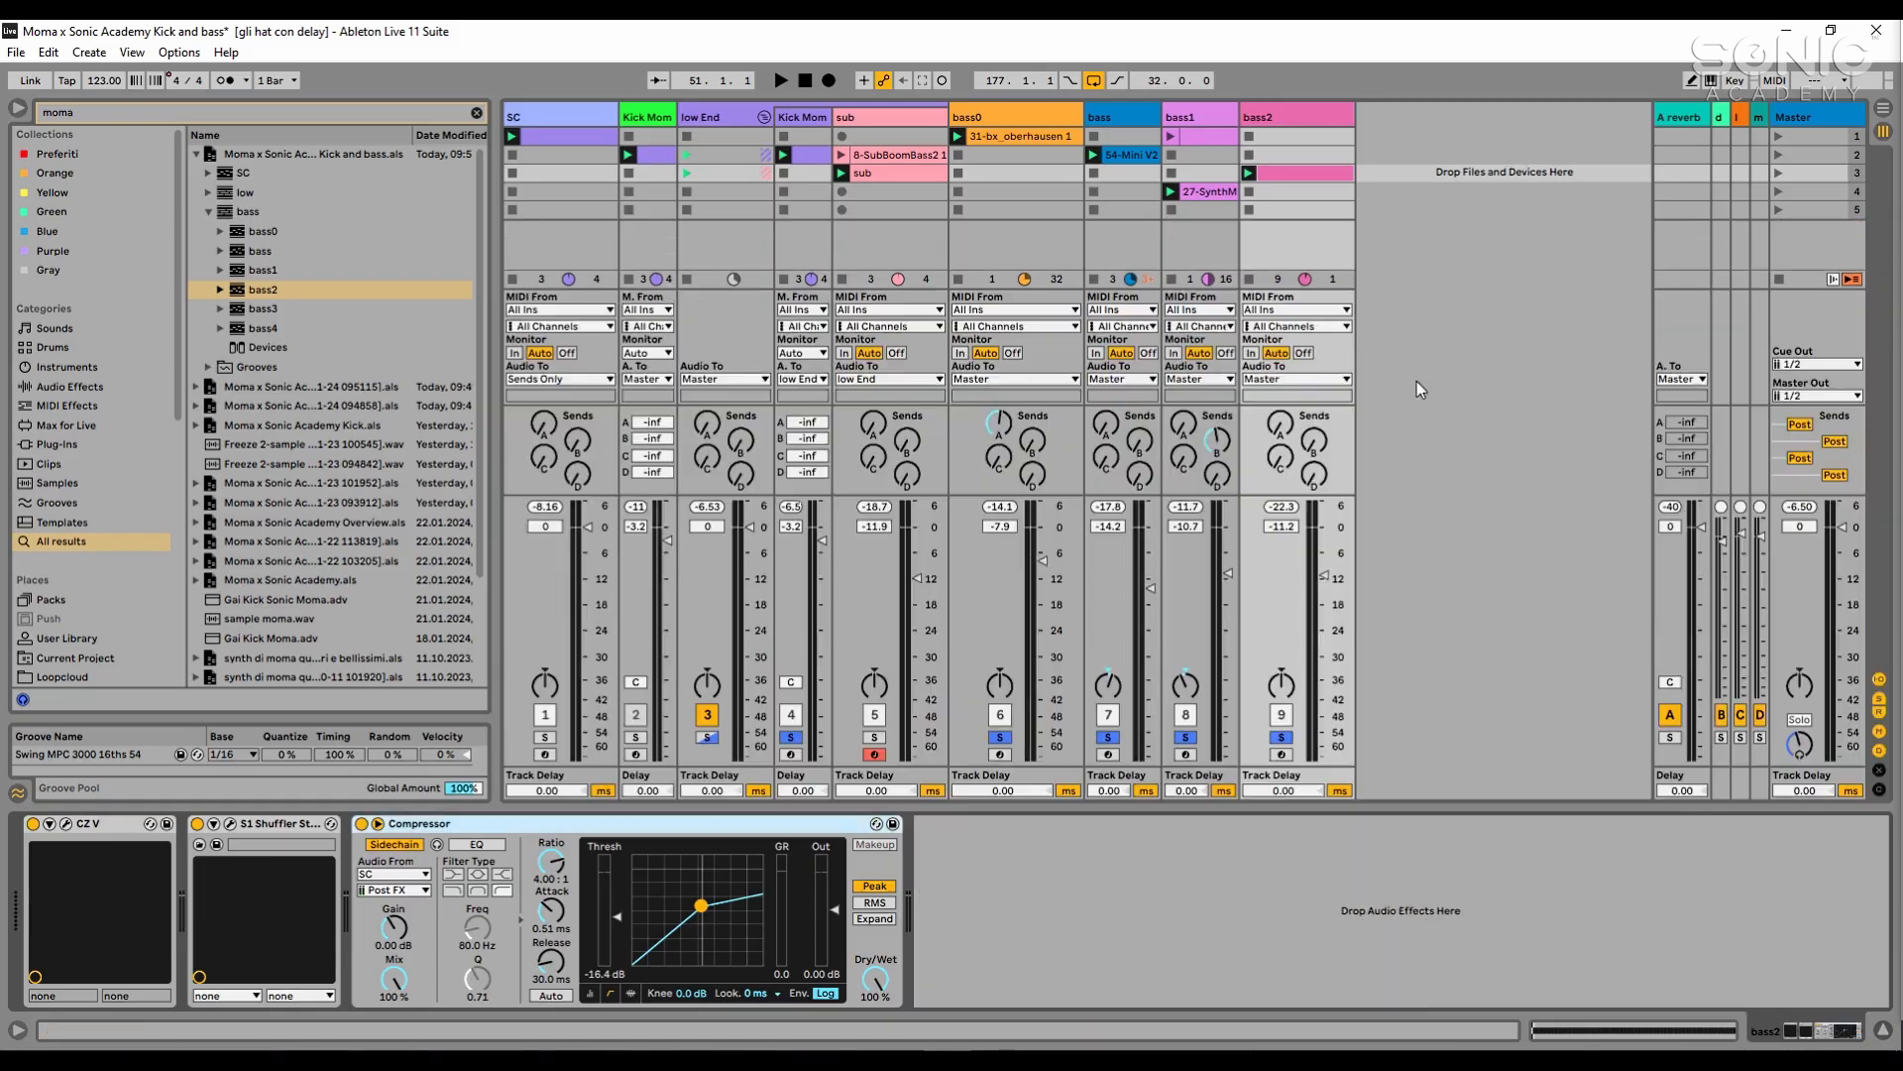
# - Search the plug-ins for "pro q" and add FabFilter Pro-Q 3 to the end of bass2's device chain
pyautogui.click(343, 113)
pyautogui.write('pro q')
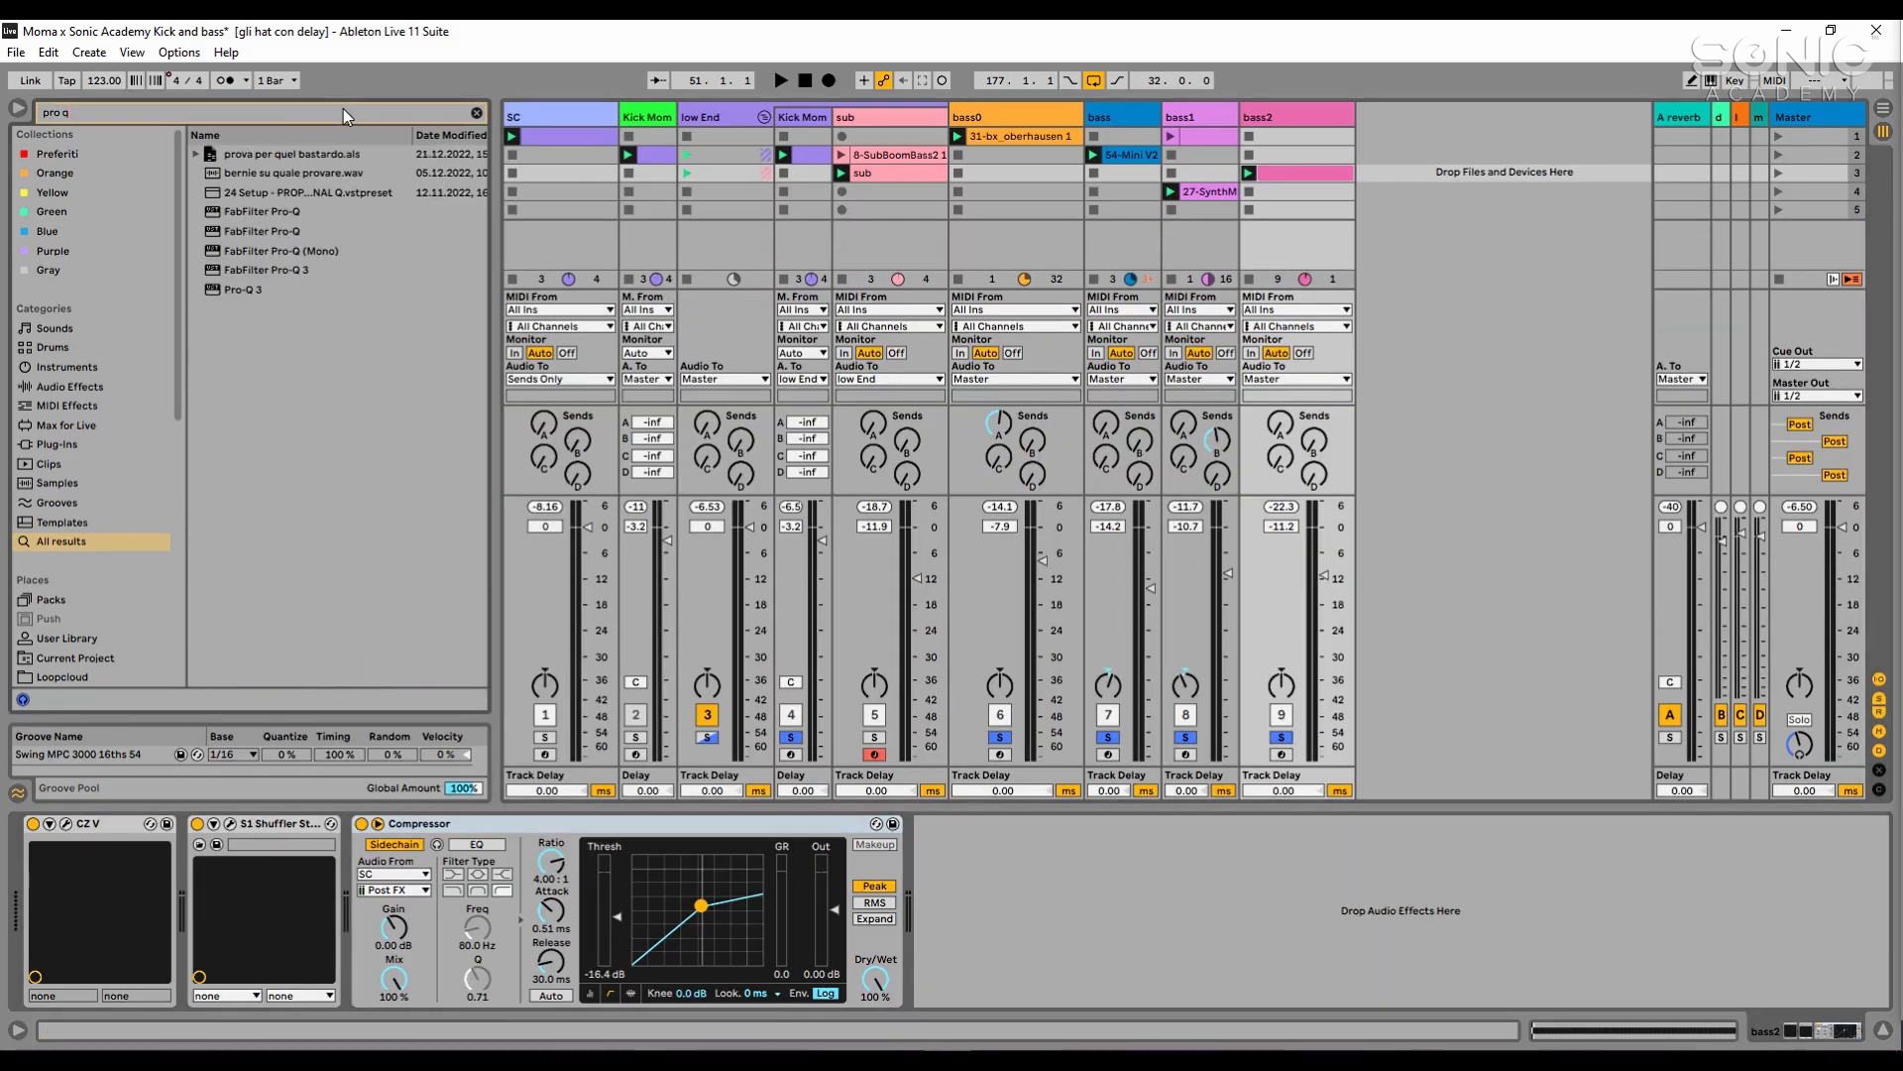
pyautogui.click(283, 270)
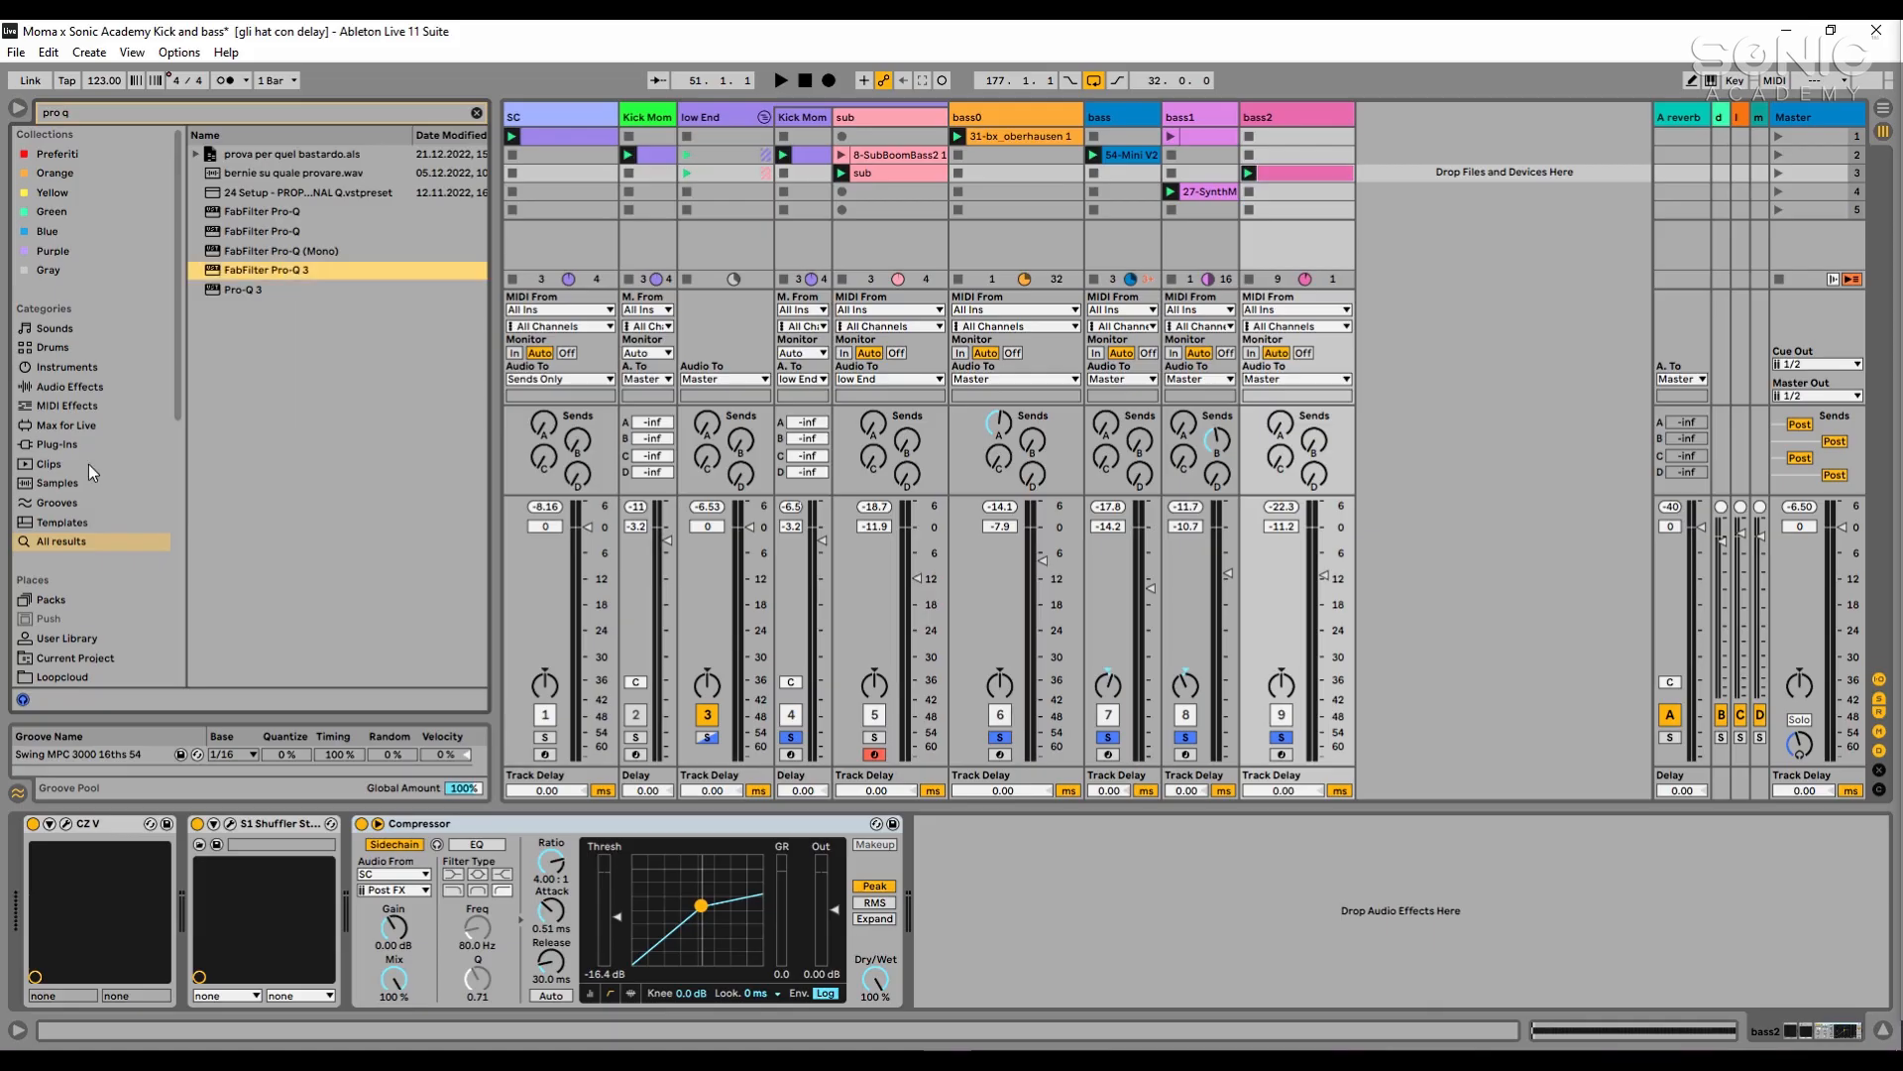
pyautogui.click(84, 444)
pyautogui.doubleClick(280, 211)
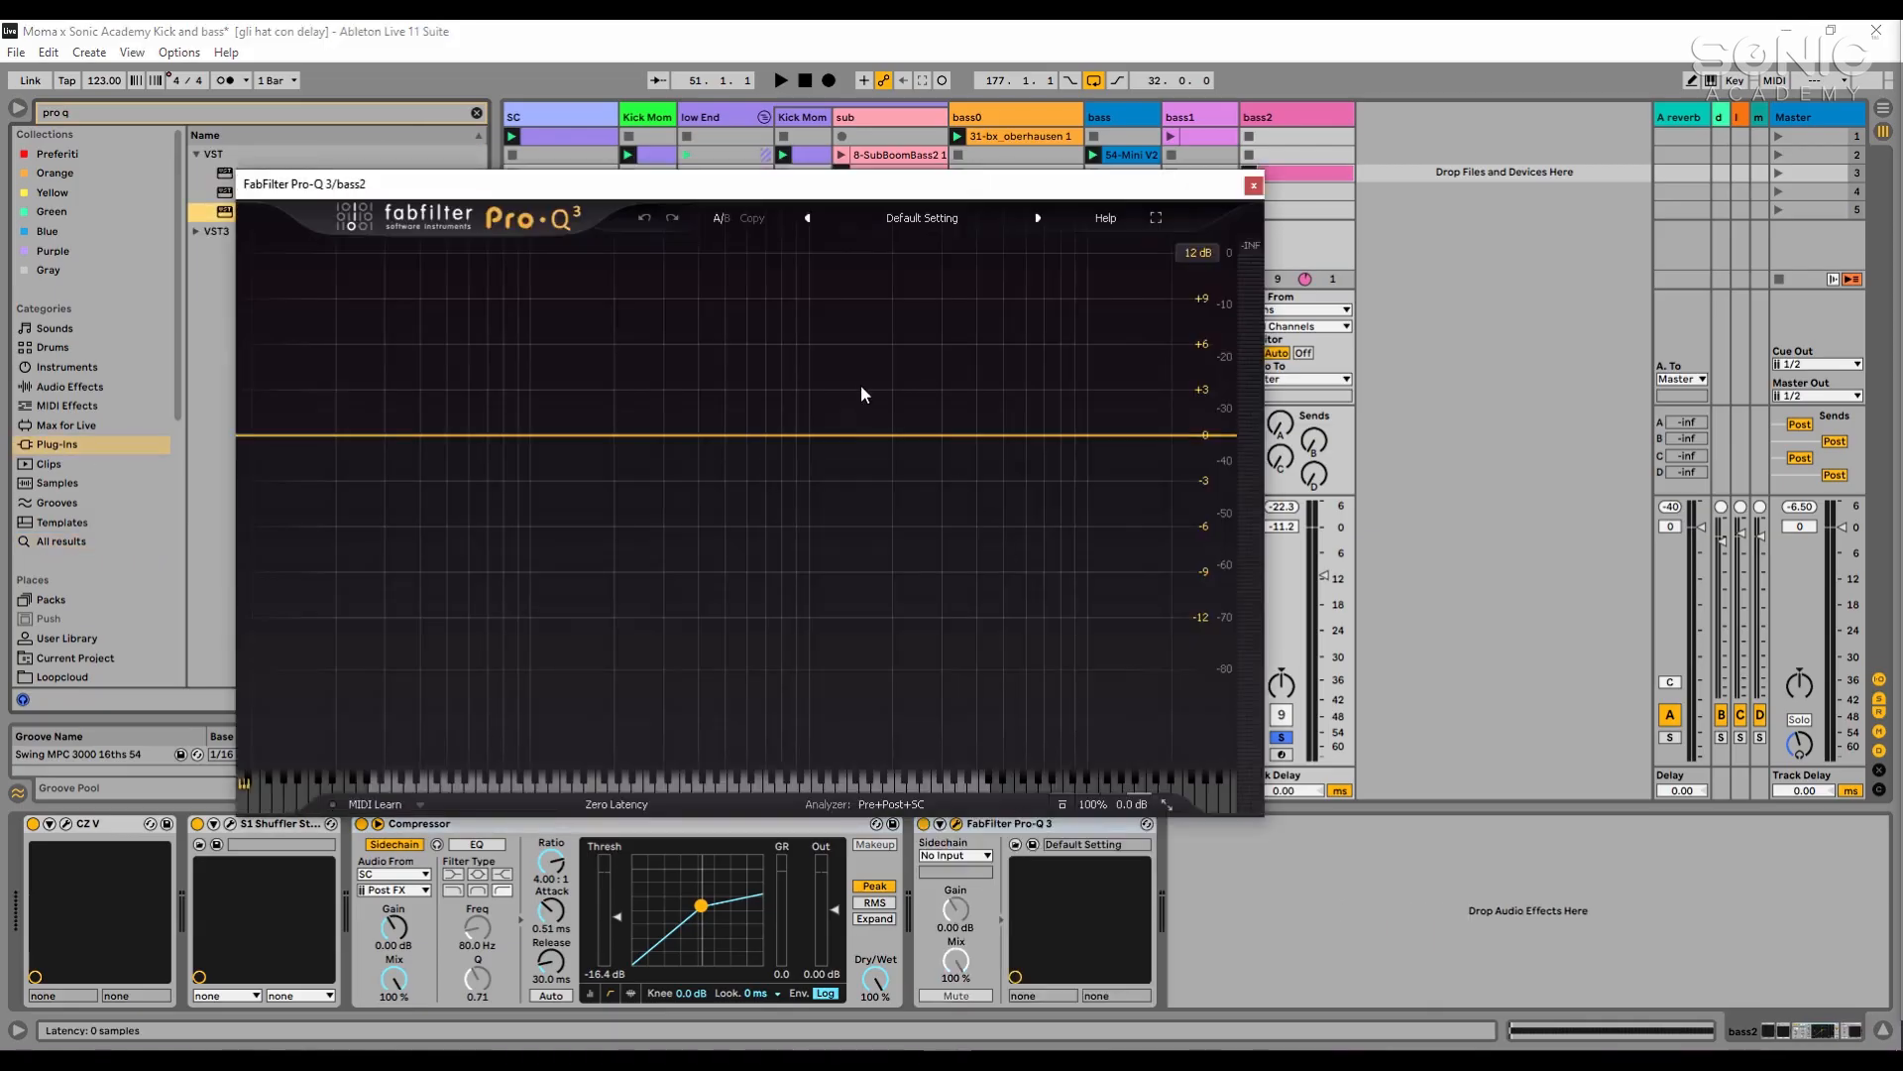
# - Add a 12 dB/oct low cut at about 97 Hz to bass2's Pro-Q 3 after a brief playback check
pyautogui.press('space')
pyautogui.press('space')
pyautogui.doubleClick(299, 434)
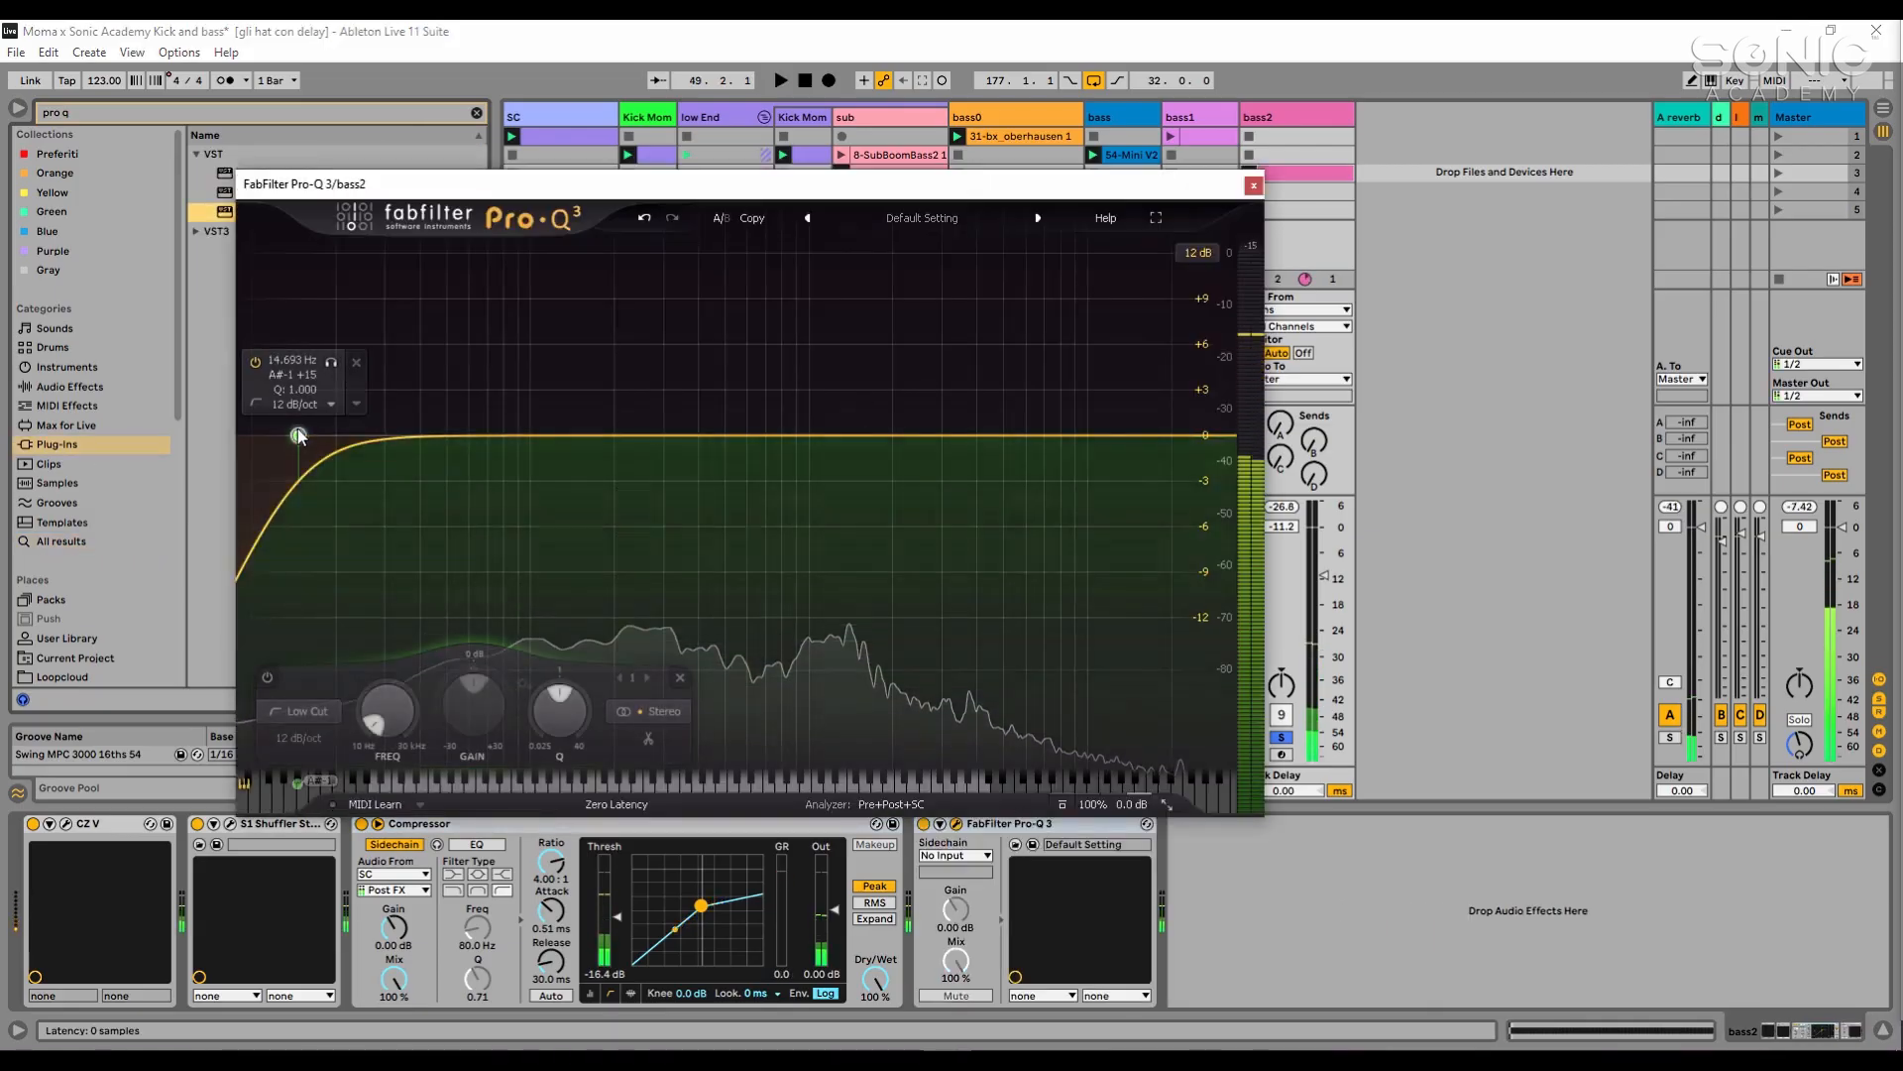
pyautogui.moveTo(300, 434); pyautogui.dragTo(527, 428)
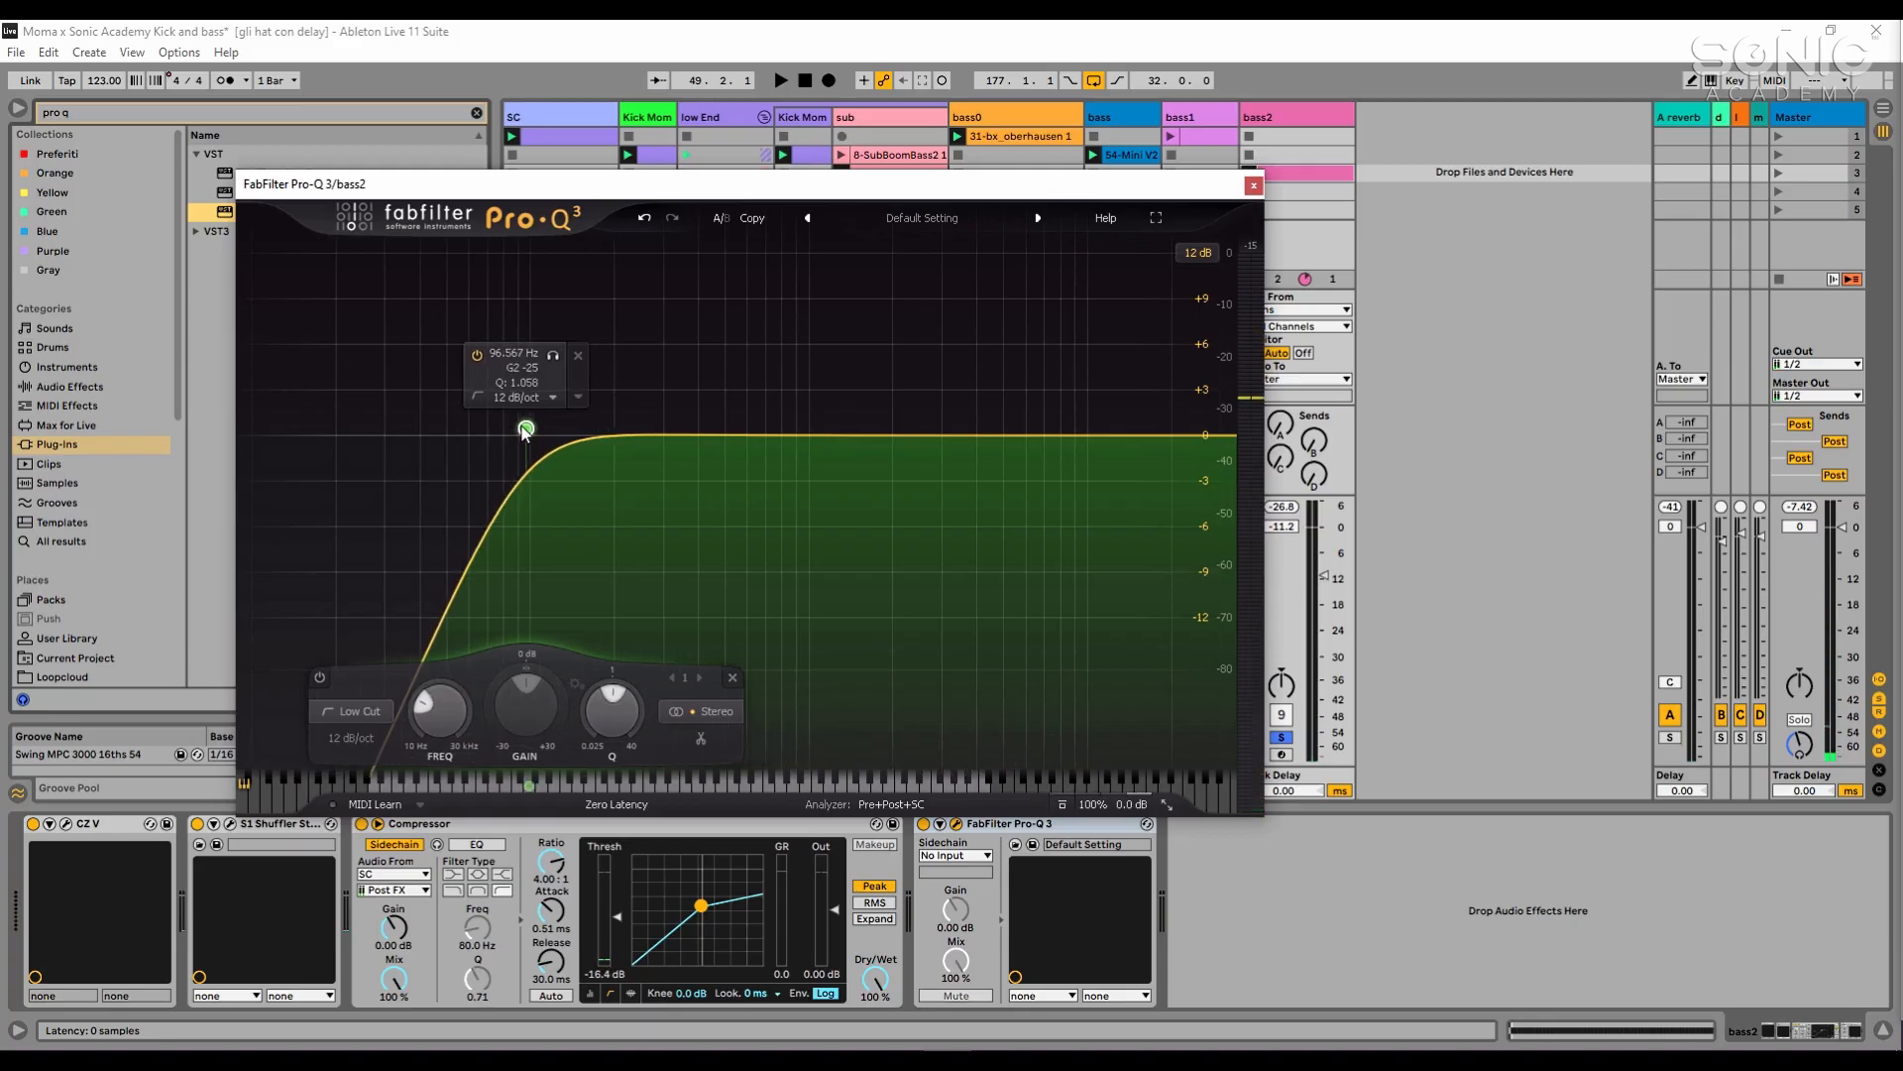
# - Add a bell cut of about -1.43 dB at 1326 Hz to bass2's Pro-Q 3 and make it dynamic
pyautogui.press('space')
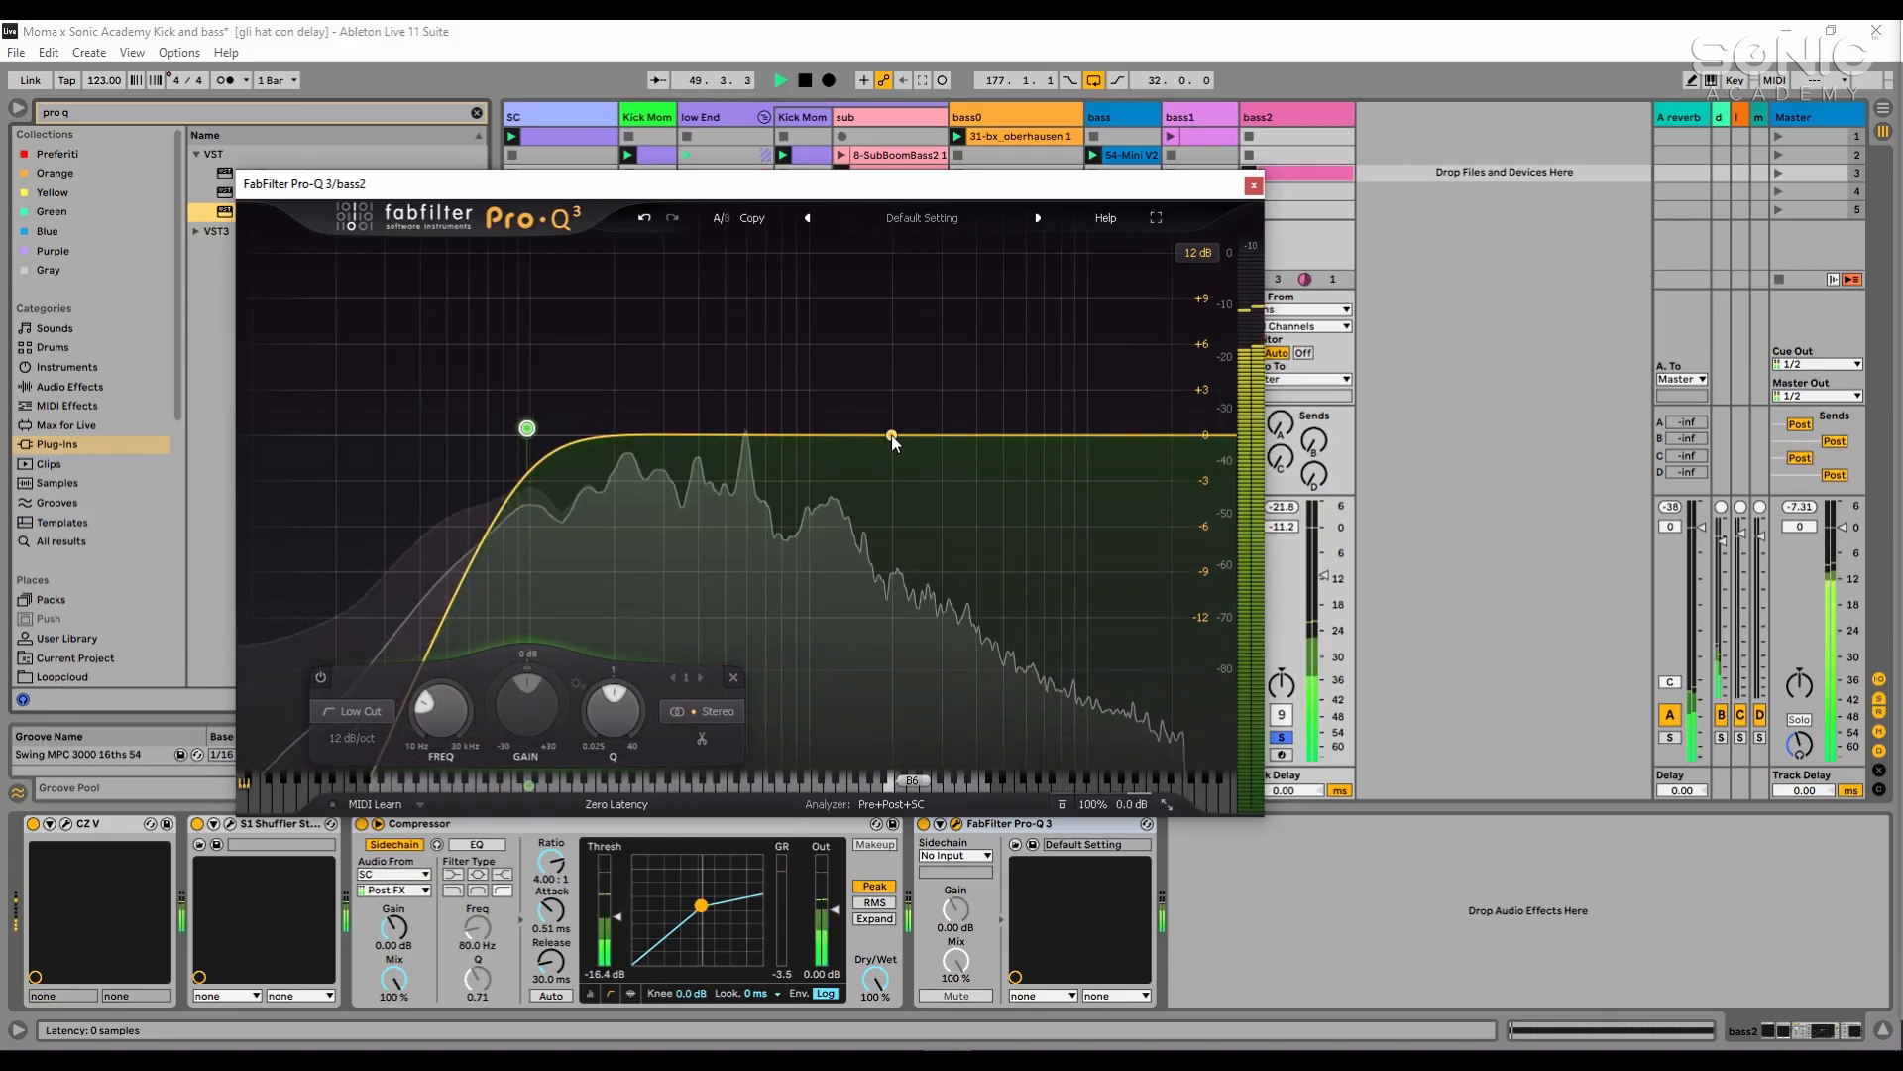
pyautogui.press('space')
pyautogui.moveTo(890, 437); pyautogui.dragTo(849, 464)
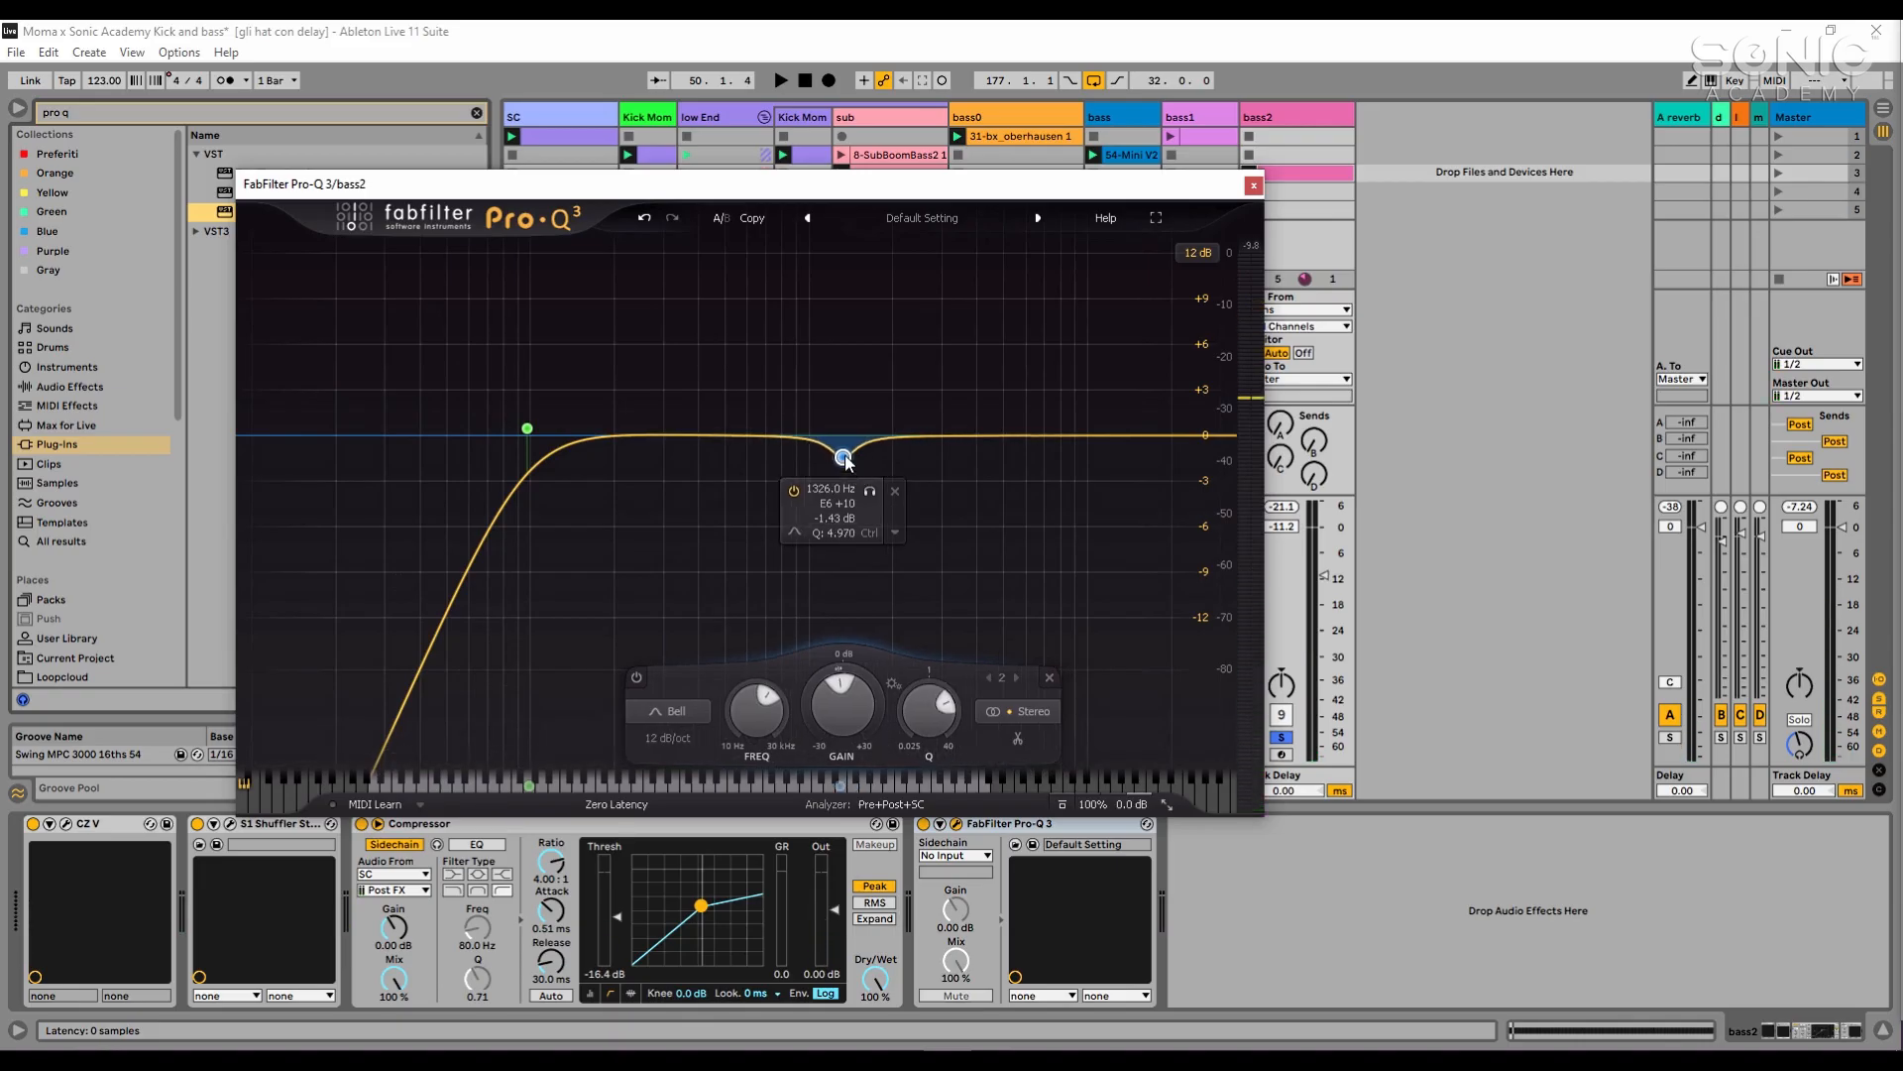
pyautogui.rightClick(845, 459)
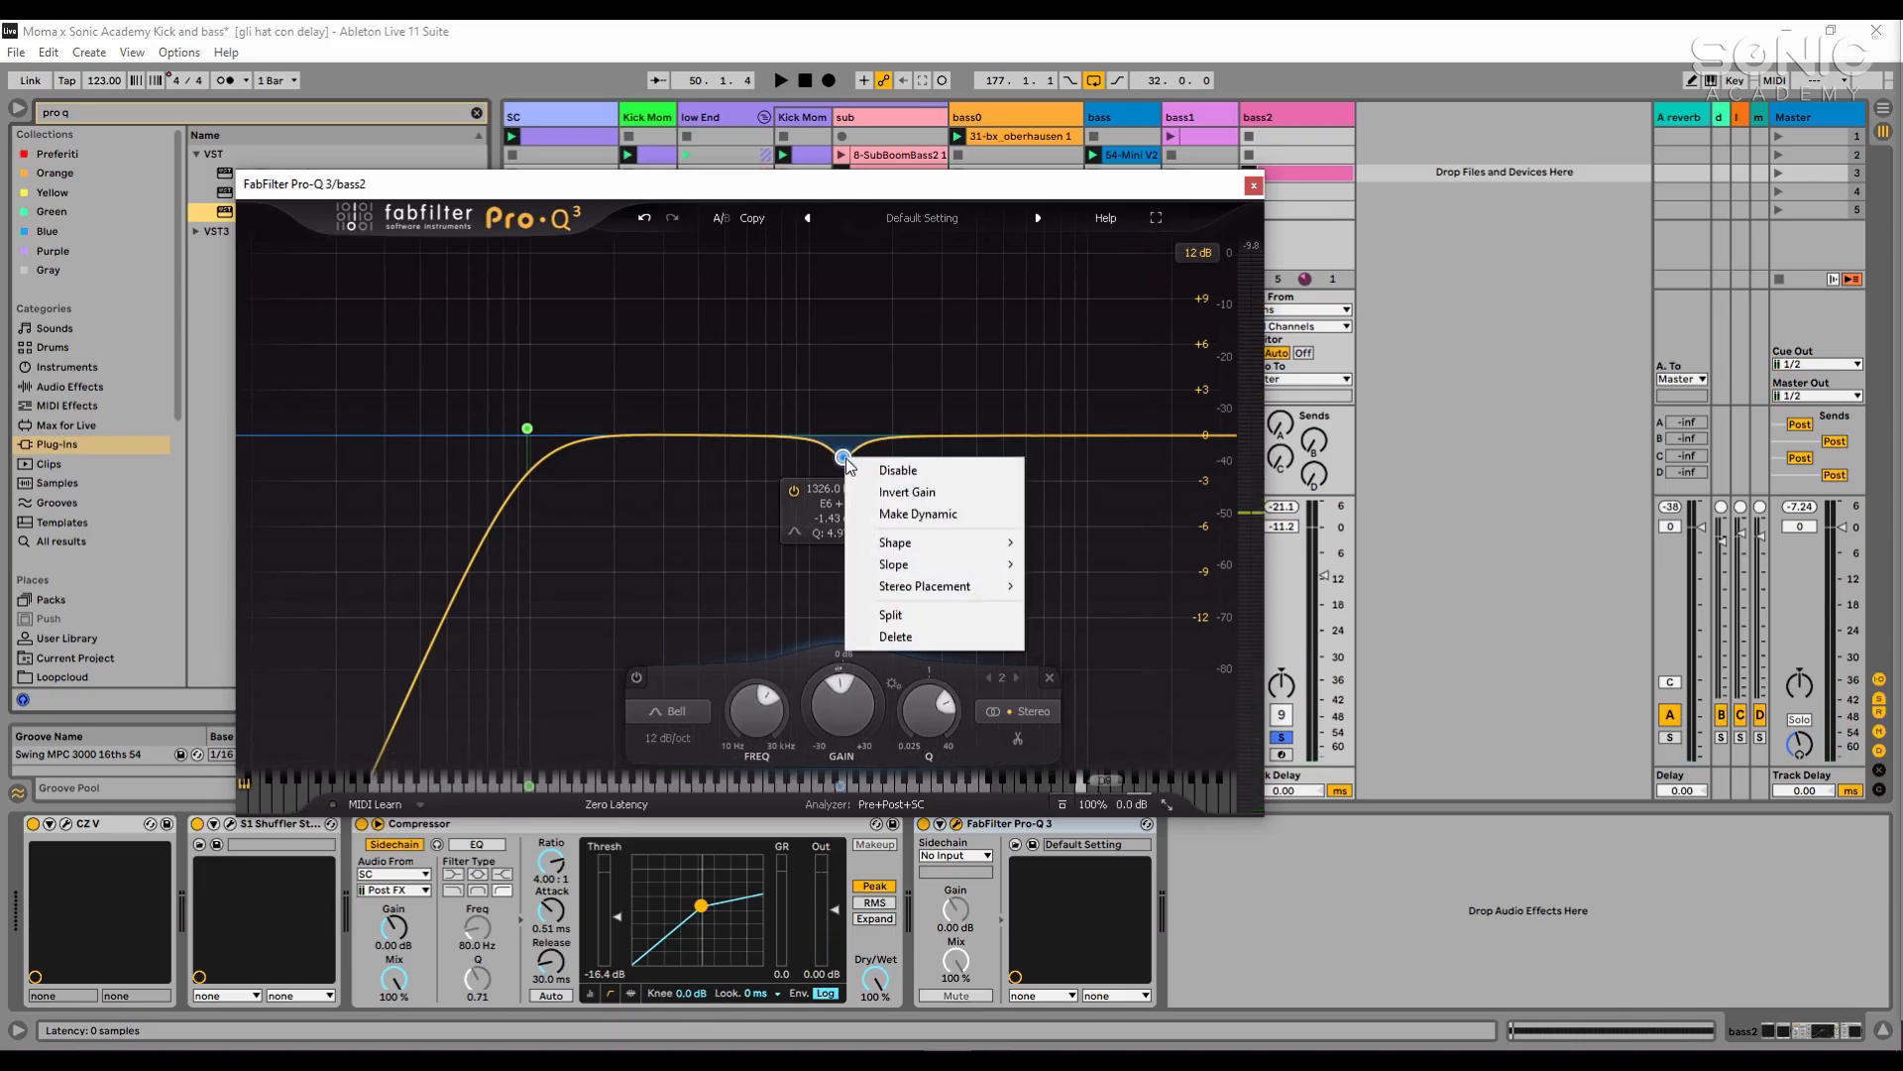
pyautogui.click(877, 508)
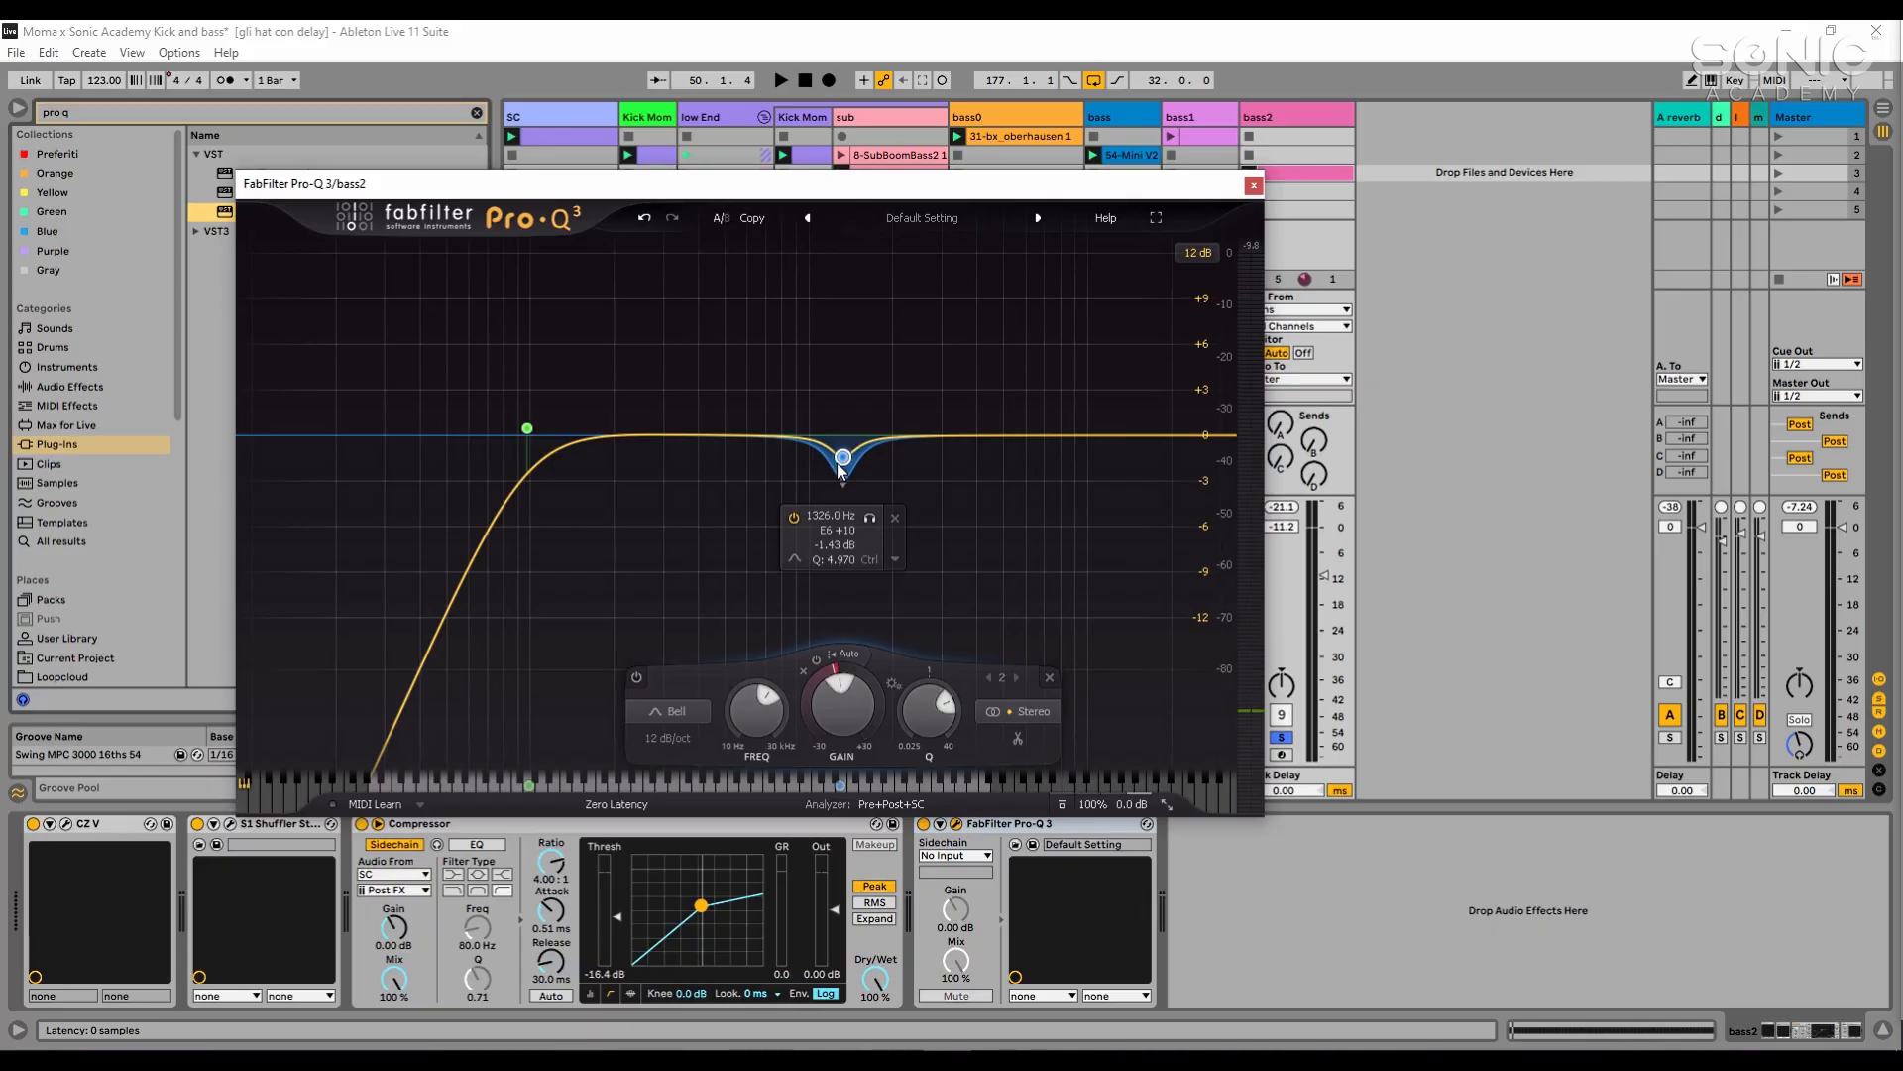
# - Deepen the bell's dynamic range during playback and set the band to about 1359 Hz, -0.91 dB with Q 3.302
pyautogui.press('space')
pyautogui.moveTo(842, 483); pyautogui.dragTo(843, 509)
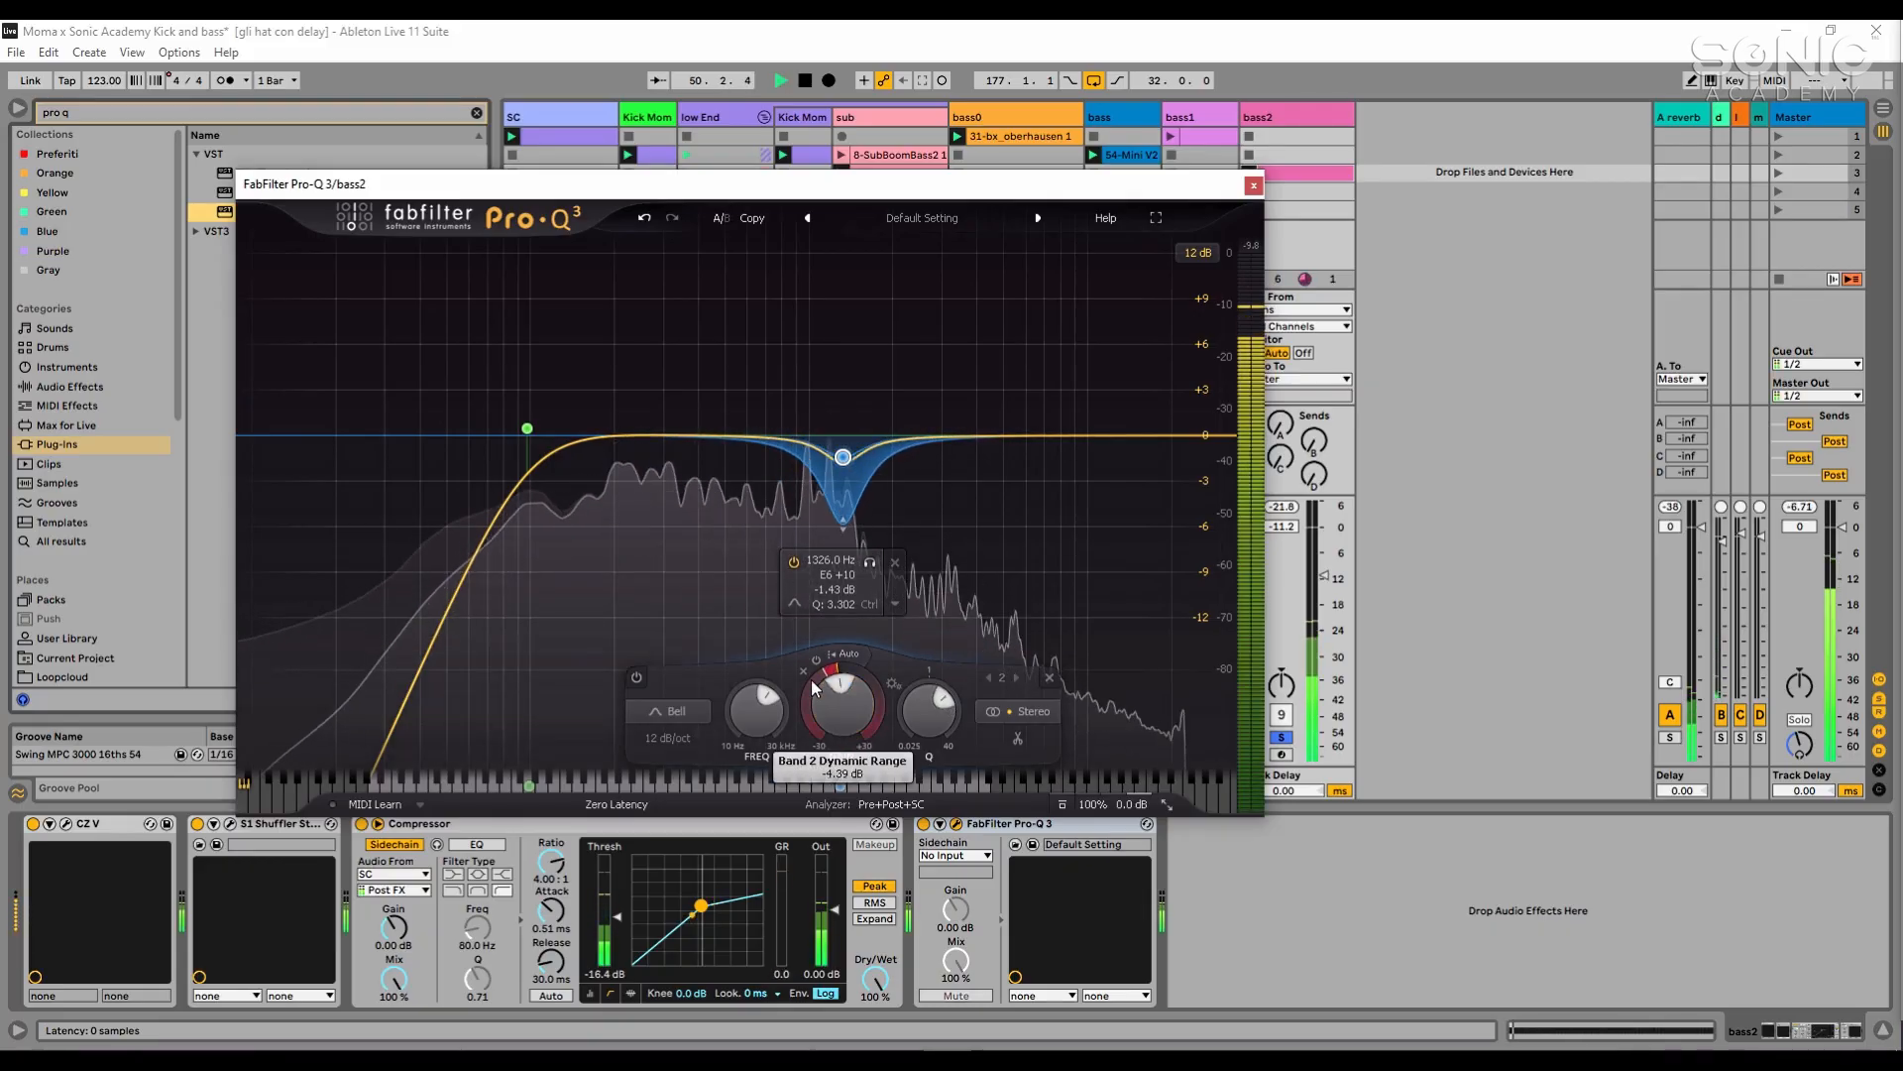
pyautogui.moveTo(843, 458); pyautogui.dragTo(845, 450)
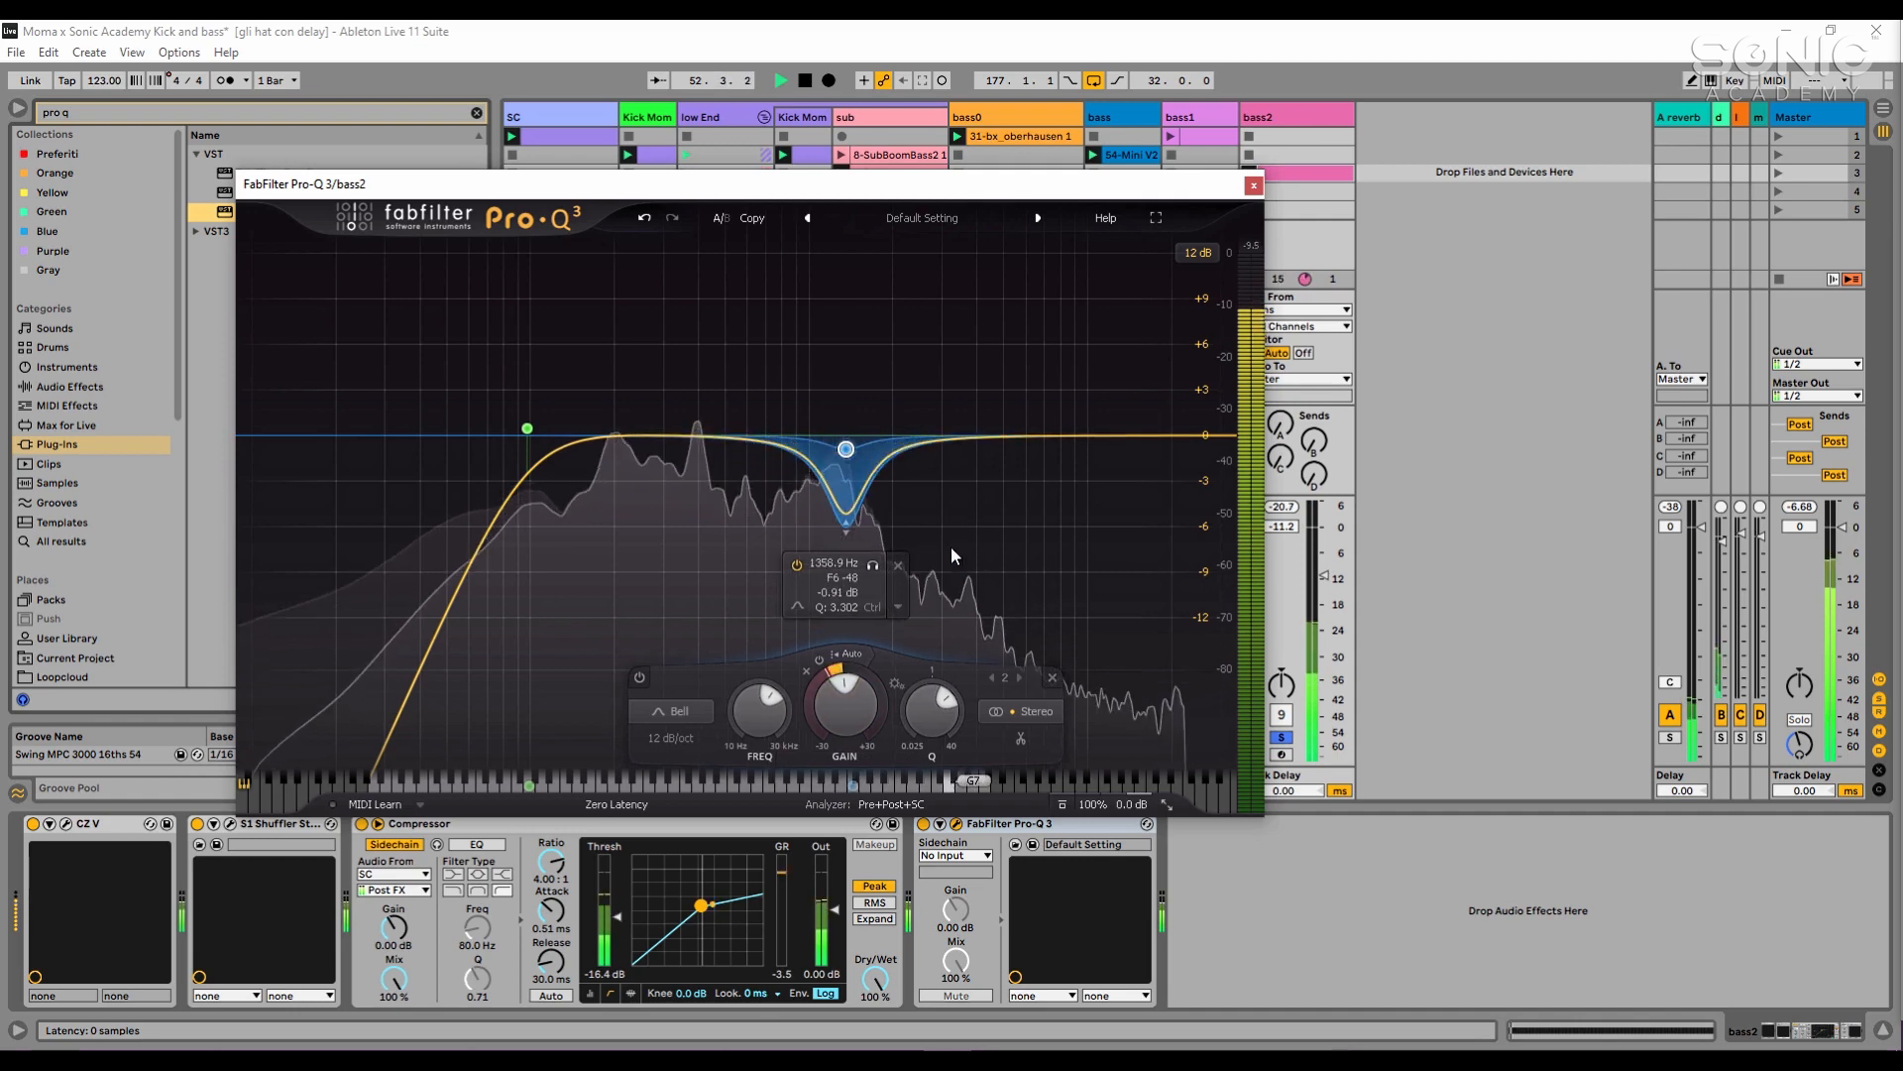
pyautogui.click(1549, 514)
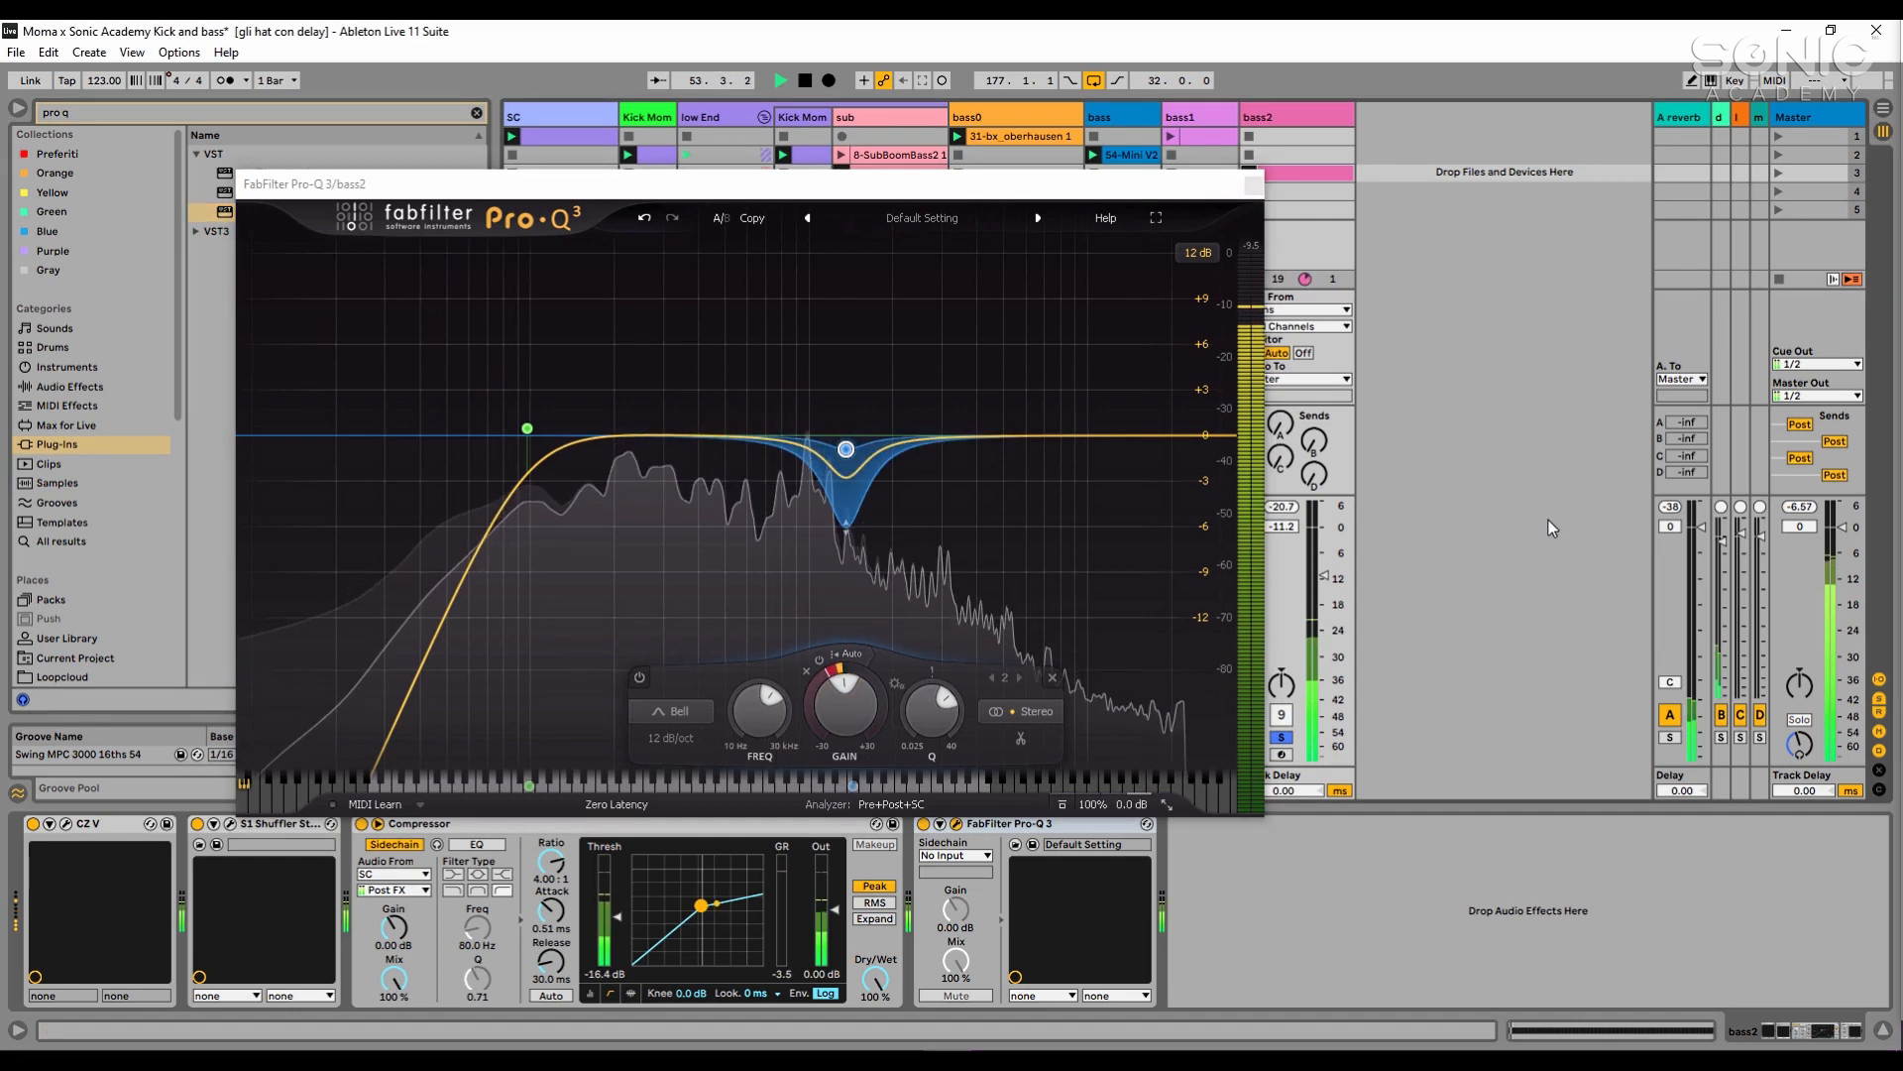
# - Add a 36 dB/oct high cut at about 5246 Hz to bass2's Pro-Q 3 and close the plug-in window
pyautogui.click(1121, 434)
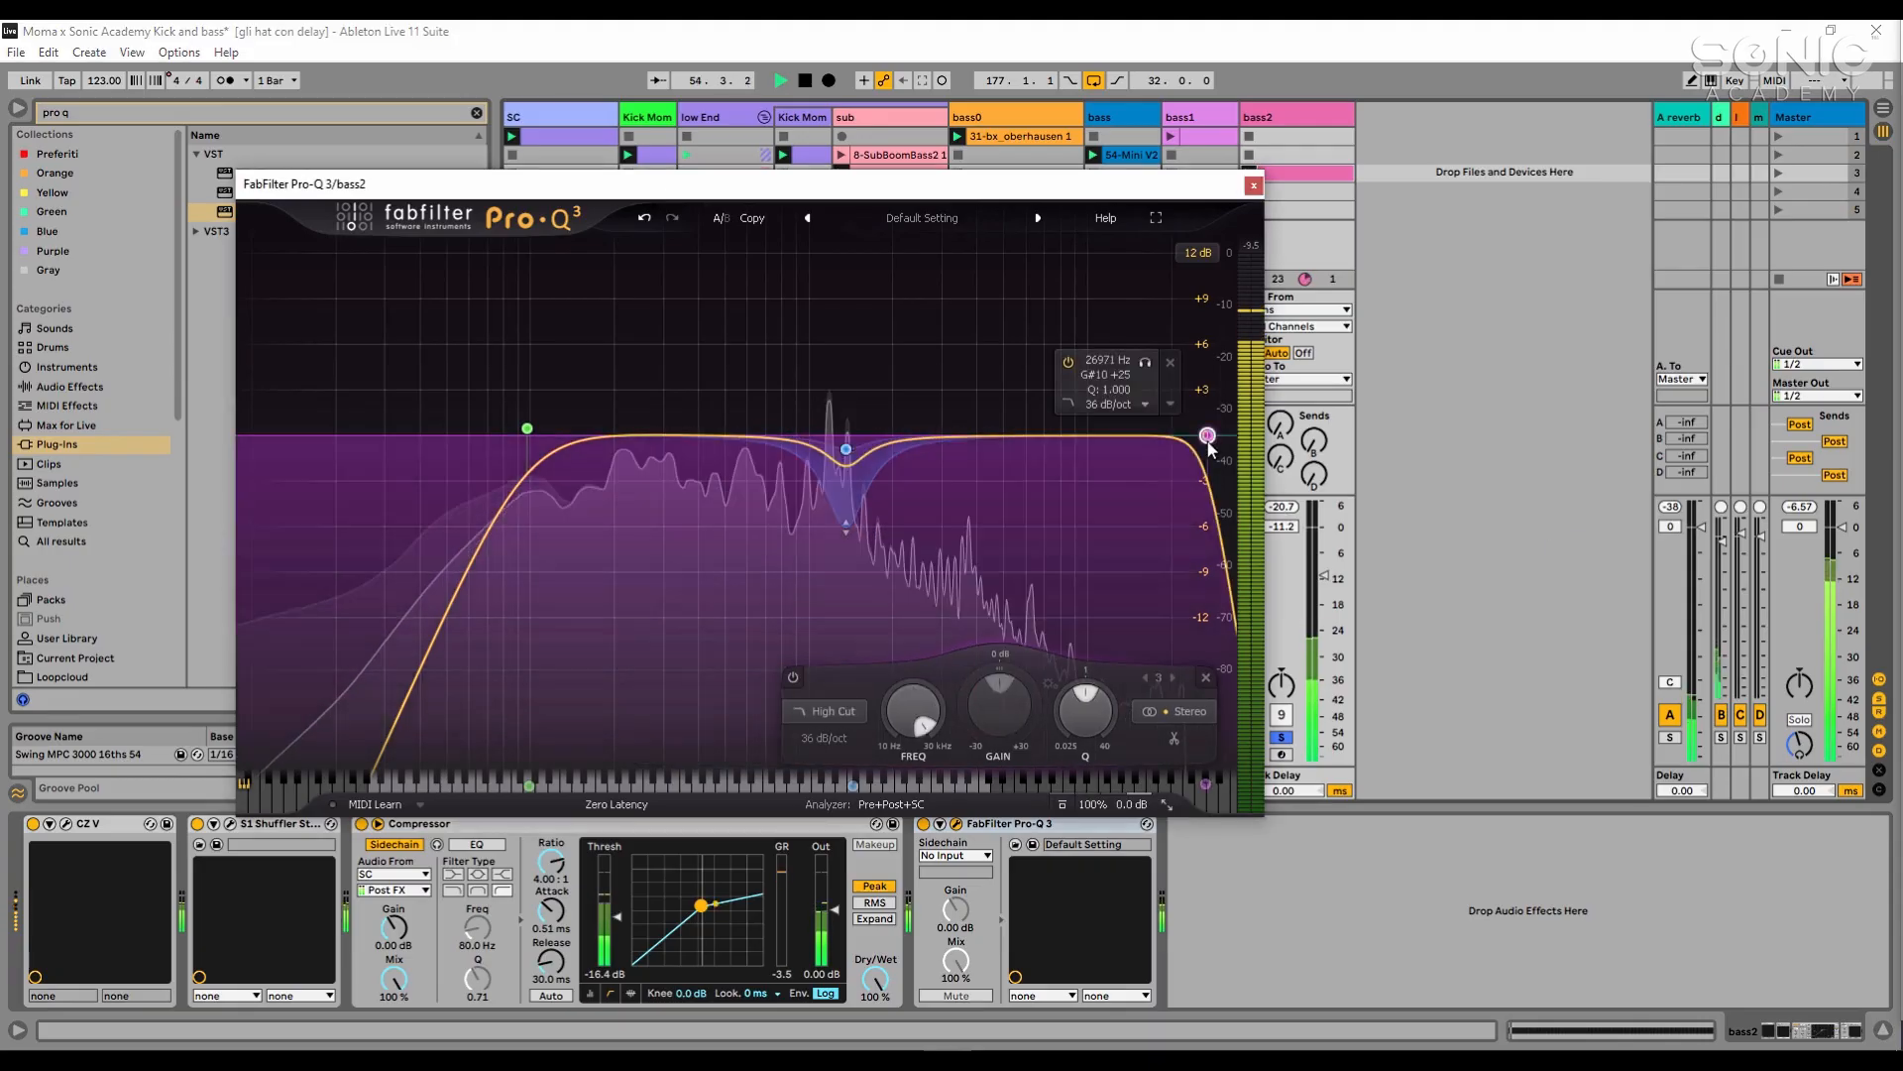
pyautogui.moveTo(1121, 436); pyautogui.dragTo(1012, 448)
pyautogui.press('space')
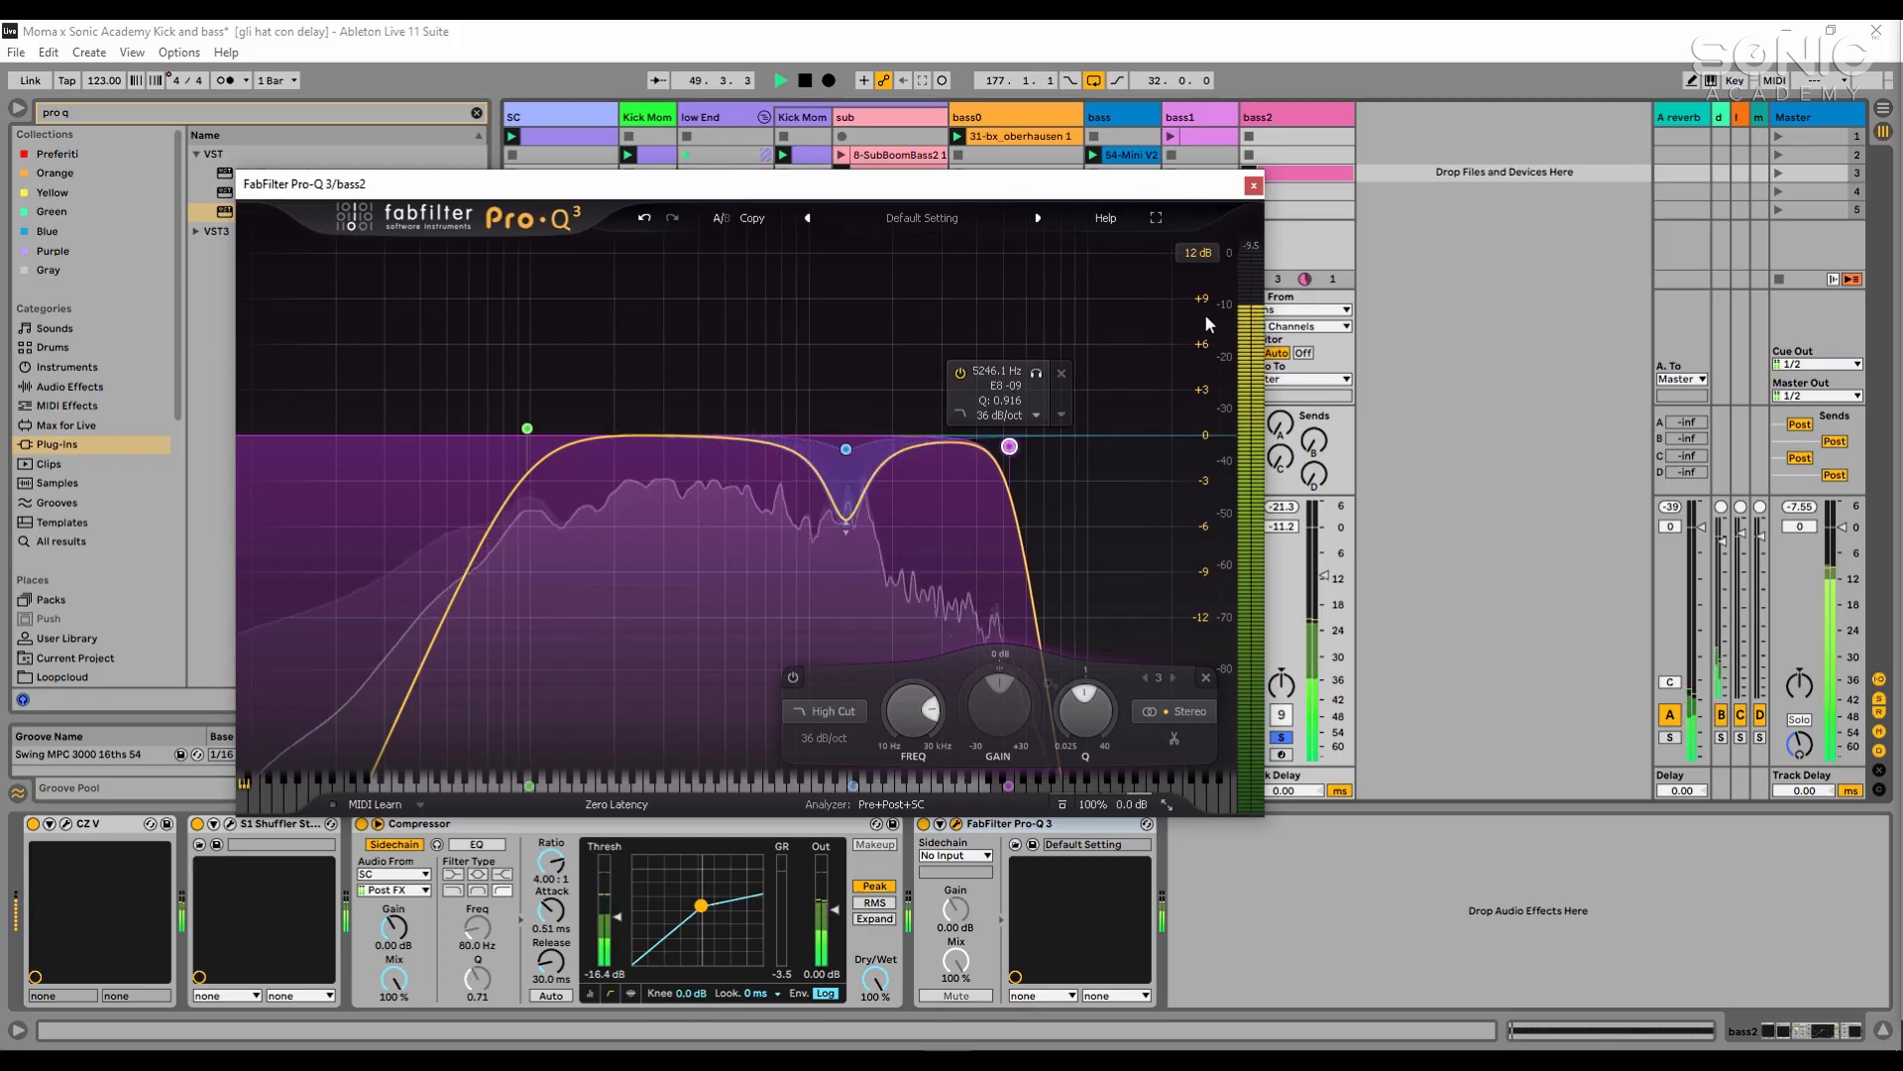
pyautogui.click(1254, 185)
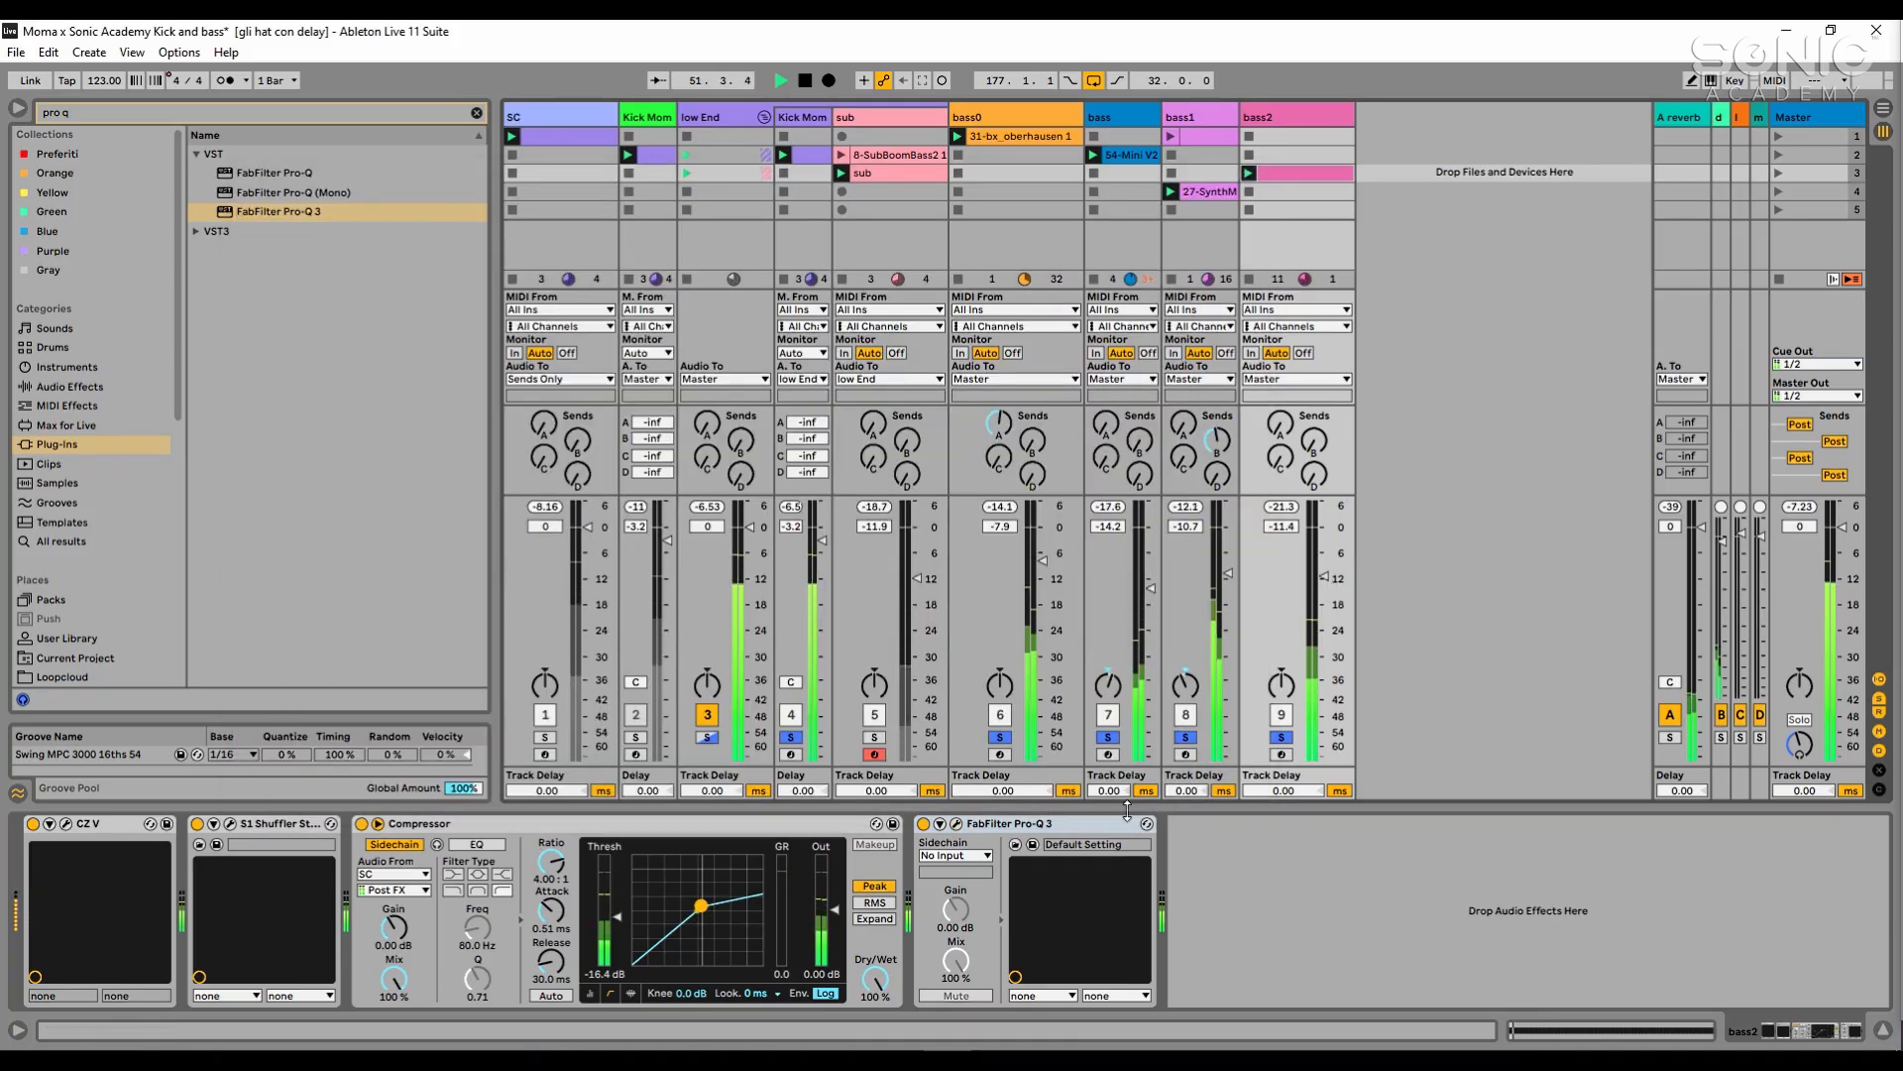
# - Move bass2's sidechain Compressor after Pro-Q 3 and lower its threshold to -24.0 dB, checking it in playback
pyautogui.moveTo(749, 831); pyautogui.dragTo(1221, 883)
pyautogui.click(1298, 871)
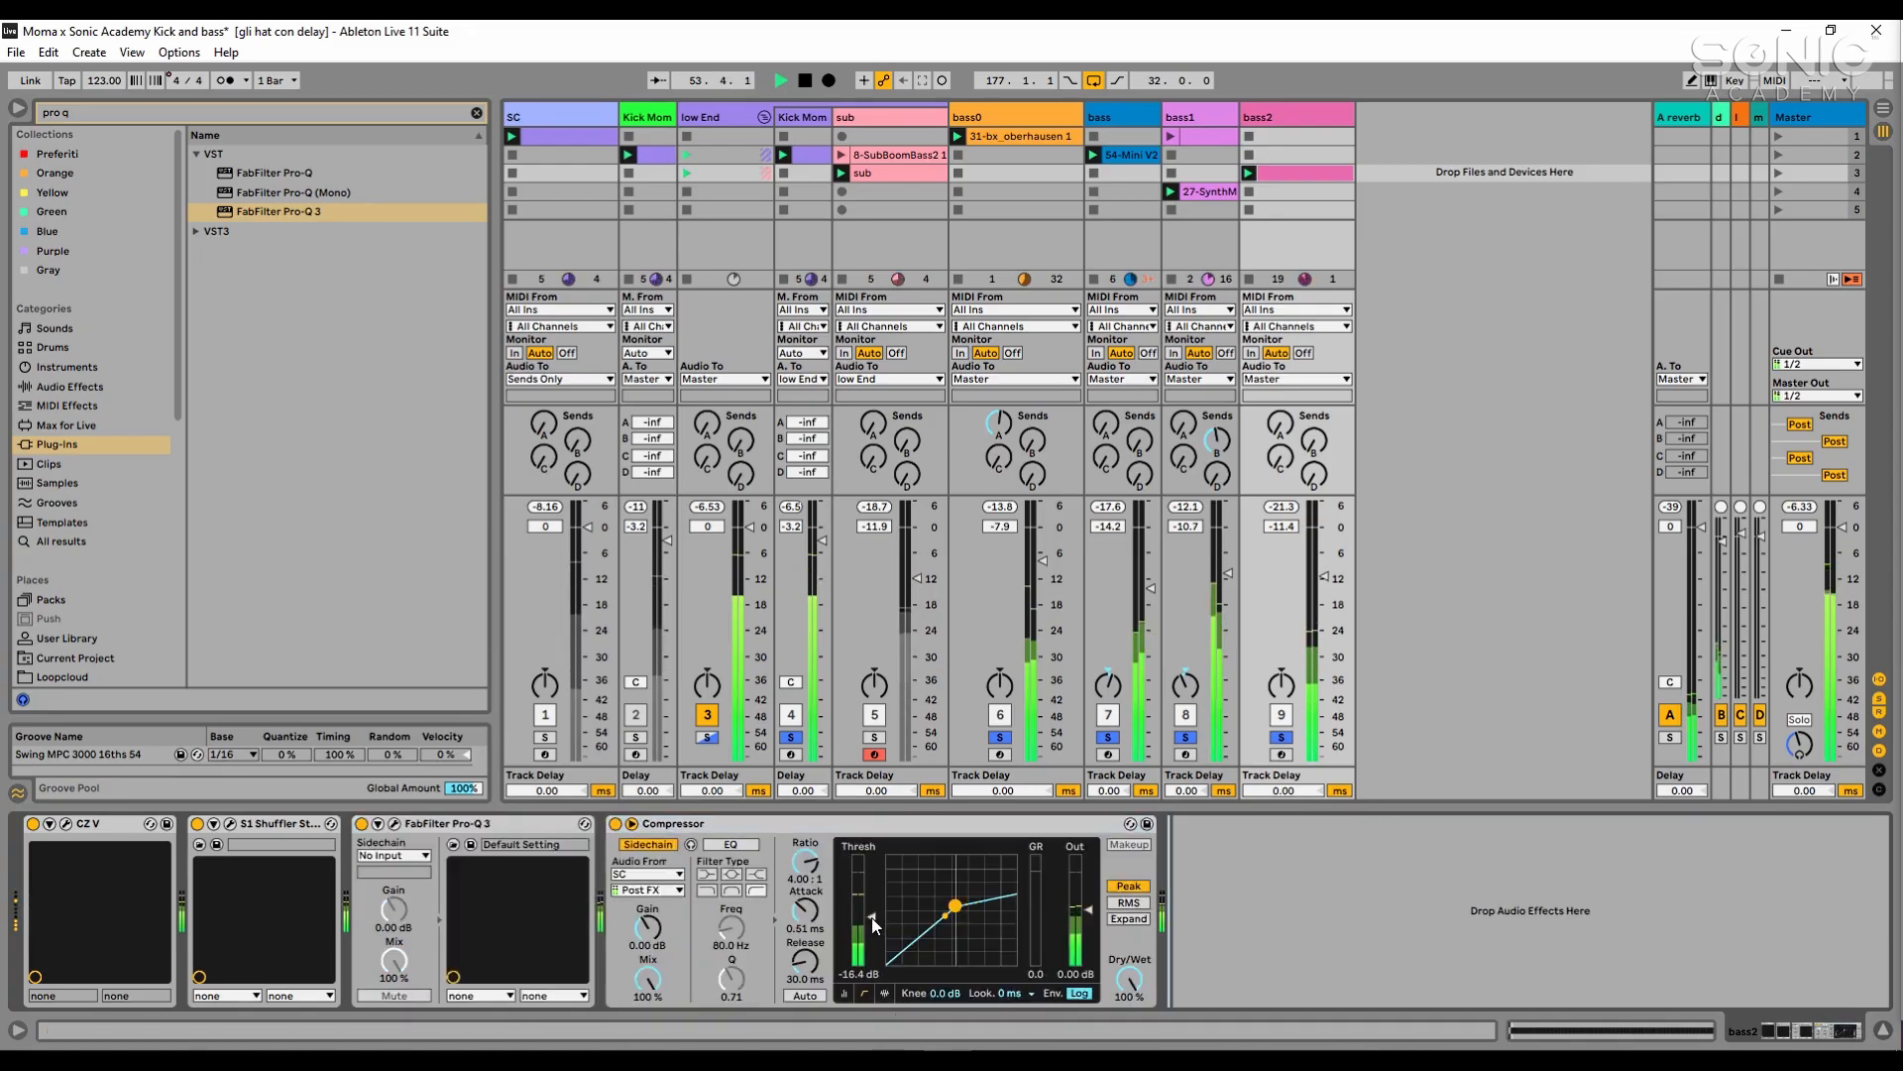
pyautogui.moveTo(871, 917); pyautogui.dragTo(871, 932)
pyautogui.press('space')
pyautogui.press('space')
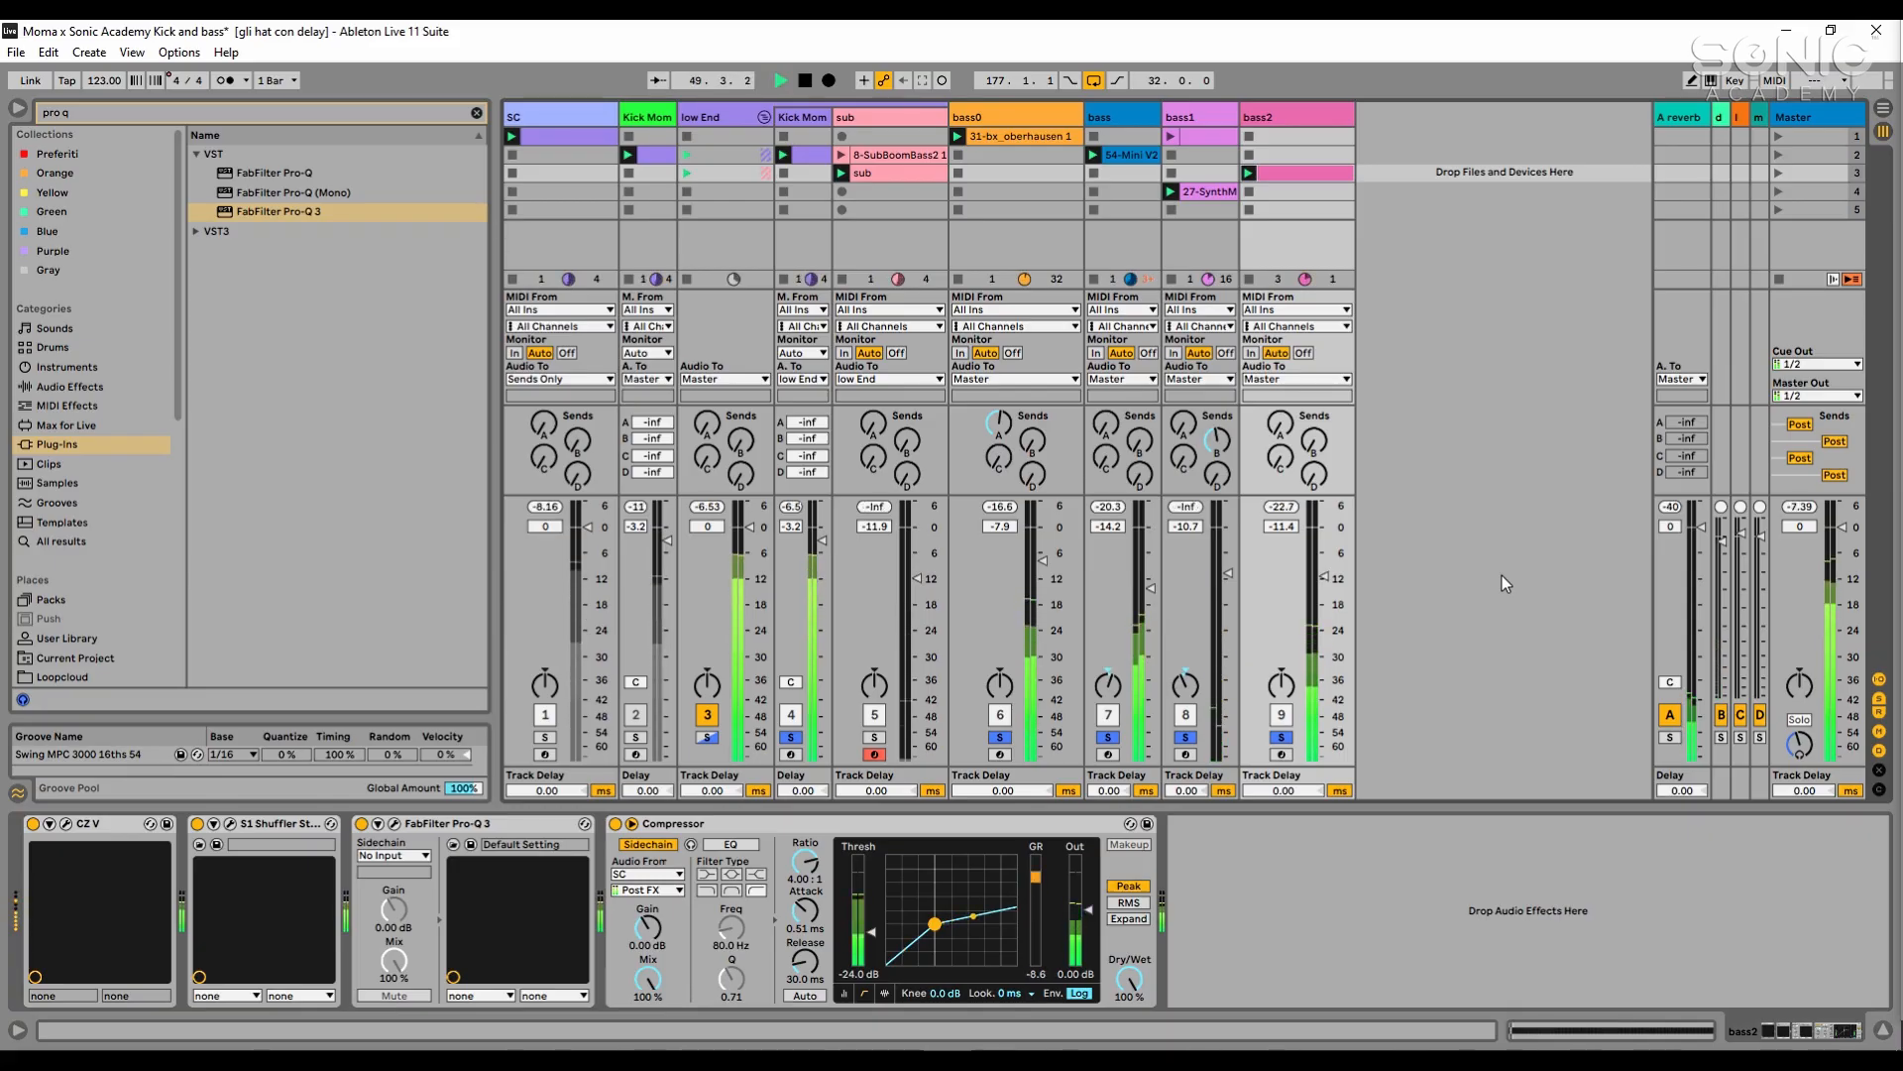
# - Set bass2's Compressor threshold to -26.3 dB and its attack to 0.04 ms
pyautogui.press('space')
pyautogui.moveTo(872, 937); pyautogui.dragTo(873, 944)
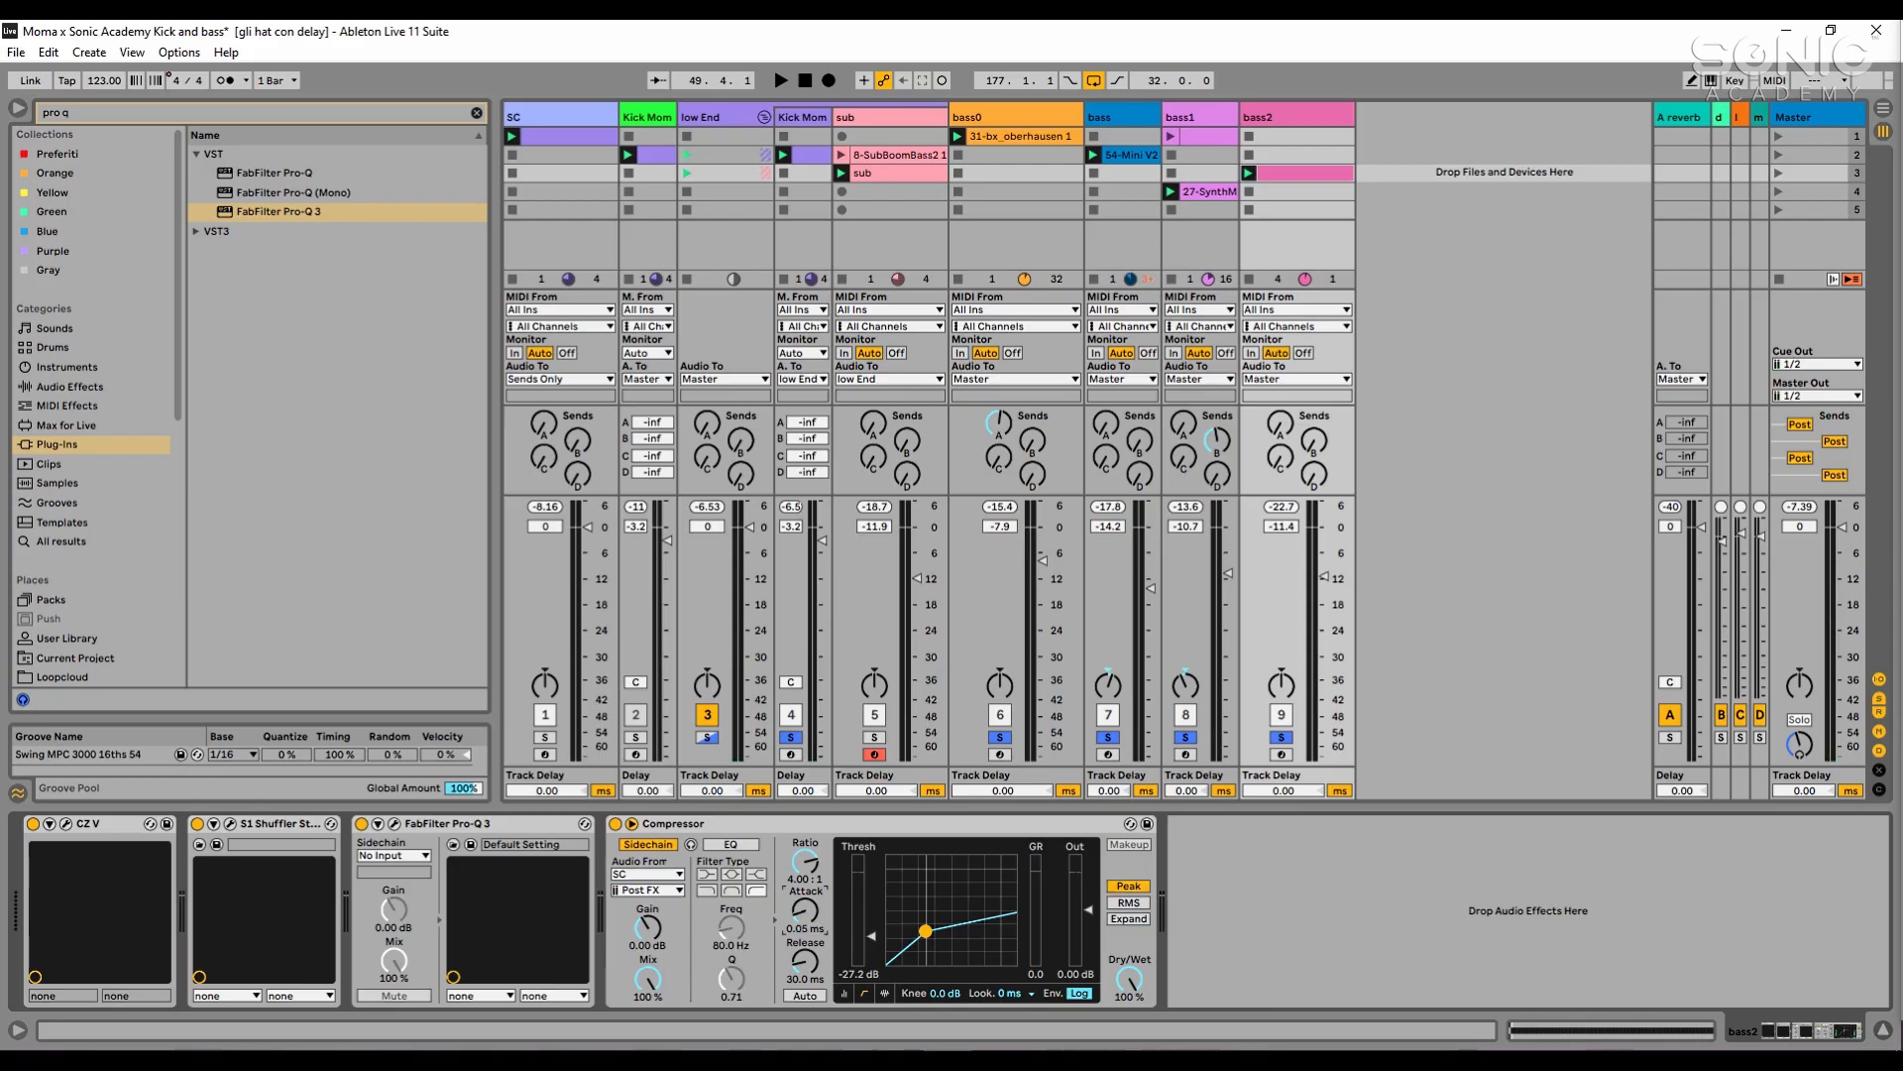
pyautogui.press('space')
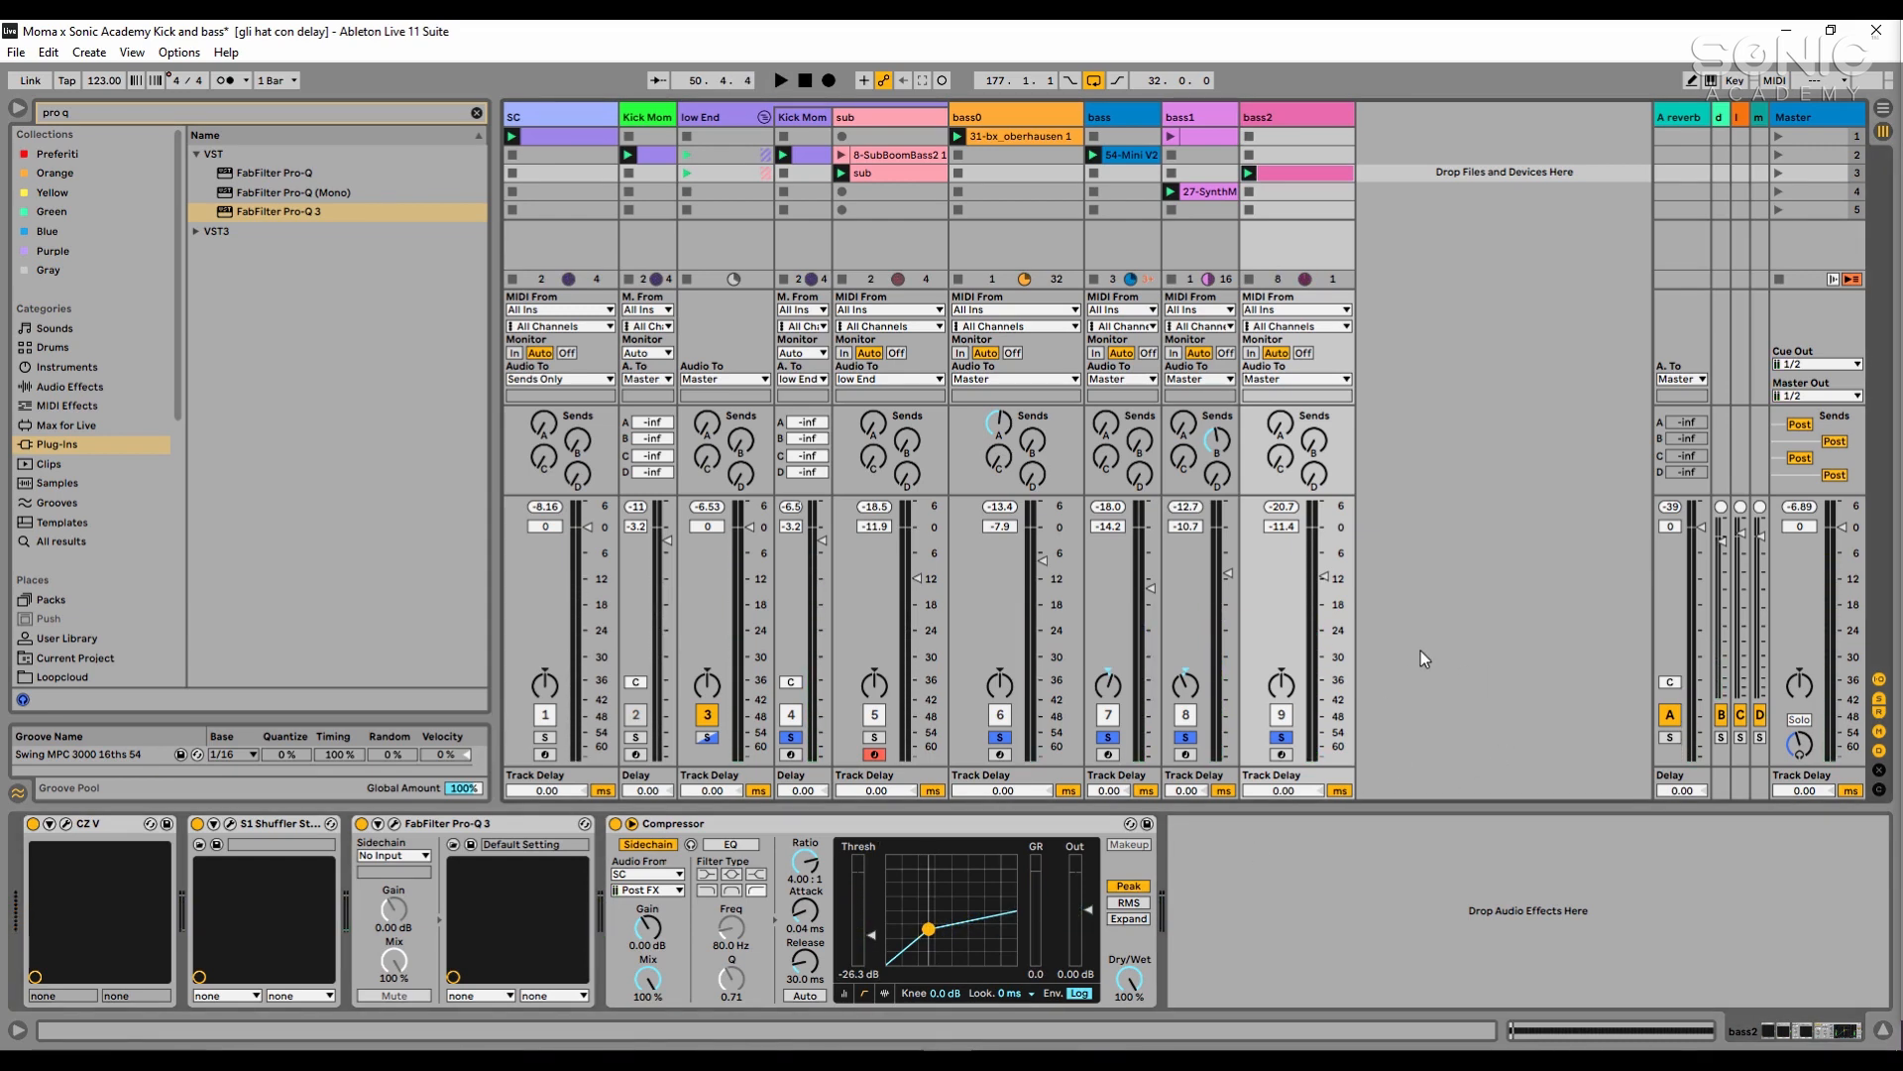
# - Add the sub track to the solo during playback and lower its volume to -12.3 dB
pyautogui.press('space')
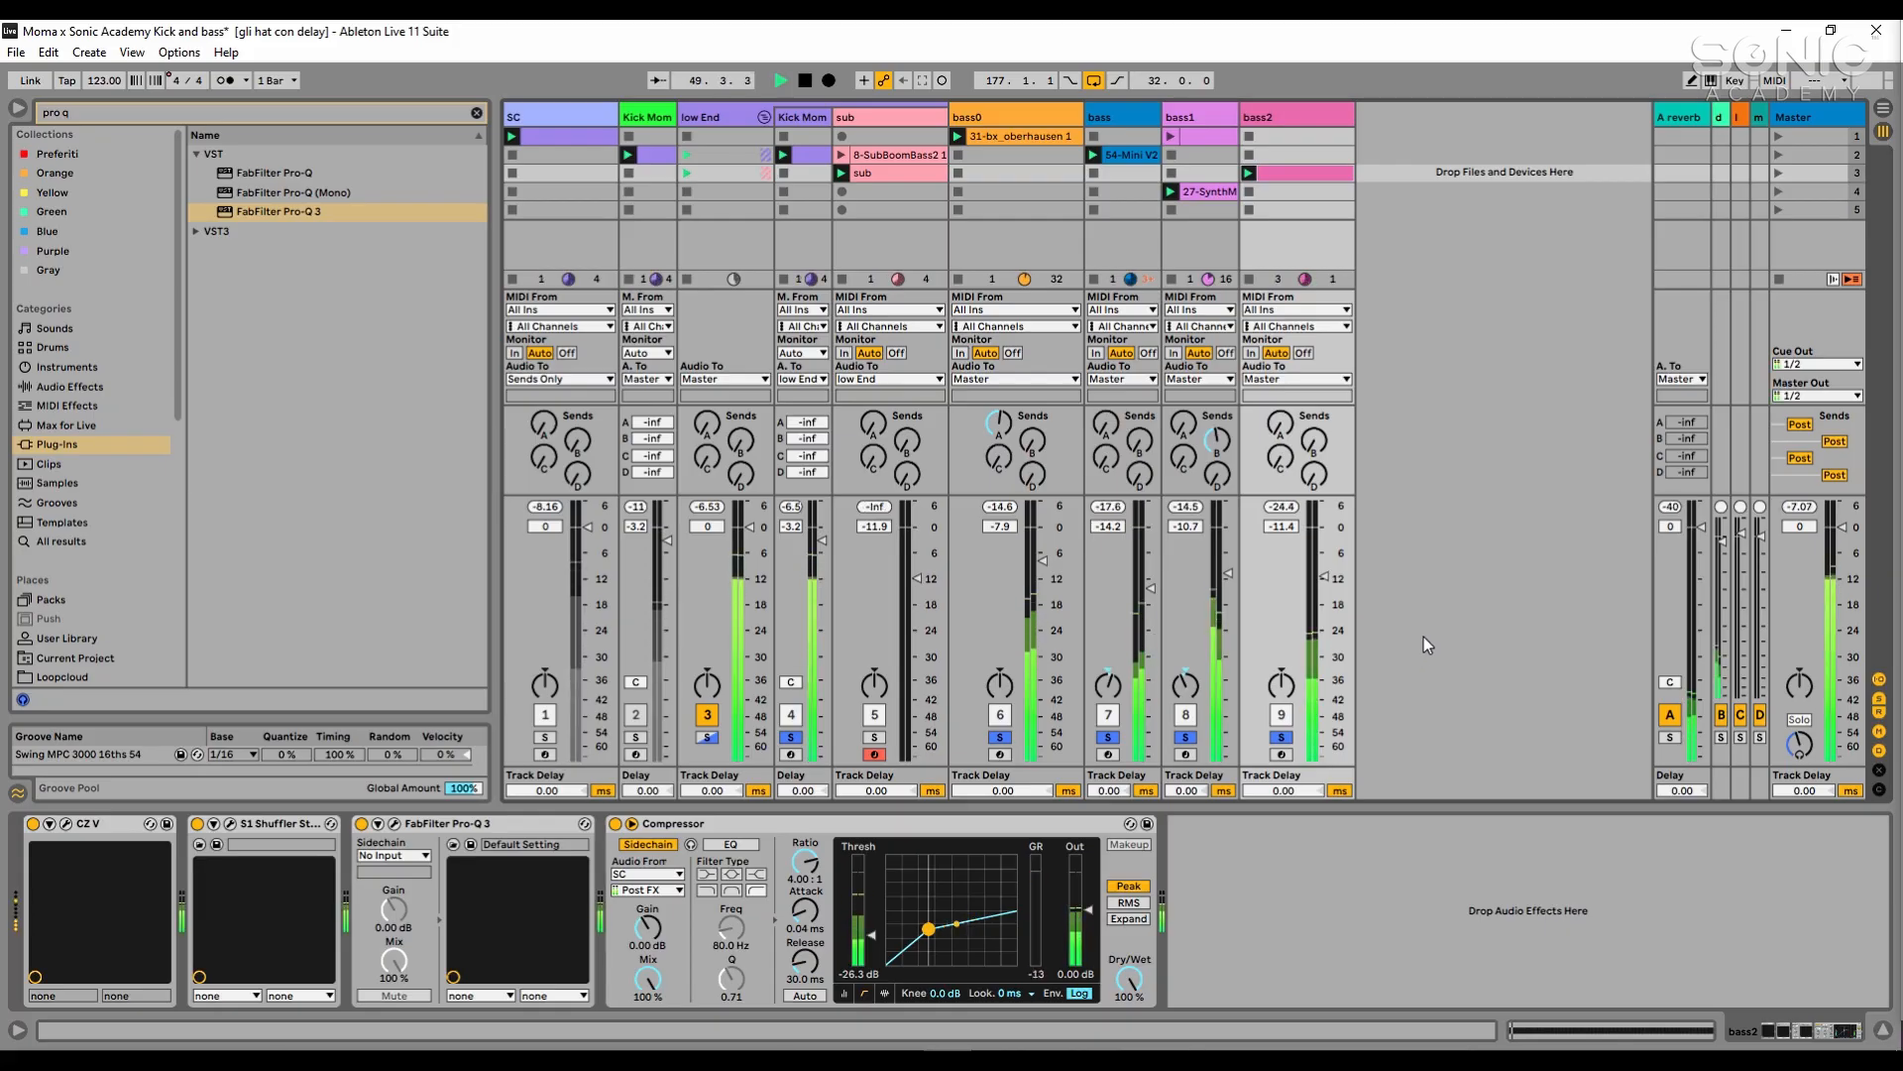
pyautogui.click(878, 738)
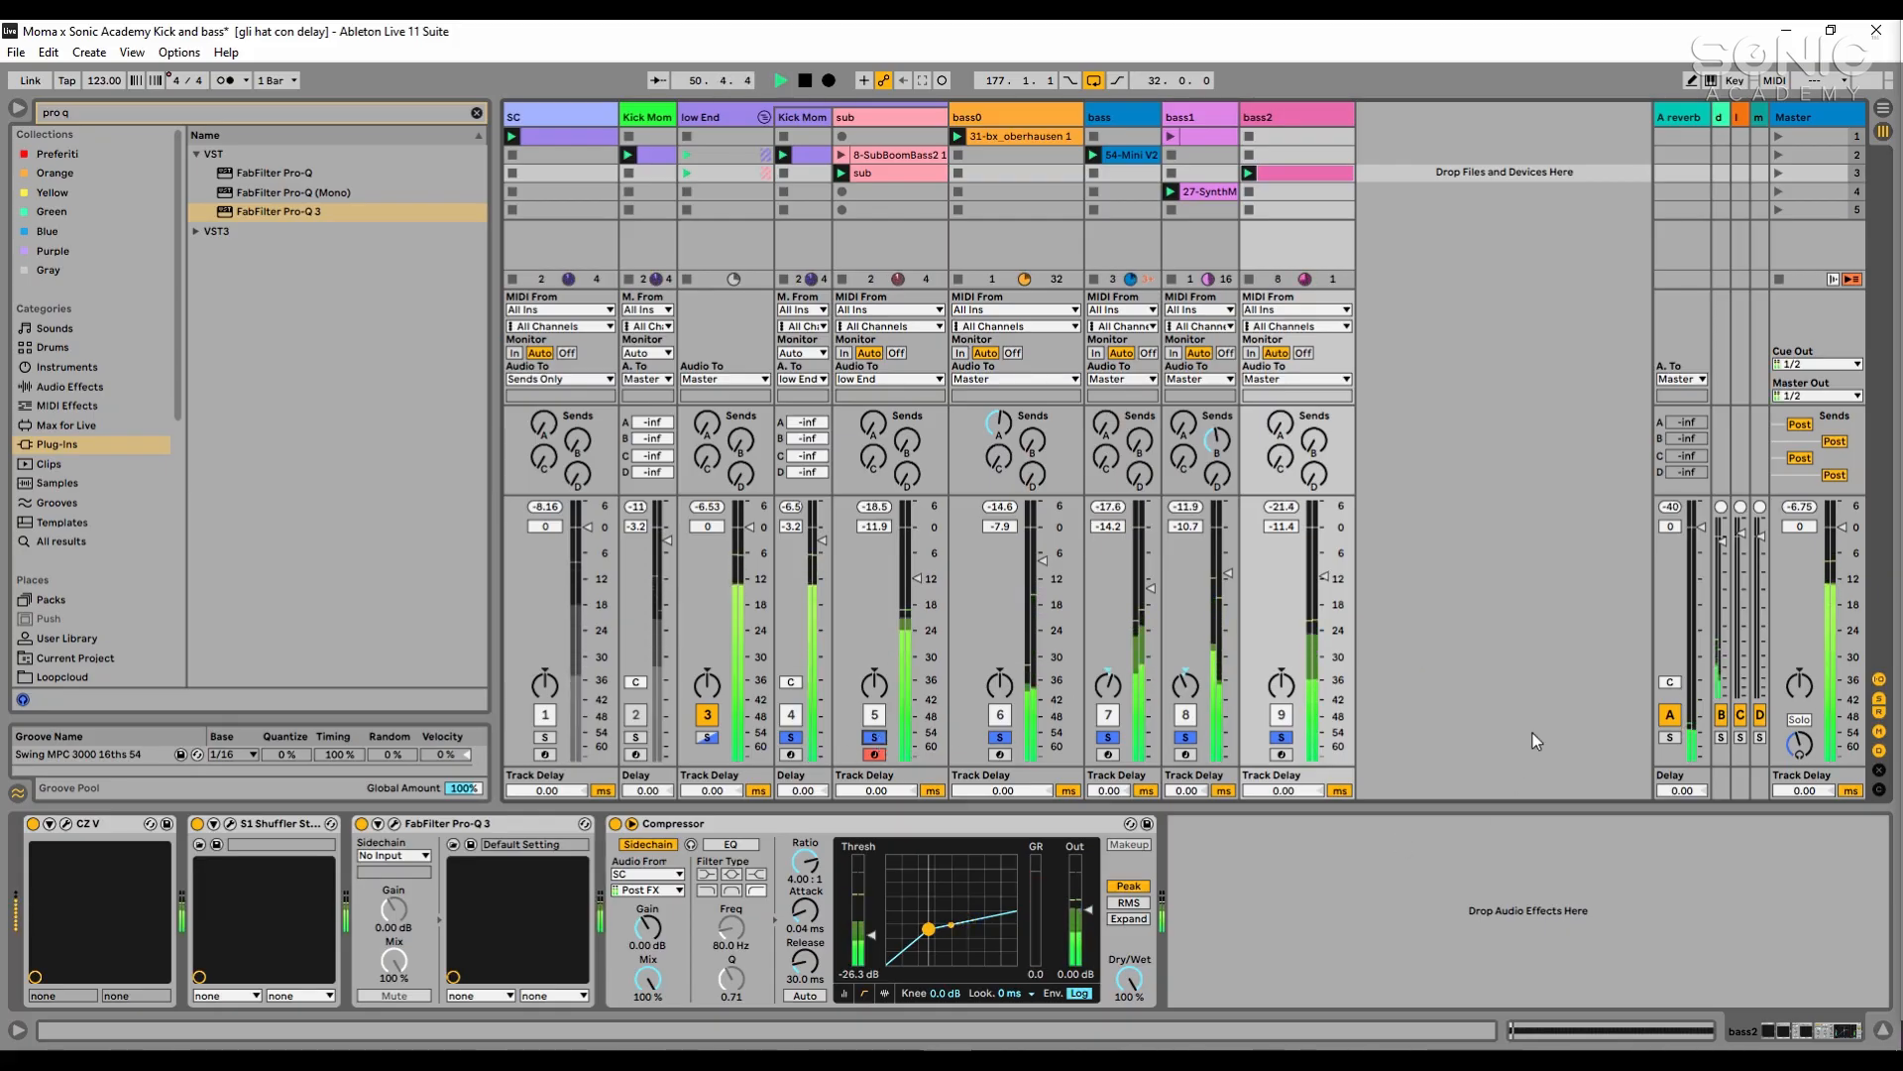
pyautogui.click(930, 581)
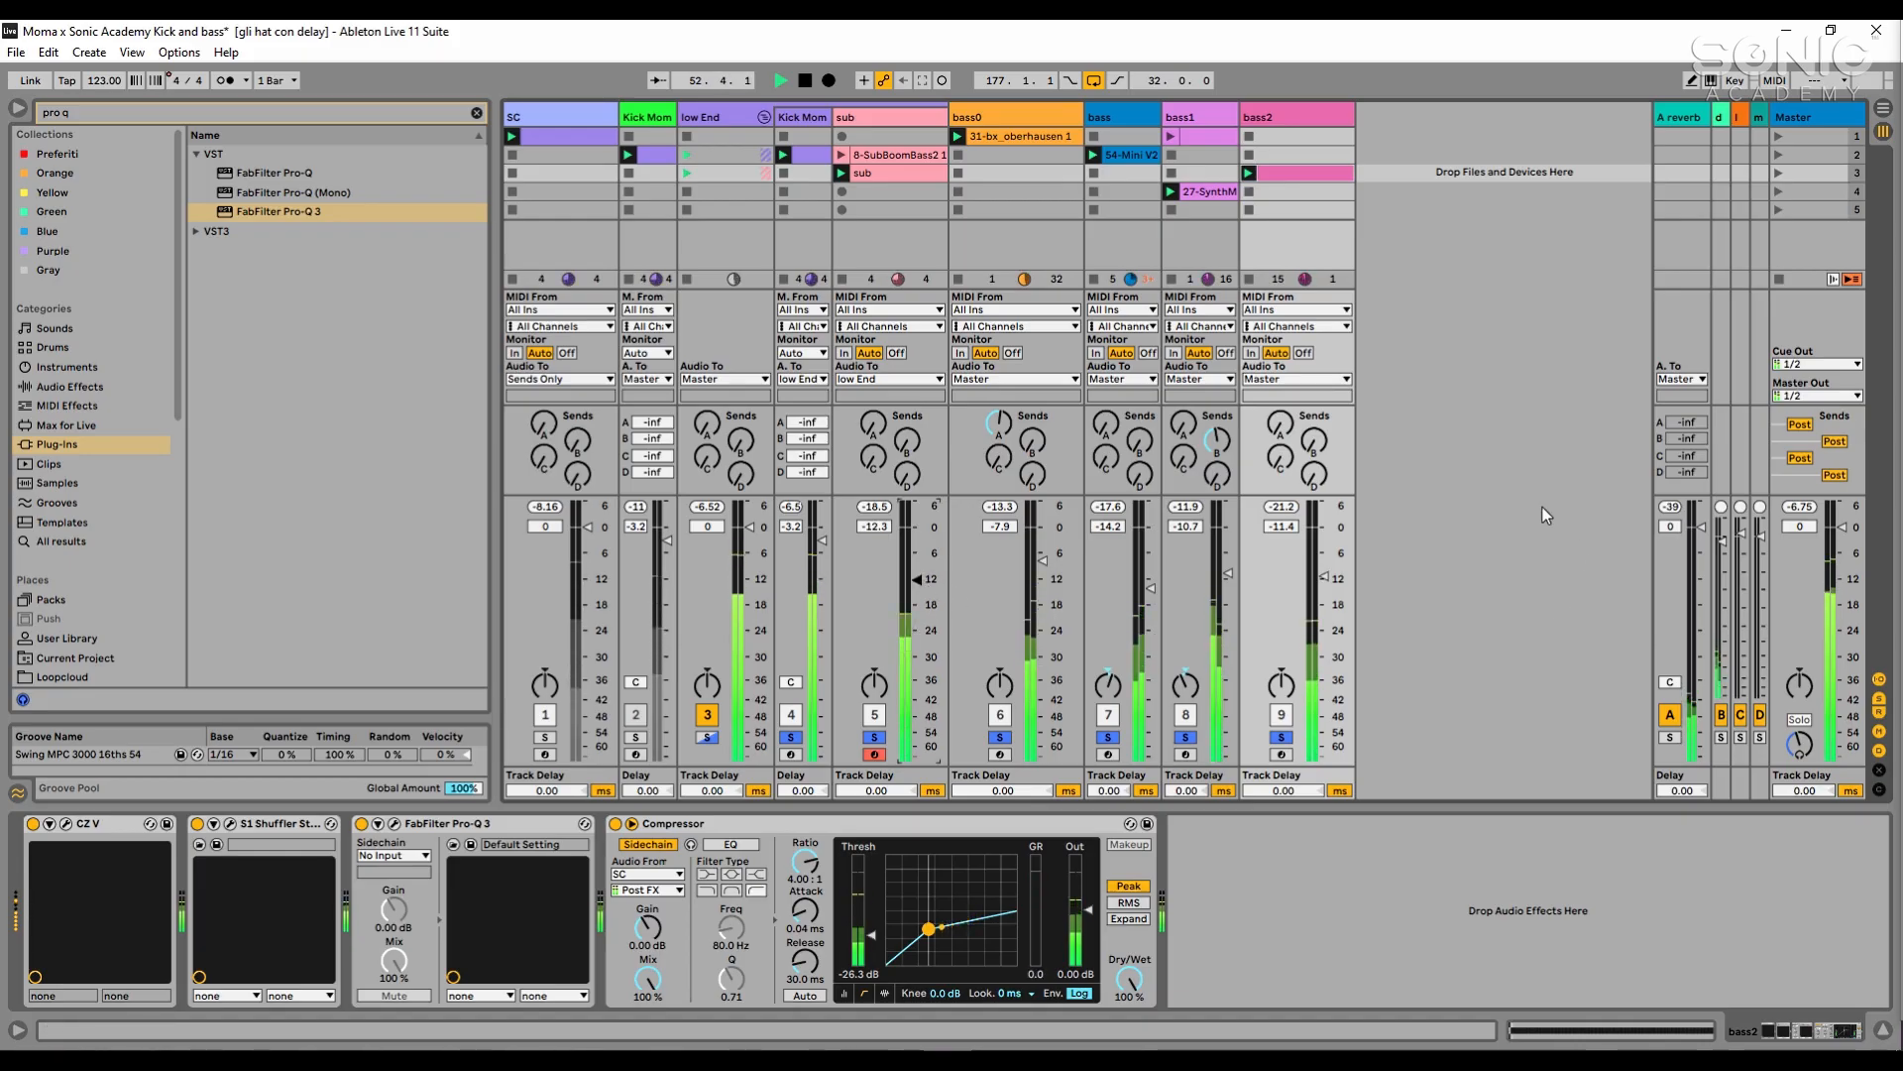
pyautogui.press('space')
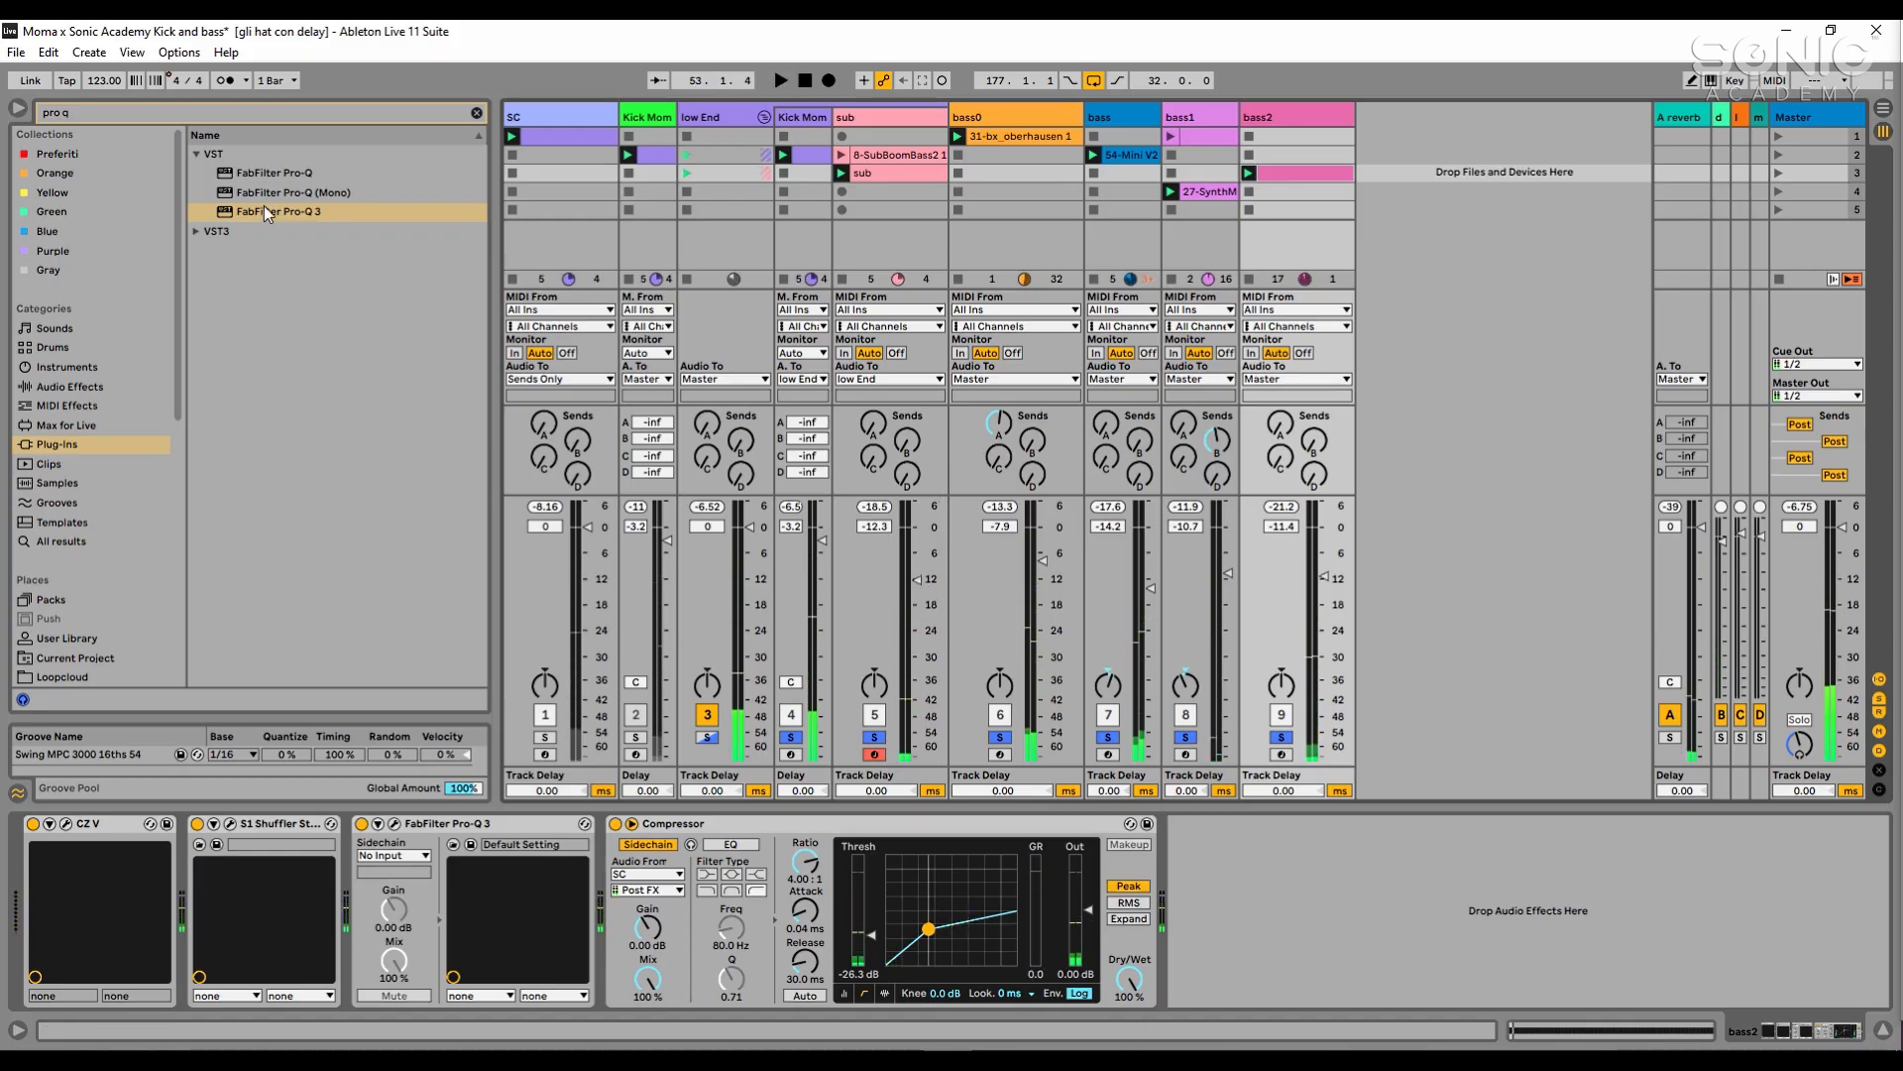
# - Search all browser results for "moma" to list the saved bass tracks
pyautogui.click(253, 115)
pyautogui.press('BackSpace')
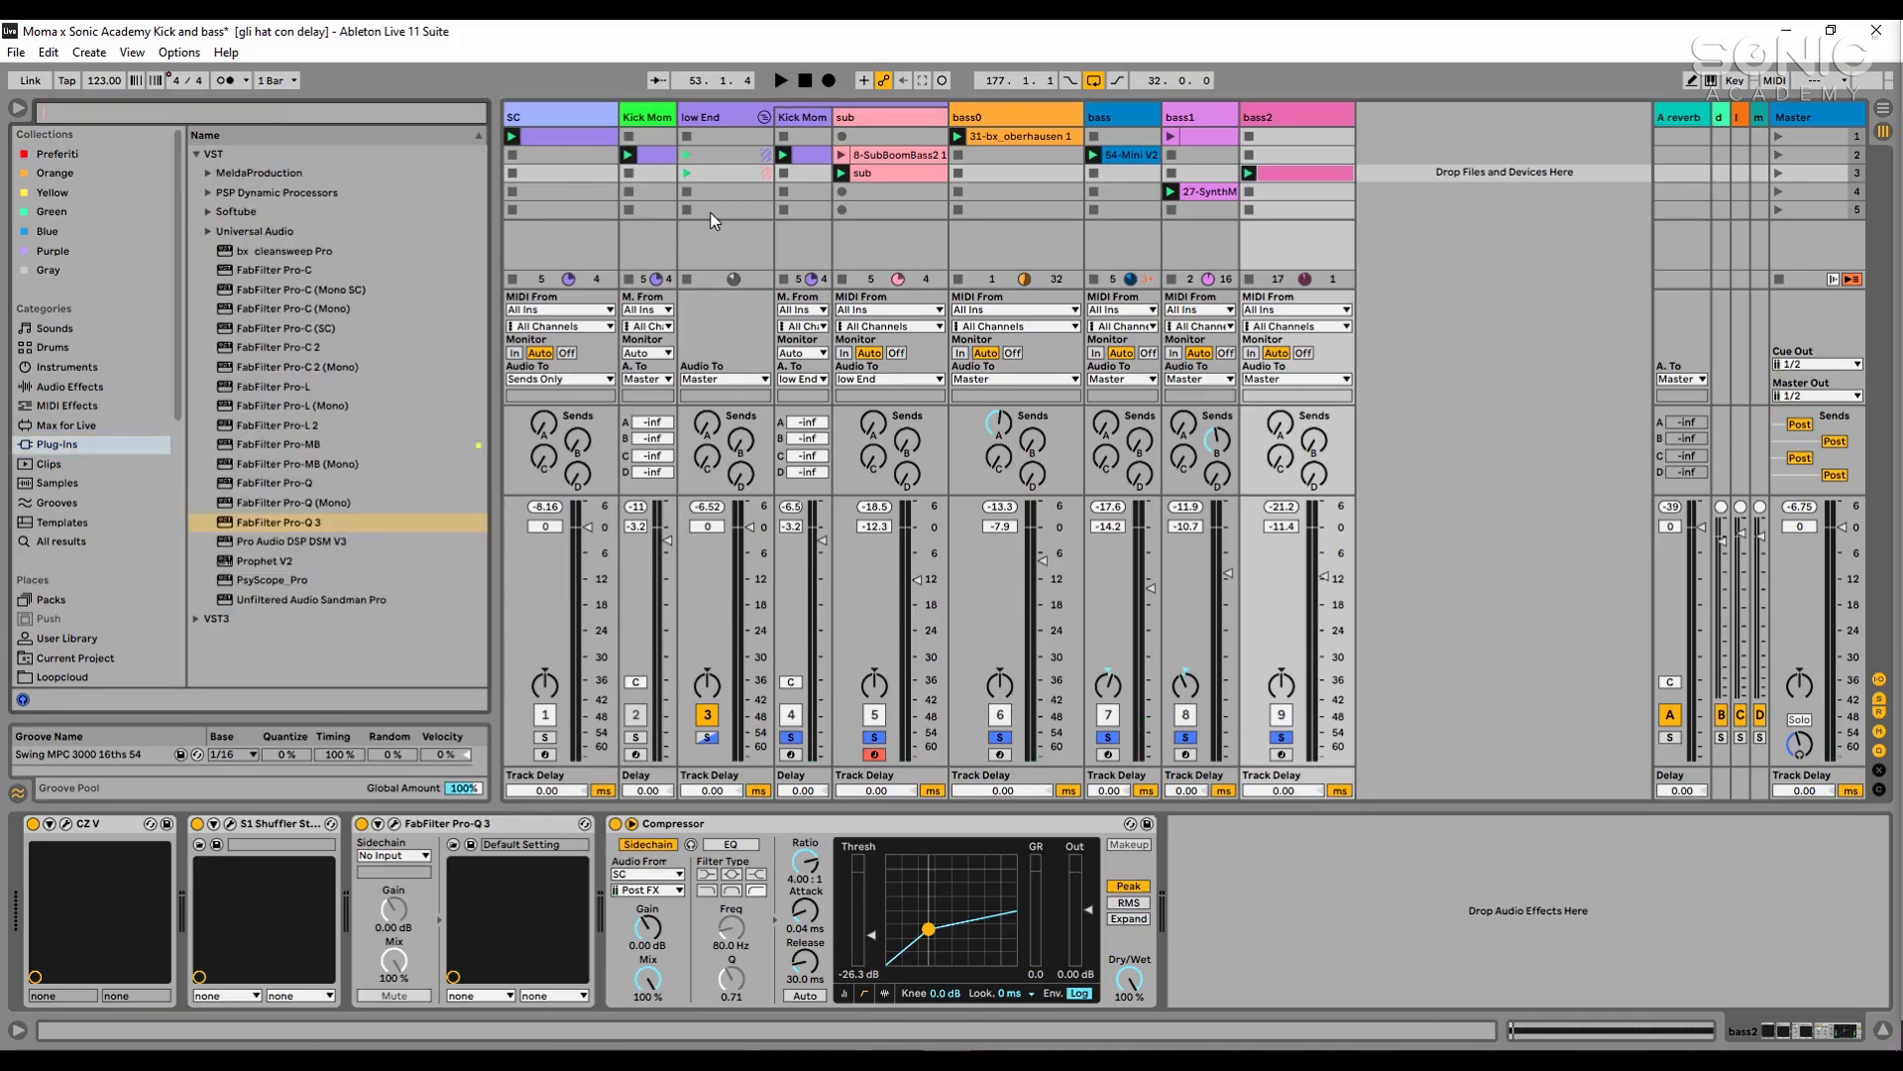
pyautogui.write('moma')
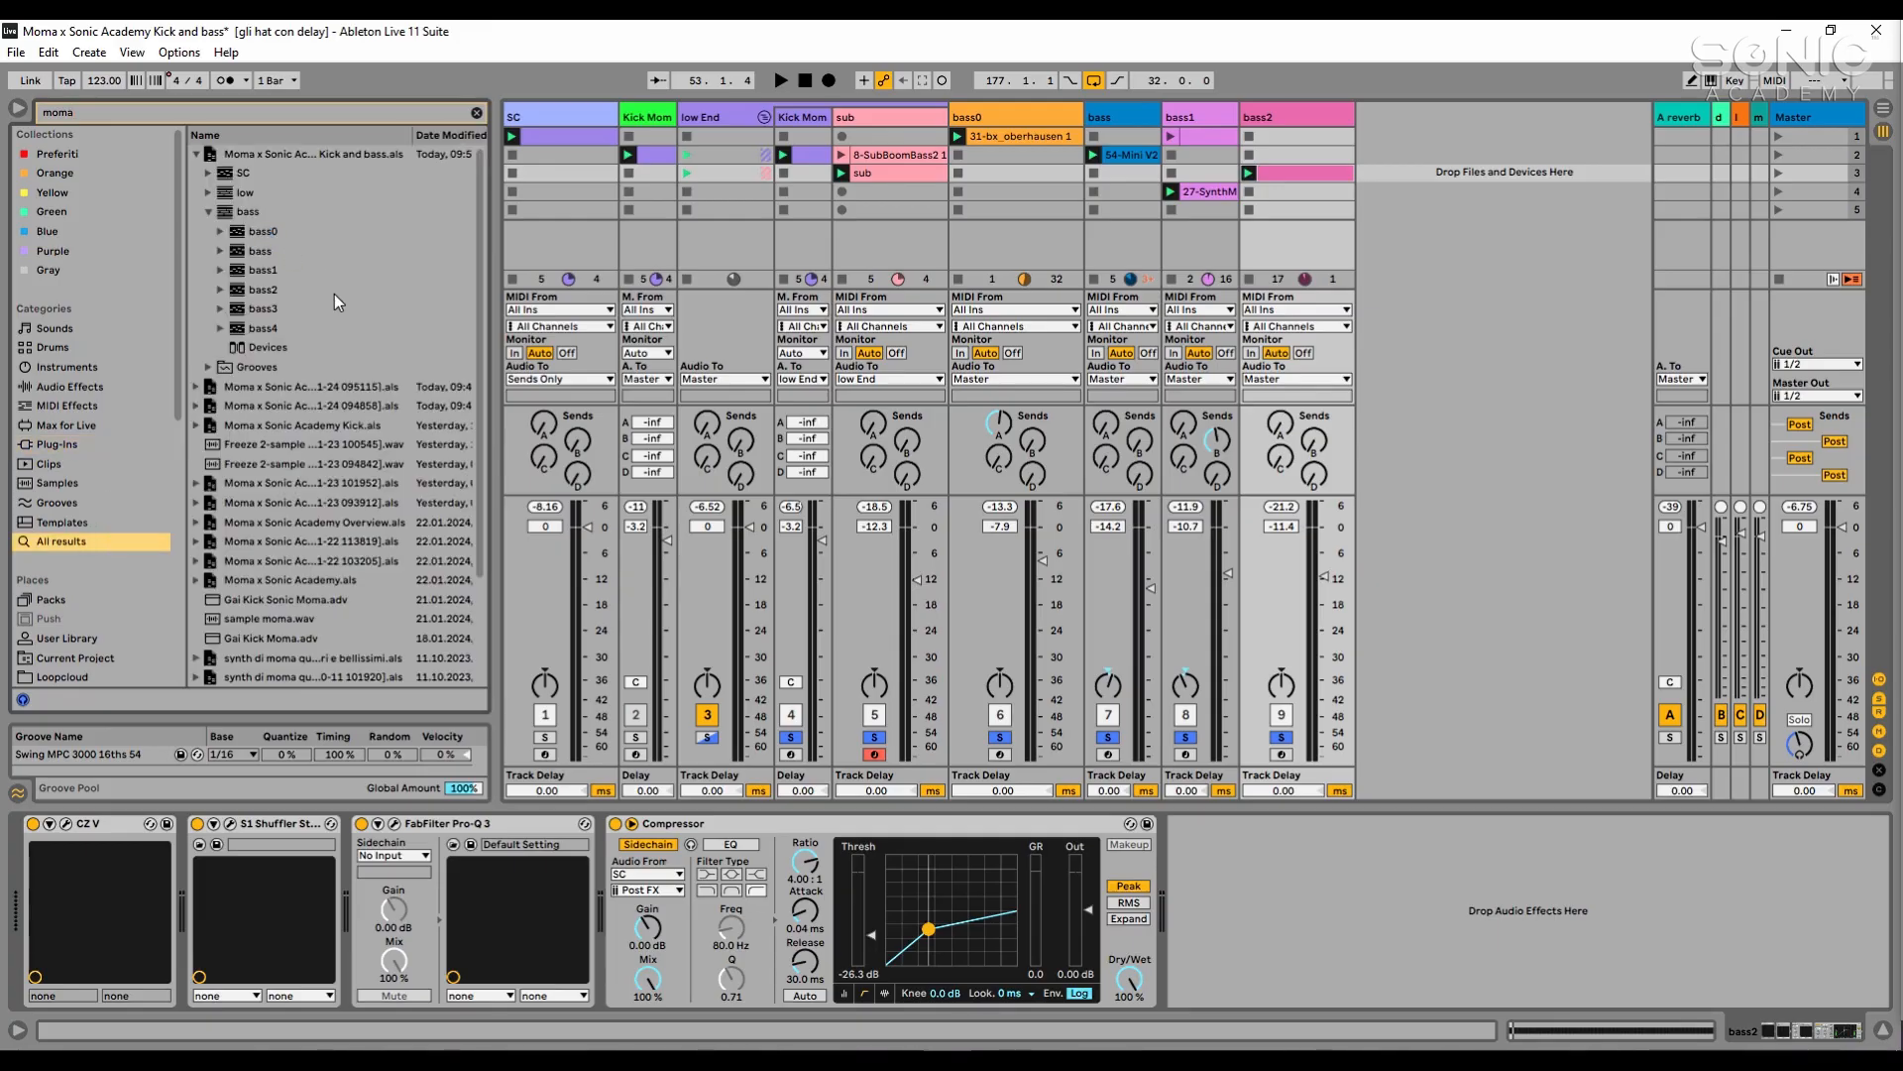
# - Insert the saved bass3 track after bass2 and add it to the solo to hear it with the mix
pyautogui.click(311, 331)
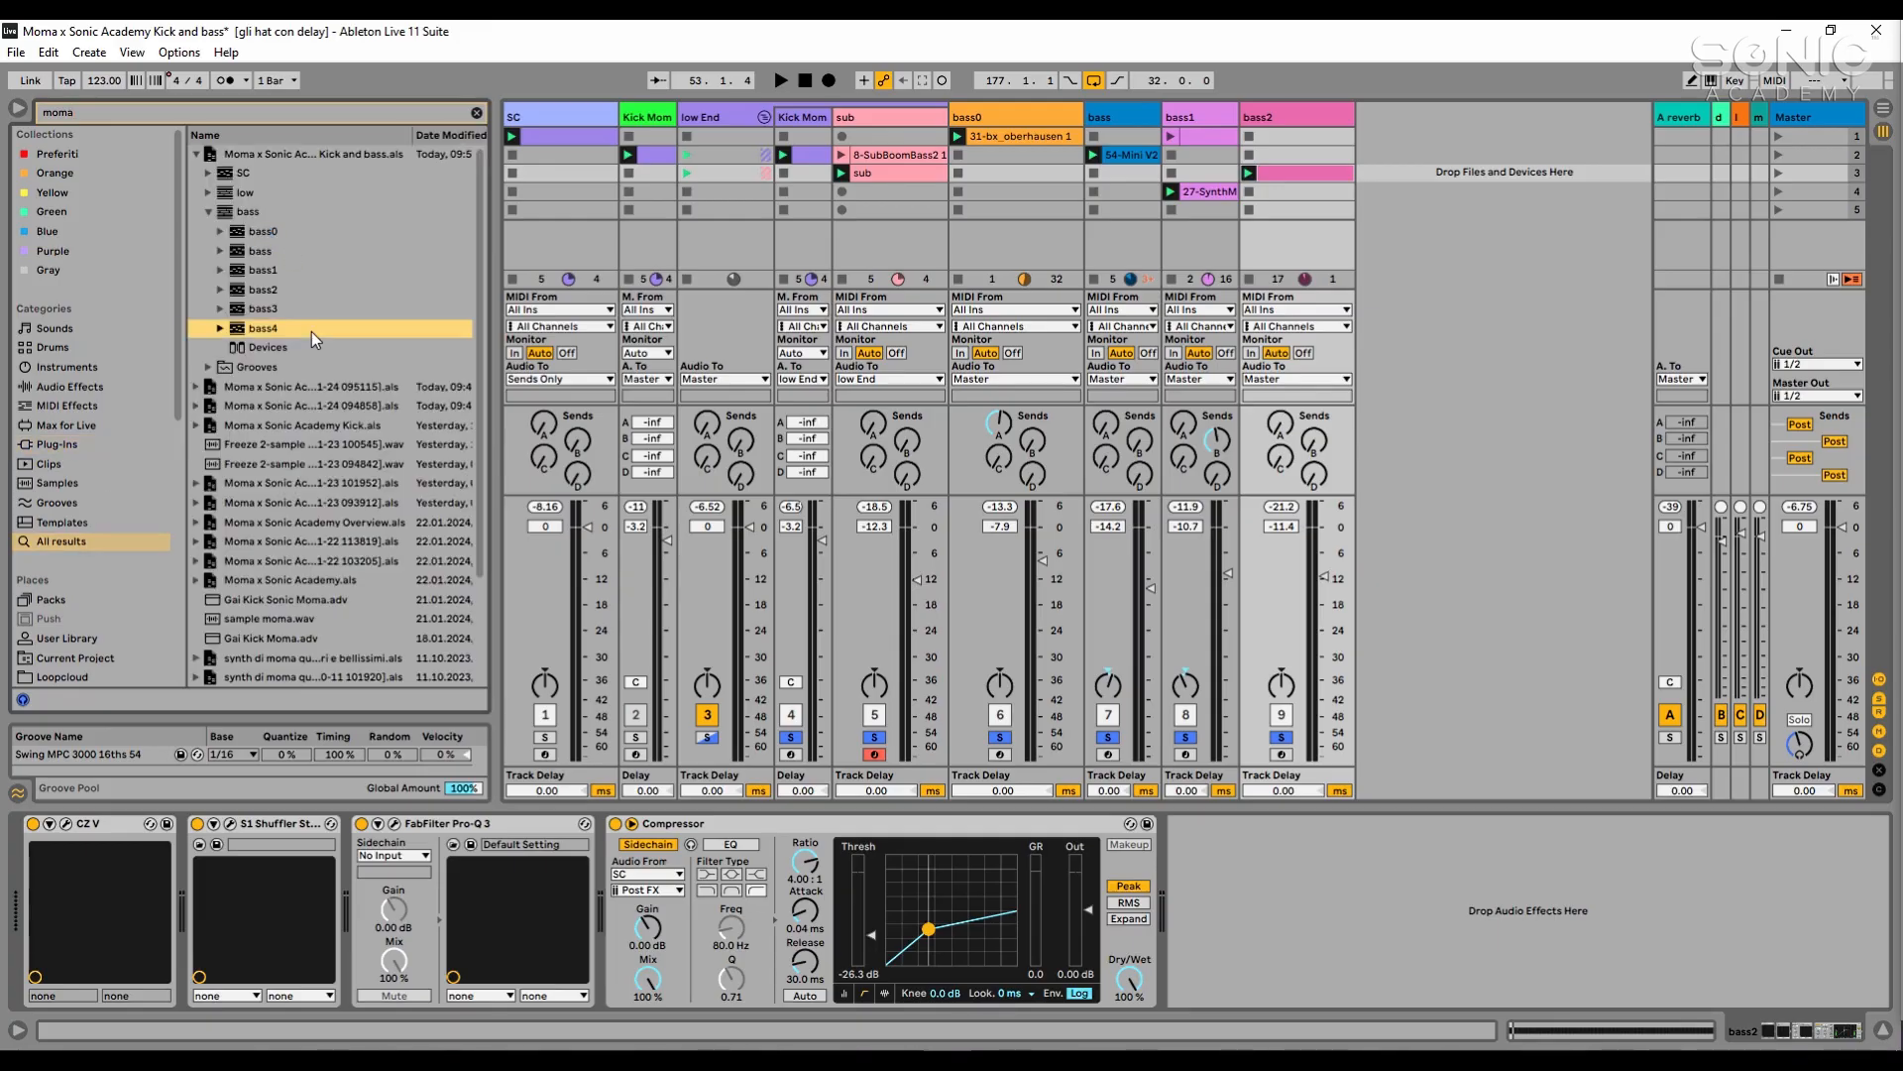
pyautogui.click(248, 309)
pyautogui.moveTo(1286, 129); pyautogui.dragTo(1384, 125)
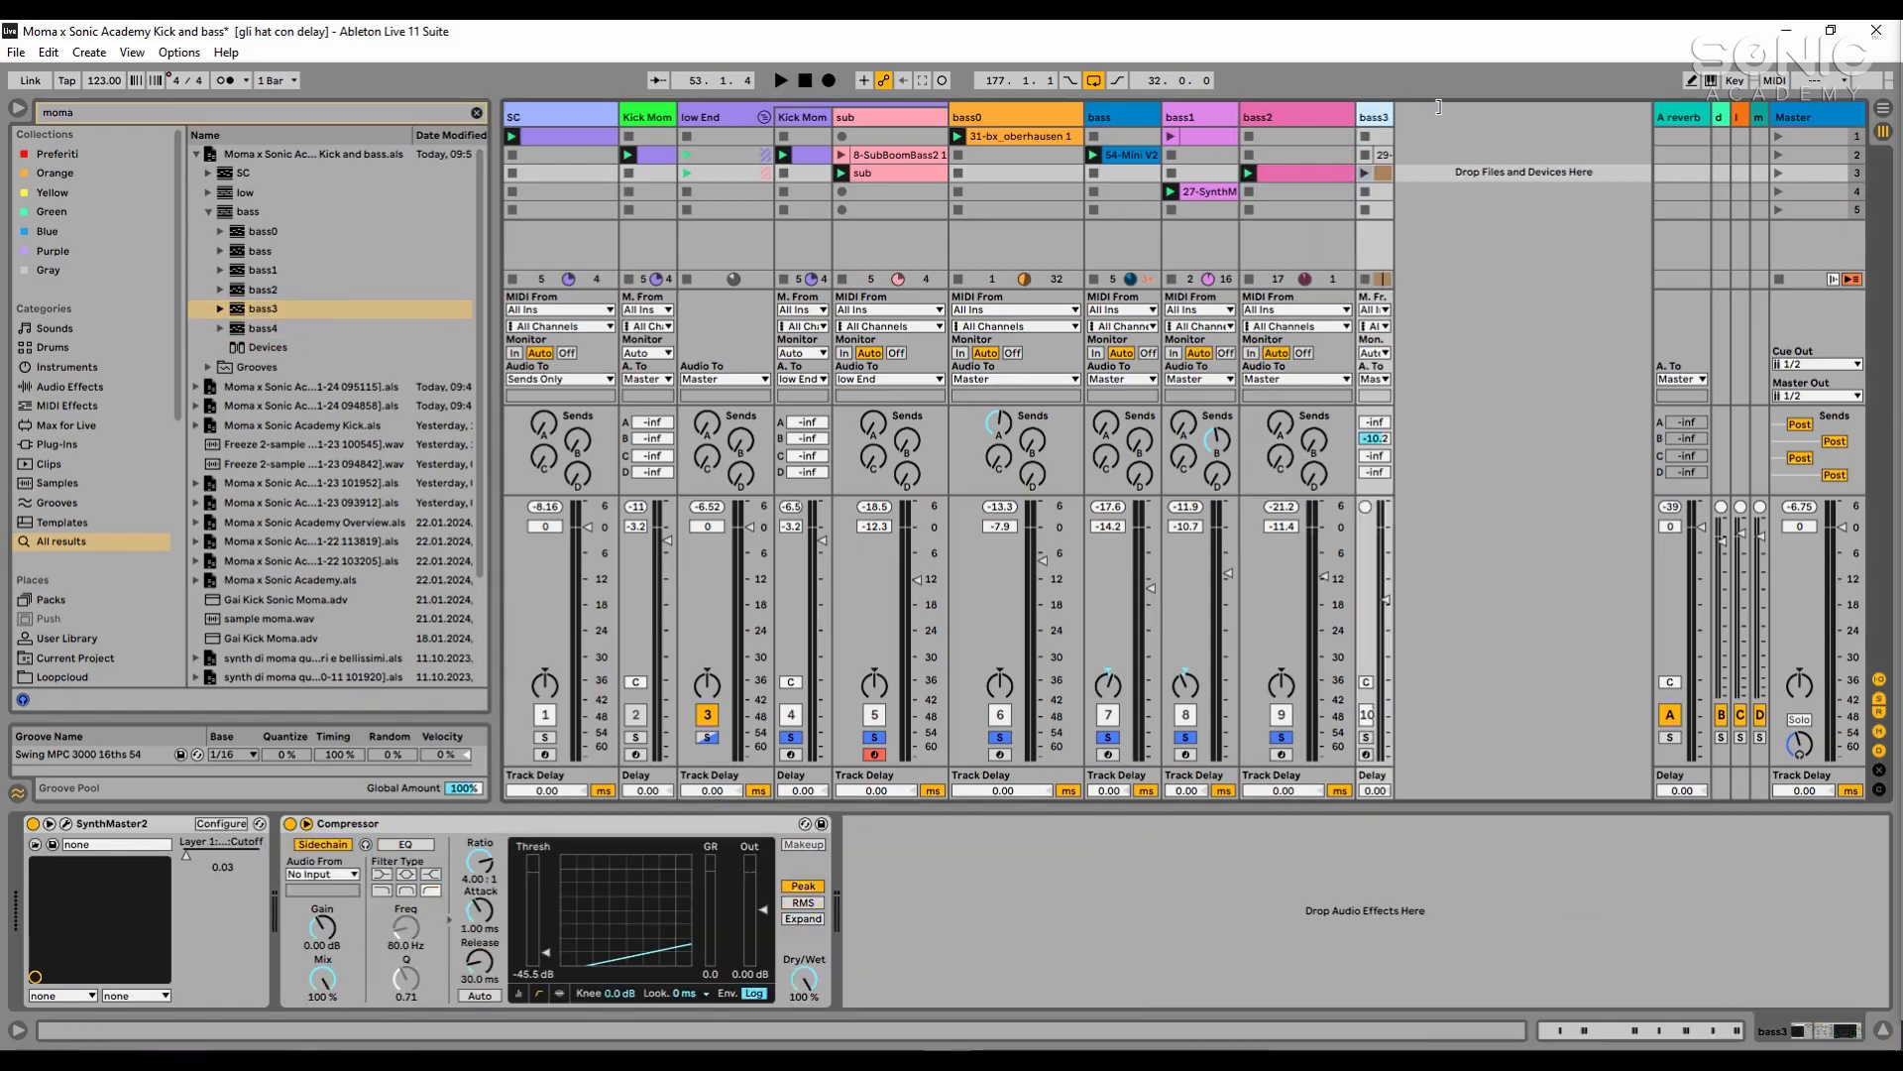
pyautogui.press('space')
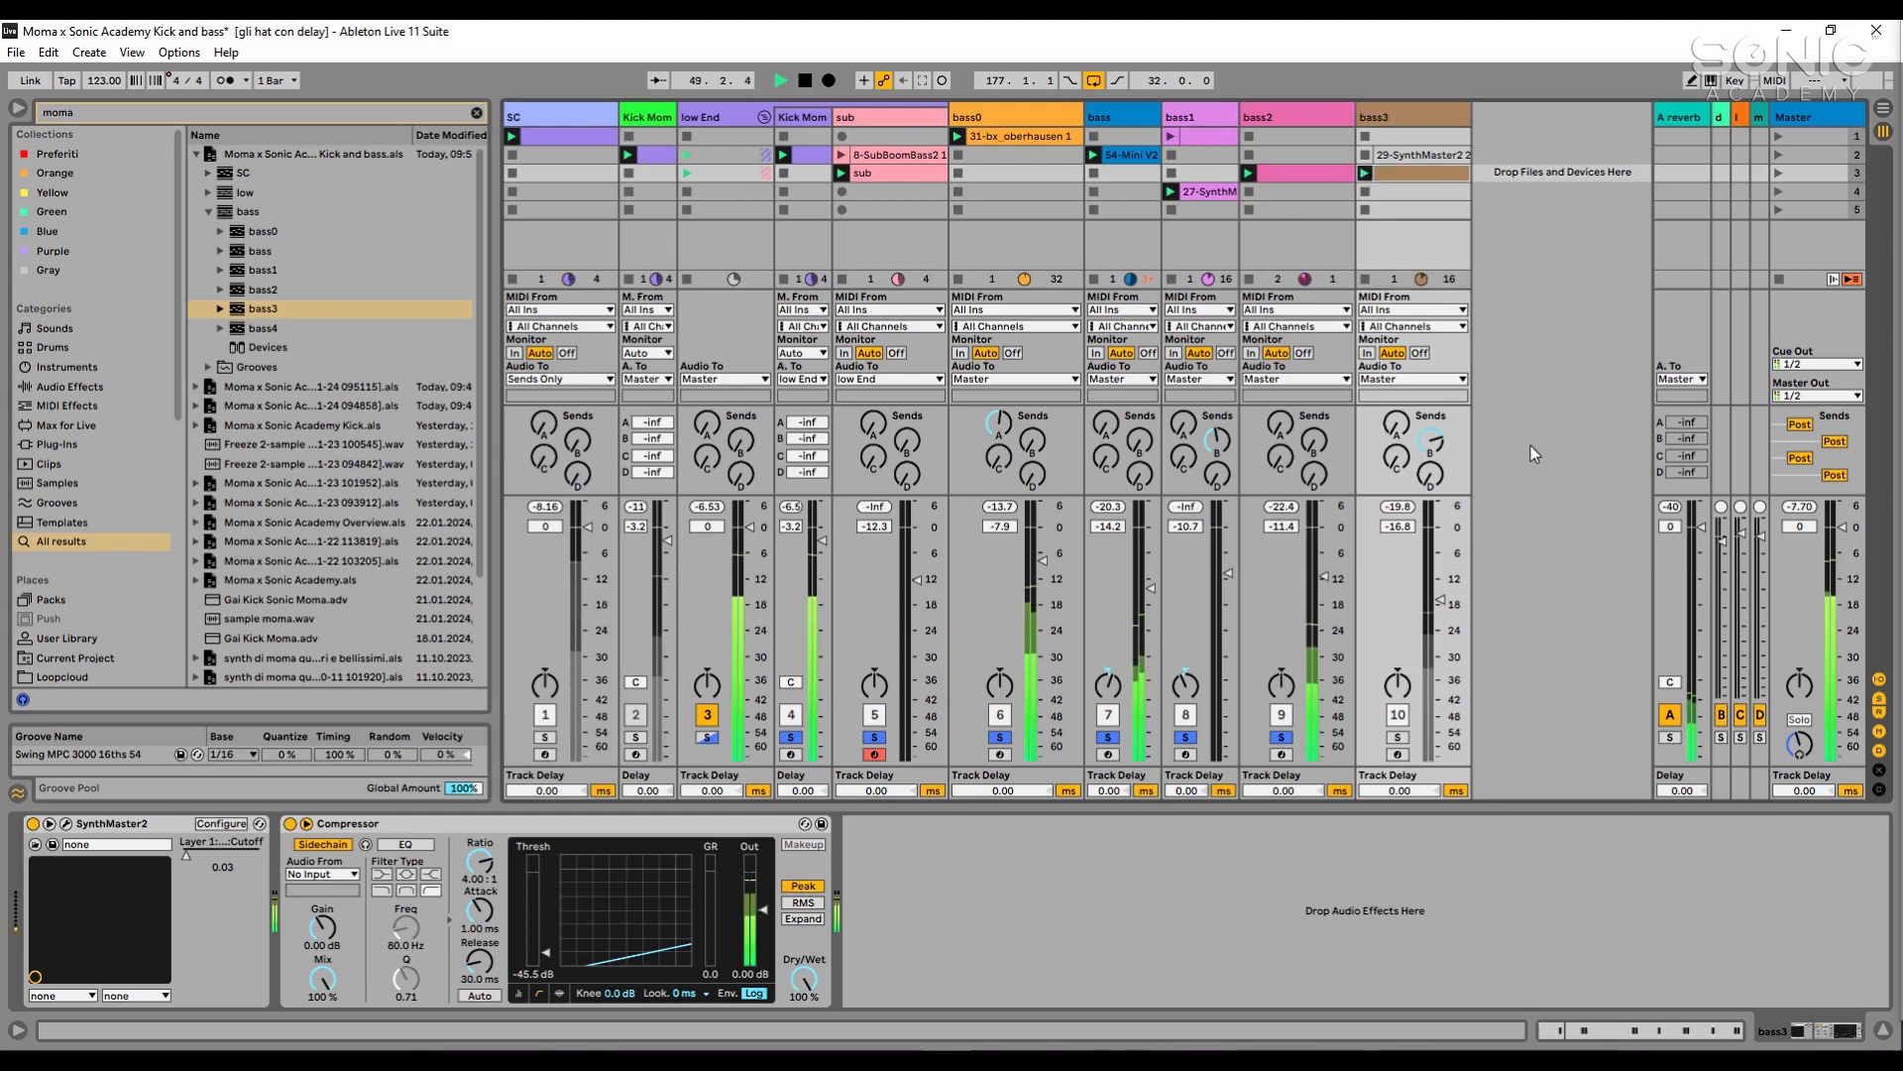
pyautogui.click(1397, 738)
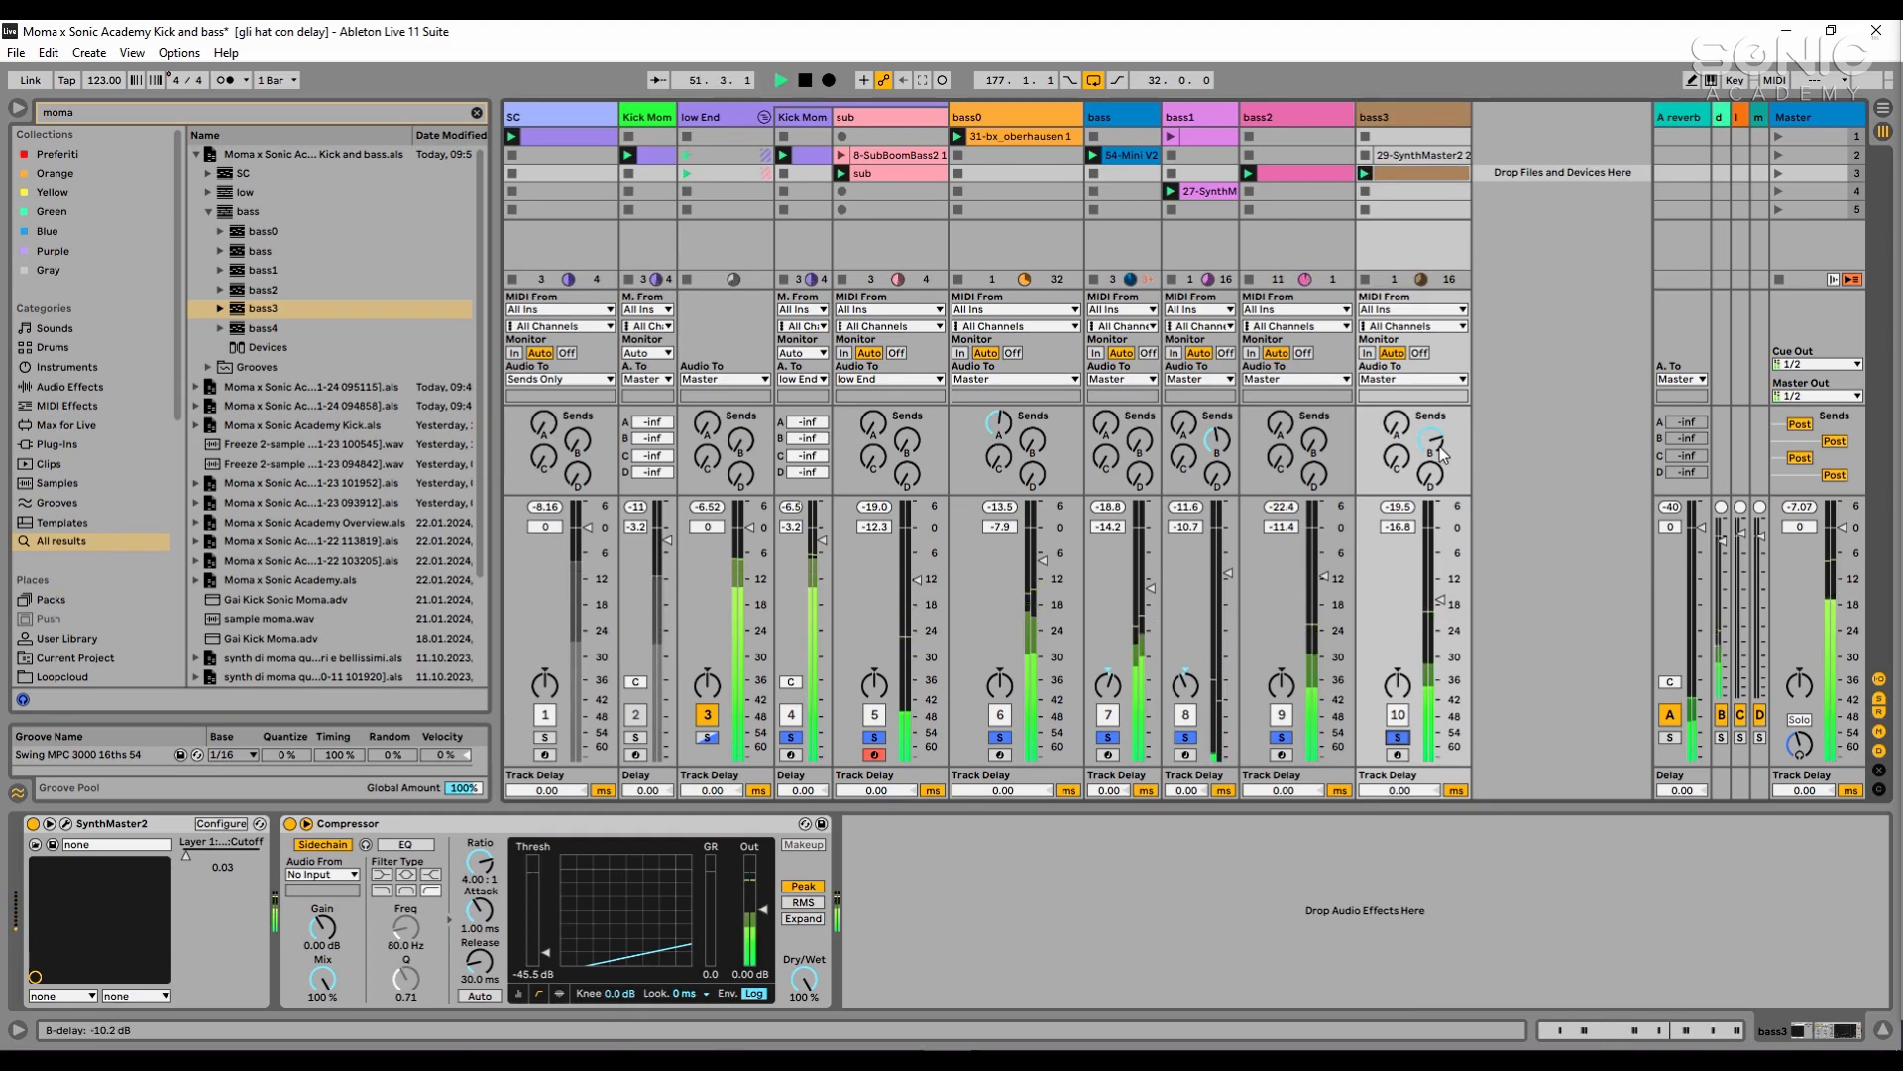
pyautogui.press('space')
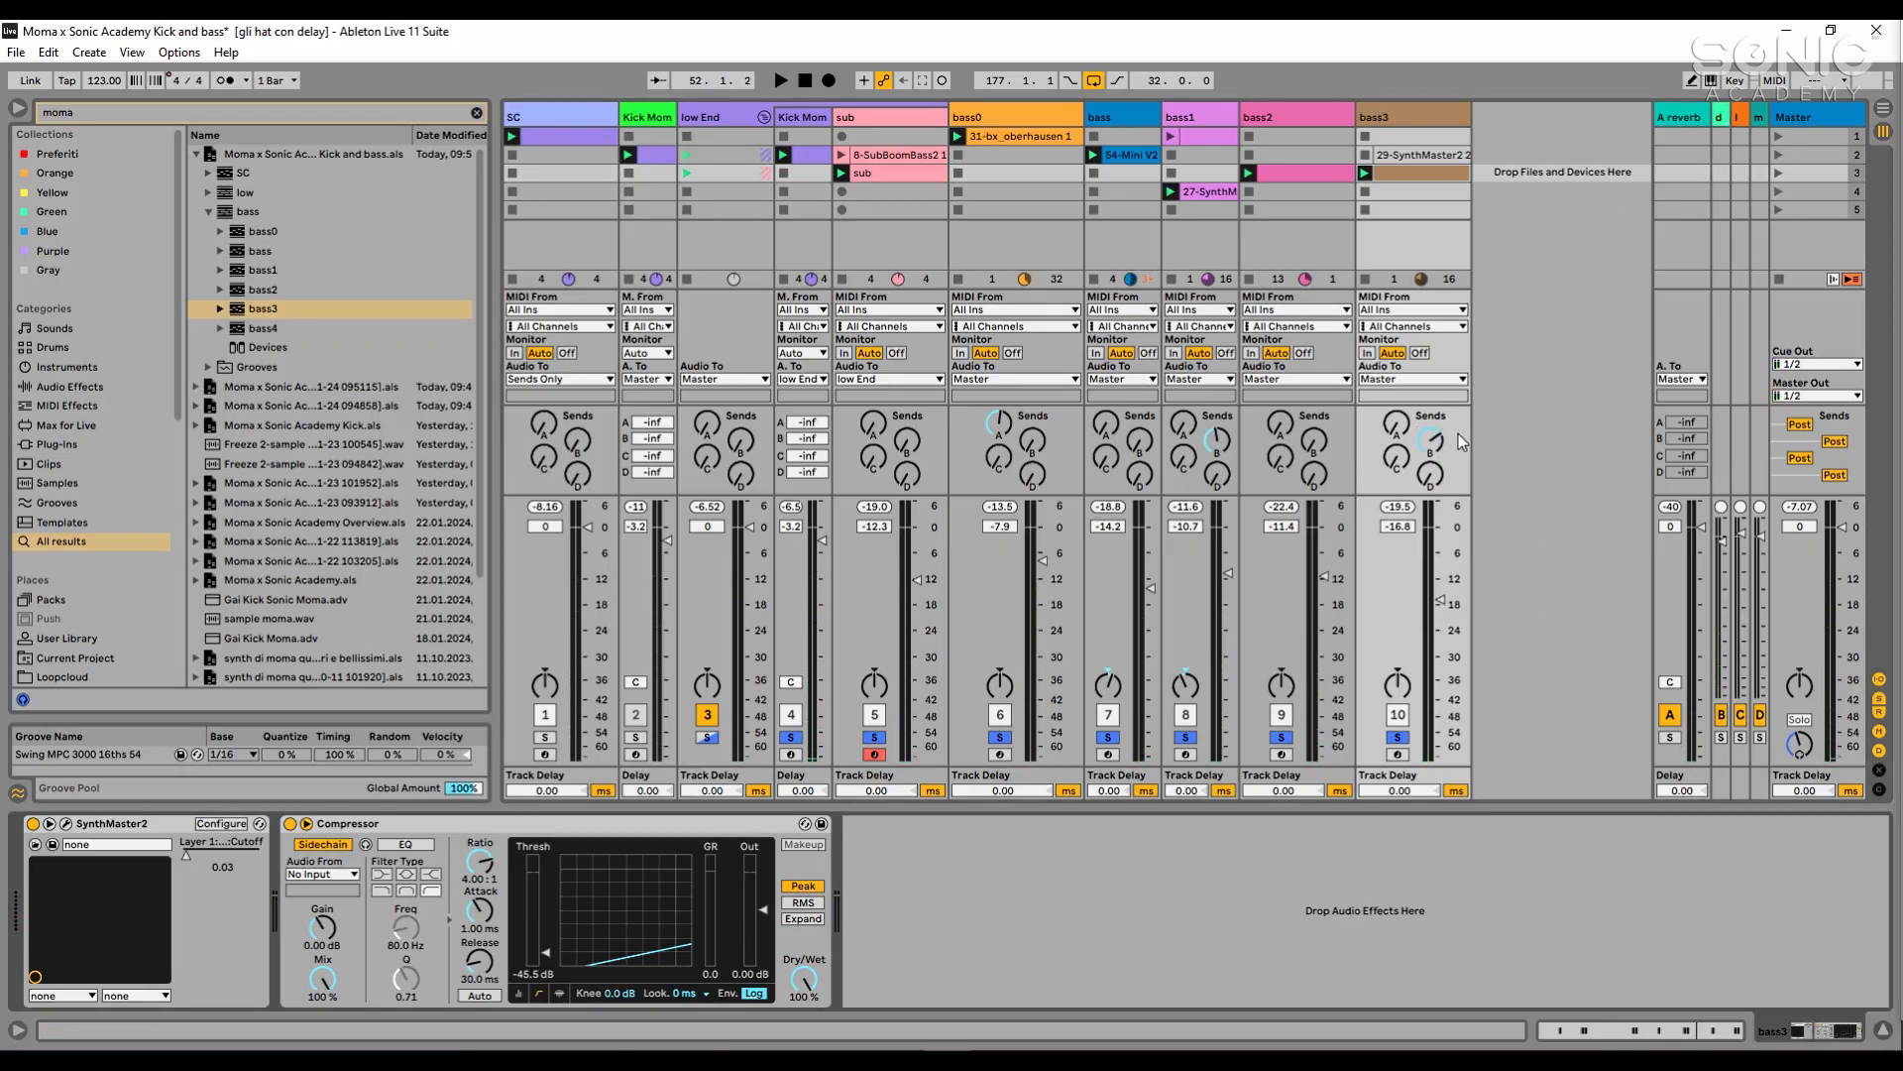
# - Solo only bass3 during playback and raise its volume to -14.5 dB
pyautogui.press('space')
pyautogui.click(1398, 738)
pyautogui.click(1398, 737)
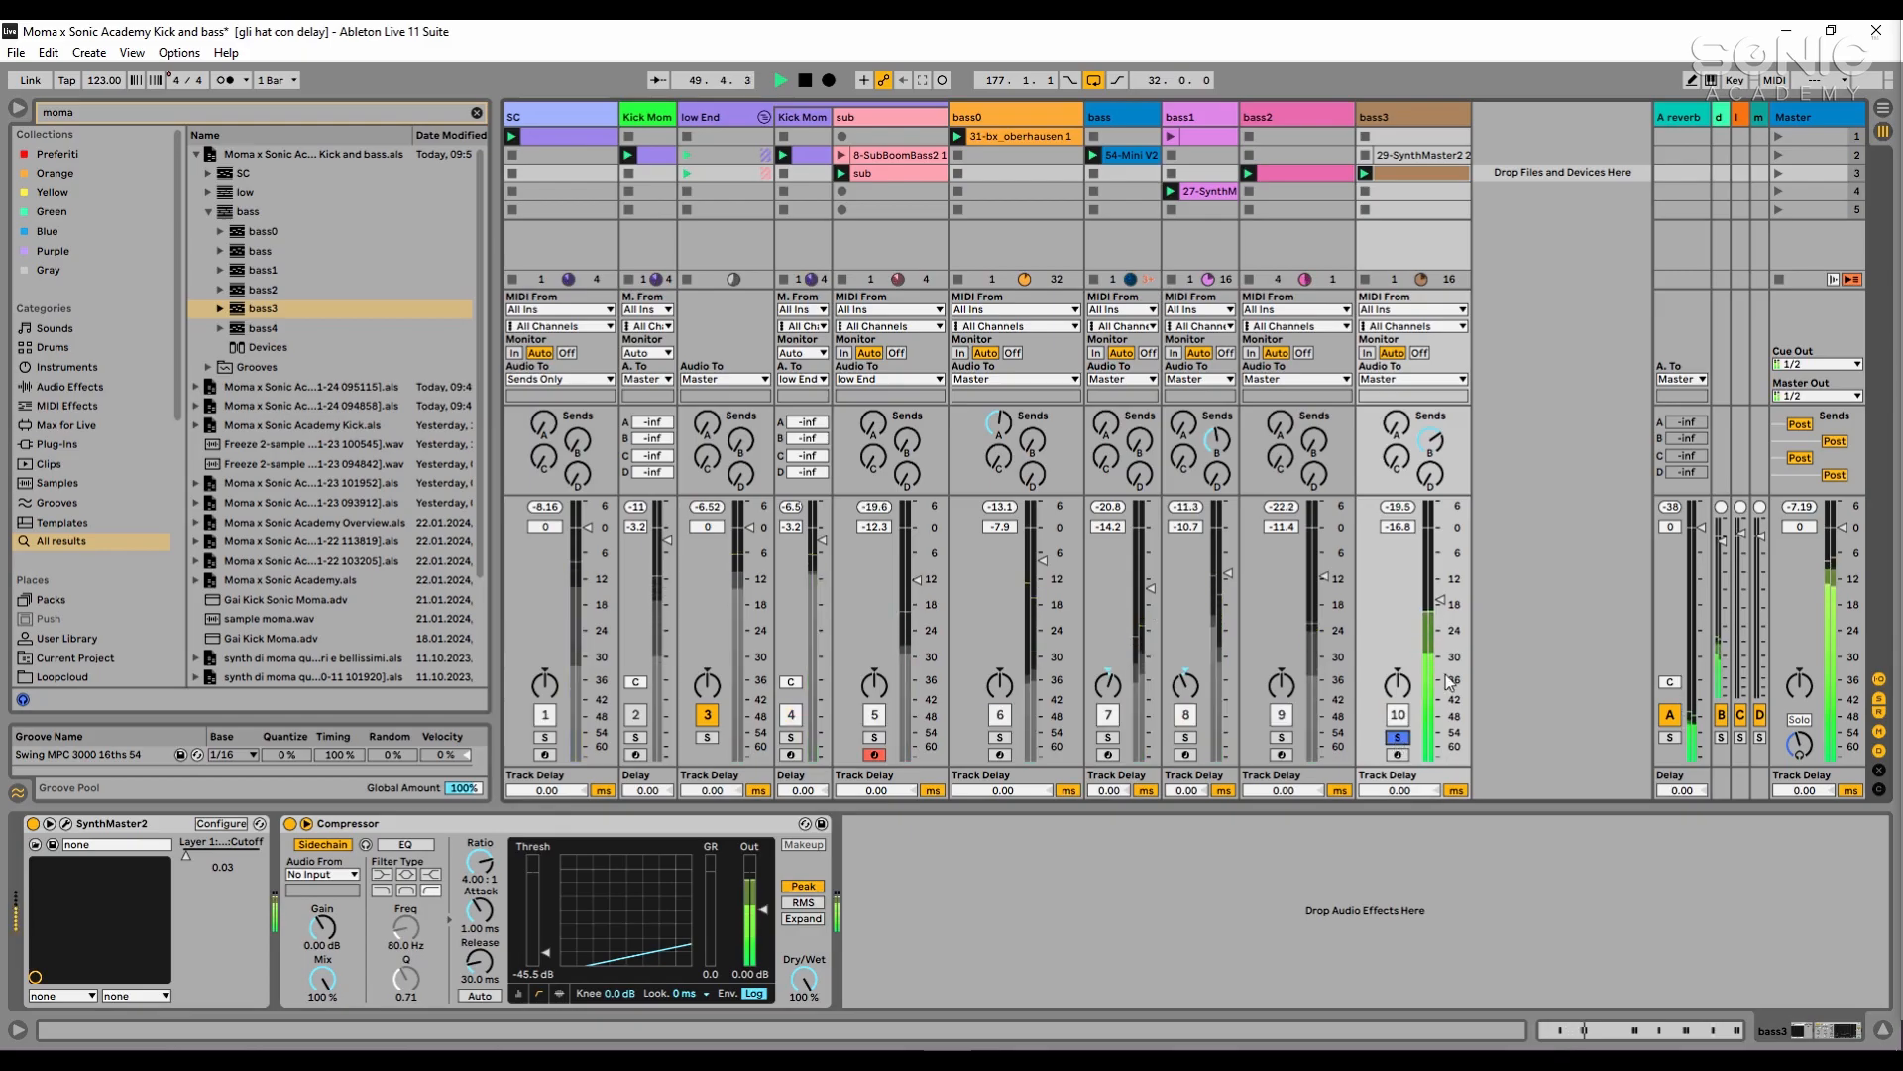
pyautogui.moveTo(1449, 682); pyautogui.dragTo(1449, 667)
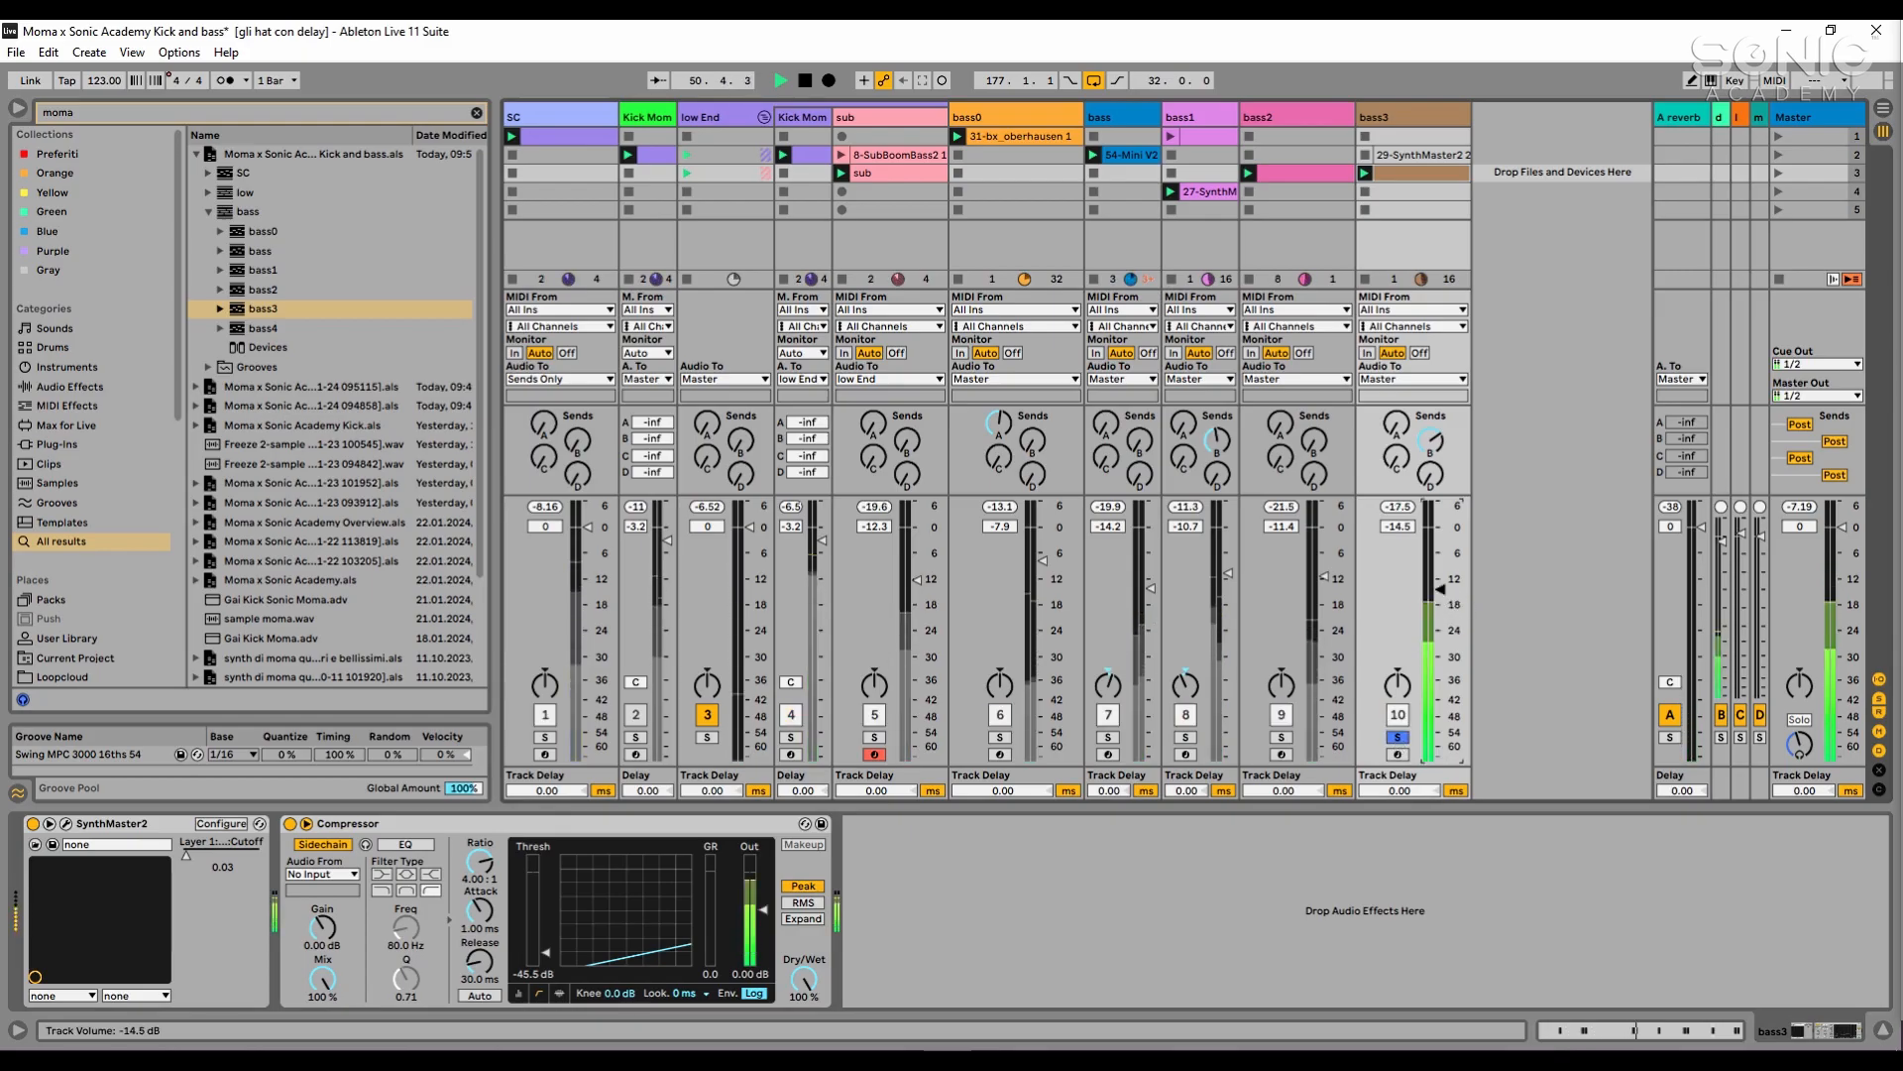
# - Choose the SC track as the sidechain source of bass3's Compressor
pyautogui.click(904, 835)
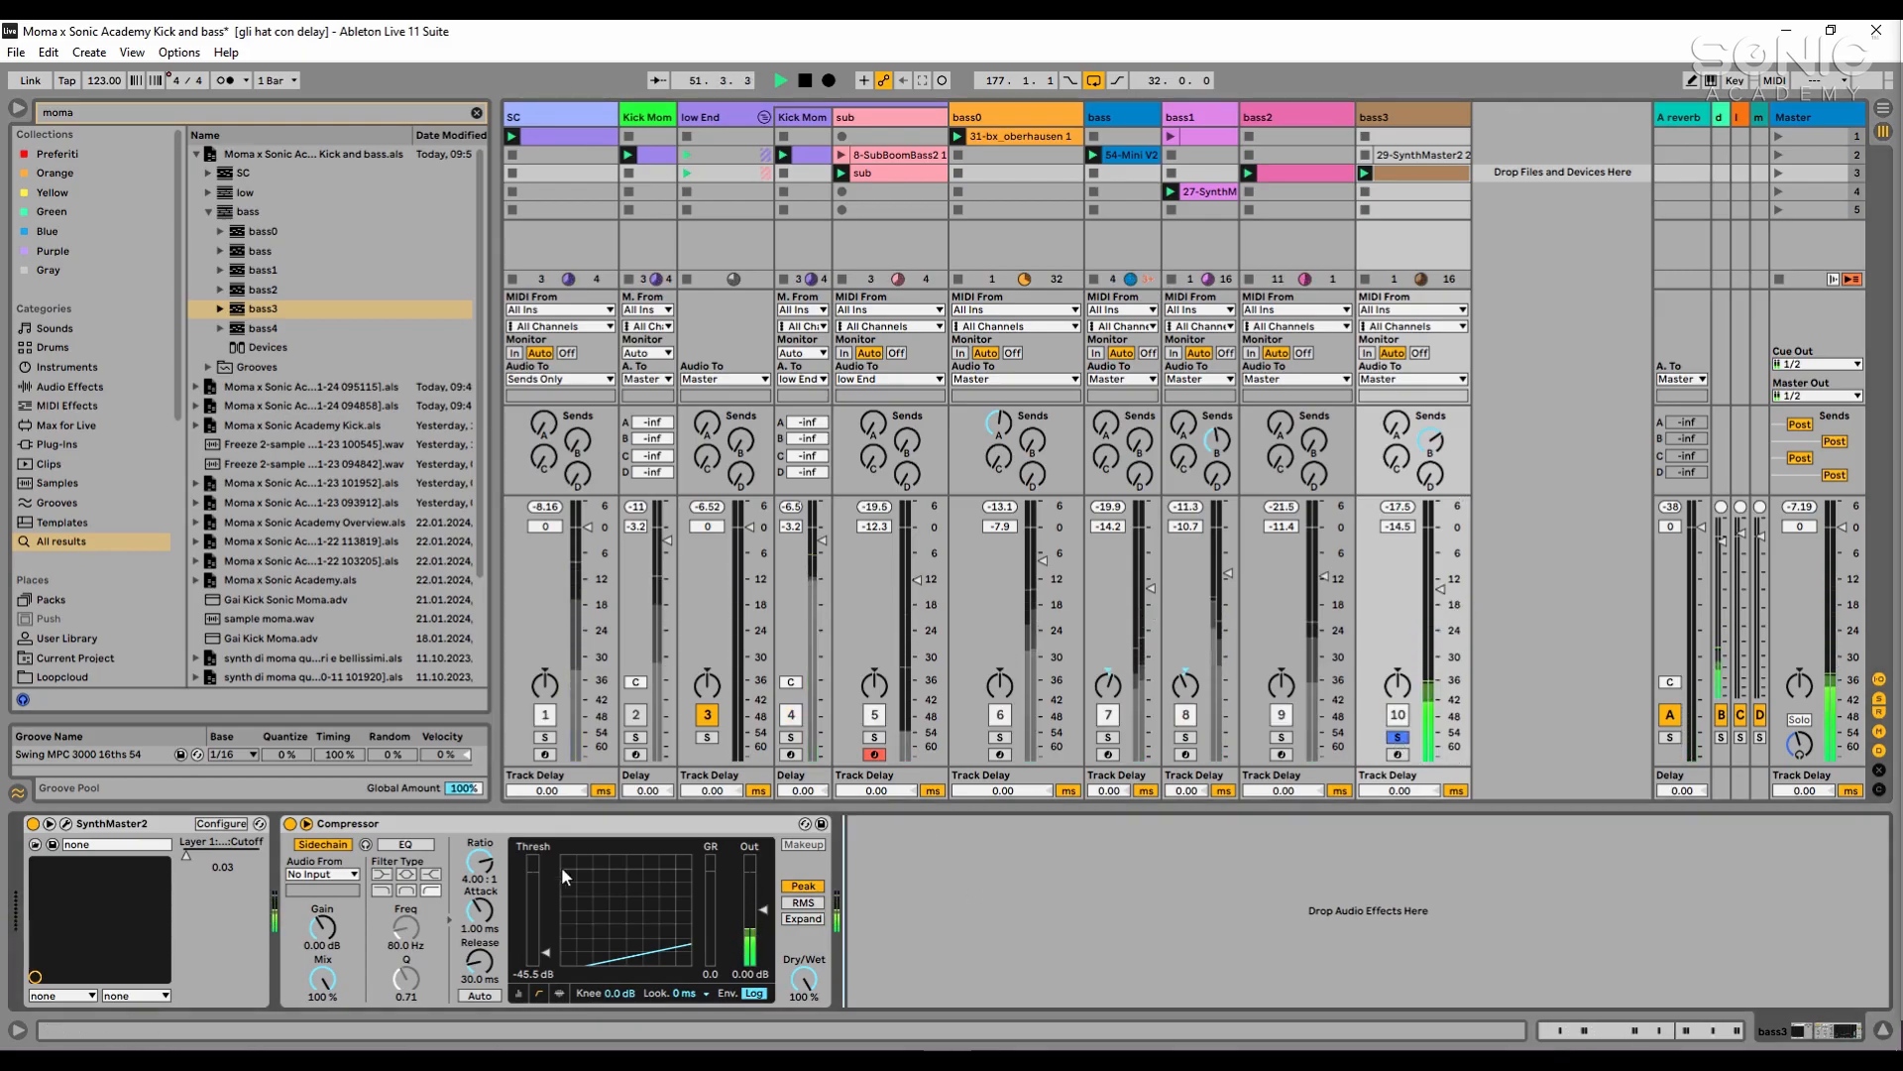
pyautogui.click(331, 877)
pyautogui.click(337, 687)
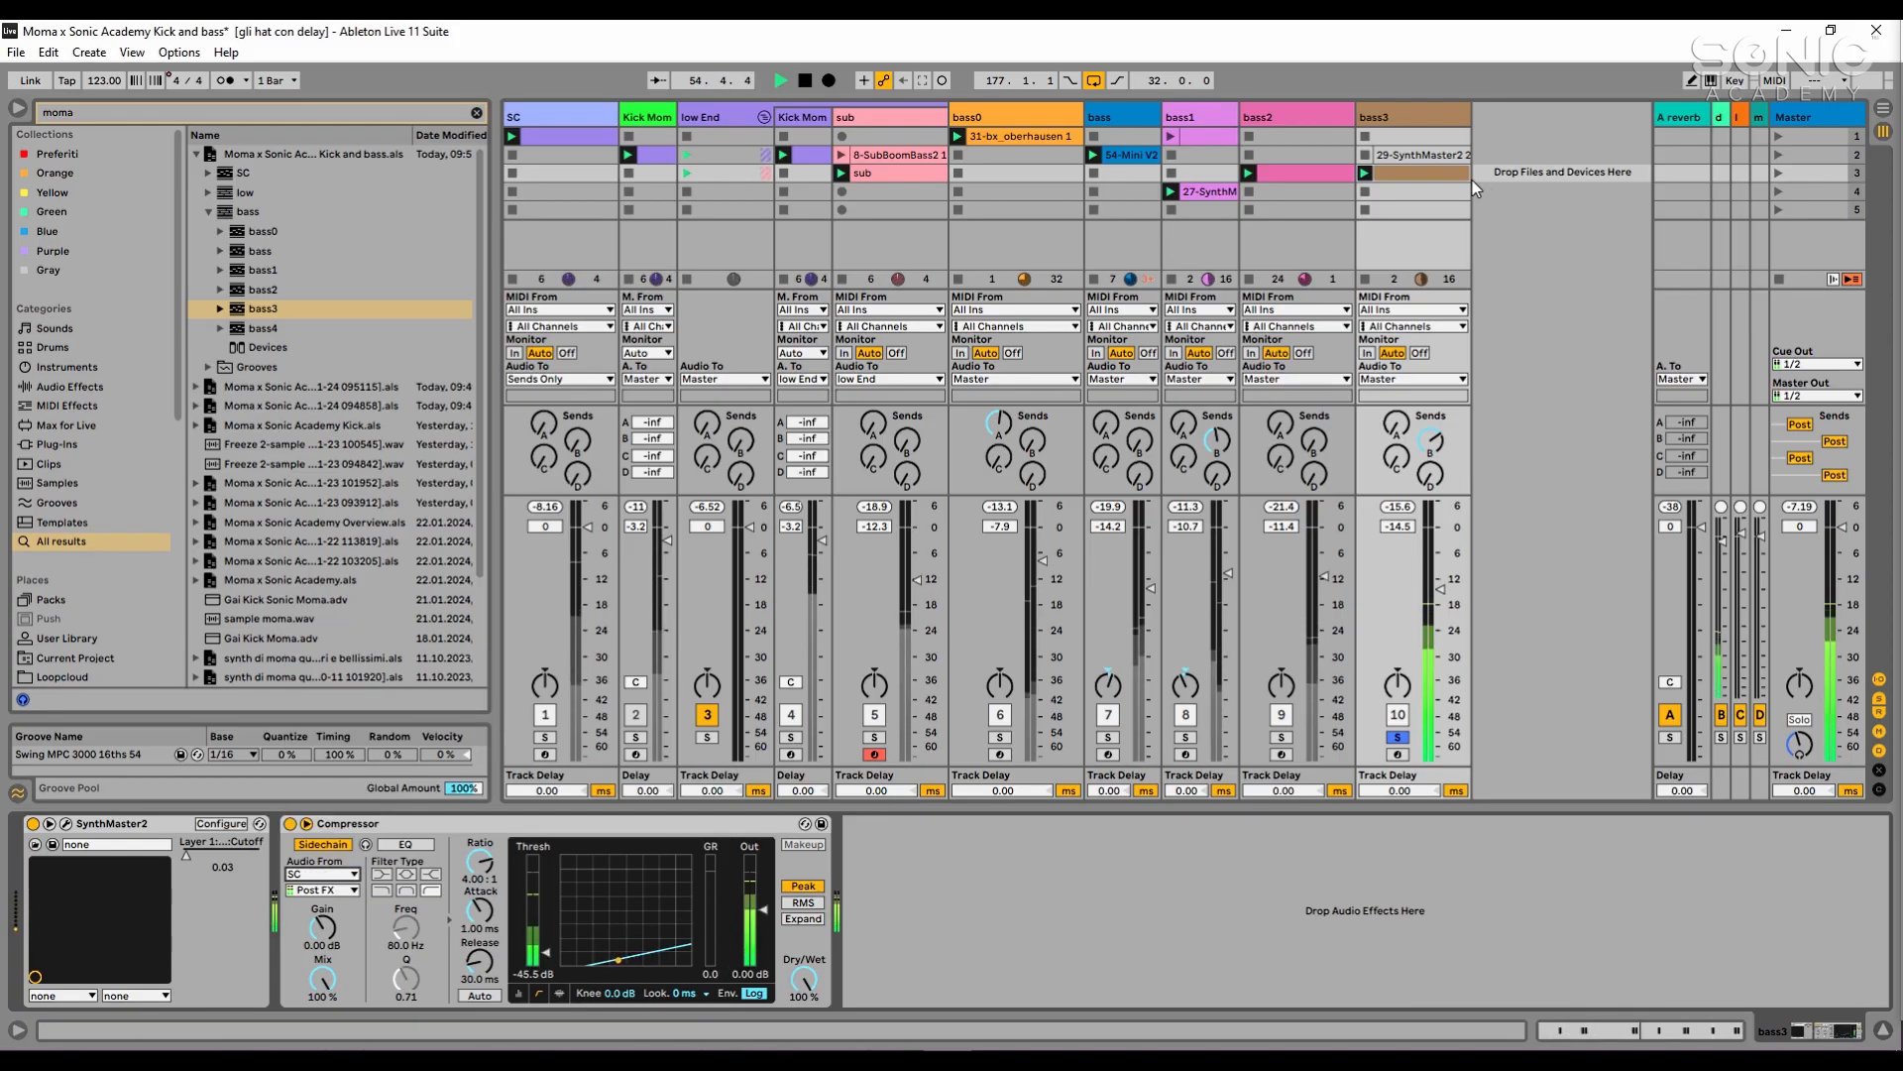
# - Show the notes of bass3's playing clip and add bass2, bass1, bass and bass0 to the solo in playback
pyautogui.doubleClick(1421, 173)
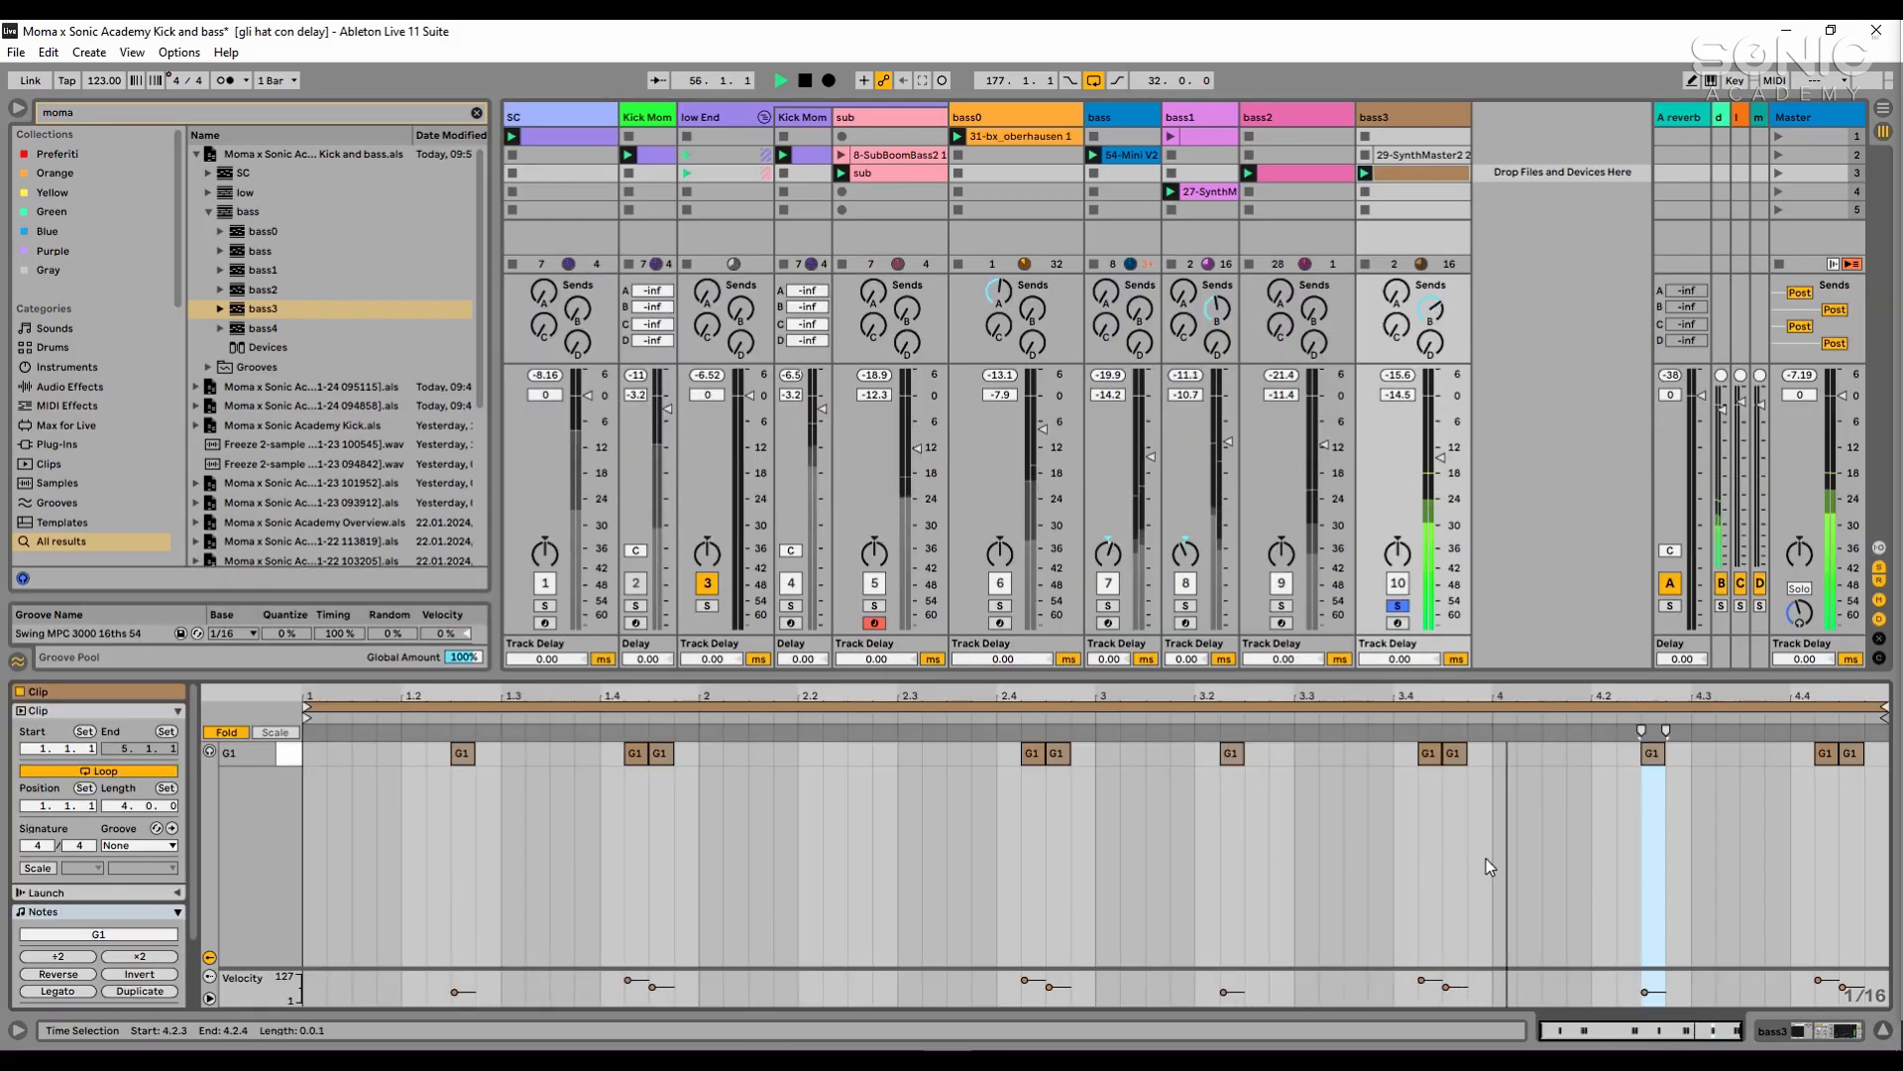
pyautogui.click(1281, 606)
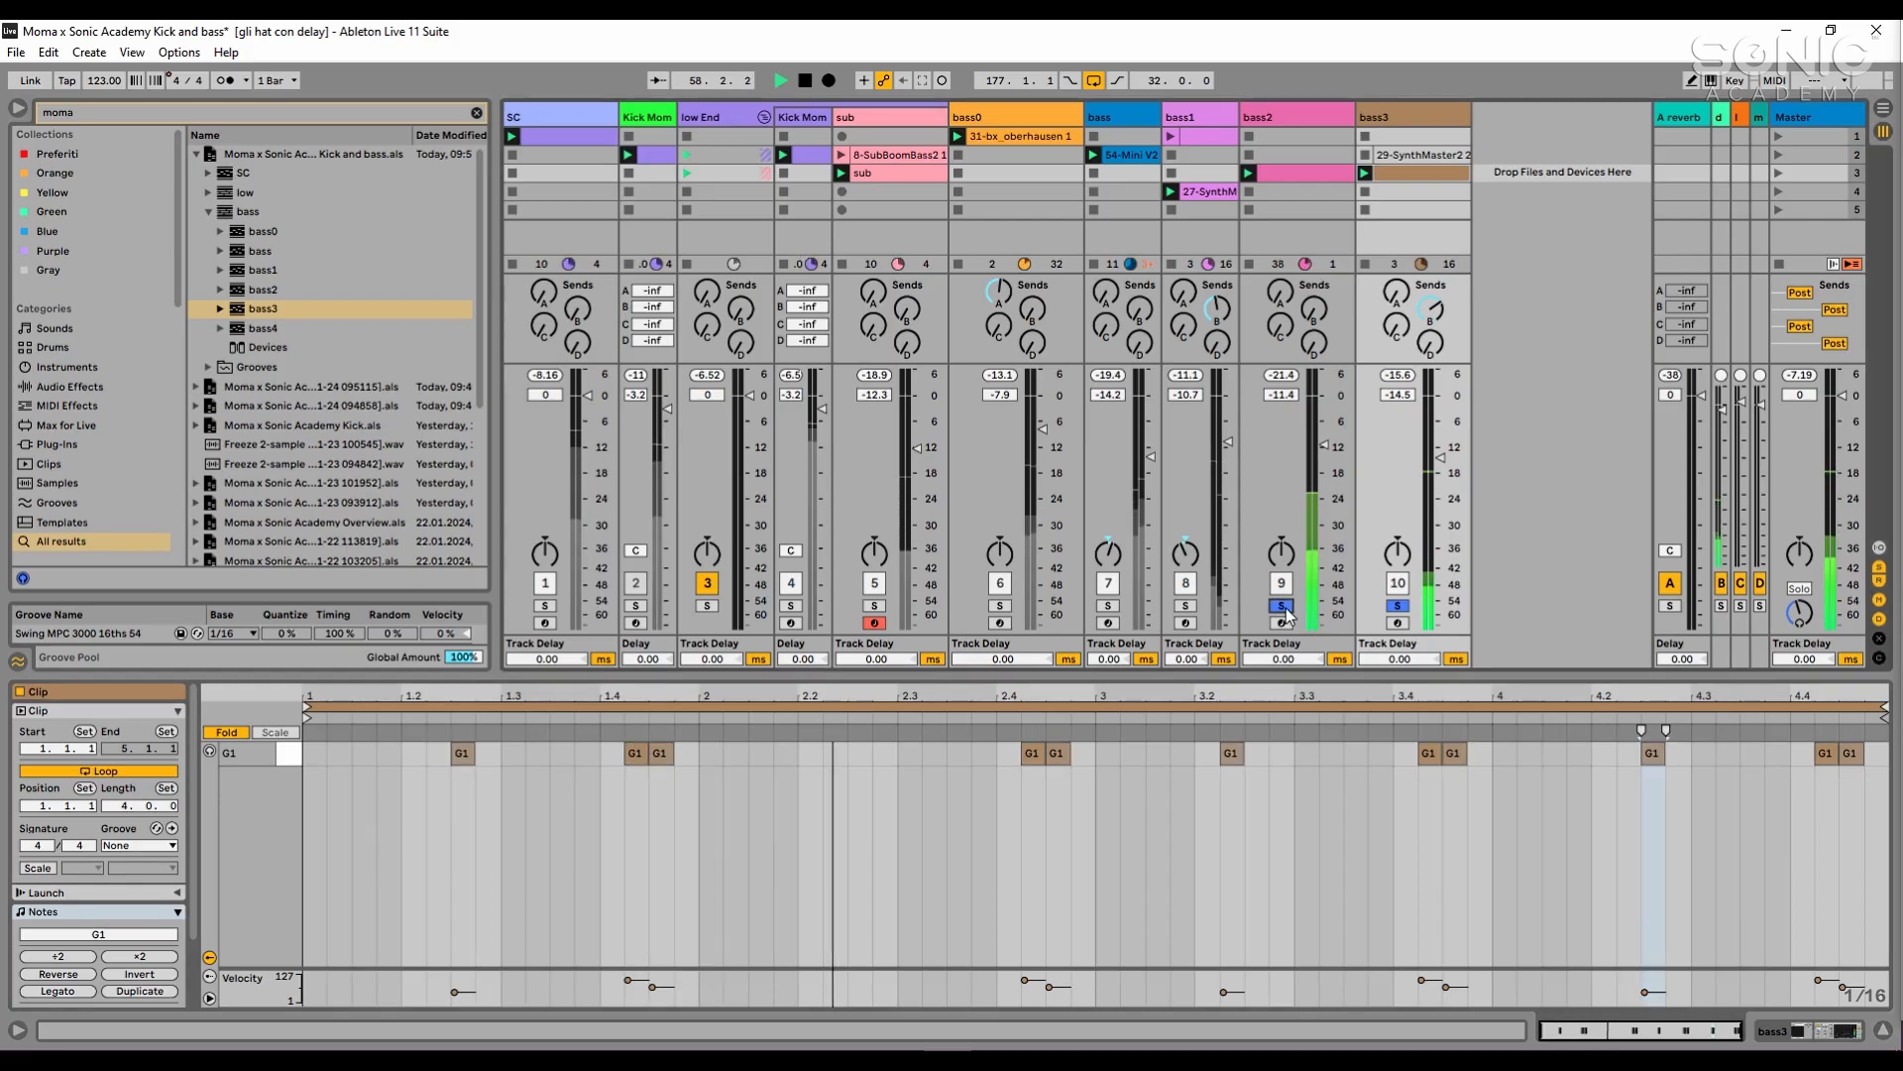
pyautogui.click(1190, 608)
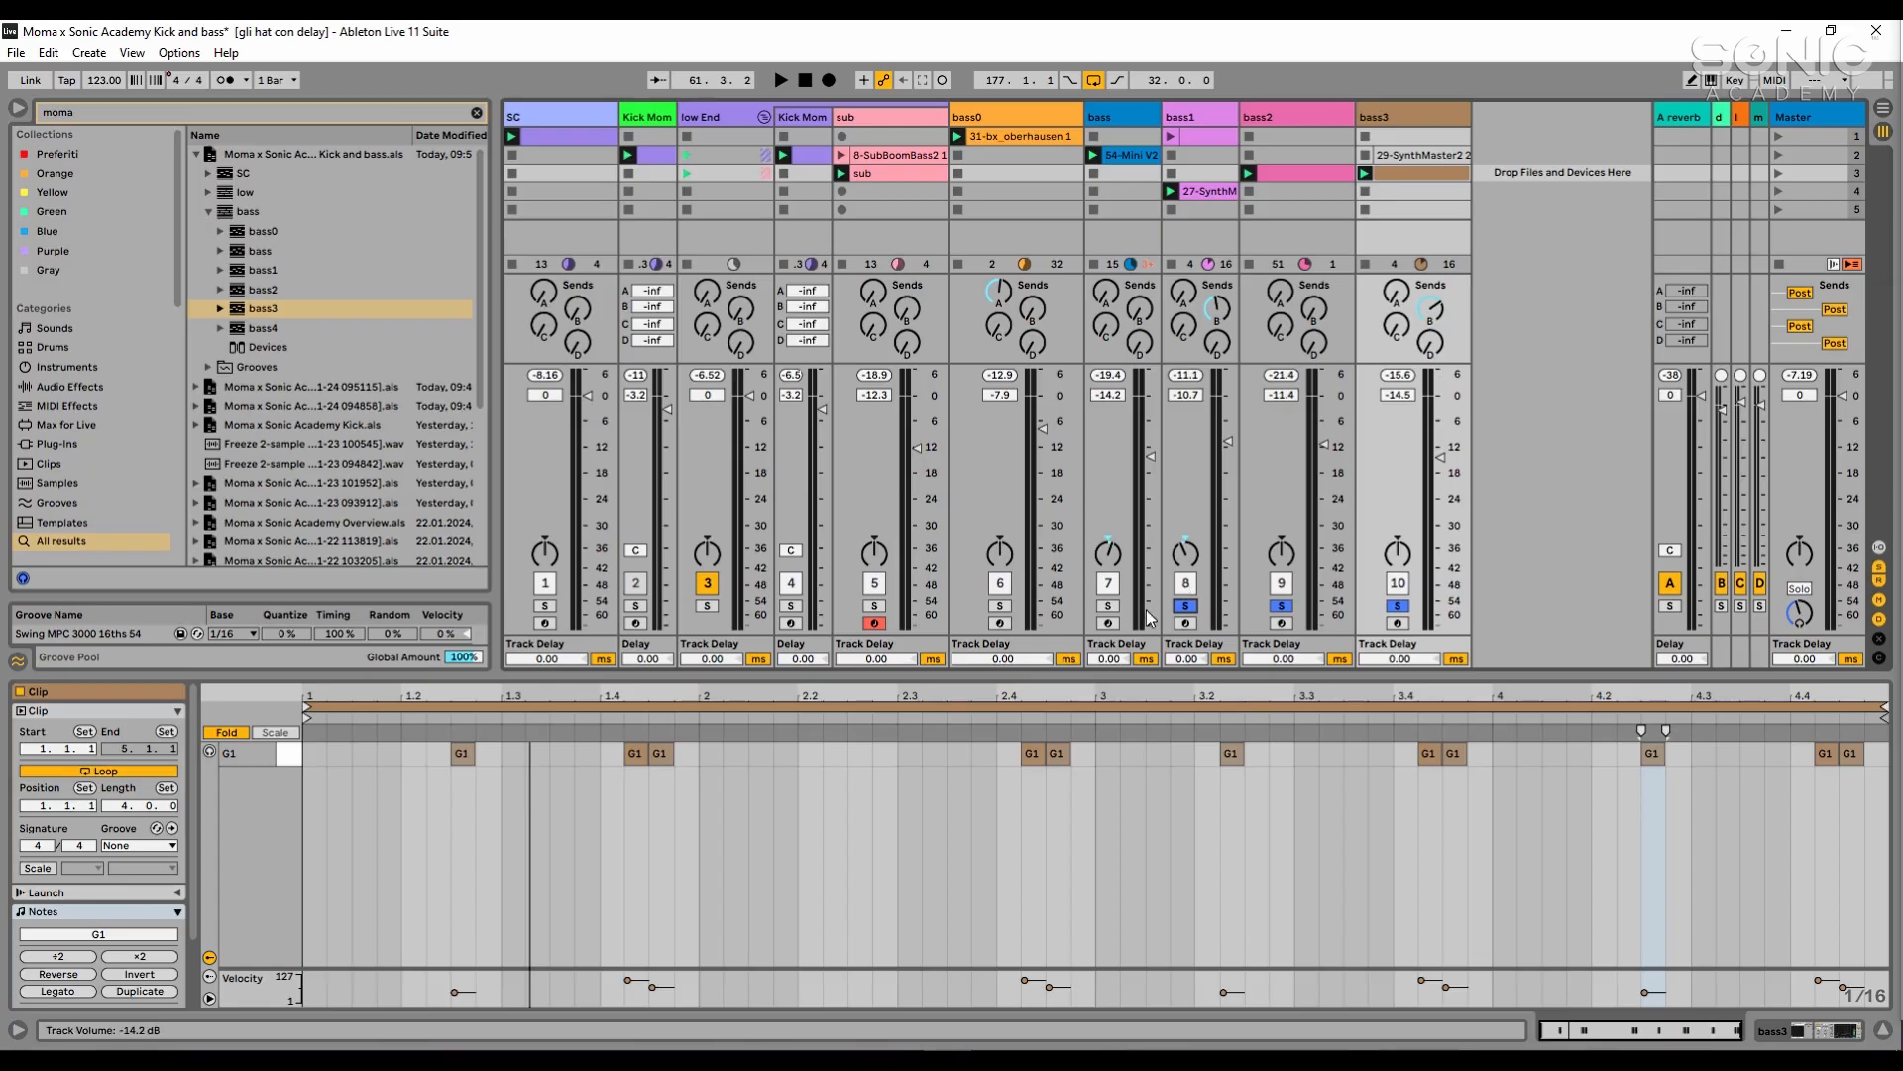
pyautogui.click(1002, 606)
pyautogui.press('space')
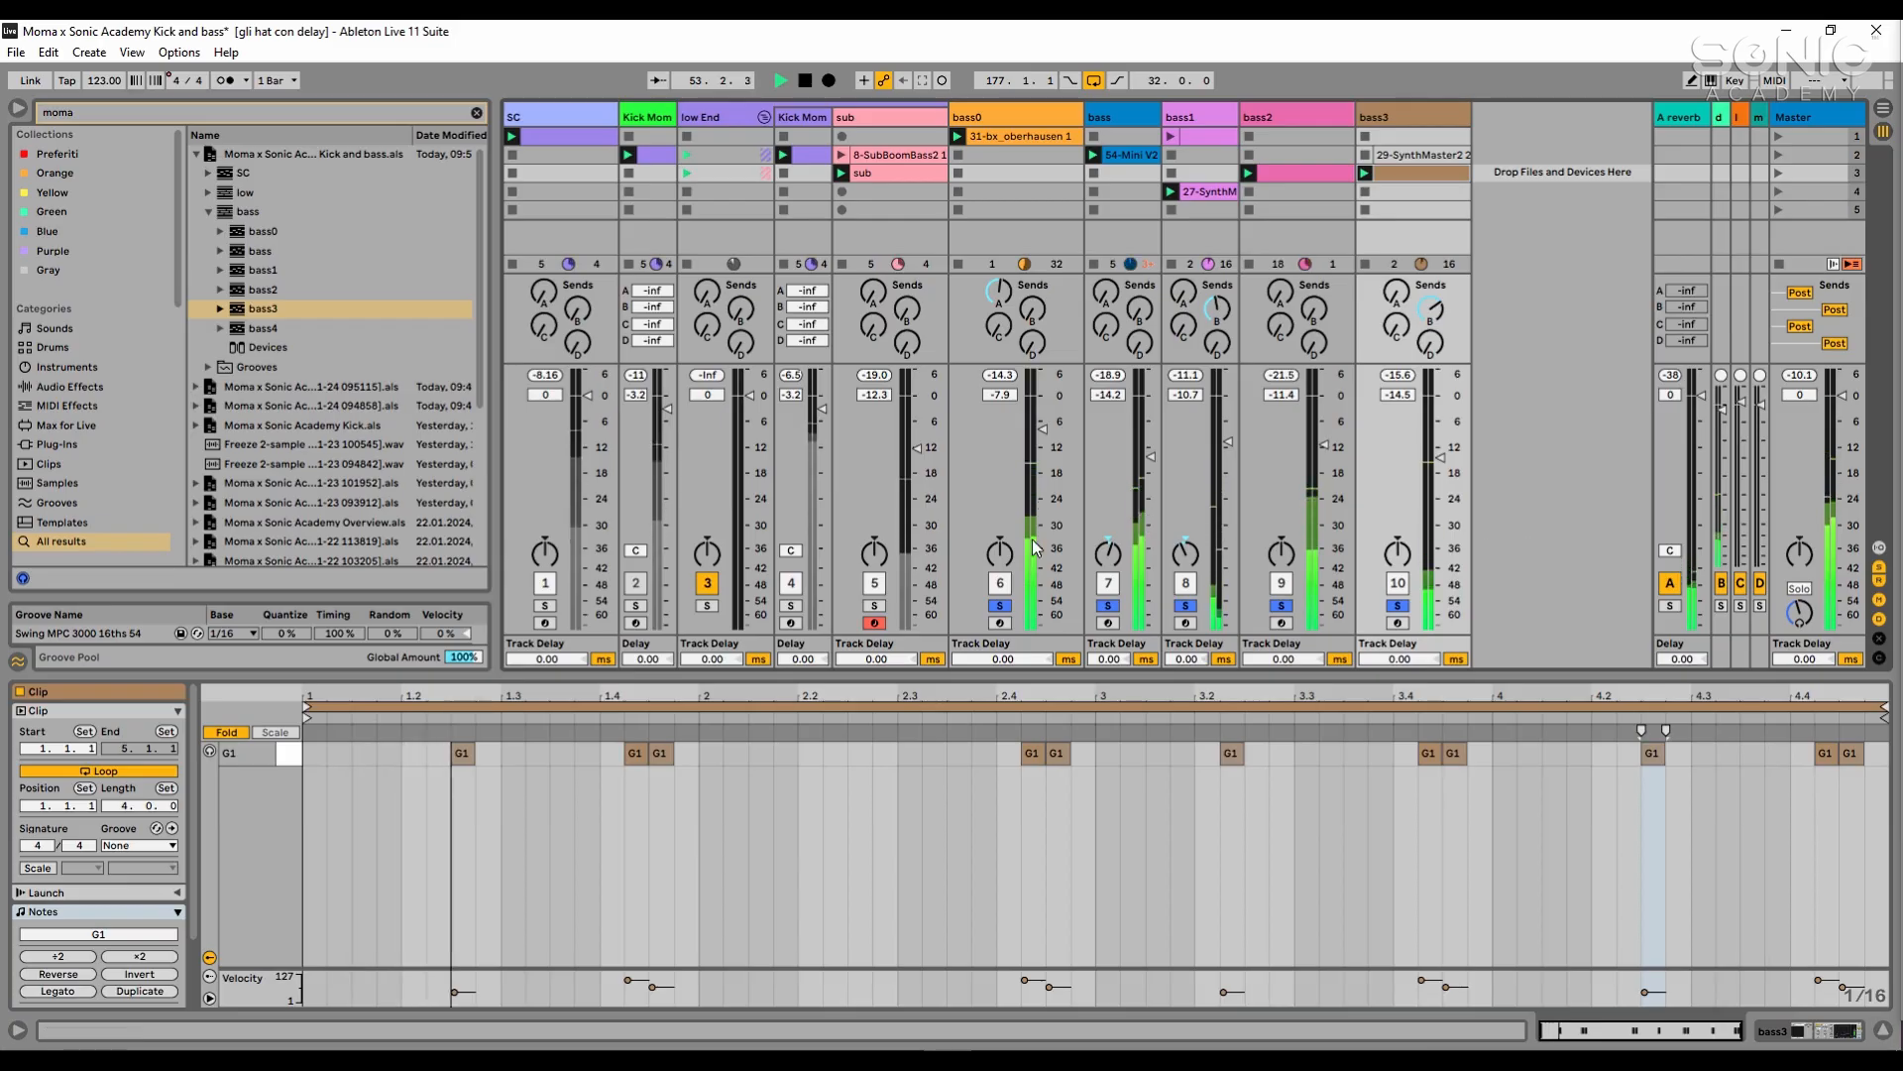
# - Add the low End group and its kick track to the solo and set bass3's volume to -13.0 dB
pyautogui.click(790, 606)
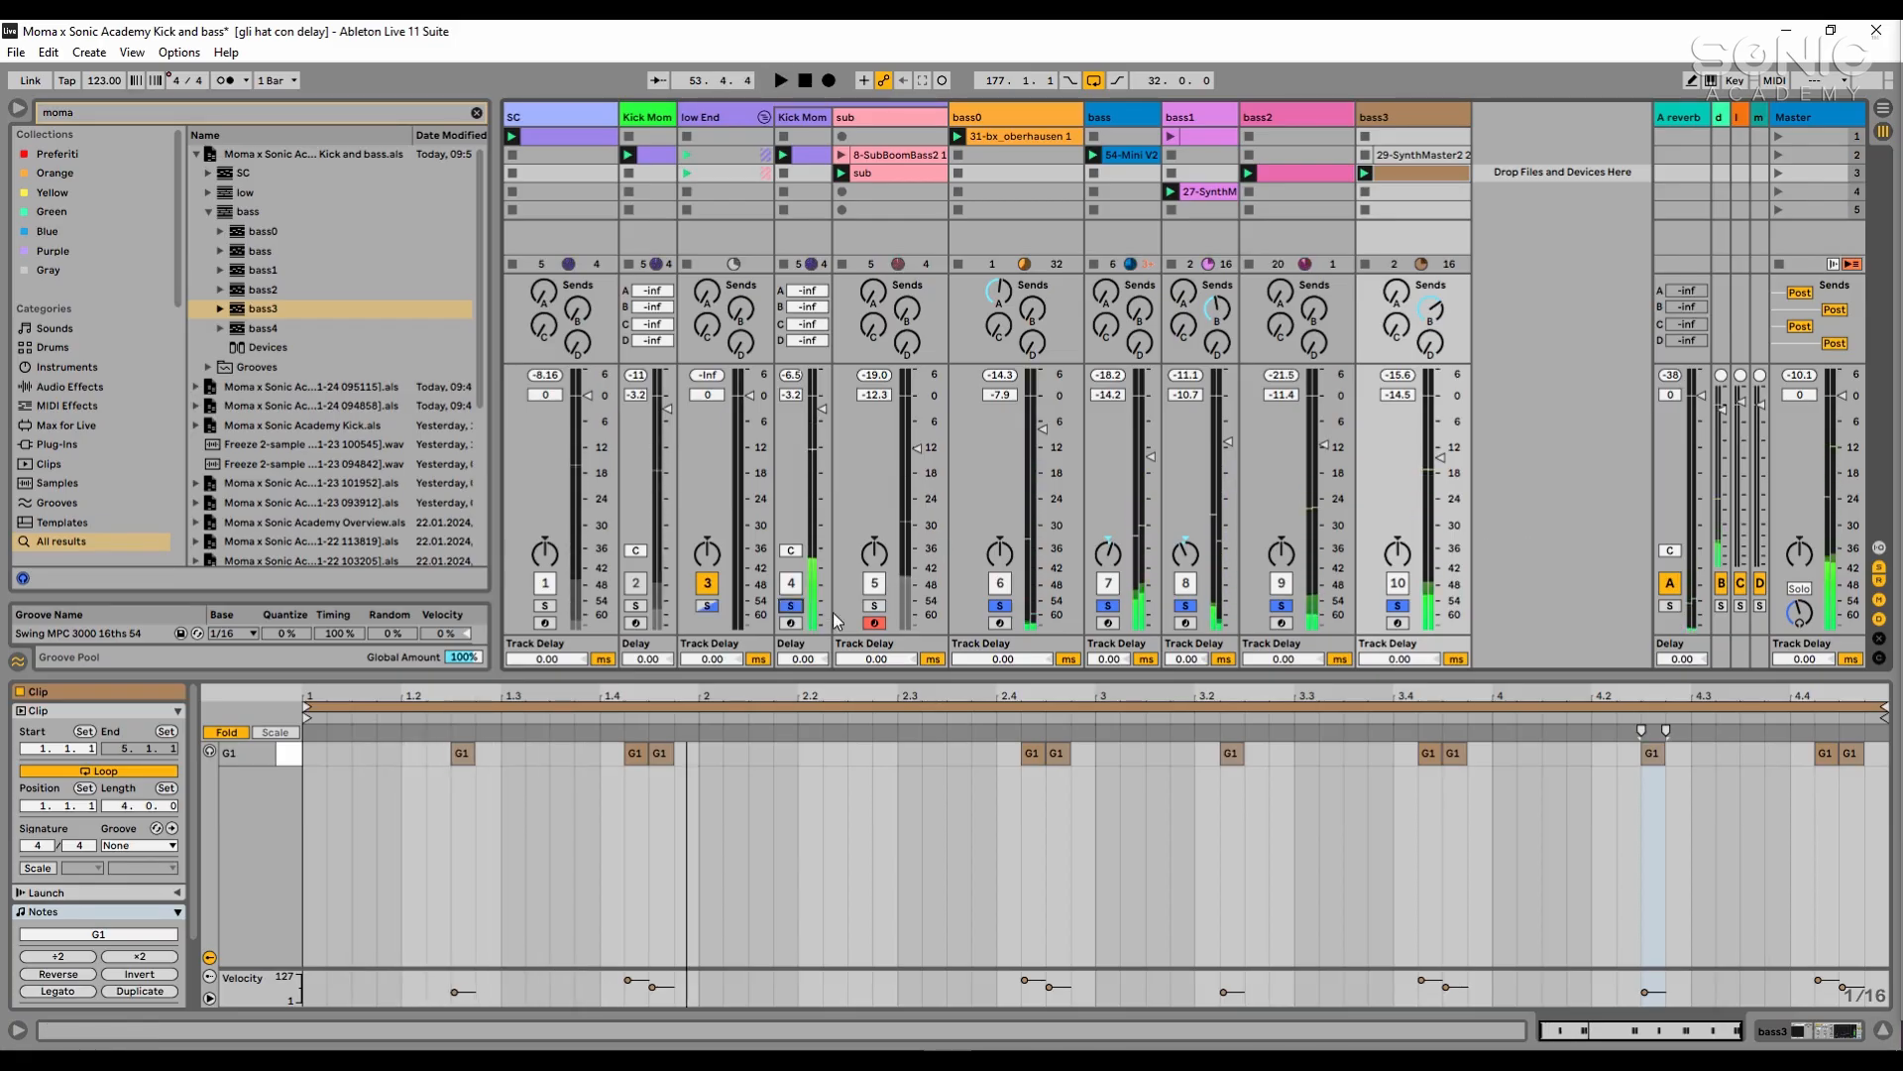
pyautogui.click(707, 606)
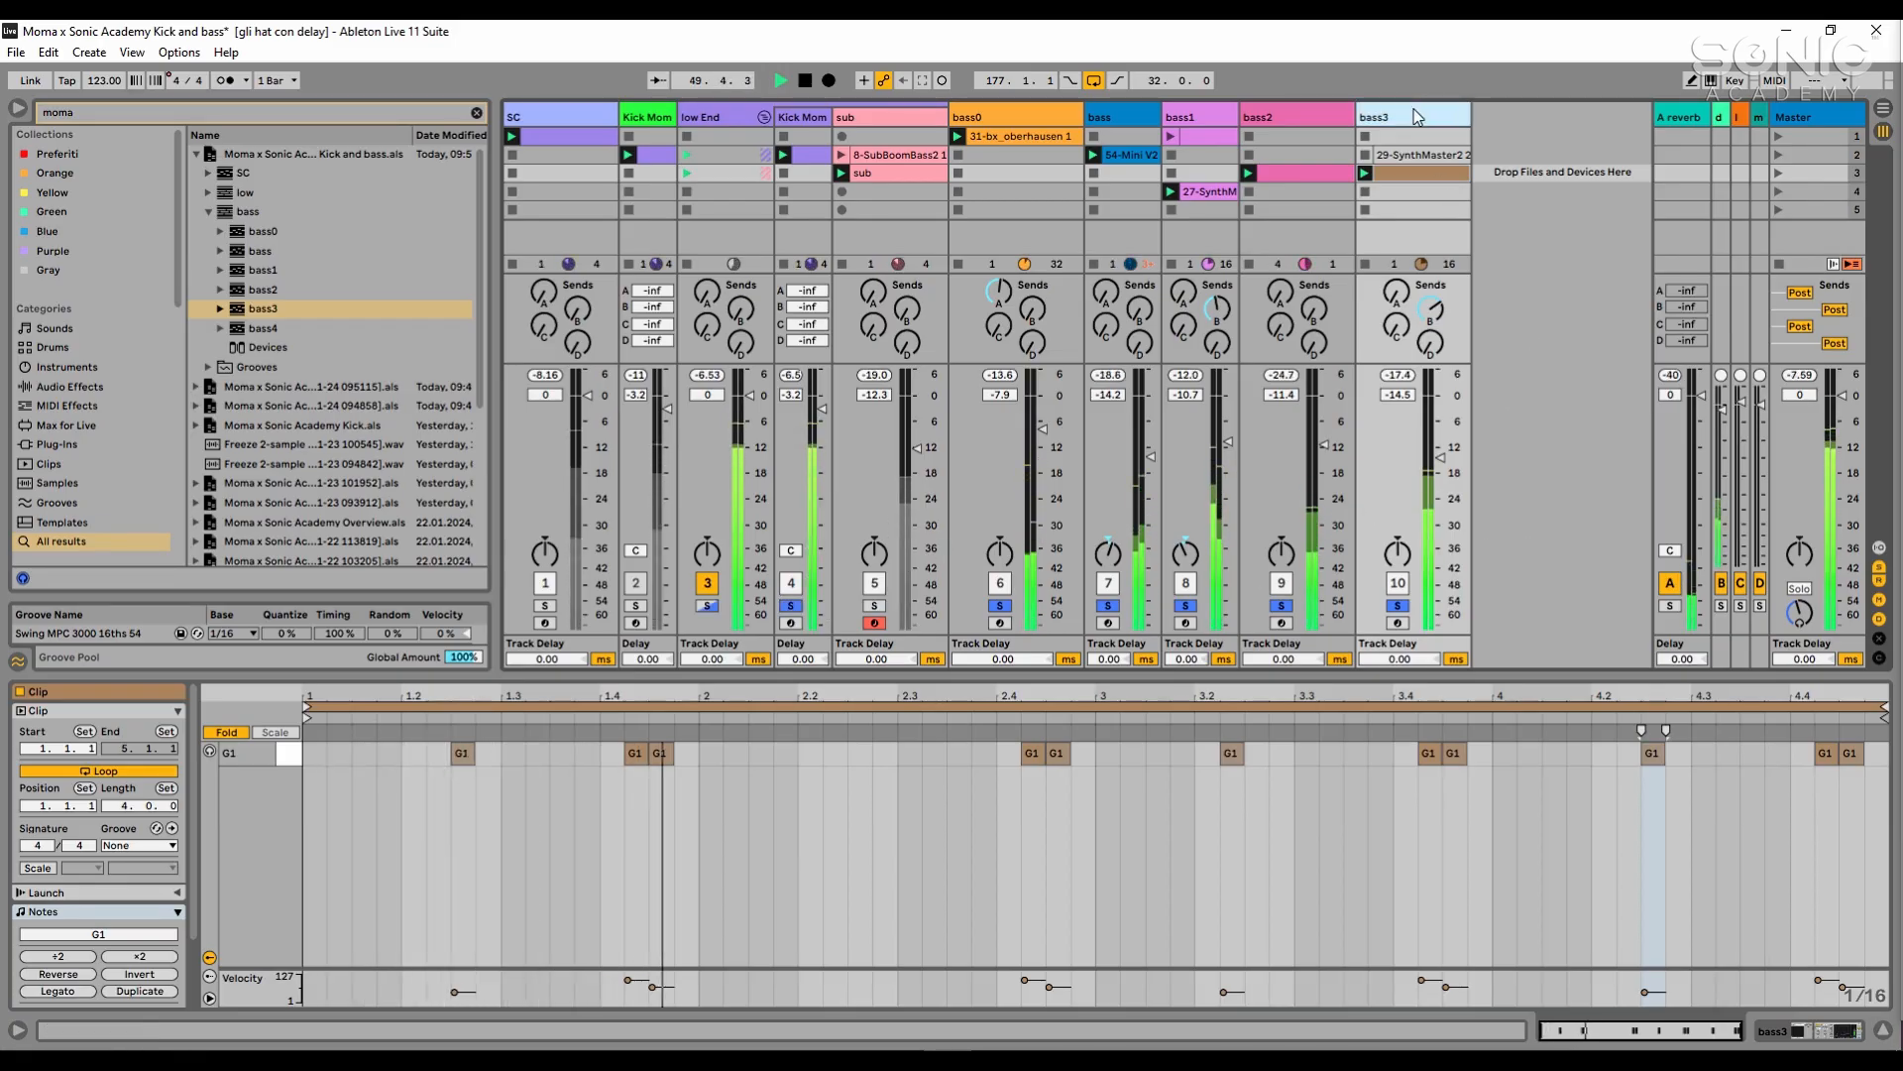
pyautogui.moveTo(1441, 458); pyautogui.dragTo(1442, 452)
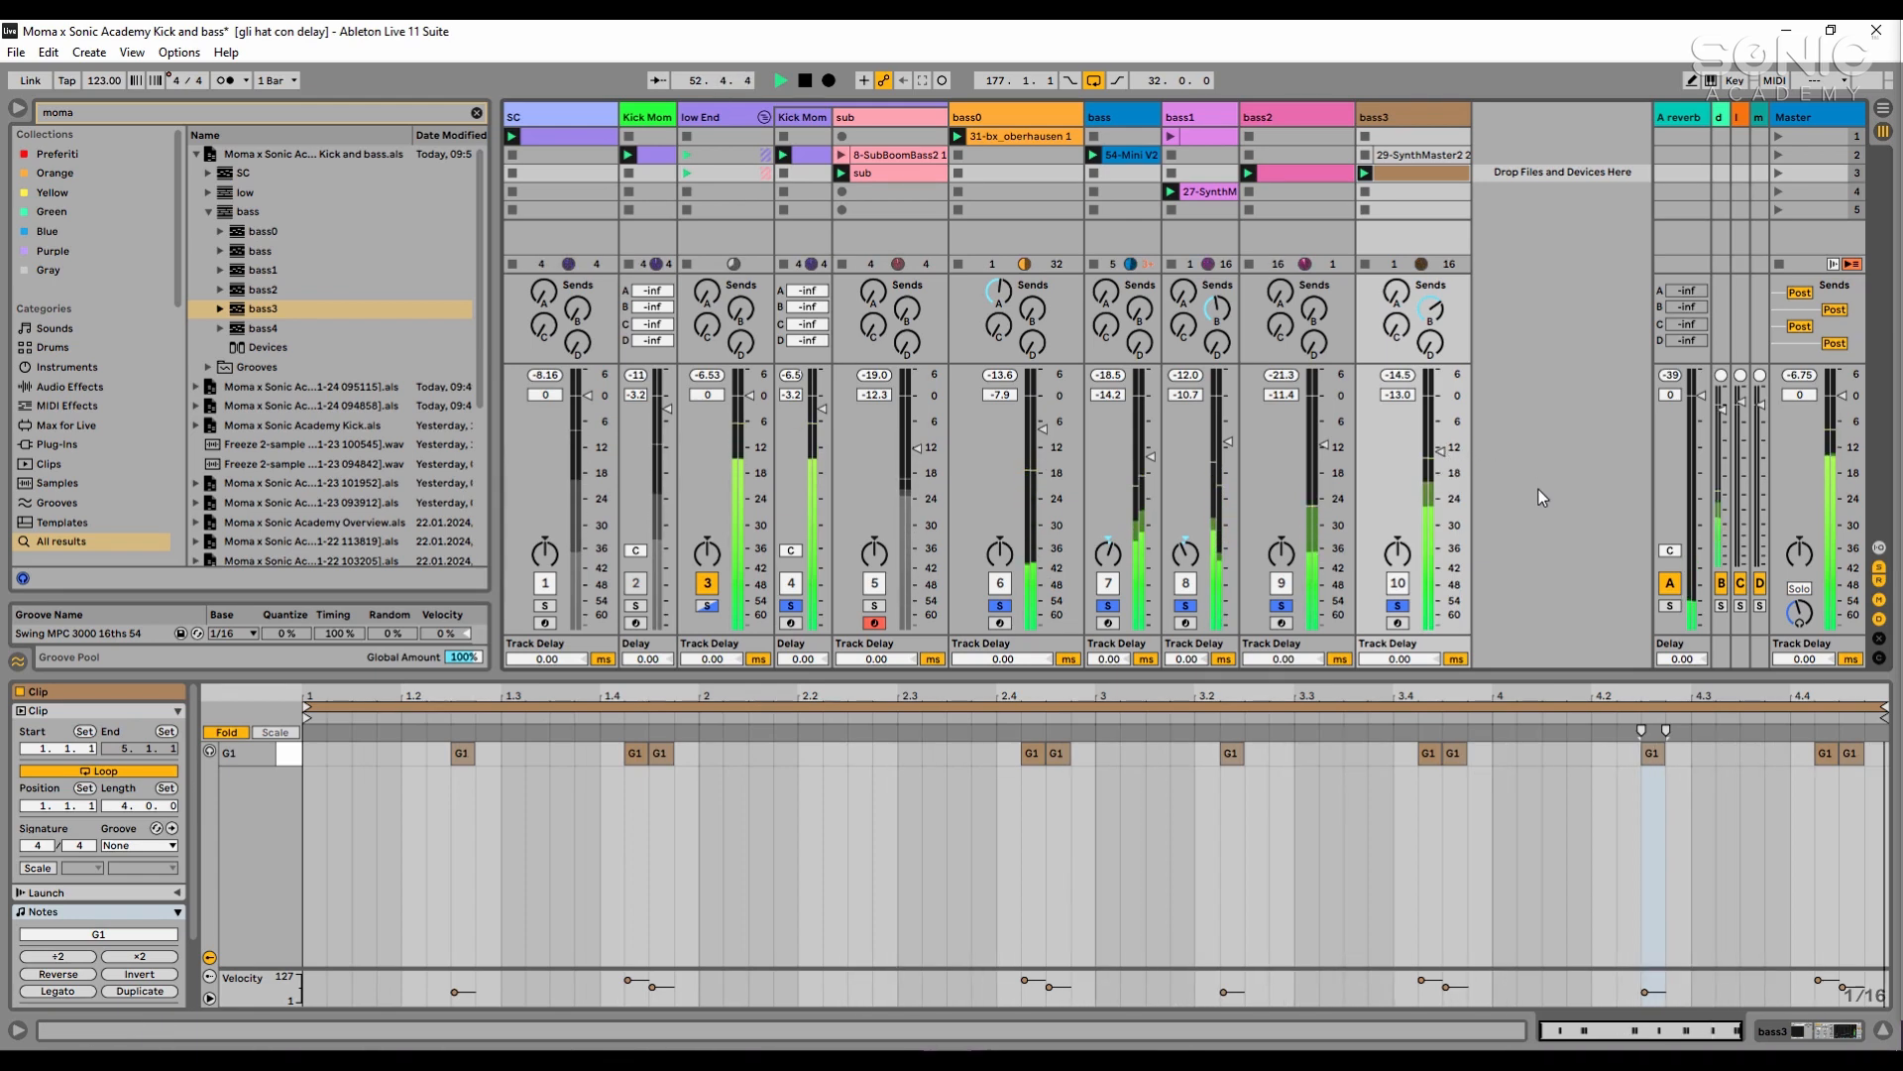
pyautogui.press('space')
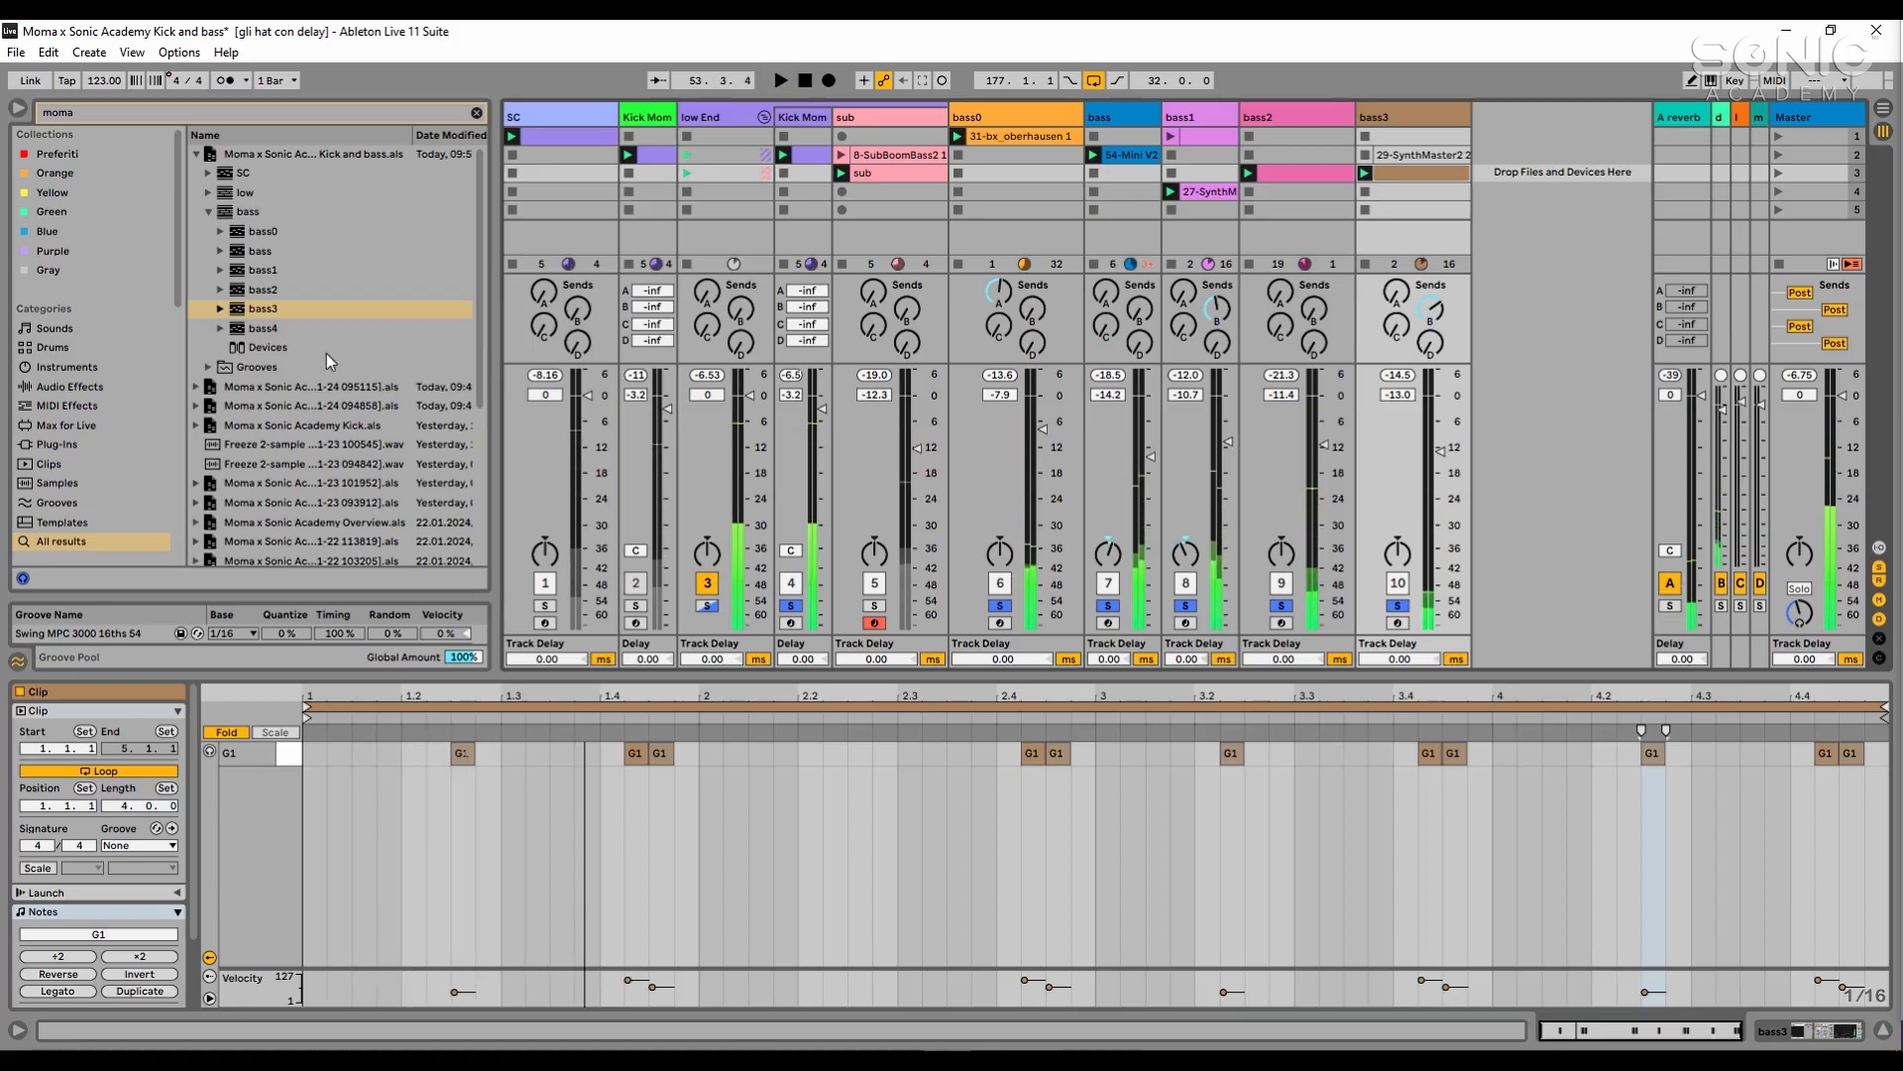
# - Insert the saved bass4 track after bass3 and launch its 11-MIDI 1 clip
pyautogui.click(264, 329)
pyautogui.moveTo(1466, 115); pyautogui.dragTo(1526, 120)
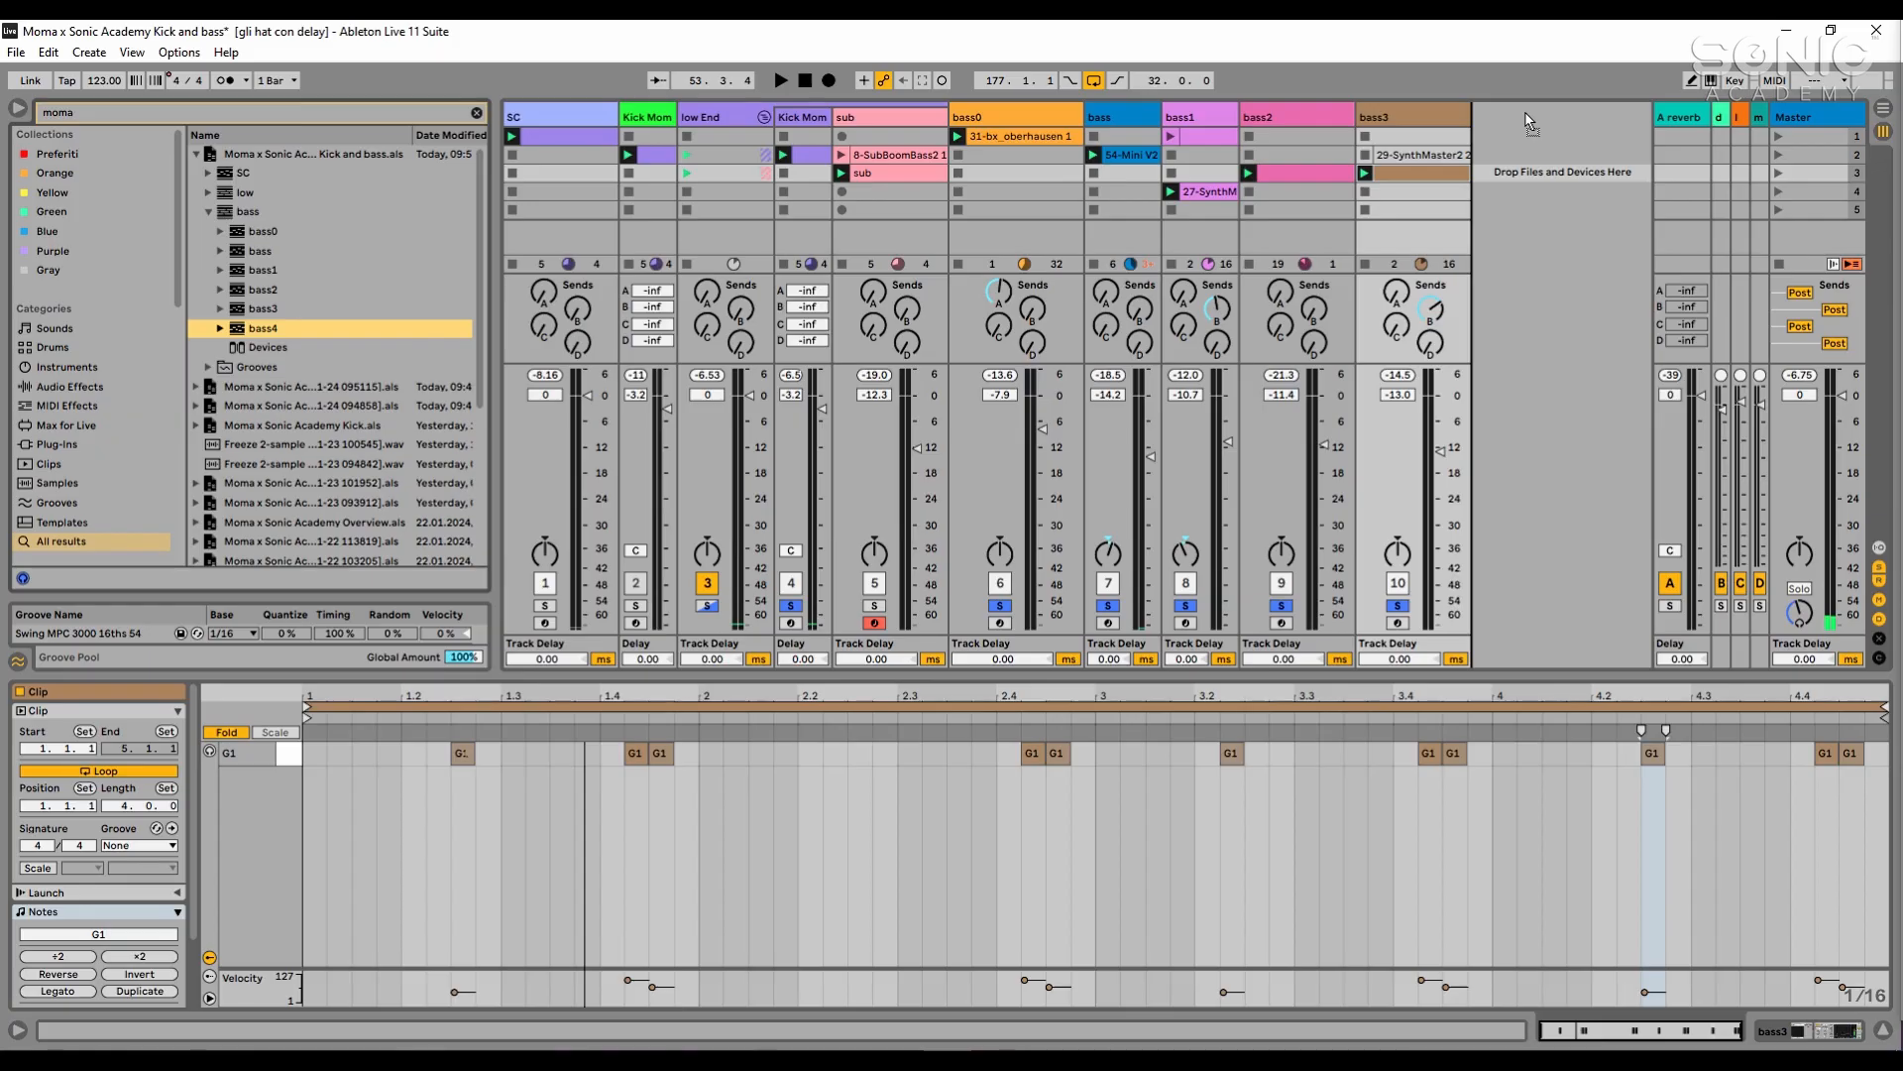
pyautogui.moveTo(1529, 121); pyautogui.dragTo(1530, 119)
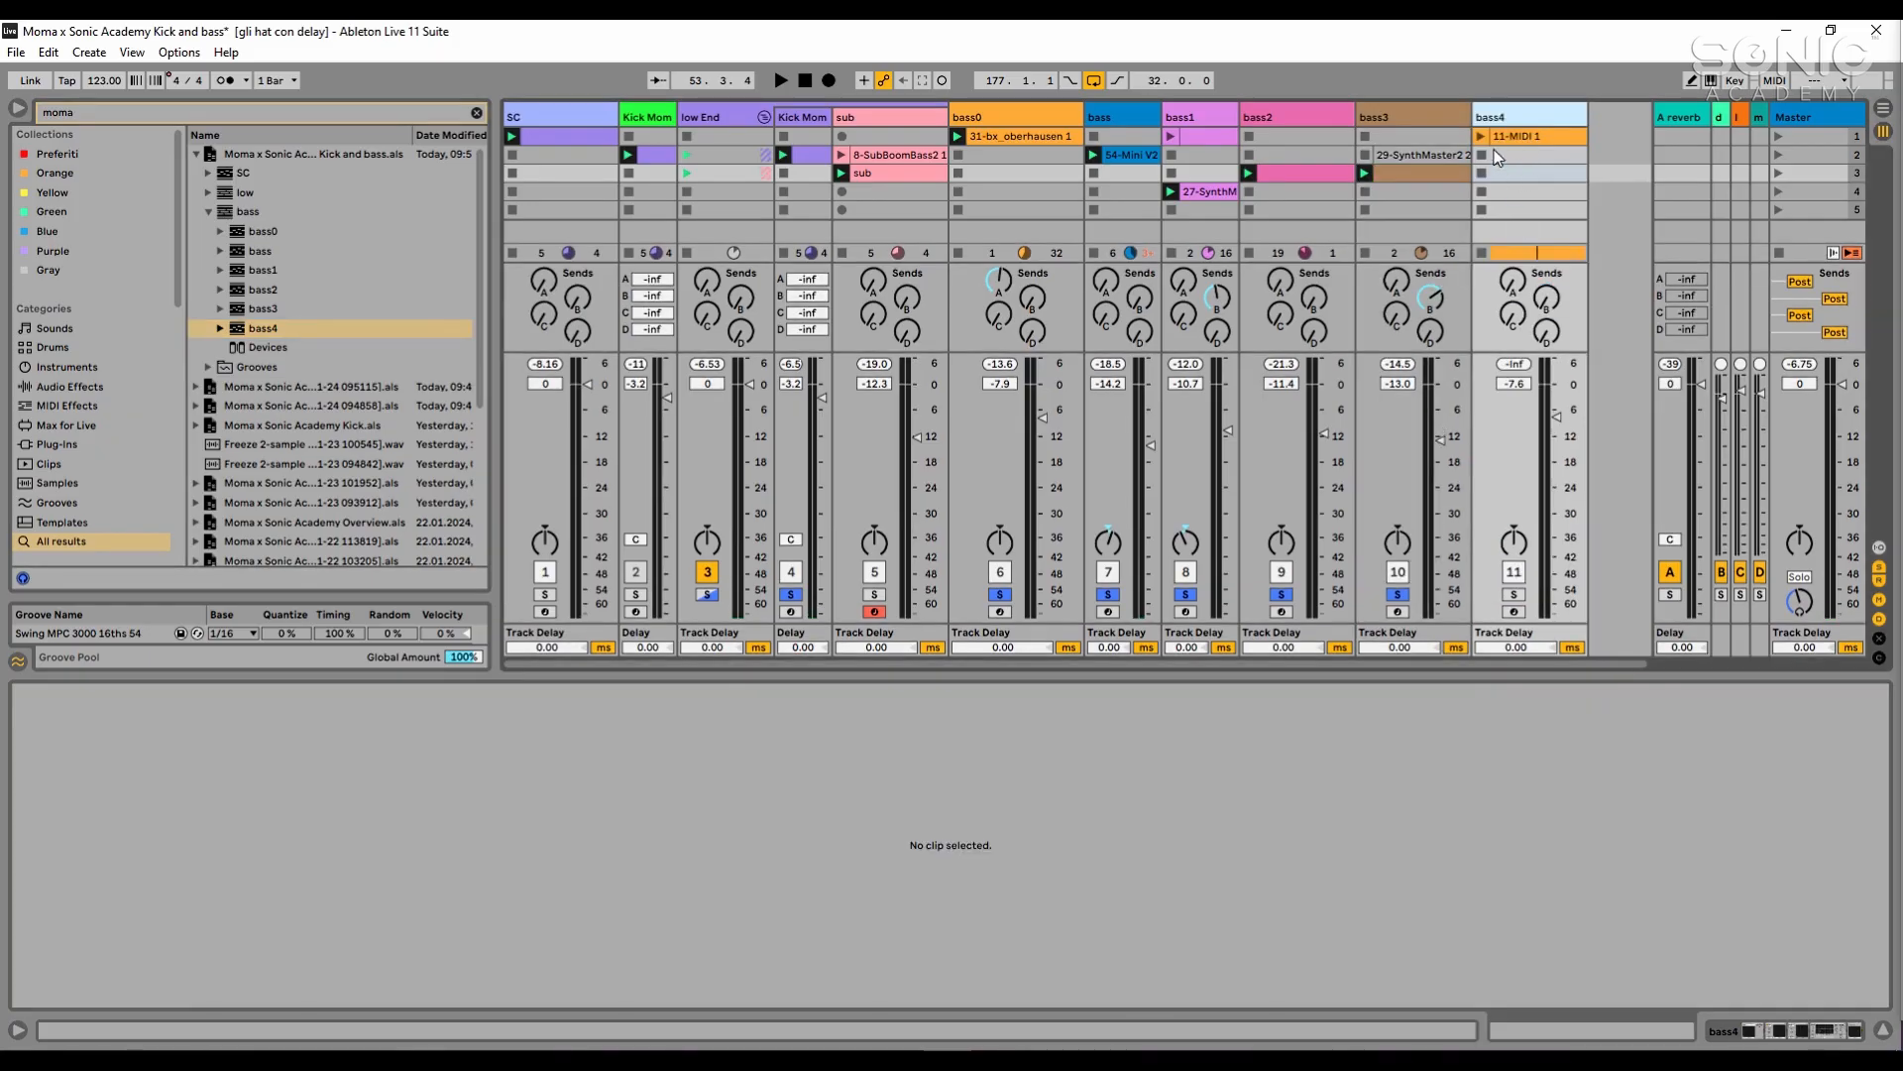
pyautogui.click(1516, 136)
pyautogui.click(1481, 136)
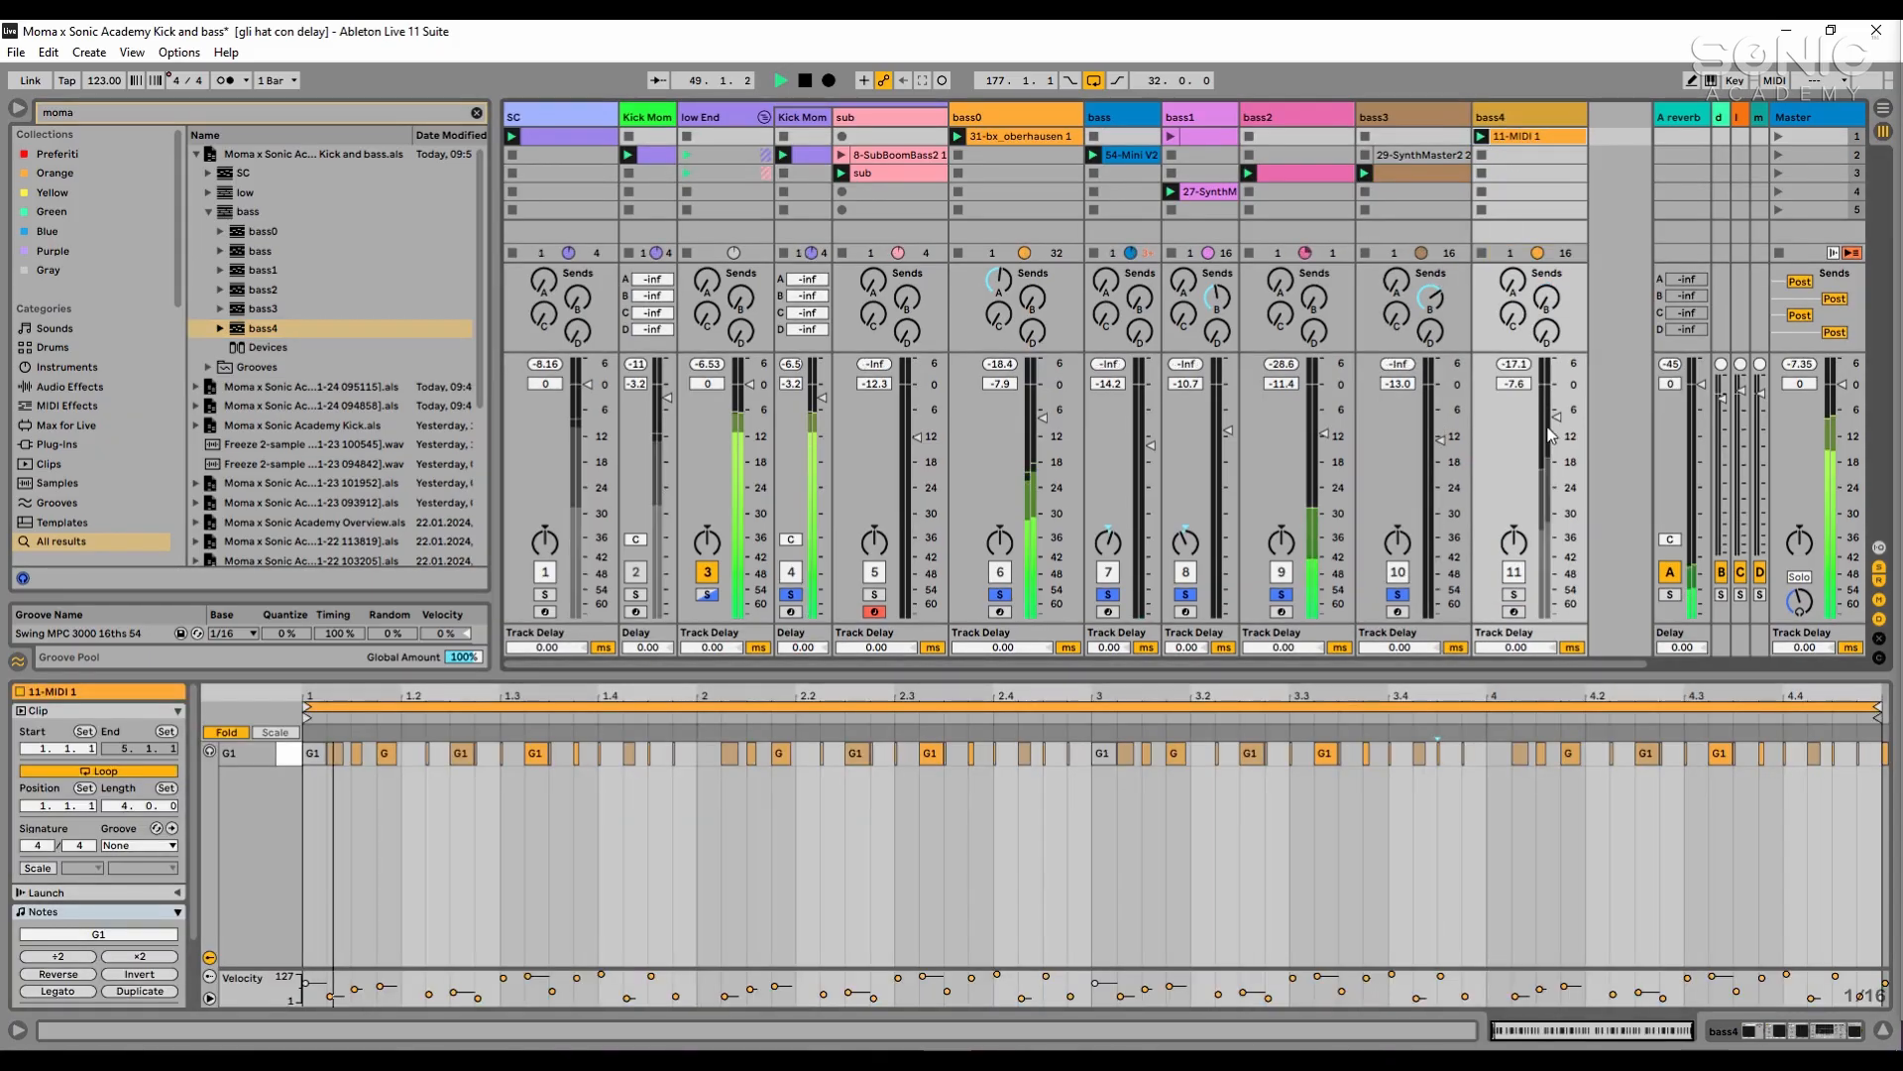
# - Solo only bass4 during playback, display its device chain and stop playback
pyautogui.click(1513, 595)
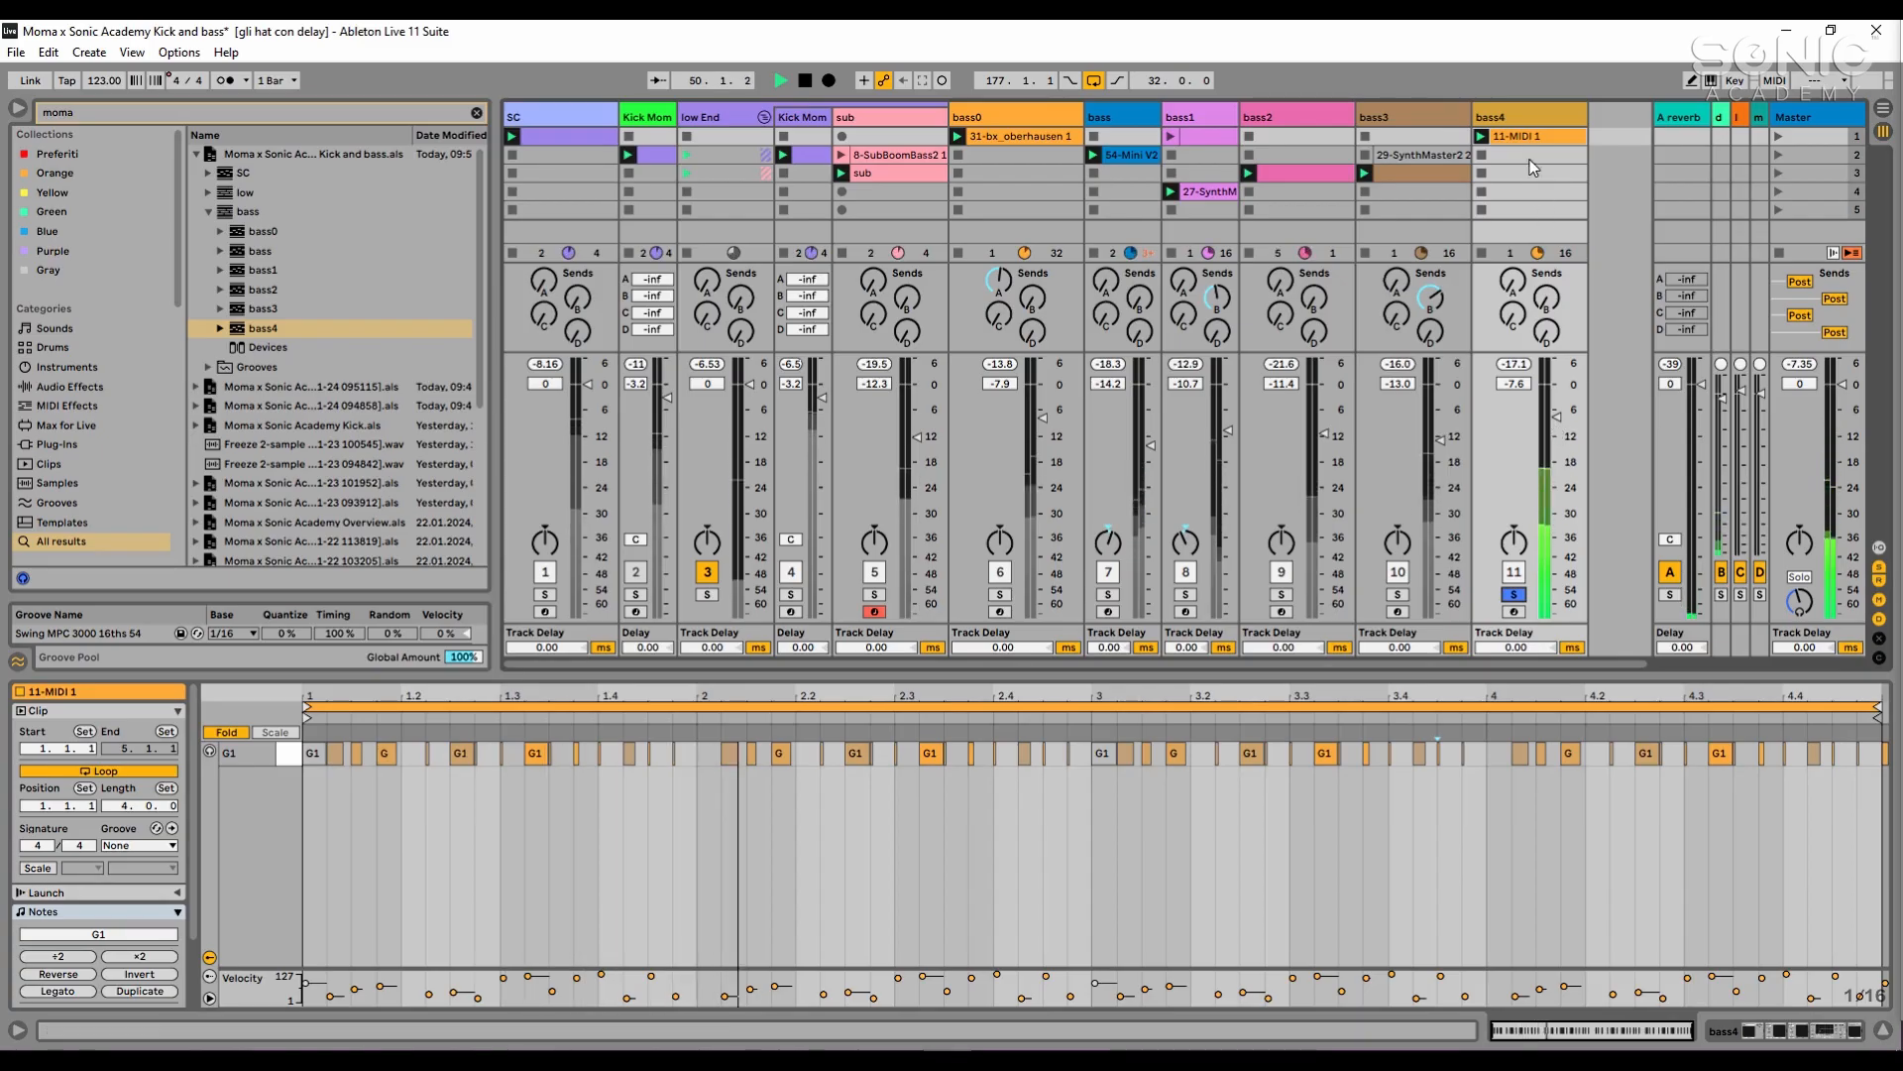
pyautogui.click(1528, 121)
pyautogui.doubleClick(1527, 121)
pyautogui.click(1543, 935)
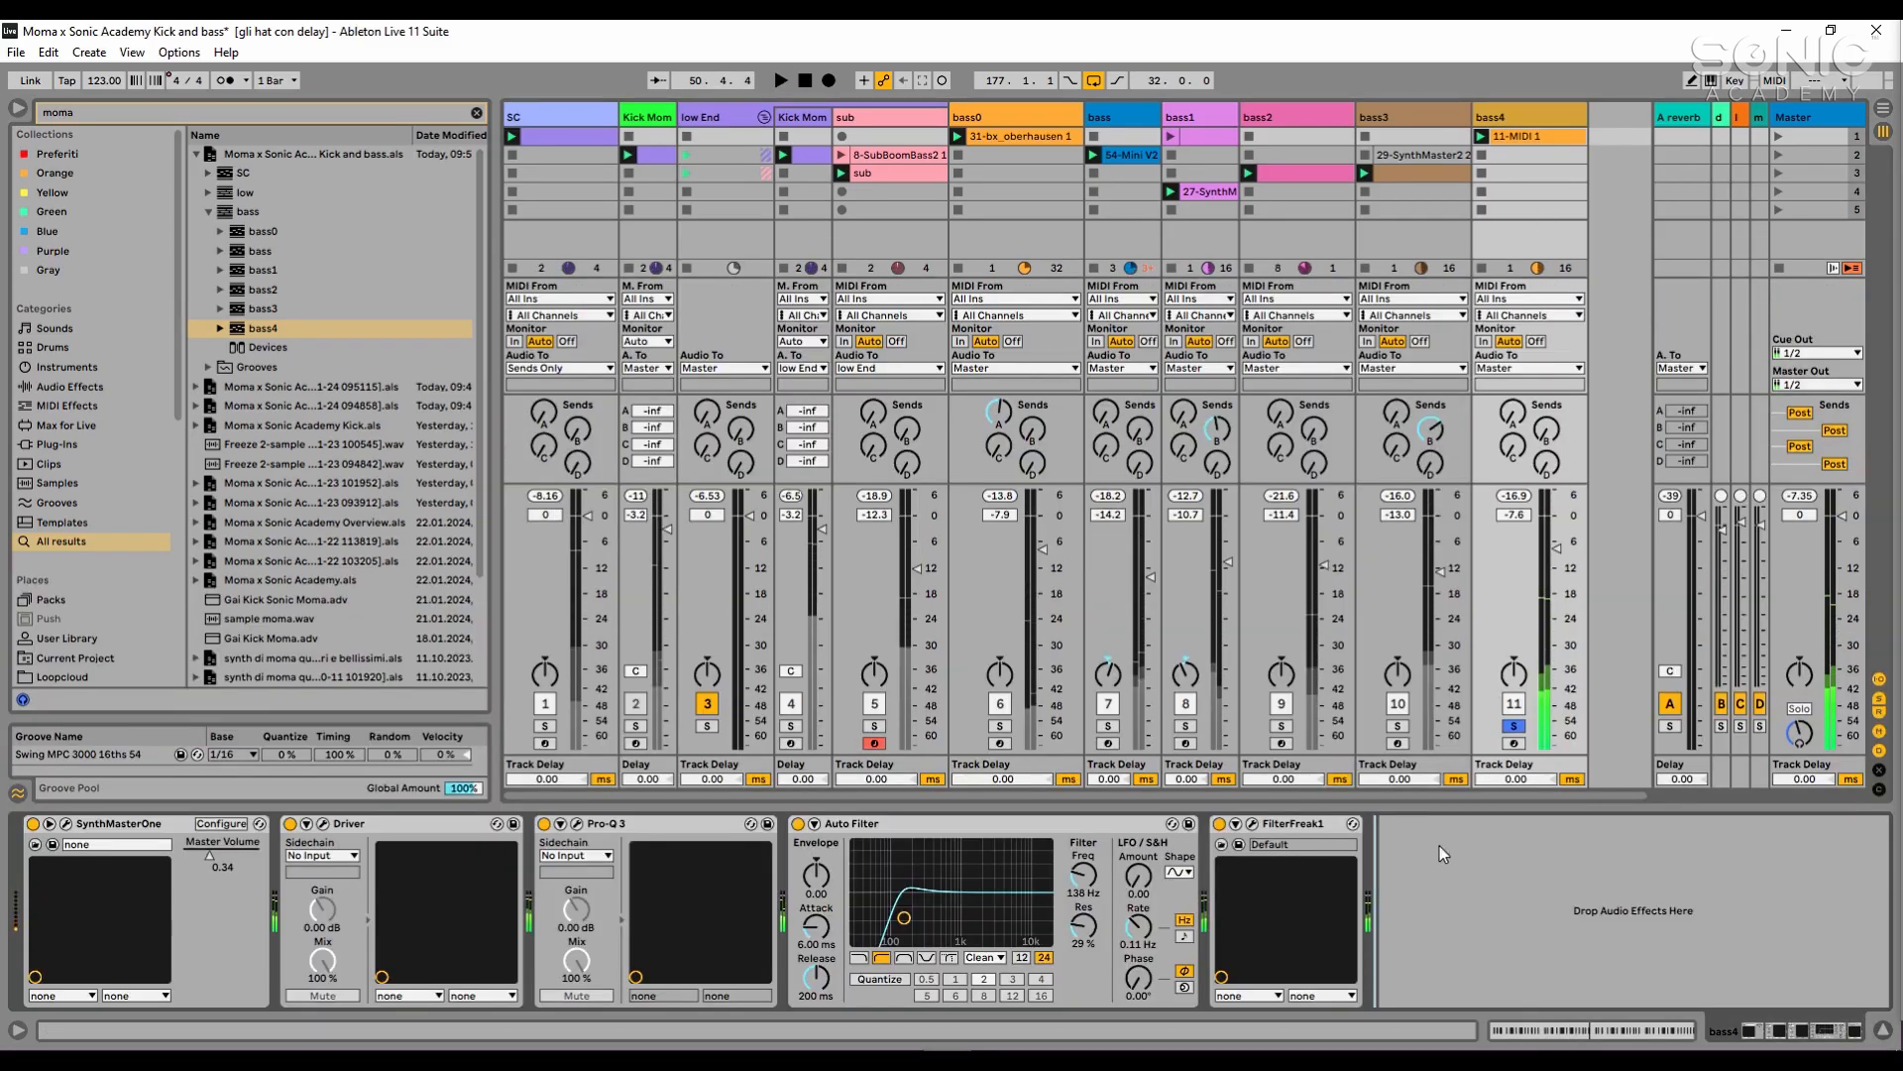
# - Examine the preset in bass4's SynthMasterOne plugin window, then close the window
pyautogui.click(409, 819)
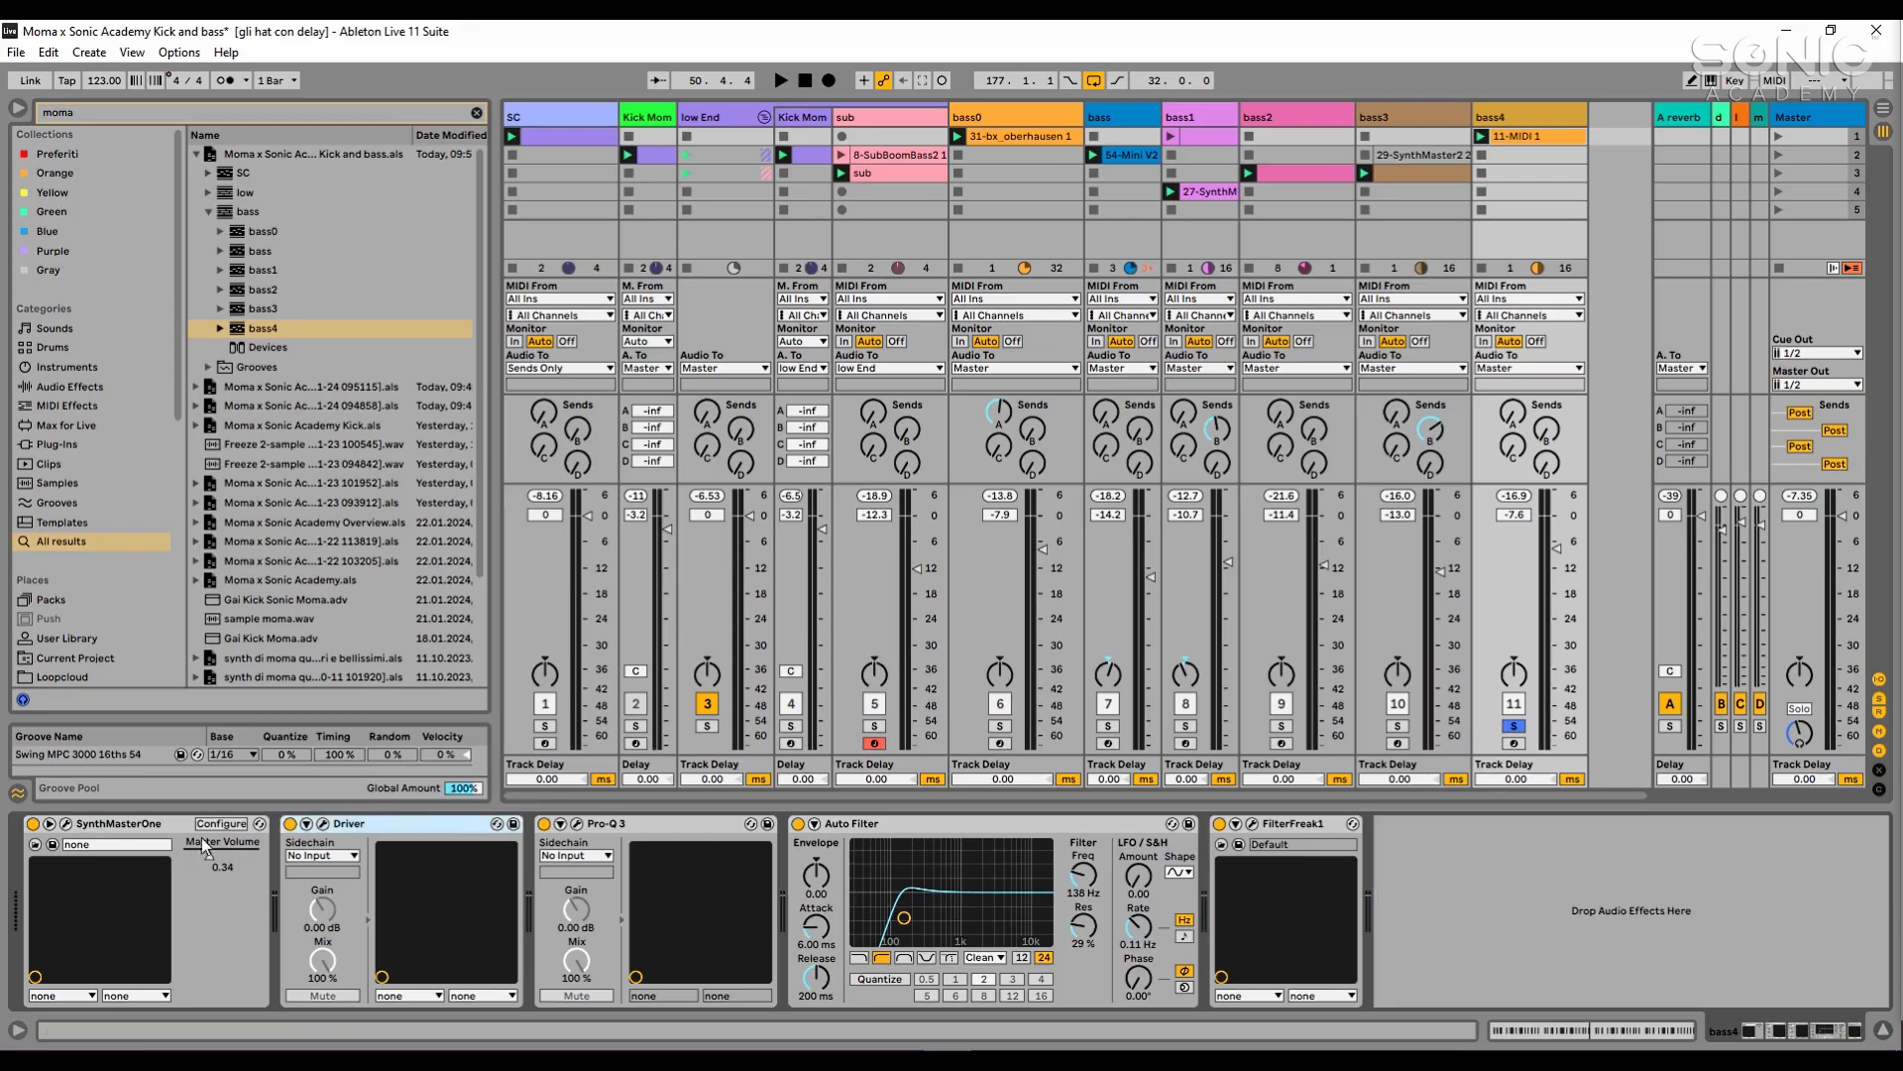
pyautogui.click(142, 829)
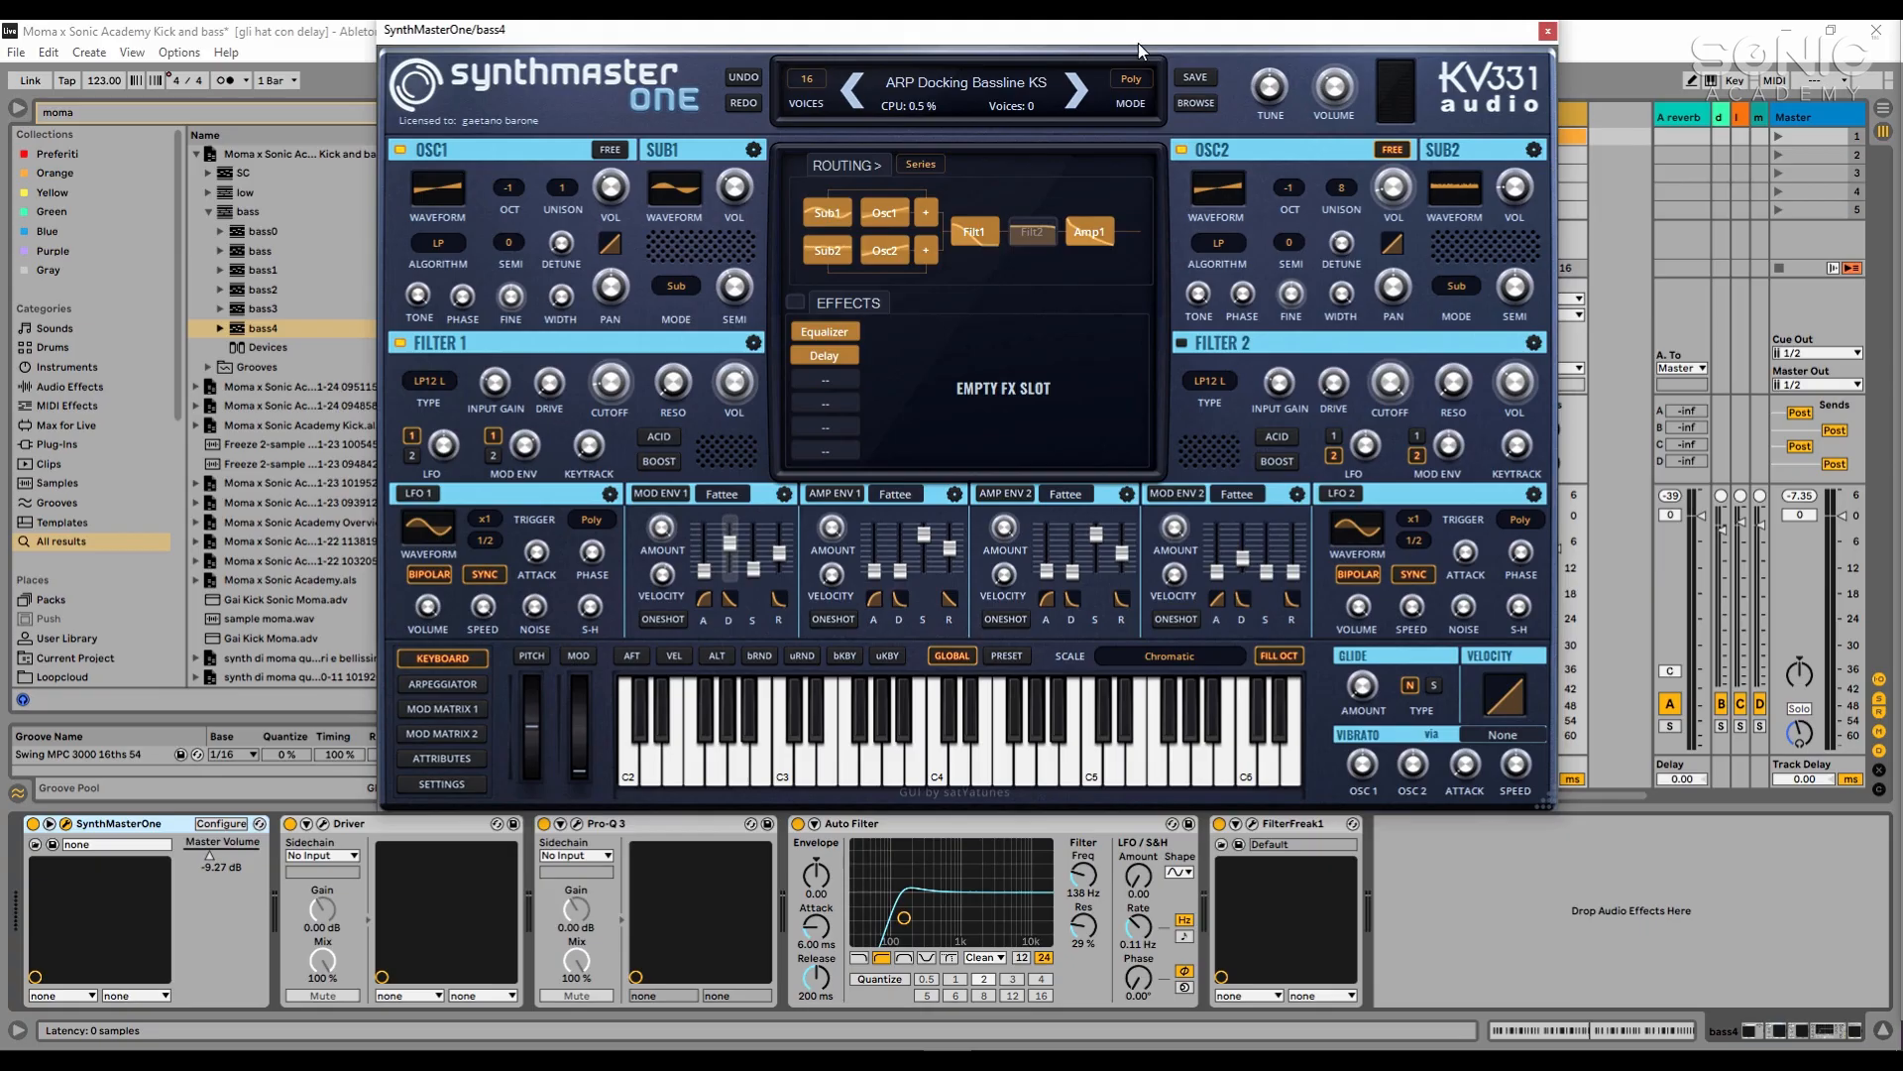
pyautogui.moveTo(1140, 37); pyautogui.dragTo(1094, 87)
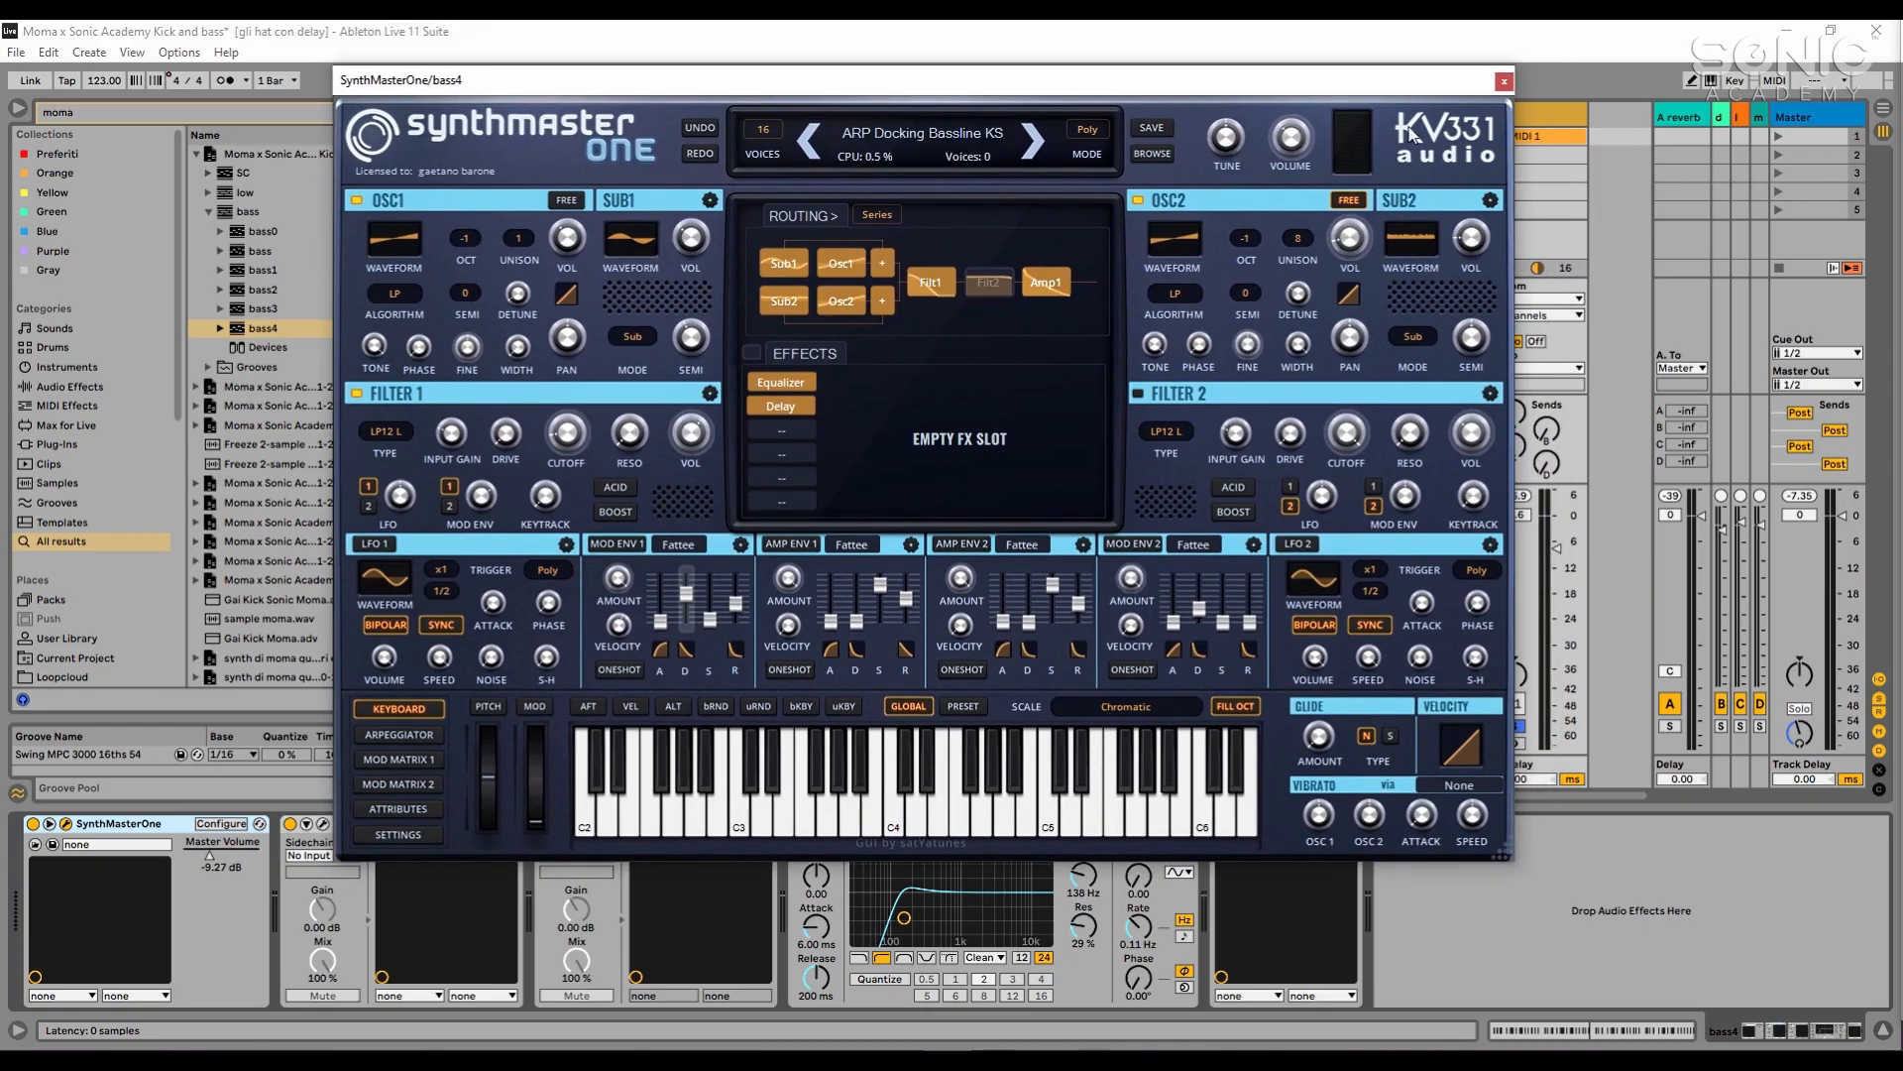
pyautogui.click(1504, 84)
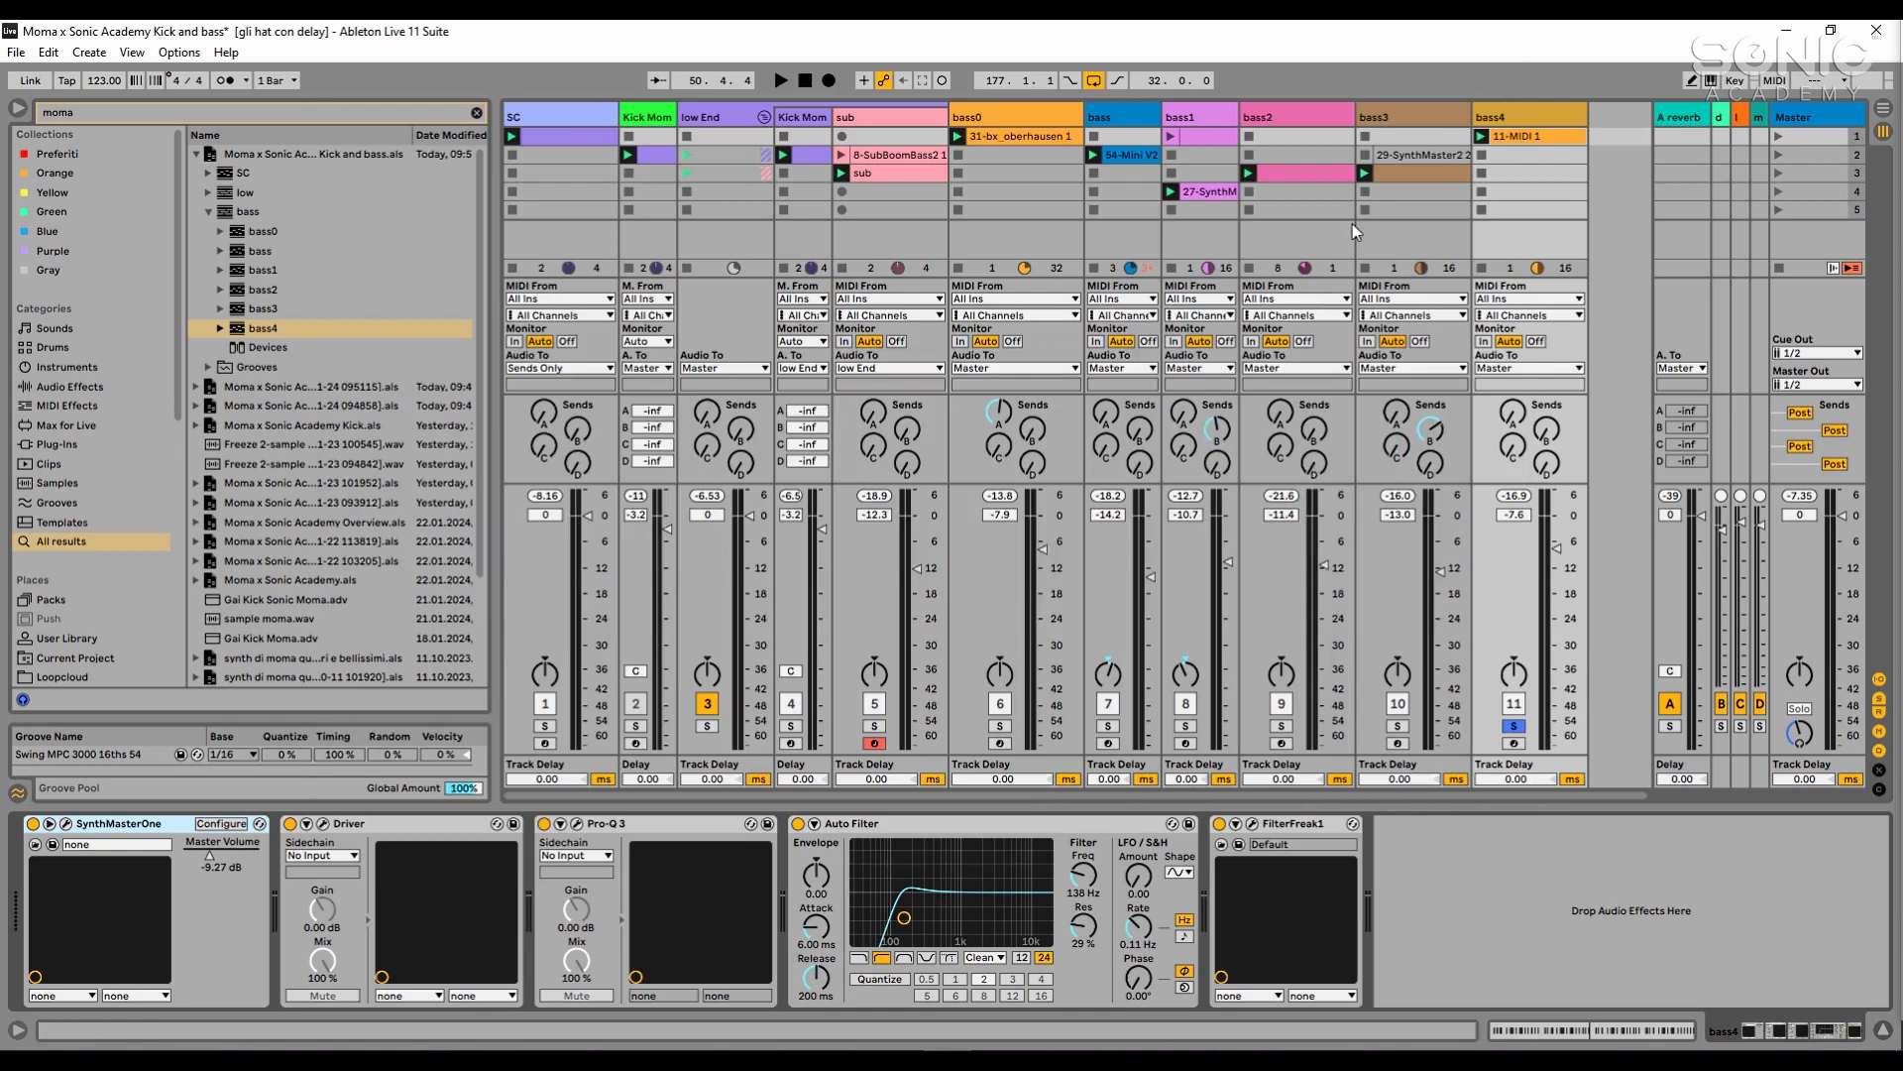
# - Open bass4's Driver plugin window and place it over the mixer to examine its distortion settings
pyautogui.click(1435, 890)
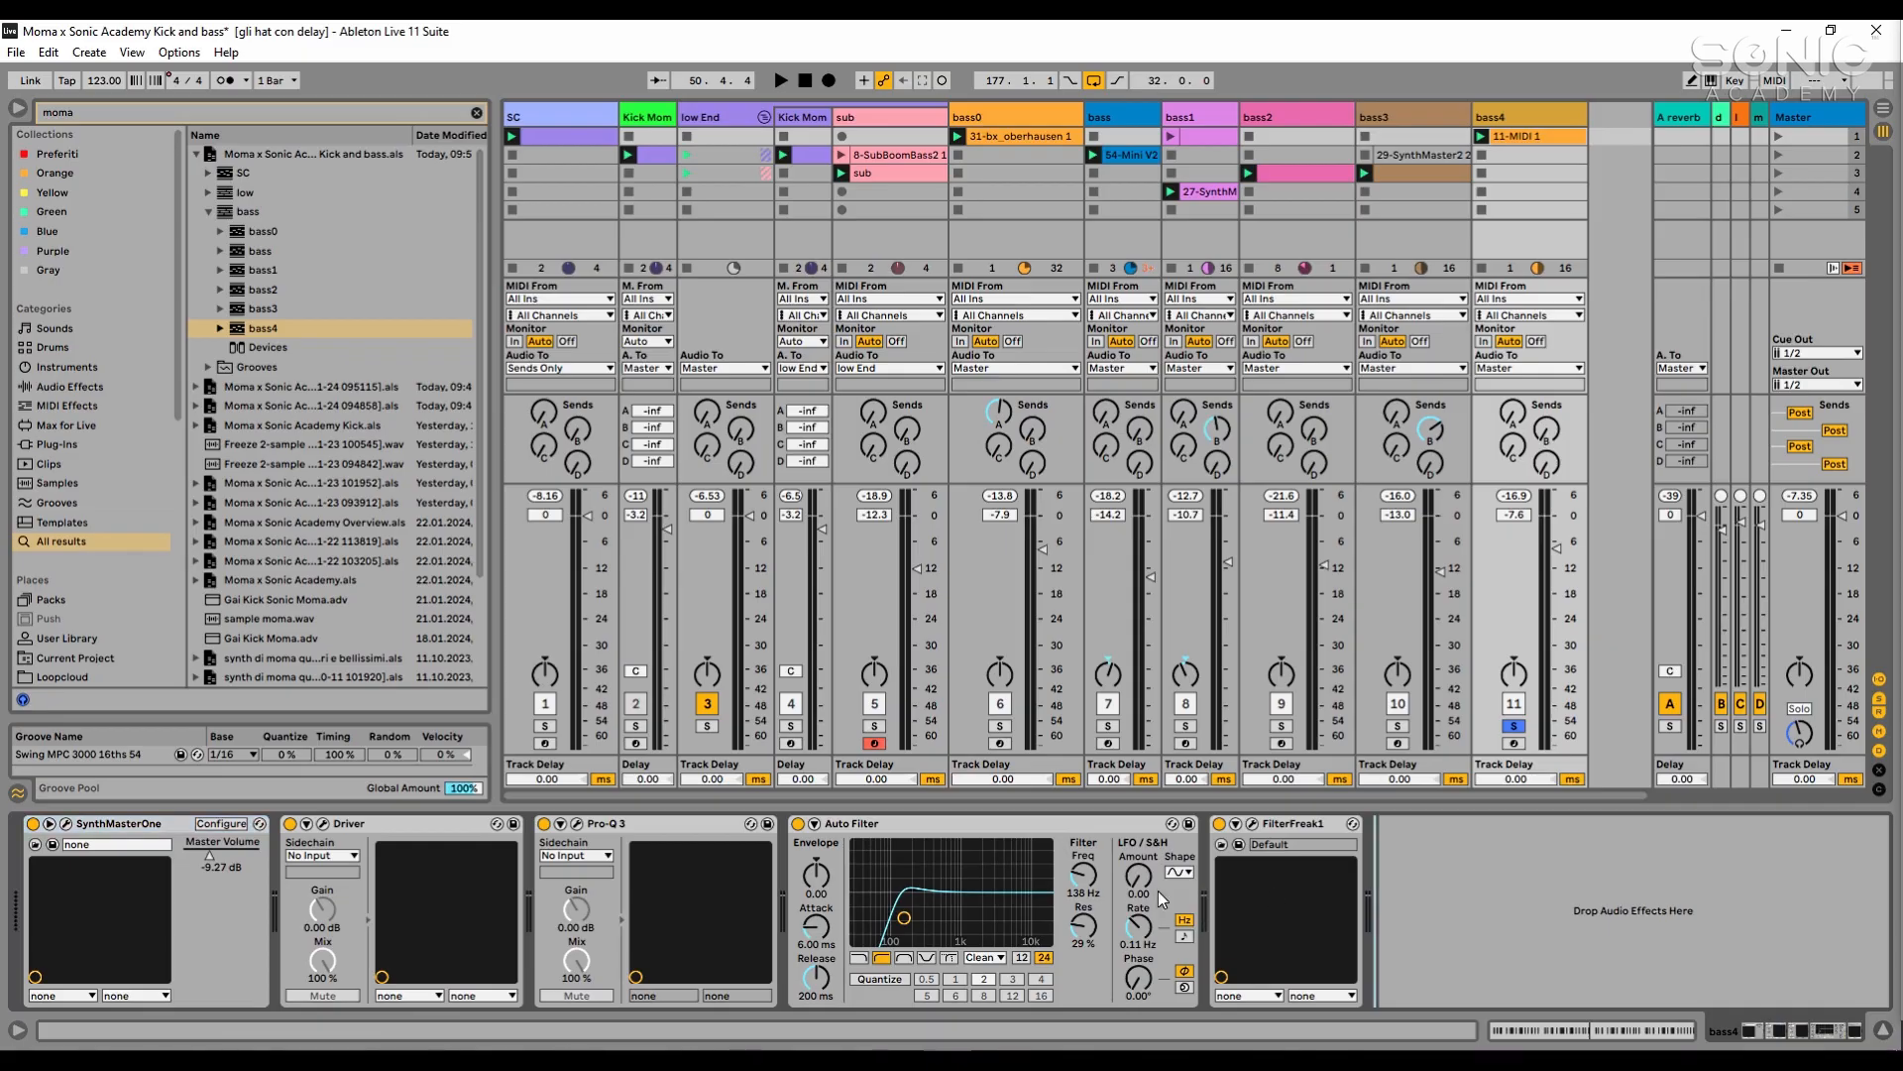
pyautogui.click(330, 845)
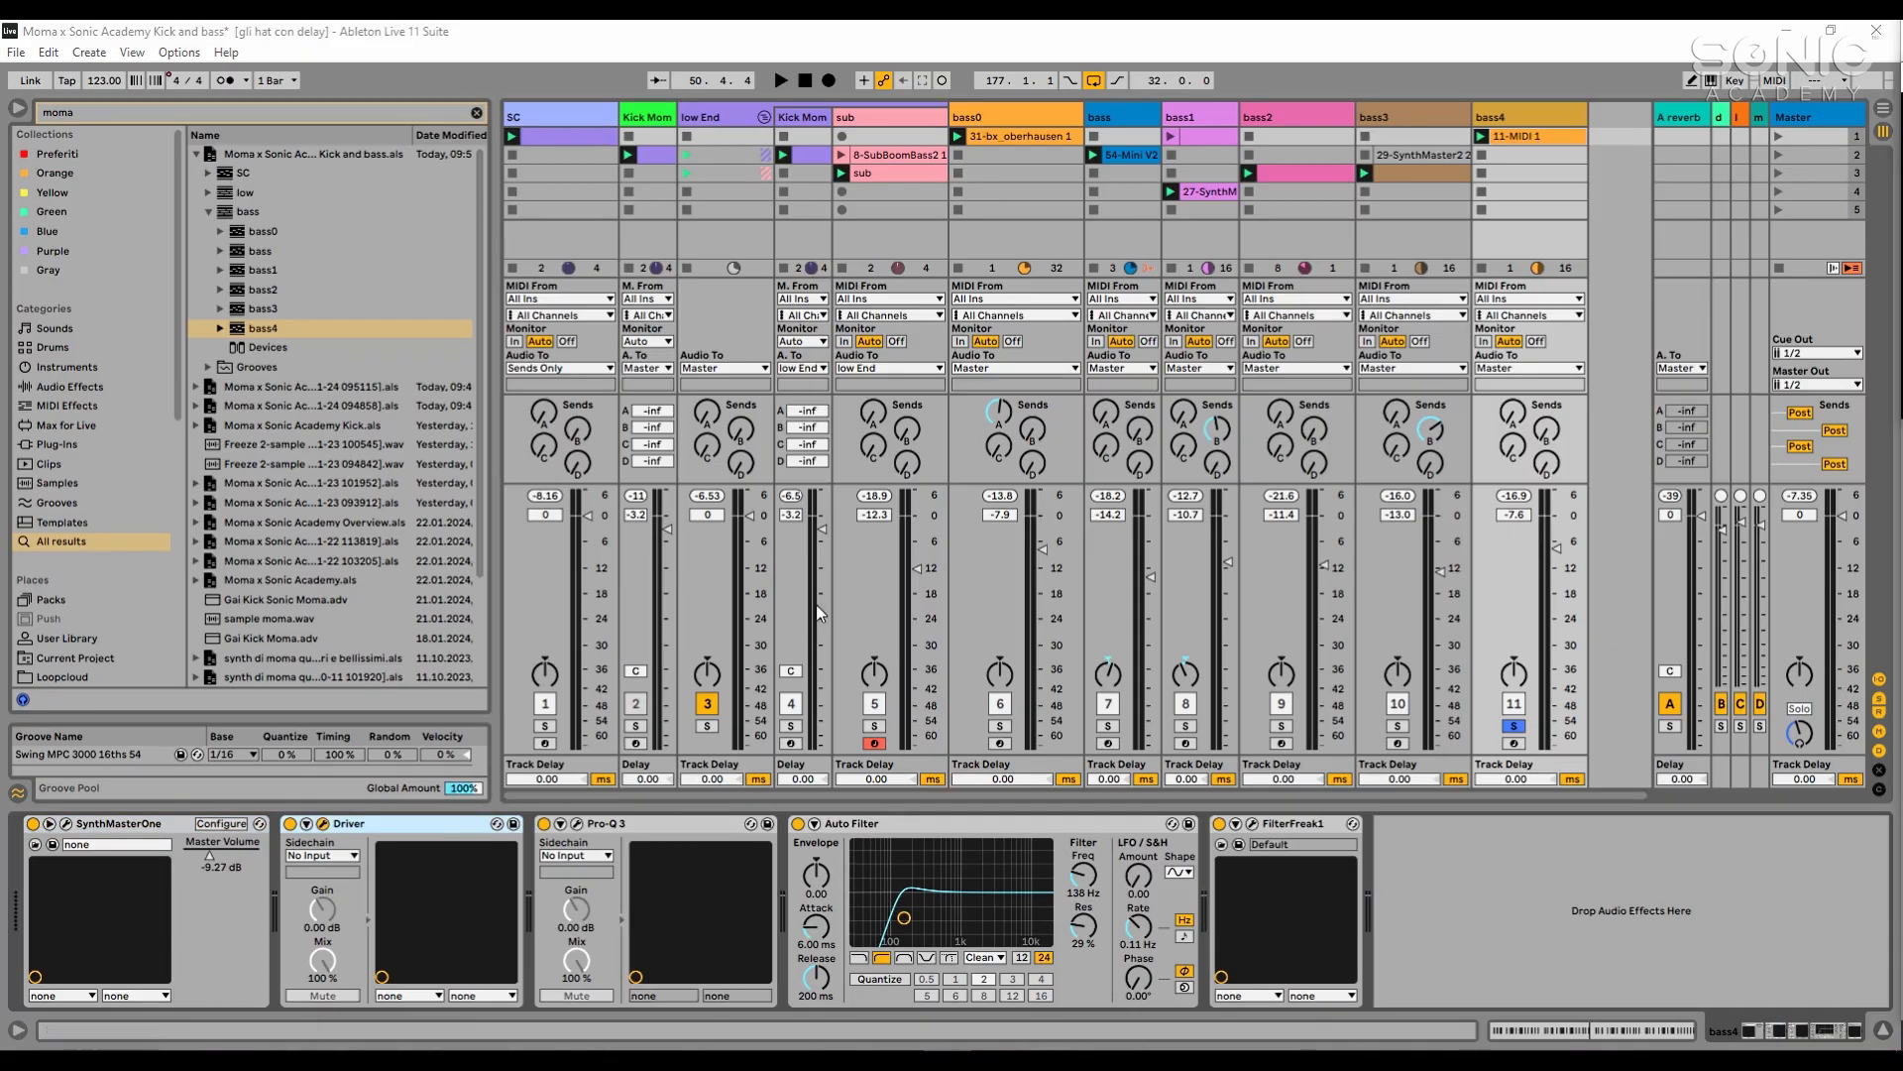
pyautogui.moveTo(1902, 105); pyautogui.dragTo(1091, 190)
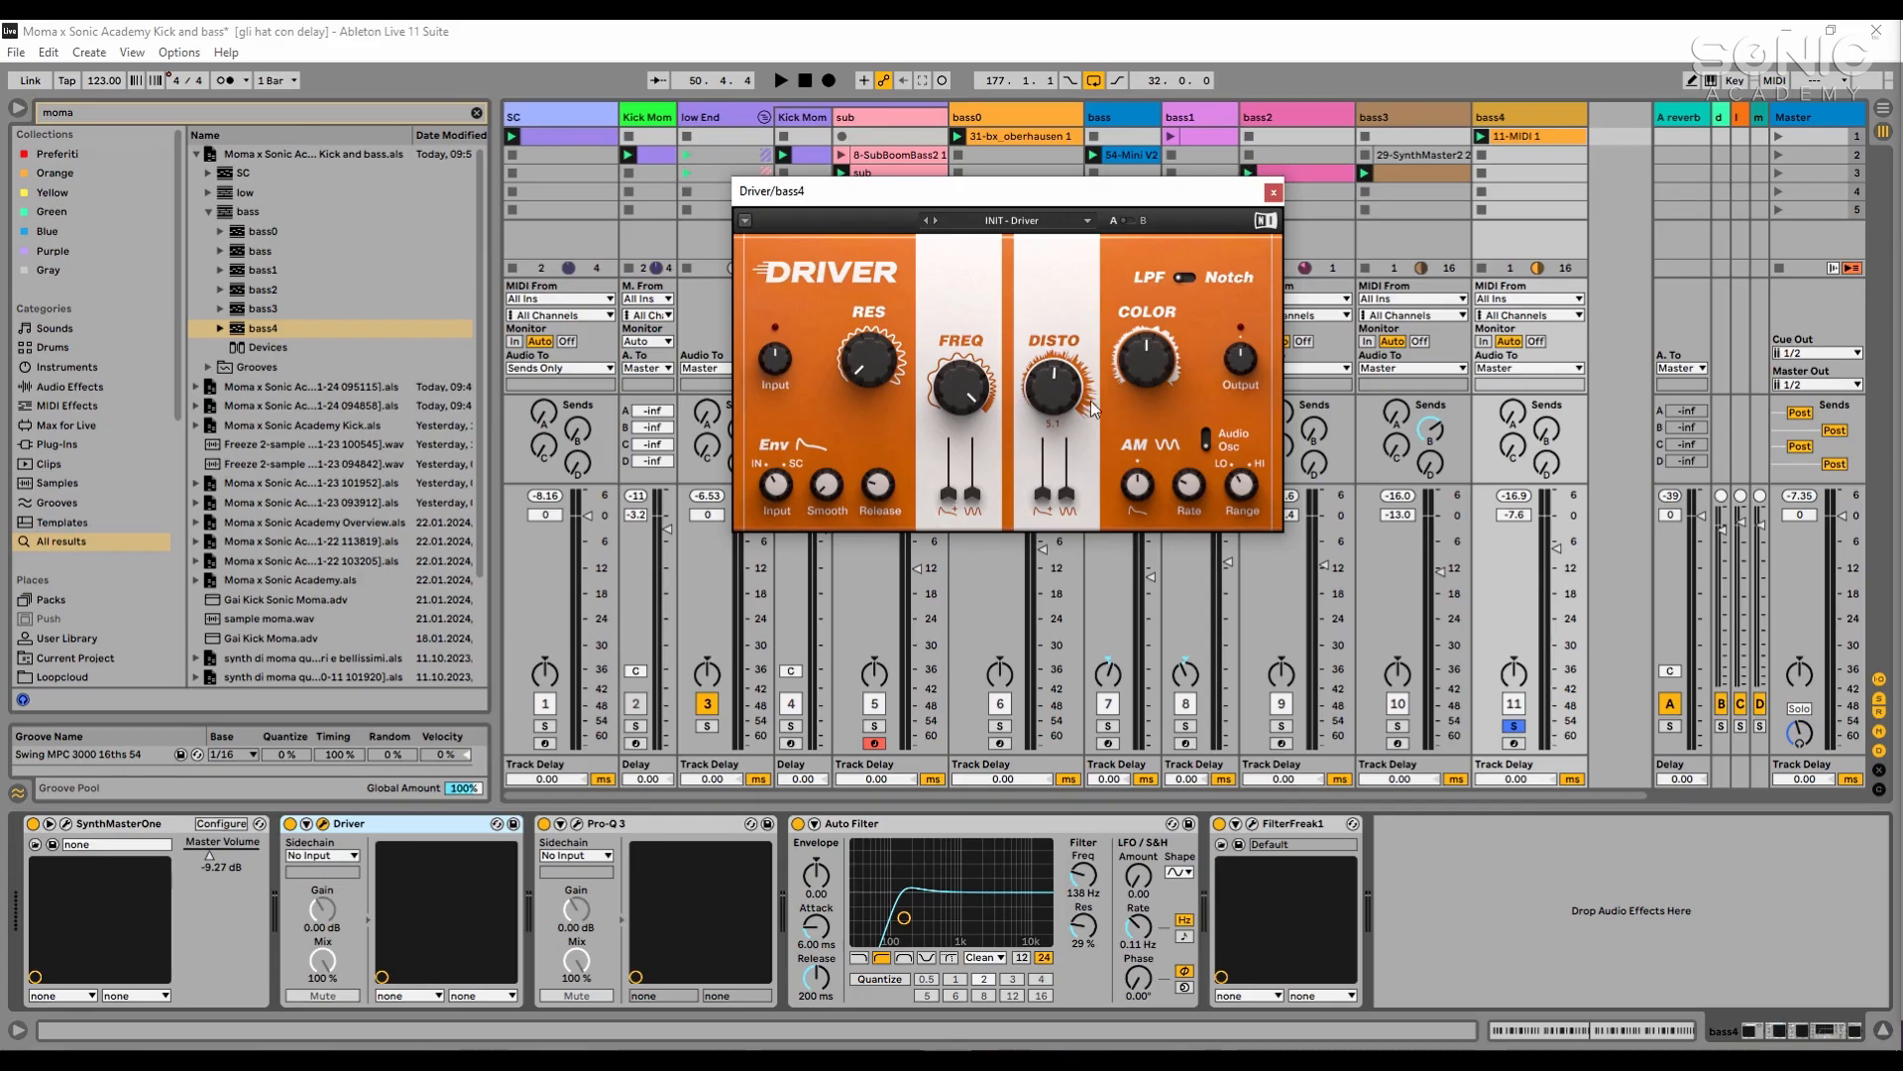
# - Deactivate Pro-Q 3, Auto Filter and FilterFreak1 on bass4 and play the track soloed
pyautogui.click(1516, 728)
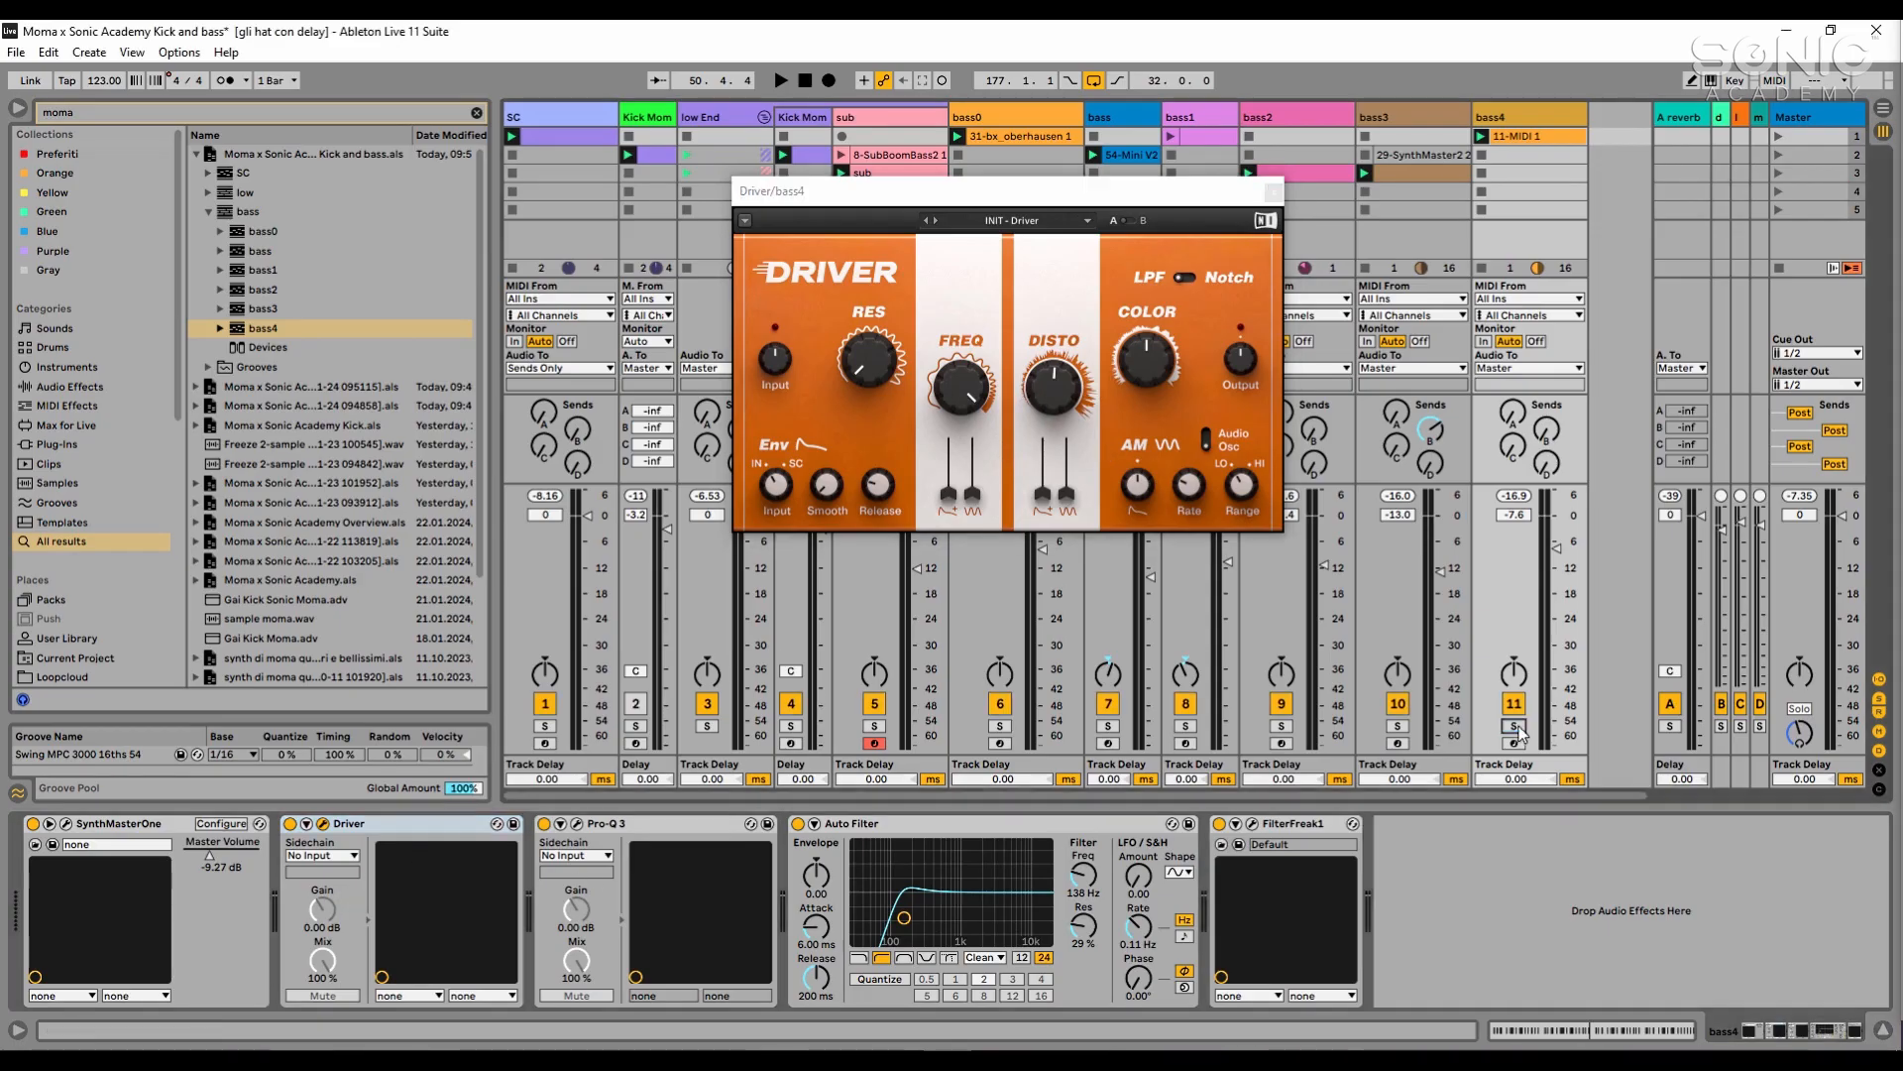
pyautogui.click(650, 826)
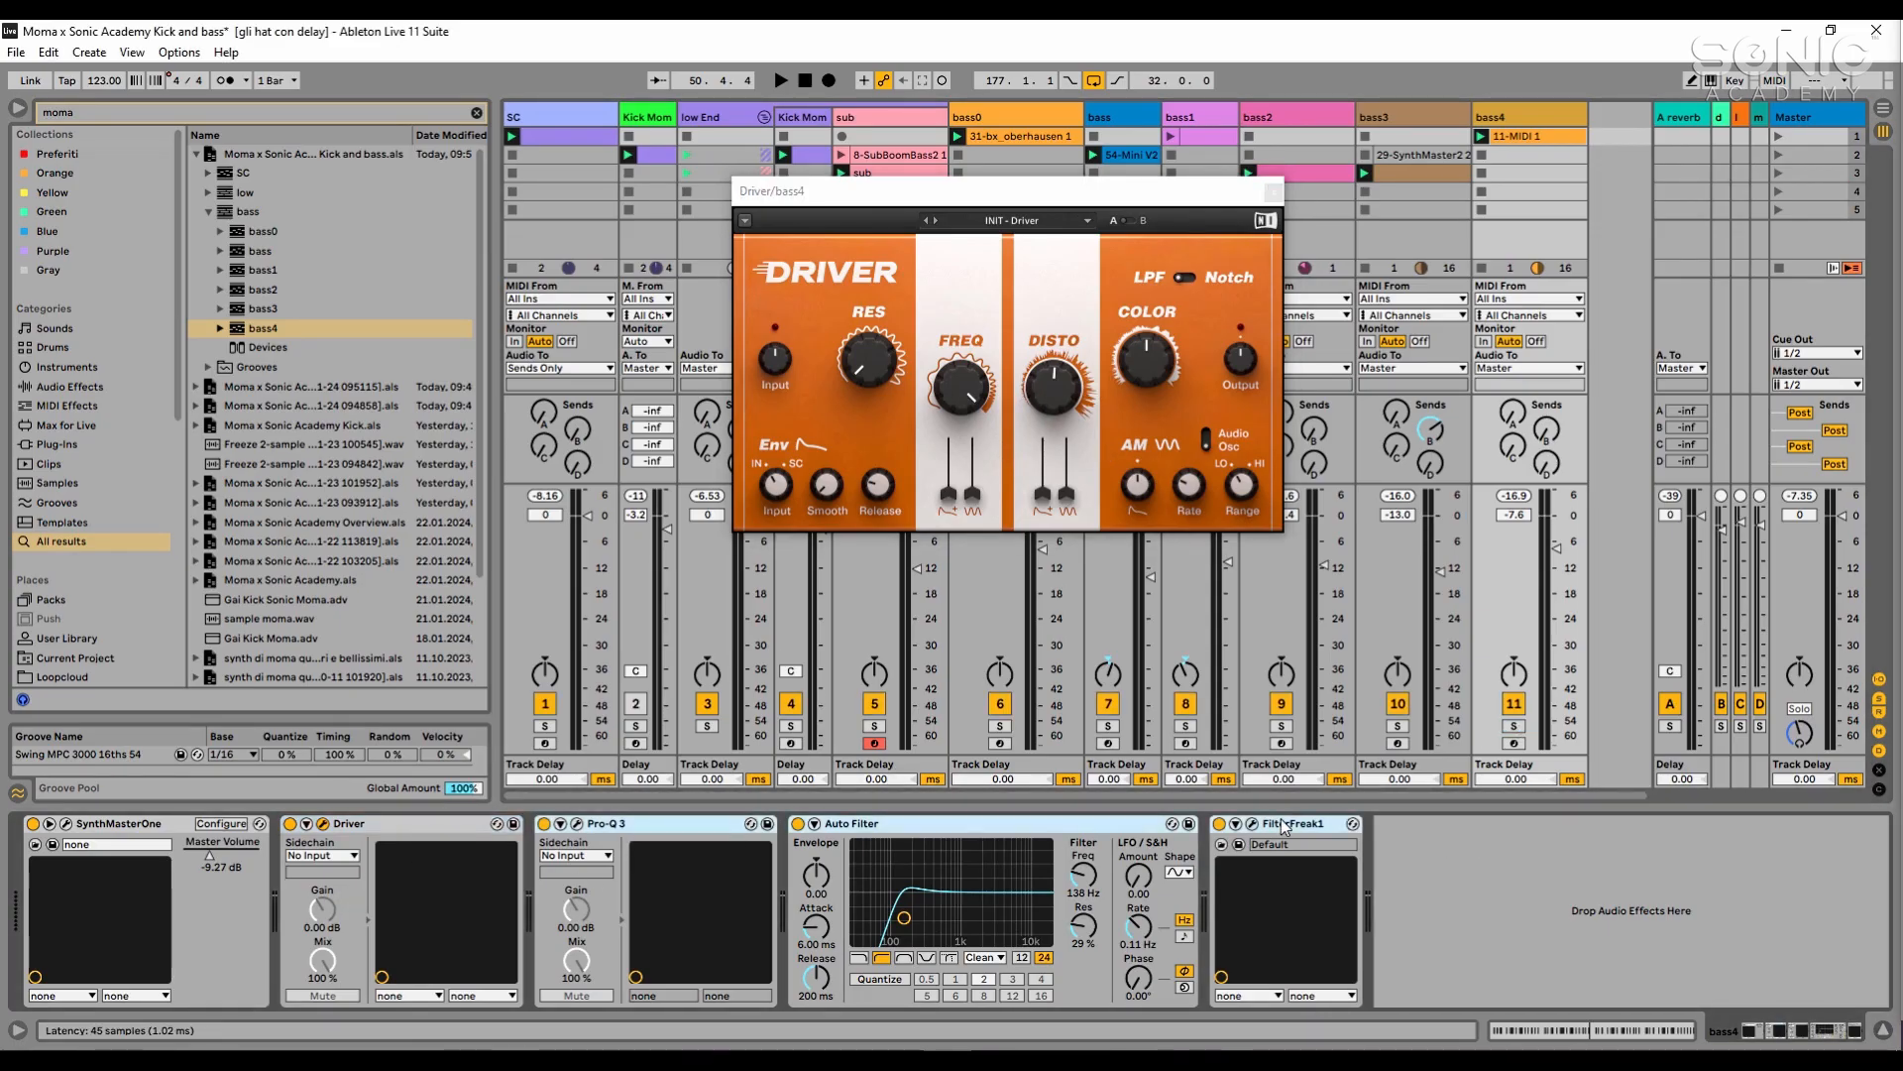
pyautogui.press('space')
pyautogui.click(1513, 727)
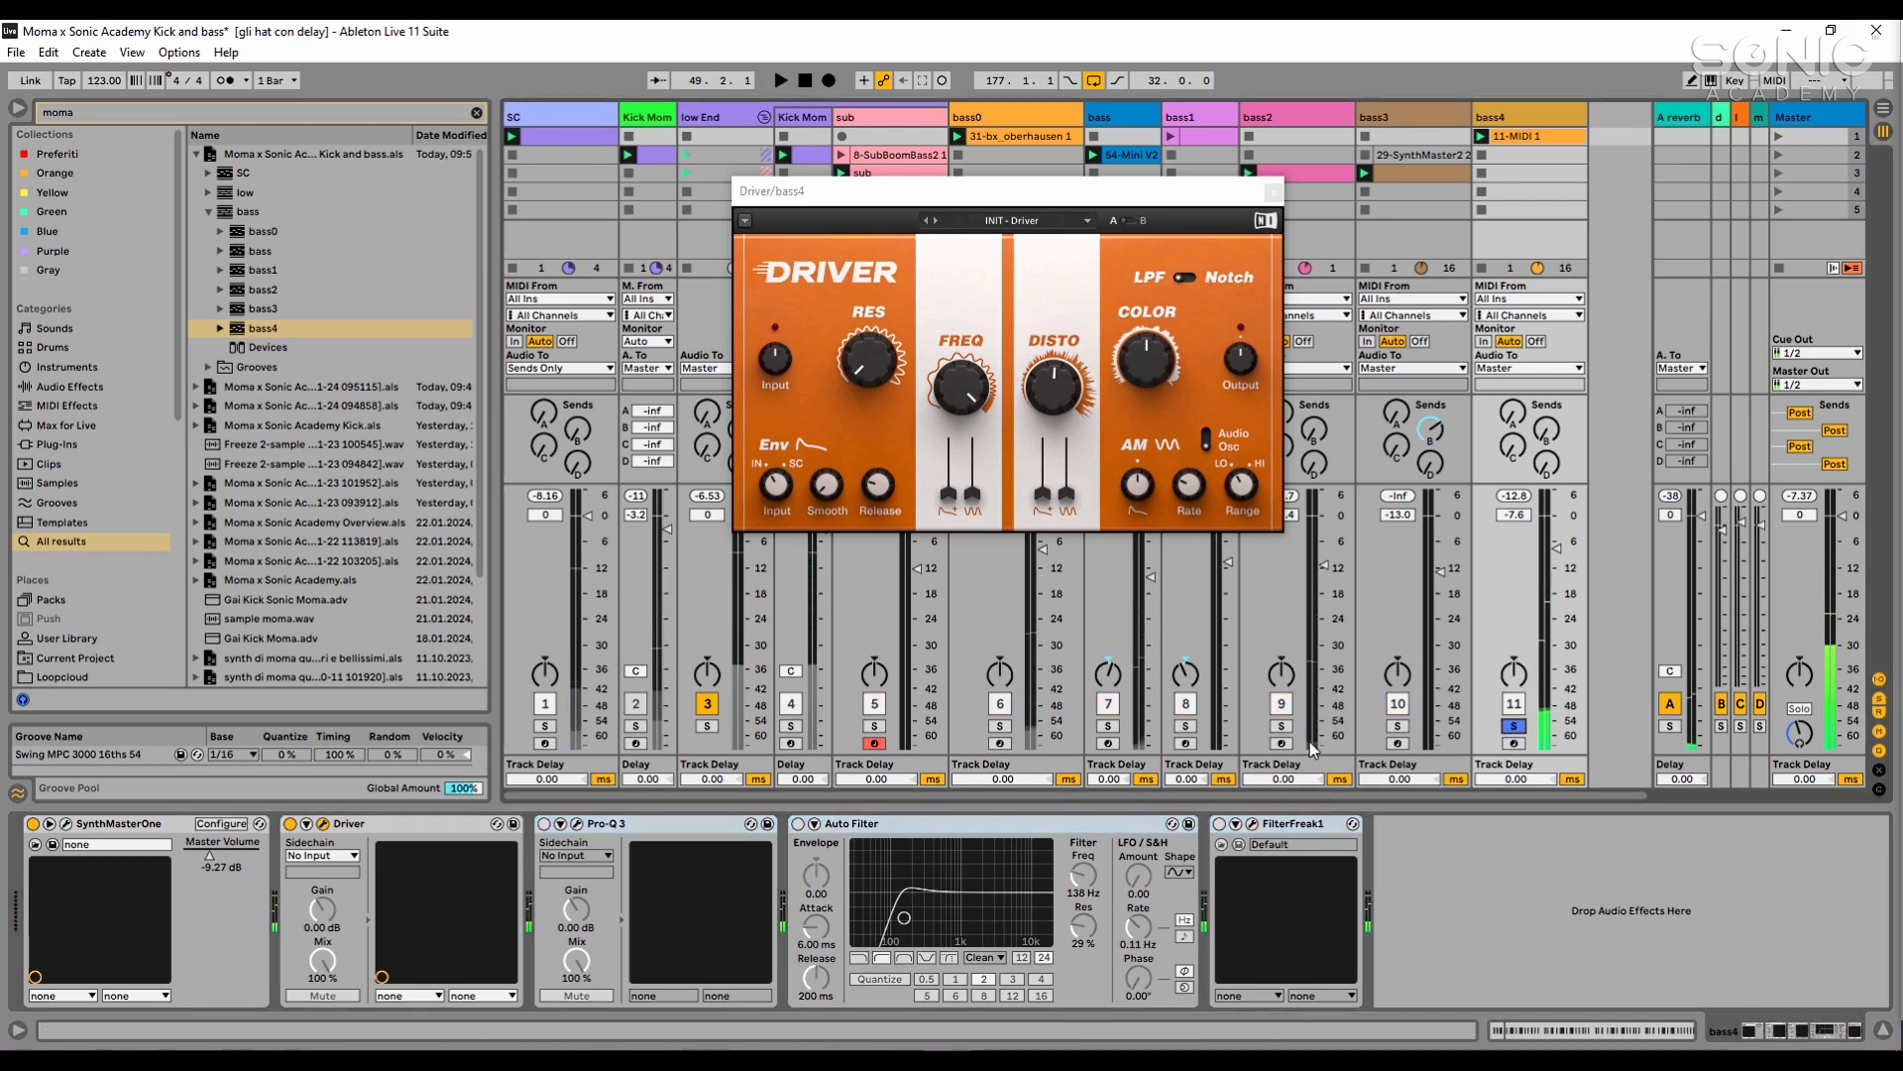
# - Compare bass4's sound with Driver switched off and on during playback
pyautogui.click(290, 825)
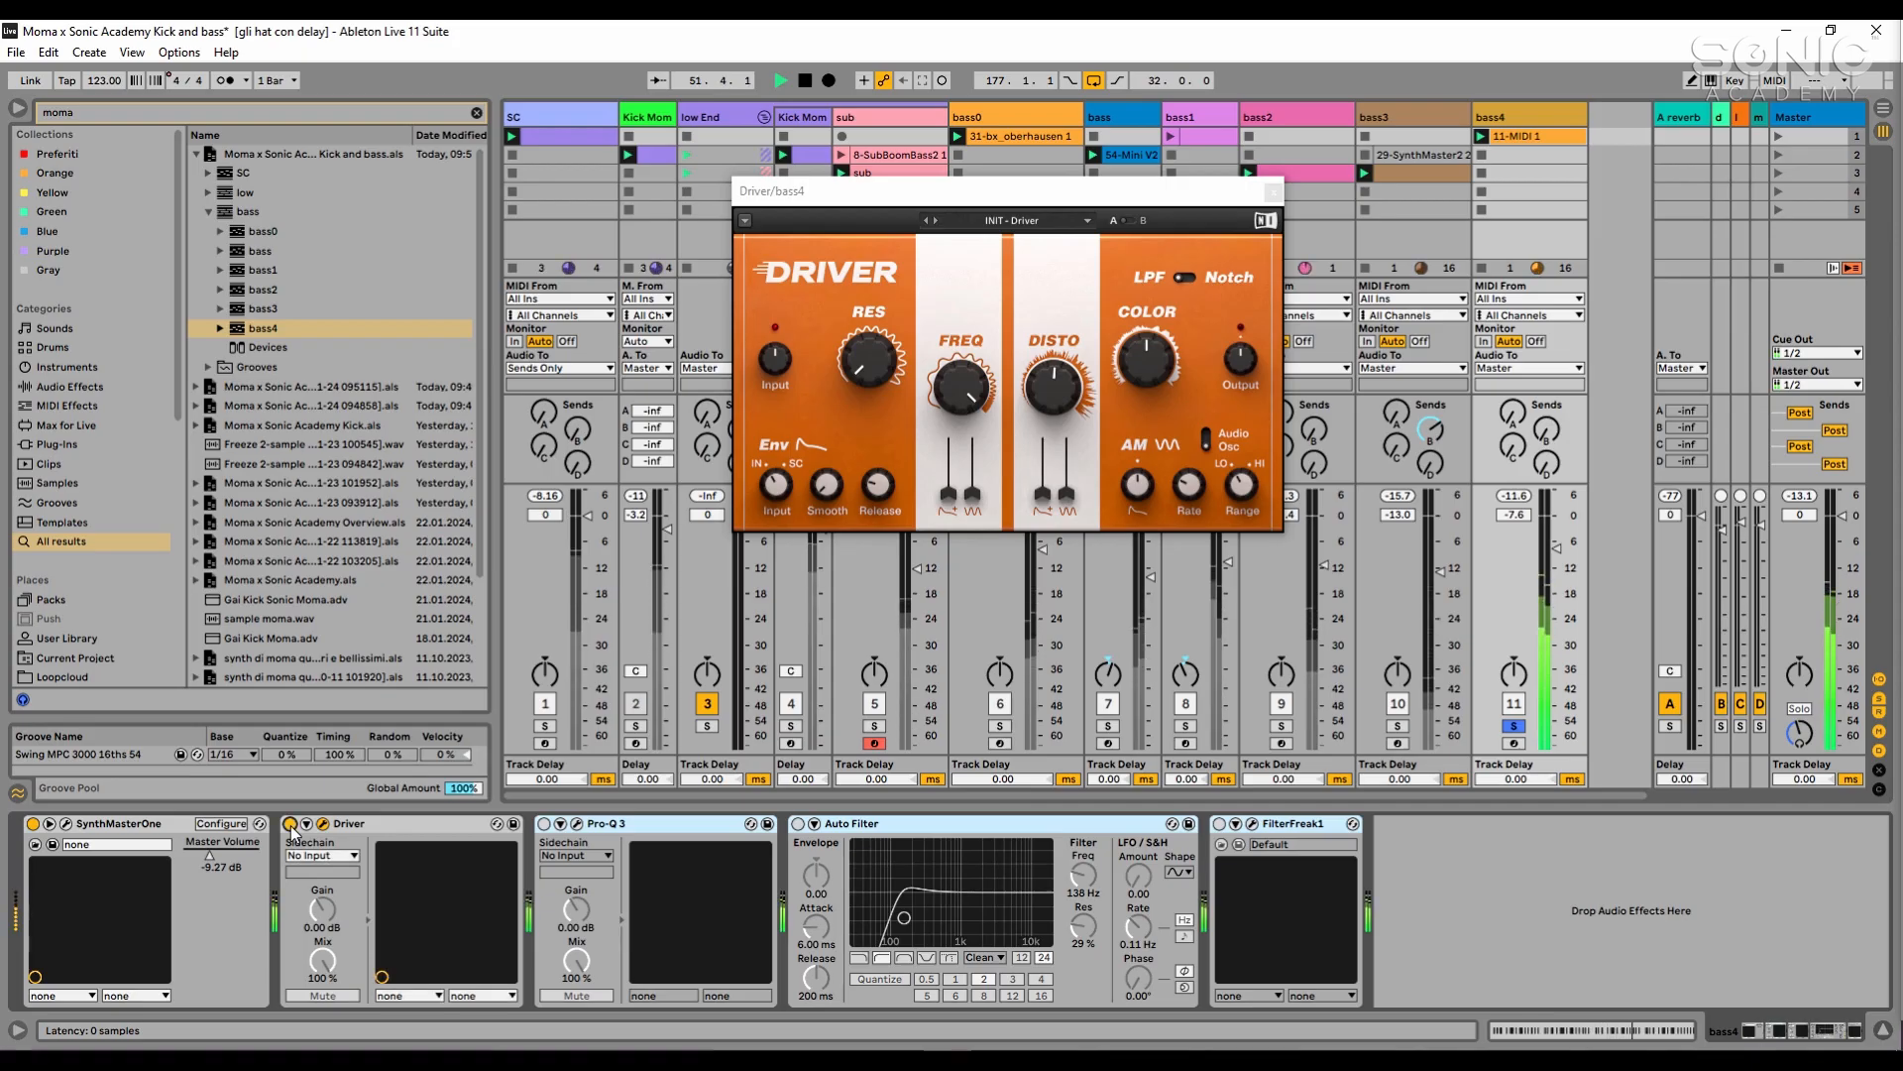
pyautogui.click(290, 824)
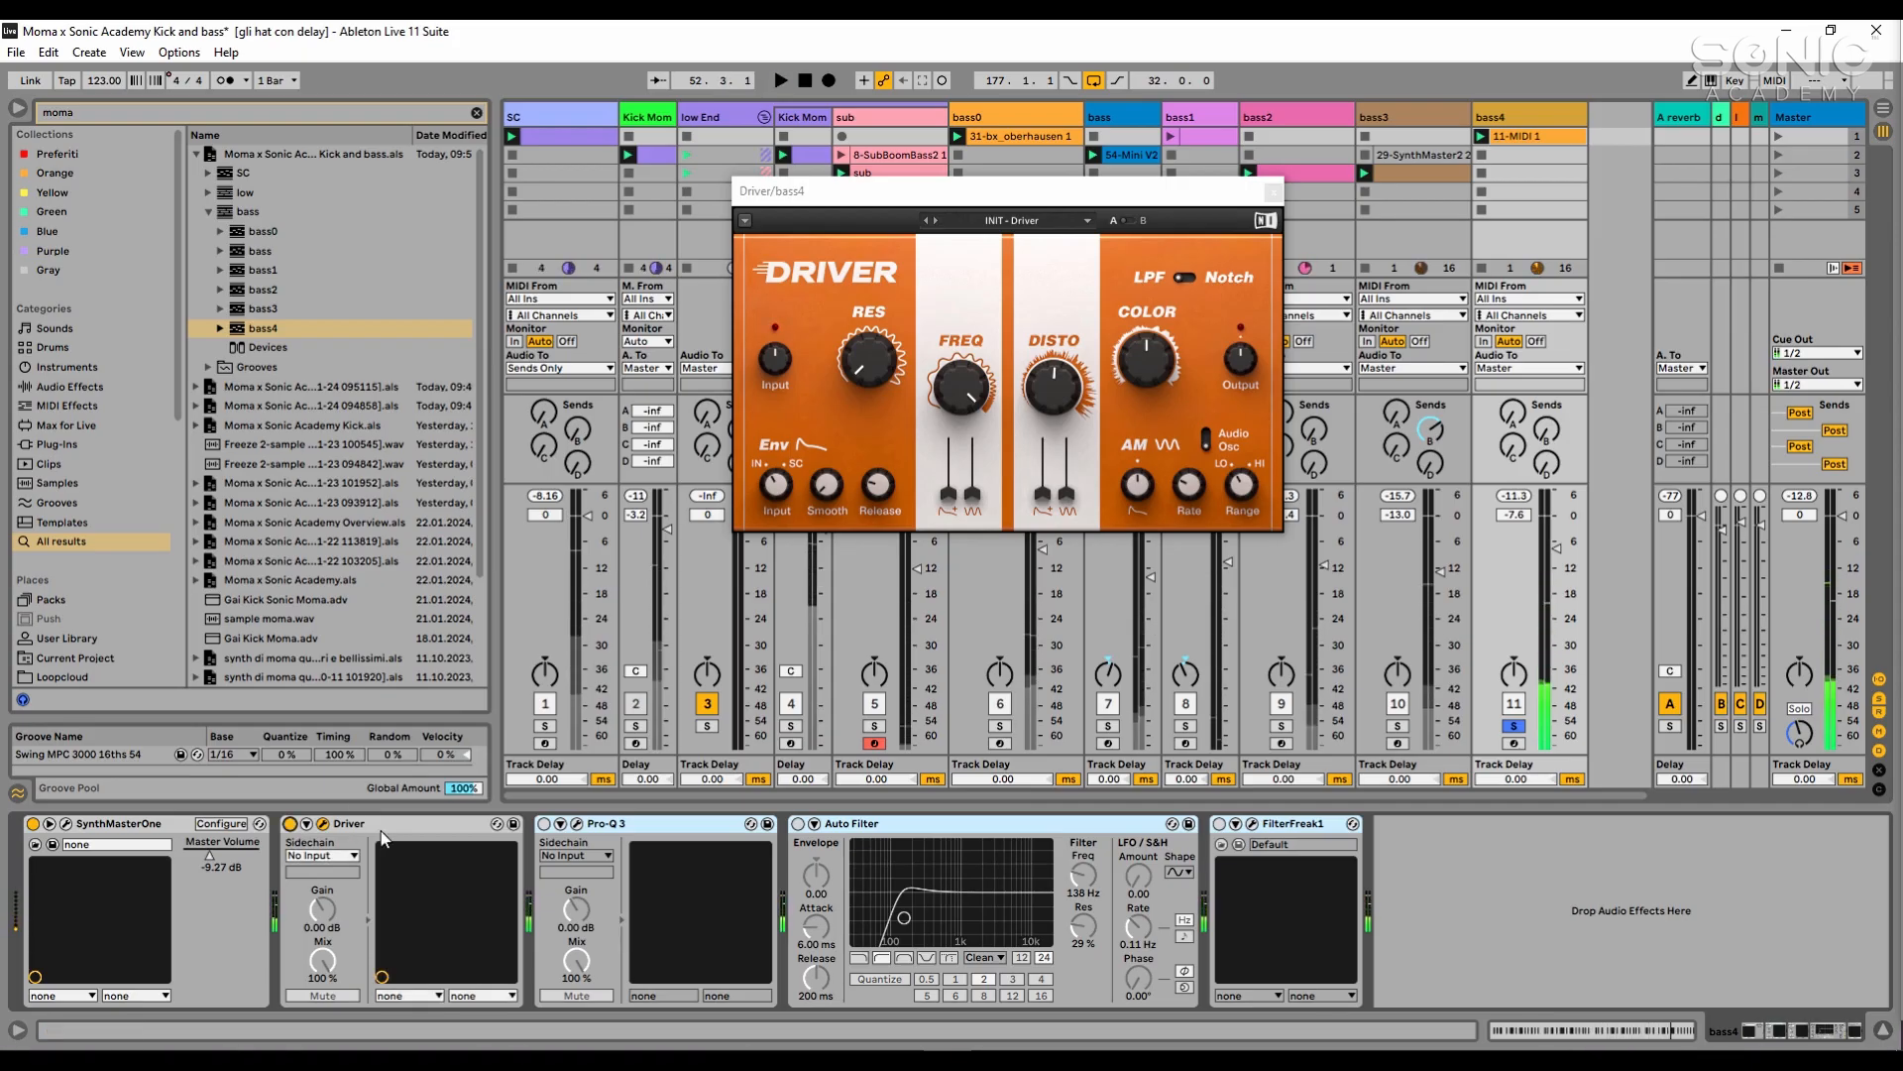
pyautogui.press('space')
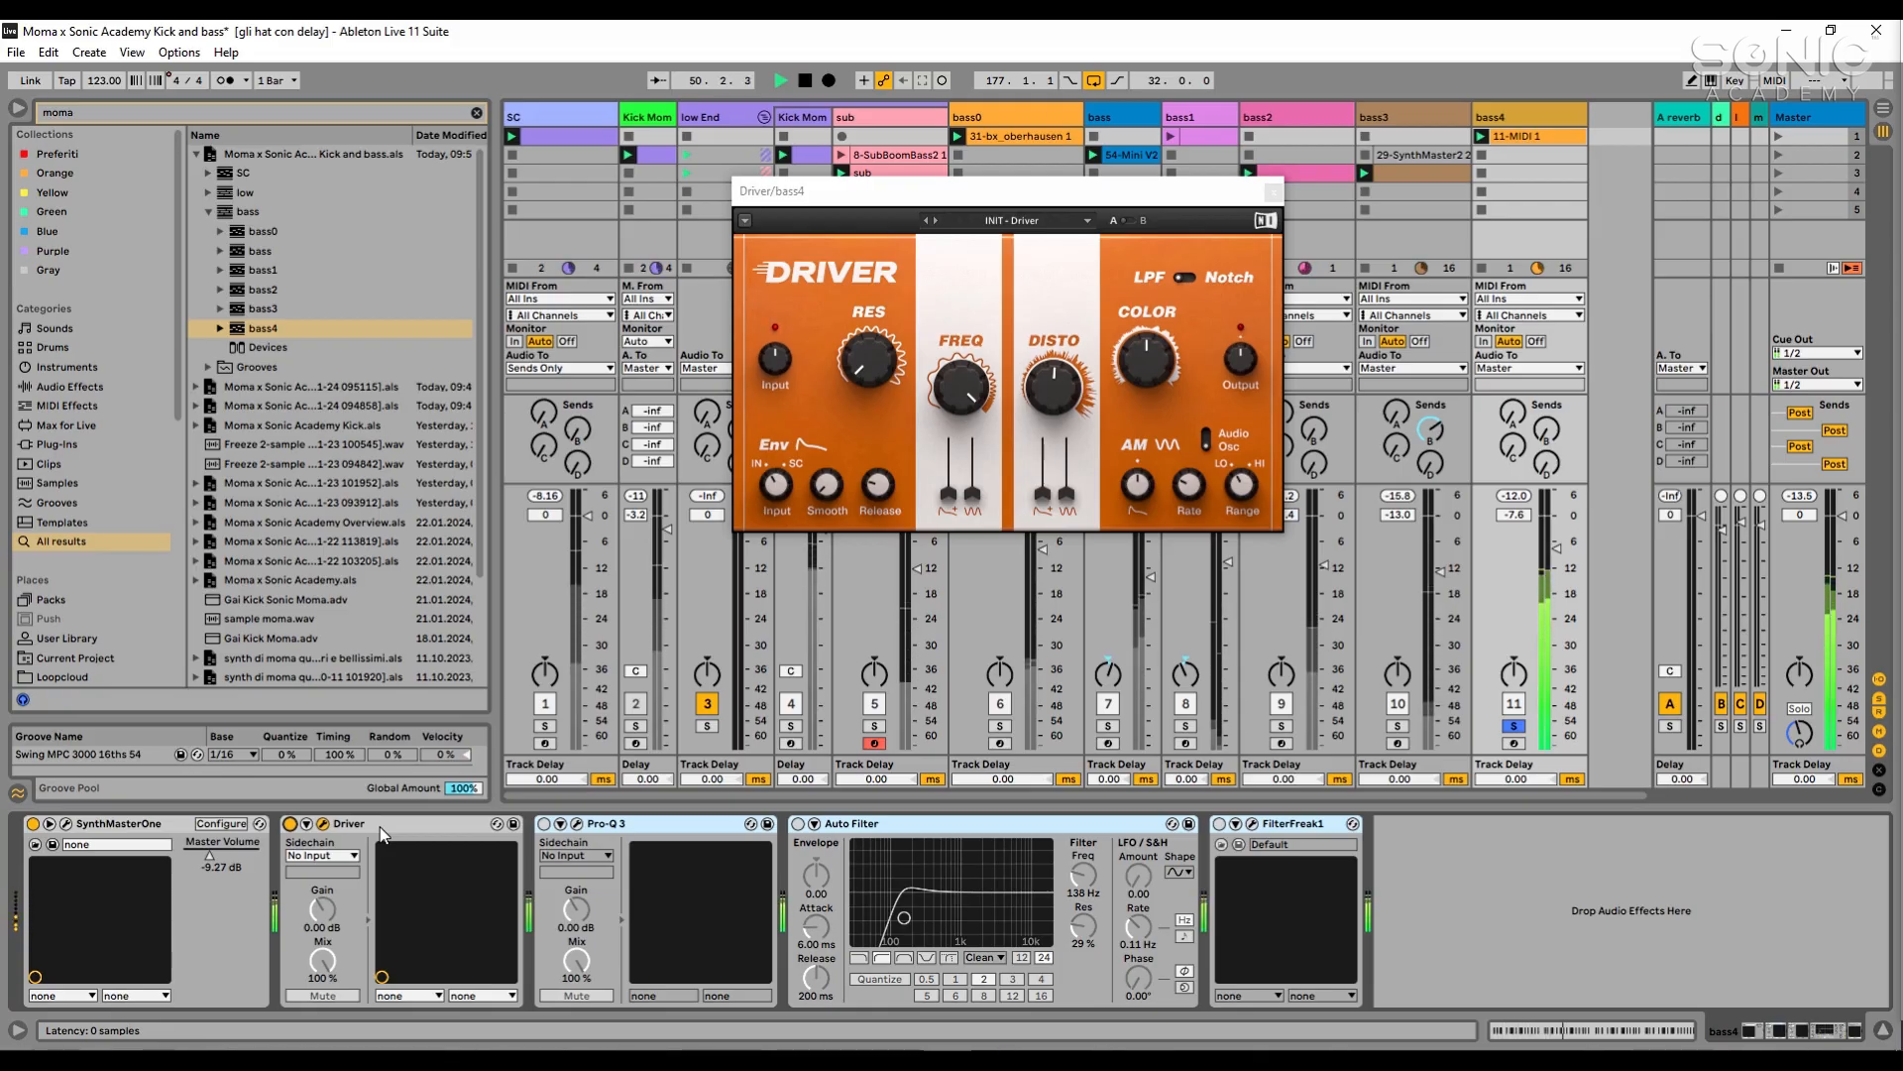
# - Reactivate Pro-Q 3, Auto Filter and FilterFreak1 on bass4 and open the Pro-Q 3 plugin window
pyautogui.press('space')
pyautogui.click(543, 824)
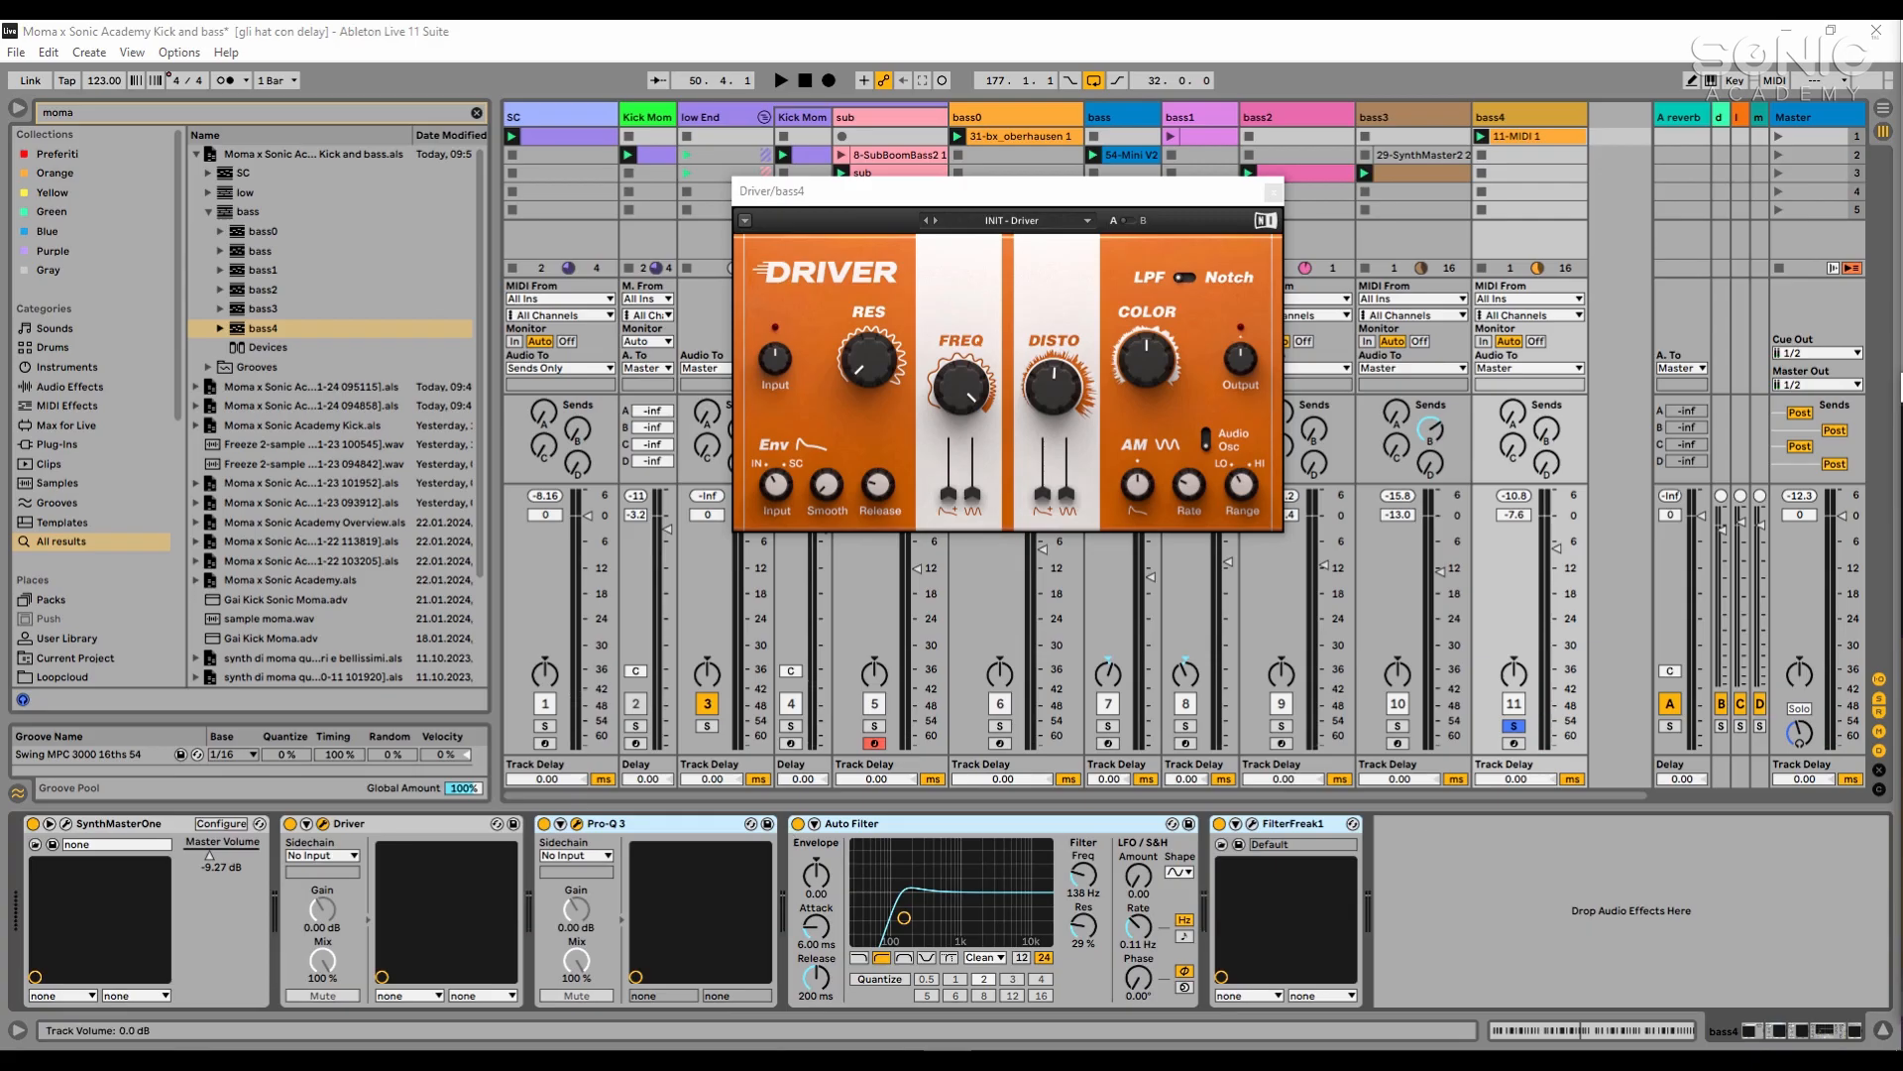
pyautogui.click(750, 824)
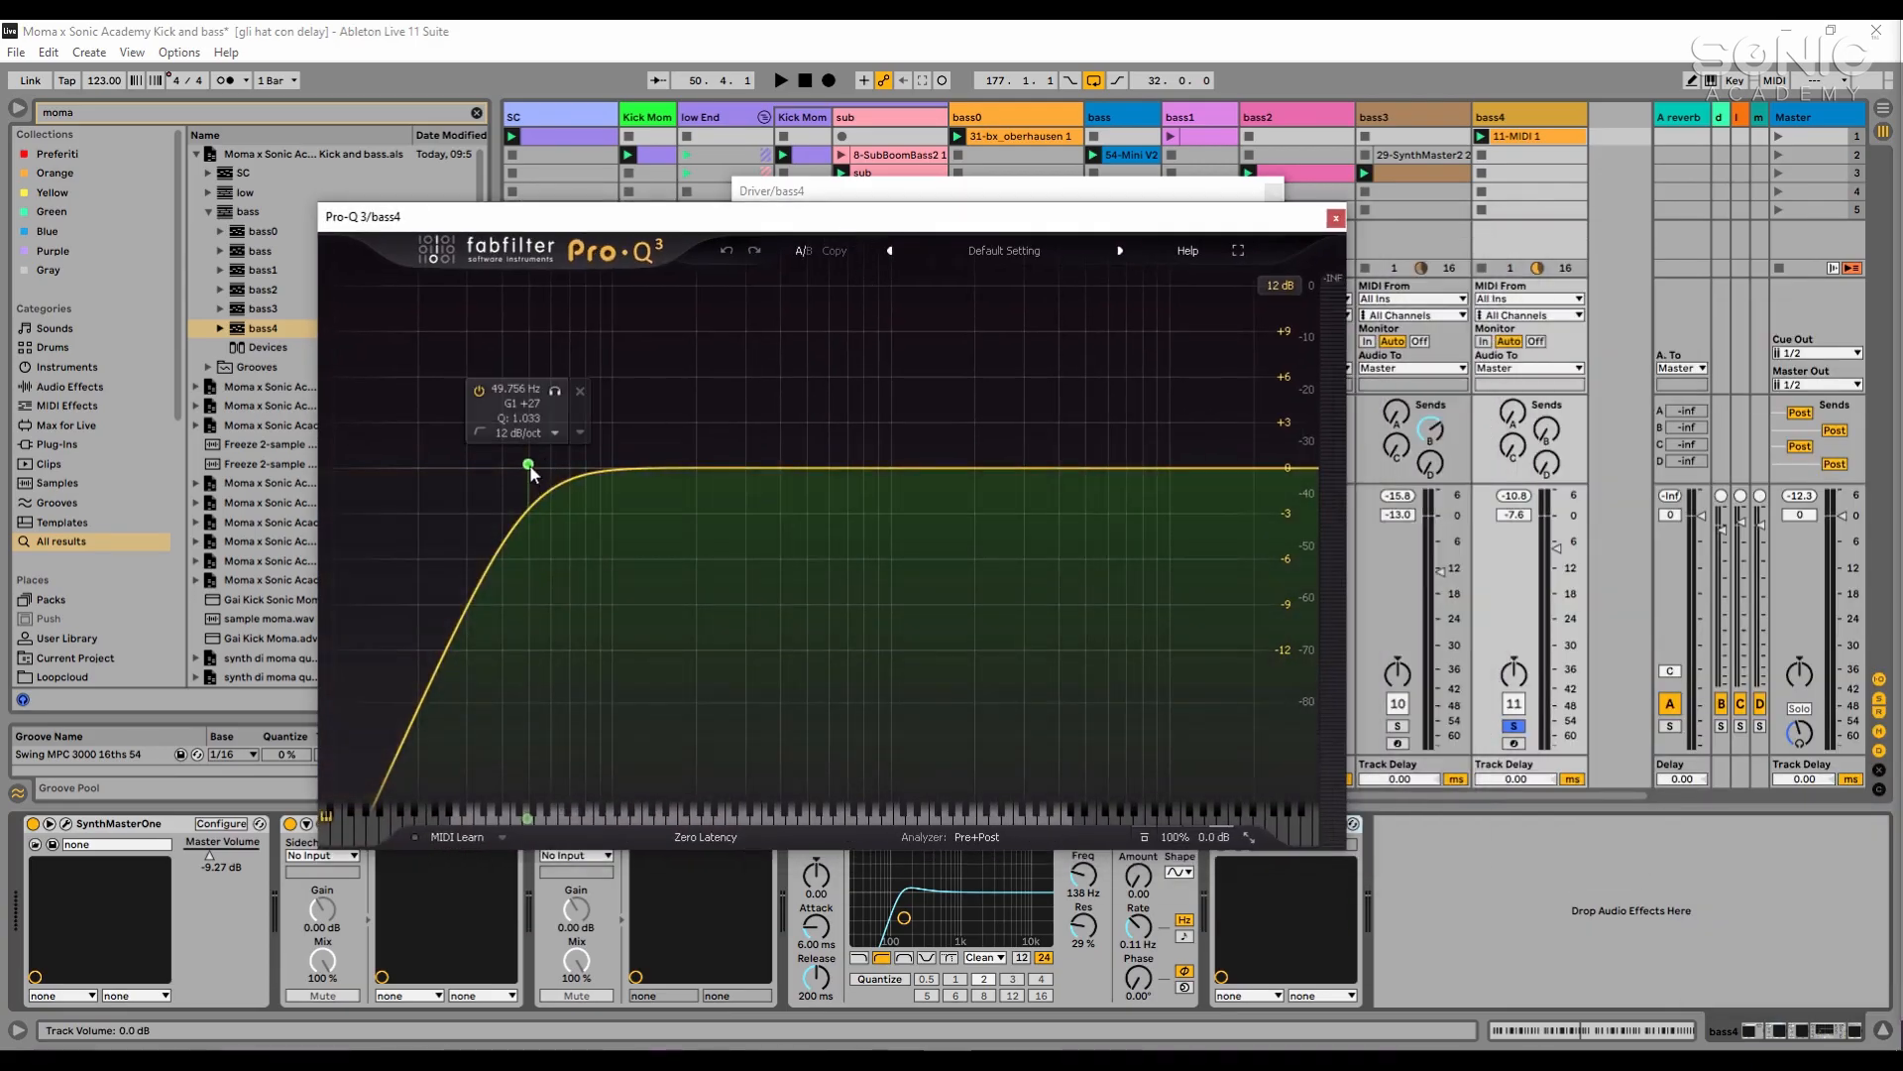
# - Add a 30 dB/oct high cut at about 6385 Hz in bass4's Pro-Q 3 and close the Pro-Q 3 and Driver windows
pyautogui.press('space')
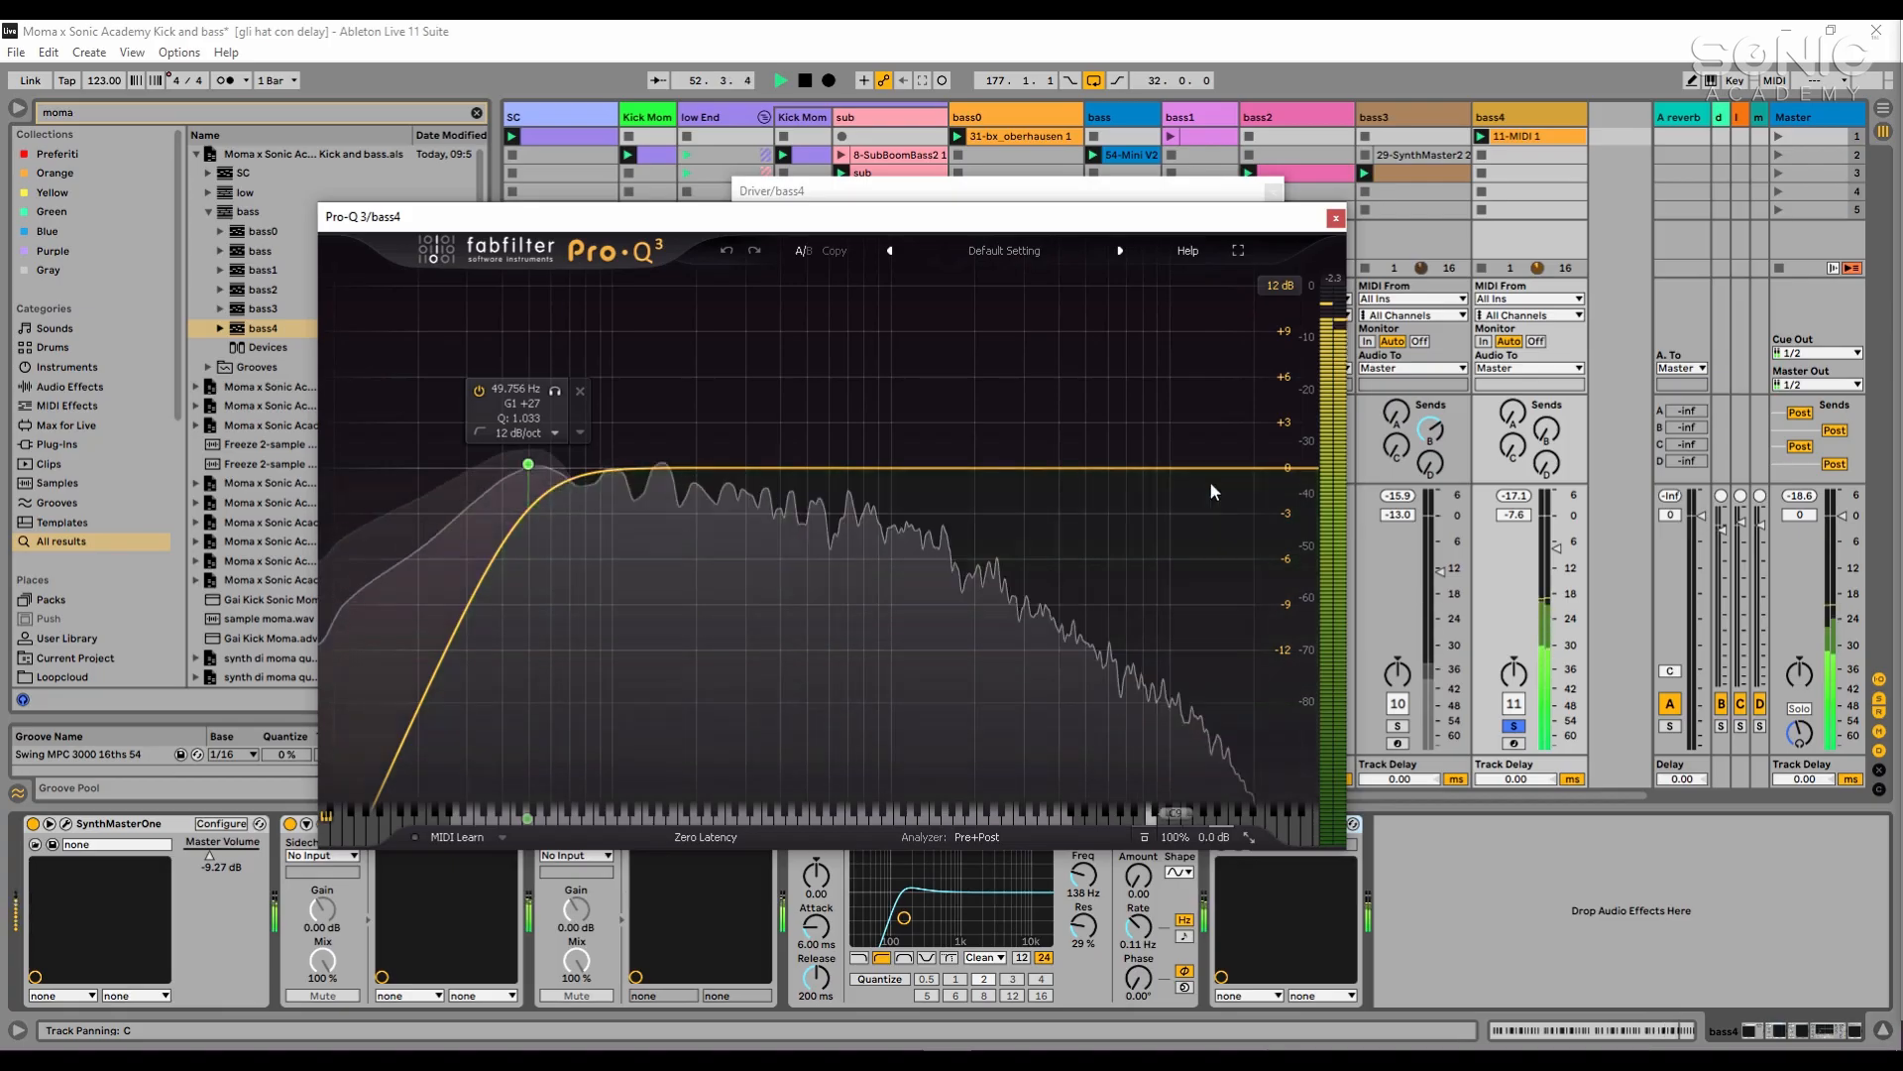
pyautogui.moveTo(1277, 476); pyautogui.dragTo(1117, 478)
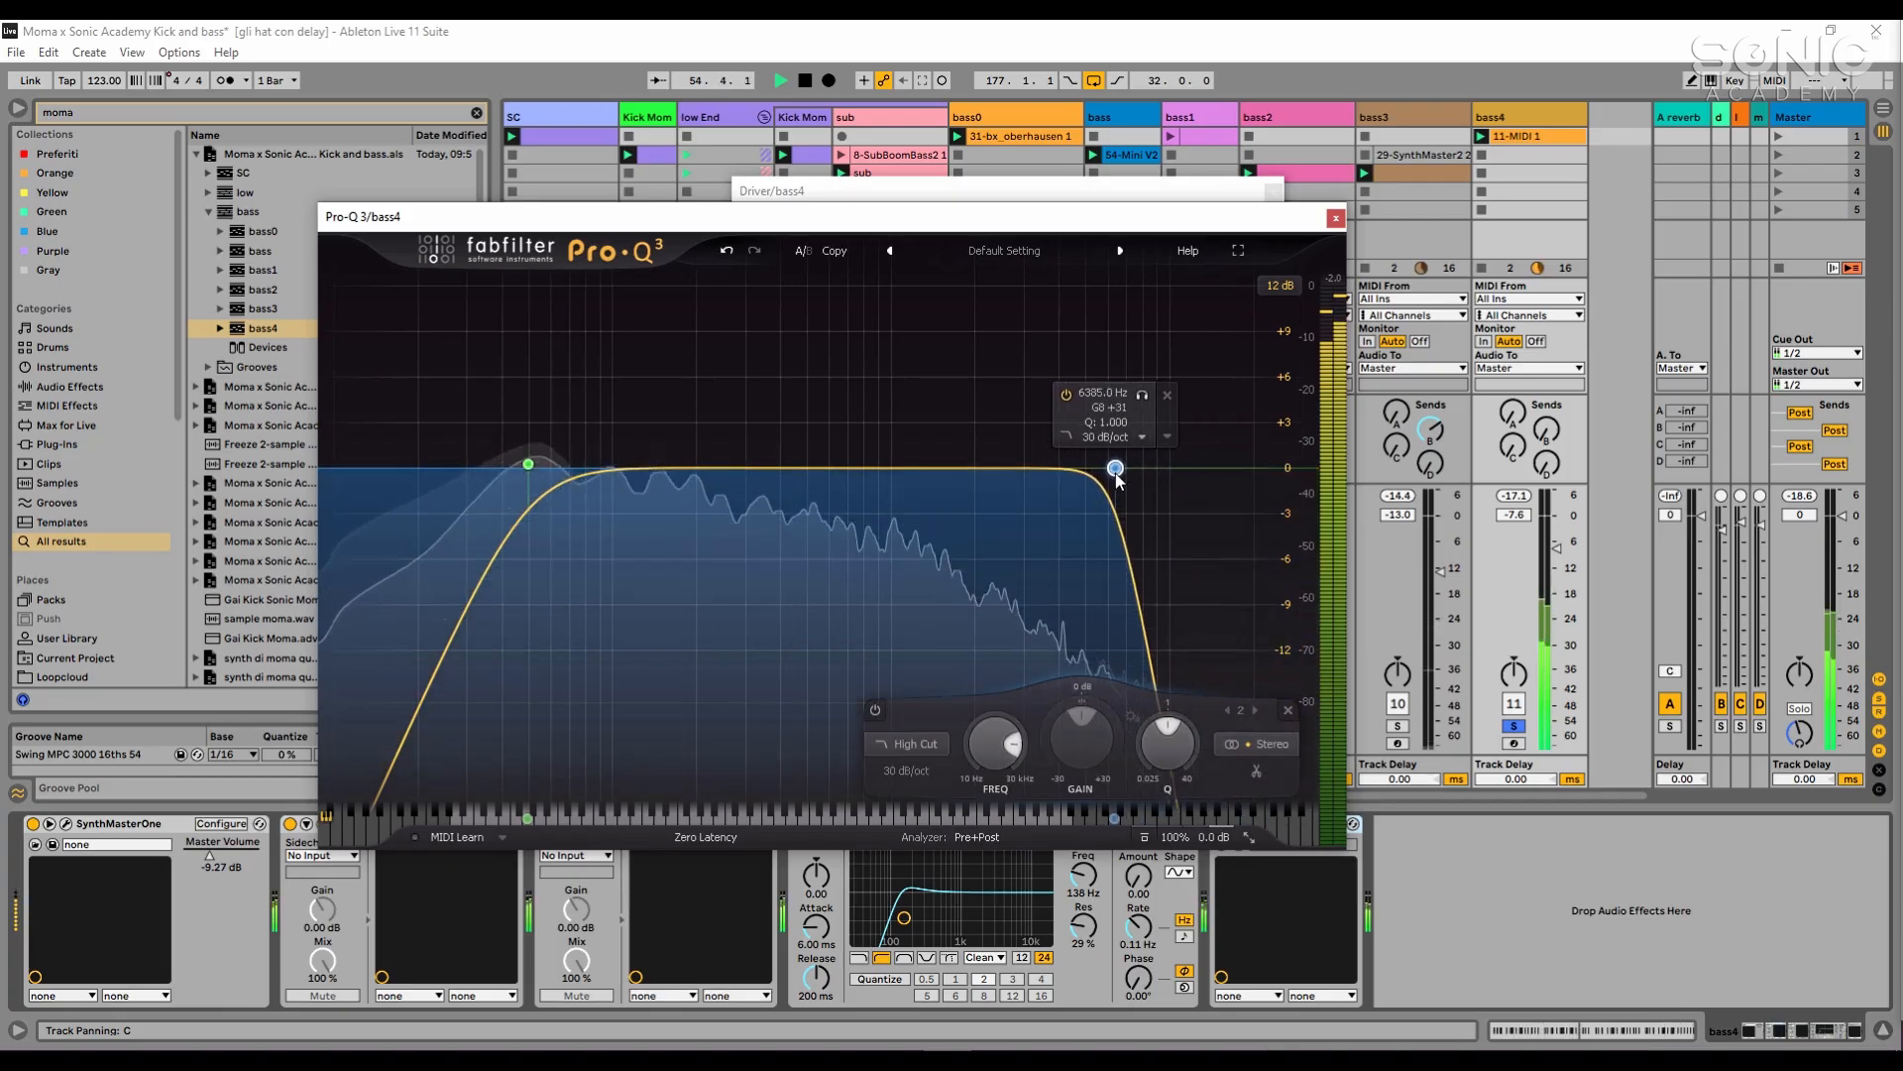
pyautogui.click(1335, 217)
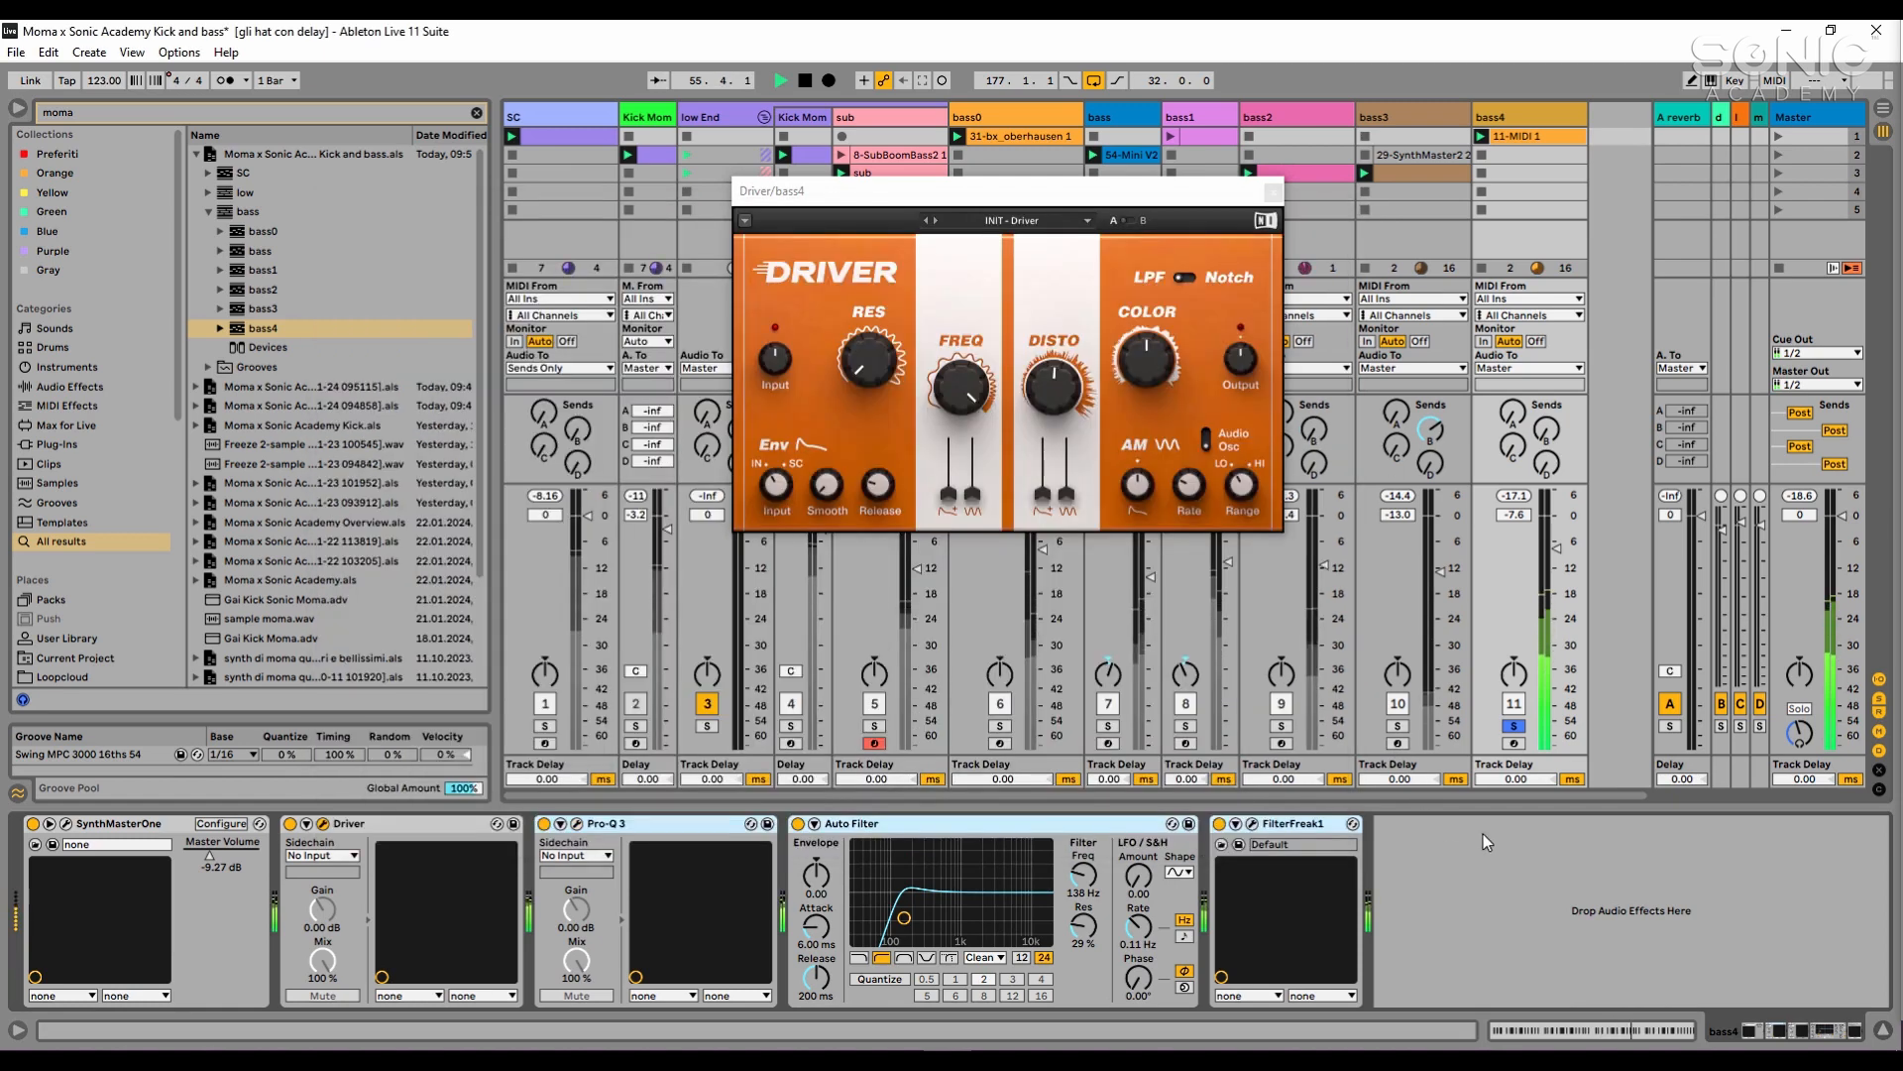
pyautogui.click(1273, 191)
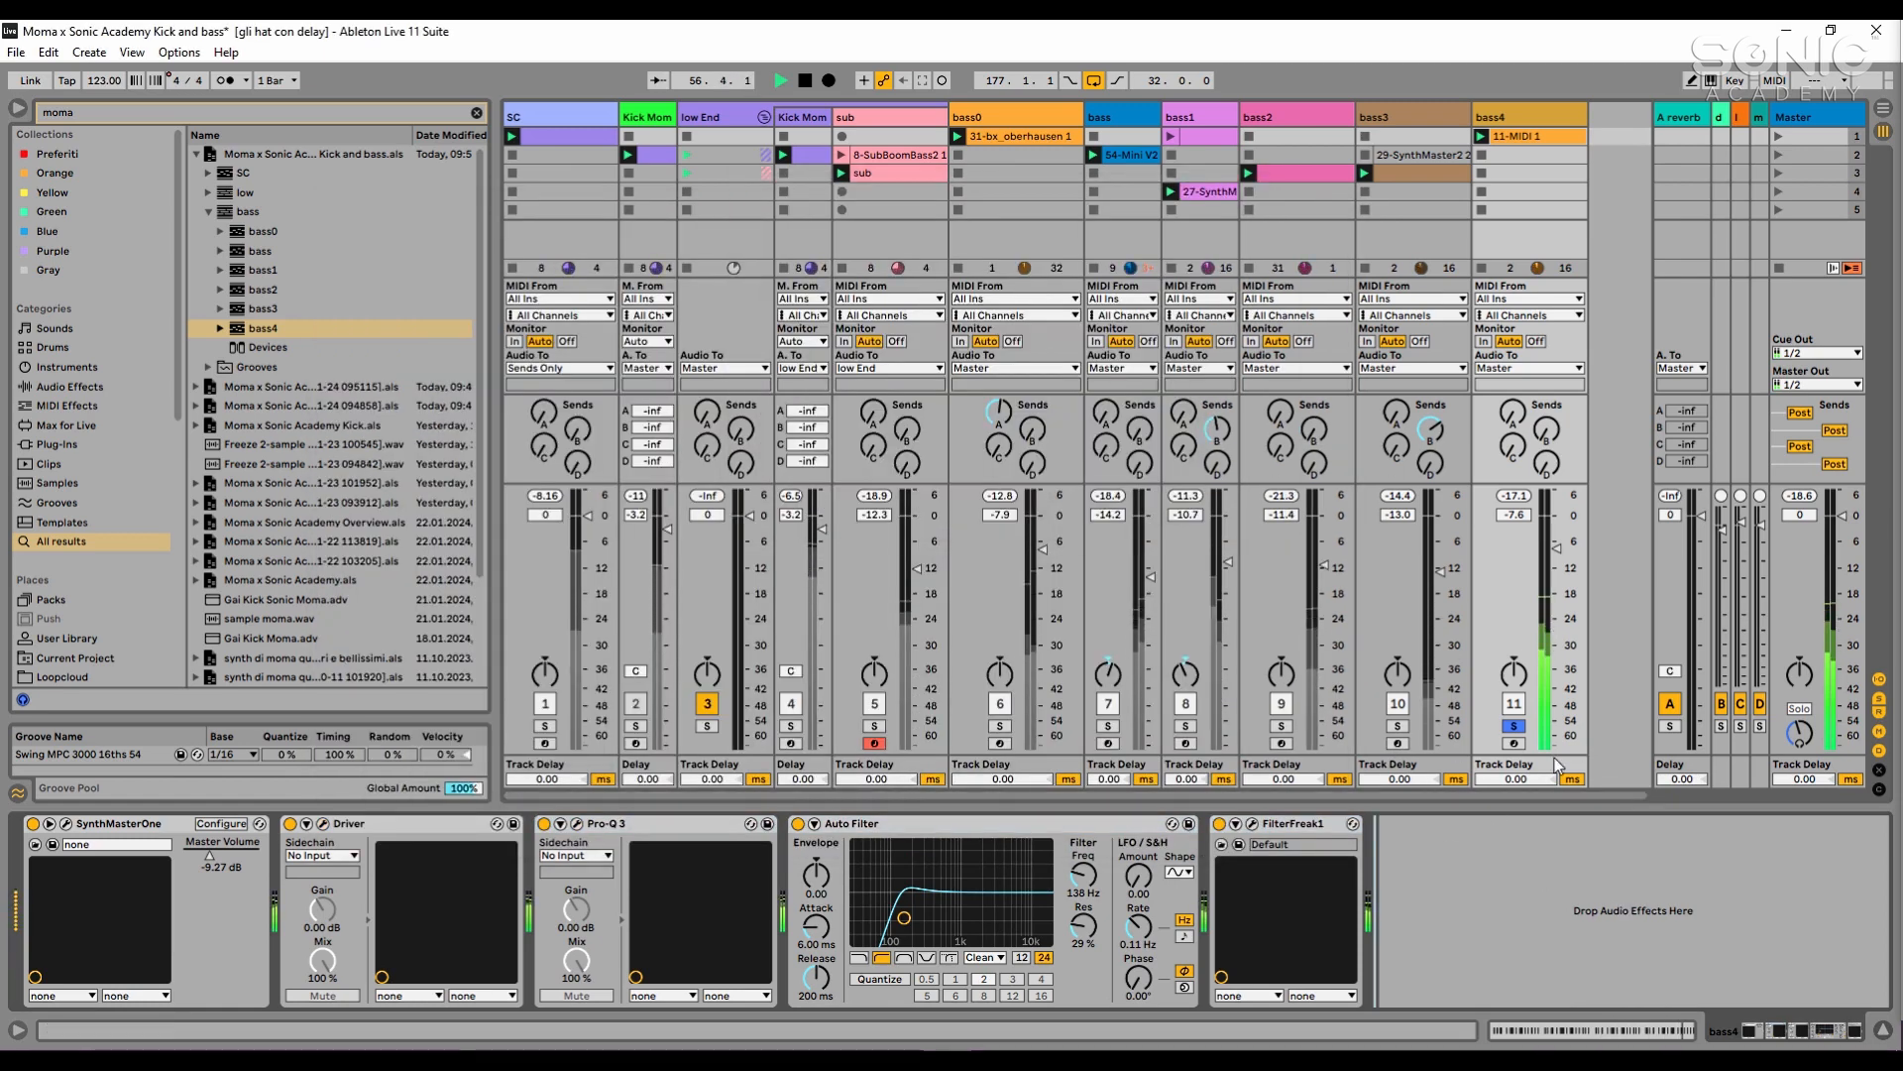
# - Select bass4's Auto Filter and examine its high-pass filter while playing the track
pyautogui.press('space')
pyautogui.click(694, 833)
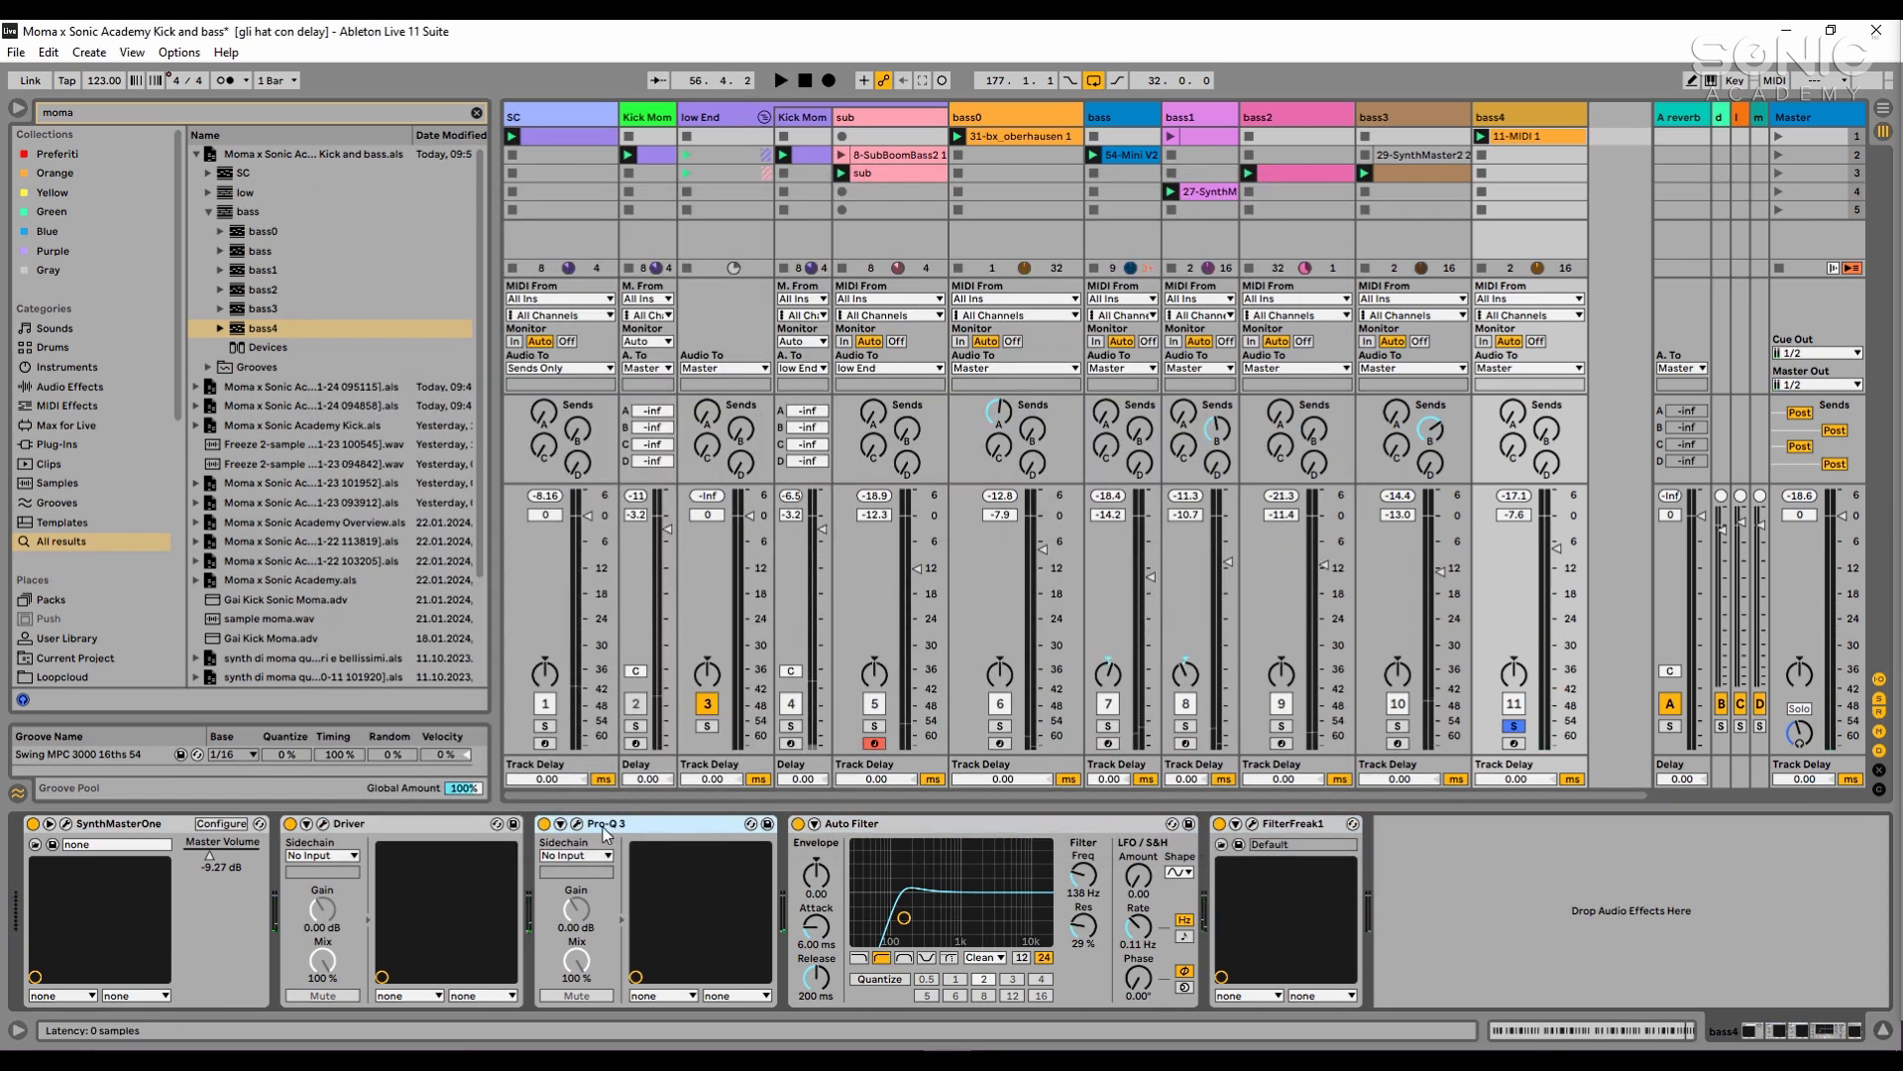
pyautogui.click(870, 824)
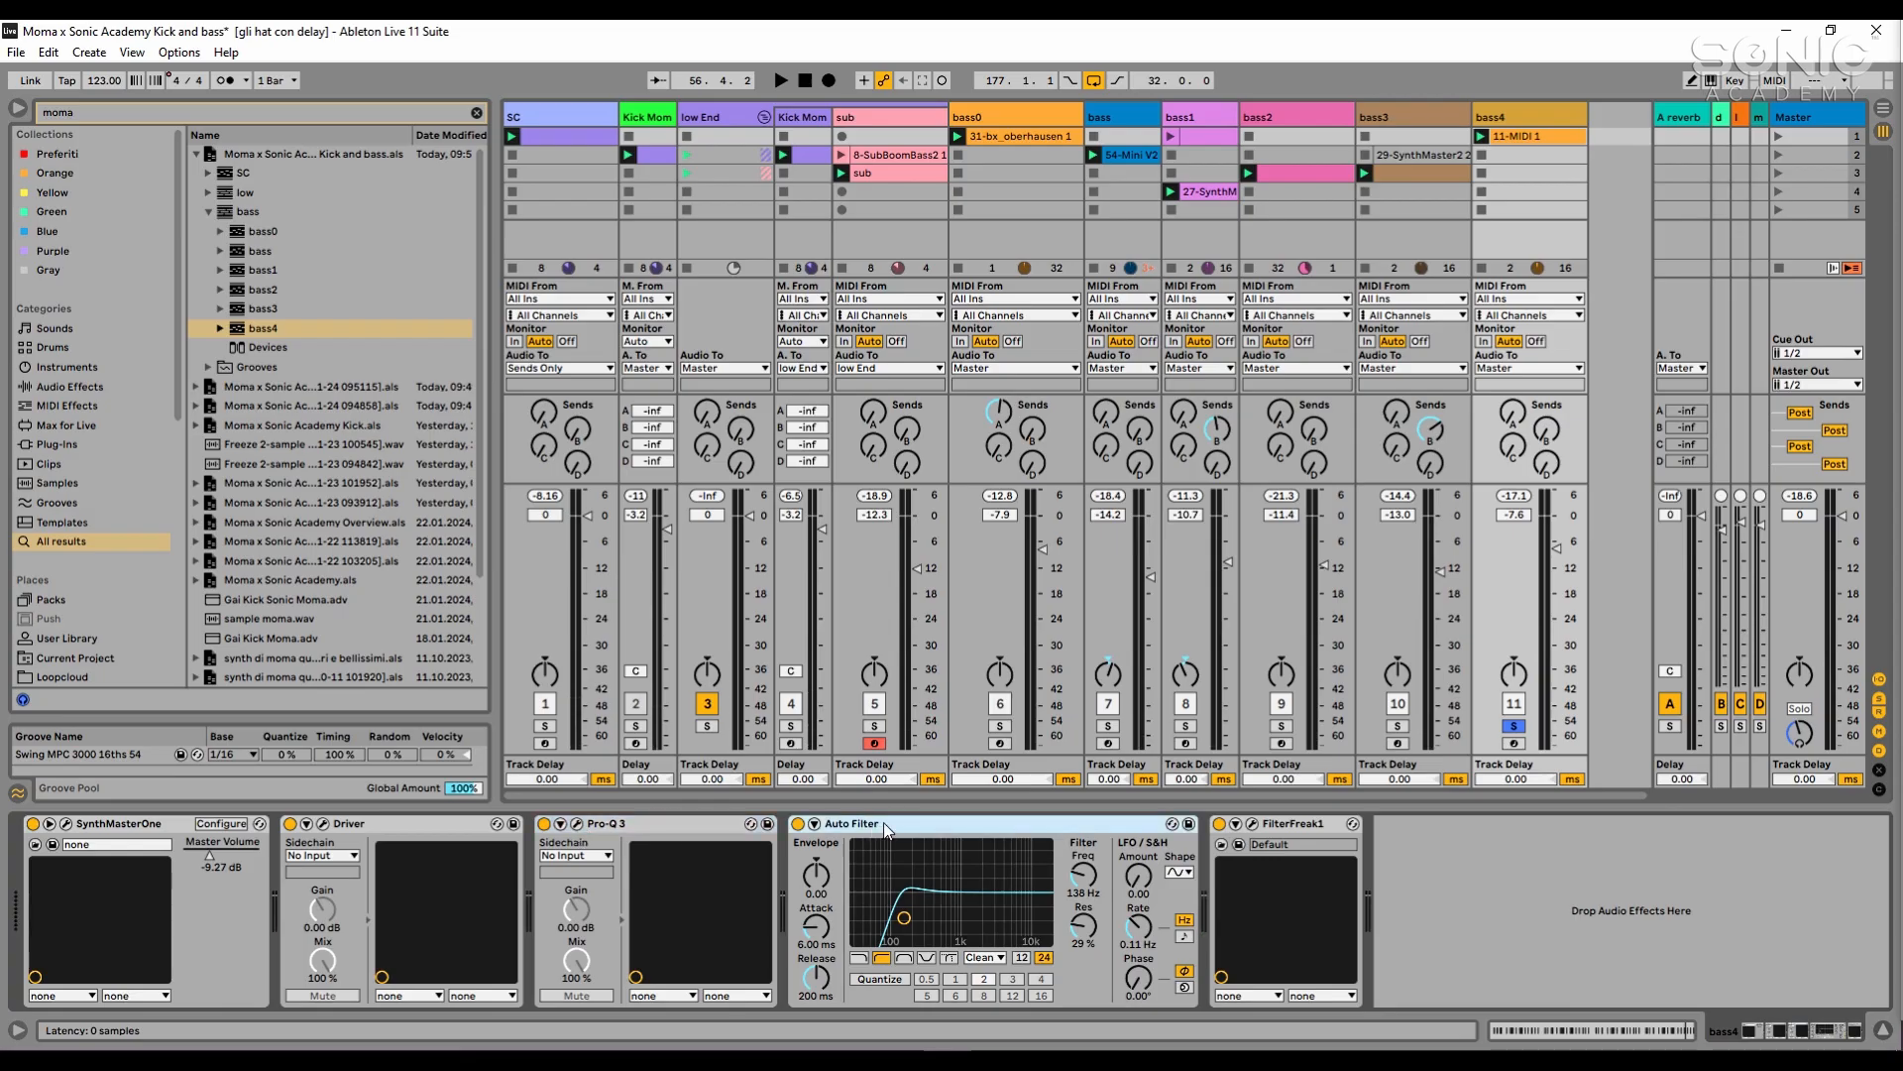
pyautogui.press('space')
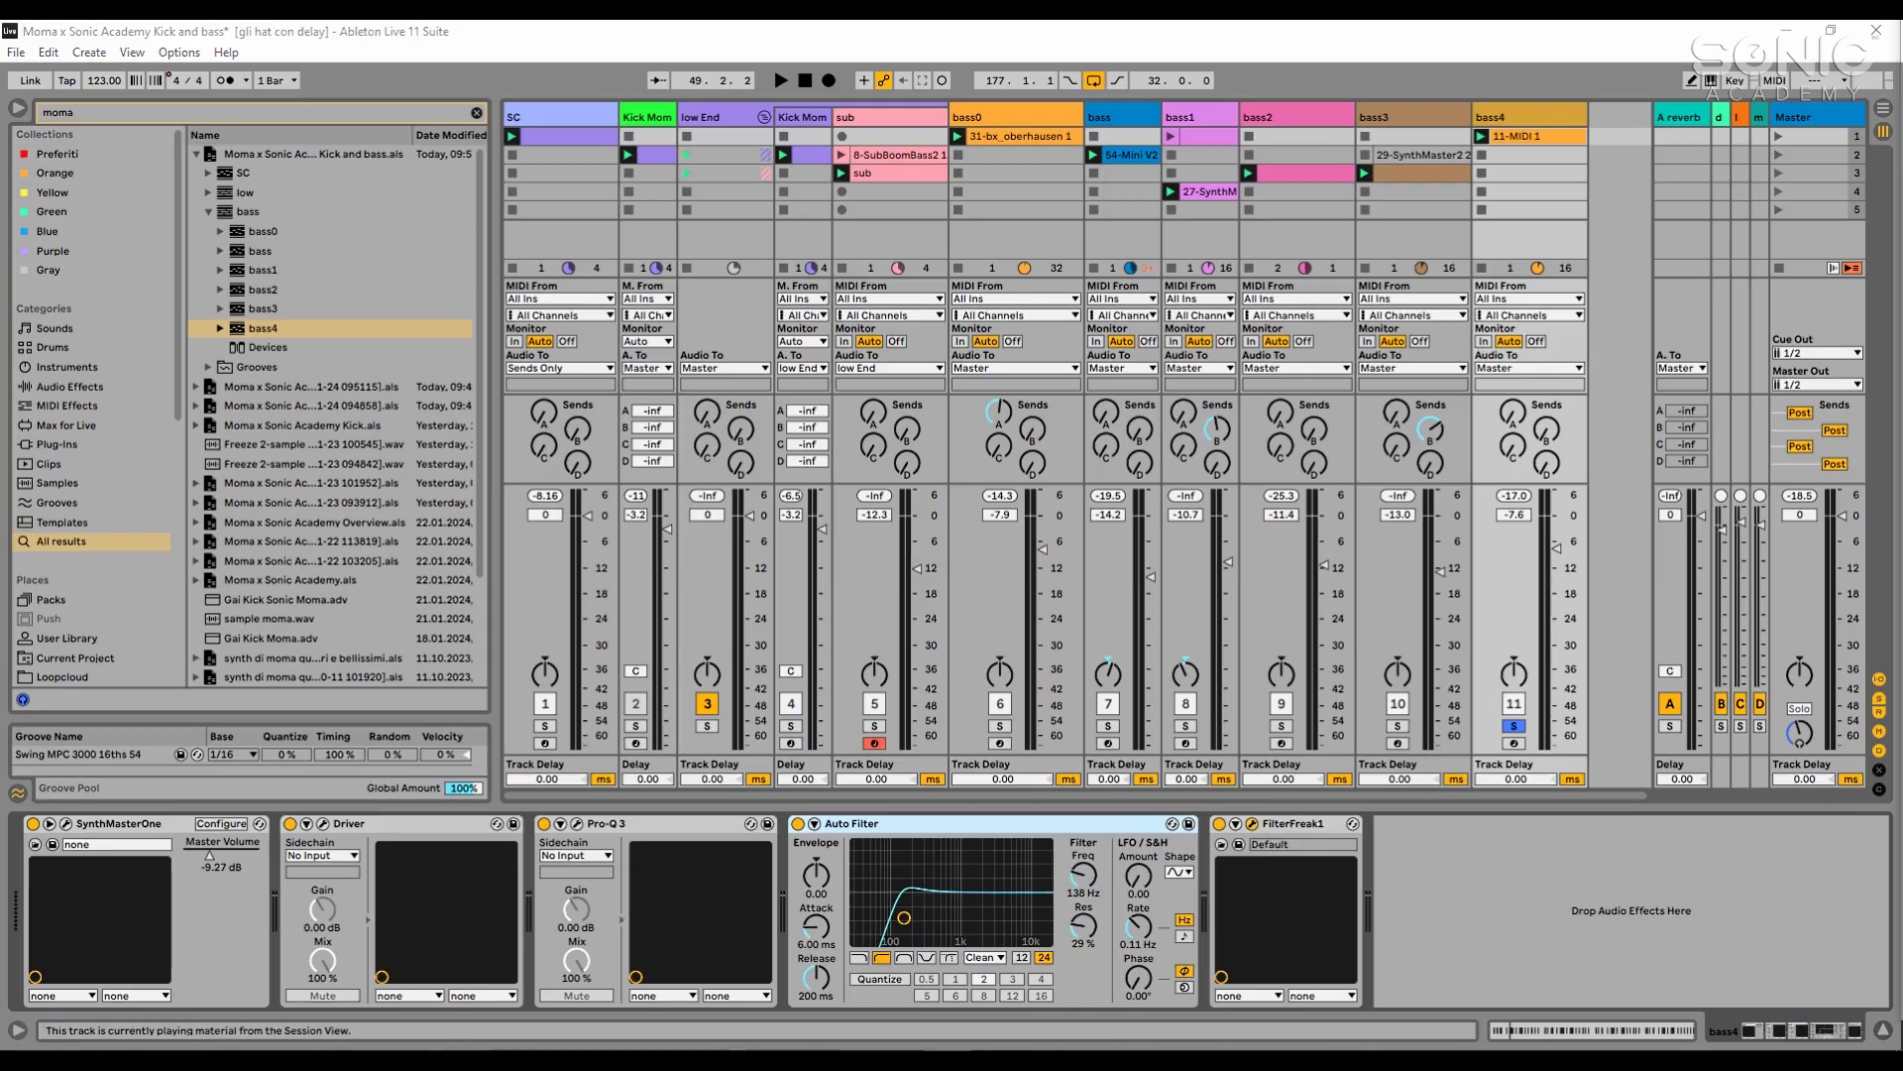
# - Examine the mix and frequency settings of bass4's FilterFreak1 during playback, then close its plugin window
pyautogui.moveTo(1902, 303); pyautogui.dragTo(1272, 266)
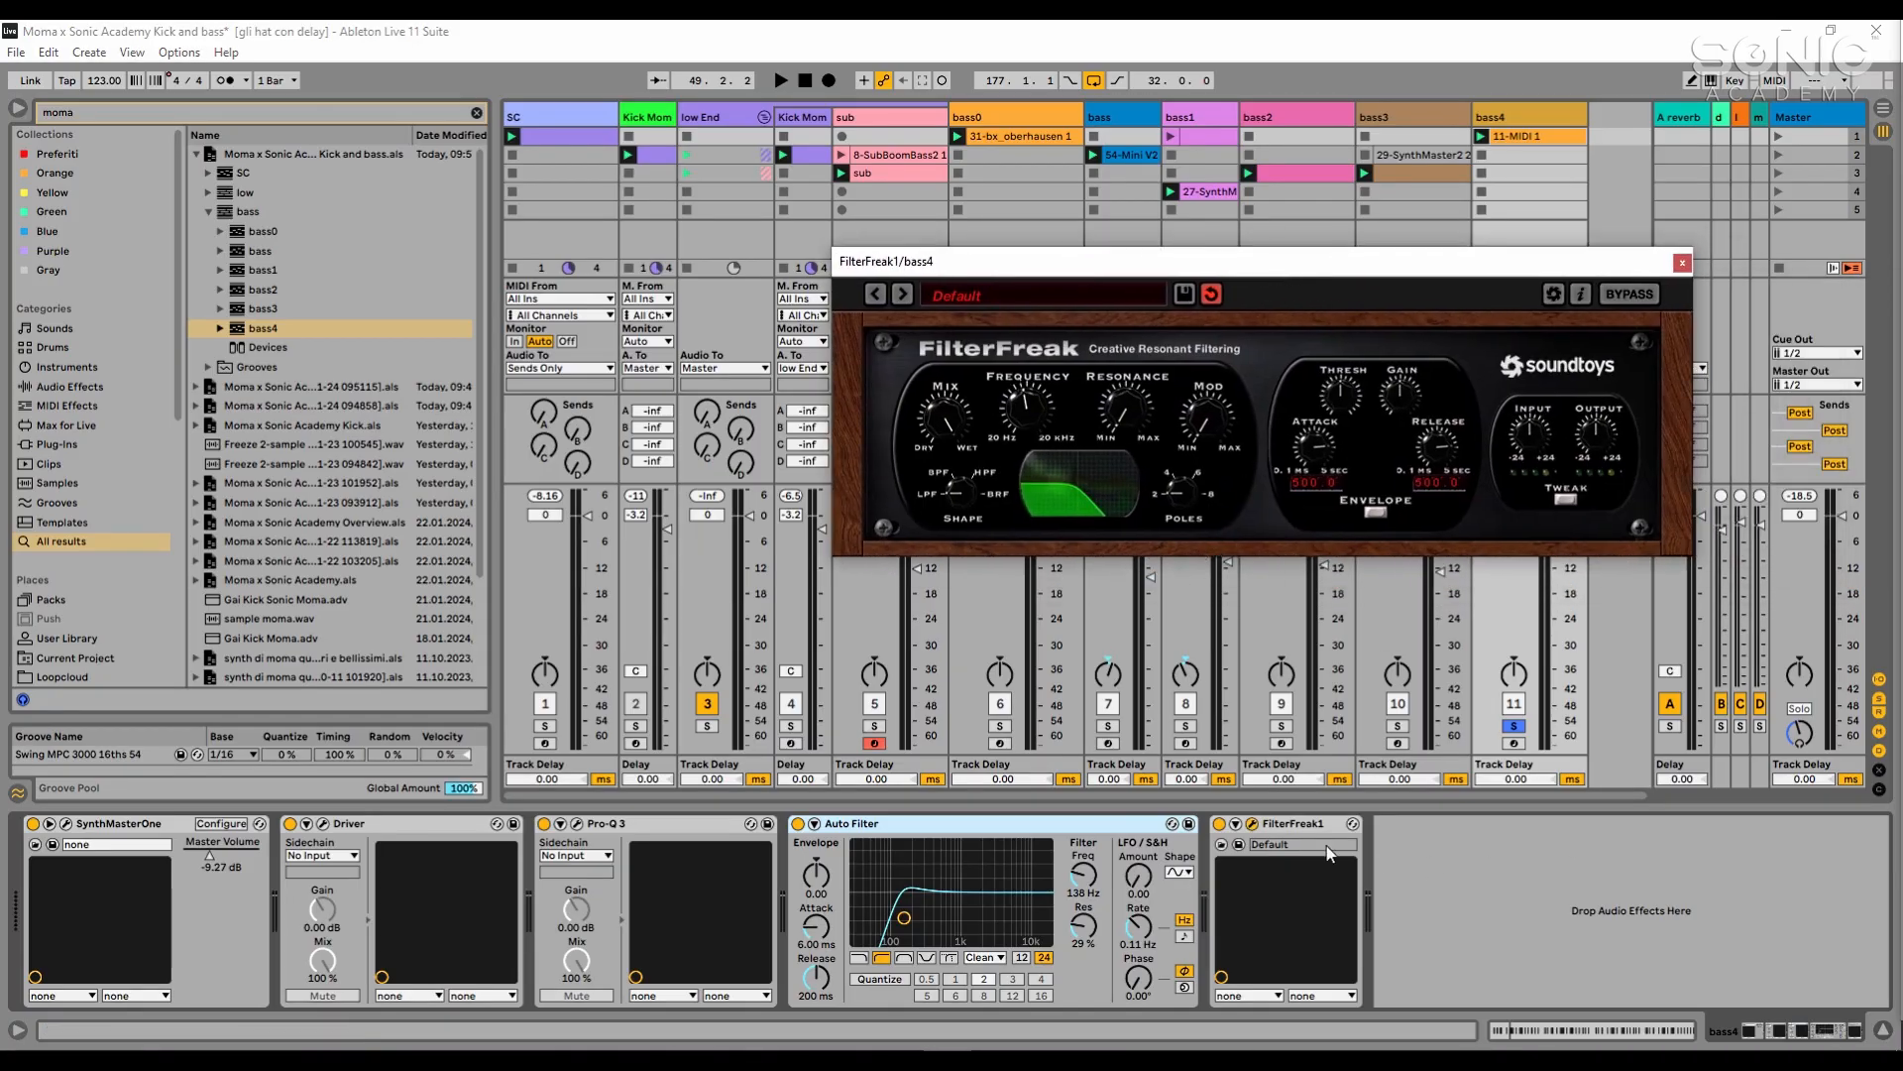
pyautogui.click(1450, 902)
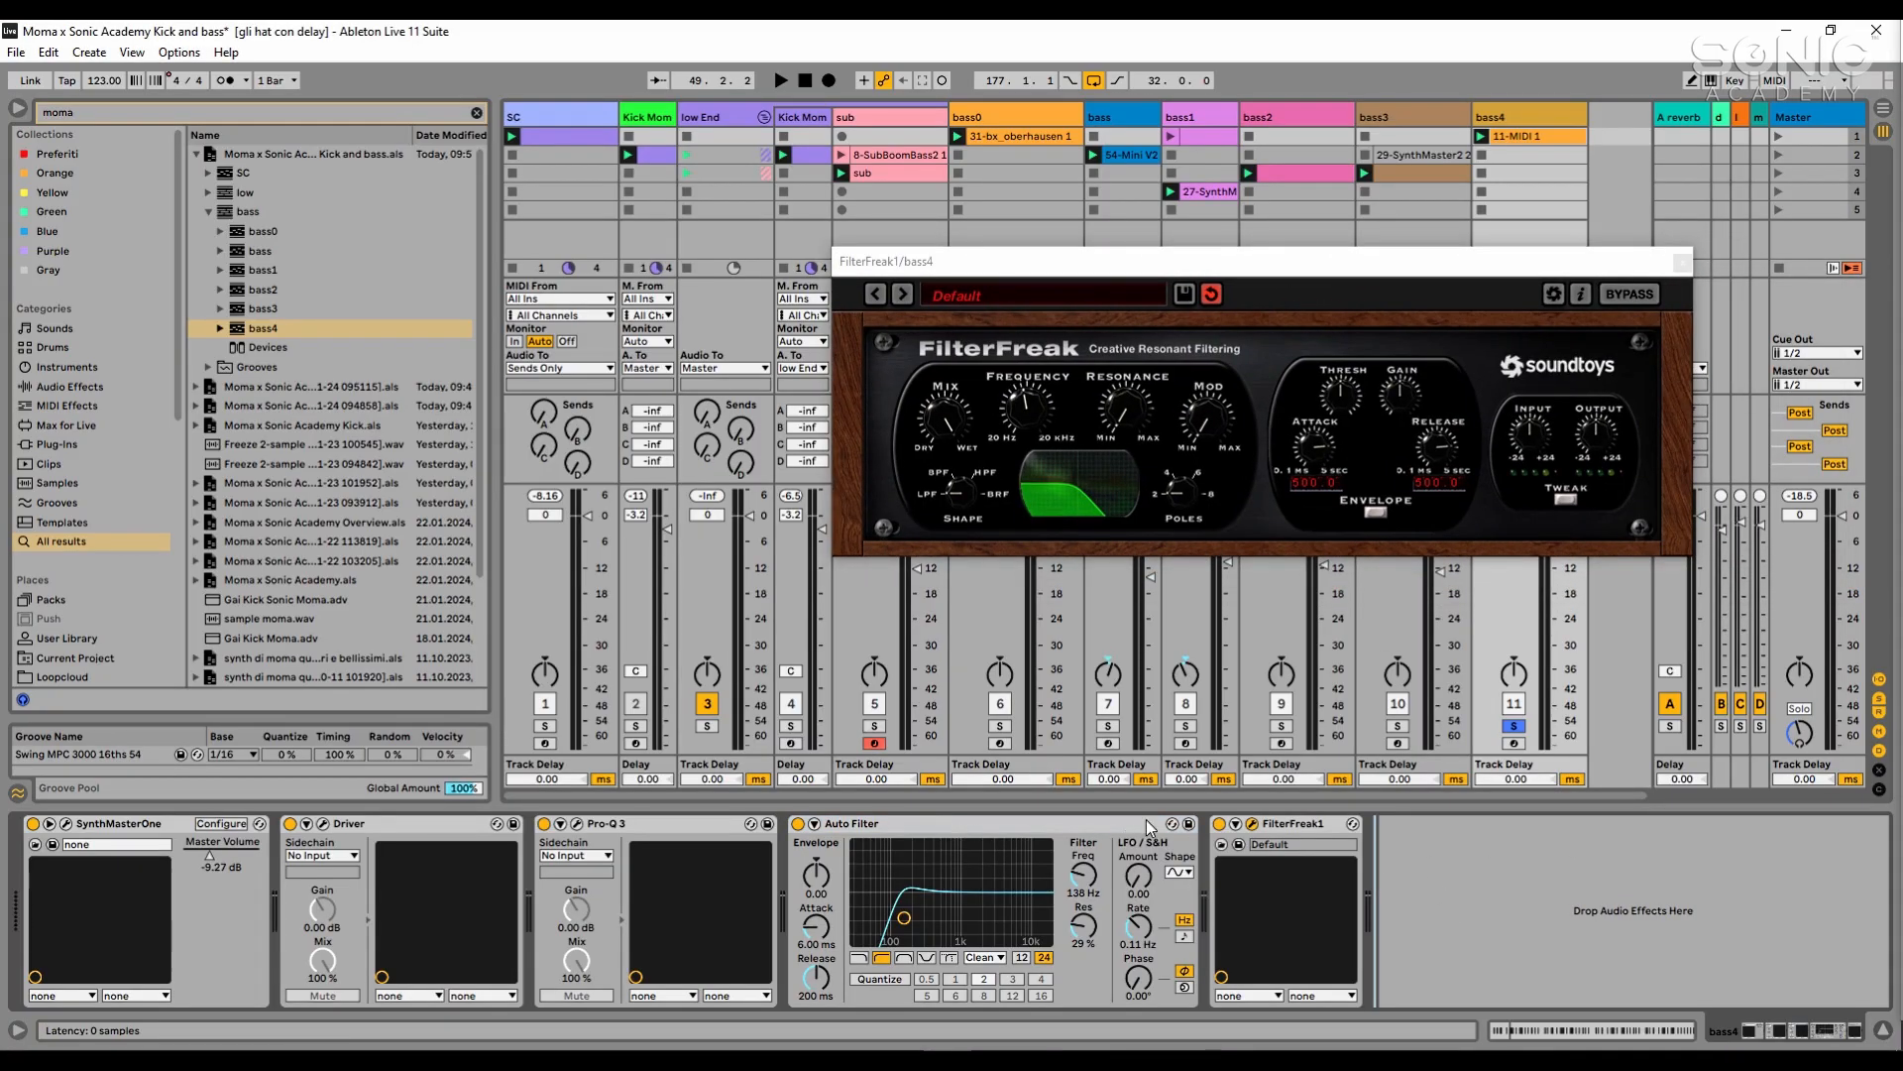
pyautogui.click(945, 414)
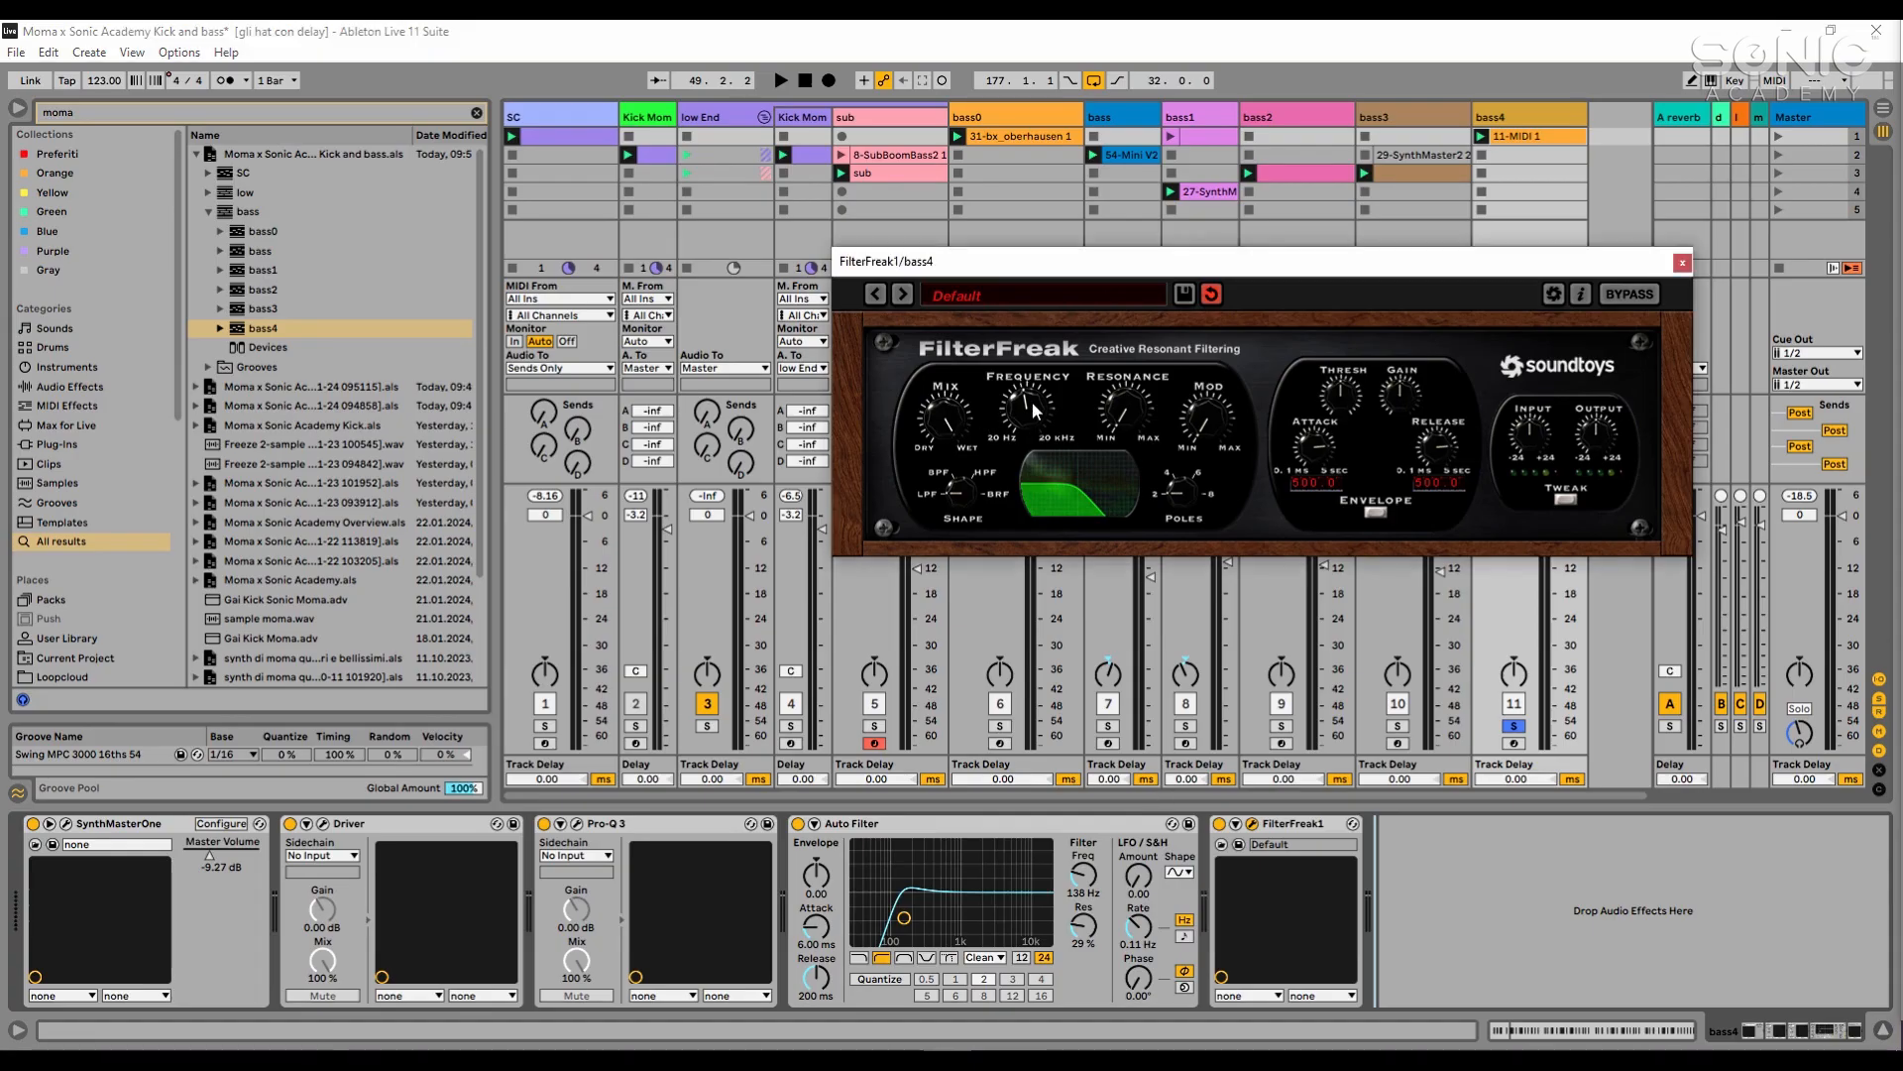
pyautogui.moveTo(1032, 402)
pyautogui.mouseDown()
pyautogui.moveTo(1027, 430)
pyautogui.moveTo(1033, 374)
pyautogui.moveTo(1039, 422)
pyautogui.mouseUp()
pyautogui.press('space')
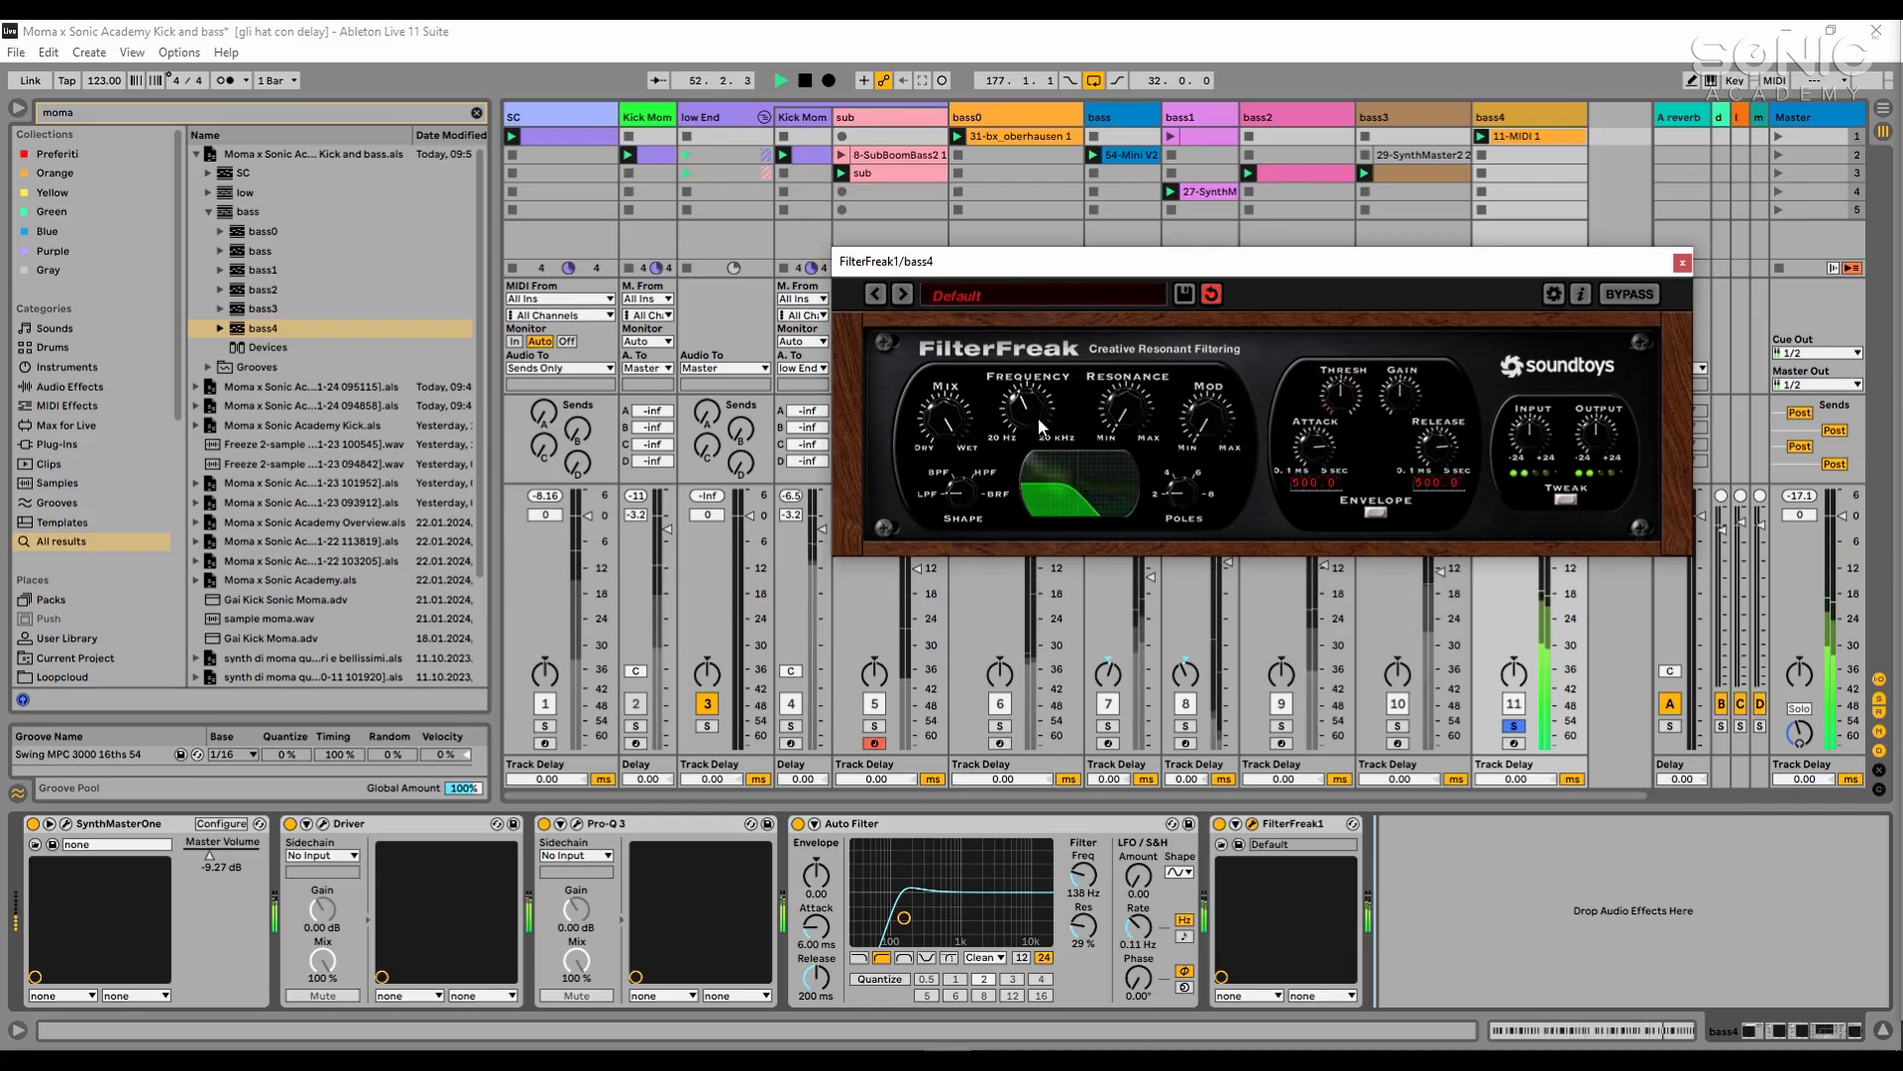
pyautogui.click(1682, 263)
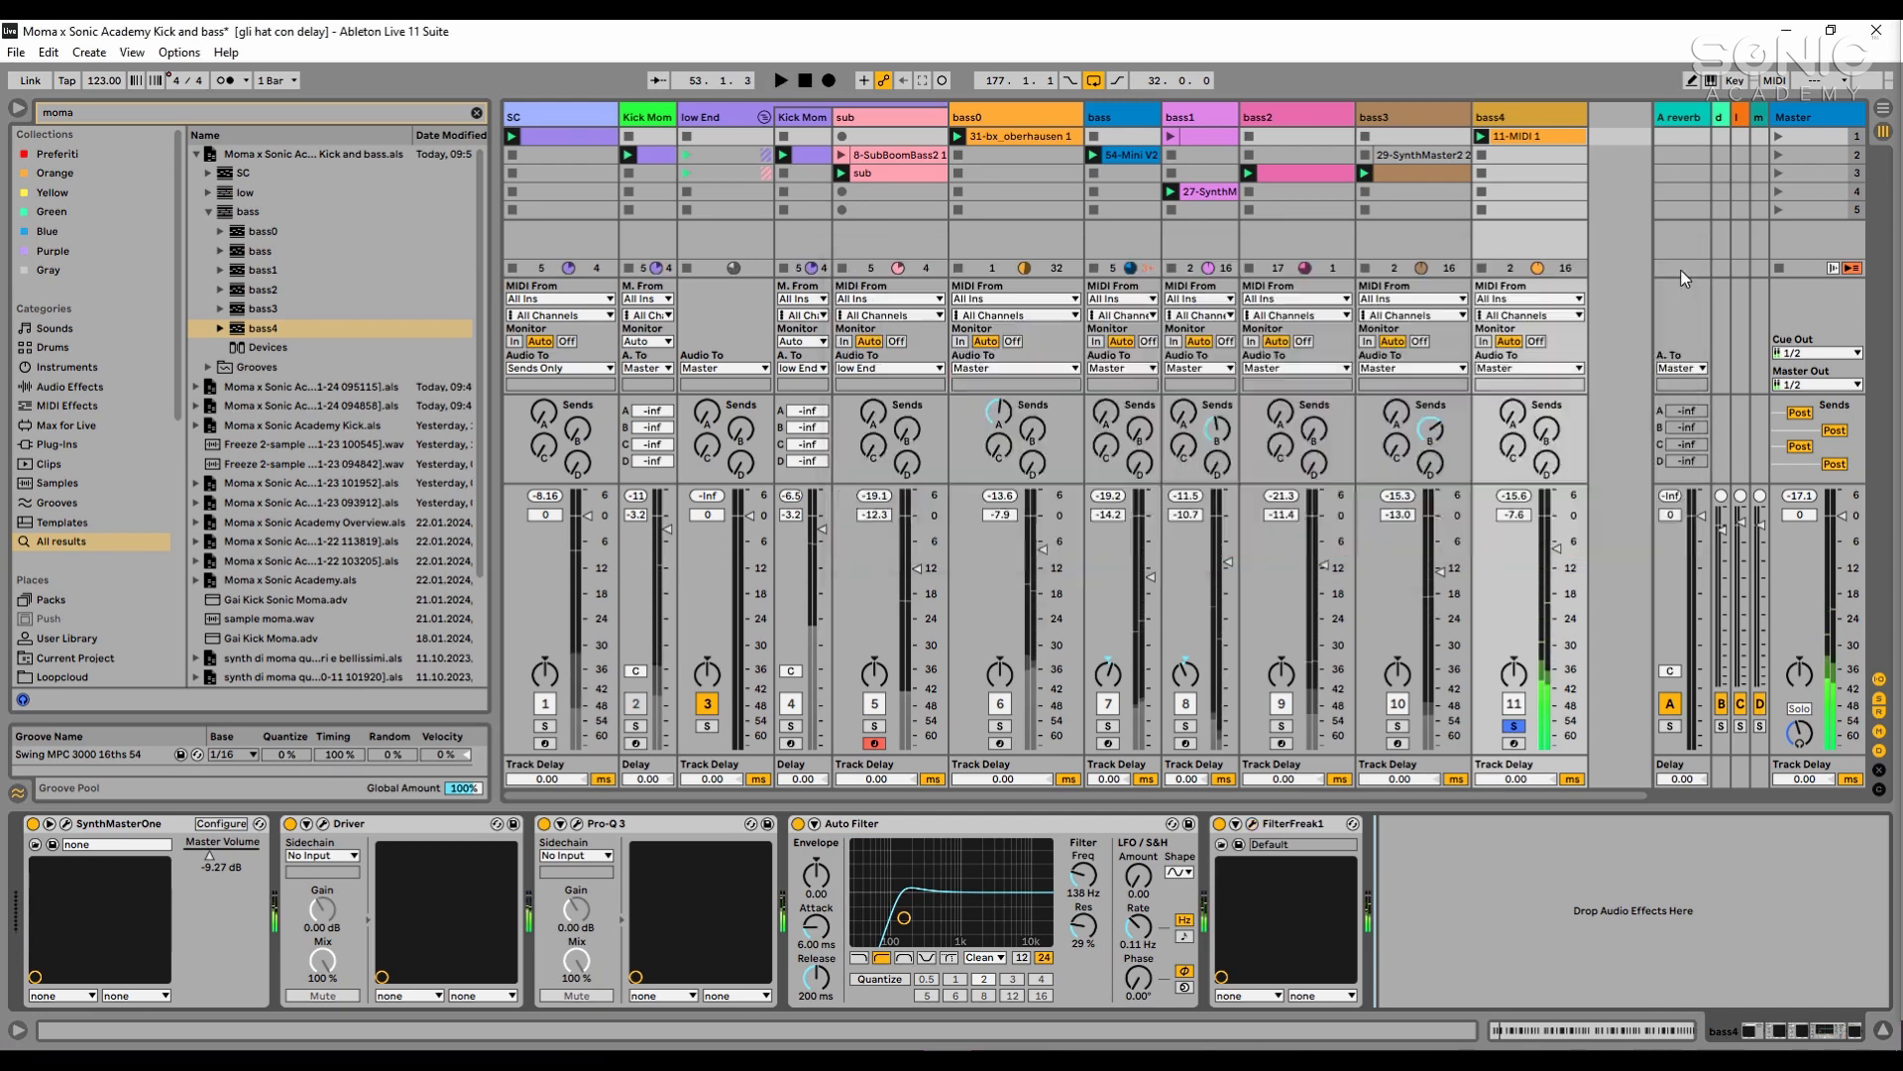
# - Copy bass3's sidechain Compressor to the end of bass4's effects chain and set bass4's volume to -7.9 dB during playback
pyautogui.click(1317, 823)
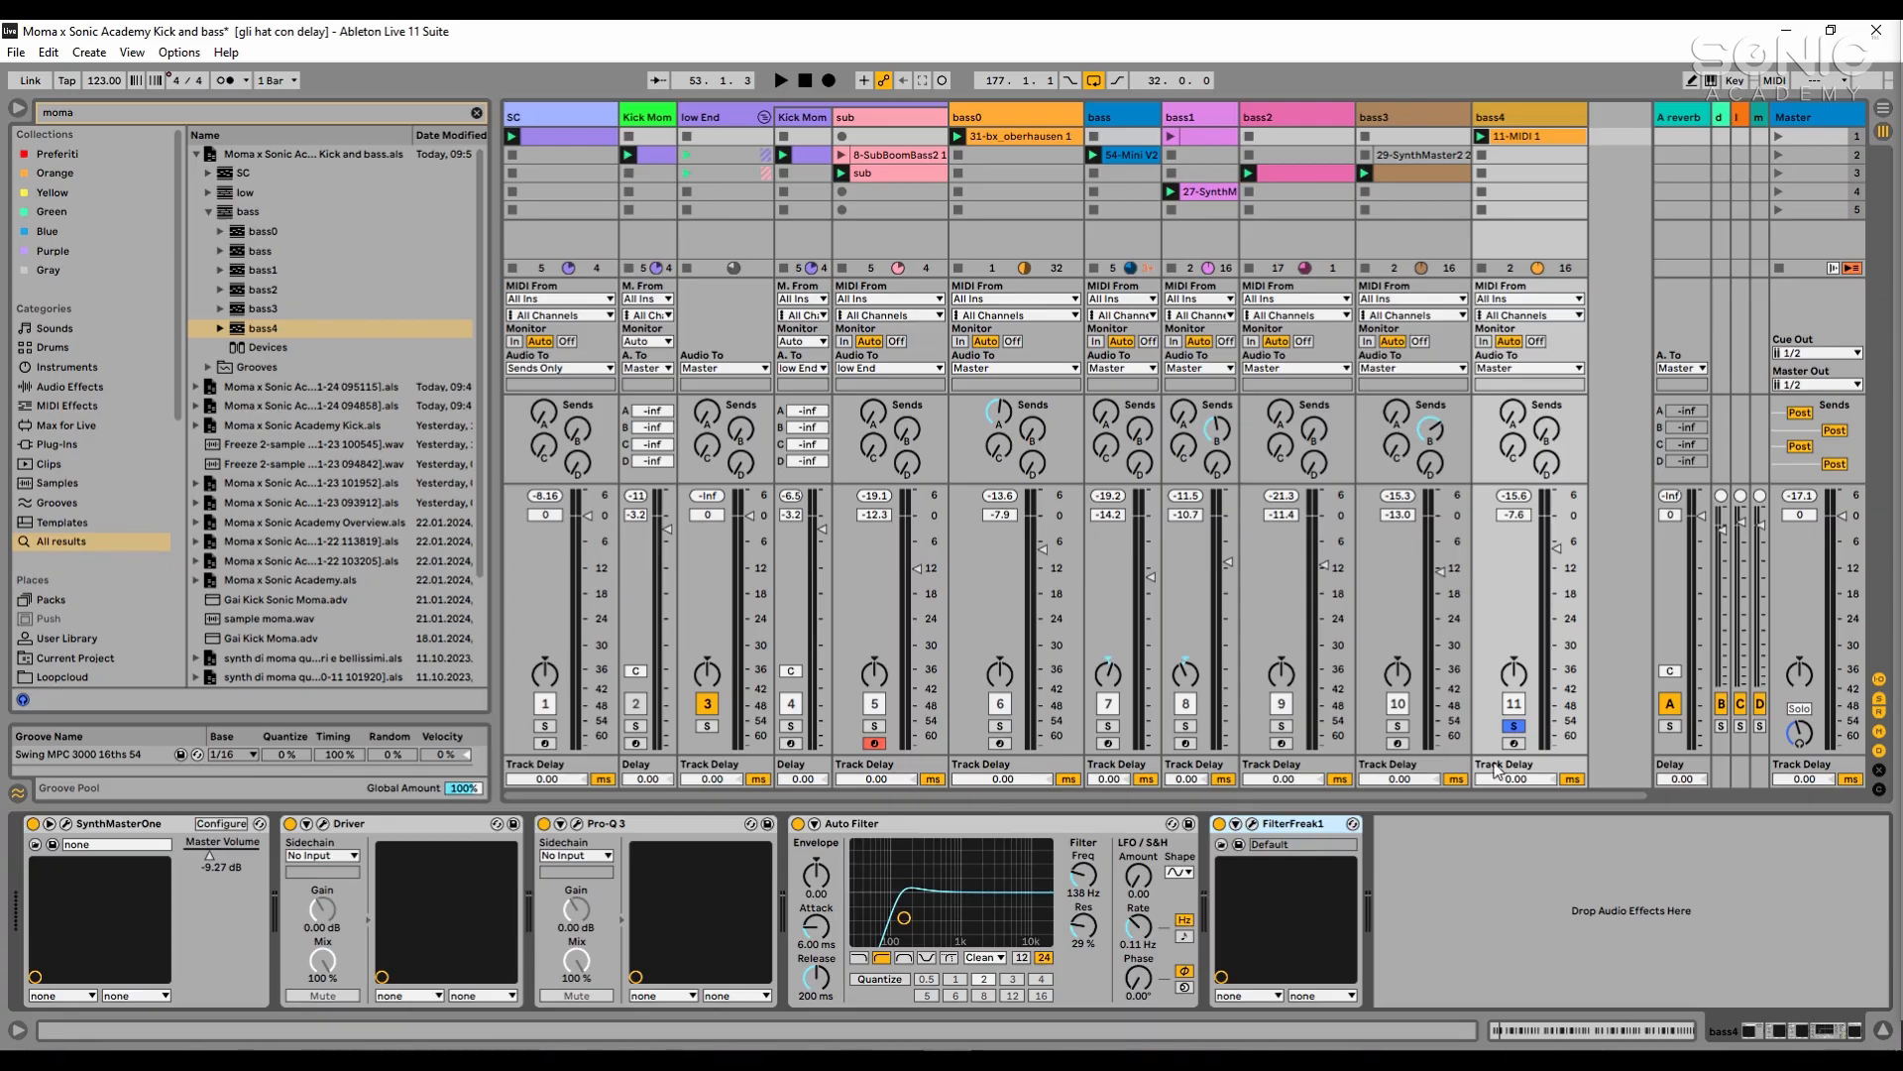
pyautogui.click(1400, 116)
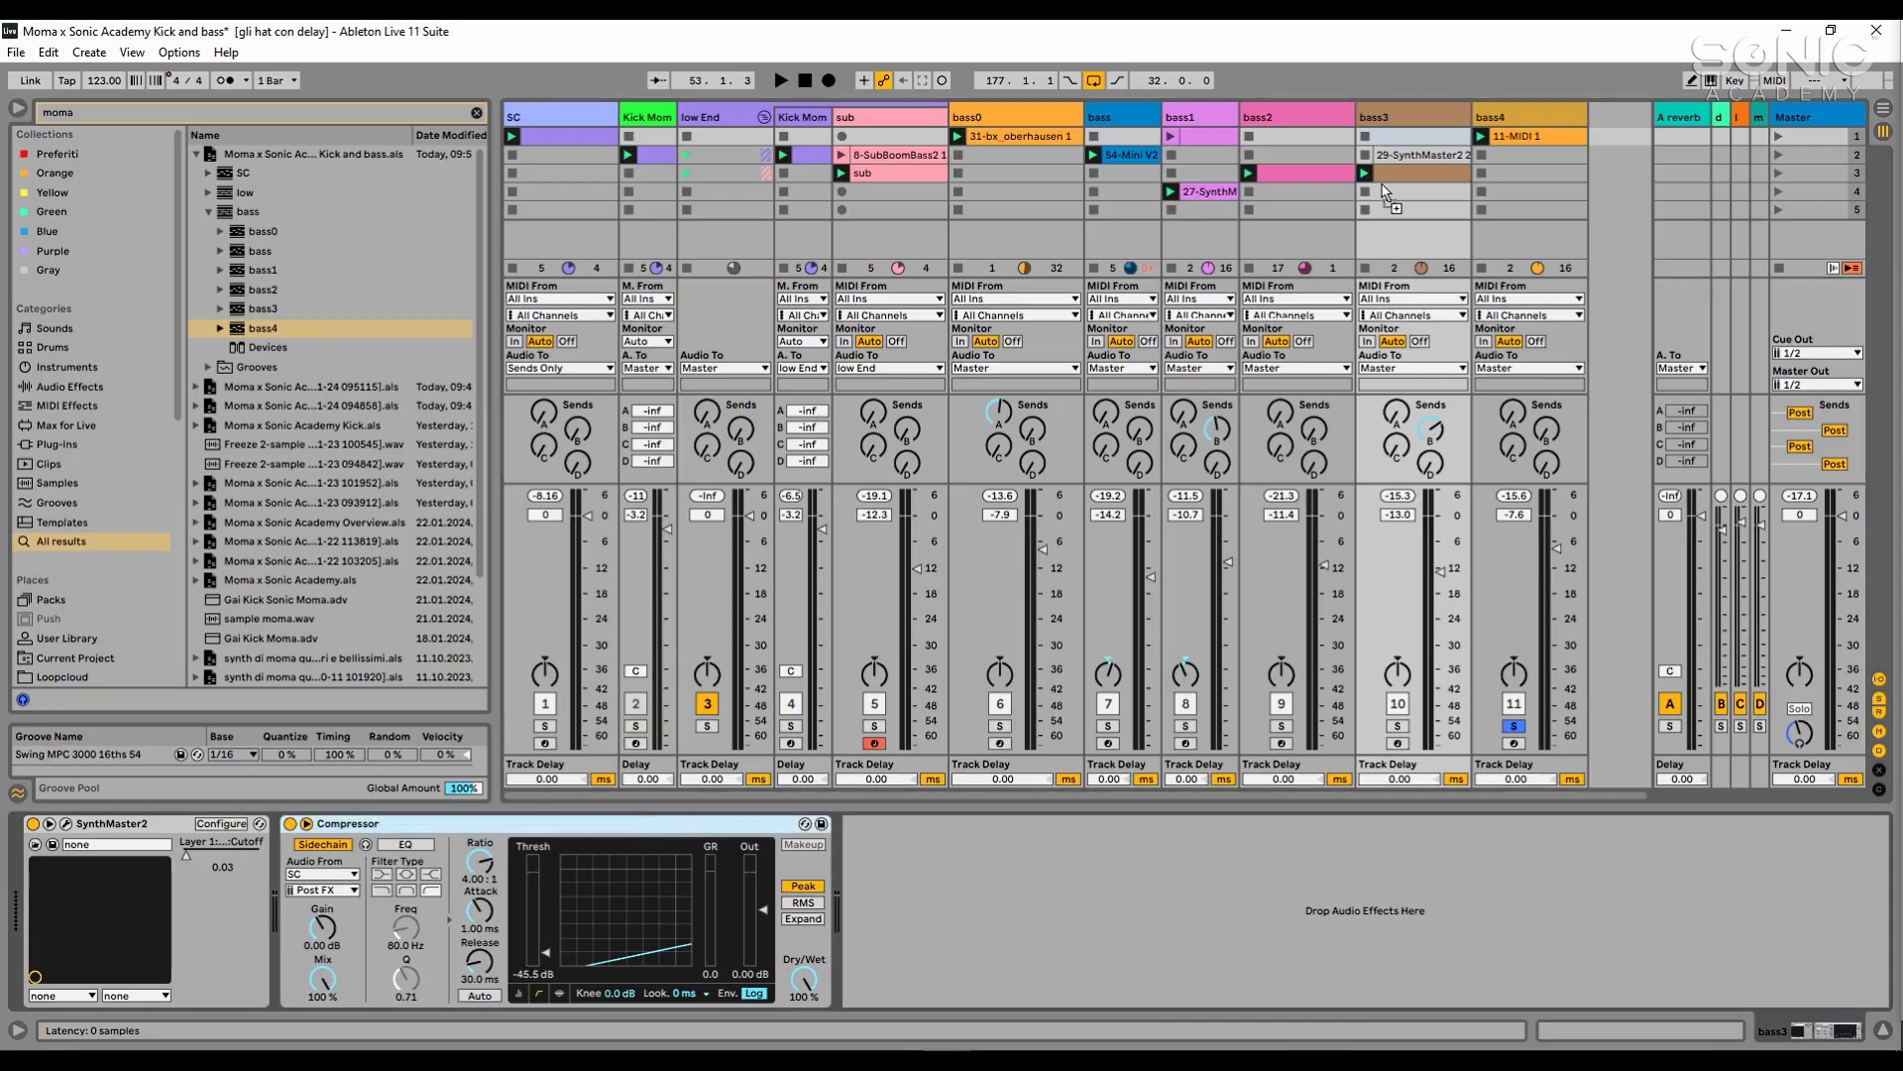
pyautogui.click(1537, 746)
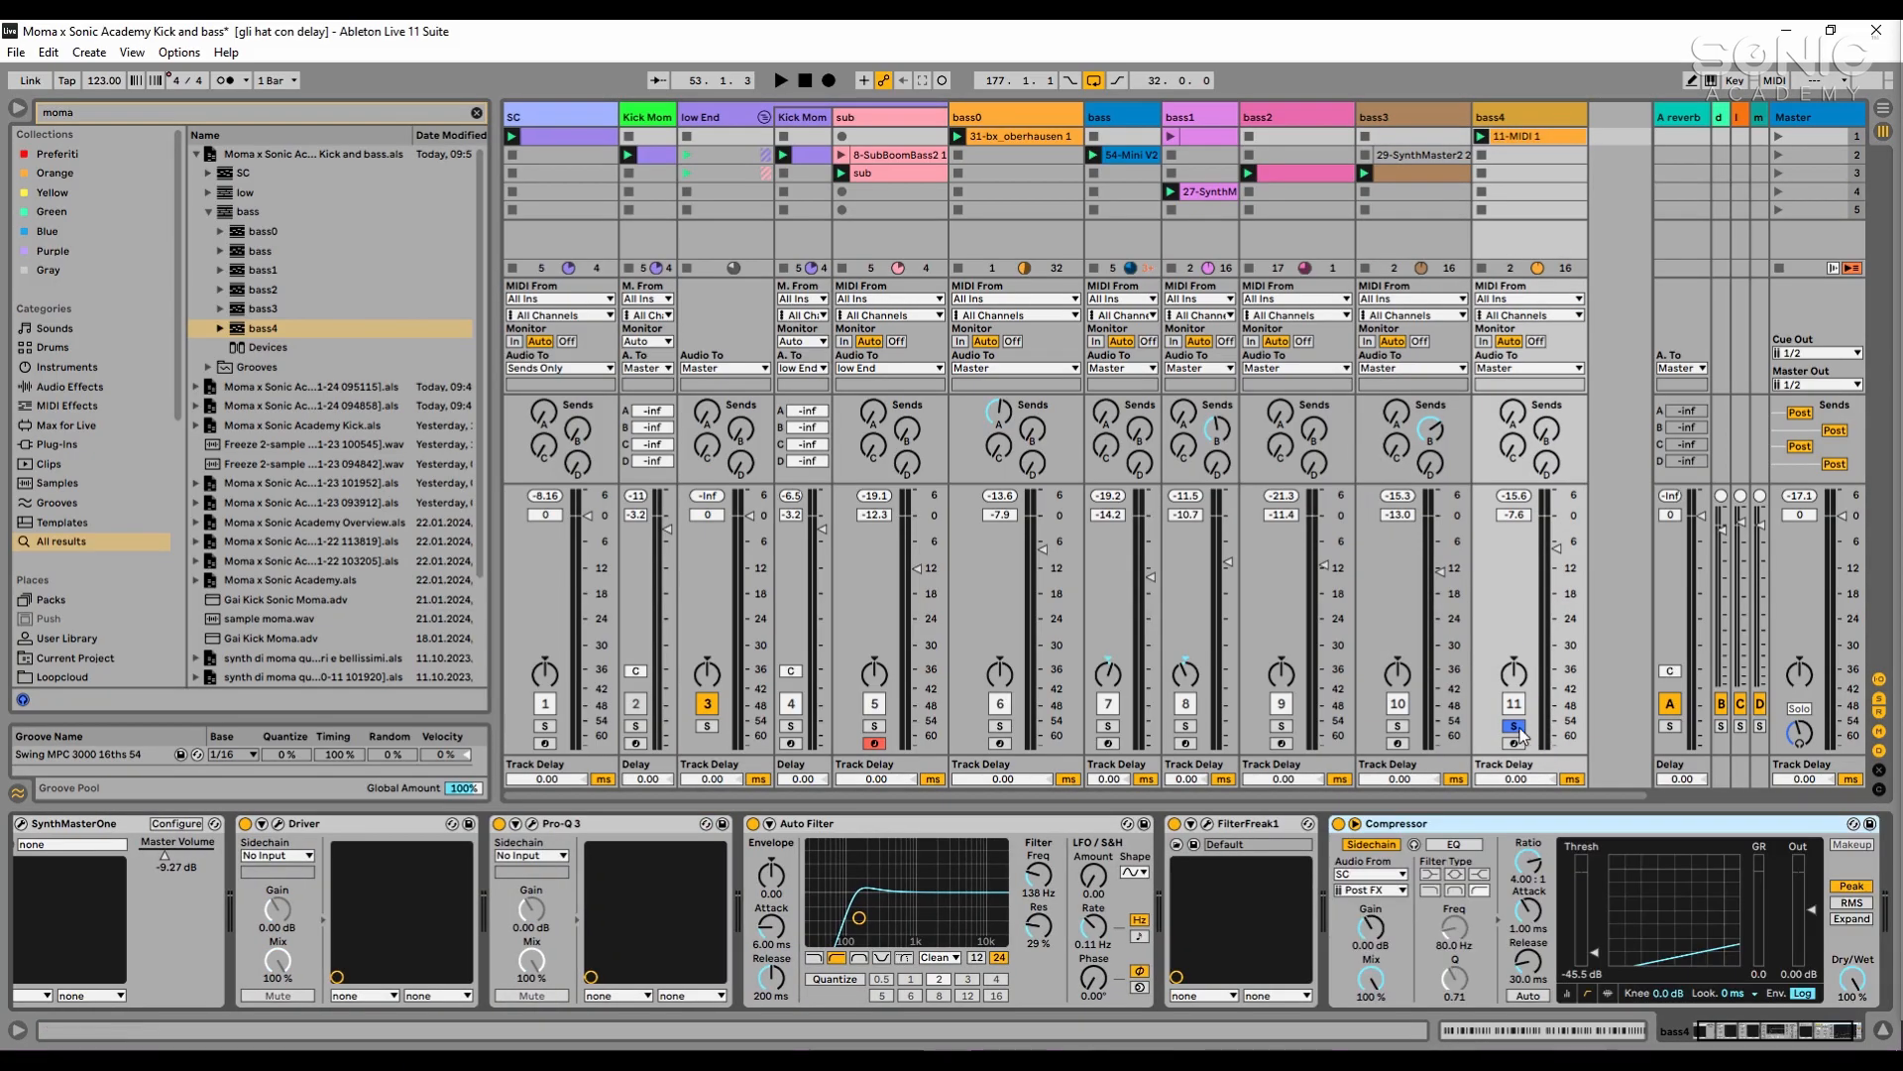
pyautogui.press('space')
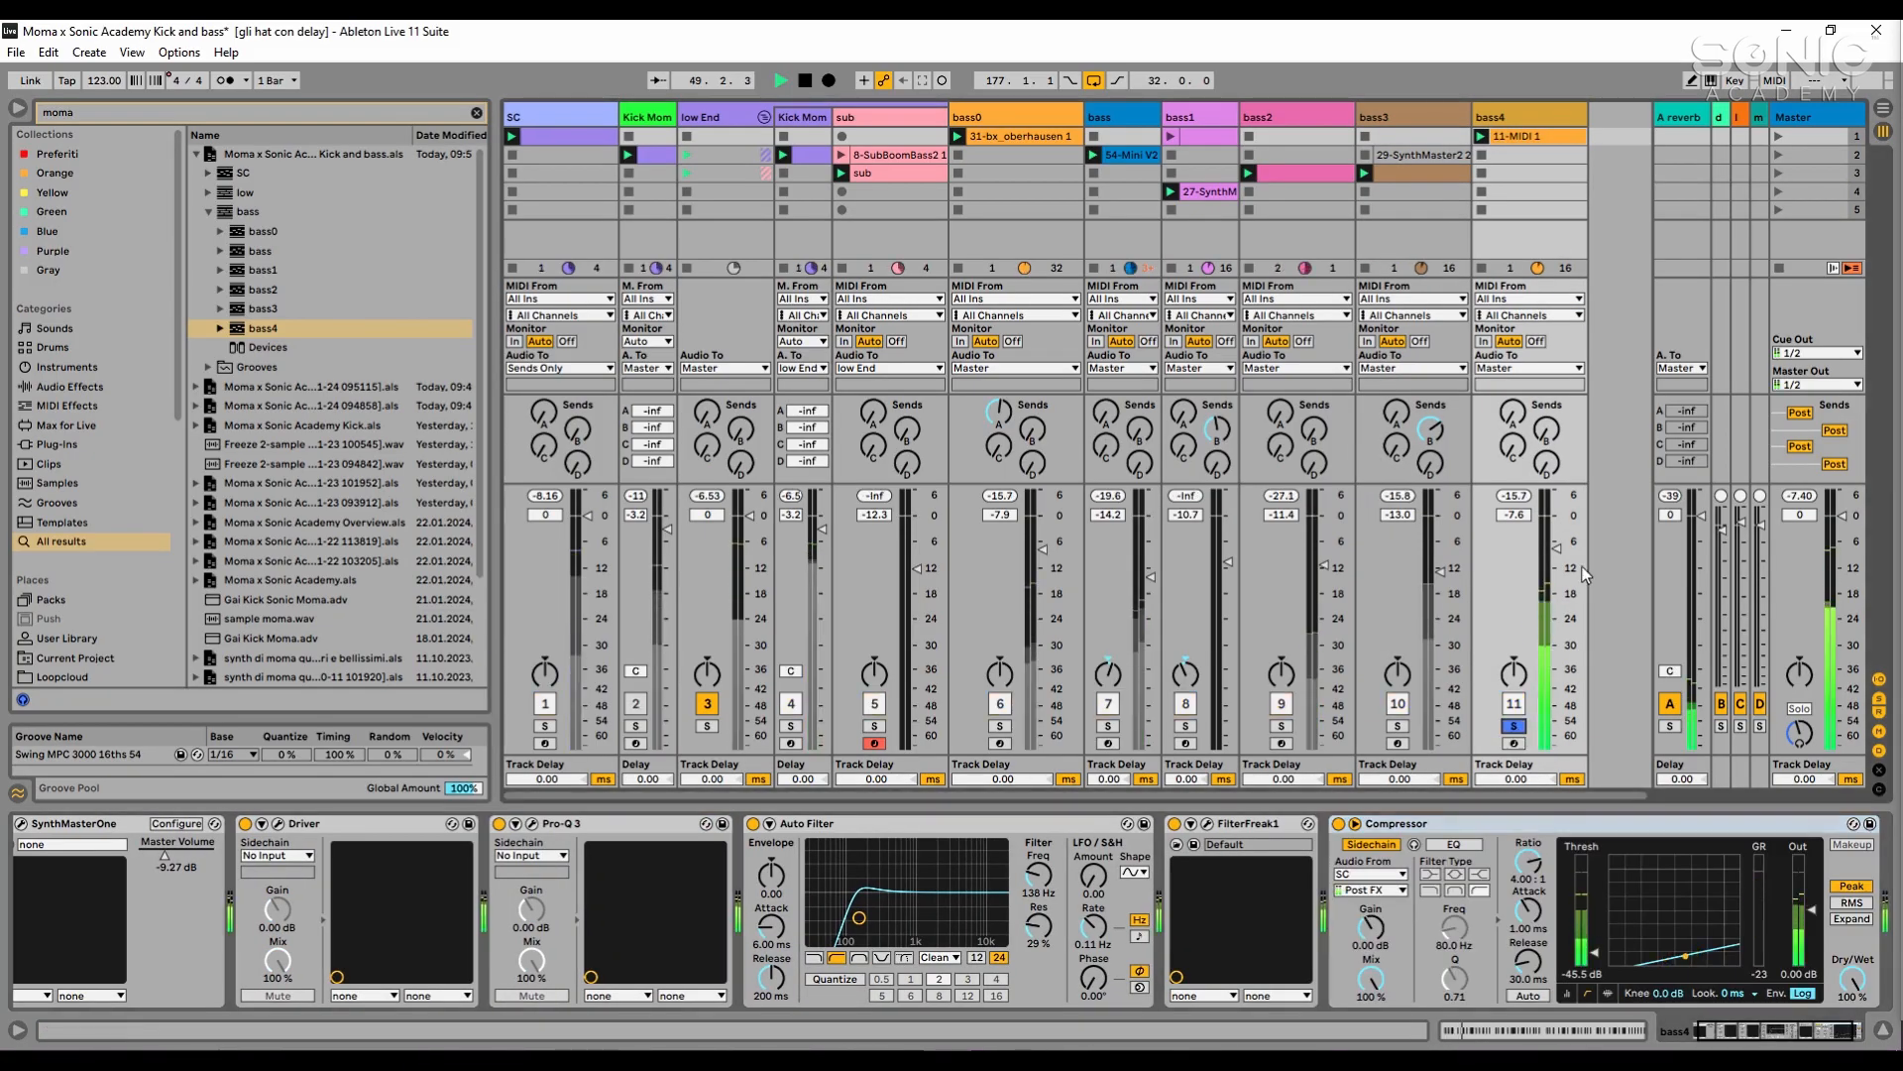
pyautogui.moveTo(1557, 548); pyautogui.dragTo(1556, 549)
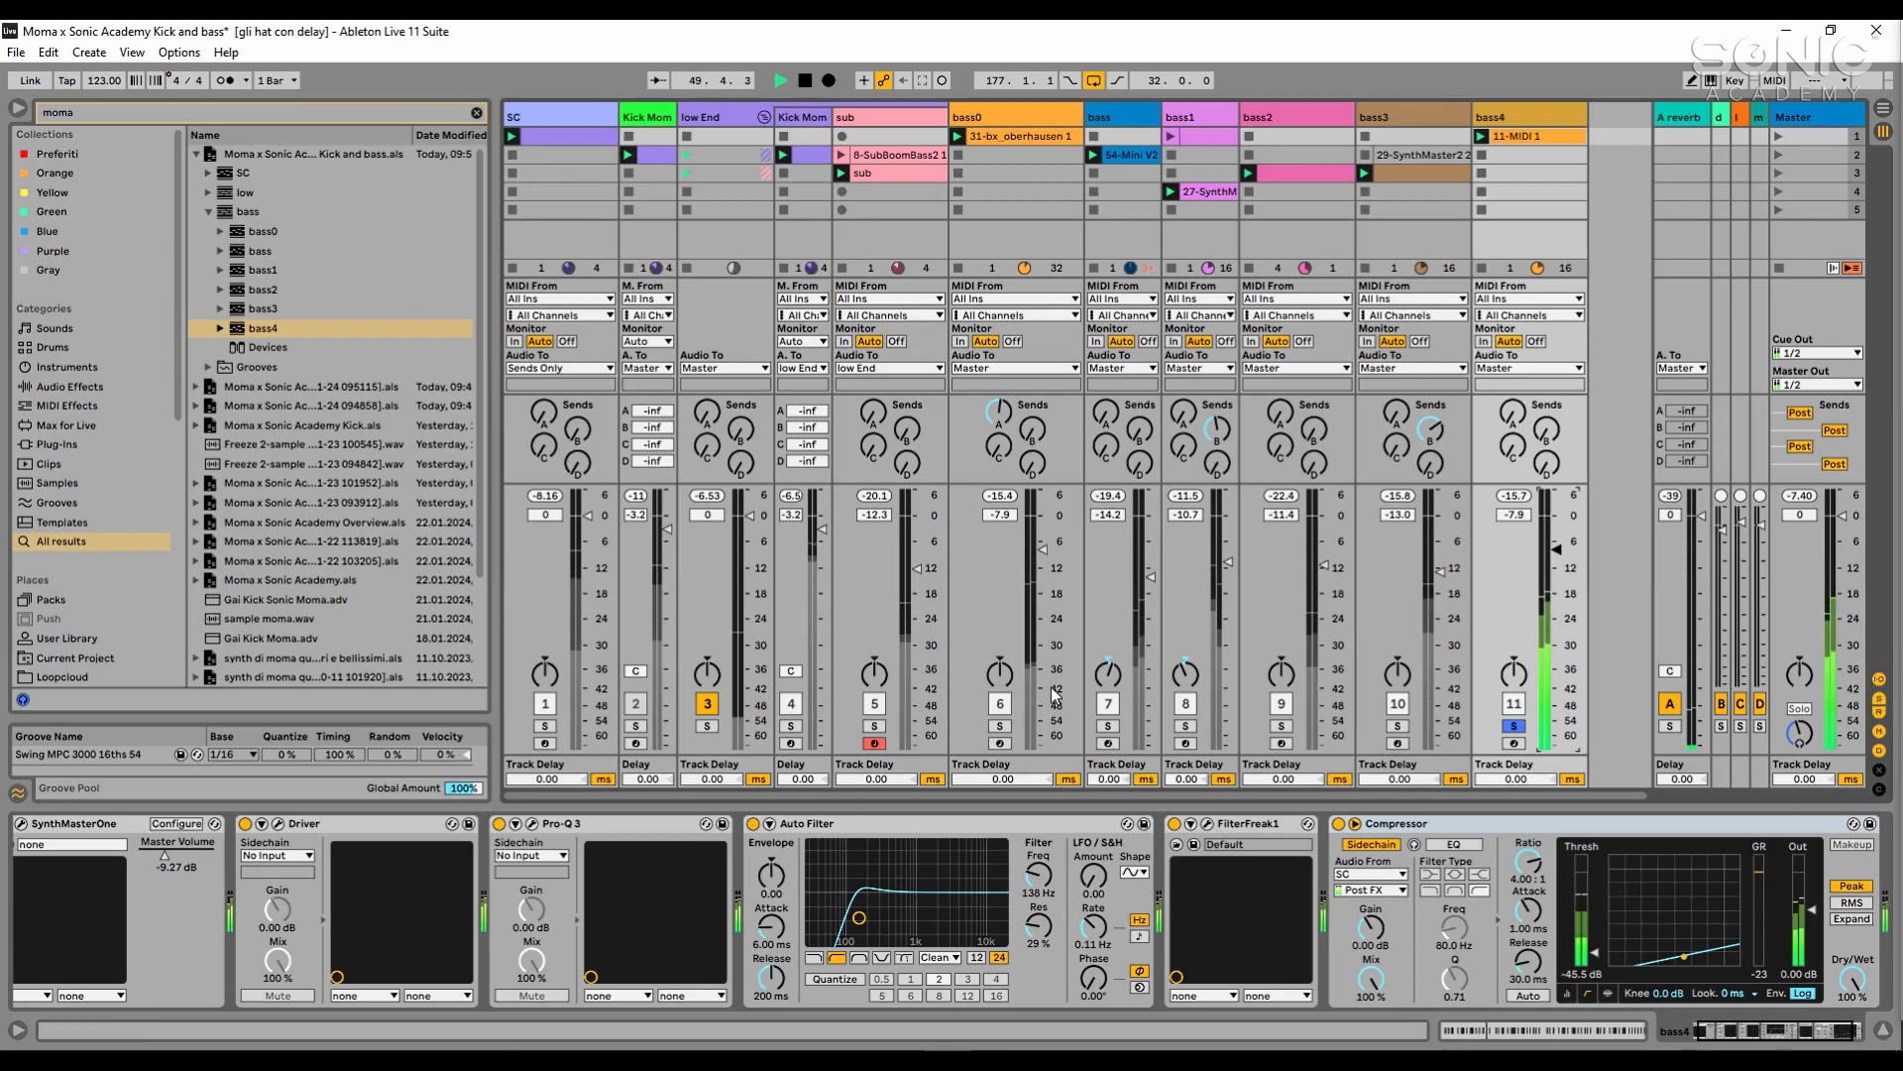
# - Solo the low End kick, the sub and the other bass tracks alongside bass4, and set the bass track's volume to -15.0 dB
pyautogui.keyDown('ctrl'); pyautogui.click(790, 726); pyautogui.keyUp('ctrl')
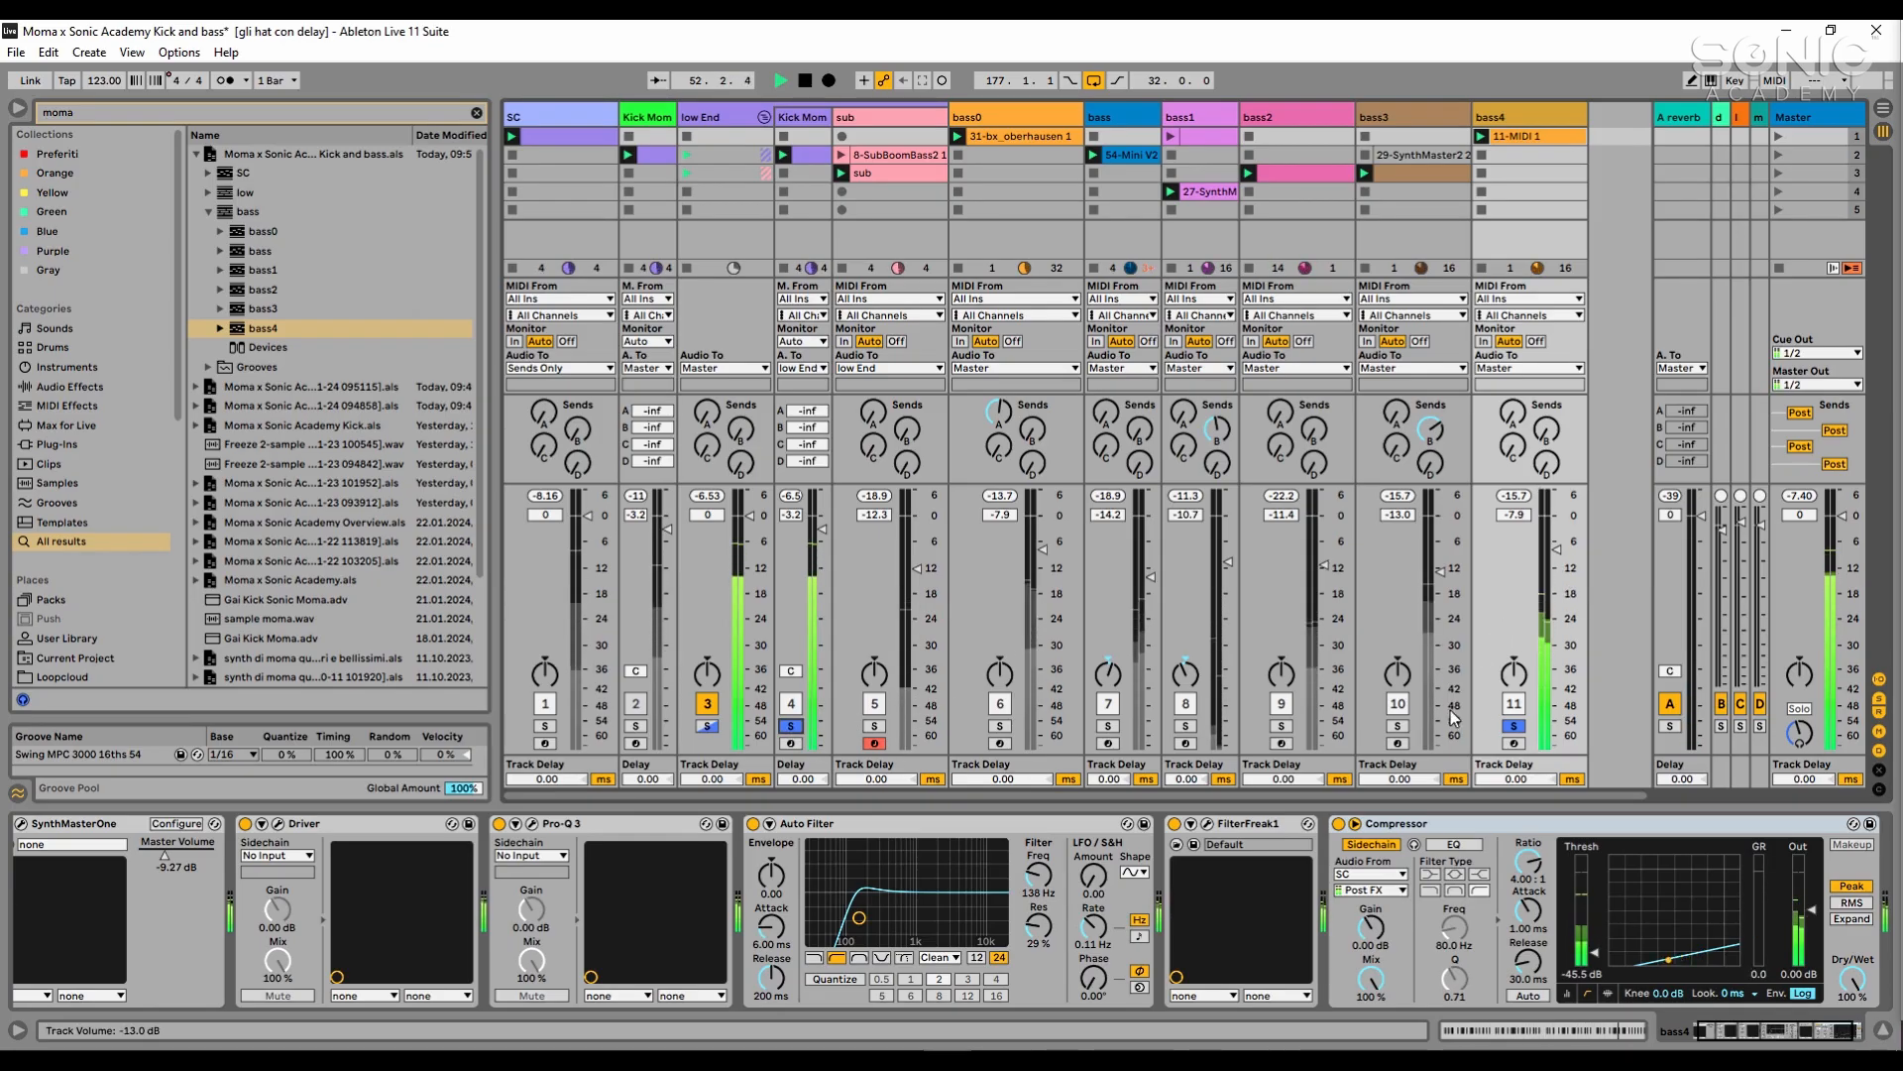
pyautogui.keyDown('ctrl'); pyautogui.click(1398, 725); pyautogui.keyUp('ctrl')
pyautogui.keyDown('ctrl'); pyautogui.click(1282, 725); pyautogui.keyUp('ctrl')
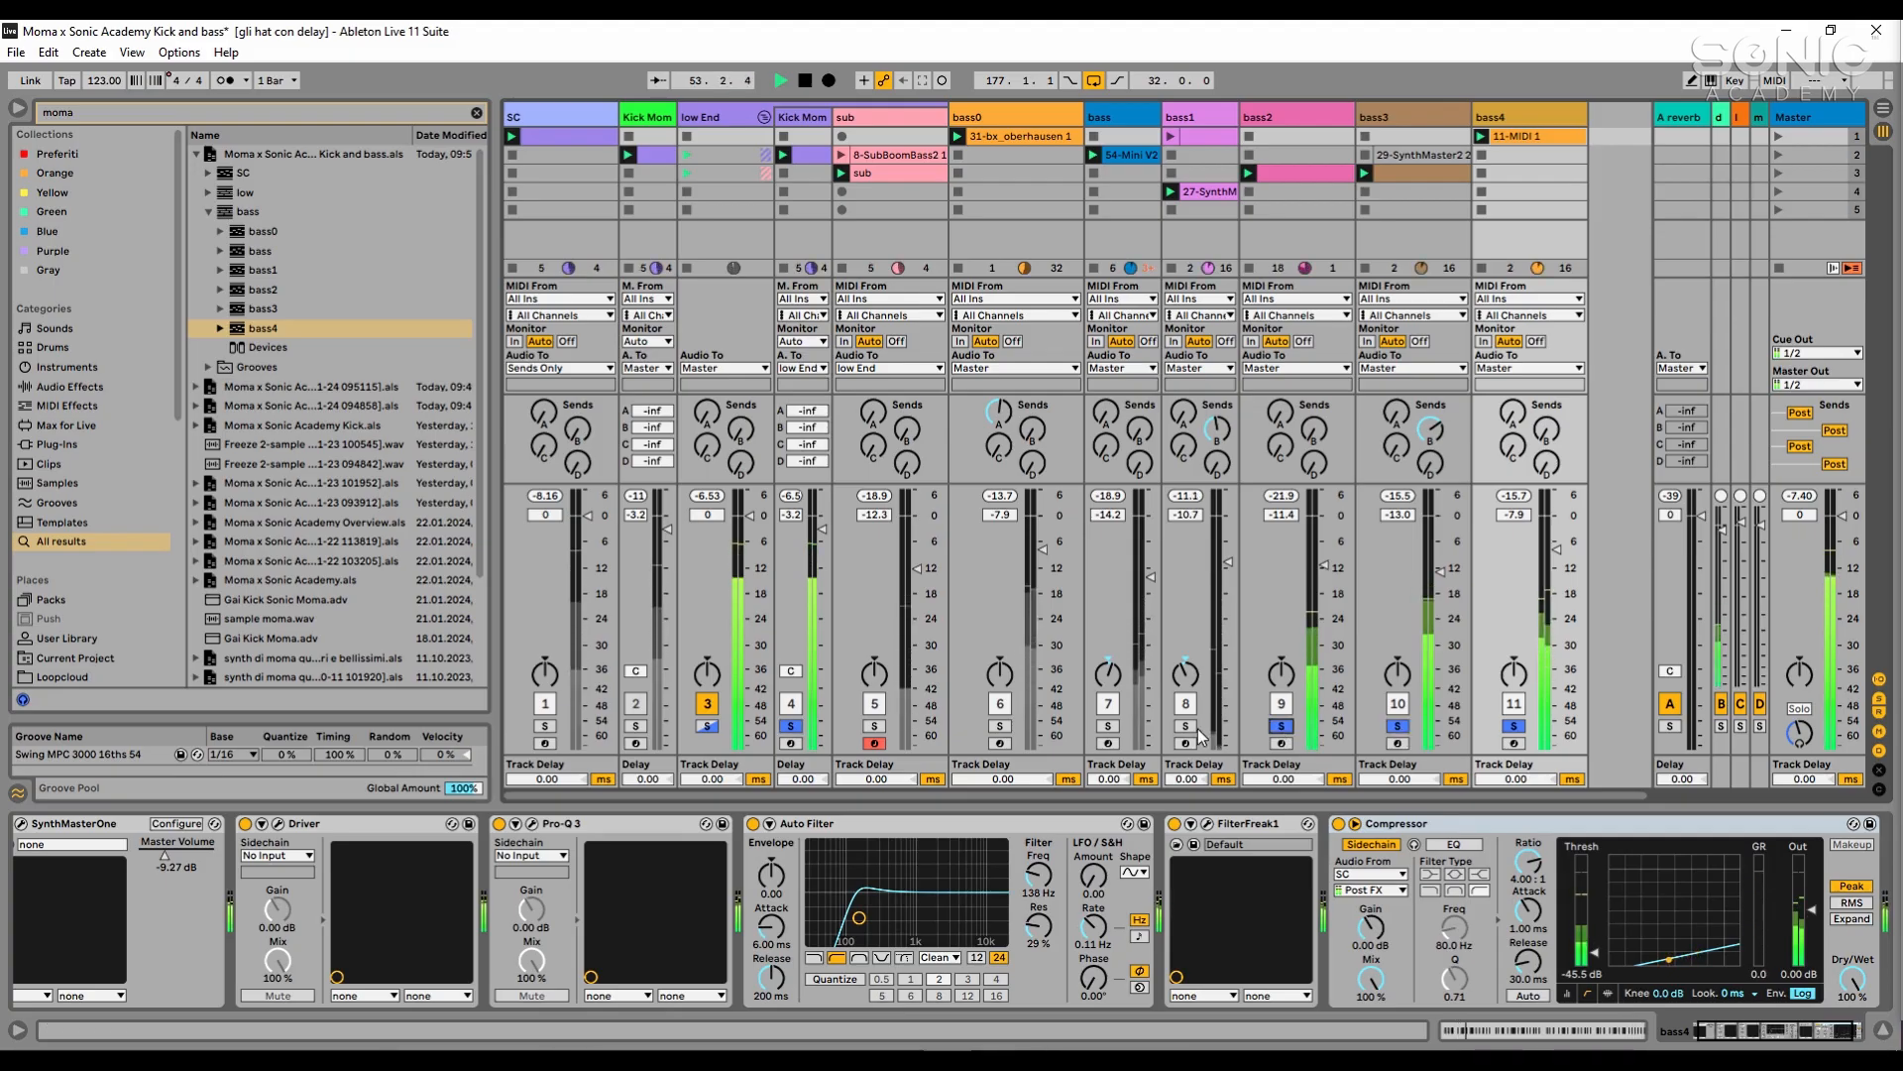
pyautogui.keyDown('ctrl'); pyautogui.click(1186, 725); pyautogui.keyUp('ctrl')
pyautogui.keyDown('ctrl'); pyautogui.click(1109, 726); pyautogui.keyUp('ctrl')
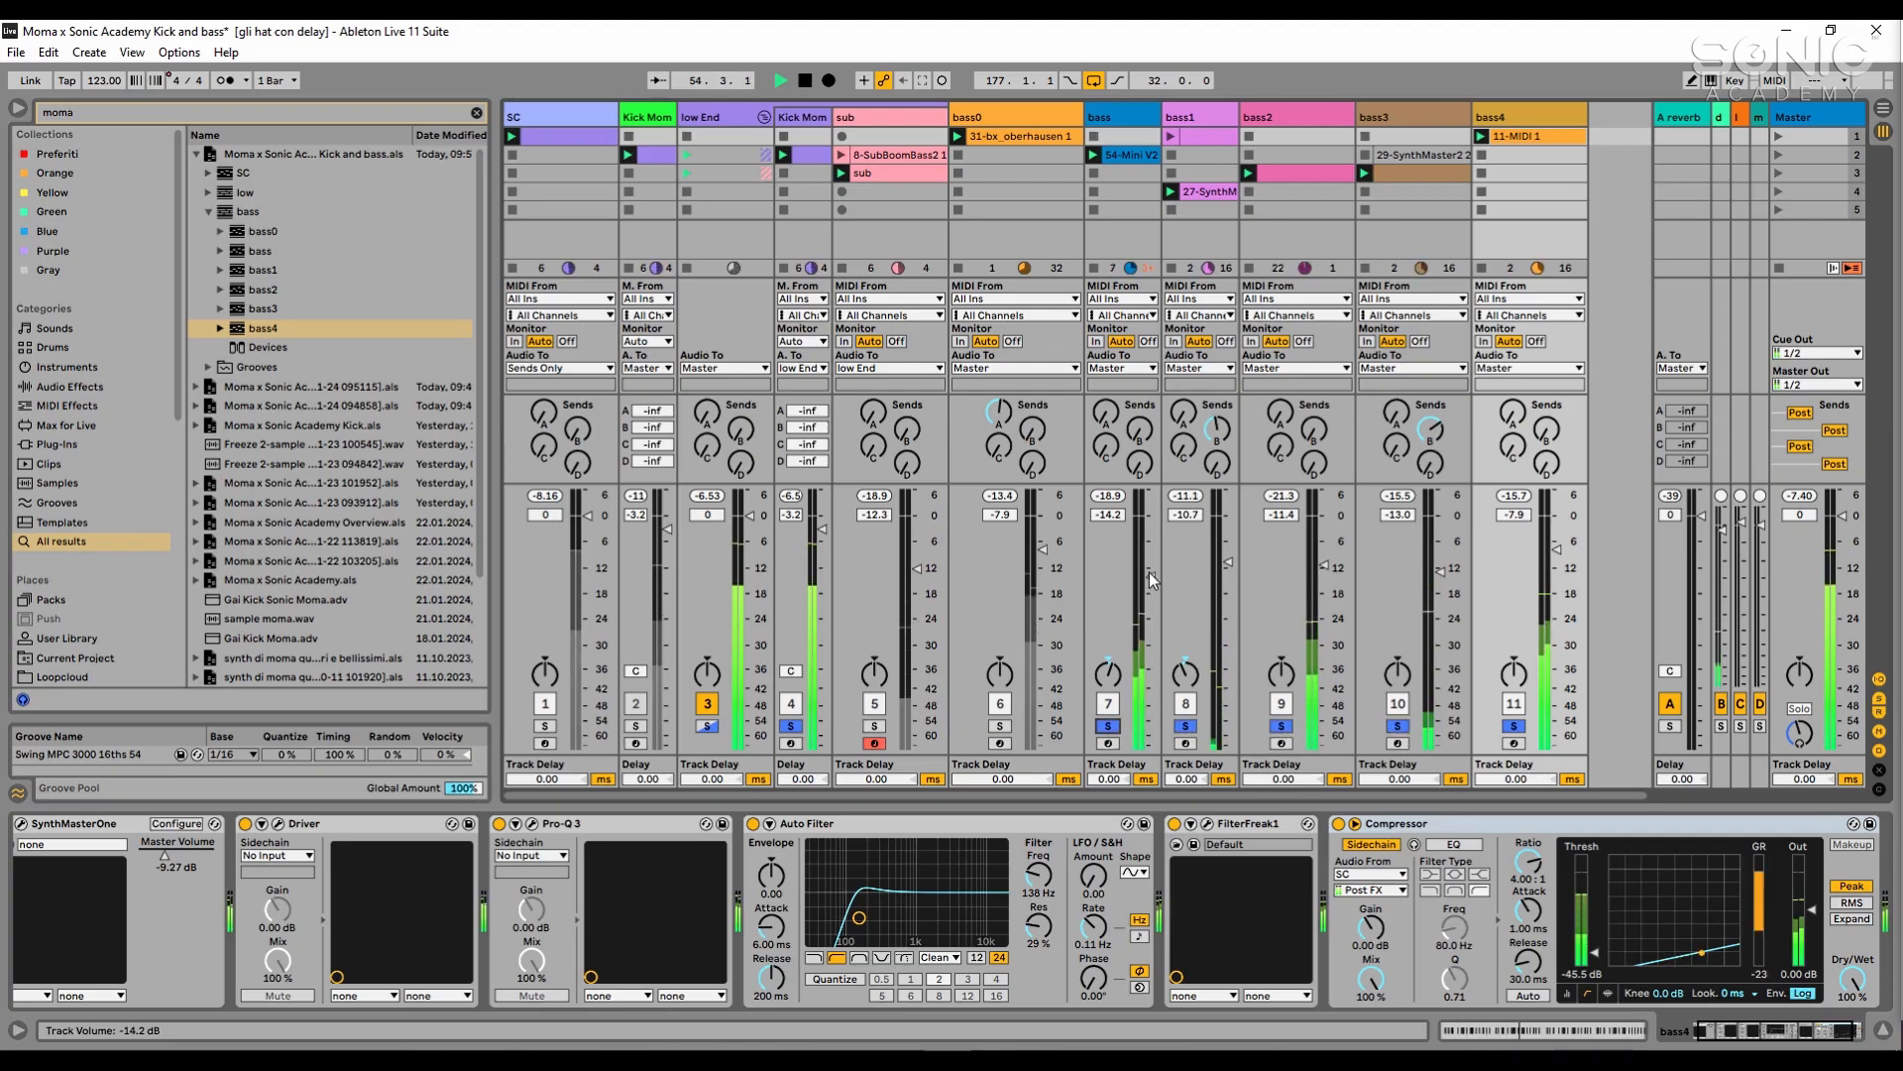
pyautogui.keyDown('ctrl'); pyautogui.click(882, 726); pyautogui.keyUp('ctrl')
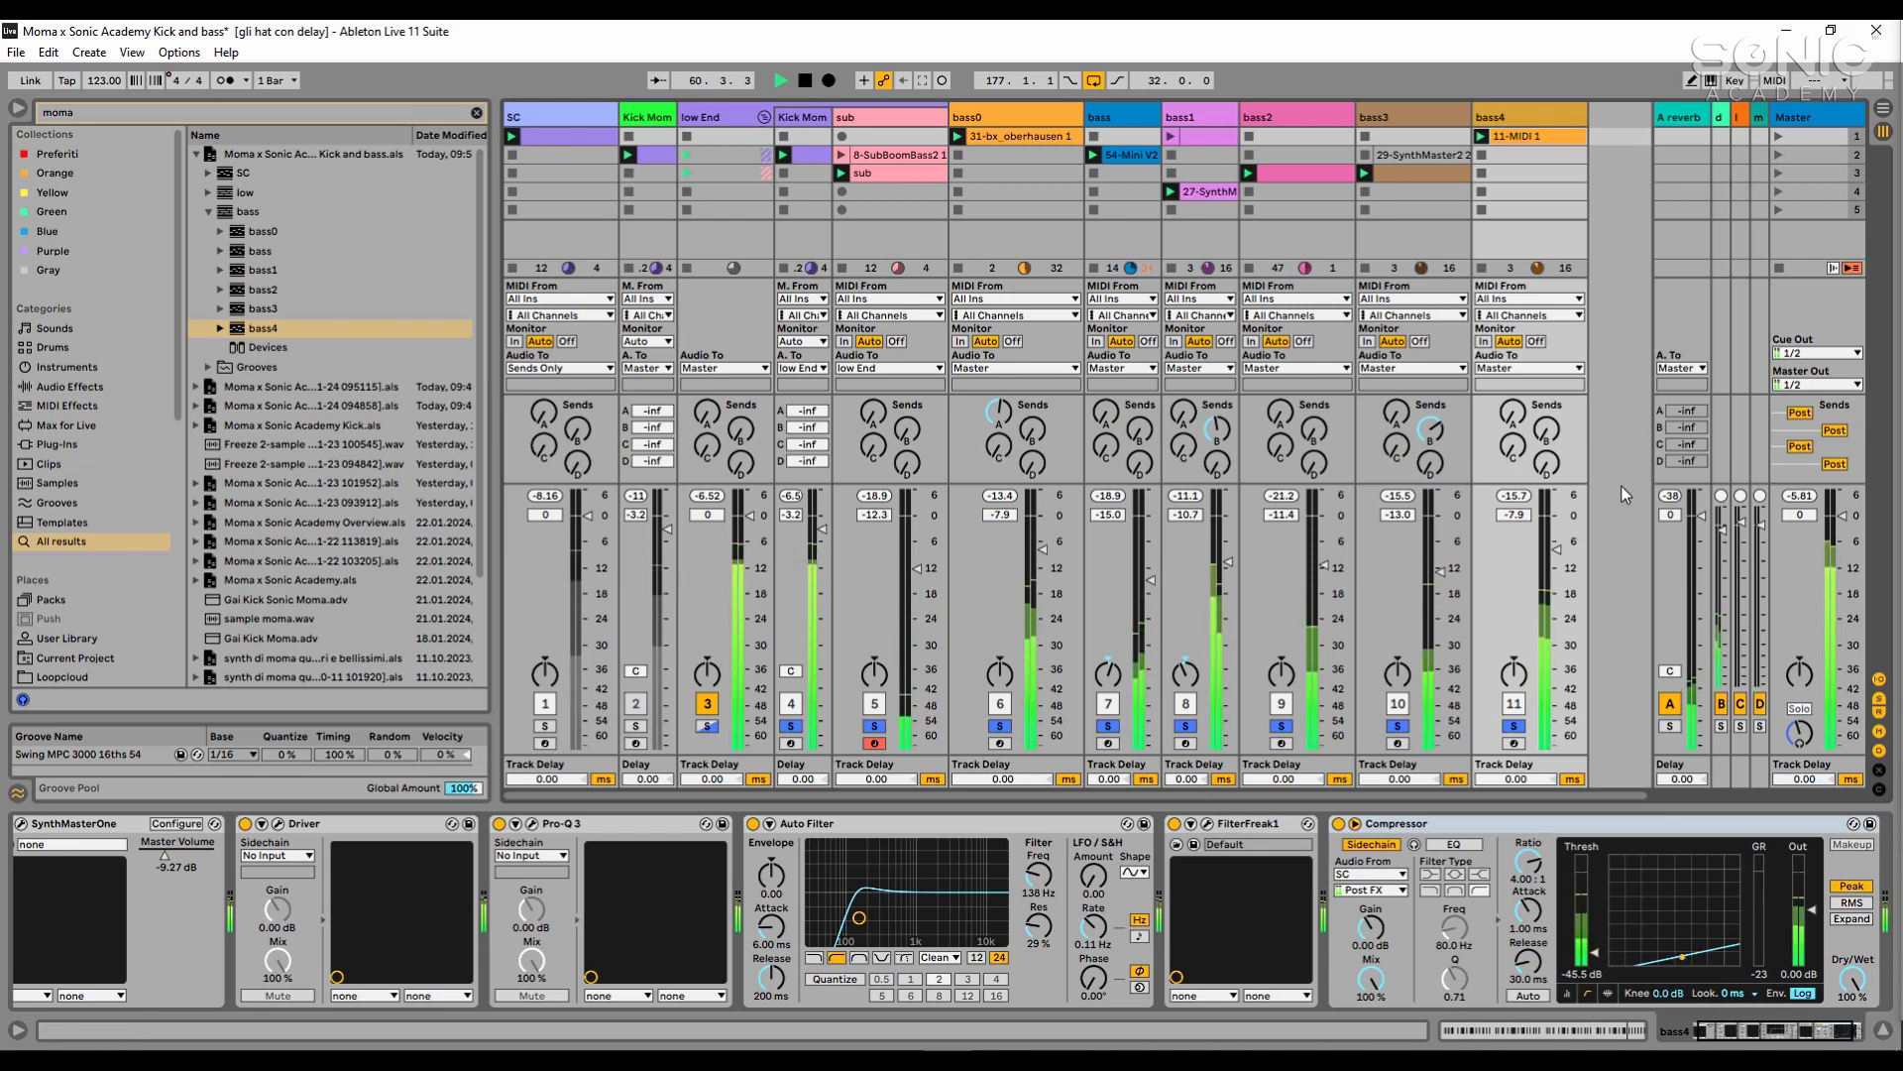
# - Group the tracks from bass0 through bass4, fold the group and name it bass
pyautogui.click(1040, 116)
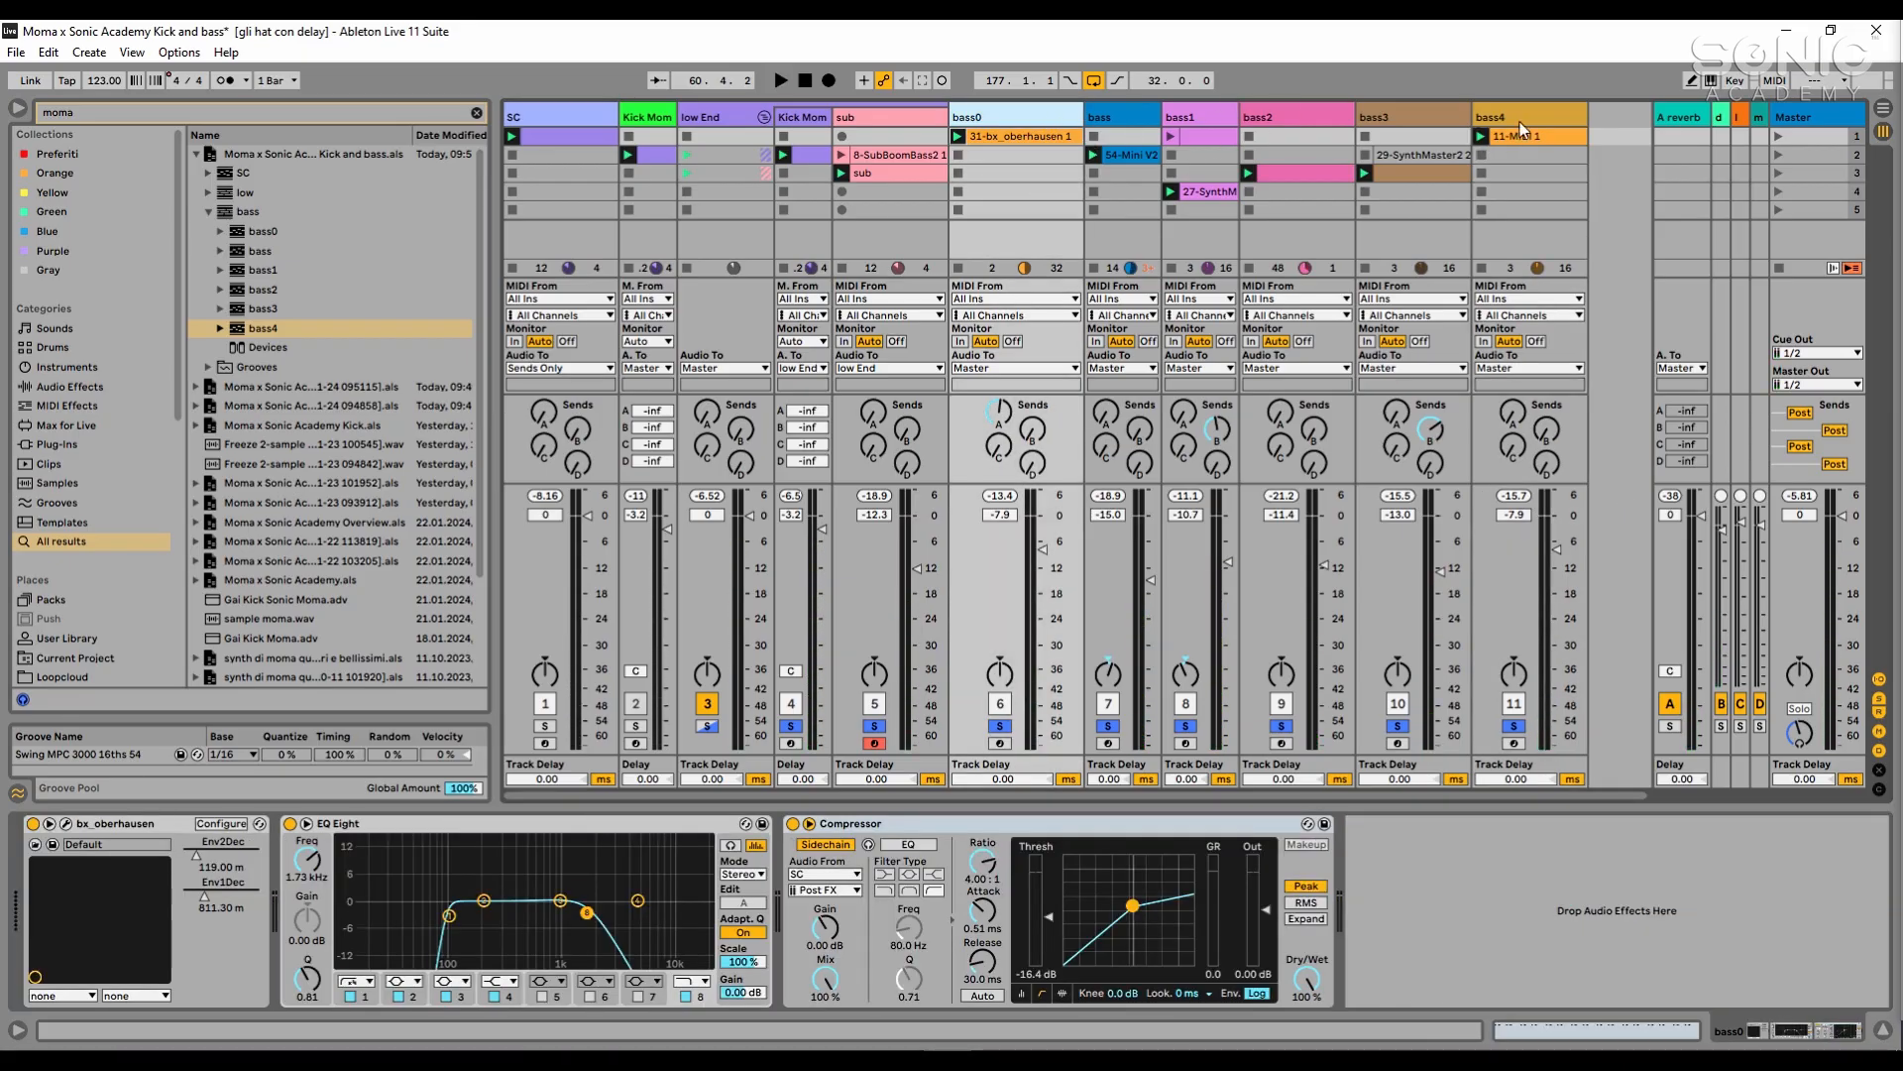
pyautogui.keyDown('shift'); pyautogui.click(1517, 122); pyautogui.keyUp('shift')
pyautogui.hotkey('ctrl', 'g')
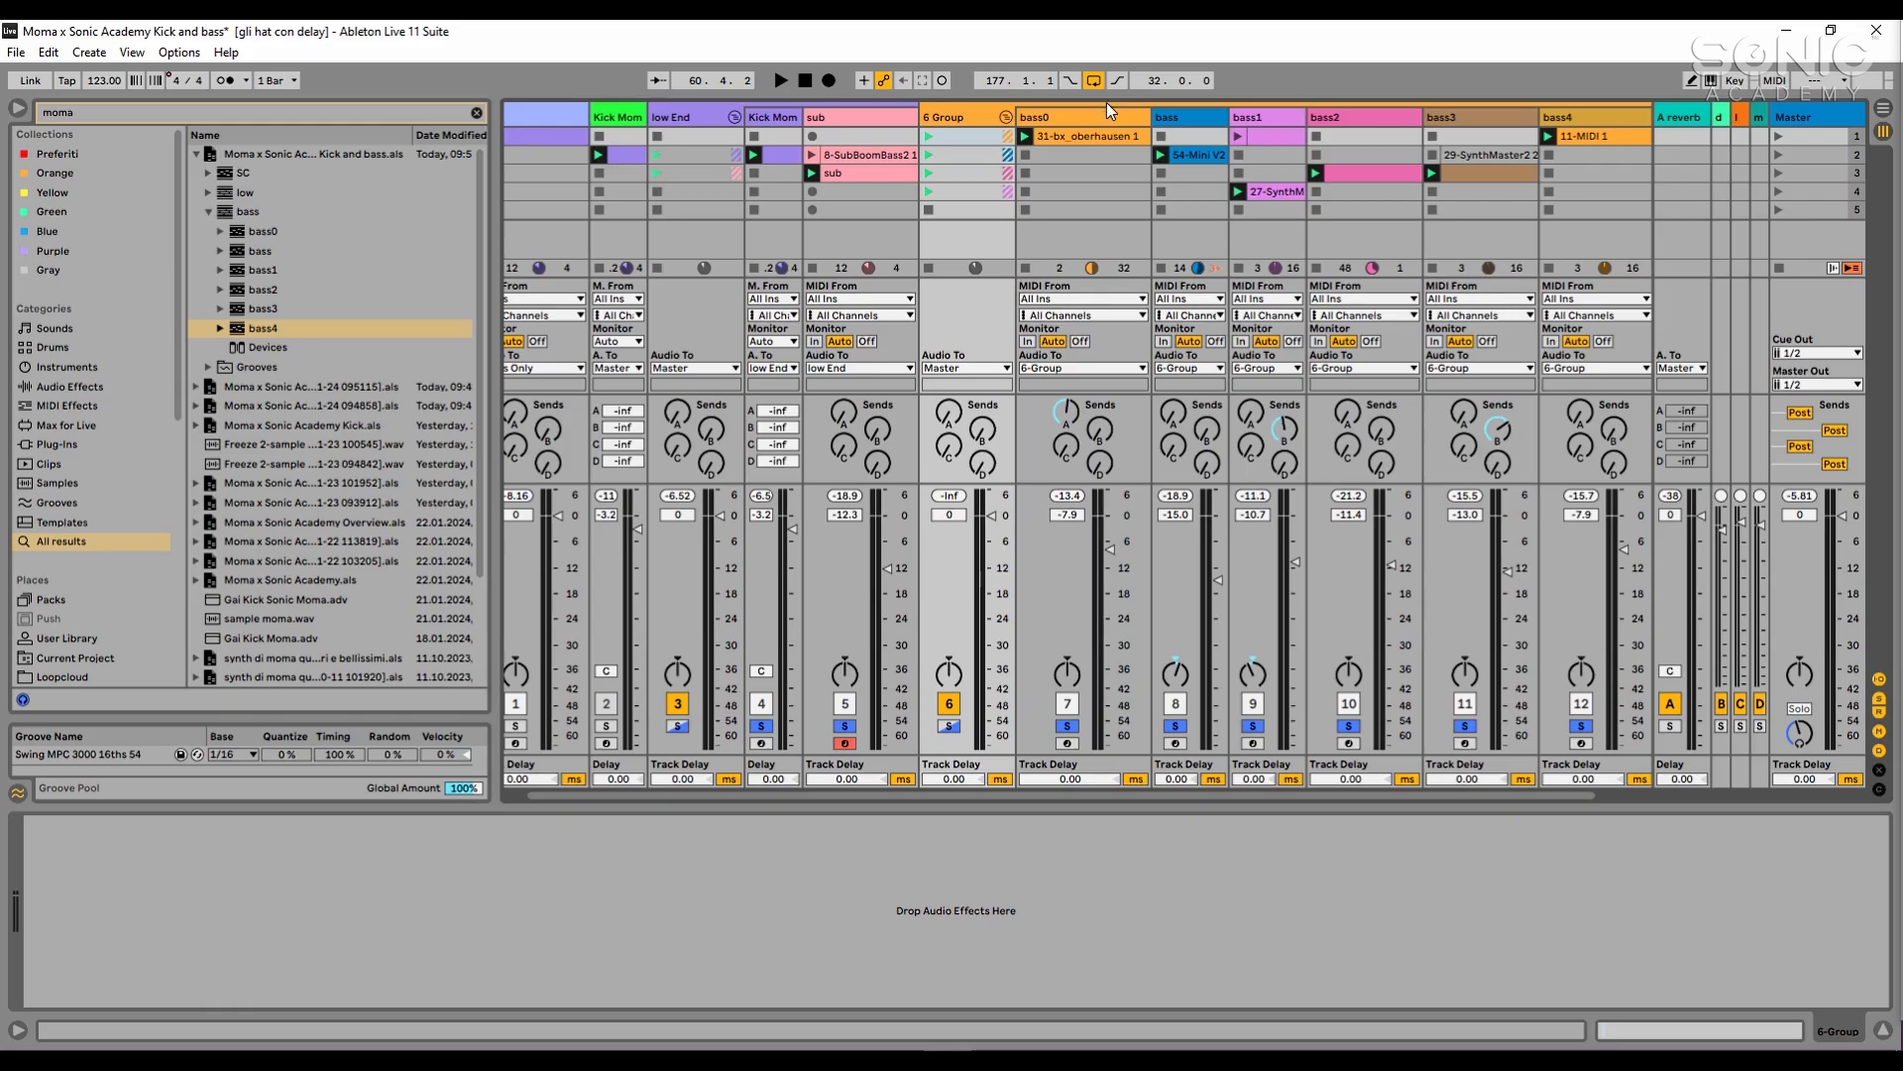
pyautogui.click(1008, 115)
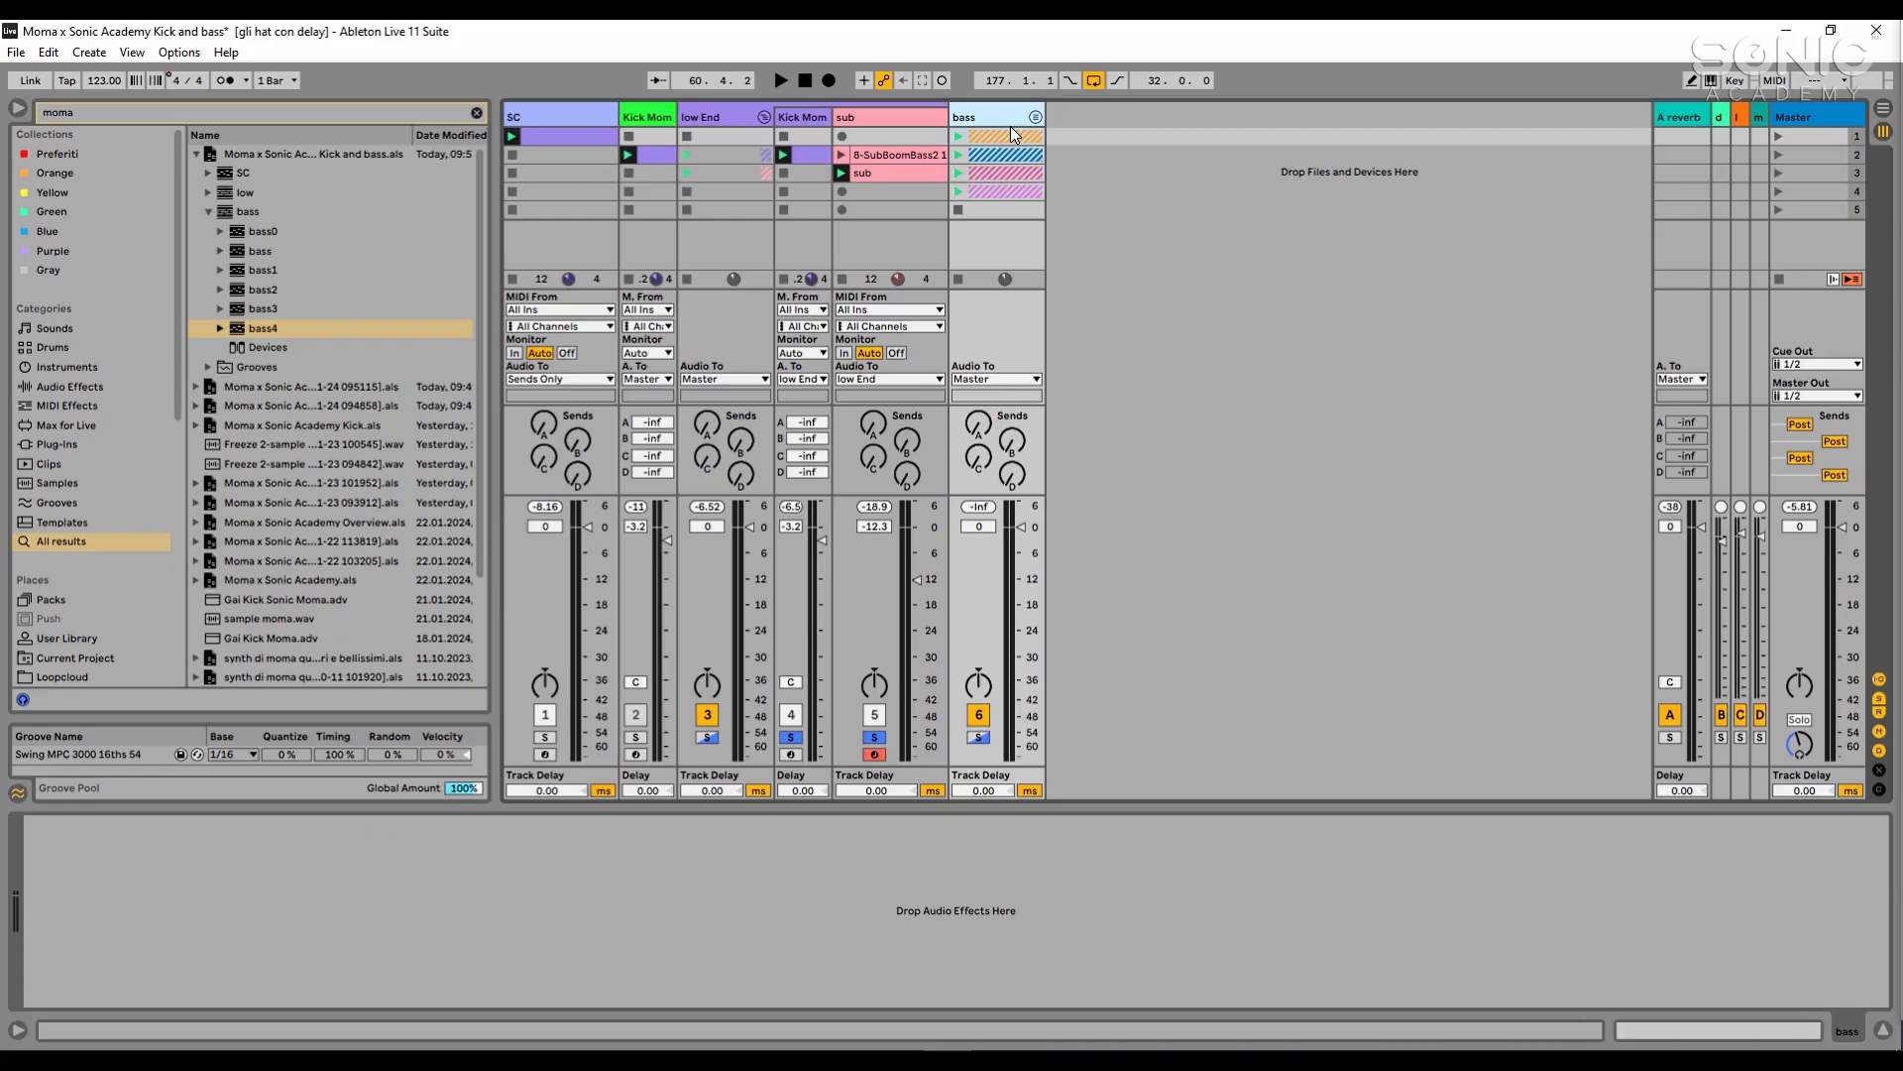
pyautogui.press('Return')
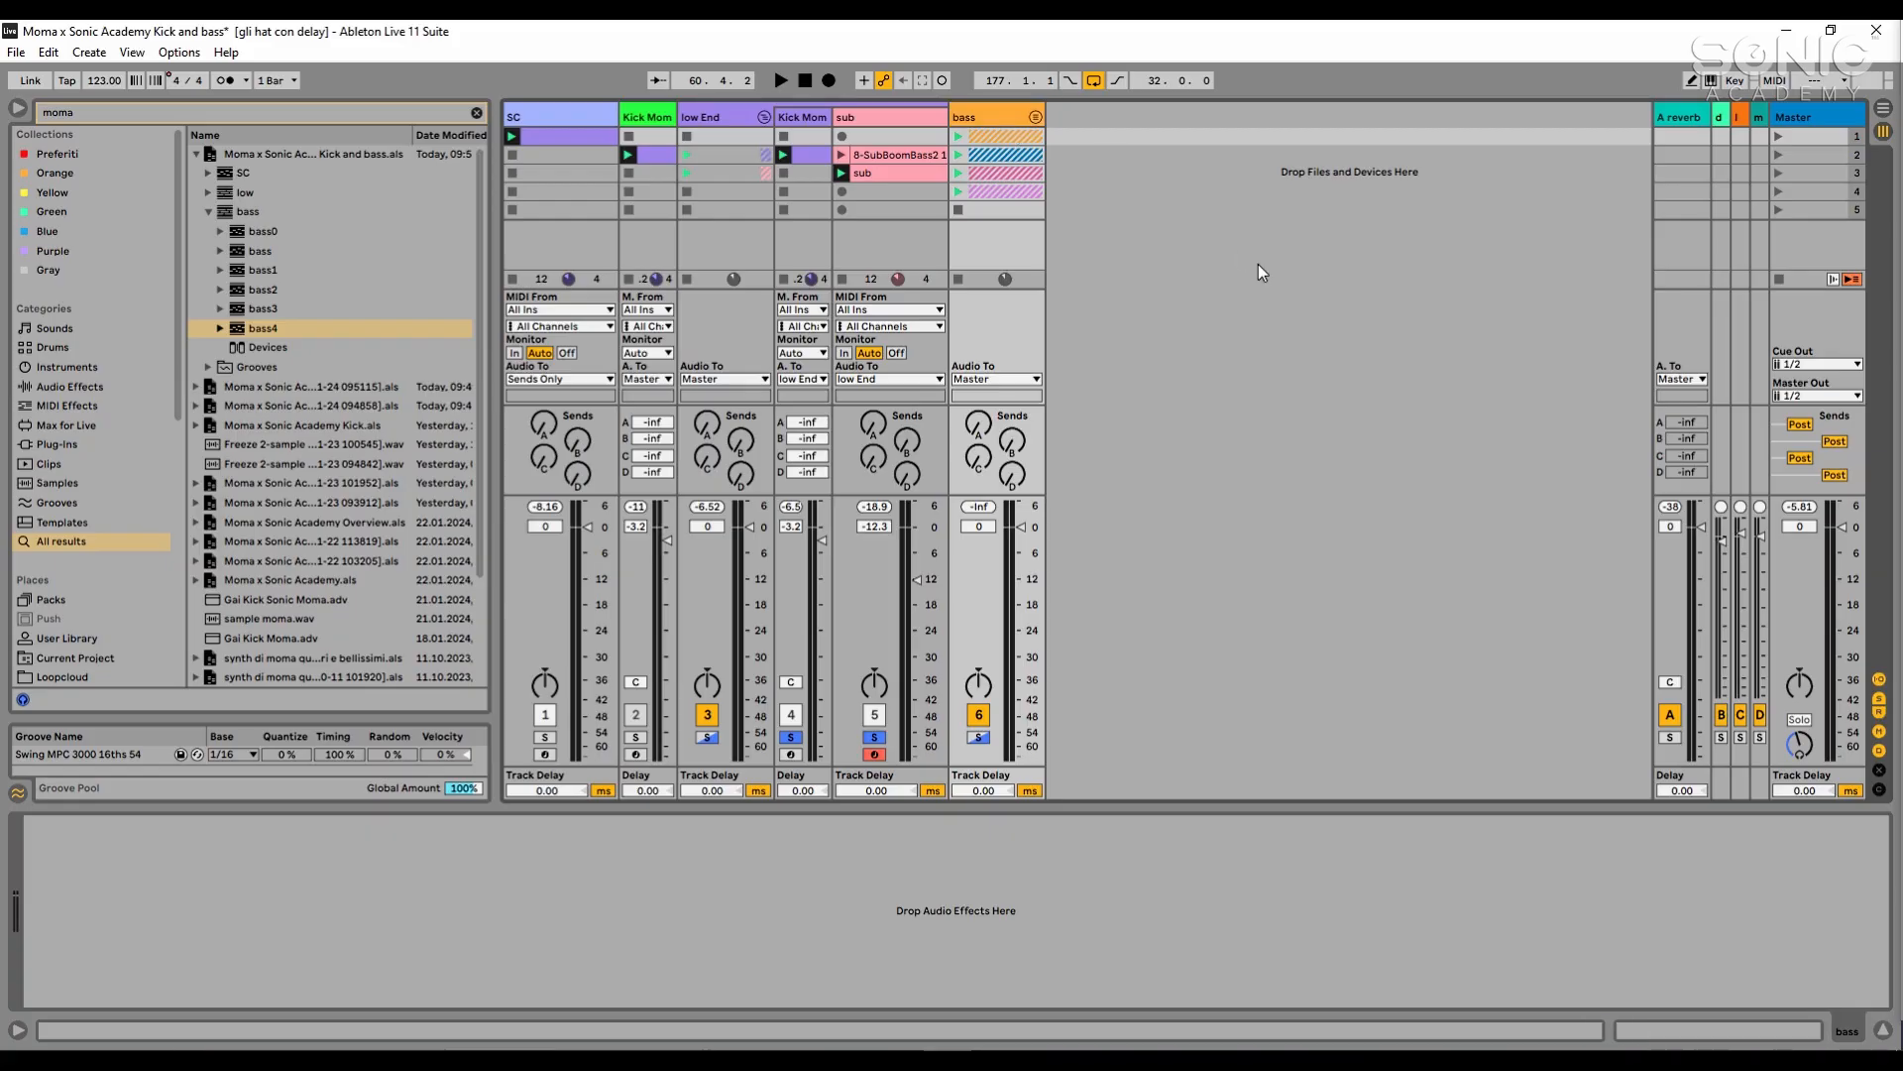
# - Load Pro-Q 3 onto the bass group and add a 12 dB/oct low cut at about 49 Hz
pyautogui.click(317, 115)
pyautogui.write('pro q')
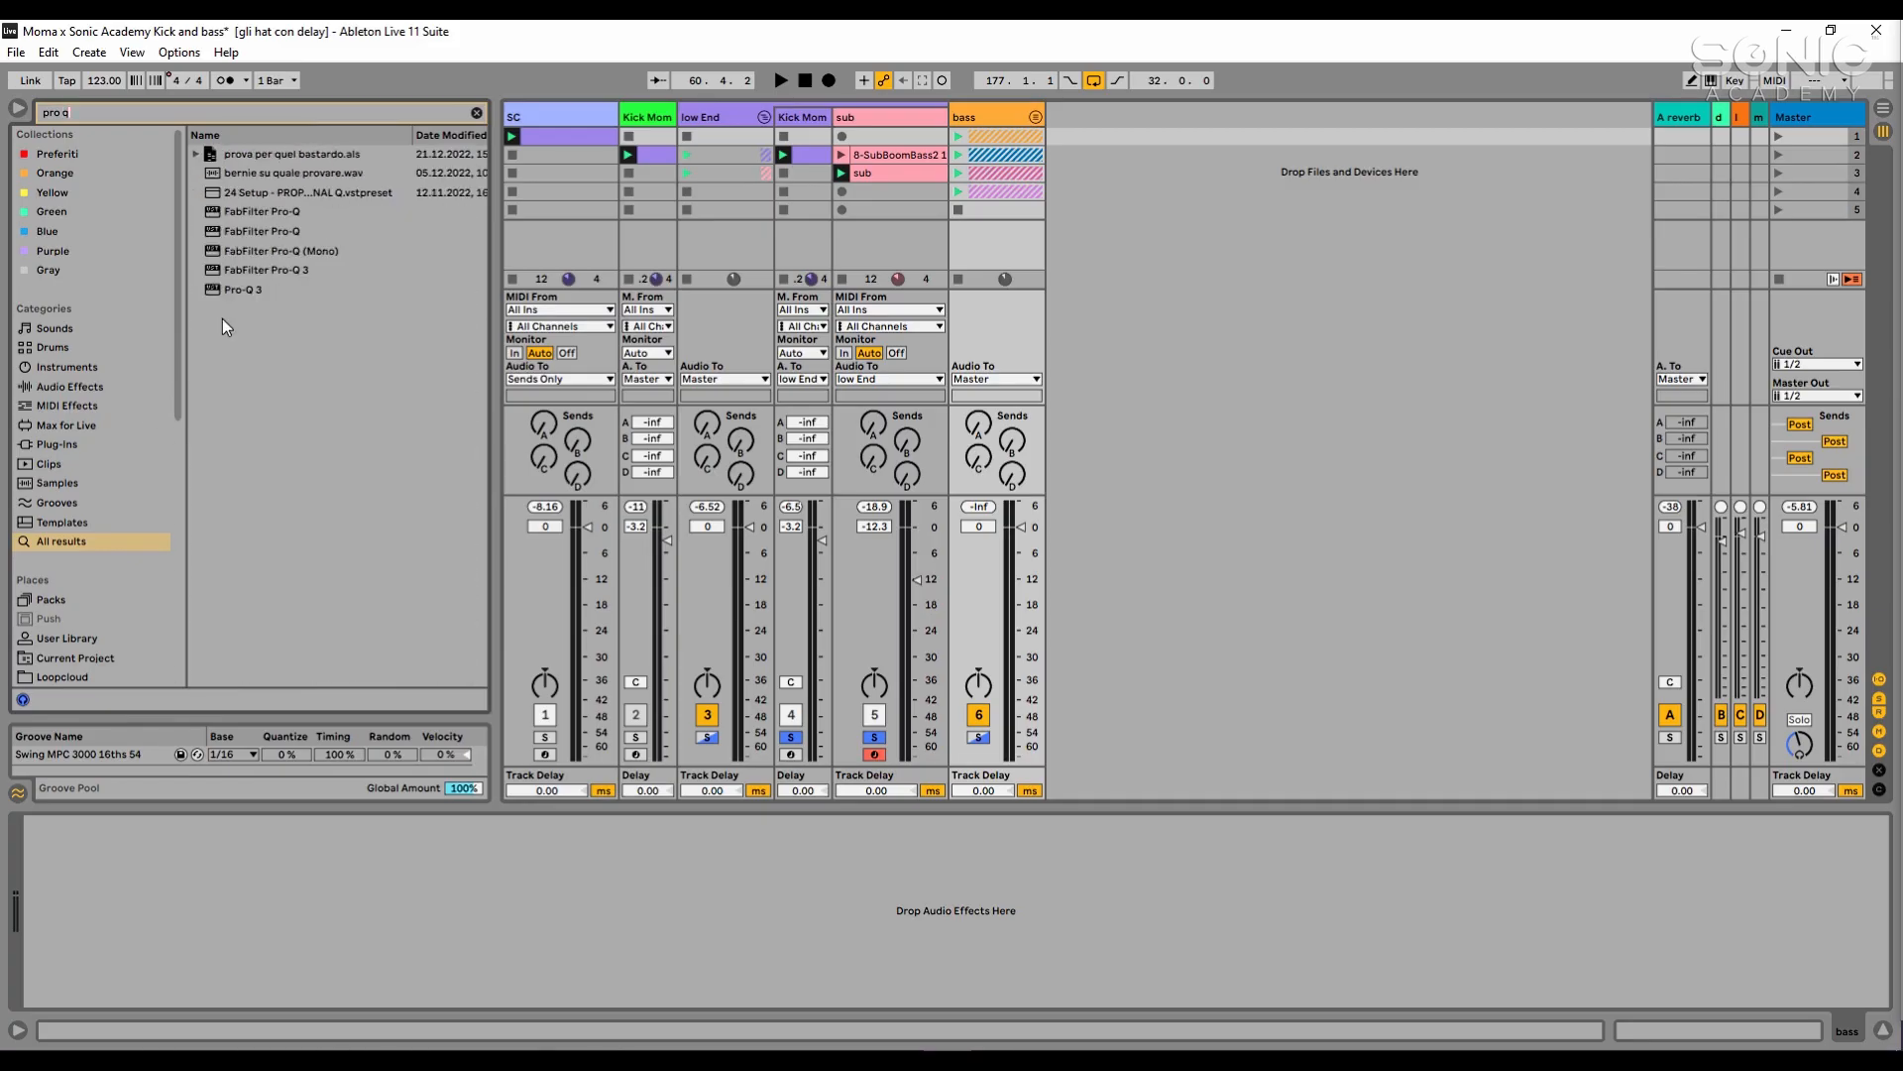
pyautogui.click(234, 291)
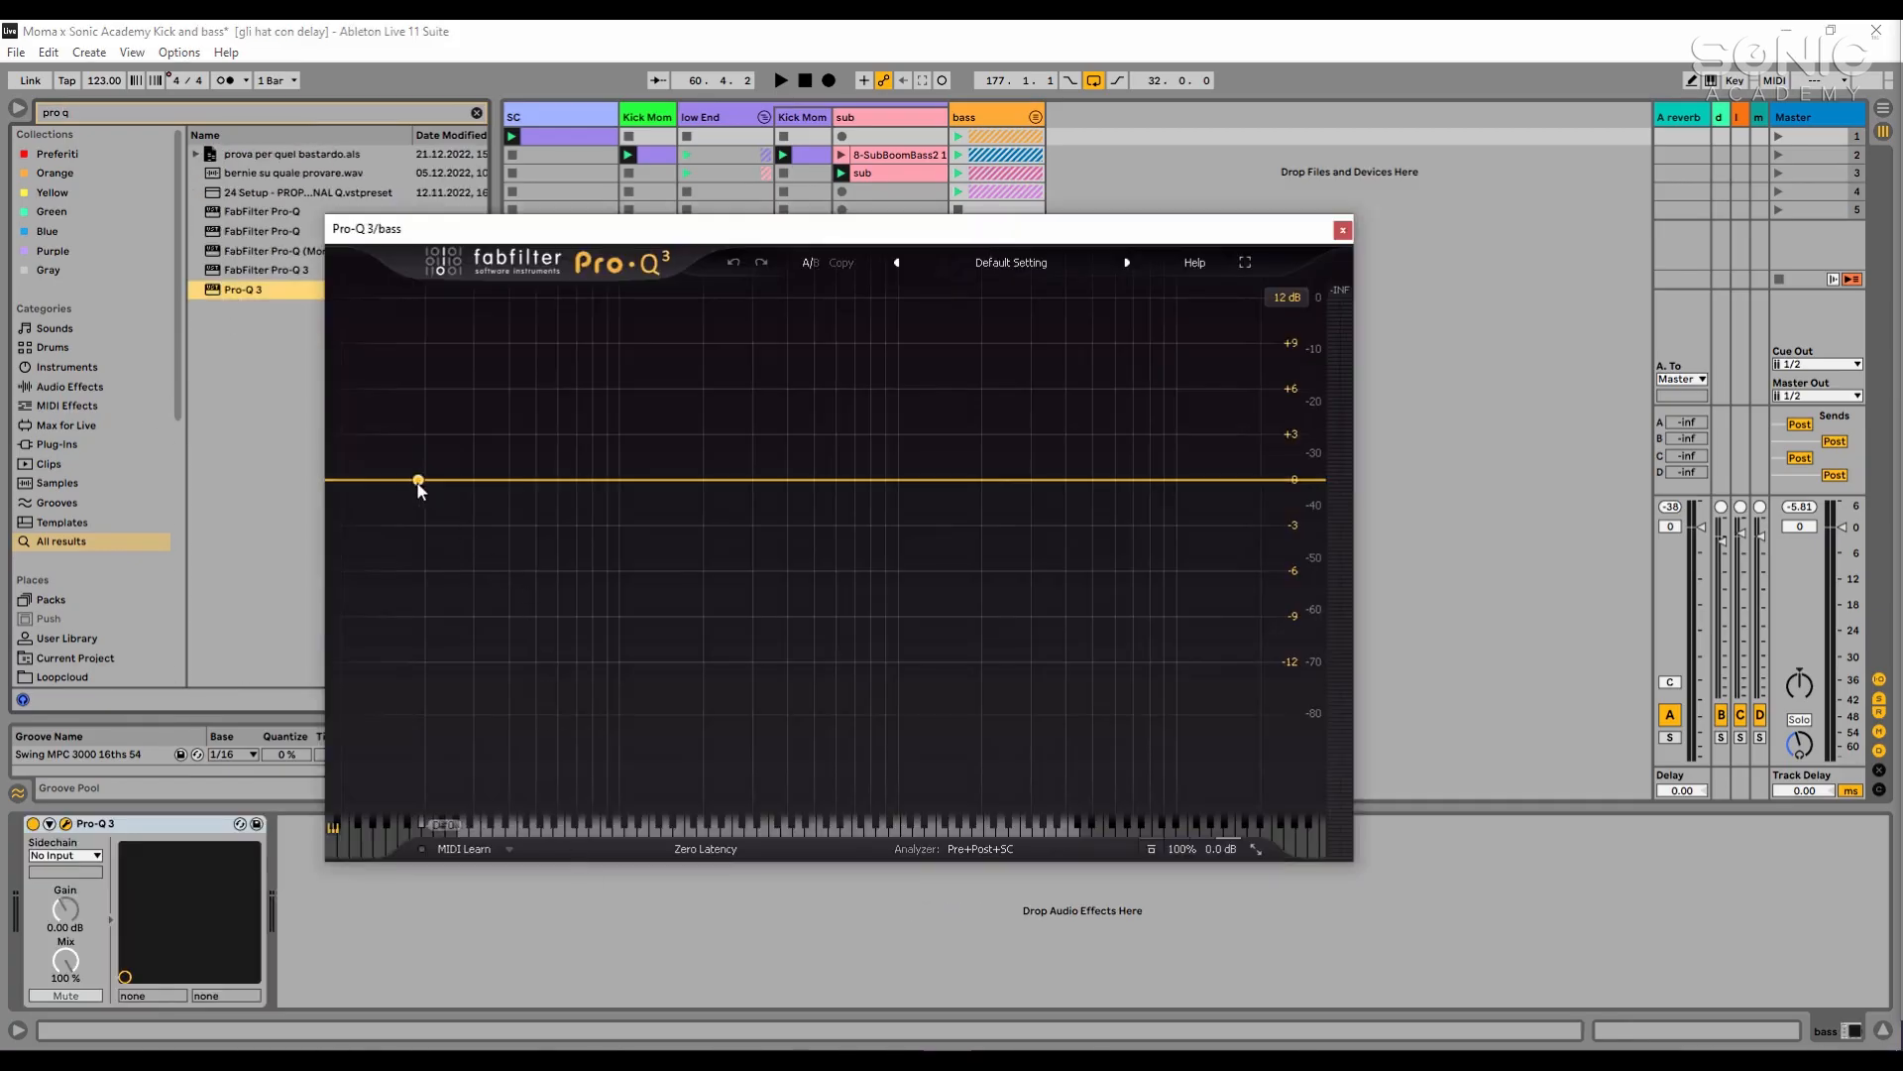
pyautogui.moveTo(417, 483); pyautogui.dragTo(532, 478)
# - Add a 36 dB/oct high cut at about 4873 Hz in the bass group's Pro-Q 3 during playback, then close its window
pyautogui.press('space')
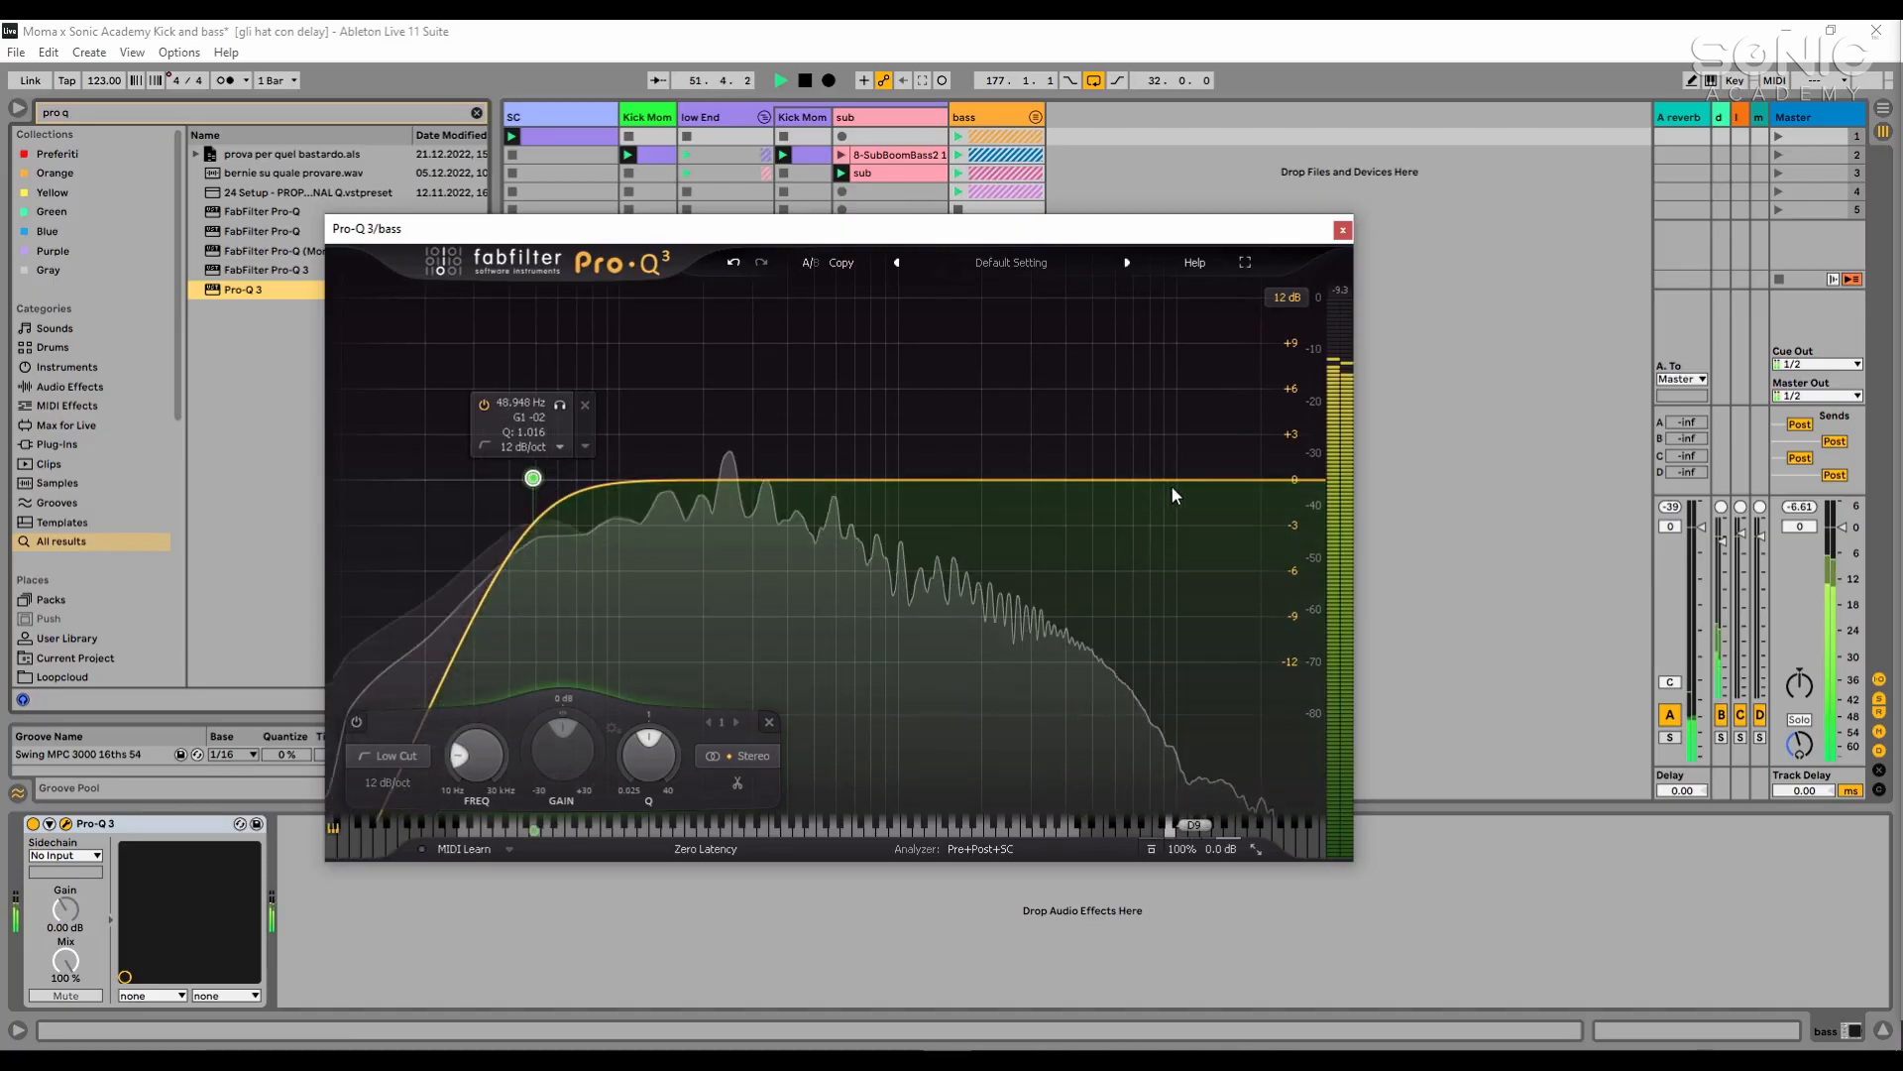
pyautogui.click(1233, 483)
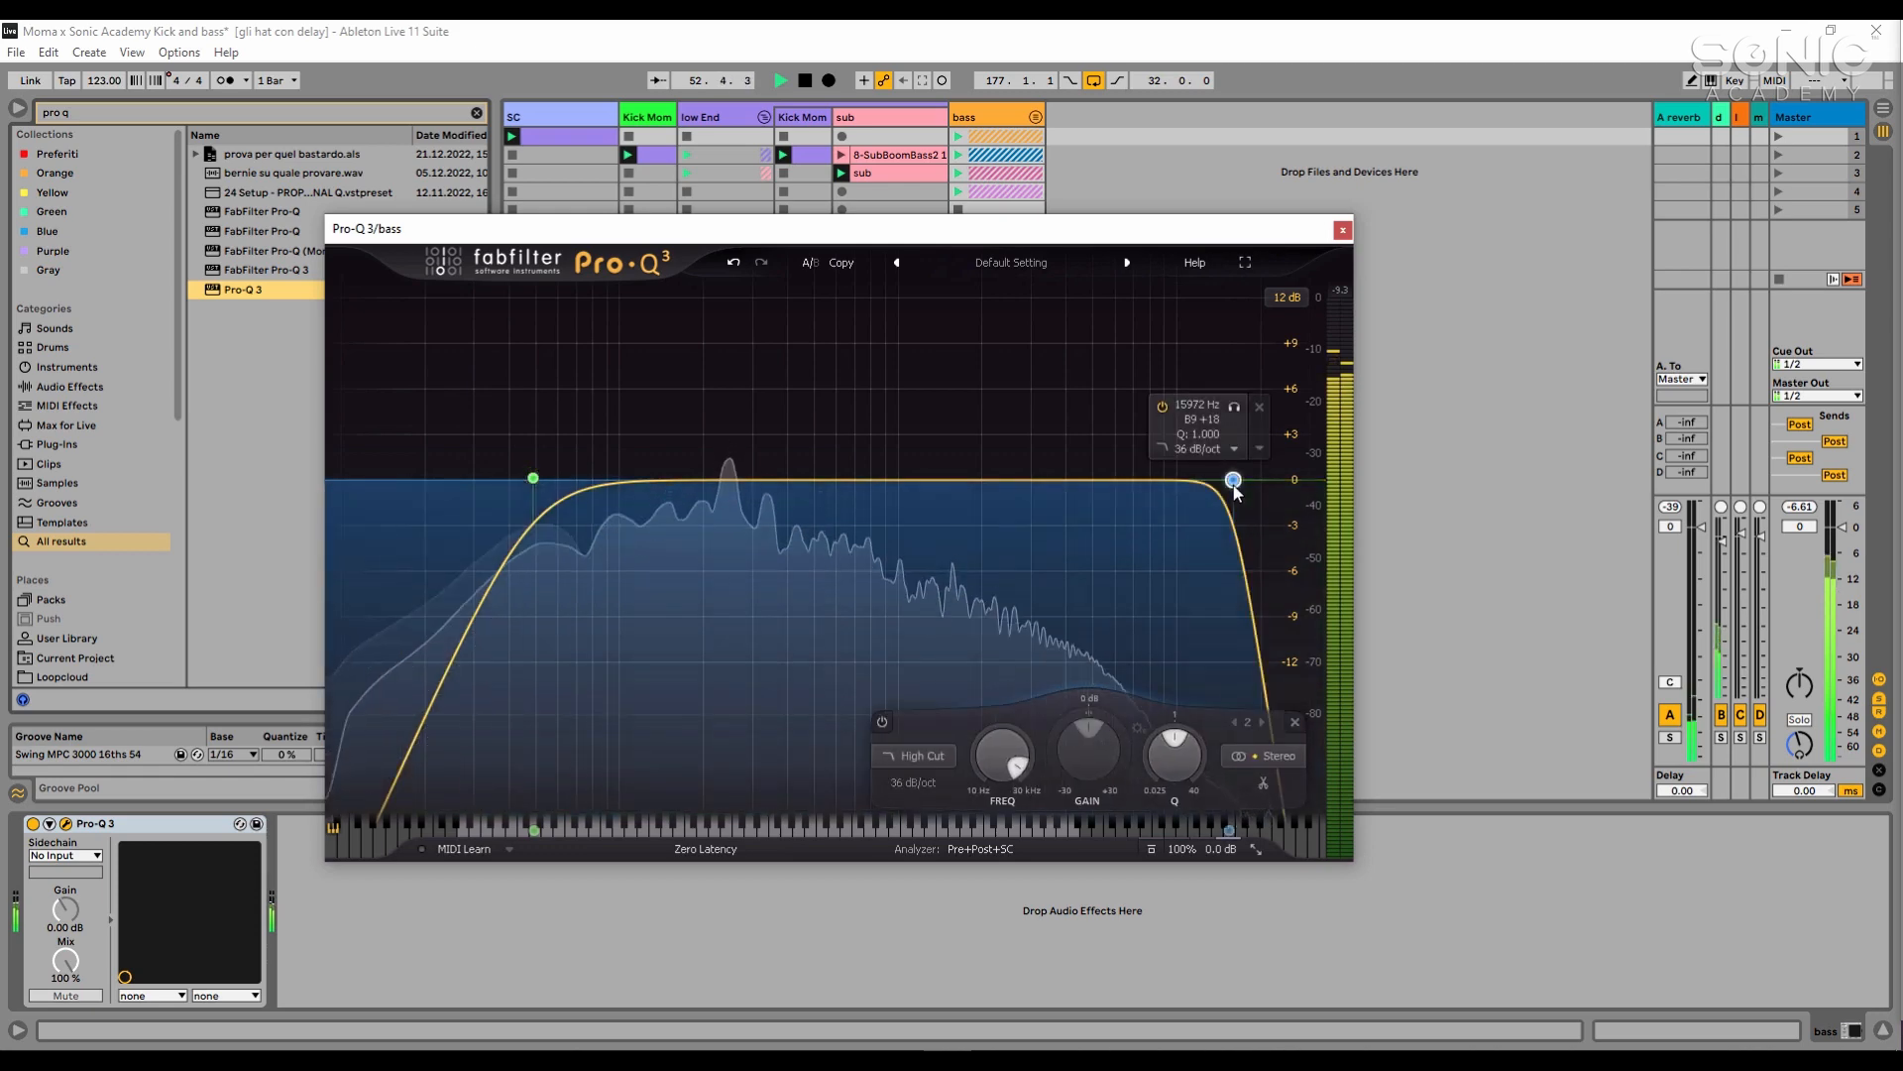
pyautogui.moveTo(1234, 483); pyautogui.dragTo(1089, 487)
pyautogui.press('space')
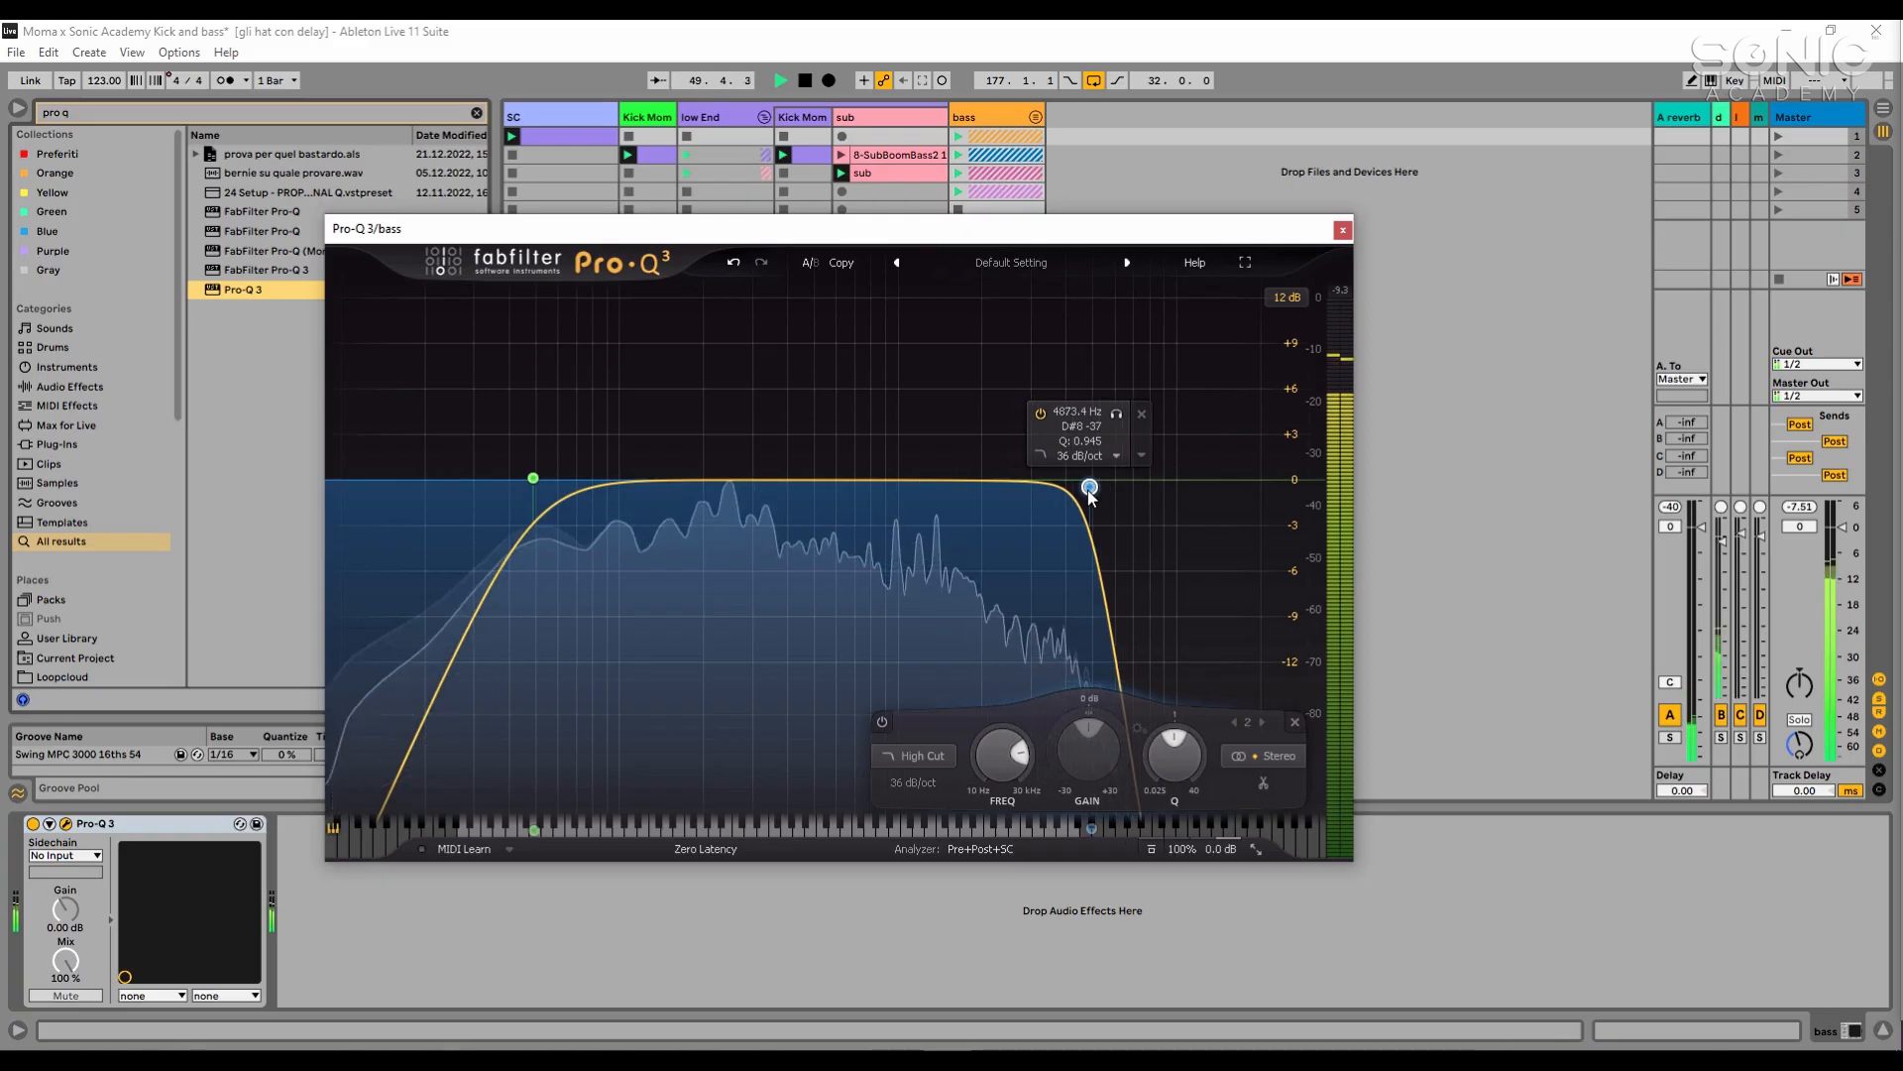
pyautogui.click(1342, 229)
pyautogui.press('space')
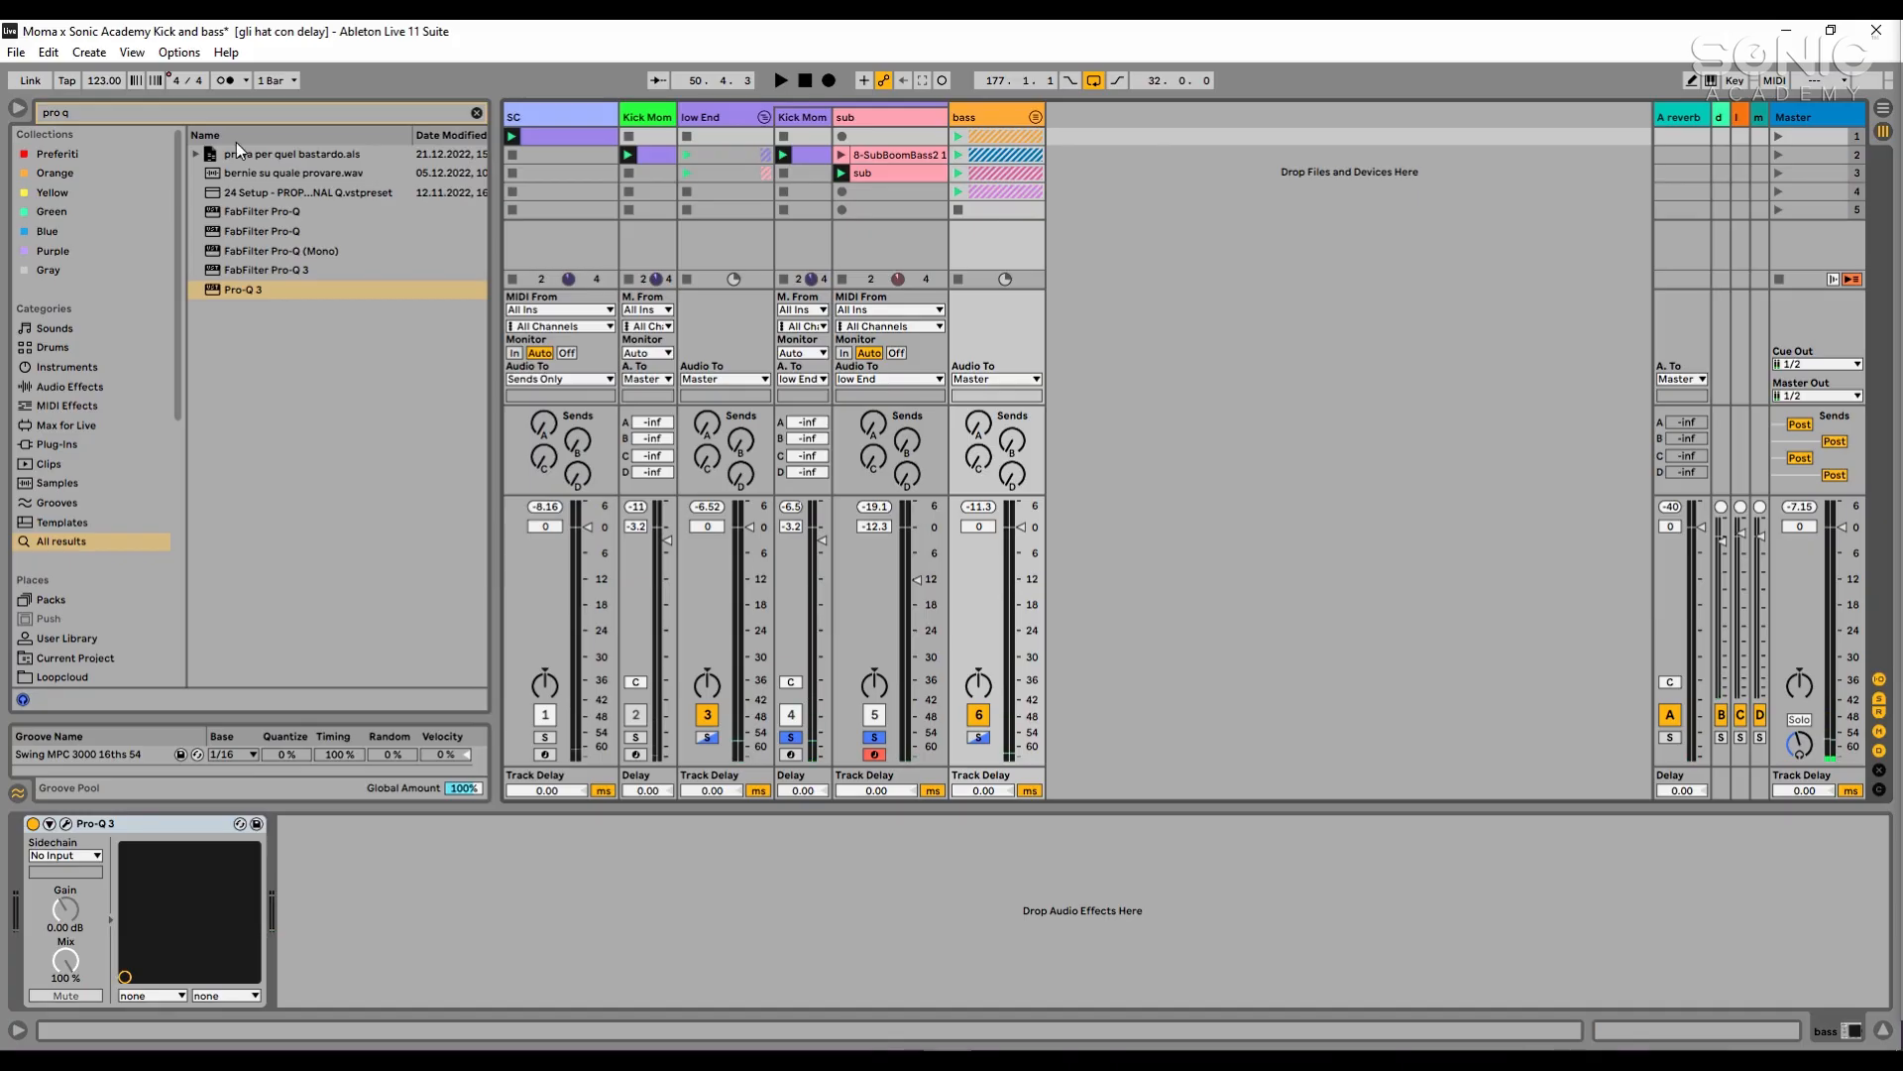
# - Search the plug-ins for satura and load SSL Native X-Saturator v6 after Pro-Q 3 on the bass group
pyautogui.click(294, 110)
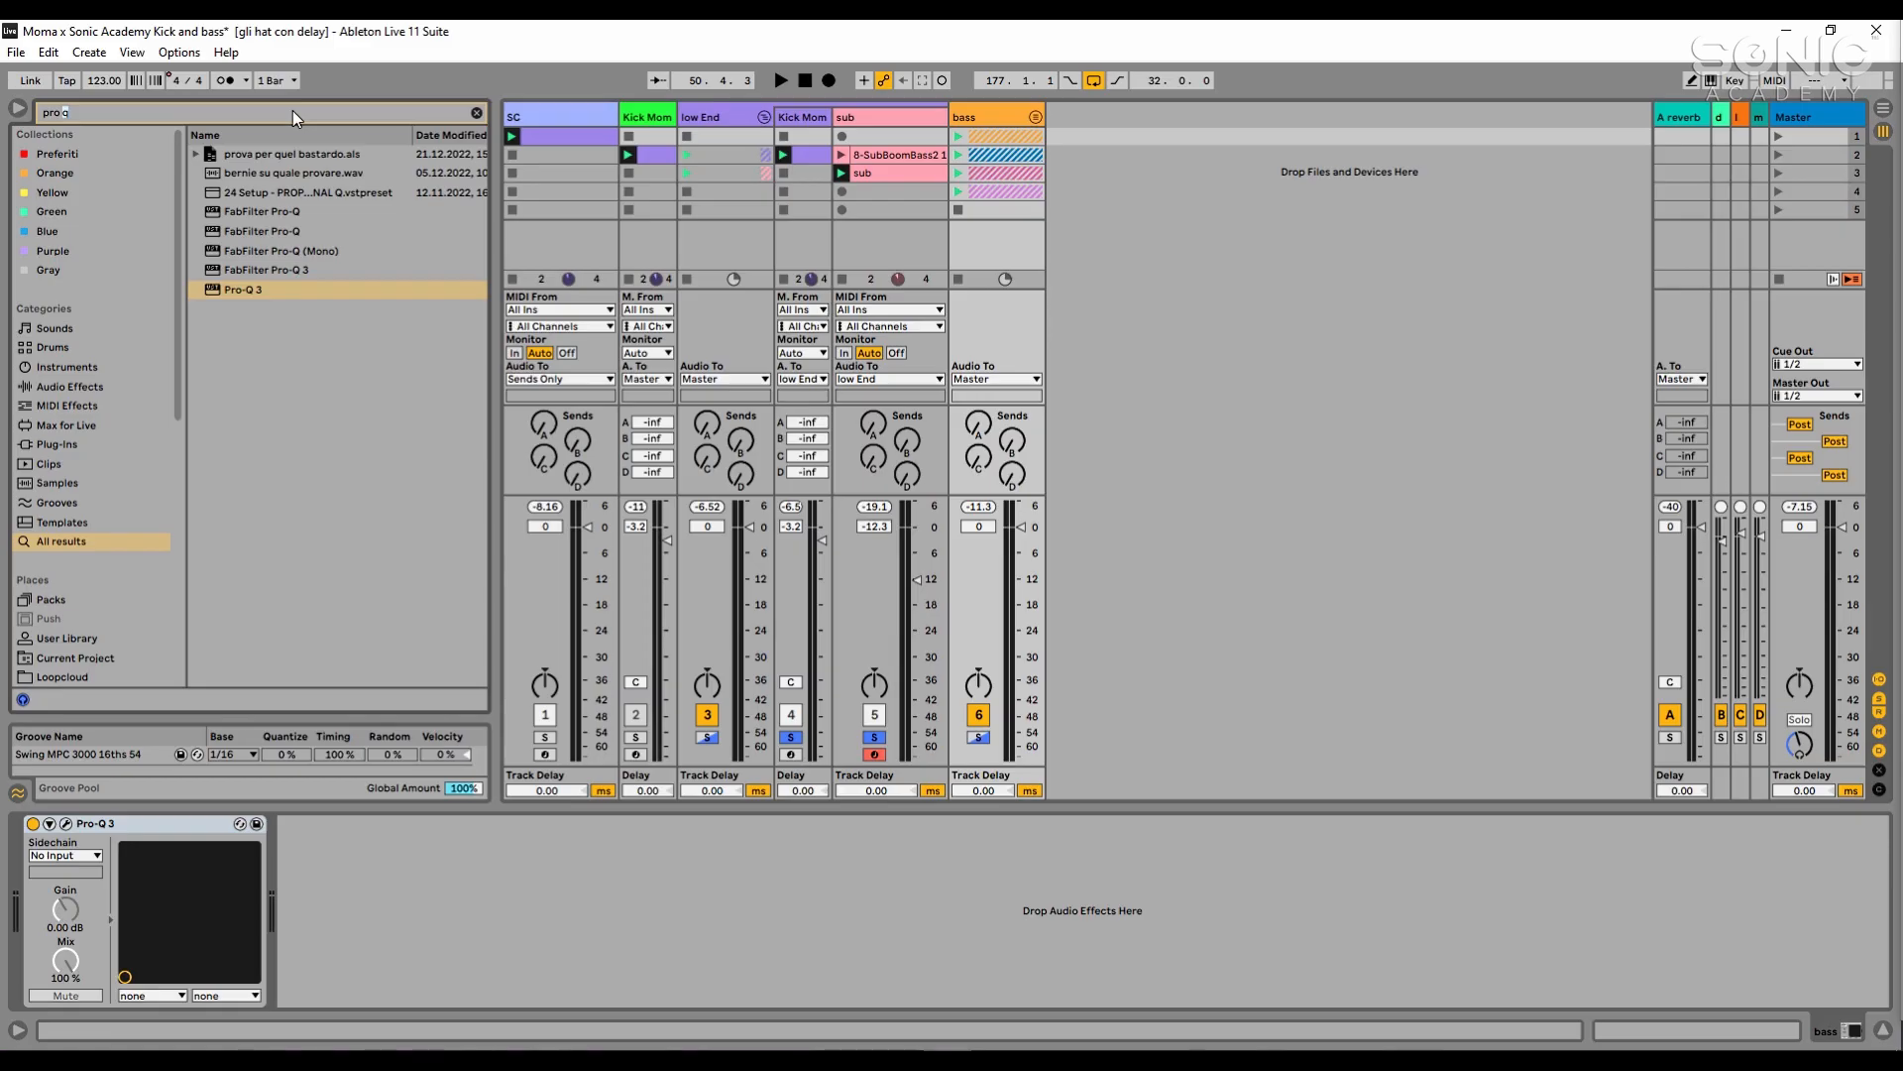
pyautogui.press('BackSpace')
pyautogui.press('BackSpace')
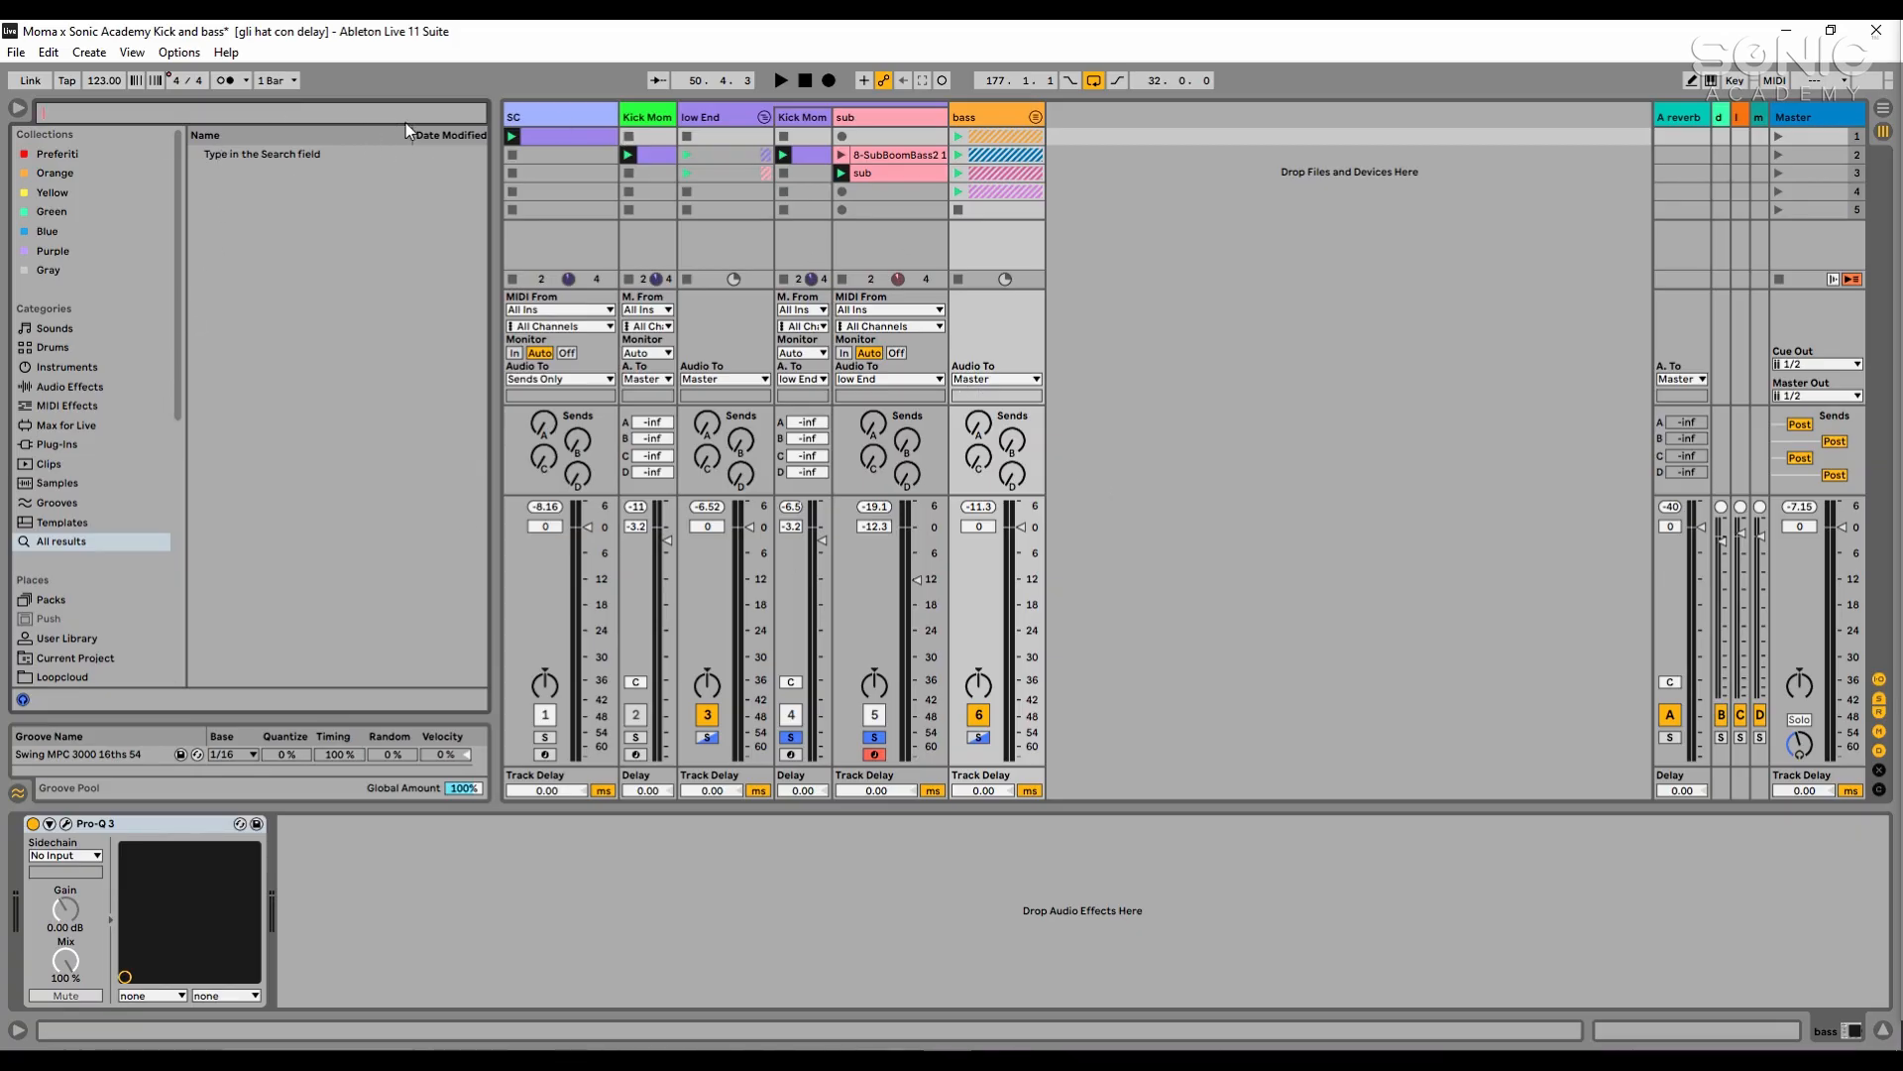
pyautogui.write('satura')
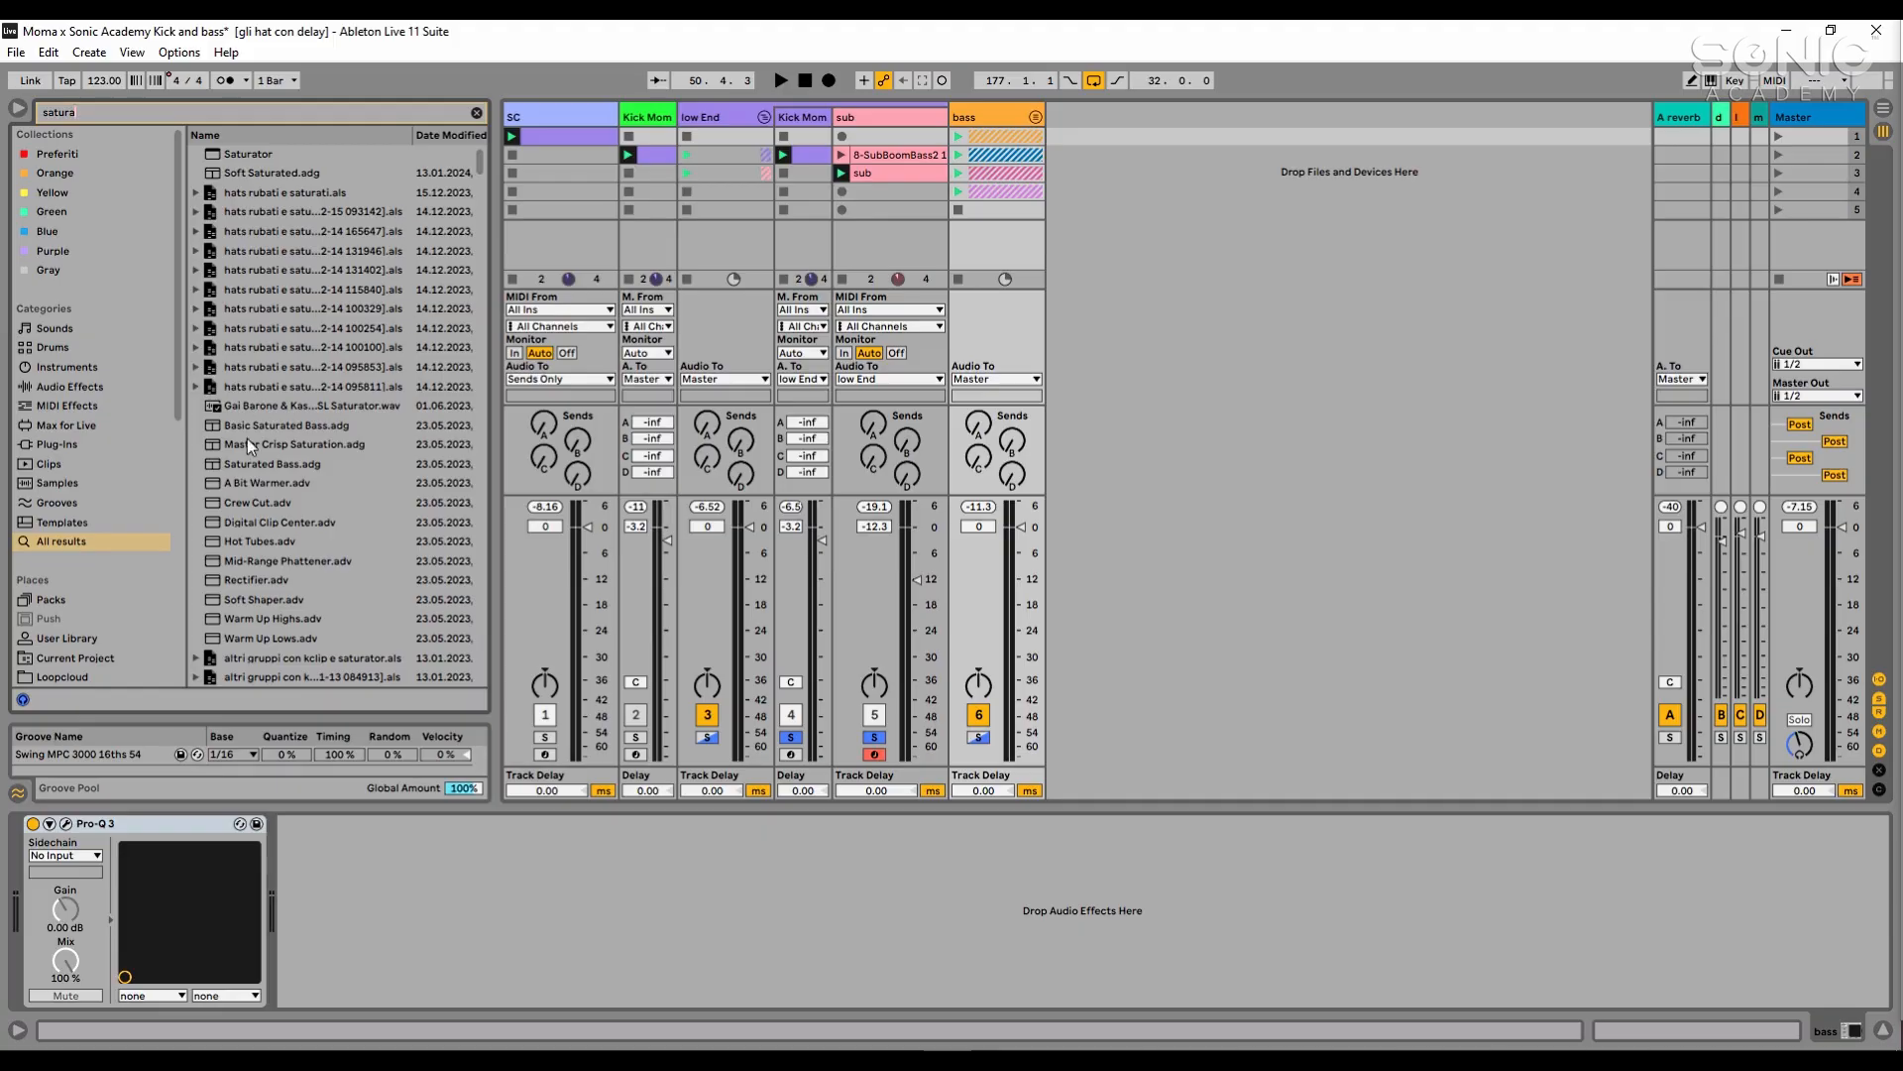
pyautogui.click(130, 443)
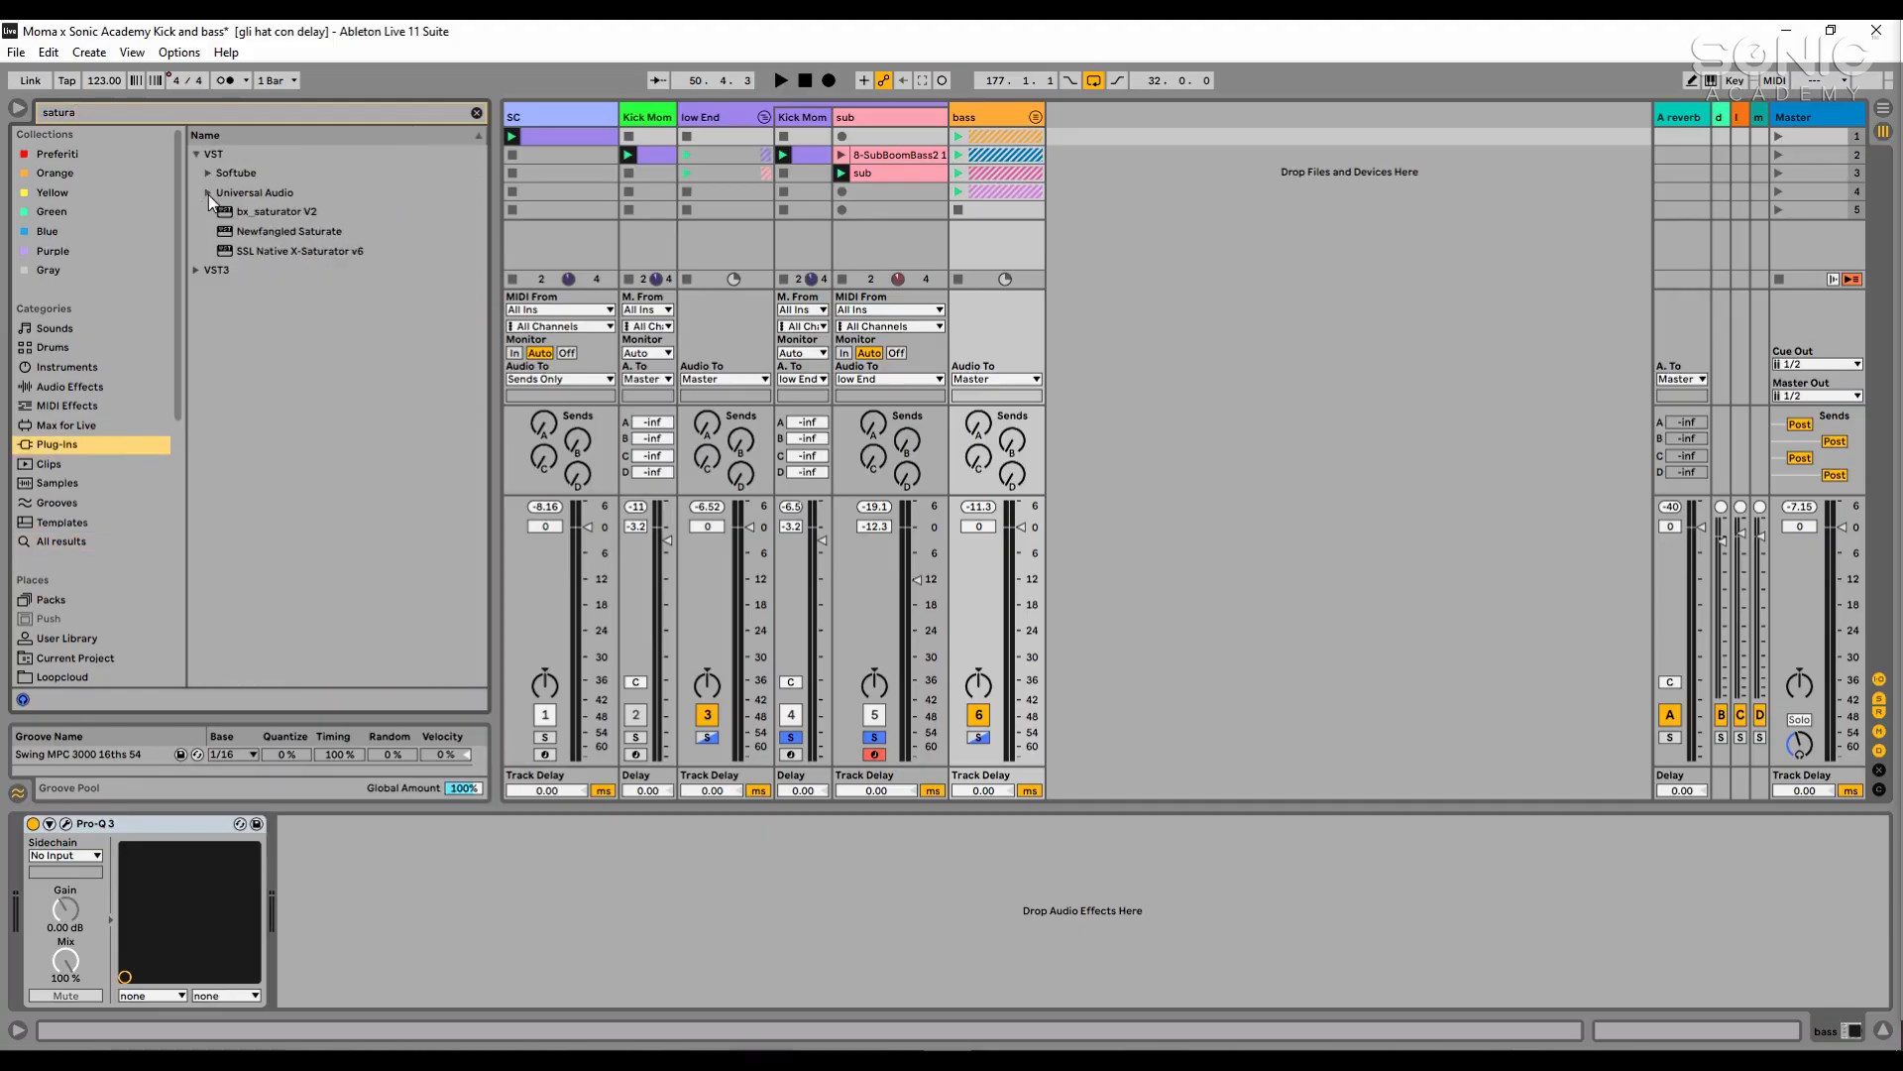
pyautogui.click(281, 121)
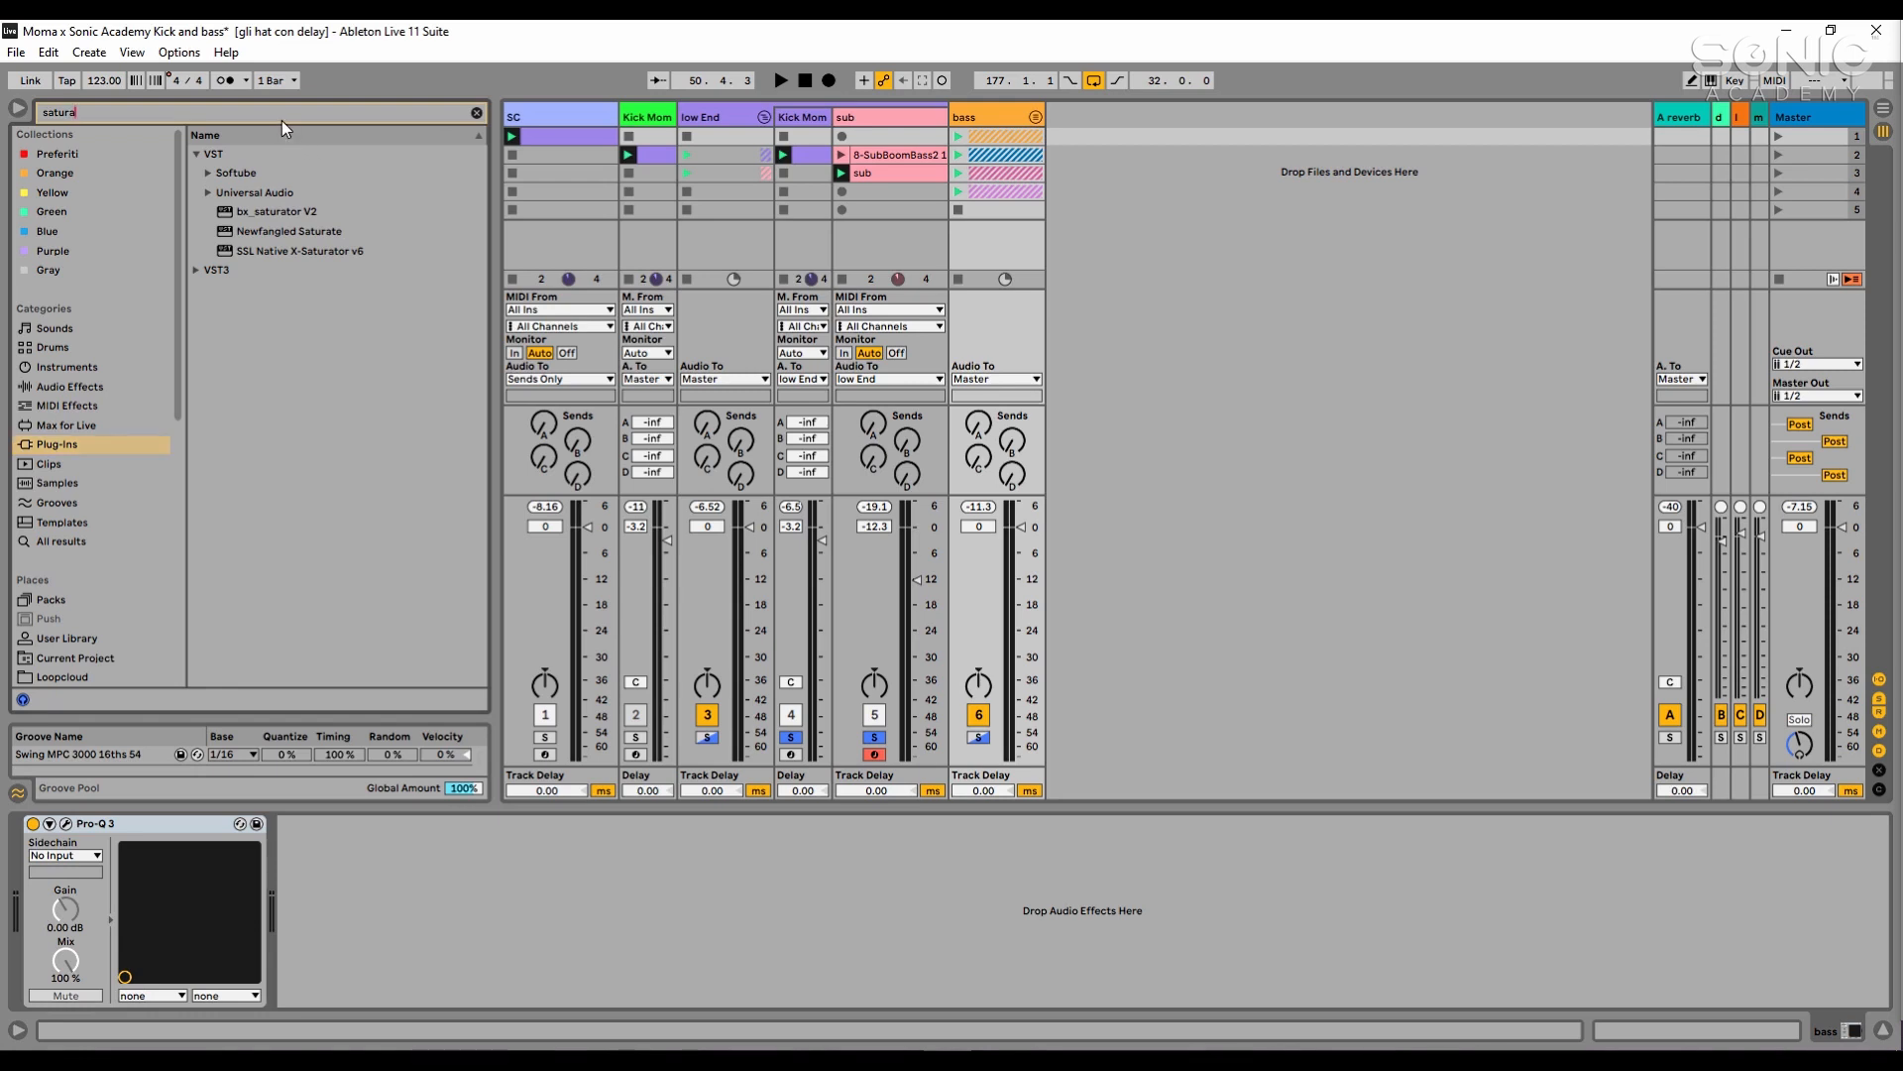
pyautogui.click(347, 257)
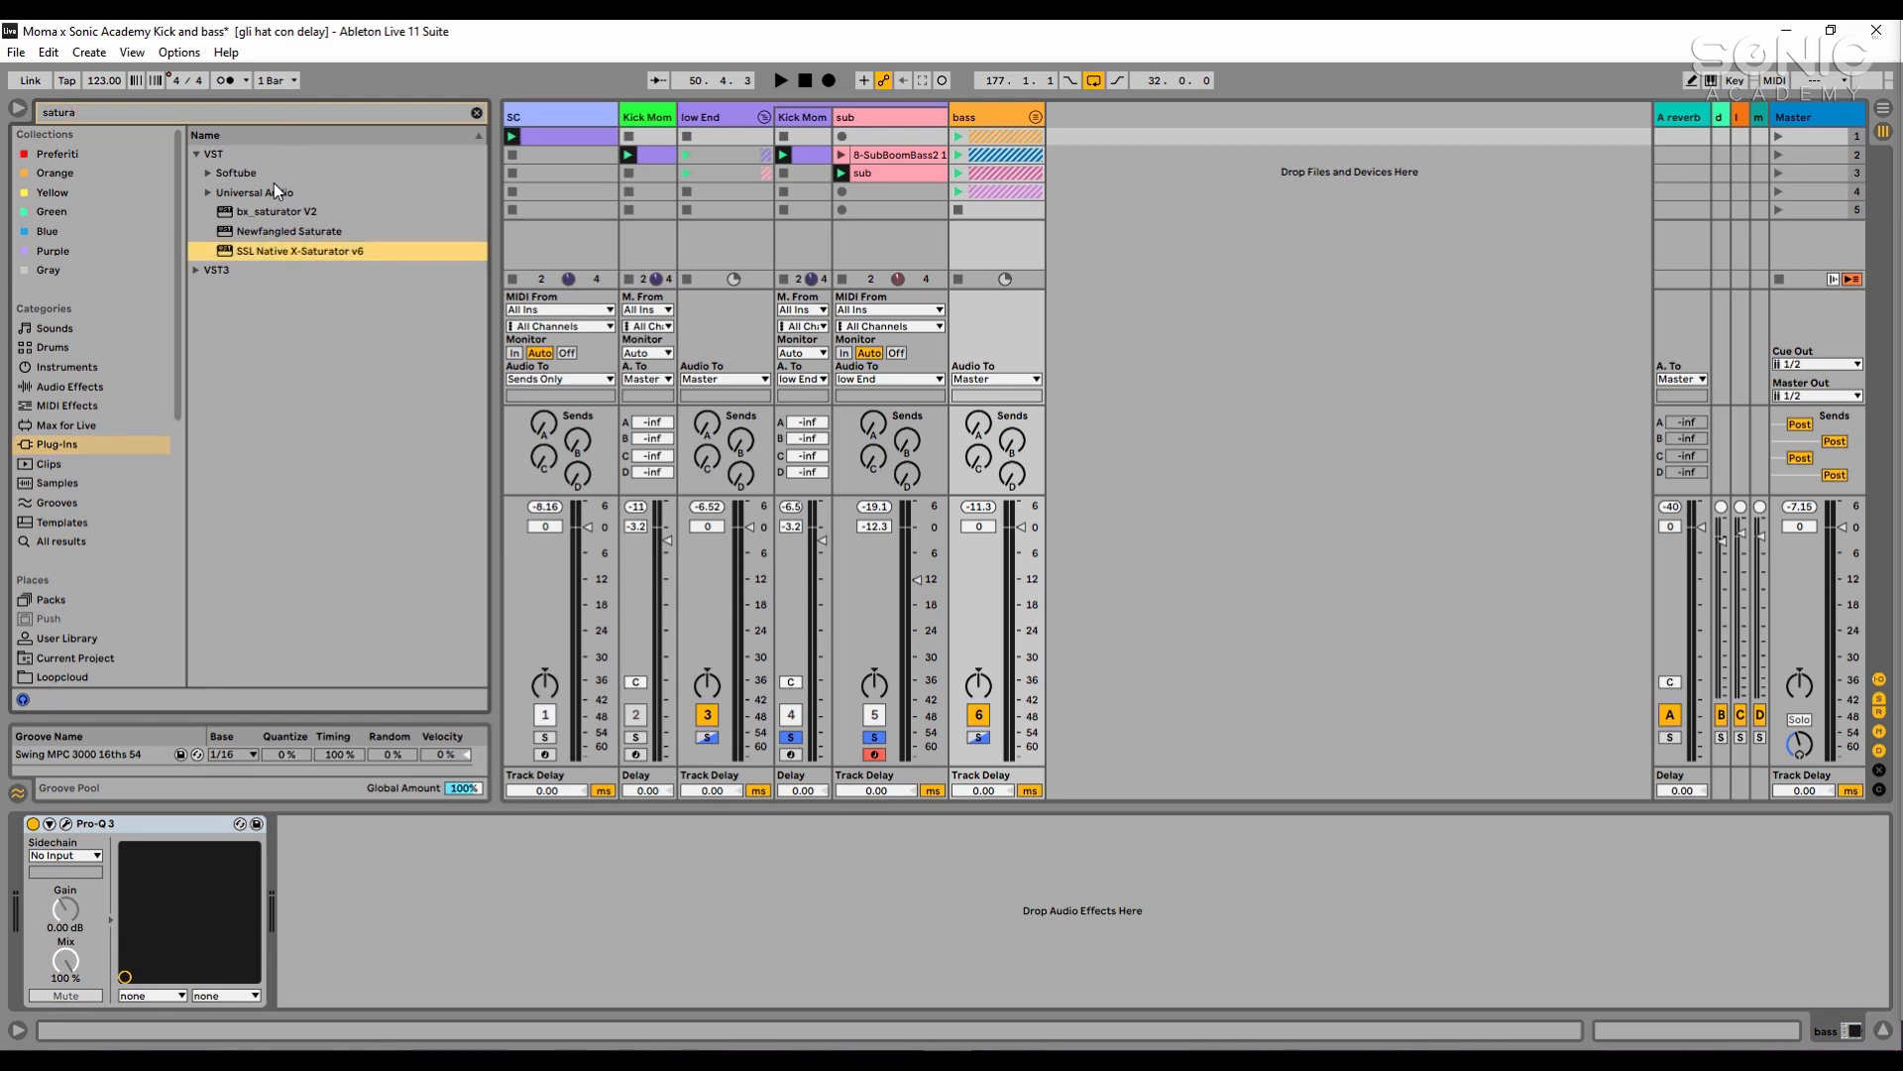
pyautogui.moveTo(282, 252); pyautogui.dragTo(667, 852)
# - Audition X-Saturator's drive on the bass group during playback, then close the plug-in window and stop
pyautogui.press('space')
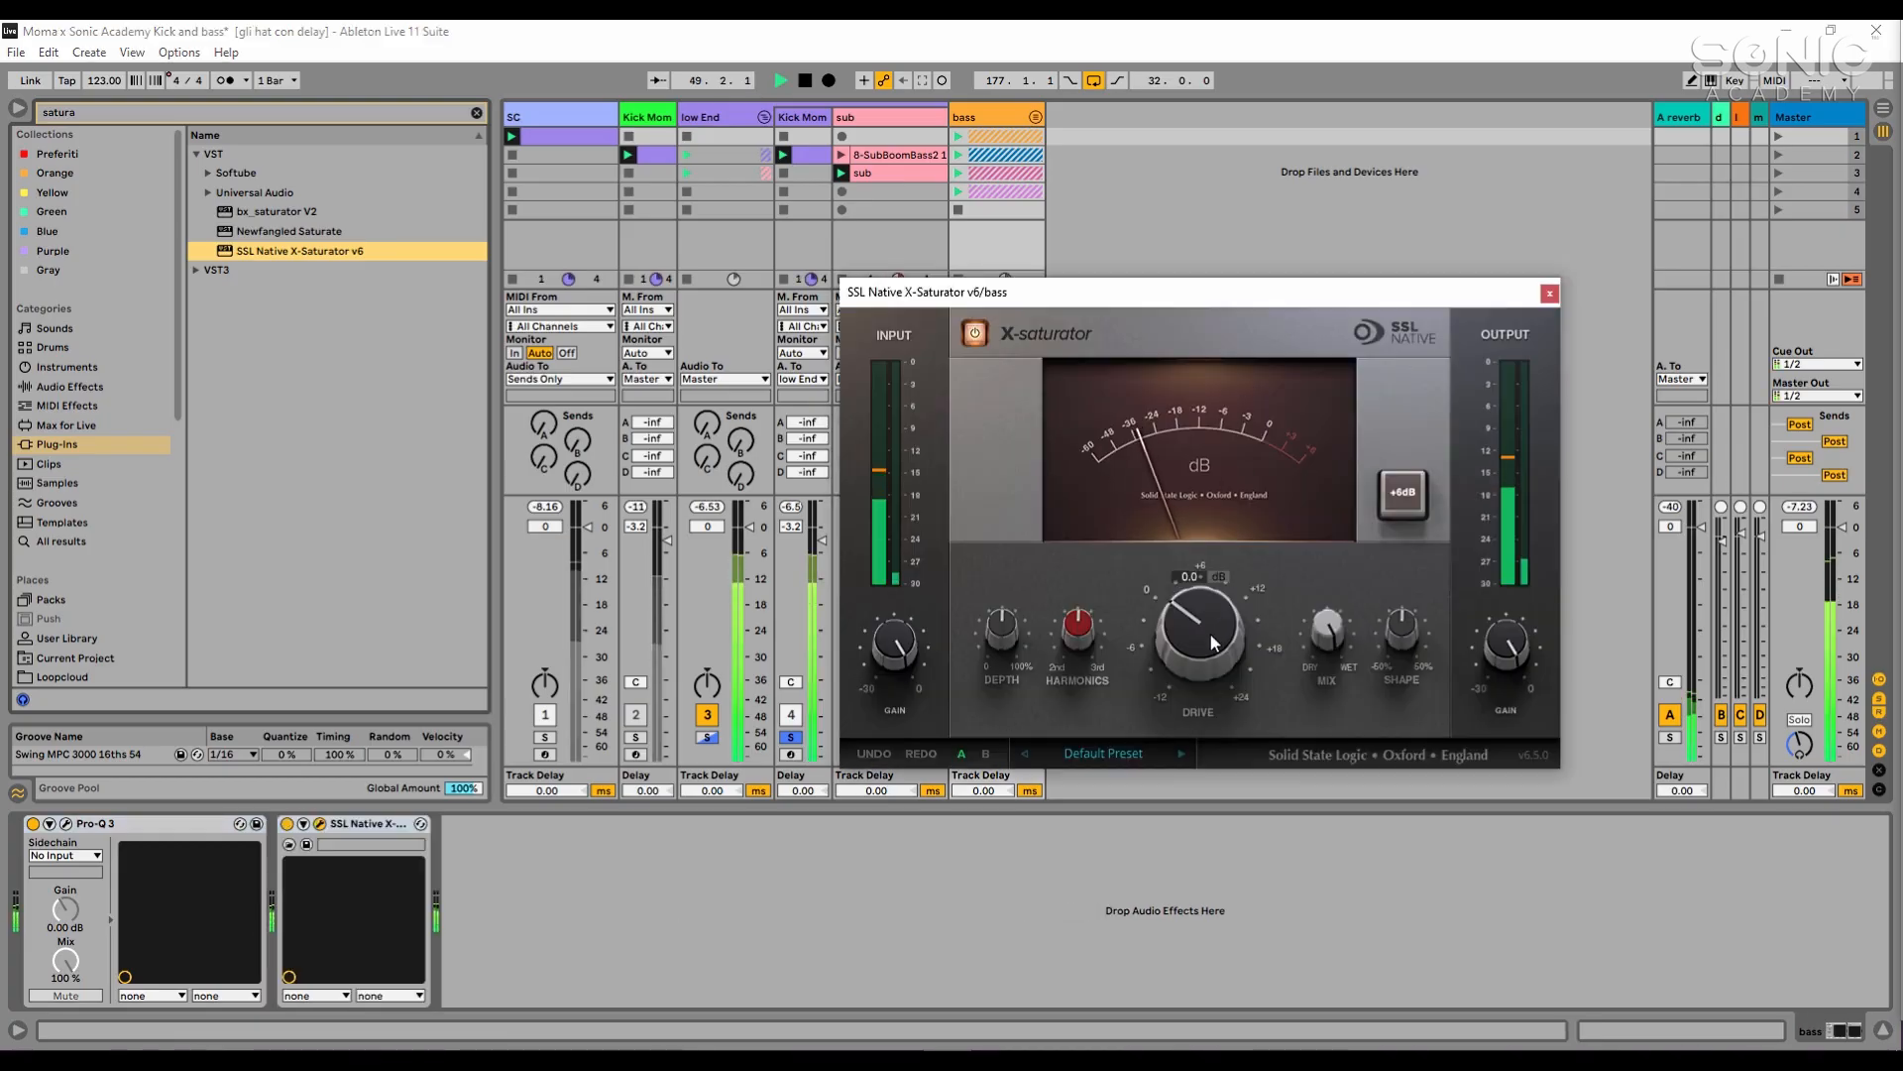
pyautogui.moveTo(1206, 628); pyautogui.dragTo(1205, 627)
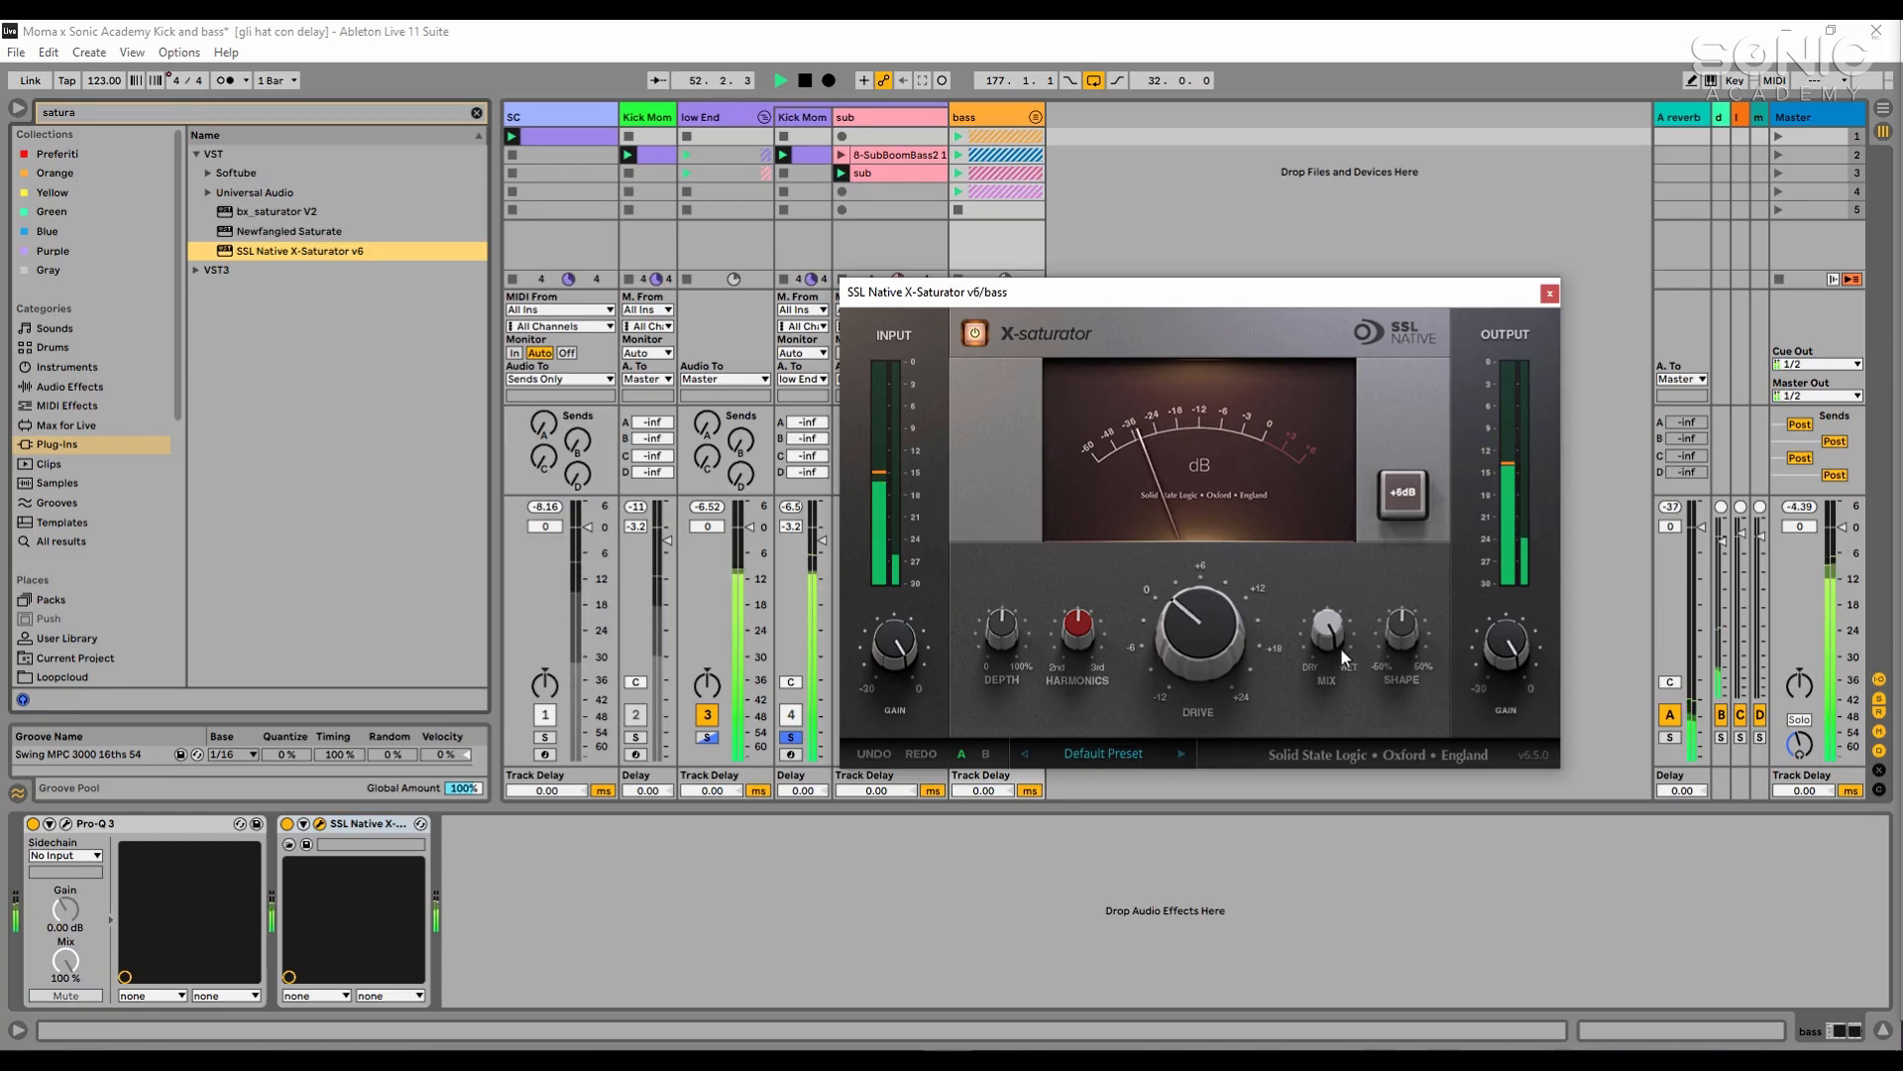
pyautogui.moveTo(1514, 608)
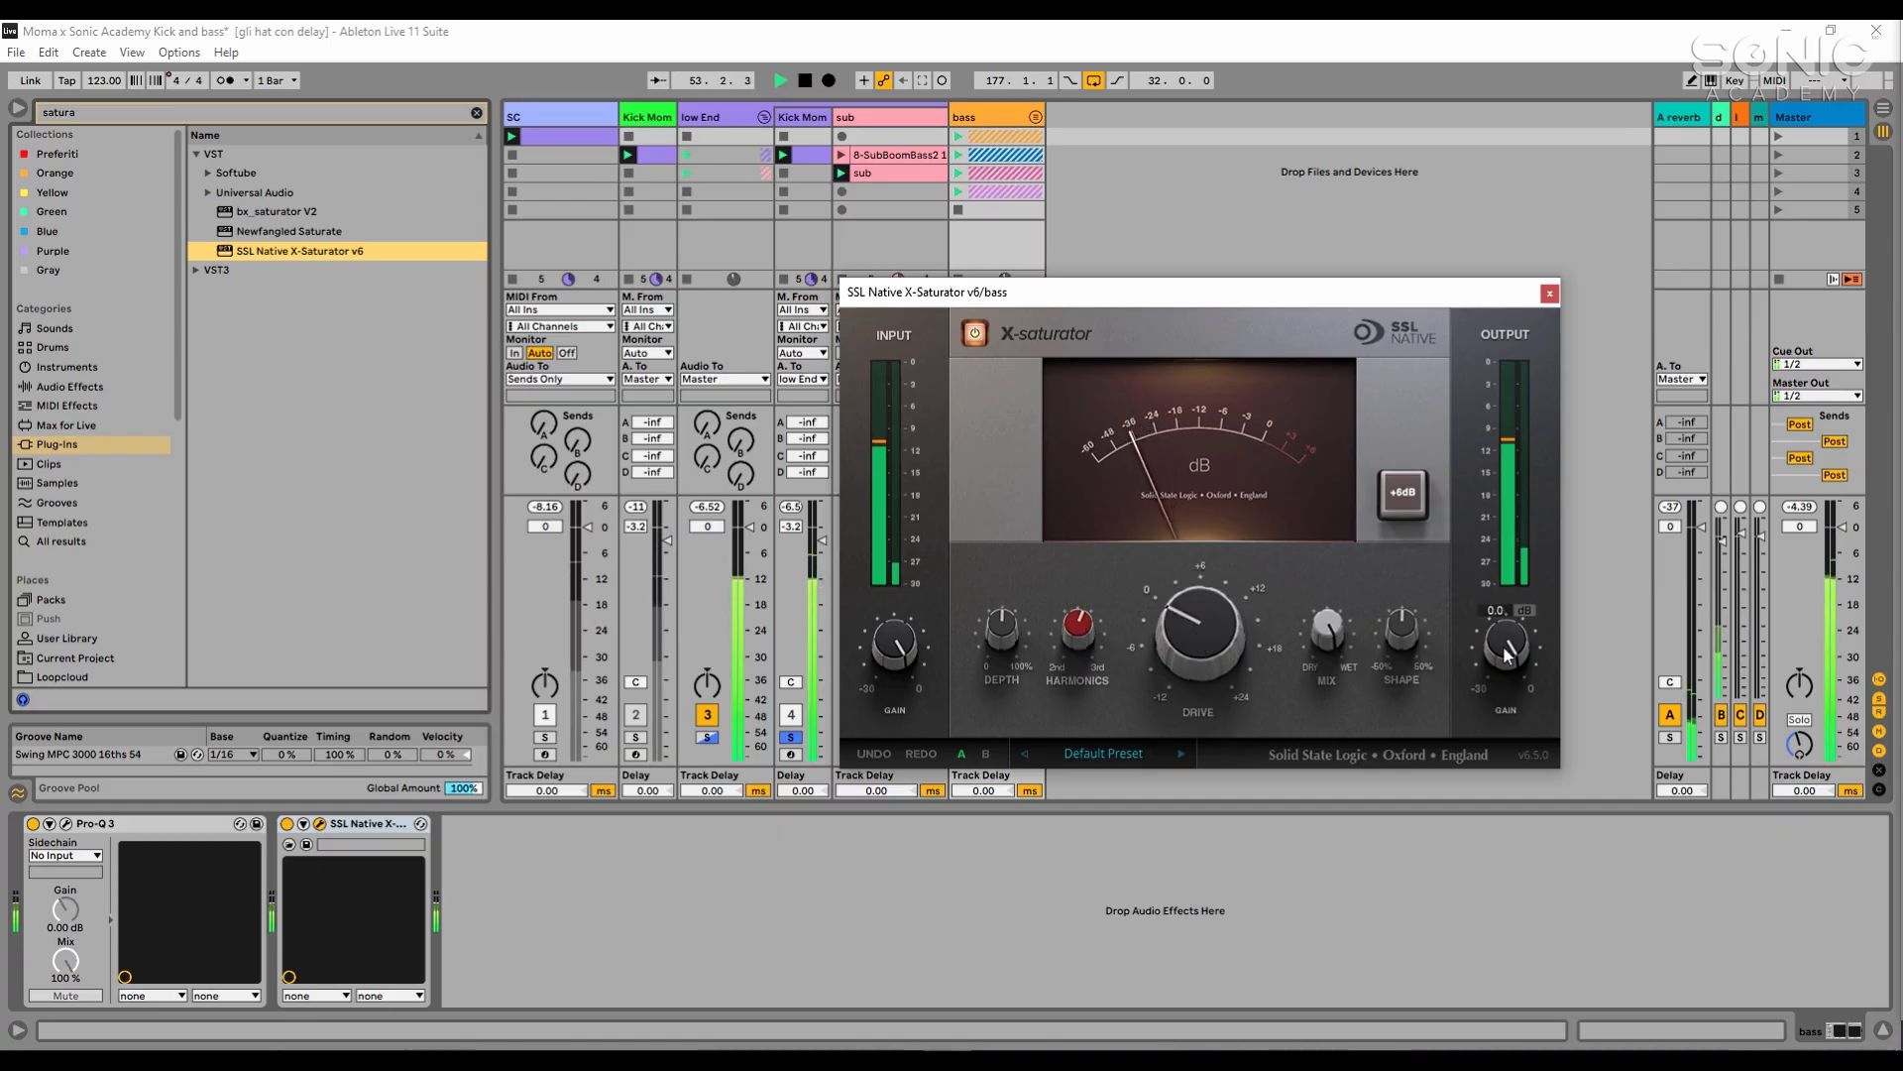
pyautogui.click(1550, 292)
pyautogui.press('space')
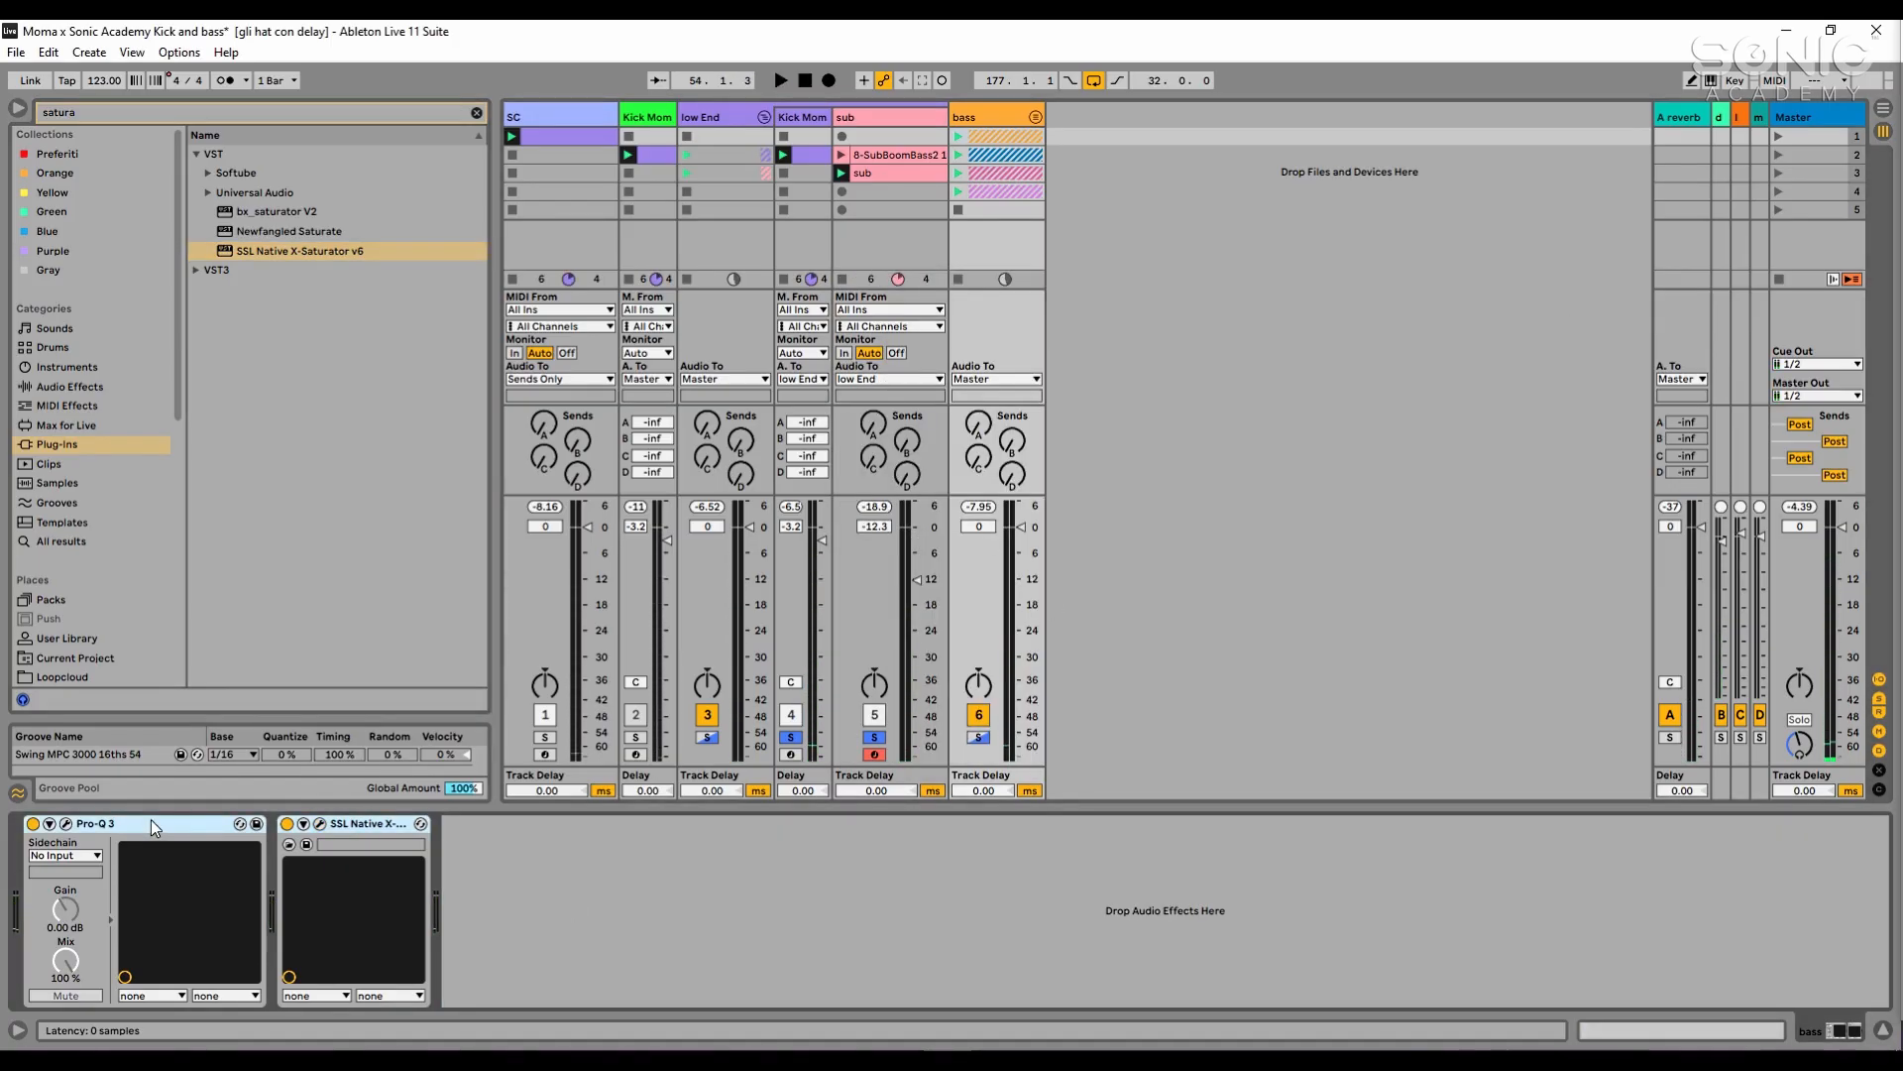
# - Solo only the bass group during playback, try its volume at 3.6 dB, then undo that change and reset its peak meter
pyautogui.press('space')
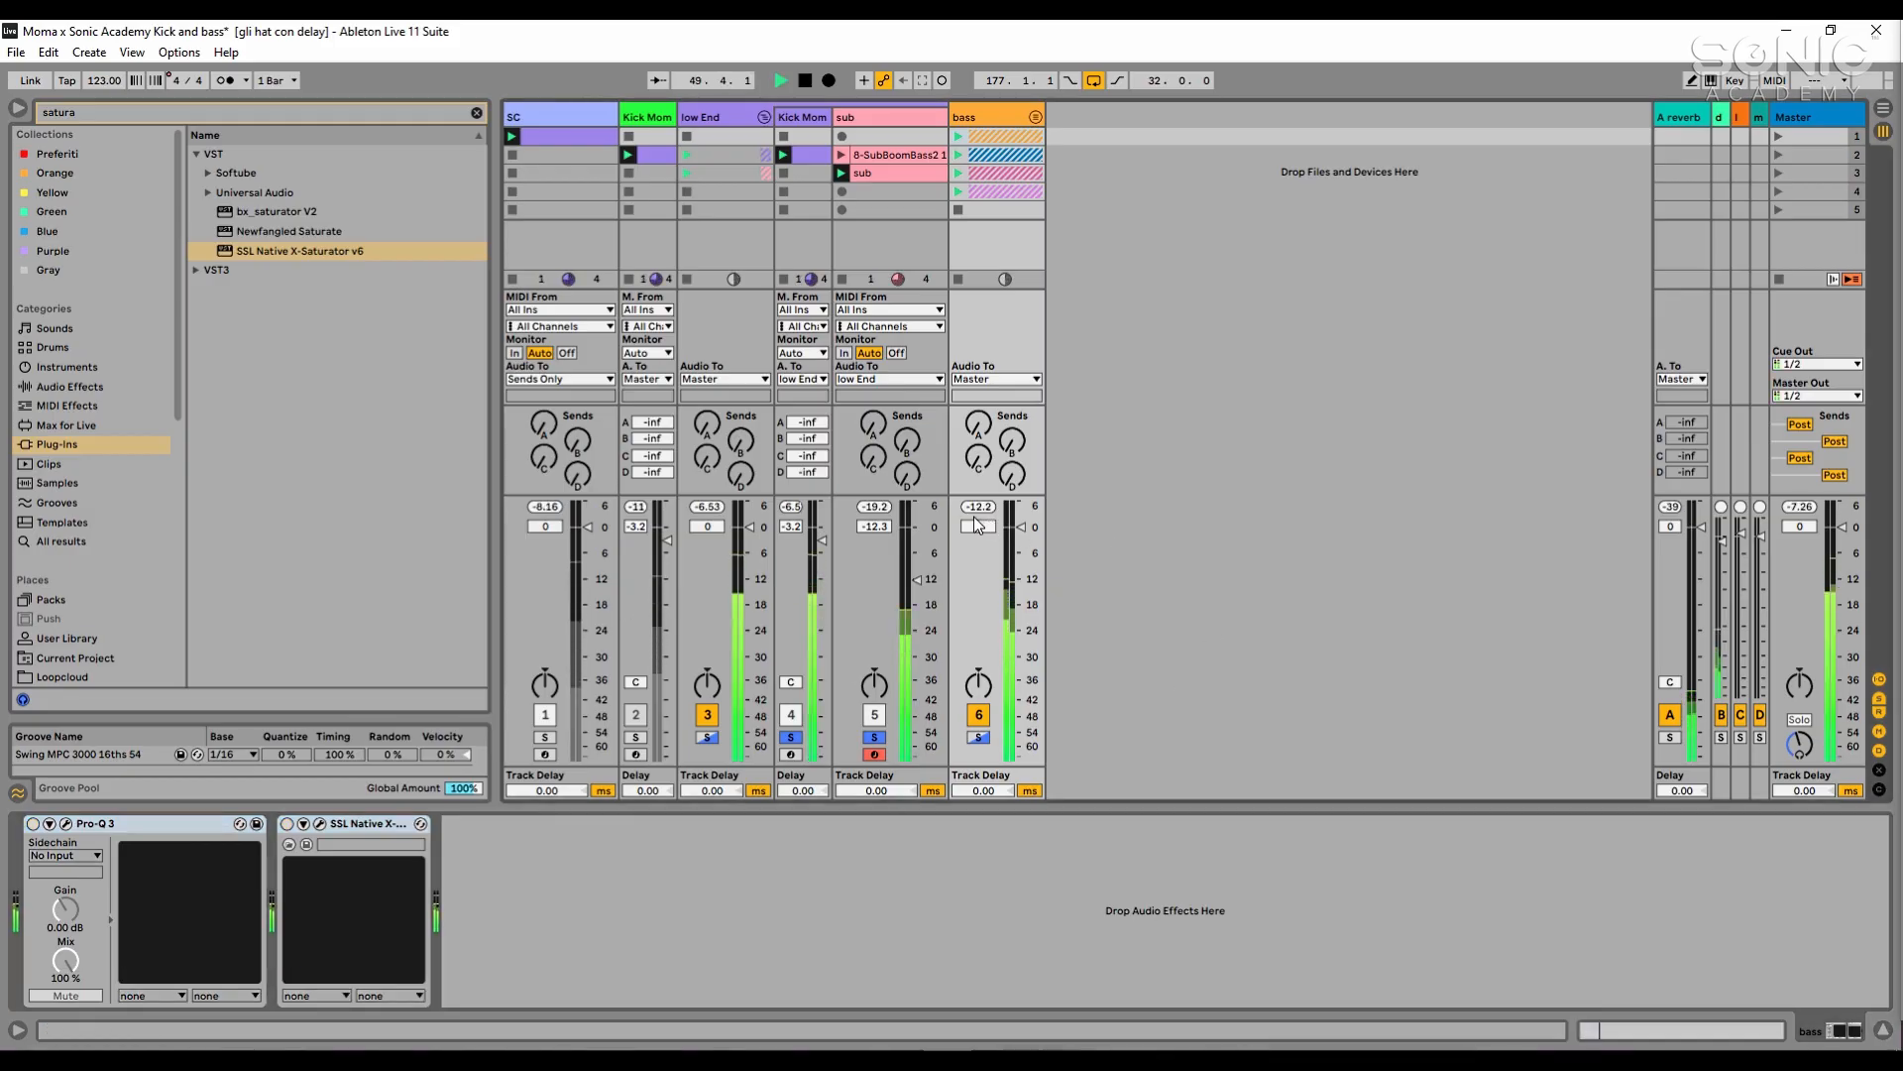
pyautogui.click(979, 737)
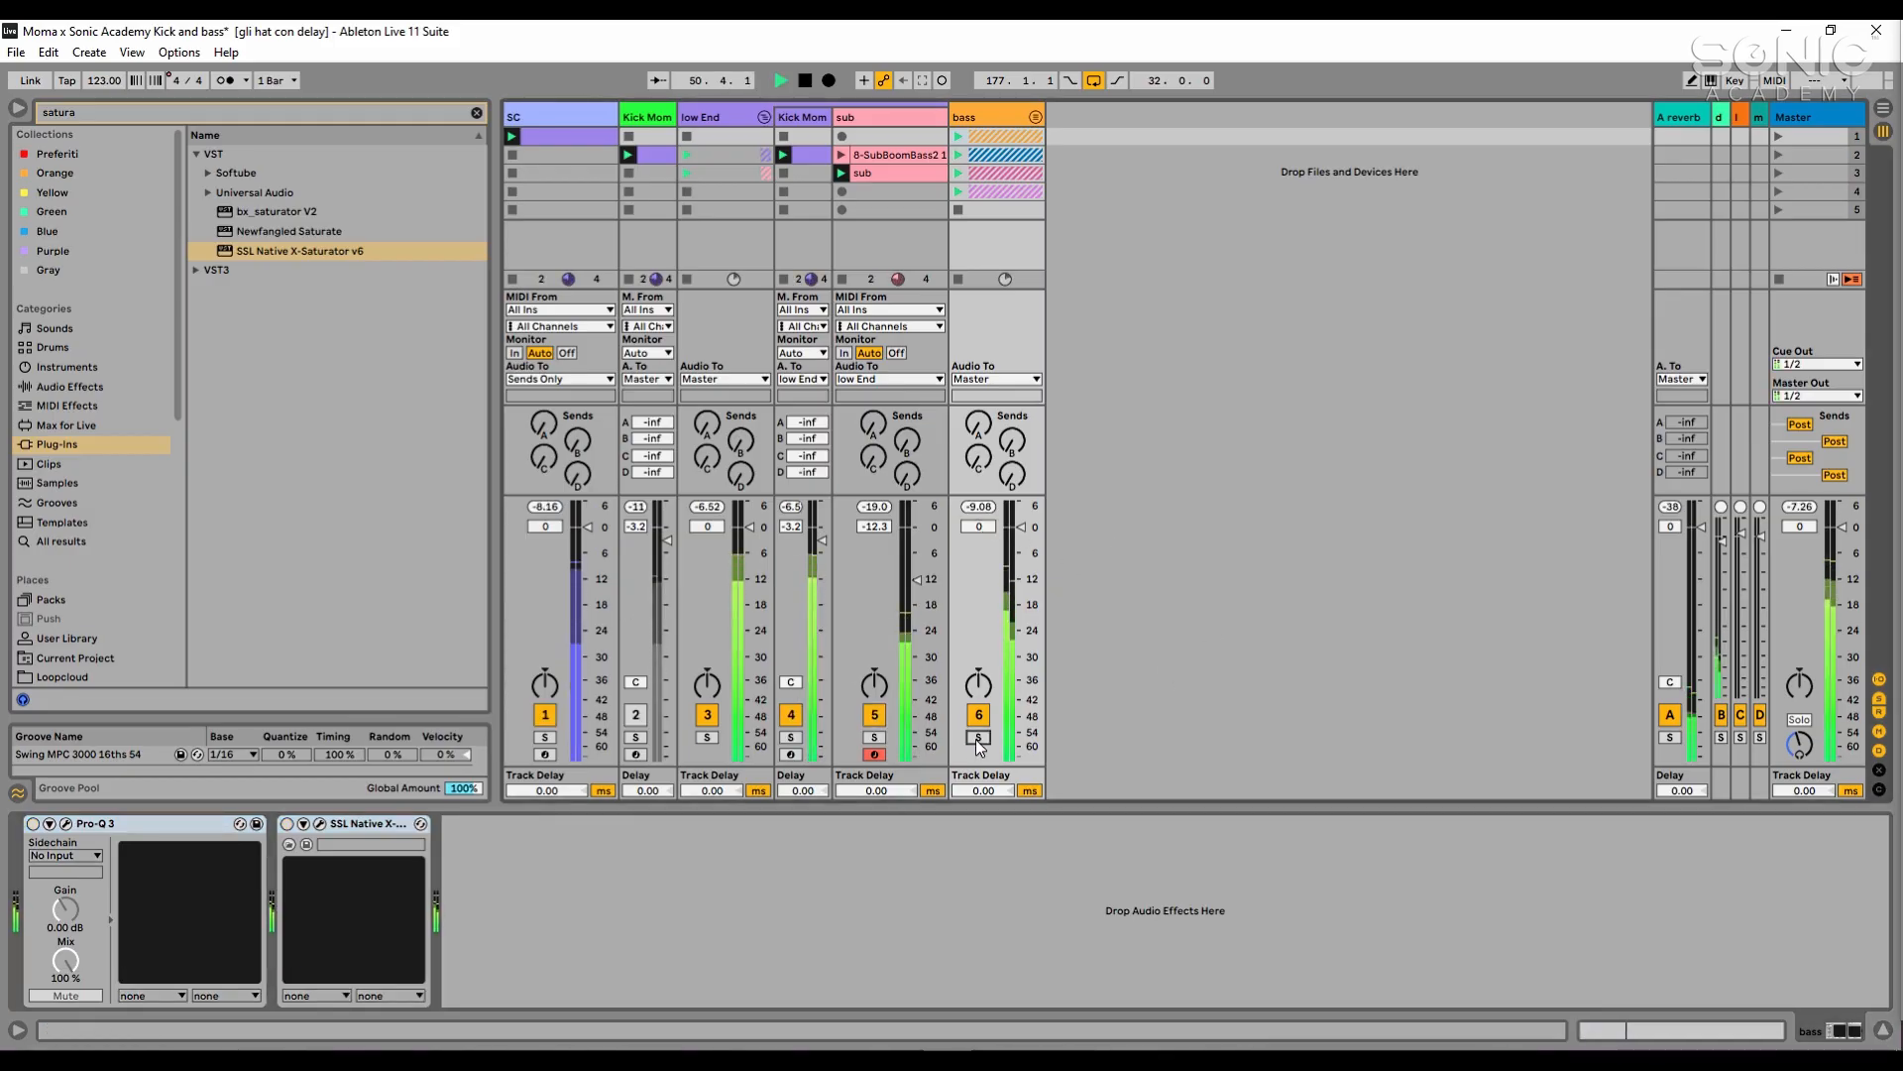
pyautogui.click(979, 739)
pyautogui.moveTo(1023, 526); pyautogui.dragTo(1023, 511)
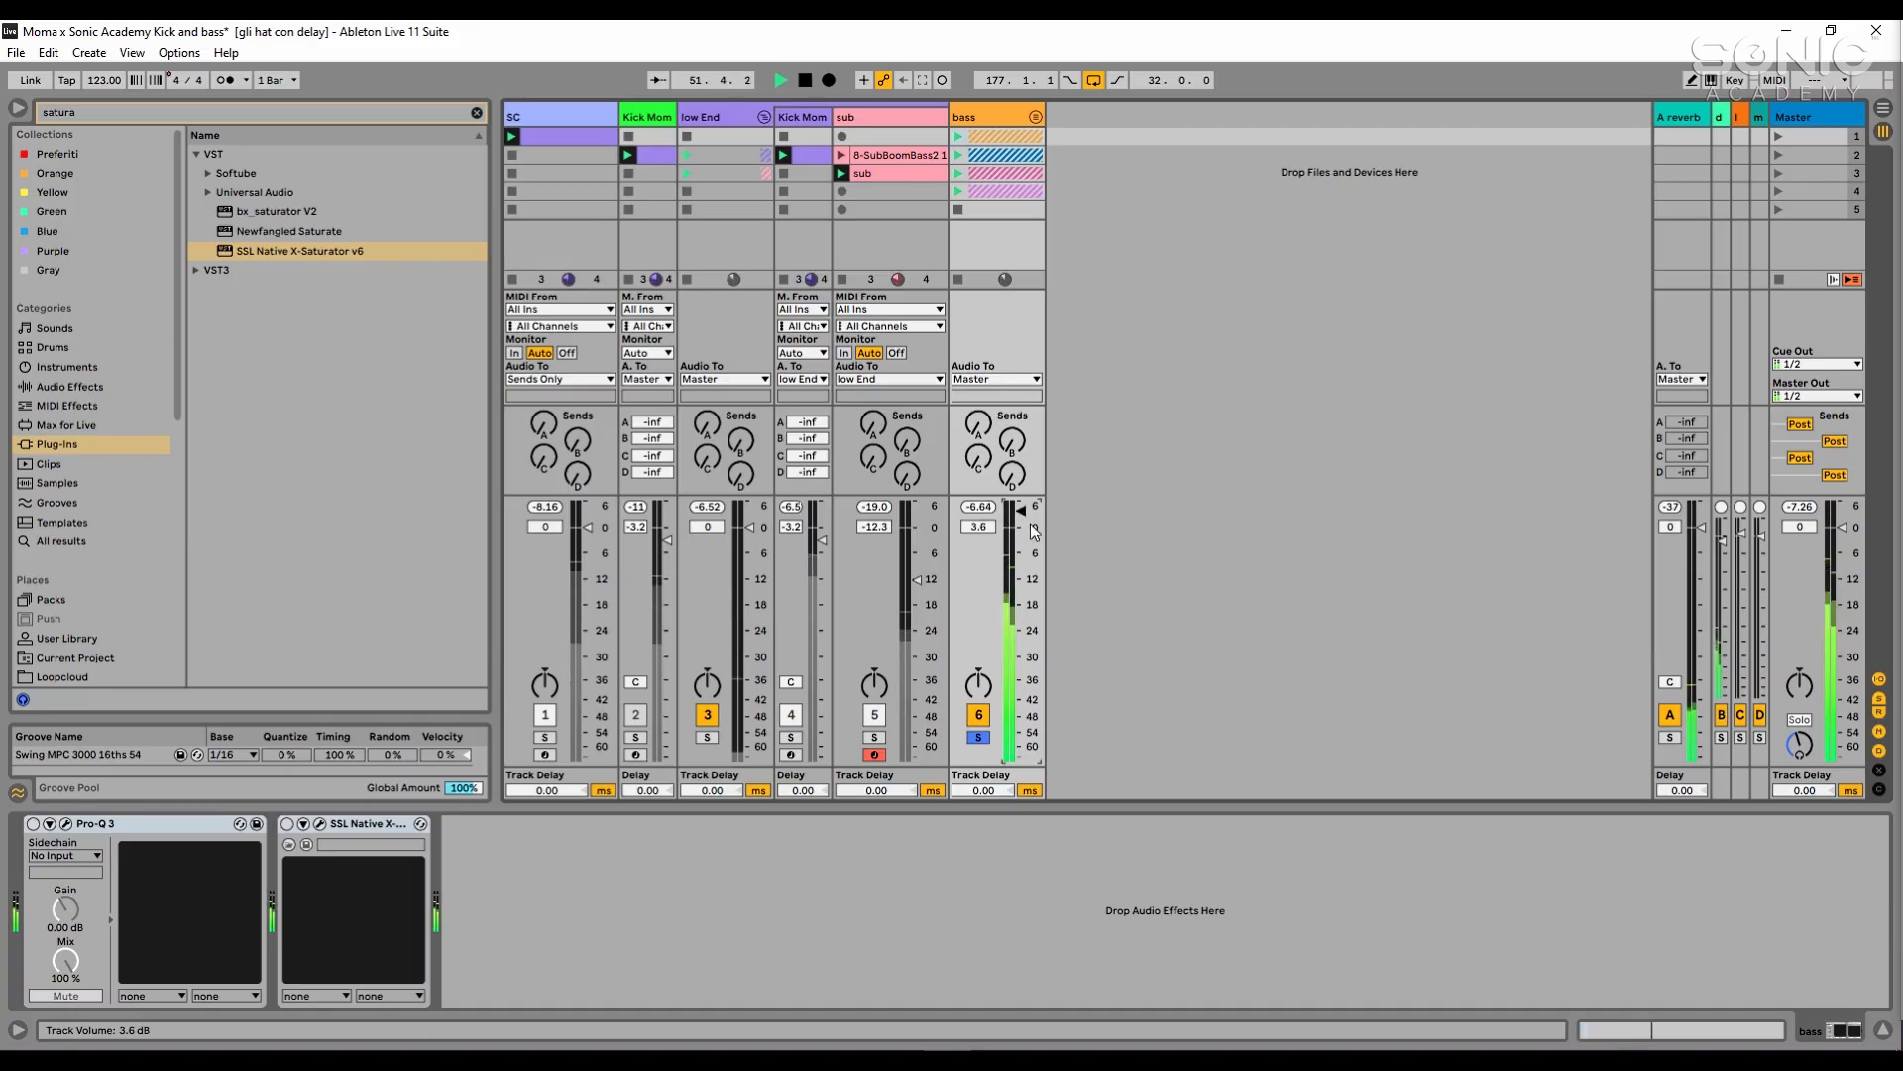
pyautogui.hotkey('ctrl', 'z')
pyautogui.click(971, 507)
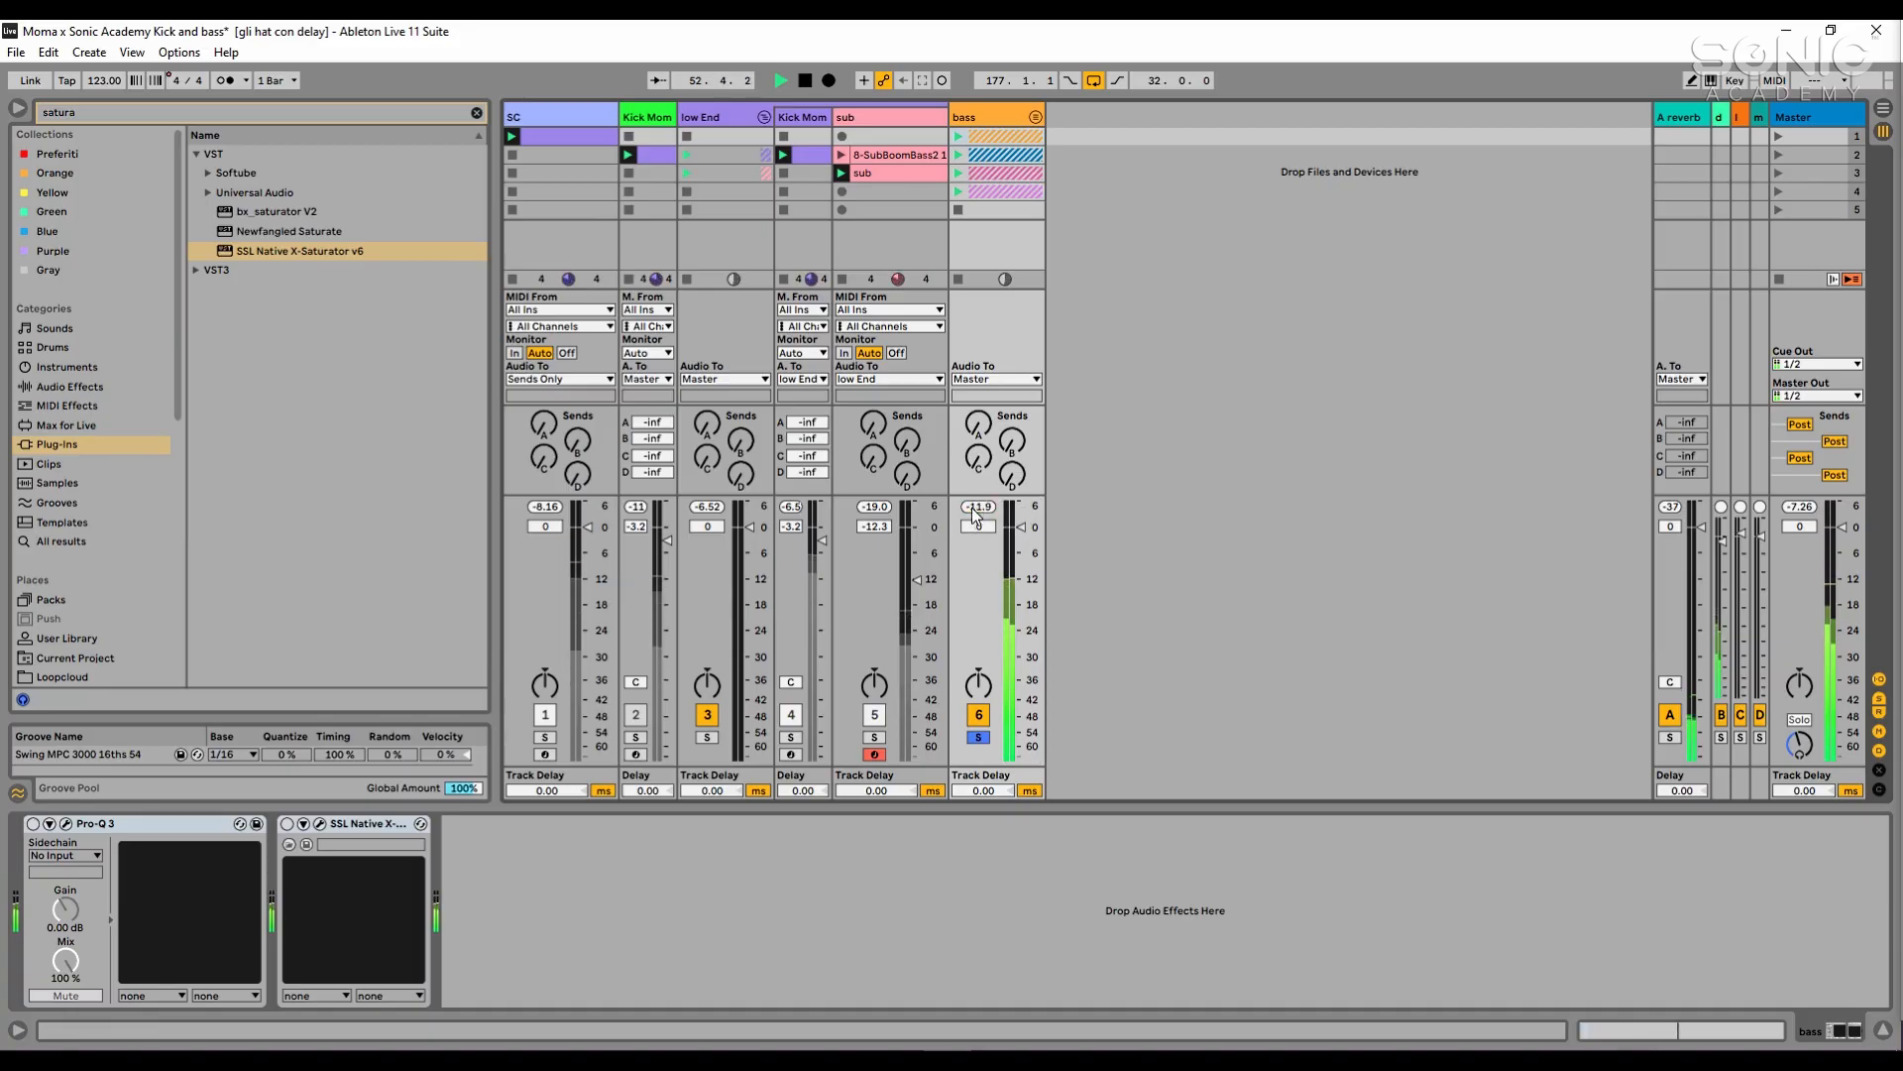
# - Compare the bass group's peak level with Pro-Q 3 and X-Saturator bypassed and active during playback
pyautogui.click(189, 821)
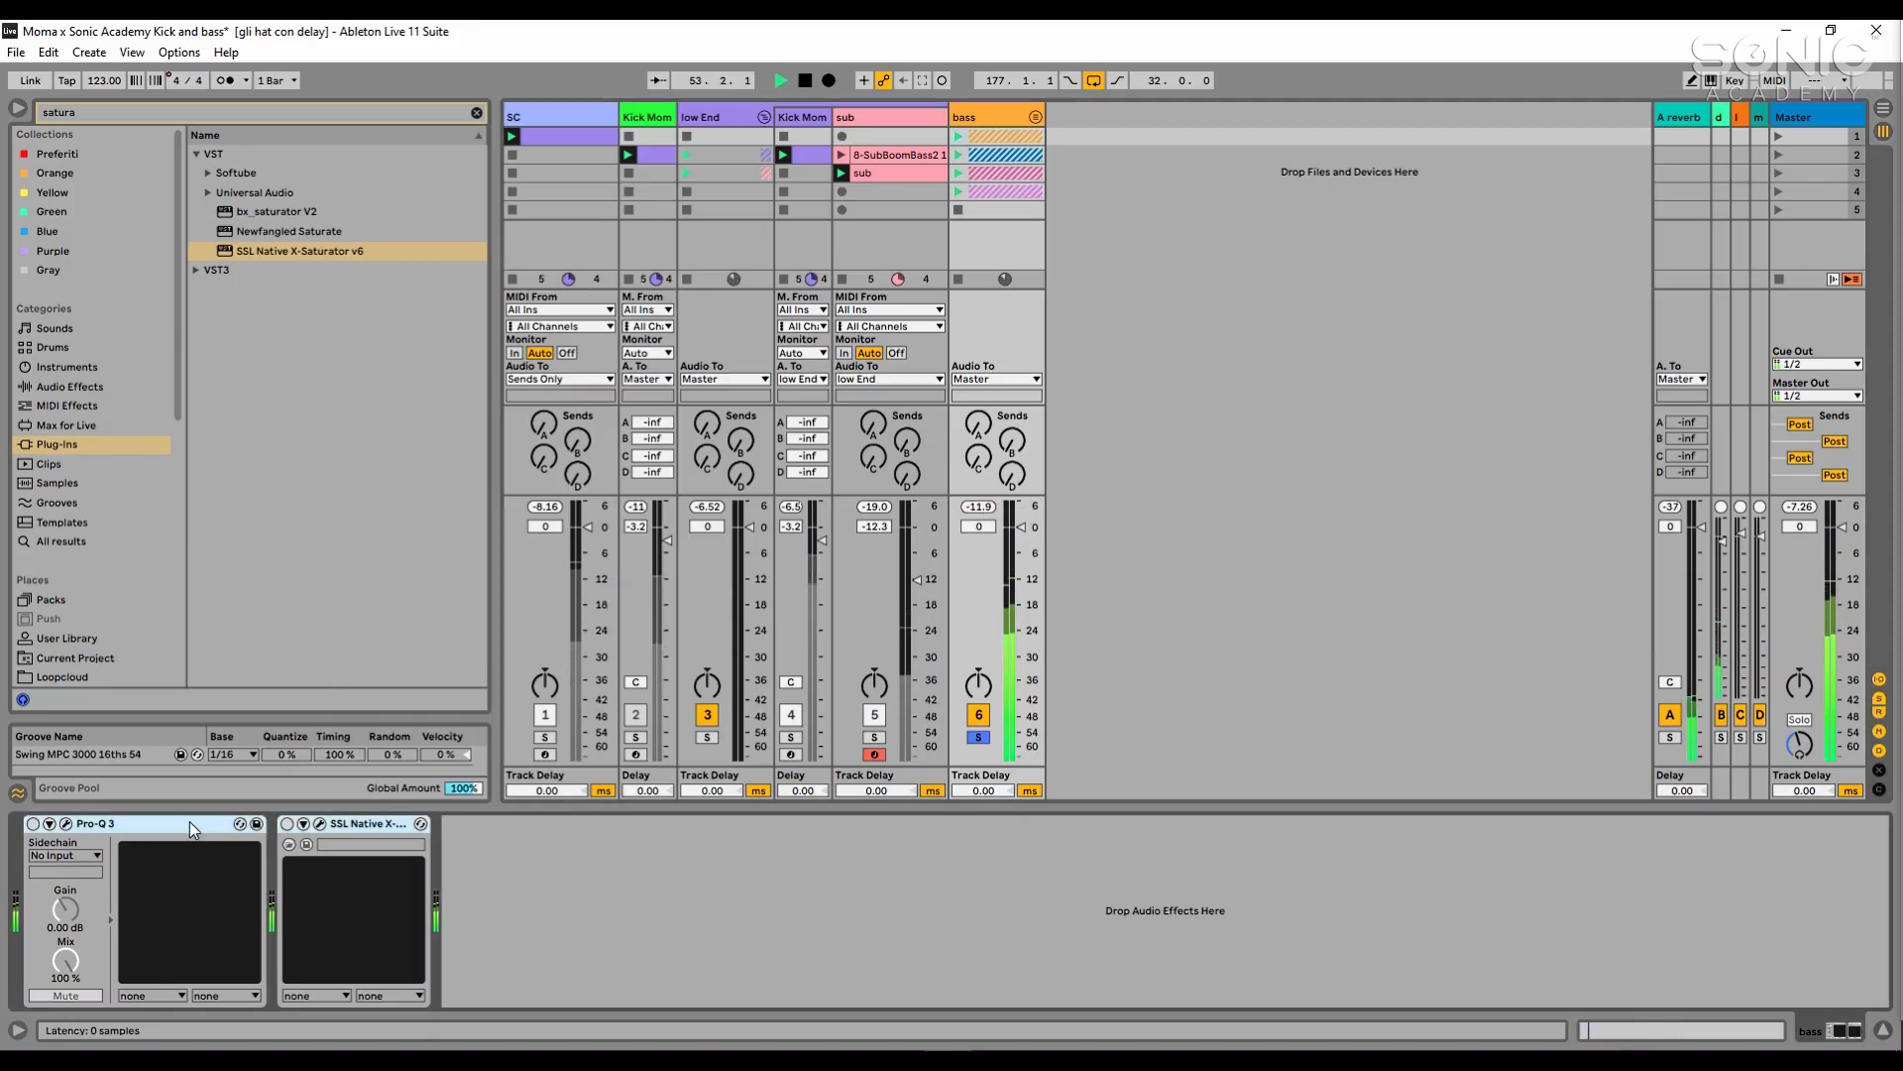
pyautogui.press('0')
pyautogui.click(361, 826)
pyautogui.press('0')
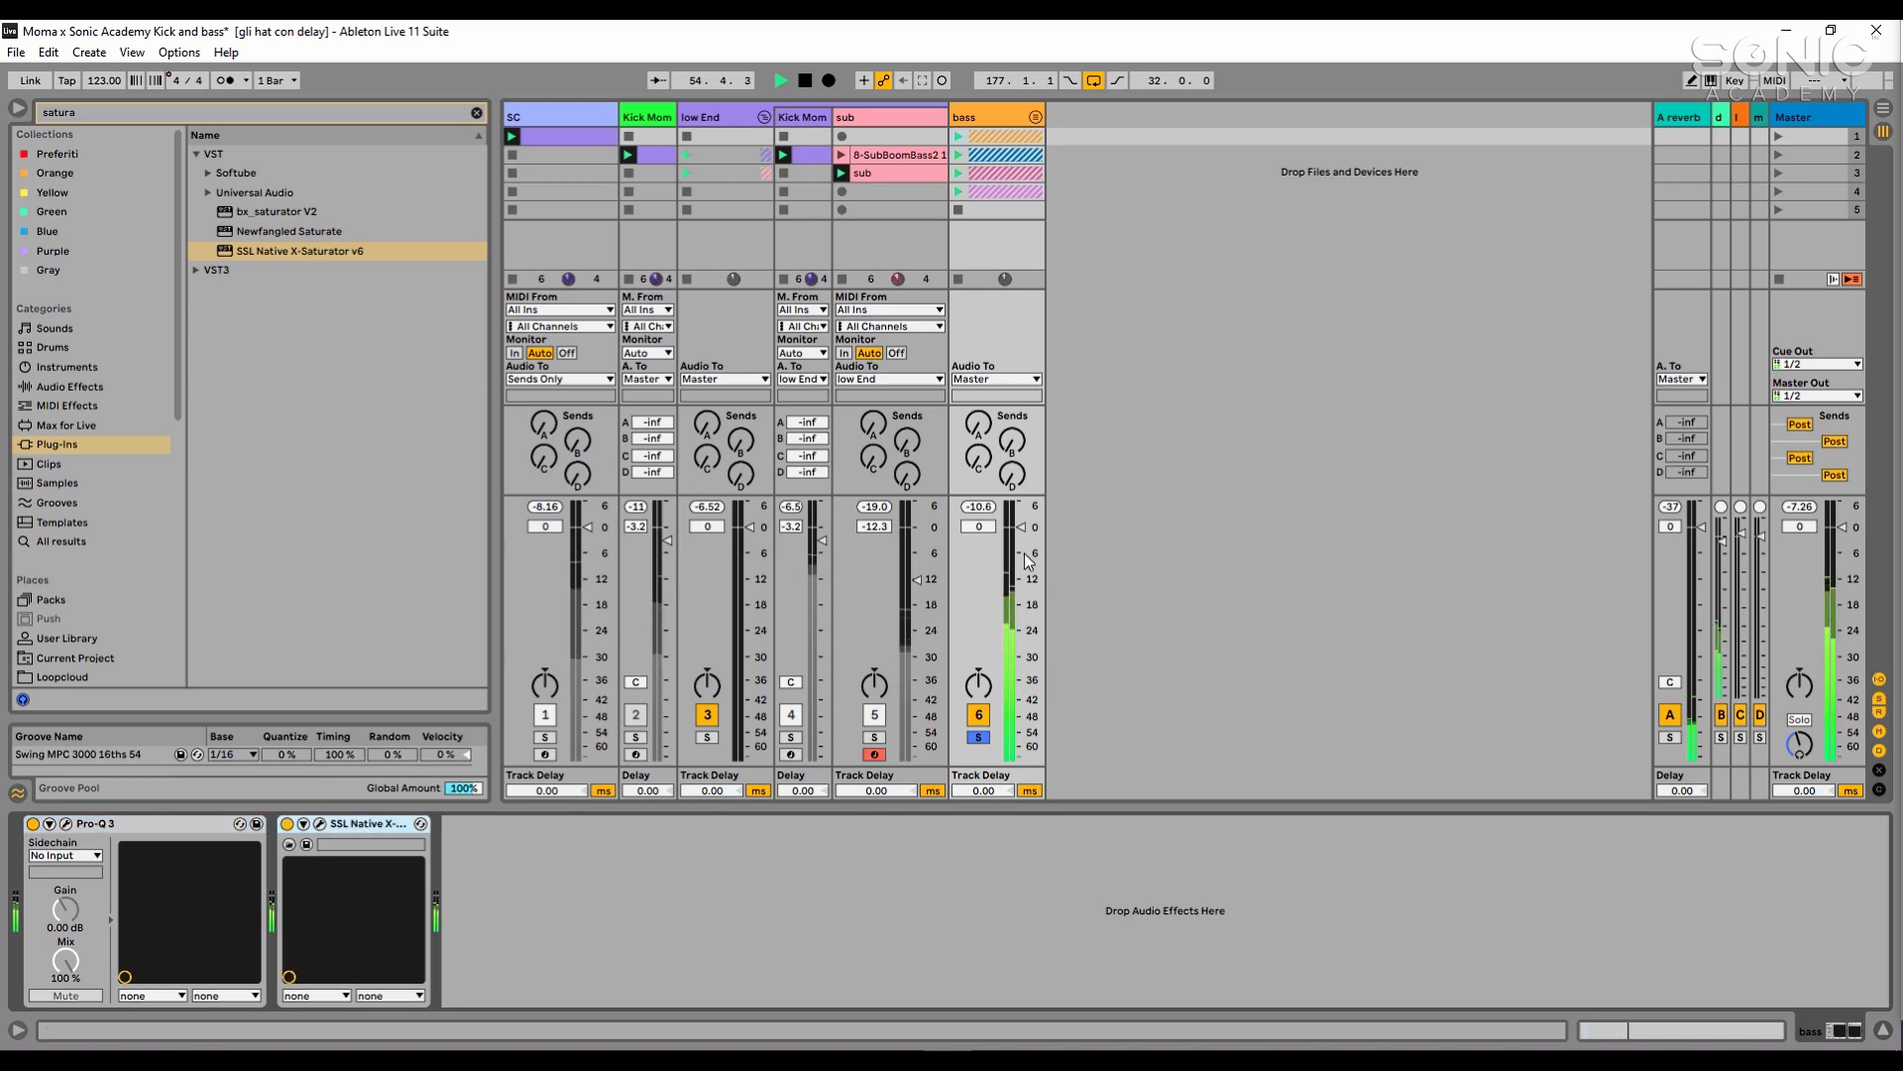
pyautogui.click(978, 504)
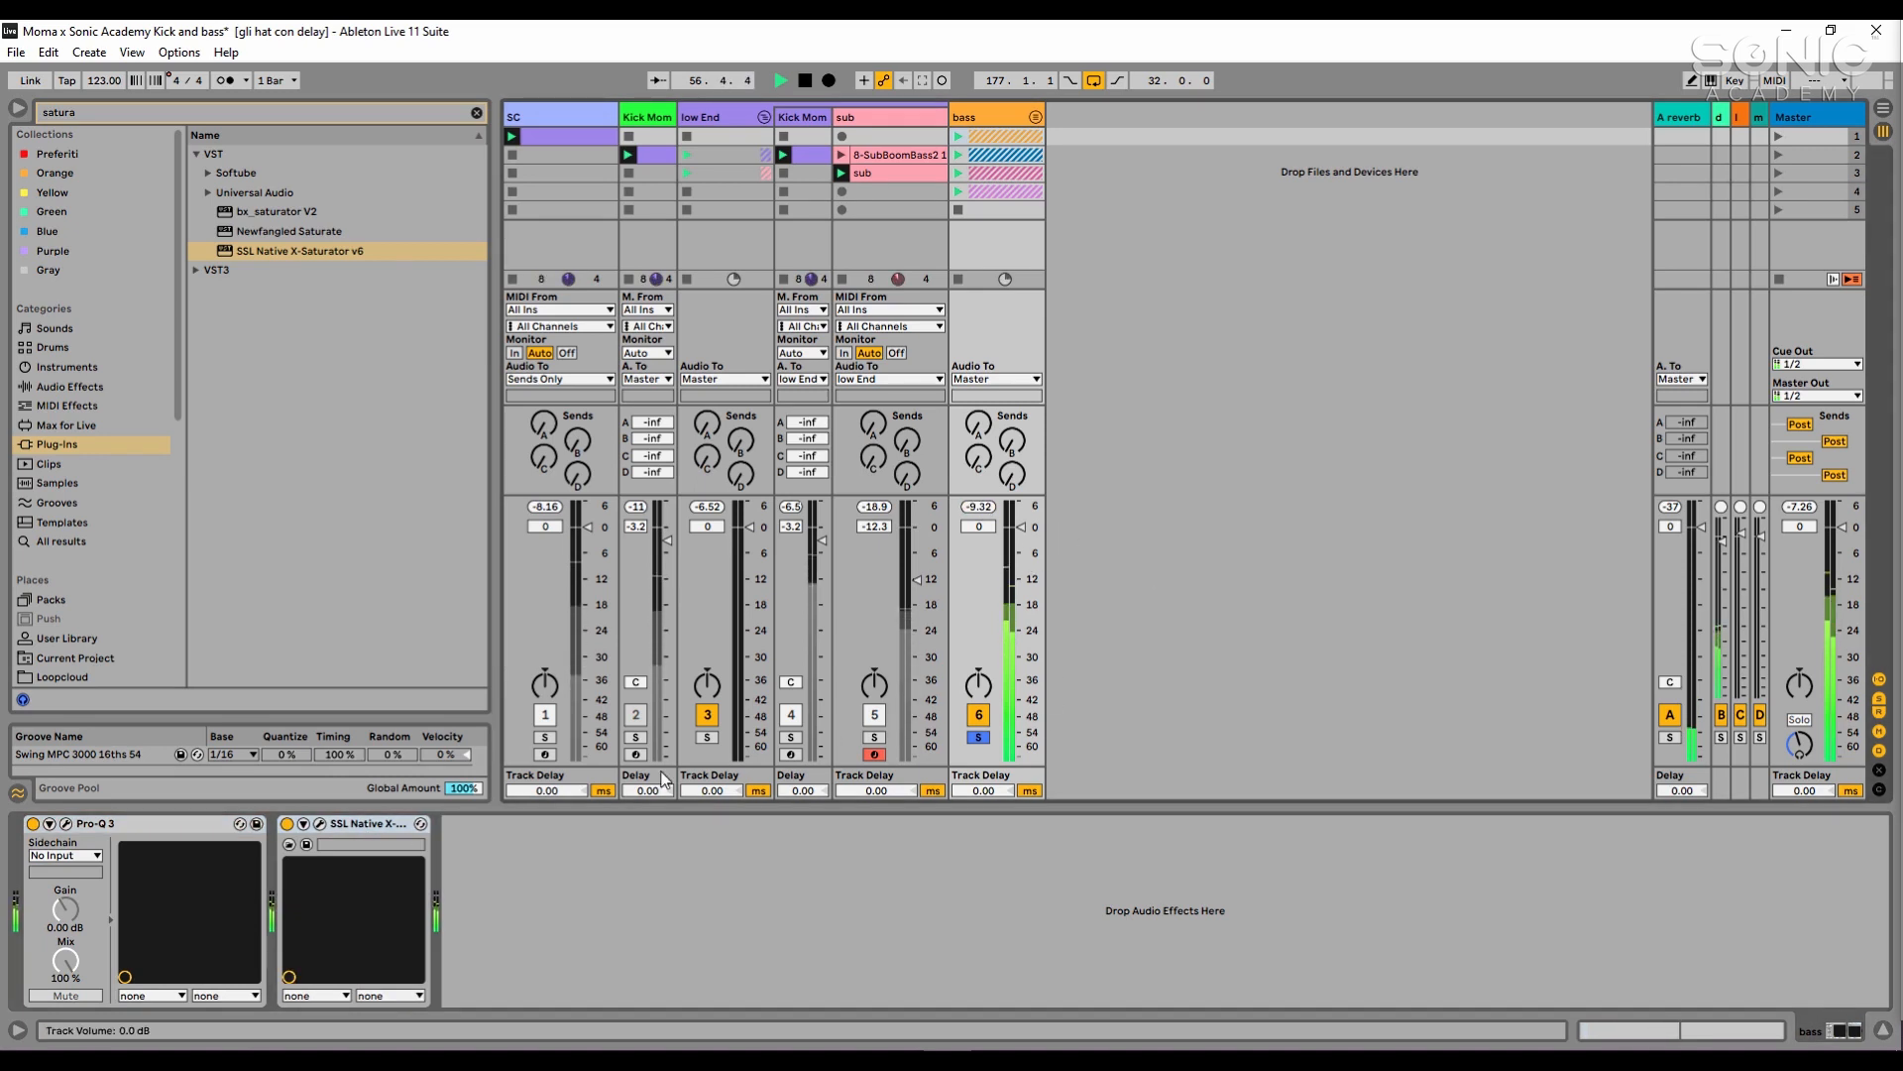
pyautogui.click(379, 820)
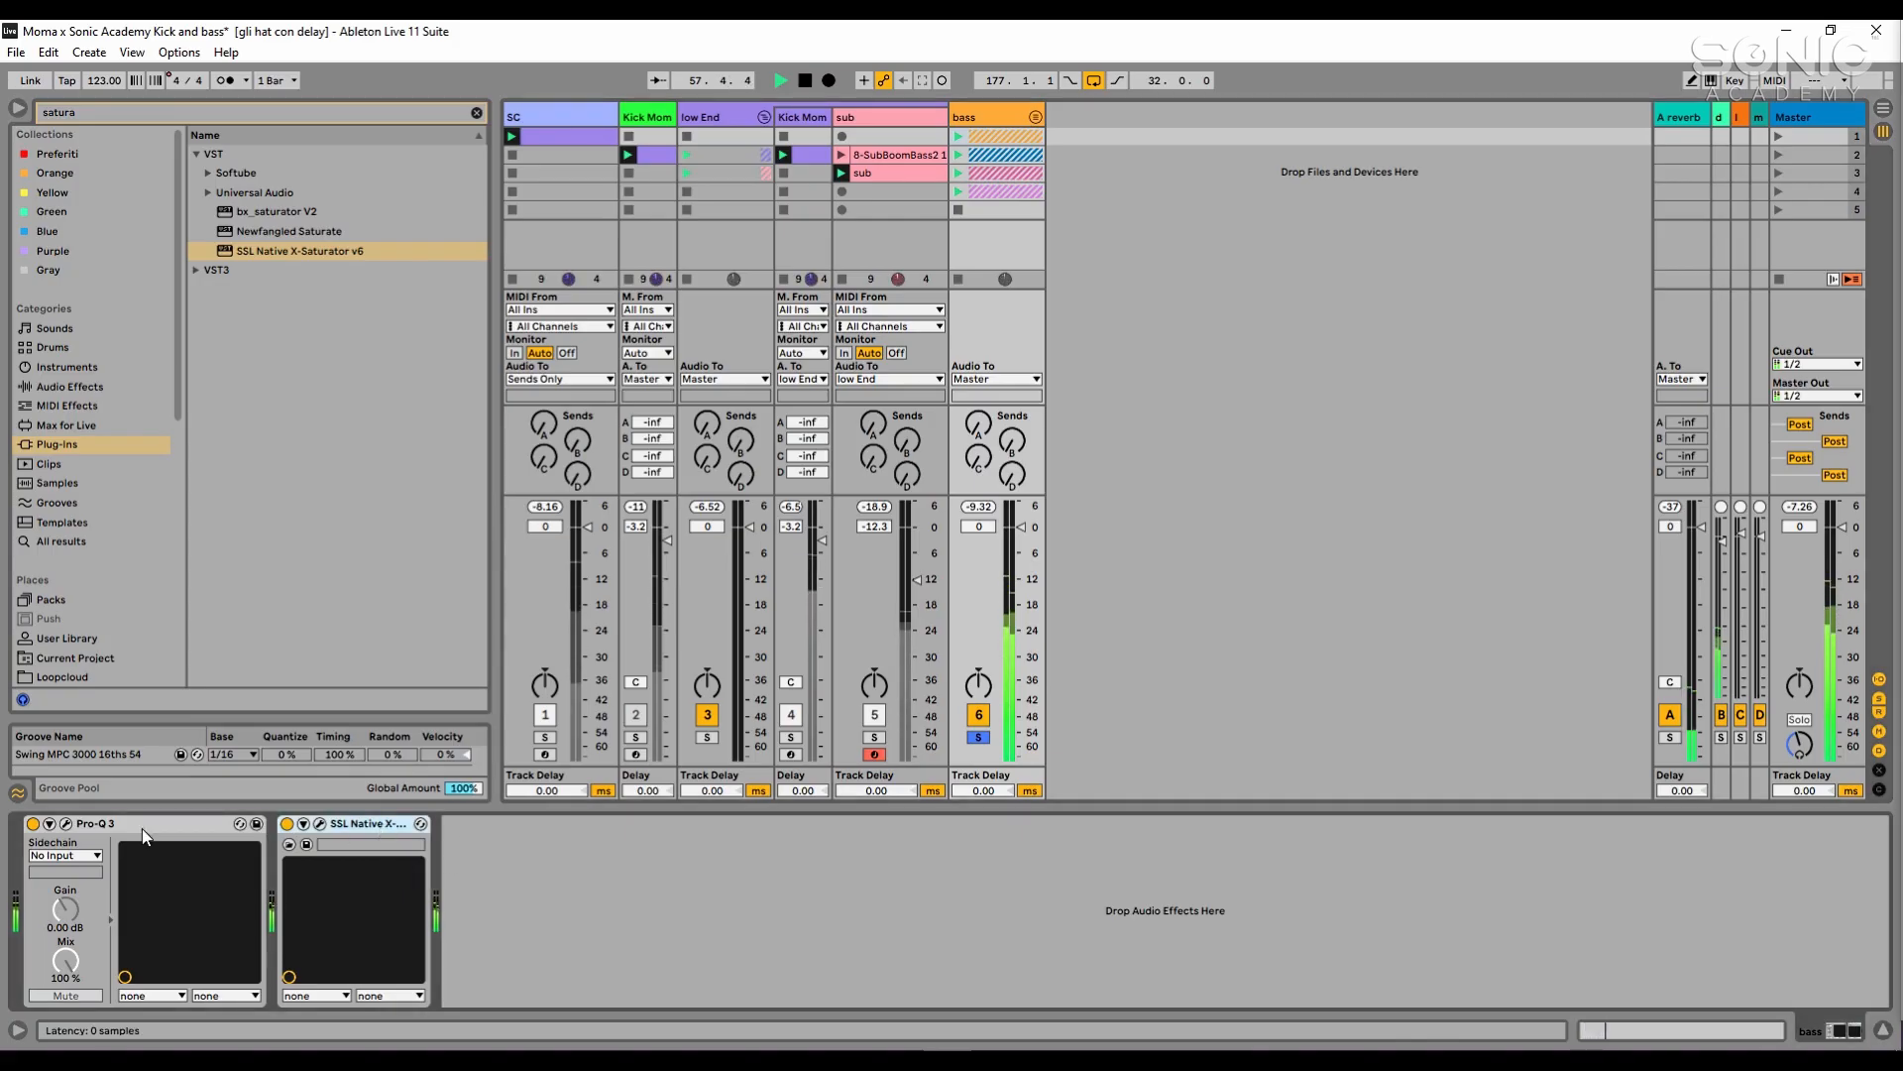
pyautogui.click(141, 829)
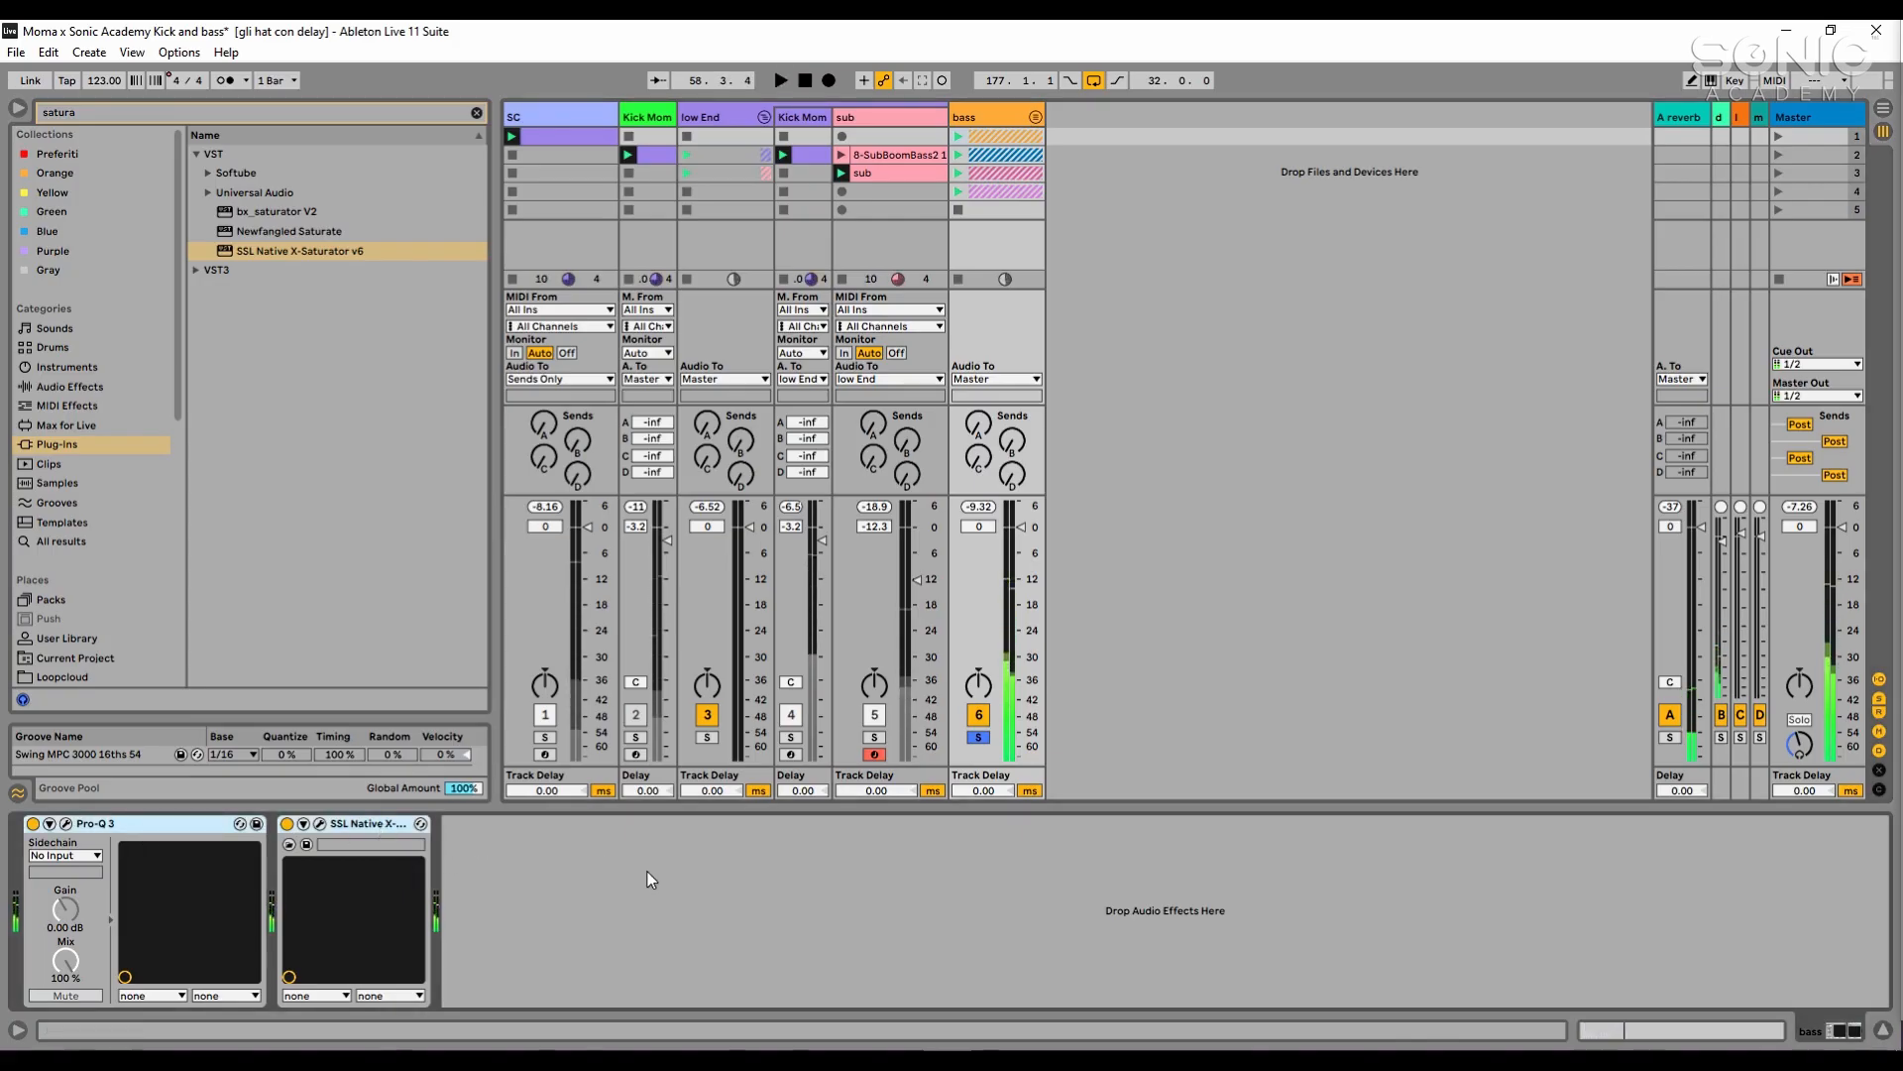
pyautogui.press('space')
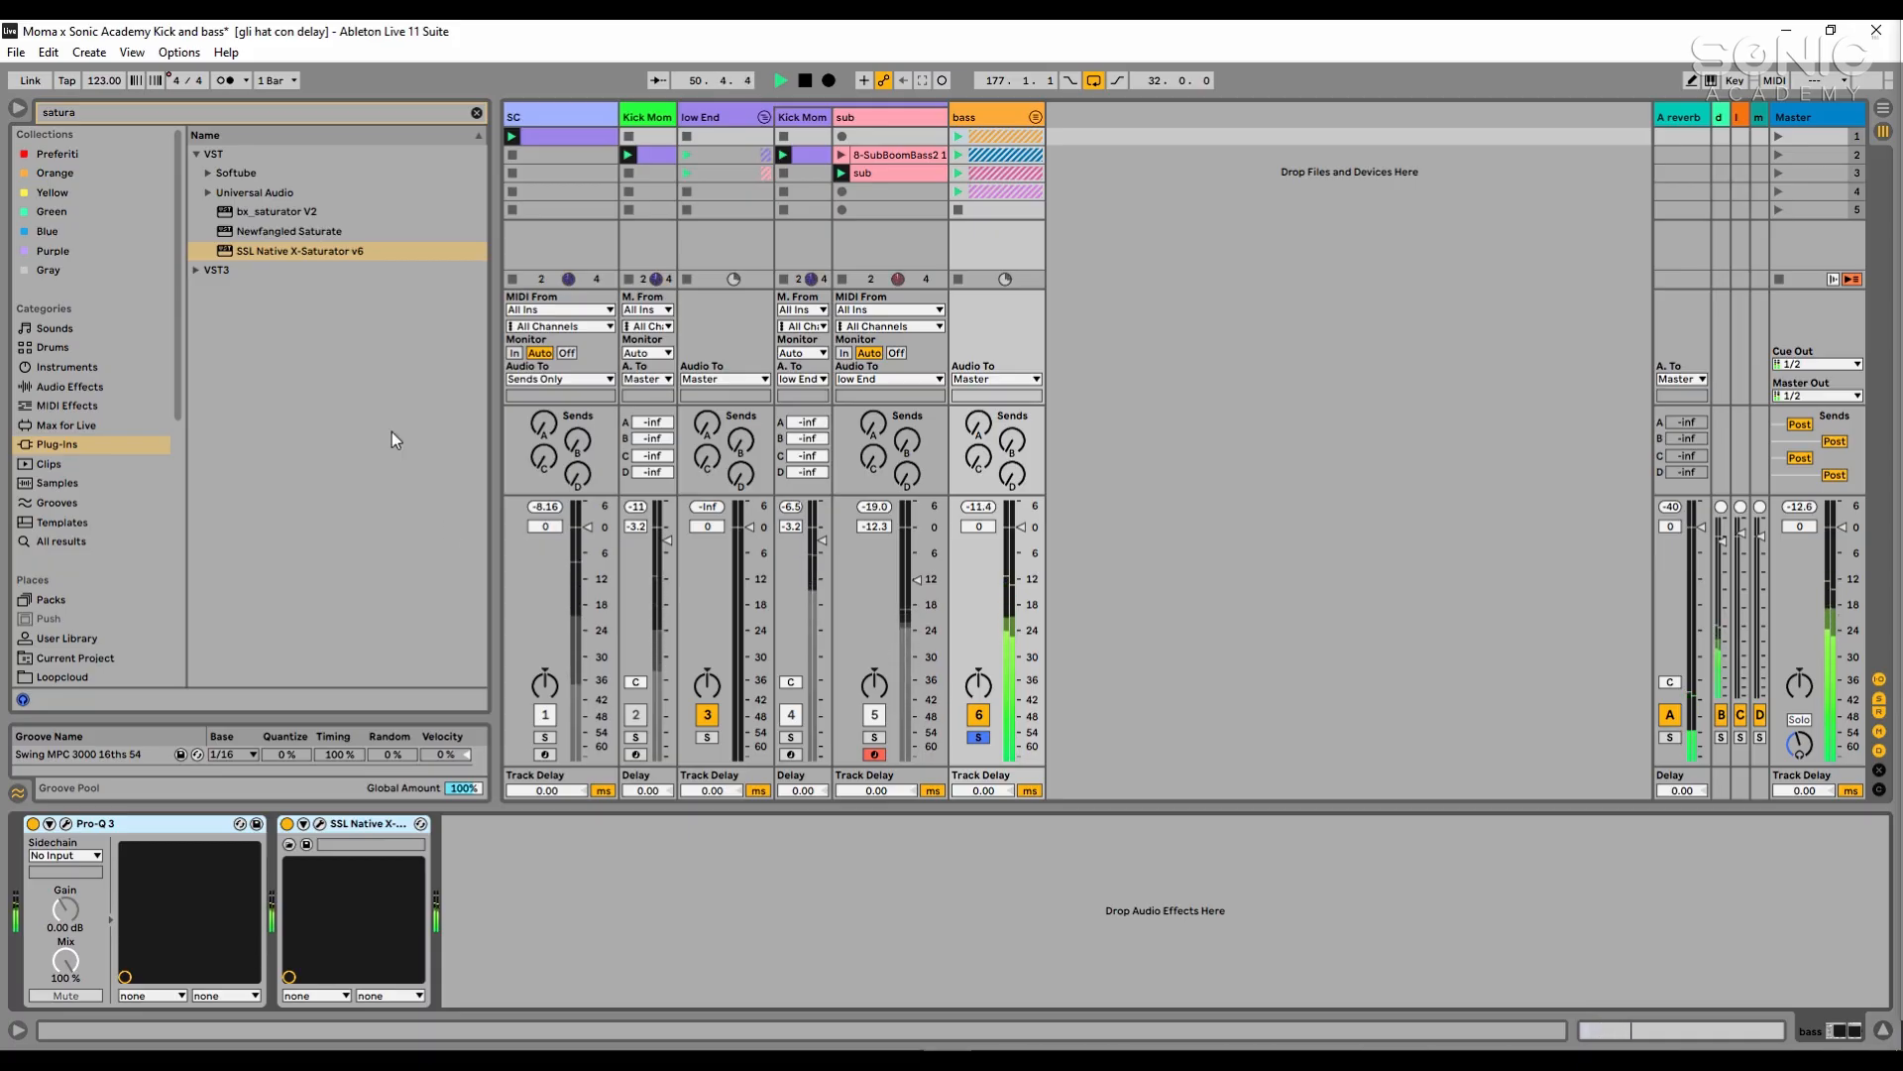
# - Search the plug-ins for fabfilt and expand the FabFilter folder under VST3
pyautogui.click(195, 270)
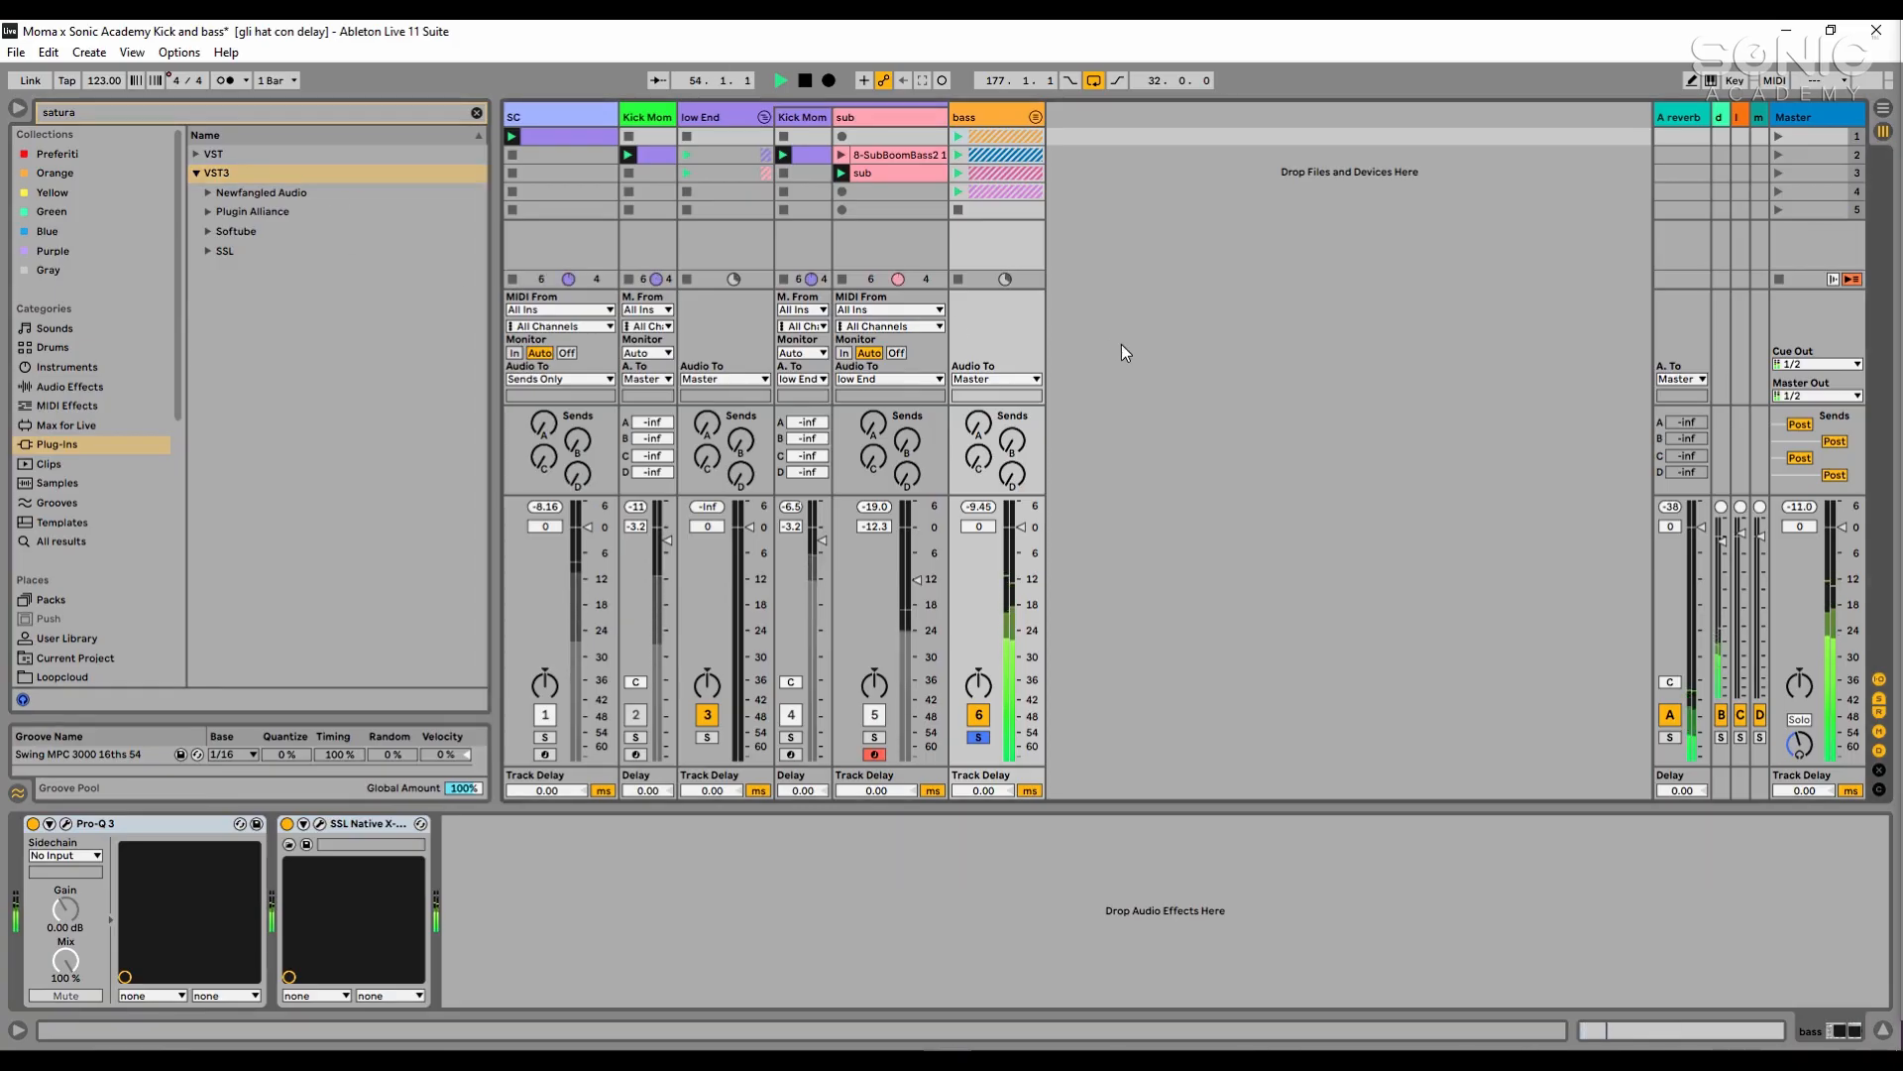
pyautogui.press('space')
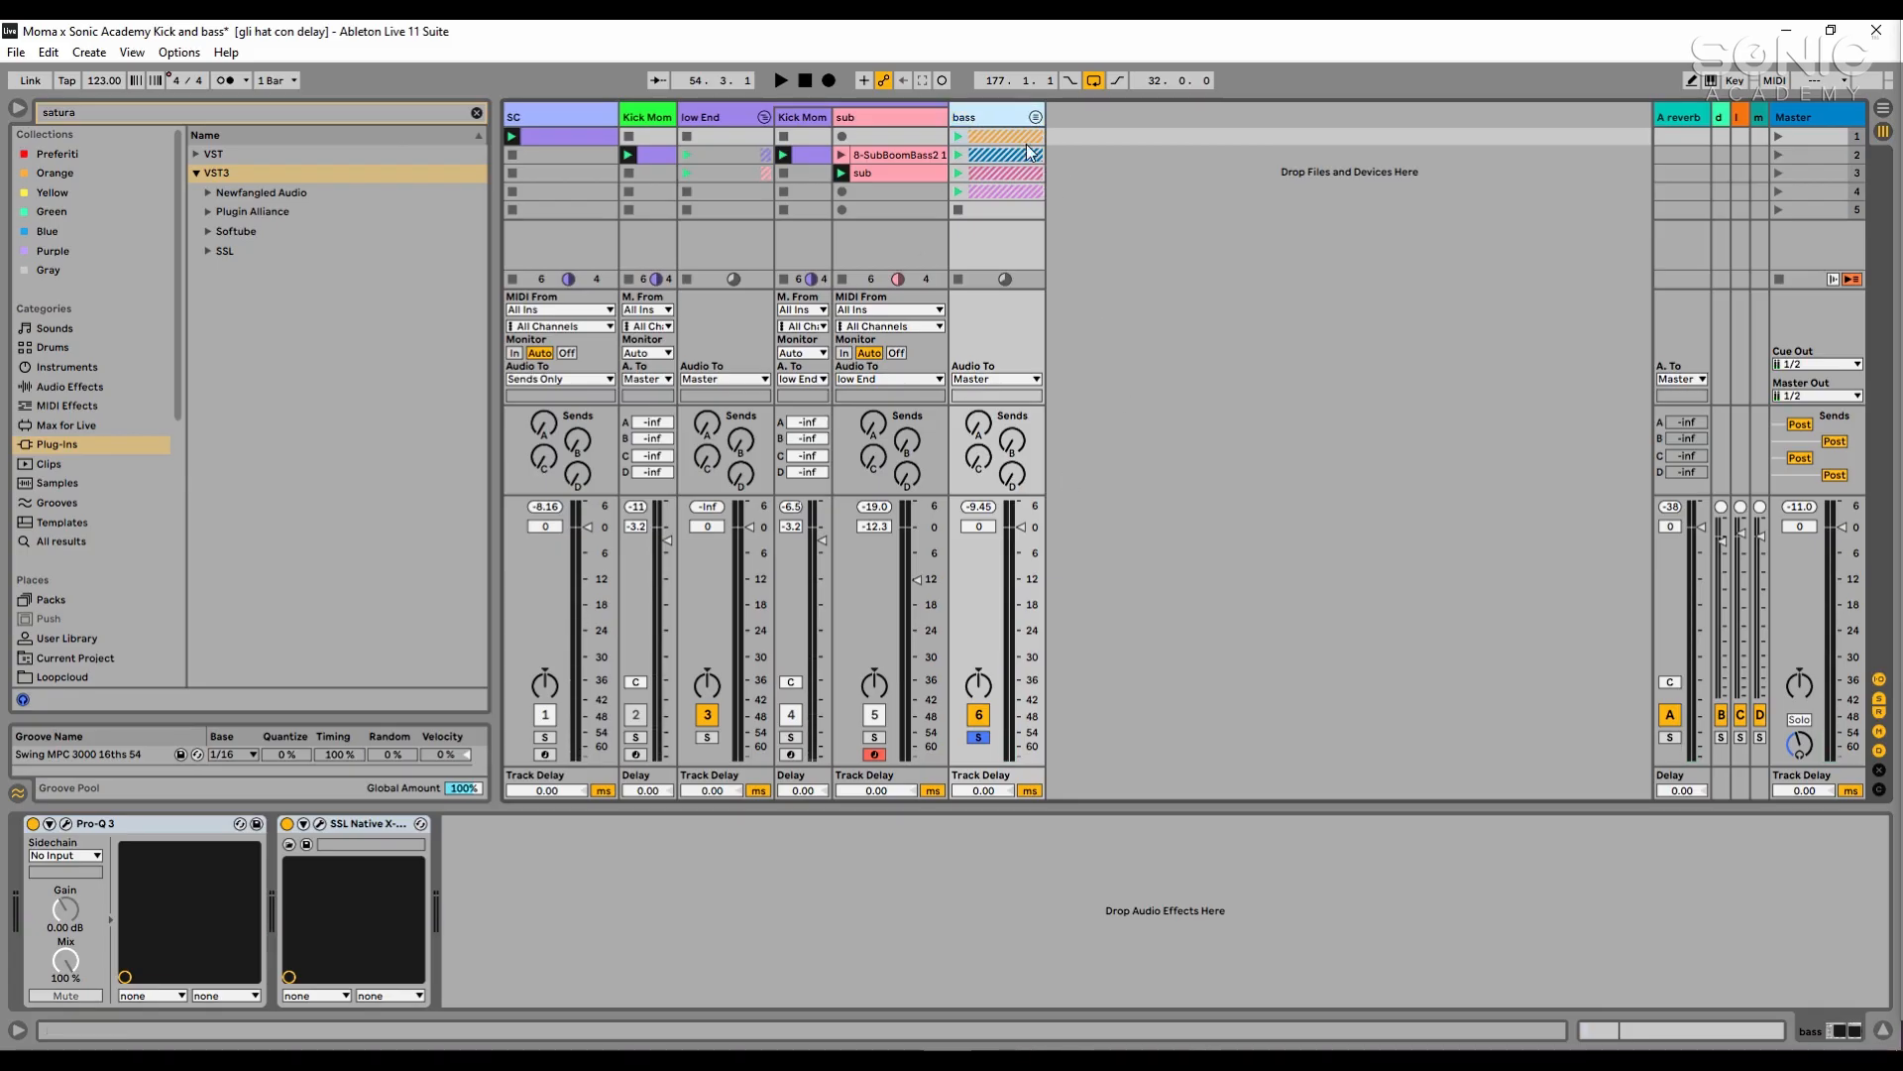
pyautogui.click(677, 838)
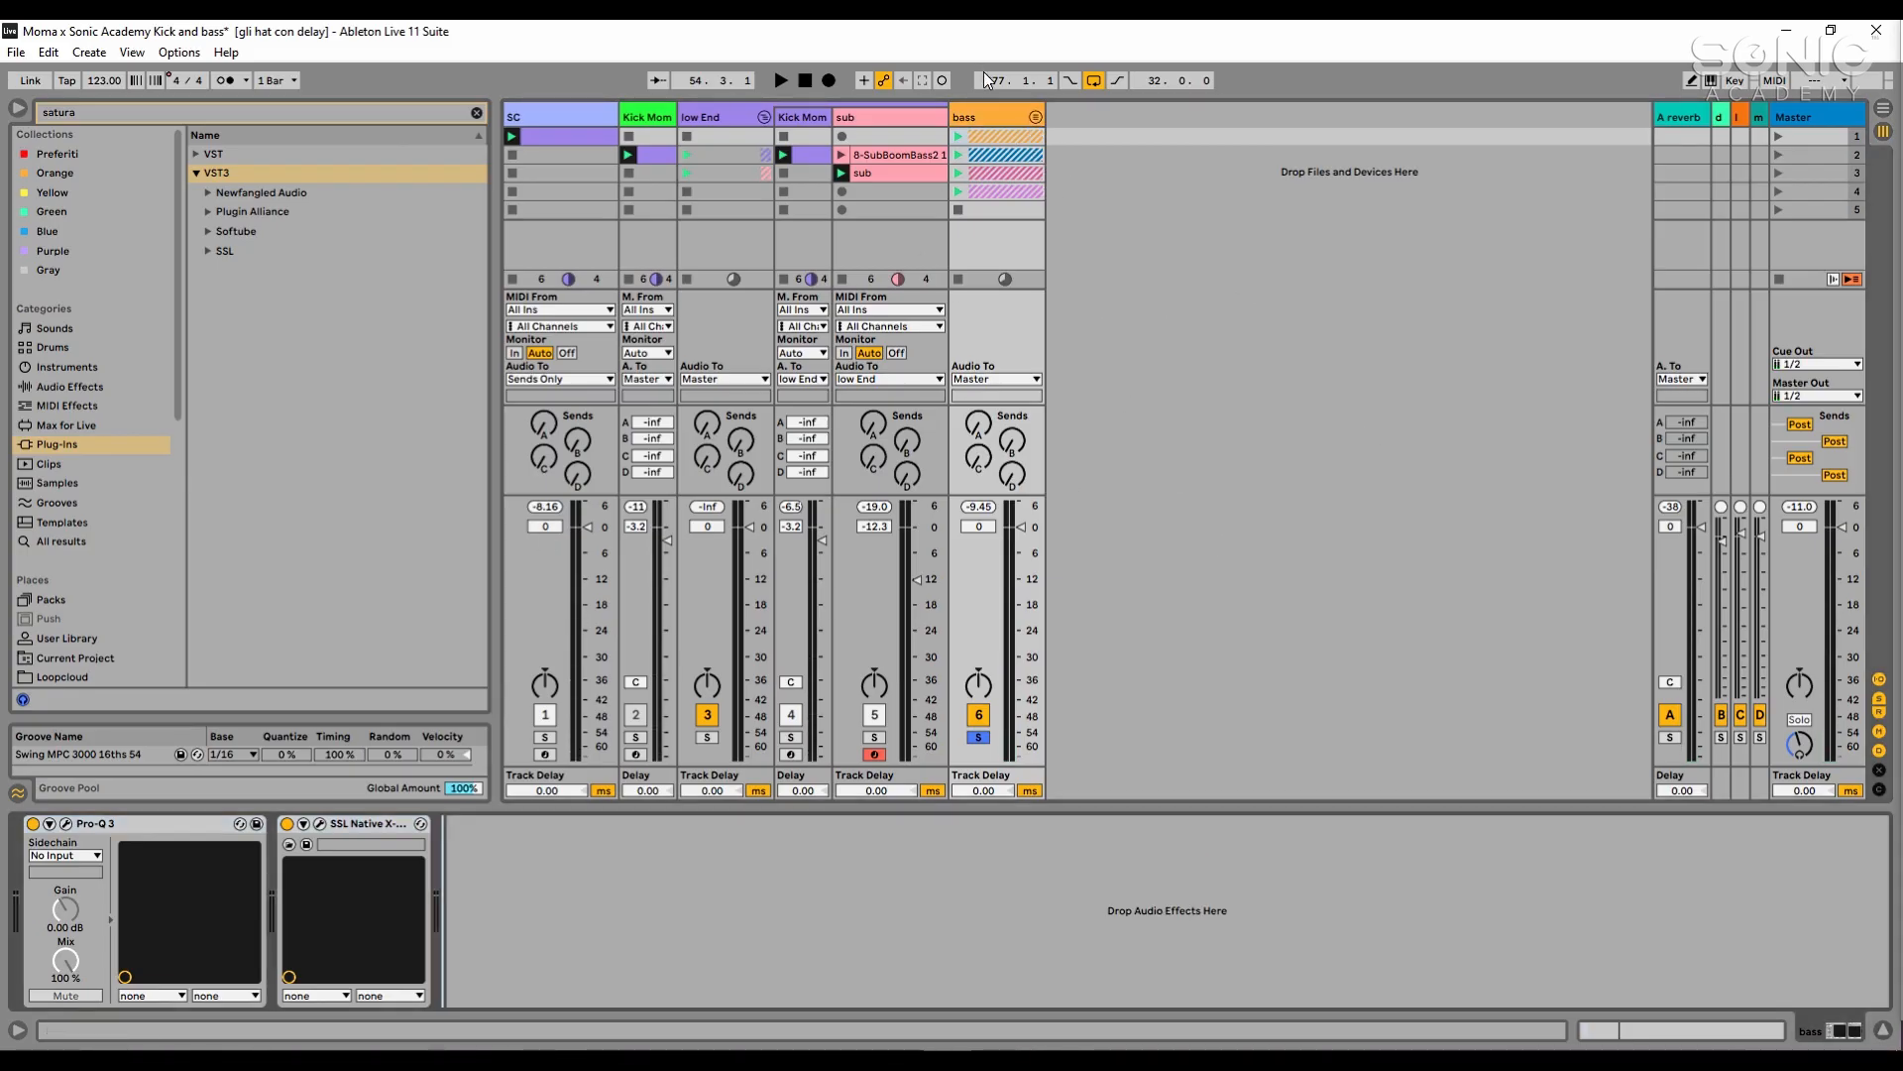
pyautogui.click(363, 115)
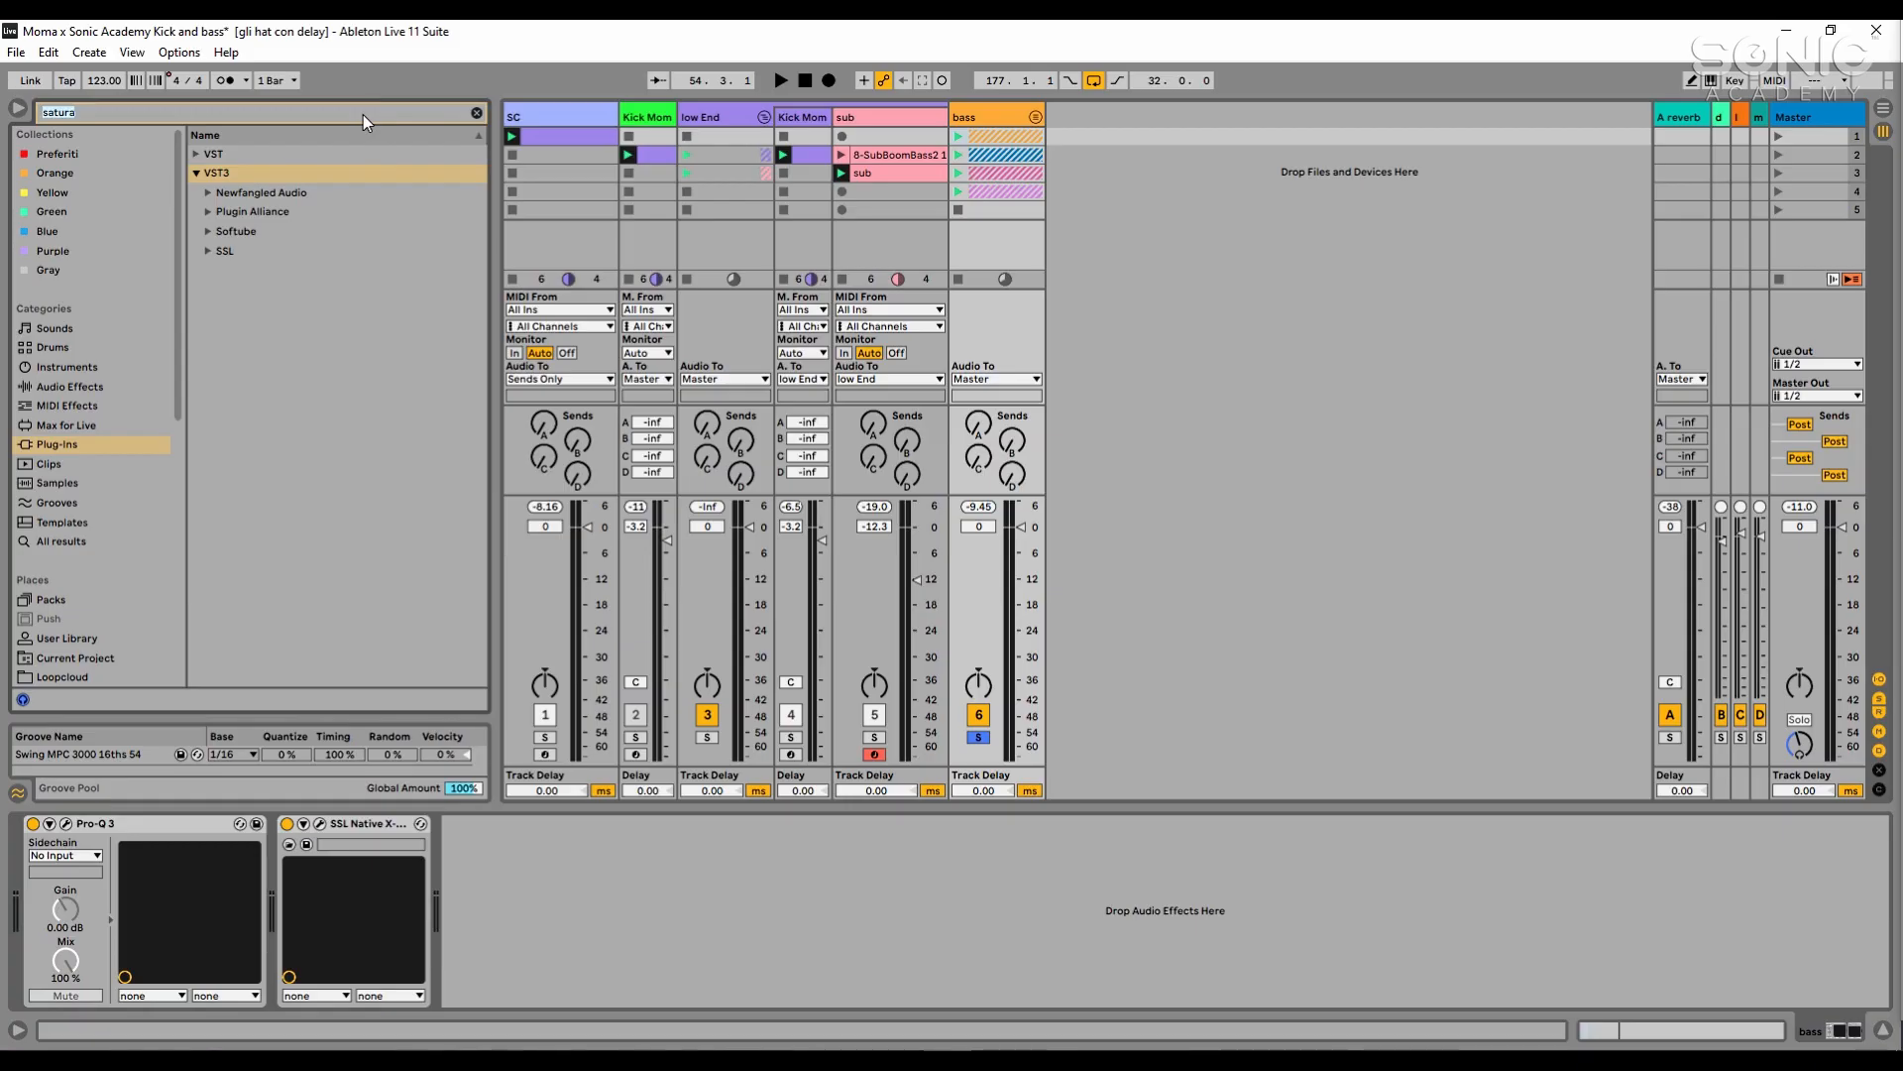
pyautogui.write('pro q')
pyautogui.press('BackSpace')
pyautogui.press('BackSpace')
pyautogui.press('BackSpace')
pyautogui.press('BackSpace')
pyautogui.press('BackSpace')
pyautogui.write('fabfilt')
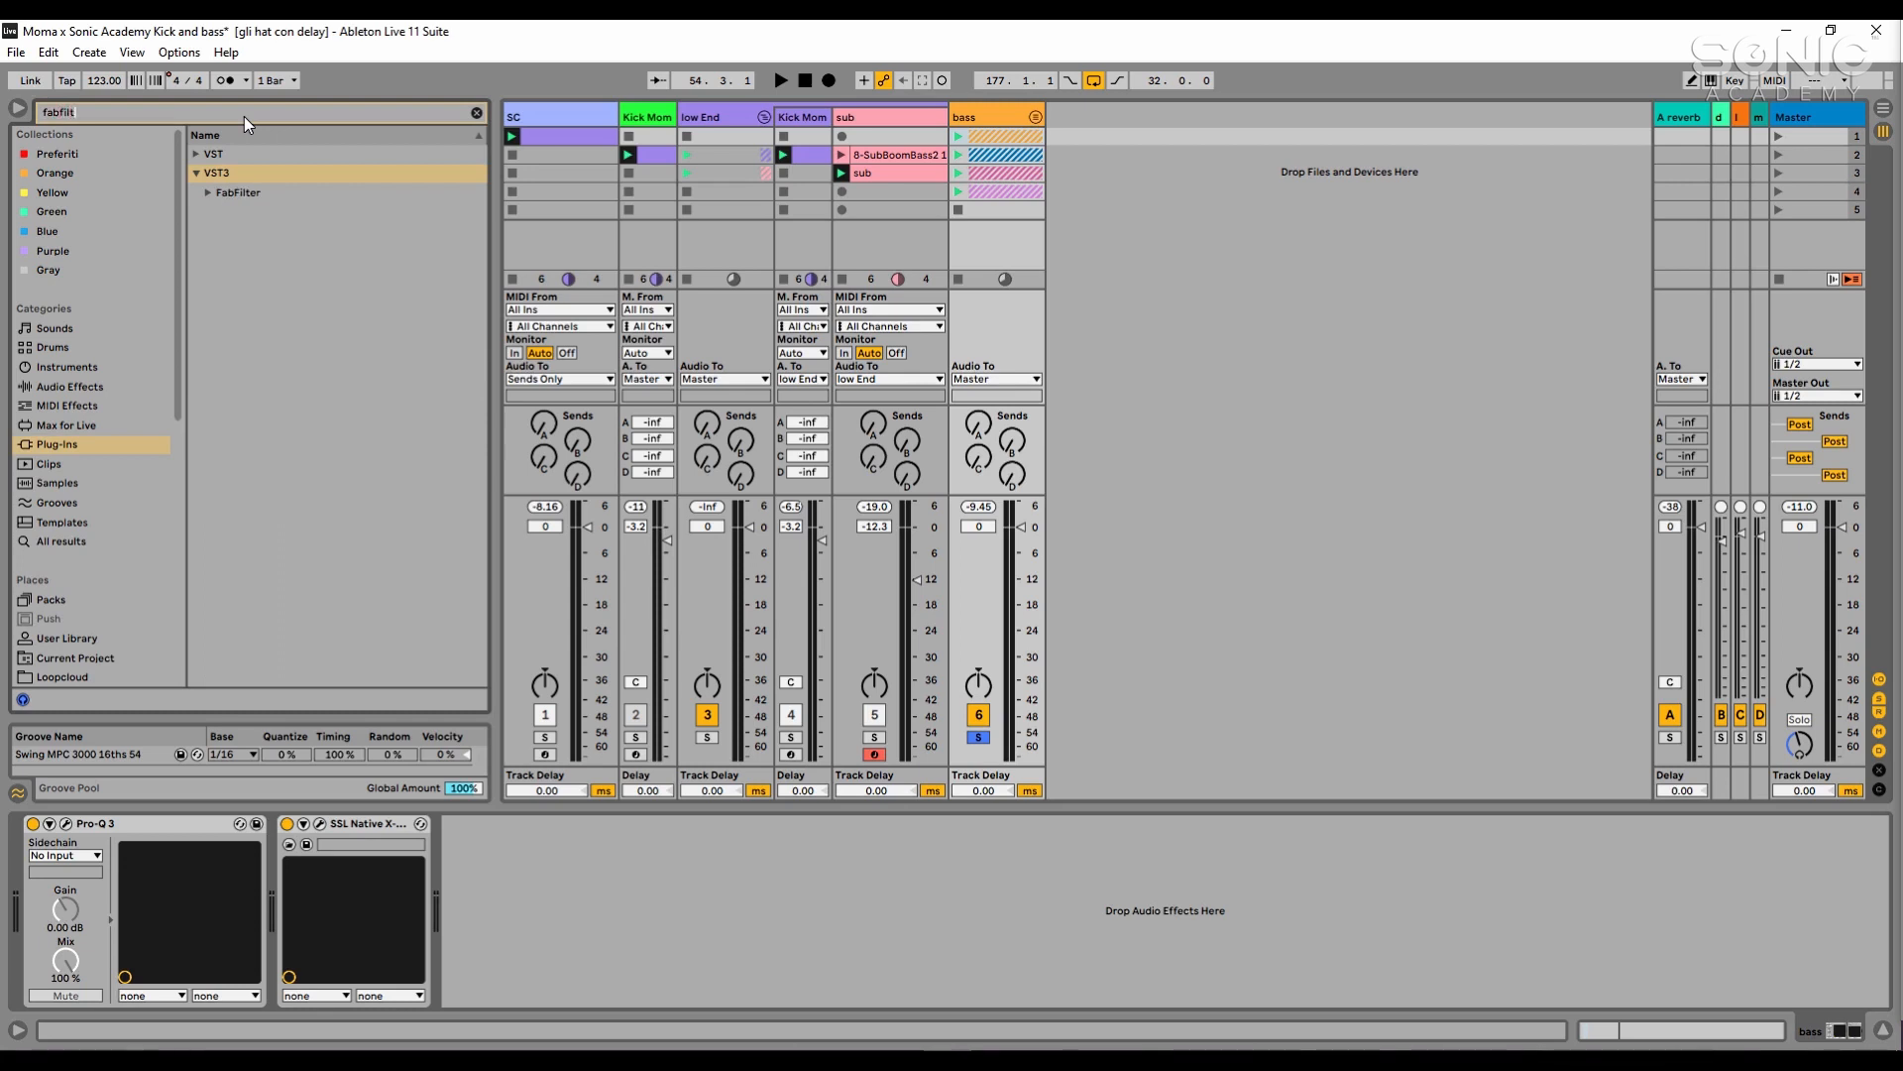
pyautogui.click(207, 192)
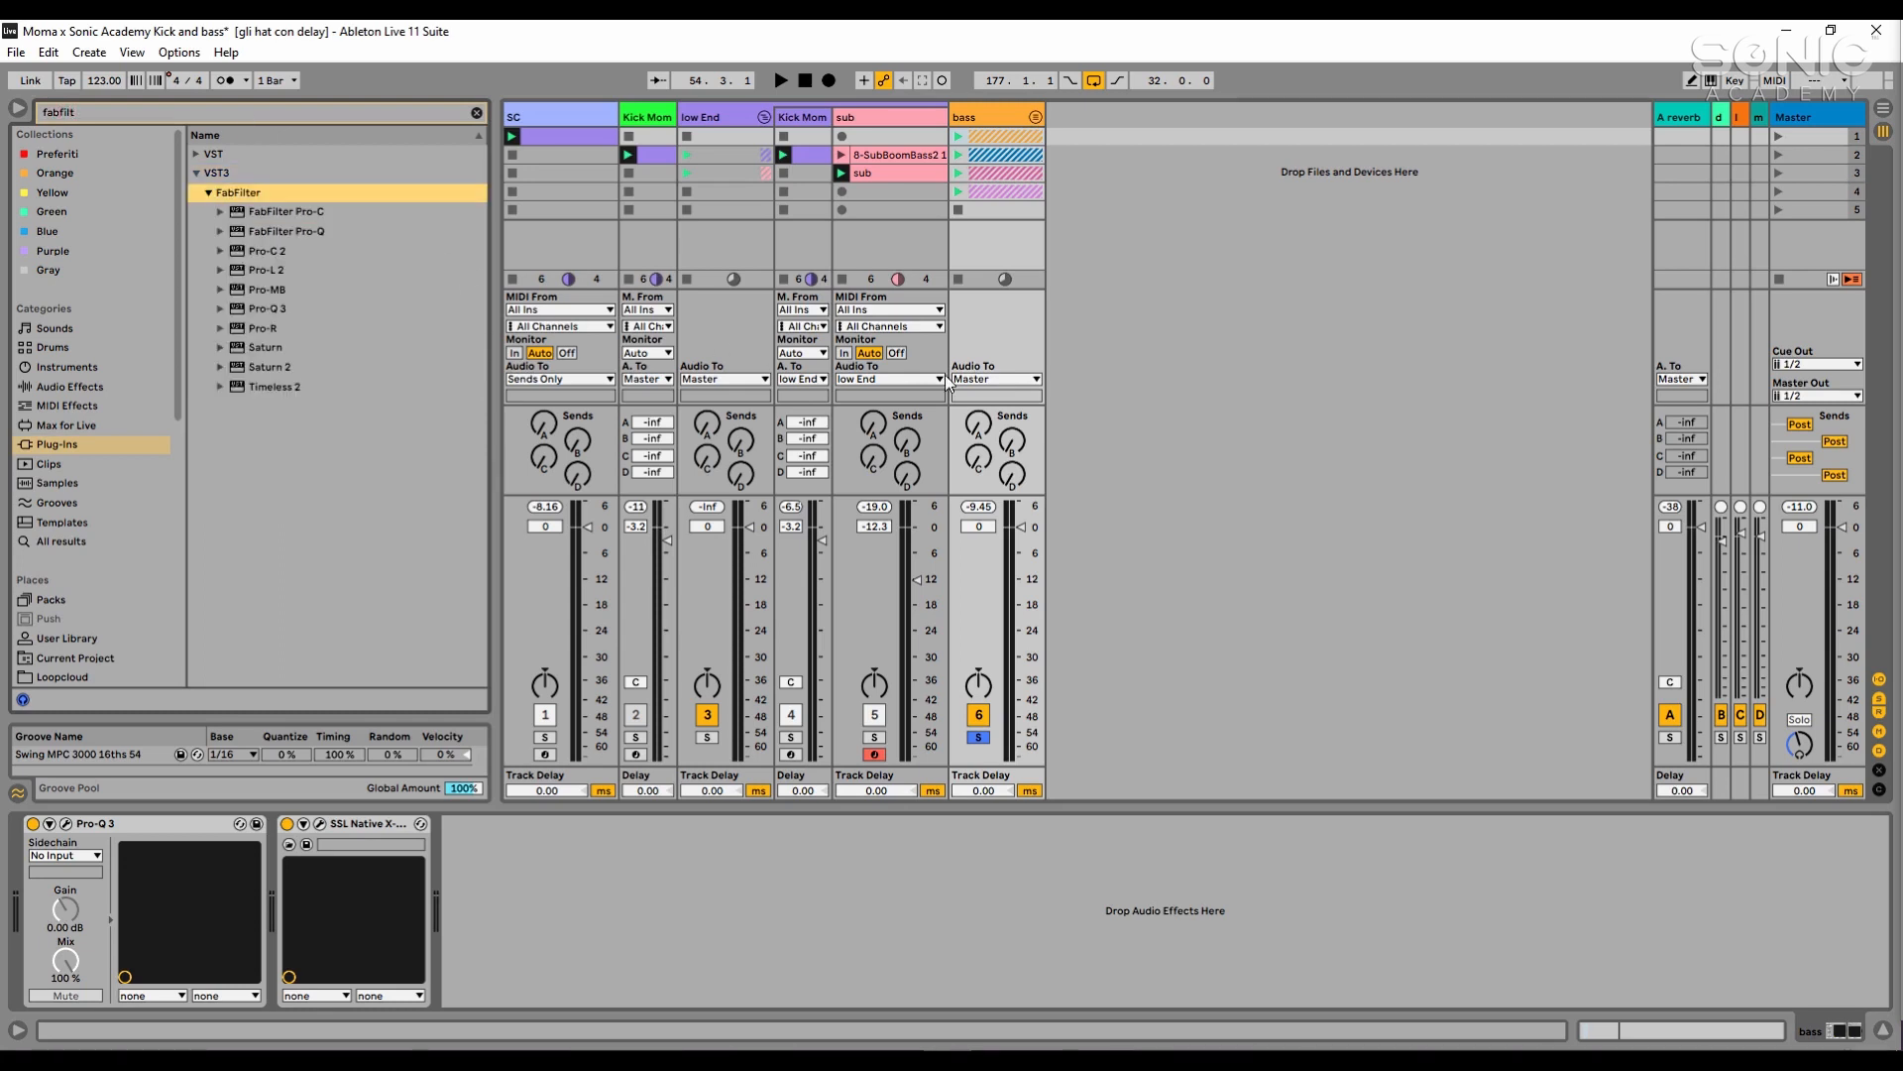
# - Narrow the plug-in search to satur and replace X-Saturator on the bass group with FabFilter's Saturn 2
pyautogui.click(210, 117)
pyautogui.write('satu')
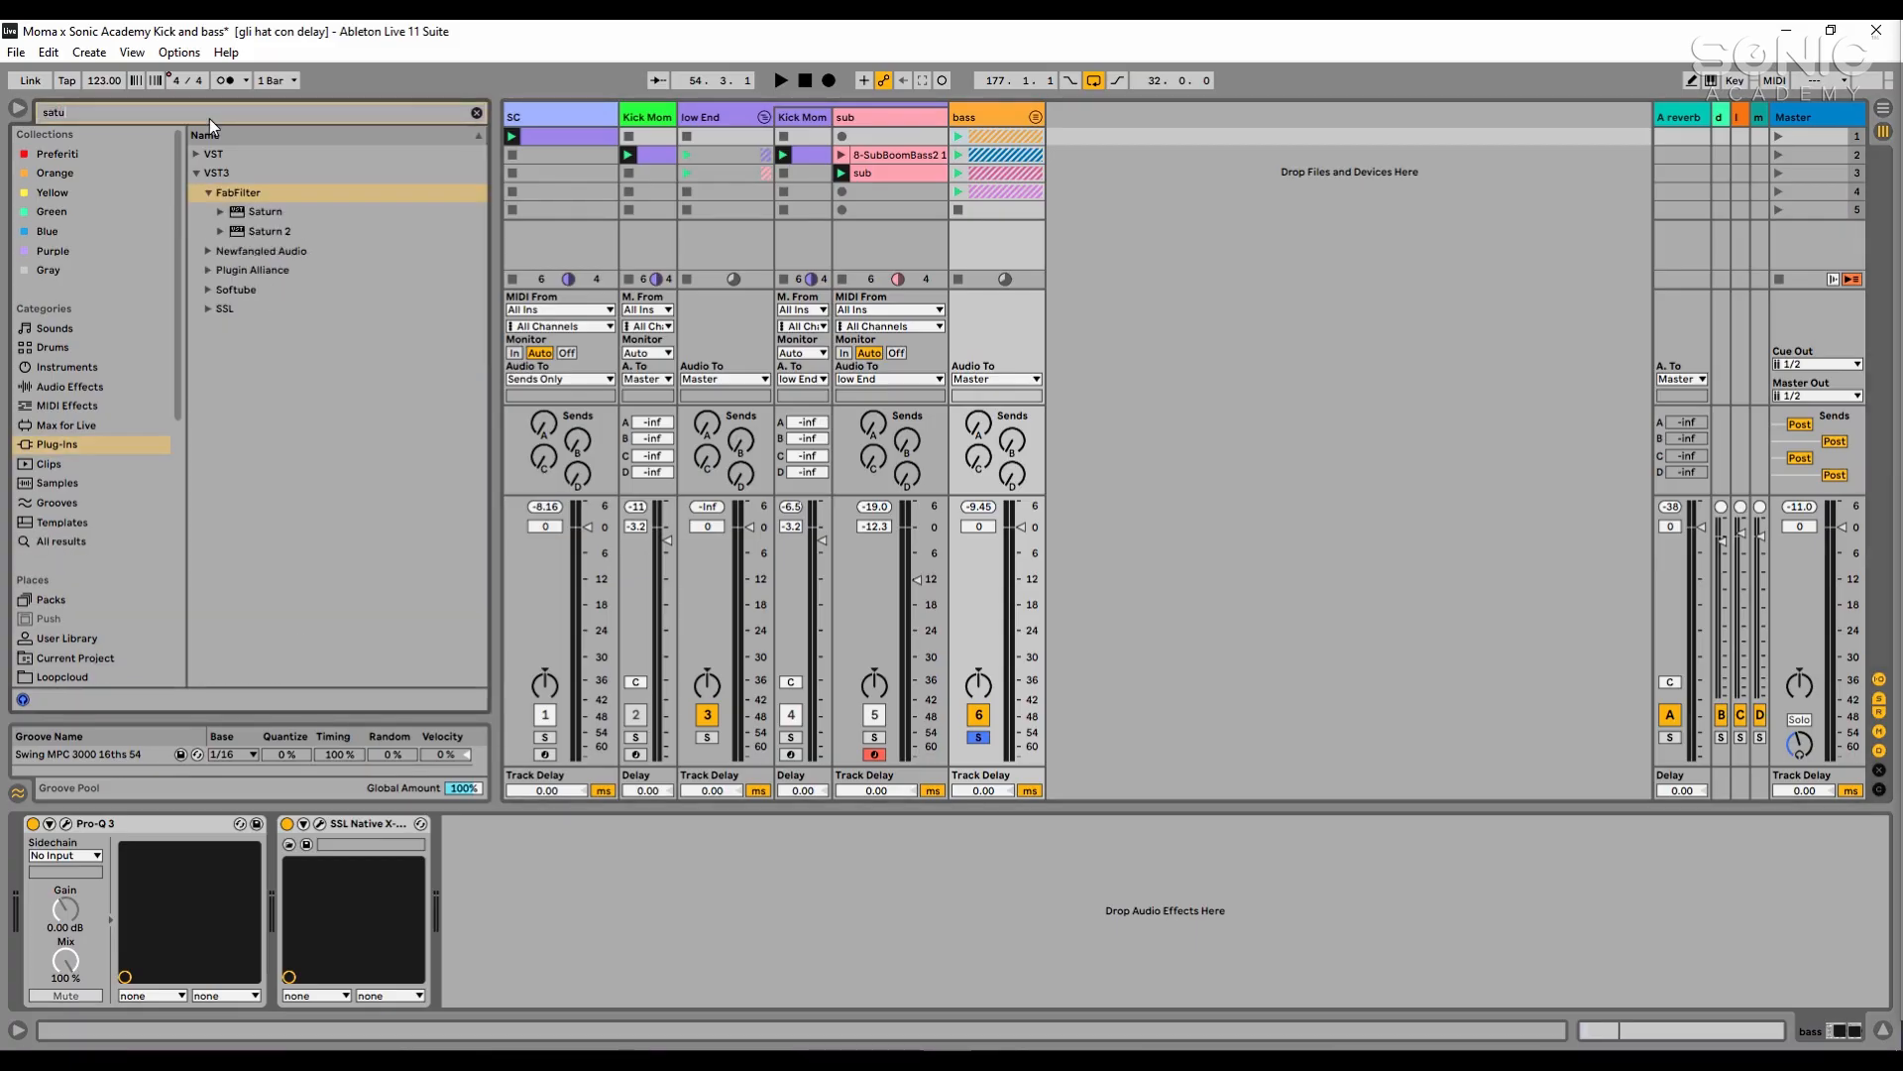
pyautogui.write('r')
pyautogui.click(370, 826)
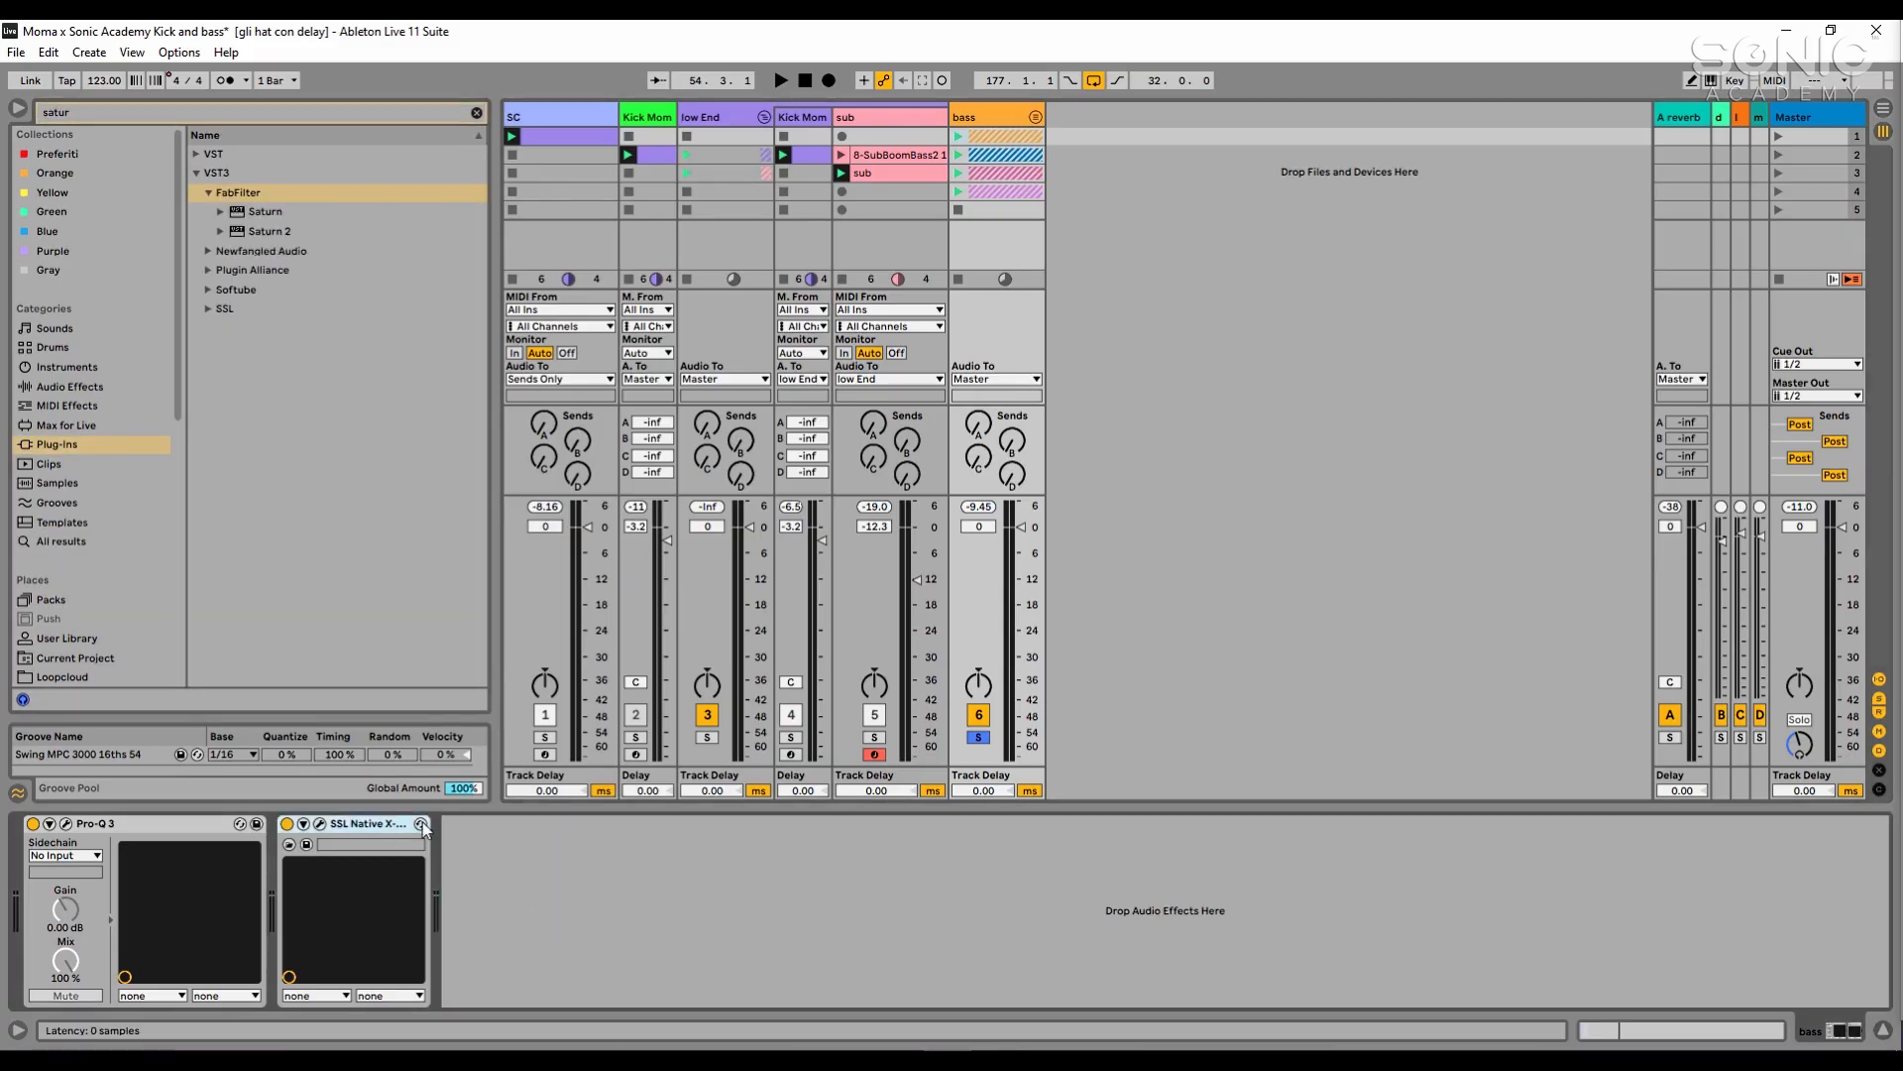
pyautogui.press('Delete')
pyautogui.click(336, 234)
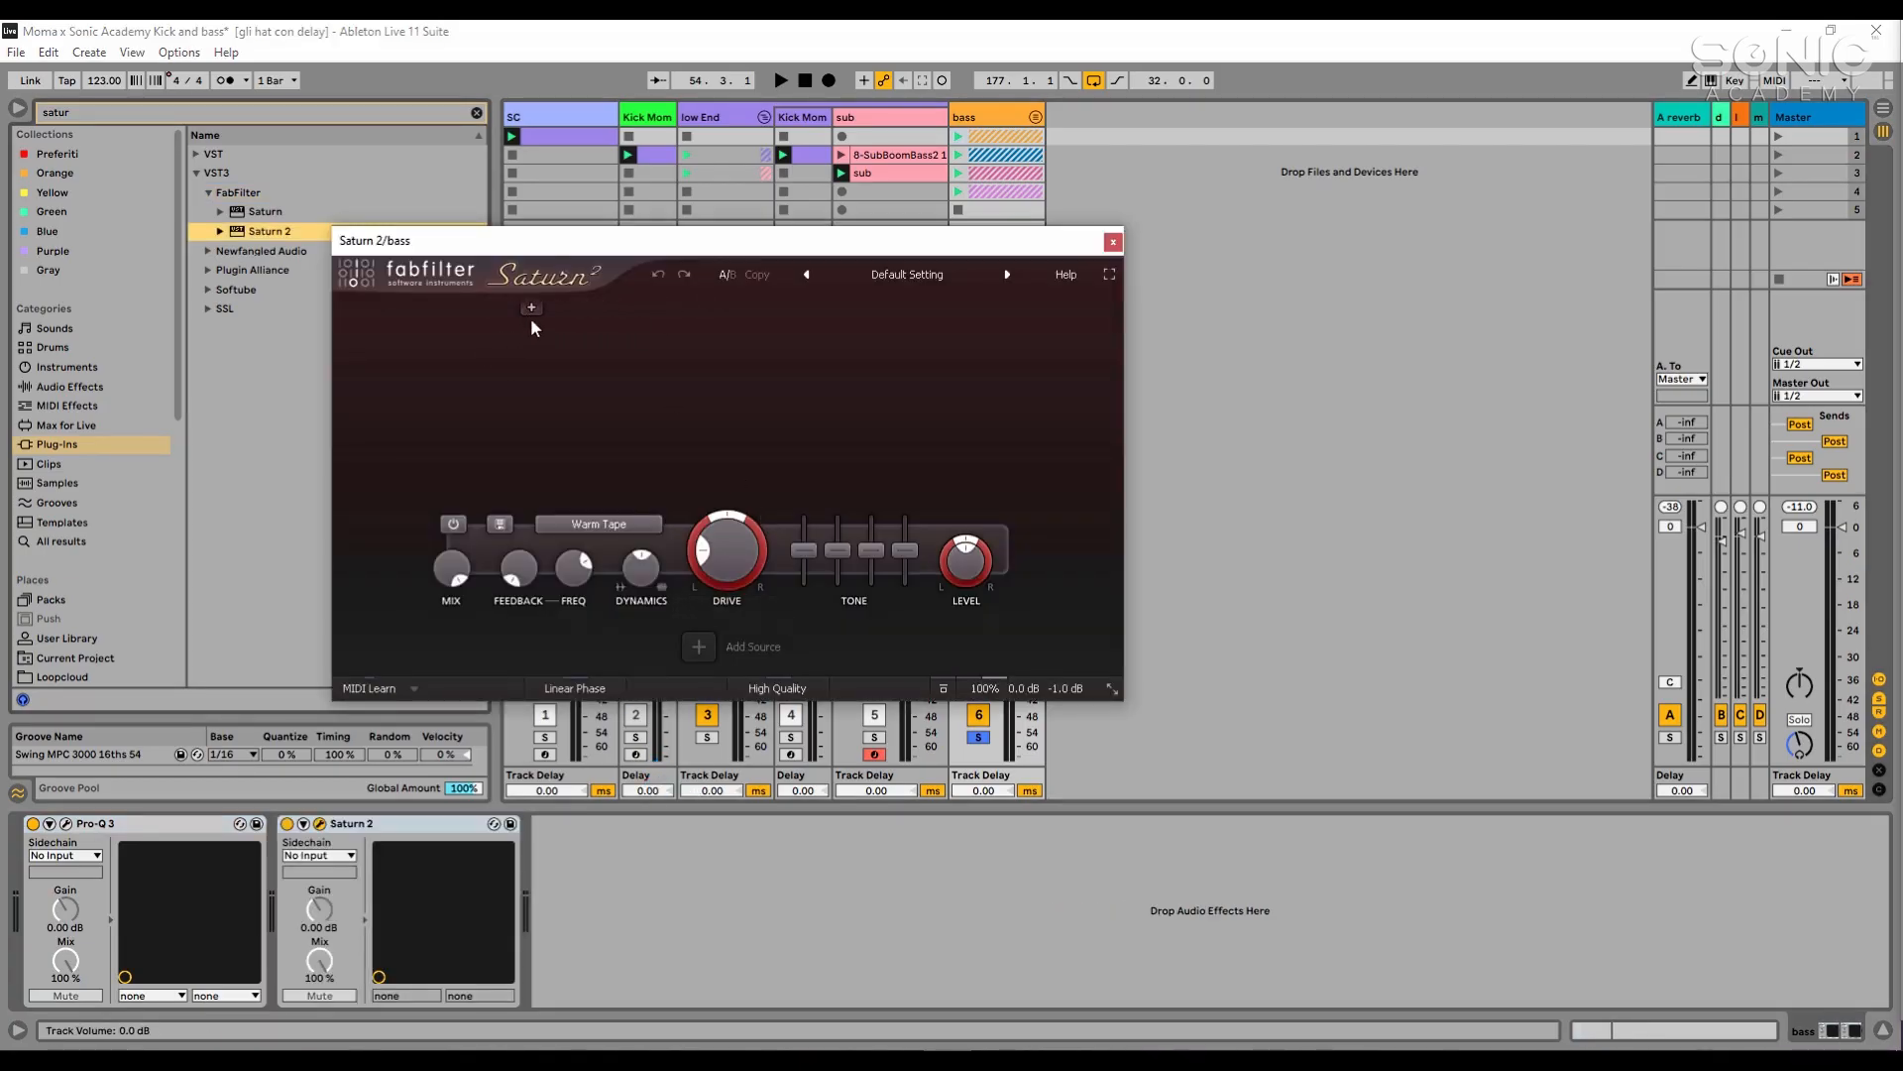
# - Split Saturn 2 into three bands by adding two crossovers, and move its window clear of the mixer tracks
pyautogui.click(532, 308)
pyautogui.click(794, 307)
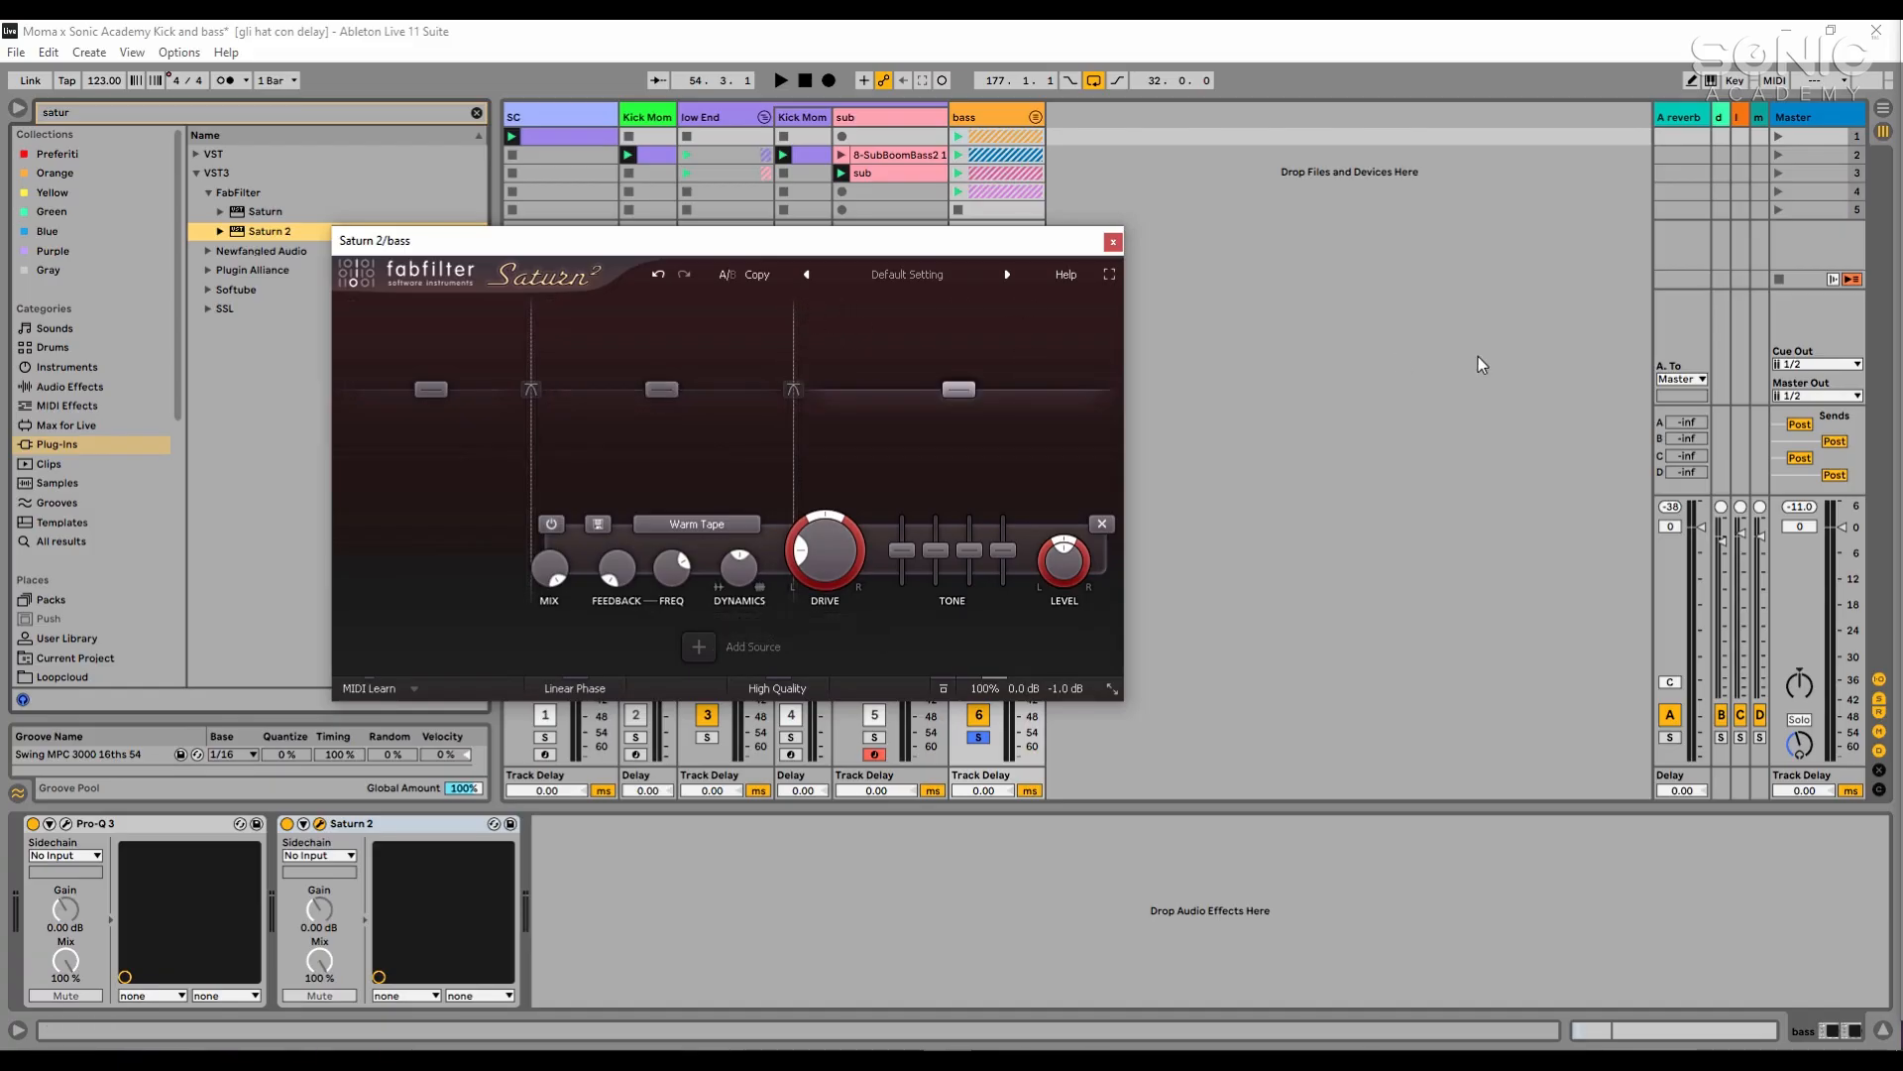
pyautogui.moveTo(886, 244); pyautogui.dragTo(1356, 285)
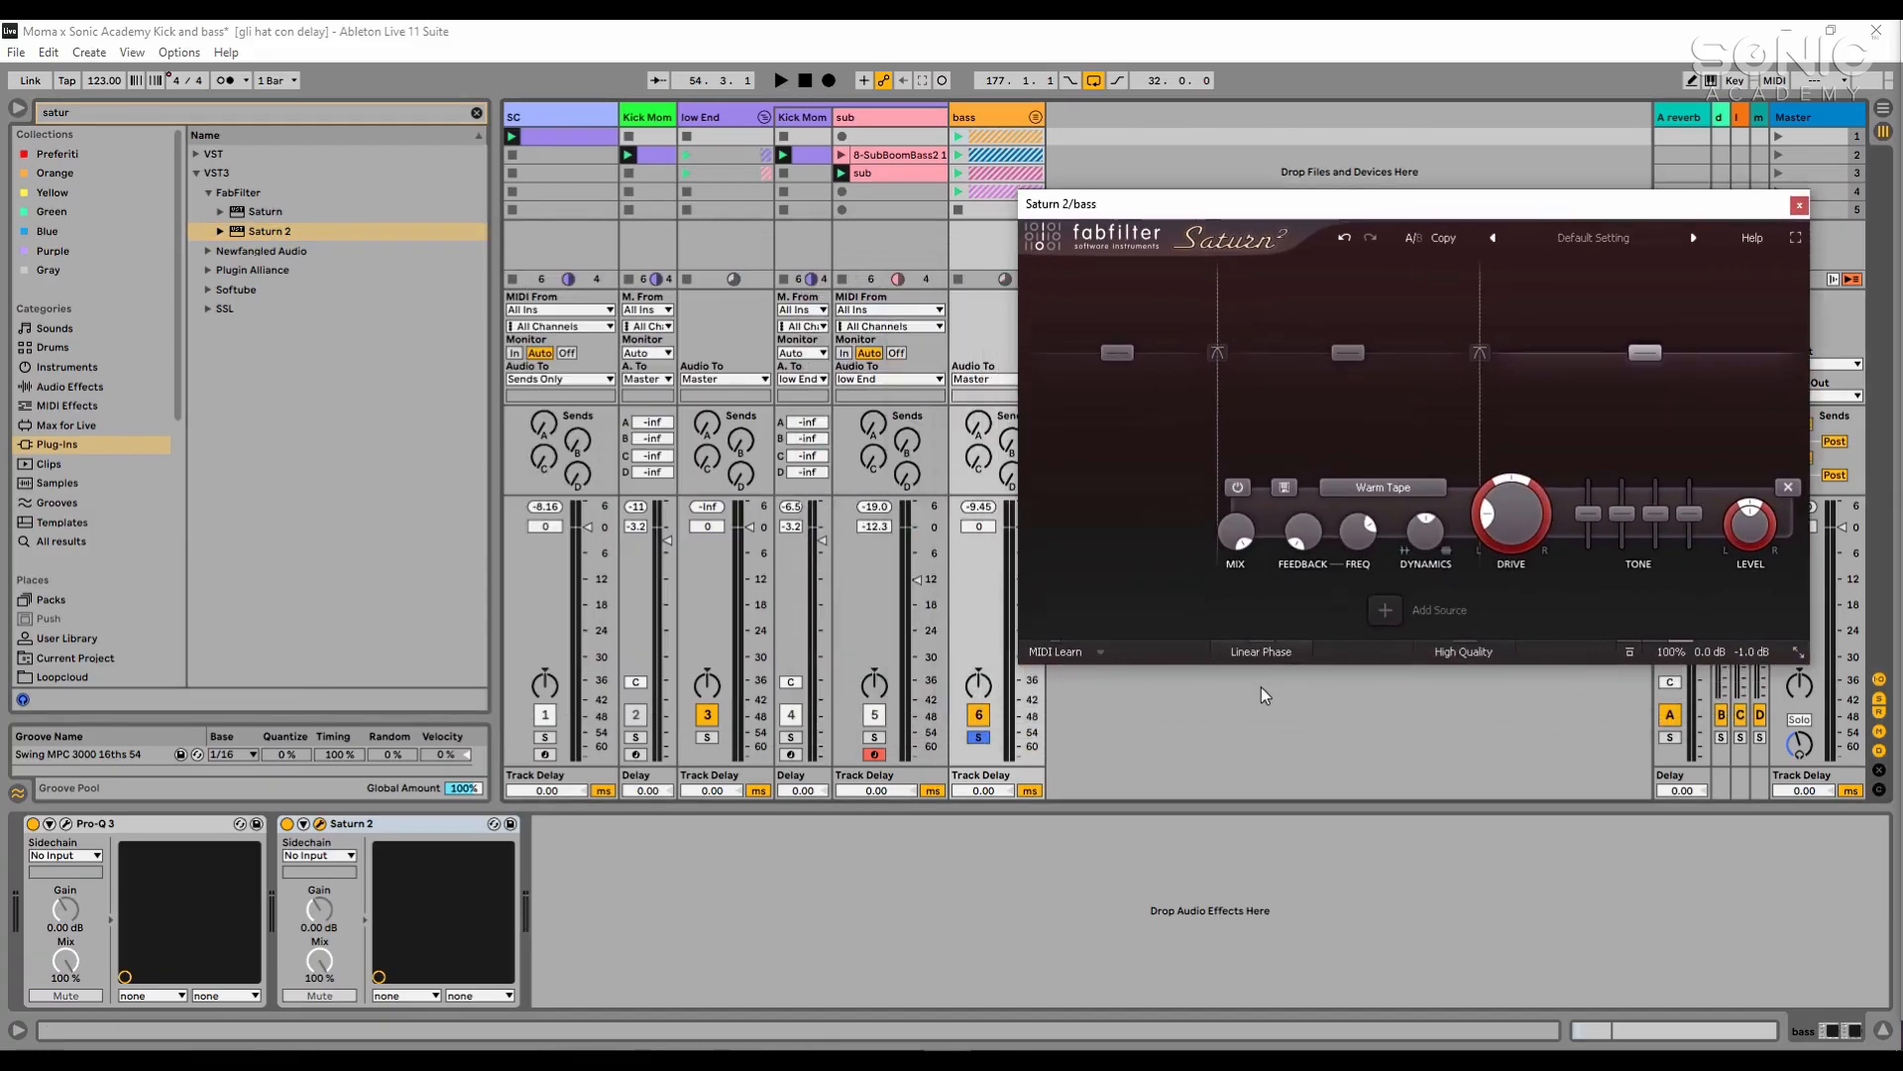
# - Start playback and set the distortion style of Saturn 2's middle band to Warm Tube
pyautogui.press('space')
pyautogui.click(1251, 489)
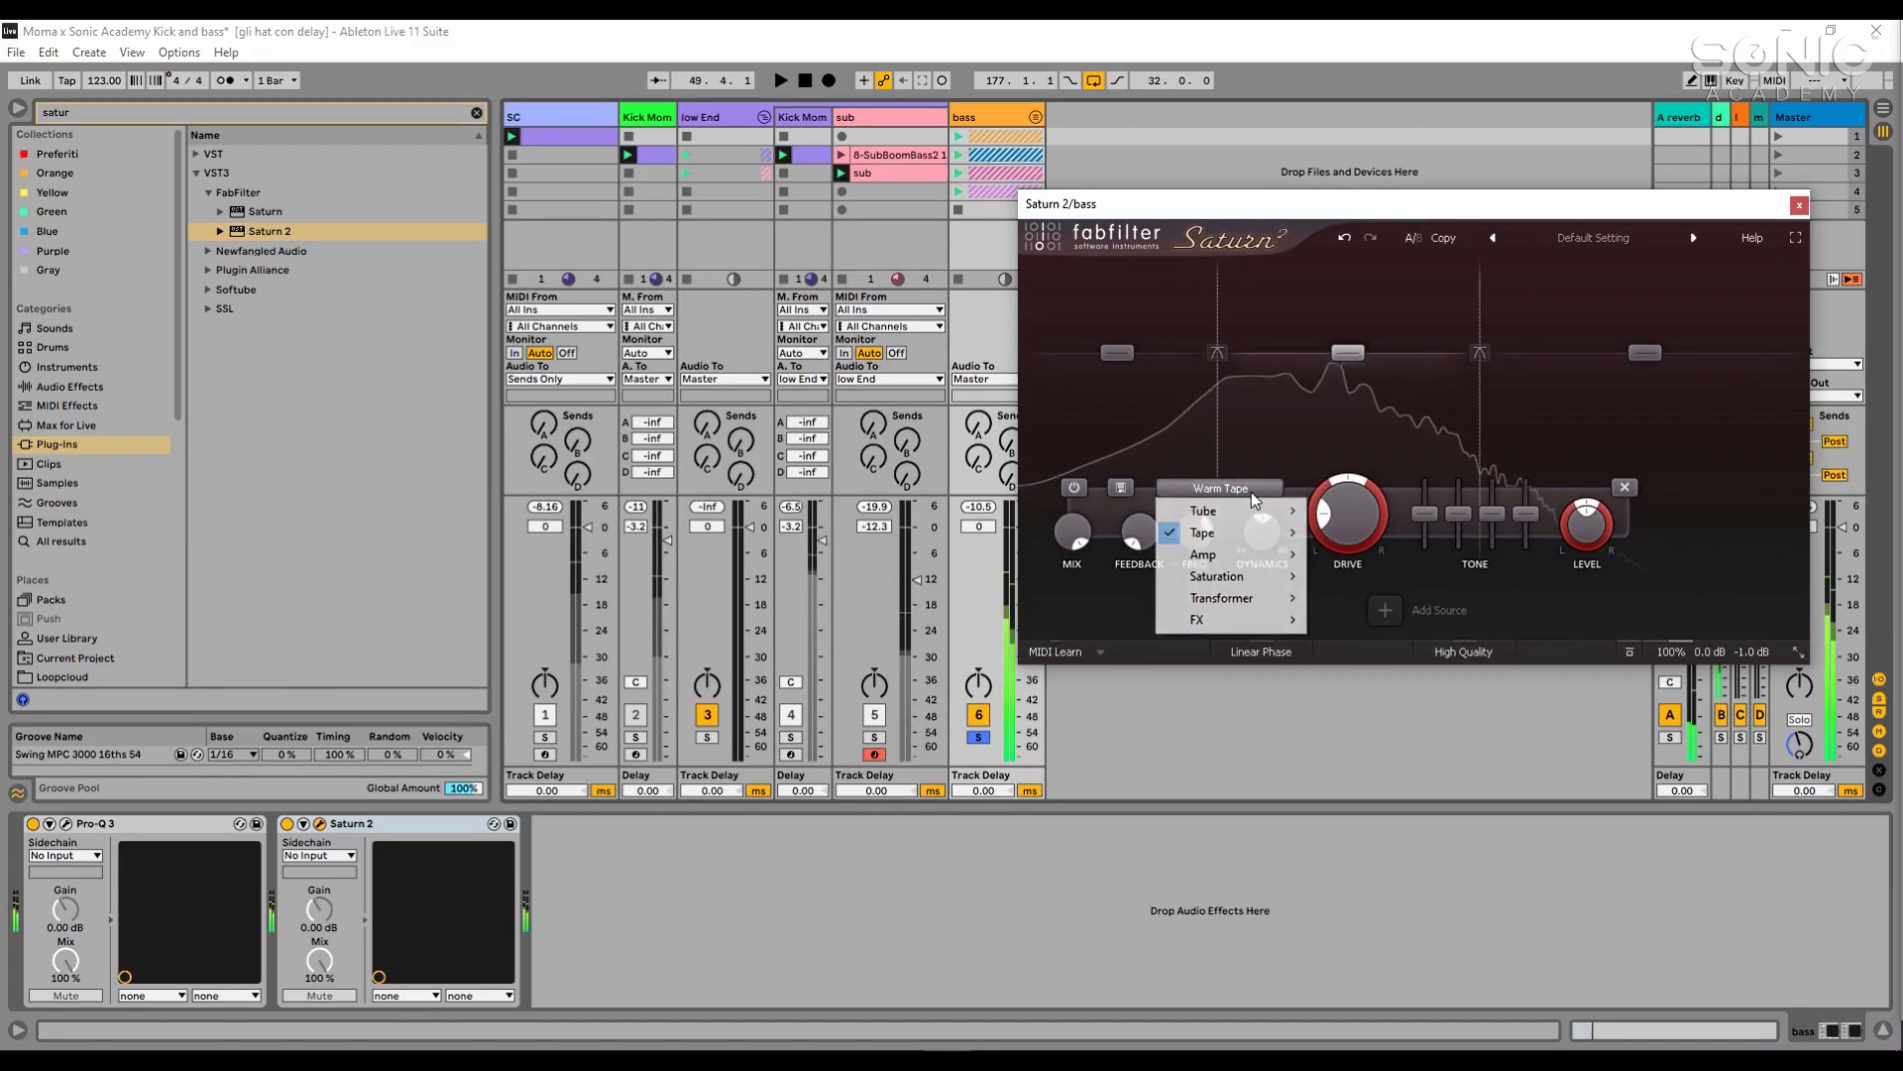
pyautogui.moveTo(1229, 510)
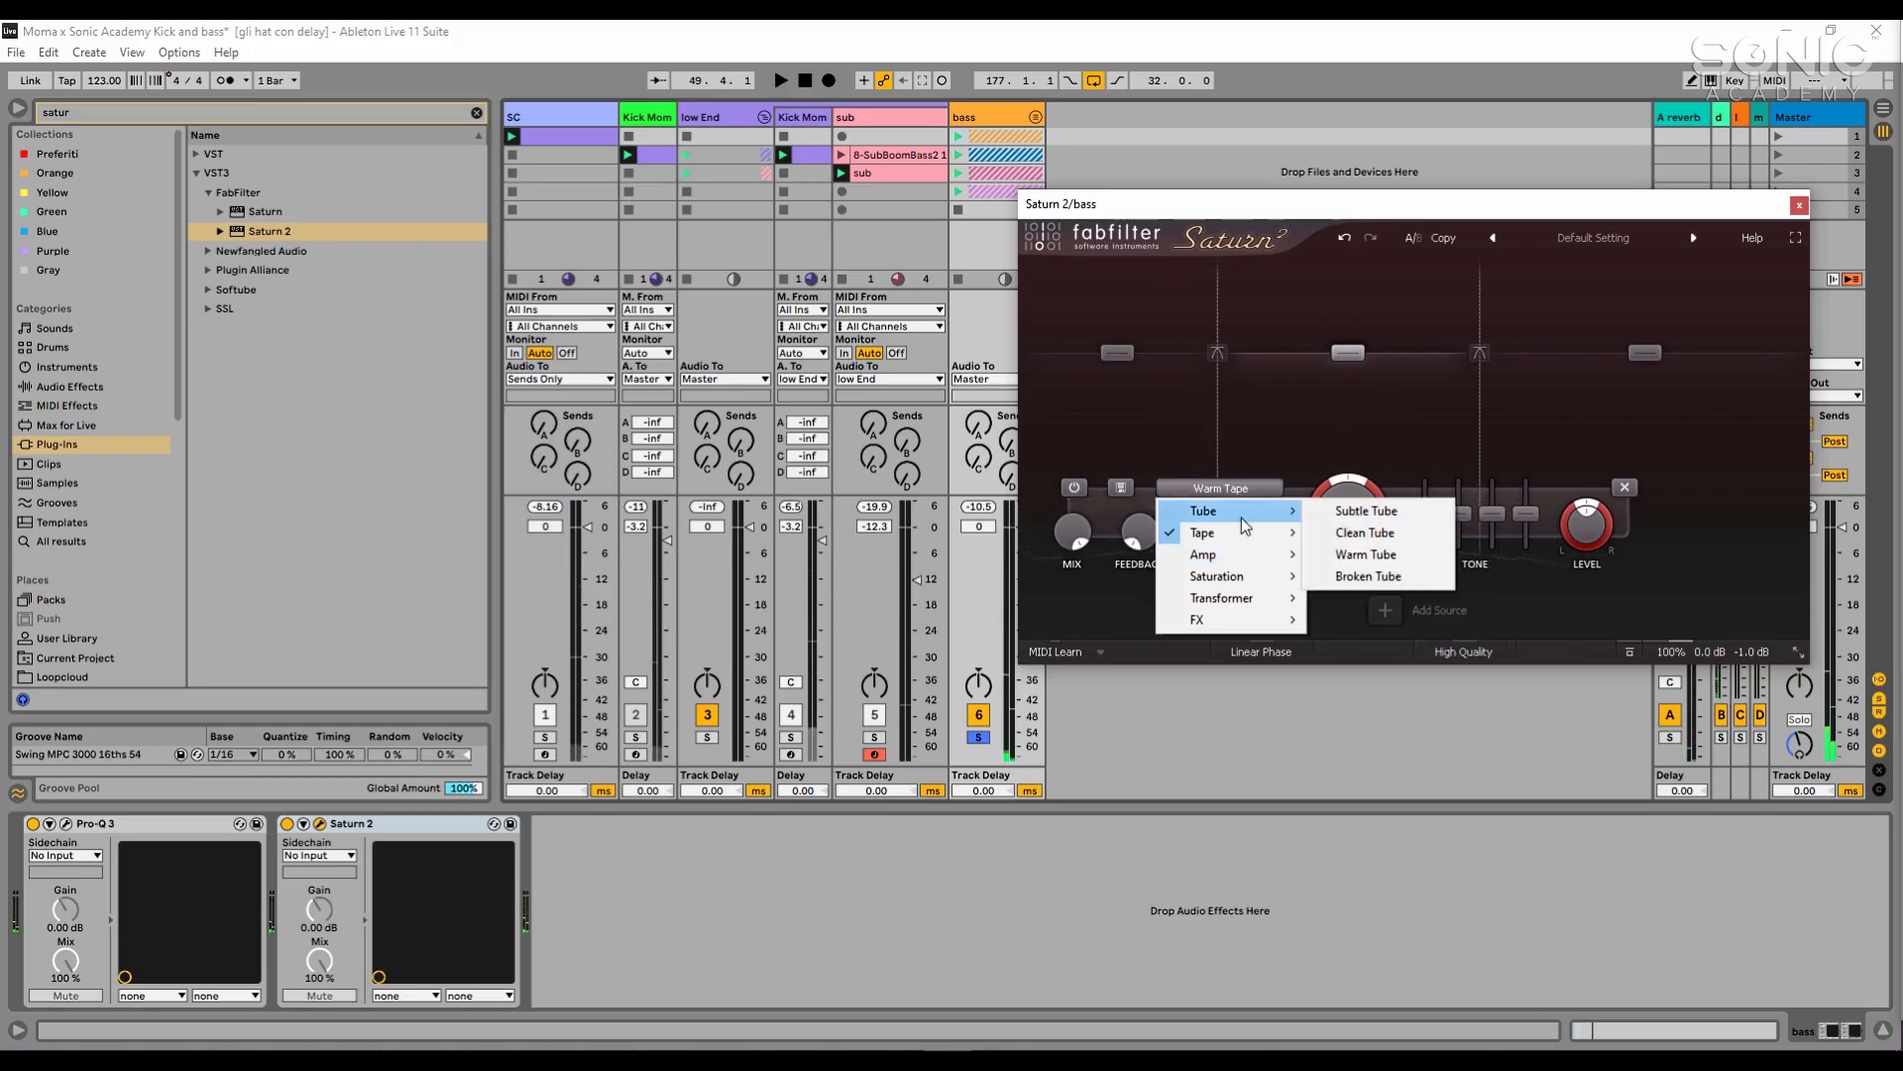
pyautogui.click(1354, 554)
# - Increase the drive of Saturn 2's middle band and set that band's level to 2 dB
pyautogui.moveTo(1344, 523); pyautogui.dragTo(1343, 408)
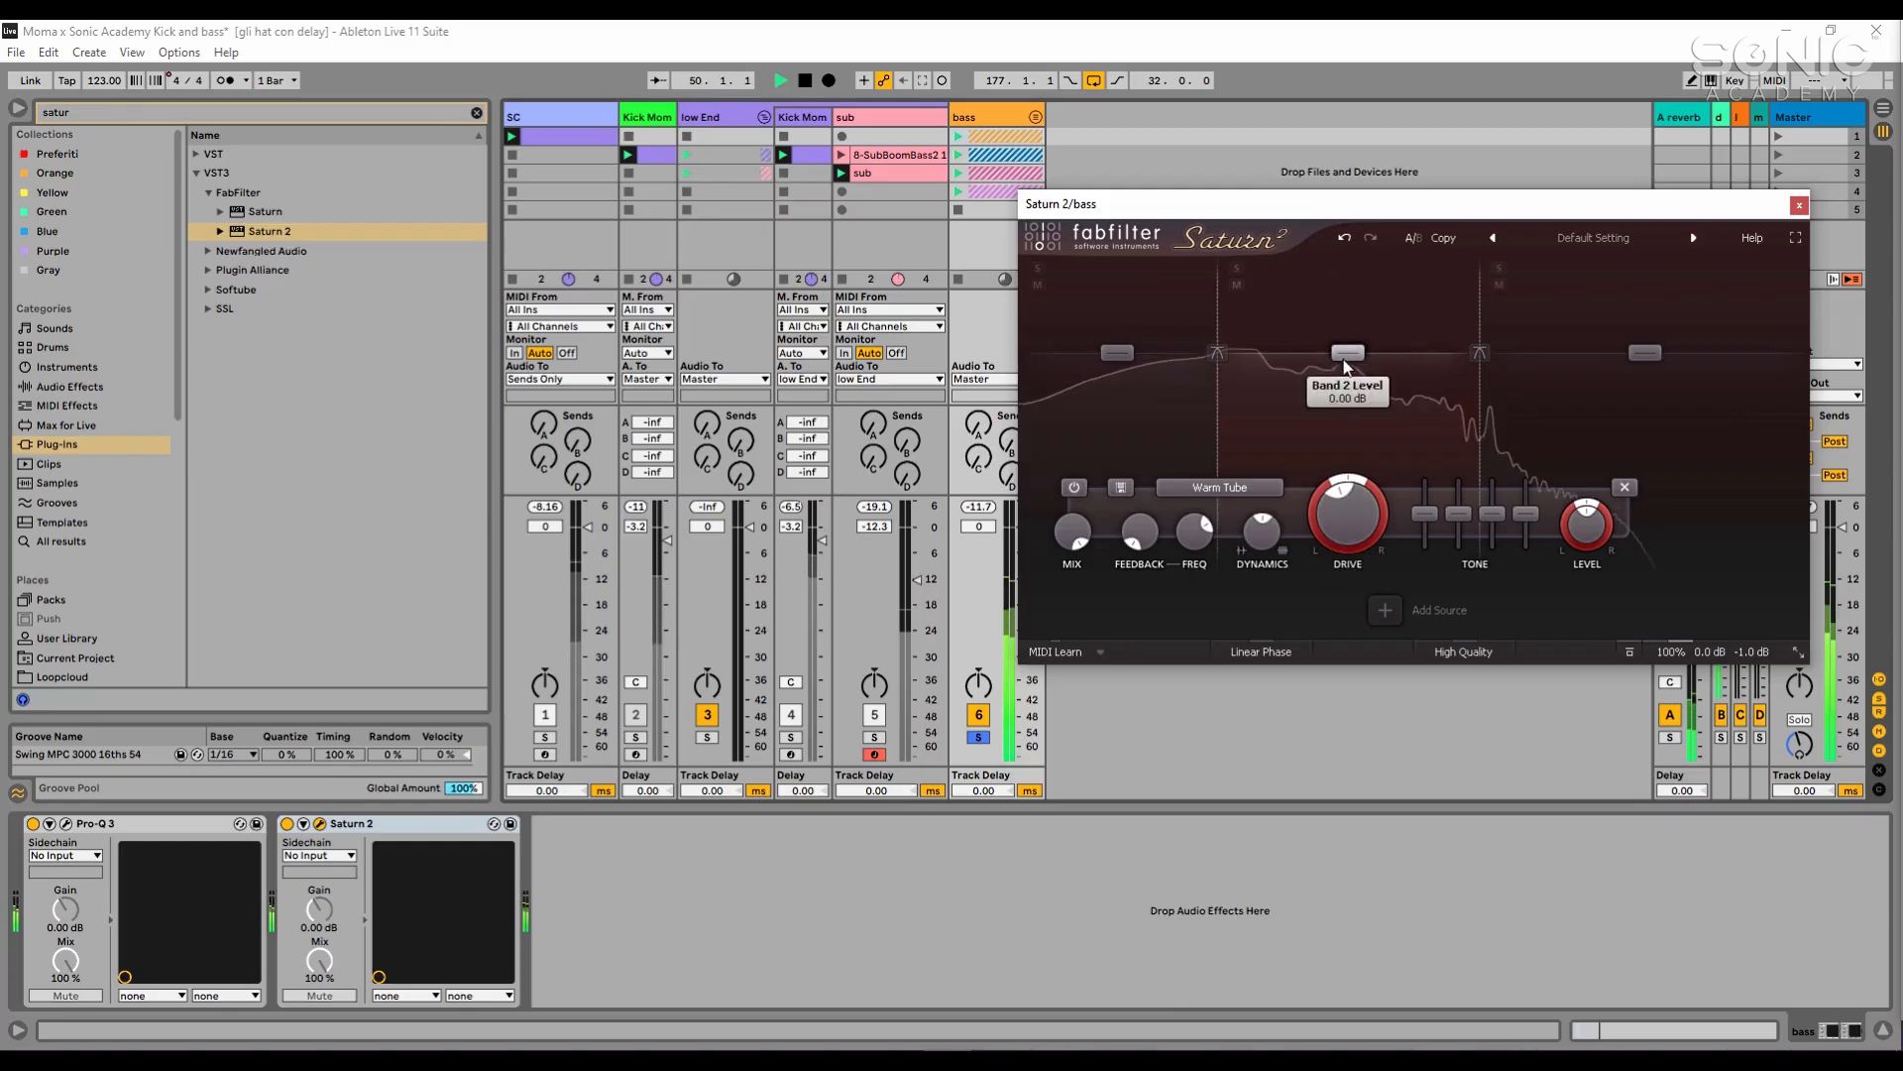
pyautogui.doubleClick(1343, 356)
pyautogui.write('2')
pyautogui.press('Return')
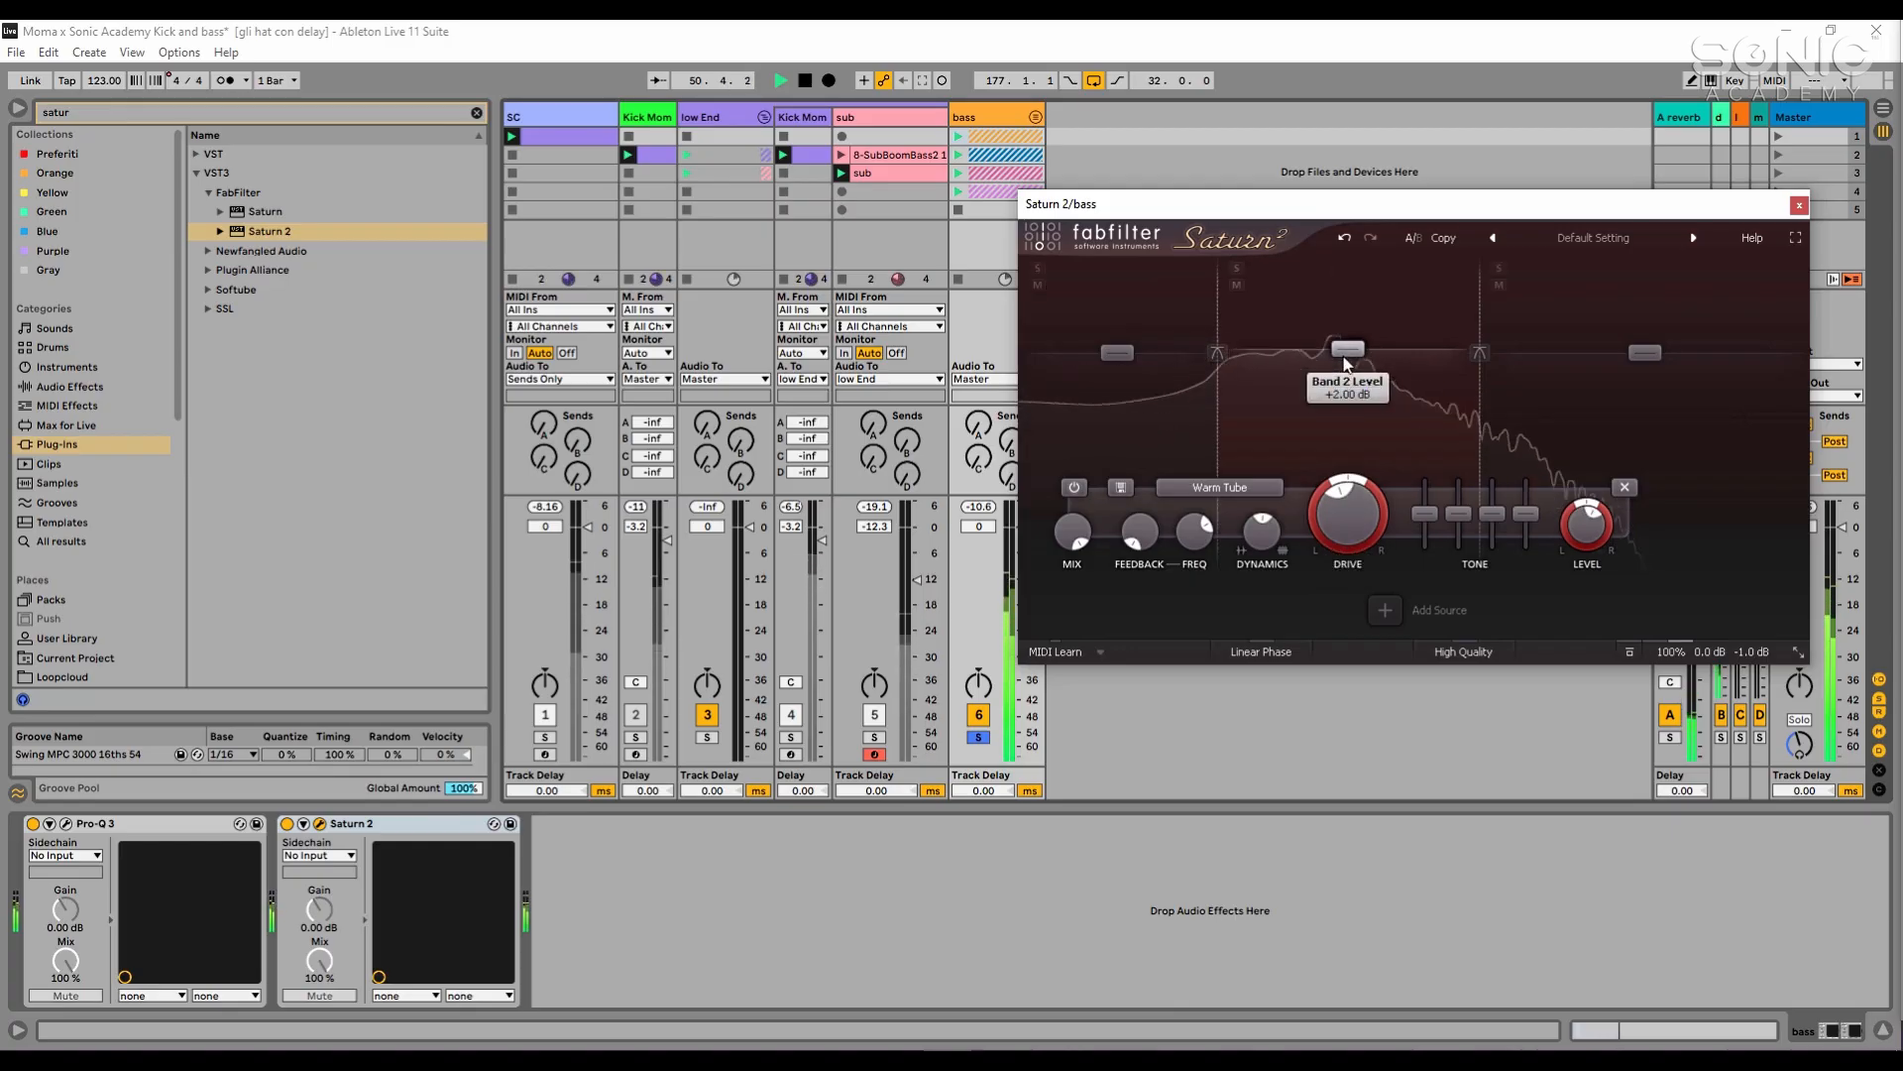
# - Set the level of Saturn 2's highest band to 2 dB
pyautogui.doubleClick(1660, 353)
pyautogui.write('2')
pyautogui.press('Return')
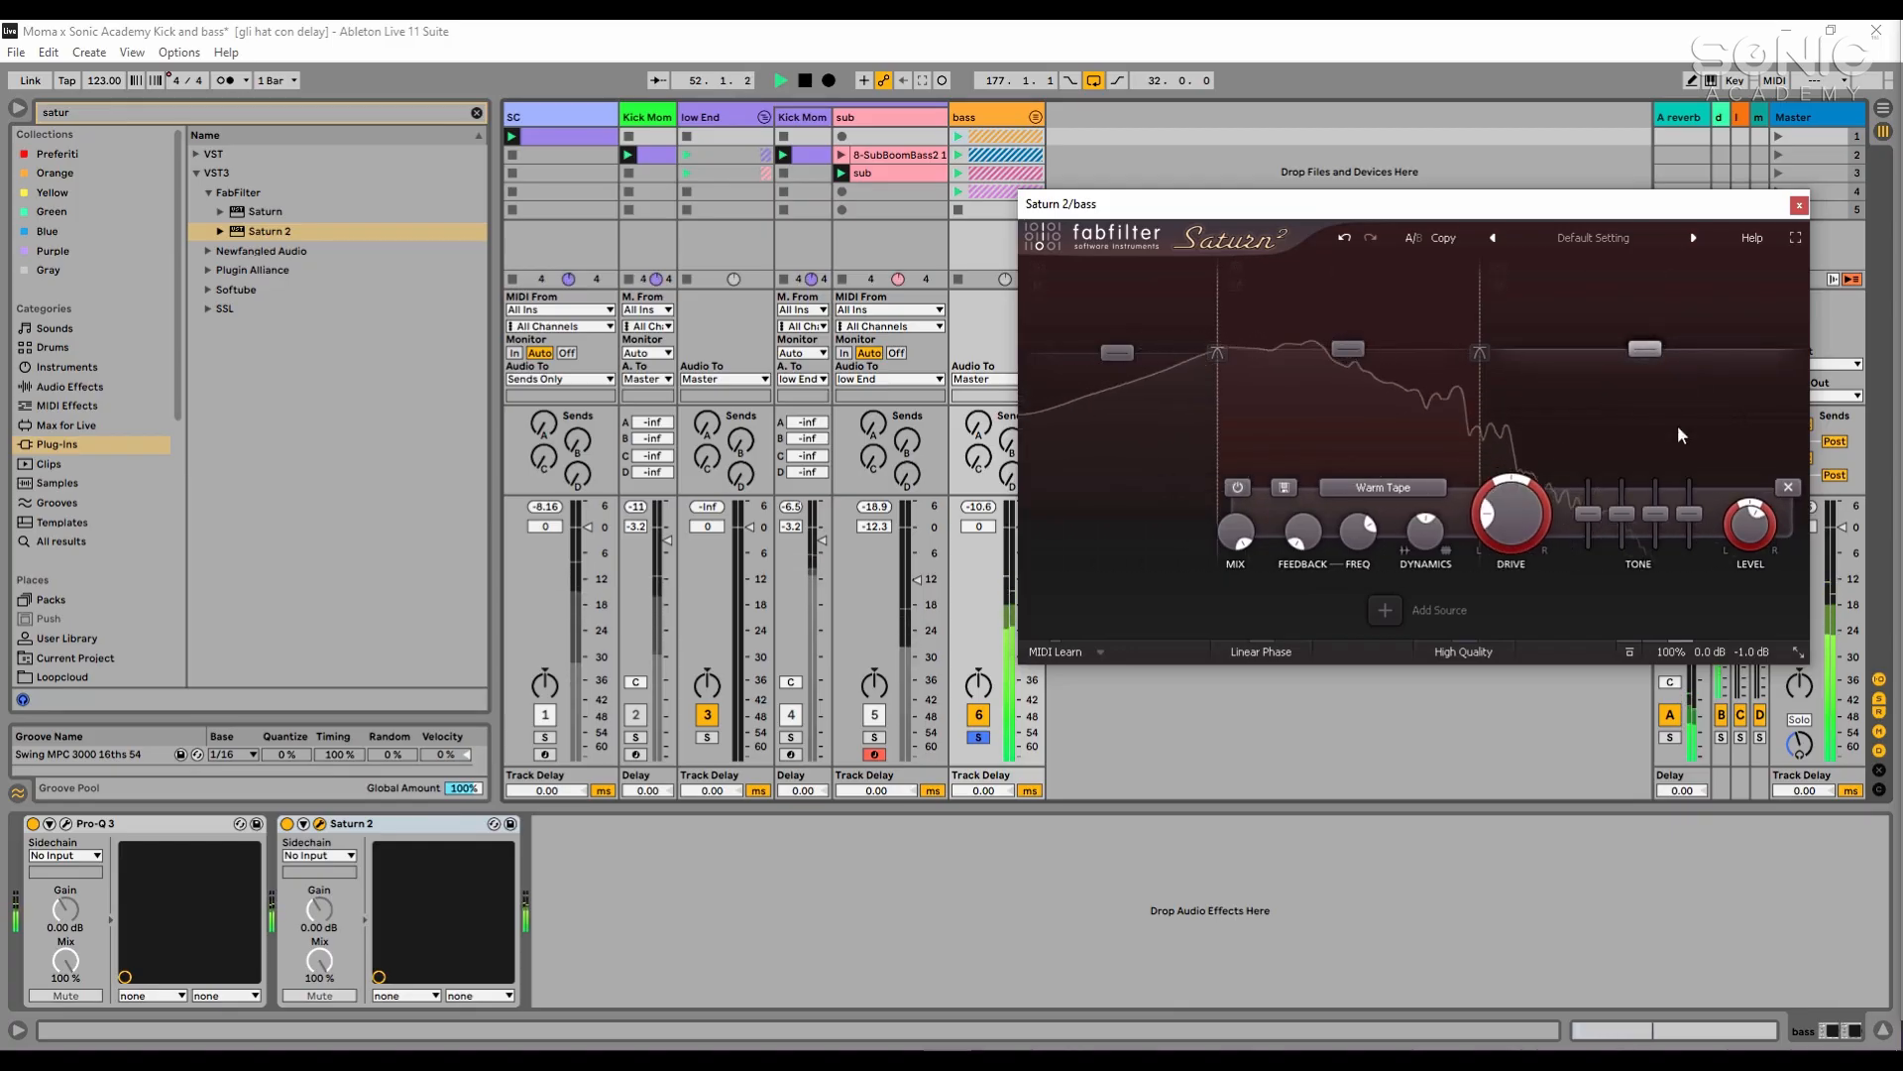
# - Set the distortion style of Saturn 2's highest band to Subtle Tube and increase that band's drive
pyautogui.click(1383, 487)
pyautogui.moveTo(1378, 510)
pyautogui.click(1521, 511)
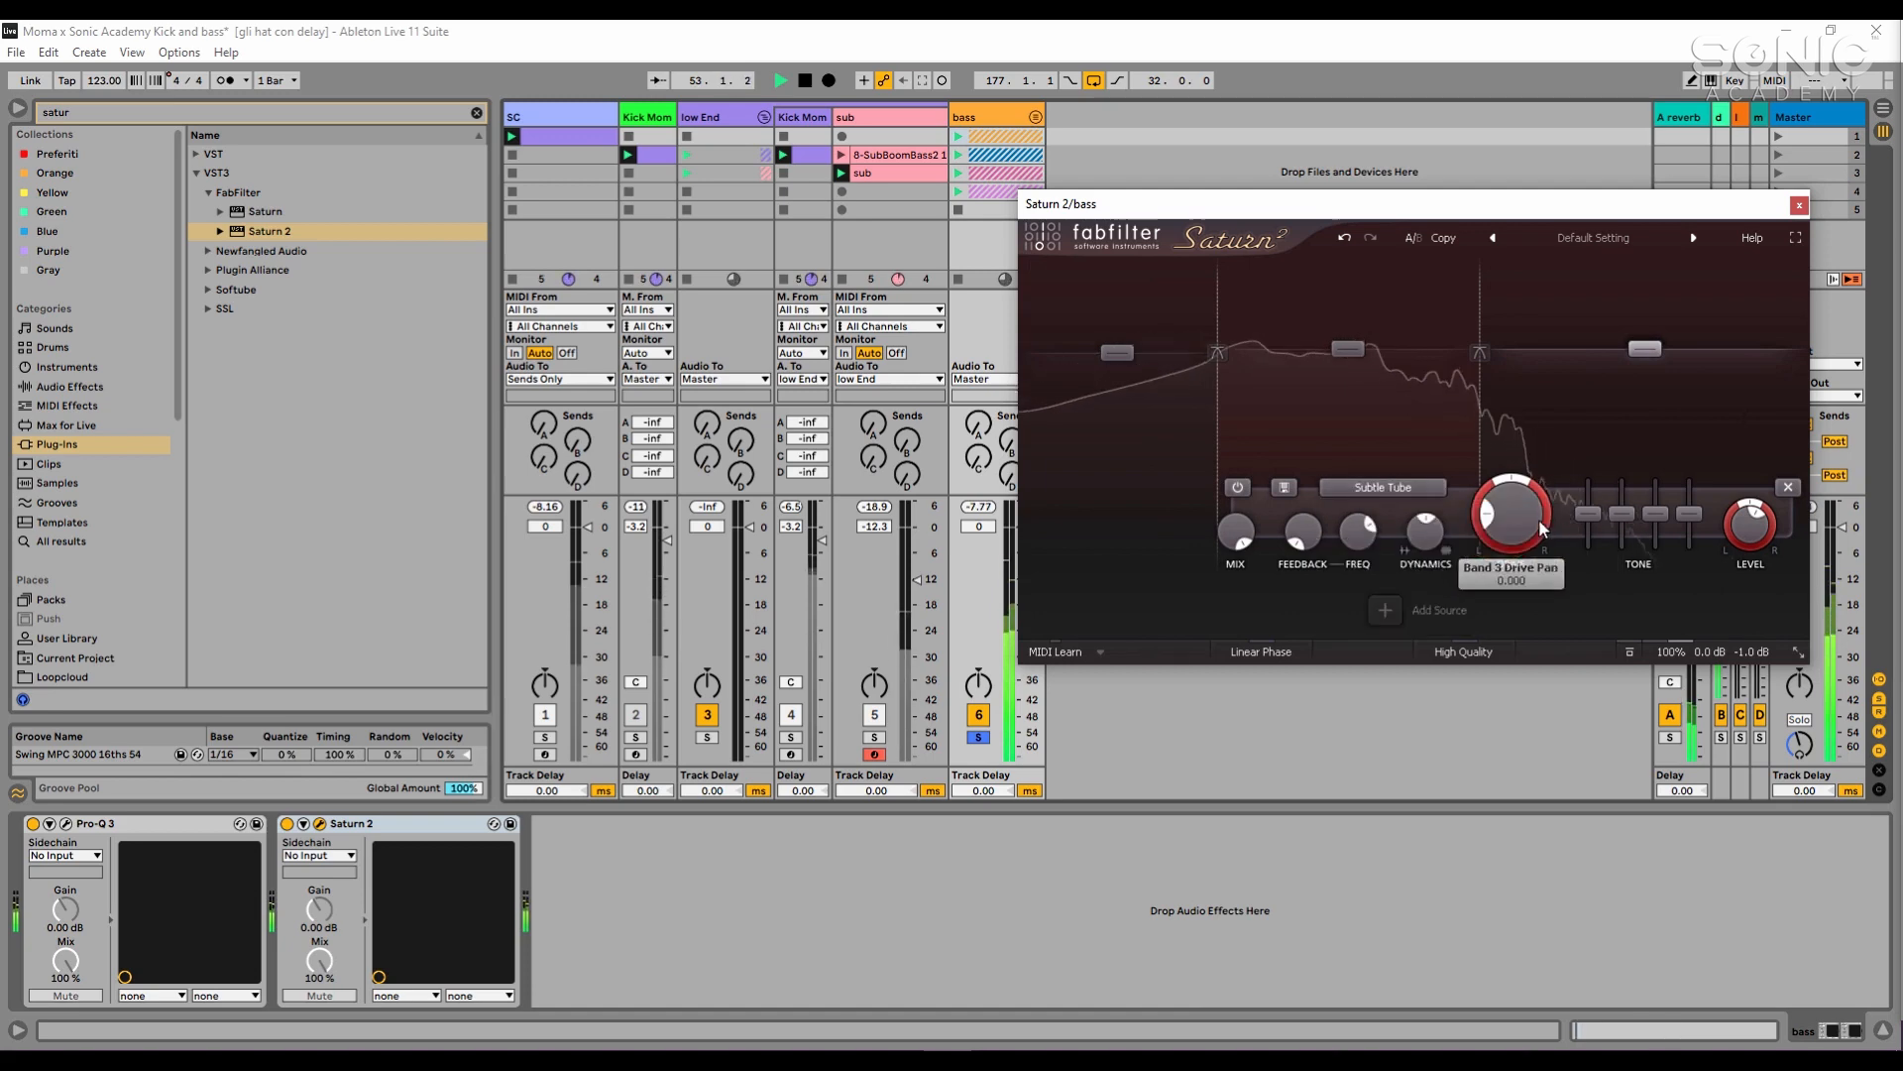
pyautogui.click(1473, 725)
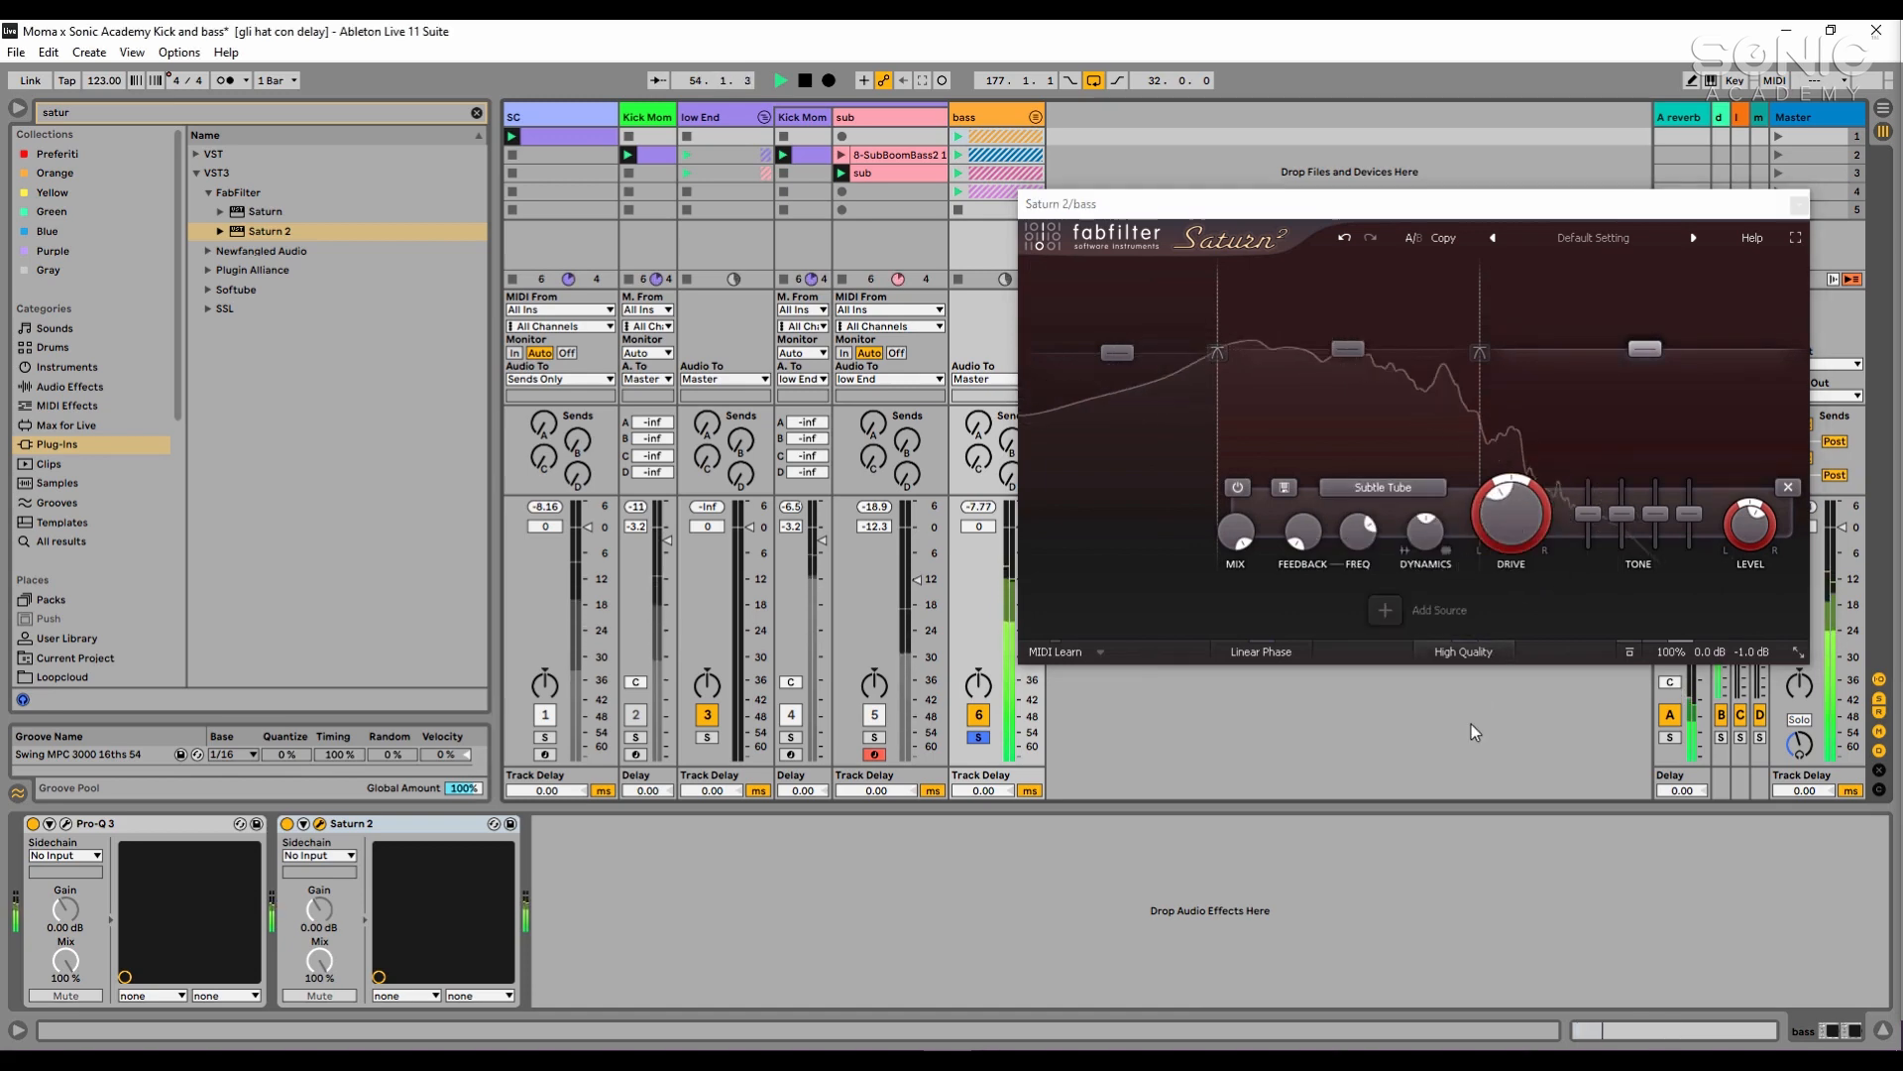
# - Set Saturn 2's overall output level to -2 dB
pyautogui.click(1754, 651)
pyautogui.write('-2')
pyautogui.press('Return')
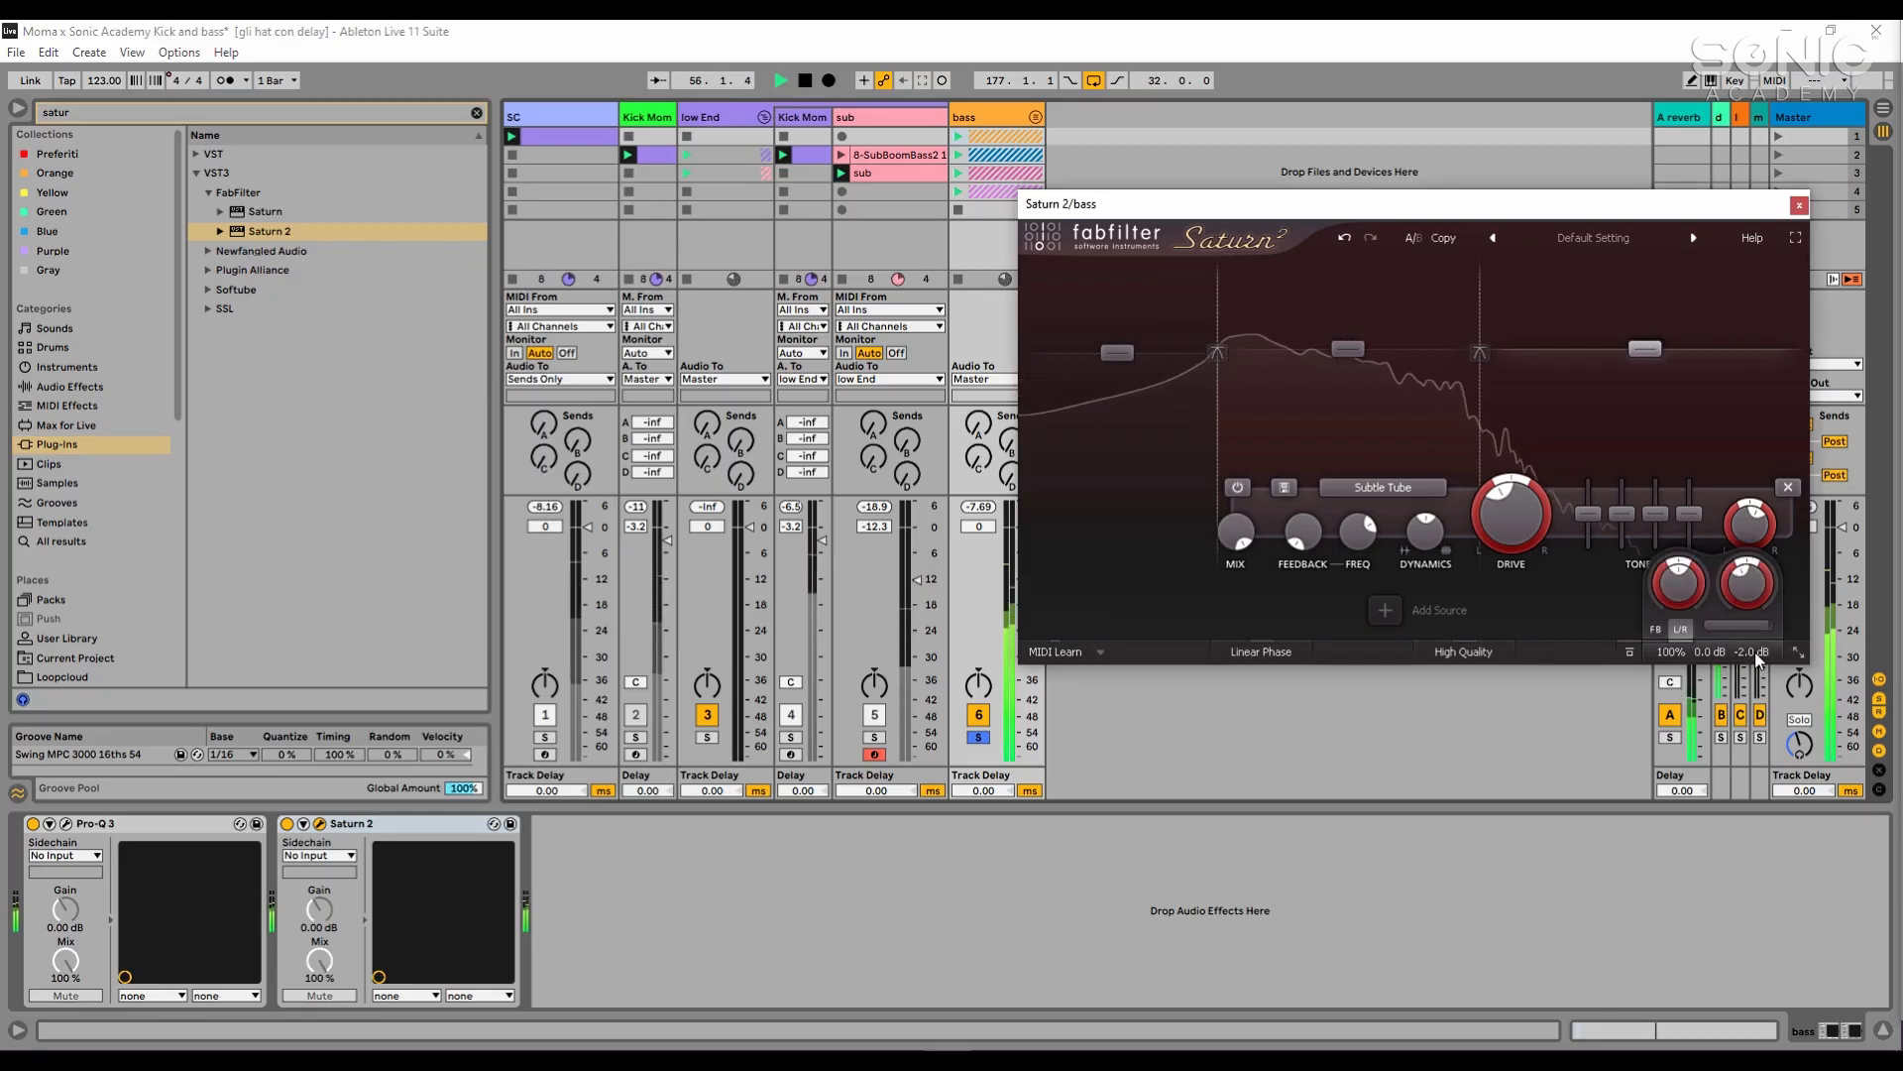
# - Compare the bass group's peak level with Pro-Q 3 and Saturn 2 bypassed and active, resetting the peak reading between checks
pyautogui.click(980, 507)
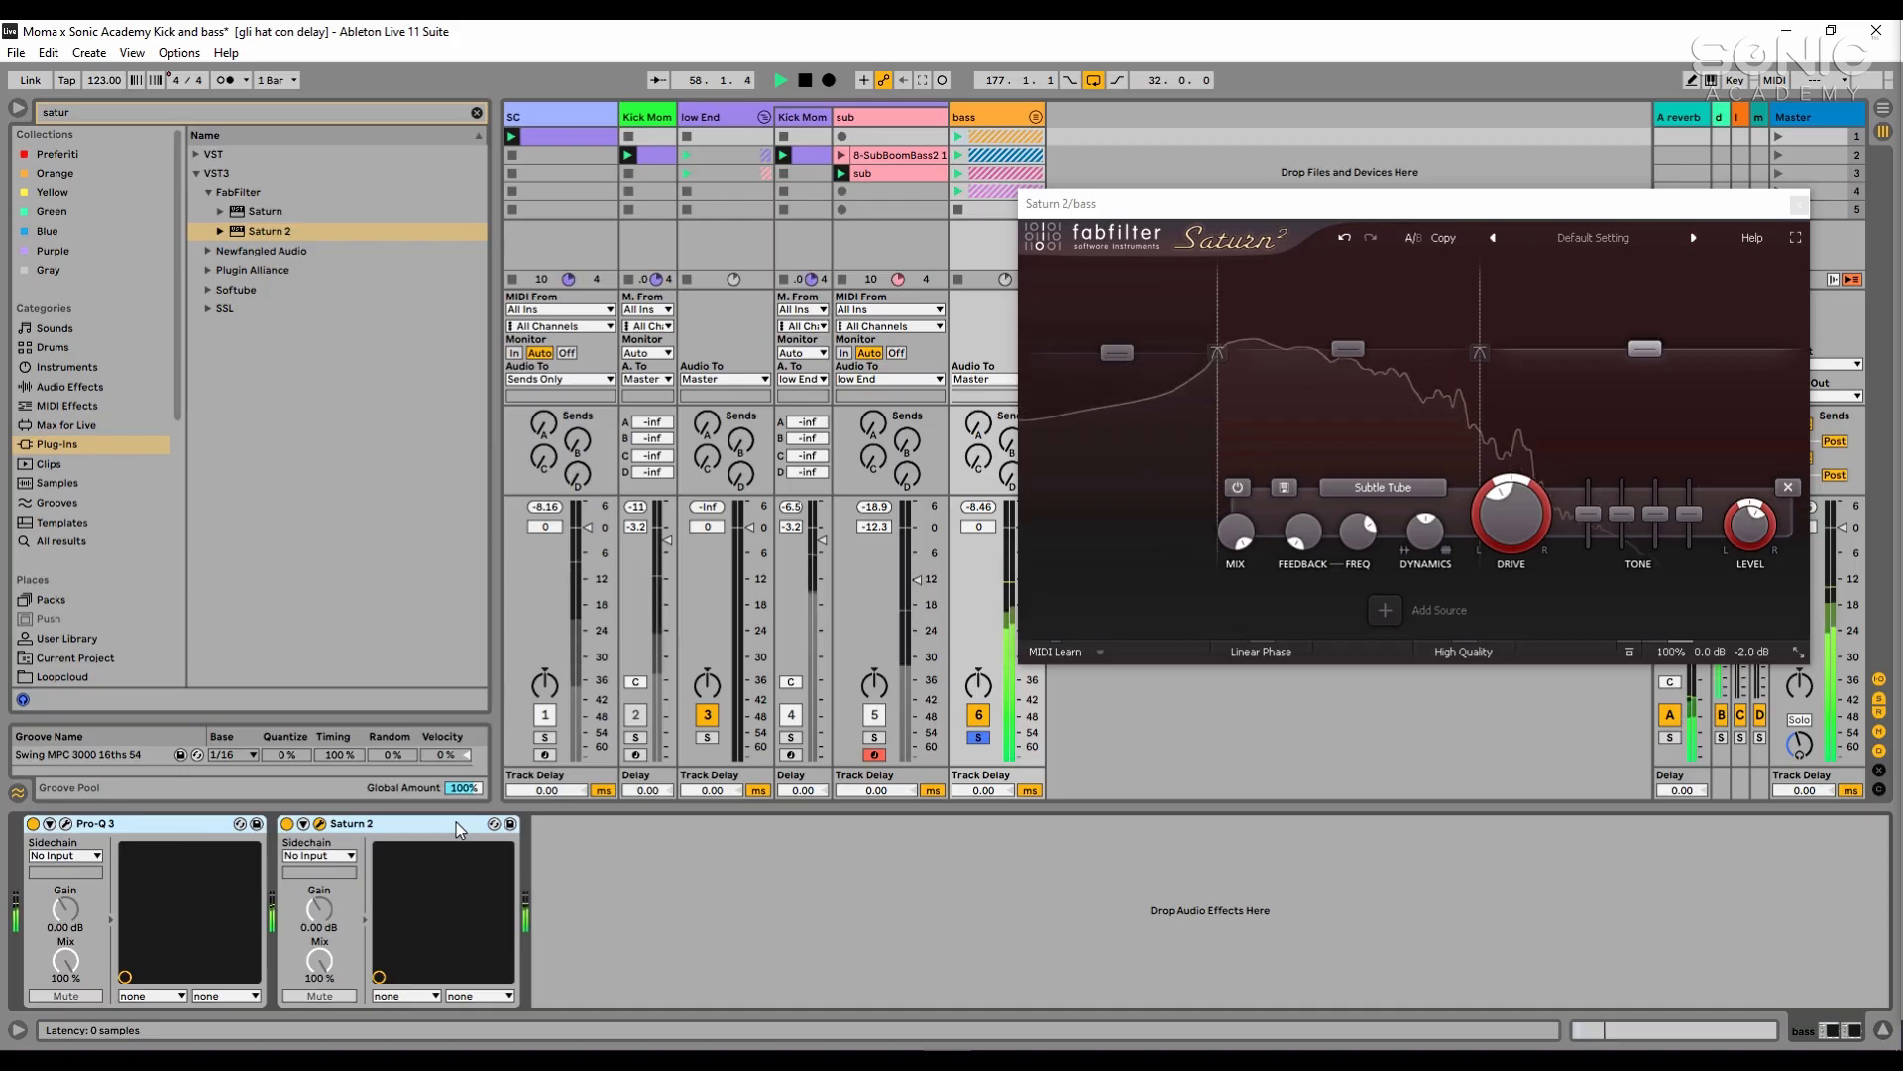
pyautogui.press('0')
pyautogui.press('0')
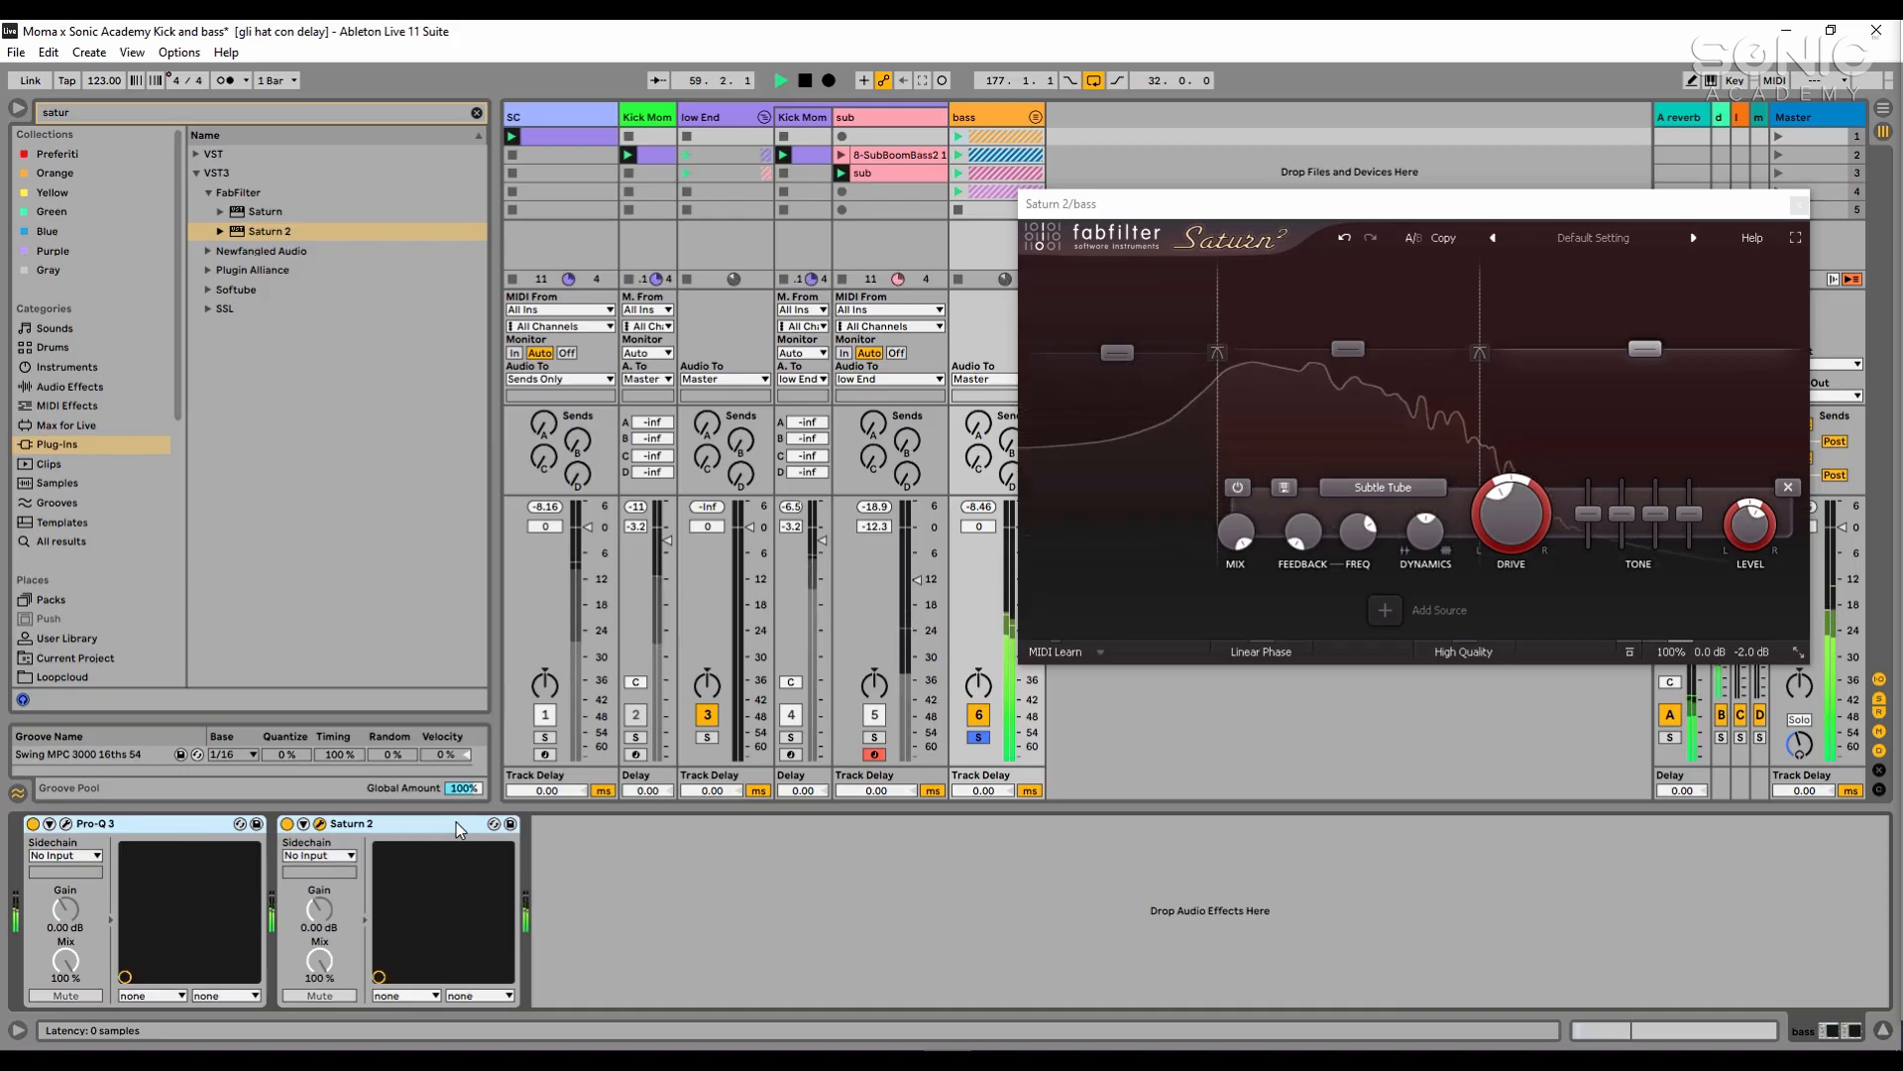
pyautogui.click(982, 507)
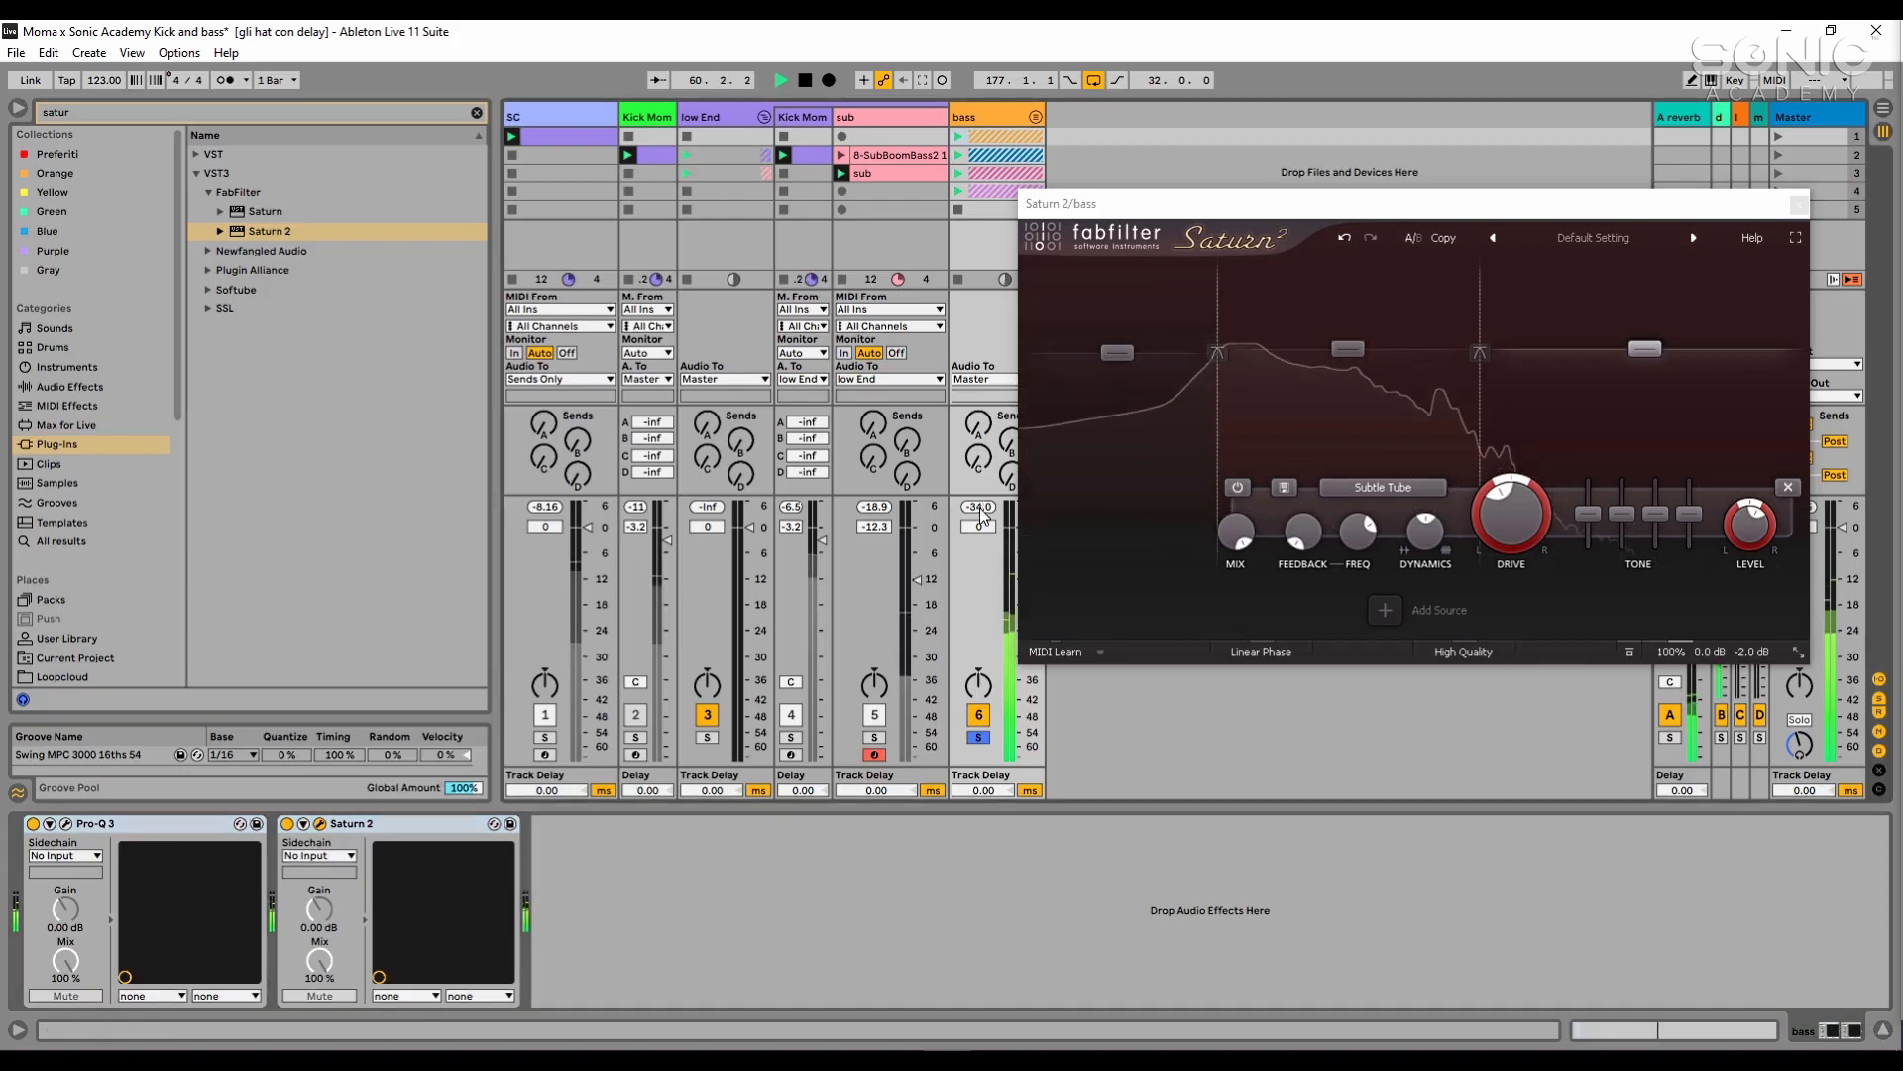
# - Close the Saturn 2 window and stop playback
pyautogui.click(1799, 205)
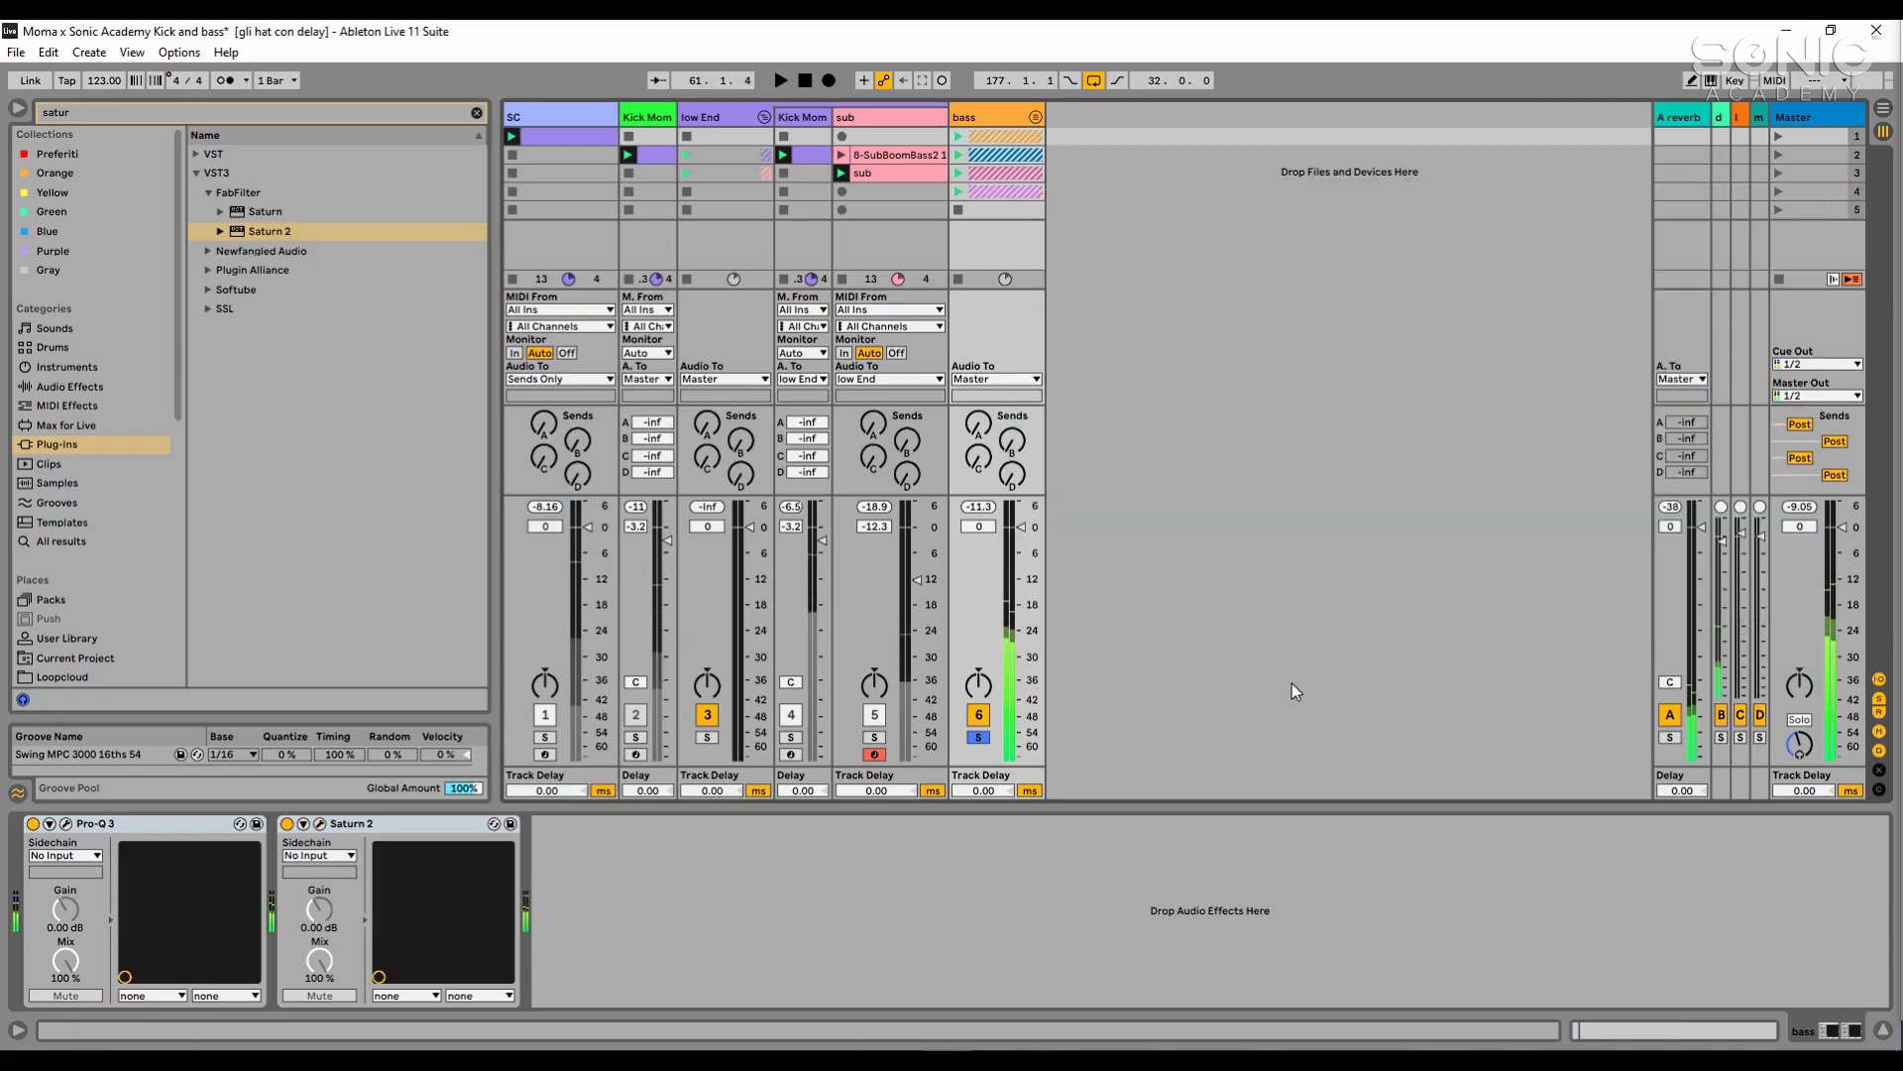
pyautogui.click(1172, 914)
pyautogui.press('space')
# - Listen to the bass group with Pro-Q 3 and Saturn 2 both switched off, and again with both switched back on
pyautogui.click(143, 830)
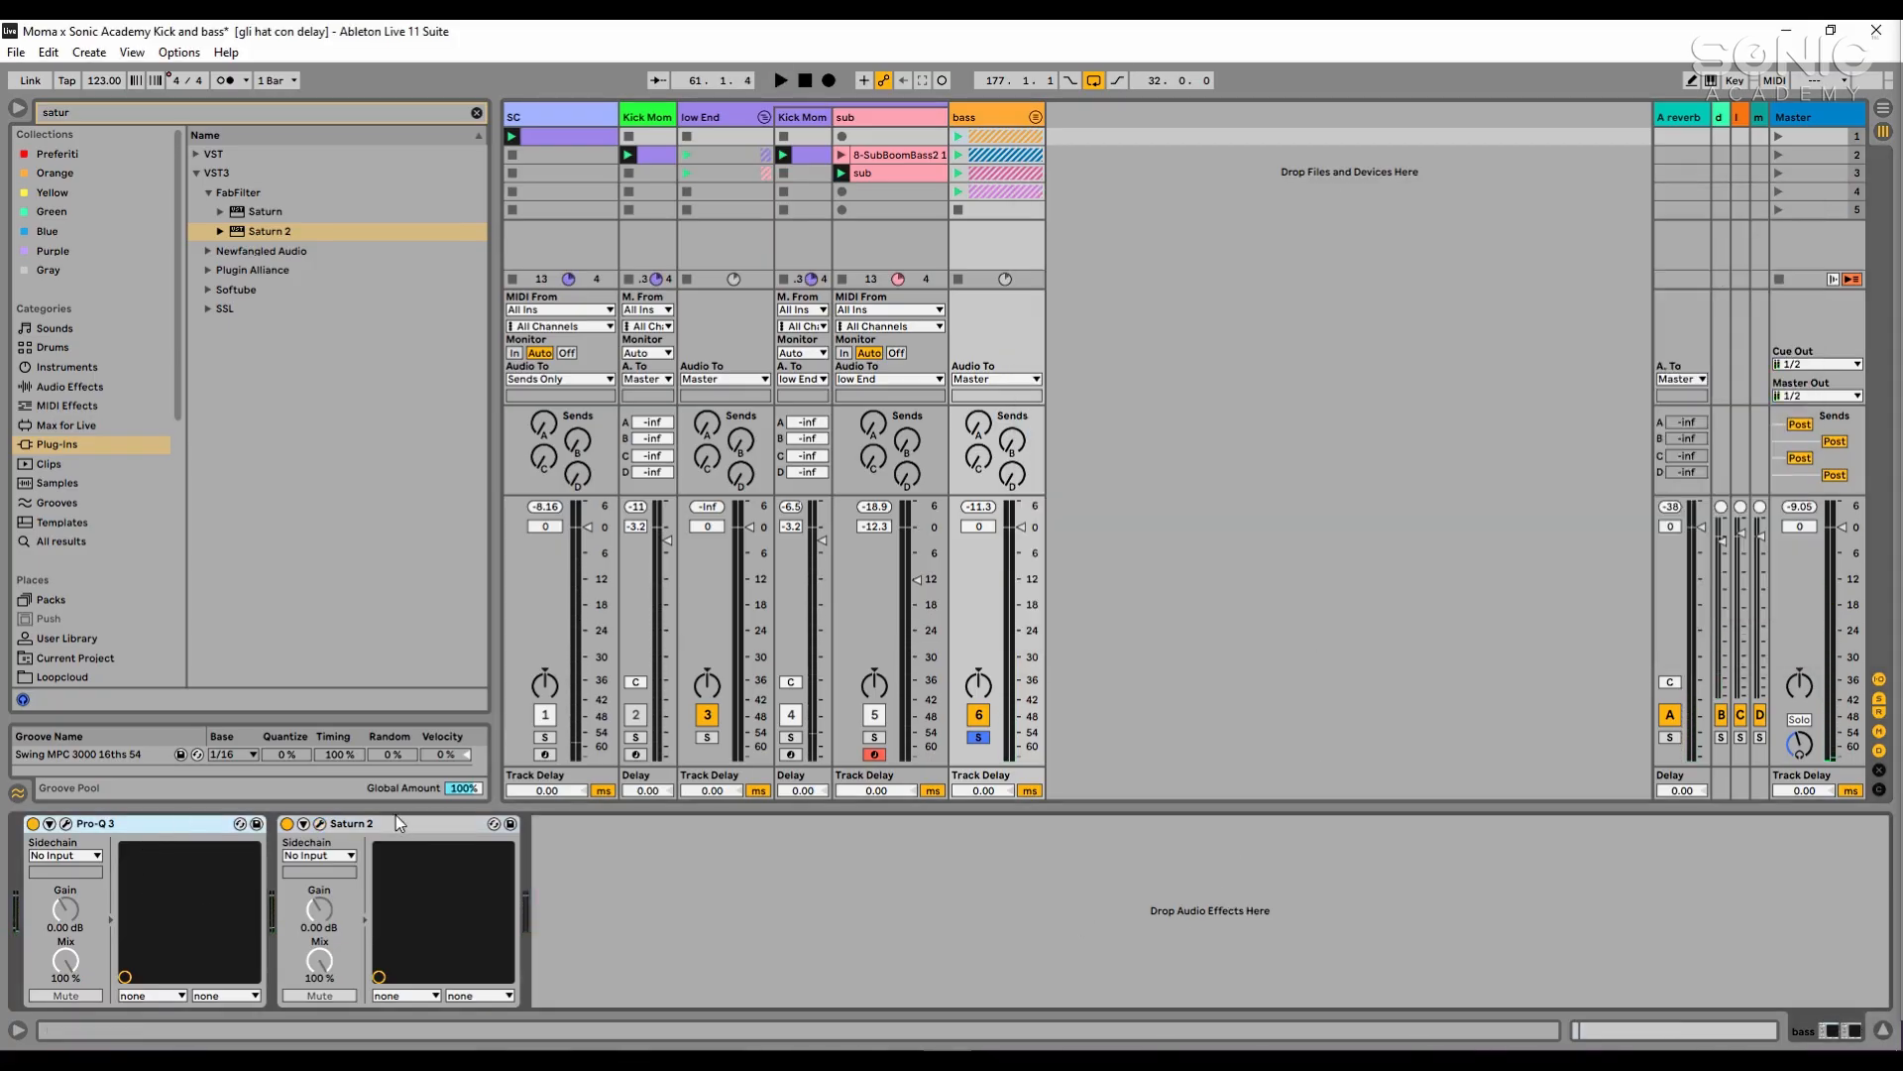
pyautogui.keyDown('shift'); pyautogui.click(401, 824); pyautogui.keyUp('shift')
pyautogui.press('0')
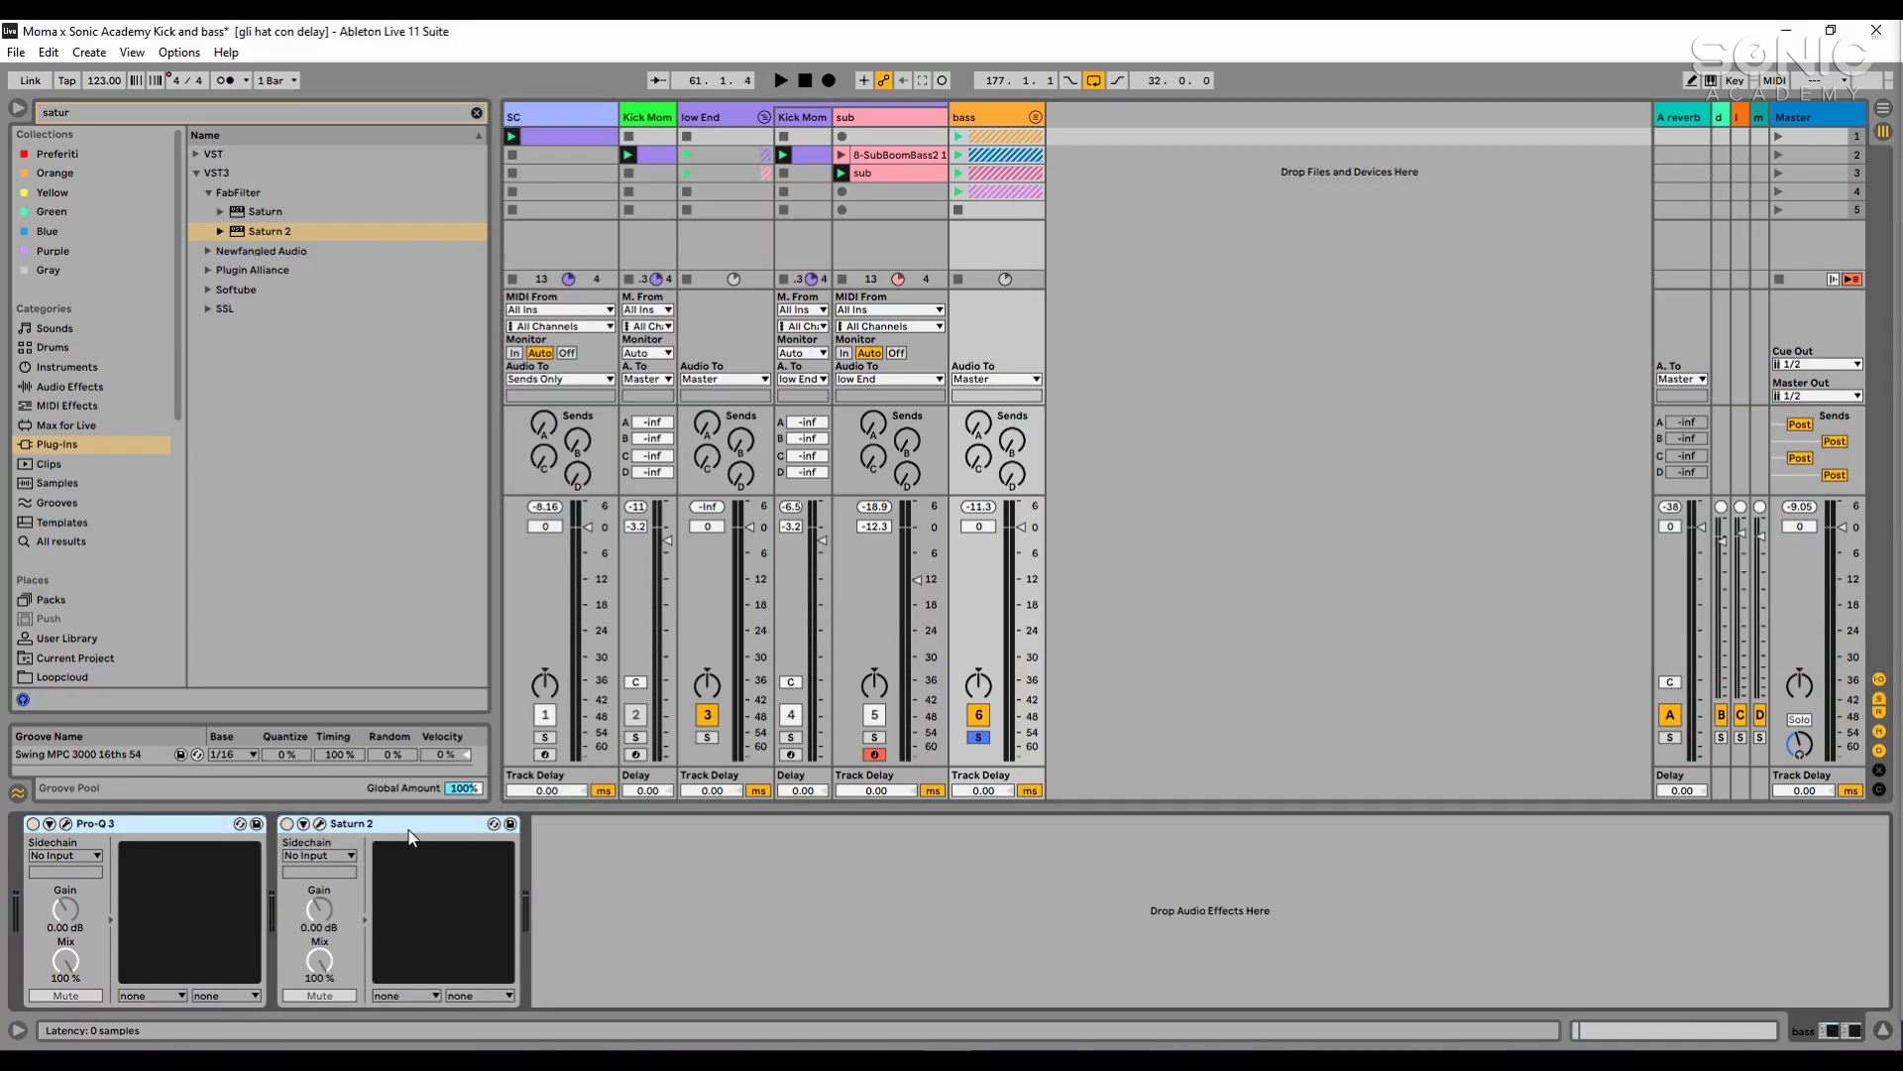
pyautogui.press('space')
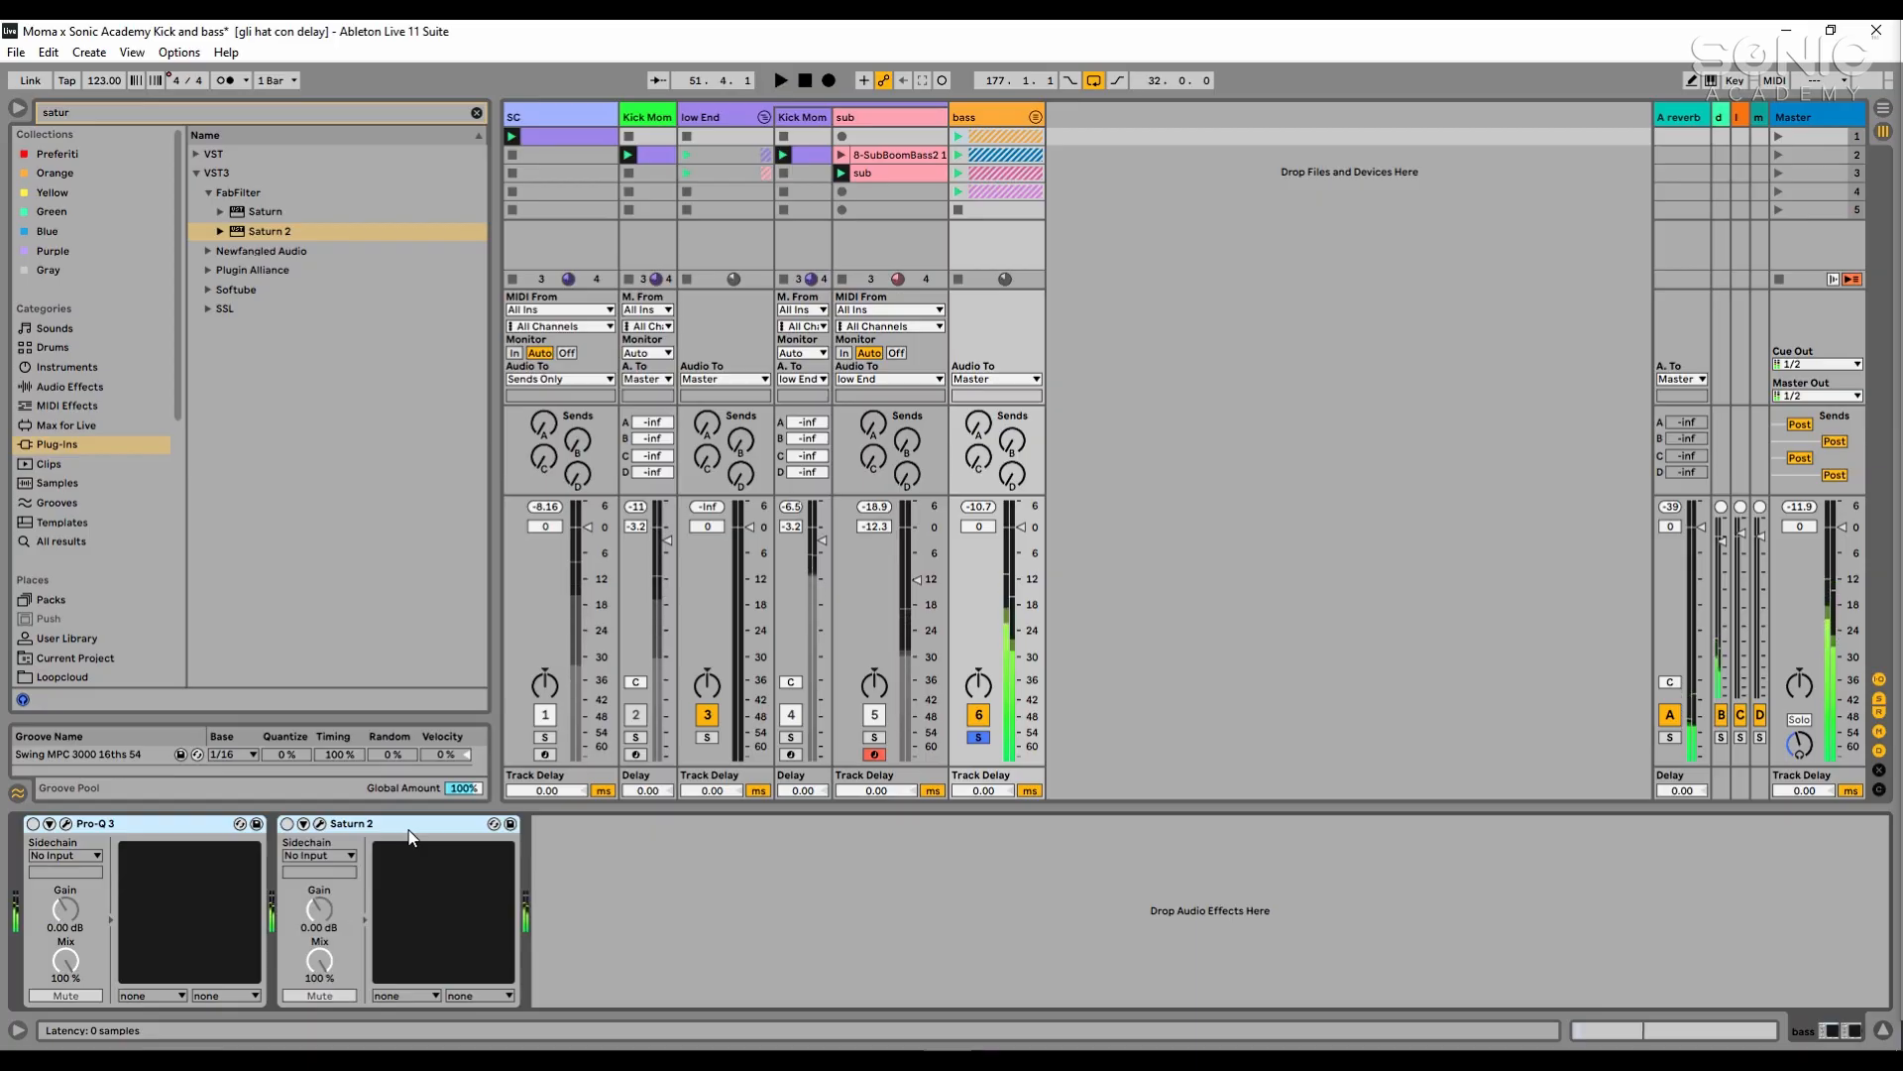
pyautogui.press('0')
pyautogui.press('space')
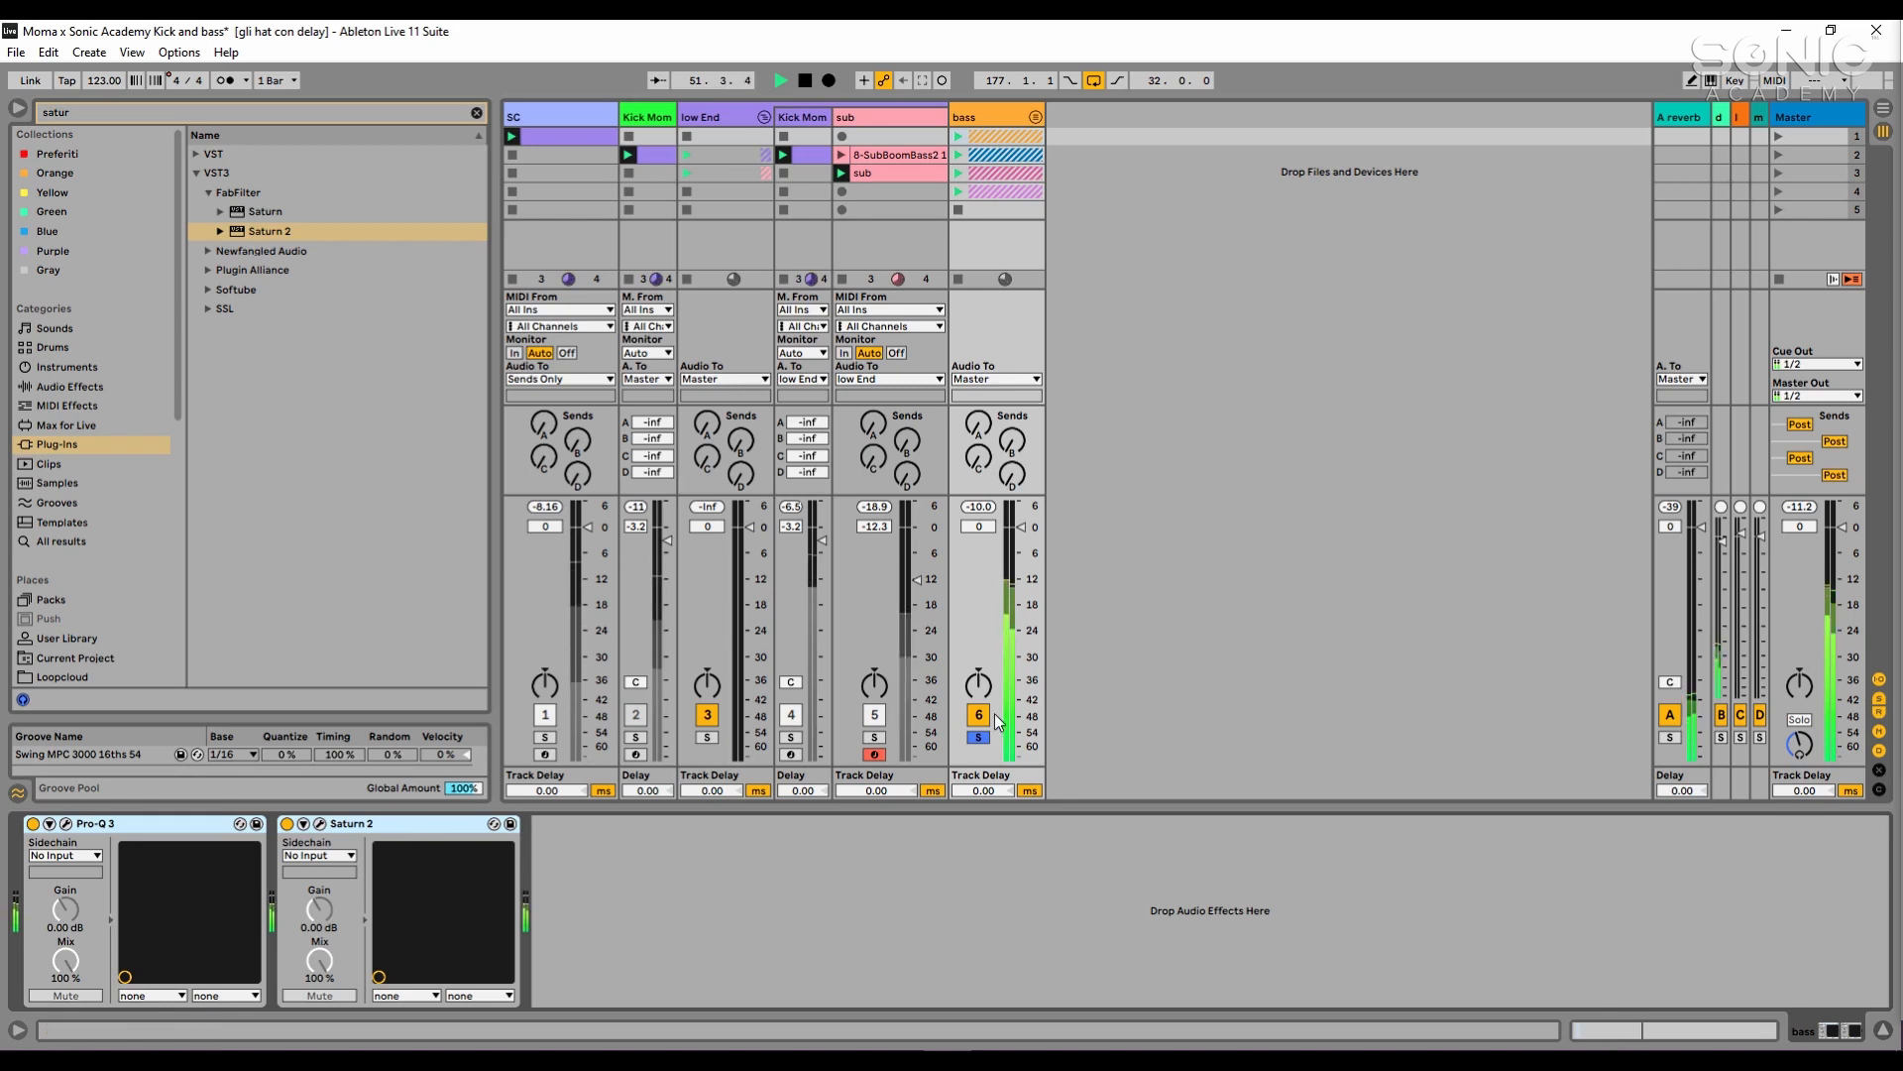
# - Solo the sub and the low End group's kick alongside the bass group, listen to them together, and stop playback
pyautogui.click(874, 738)
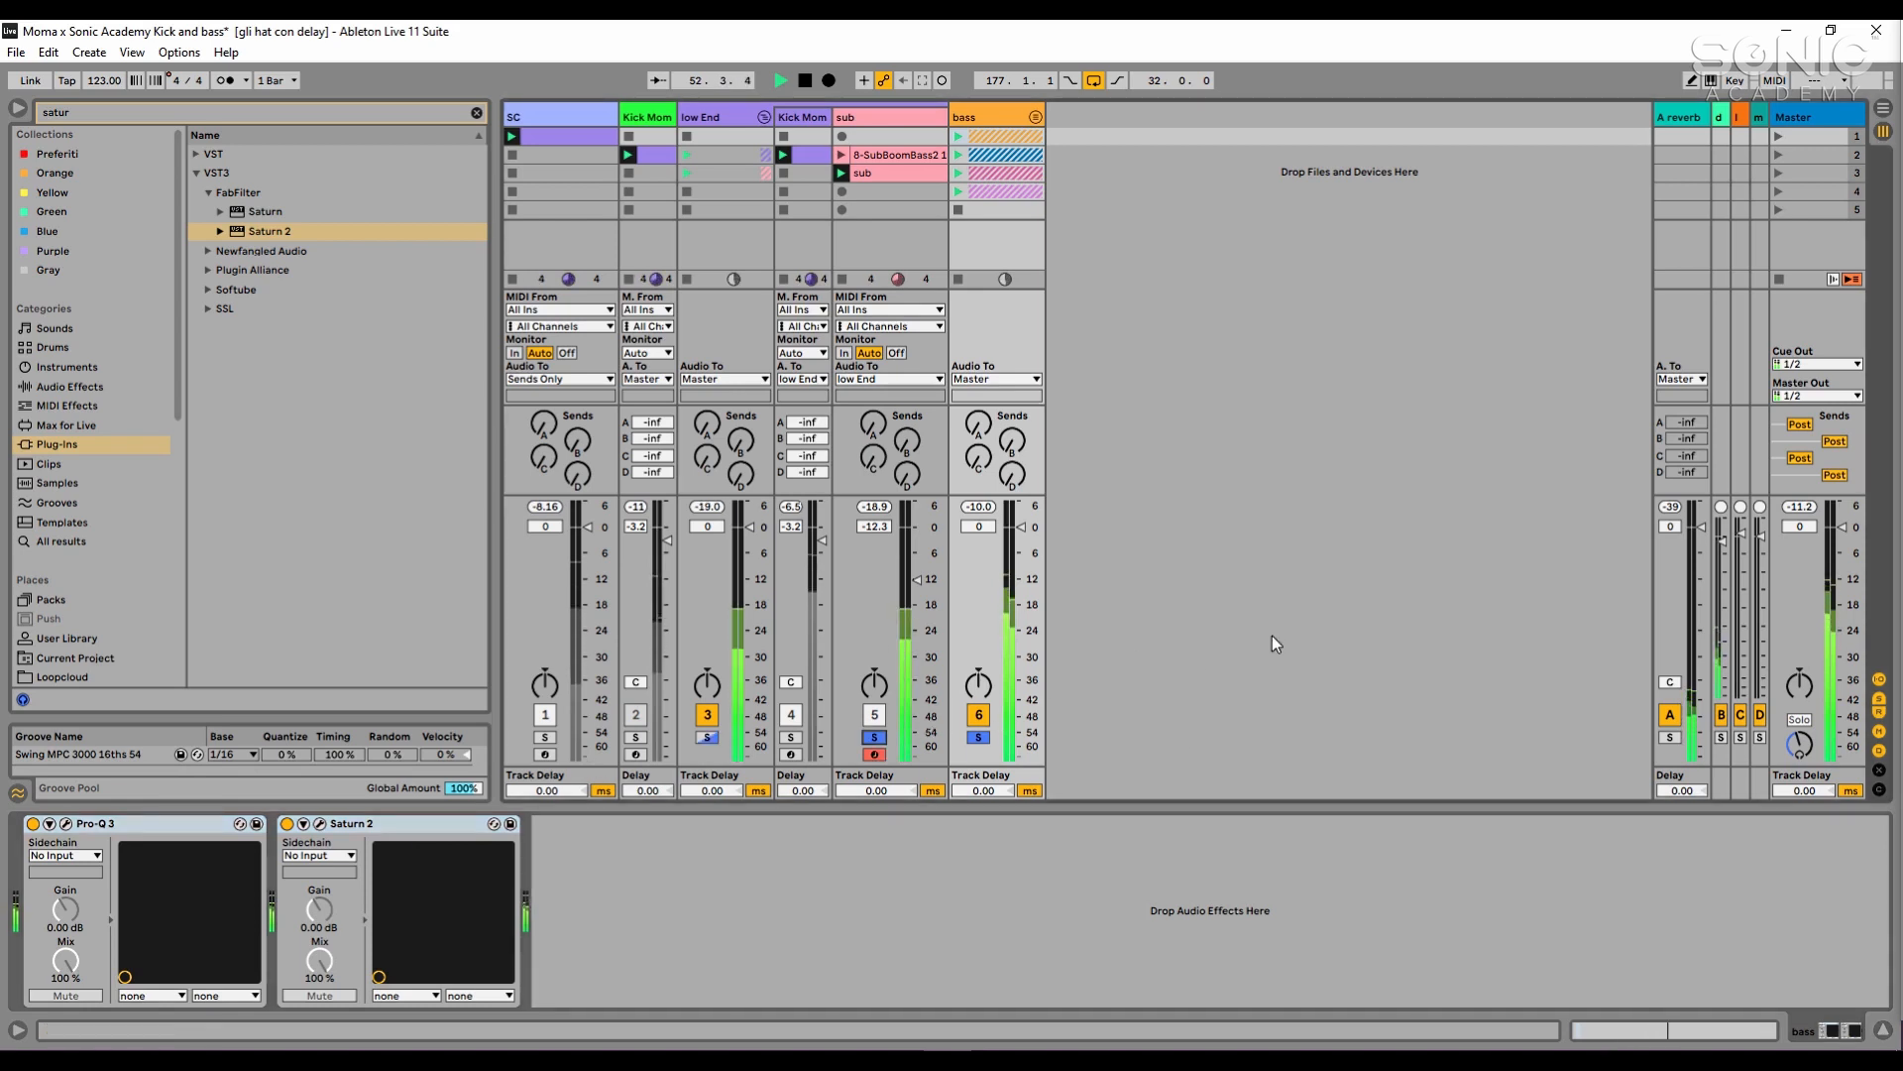
pyautogui.click(790, 738)
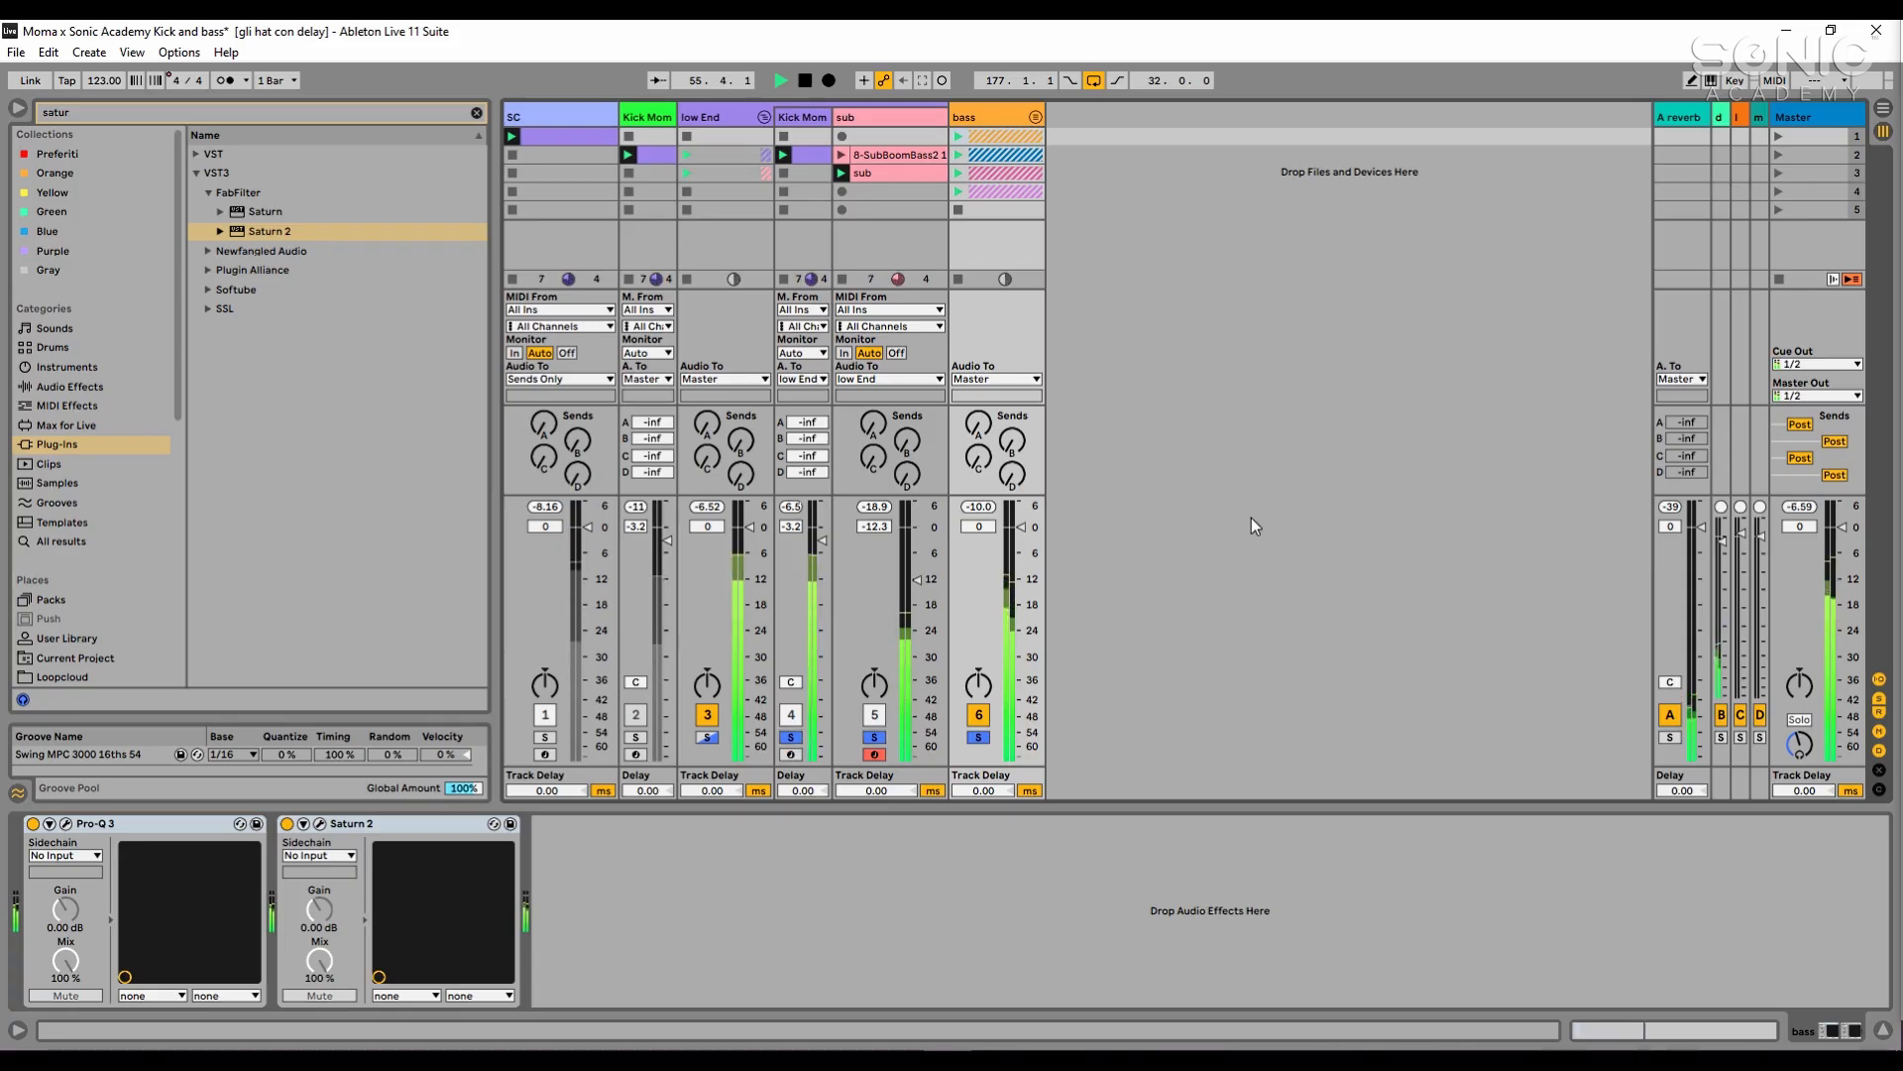
pyautogui.press('space')
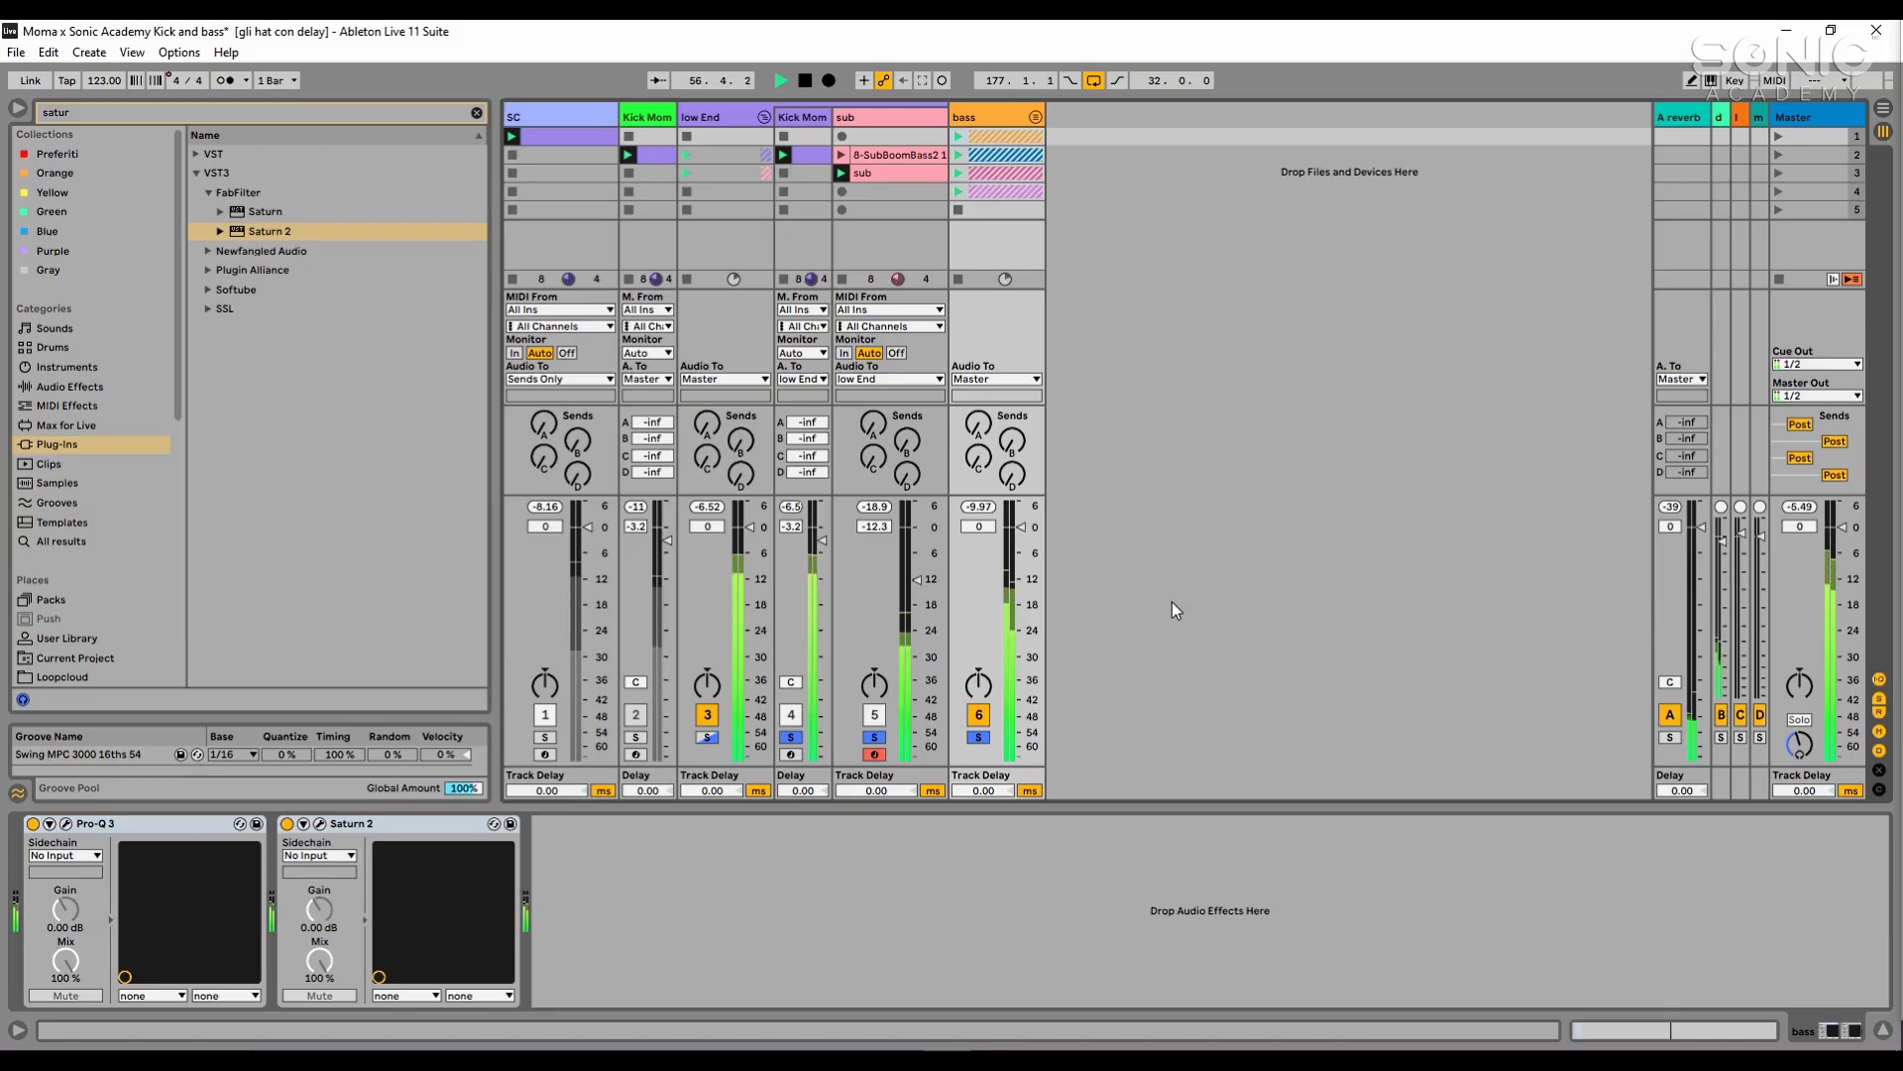